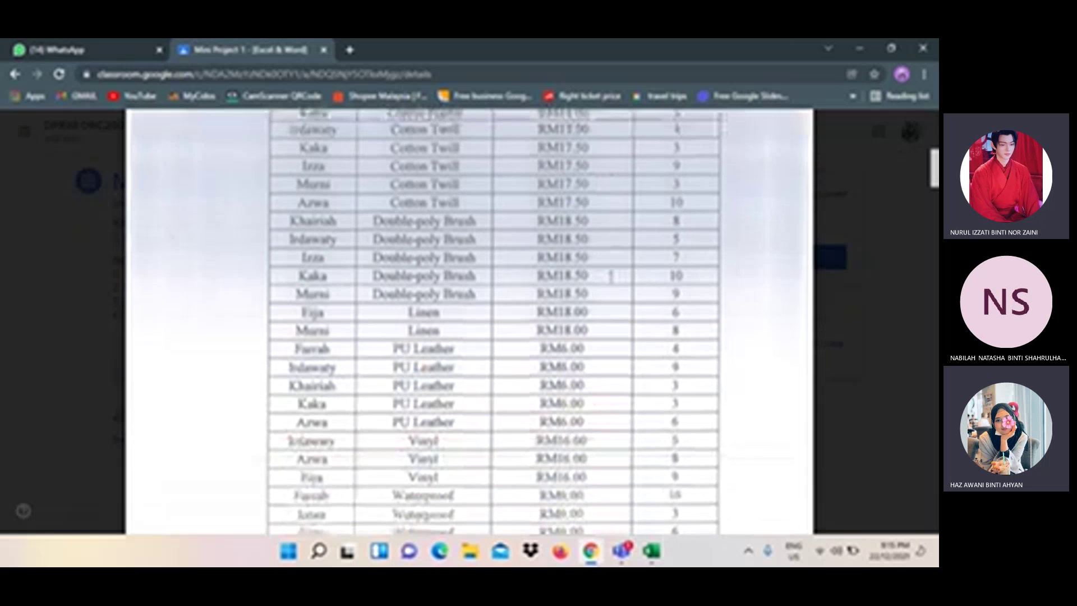
# Scroll the assignment PDF down until the PART 1: SPREADSHEET task list is visible
pyautogui.scroll(-1, 612, 278)
pyautogui.scroll(-2, 612, 278)
pyautogui.scroll(-3, 611, 279)
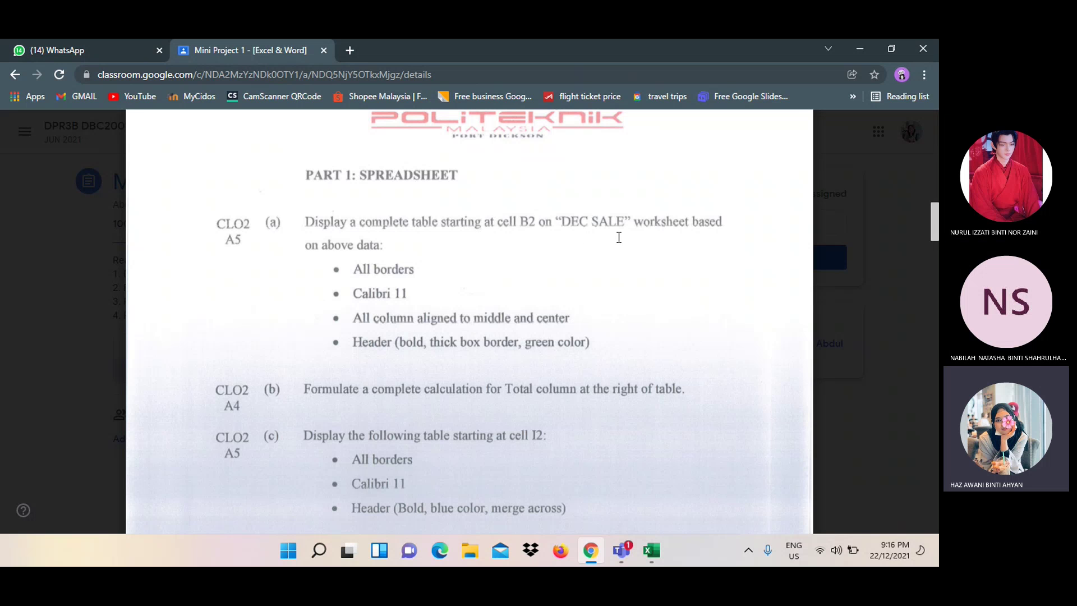
# Enter the title DEC SALE in cell B2 of the blank workbook
pyautogui.click(590, 550)
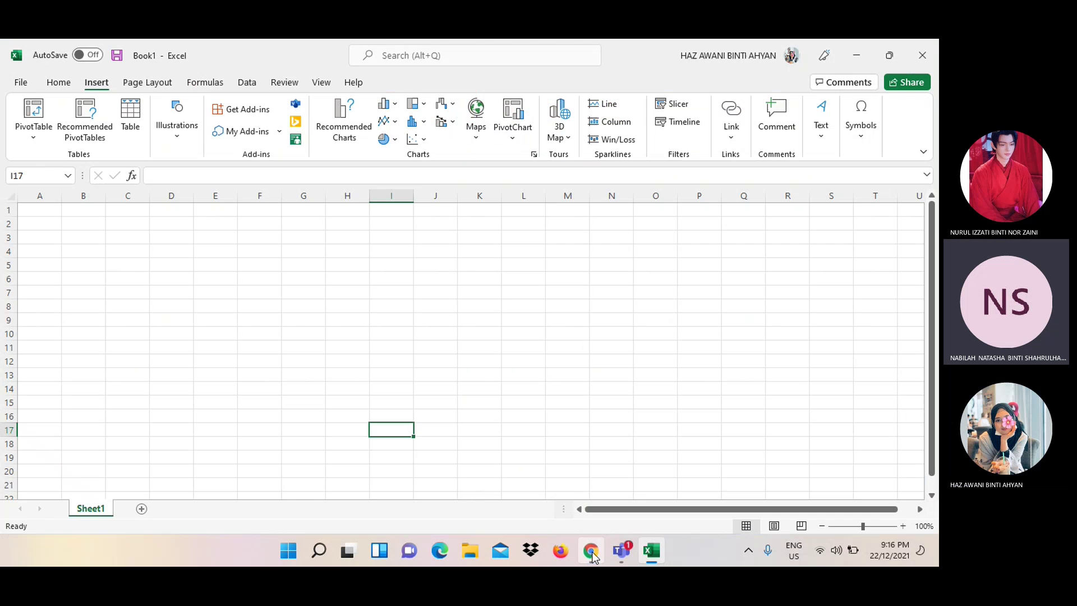
pyautogui.click(77, 225)
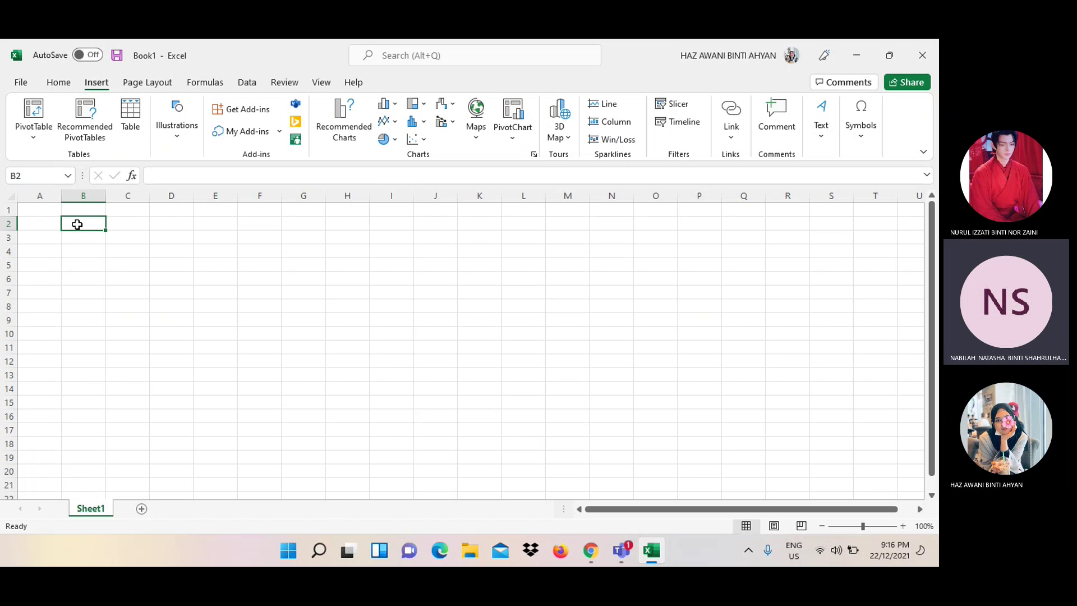
pyautogui.write('DEC SALE')
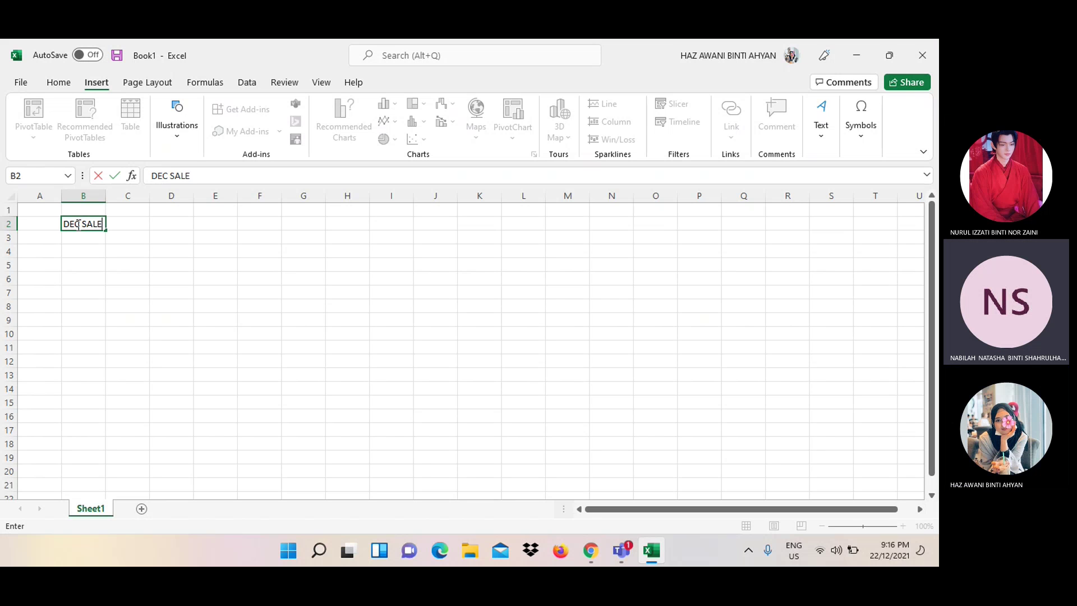
pyautogui.click(83, 235)
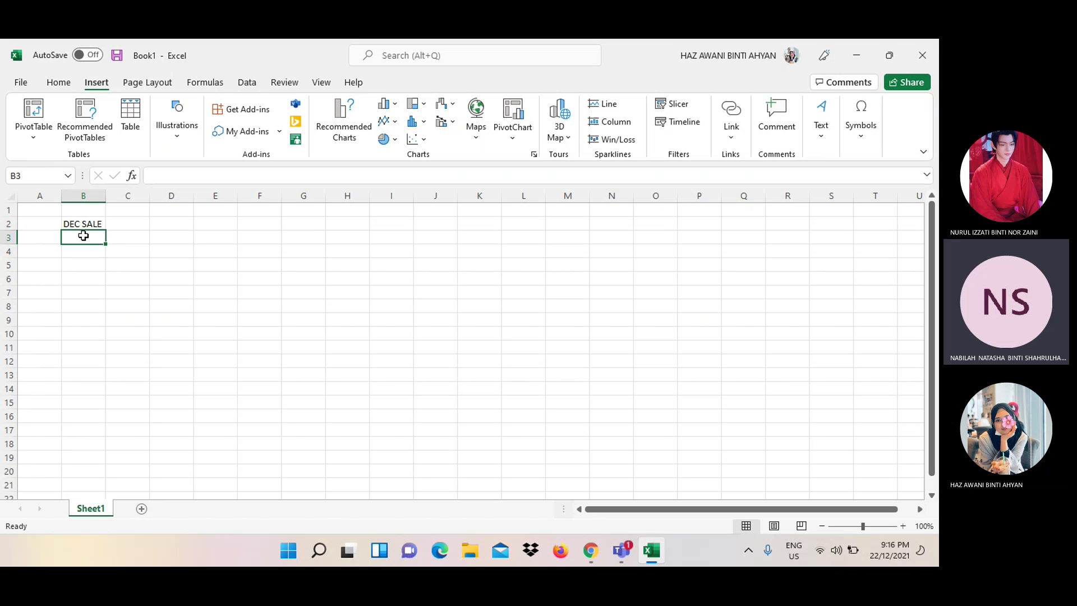
pyautogui.click(96, 223)
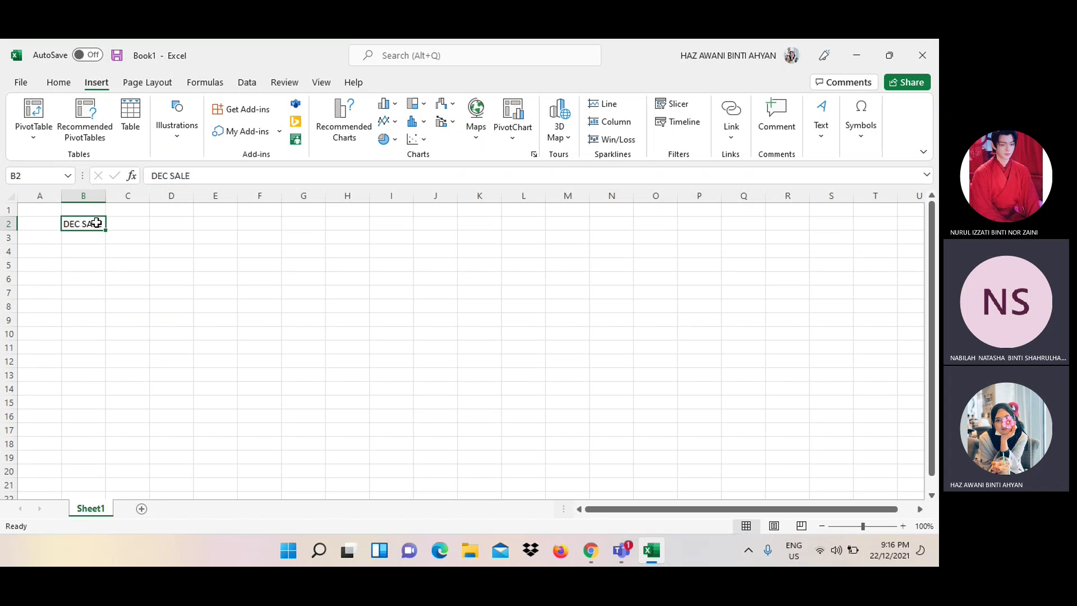
pyautogui.press('Return')
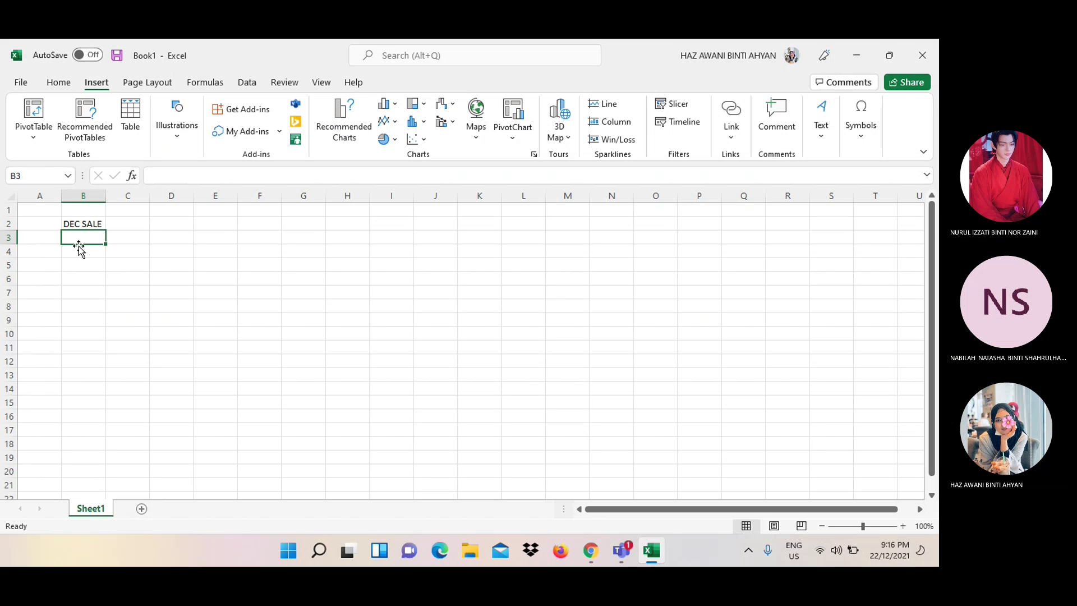
# Leave B3 empty and type the headers Customer, Fabric Types and Price across B4:D4
pyautogui.write('Cu')
pyautogui.press('BackSpace')
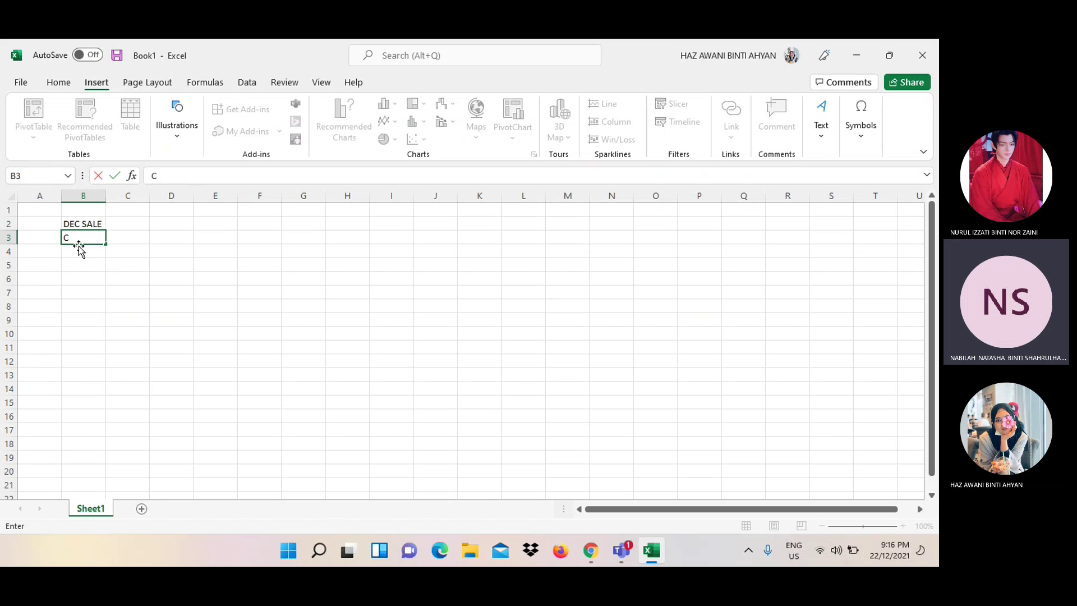
pyautogui.press('BackSpace')
pyautogui.press('Return')
pyautogui.write('C')
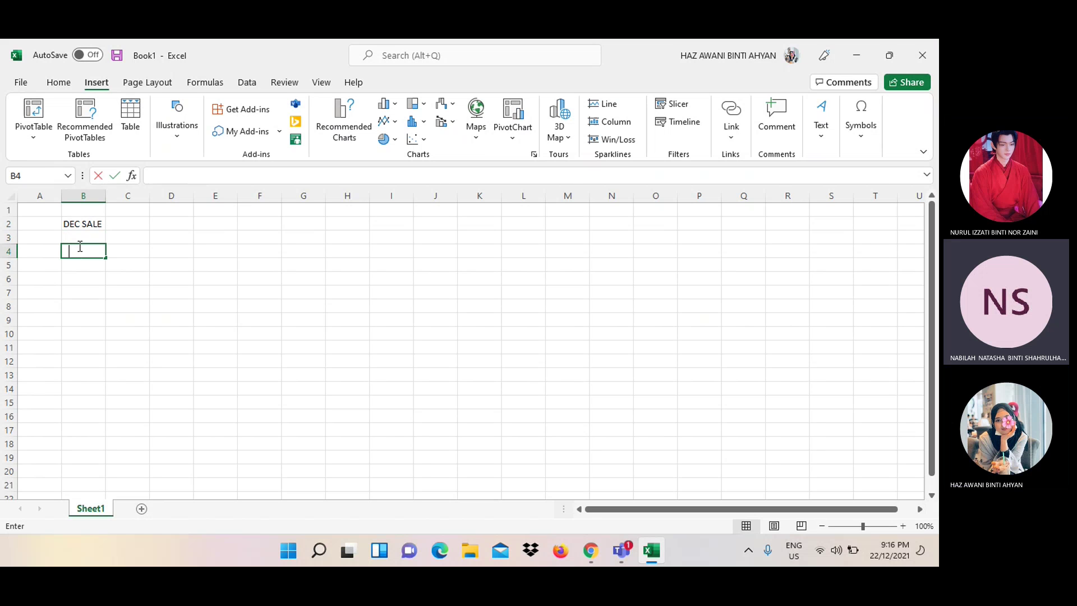
pyautogui.write('ustomer')
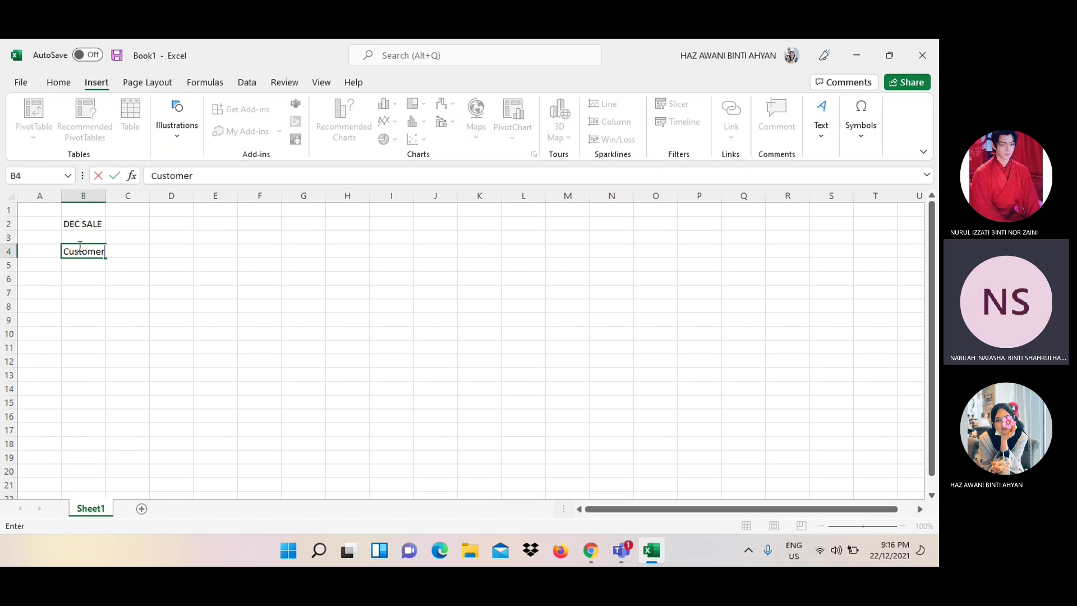
pyautogui.press('Tab')
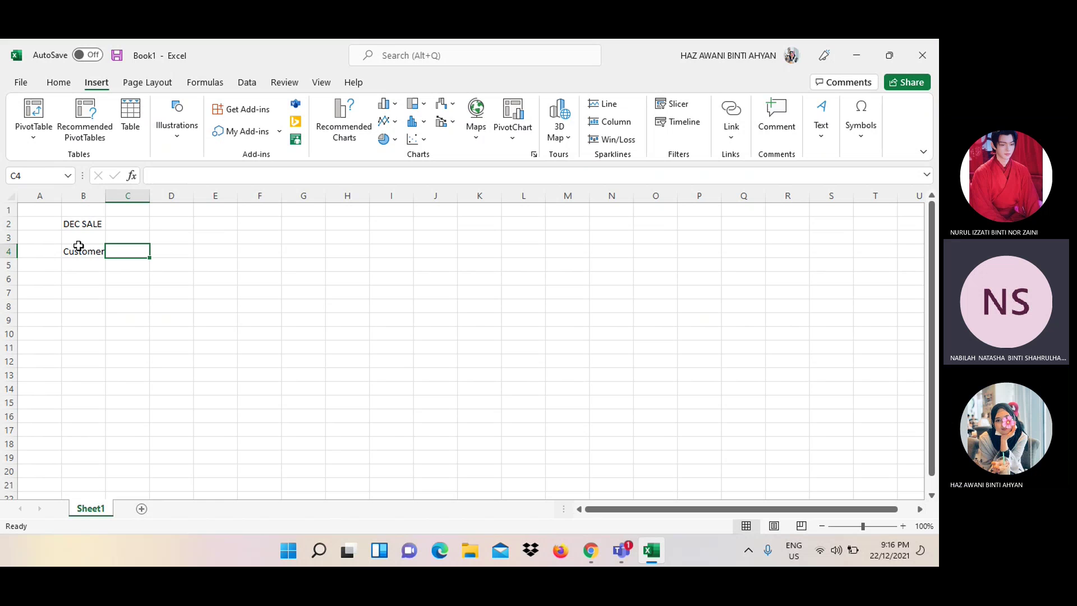
pyautogui.write('Fabric Types')
pyautogui.press('Tab')
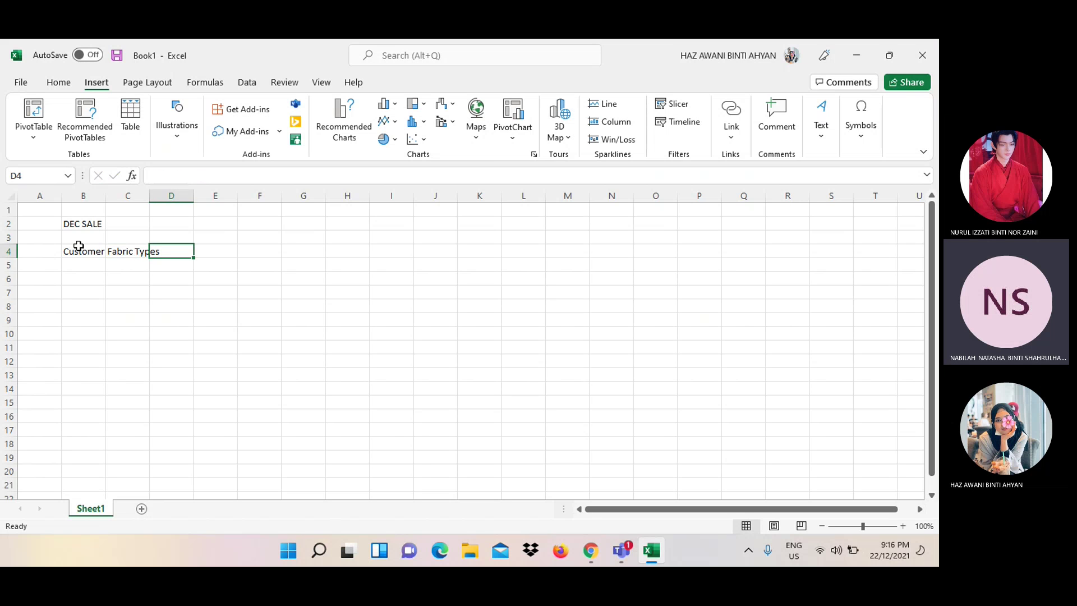
pyautogui.write('Price')
pyautogui.press('Tab')
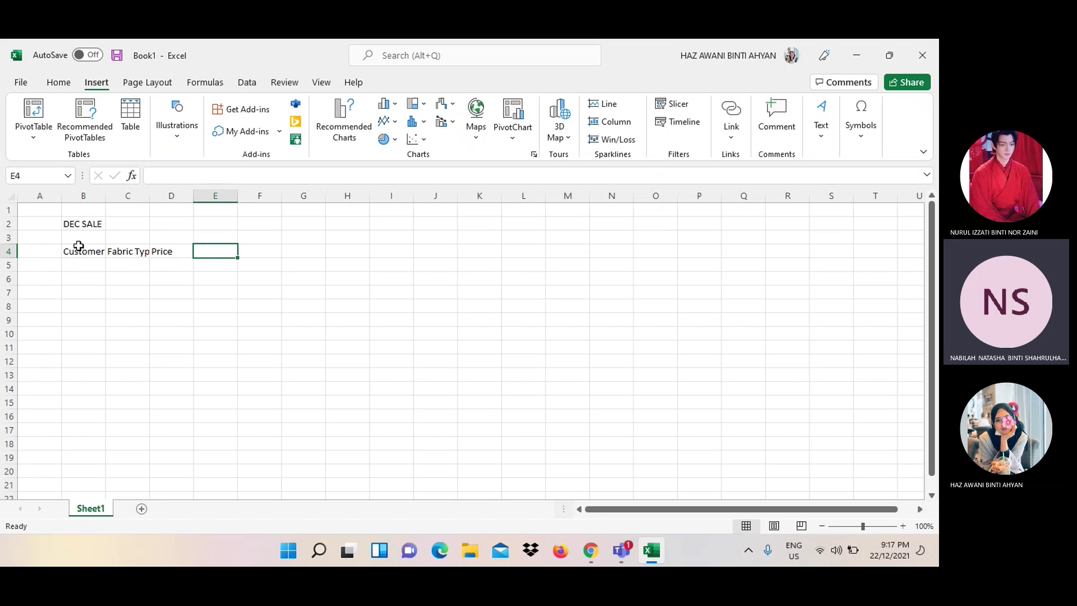
pyautogui.press('Left')
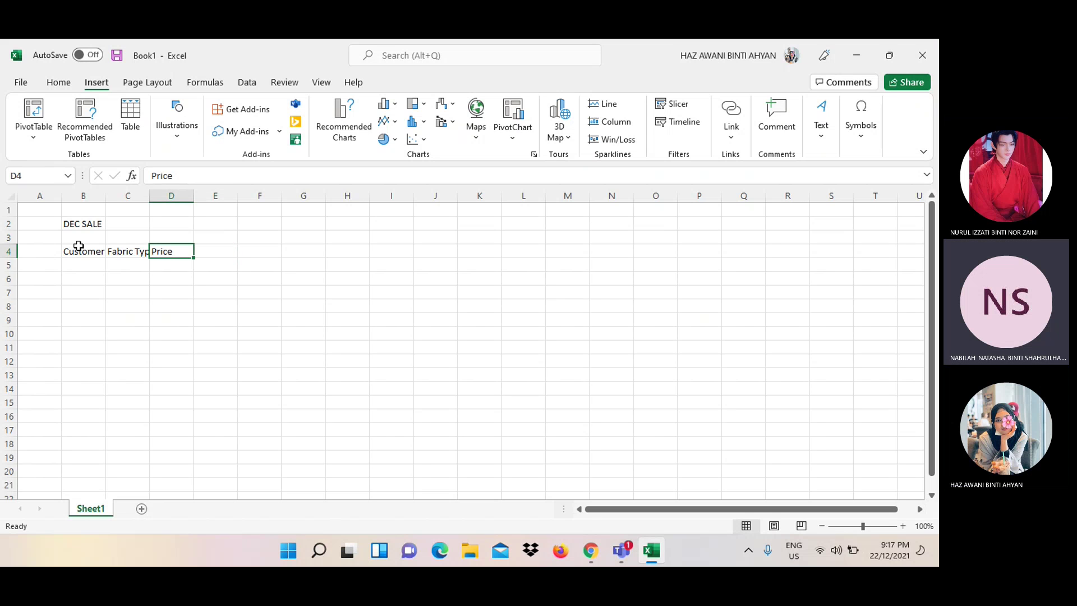
# Change the D4 header to 'Price ( per half meter )' with lowercase words and spaced parentheses
pyautogui.click(198, 179)
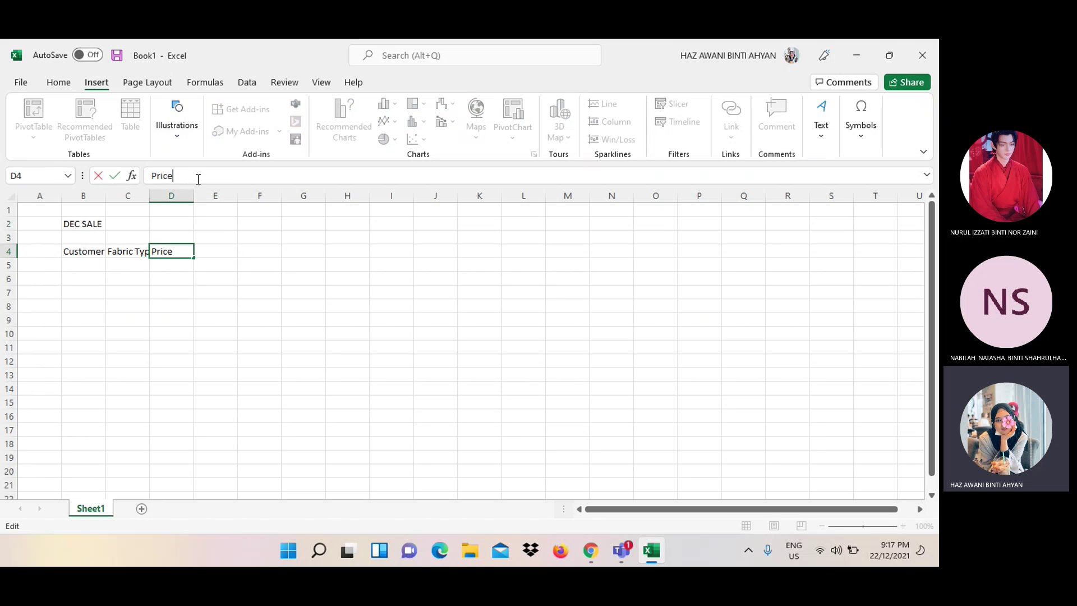
pyautogui.write('(')
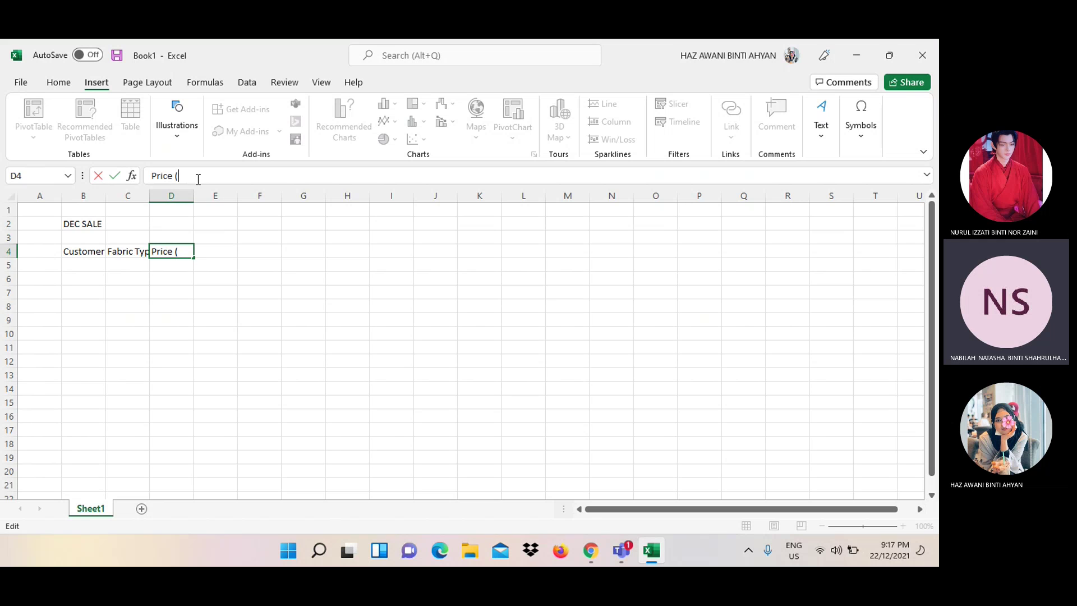
pyautogui.write('Per Half Meter')
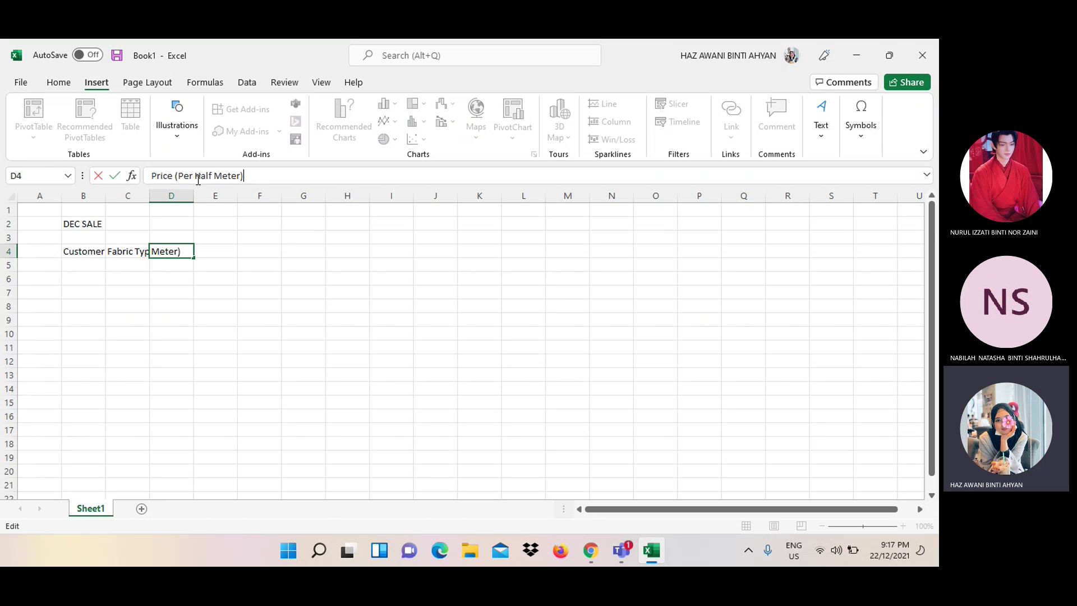
pyautogui.press('BackSpace')
pyautogui.write('m')
pyautogui.press('Left')
pyautogui.press('Left')
pyautogui.press('Left')
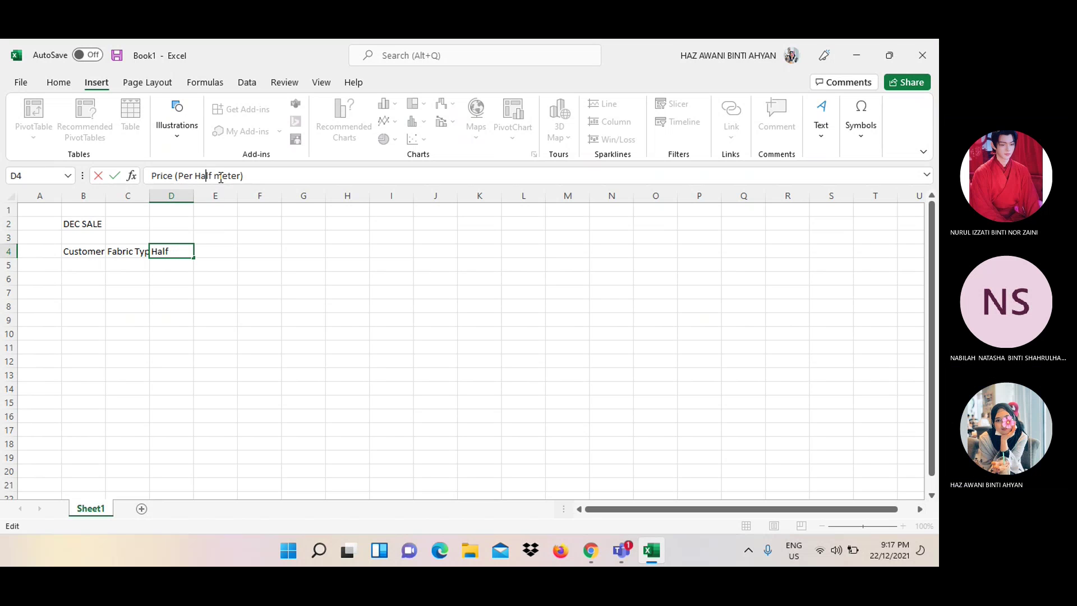
pyautogui.press('BackSpace')
pyautogui.write('h')
pyautogui.press('Left')
pyautogui.press('Left')
pyautogui.press('BackSpace')
pyautogui.write('p')
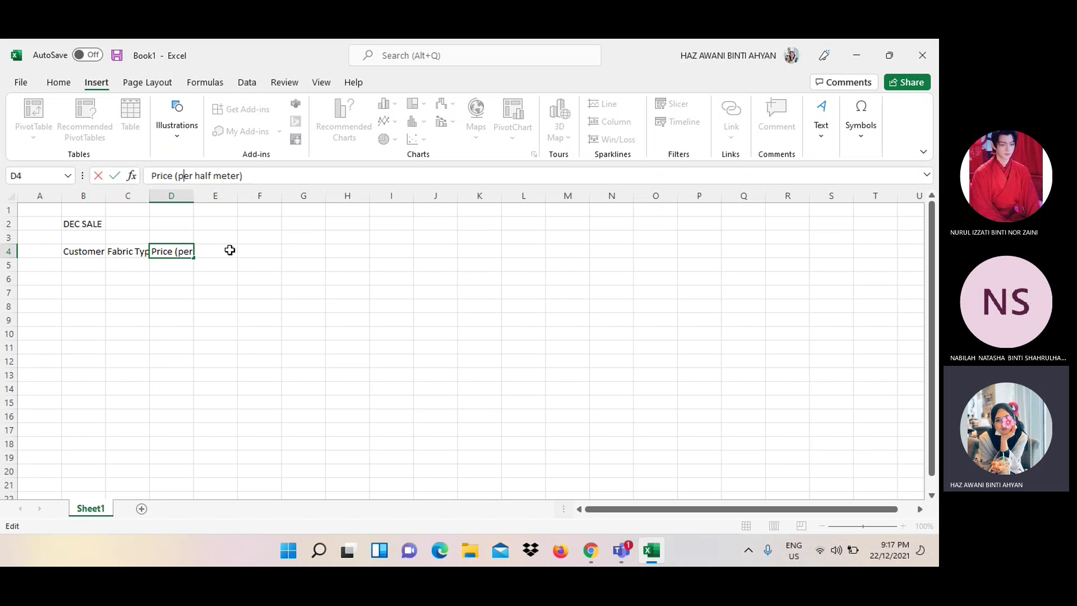
pyautogui.click(241, 175)
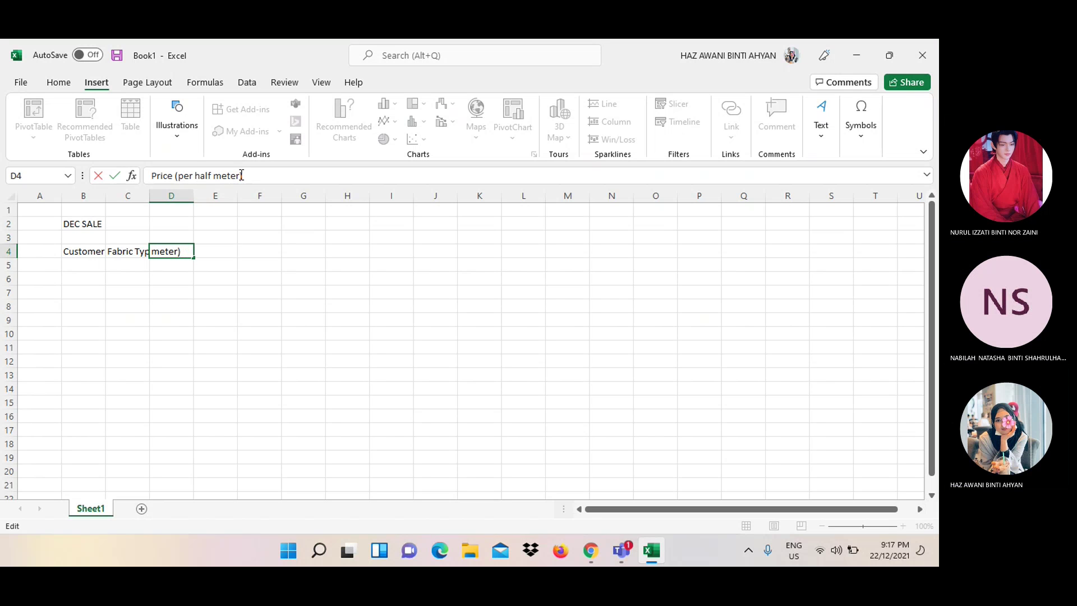
pyautogui.click(178, 175)
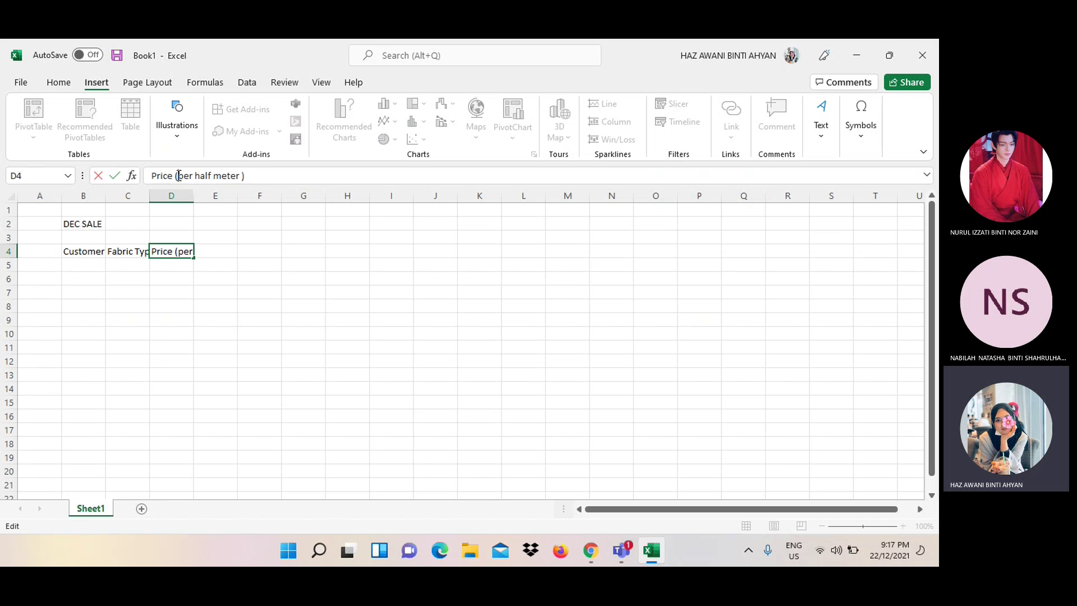
pyautogui.click(217, 251)
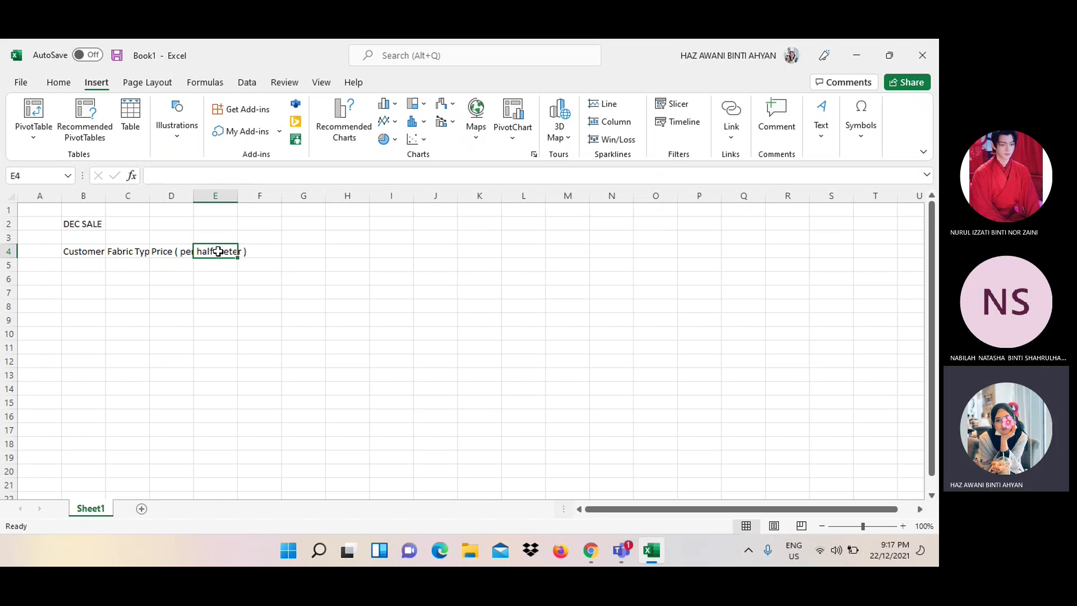
# Add the header 'Quantity ( m )' in E4
pyautogui.write('Quant')
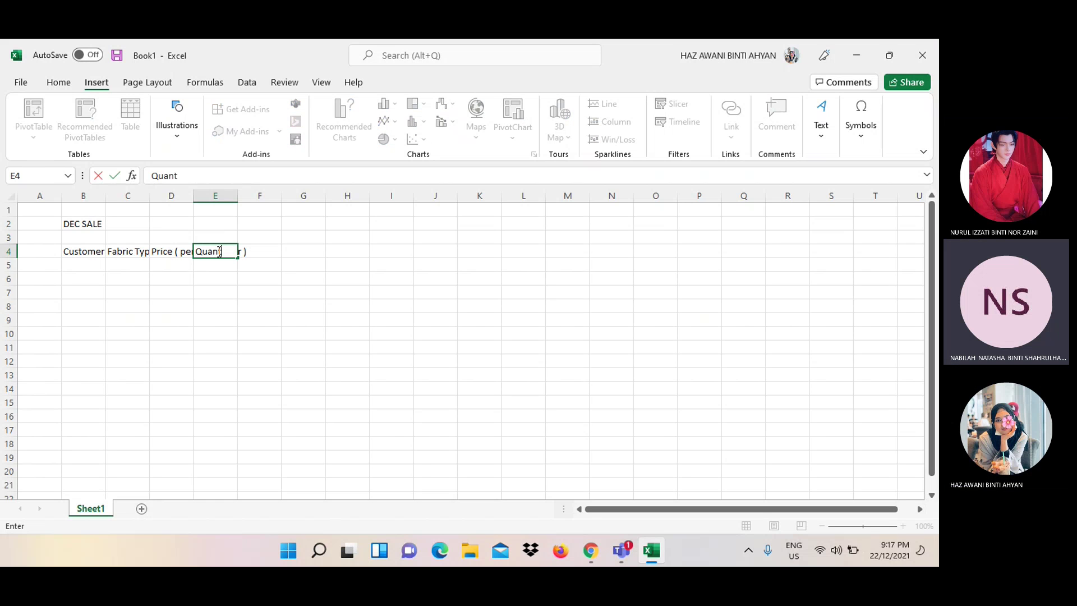
pyautogui.write('ity ( m')
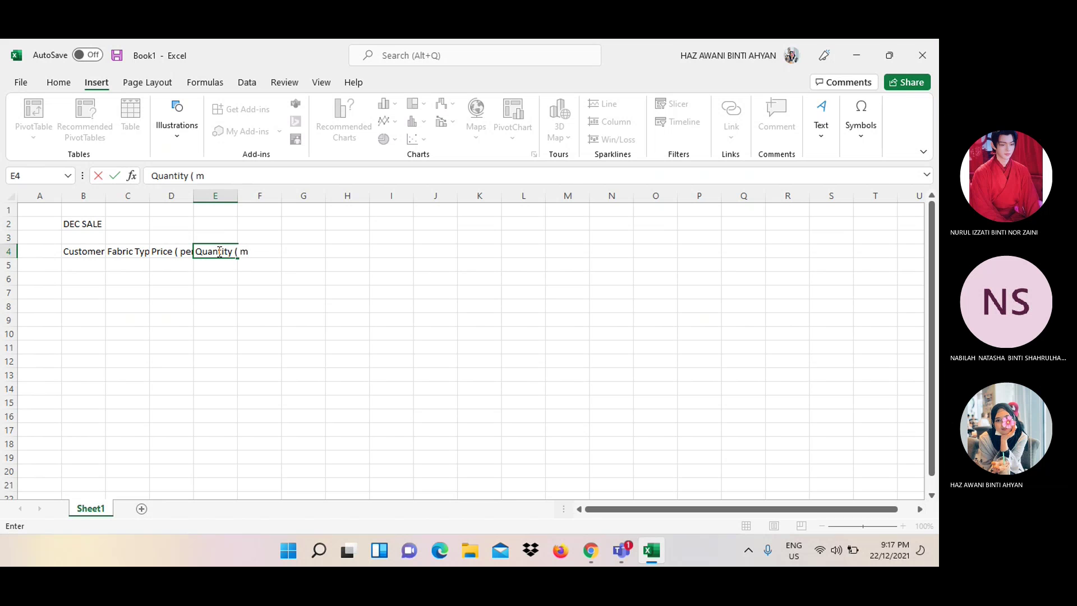
pyautogui.press('BackSpace')
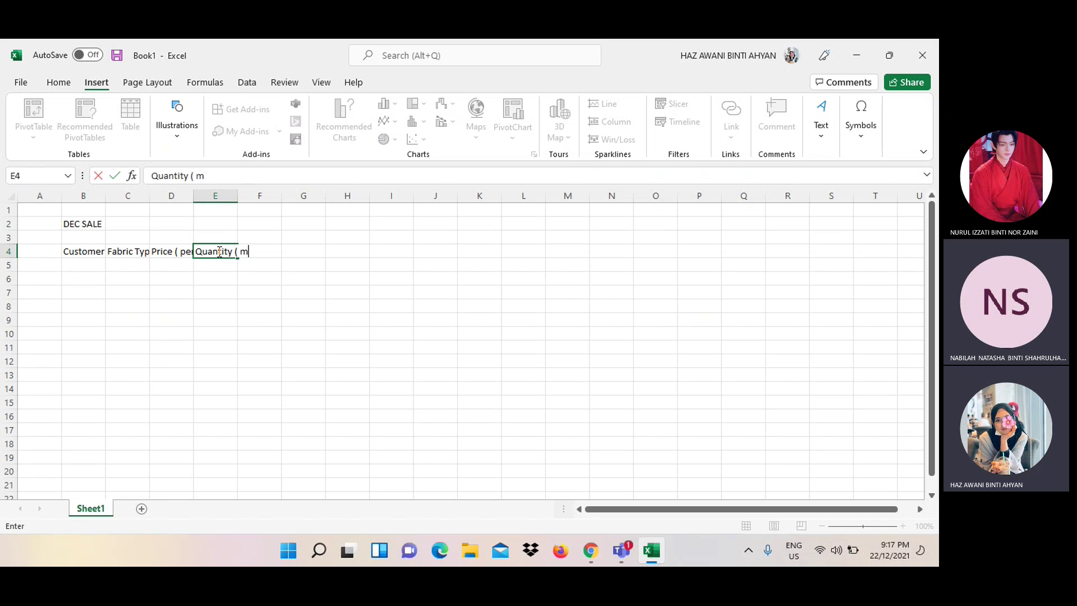
pyautogui.write(')')
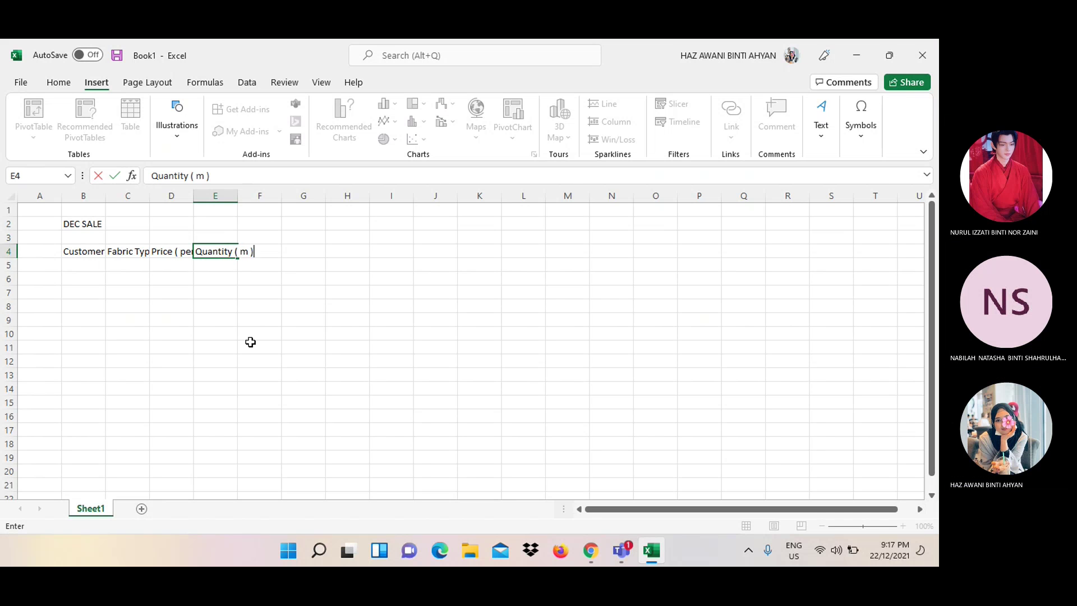
pyautogui.click(247, 343)
# Widen column B and put DEC SALE back in B2 after an accidental move
pyautogui.moveTo(105, 196); pyautogui.dragTo(330, 196)
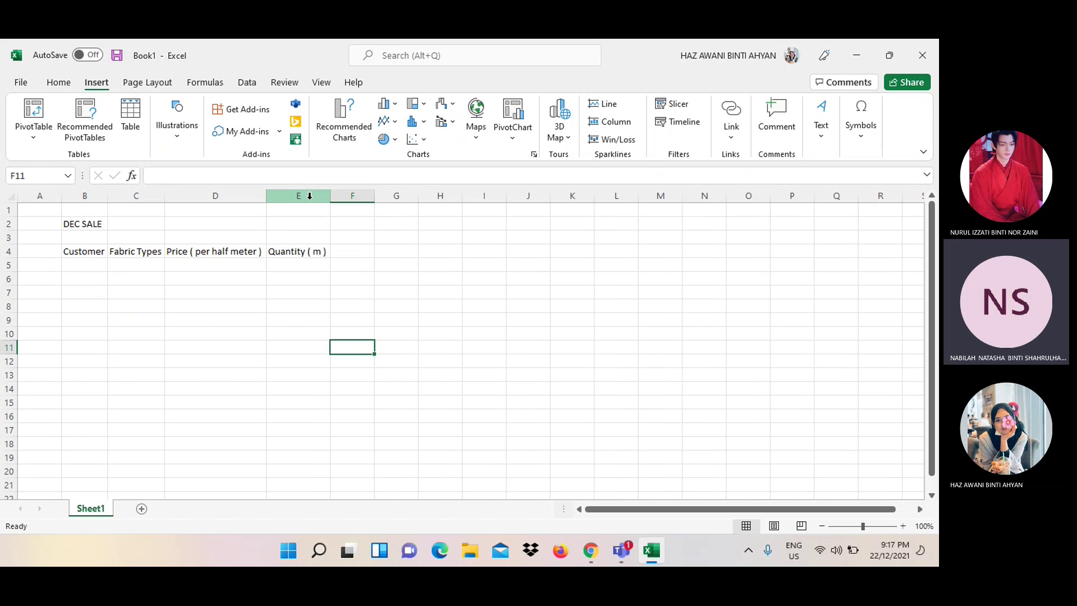
pyautogui.click(96, 266)
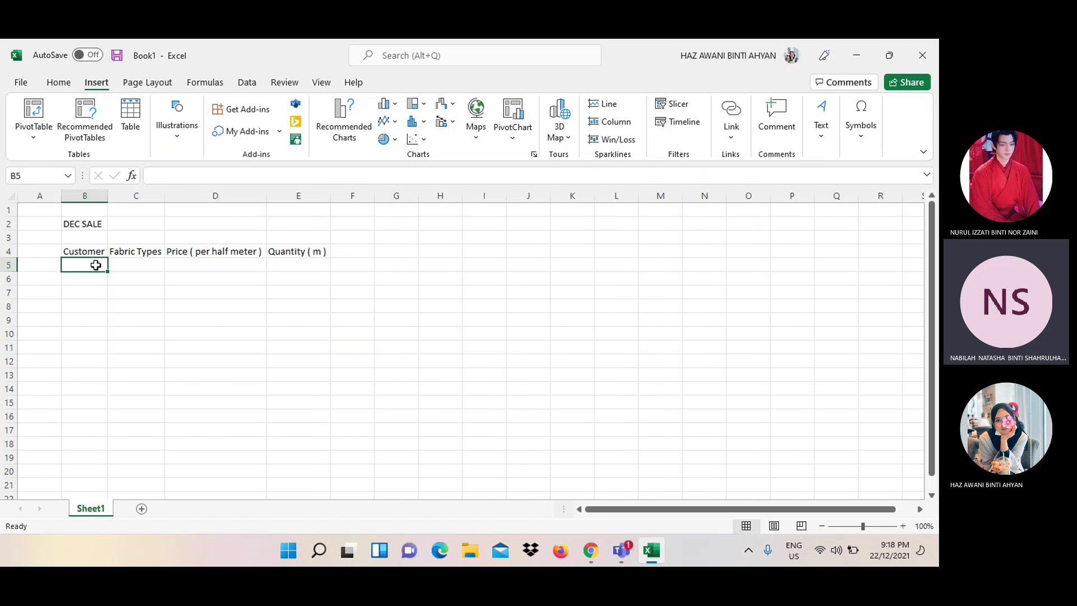
pyautogui.click(351, 253)
pyautogui.click(92, 227)
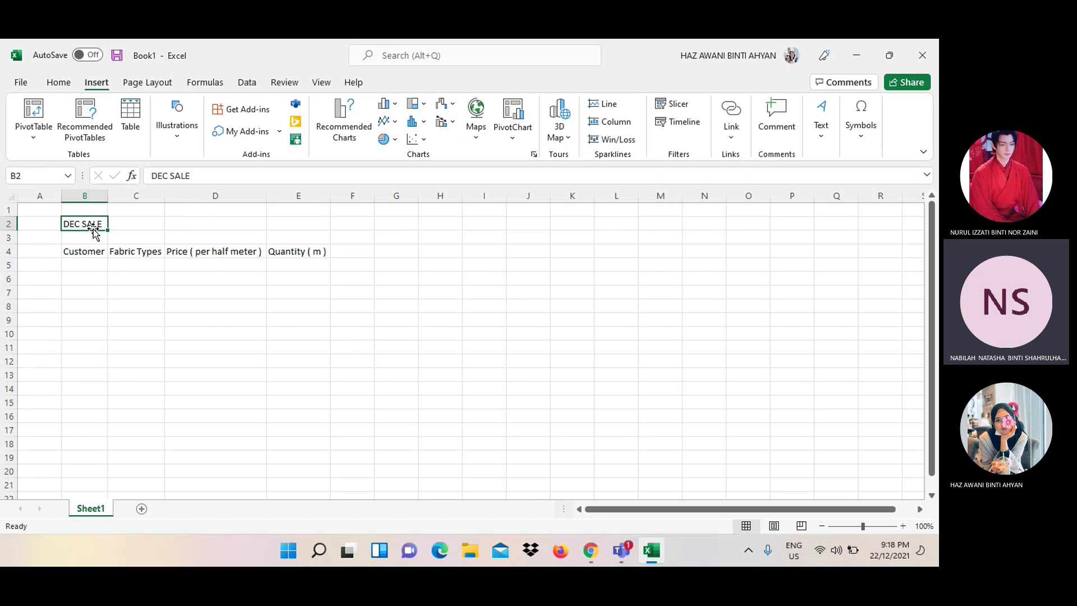
pyautogui.moveTo(94, 230); pyautogui.dragTo(344, 228)
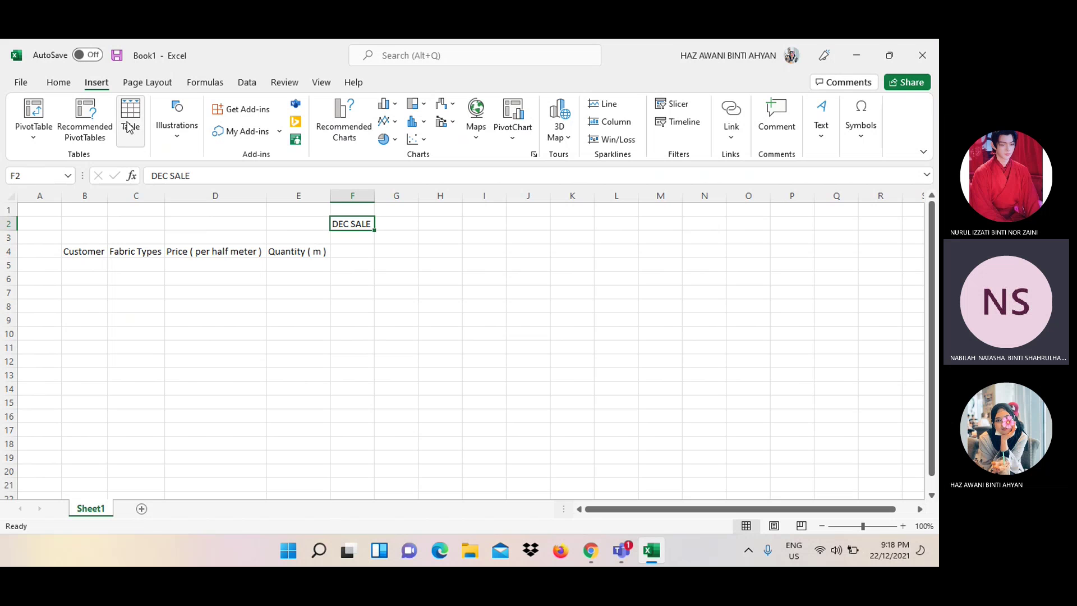
pyautogui.click(56, 82)
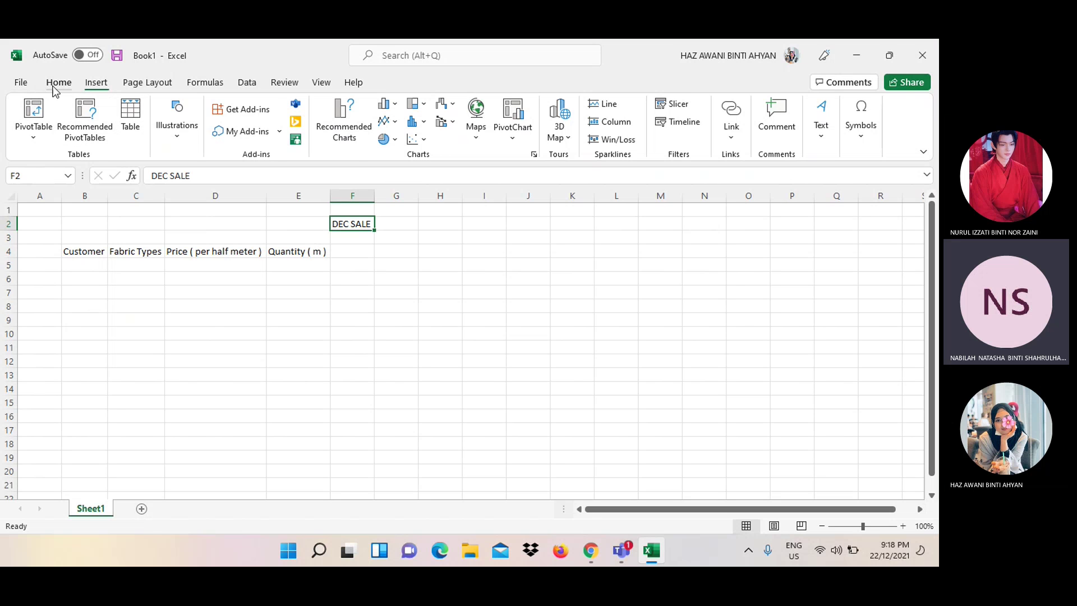
pyautogui.click(23, 103)
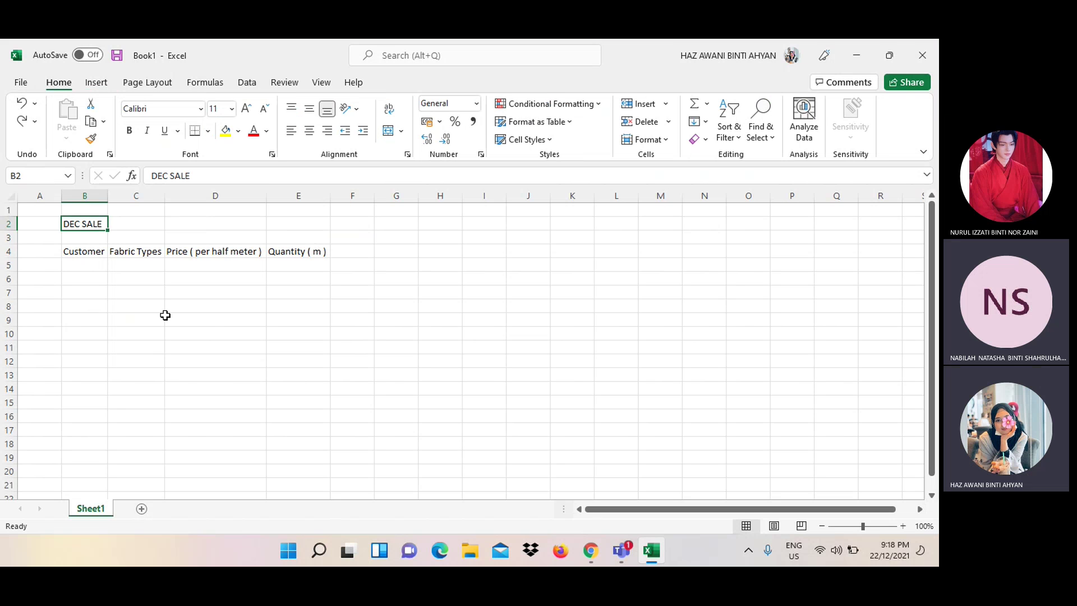
pyautogui.moveTo(168, 318); pyautogui.dragTo(88, 227)
pyautogui.click(90, 227)
pyautogui.moveTo(99, 289); pyautogui.dragTo(94, 248)
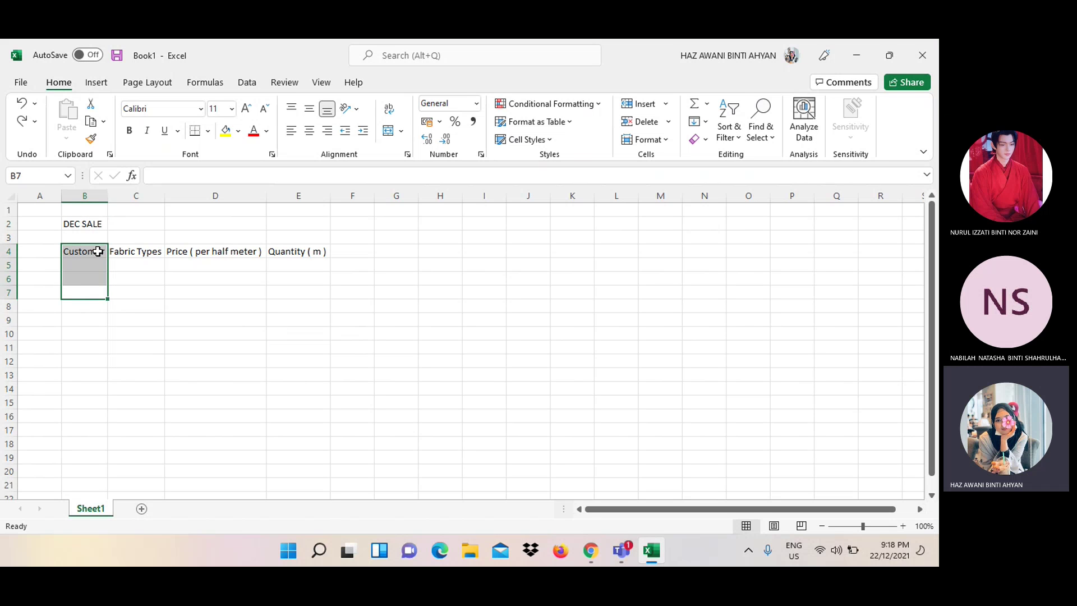
pyautogui.click(152, 280)
# Merge and centre the DEC SALE title across B2:F2
pyautogui.click(93, 224)
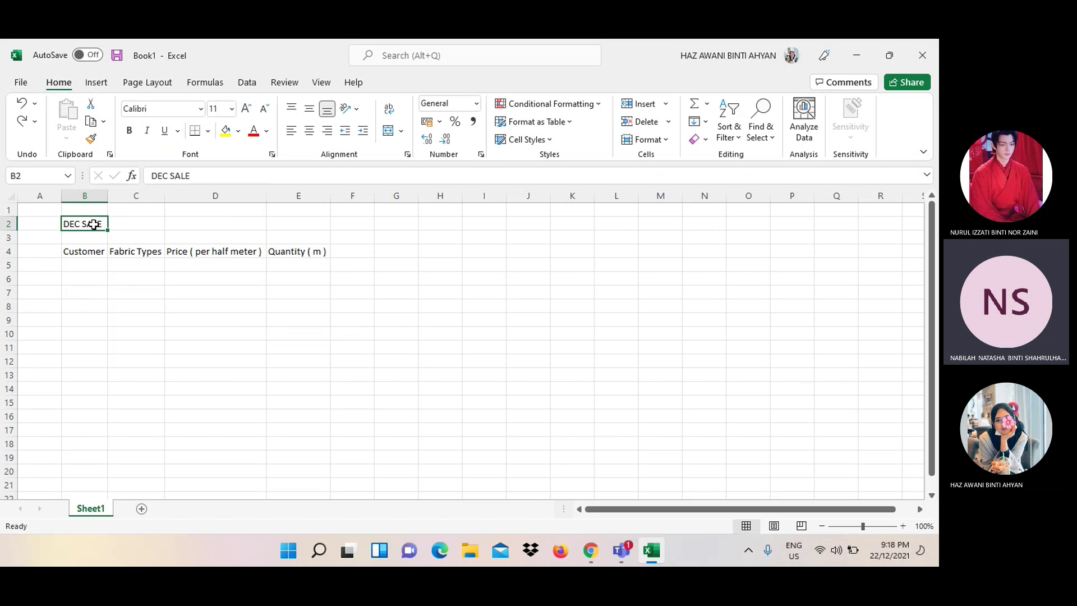
pyautogui.moveTo(98, 226); pyautogui.dragTo(343, 229)
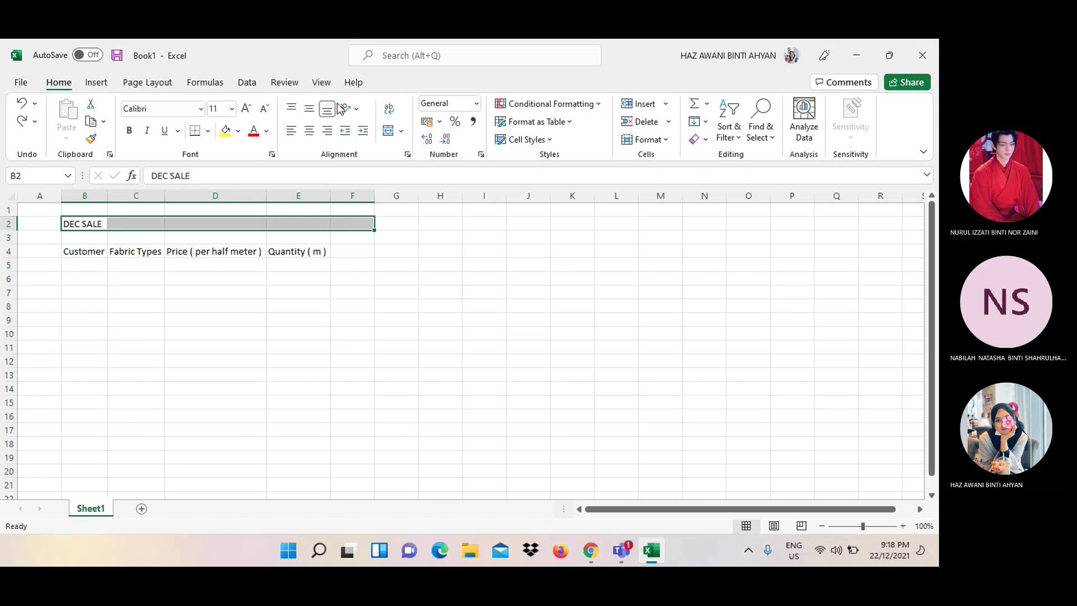
pyautogui.click(389, 132)
pyautogui.click(322, 296)
pyautogui.click(93, 267)
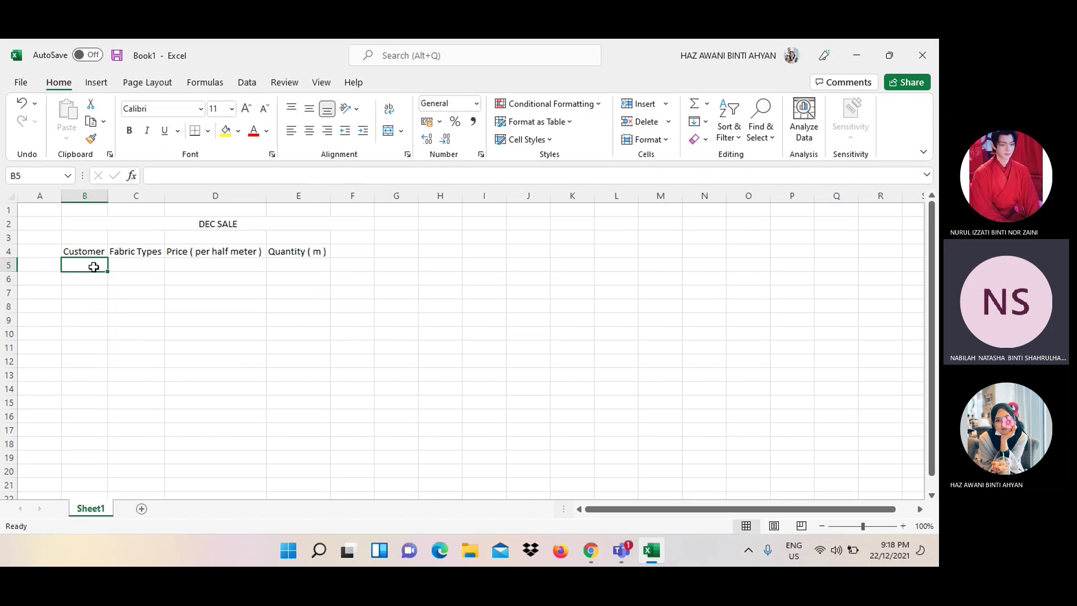
# Enter the first customers in B5:B11: Intan, Azwa, Irdawaty, Azwa, Izza, Kaka and an autocompleted name
pyautogui.write('Intan')
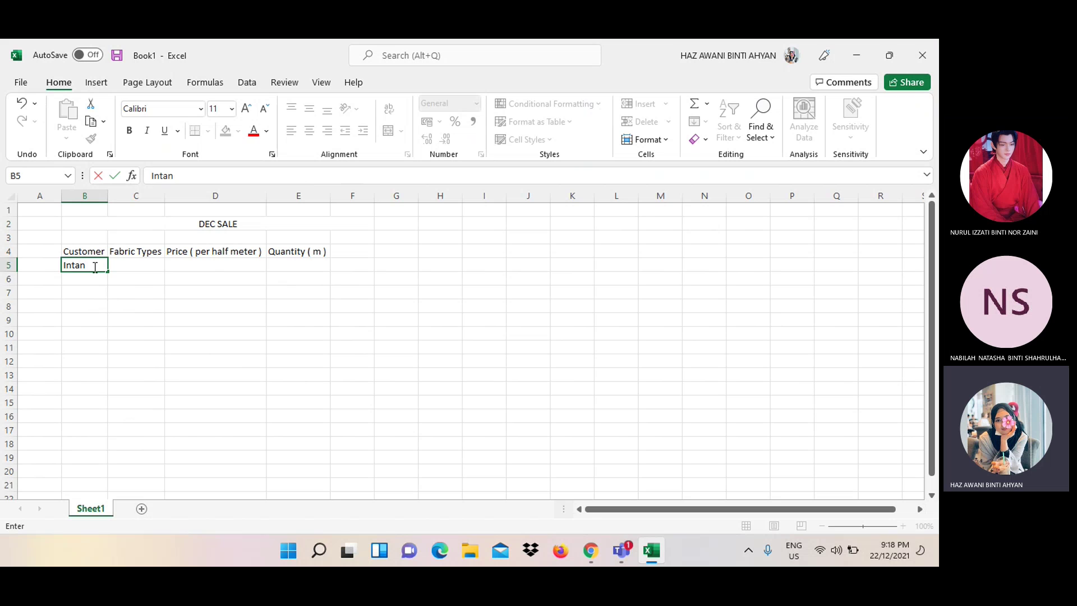
pyautogui.press('Return')
pyautogui.write('Azwa')
pyautogui.press('Return')
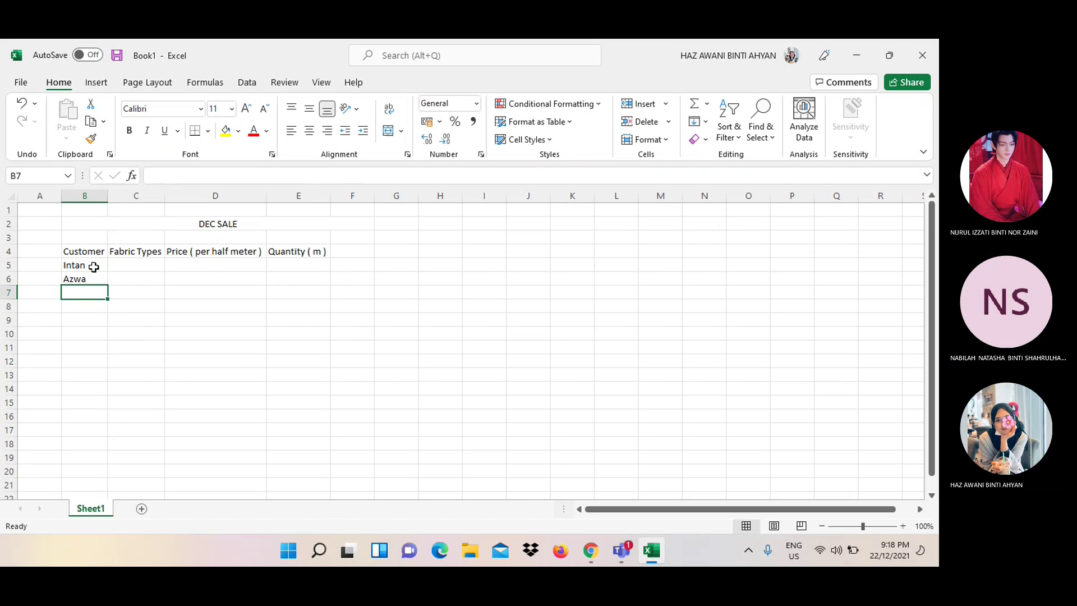
pyautogui.write('I')
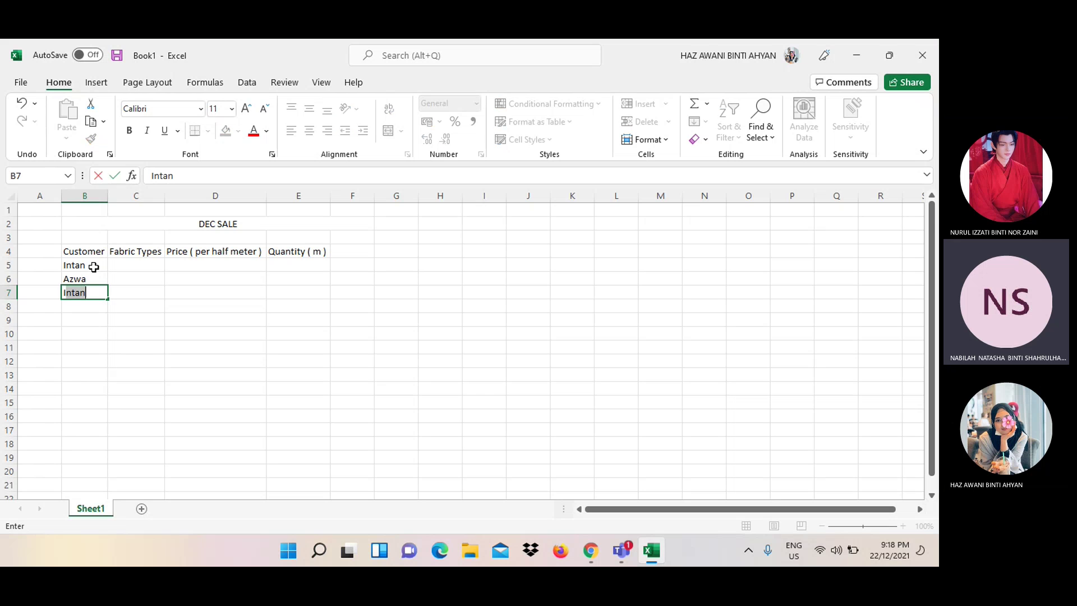
pyautogui.write('rdawati')
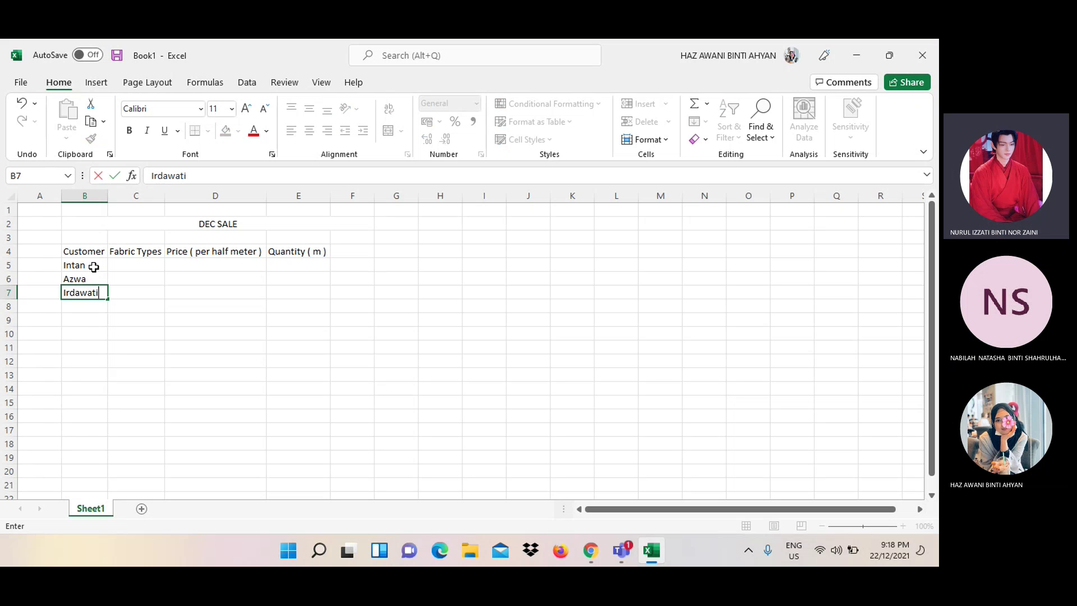
pyautogui.press('Return')
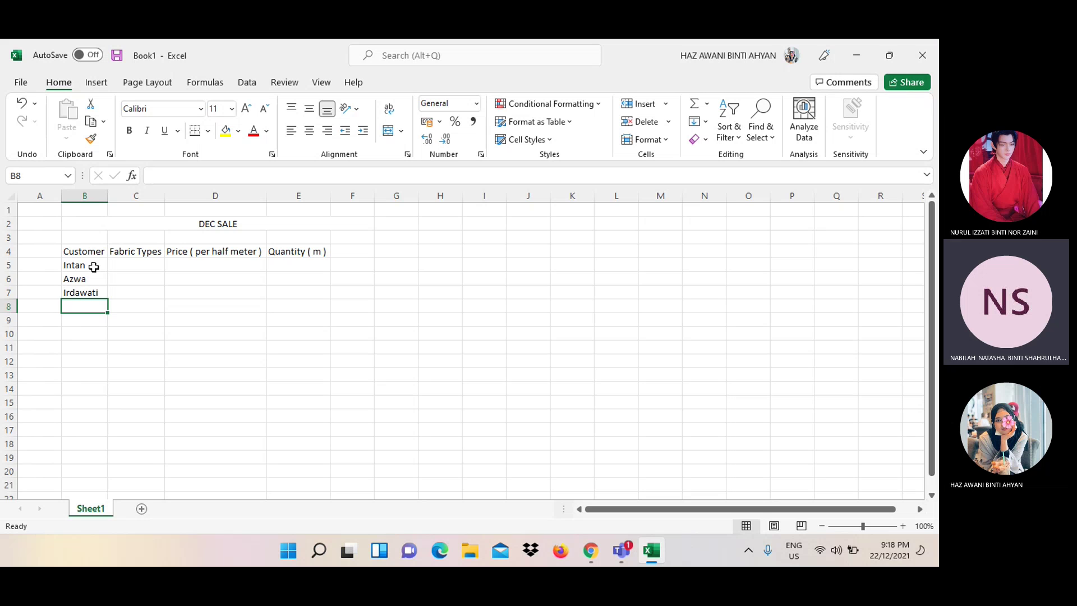
pyautogui.press('Up')
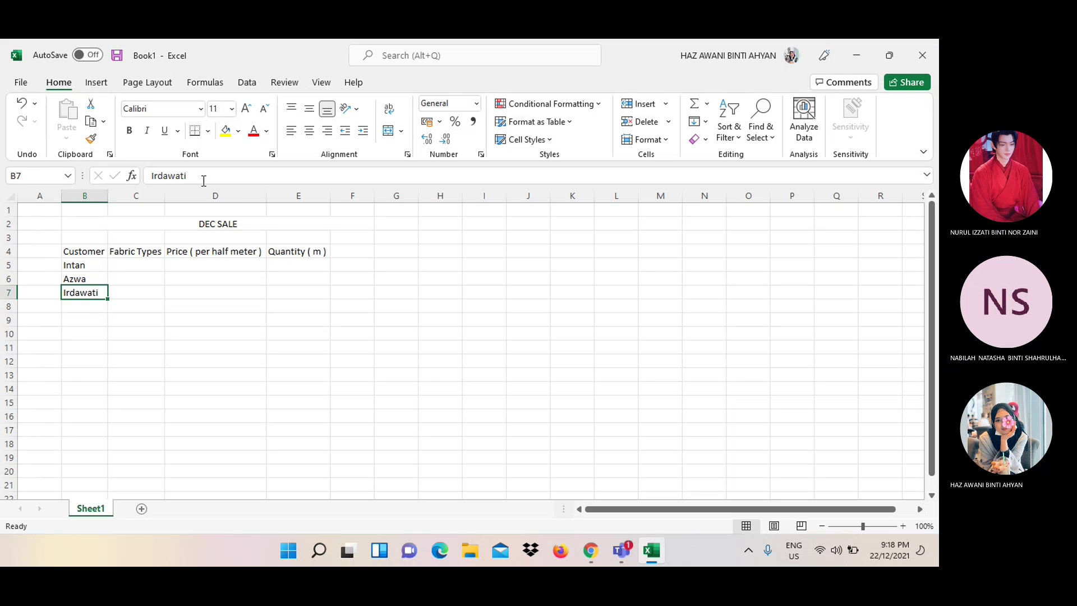
pyautogui.click(204, 175)
pyautogui.press('BackSpace')
pyautogui.write('y')
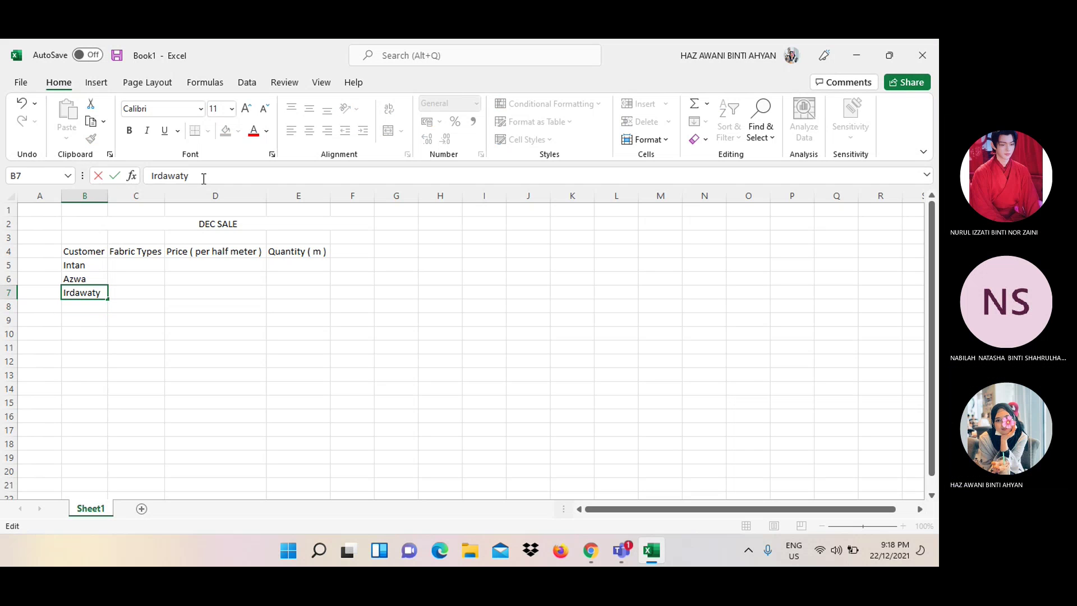
pyautogui.click(94, 307)
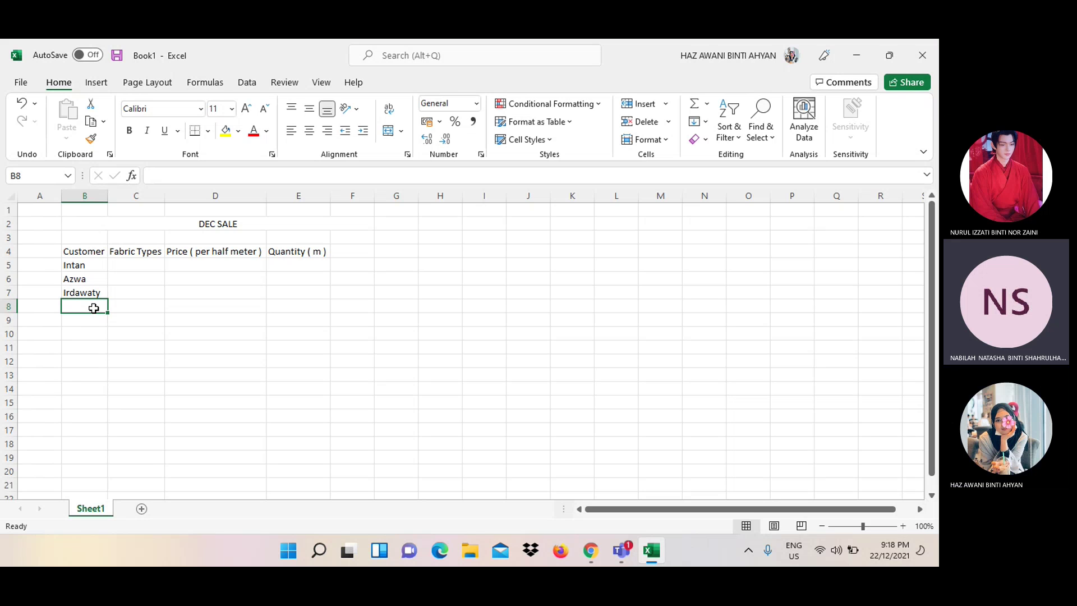
pyautogui.write('Azwa')
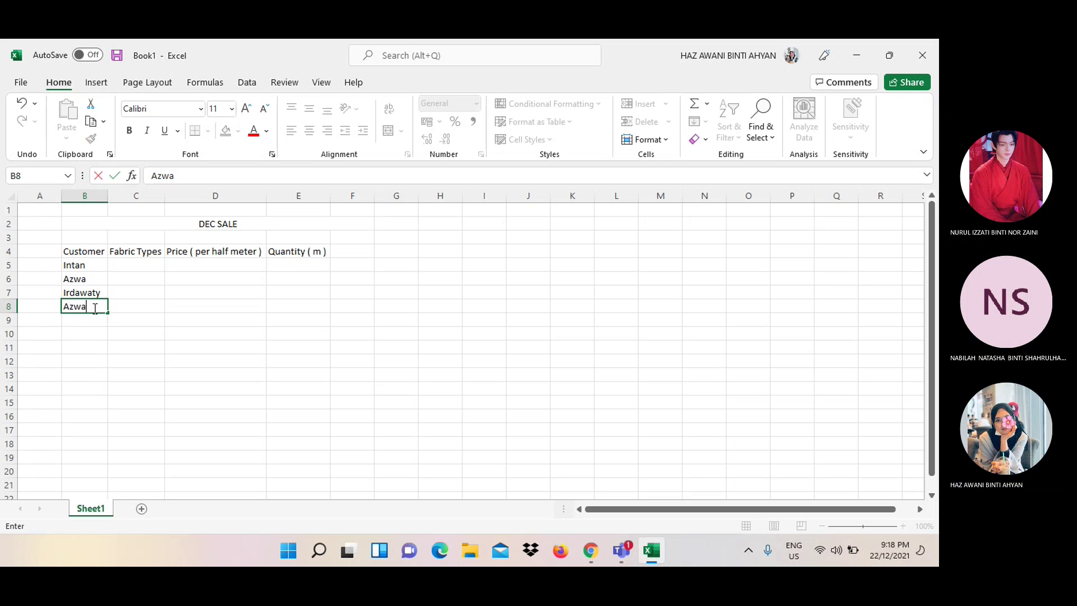
pyautogui.press('Return')
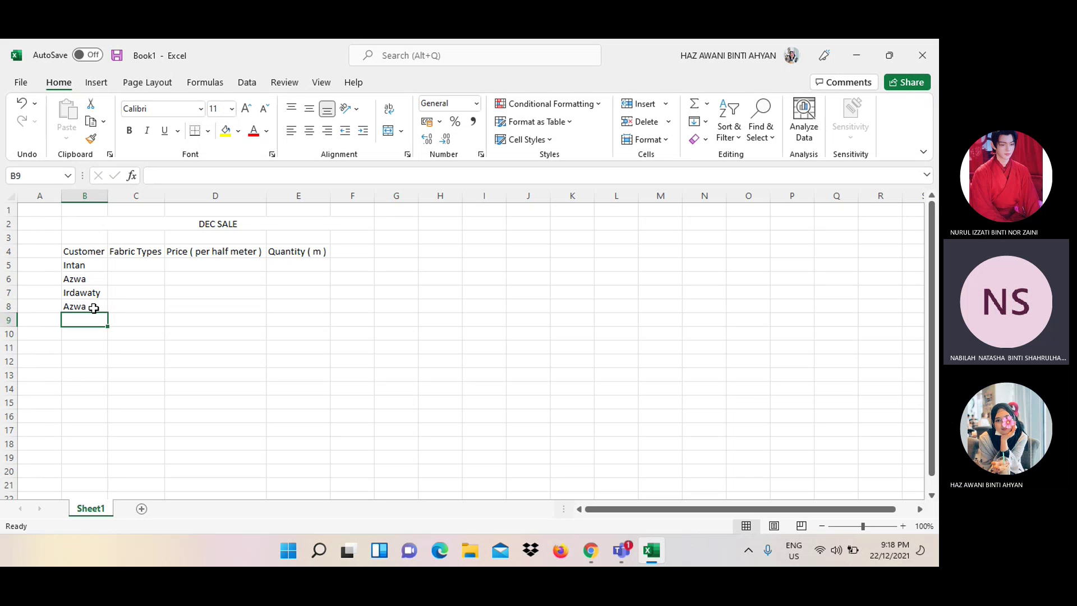
pyautogui.write('Izza')
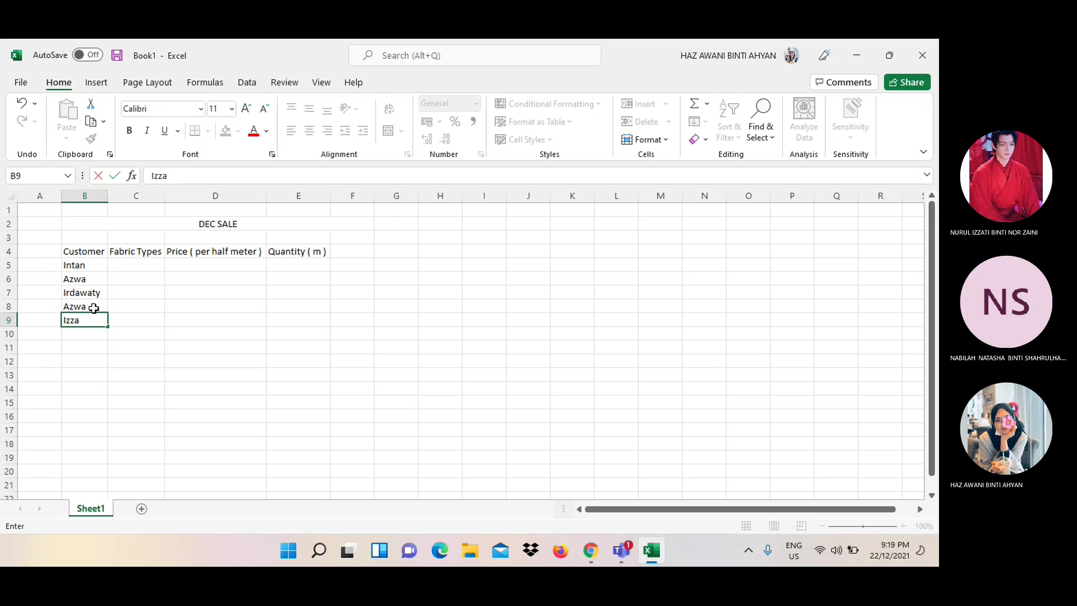
pyautogui.press('Return')
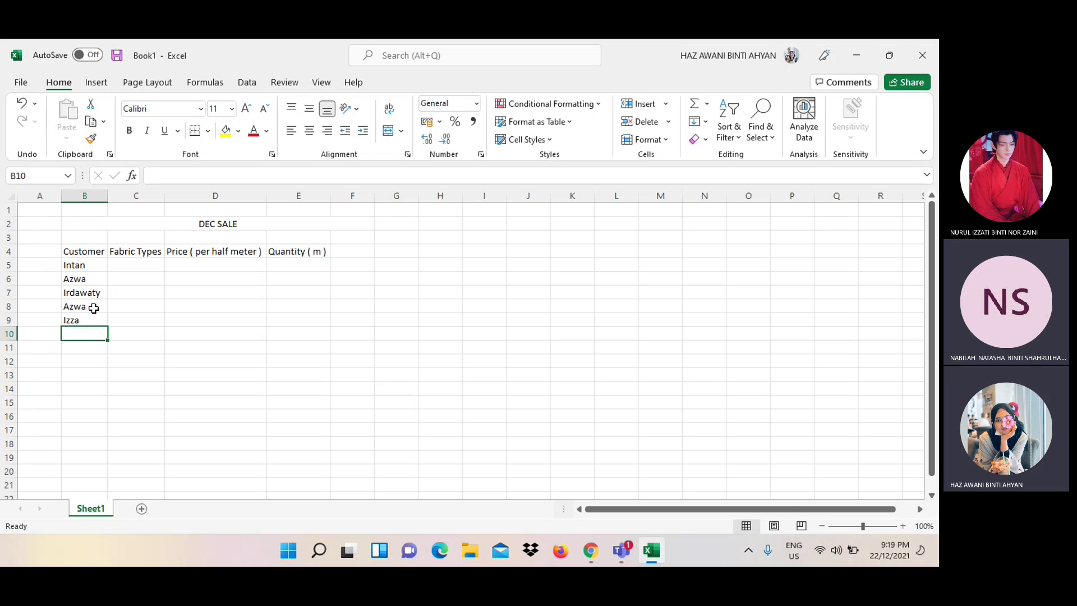
pyautogui.write('Kaa')
pyautogui.write('ka')
pyautogui.press('Return')
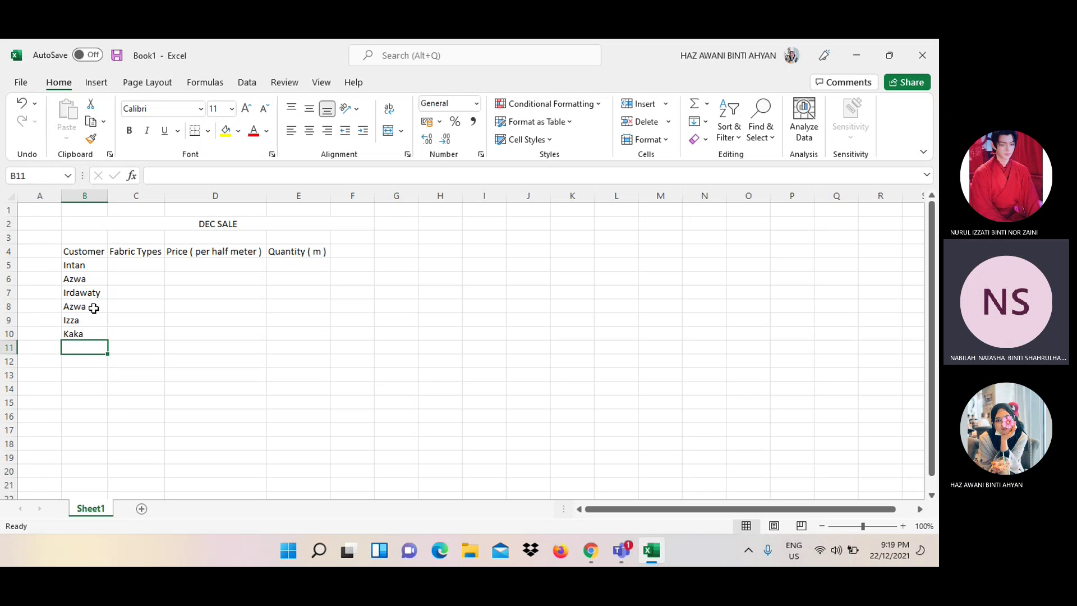
pyautogui.write('Irdawaty')
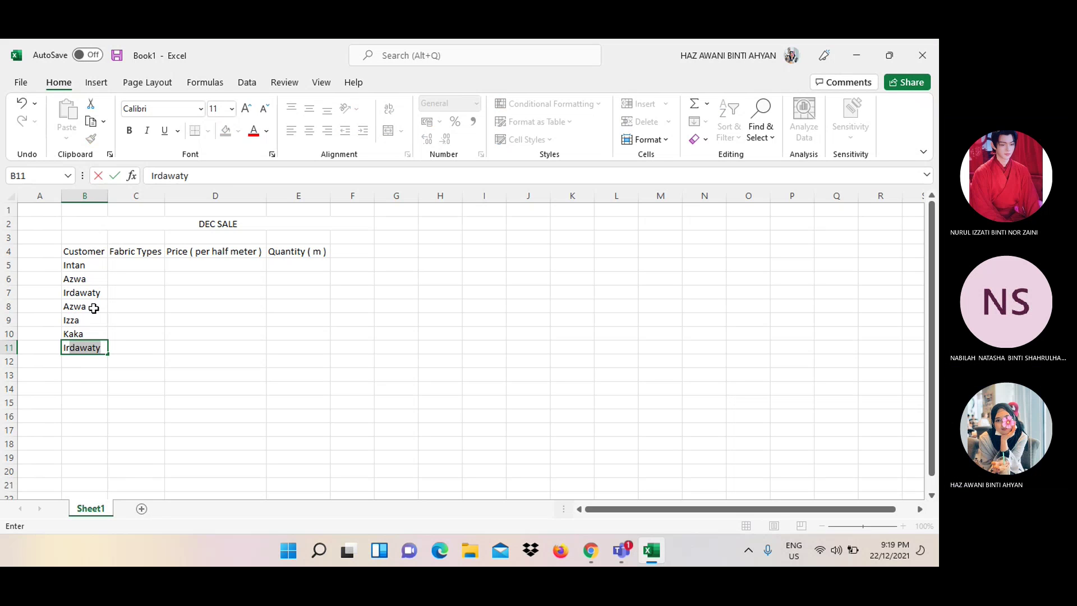
pyautogui.press('Return')
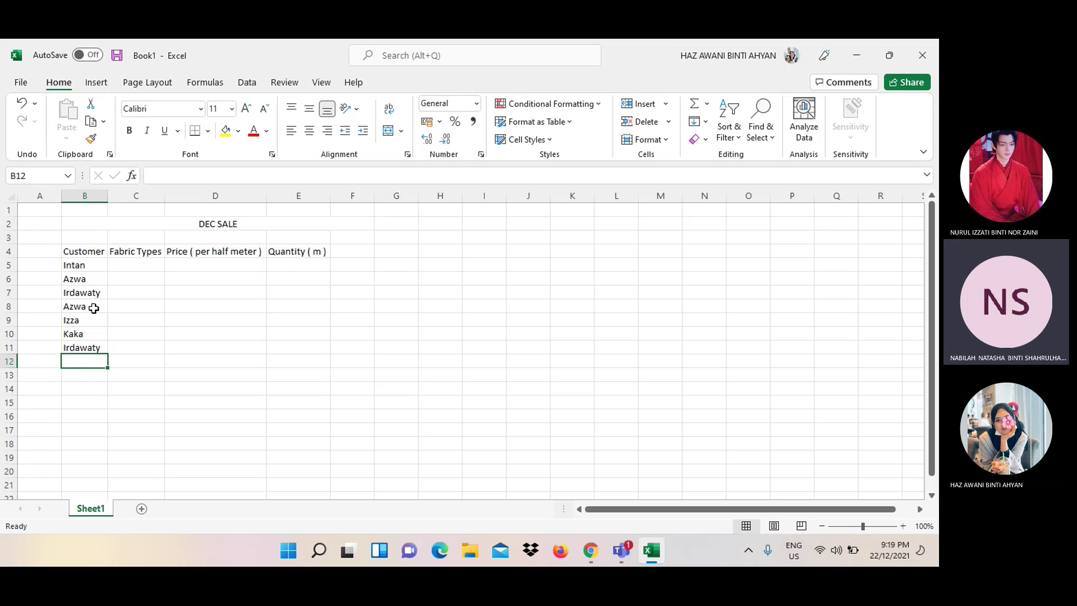
# Continue the customers in B12:B21 with Kaka, Izza, Murni, Khairiah and others, ending Murni and Eija
pyautogui.write('Kaka')
pyautogui.press('Return')
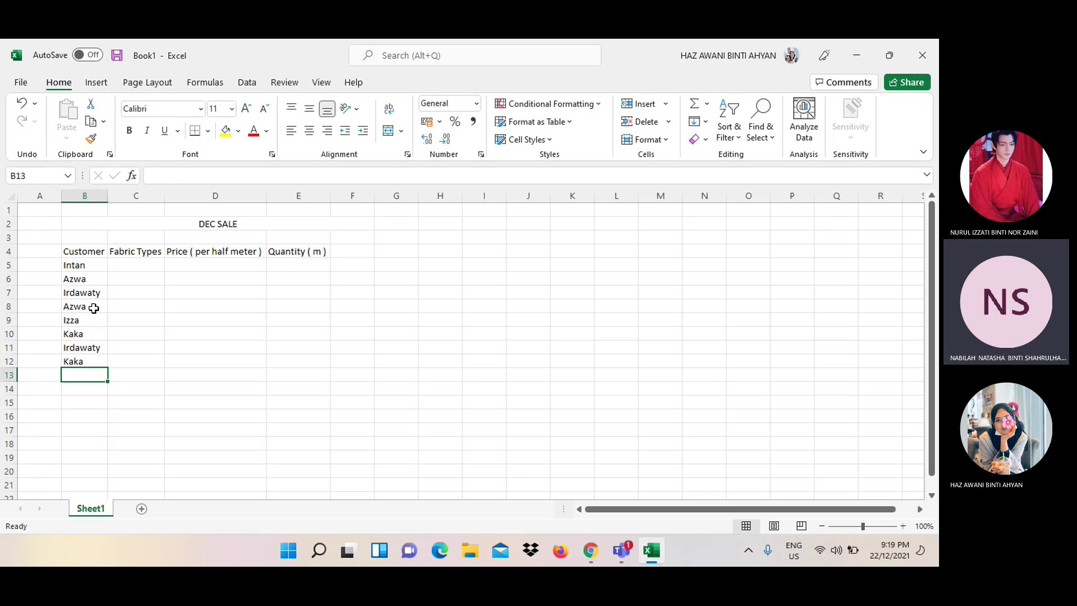
pyautogui.write('Izza')
pyautogui.press('Return')
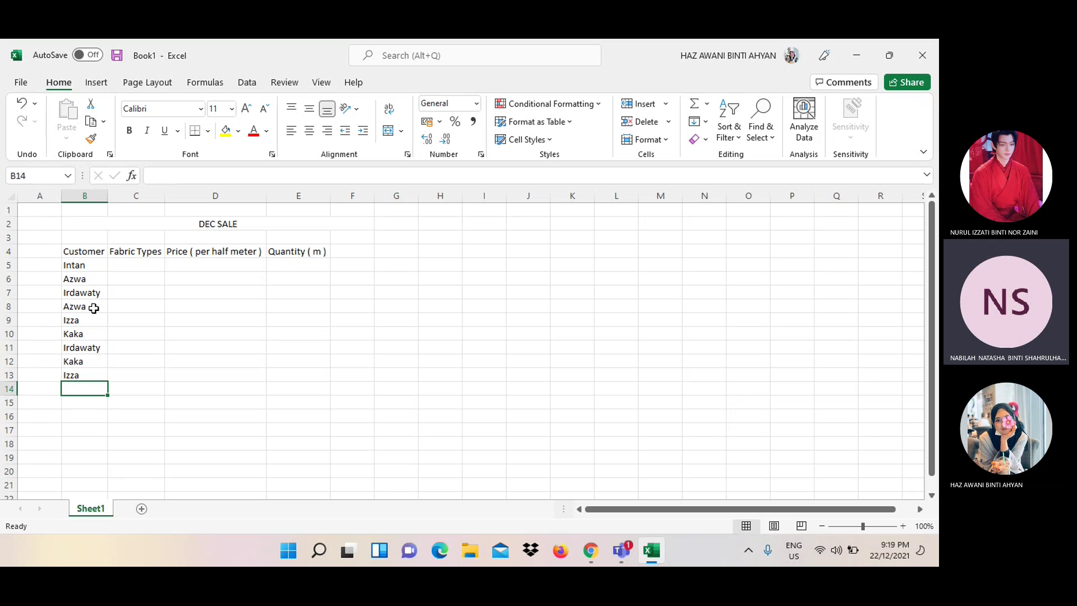
pyautogui.write('Murni')
pyautogui.press('Return')
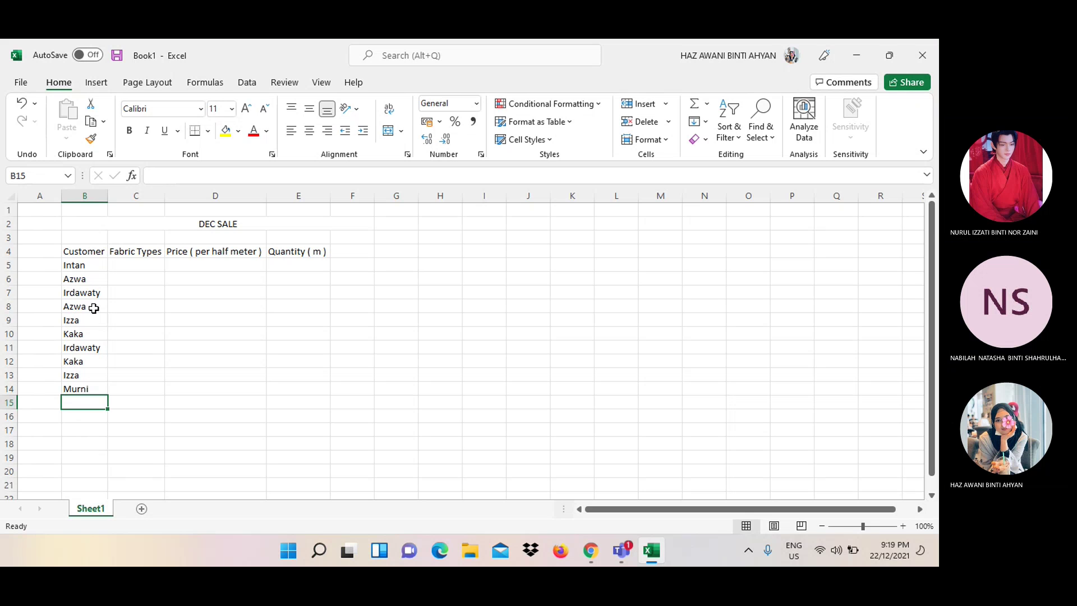
pyautogui.write('A')
pyautogui.press('Return')
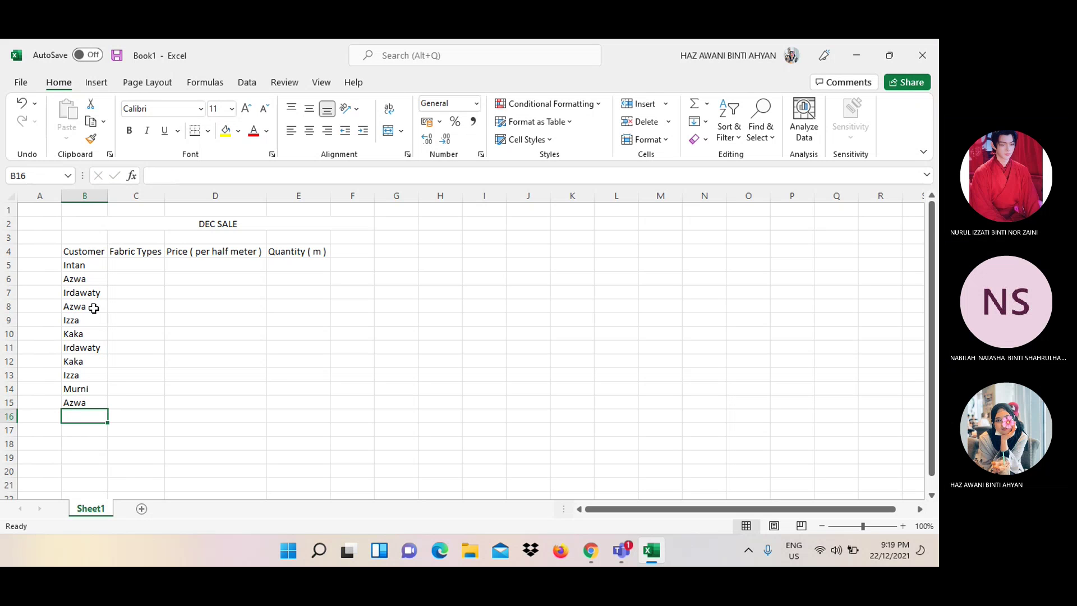
pyautogui.write('Khairiah')
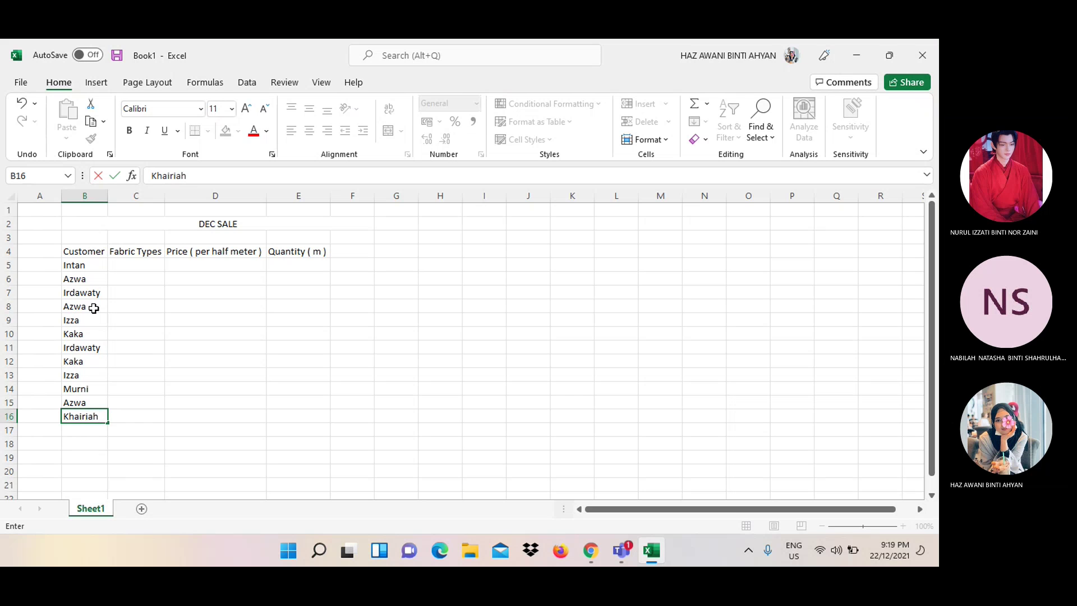
pyautogui.press('Return')
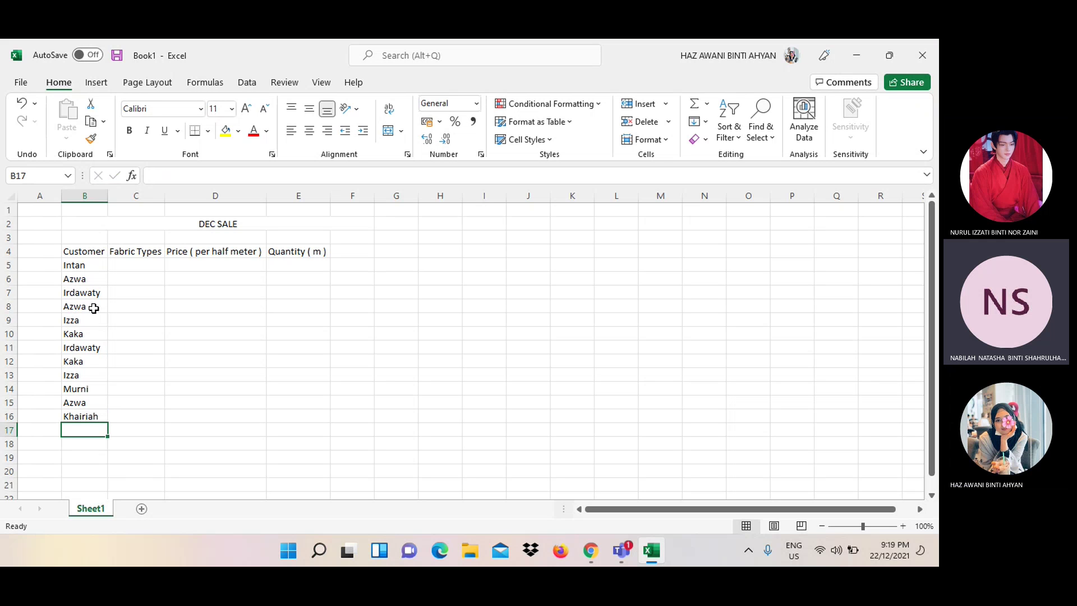
pyautogui.write('Irdawaty')
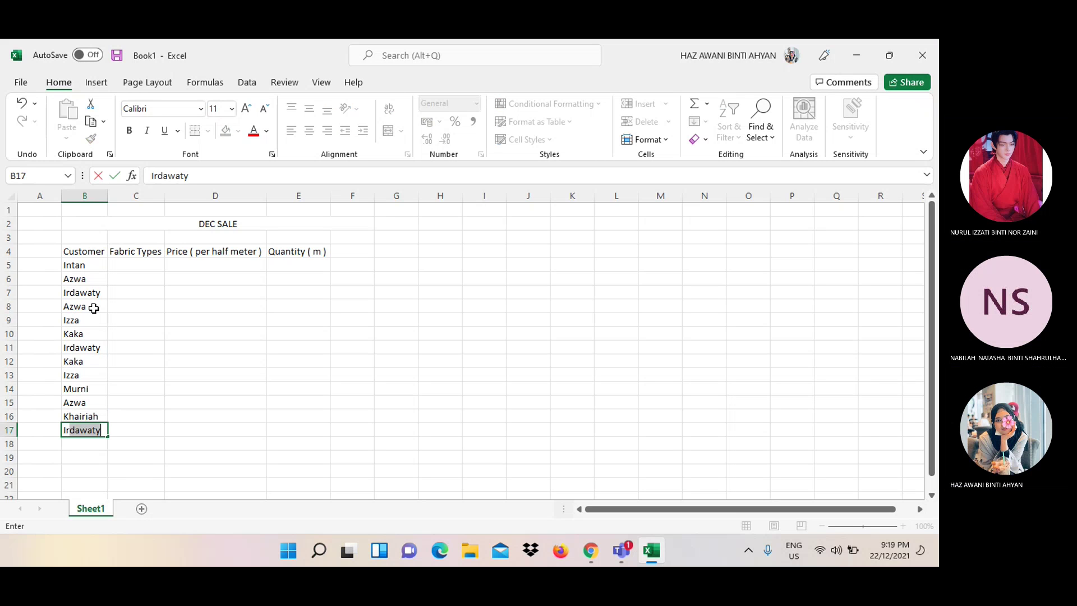
pyautogui.press('Return')
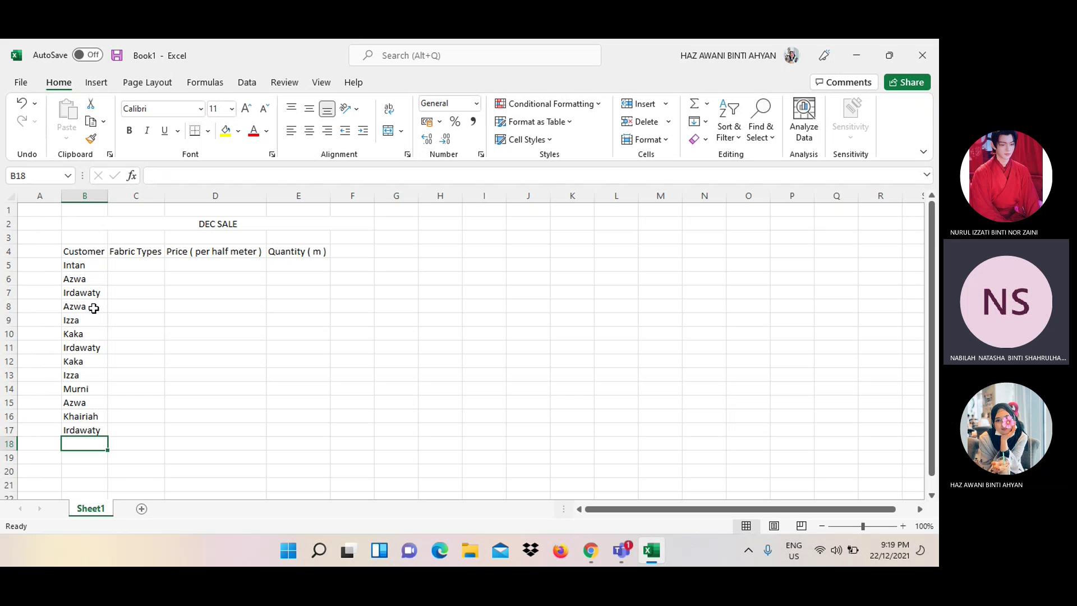
pyautogui.write('Izza')
pyautogui.press('Return')
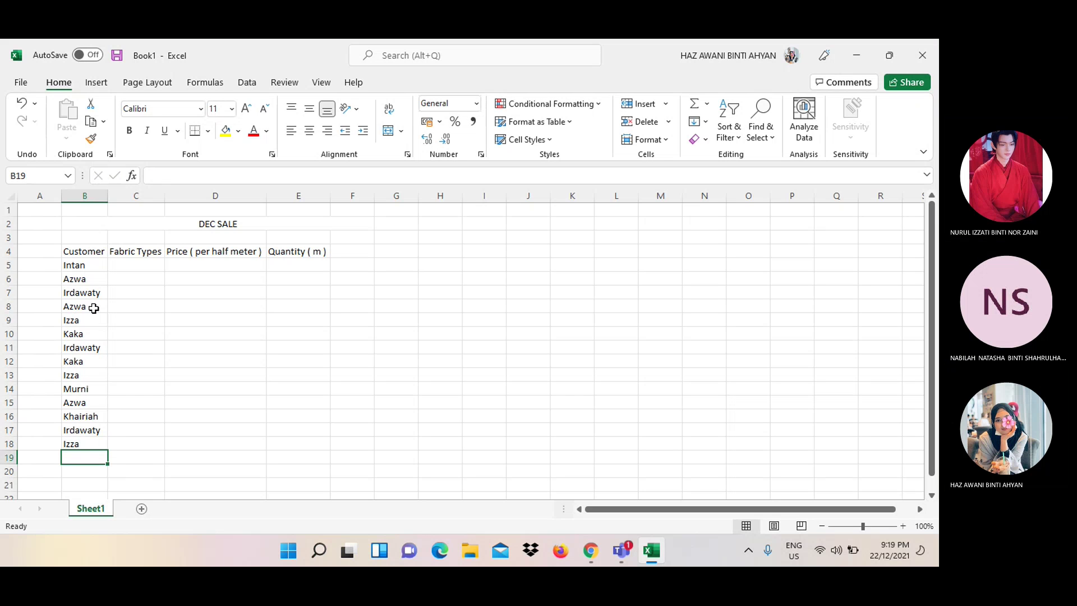
pyautogui.write('K')
pyautogui.press('Return')
pyautogui.press('Up')
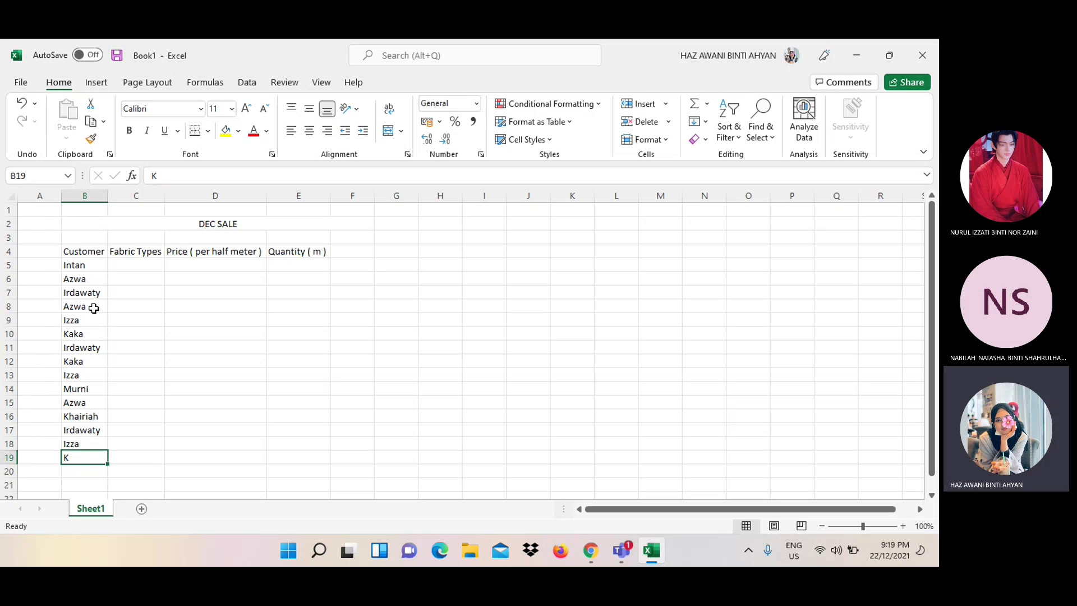
pyautogui.write('kaka')
pyautogui.press('Return')
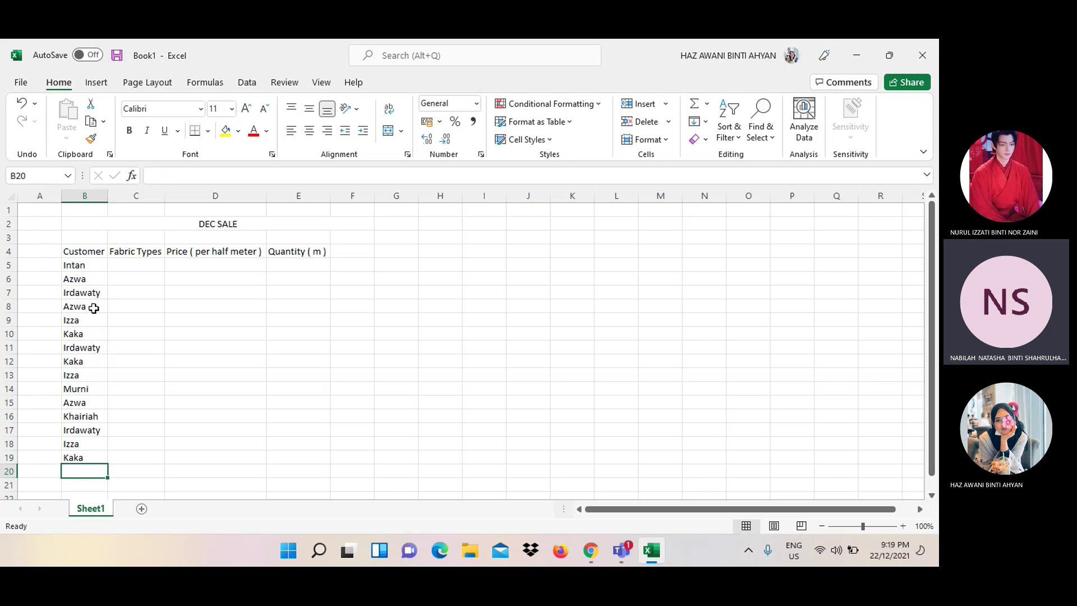
pyautogui.write('Murni')
pyautogui.press('Return')
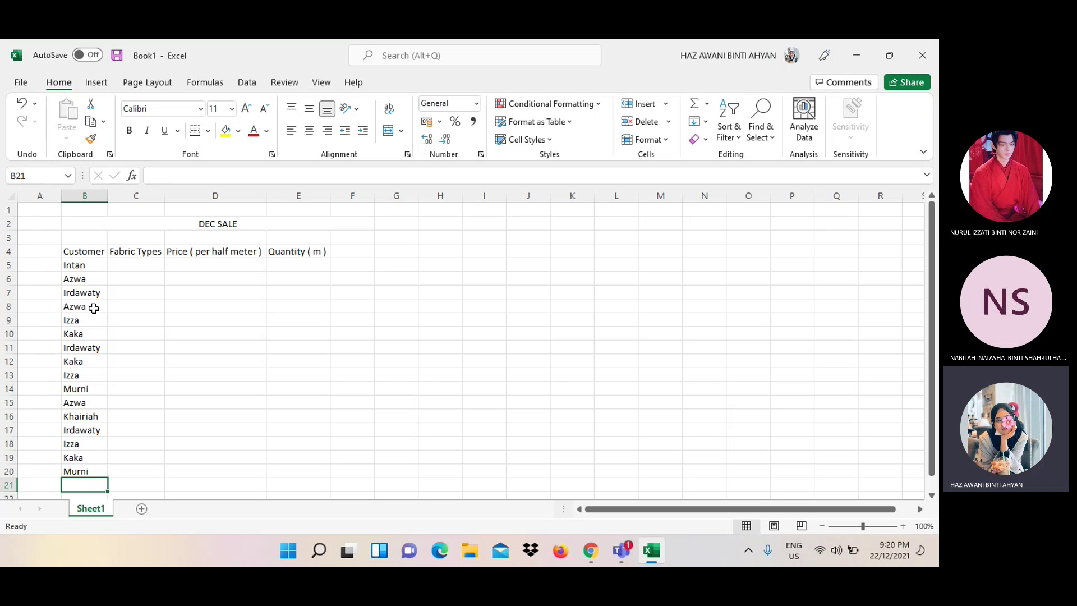
pyautogui.write('Eija')
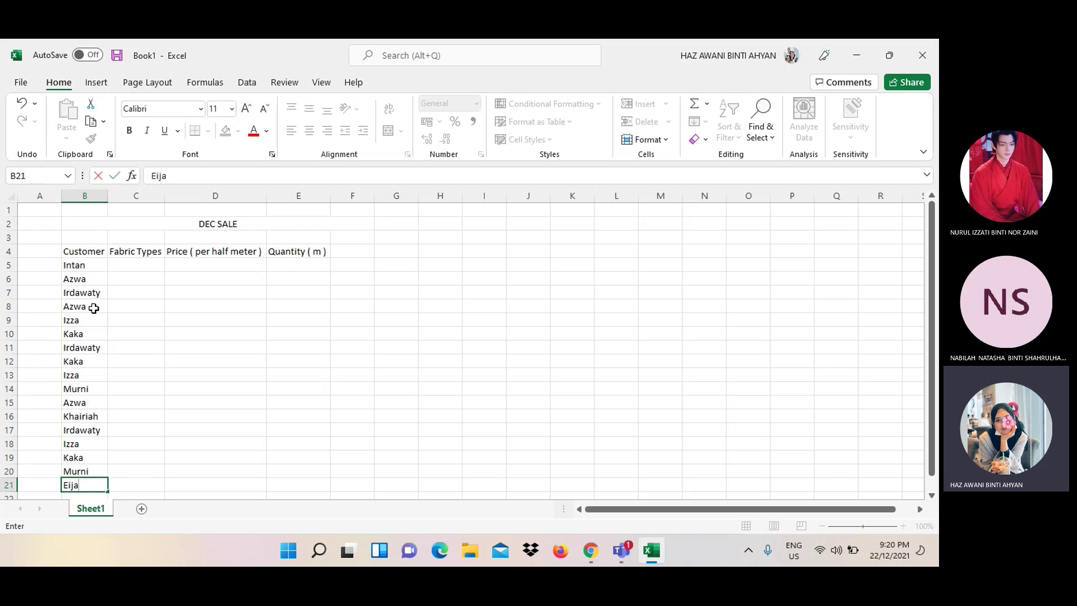
pyautogui.press('Return')
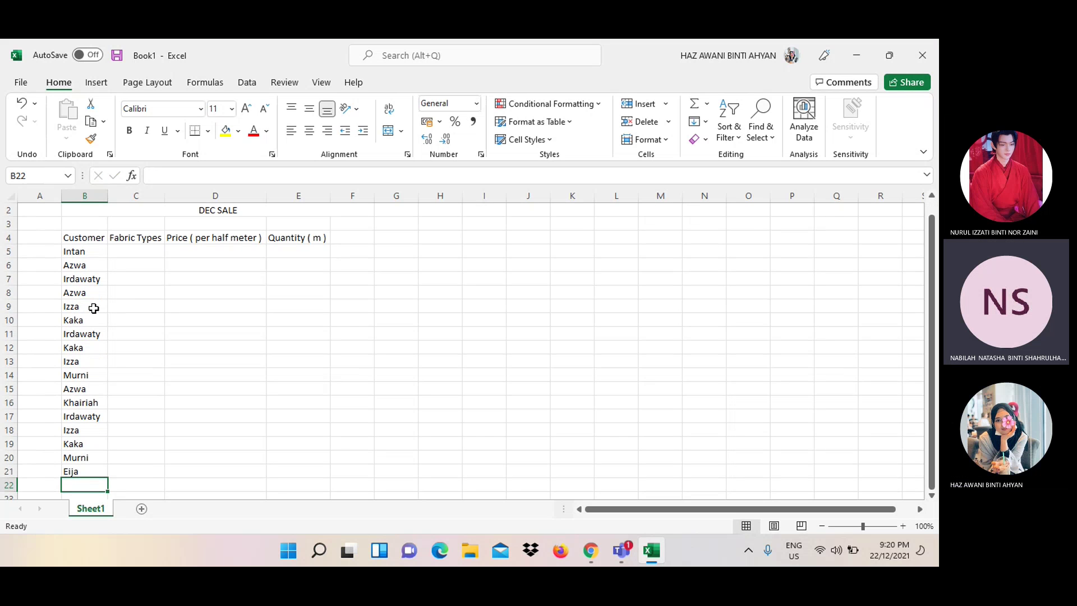
# Enter customers Murni, Farrah, Irdawaty, Khairiah, Kaka and Azwa in B22:B27
pyautogui.write('Murni')
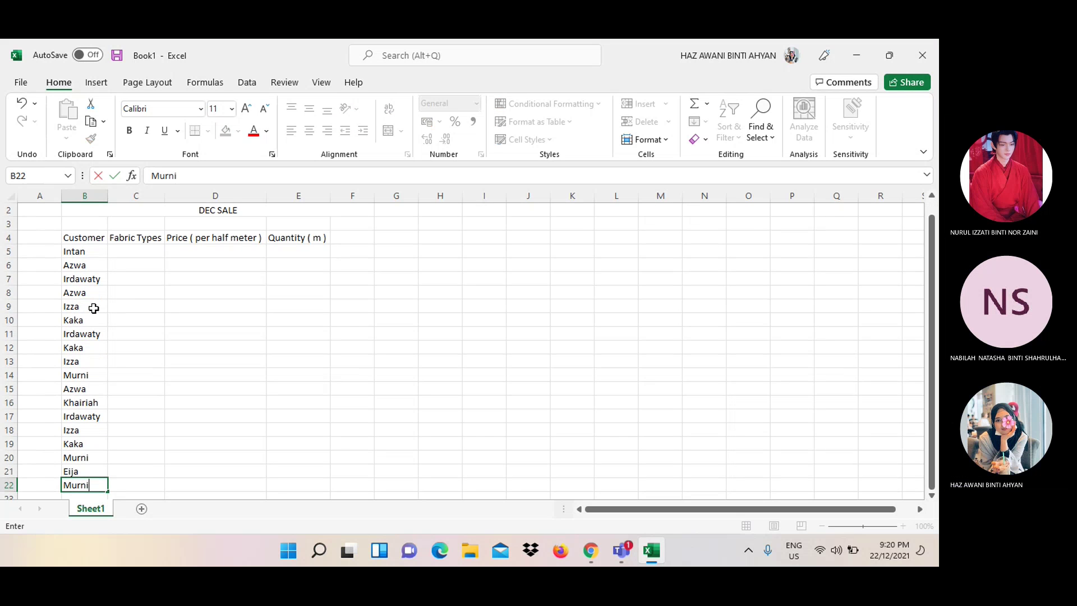
pyautogui.press('Return')
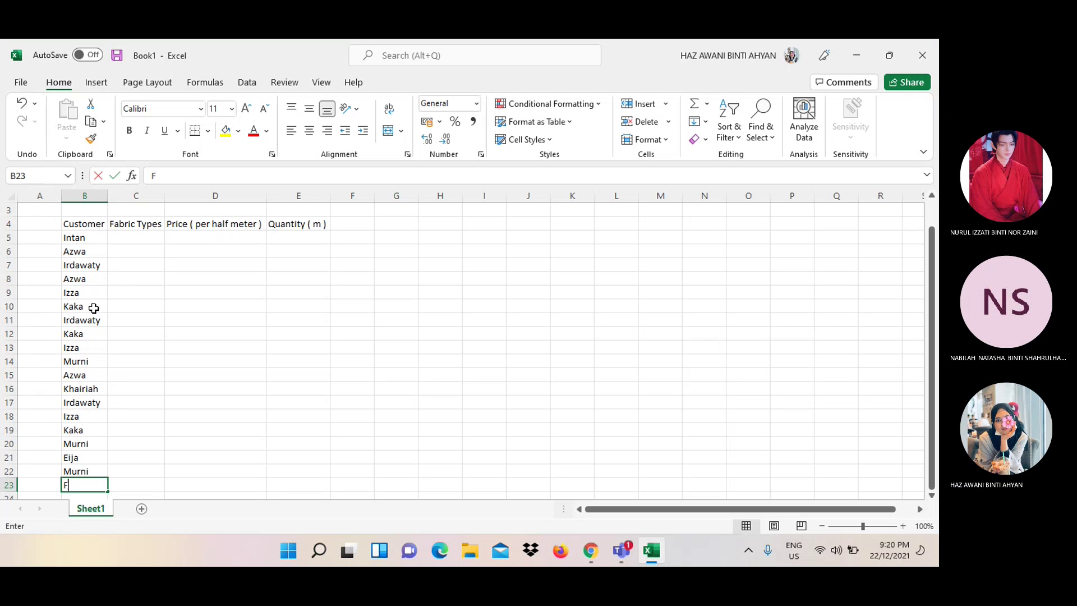
pyautogui.write('Farrah')
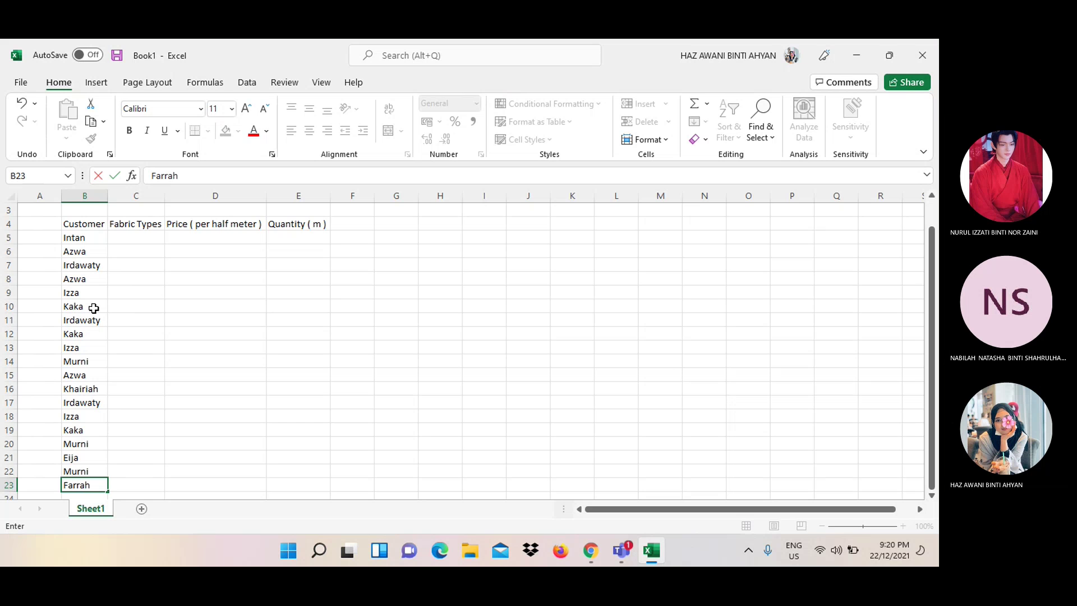
pyautogui.press('Return')
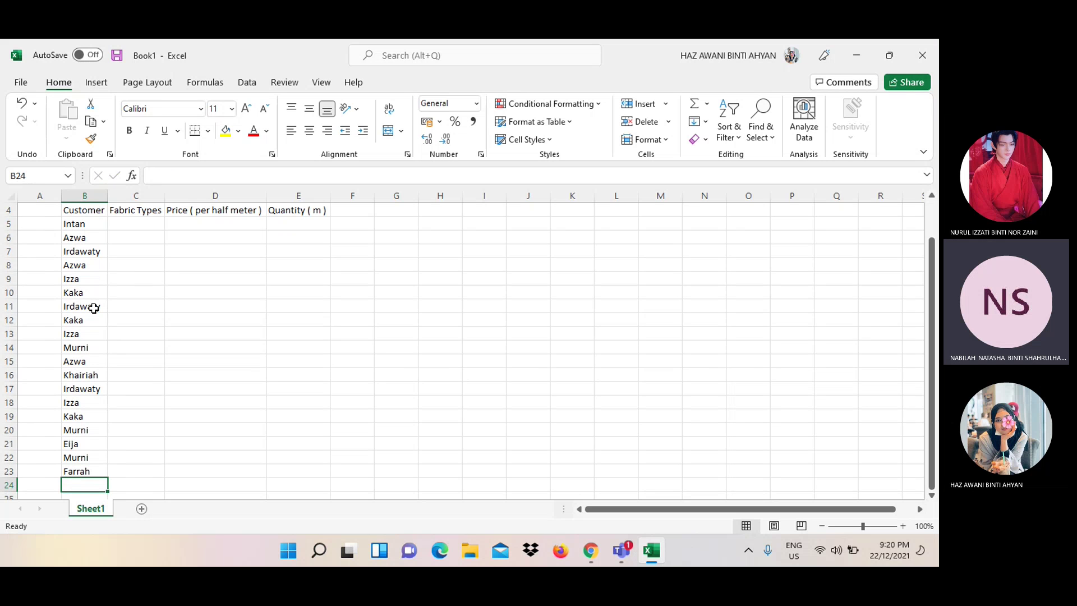
pyautogui.press('Up')
pyautogui.press('Down')
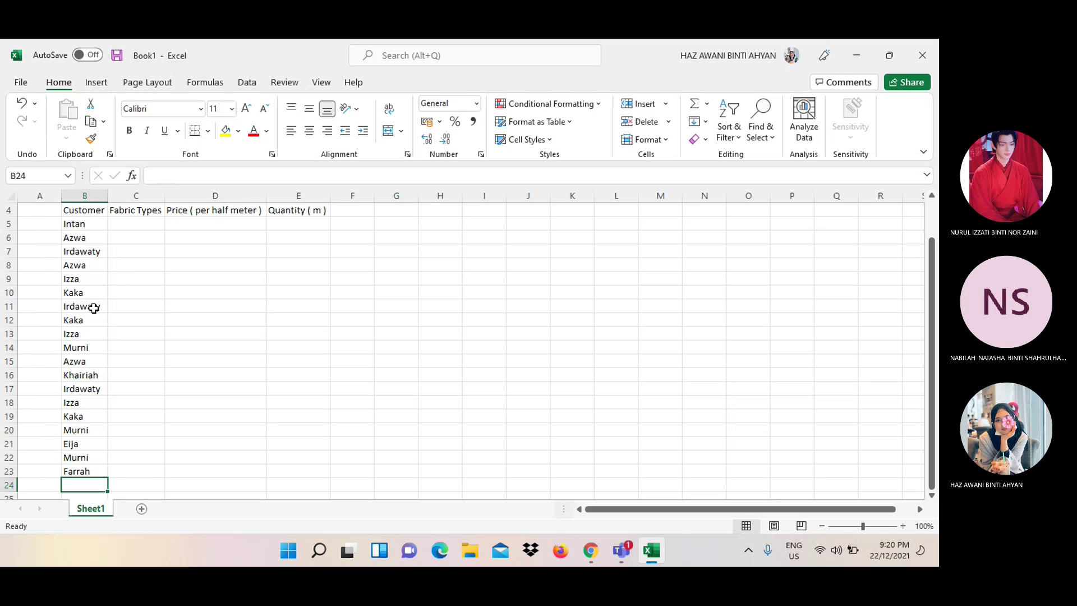
pyautogui.write('irdawaty')
pyautogui.press('Return')
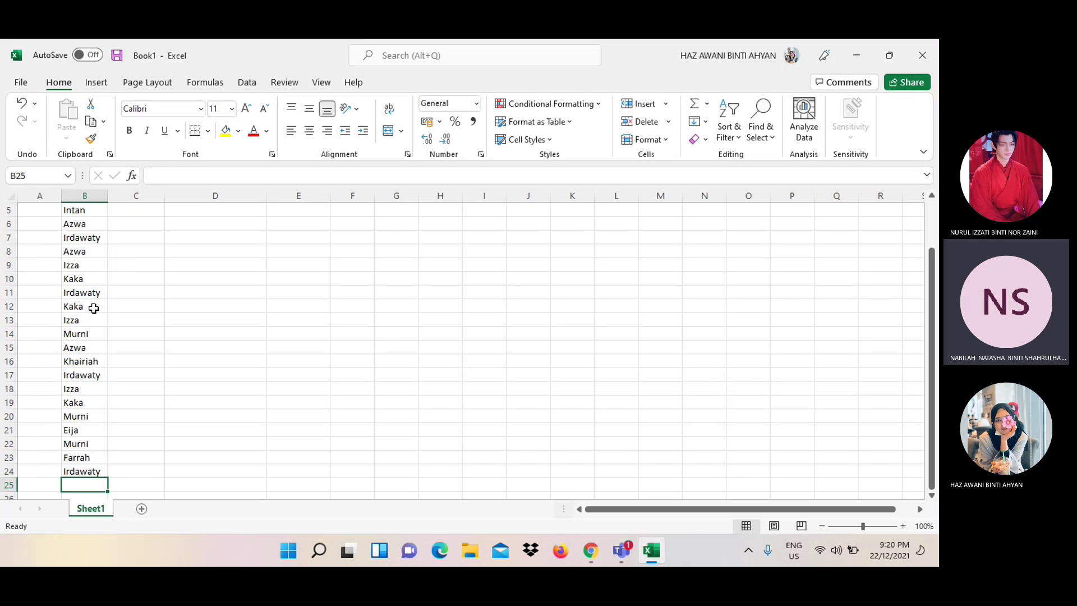
pyautogui.write('khairiah')
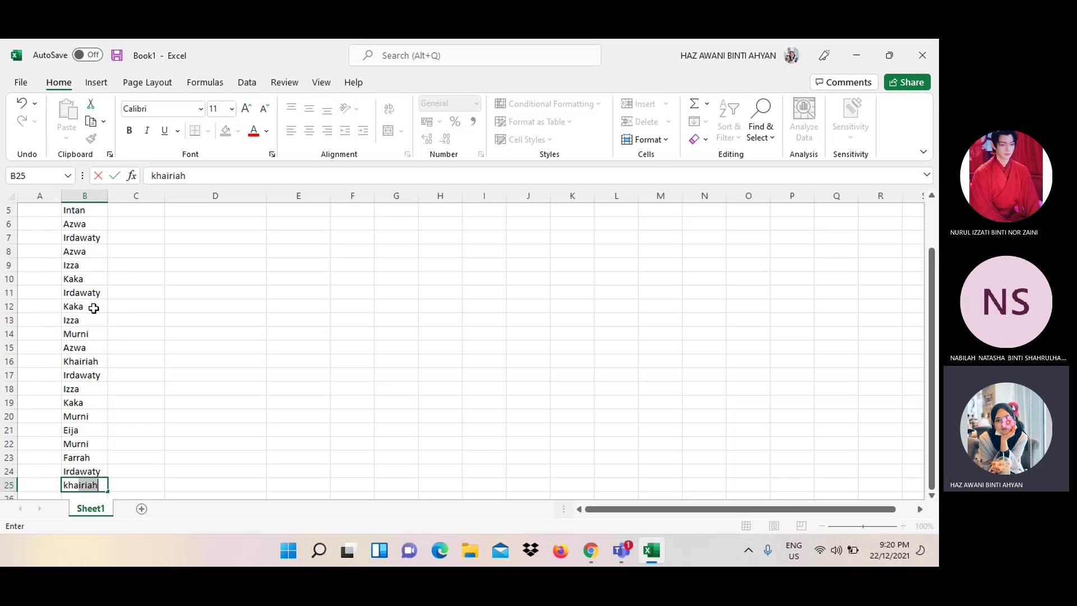
pyautogui.press('Return')
pyautogui.write('kaka')
pyautogui.press('Return')
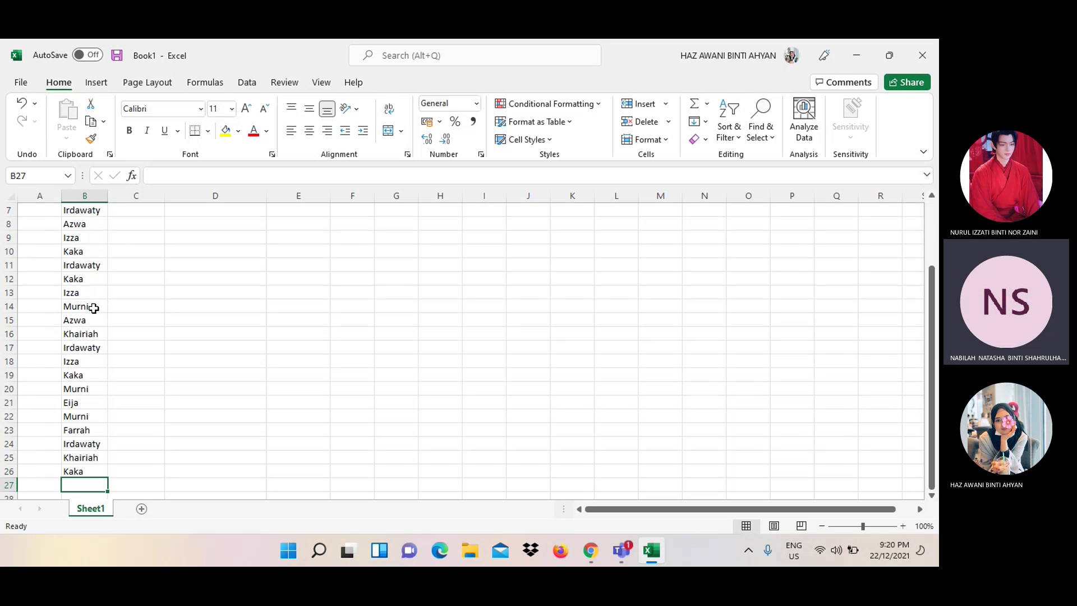
pyautogui.write('azwa')
pyautogui.press('Return')
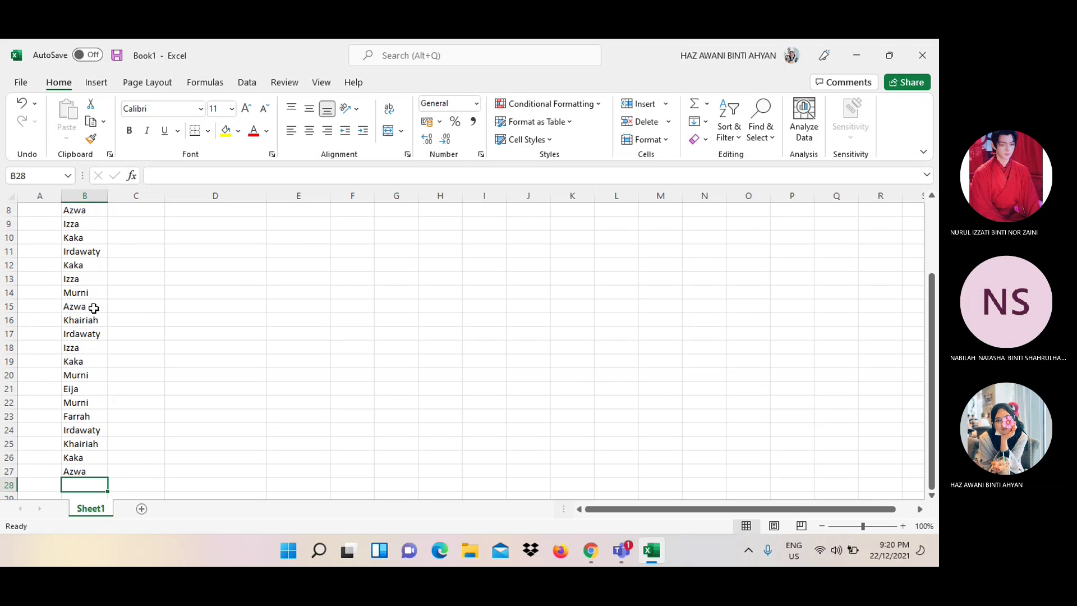
# Enter Irdawaty, Azwa, Eija, Farrah, Intan, Eija and Azwa in B28:B34
pyautogui.write('irdawaty')
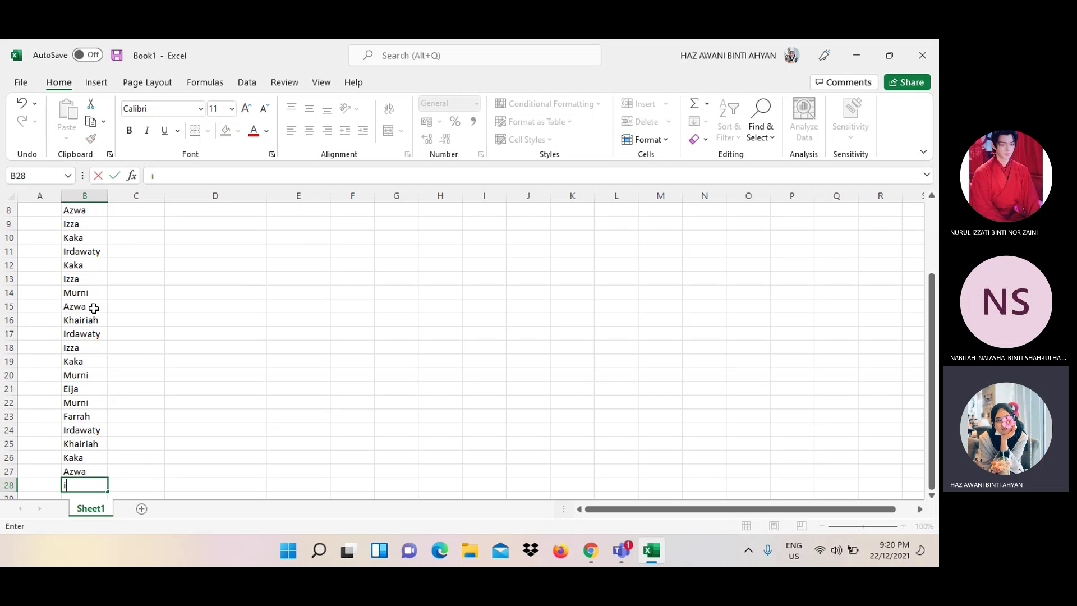
pyautogui.press('Return')
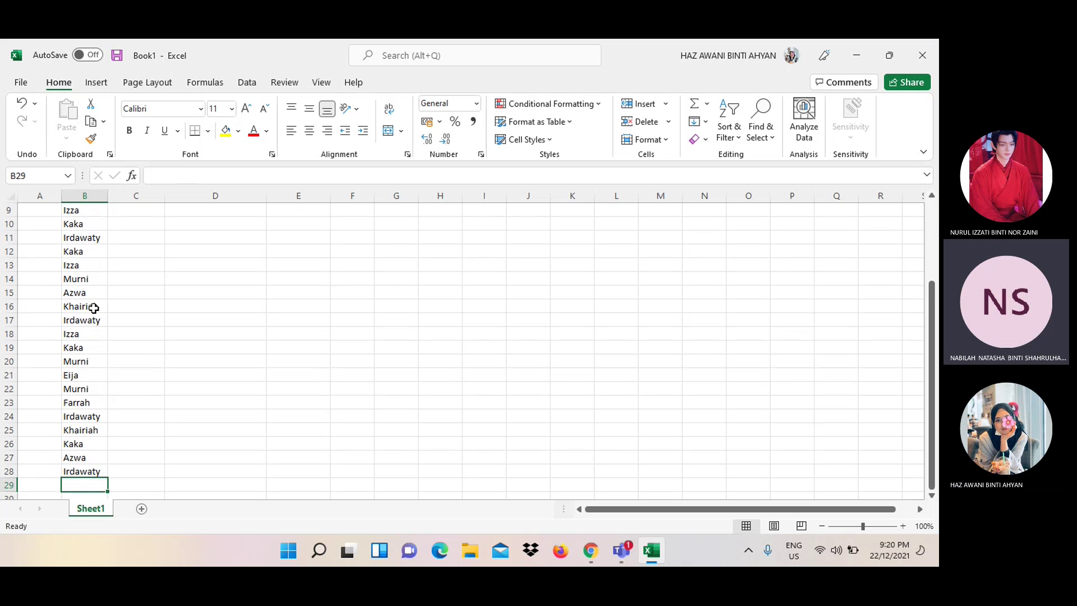
pyautogui.write('azwa')
pyautogui.press('Return')
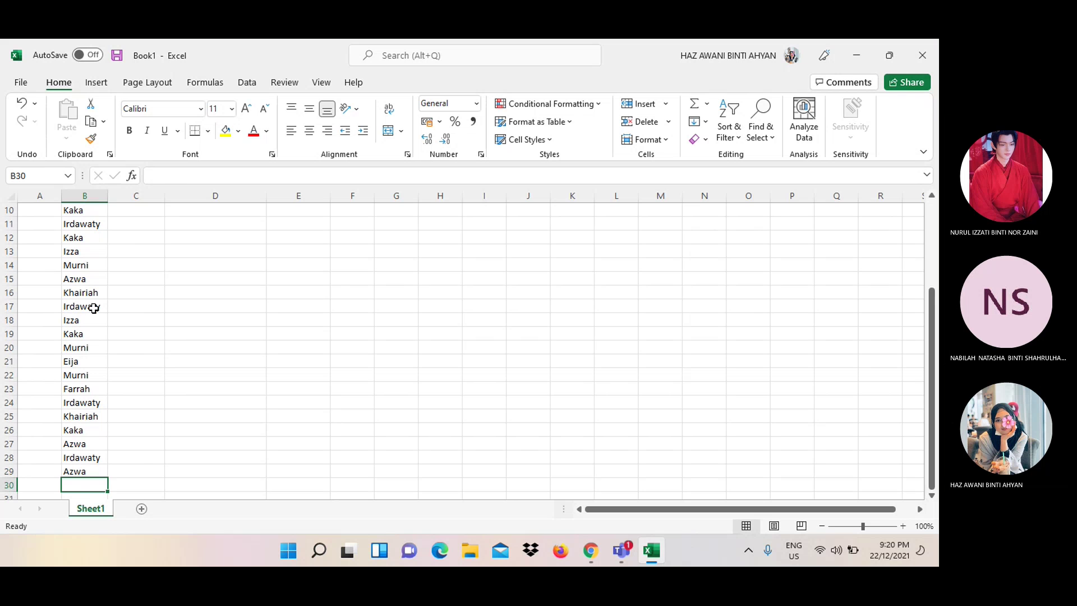
pyautogui.write('eija')
pyautogui.press('Return')
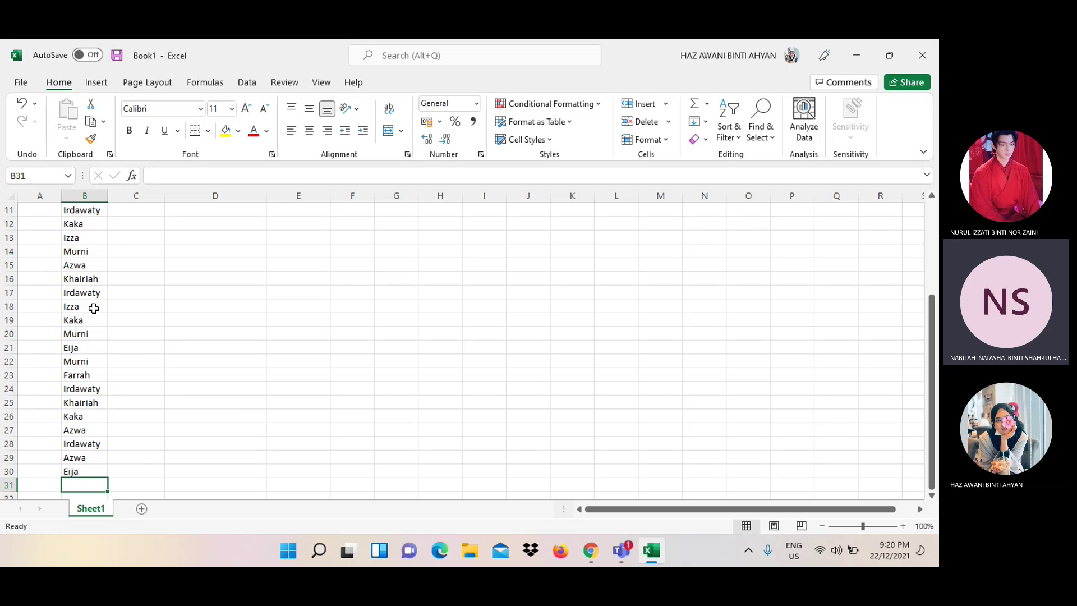
pyautogui.write('farrah')
pyautogui.press('Return')
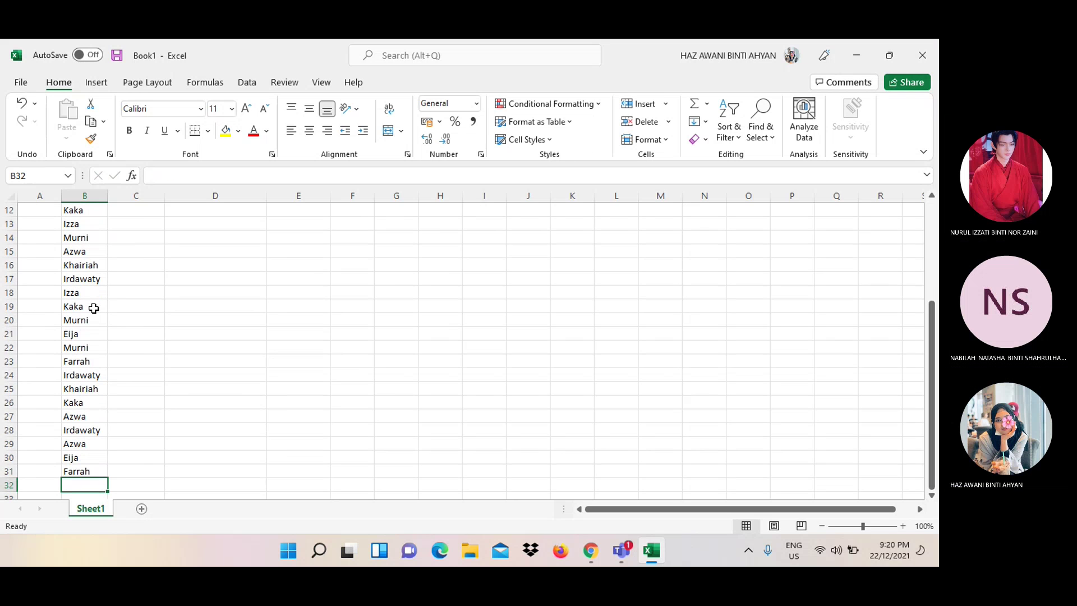
pyautogui.write('Intan')
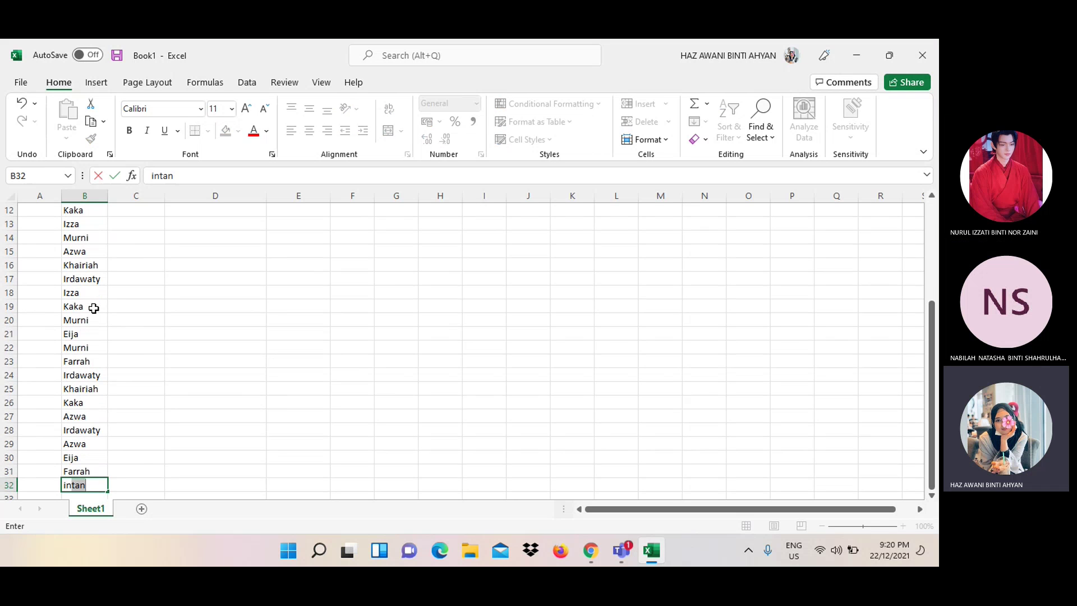
pyautogui.press('Return')
pyautogui.write('Eija')
pyautogui.press('Return')
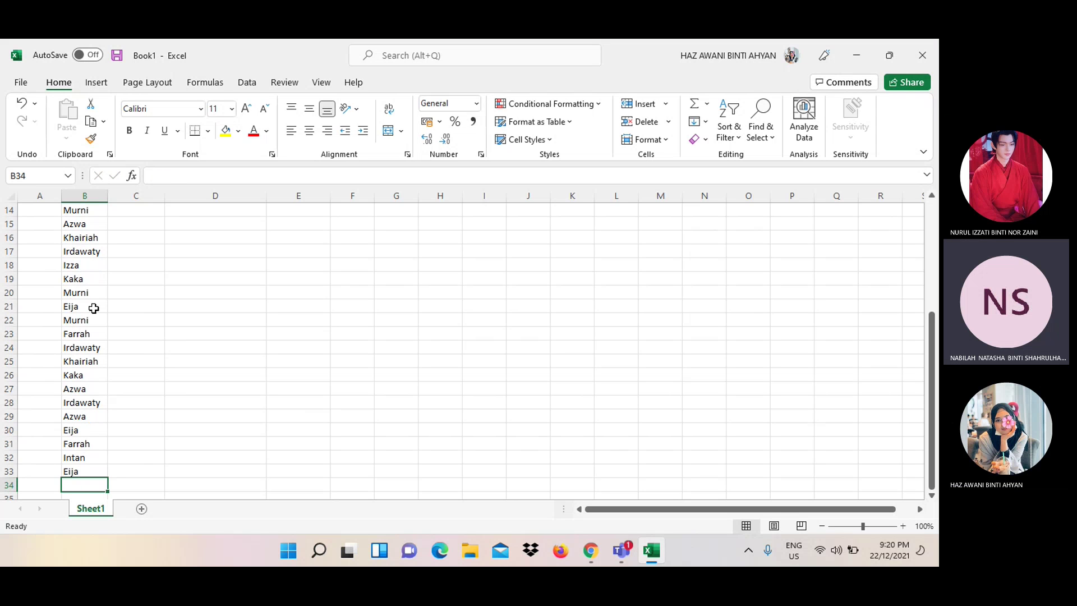
pyautogui.write('Azwa')
pyautogui.press('Return')
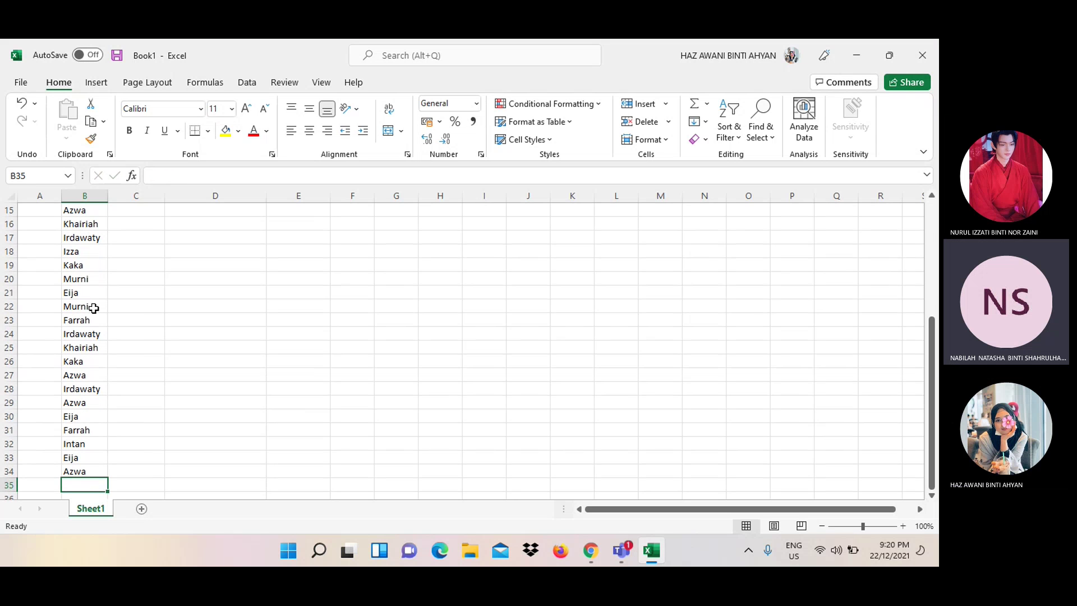
pyautogui.scroll(1, 155, 294)
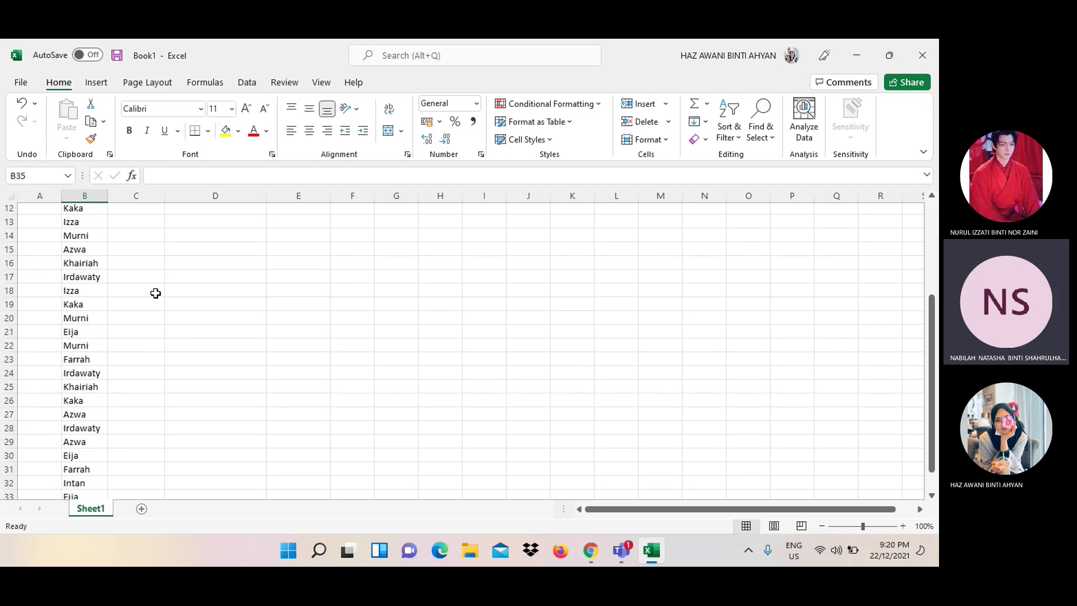
pyautogui.scroll(-2, 156, 293)
pyautogui.scroll(6, 155, 293)
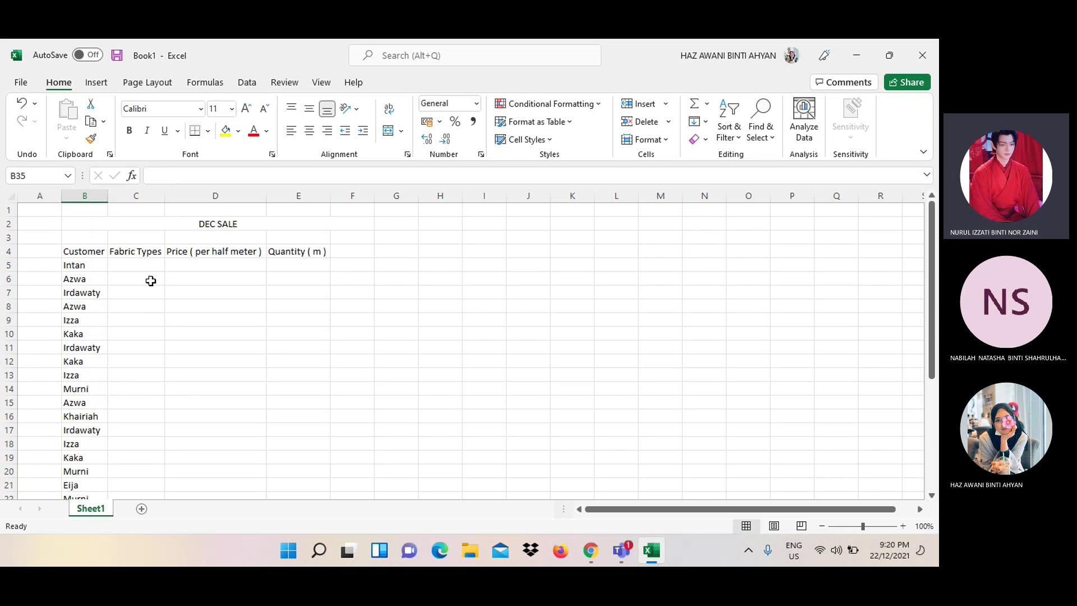
# Enter Cotton Poplin in C5 and widen column C to fit it
pyautogui.click(144, 265)
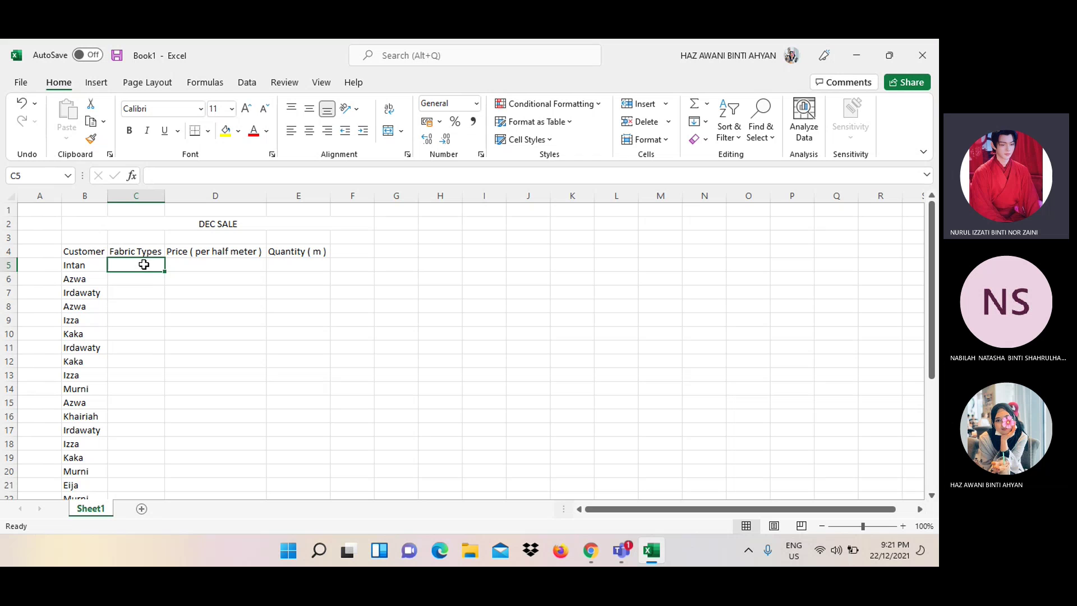
pyautogui.write('Cotton Poplo')
pyautogui.press('BackSpace')
pyautogui.write('in')
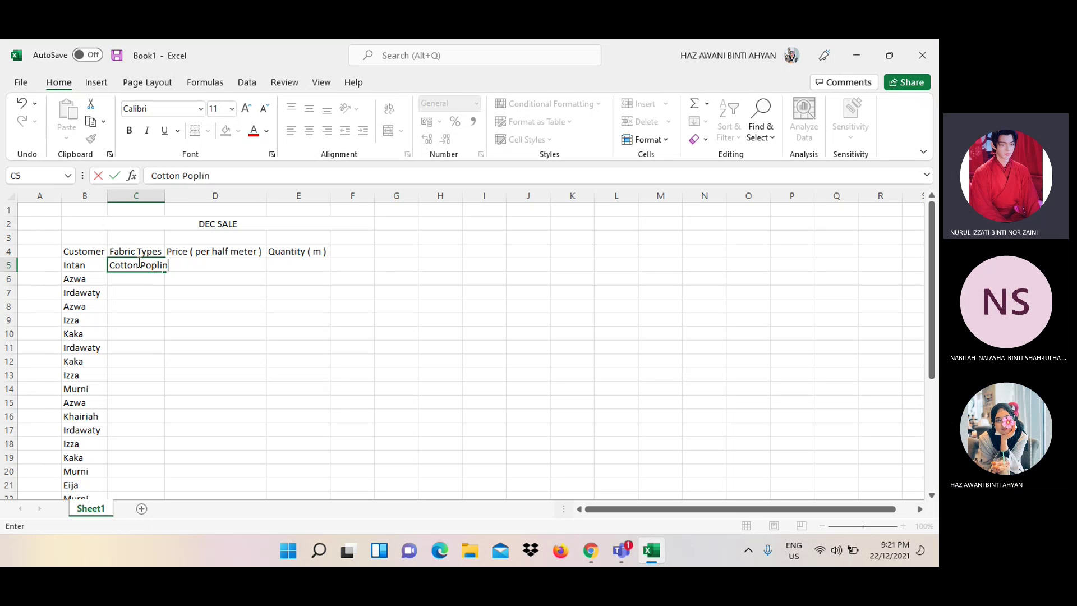
pyautogui.press('Return')
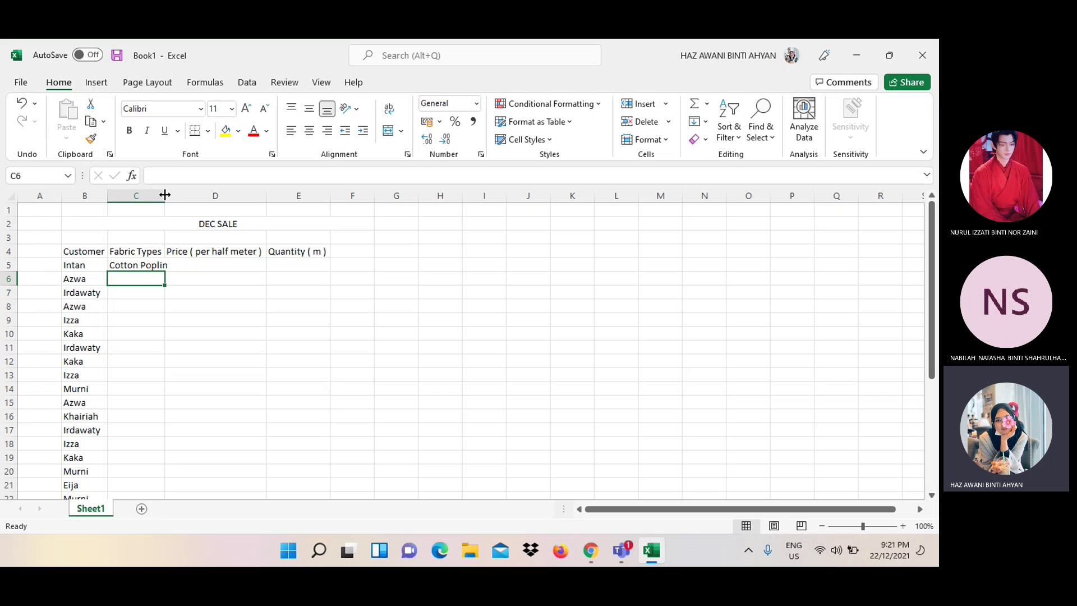
pyautogui.moveTo(165, 195); pyautogui.dragTo(171, 195)
# Fill Cotton Poplin down from C5 through C10
pyautogui.click(149, 292)
pyautogui.click(149, 278)
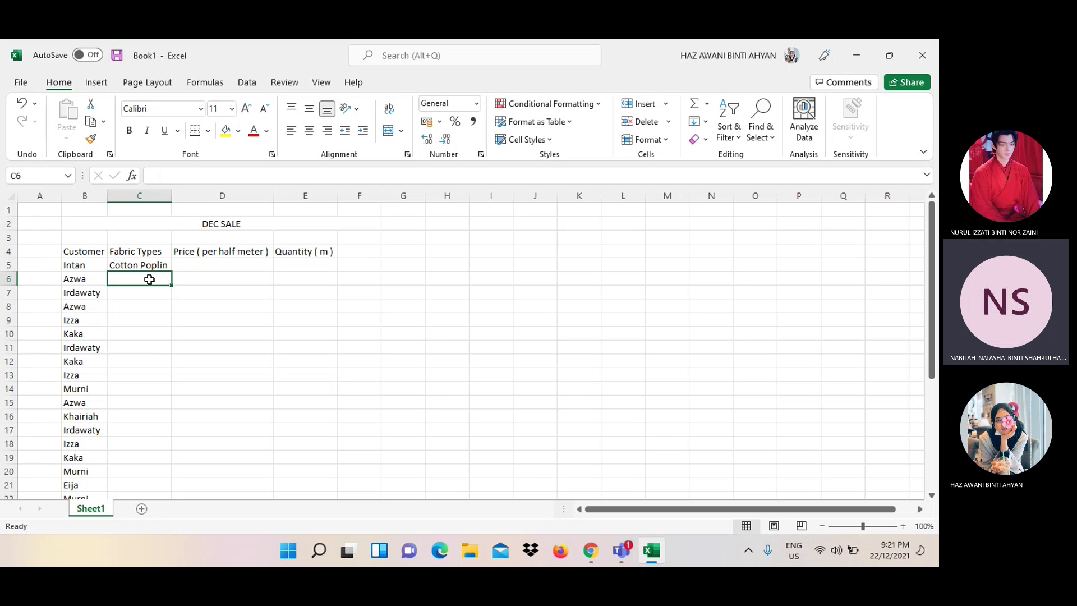
pyautogui.click(158, 266)
pyautogui.moveTo(167, 271); pyautogui.dragTo(167, 338)
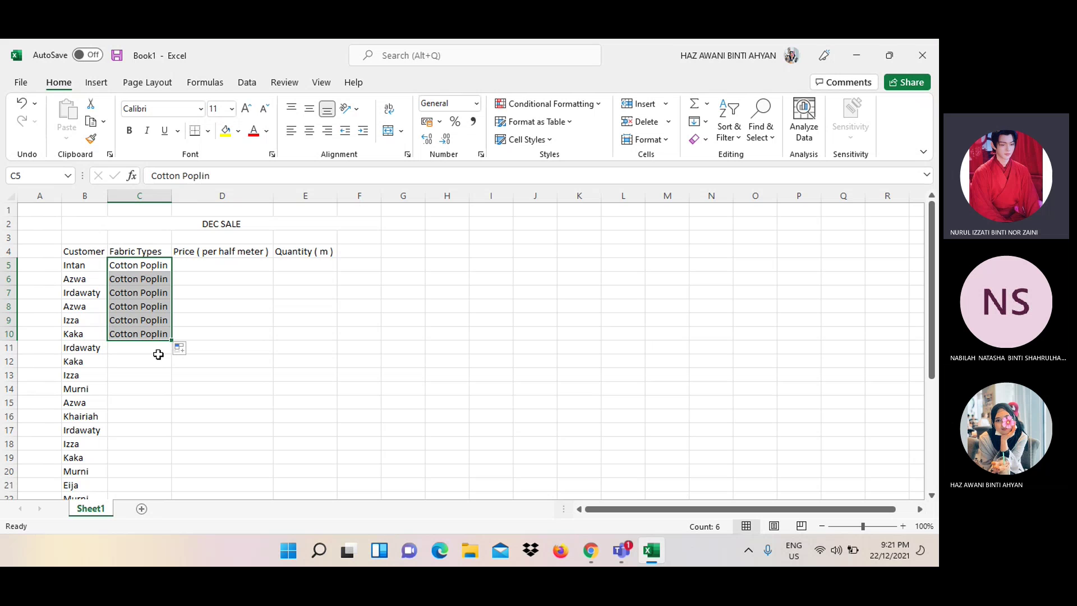
pyautogui.click(157, 361)
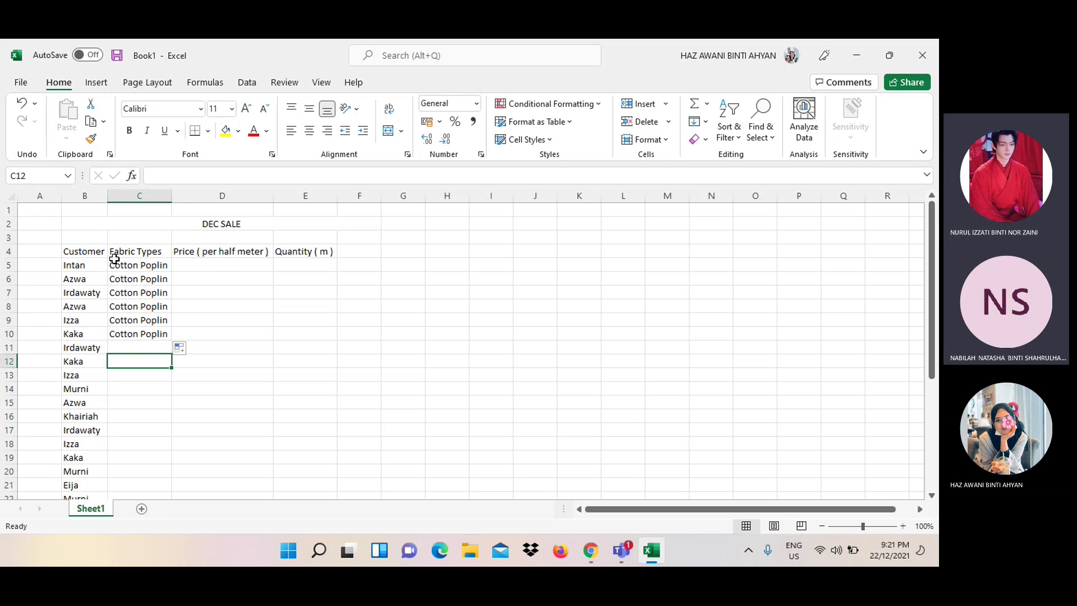
pyautogui.click(147, 346)
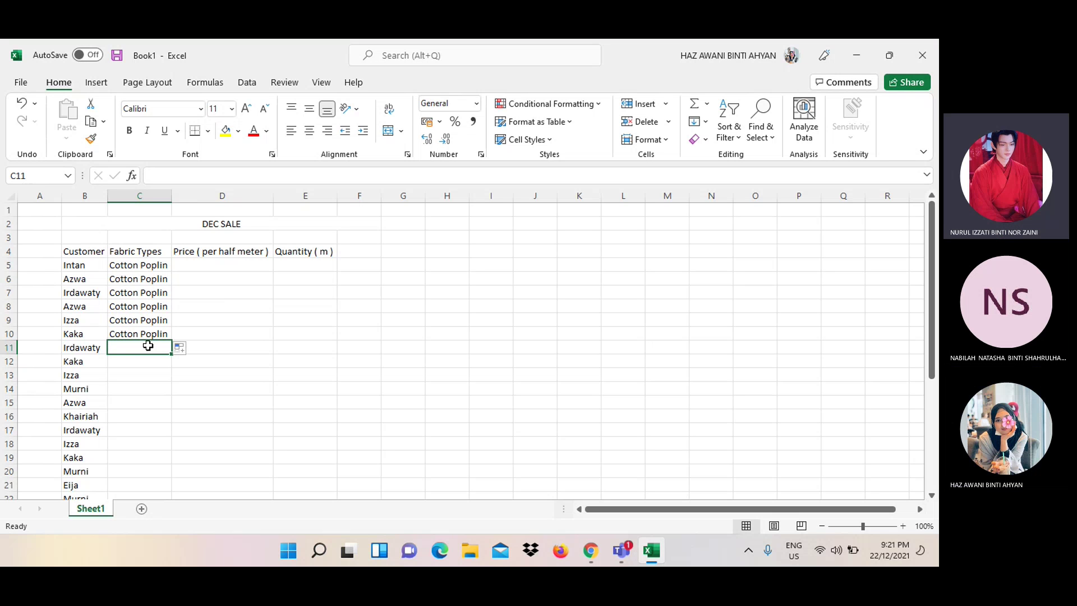
# Fill Cotton Twill down through C15 and enter Double - Poly Brush in C16
pyautogui.write('Cotton T')
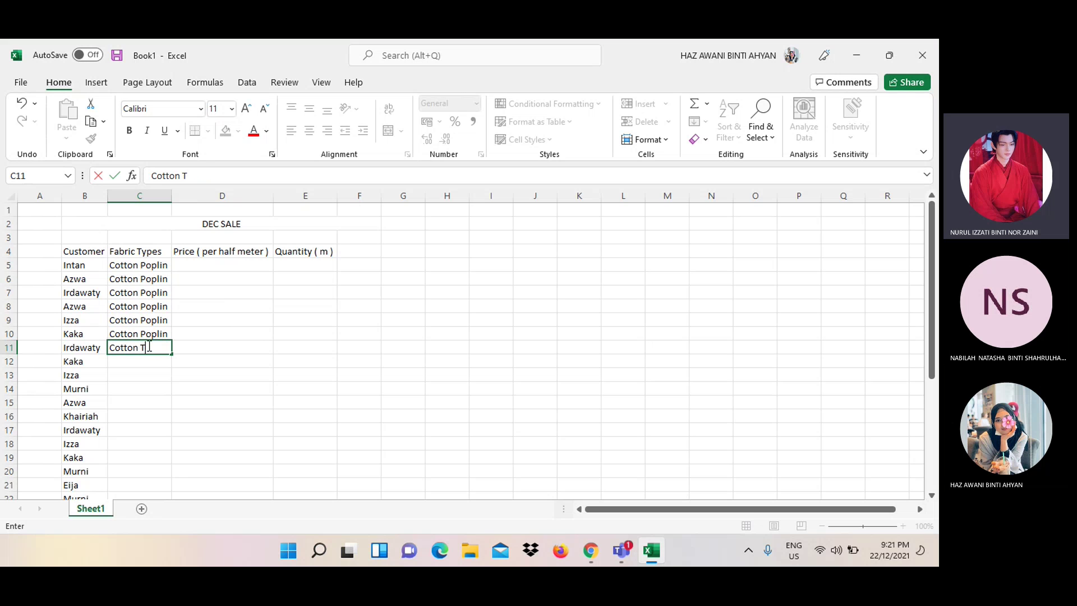
pyautogui.write('will')
pyautogui.moveTo(173, 355); pyautogui.dragTo(173, 407)
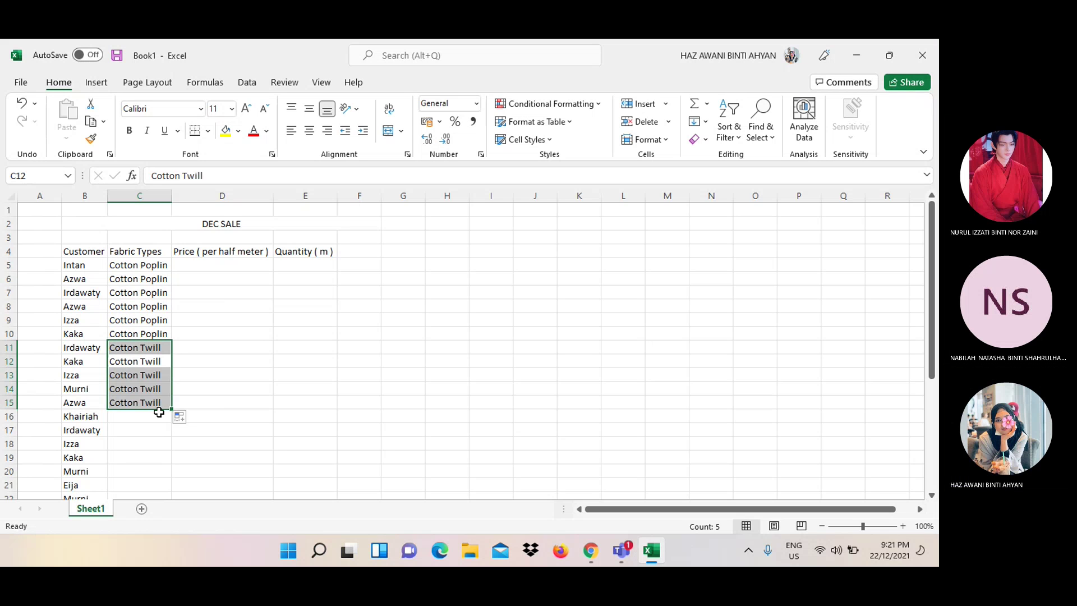
pyautogui.click(159, 413)
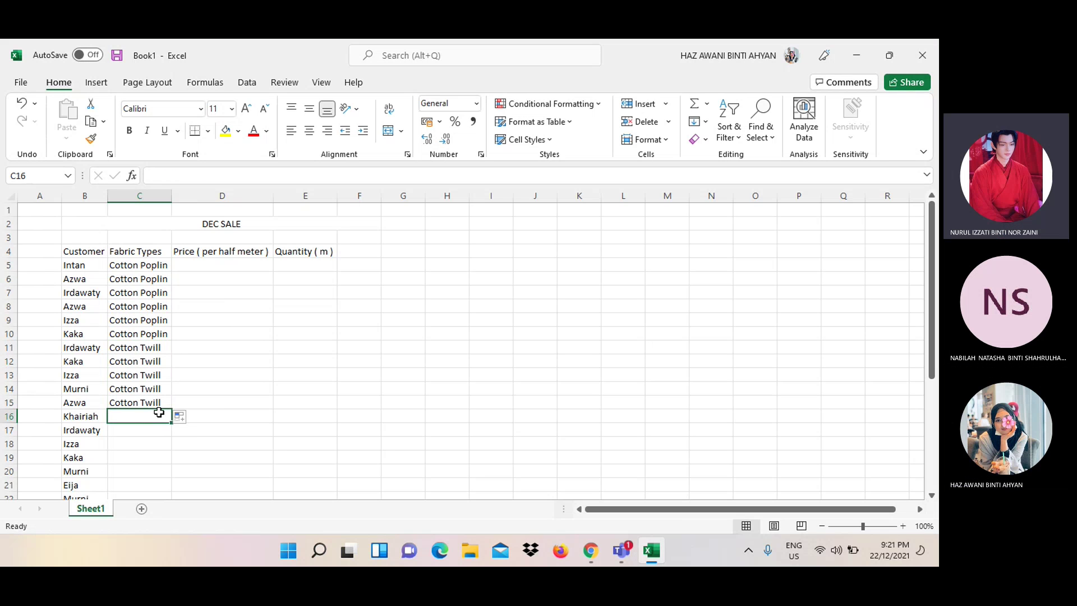
pyautogui.write('Double')
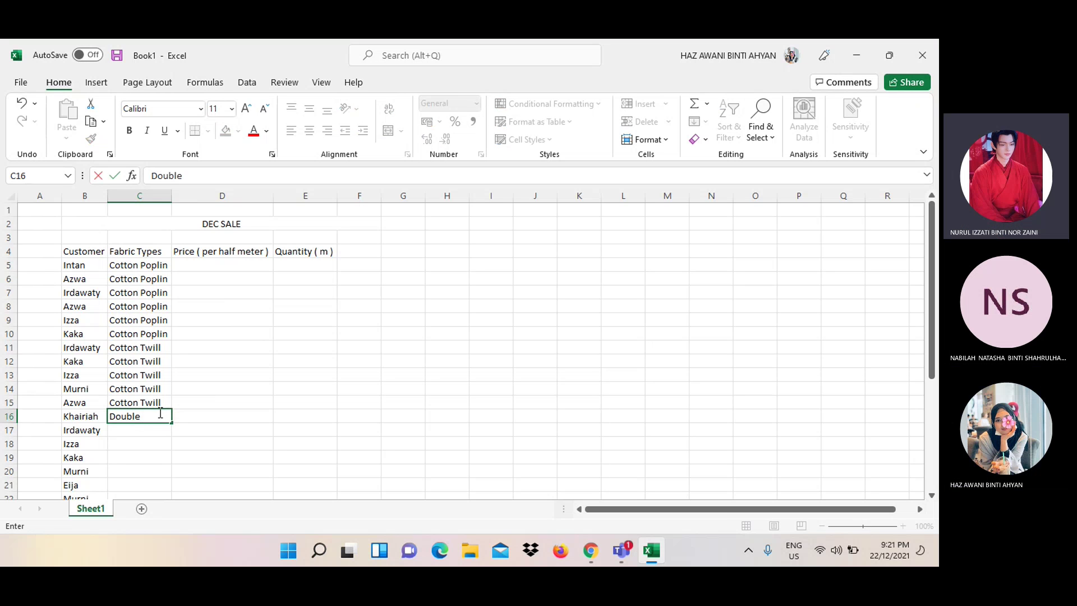
pyautogui.write('-')
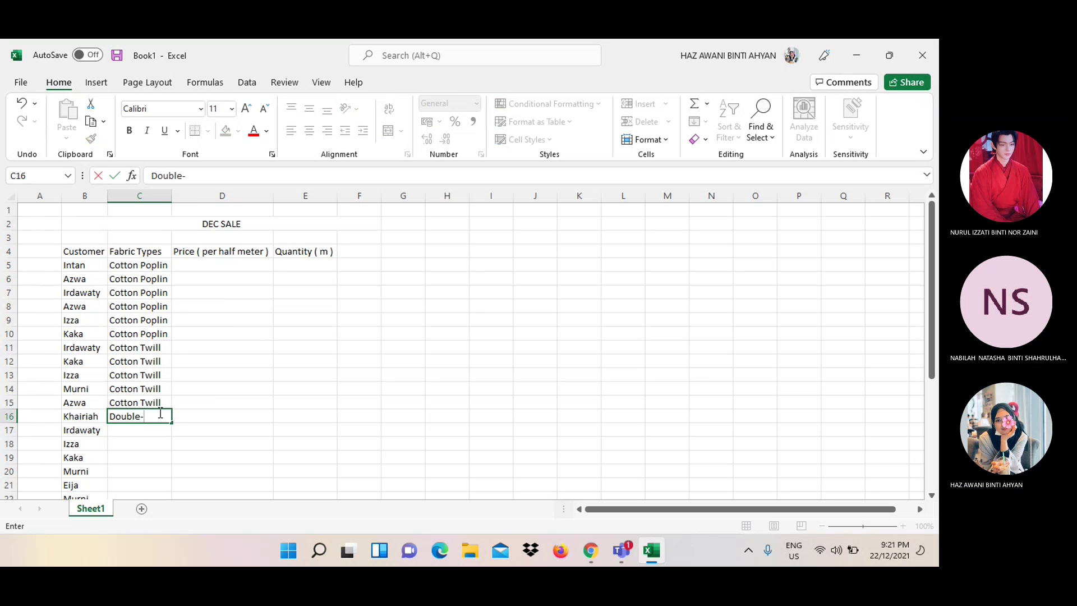
pyautogui.press('BackSpace')
pyautogui.write(' - ')
pyautogui.write('P')
pyautogui.write('oli')
pyautogui.press('BackSpace')
pyautogui.write('y Brus')
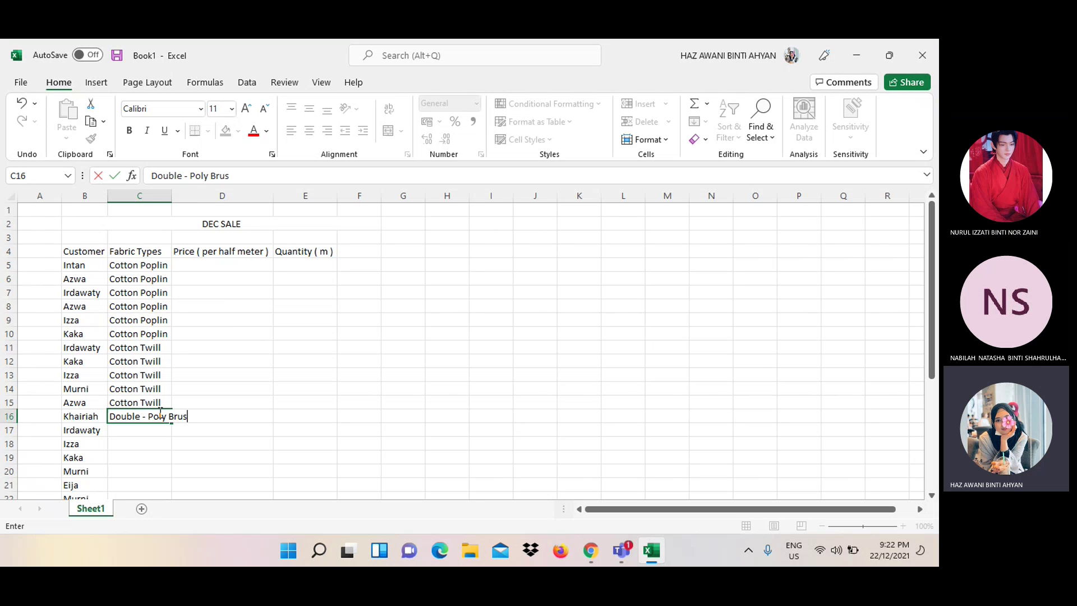
pyautogui.write('h')
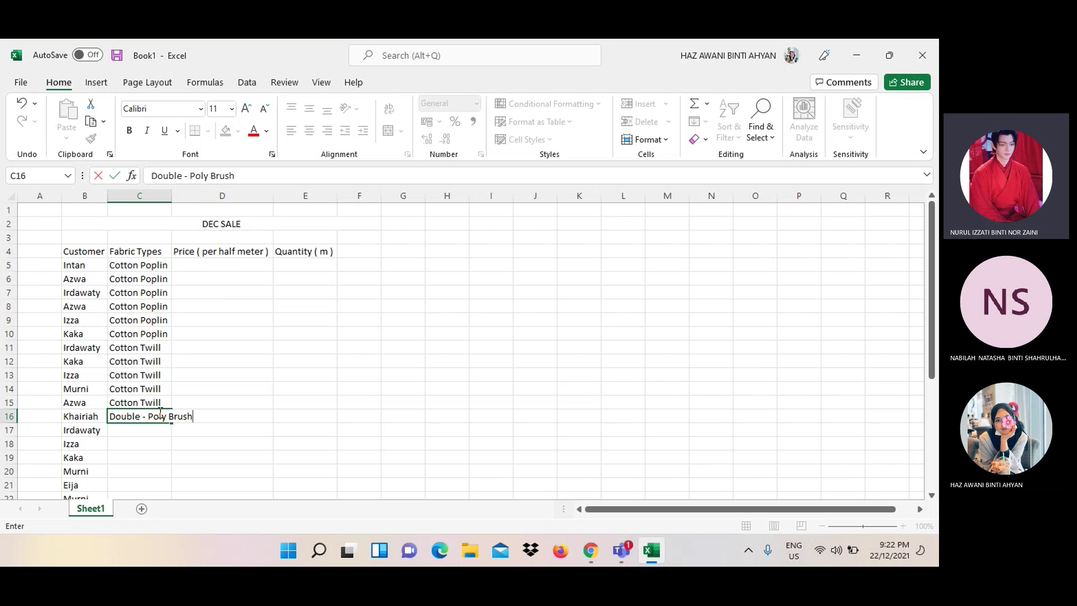
pyautogui.press('Return')
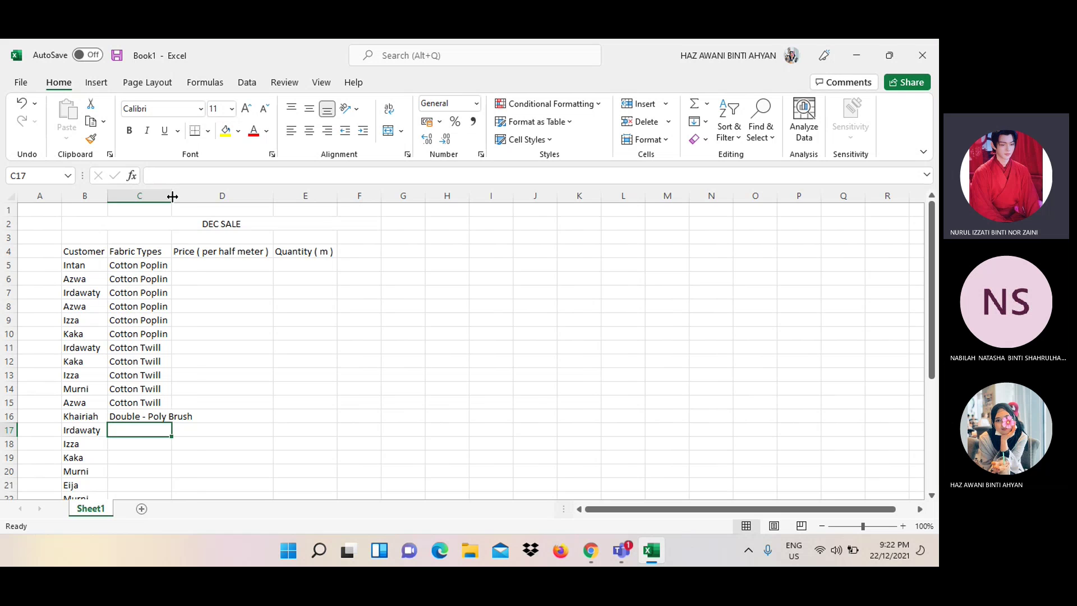
# Widen column C and copy Double - Poly Brush from C16 into C17:C20
pyautogui.moveTo(172, 195); pyautogui.dragTo(197, 314)
pyautogui.click(191, 416)
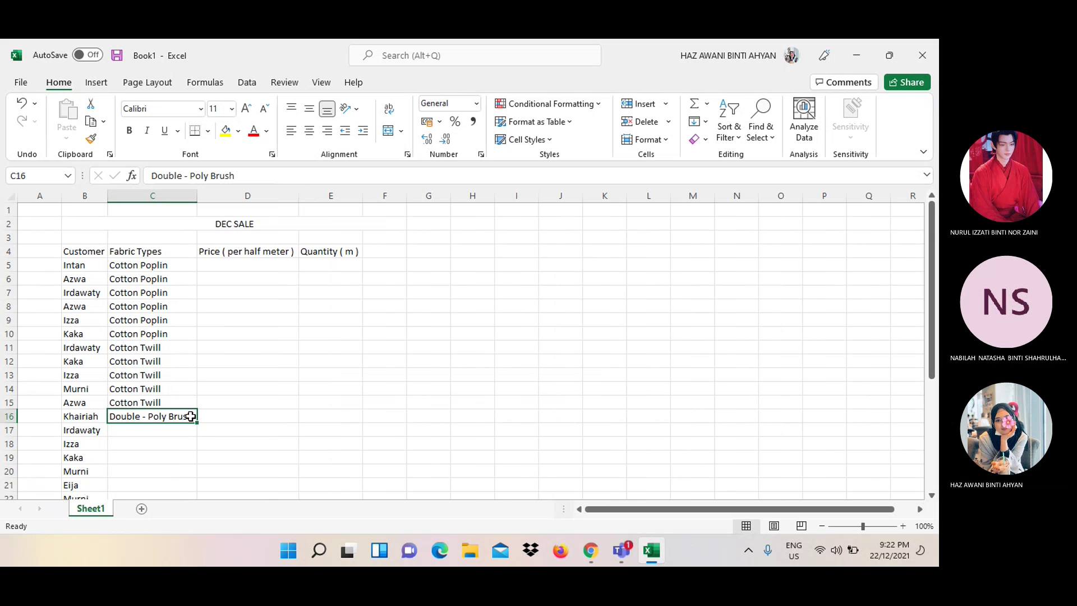
pyautogui.hotkey('ctrl', 'c')
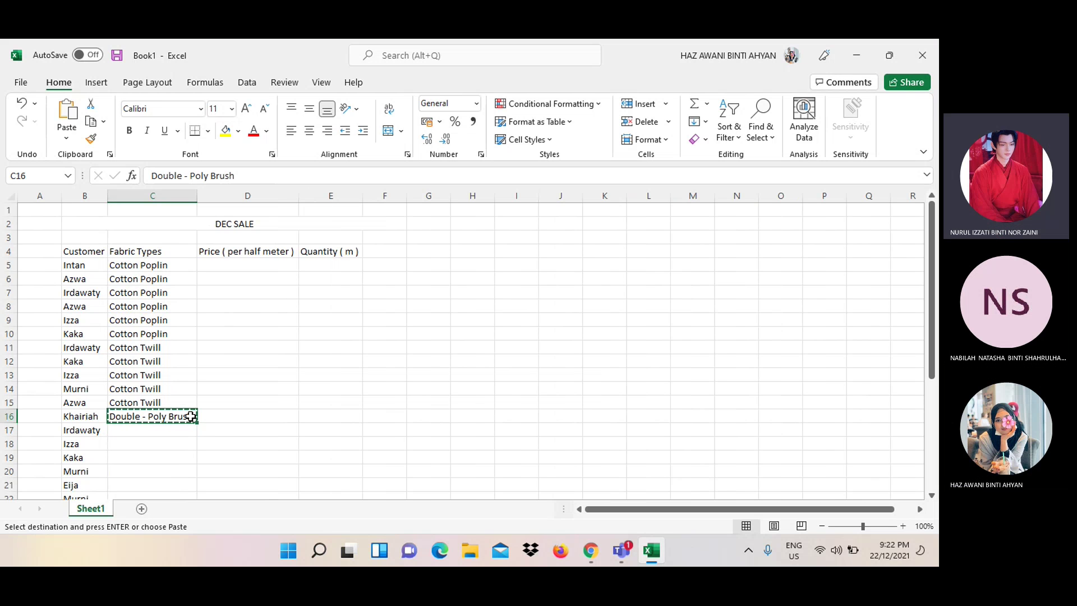
pyautogui.press('Down')
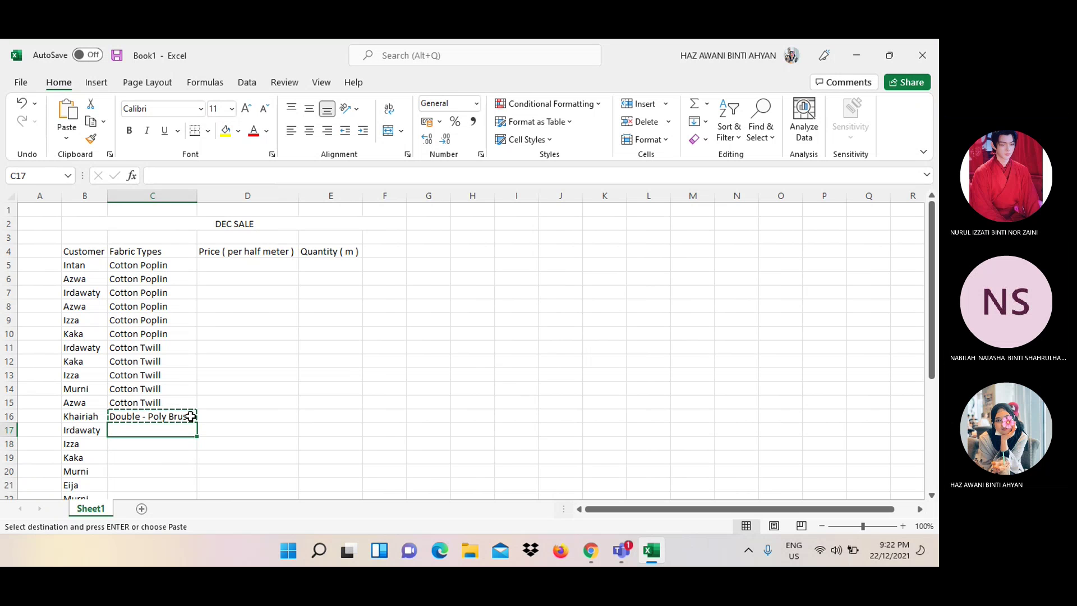
pyautogui.hotkey('shift', 'Down')
pyautogui.hotkey('shift', 'Down')
pyautogui.hotkey('shift', 'Down')
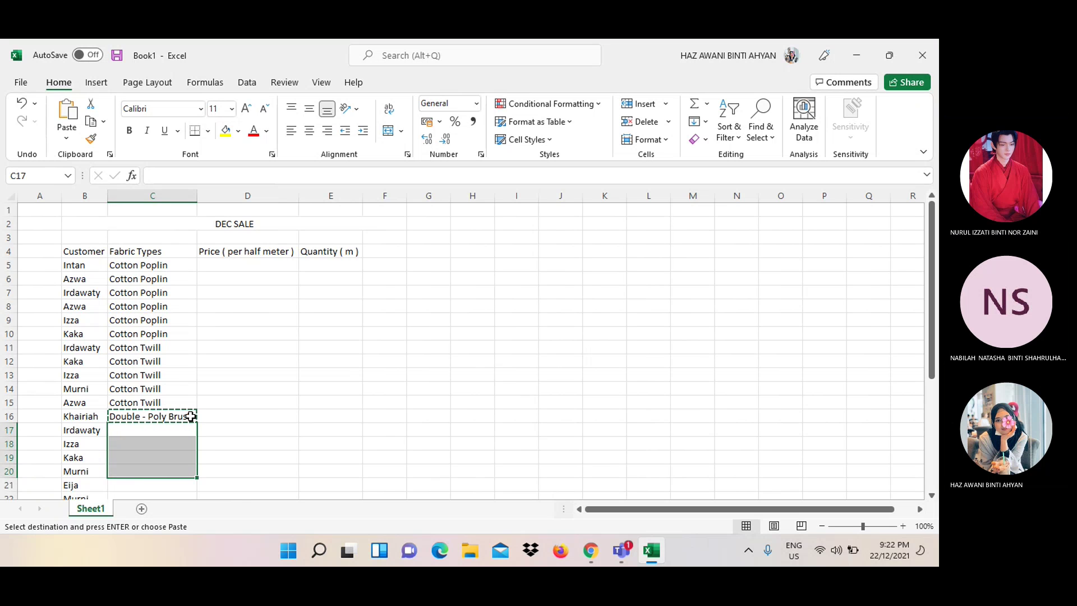
pyautogui.hotkey('ctrl', 'v')
# Undo the stray fabric name pasted into D19 and select C21
pyautogui.click(259, 418)
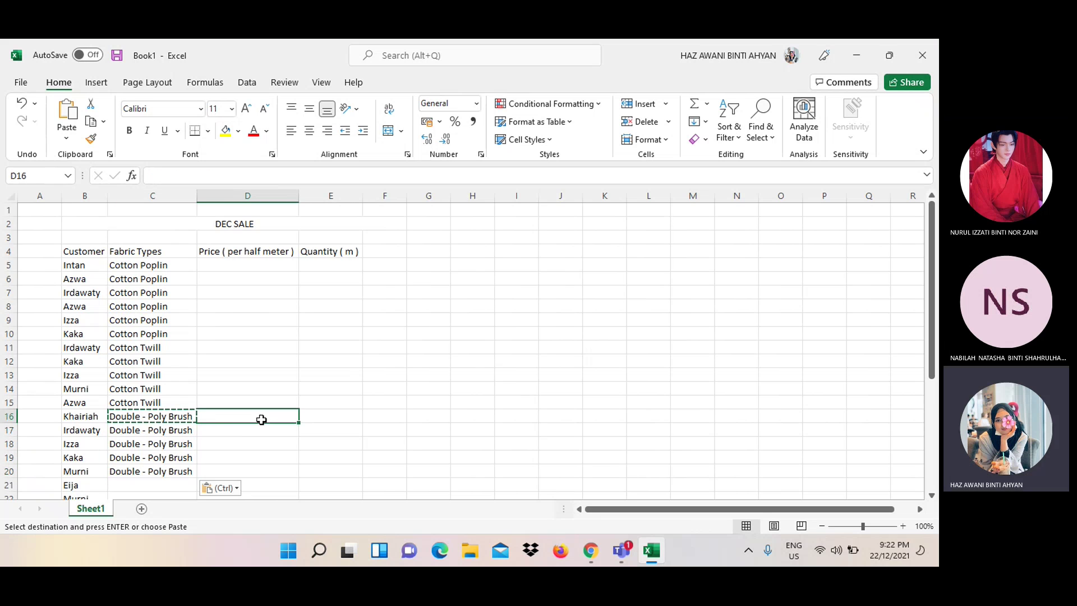
pyautogui.scroll(-1, 259, 418)
pyautogui.click(261, 419)
pyautogui.press('Return')
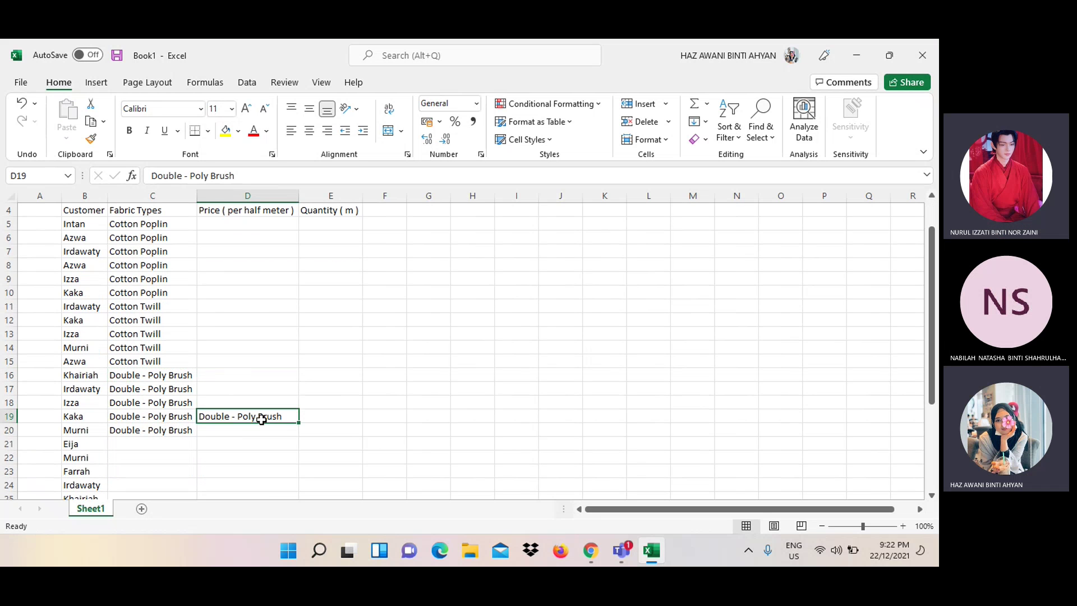
pyautogui.hotkey('ctrl', 'z')
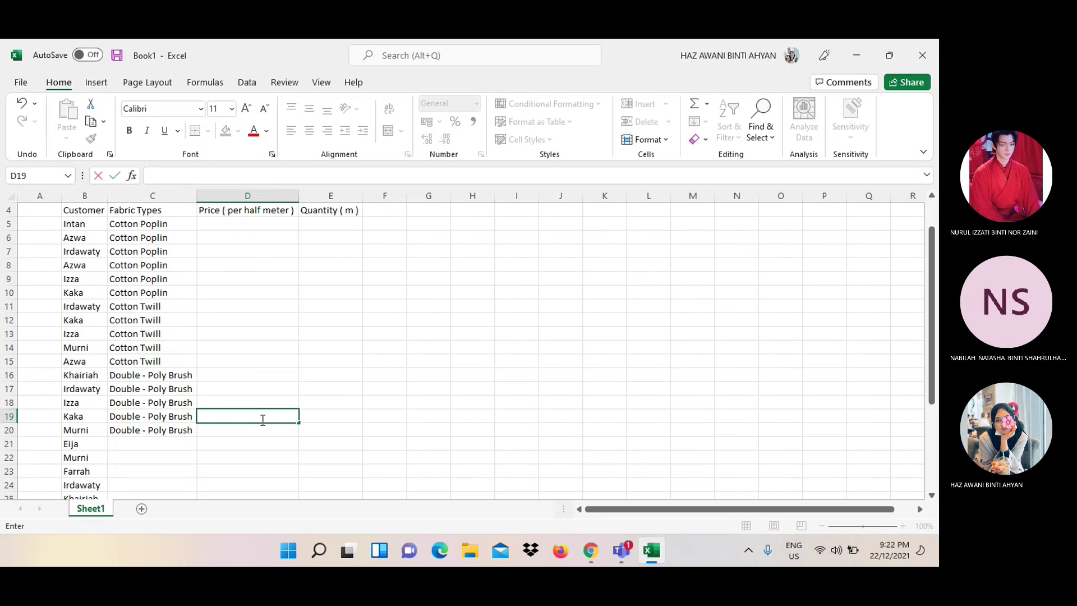
pyautogui.click(176, 444)
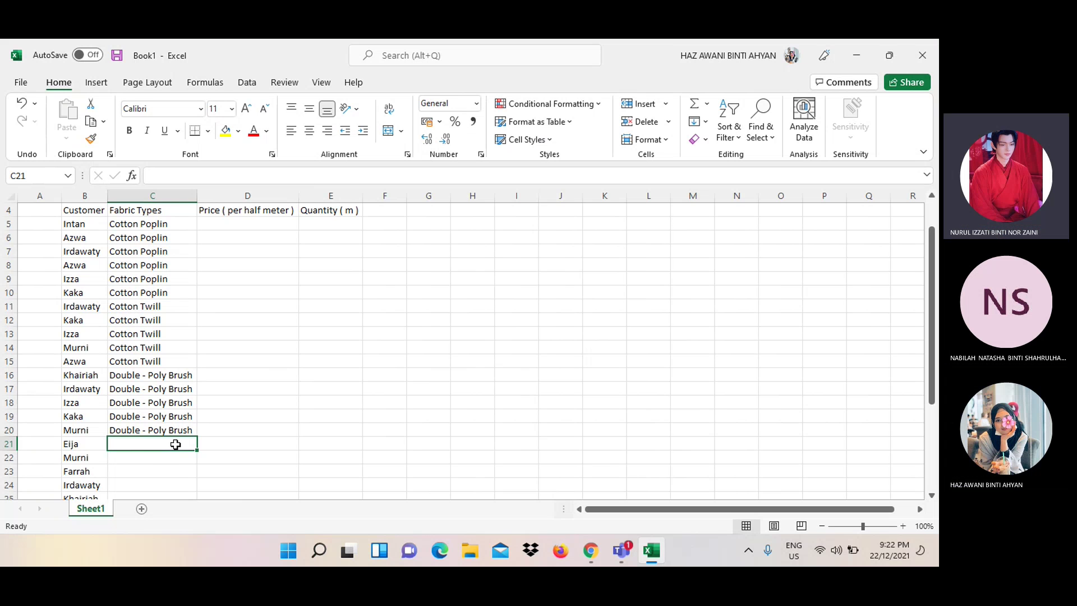
pyautogui.hotkey('ctrl', 't')
pyautogui.write('in')
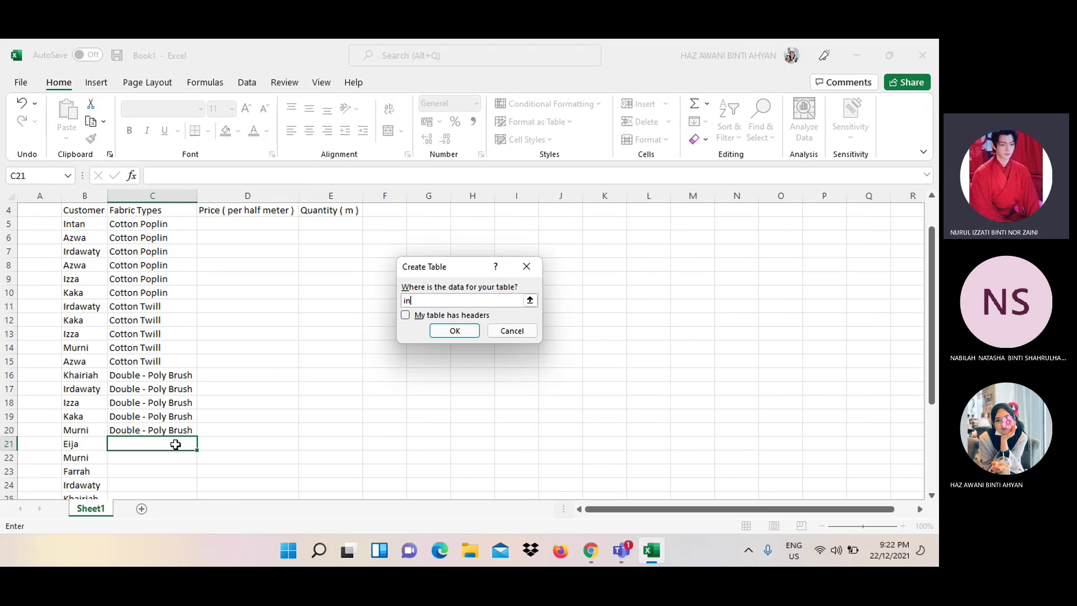
pyautogui.click(536, 263)
pyautogui.click(181, 459)
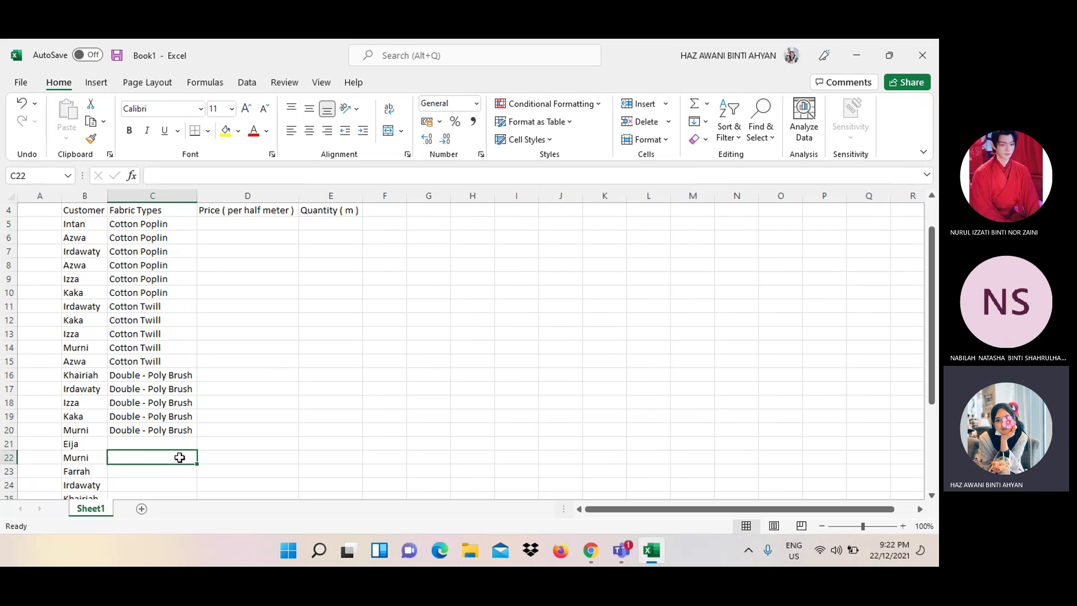
pyautogui.click(174, 444)
pyautogui.hotkey('ctrl', 't')
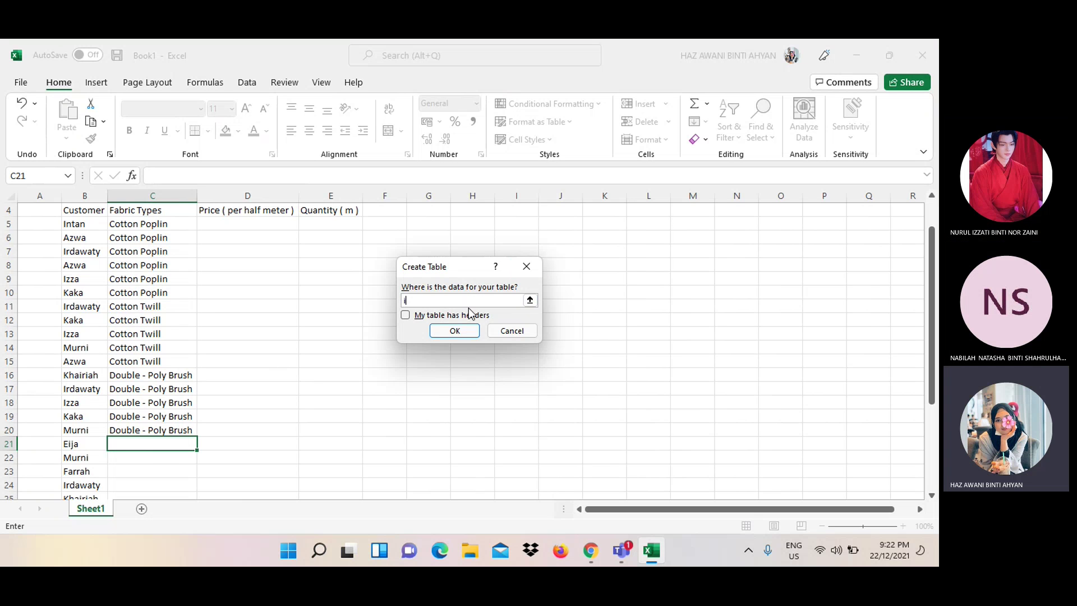
pyautogui.click(466, 330)
pyautogui.click(465, 330)
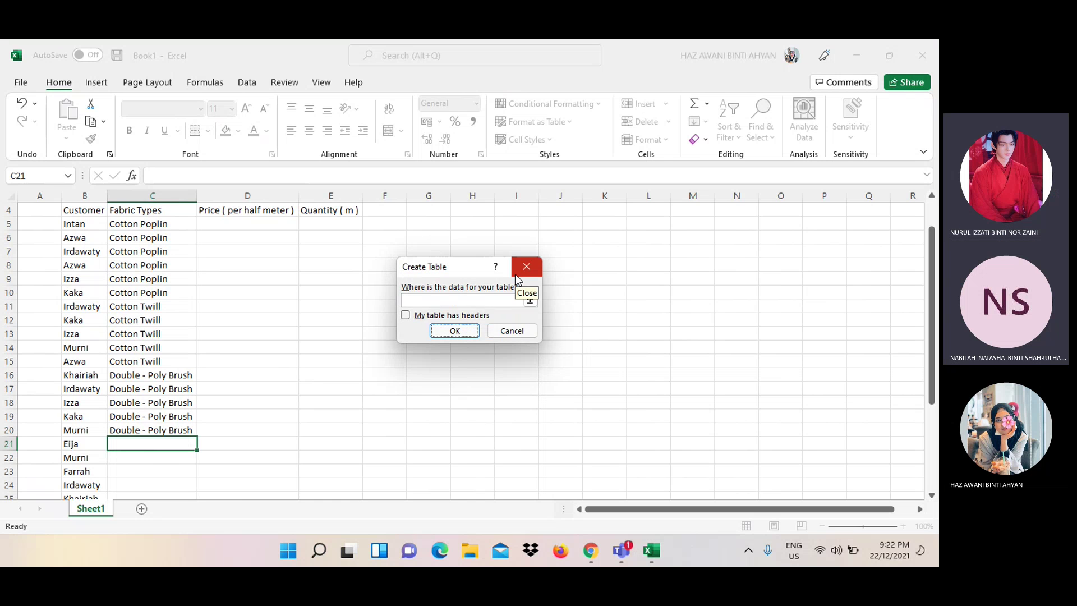
pyautogui.click(509, 330)
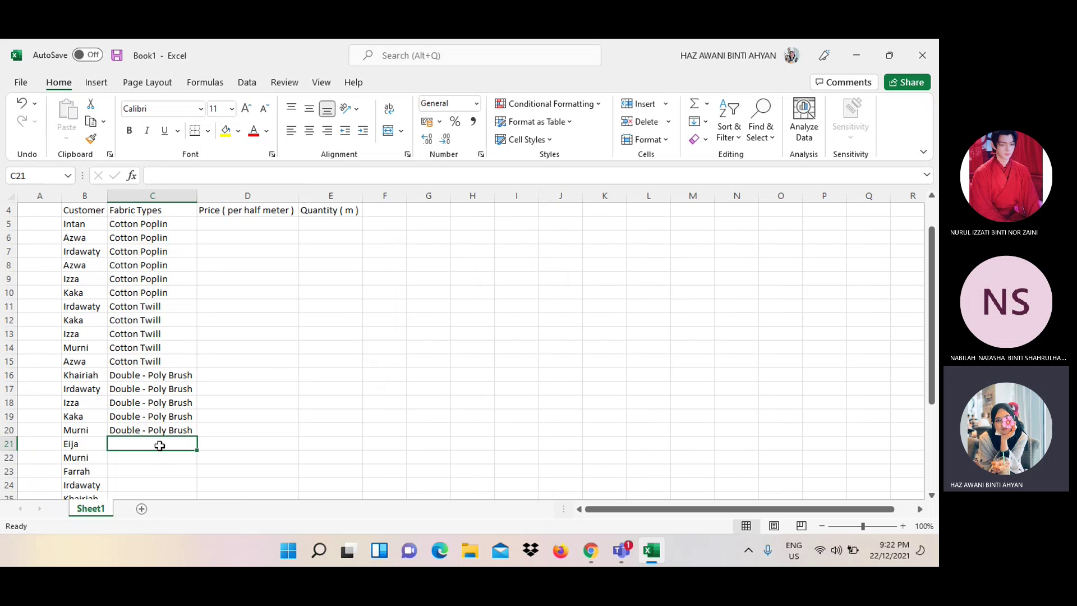
pyautogui.hotkey('ctrl', 't')
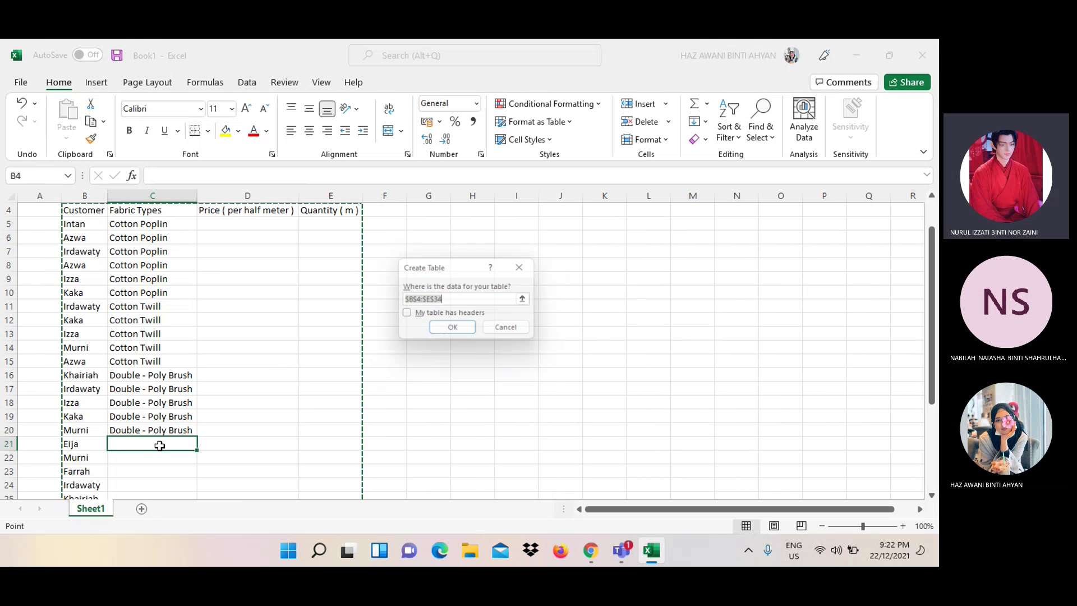
pyautogui.click(461, 457)
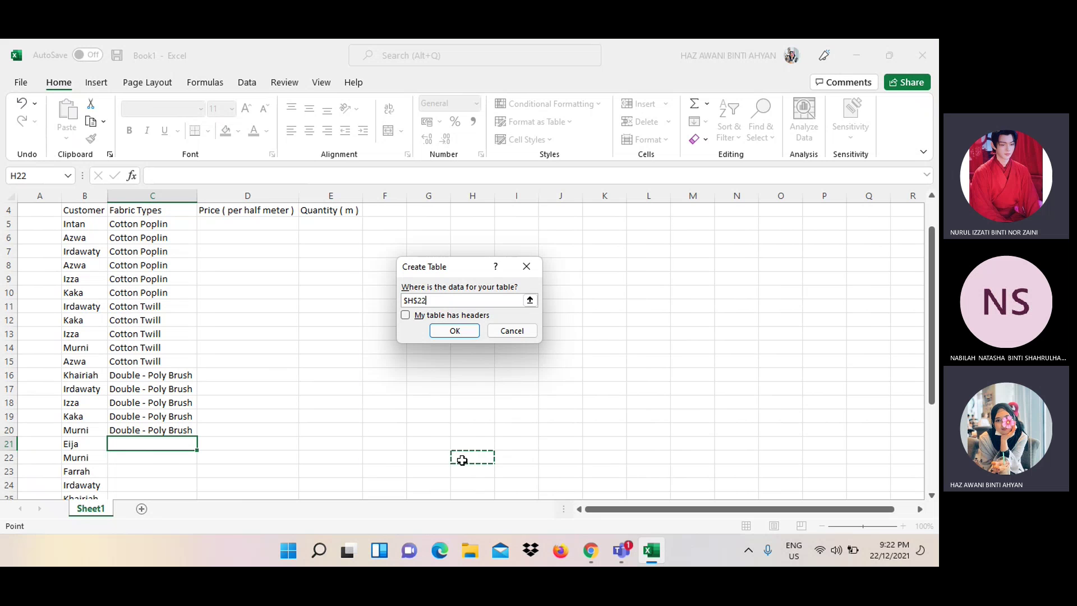
pyautogui.click(525, 404)
pyautogui.press('Return')
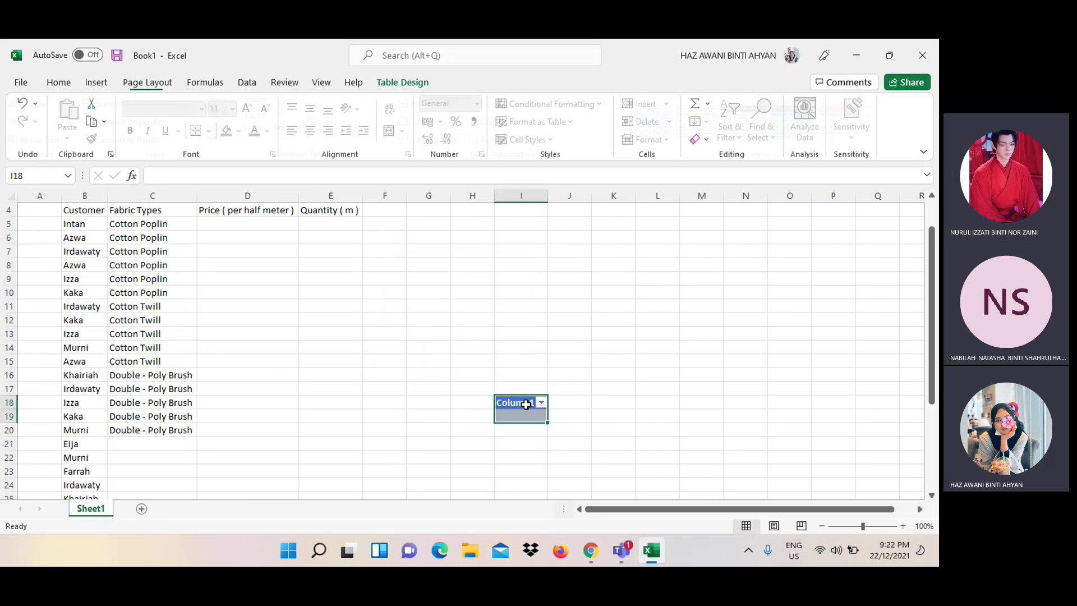
pyautogui.click(528, 388)
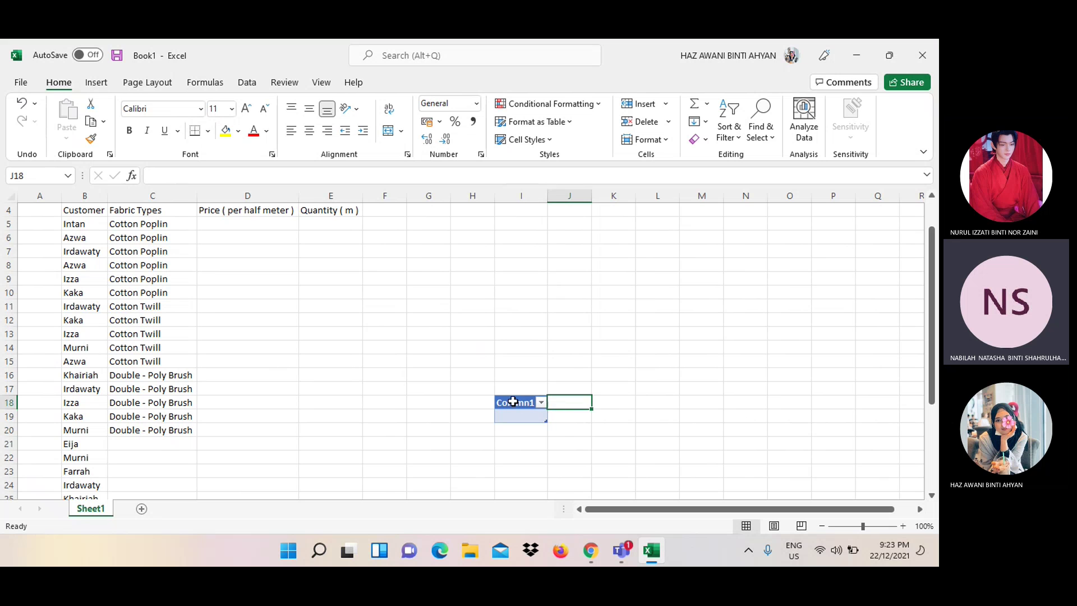
pyautogui.moveTo(512, 402); pyautogui.dragTo(527, 420)
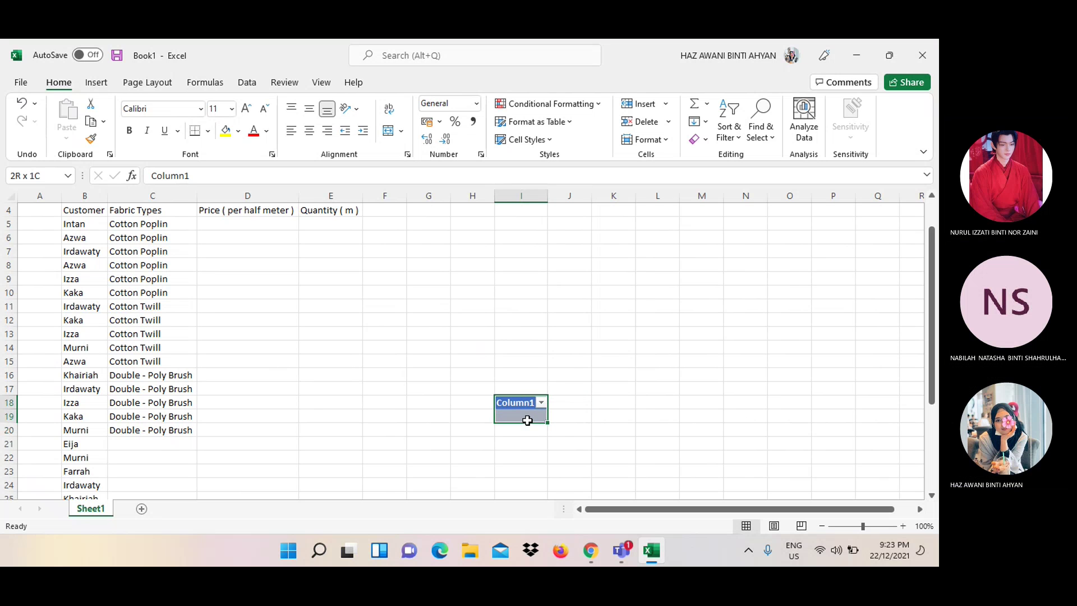
pyautogui.press('Delete')
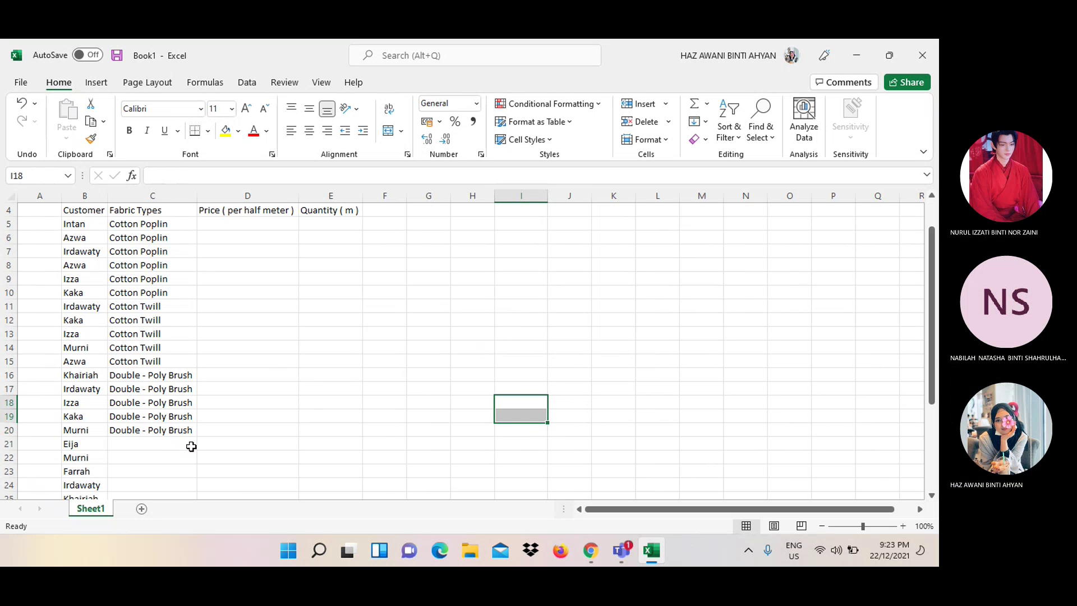
# Type Linen in C21 and fill it down into C22
pyautogui.click(170, 444)
pyautogui.write('L')
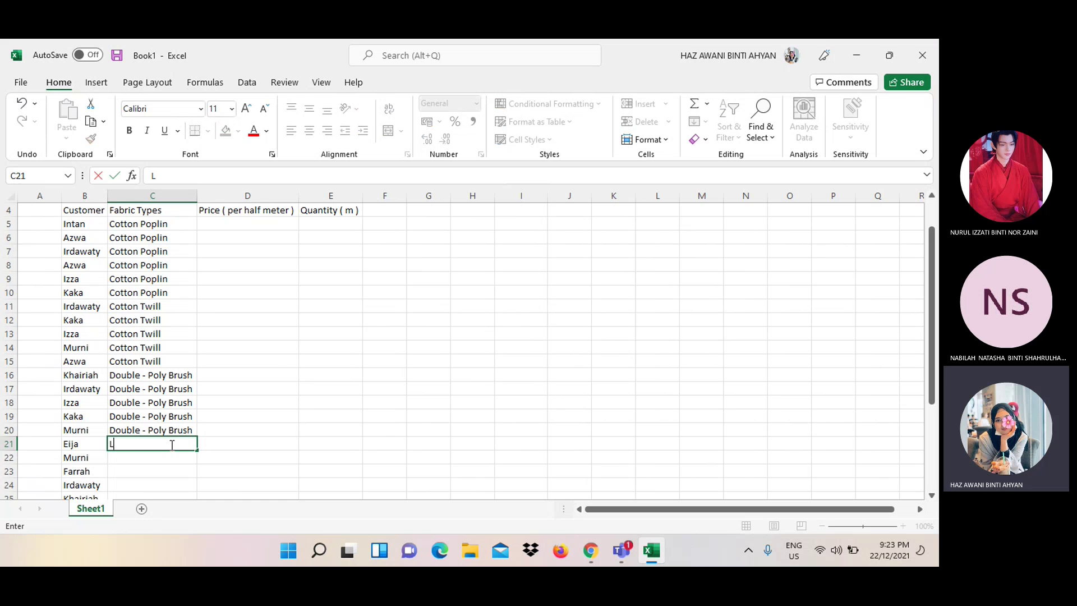
pyautogui.write('inen')
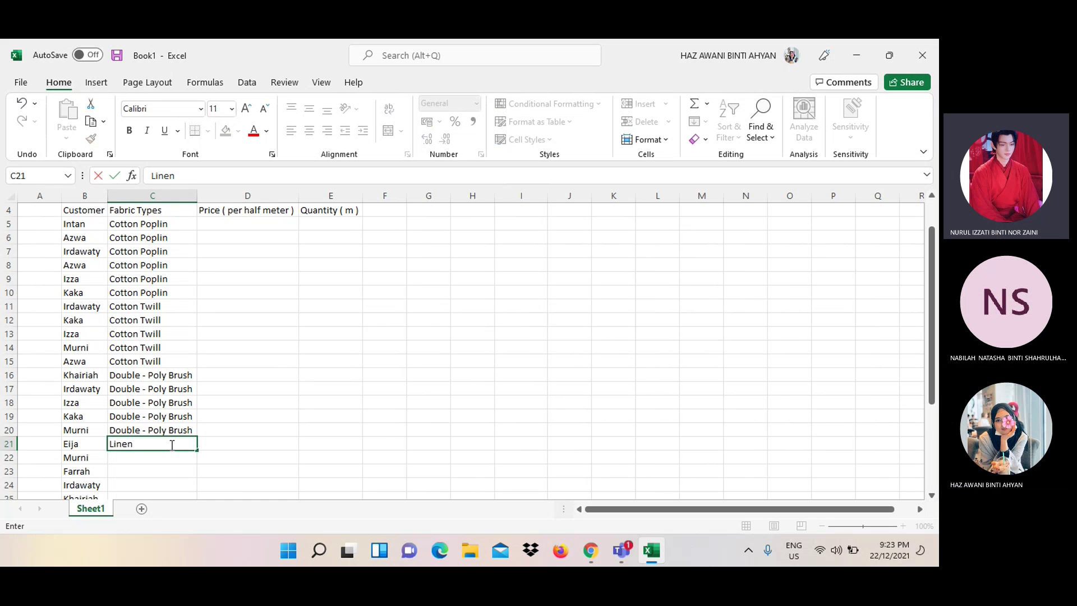
pyautogui.scroll(-2, 171, 443)
pyautogui.scroll(-1, 170, 443)
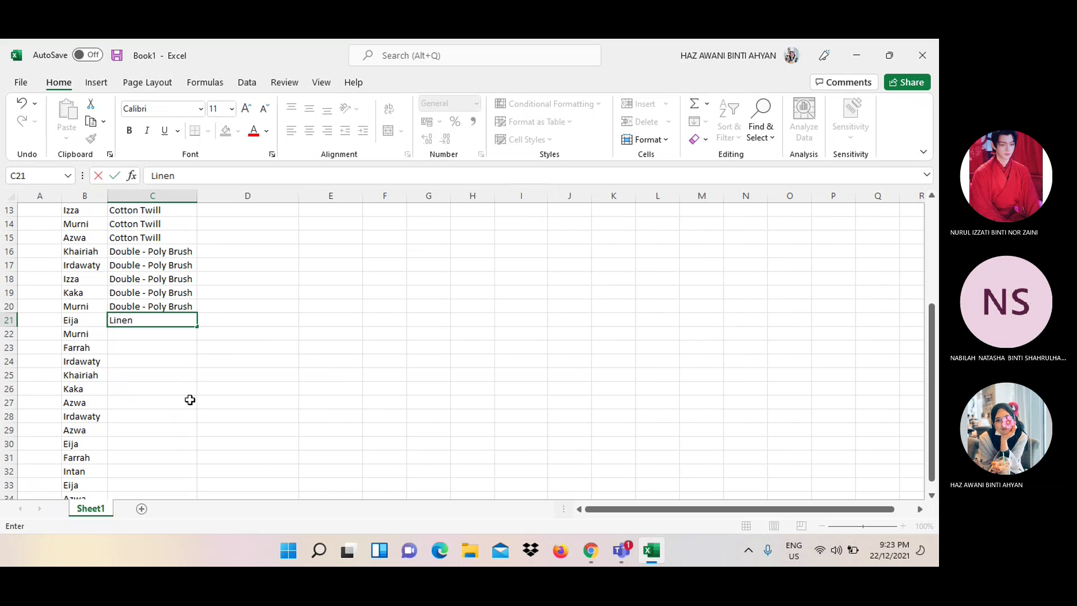
pyautogui.click(198, 328)
pyautogui.moveTo(198, 328); pyautogui.dragTo(197, 336)
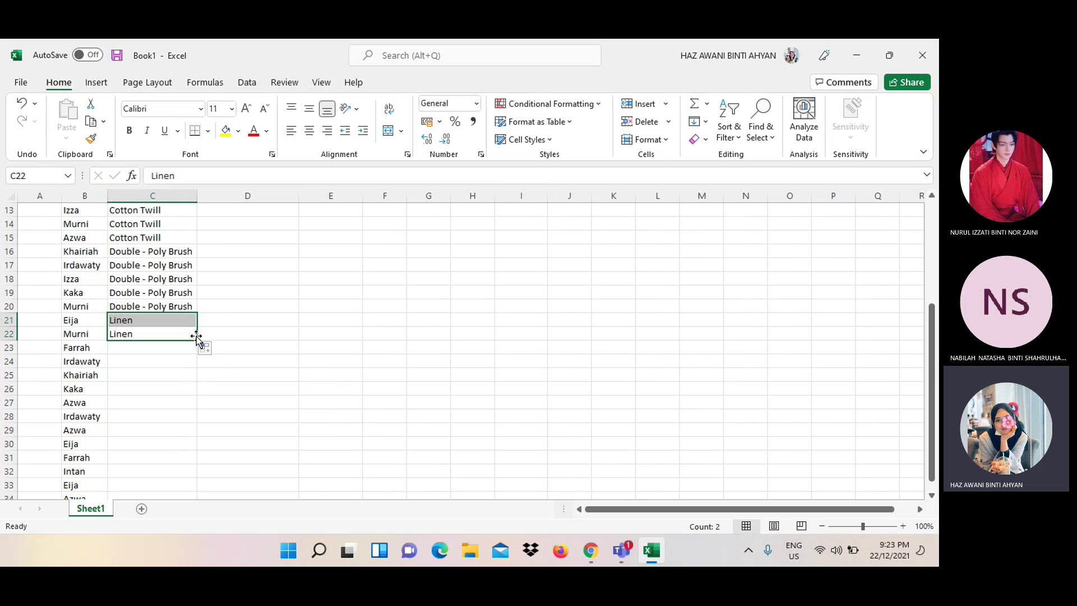
pyautogui.click(149, 348)
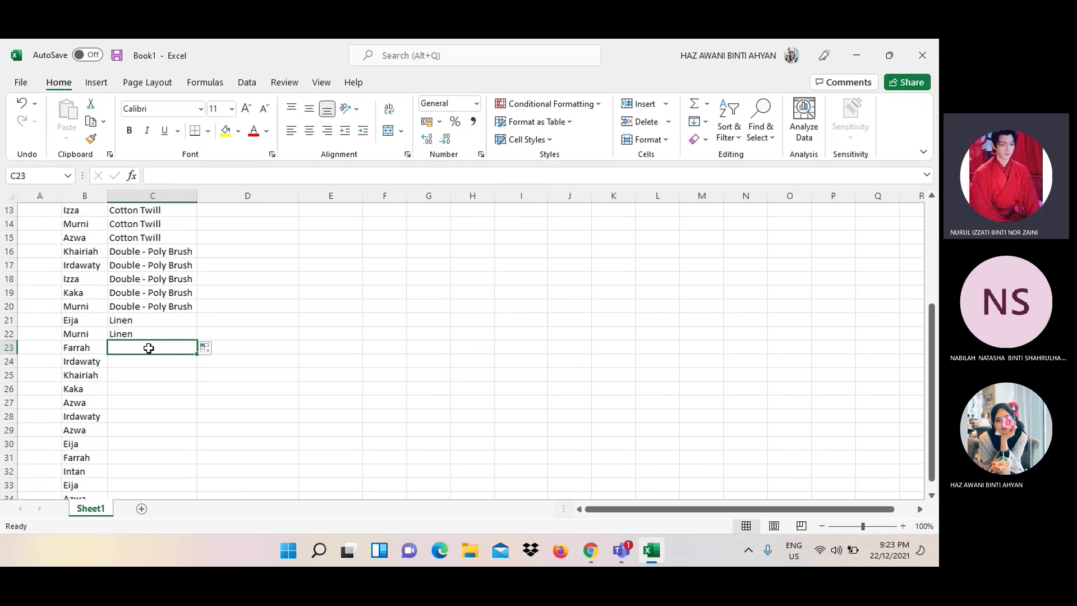
# Enter 'PU leather' in C23 and fill it down through C27
pyautogui.write('Pu')
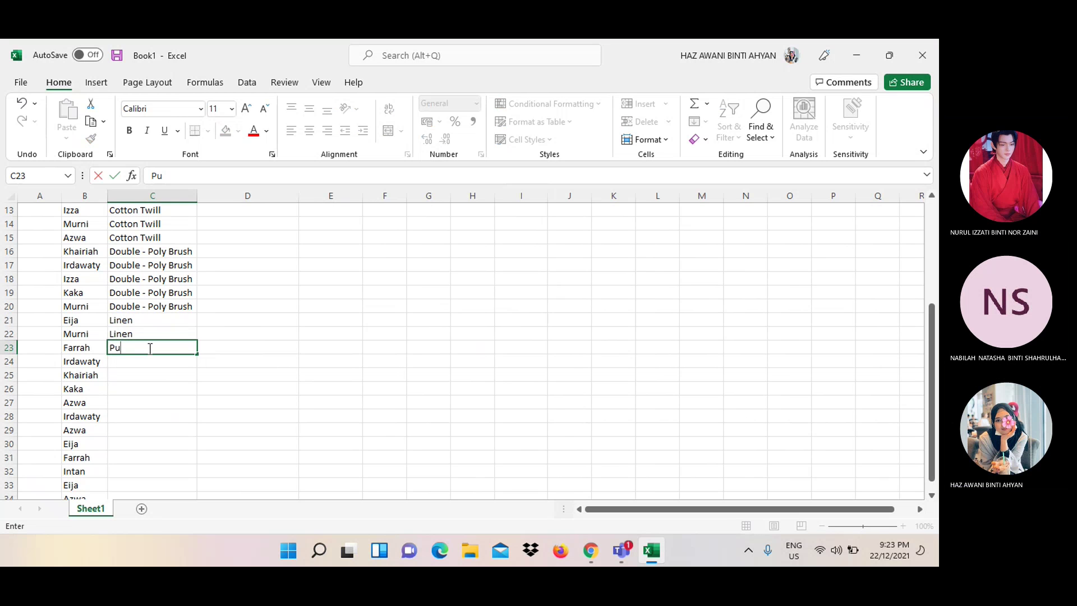
pyautogui.press('BackSpace')
pyautogui.write('U')
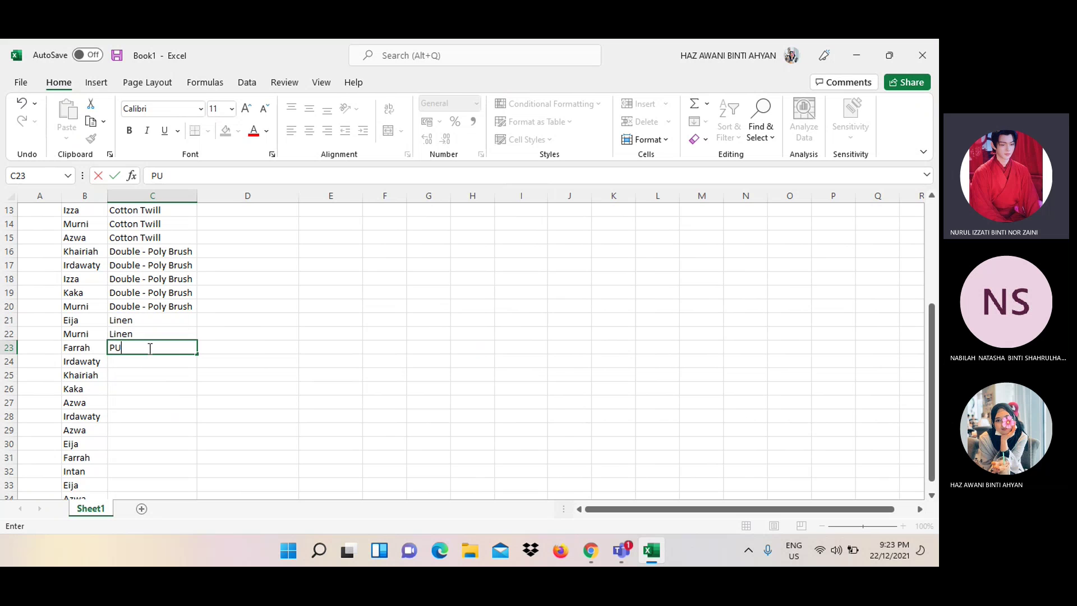
pyautogui.write(' lea')
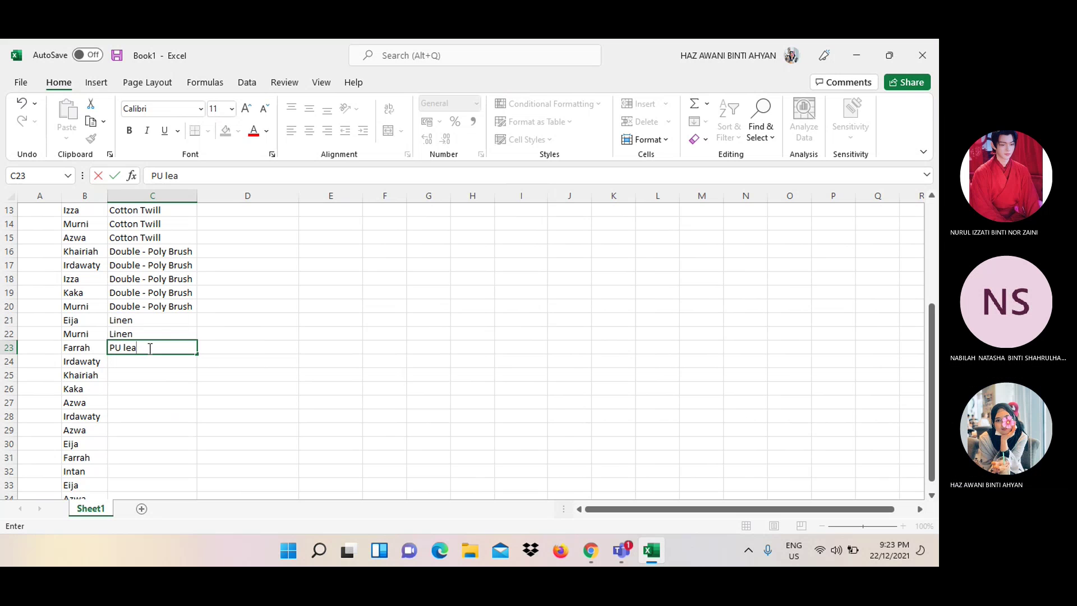
pyautogui.write('ther')
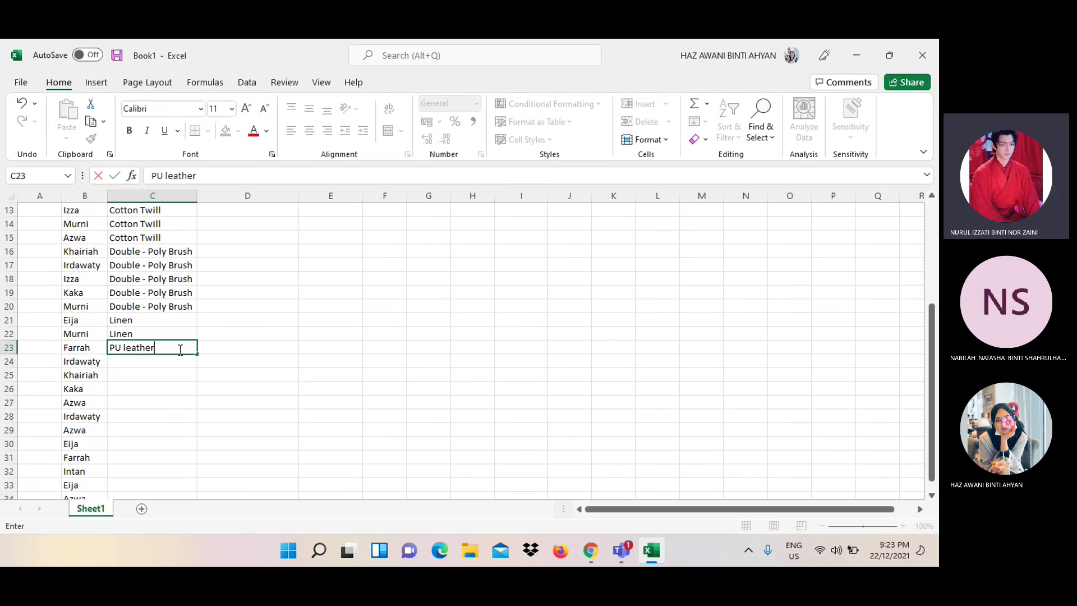
pyautogui.moveTo(196, 355); pyautogui.dragTo(196, 406)
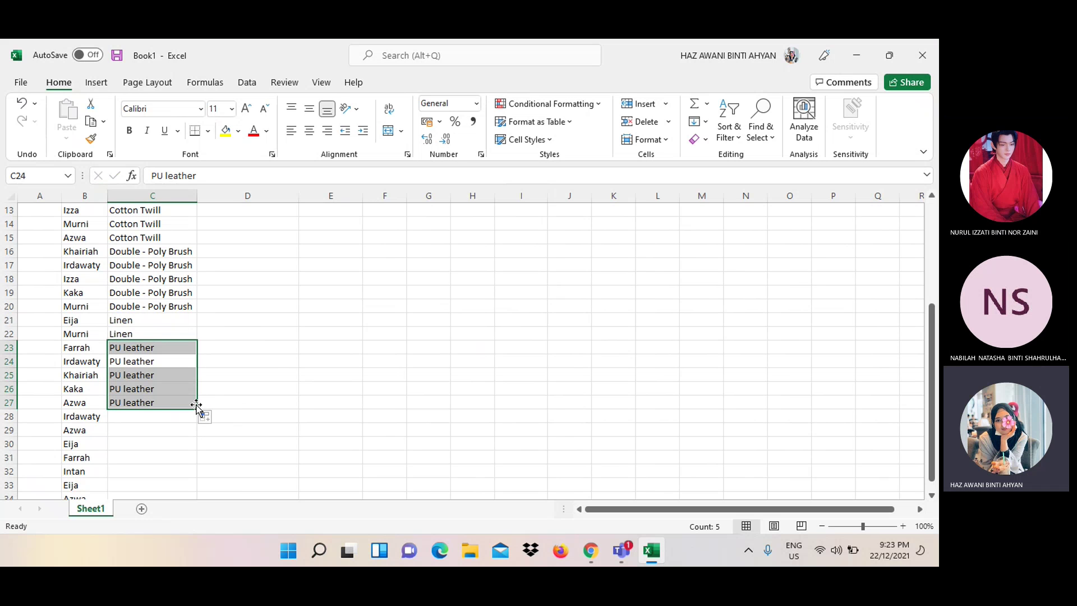
pyautogui.click(157, 418)
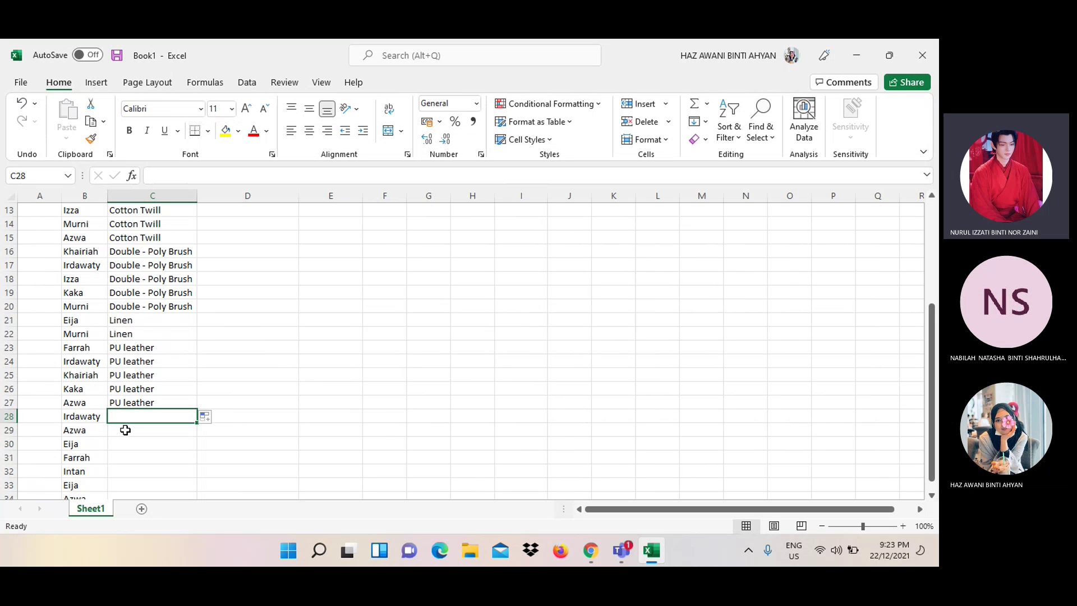
# Enter Vinyl in C28 and fill it down through C33
pyautogui.write('V')
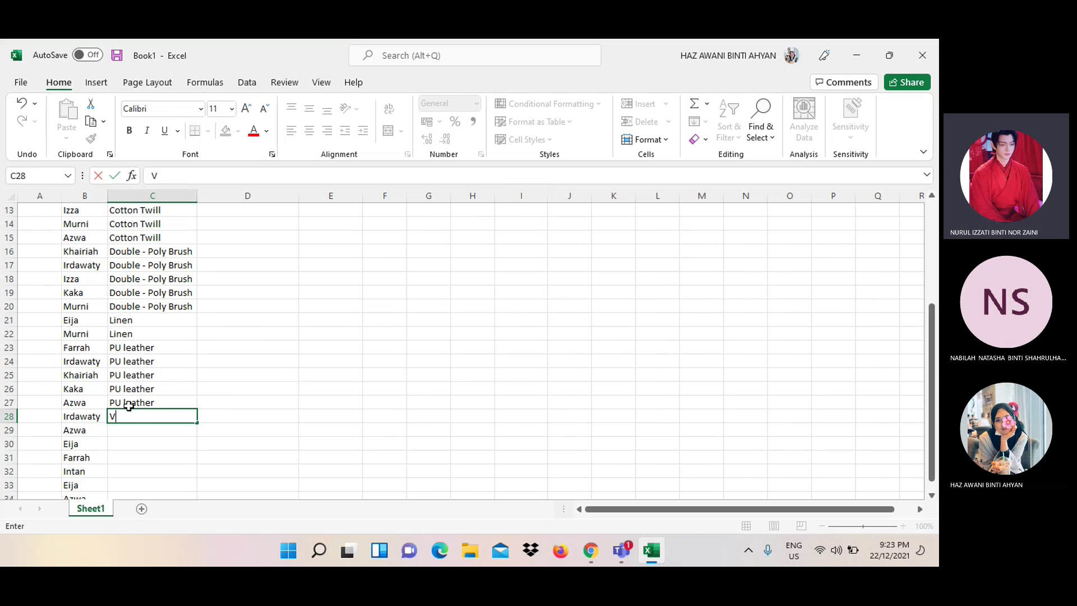
pyautogui.write('i')
pyautogui.write('n')
pyautogui.write('yl')
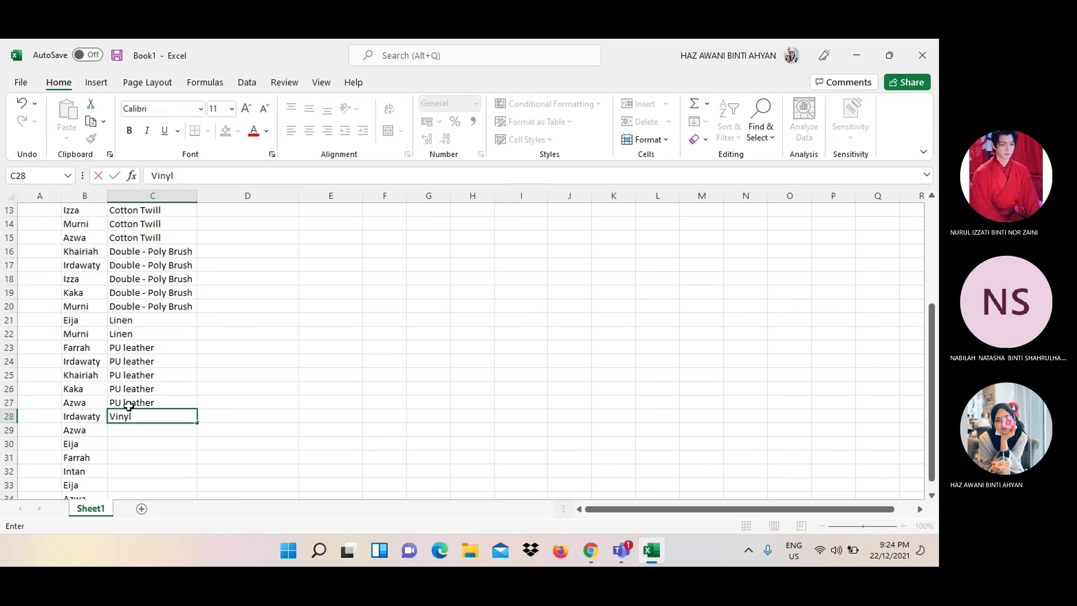
pyautogui.scroll(-1, 218, 398)
pyautogui.scroll(-1, 217, 398)
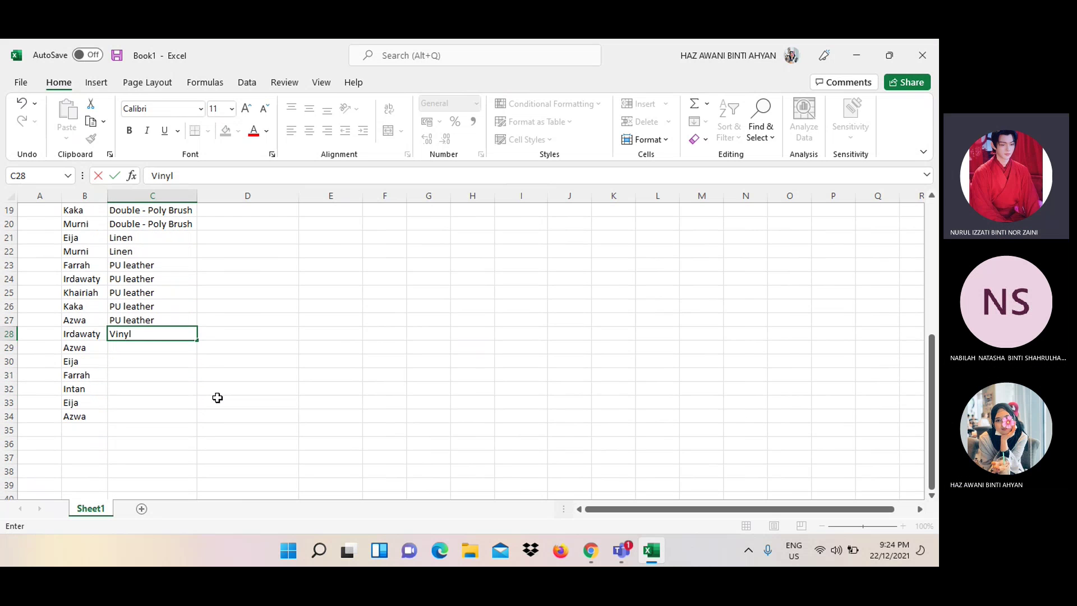
pyautogui.press('Return')
pyautogui.press('Return')
pyautogui.click(193, 343)
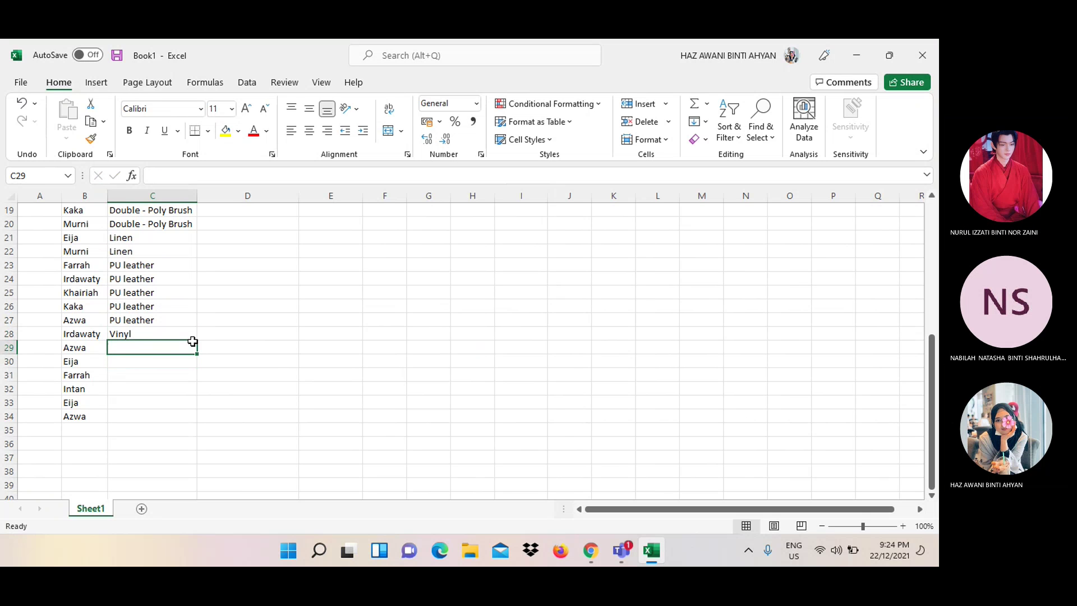
pyautogui.moveTo(193, 338); pyautogui.dragTo(198, 341)
pyautogui.click(198, 341)
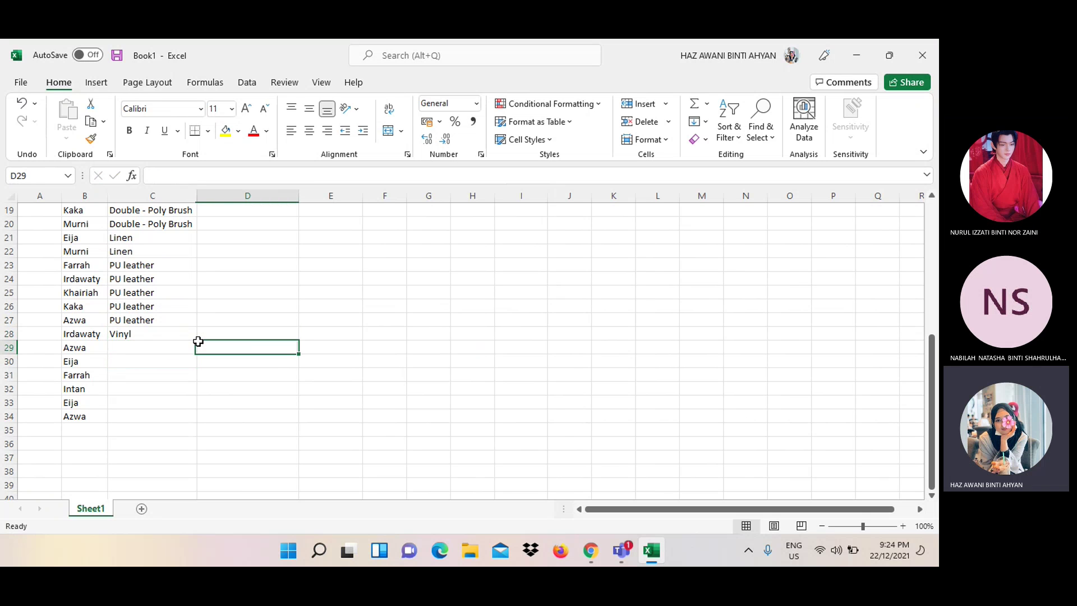
pyautogui.click(188, 337)
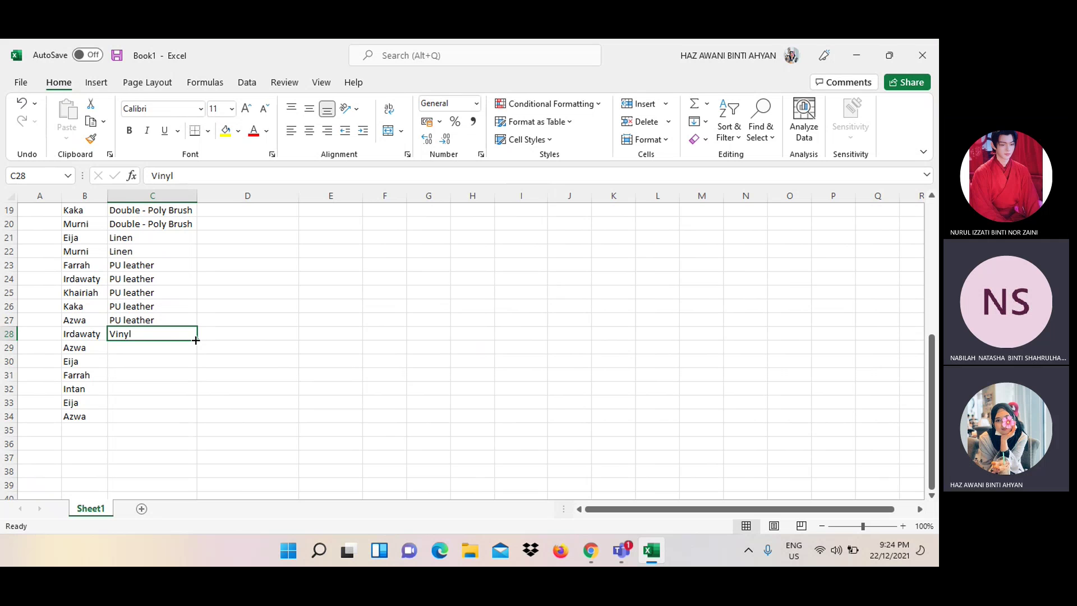
pyautogui.moveTo(195, 340); pyautogui.dragTo(196, 407)
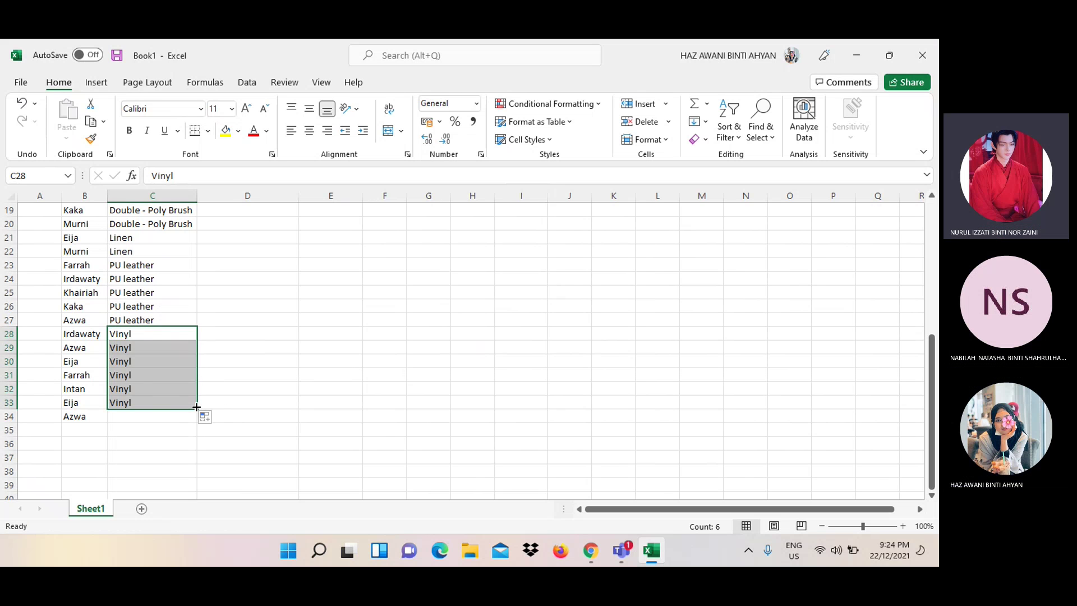
pyautogui.press('Return')
pyautogui.click(163, 419)
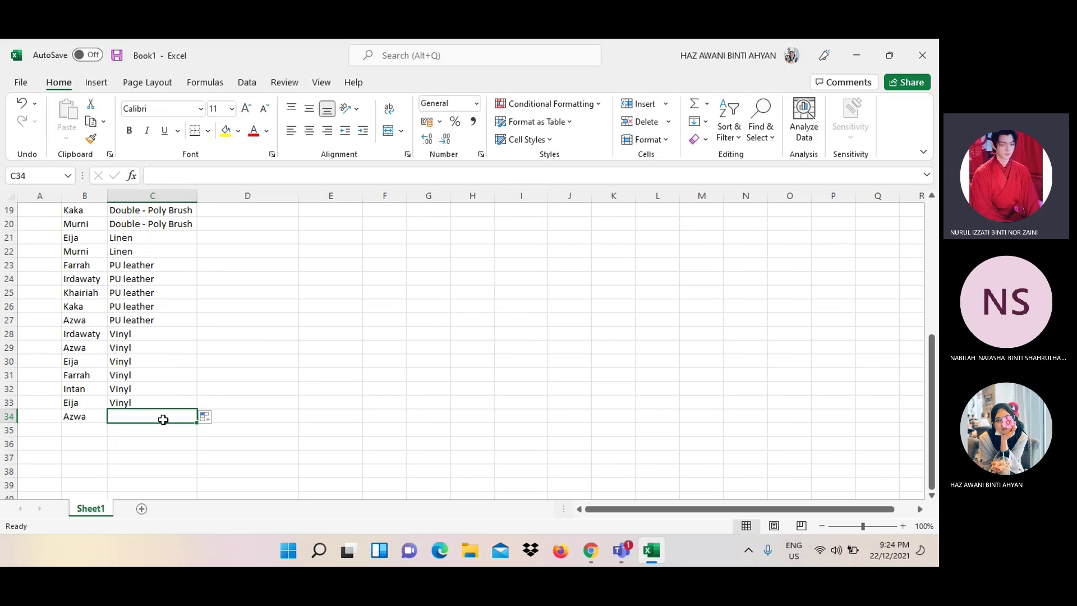
# Clear the surplus Vinyl entries from C31, C32 and C33
pyautogui.click(151, 404)
pyautogui.moveTo(151, 404); pyautogui.dragTo(150, 361)
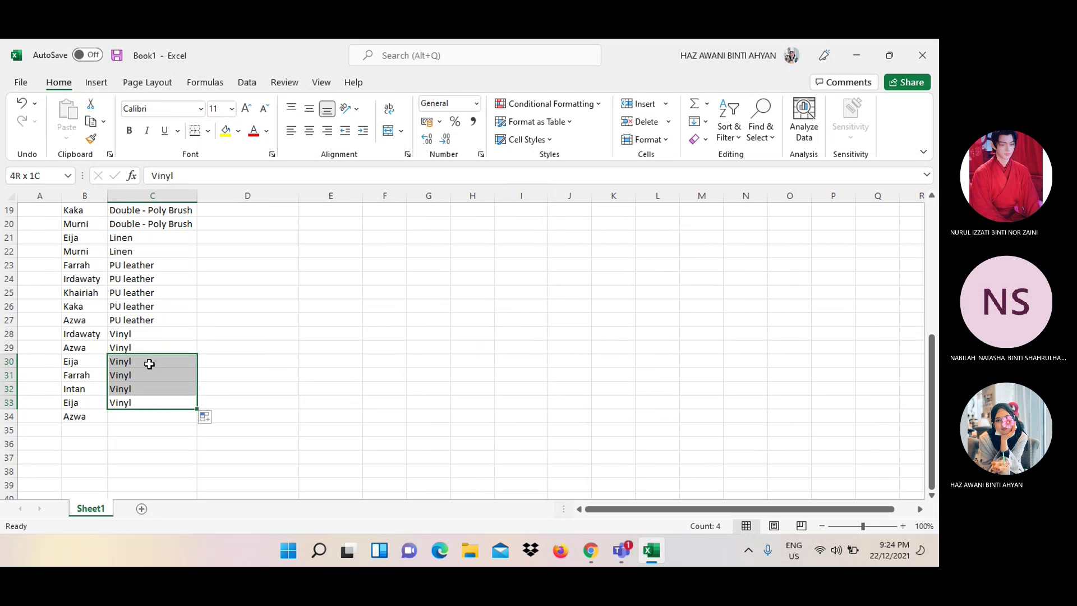
pyautogui.press('BackSpace')
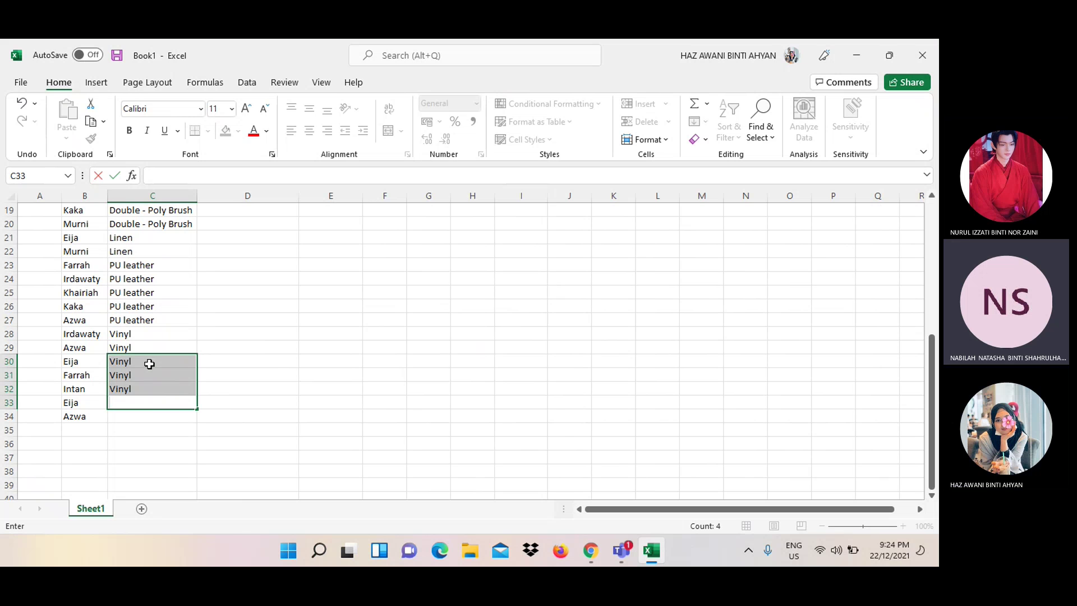
pyautogui.press('Up')
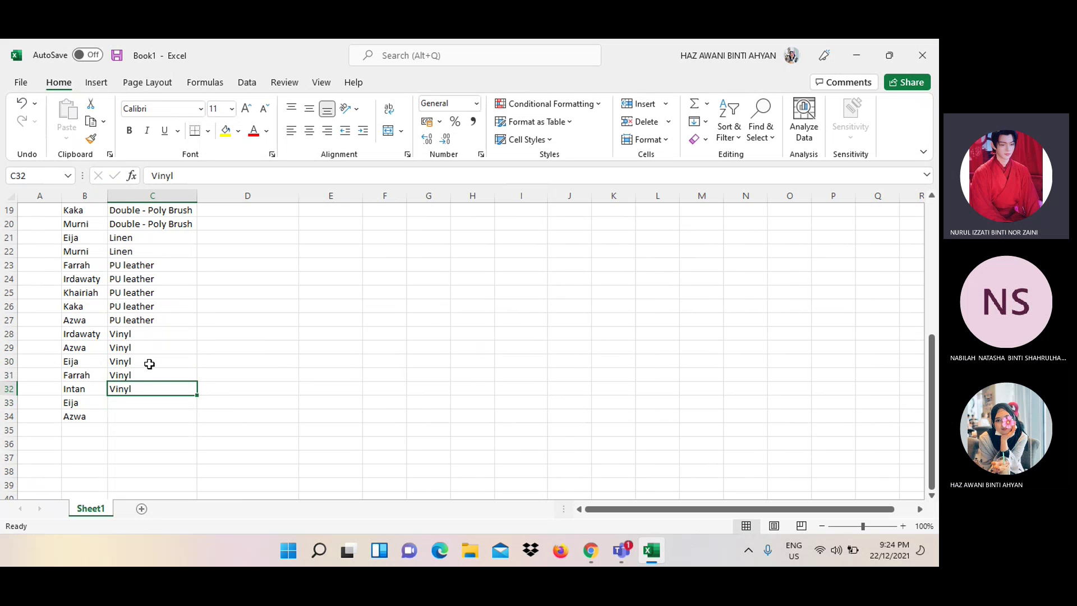
pyautogui.press('Delete')
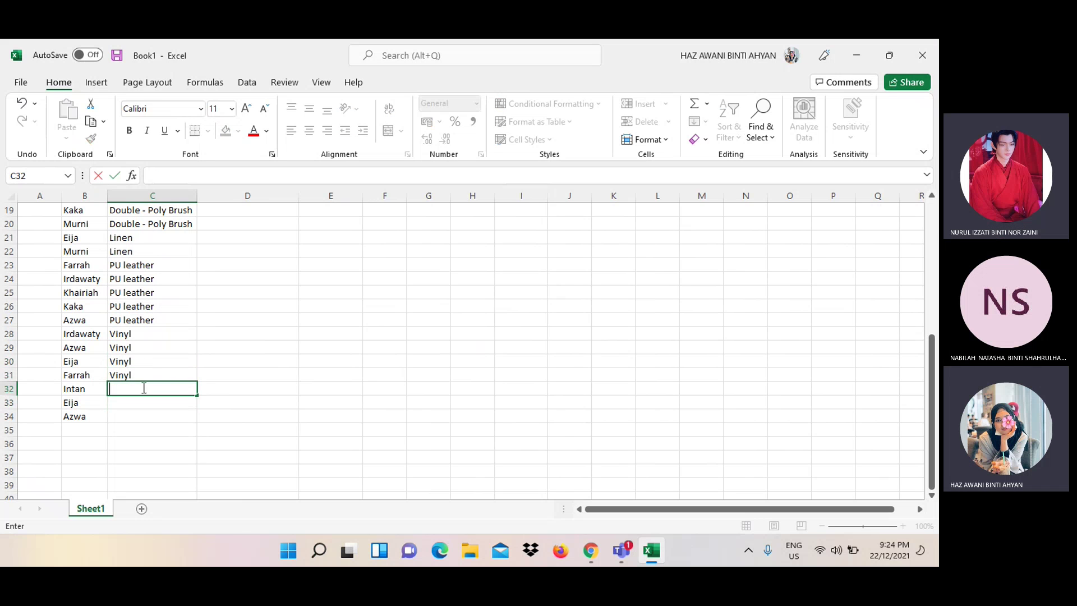
pyautogui.press('Up')
pyautogui.press('BackSpace')
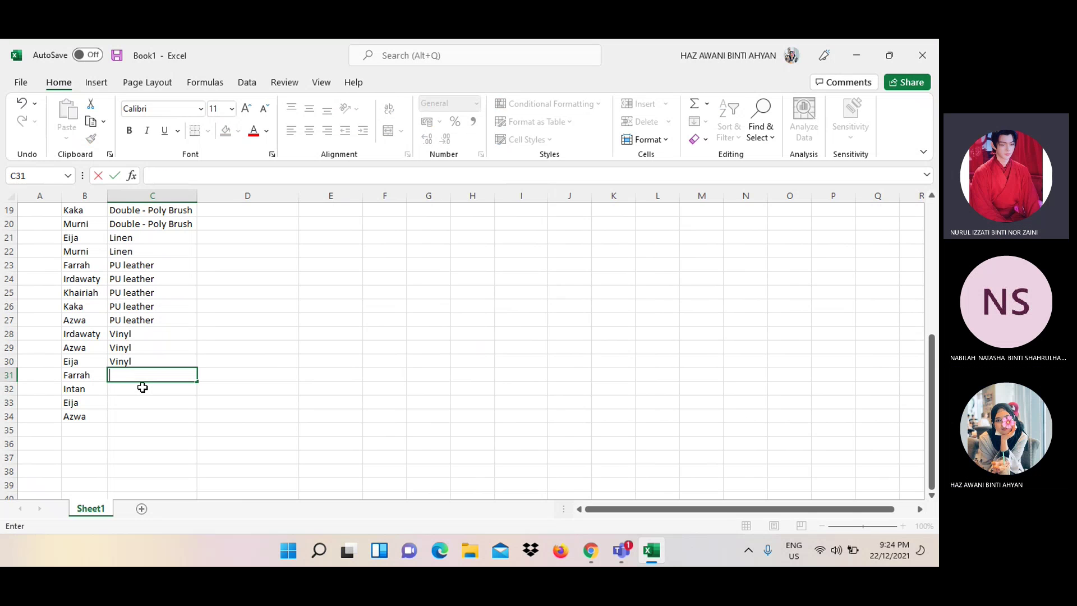
# Enter Waterproof in C31, correcting its spelling, and fill it down the column
pyautogui.write('Water')
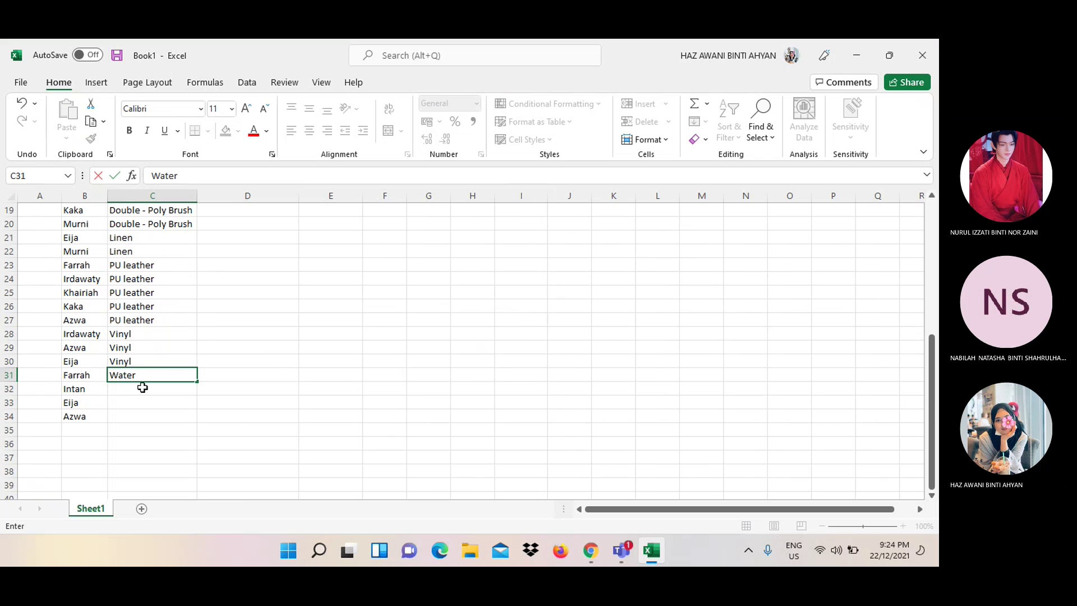
pyautogui.write('proff')
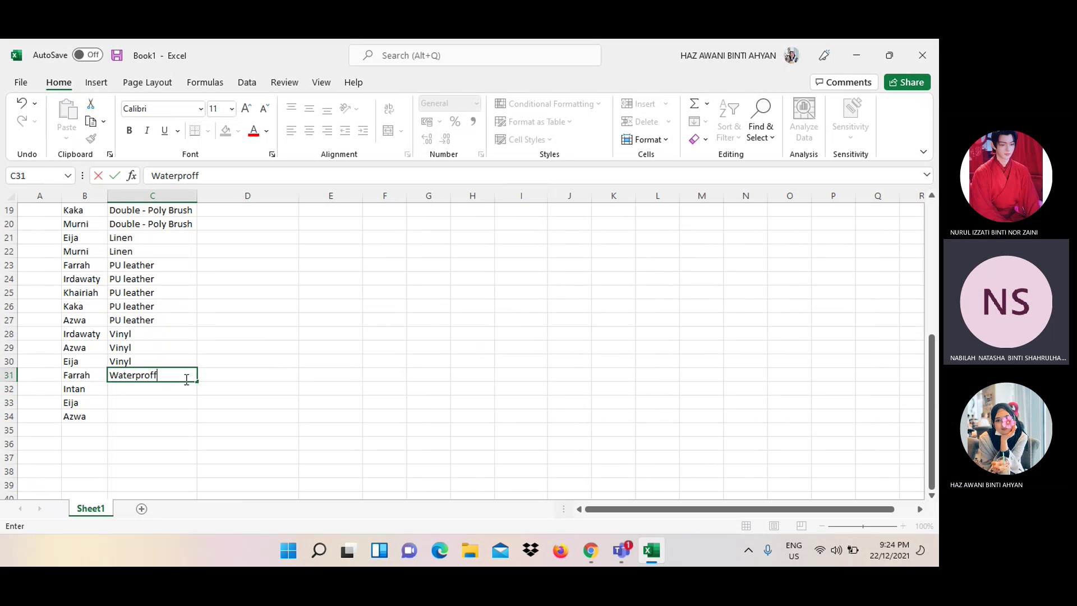
pyautogui.press('BackSpace')
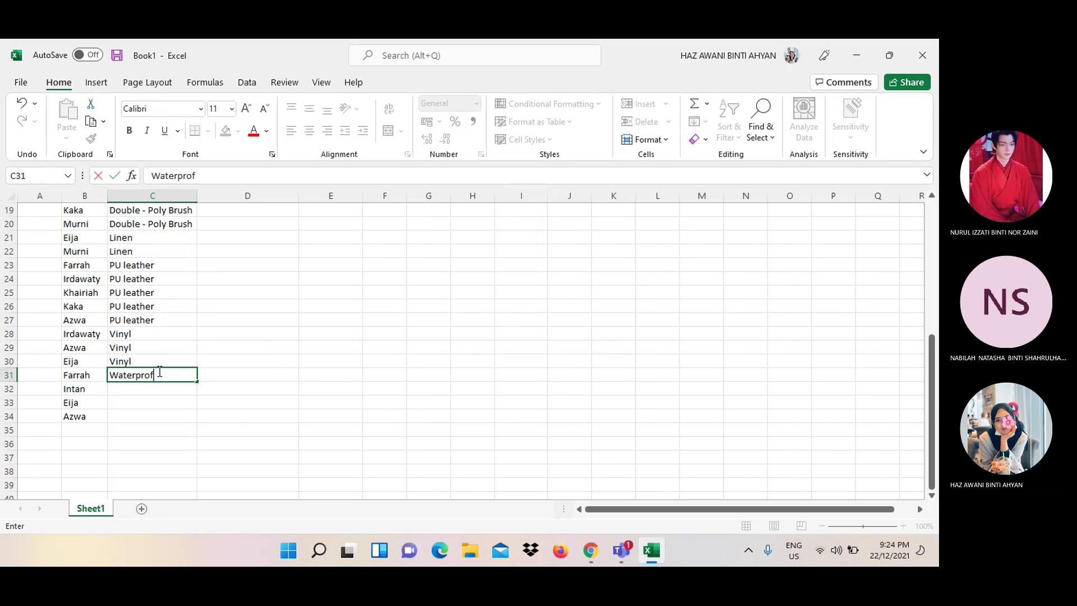
pyautogui.press('Left')
pyautogui.write('o')
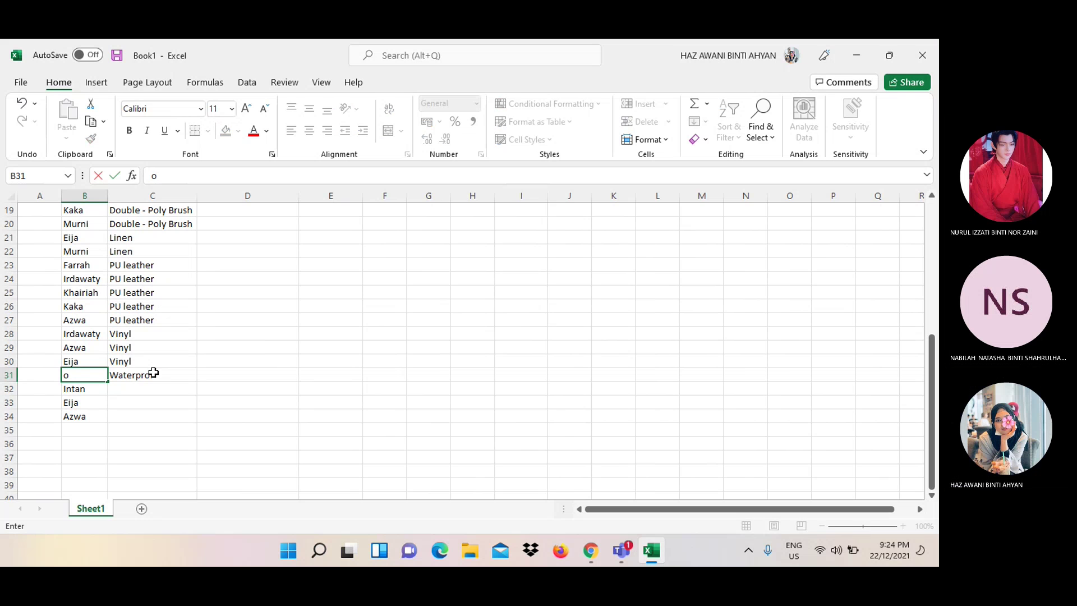
pyautogui.click(22, 103)
pyautogui.click(147, 375)
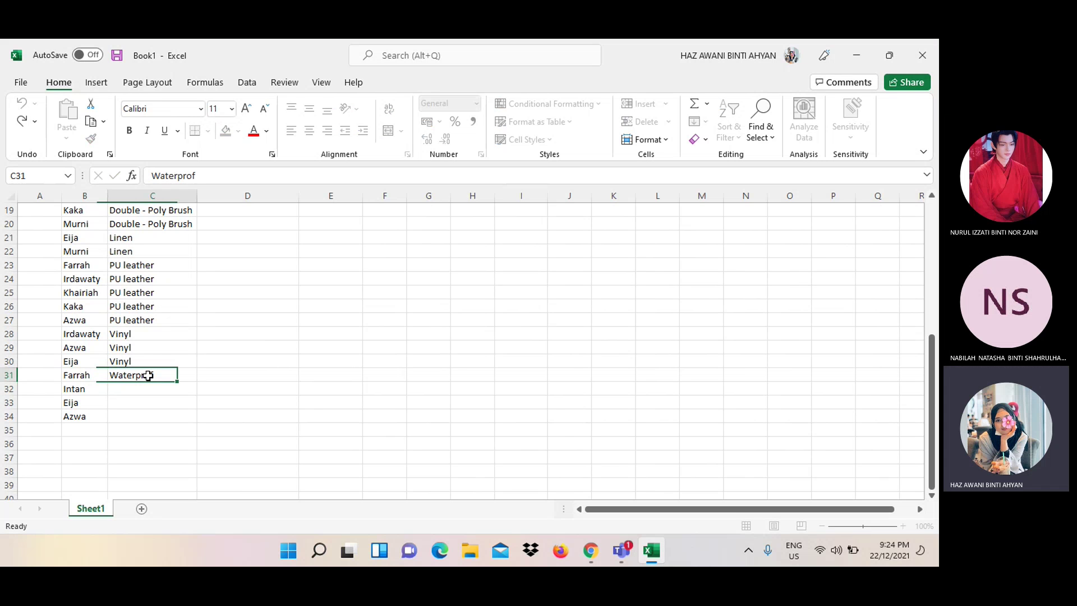
pyautogui.click(184, 175)
pyautogui.write('o')
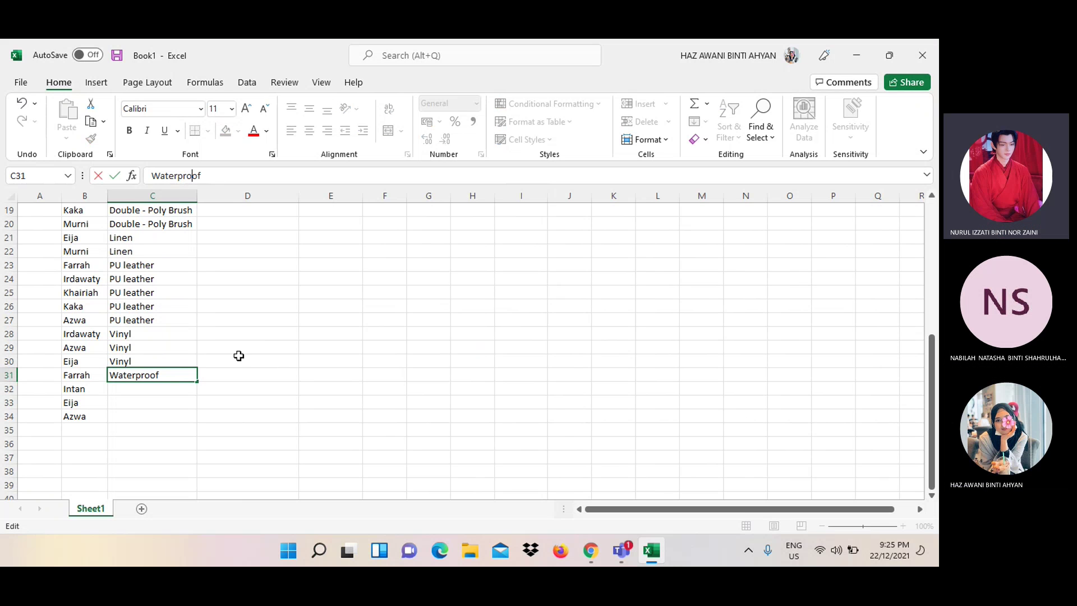
pyautogui.click(237, 358)
pyautogui.click(191, 372)
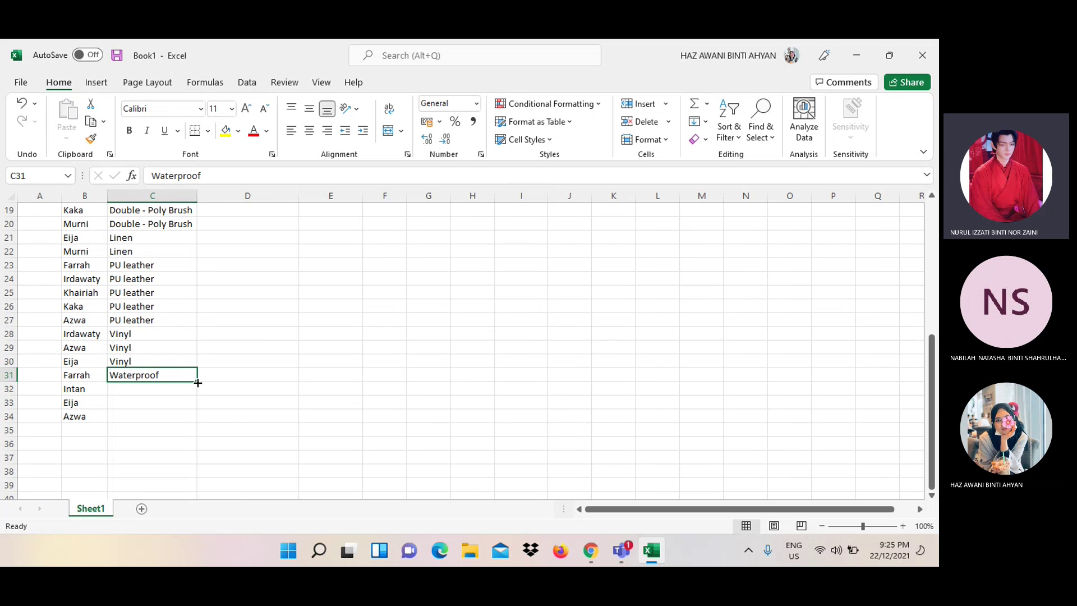
pyautogui.moveTo(197, 382); pyautogui.dragTo(197, 421)
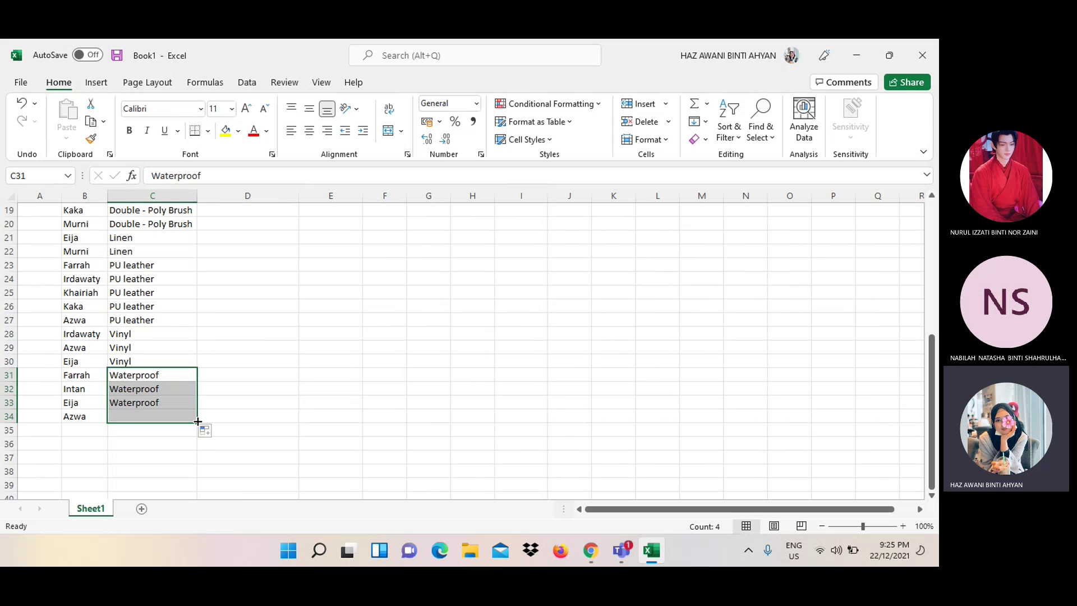
# Fill PU leather from C23 down through C27 again
pyautogui.click(323, 360)
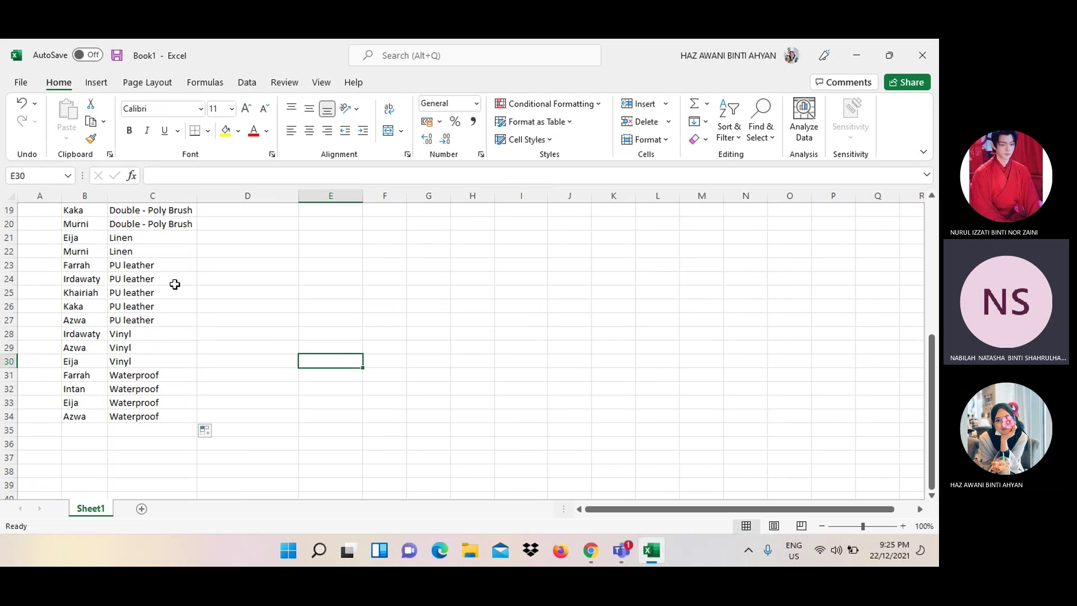
pyautogui.scroll(1, 233, 272)
pyautogui.scroll(1, 233, 272)
pyautogui.scroll(1, 233, 271)
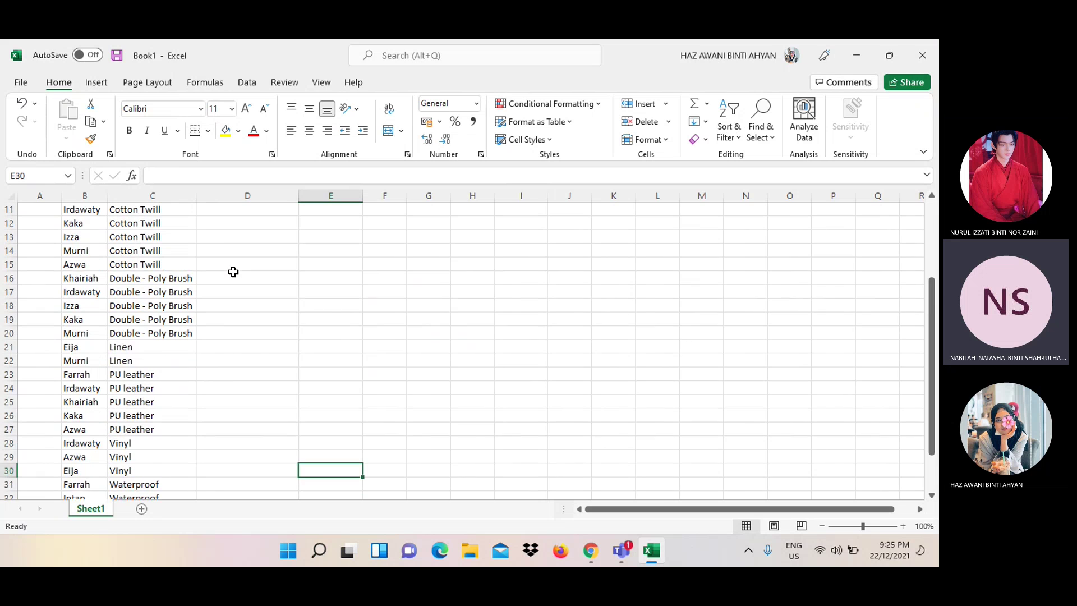
pyautogui.scroll(-2, 234, 272)
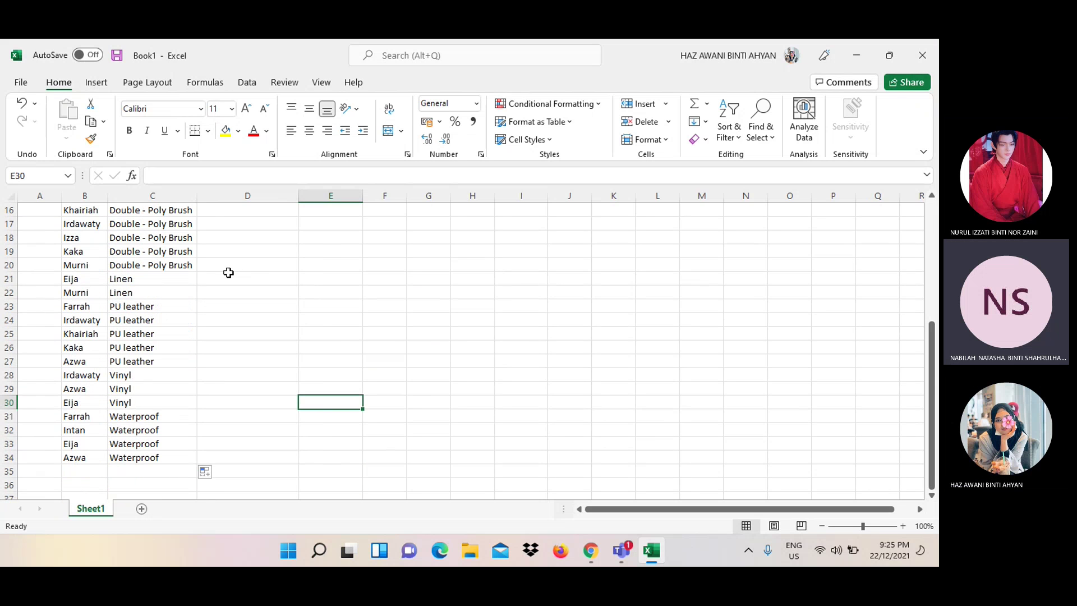
pyautogui.click(125, 305)
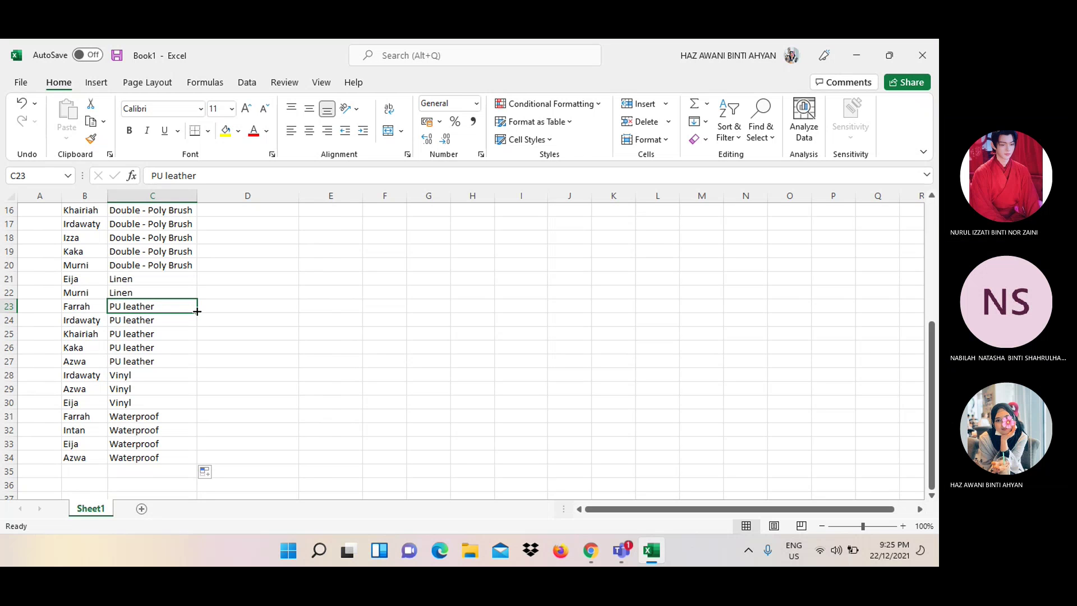
pyautogui.moveTo(197, 311); pyautogui.dragTo(197, 363)
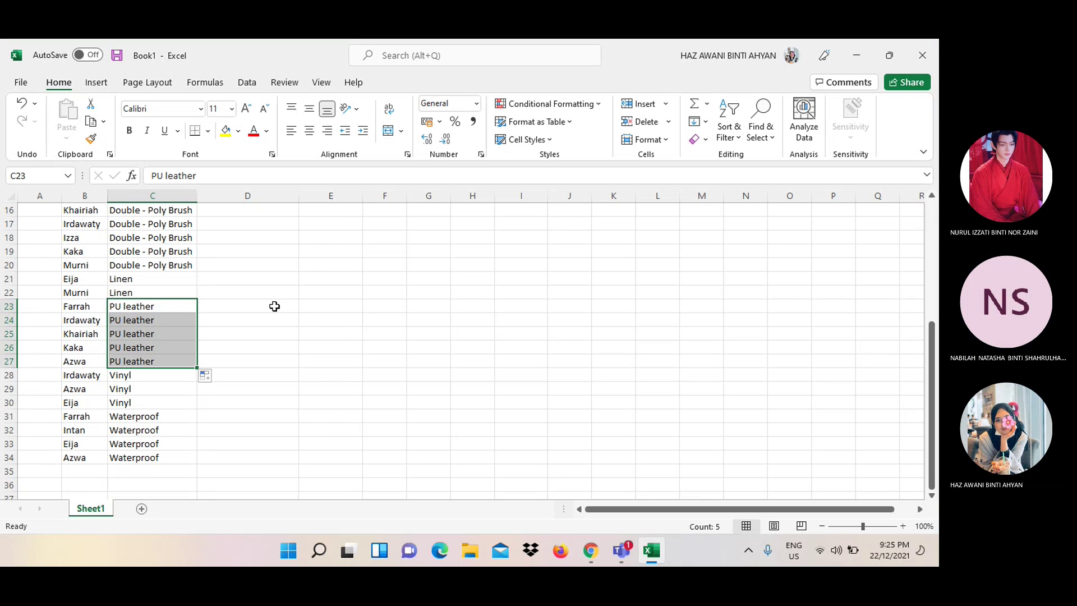
# Undo two font size increases and delete the lowercase l in C23
pyautogui.click(245, 110)
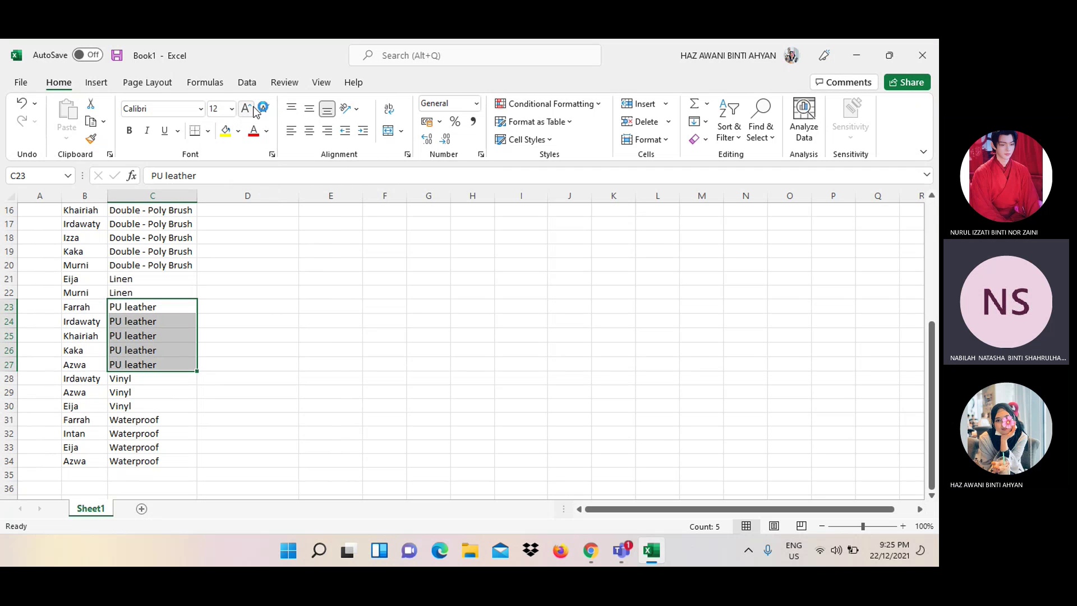
pyautogui.click(247, 108)
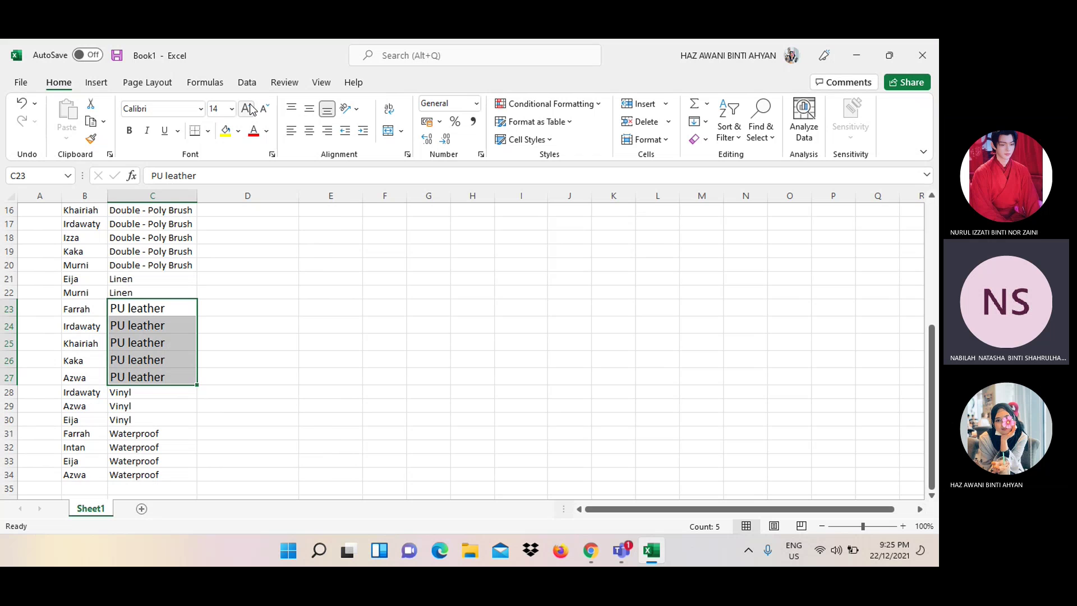
pyautogui.click(22, 108)
pyautogui.click(21, 106)
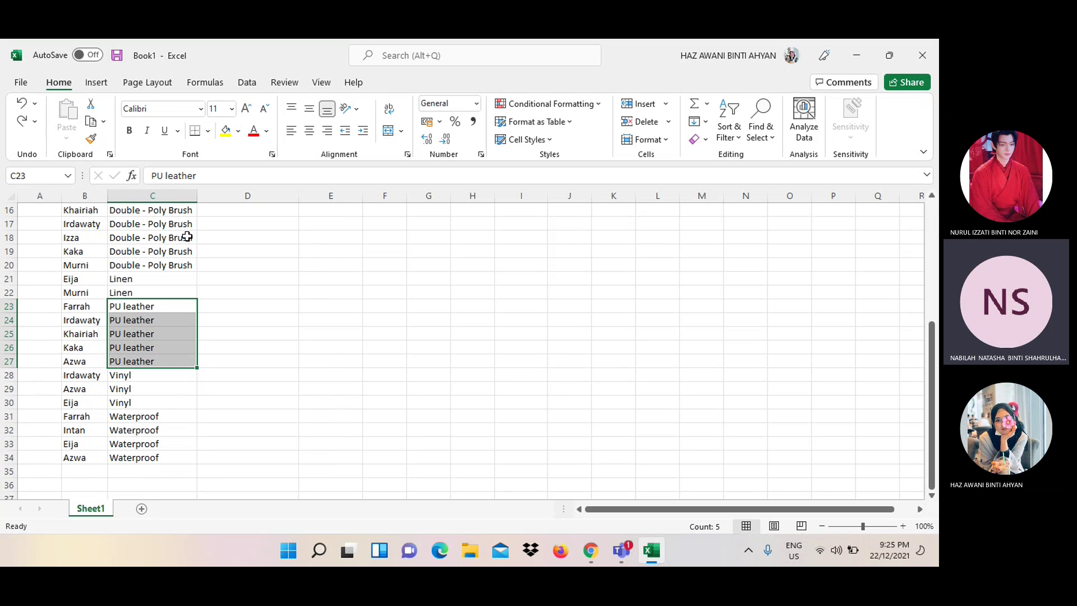
pyautogui.click(169, 179)
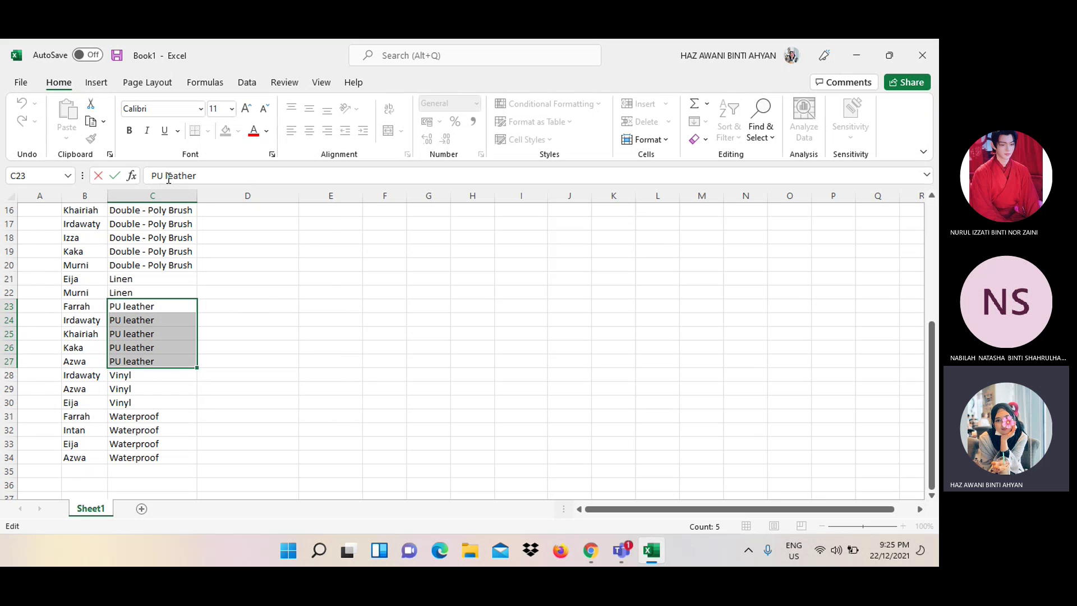
pyautogui.press('Delete')
# Commit 'PU Leather' in C23 and clear the lowercase entries in C24:C27
pyautogui.write('L')
pyautogui.press('Return')
pyautogui.click(247, 333)
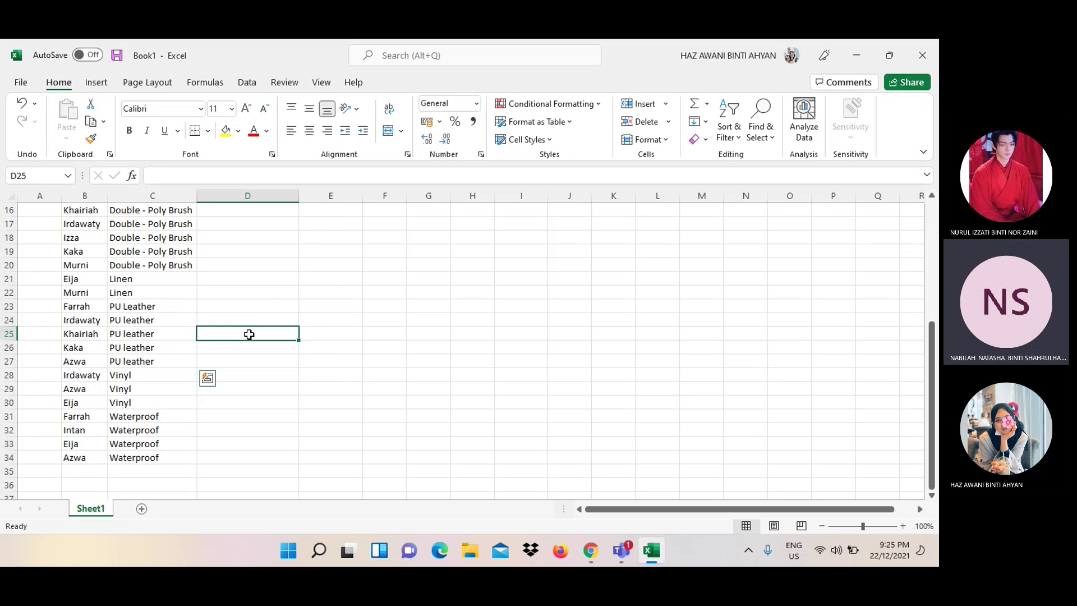
pyautogui.click(179, 327)
pyautogui.moveTo(182, 367); pyautogui.dragTo(176, 321)
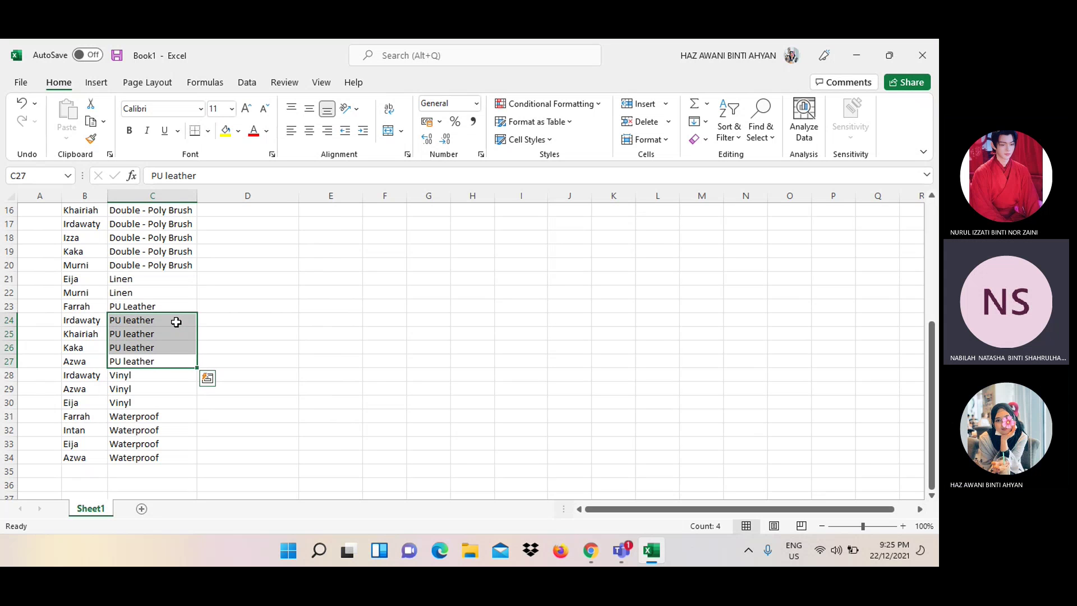
pyautogui.press('Delete')
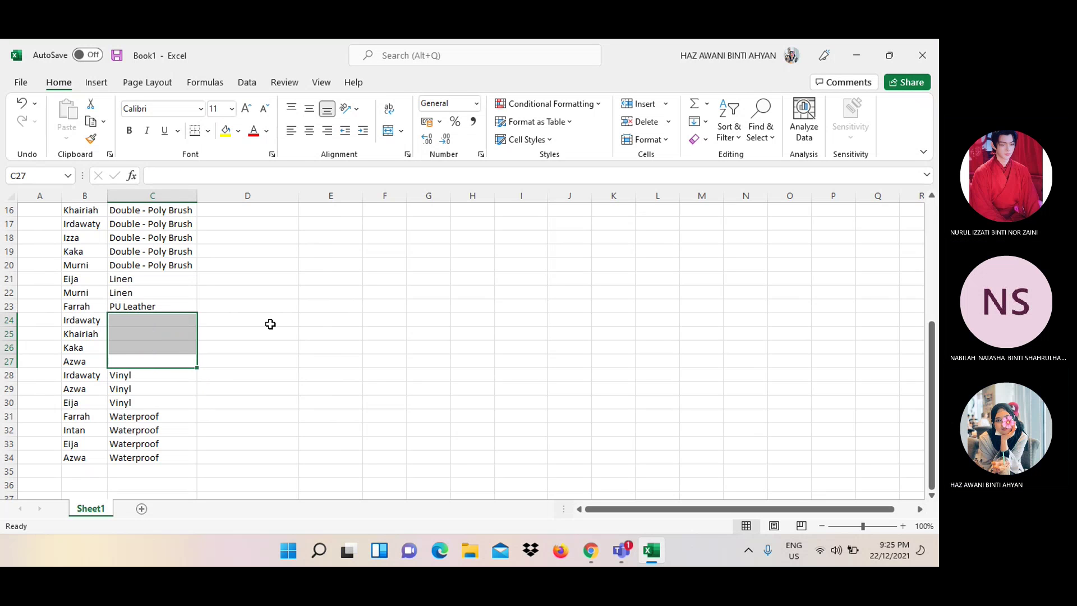
# Fill 'PU Leather' from C23 down through C27
pyautogui.click(215, 317)
pyautogui.click(187, 306)
pyautogui.moveTo(197, 313); pyautogui.dragTo(198, 369)
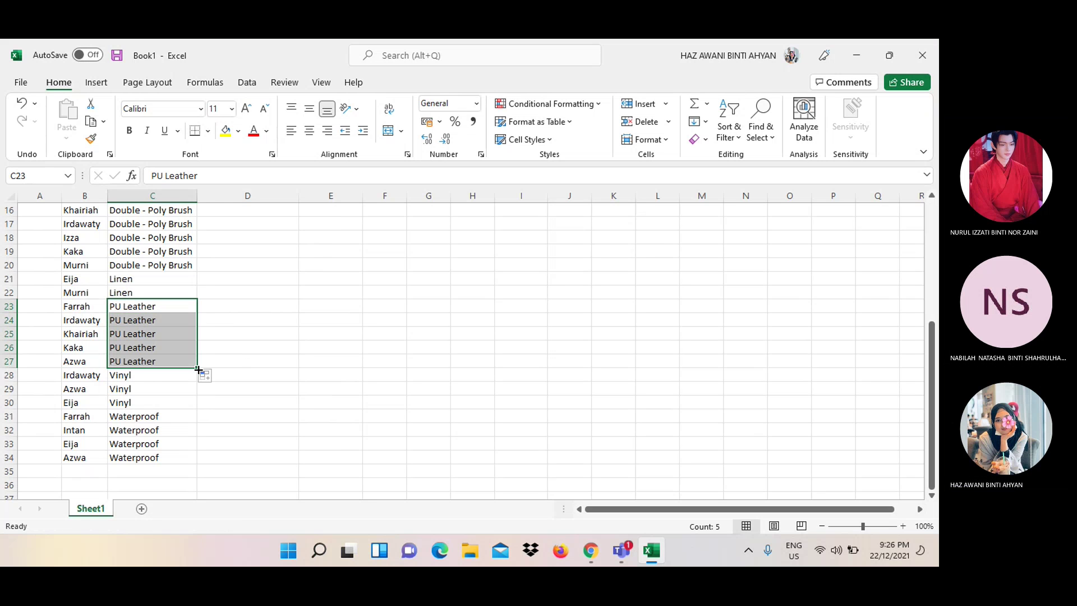
pyautogui.click(241, 371)
pyautogui.press('Up')
pyautogui.press('Up')
pyautogui.press('Up')
pyautogui.scroll(2, 264, 328)
pyautogui.scroll(3, 264, 328)
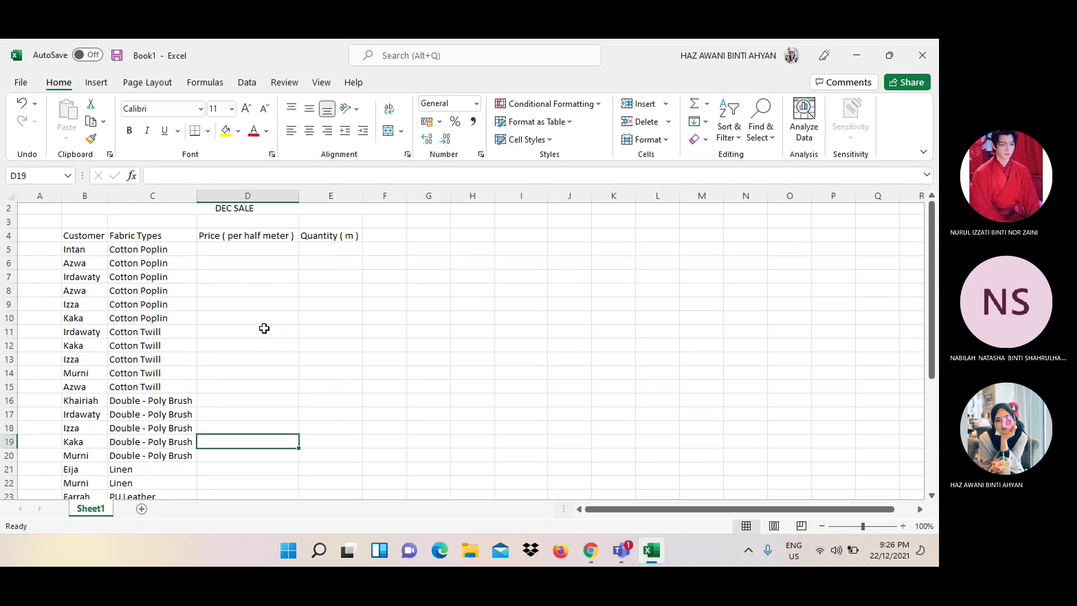
pyautogui.press('Up')
pyautogui.press('Up')
pyautogui.press('Up')
pyautogui.press('Up')
pyautogui.press('Up')
pyautogui.press('Up')
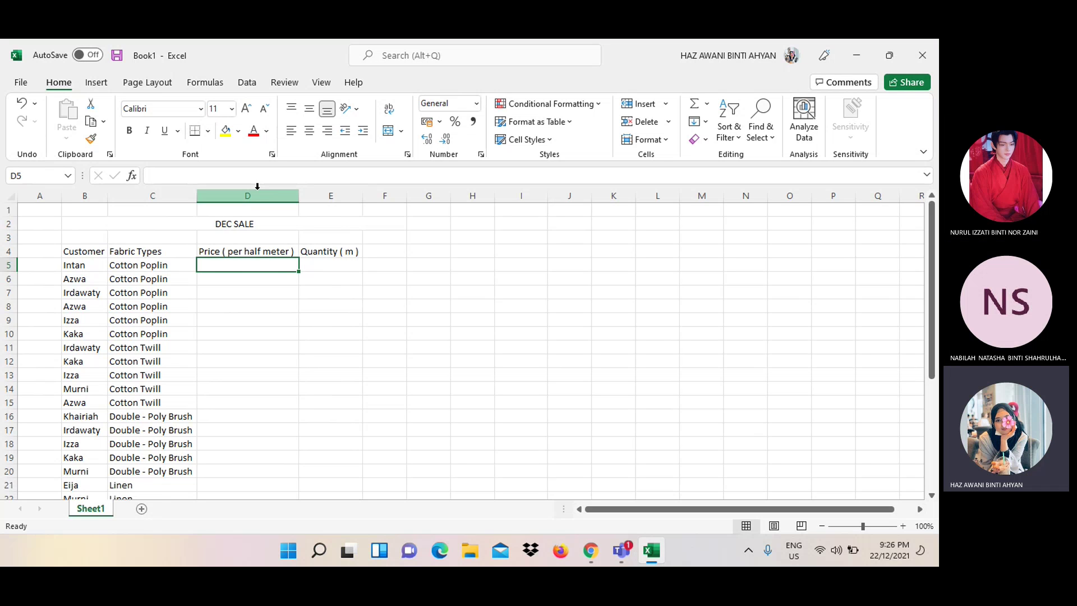
# Apply the Currency number format to the entire column D
pyautogui.click(257, 189)
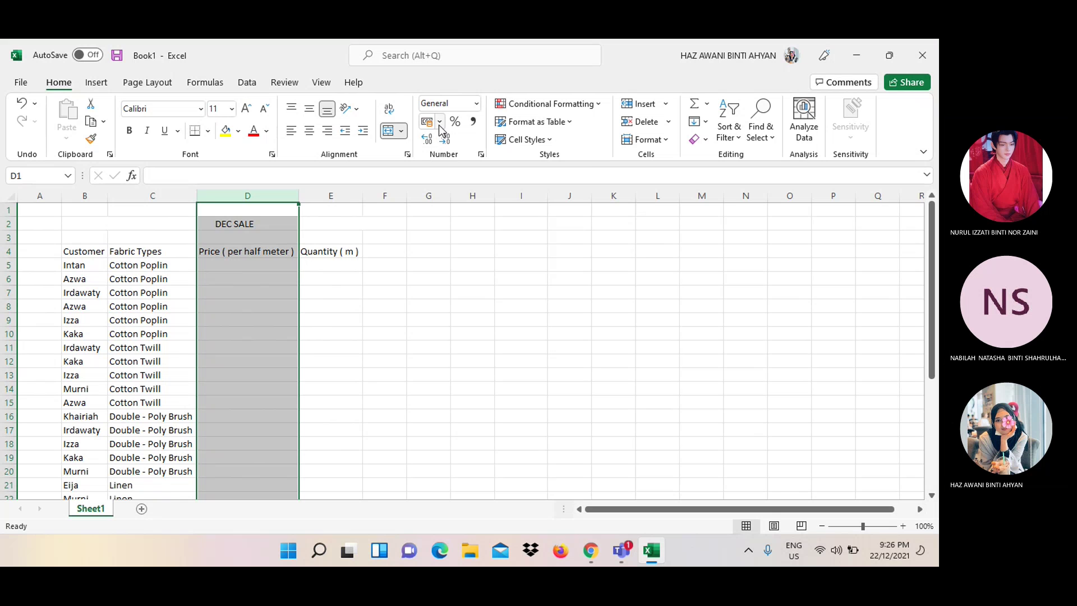
pyautogui.click(478, 106)
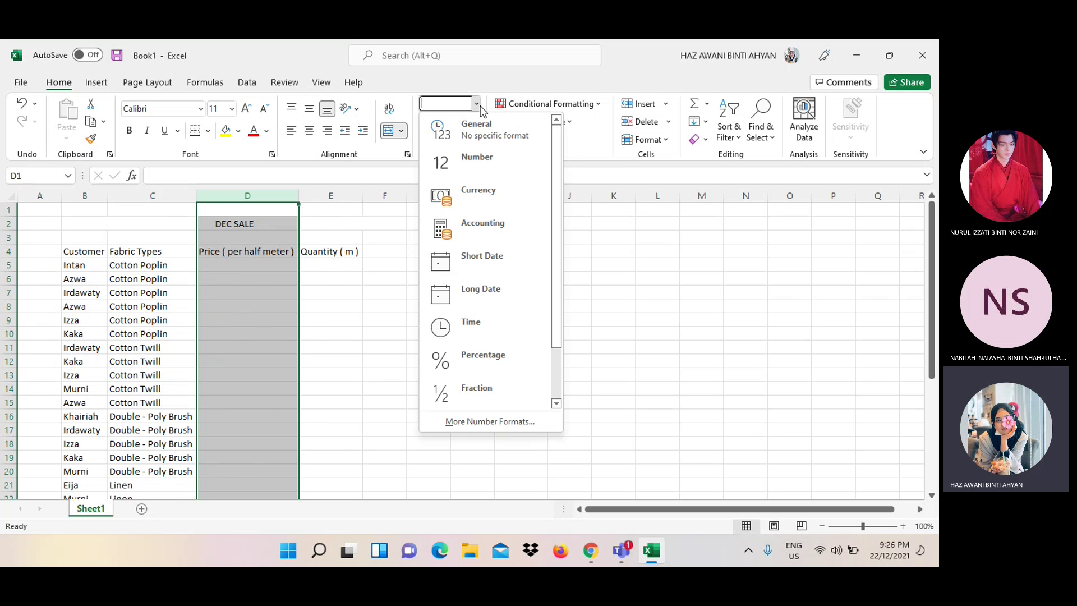
pyautogui.click(476, 194)
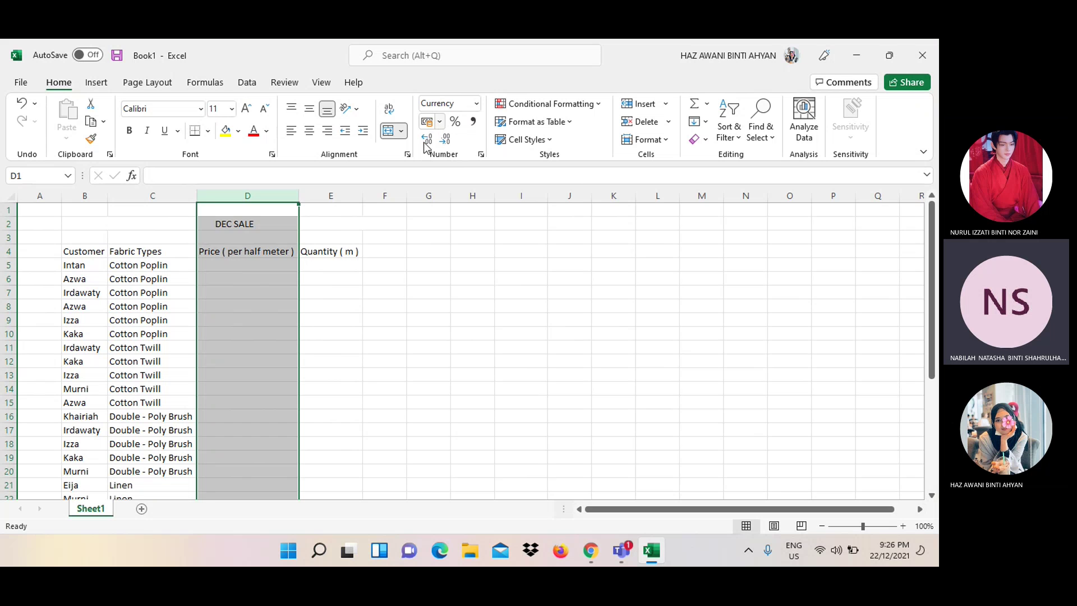
pyautogui.click(269, 265)
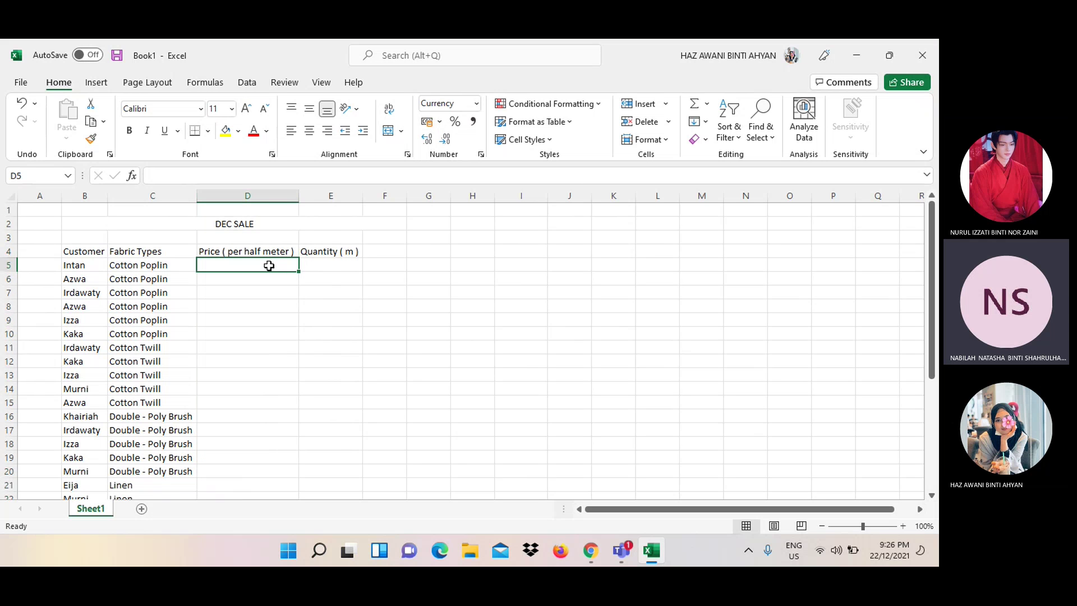
# Enter RM14.00 in D5 and fill it down to D10
pyautogui.write('8')
pyautogui.press('Return')
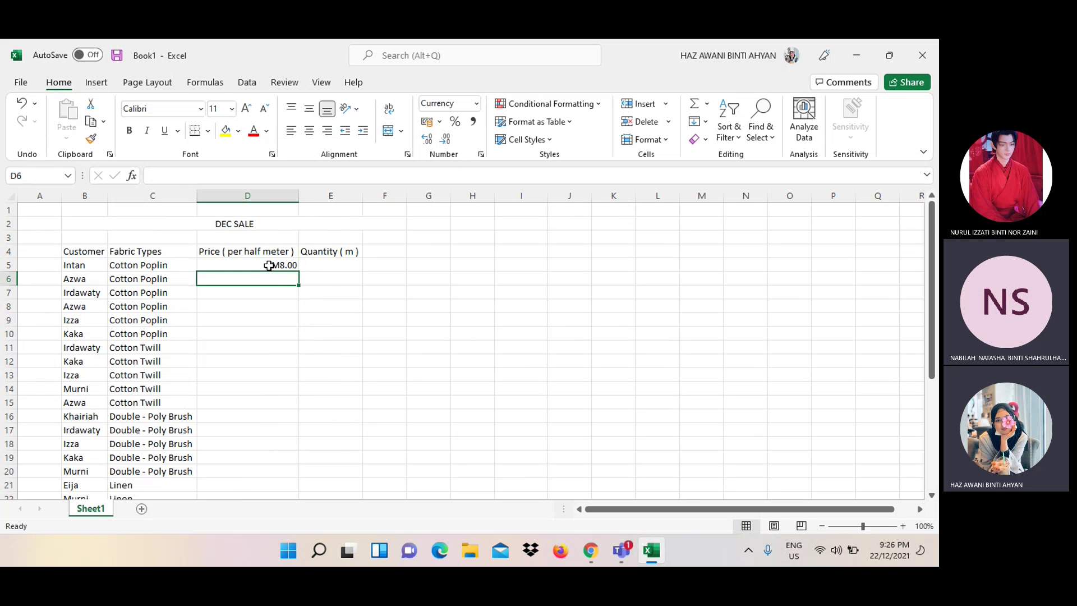
pyautogui.click(277, 263)
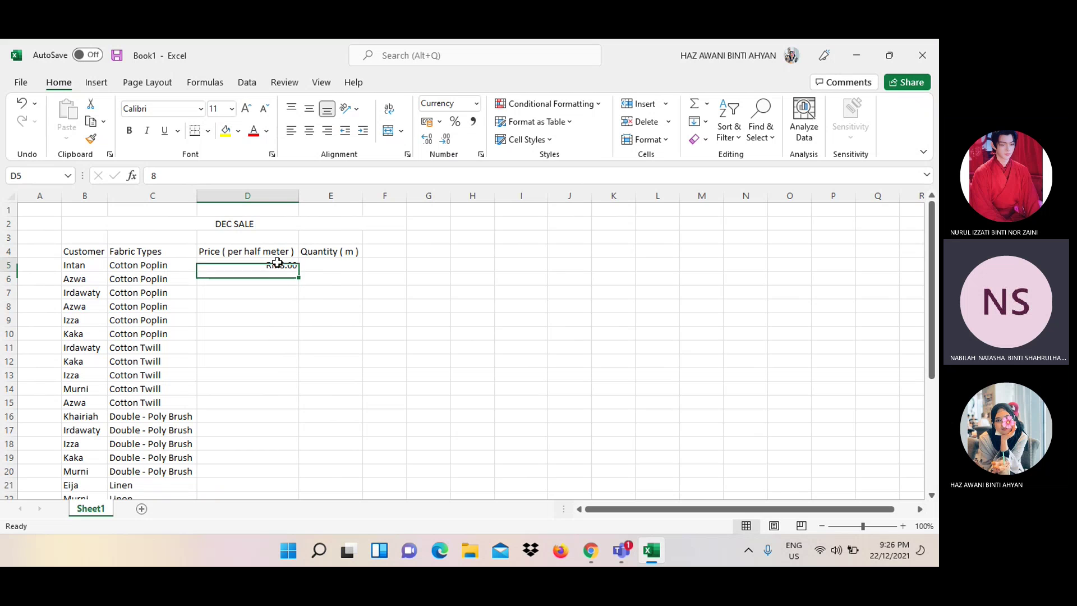
pyautogui.press('BackSpace')
pyautogui.write('14')
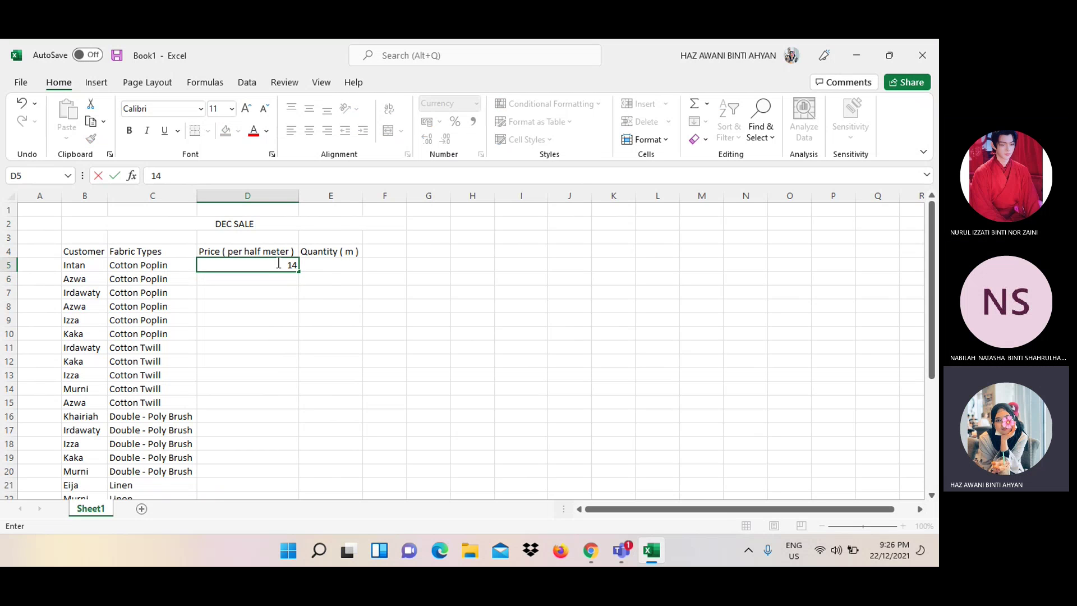
pyautogui.press('Return')
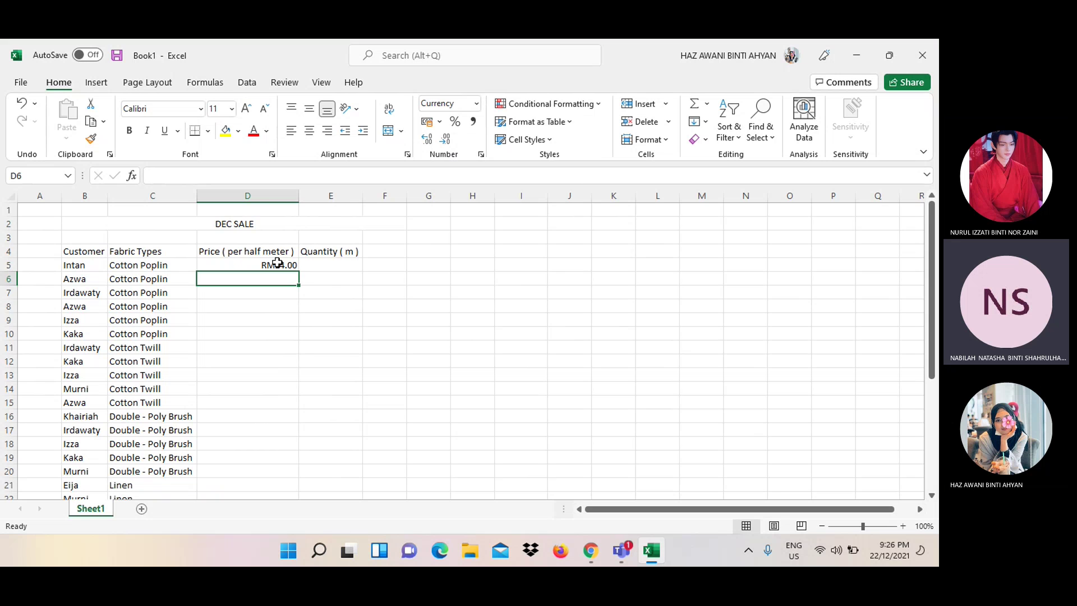
pyautogui.click(277, 264)
pyautogui.moveTo(300, 271); pyautogui.dragTo(300, 337)
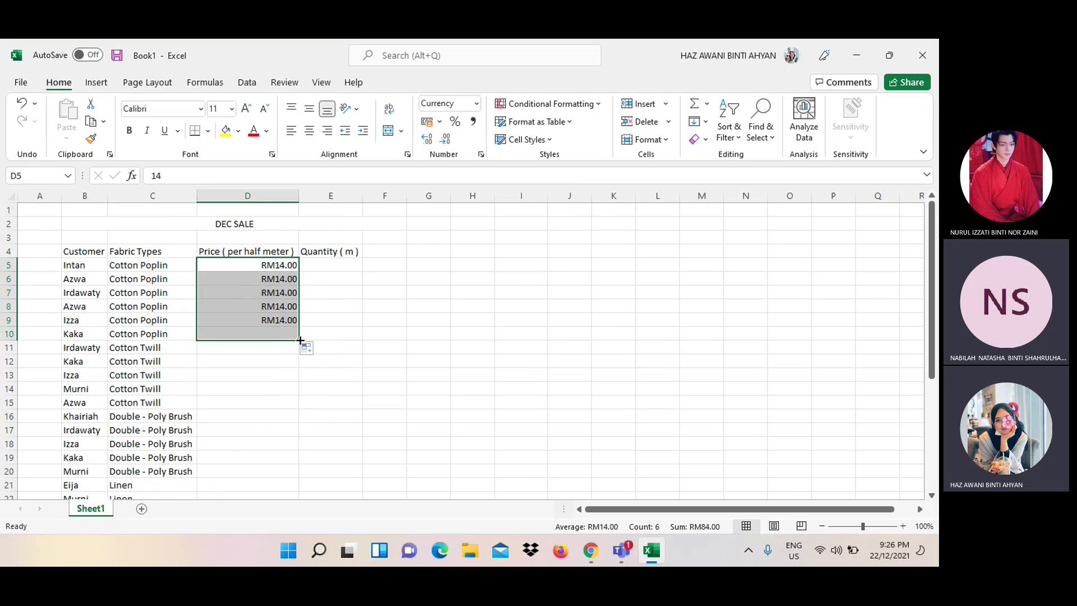
# Enter RM17.50 in D11 and fill it down through D15
pyautogui.click(262, 348)
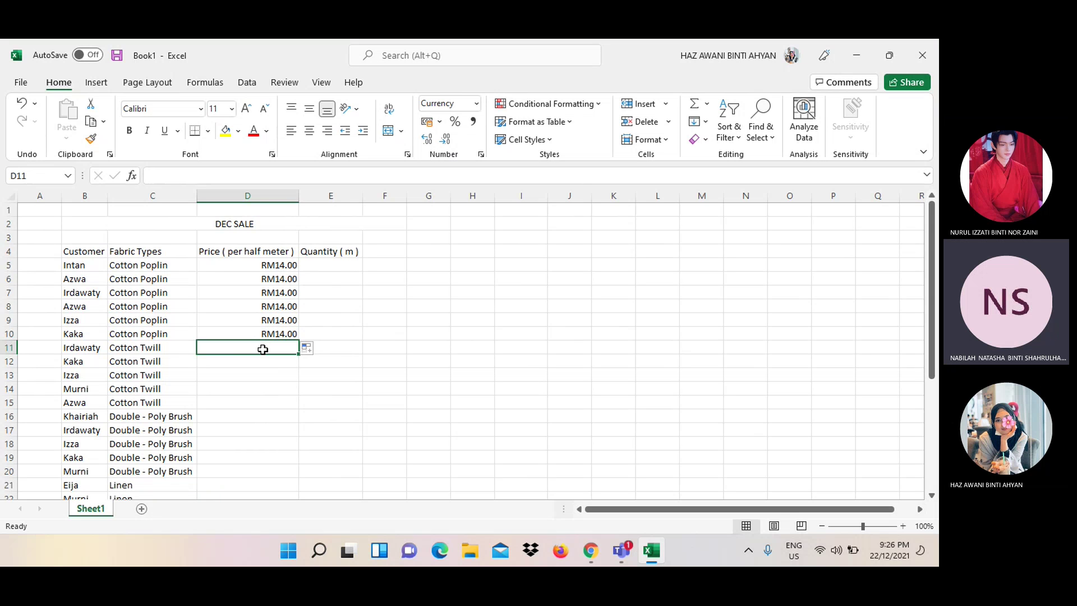
pyautogui.write('17.5')
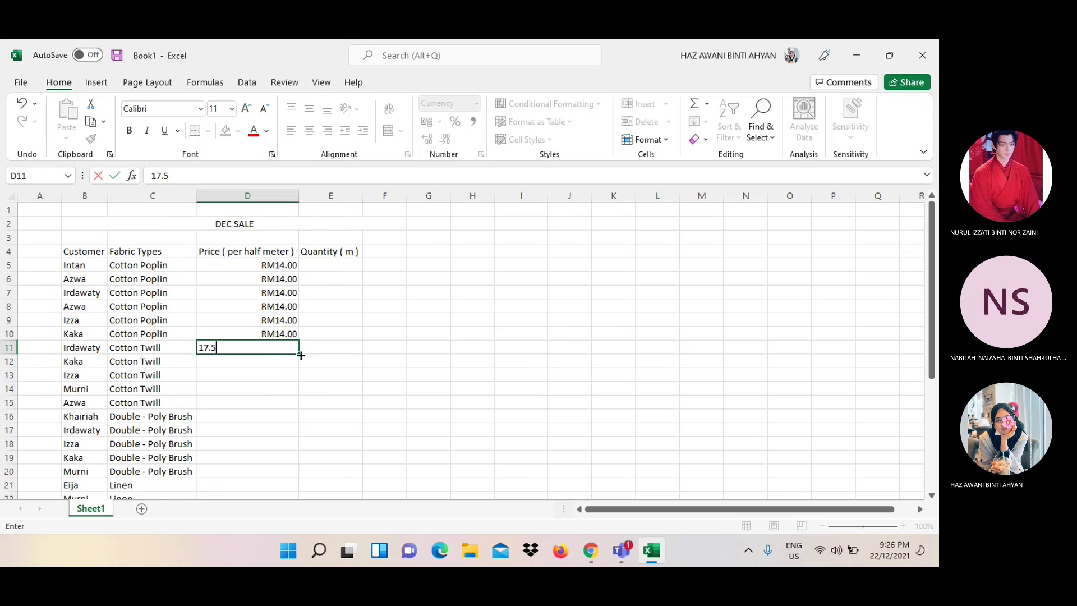
pyautogui.moveTo(299, 354); pyautogui.dragTo(297, 405)
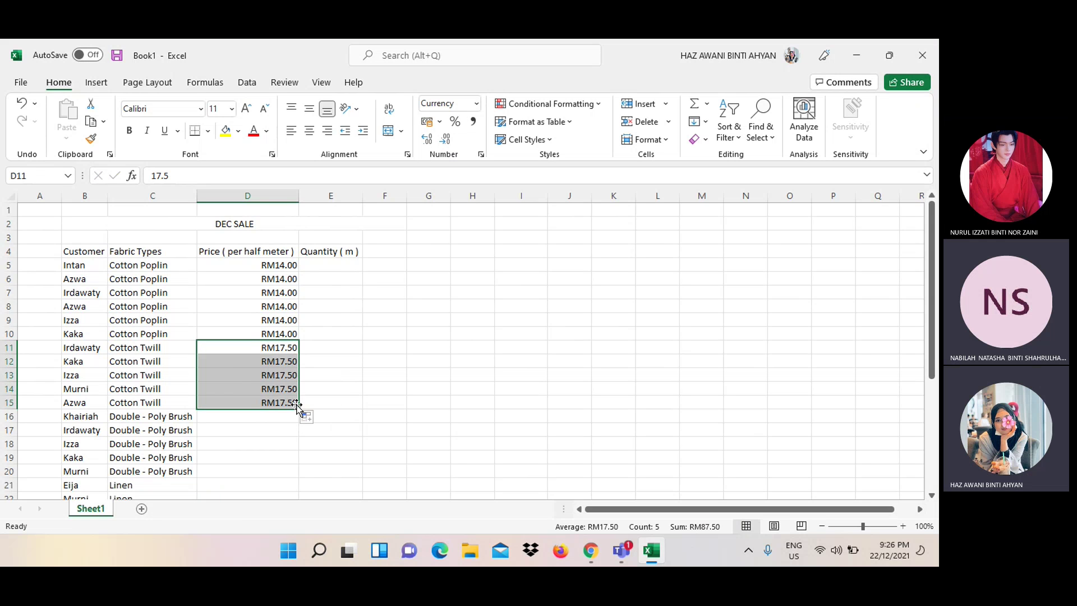
pyautogui.click(257, 427)
# Enter RM18.50 in D16 and fill it down through D20
pyautogui.click(258, 416)
pyautogui.write('1')
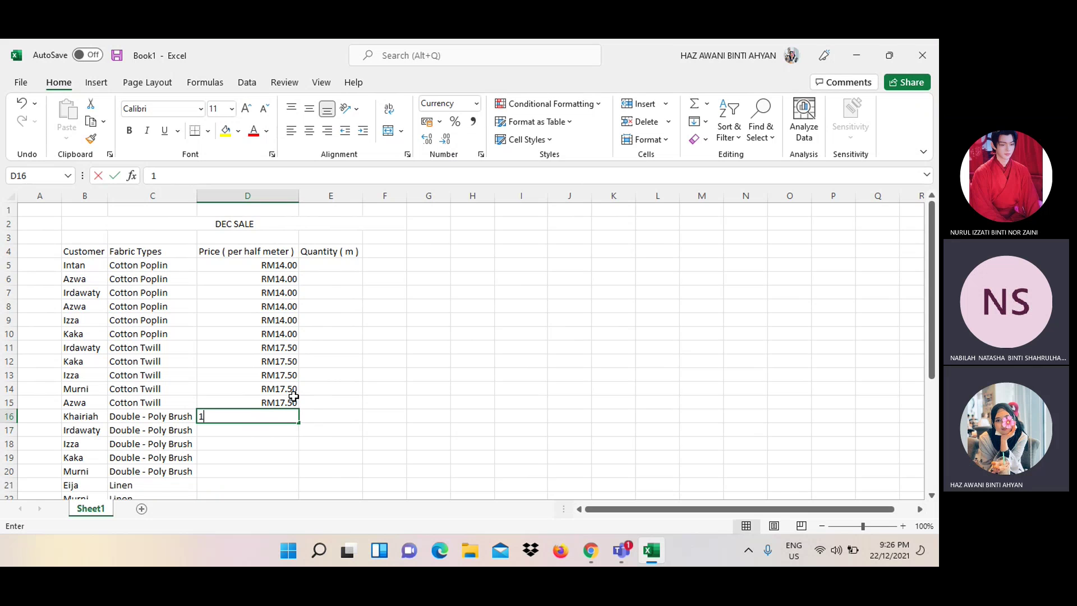
pyautogui.write('8.5')
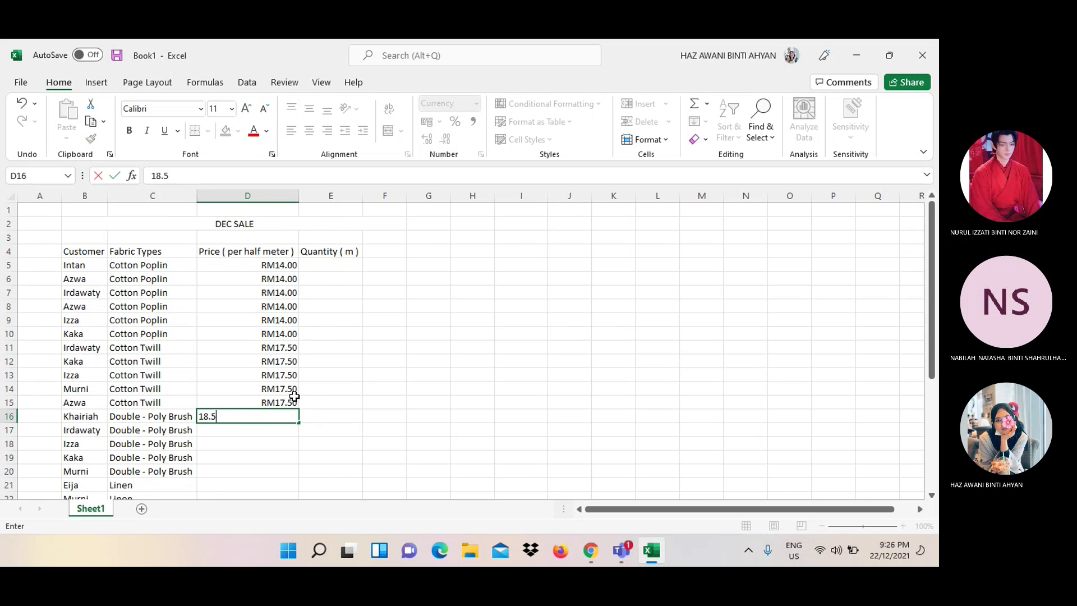
pyautogui.moveTo(298, 424); pyautogui.dragTo(297, 474)
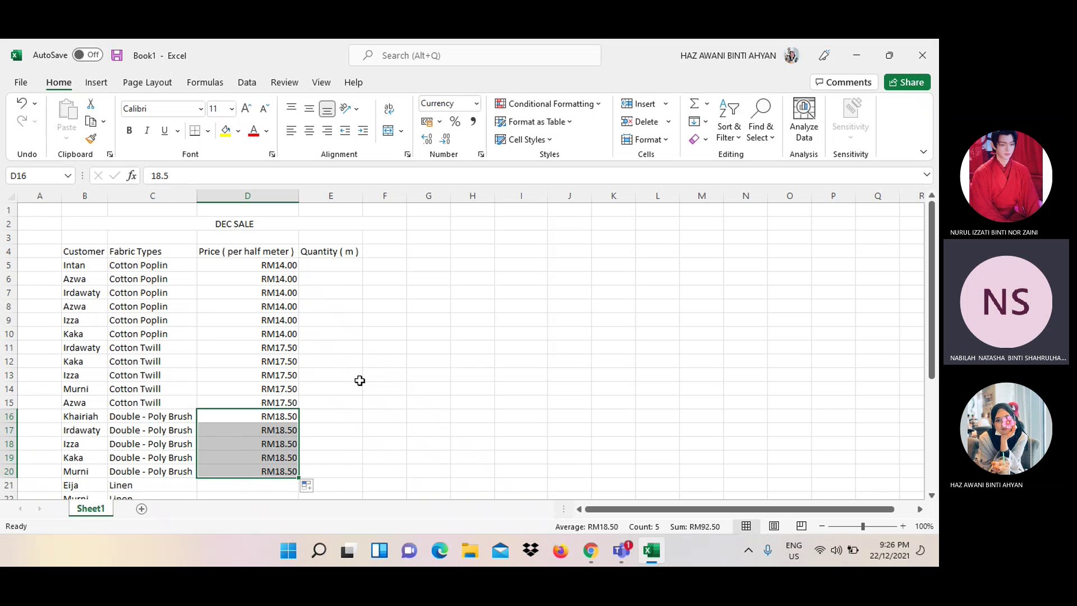
pyautogui.scroll(-1, 359, 380)
pyautogui.scroll(-2, 359, 380)
pyautogui.scroll(-1, 356, 378)
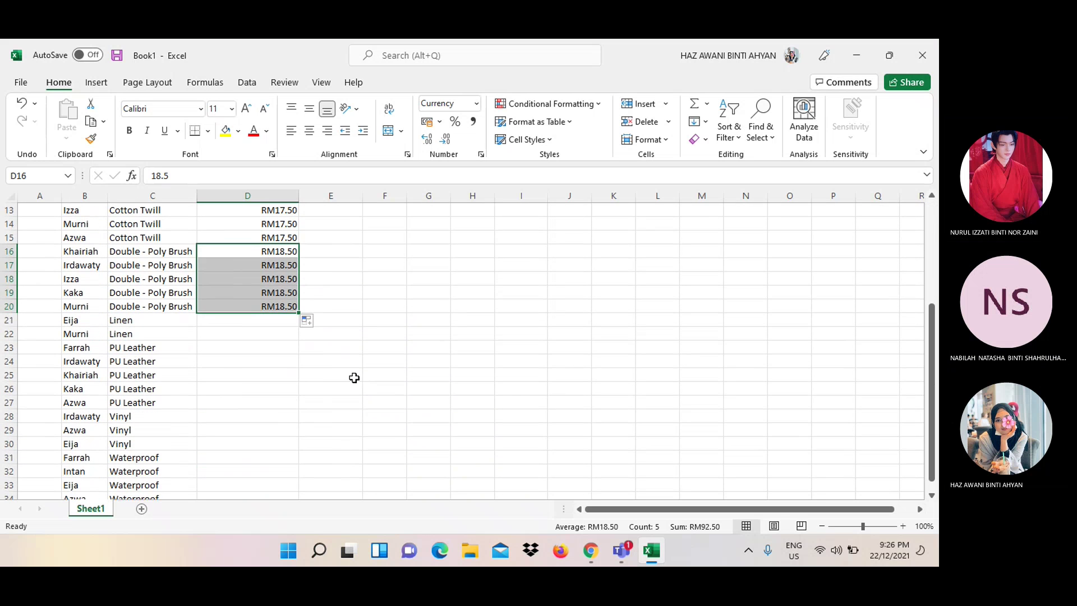
# Enter the RM18.00 Linen price in D21:D22, then fill RM6.00 down the PU Leather rows
pyautogui.click(253, 324)
pyautogui.write('18')
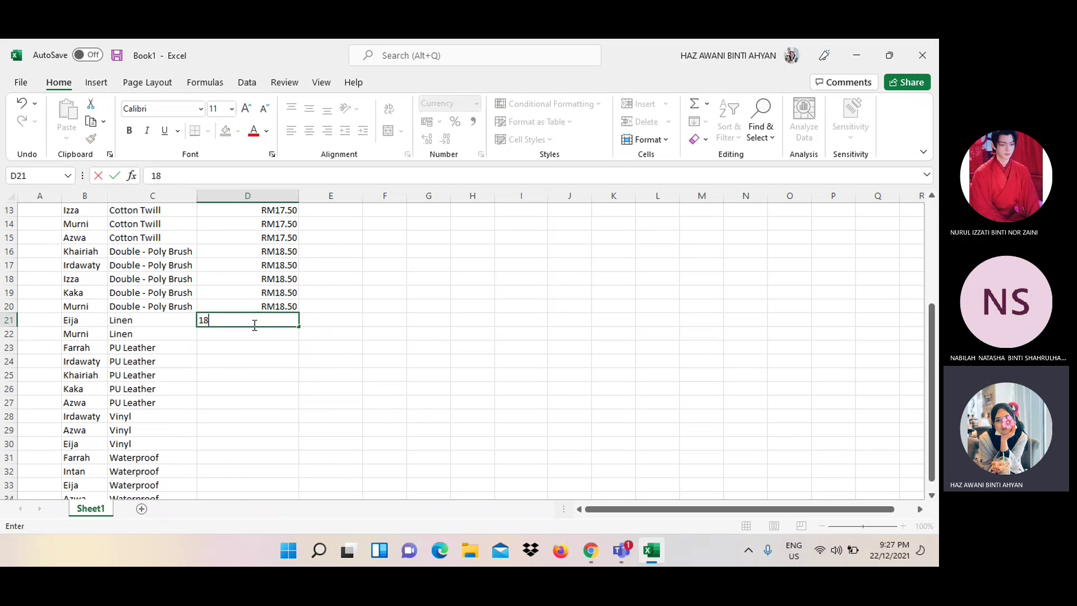
pyautogui.press('Return')
pyautogui.write('18')
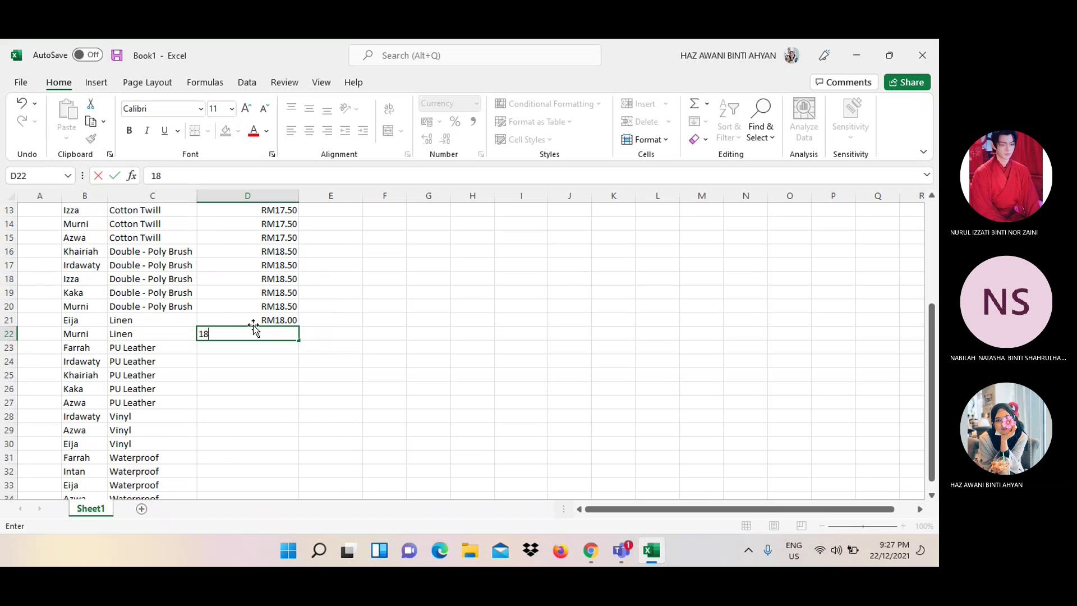
pyautogui.press('Return')
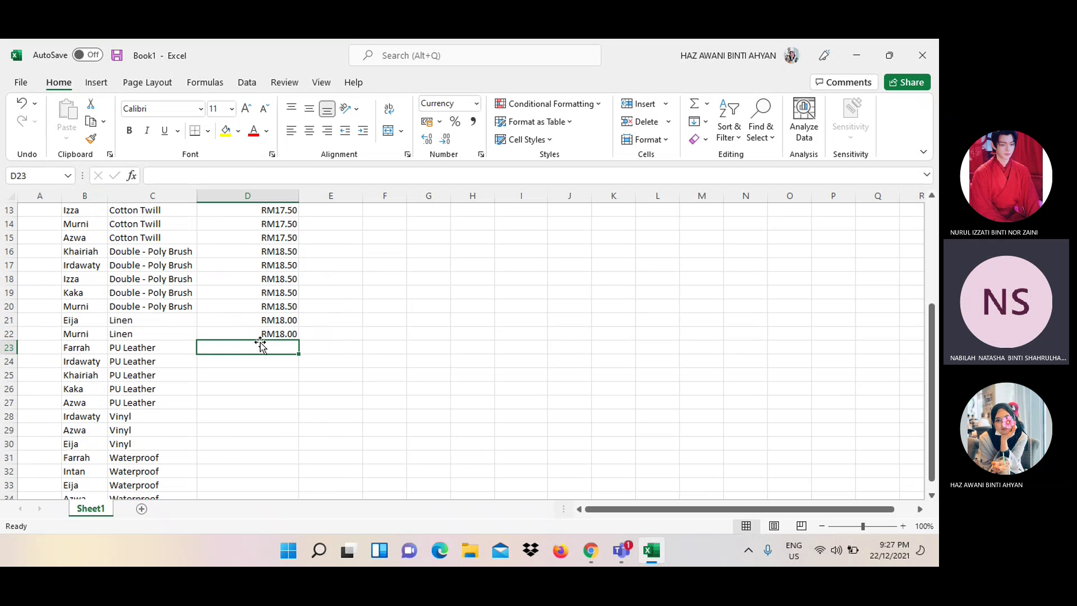
pyautogui.write('6')
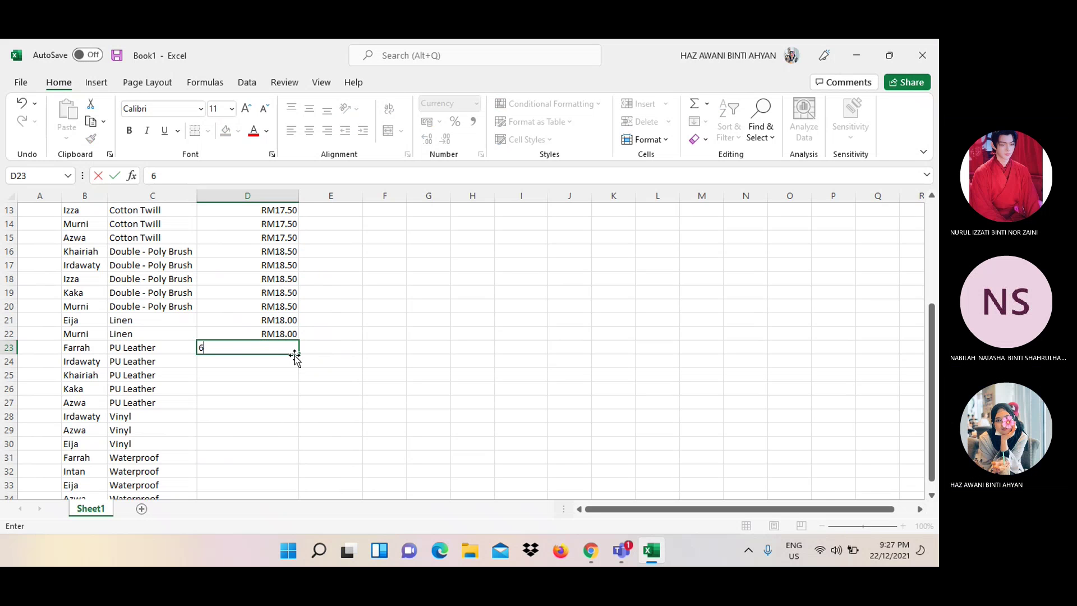
pyautogui.moveTo(298, 354); pyautogui.dragTo(295, 405)
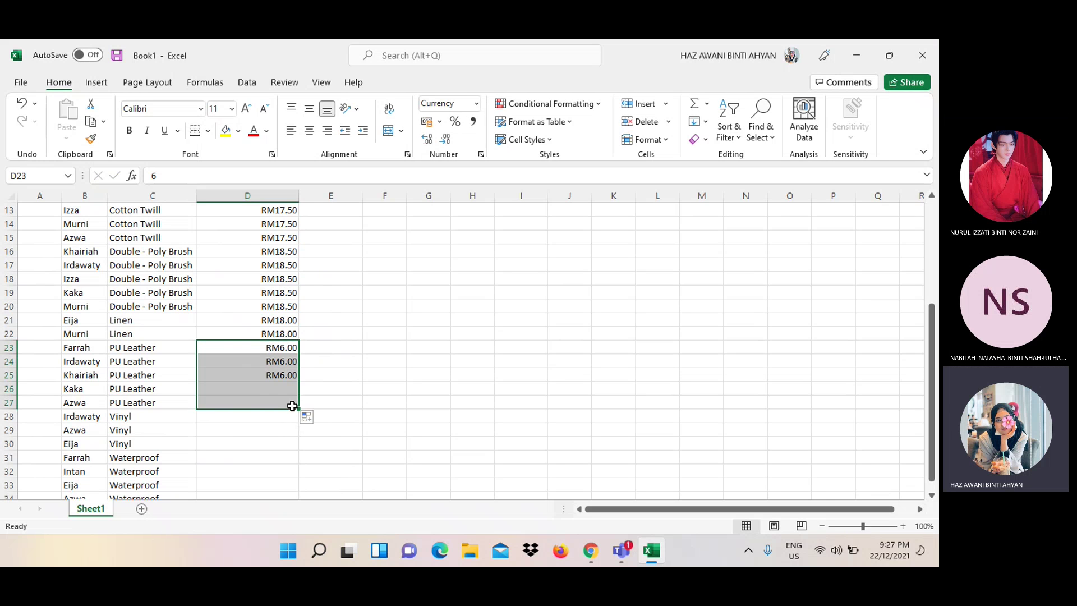
# Fill RM16.00 down the Vinyl rows from D28 and RM9.00 down the Waterproof rows from D31
pyautogui.click(253, 421)
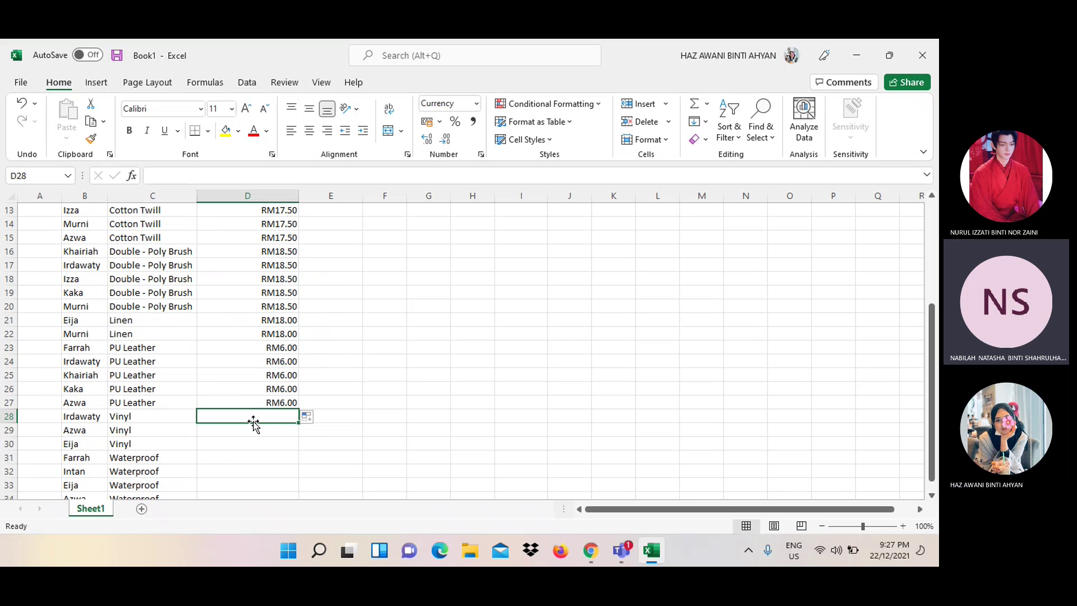
pyautogui.write('16')
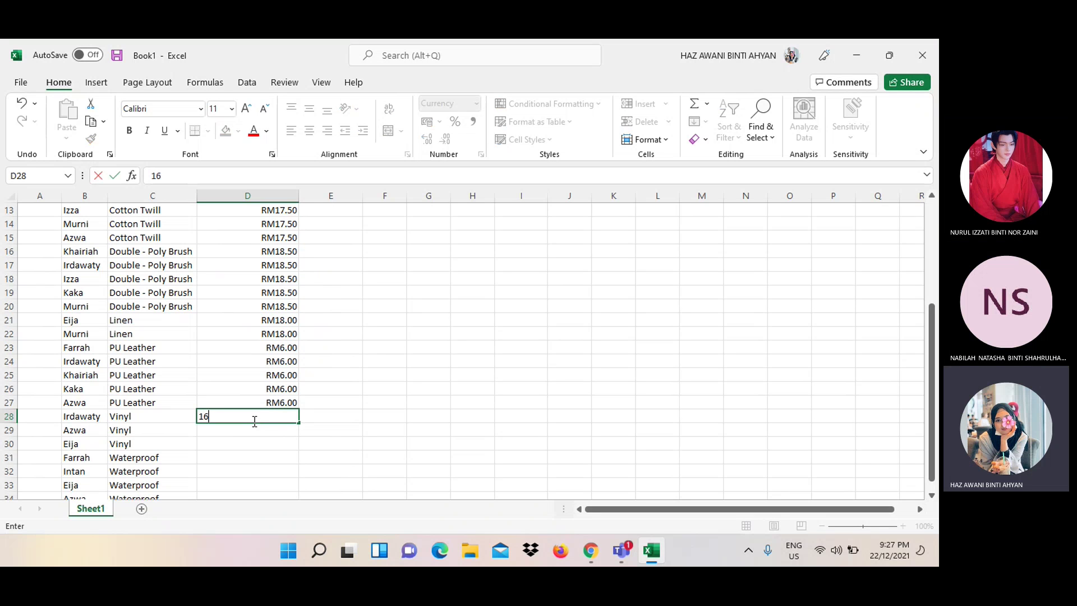
pyautogui.moveTo(299, 422); pyautogui.dragTo(297, 445)
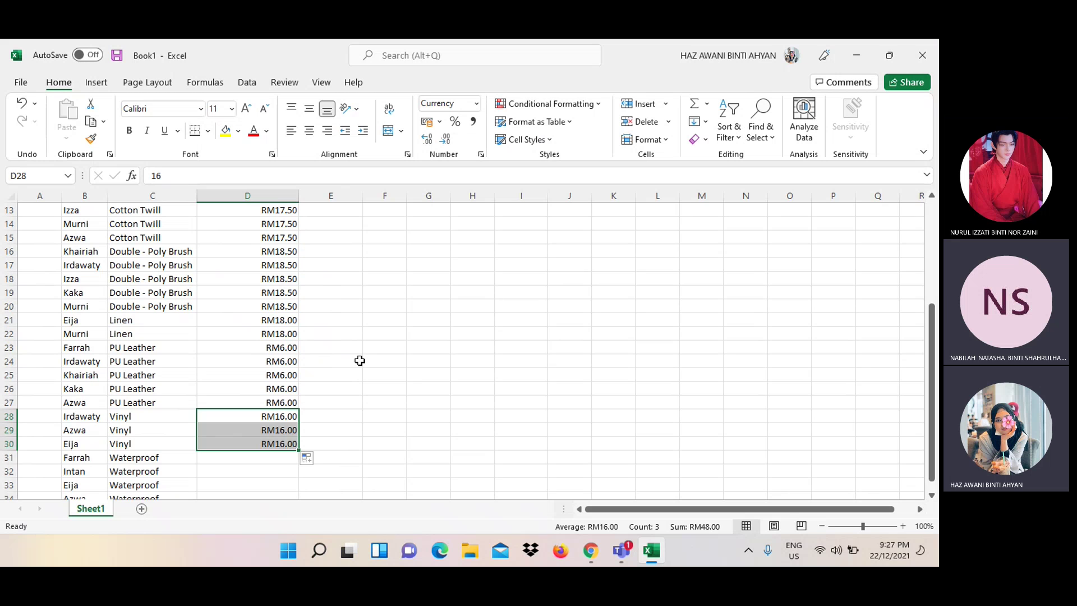
pyautogui.scroll(-3, 360, 360)
pyautogui.click(287, 334)
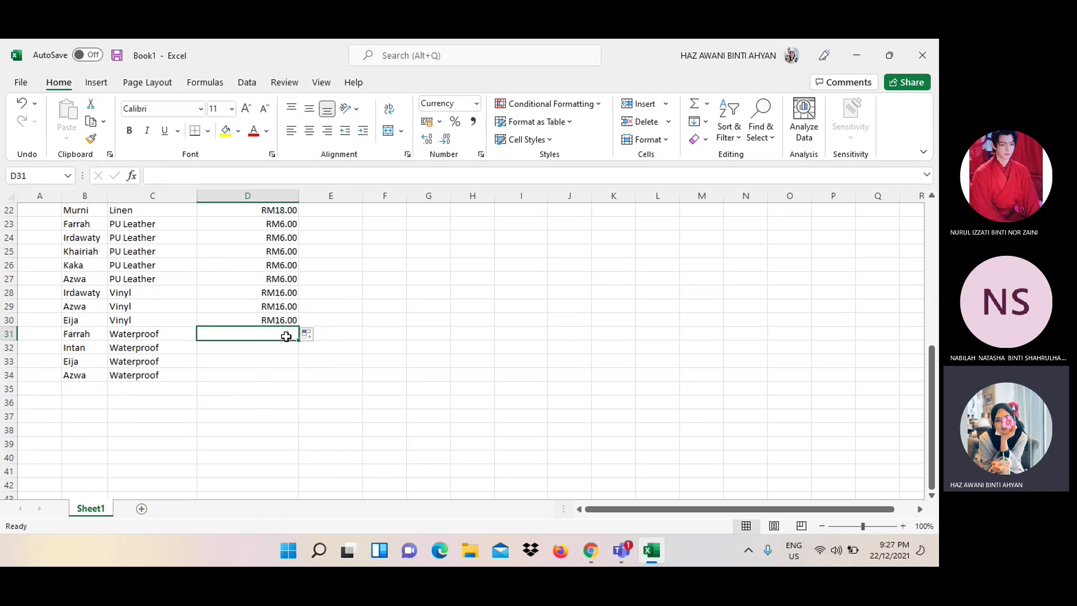
pyautogui.write('9')
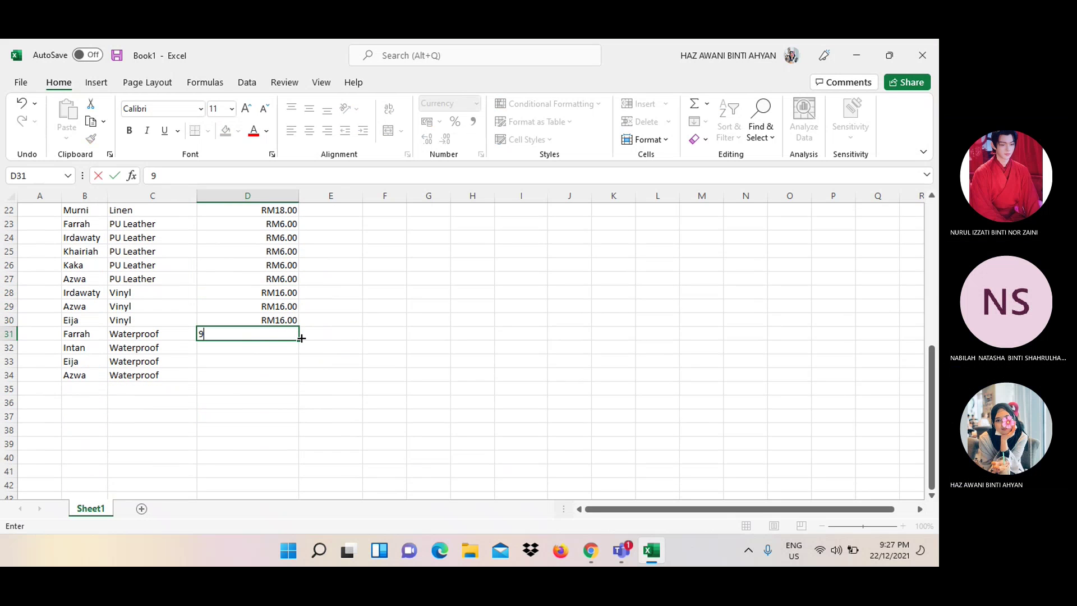
pyautogui.moveTo(300, 339); pyautogui.dragTo(298, 375)
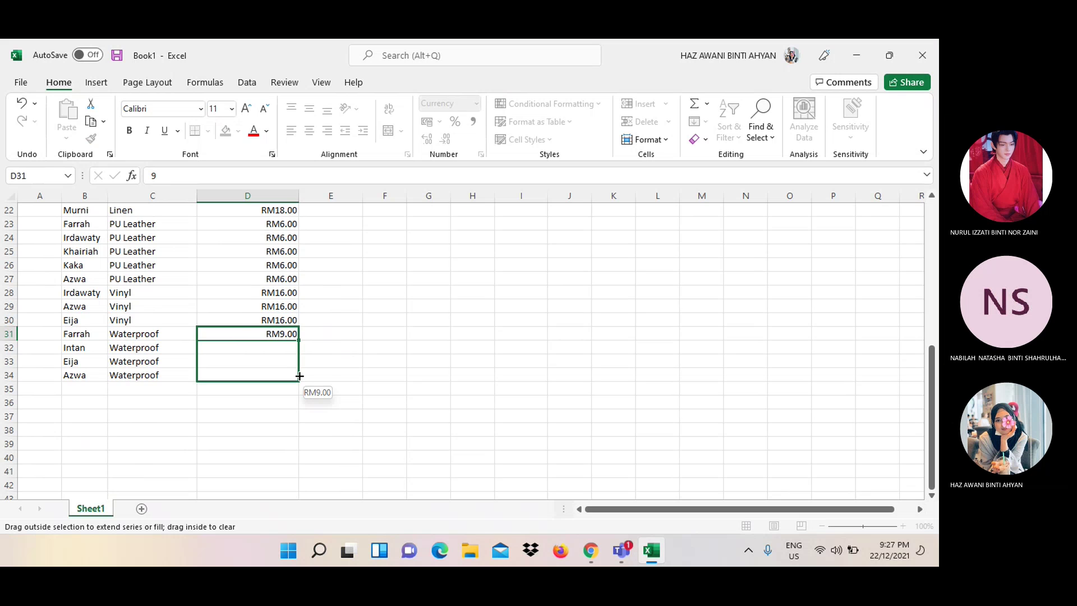
pyautogui.click(368, 322)
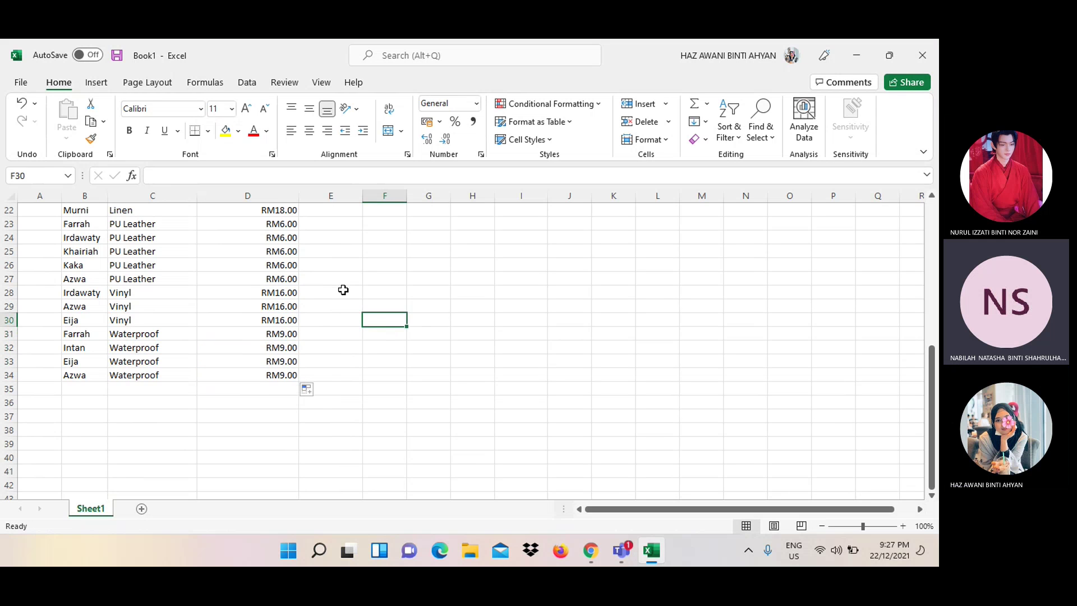
pyautogui.scroll(7, 343, 290)
pyautogui.click(342, 265)
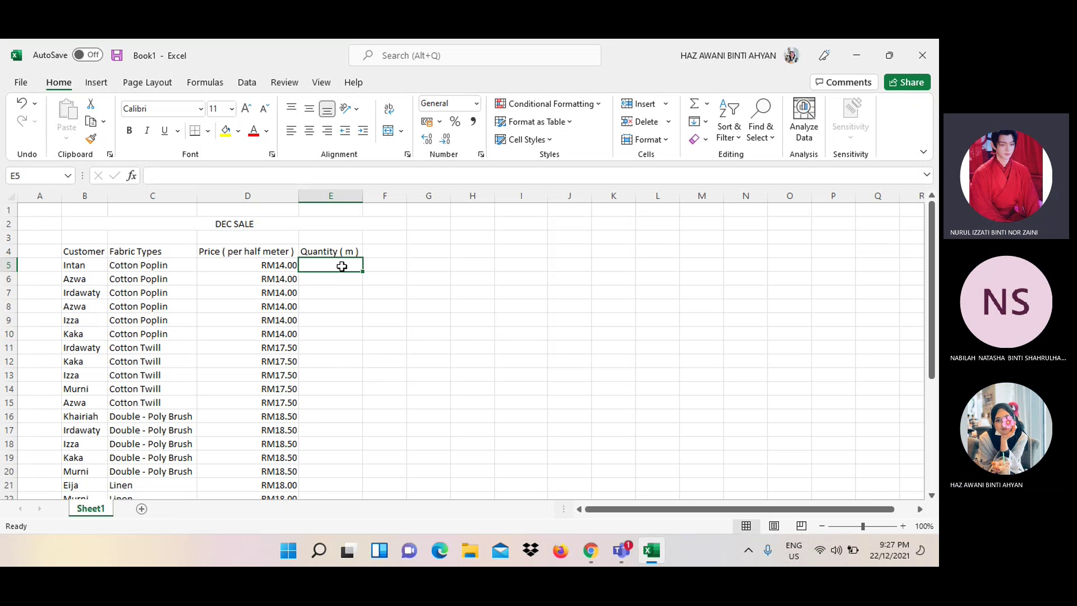
# Enter quantities 10, 6, 6, 10, 10, 3, 4, 3, 9 in E5:E13
pyautogui.write('10')
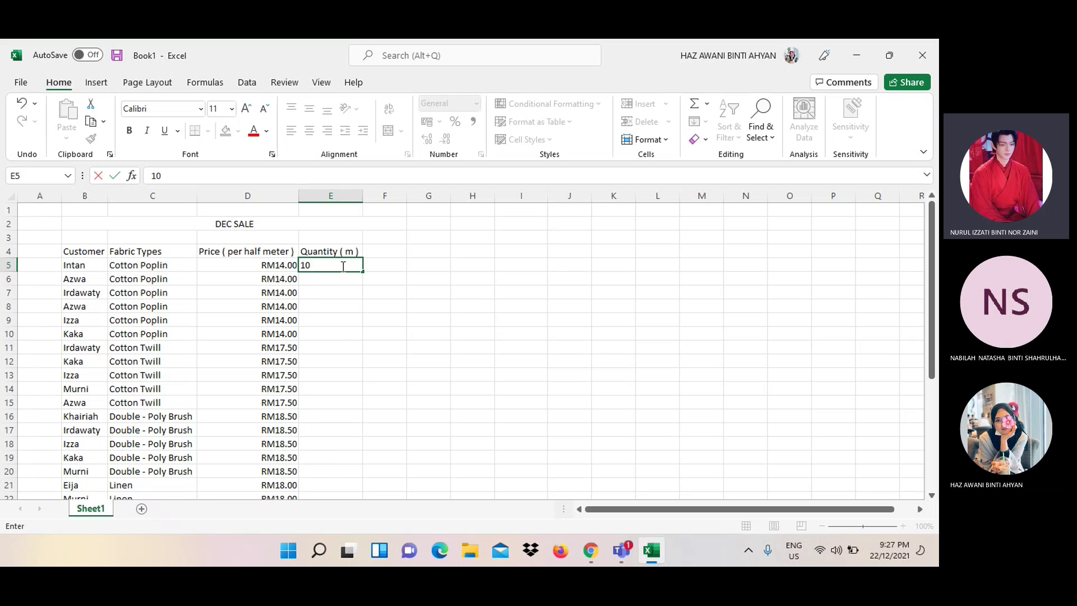
pyautogui.press('Return')
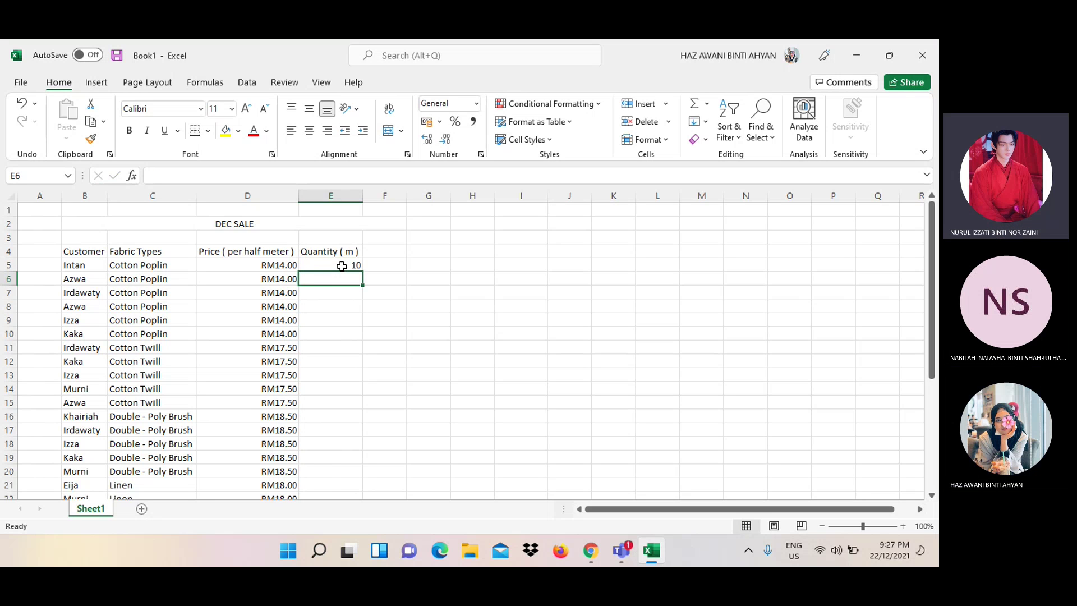
pyautogui.write('6')
pyautogui.press('Return')
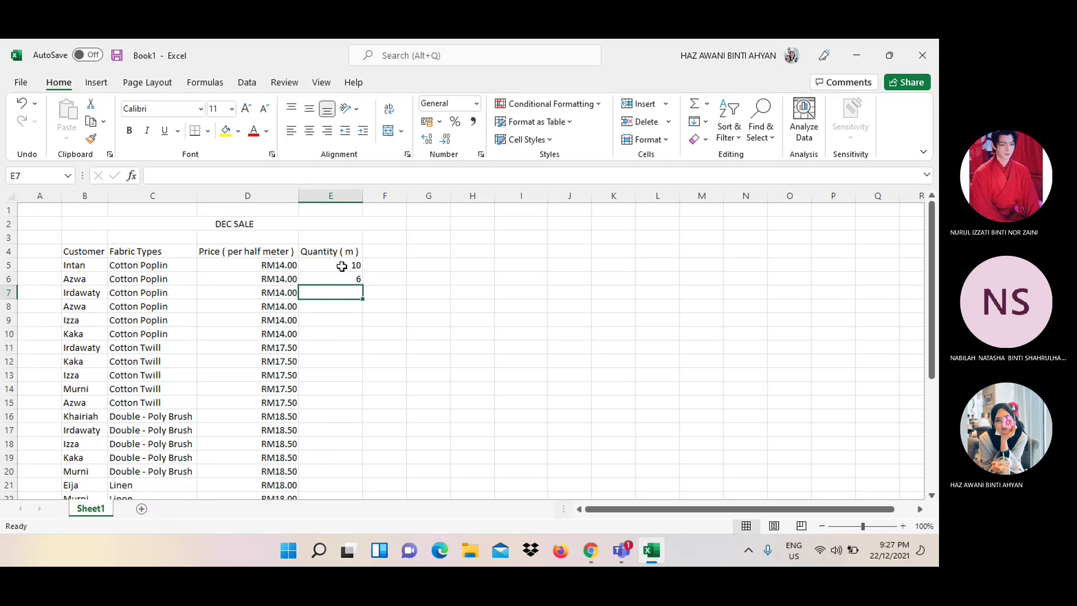
pyautogui.write('6')
pyautogui.press('Return')
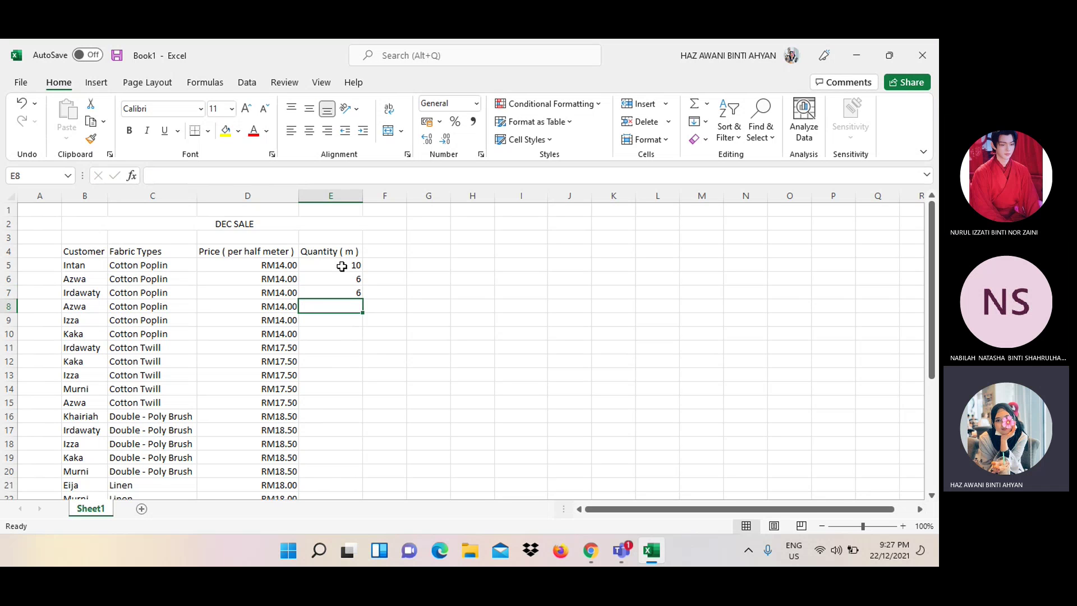
pyautogui.write('10')
pyautogui.press('Return')
pyautogui.write('10')
pyautogui.press('Return')
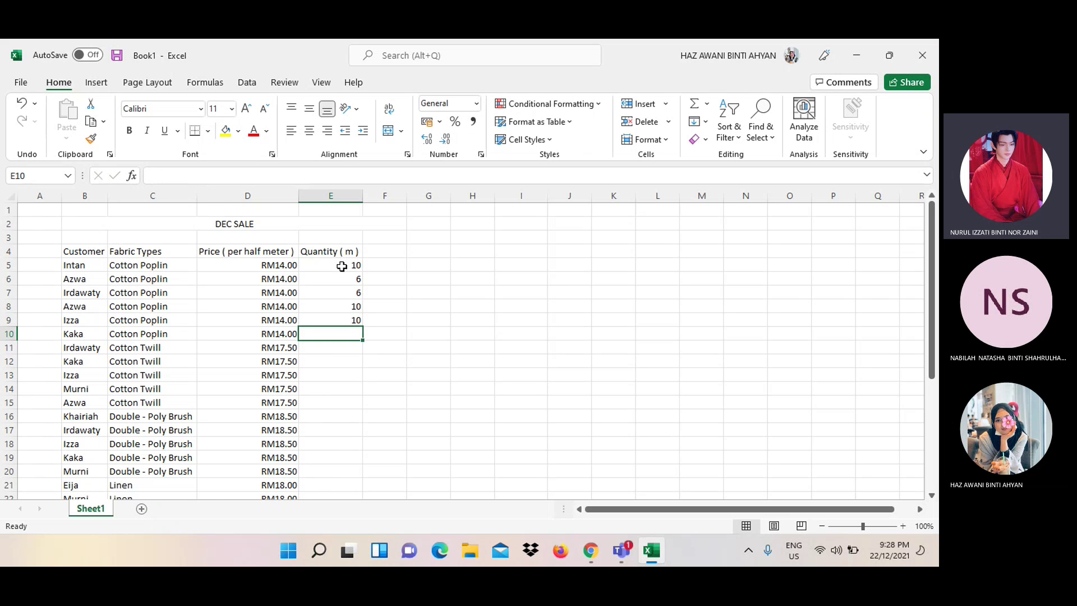
pyautogui.press('pagedown')
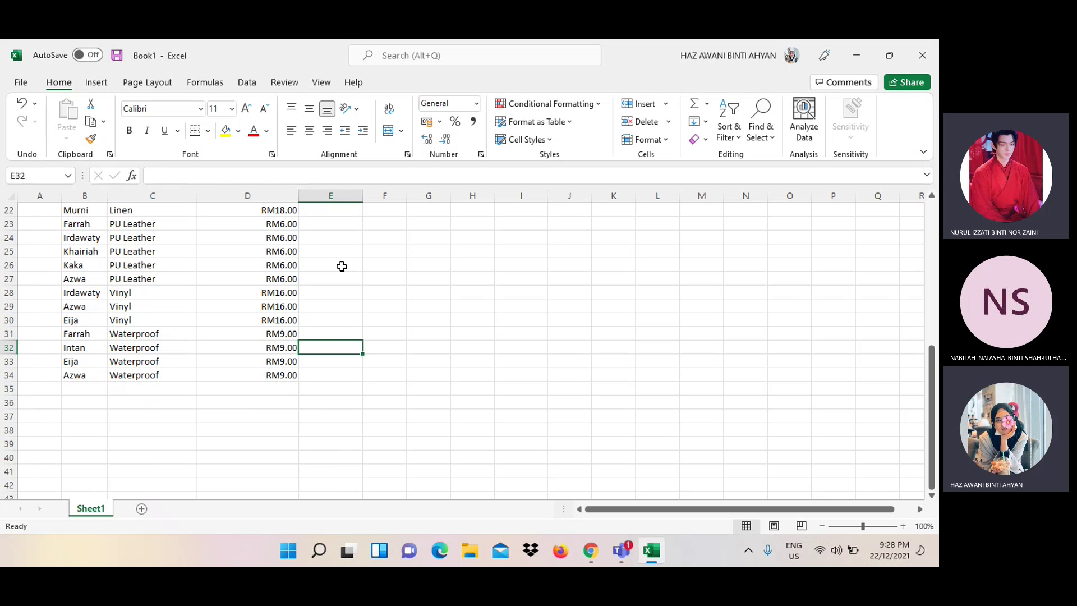
pyautogui.scroll(2, 384, 257)
pyautogui.scroll(4, 384, 256)
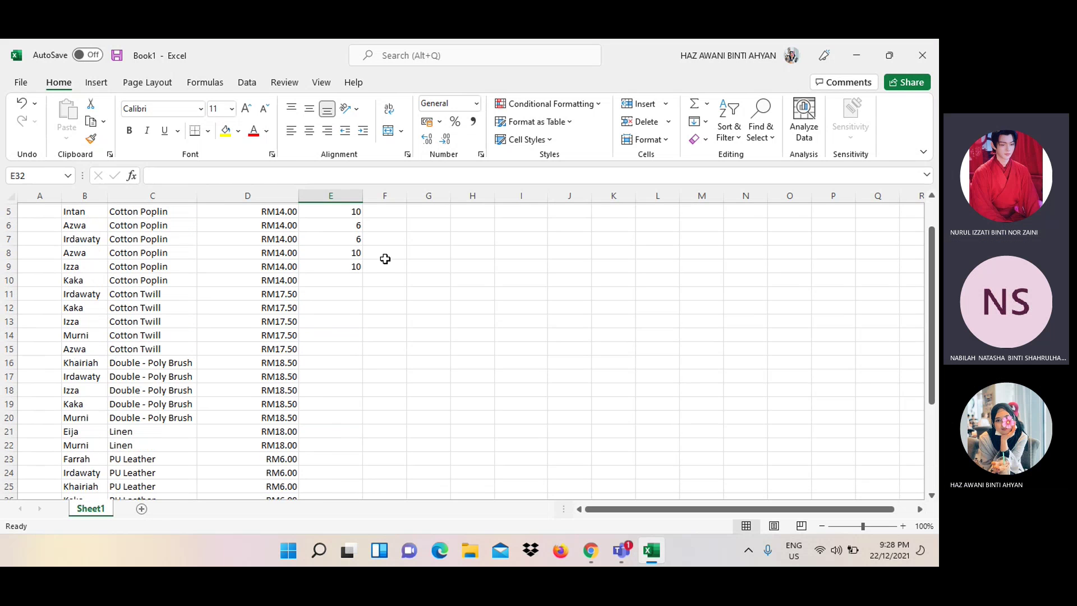
pyautogui.click(351, 291)
pyautogui.write('3')
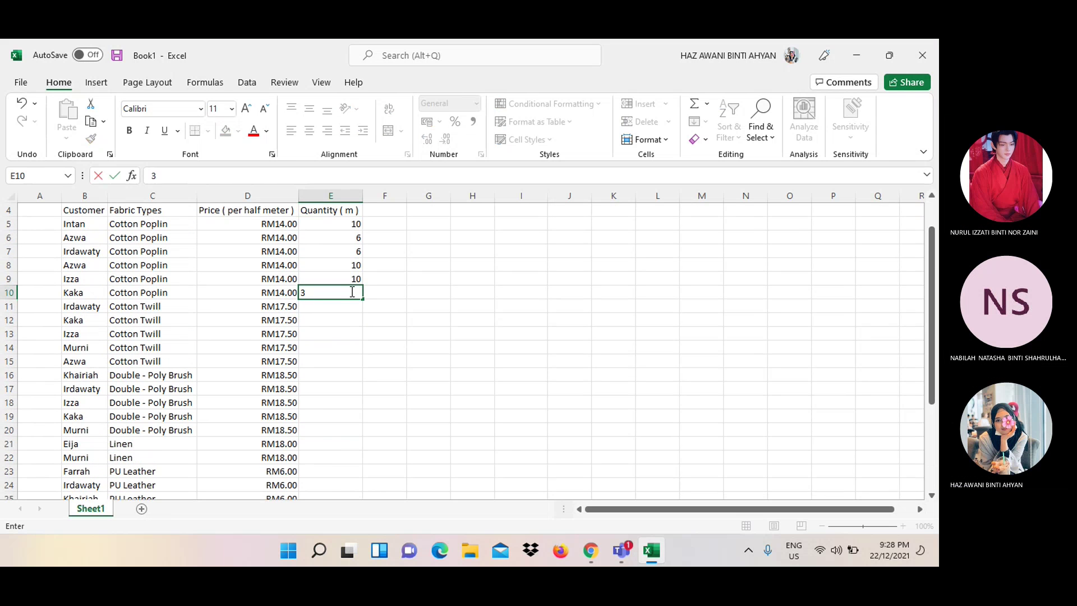
pyautogui.press('Return')
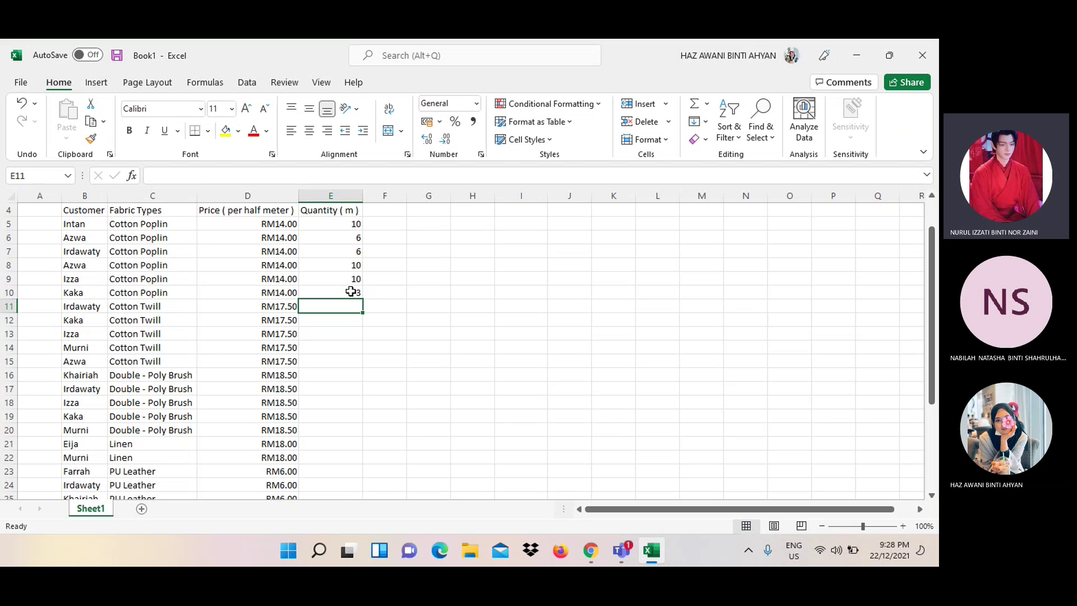
pyautogui.write('4')
pyautogui.press('Return')
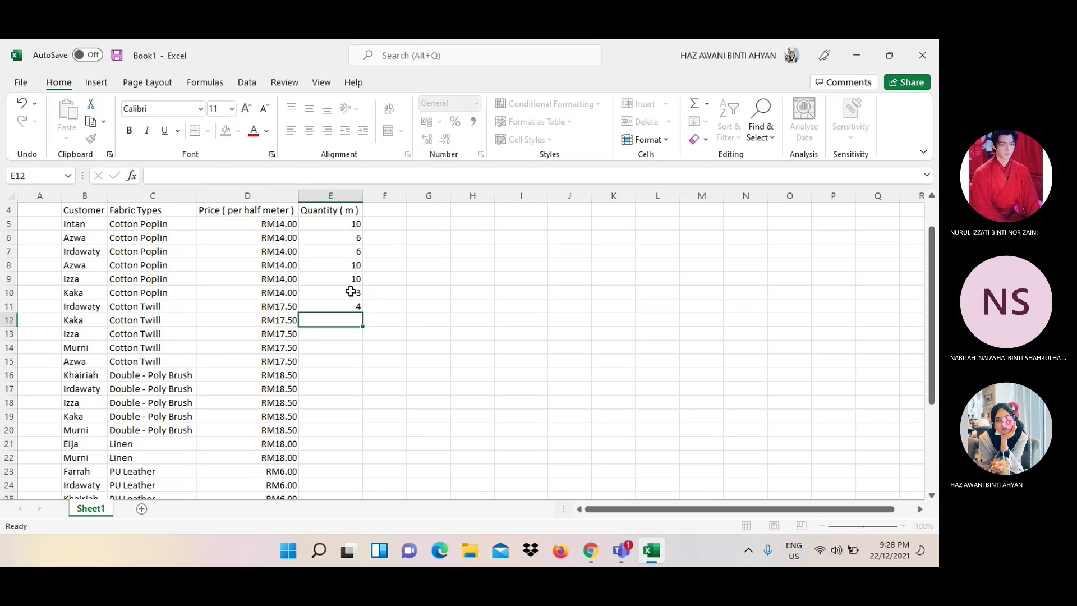
pyautogui.write('3')
pyautogui.press('Return')
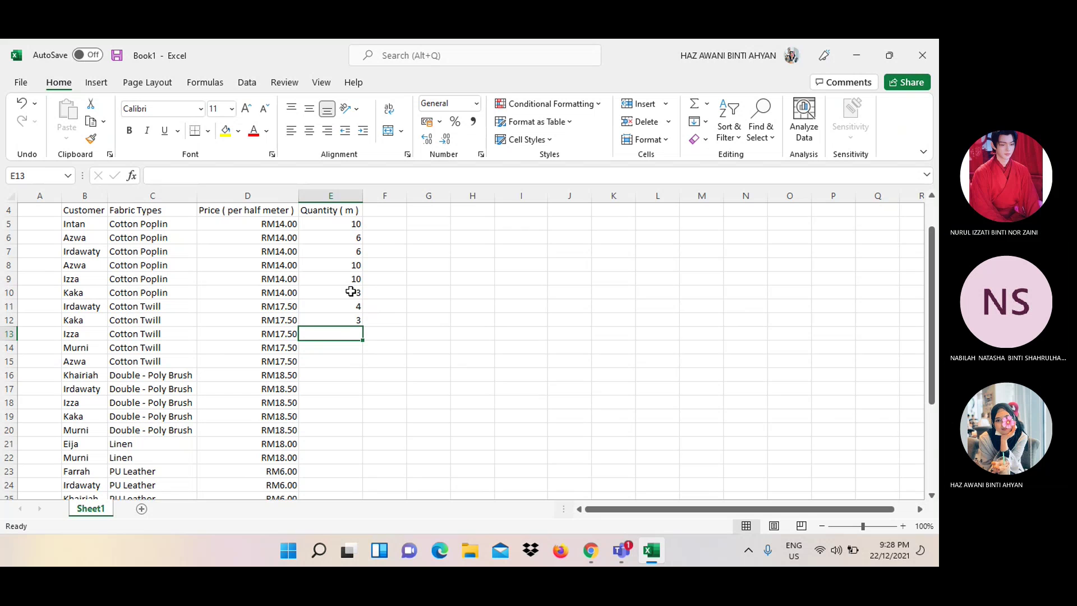
pyautogui.write('9')
pyautogui.press('Return')
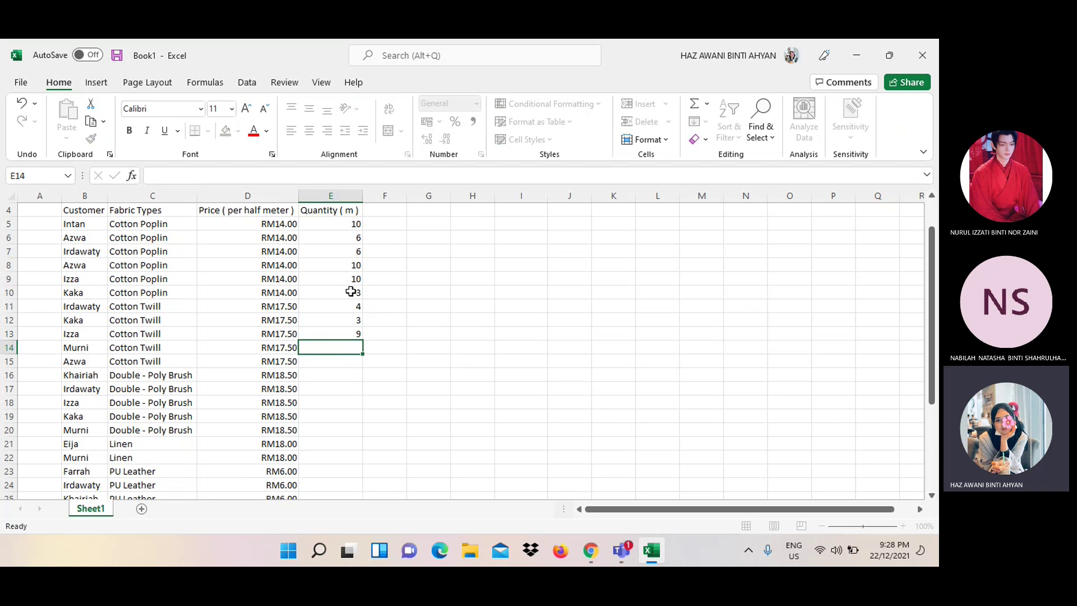
# Enter quantities 3, 10, 8, 5, 7, 10, 9, 6, 8, 4 in E14:E23
pyautogui.press('Return')
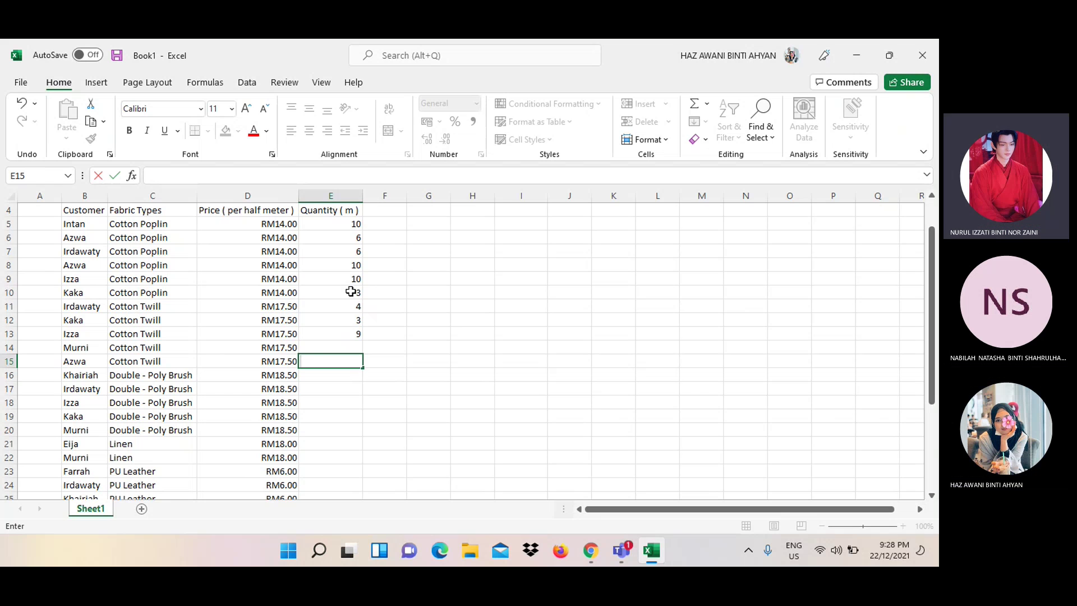
pyautogui.write('3')
pyautogui.press('Return')
pyautogui.write('10')
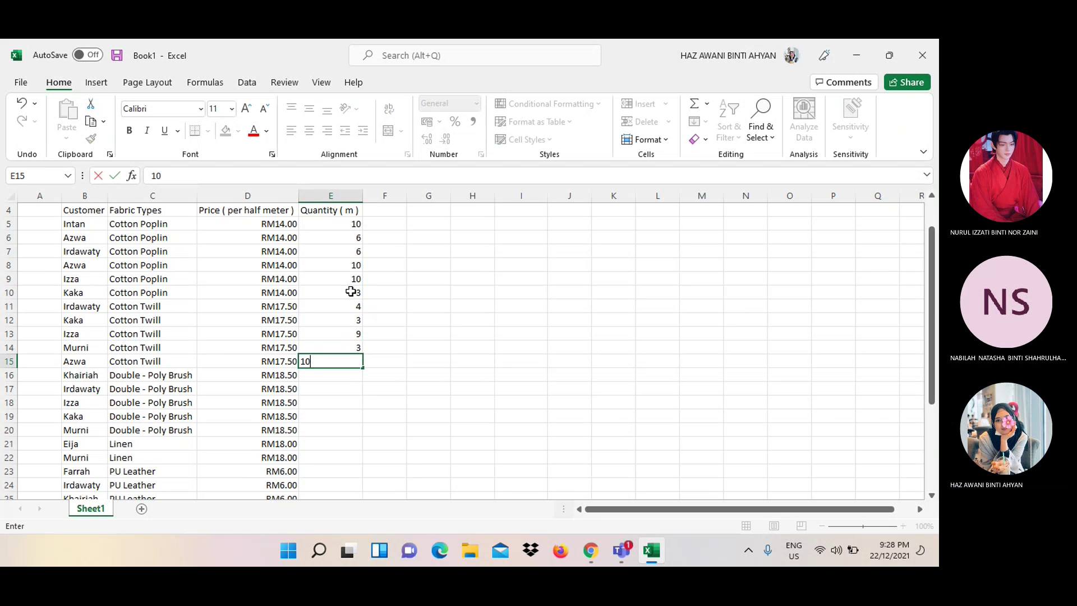
pyautogui.press('Return')
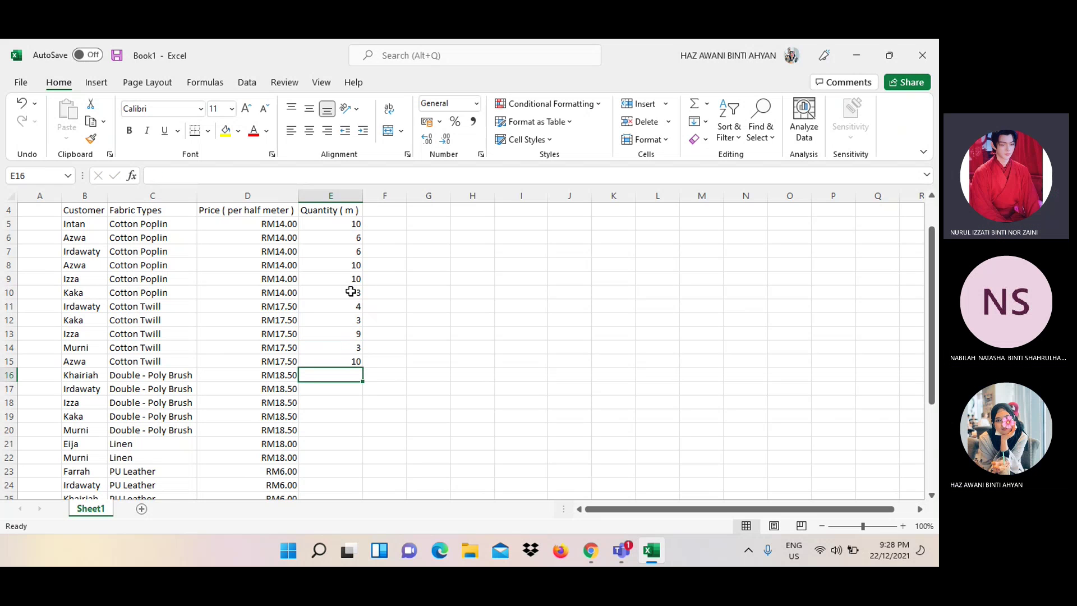
pyautogui.write('8')
pyautogui.press('Return')
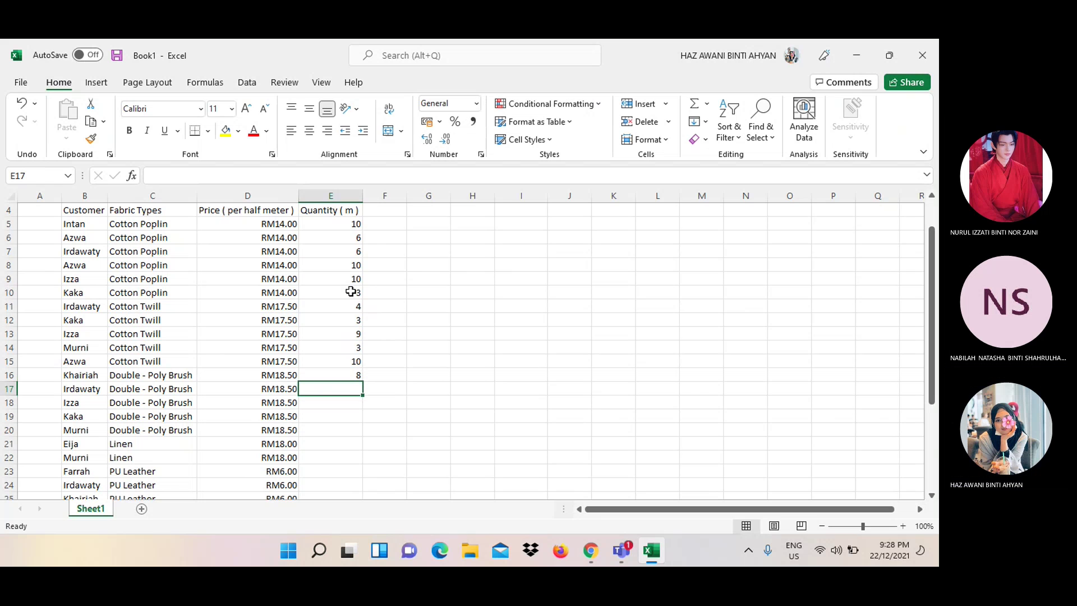
pyautogui.write('5')
pyautogui.press('Return')
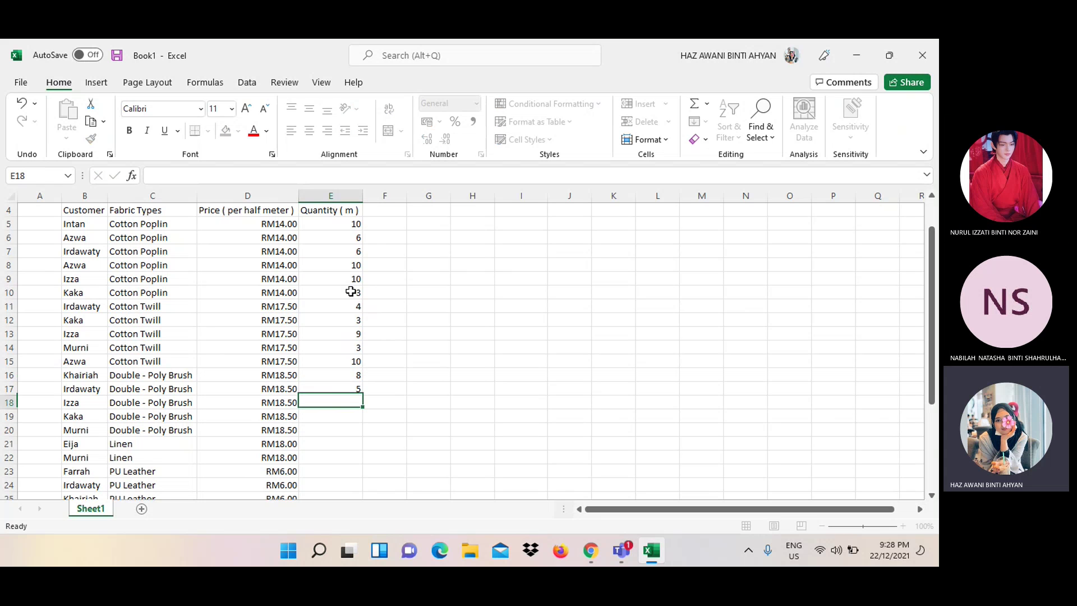
pyautogui.write('7')
pyautogui.press('Return')
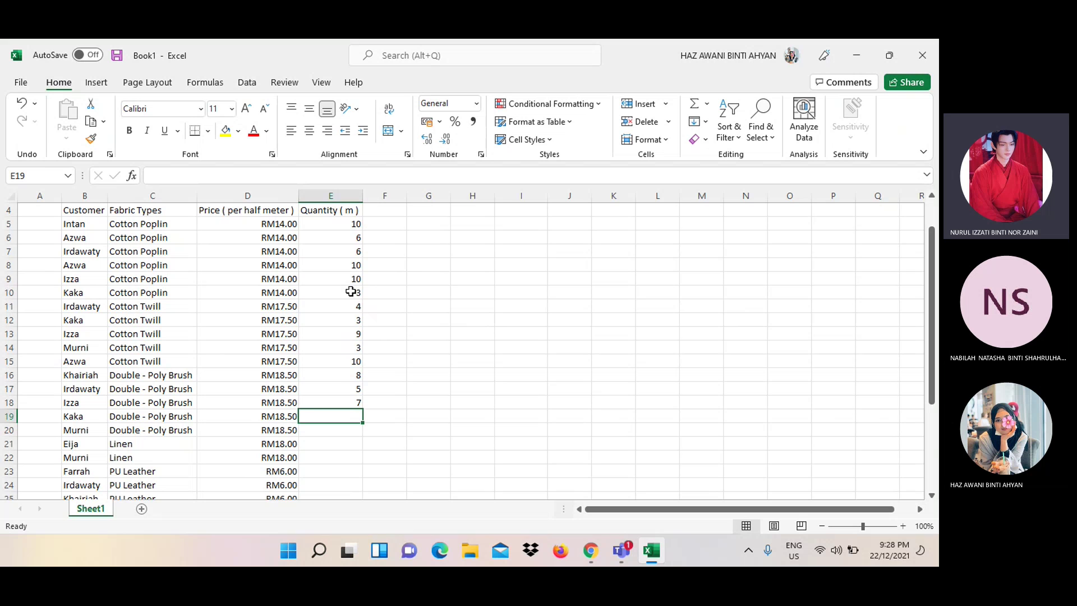
pyautogui.write('10')
pyautogui.press('Return')
pyautogui.write('9')
pyautogui.press('Return')
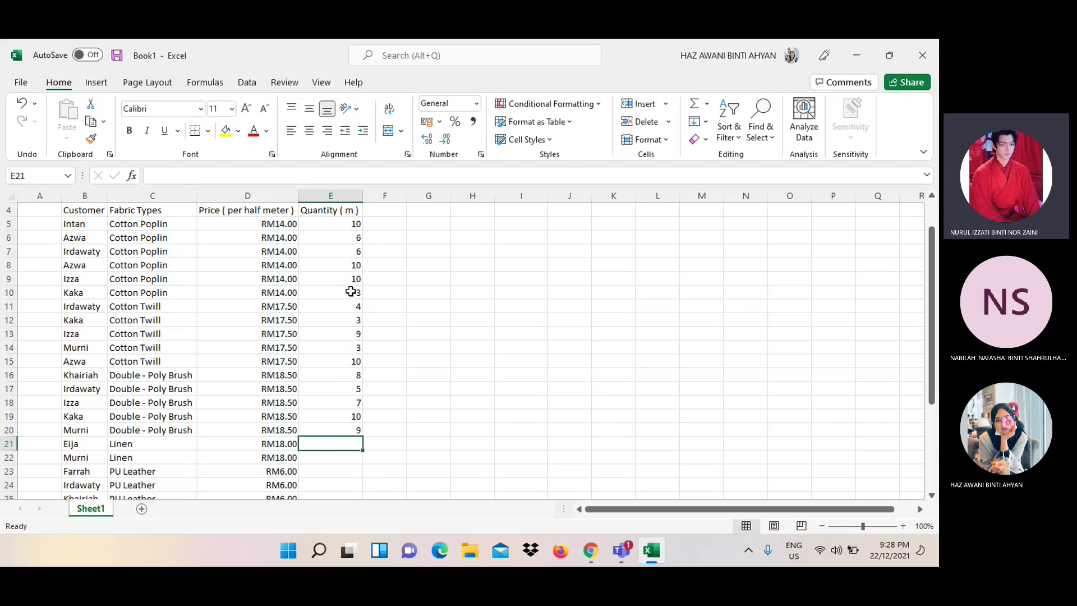
pyautogui.write('6')
pyautogui.press('Return')
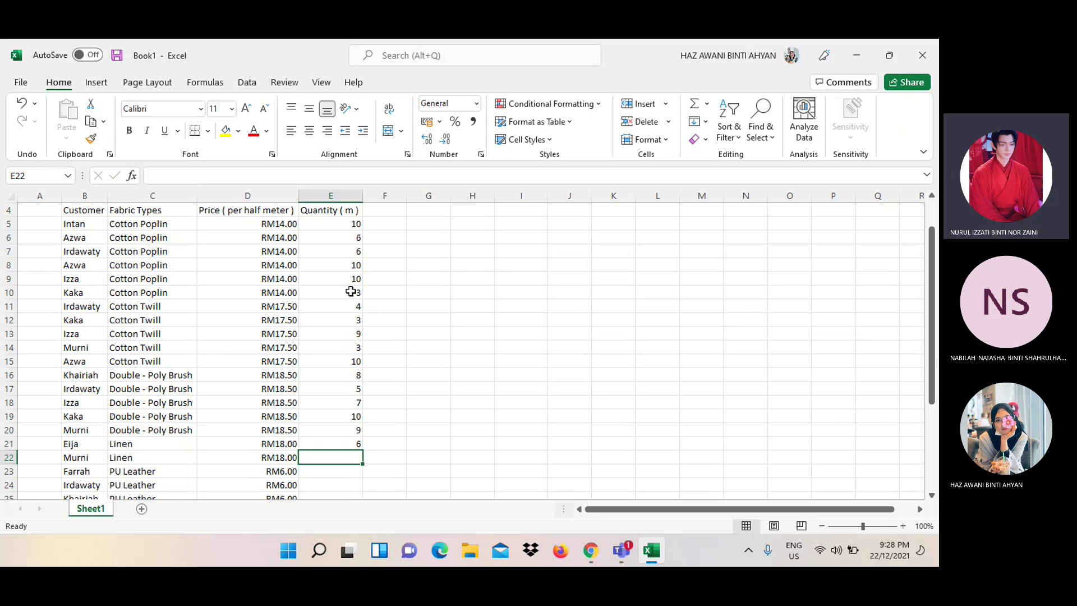
pyautogui.write('8')
pyautogui.press('Return')
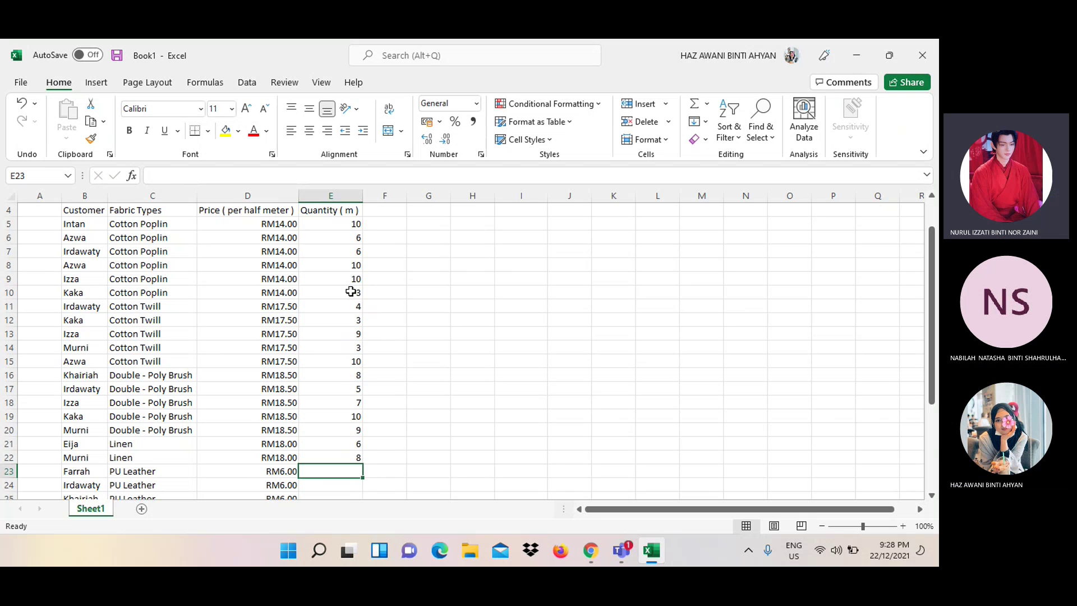
pyautogui.write('4')
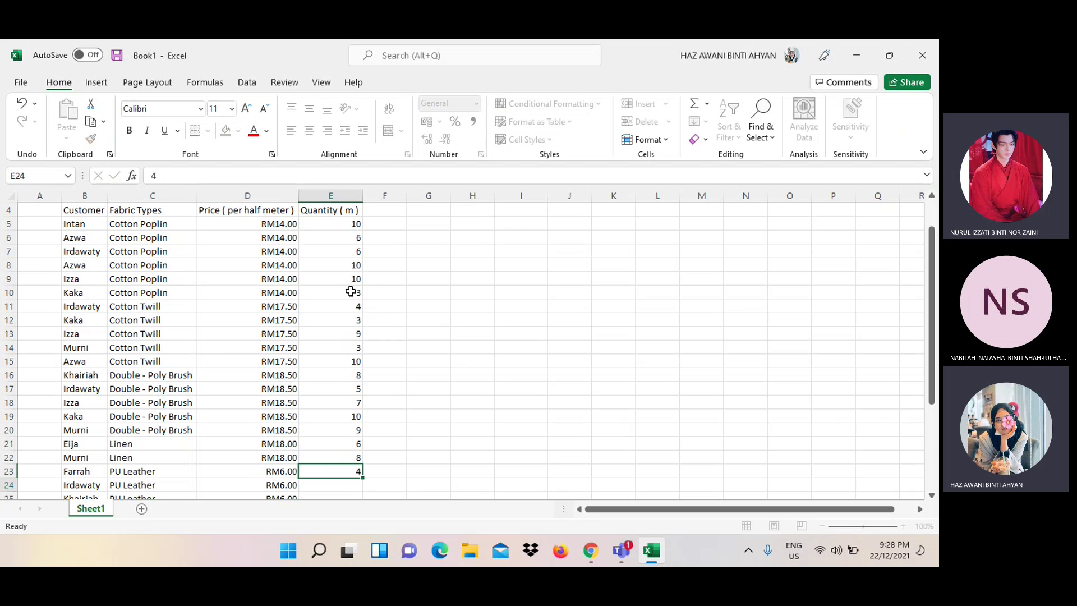
pyautogui.press('Return')
# Enter quantities 9, 3, 3, 6, 3, 8, 9, 10, 5, 6, 7 in E24:E34
pyautogui.write('9')
pyautogui.press('Return')
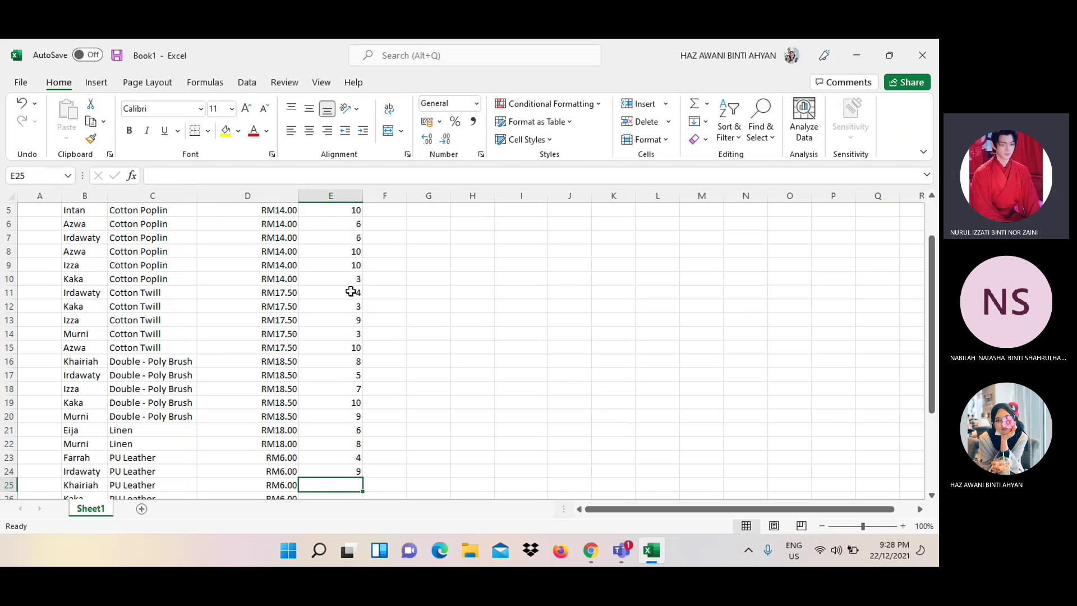
pyautogui.write('3')
pyautogui.press('Return')
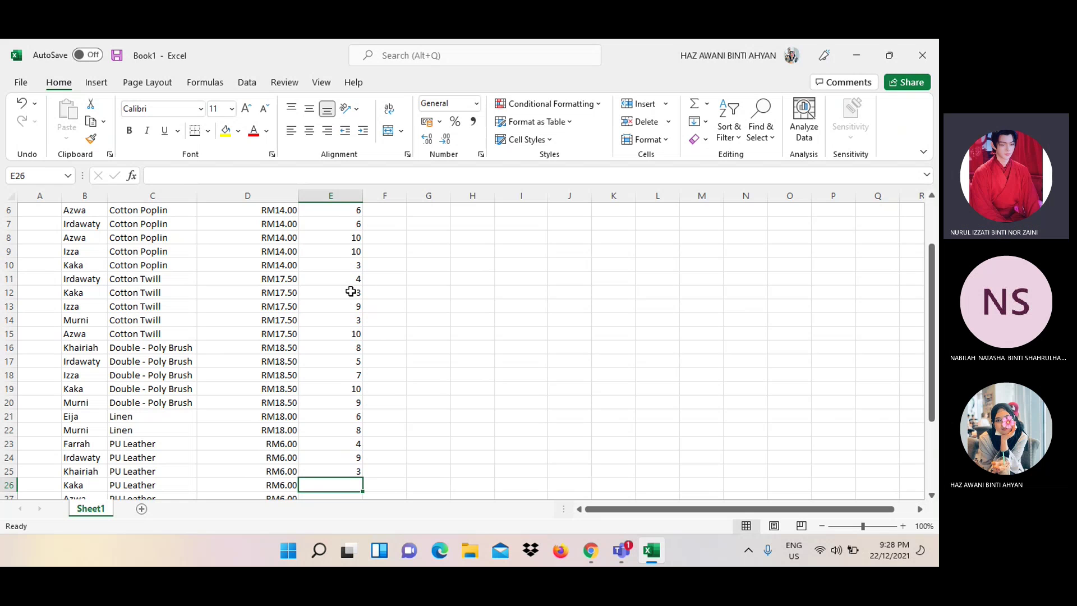
pyautogui.write('3')
pyautogui.press('Return')
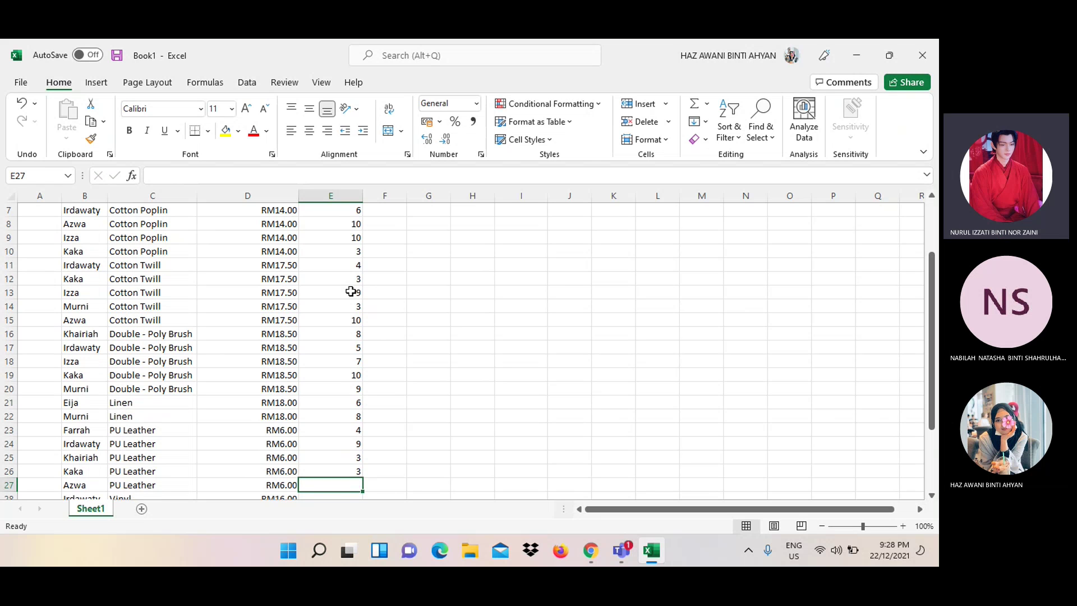
pyautogui.write('6')
pyautogui.press('Return')
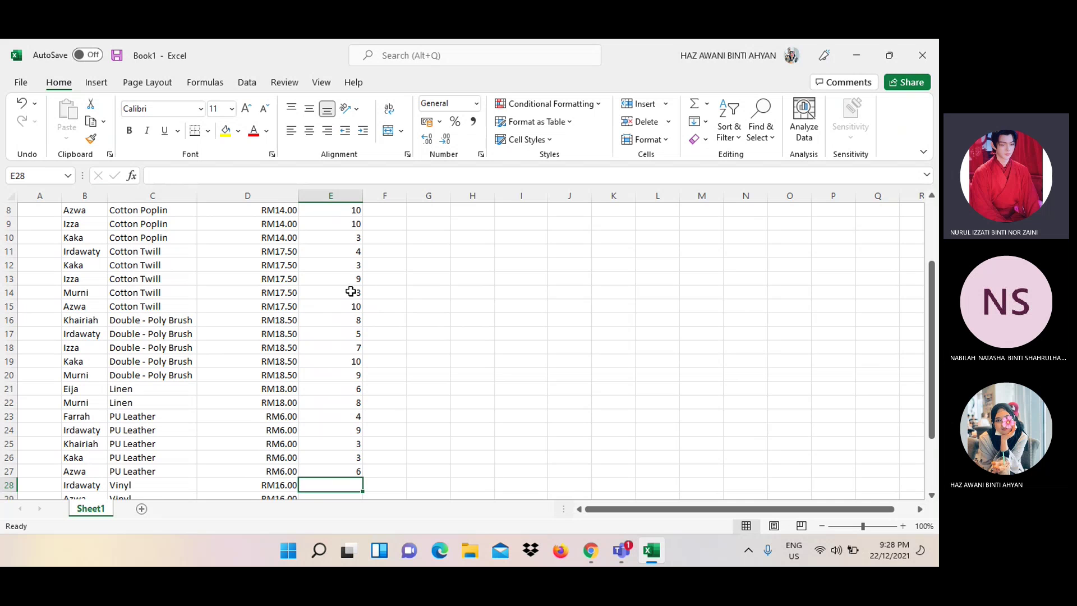
pyautogui.write('3')
pyautogui.press('Return')
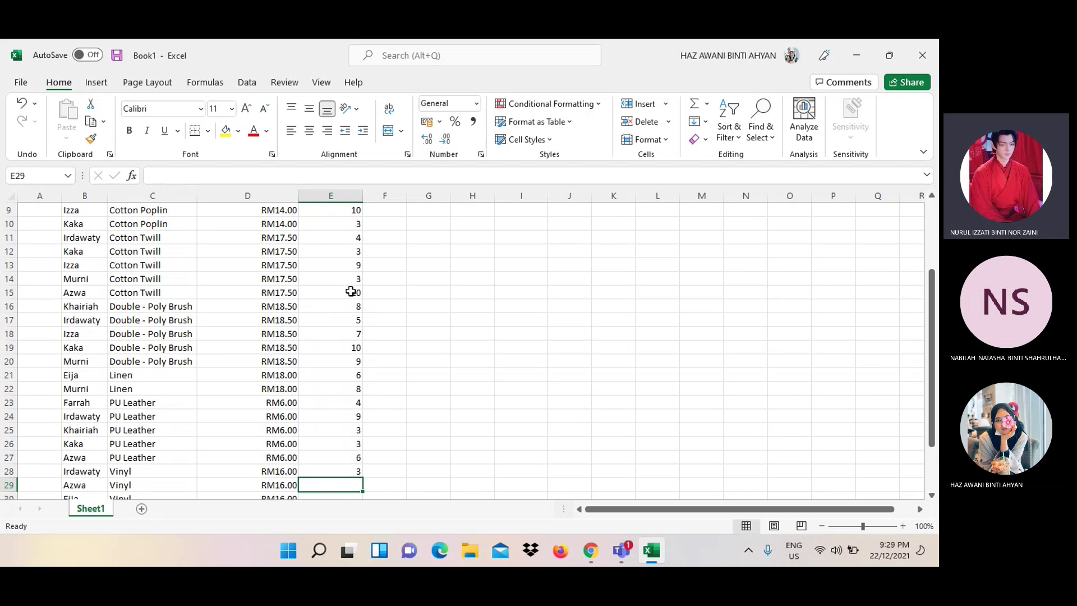
pyautogui.write('8')
pyautogui.press('Return')
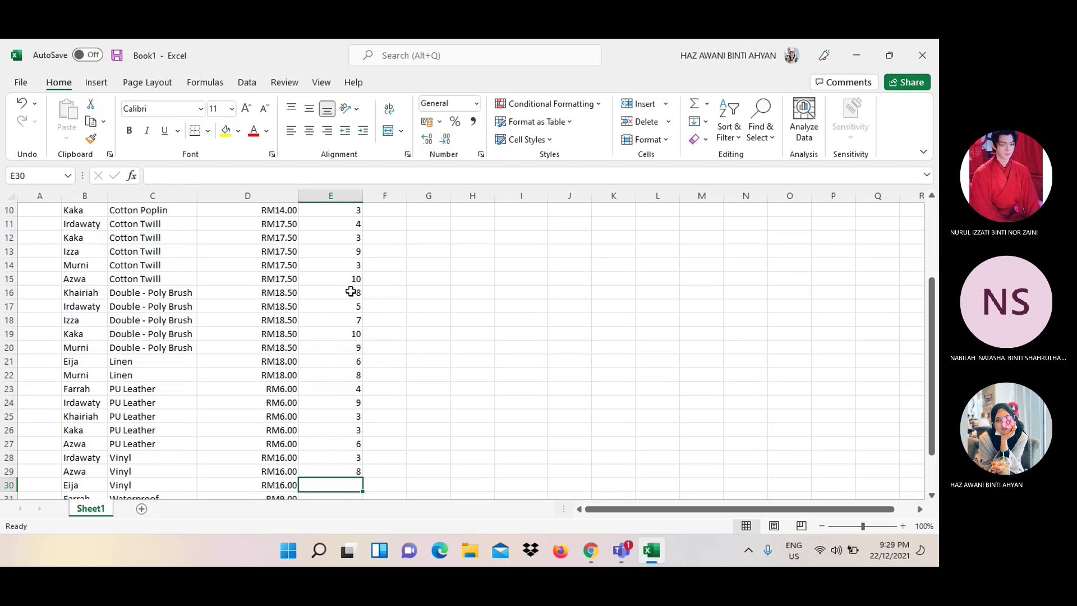
pyautogui.write('9')
pyautogui.press('Return')
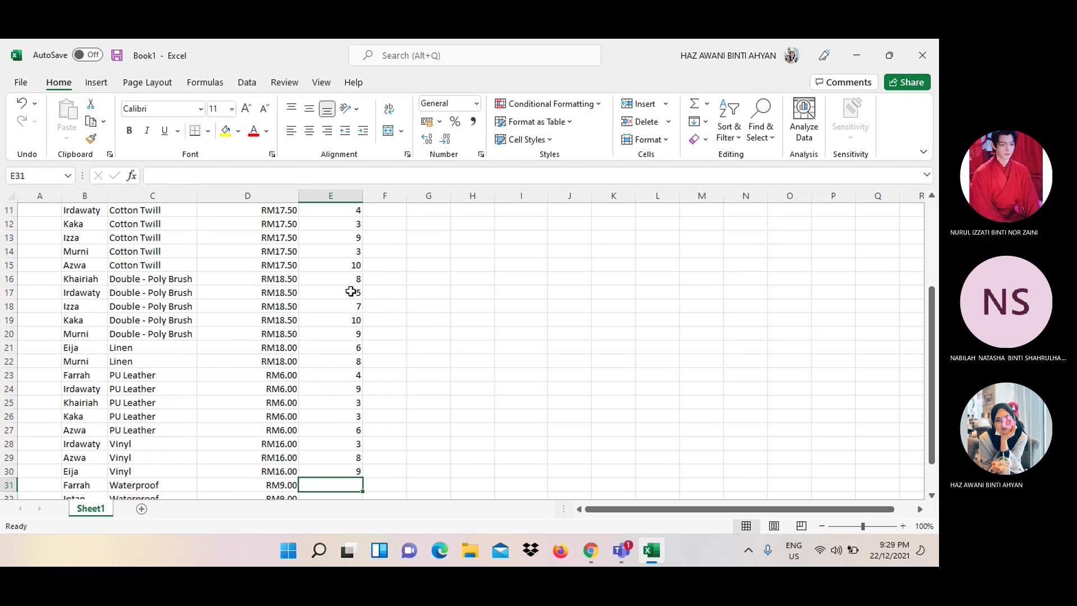
pyautogui.write('10')
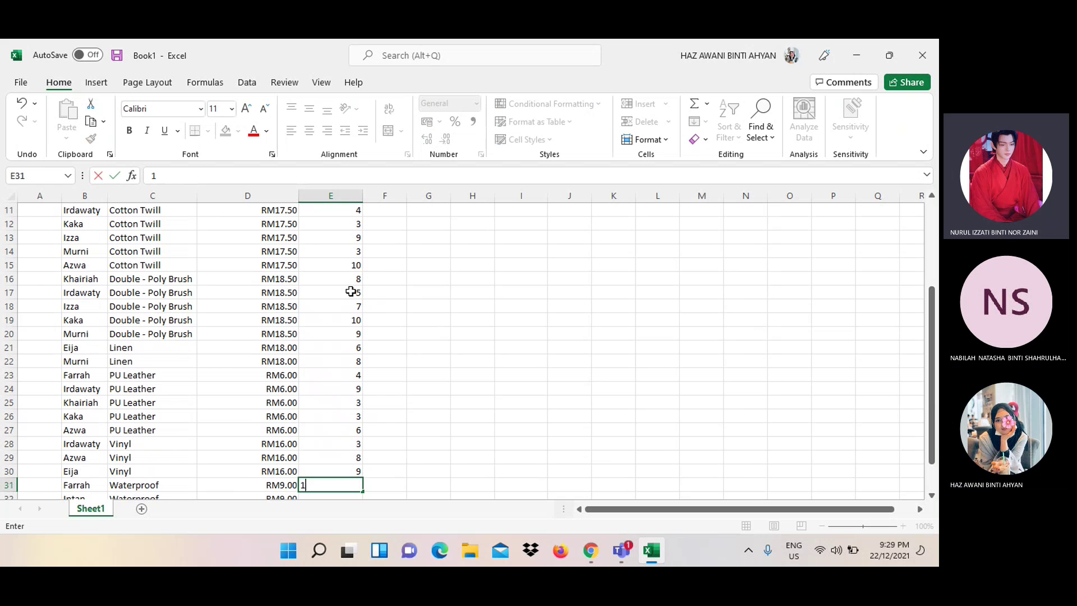
pyautogui.press('Return')
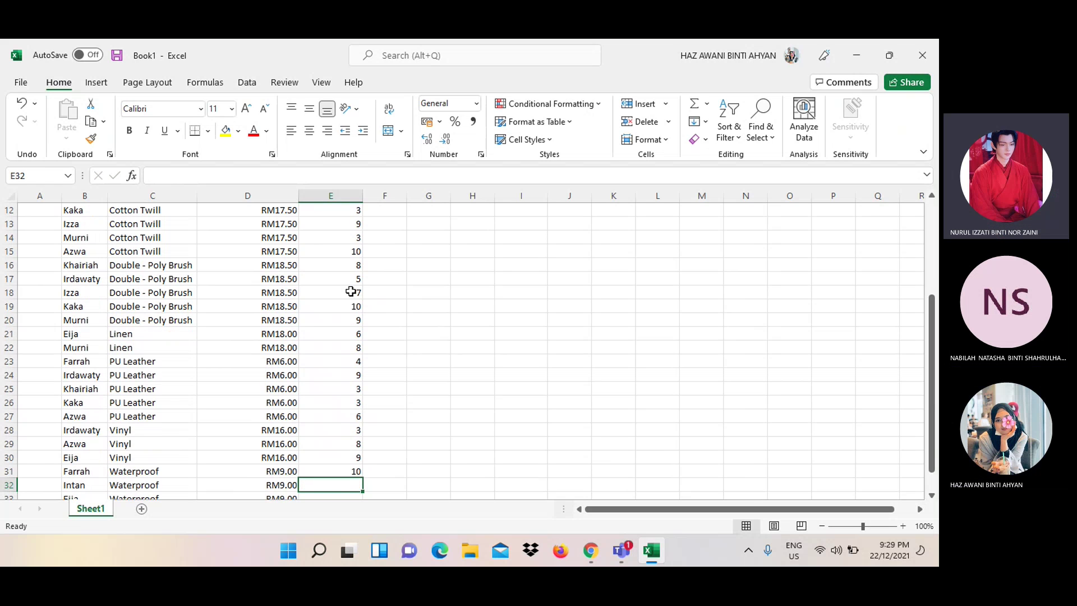
pyautogui.write('5')
pyautogui.press('Return')
pyautogui.write('6')
pyautogui.press('Return')
pyautogui.write('7')
pyautogui.press('Return')
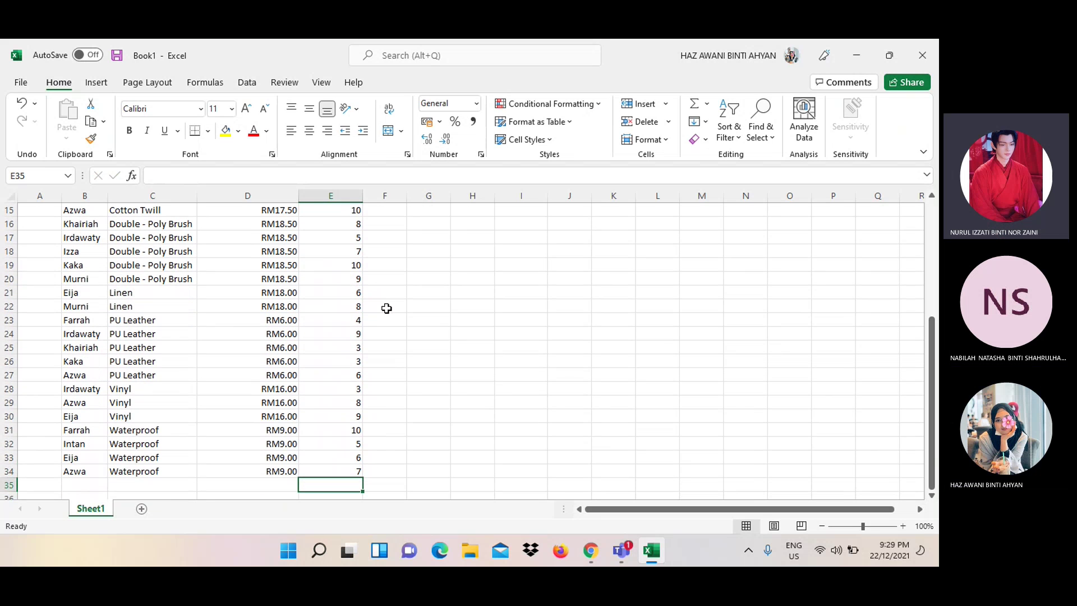
pyautogui.click(432, 306)
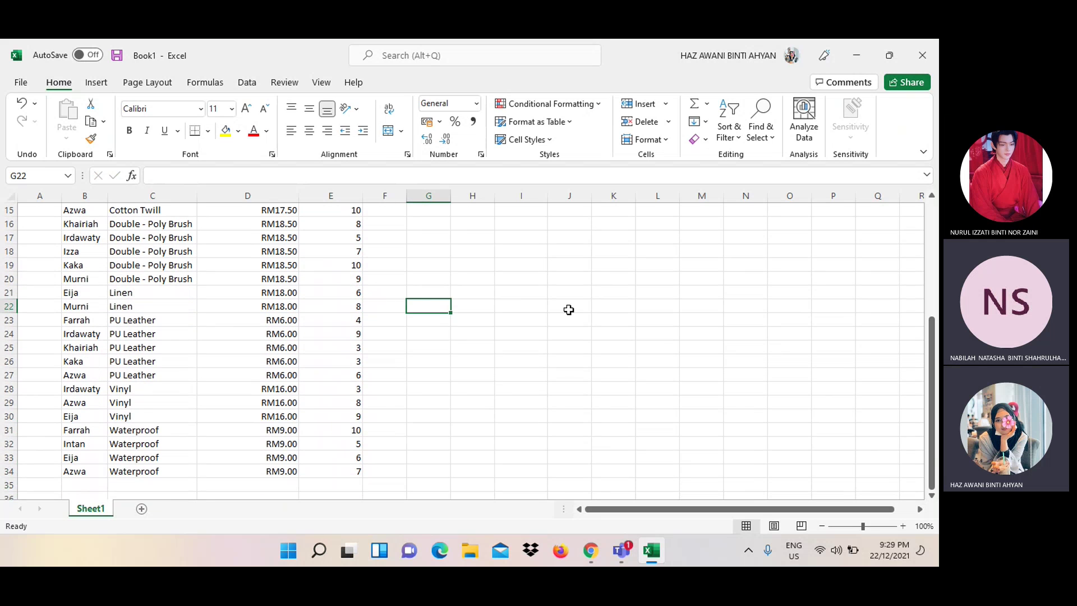
pyautogui.scroll(3, 555, 314)
pyautogui.scroll(2, 566, 309)
pyautogui.scroll(-1, 569, 309)
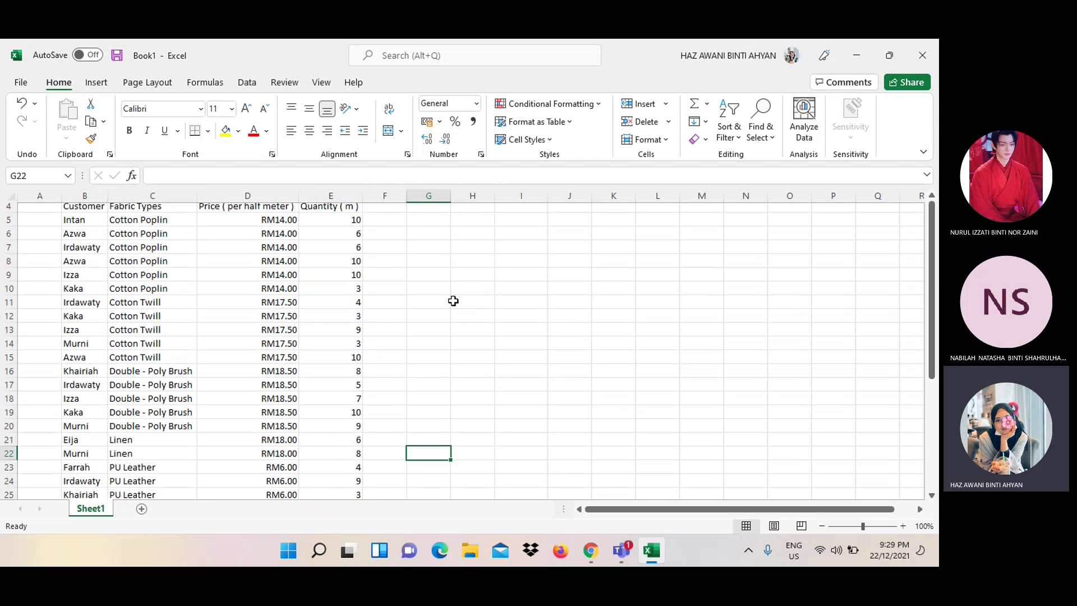
pyautogui.click(590, 550)
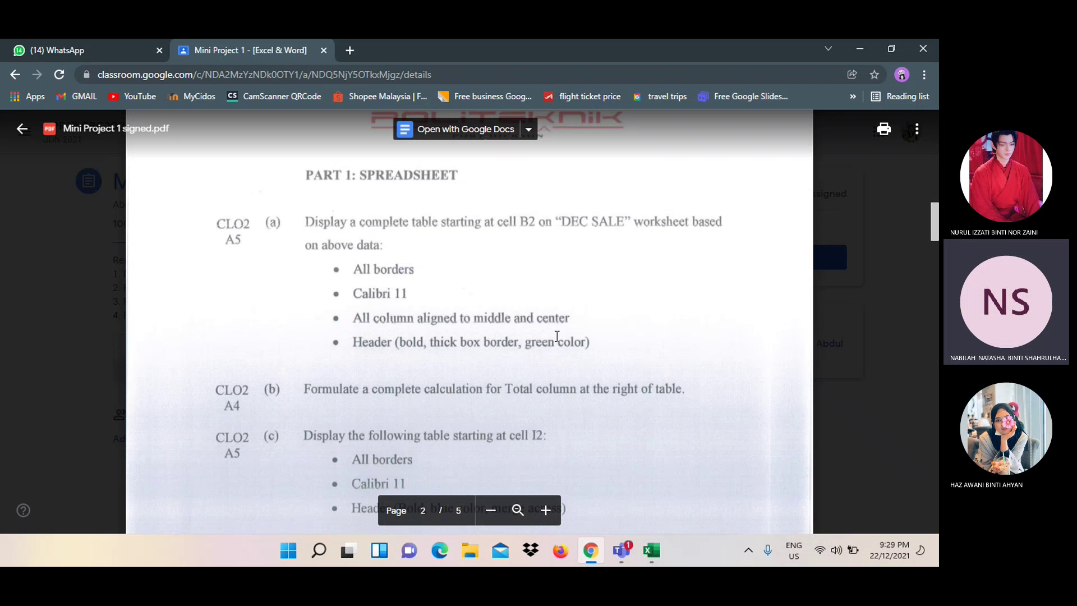
pyautogui.scroll(3, 554, 312)
pyautogui.scroll(-3, 554, 312)
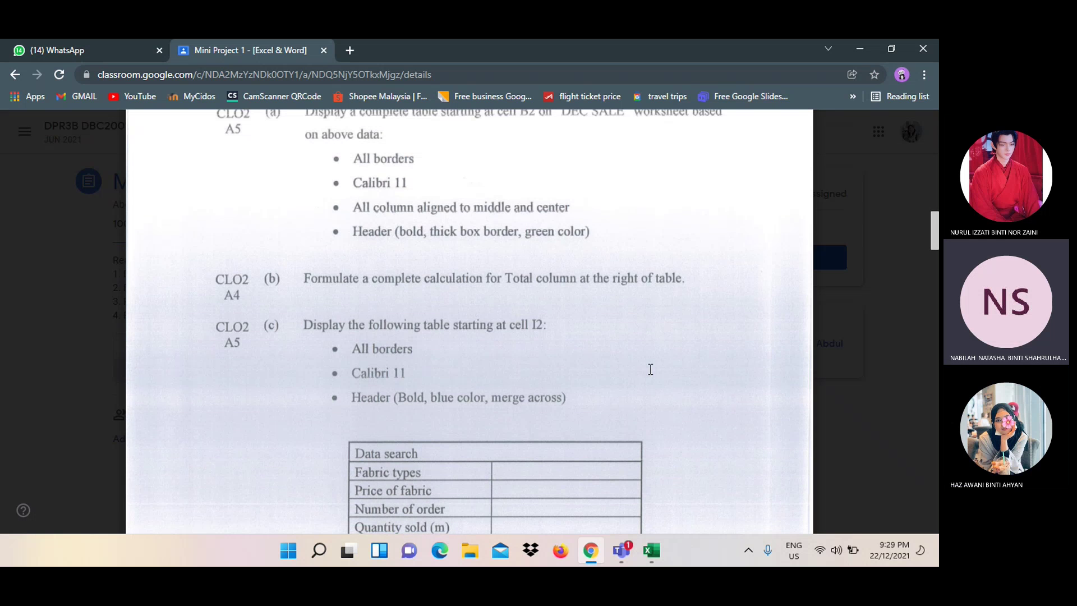
pyautogui.click(590, 550)
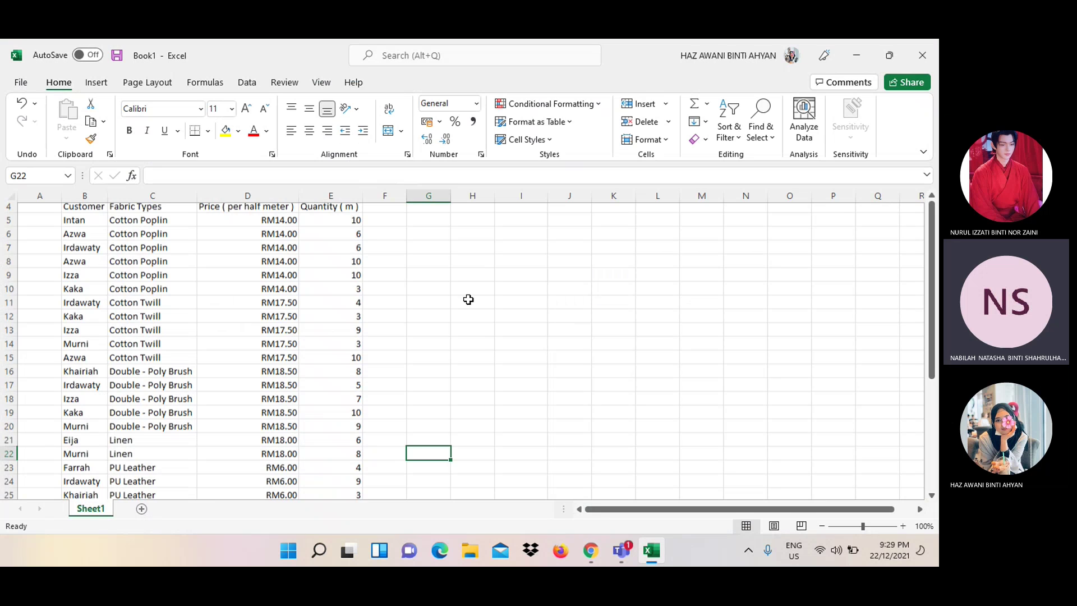
# Type the header 'Total' into cell F4
pyautogui.click(390, 219)
pyautogui.hotkey('ctrl', 'Up')
pyautogui.scroll(-3, 458, 249)
pyautogui.scroll(4, 459, 248)
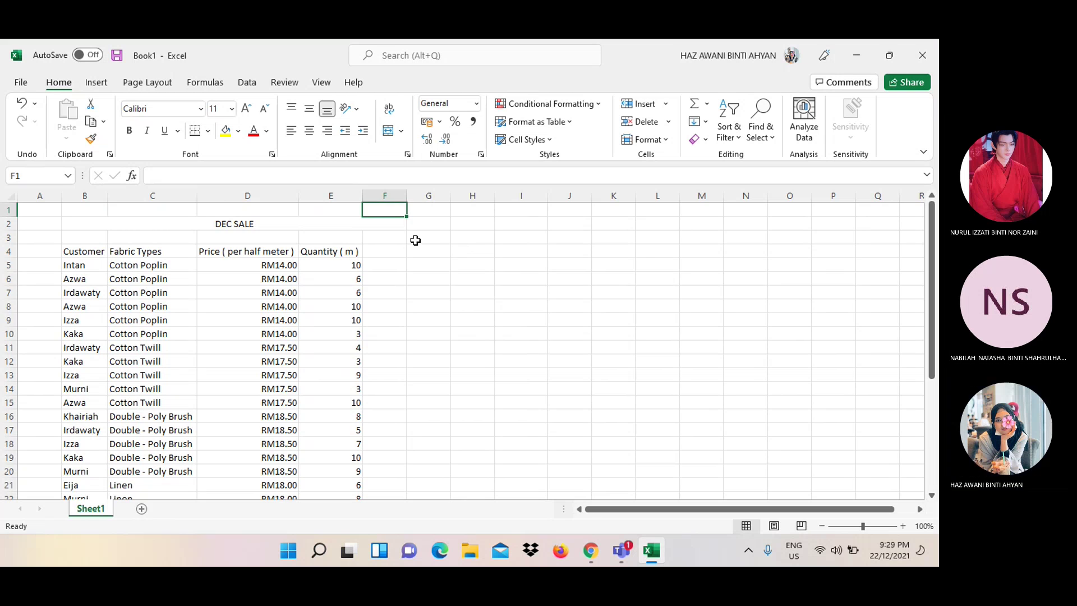
pyautogui.click(386, 251)
pyautogui.write('Total')
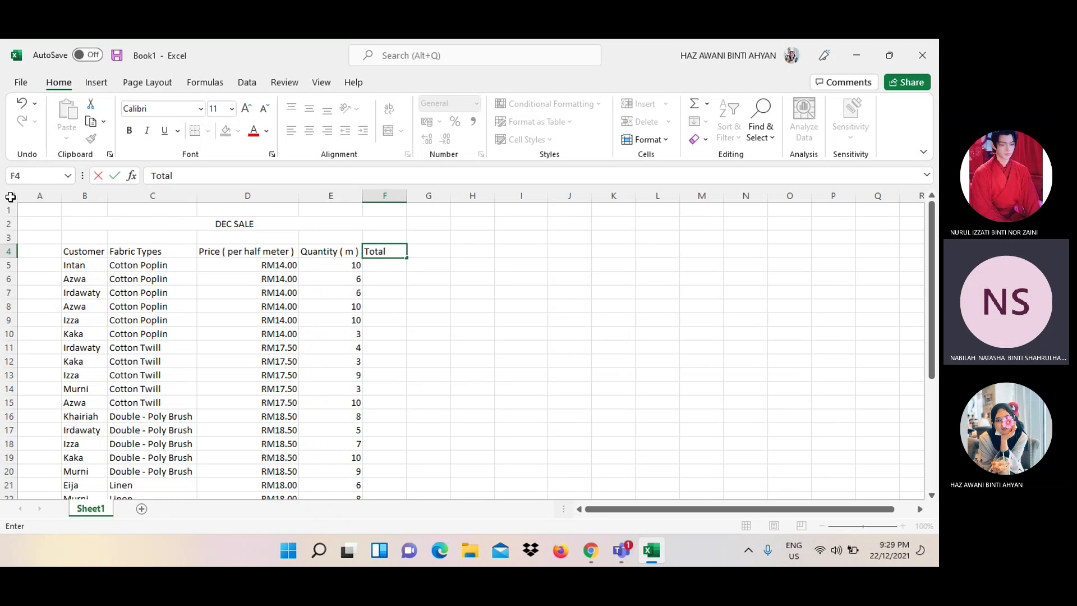
pyautogui.click(430, 303)
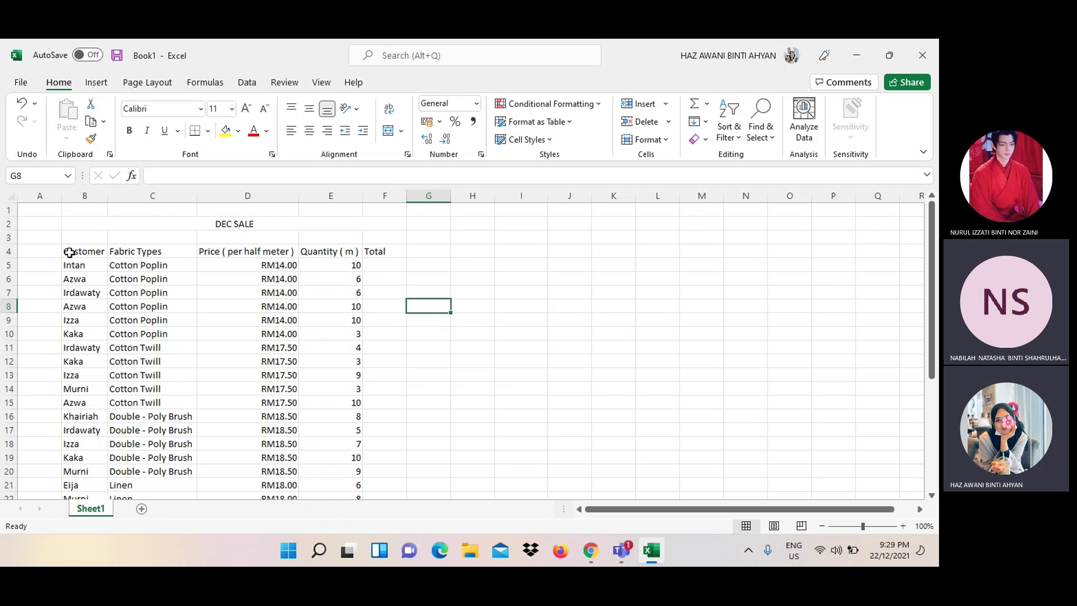
# Apply All Borders to the range B4:F34
pyautogui.moveTo(68, 252)
pyautogui.mouseDown()
pyautogui.moveTo(330, 283)
pyautogui.moveTo(391, 429)
pyautogui.moveTo(357, 423)
pyautogui.moveTo(386, 507)
pyautogui.mouseUp()
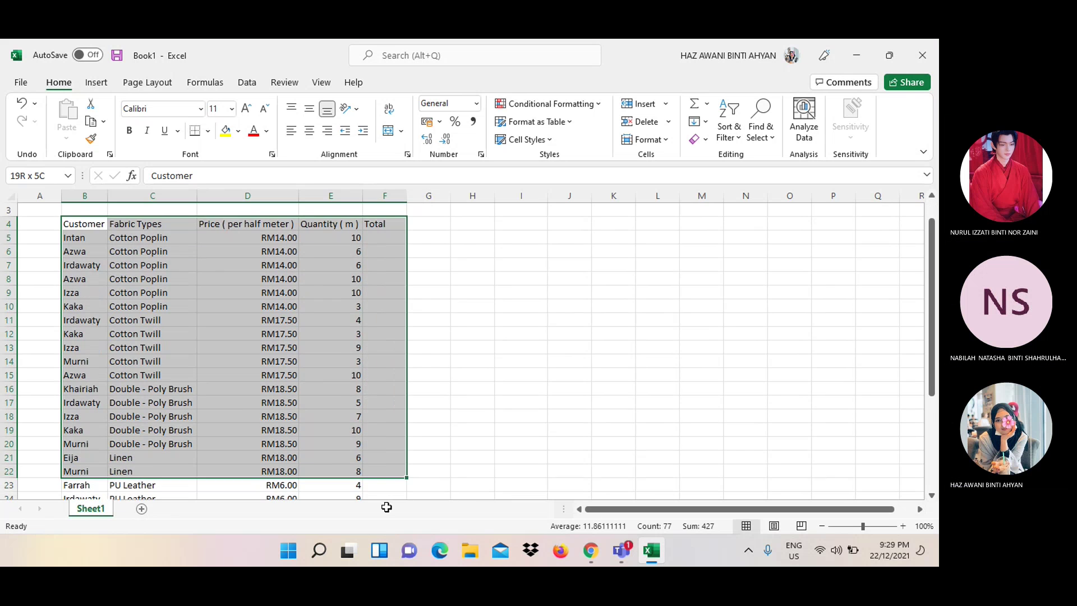
pyautogui.moveTo(386, 507); pyautogui.dragTo(384, 456)
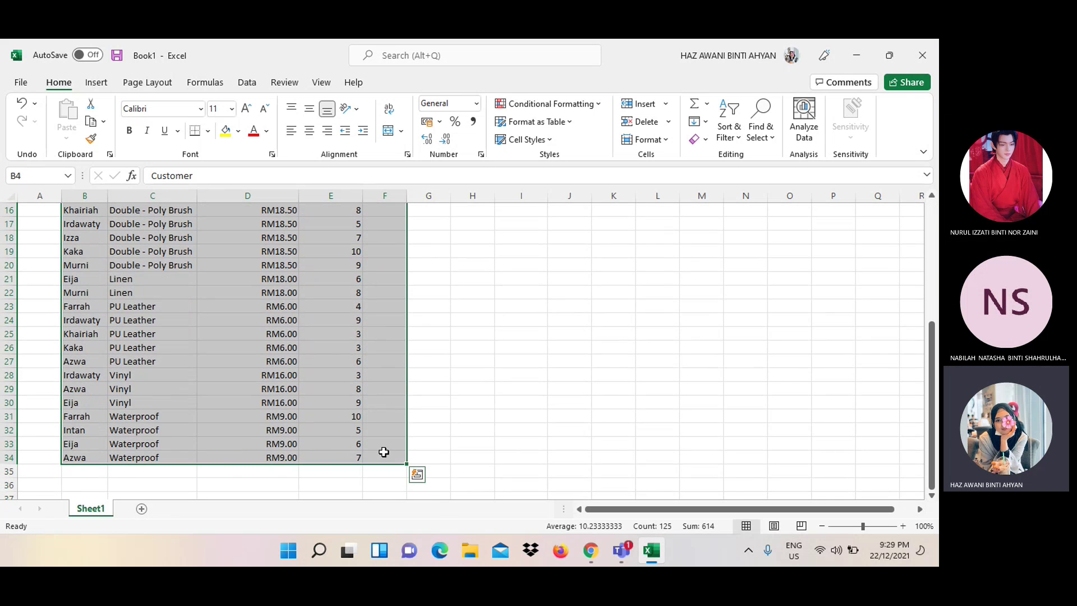
pyautogui.click(207, 131)
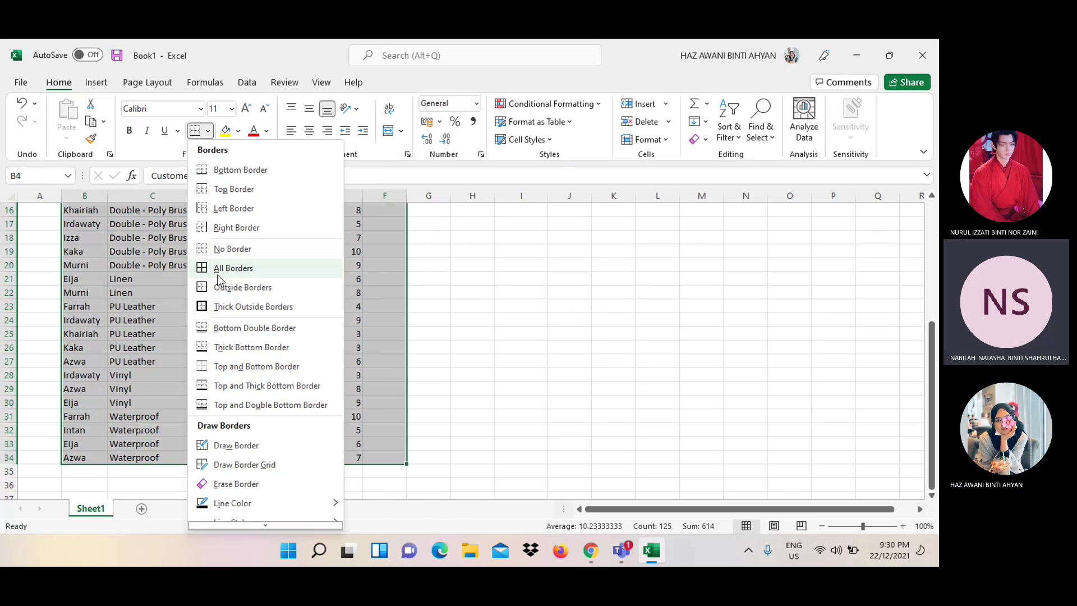
pyautogui.click(218, 275)
pyautogui.scroll(5, 219, 271)
pyautogui.click(460, 324)
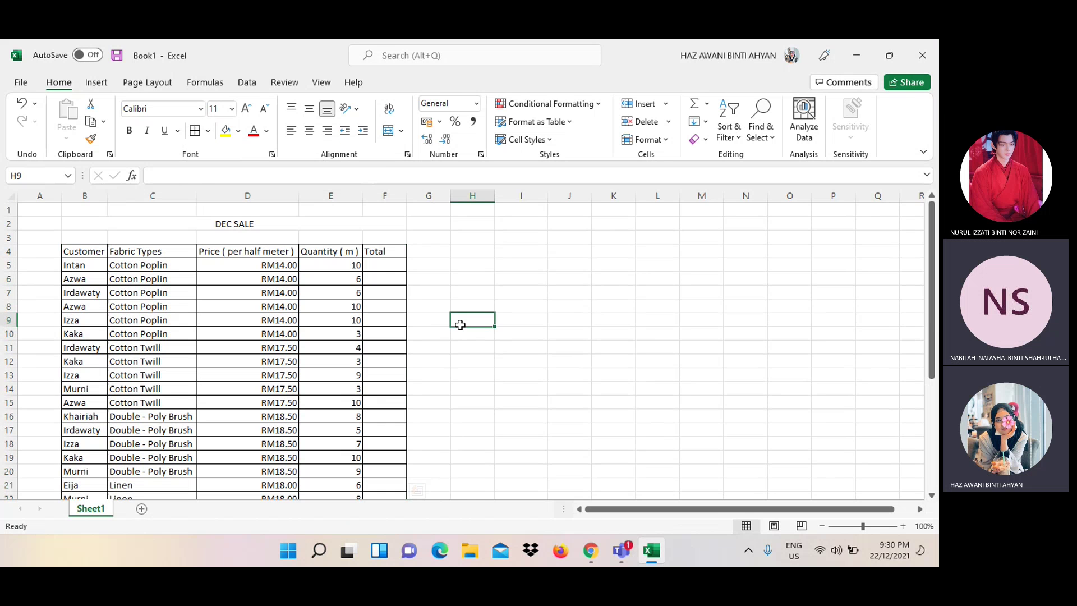
pyautogui.click(385, 263)
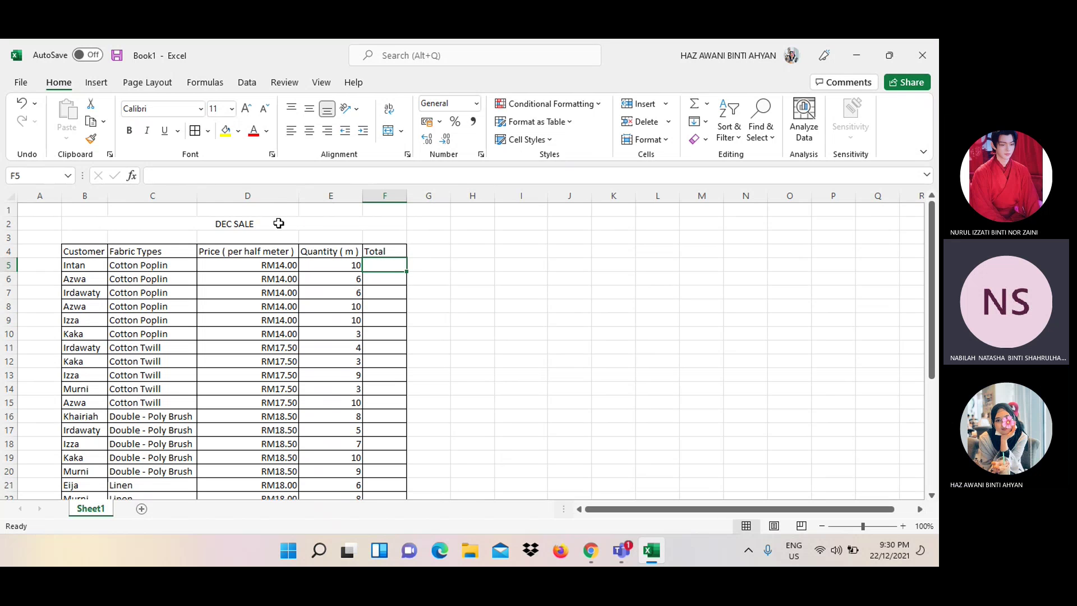
pyautogui.click(477, 264)
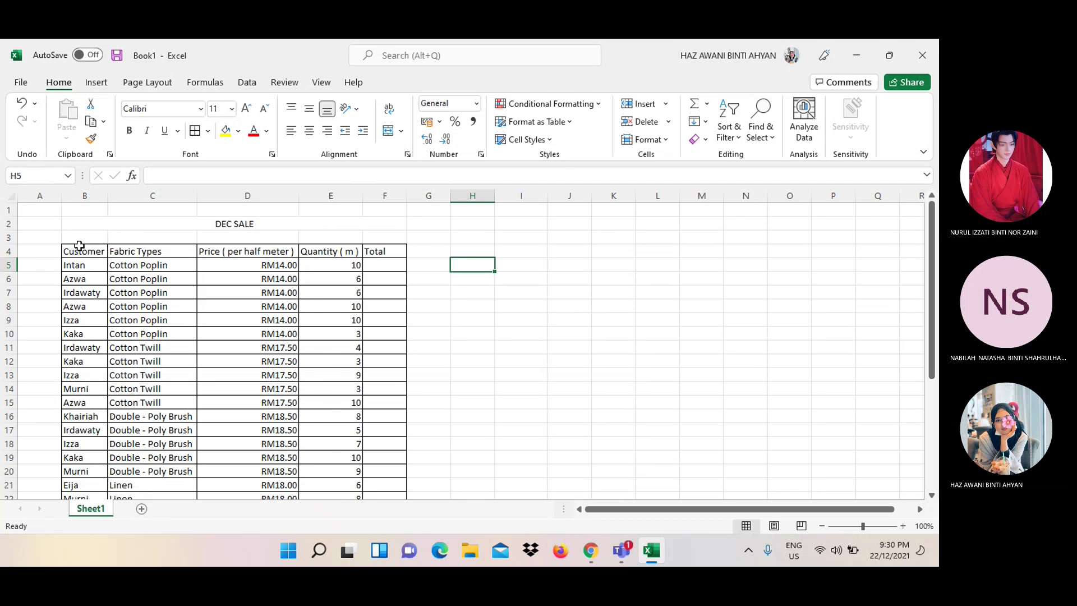
# Apply Center and Middle Align to all of B4:F34
pyautogui.moveTo(68, 250)
pyautogui.mouseDown()
pyautogui.moveTo(379, 283)
pyautogui.moveTo(399, 509)
pyautogui.mouseUp()
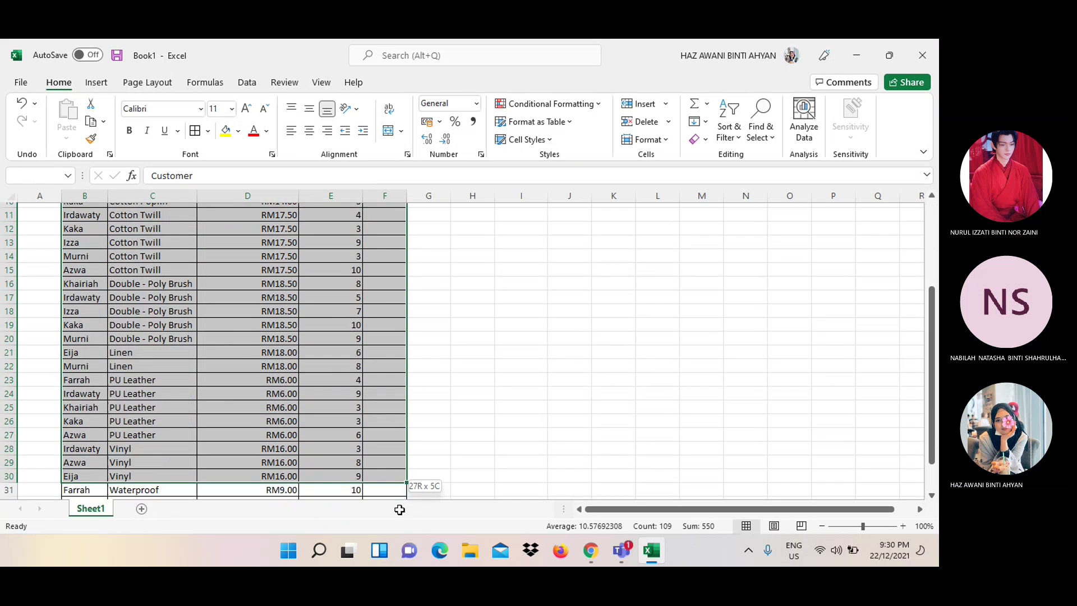
pyautogui.moveTo(400, 509); pyautogui.dragTo(399, 459)
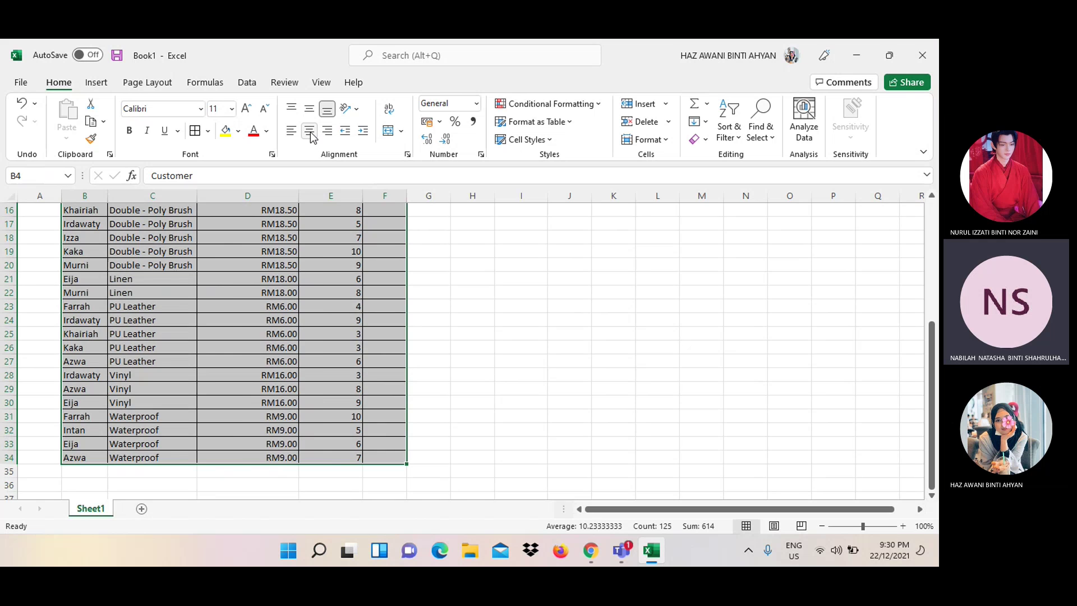
pyautogui.click(311, 133)
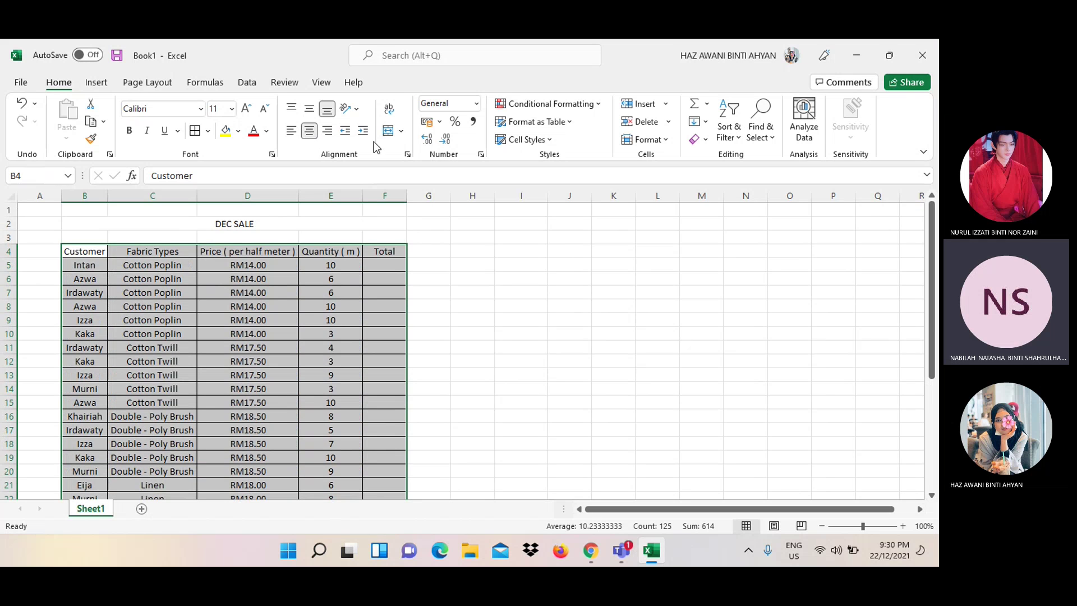
pyautogui.click(305, 109)
pyautogui.click(472, 293)
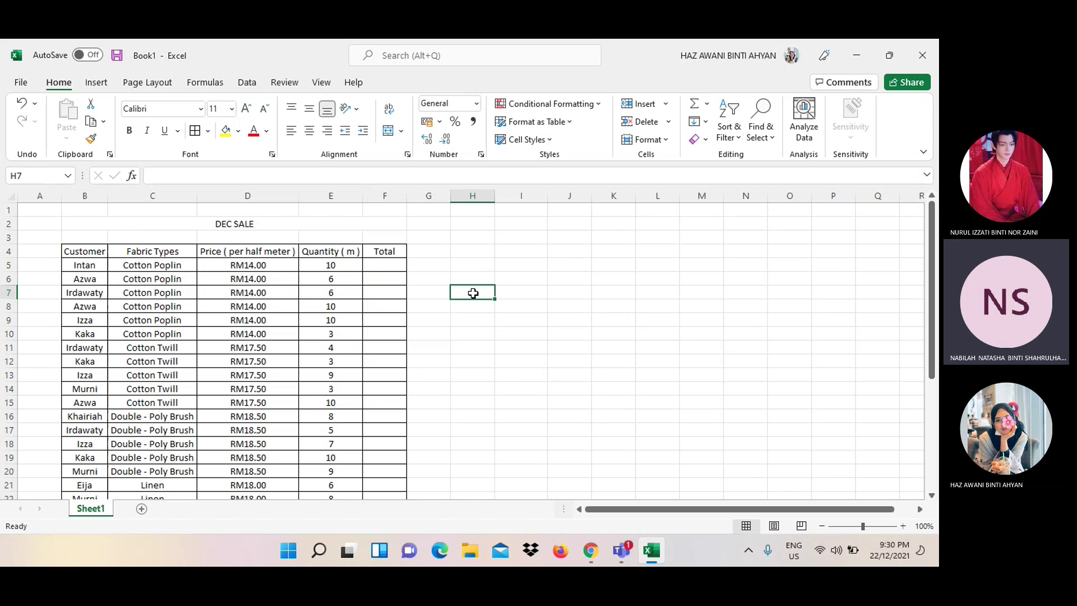
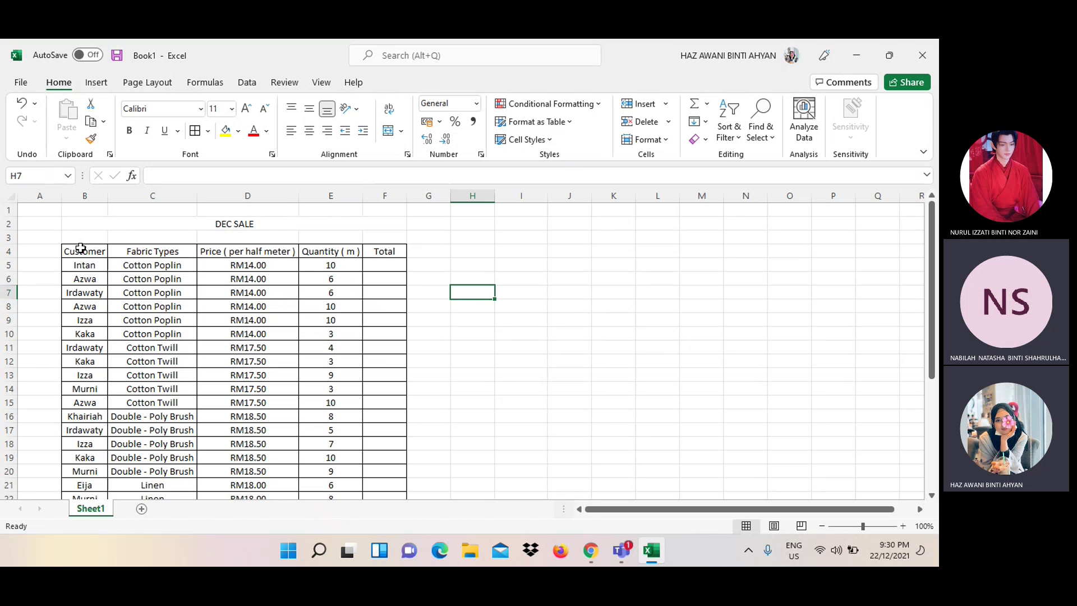
# Make the B4:F4 header row bold with a thick outside border and light green fill
pyautogui.moveTo(81, 248); pyautogui.dragTo(387, 252)
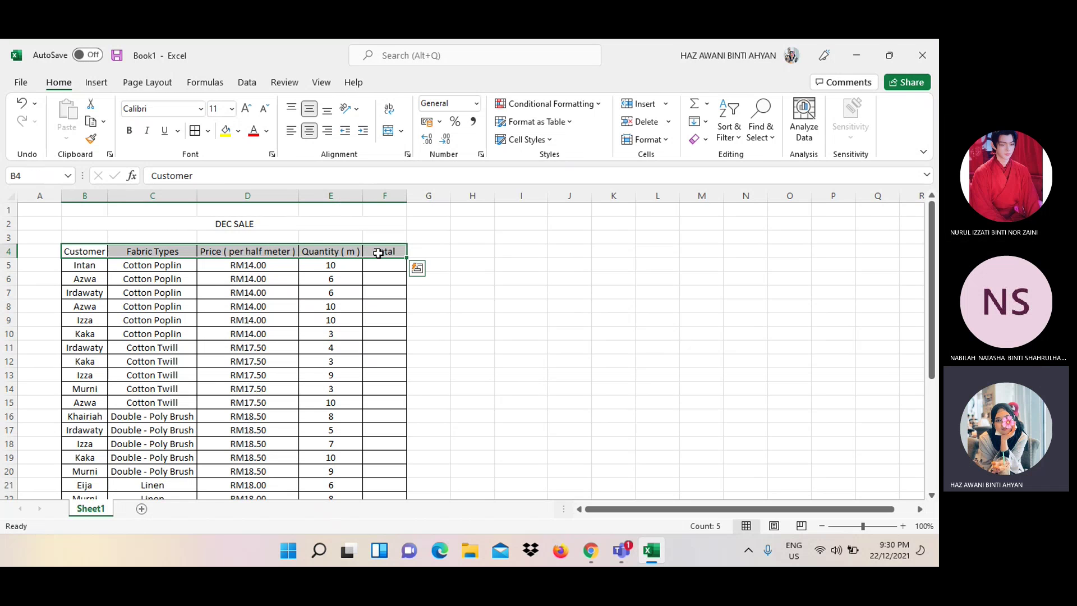
pyautogui.click(128, 132)
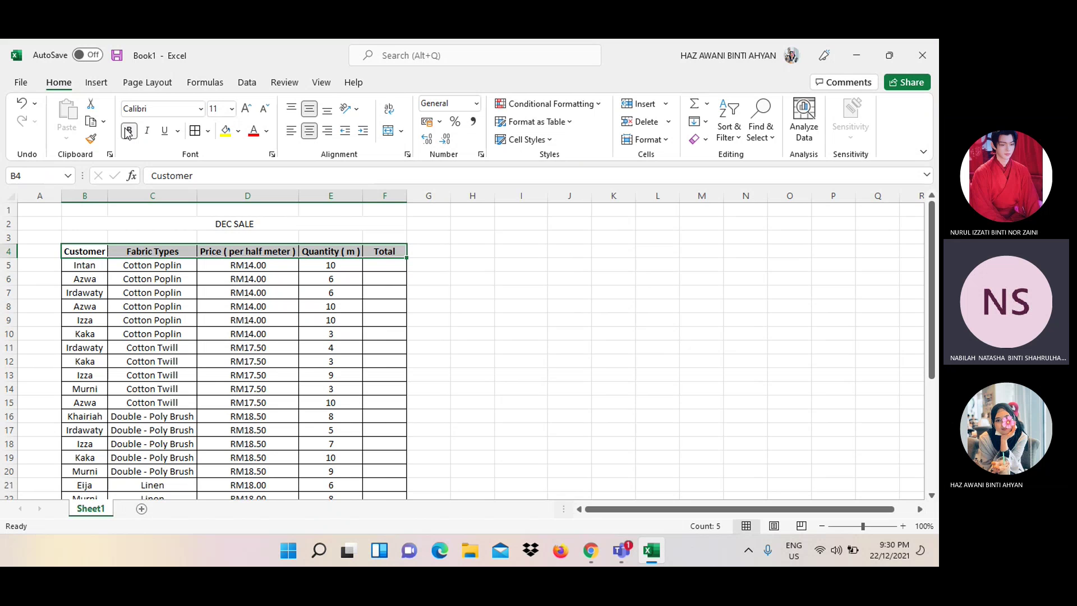
pyautogui.click(208, 132)
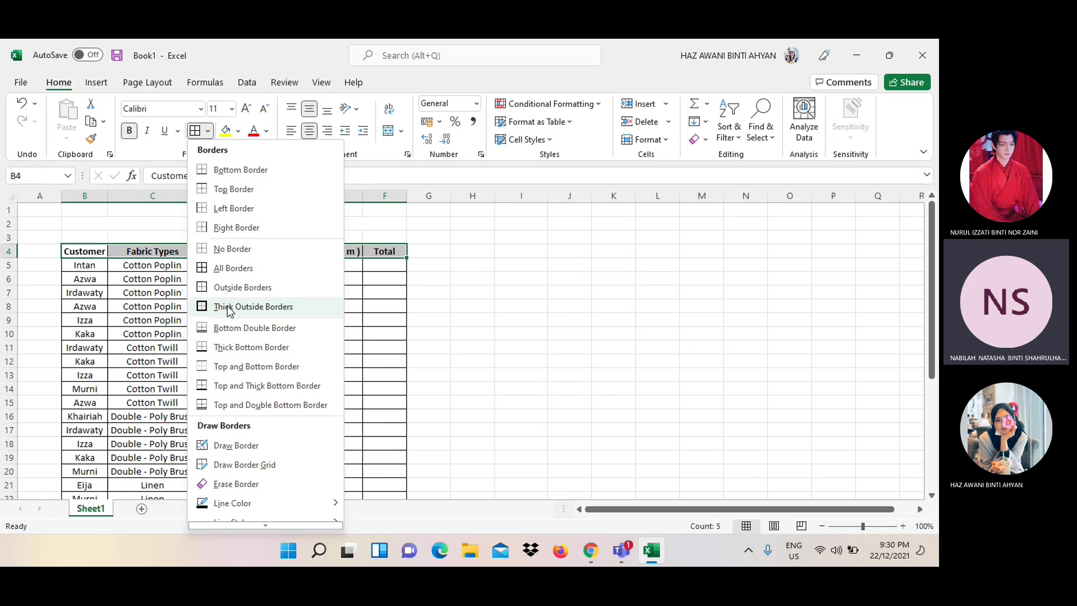
pyautogui.click(228, 307)
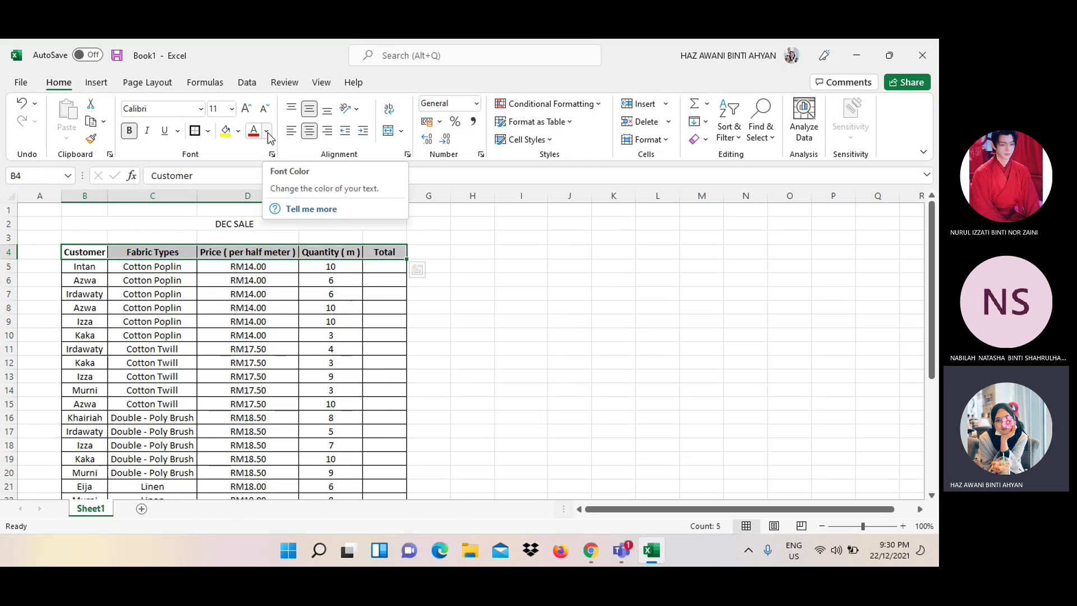
pyautogui.click(238, 132)
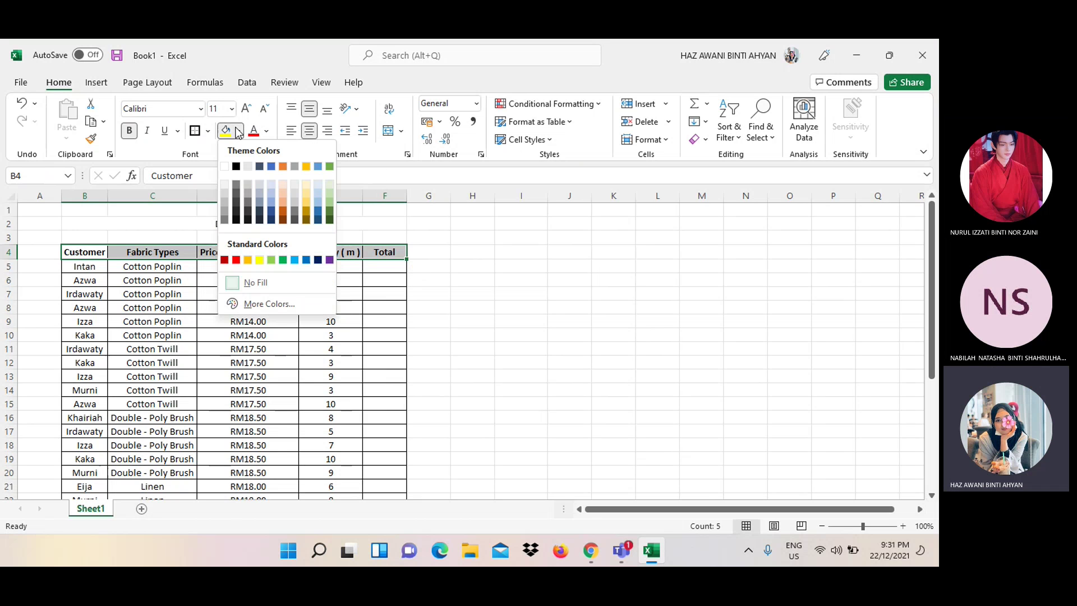
pyautogui.click(328, 192)
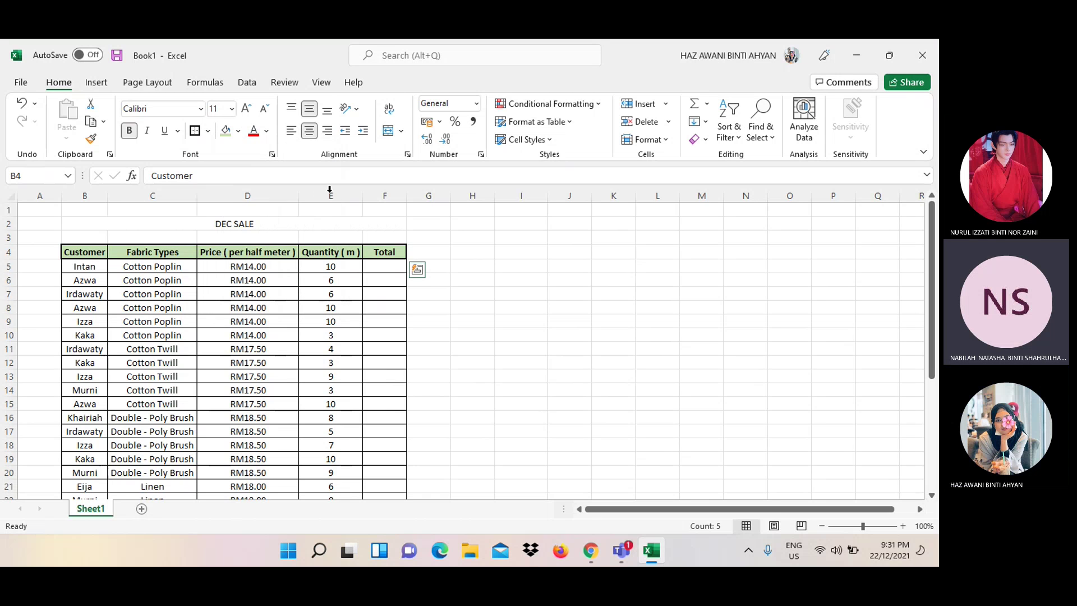
pyautogui.click(492, 262)
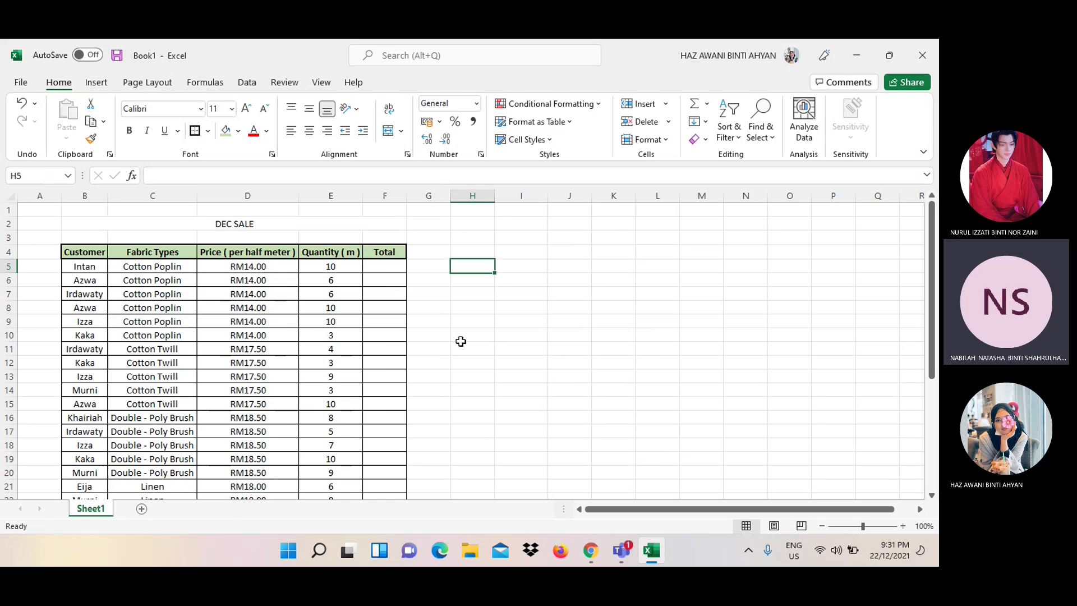
# Enter =D5*E5 in F5 so the first Total shows RM140.00
pyautogui.click(381, 268)
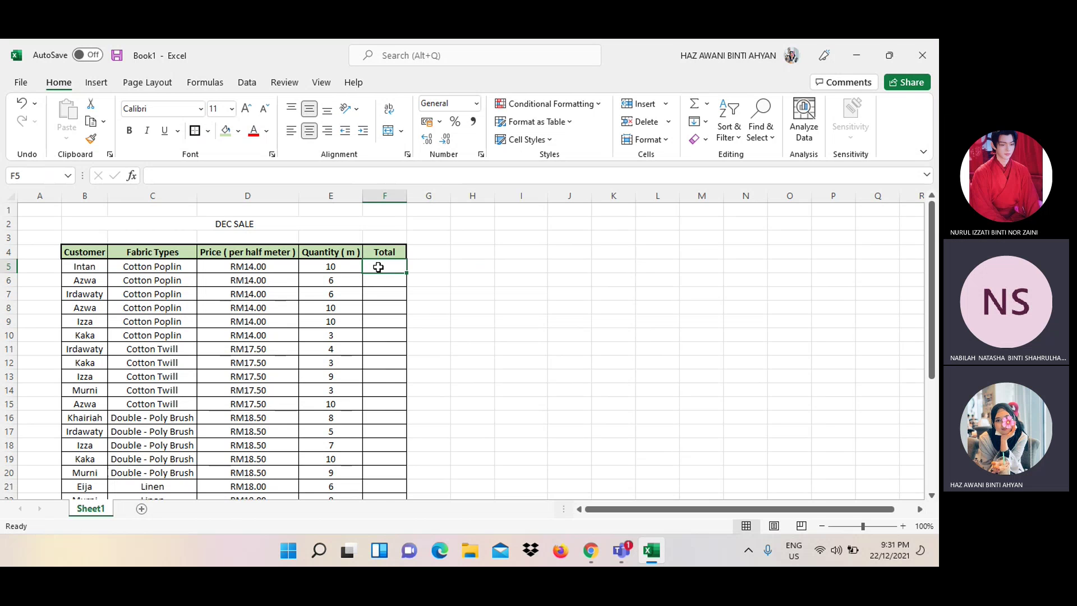
pyautogui.write('=')
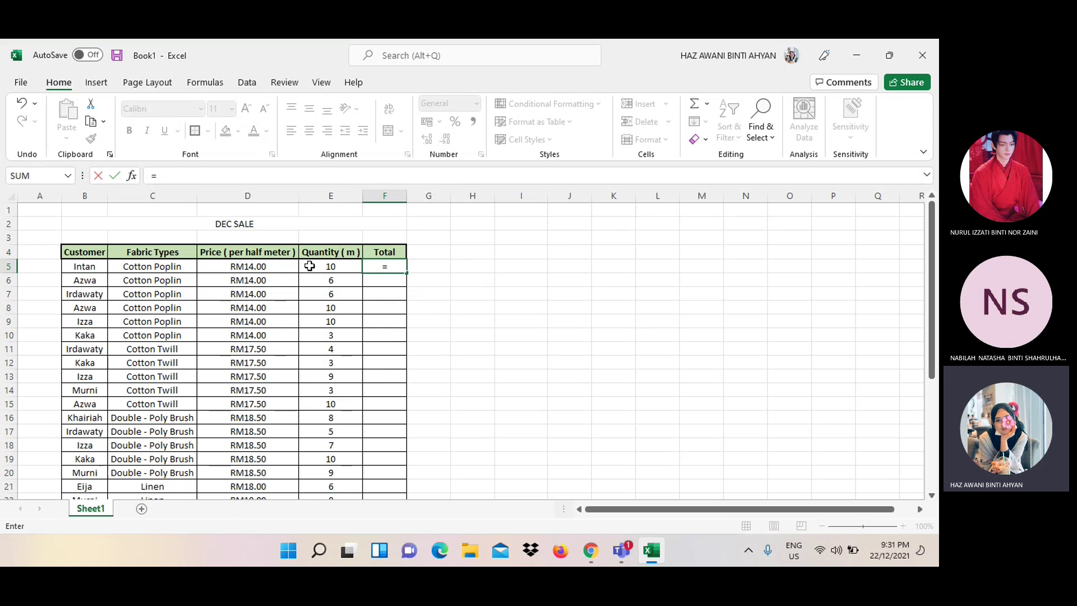
pyautogui.click(274, 266)
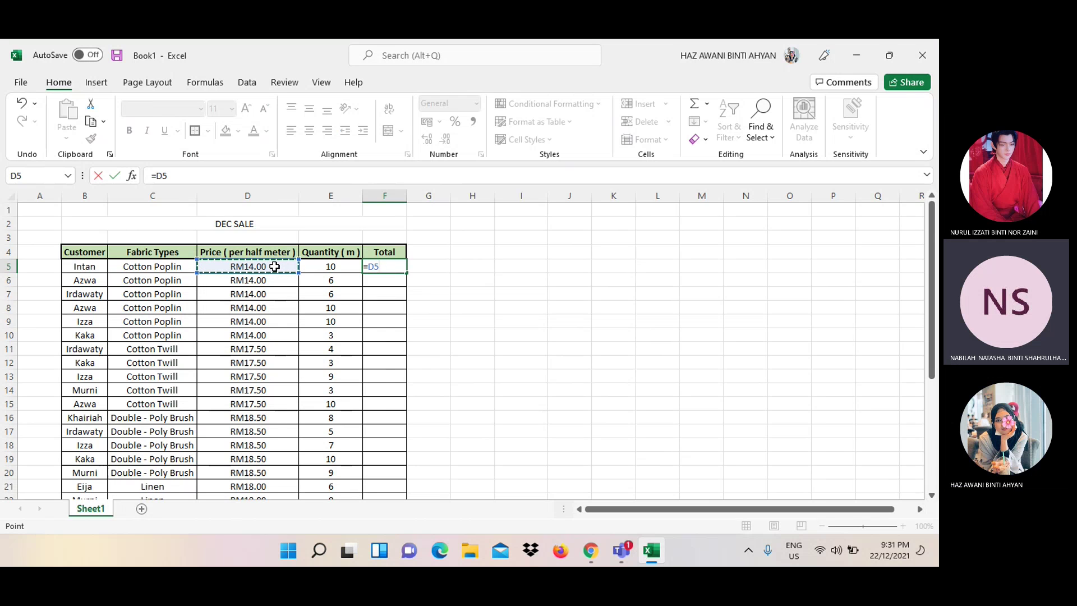
pyautogui.write('*')
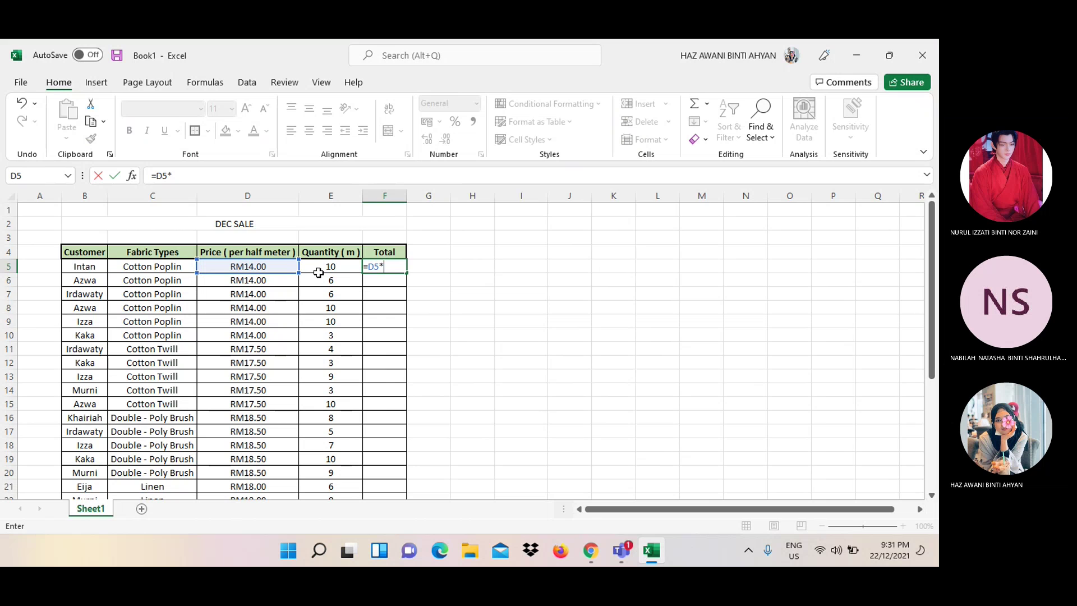
pyautogui.press('Right')
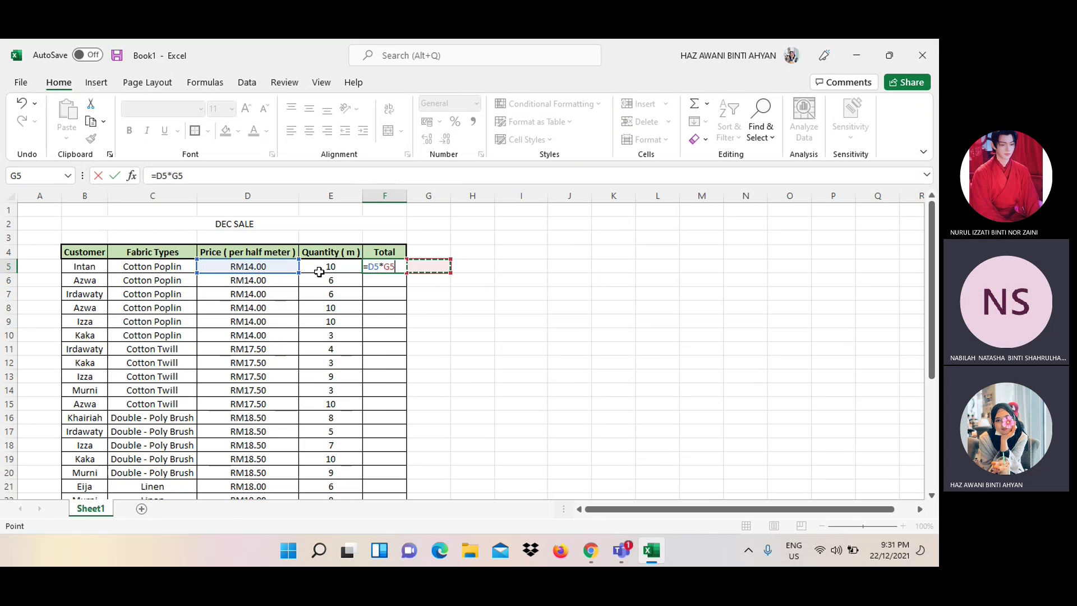
pyautogui.click(329, 266)
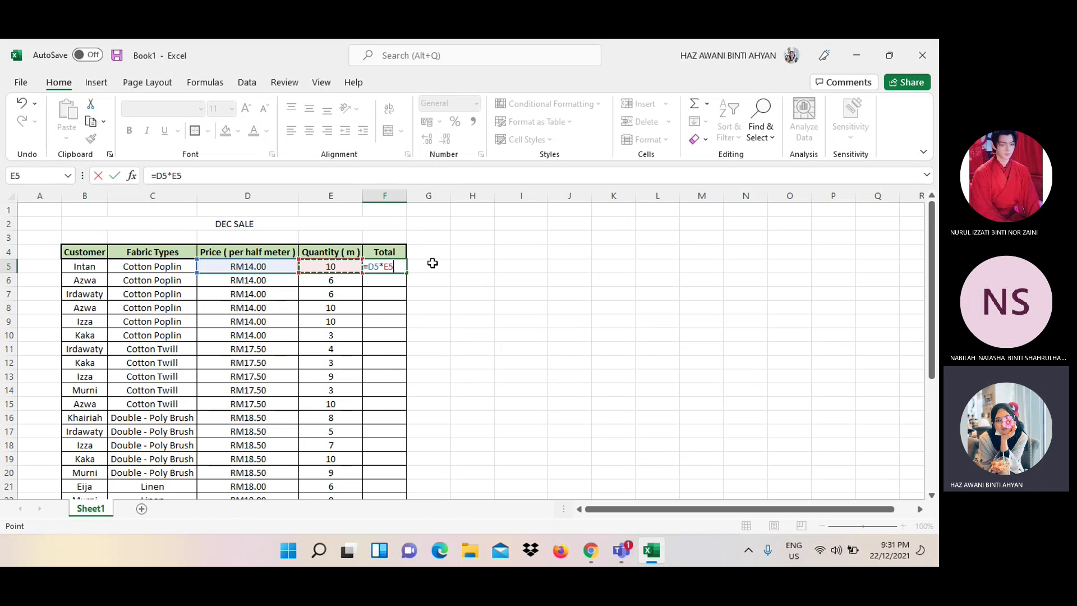
pyautogui.press('Return')
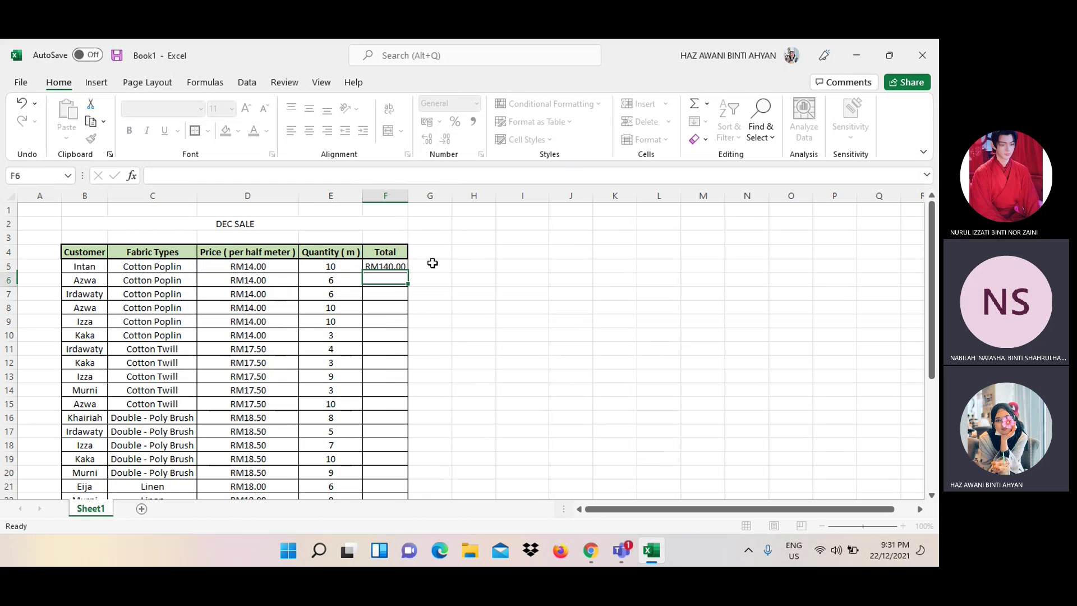
# Copy the F5 total formula, check paste options below, then reselect F5
pyautogui.click(398, 267)
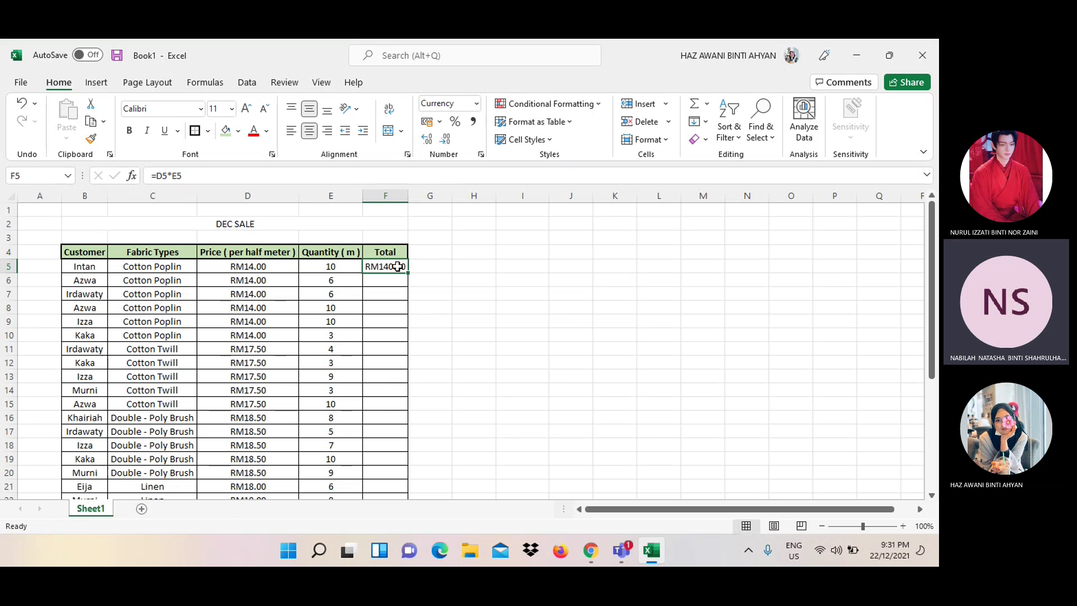
pyautogui.hotkey('ctrl', 'c')
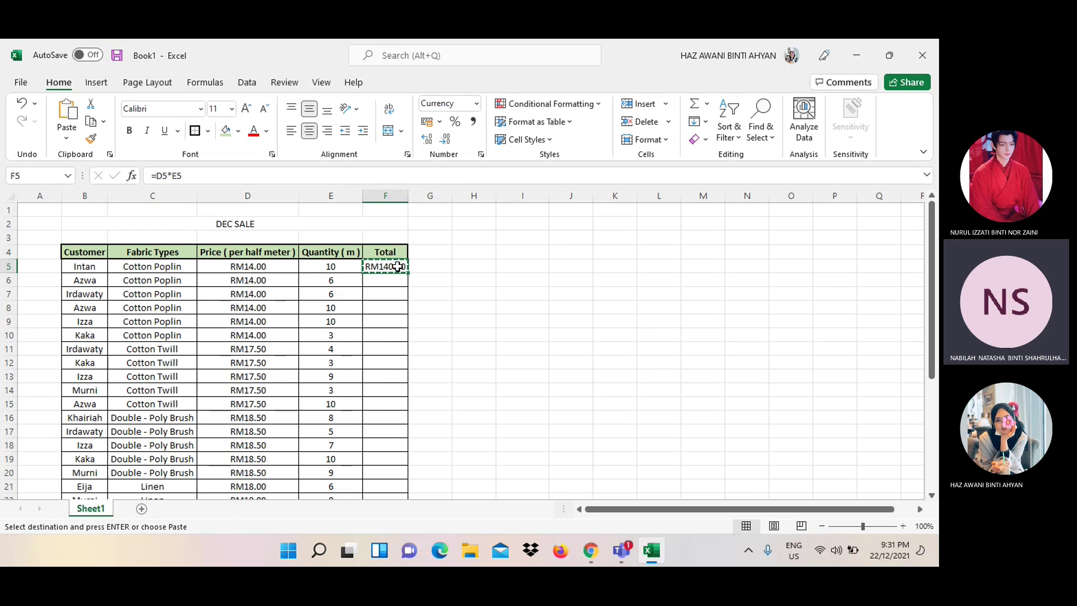
pyautogui.press('Down')
pyautogui.hotkey('shift', 'Down')
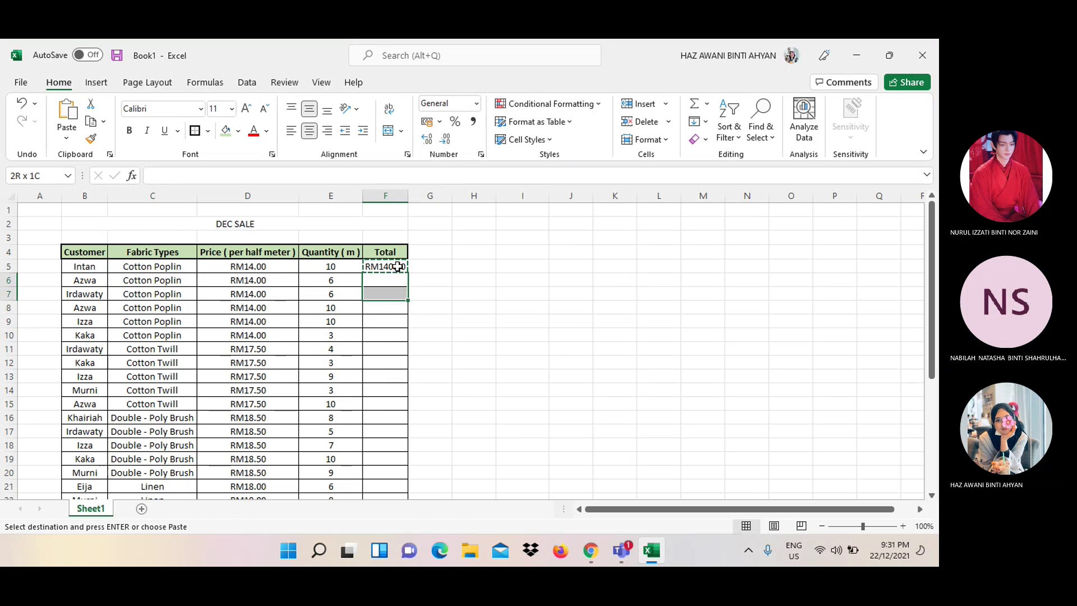
pyautogui.hotkey('shift', 'Down')
pyautogui.hotkey('shift', 'Down')
pyautogui.hotkey('shift', 'Down')
pyautogui.hotkey('shift', 'Down')
pyautogui.hotkey('shift', 'Down')
pyautogui.hotkey('shift', 'Down')
pyautogui.press('Down')
pyautogui.press('Down')
pyautogui.press('Down')
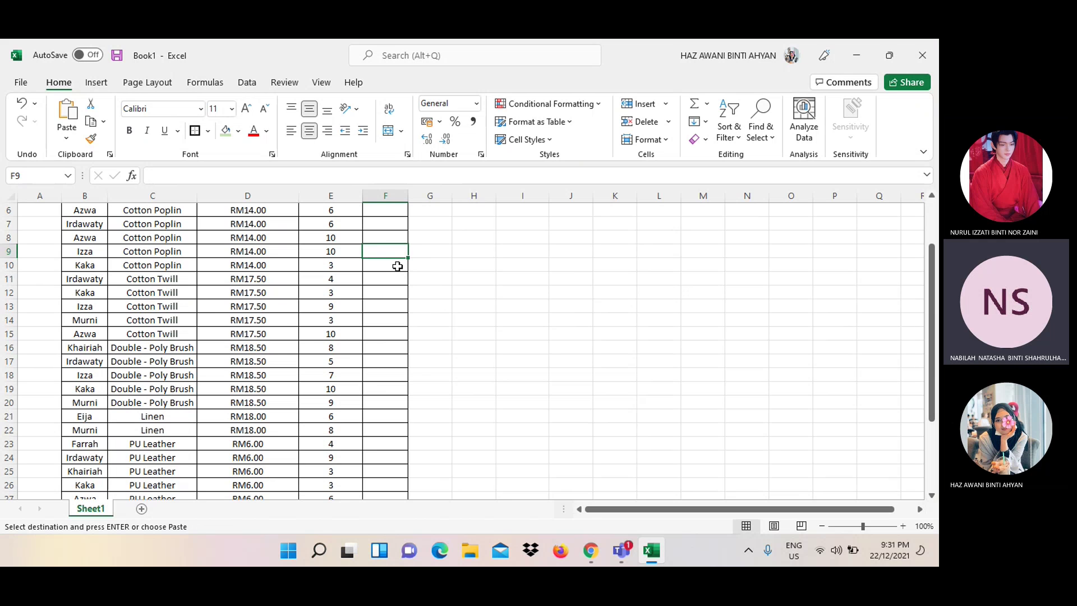
pyautogui.scroll(2, 450, 258)
pyautogui.click(451, 258)
pyautogui.rightClick(451, 259)
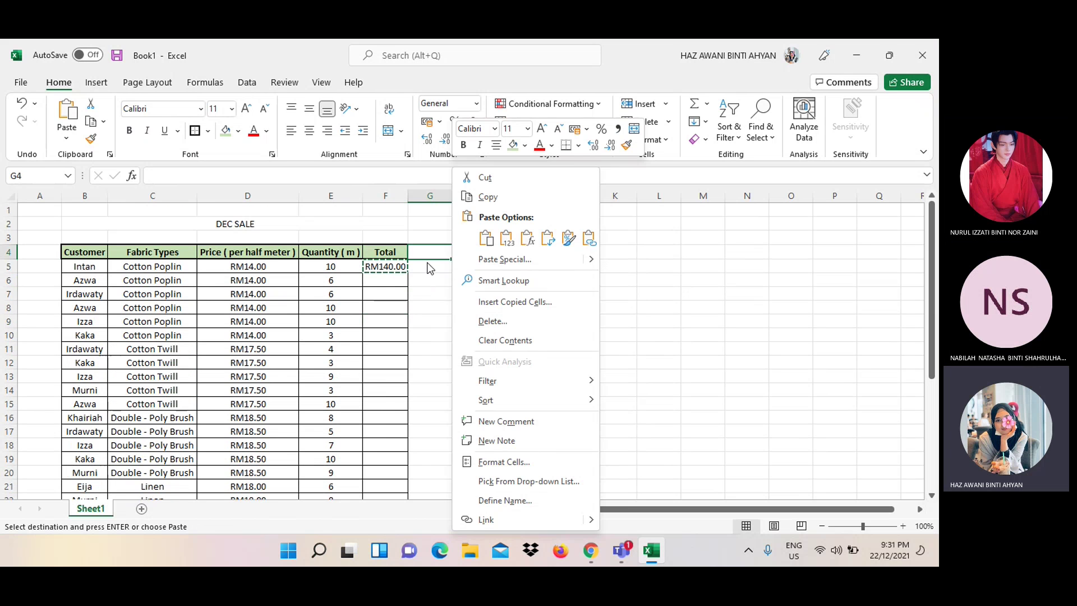
pyautogui.press('Escape')
pyautogui.click(404, 267)
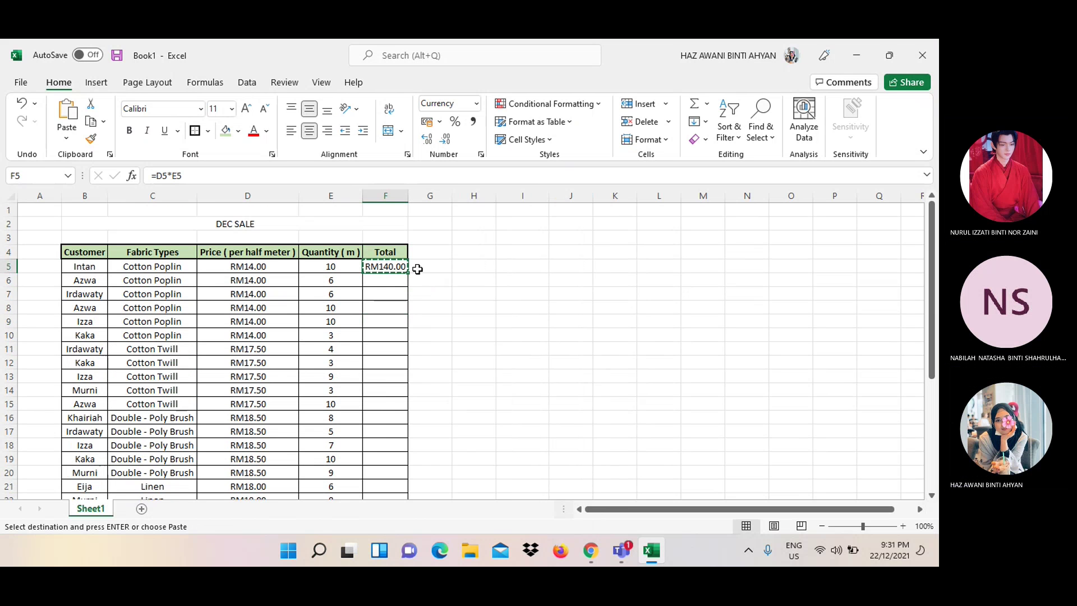
# Fill the =D5*E5 total formula down column F to row 34
pyautogui.moveTo(407, 278); pyautogui.dragTo(407, 513)
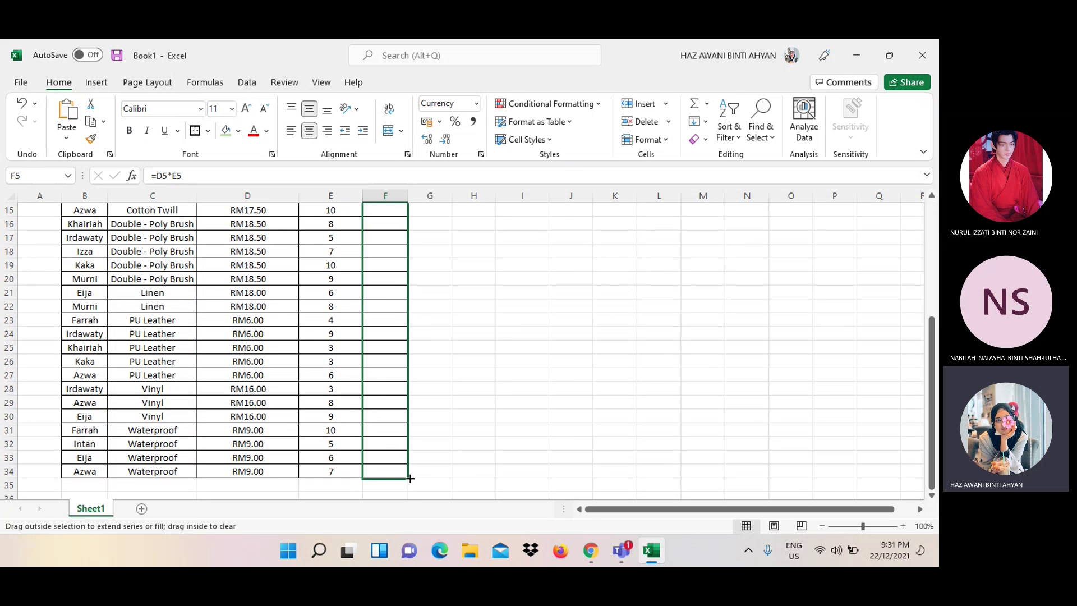
pyautogui.moveTo(407, 513); pyautogui.dragTo(410, 477)
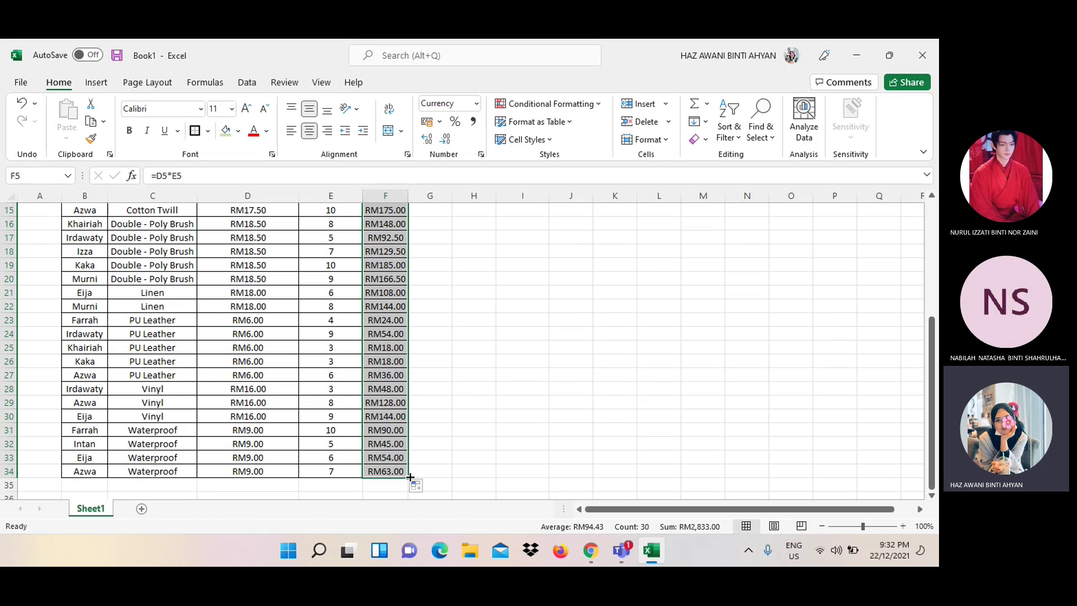
pyautogui.scroll(3, 409, 477)
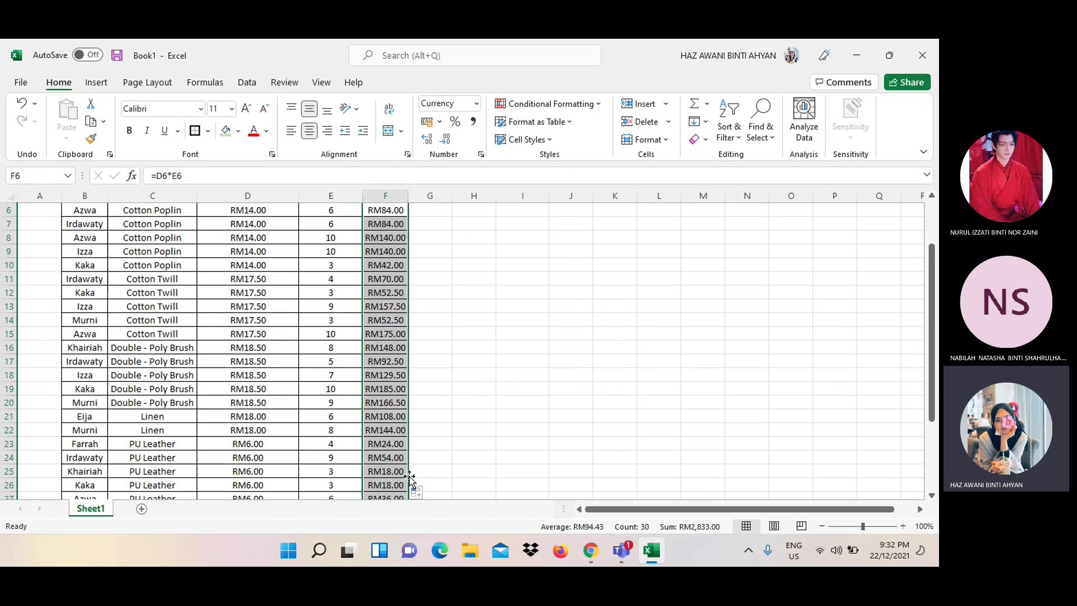
pyautogui.click(468, 420)
# Check the copied Total formulas in F22, F21 and F15
pyautogui.click(381, 430)
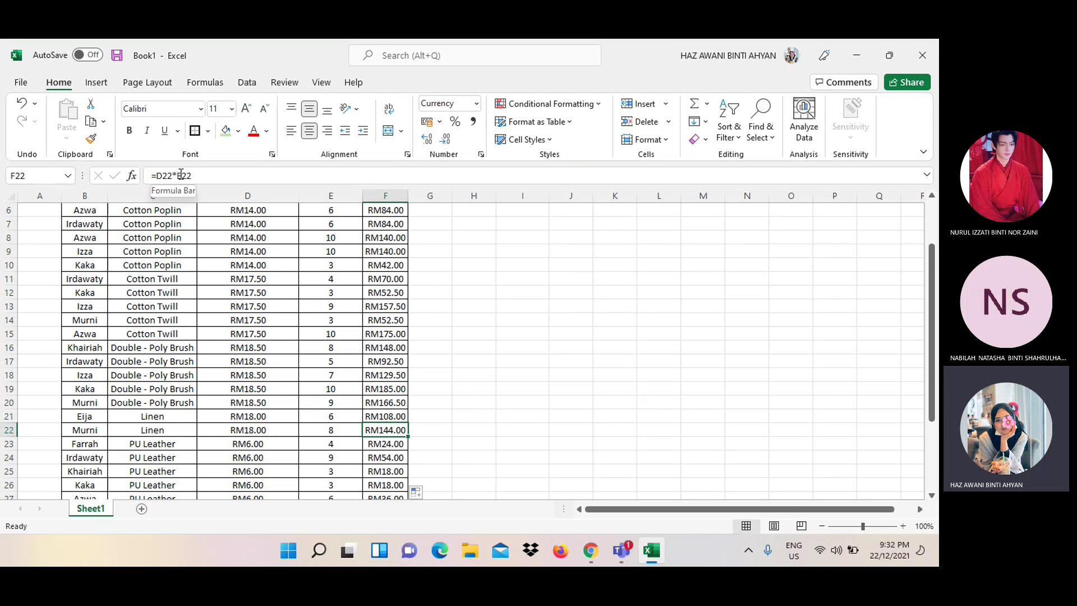
pyautogui.click(392, 418)
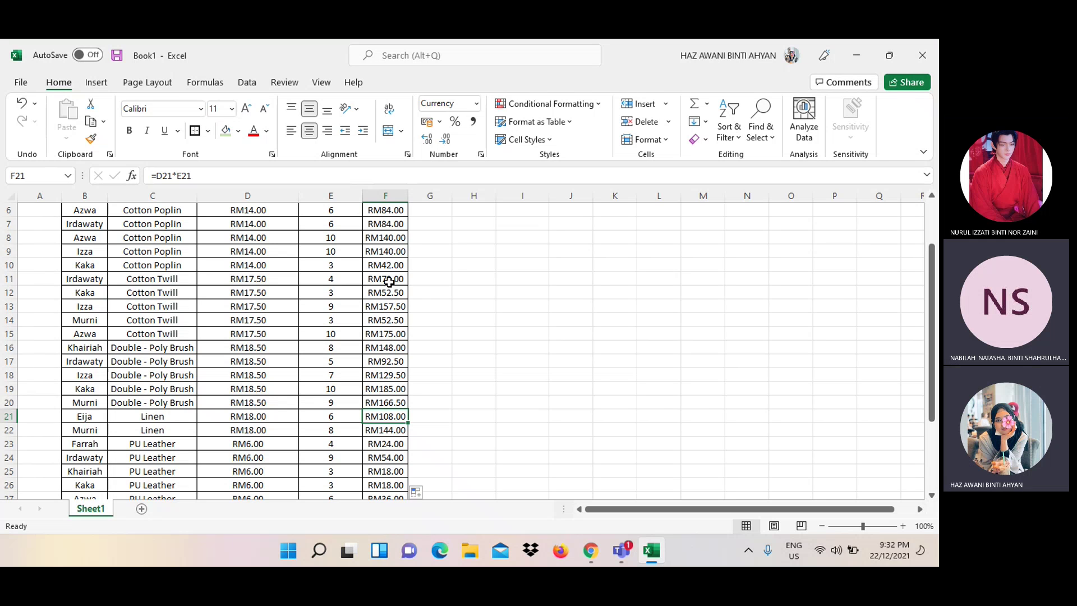
pyautogui.click(386, 334)
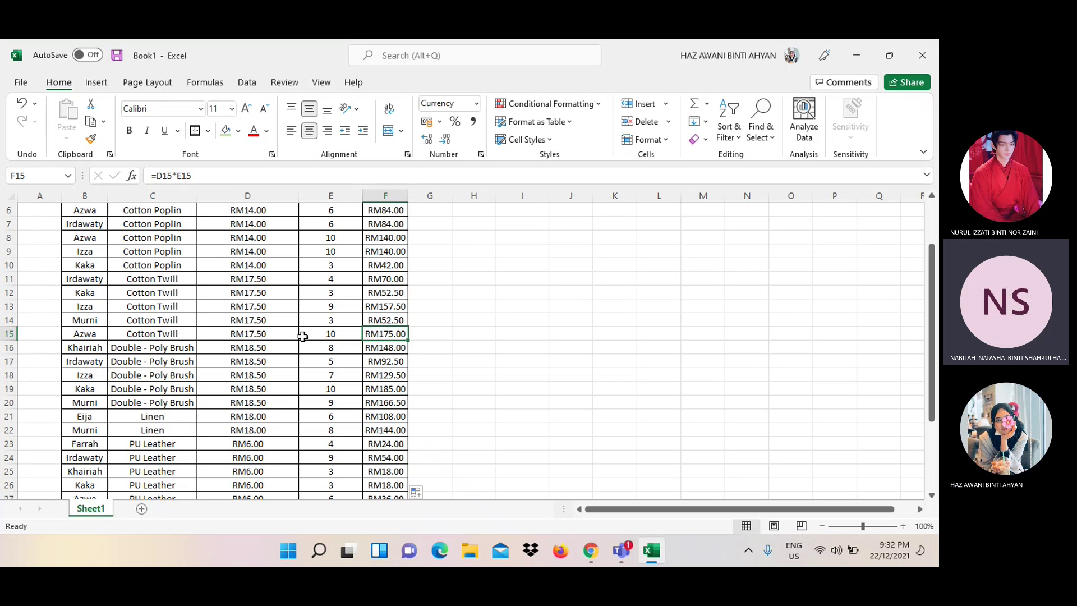
pyautogui.click(474, 343)
pyautogui.scroll(1, 484, 269)
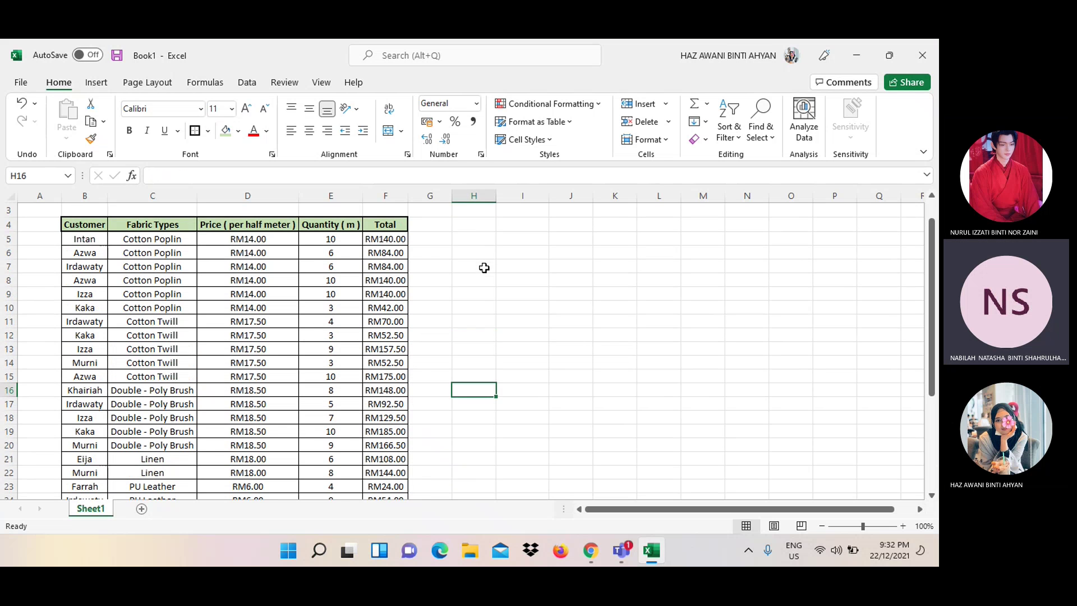
pyautogui.scroll(-2, 483, 268)
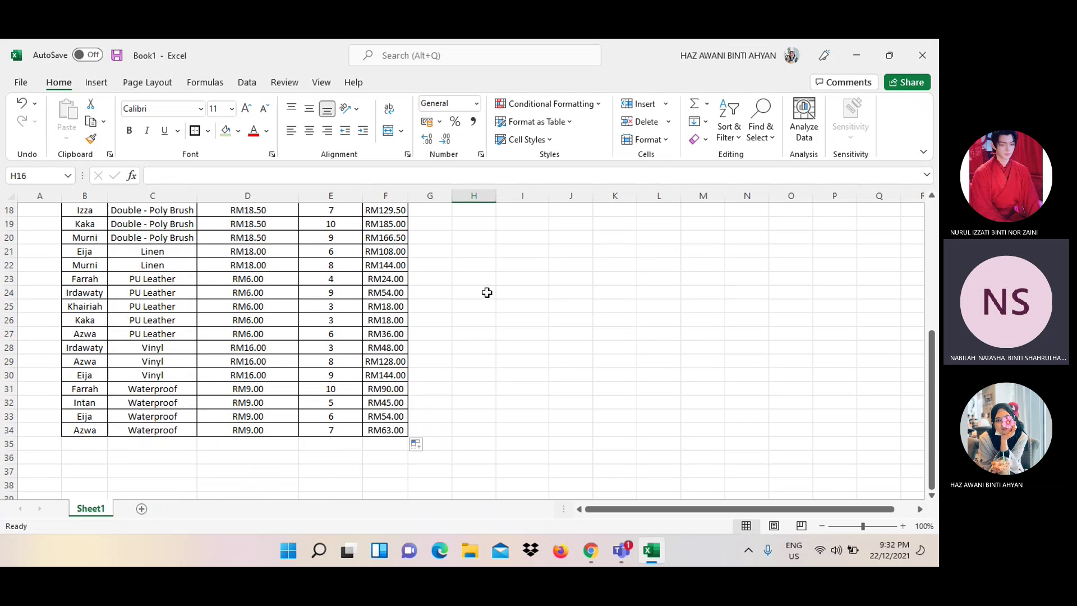
pyautogui.scroll(4, 486, 291)
pyautogui.scroll(1, 492, 334)
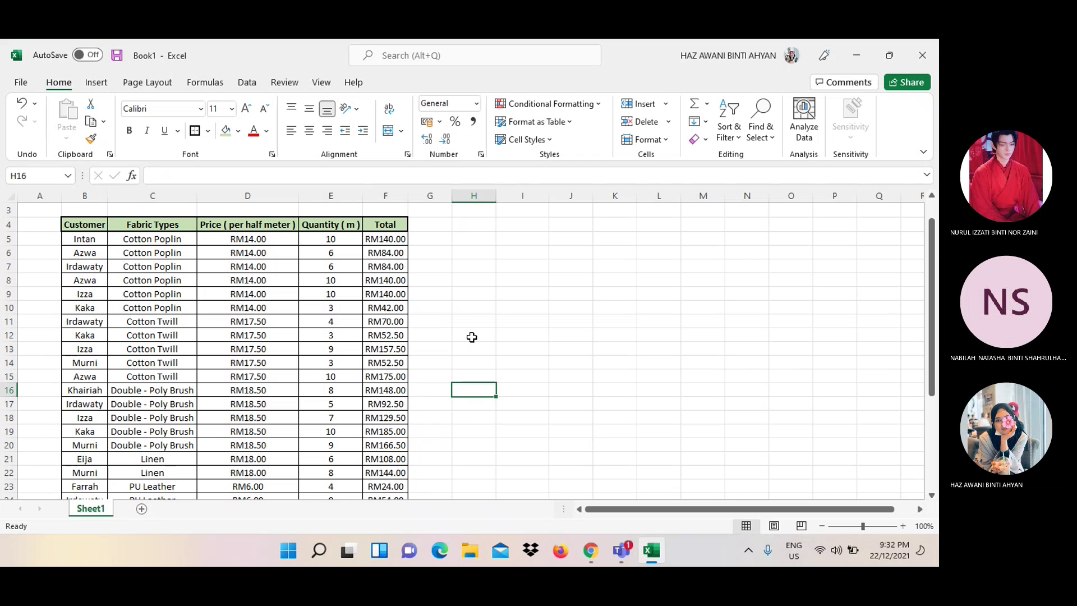
pyautogui.click(508, 335)
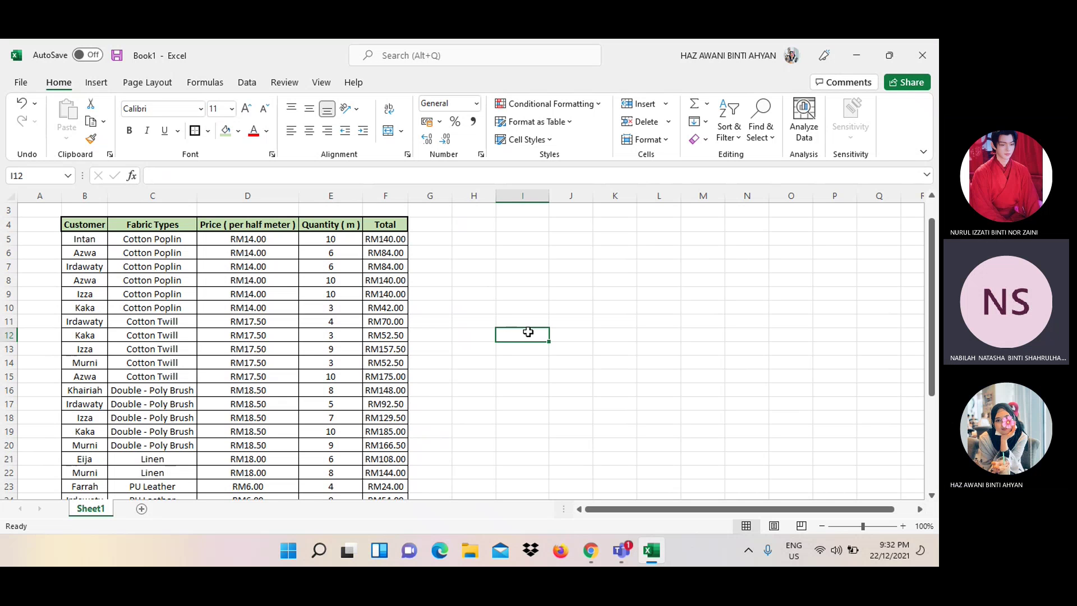
pyautogui.click(208, 131)
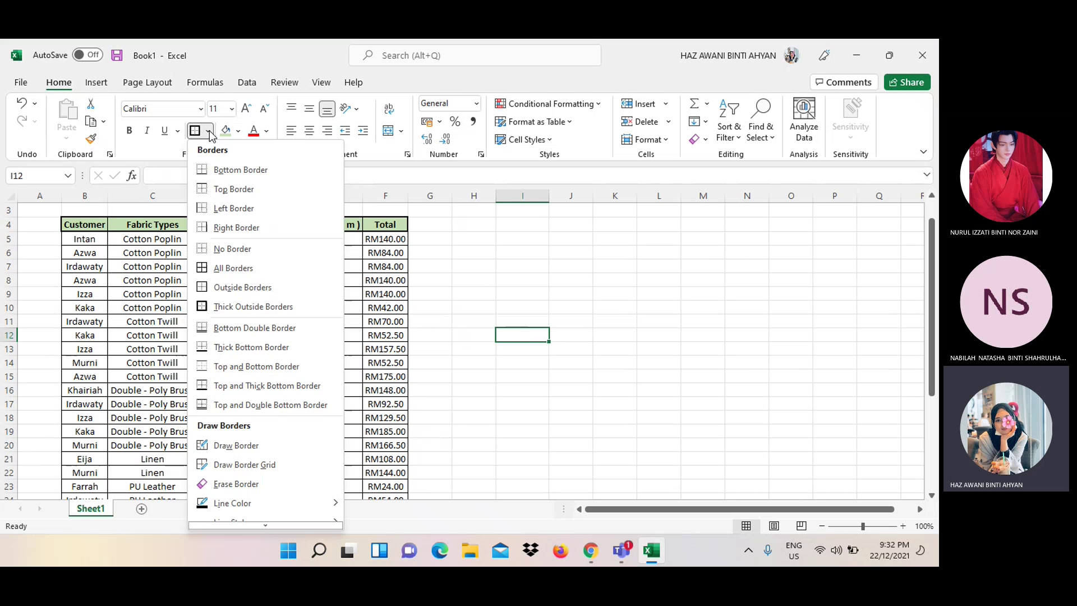
pyautogui.click(233, 273)
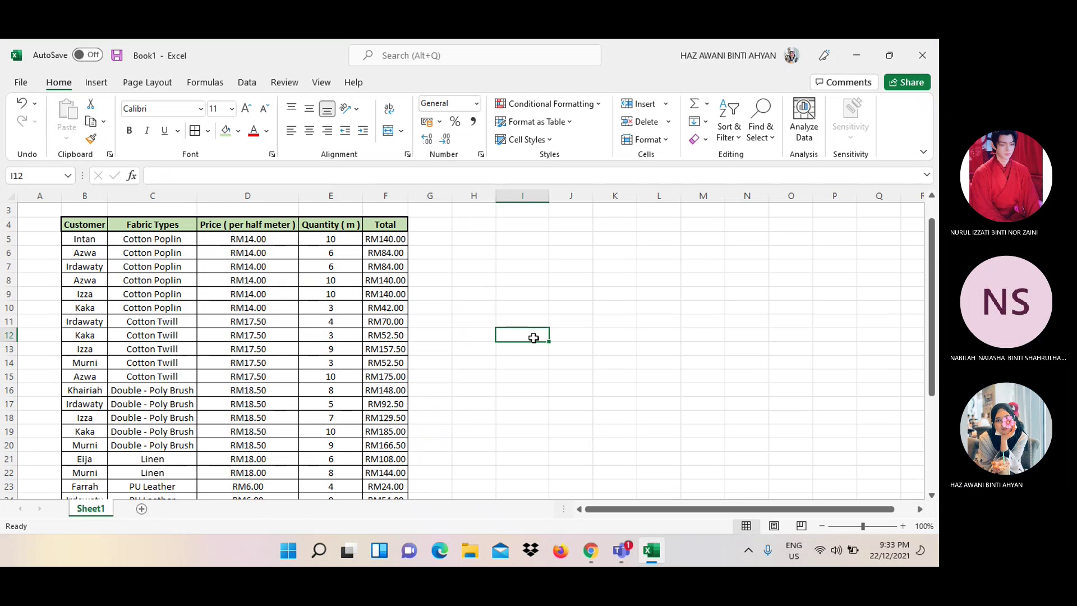
pyautogui.moveTo(533, 337); pyautogui.dragTo(569, 334)
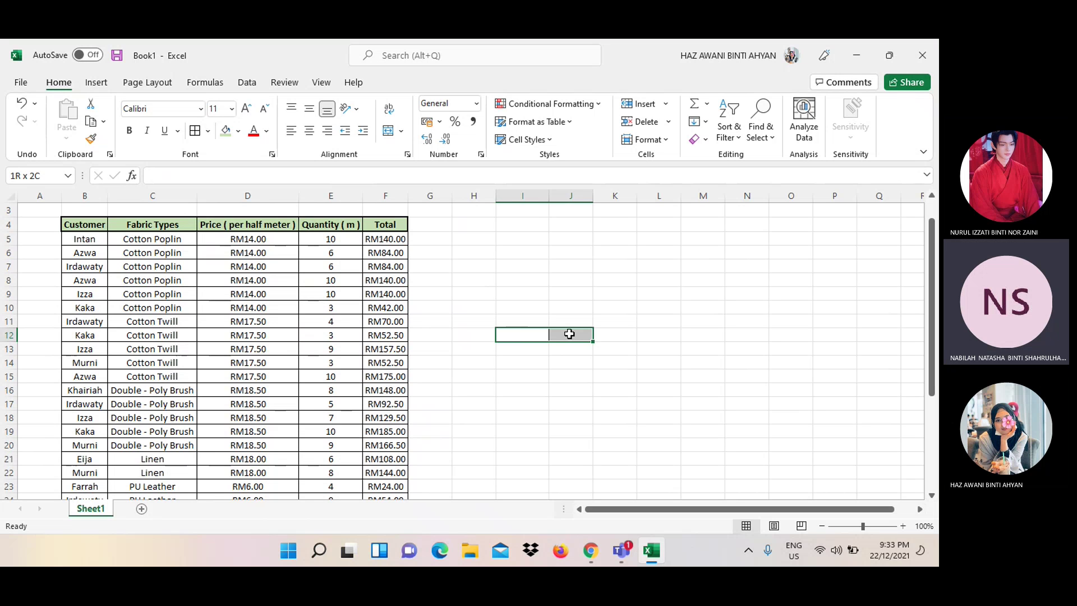
pyautogui.moveTo(569, 334); pyautogui.dragTo(700, 339)
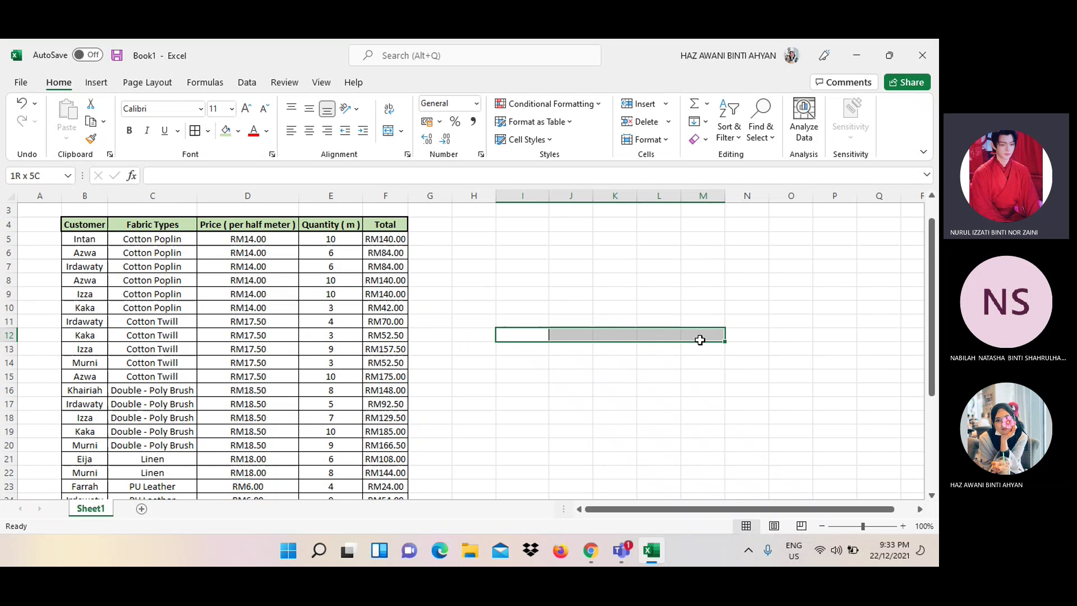
pyautogui.moveTo(700, 339); pyautogui.dragTo(763, 337)
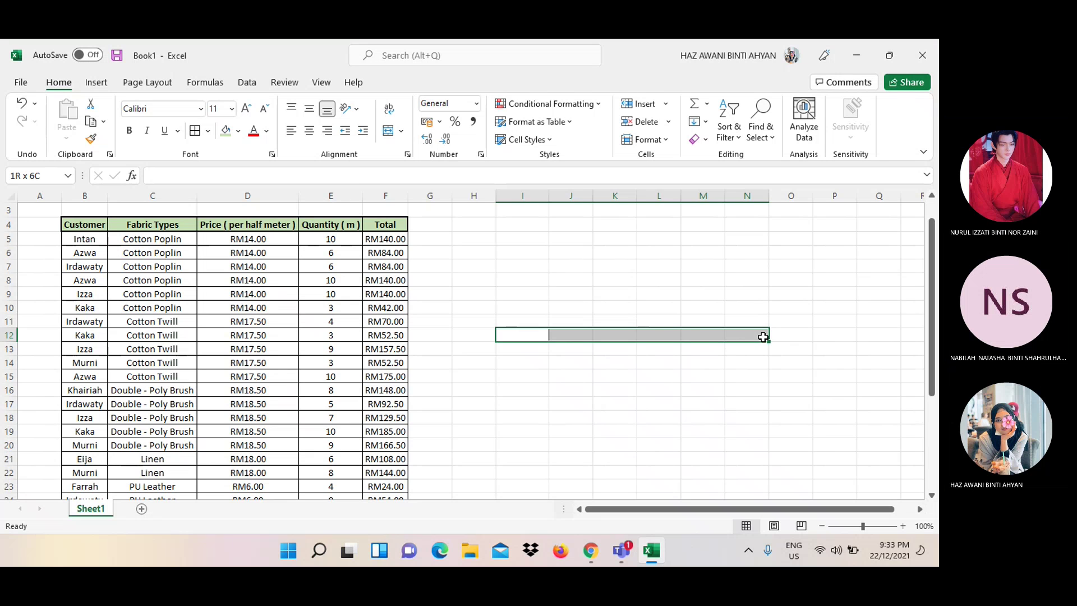
pyautogui.moveTo(764, 337); pyautogui.dragTo(763, 337)
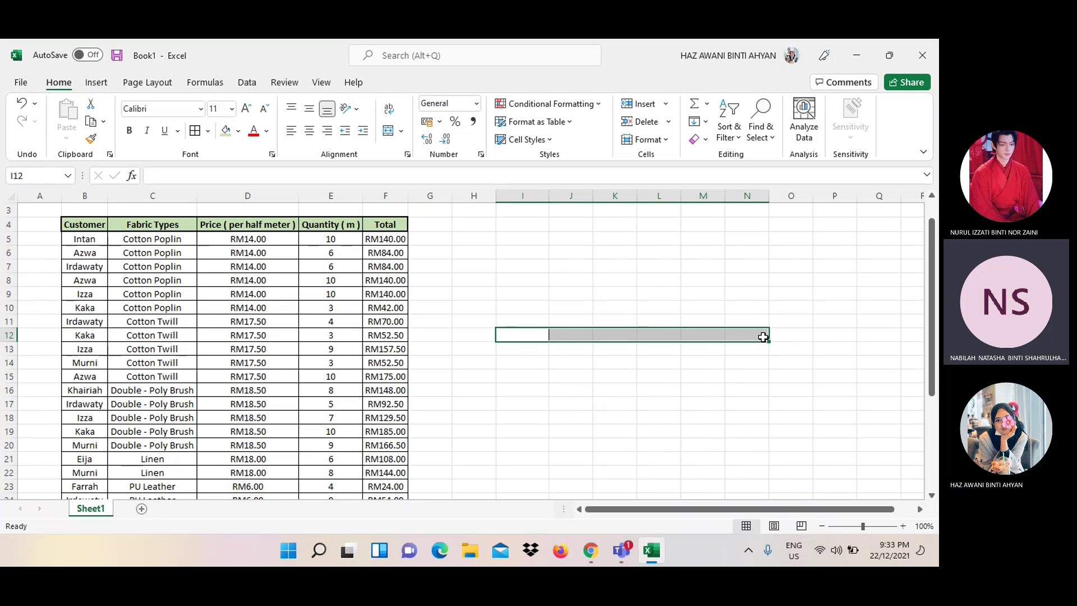
pyautogui.click(730, 375)
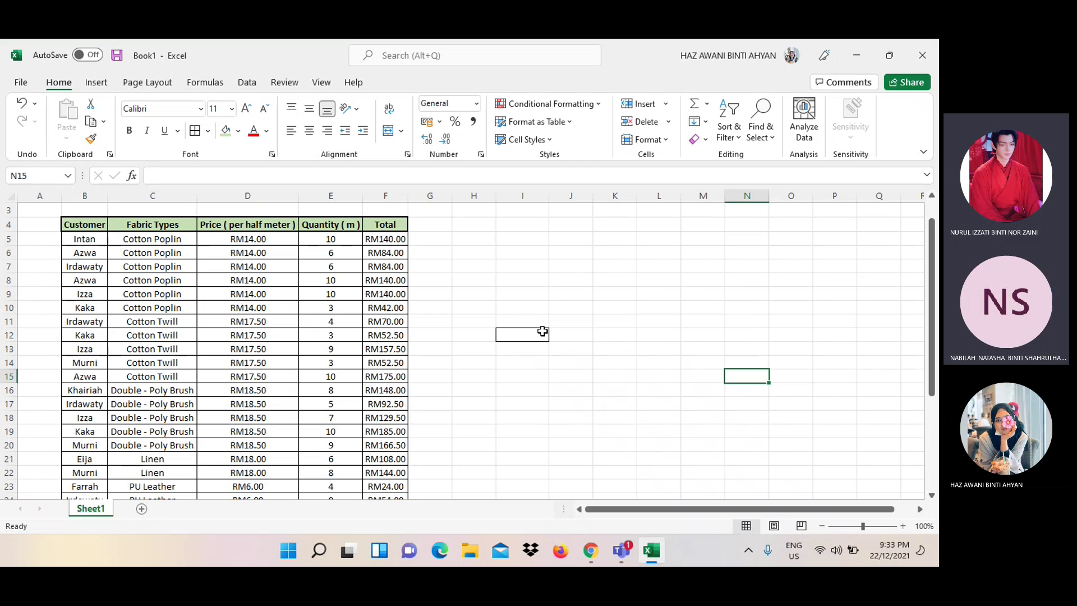
pyautogui.click(541, 330)
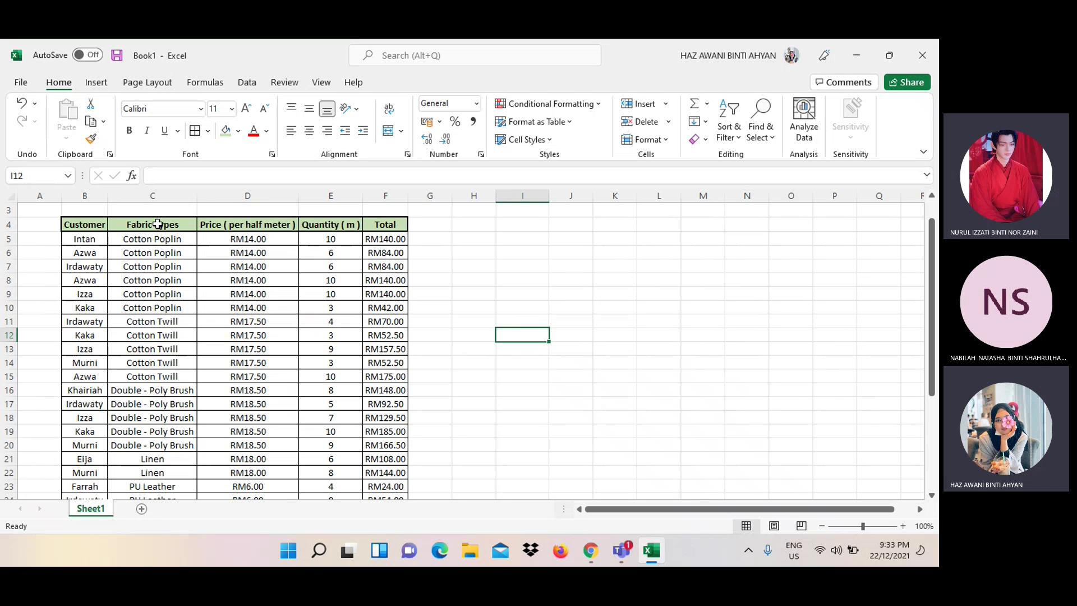
# Open the Mini Project 1 PDF in Chrome and scroll to the page 2 Data search table
pyautogui.click(593, 551)
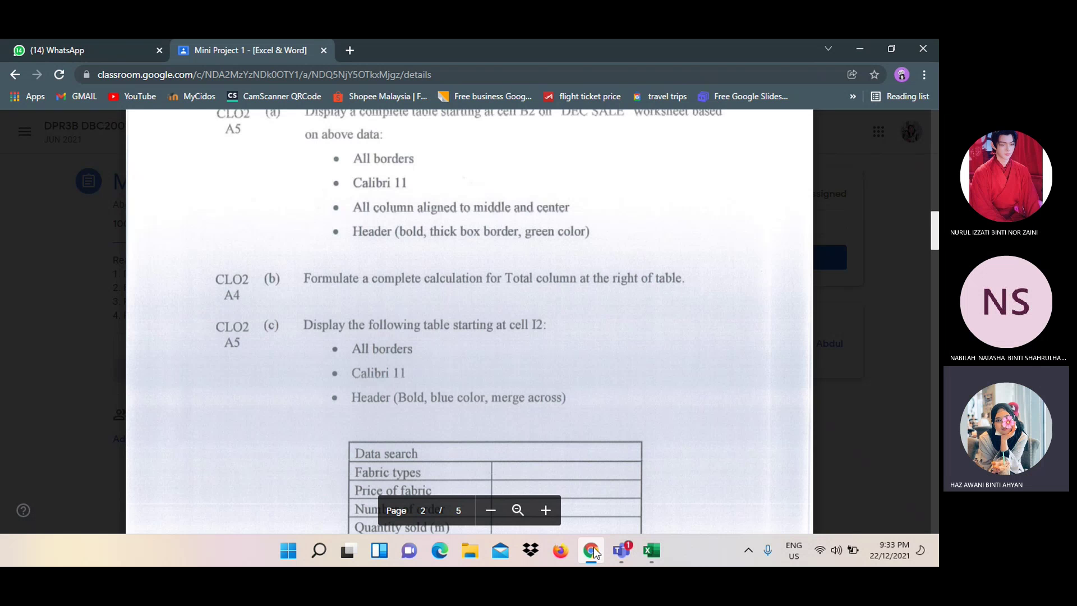
pyautogui.scroll(-1, 577, 381)
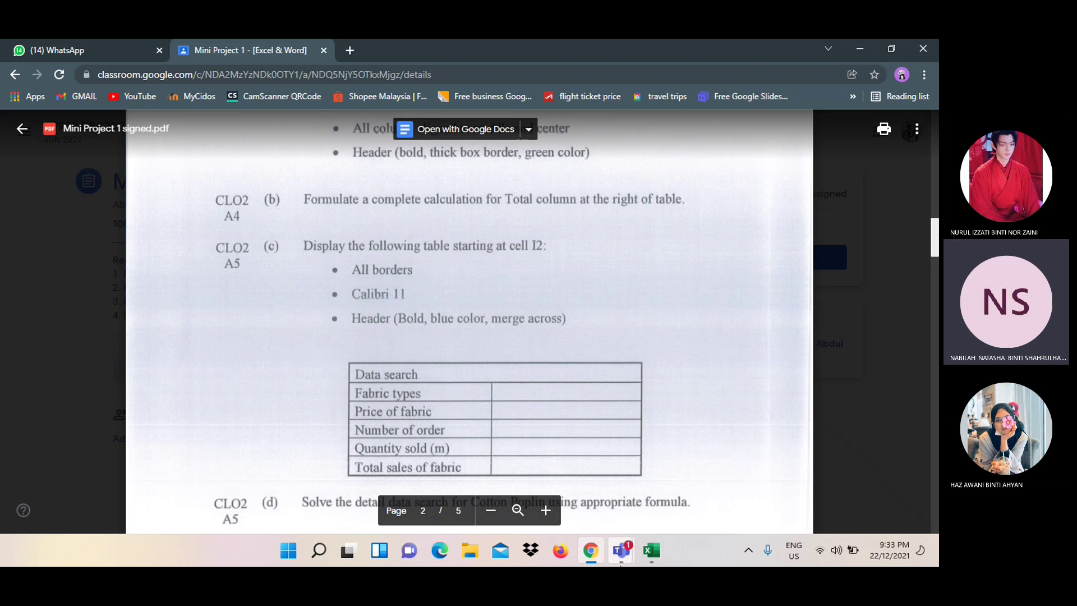
# Back in Excel, type the heading Data Search into I12
pyautogui.click(597, 545)
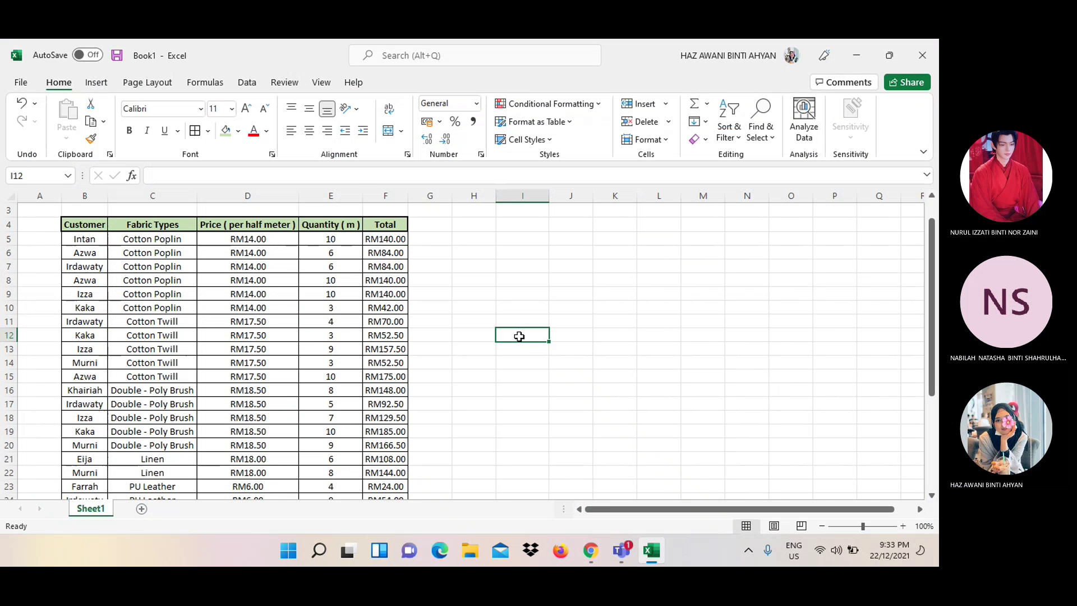
pyautogui.write('Data')
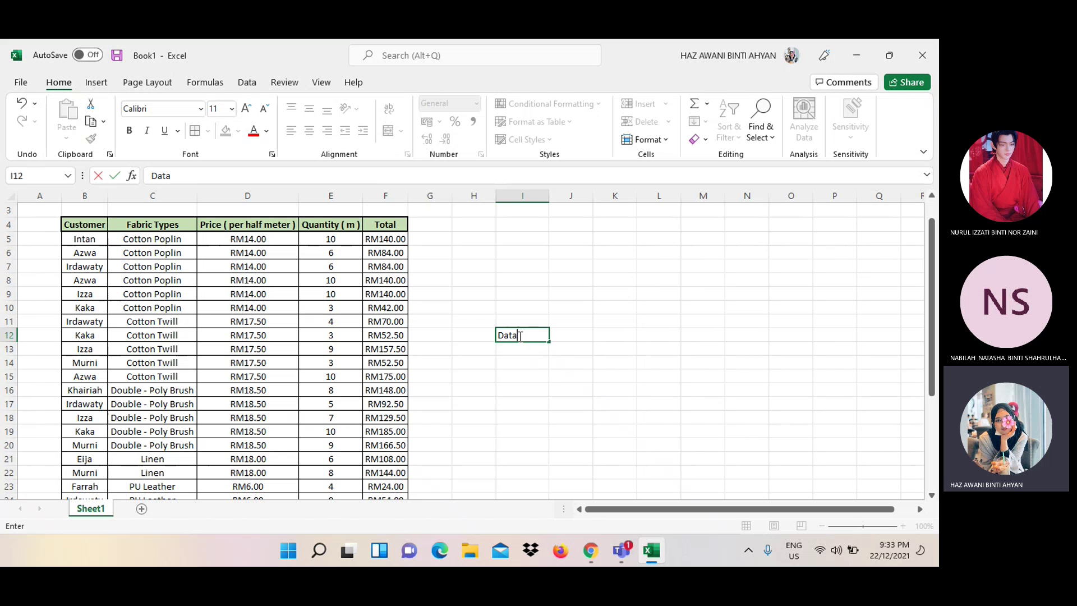
pyautogui.write(' Search')
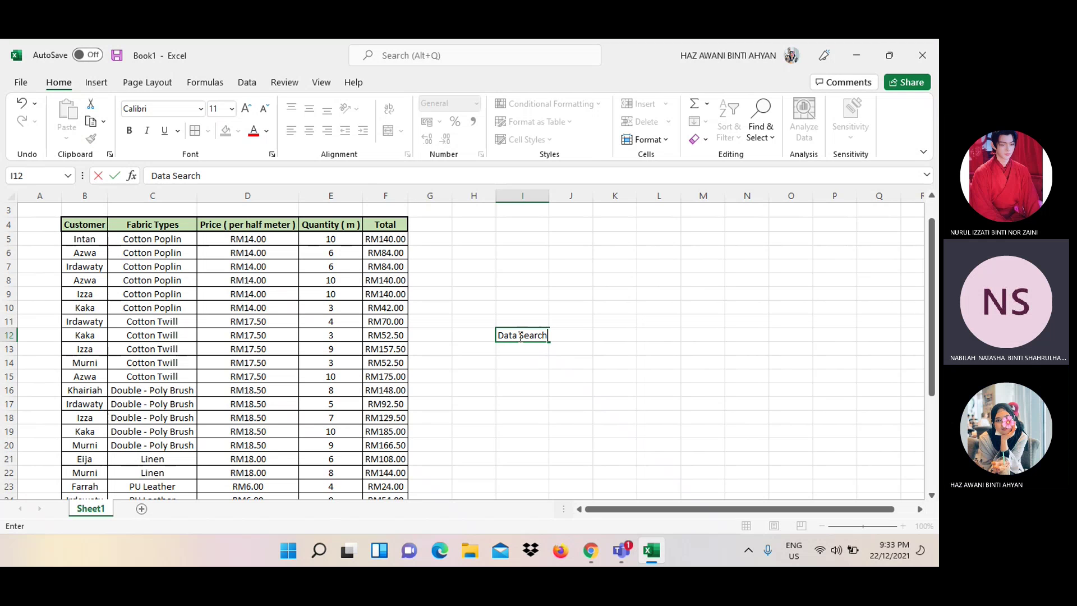
pyautogui.press('Return')
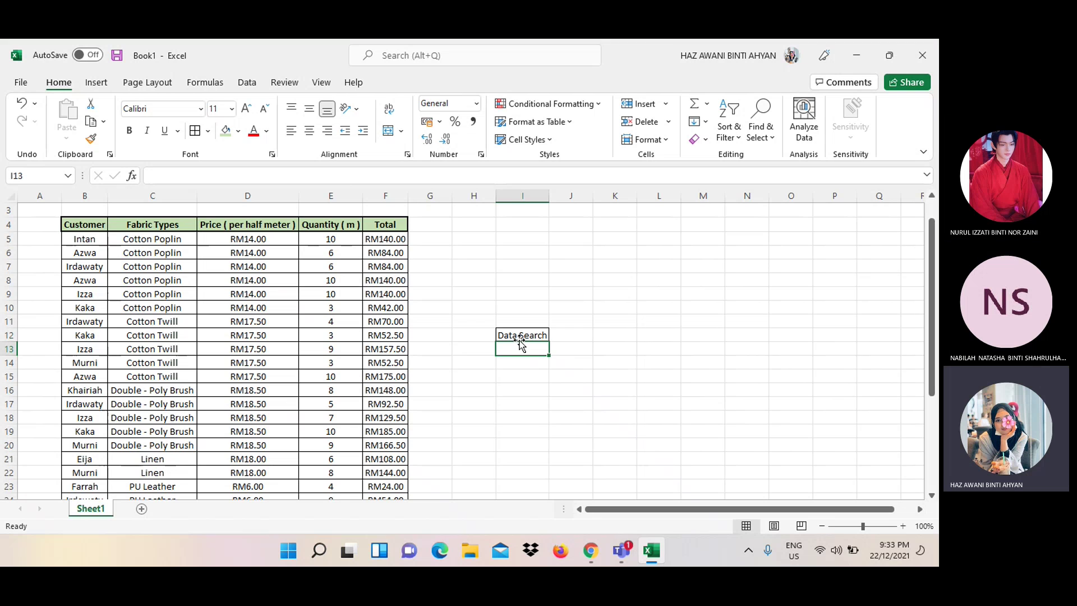
# Merge and centre the Data Search heading across I12:J12
pyautogui.click(519, 335)
pyautogui.click(559, 333)
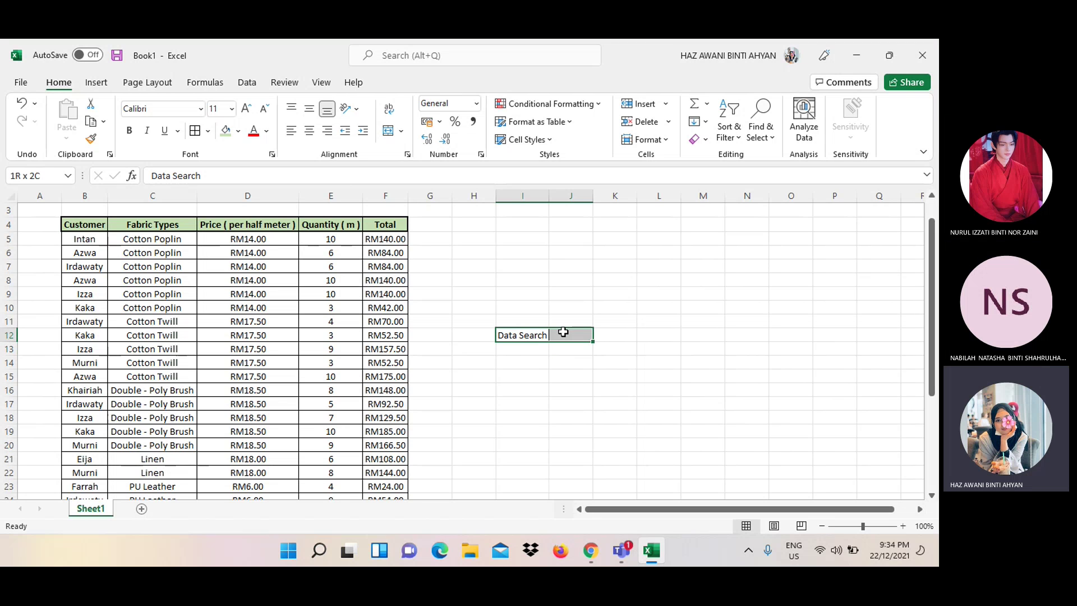
pyautogui.click(309, 130)
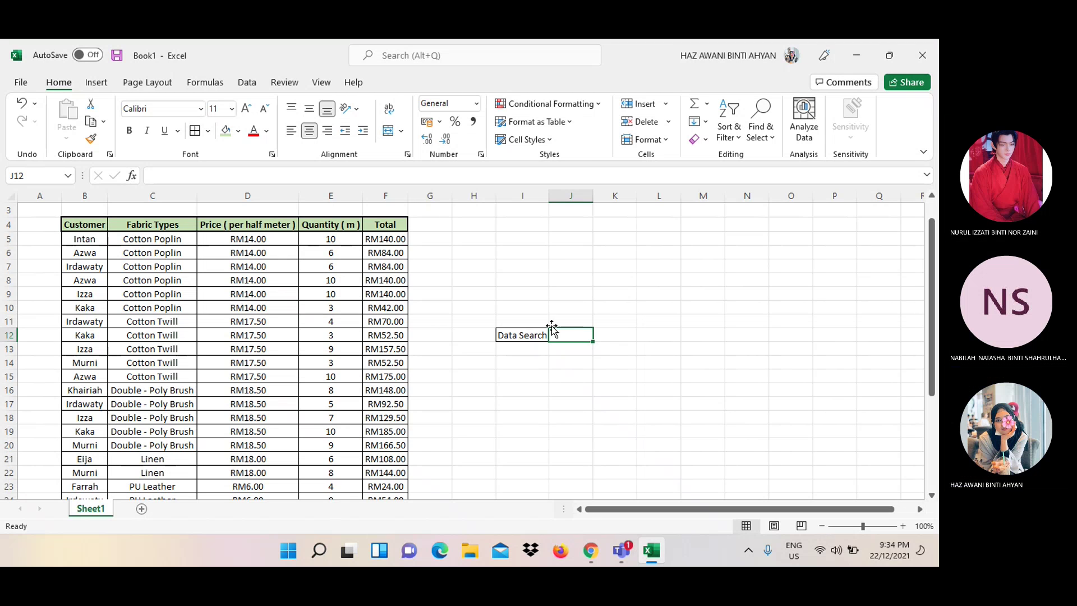
pyautogui.moveTo(584, 306); pyautogui.dragTo(536, 344)
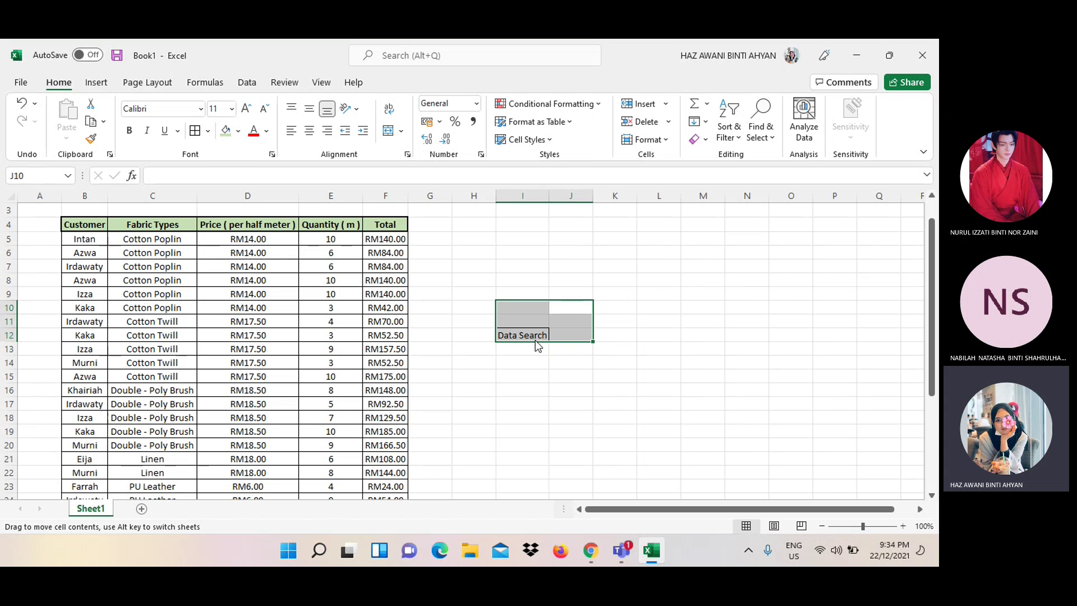
pyautogui.click(571, 387)
pyautogui.moveTo(537, 337); pyautogui.dragTo(566, 335)
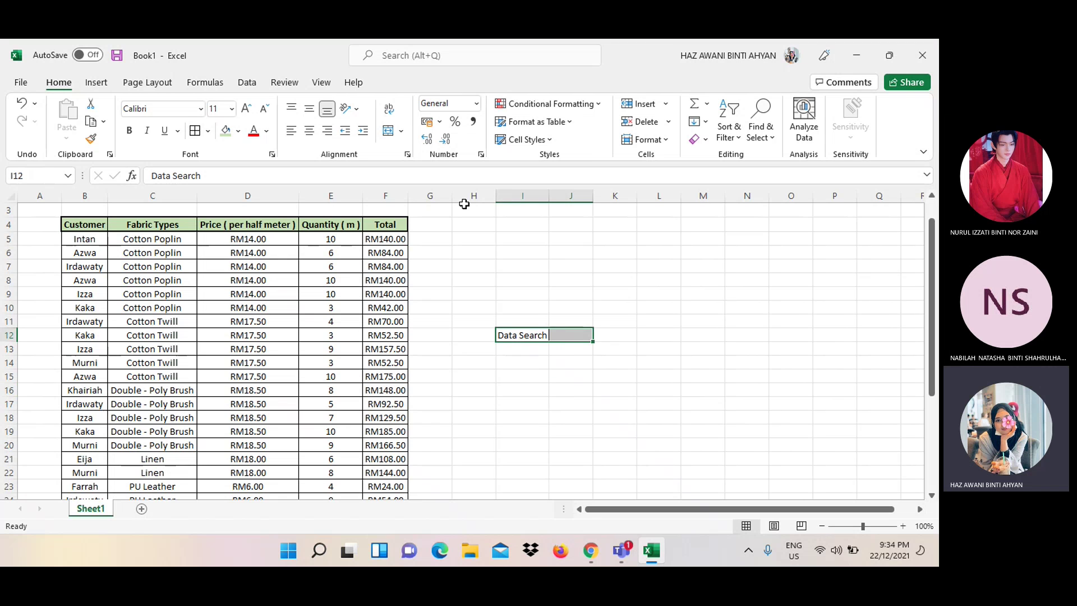
pyautogui.click(387, 130)
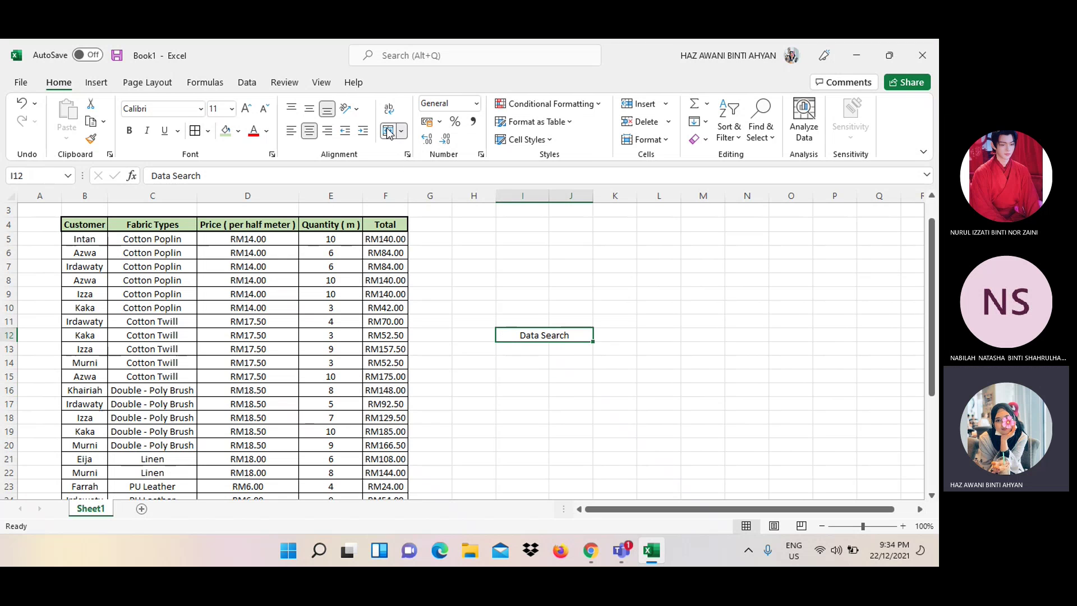
pyautogui.click(526, 392)
pyautogui.click(533, 429)
pyautogui.click(528, 347)
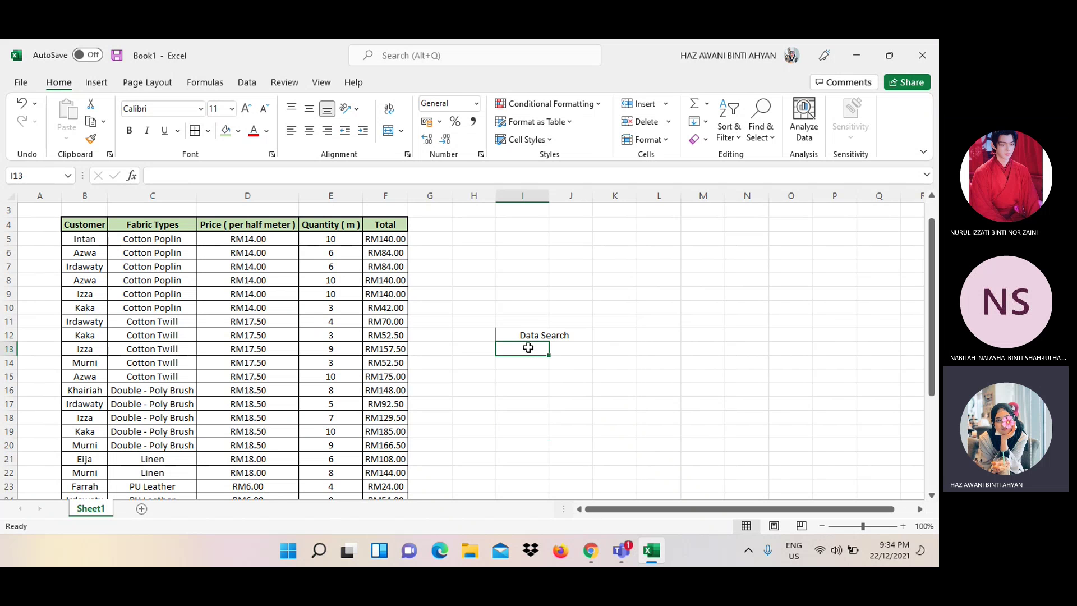
# Enter labels Fabric types, Price Of Fabric and Number of Order in I13:I15, fixing the Faabric typo
pyautogui.click(591, 551)
pyautogui.click(591, 550)
pyautogui.write('Fabric')
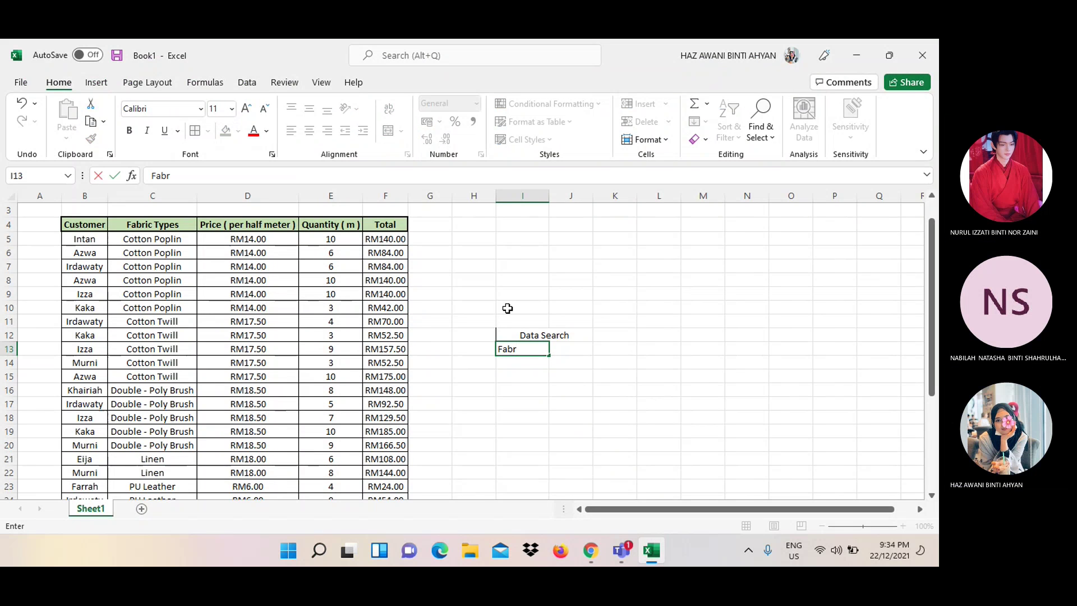
pyautogui.write(' ty')
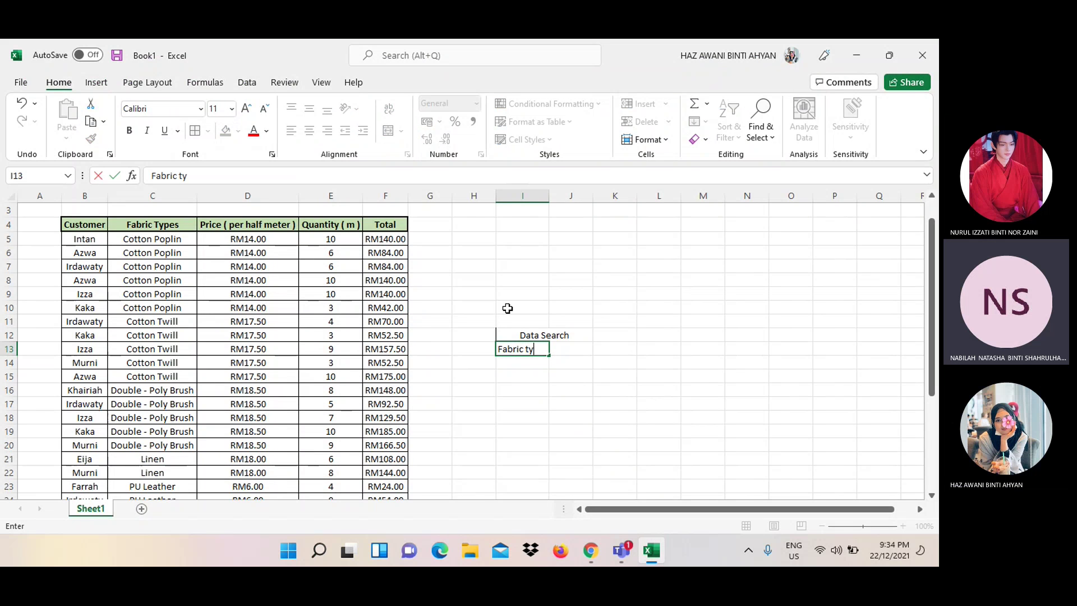
pyautogui.write('pes')
pyautogui.press('Return')
pyautogui.write('Price Of ')
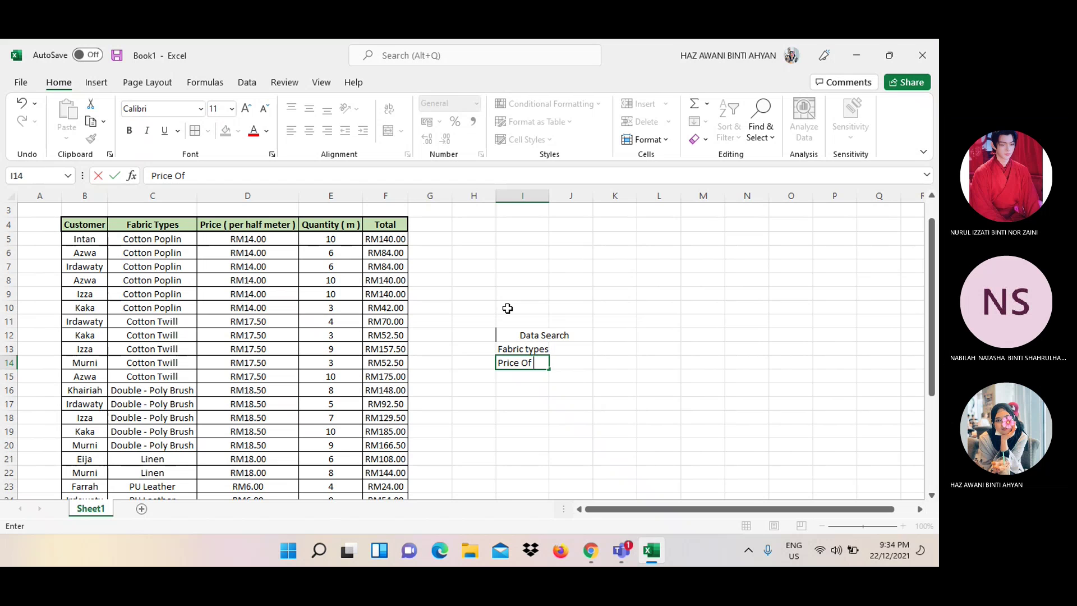
pyautogui.write('Faabric')
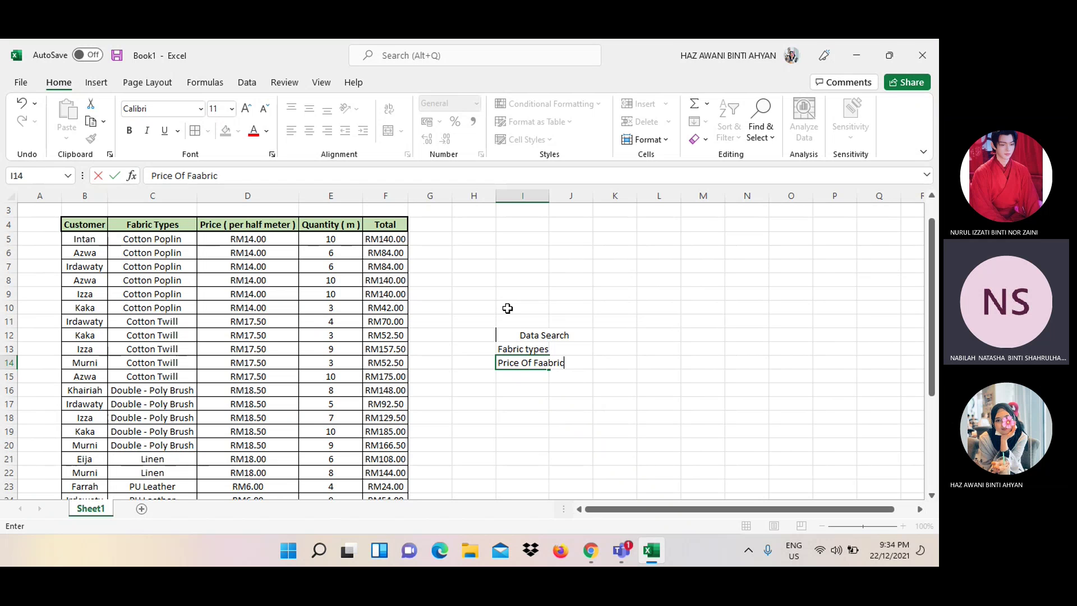
pyautogui.press('Return')
pyautogui.write('Num')
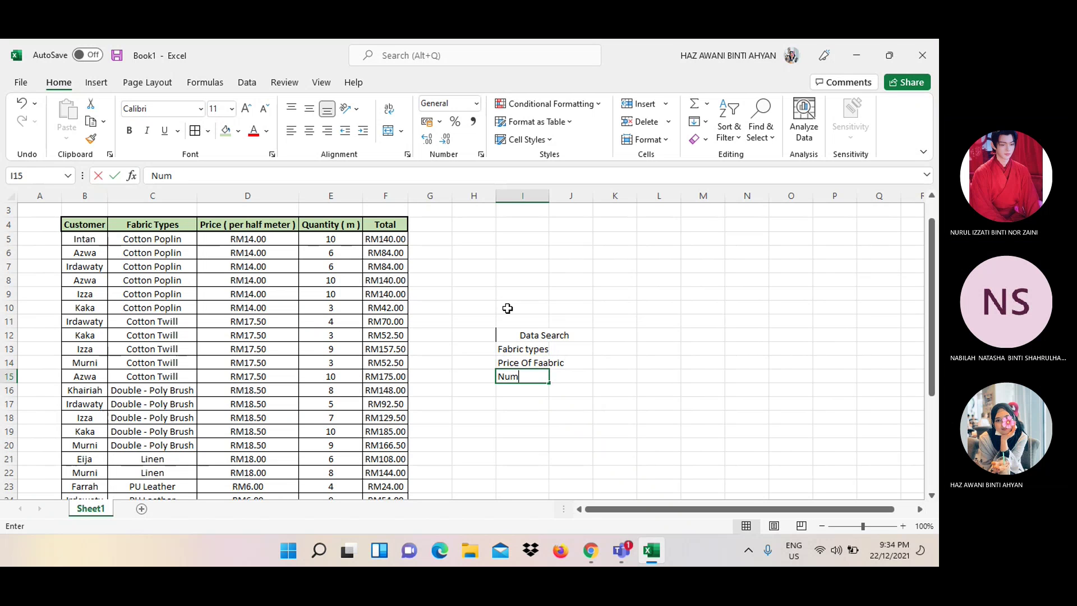
pyautogui.write('ber of')
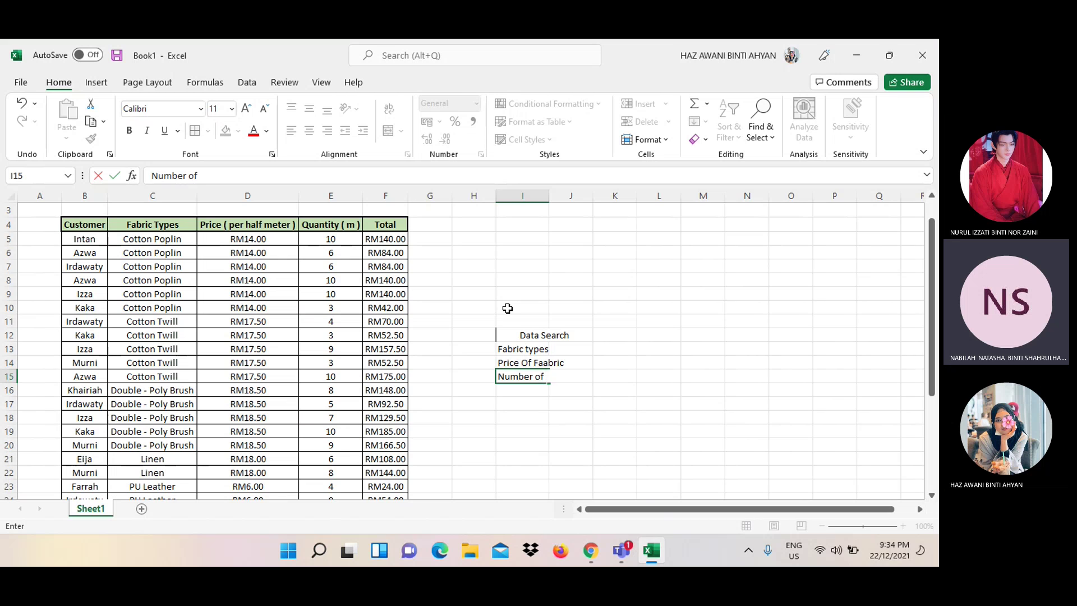
pyautogui.write(' Order')
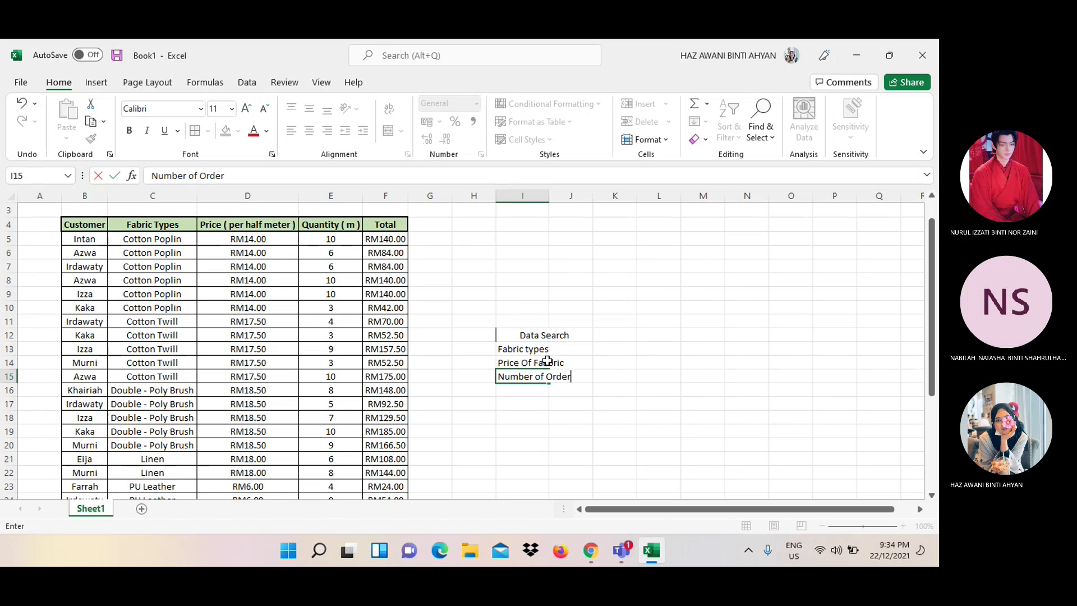
pyautogui.click(546, 360)
pyautogui.click(203, 177)
pyautogui.press('BackSpace')
pyautogui.click(518, 388)
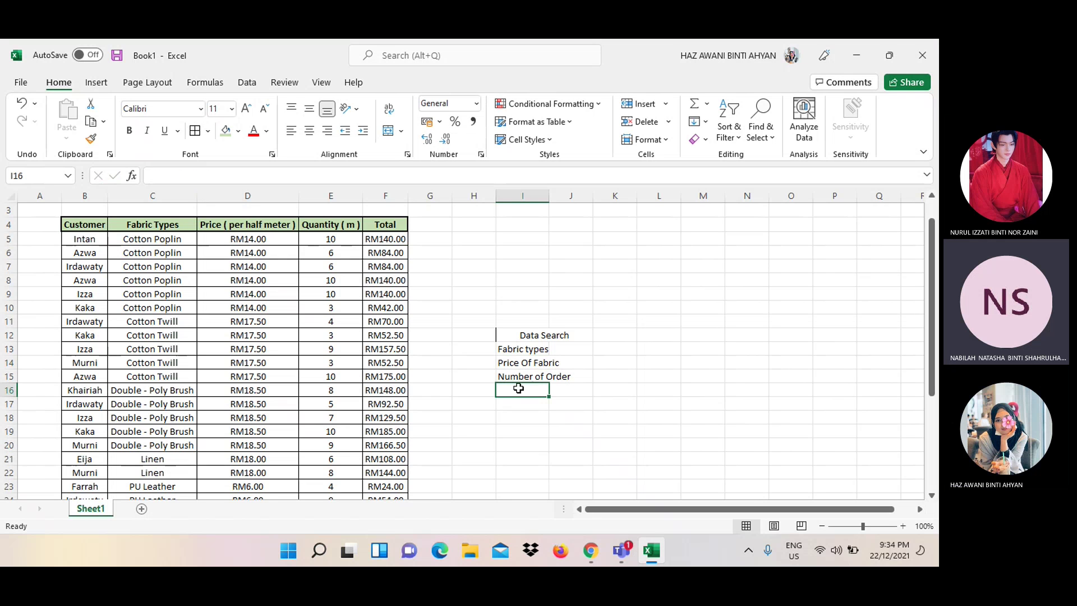
# Enter labels Quantity Sold (m) and Total sales Of Fabric in I16:I17
pyautogui.write('Quantity')
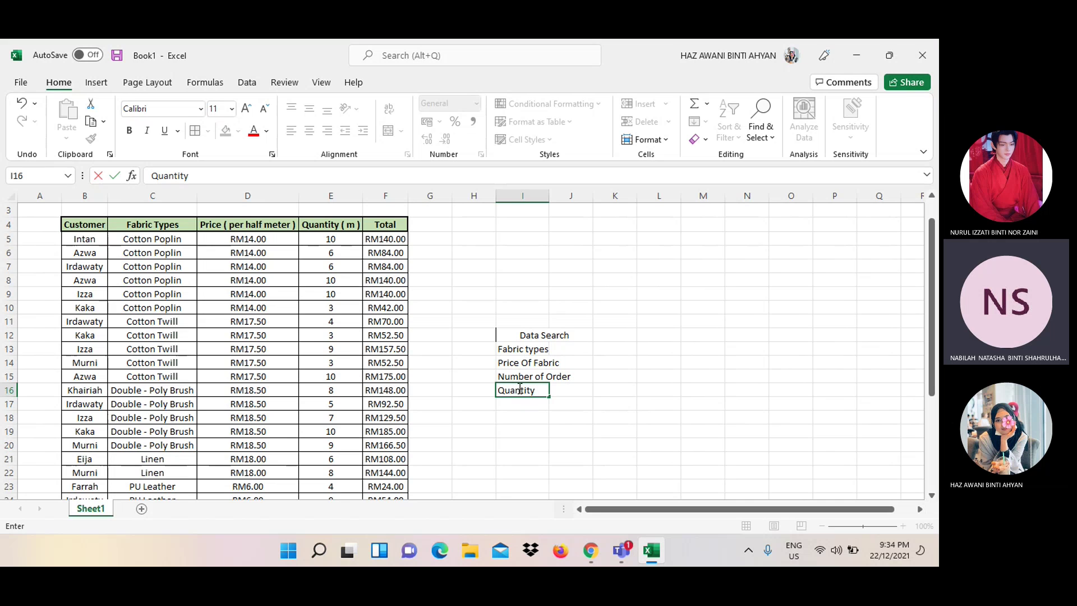
pyautogui.write('Sold (')
pyautogui.write(' m')
pyautogui.press('BackSpace')
pyautogui.press('BackSpace')
pyautogui.press('BackSpace')
pyautogui.write('m)')
pyautogui.press('Return')
pyautogui.write('T')
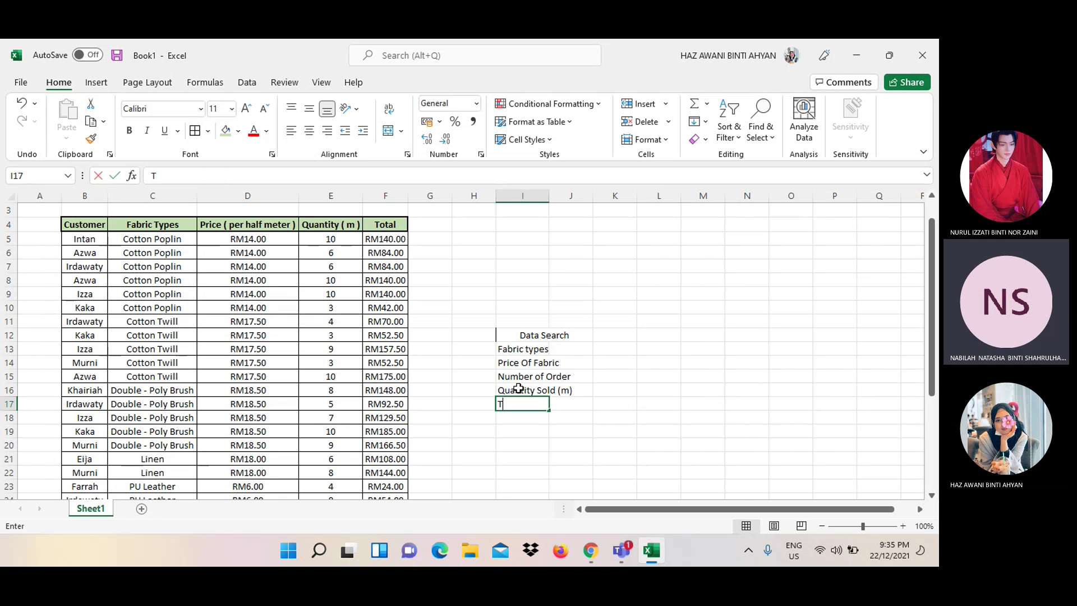
pyautogui.write('p')
pyautogui.write('al ')
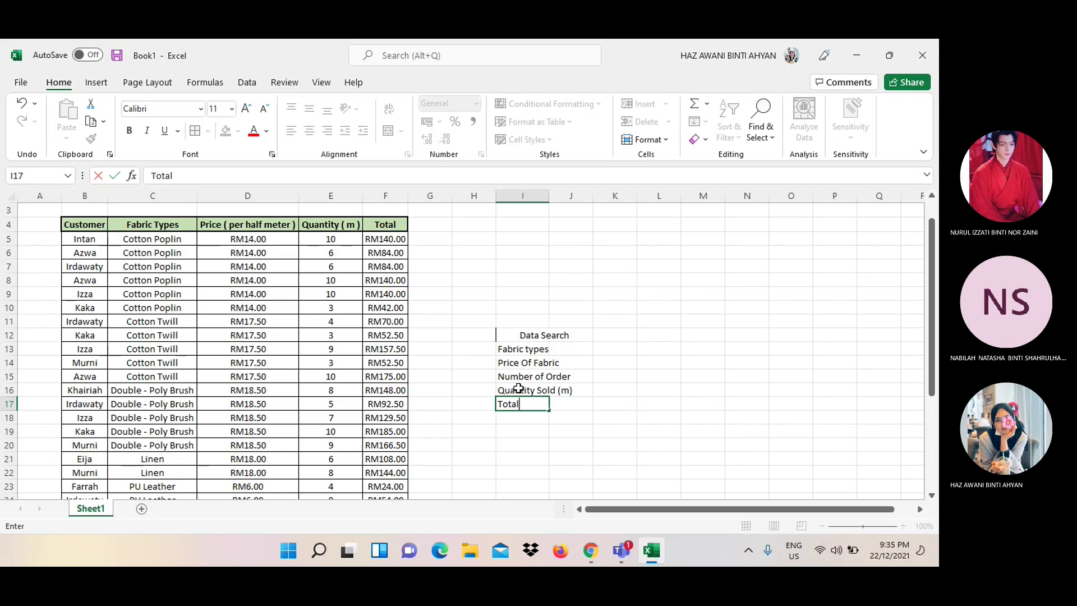
pyautogui.write(' sales Of Fab')
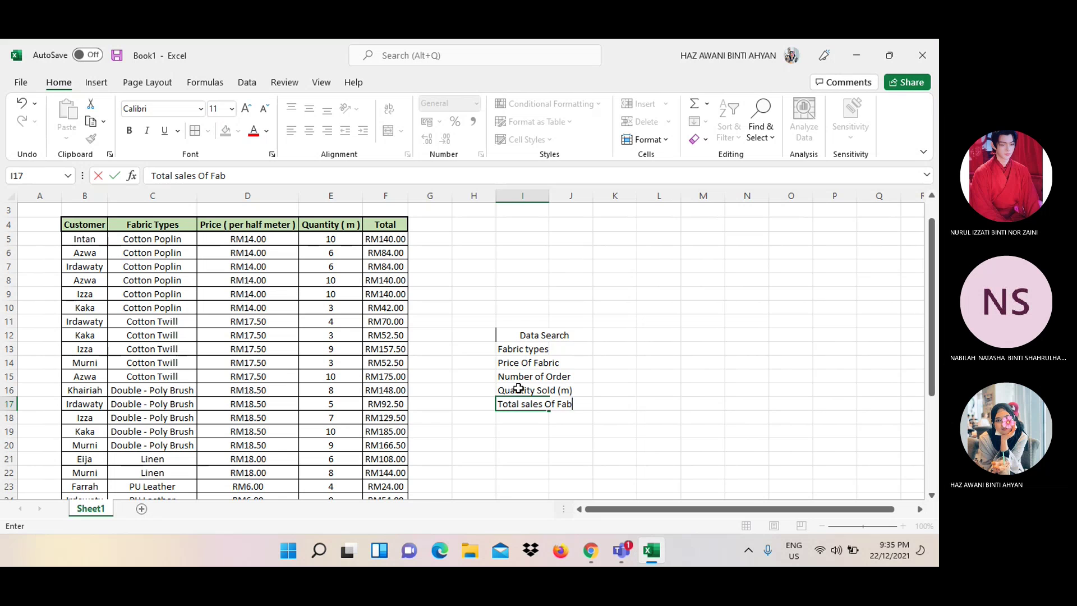
pyautogui.write('ric')
pyautogui.press('Return')
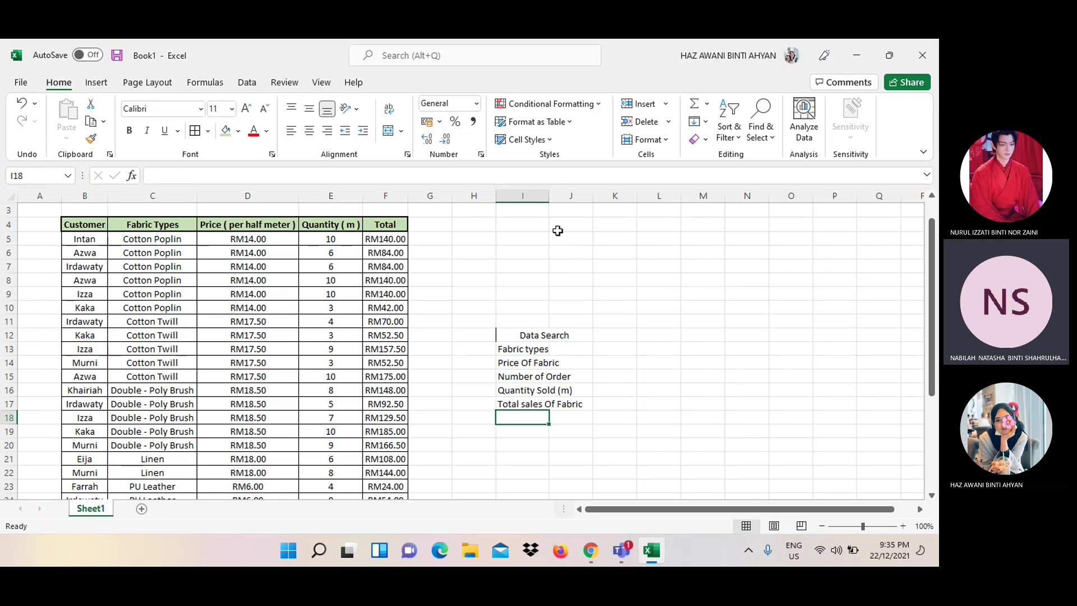
# Autofit column I and give I12:J17 all borders with middle alignment
pyautogui.doubleClick(549, 196)
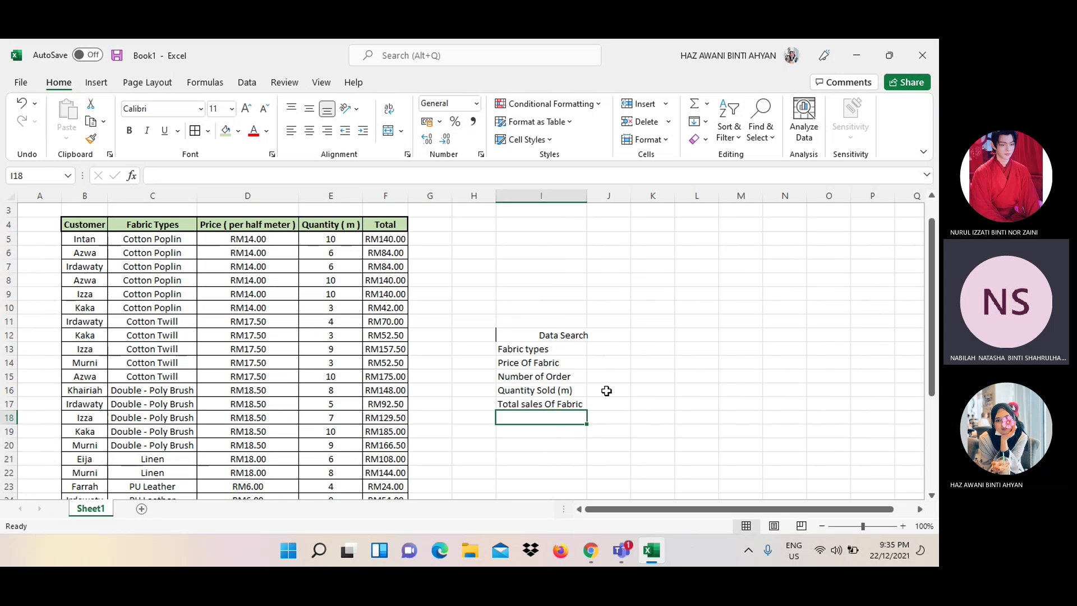
pyautogui.moveTo(509, 332); pyautogui.dragTo(621, 402)
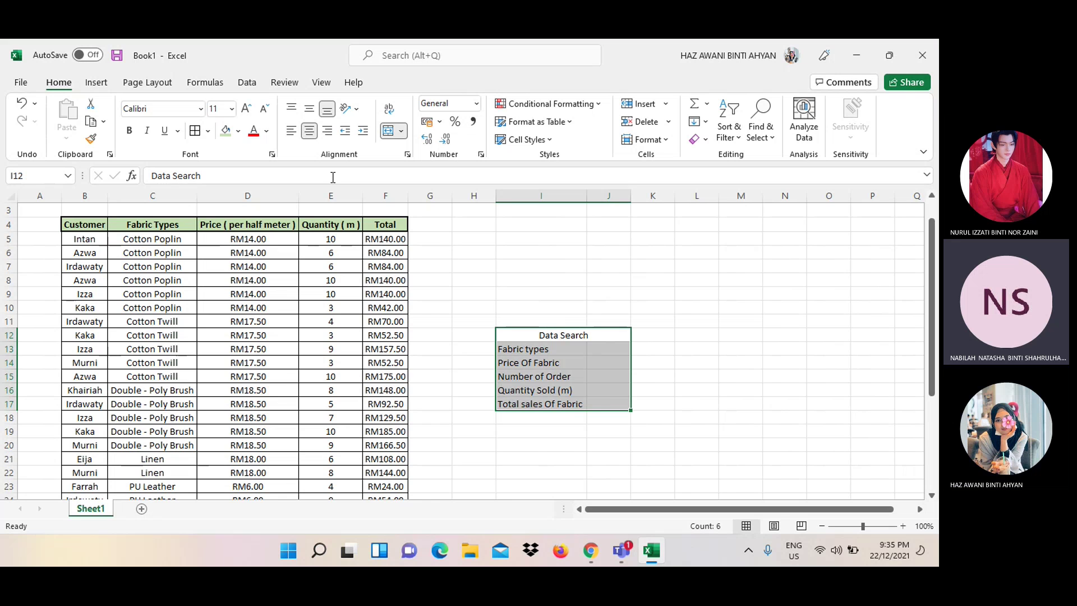
pyautogui.click(195, 131)
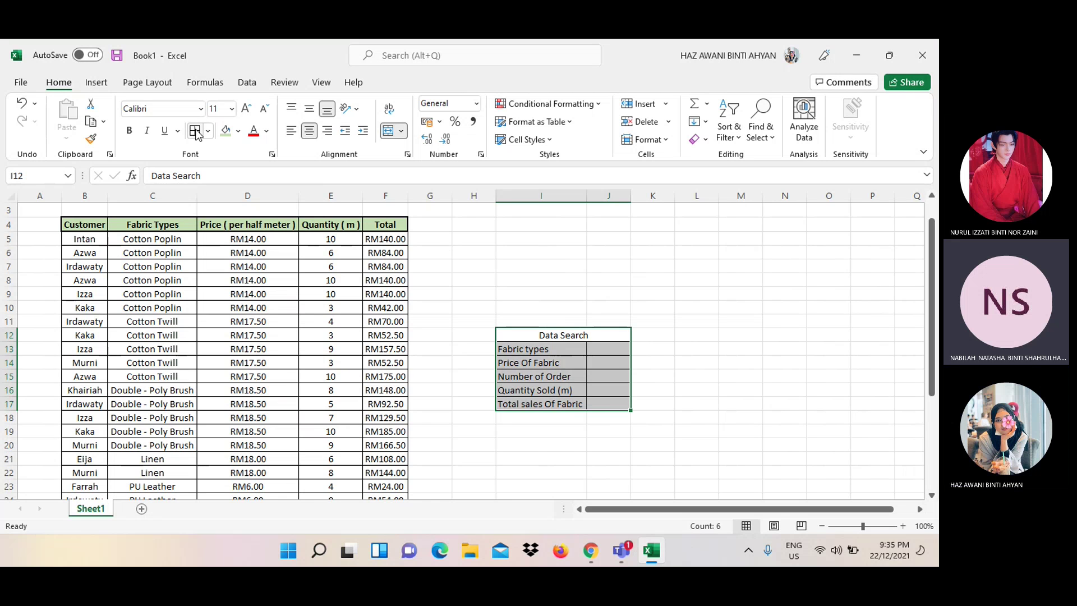
pyautogui.click(308, 112)
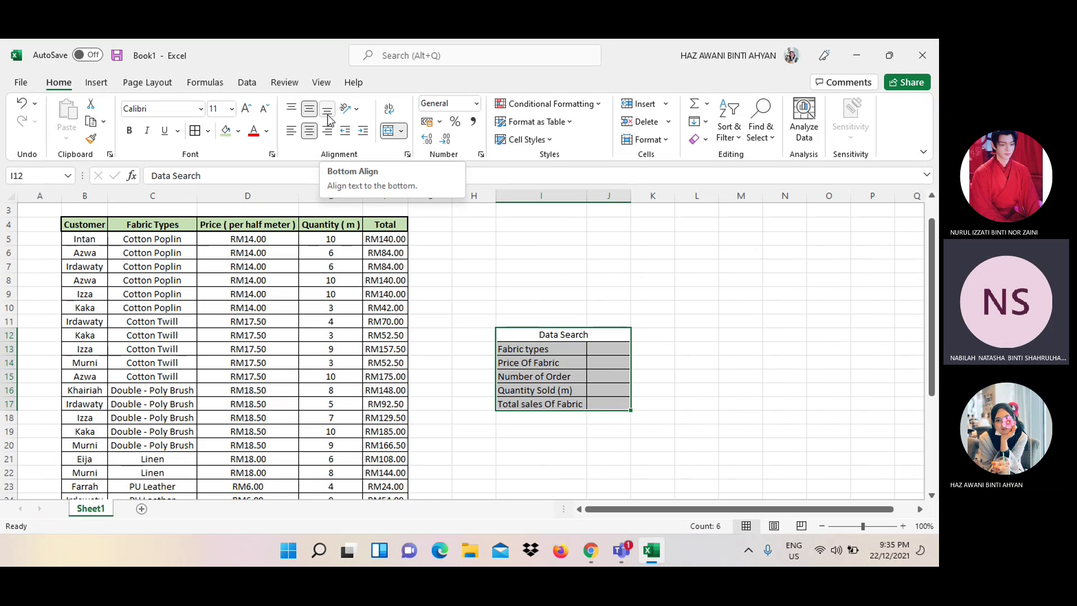
pyautogui.click(717, 357)
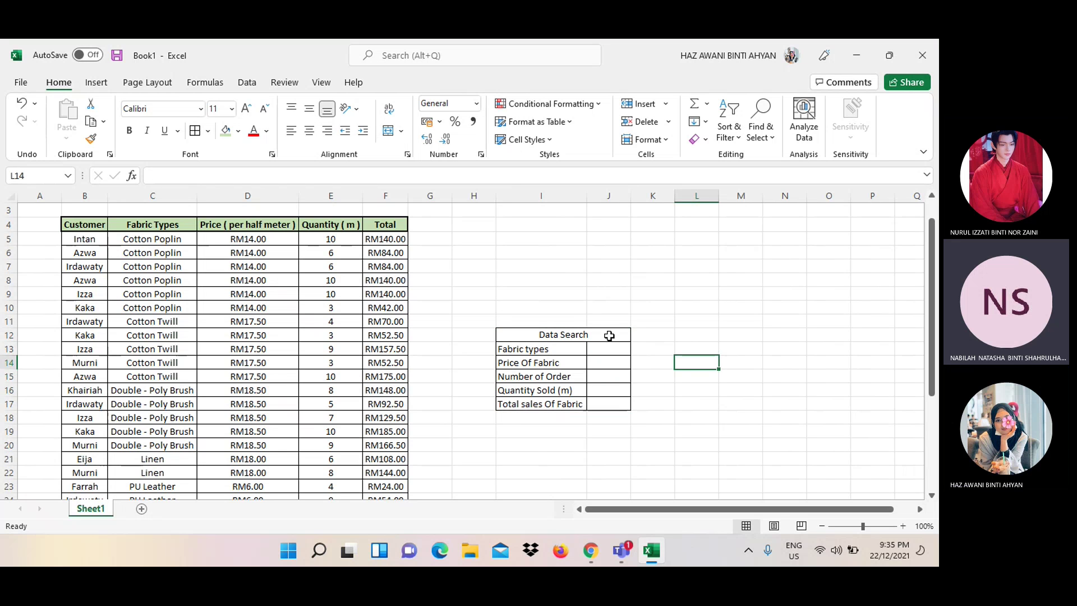
# Make the merged Data Search heading bold and bring up its fill colours
pyautogui.click(535, 336)
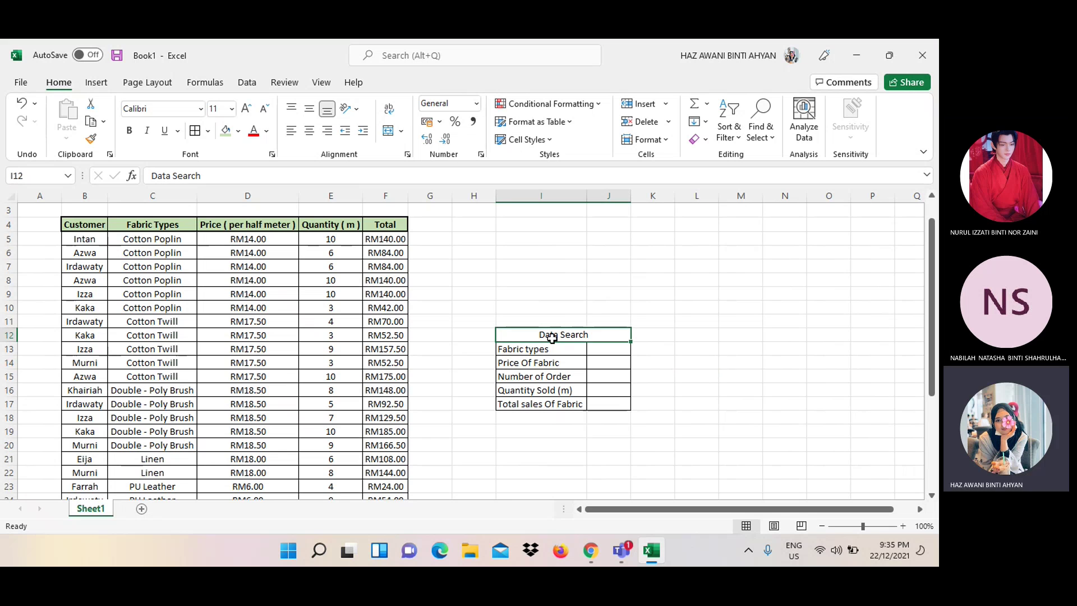
pyautogui.click(129, 132)
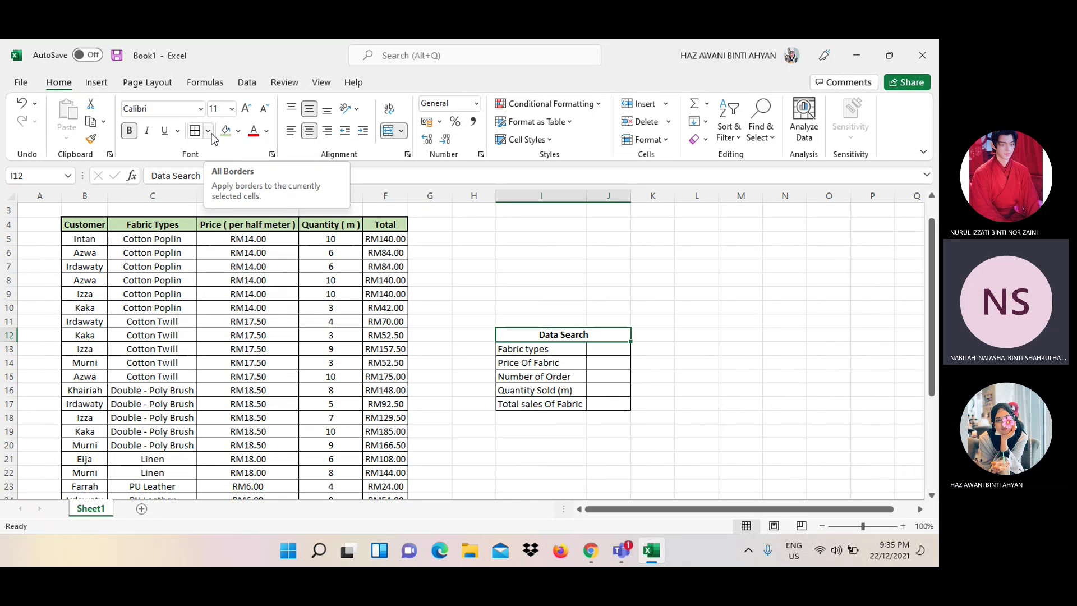
pyautogui.click(237, 131)
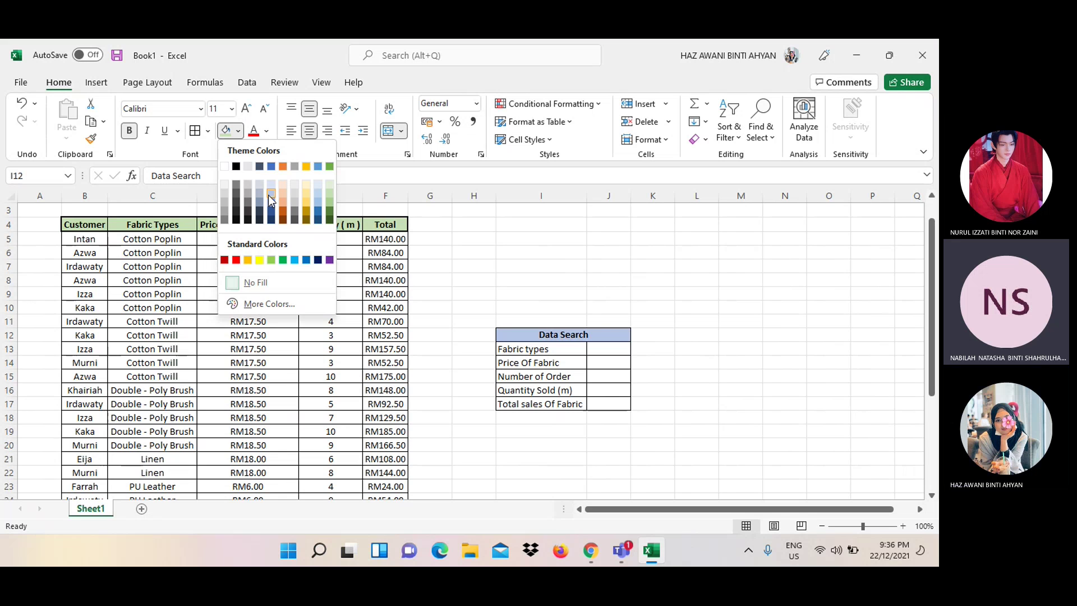
# Fill the heading light blue and enter Cotton Poplin in J13
pyautogui.click(319, 194)
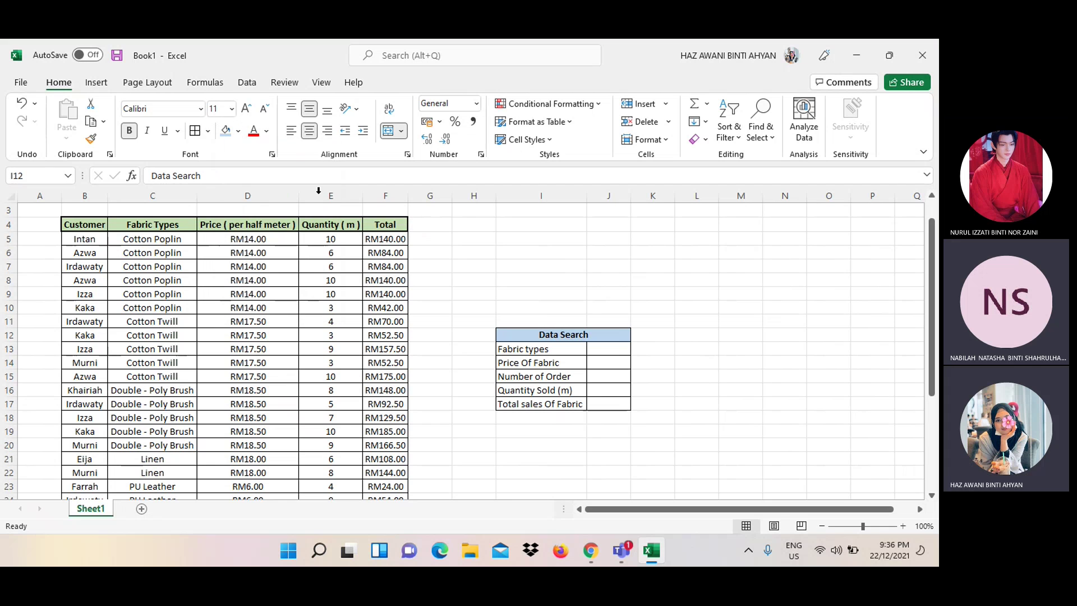
pyautogui.click(670, 303)
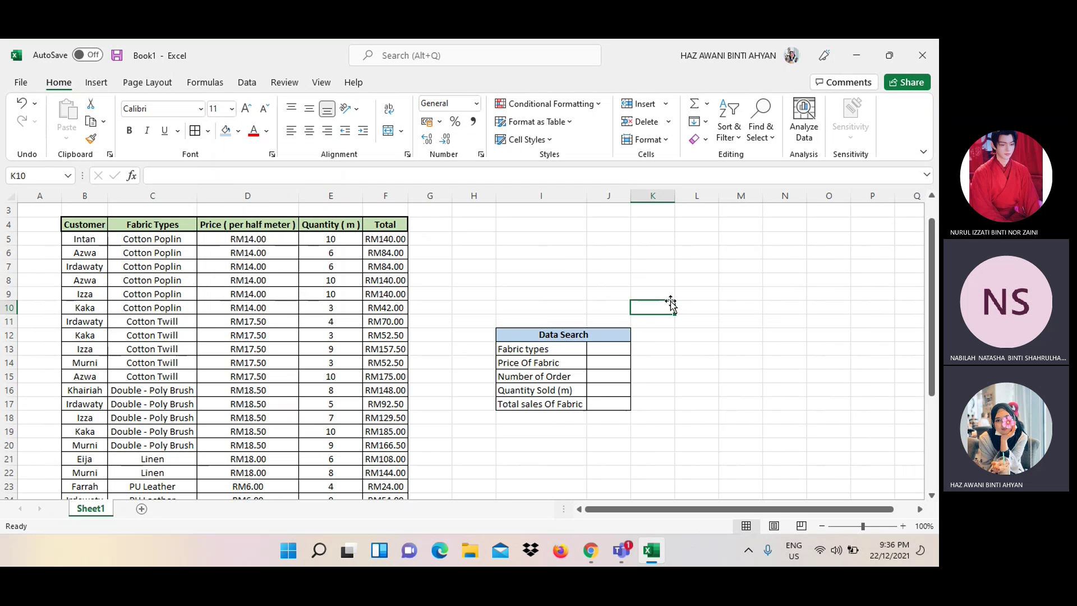
pyautogui.click(614, 349)
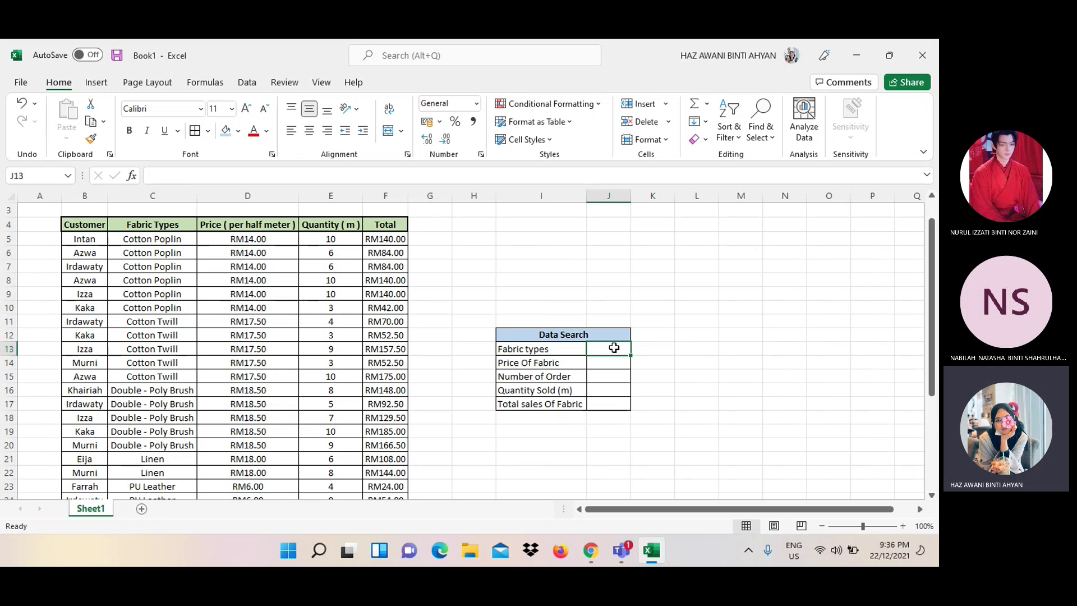
pyautogui.write('Cotton')
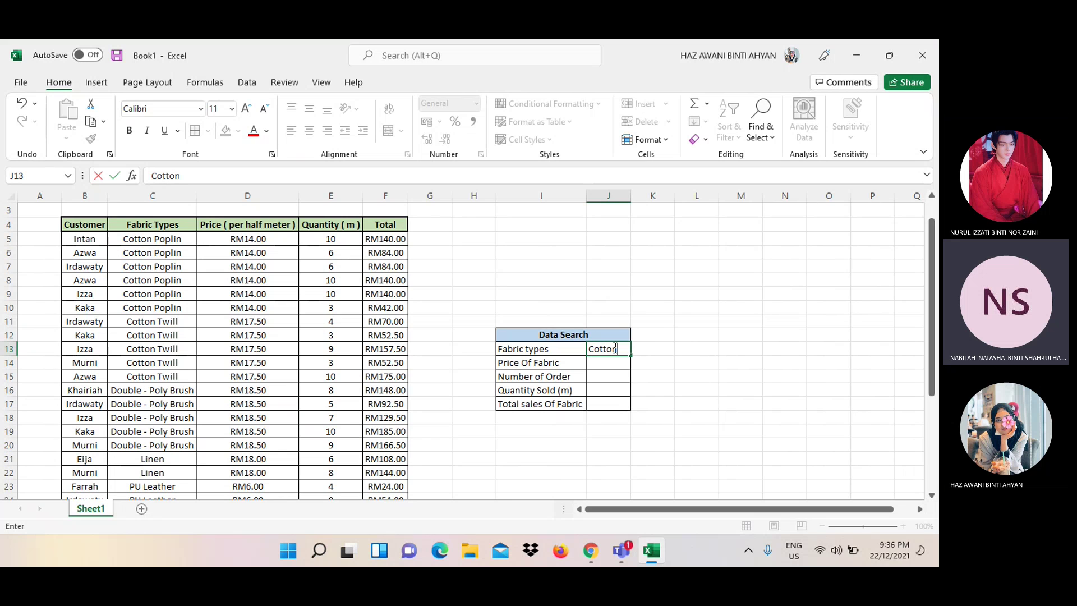
pyautogui.write(' Poplin')
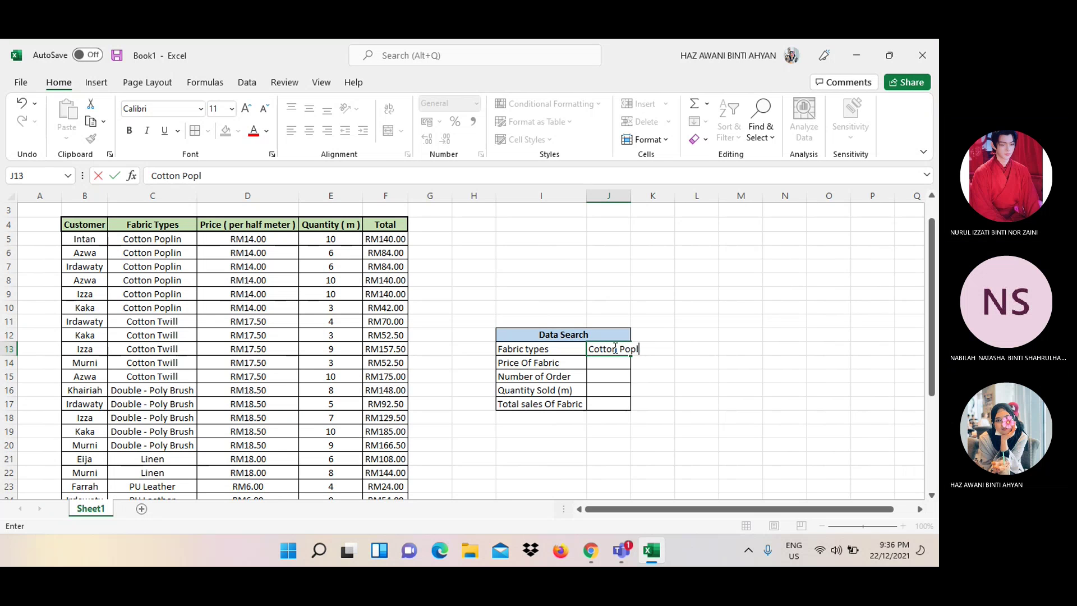
pyautogui.press('Return')
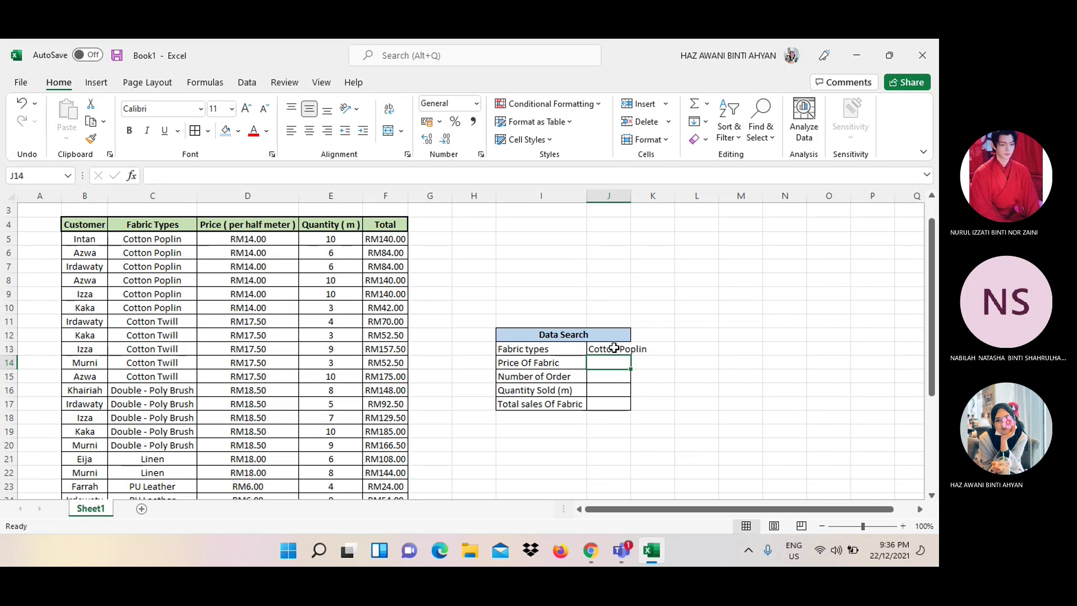
# Enter price 14 in J14 in Accounting format as RM 14.00 and widen column J
pyautogui.write('!')
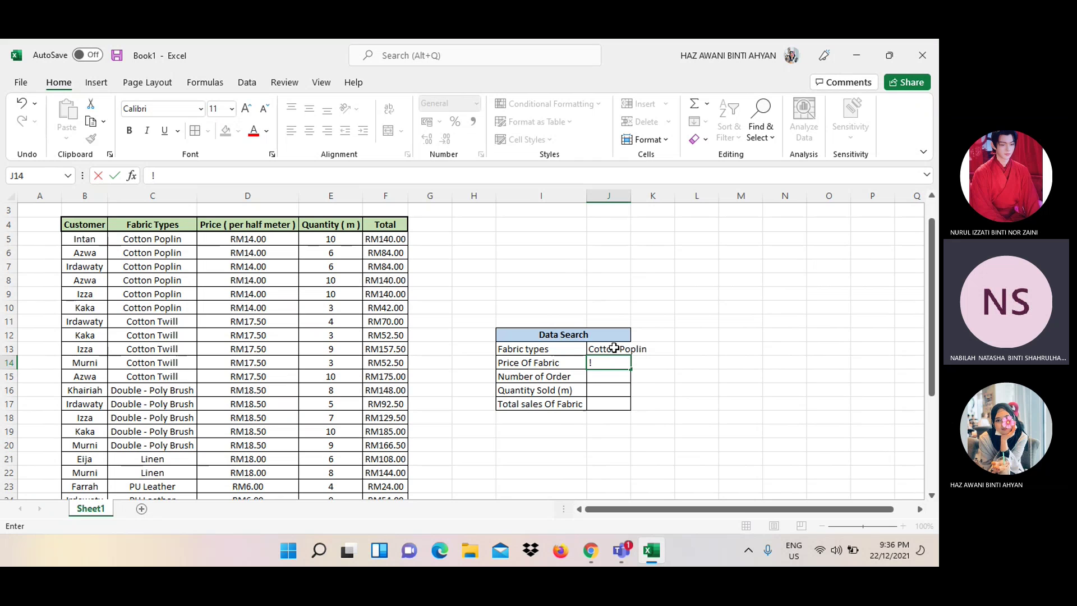
pyautogui.write('$')
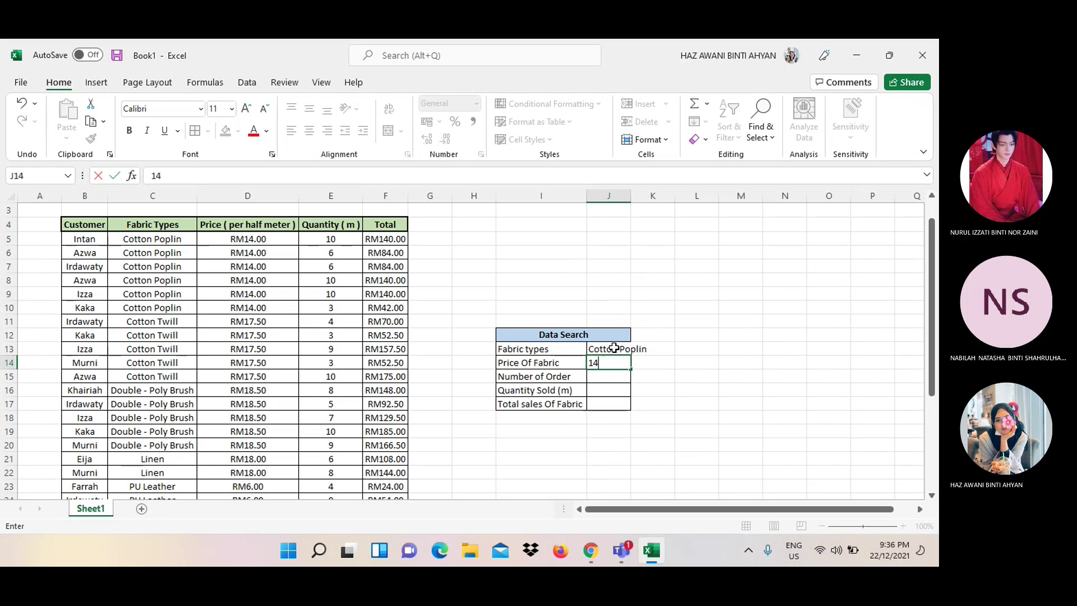
pyautogui.click(708, 396)
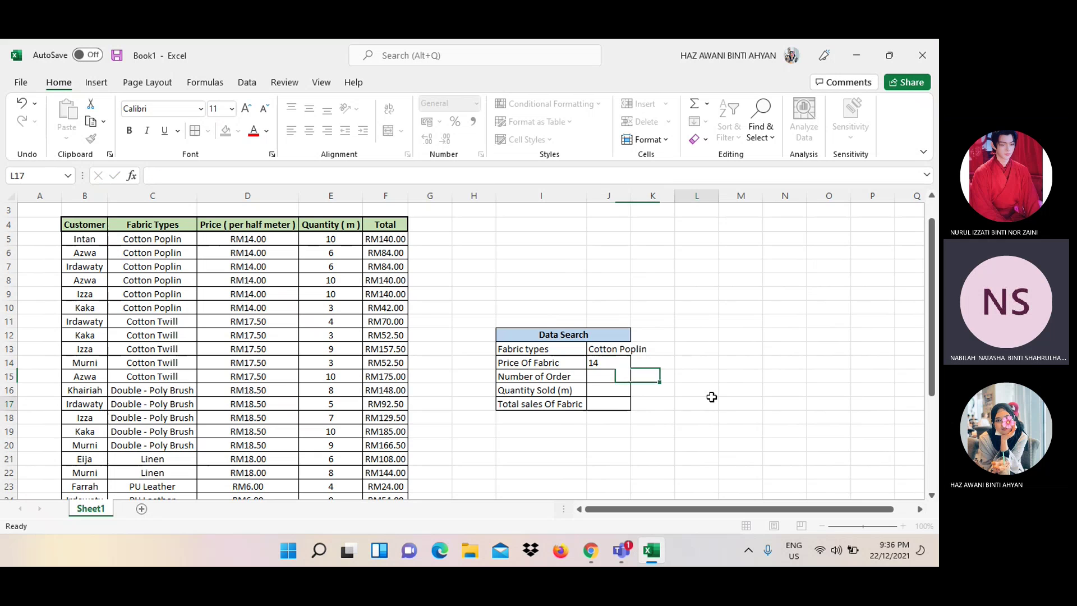
pyautogui.click(613, 365)
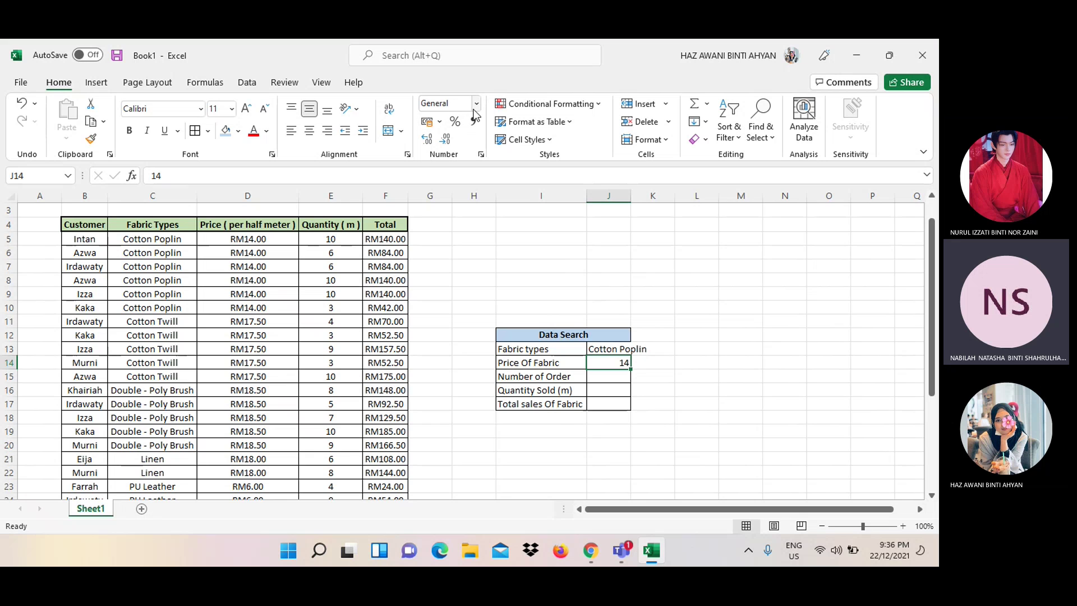
pyautogui.click(427, 124)
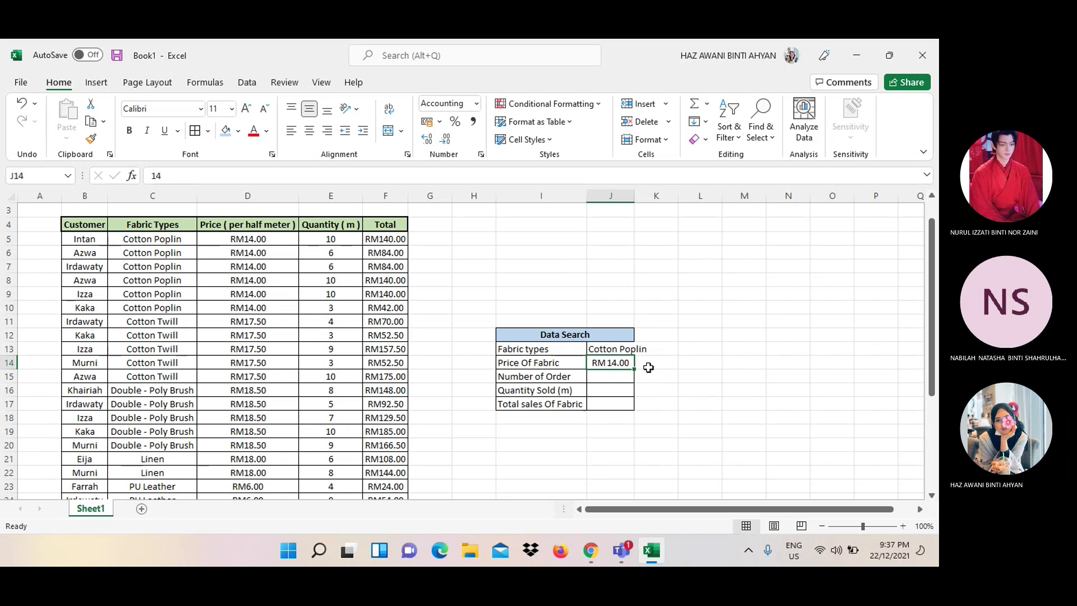
pyautogui.click(598, 378)
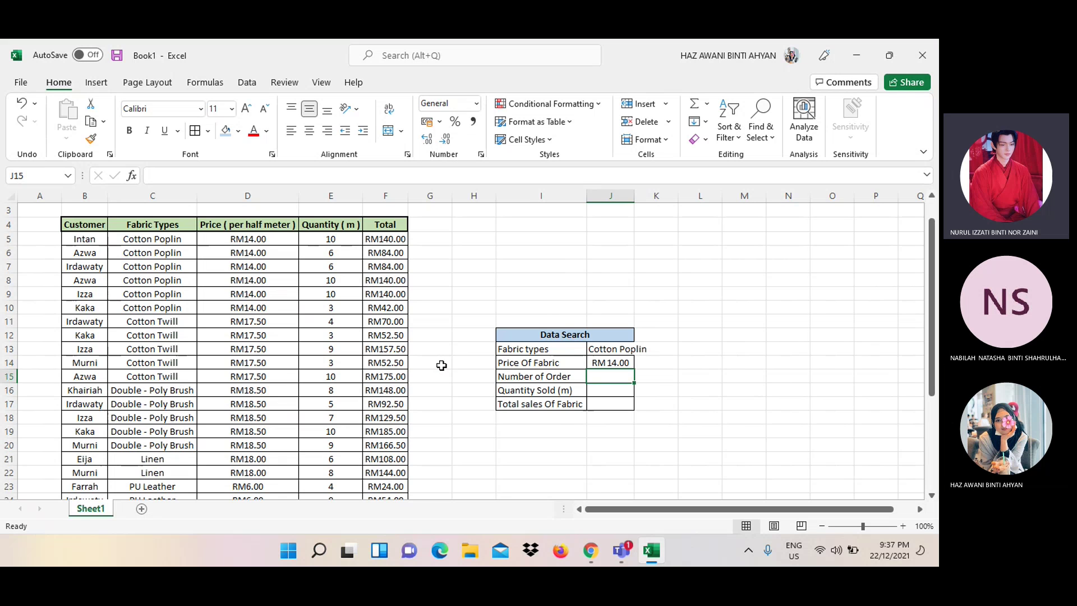
pyautogui.click(607, 397)
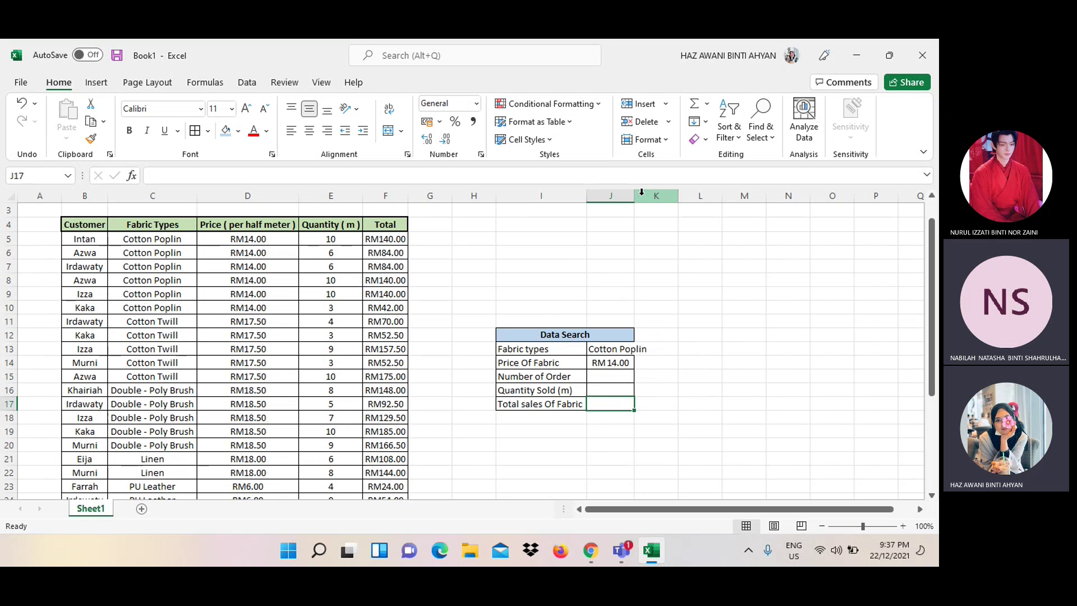
pyautogui.moveTo(634, 195); pyautogui.dragTo(650, 195)
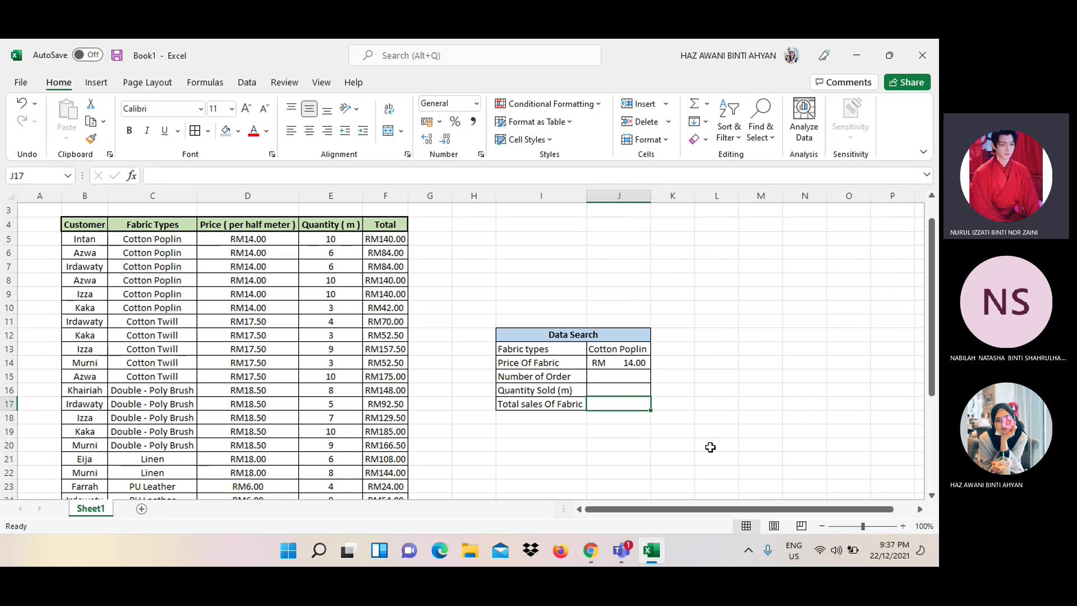
pyautogui.click(591, 551)
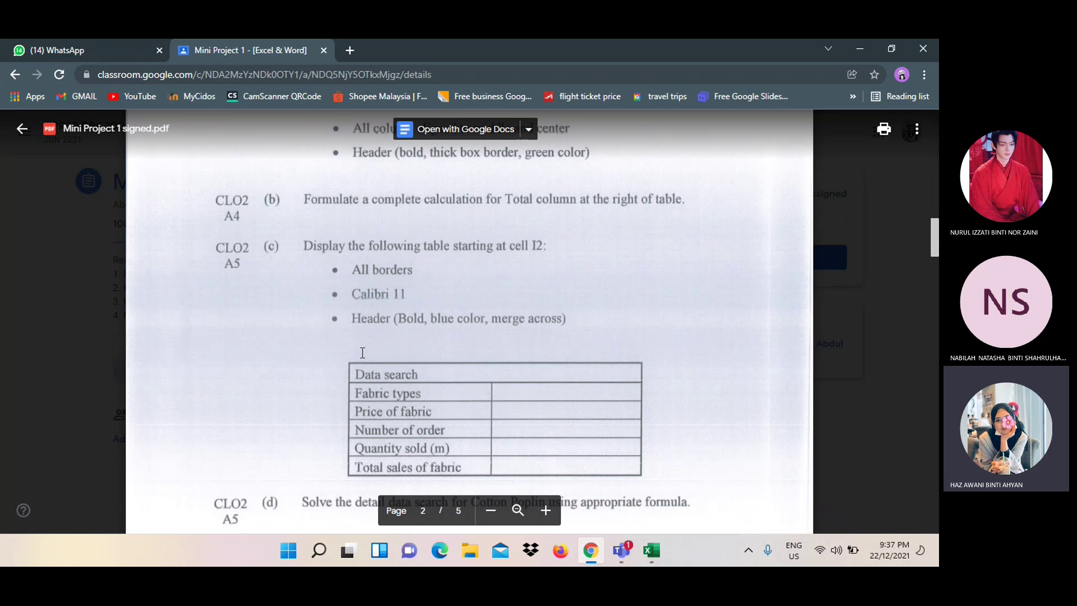
pyautogui.scroll(-2, 363, 352)
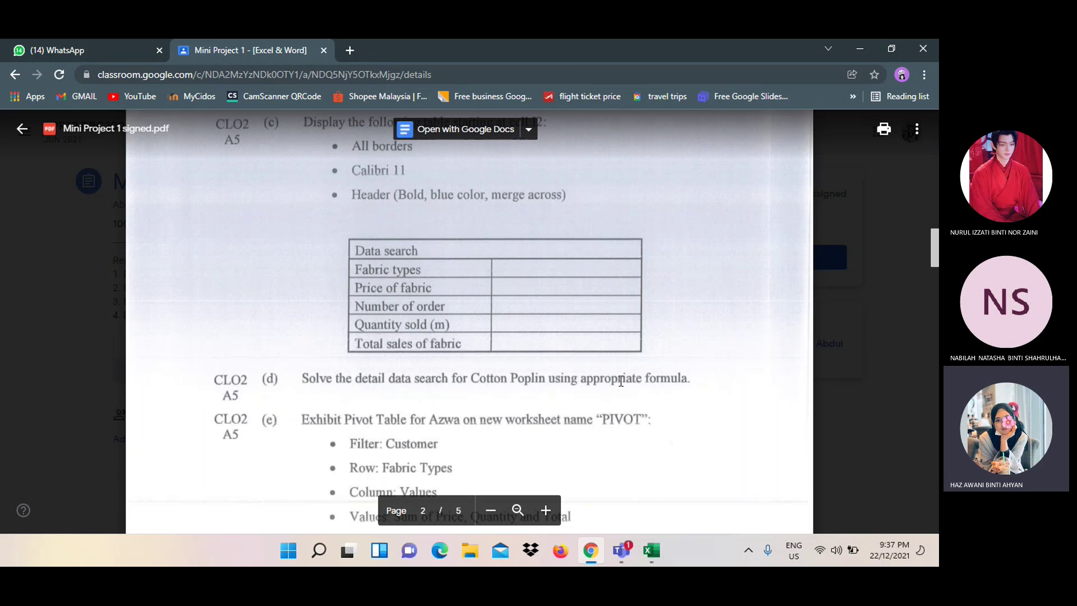
pyautogui.click(589, 550)
pyautogui.click(501, 460)
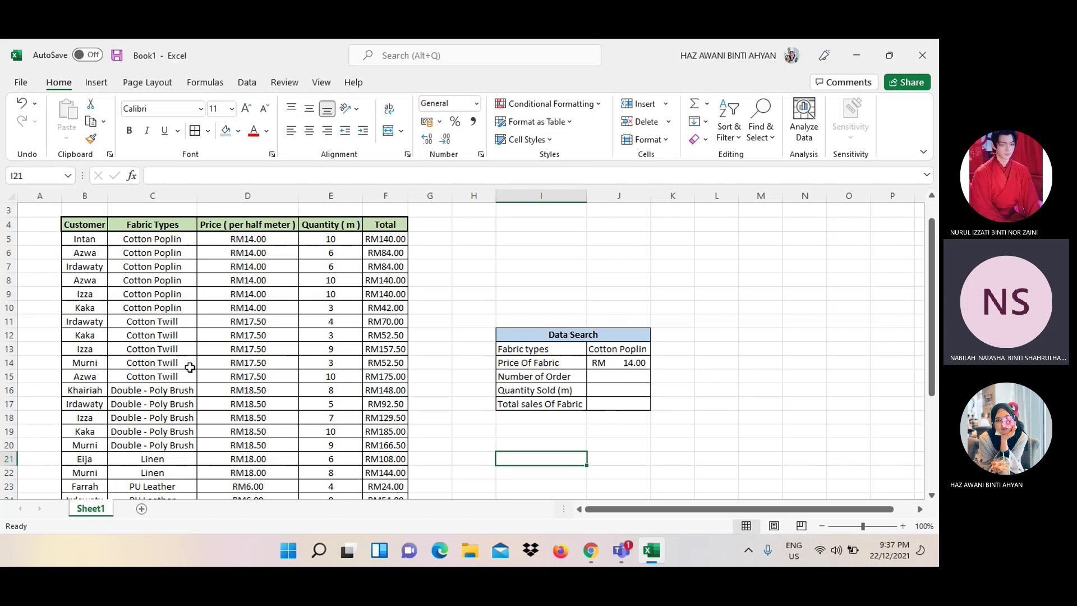
# Switch the J14 price to Currency format, showing RM14.00
pyautogui.scroll(-1, 185, 364)
pyautogui.scroll(-1, 190, 367)
pyautogui.scroll(-1, 190, 367)
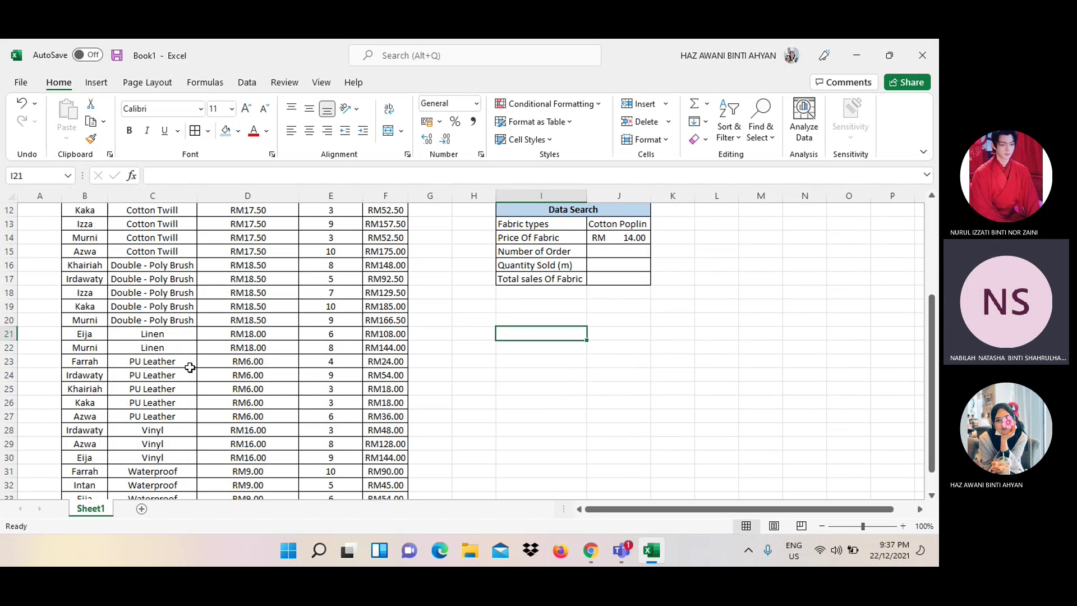
pyautogui.click(611, 238)
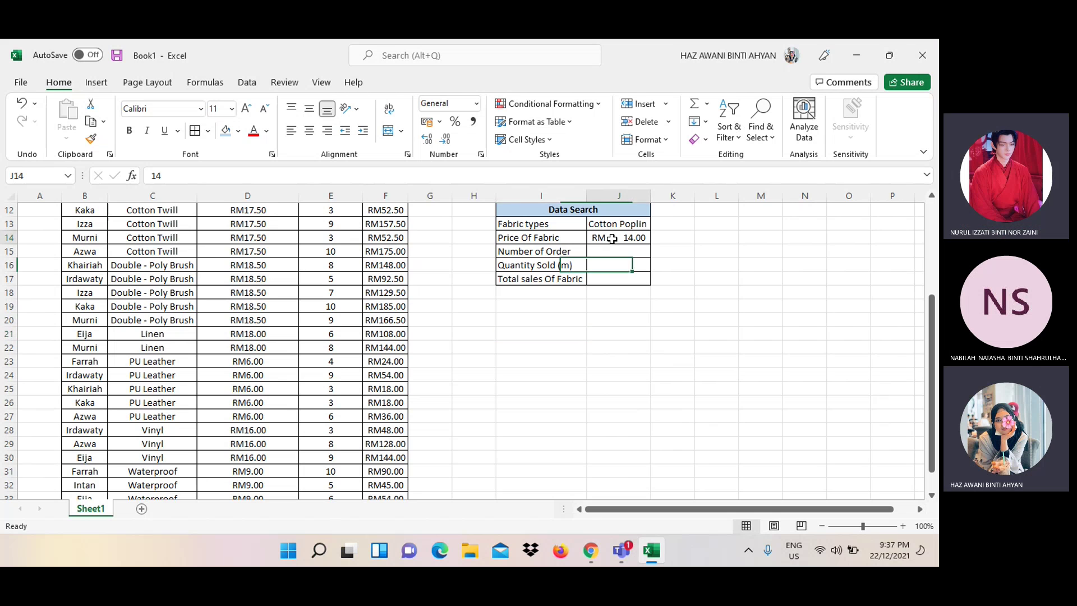
pyautogui.scroll(1, 733, 252)
pyautogui.scroll(1, 733, 252)
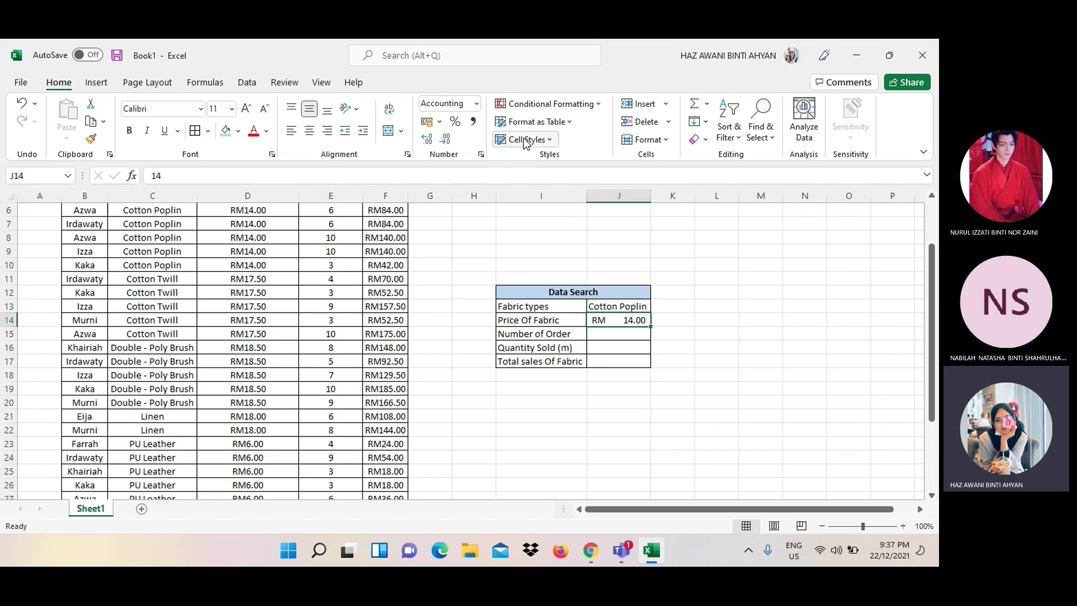
pyautogui.click(477, 104)
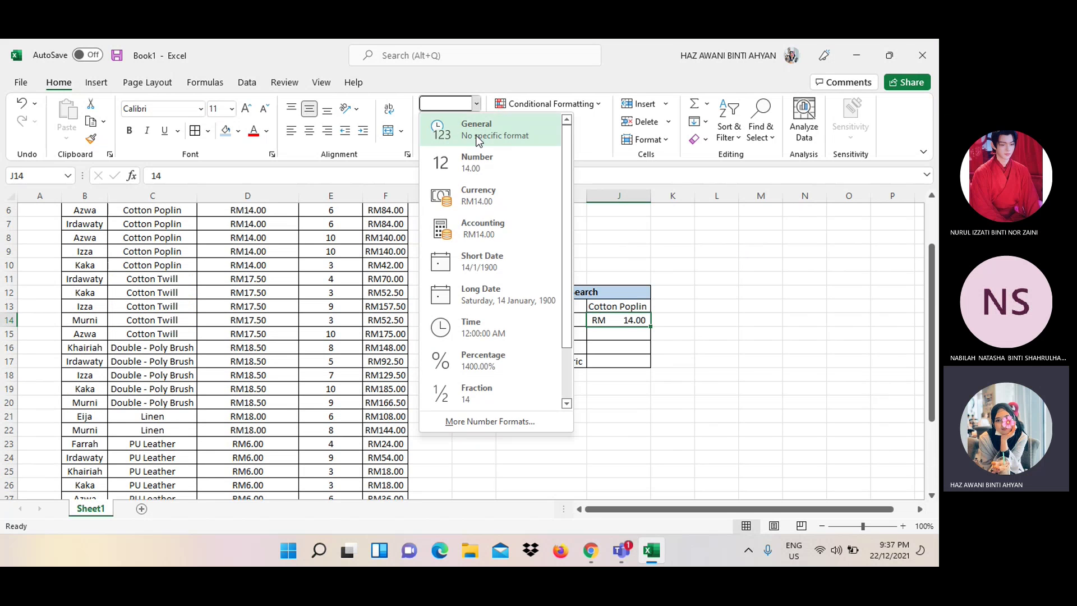
pyautogui.click(478, 195)
pyautogui.click(729, 371)
# Enter 6 as the Number of Order in J15
pyautogui.click(634, 333)
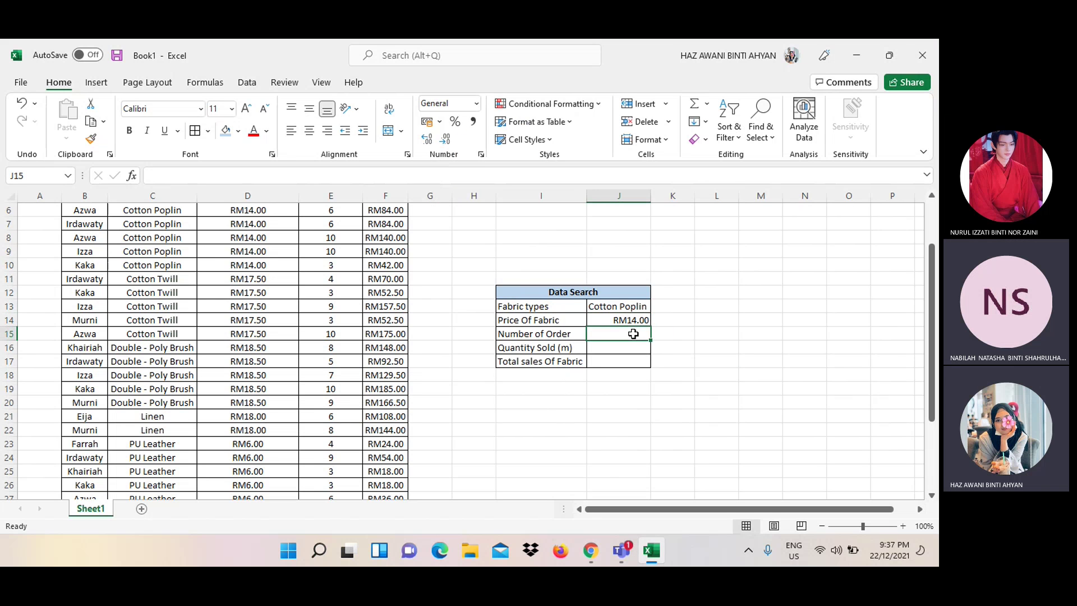
pyautogui.scroll(-1, 420, 279)
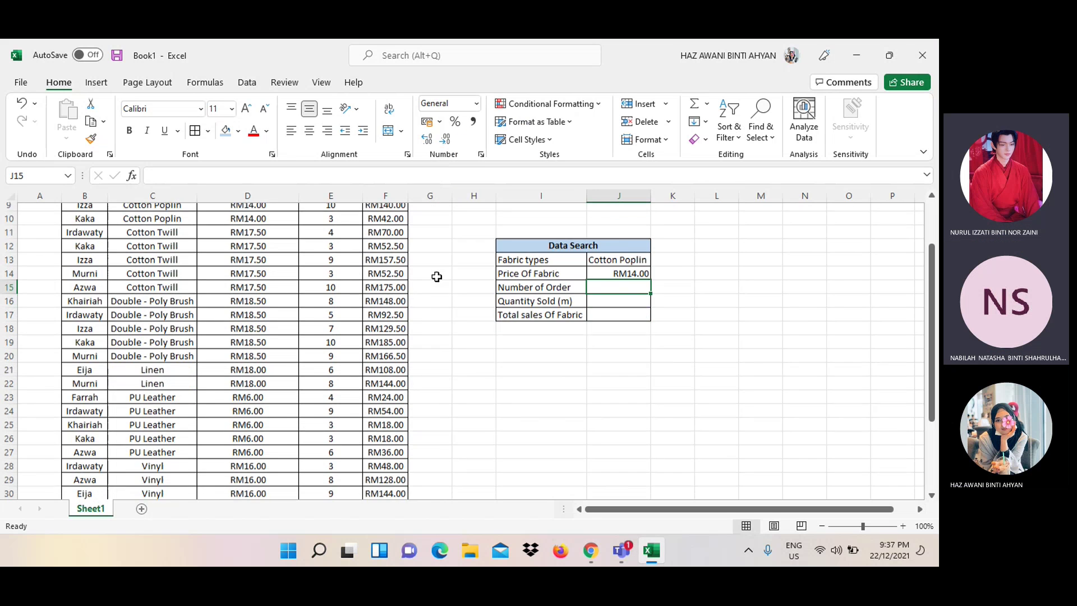
pyautogui.scroll(2, 336, 264)
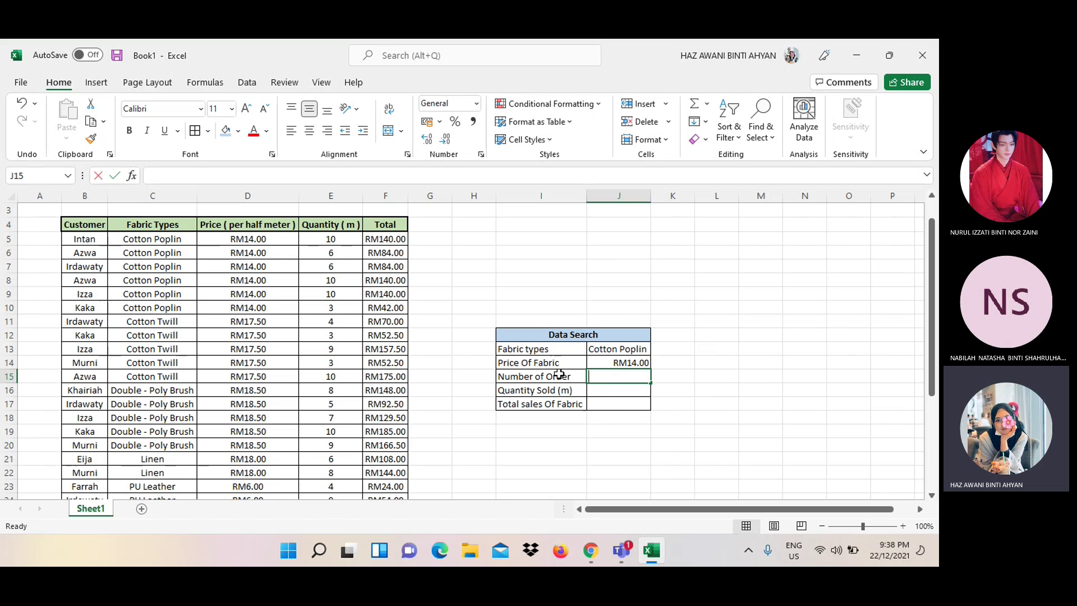
pyautogui.write('6')
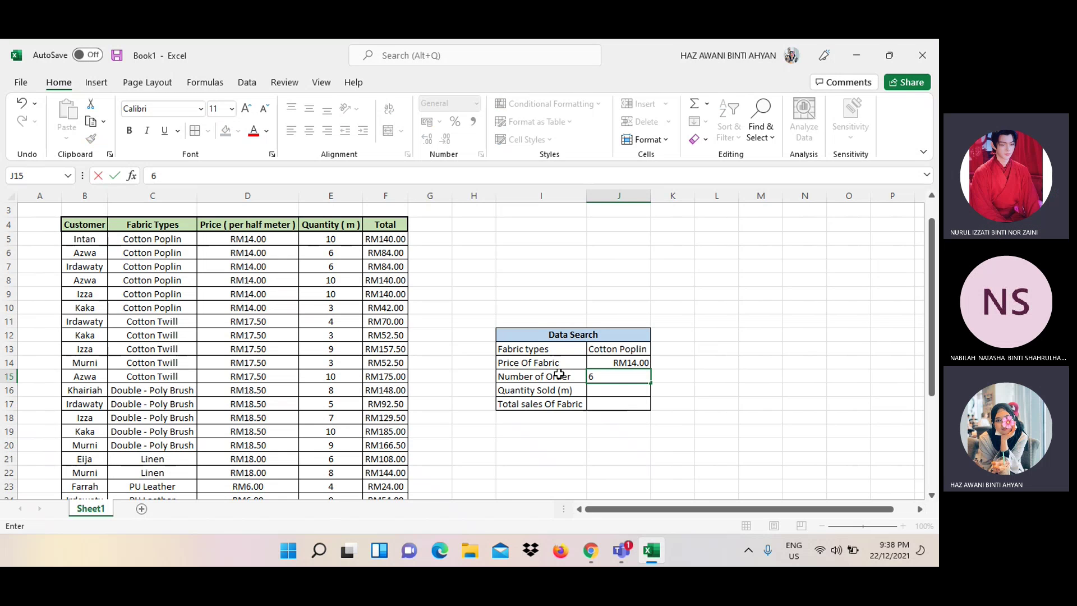
pyautogui.press('Return')
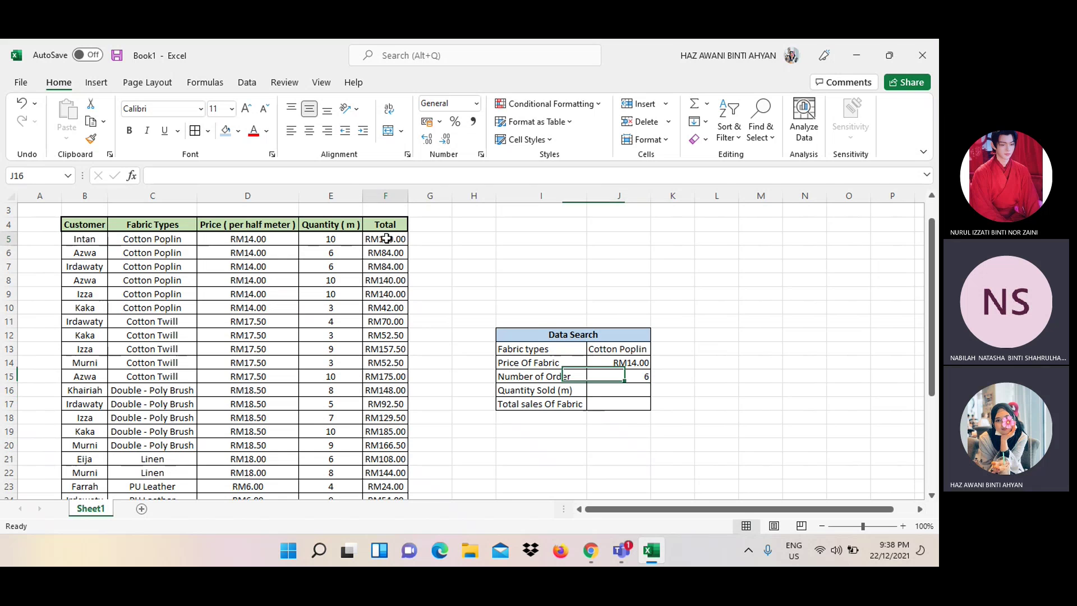
pyautogui.click(387, 239)
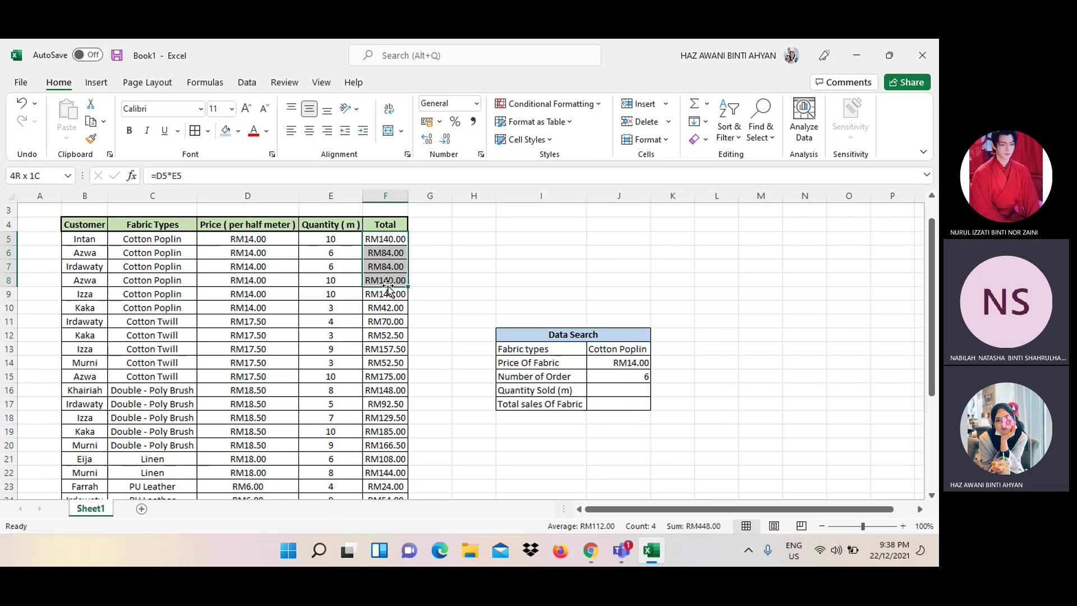
pyautogui.moveTo(387, 238); pyautogui.dragTo(385, 294)
pyautogui.click(494, 243)
pyautogui.click(607, 389)
pyautogui.write('=')
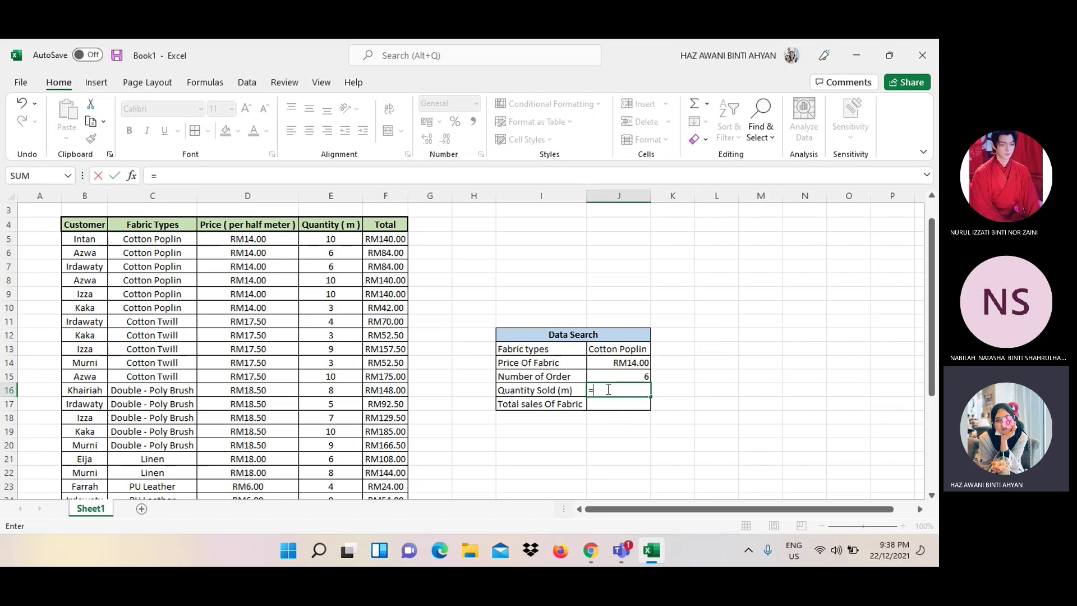
pyautogui.click(396, 236)
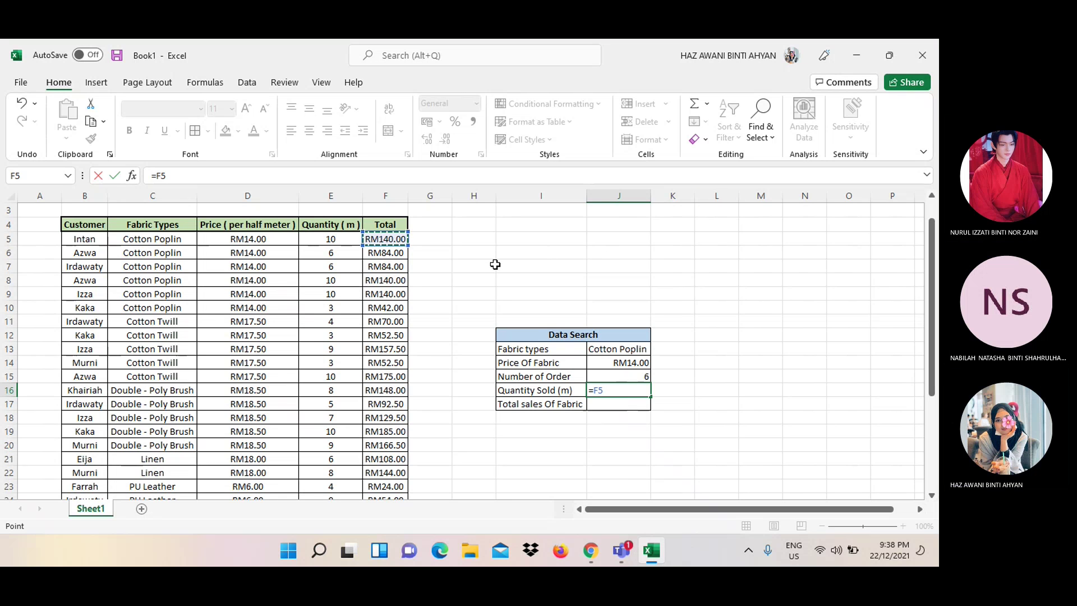
pyautogui.press('BackSpace')
pyautogui.press('BackSpace')
pyautogui.press('BackSpace')
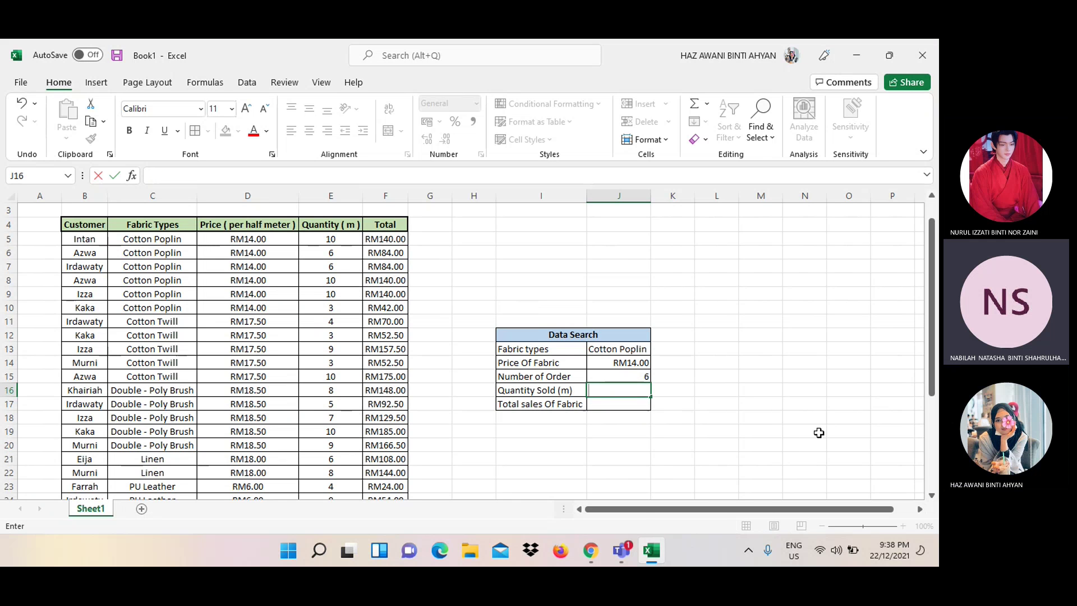
pyautogui.click(779, 383)
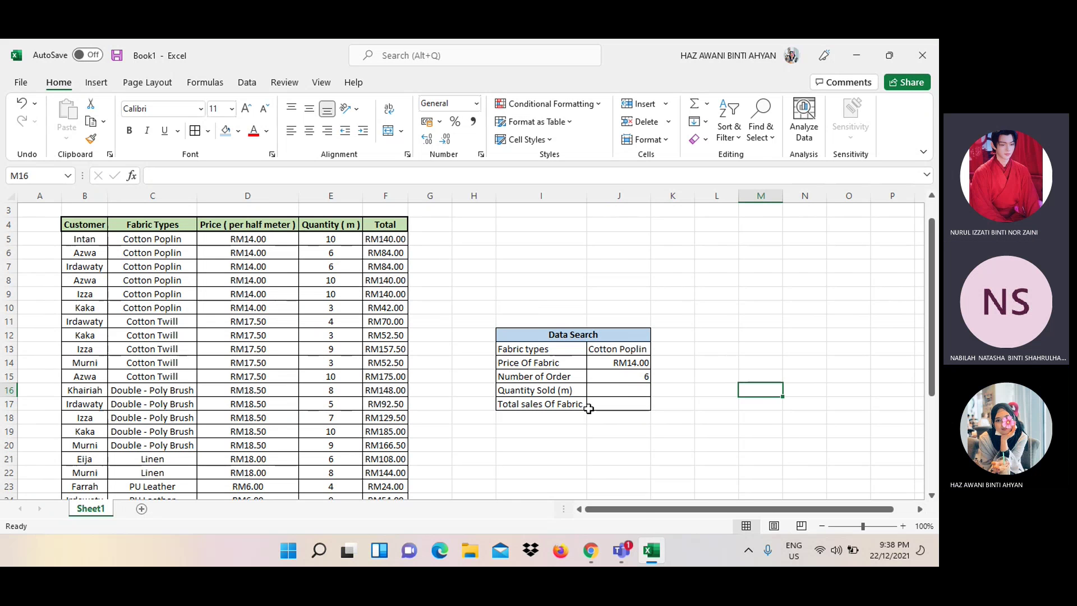
pyautogui.click(593, 387)
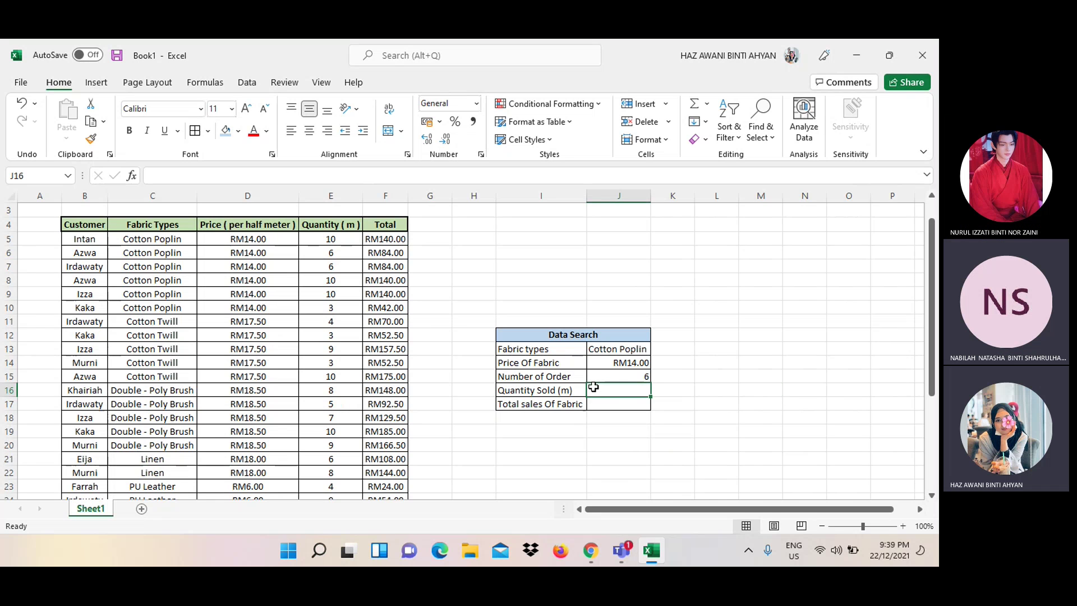
pyautogui.write('=')
pyautogui.click(348, 237)
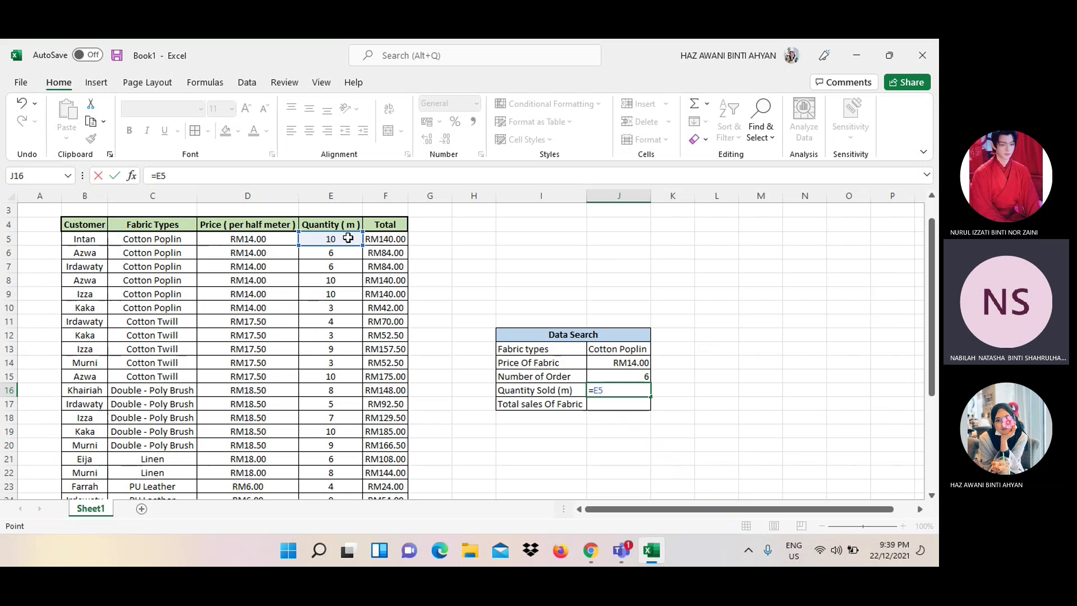
pyautogui.write('+')
pyautogui.press('Down')
pyautogui.click(720, 360)
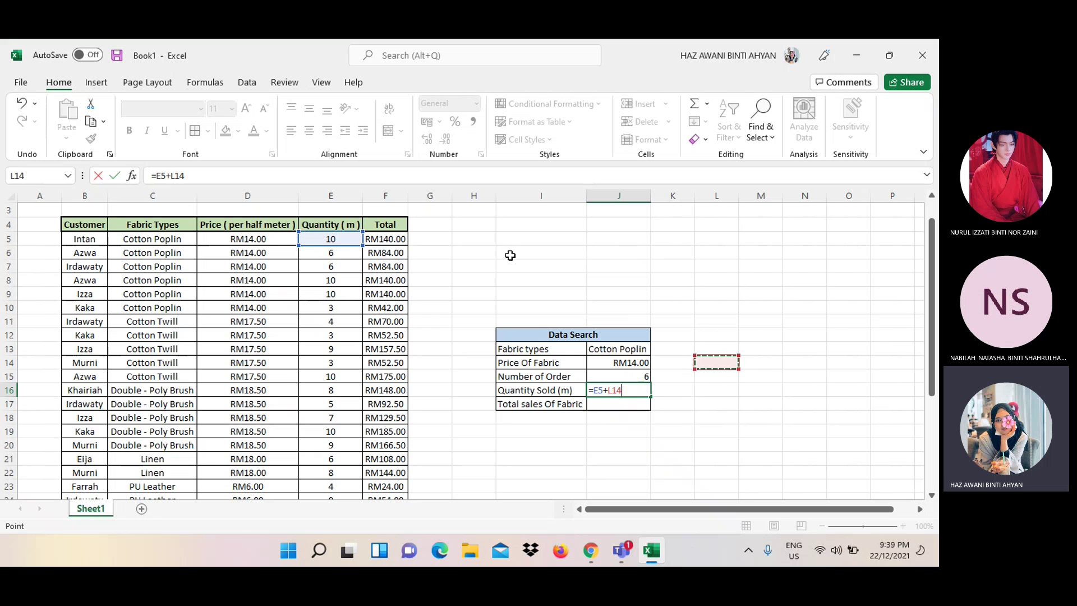
pyautogui.click(620, 395)
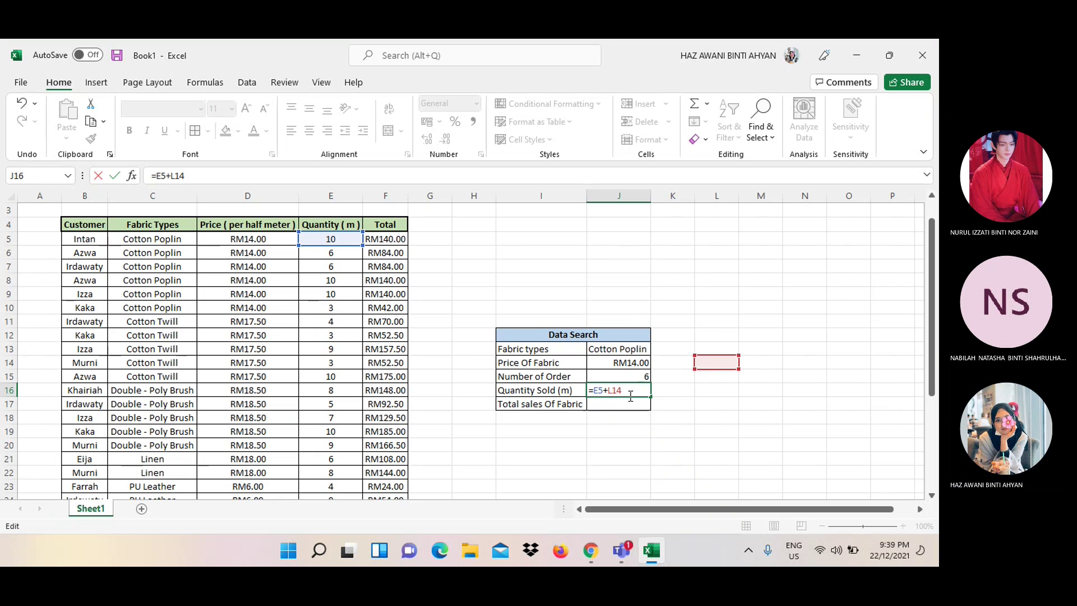
pyautogui.press('BackSpace')
pyautogui.press('BackSpace')
pyautogui.press('BackSpace')
pyautogui.press('BackSpace')
pyautogui.press('BackSpace')
pyautogui.press('BackSpace')
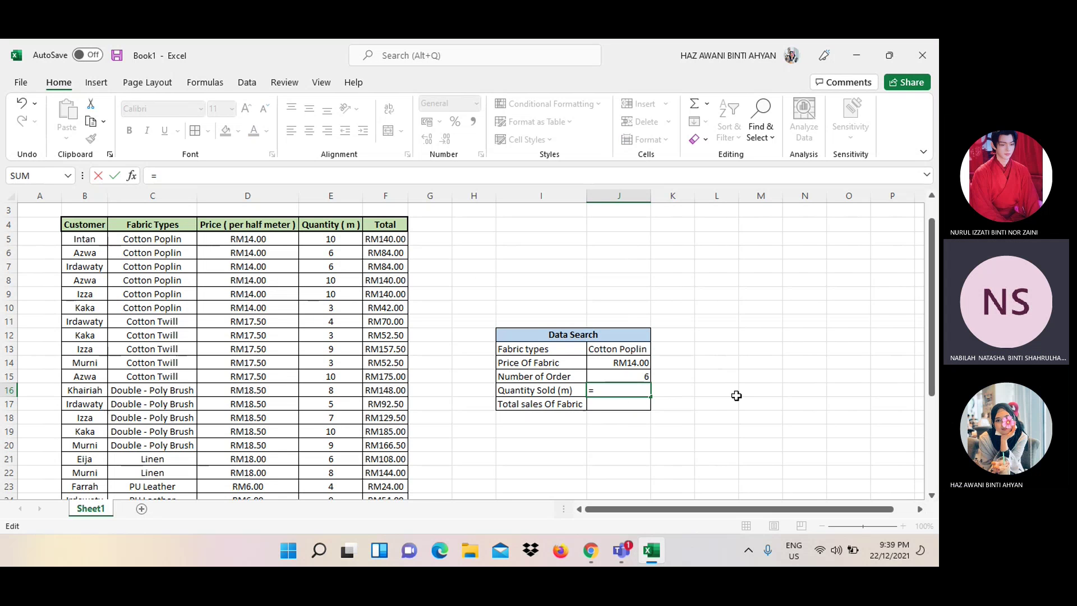
pyautogui.click(353, 239)
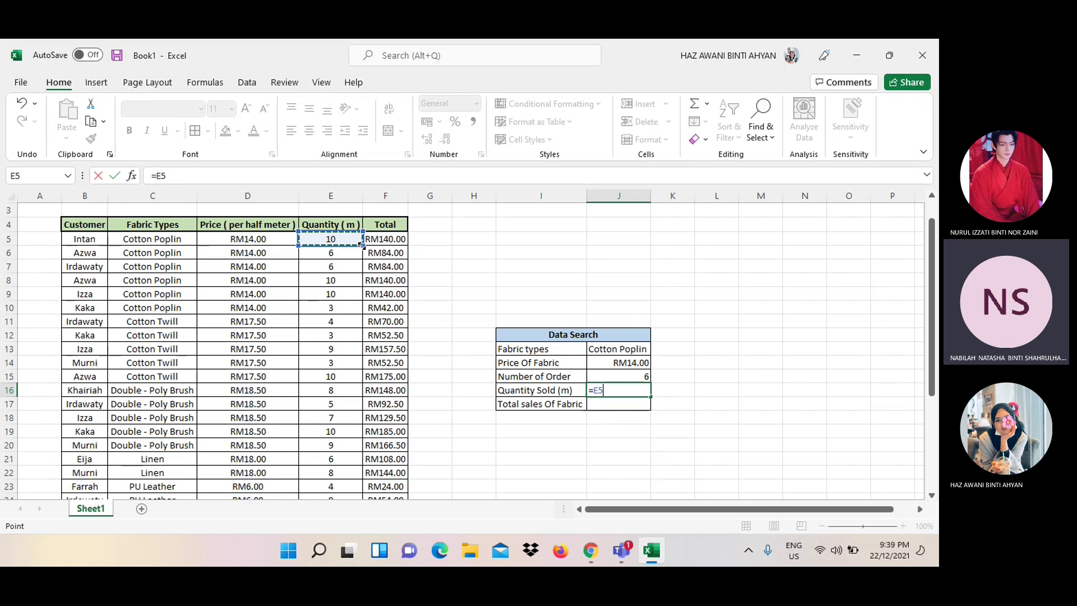
pyautogui.moveTo(360, 245); pyautogui.dragTo(357, 296)
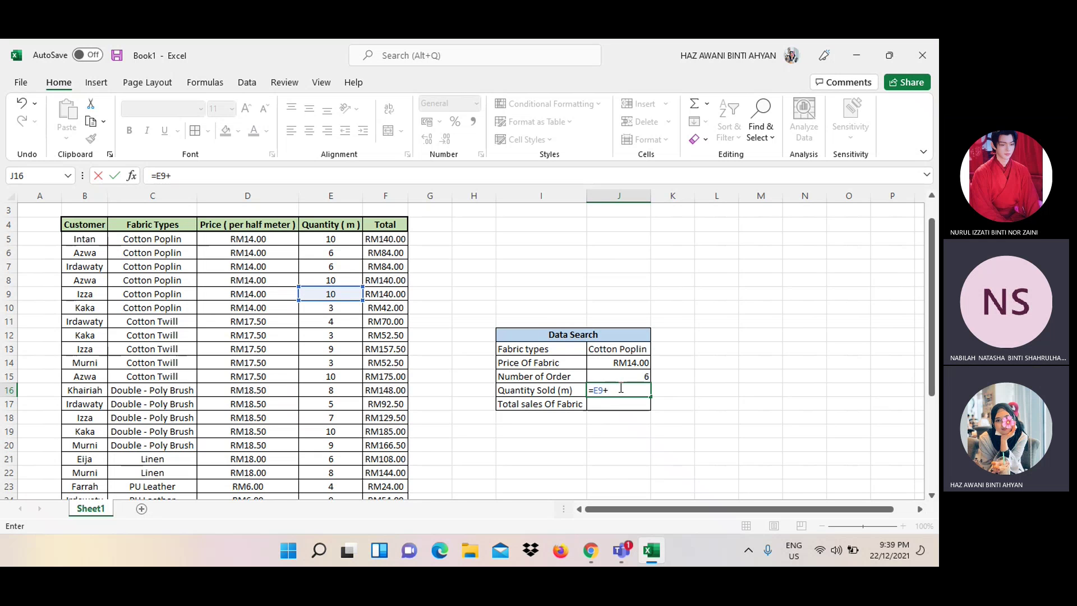
pyautogui.press('BackSpace')
pyautogui.press('BackSpace')
pyautogui.press('BackSpace')
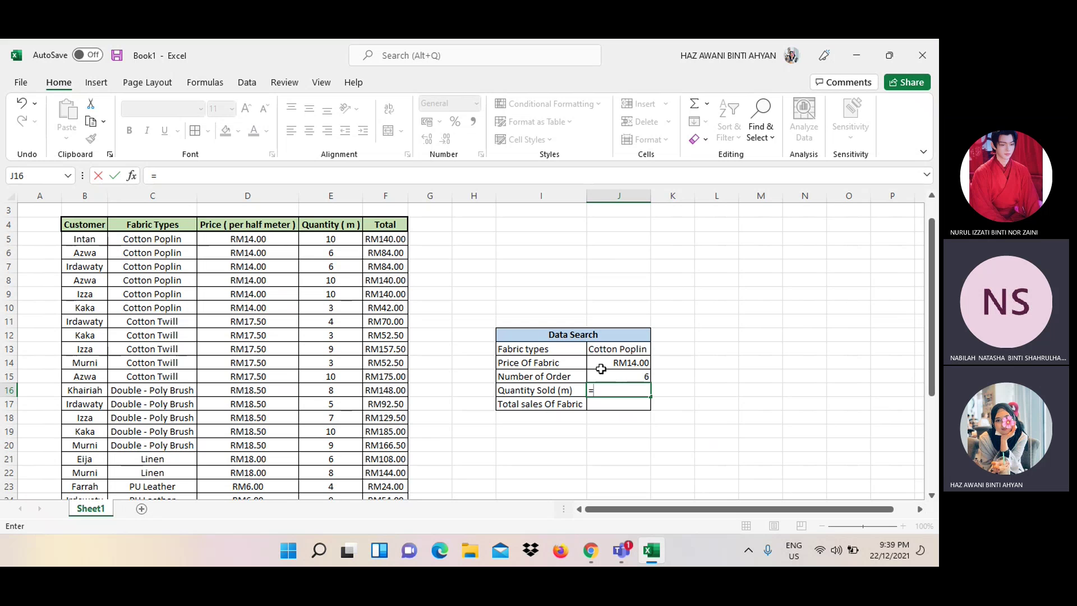
pyautogui.click(352, 238)
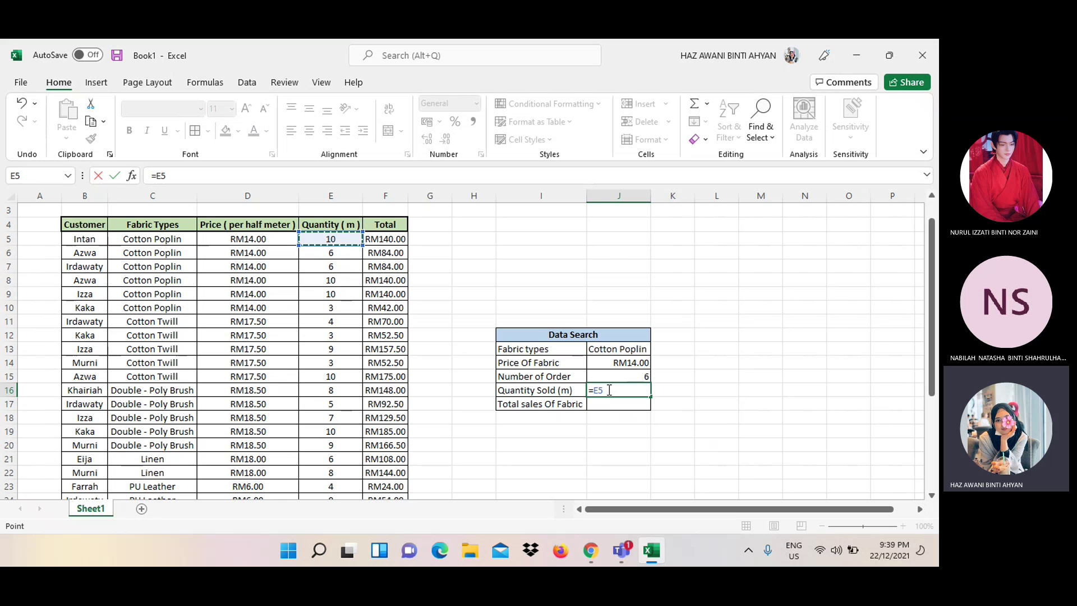
pyautogui.write('+')
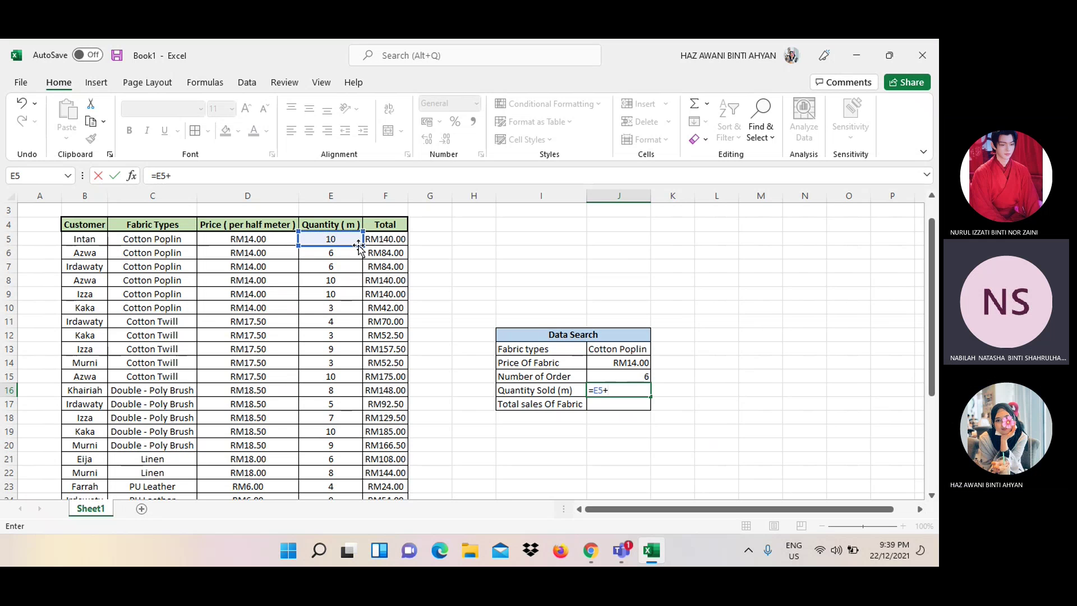
pyautogui.moveTo(362, 245); pyautogui.dragTo(357, 283)
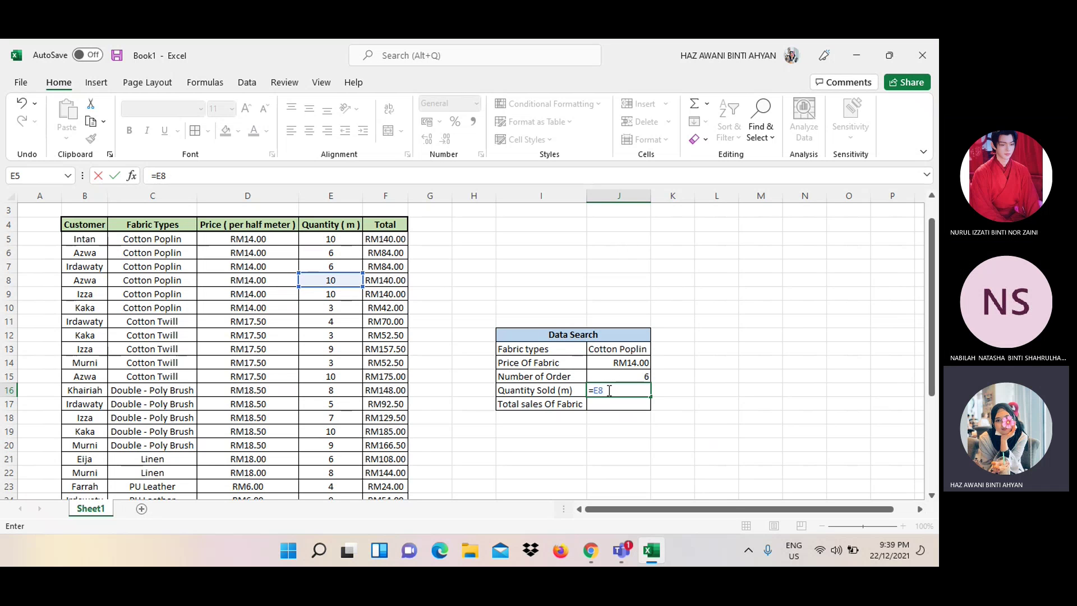
pyautogui.press('BackSpace')
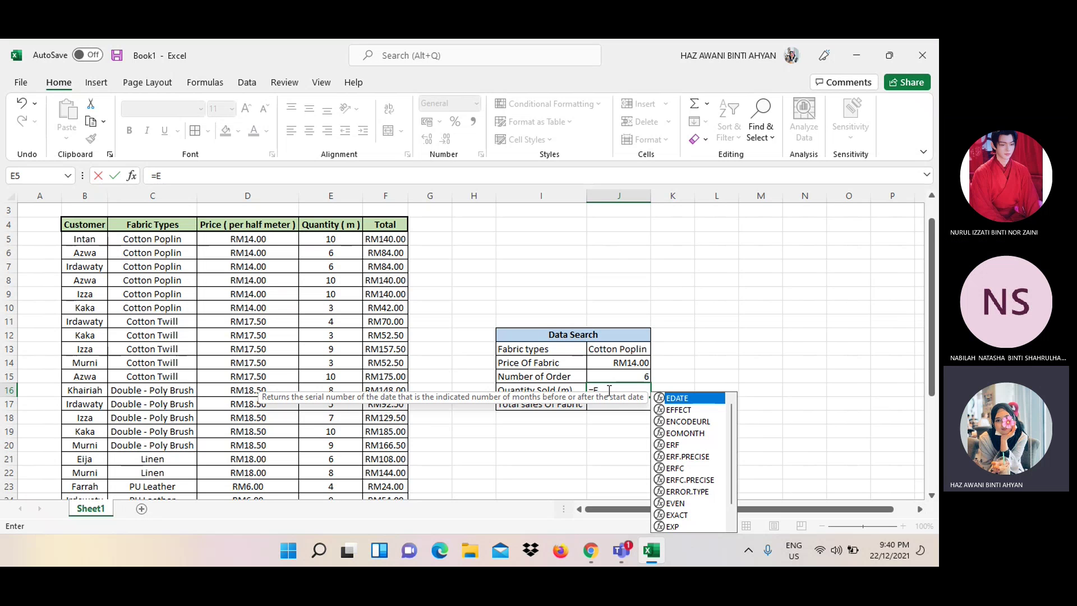
pyautogui.press('BackSpace')
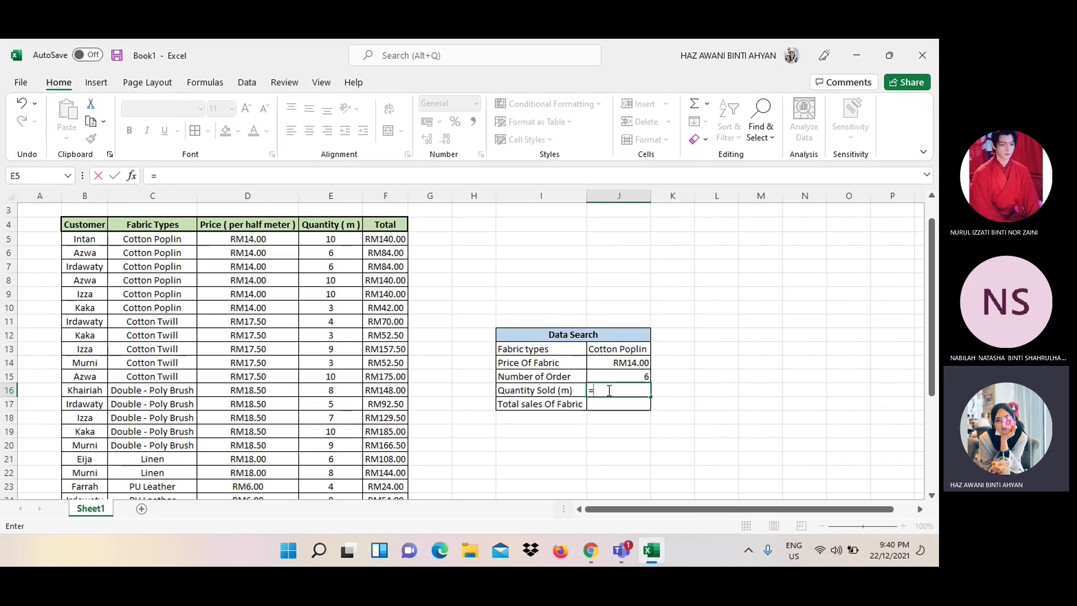
pyautogui.click(354, 237)
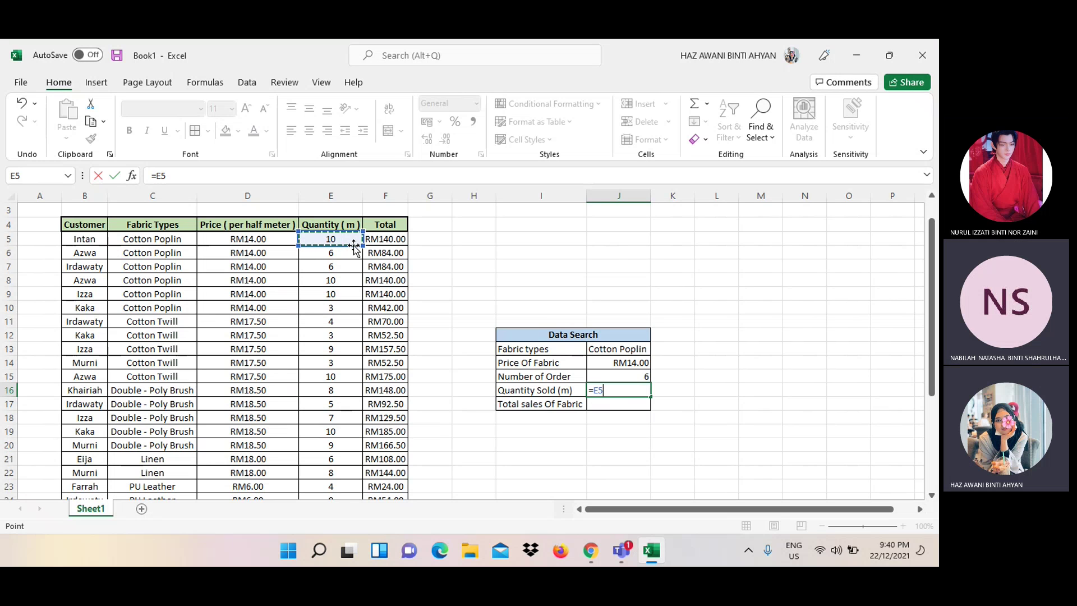
pyautogui.click(350, 285)
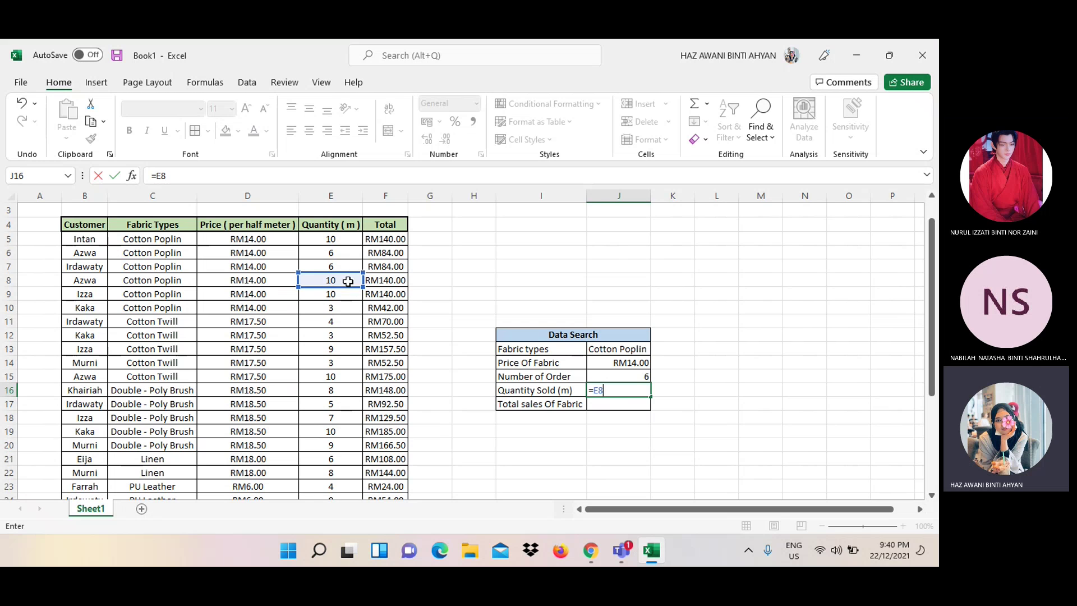
pyautogui.press('Return')
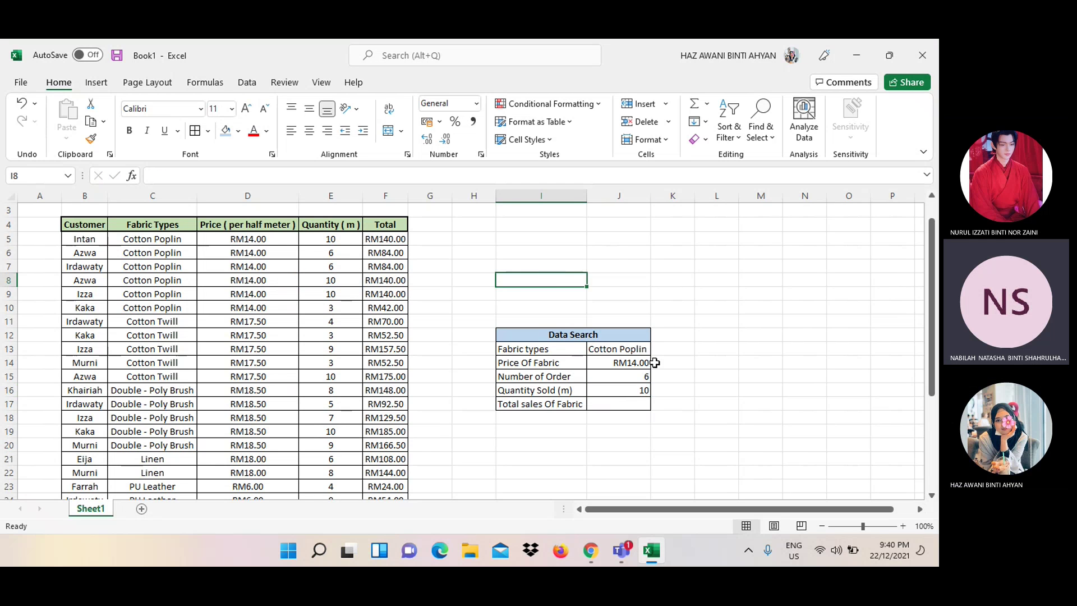
pyautogui.click(645, 392)
pyautogui.doubleClick(645, 392)
pyautogui.press('BackSpace')
pyautogui.press('BackSpace')
pyautogui.press('BackSpace')
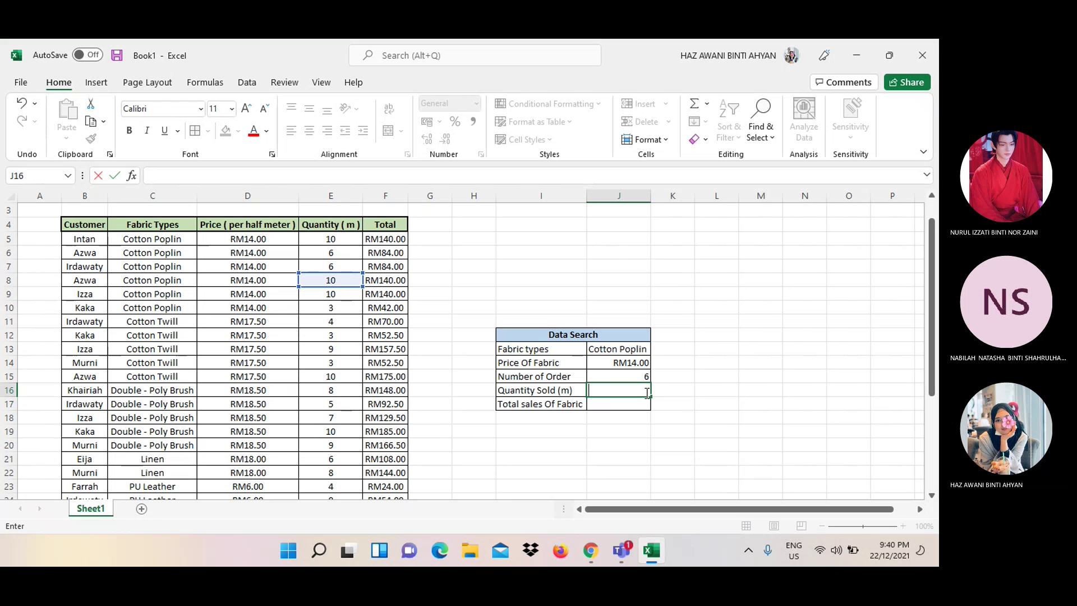
pyautogui.write('=')
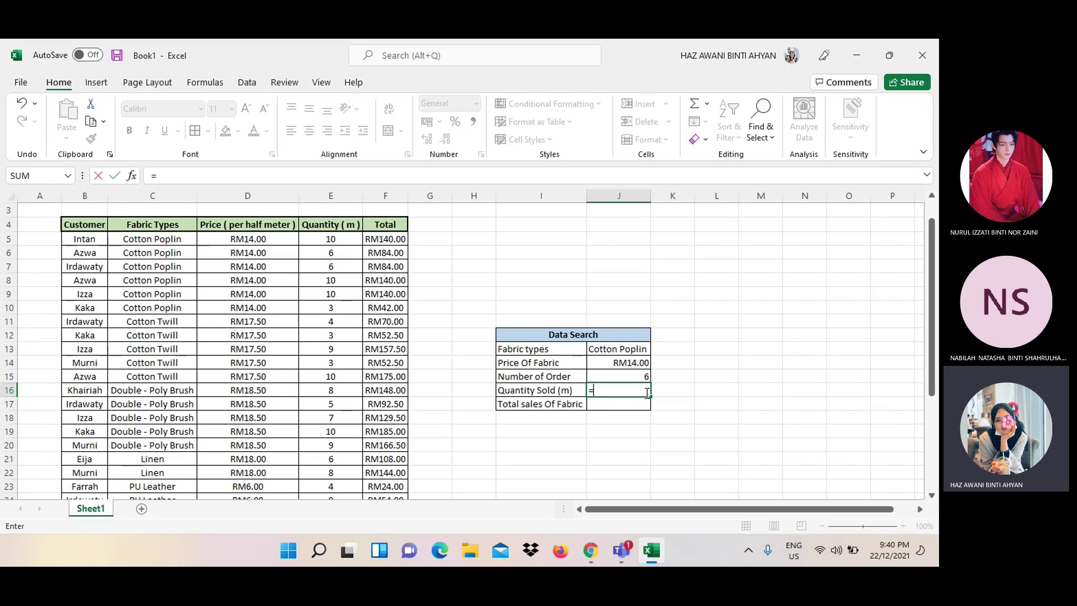
pyautogui.click(335, 236)
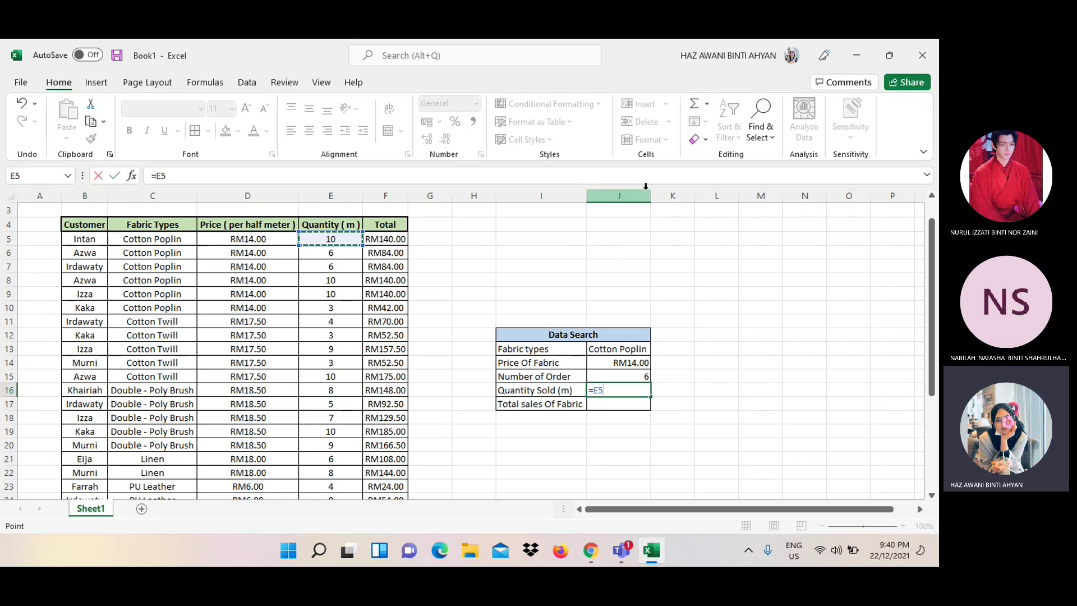
pyautogui.click(708, 108)
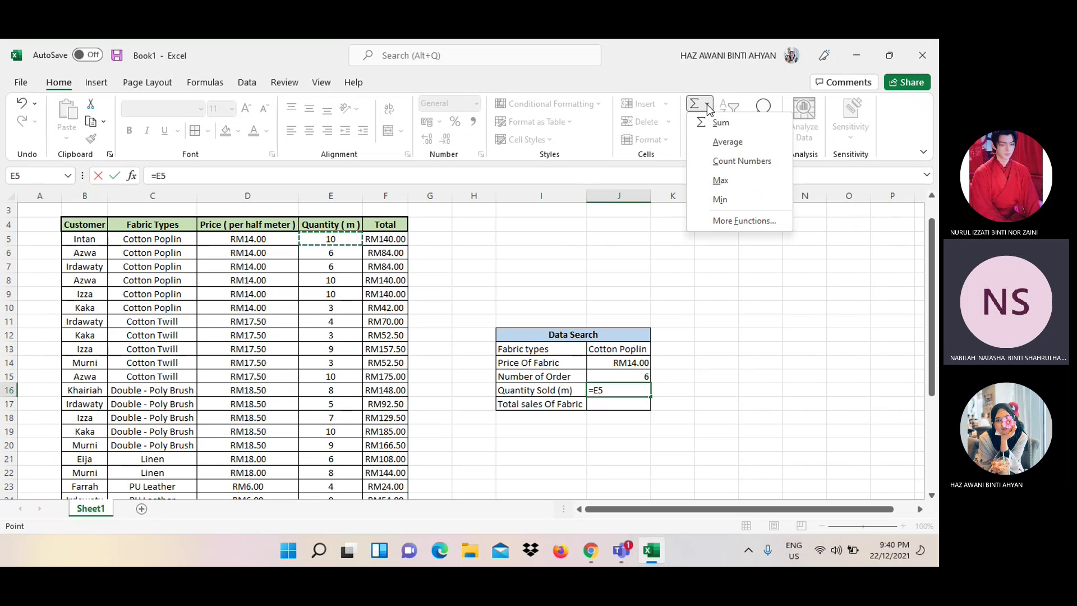
pyautogui.press('Return')
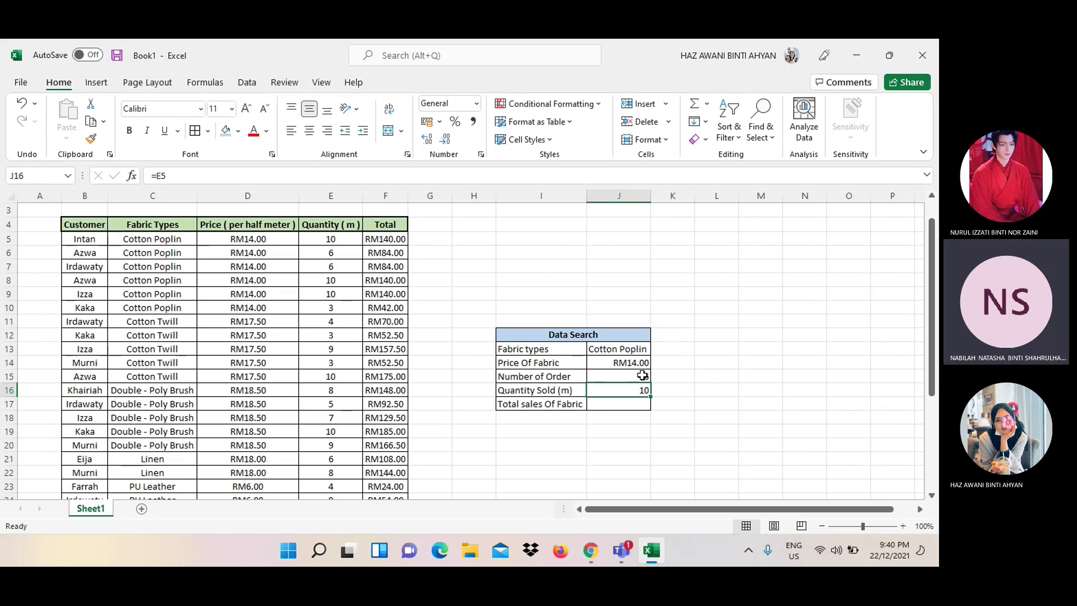
pyautogui.click(460, 176)
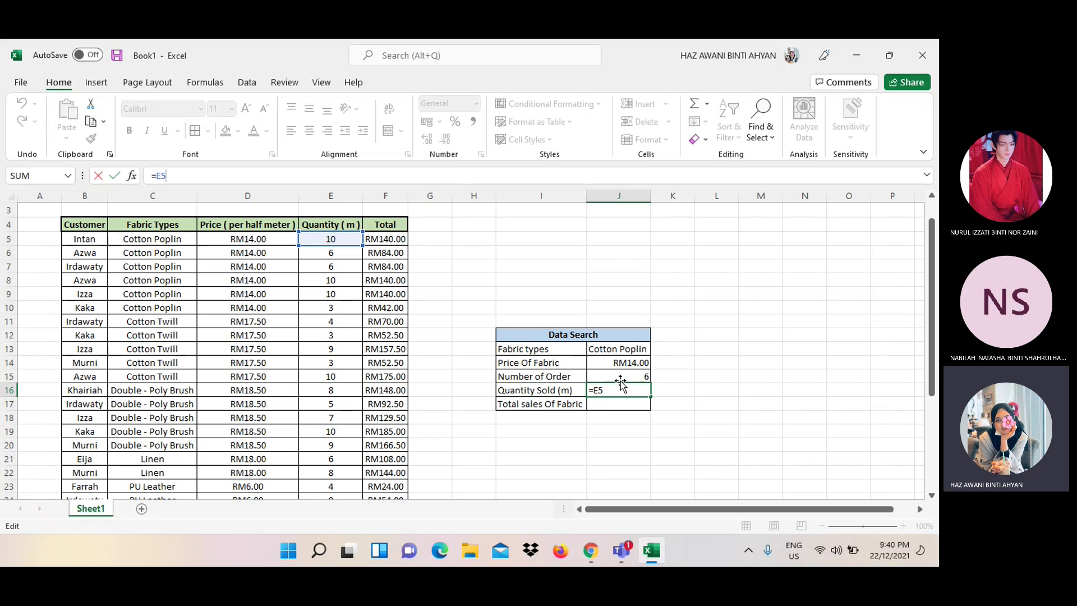
pyautogui.press('BackSpace')
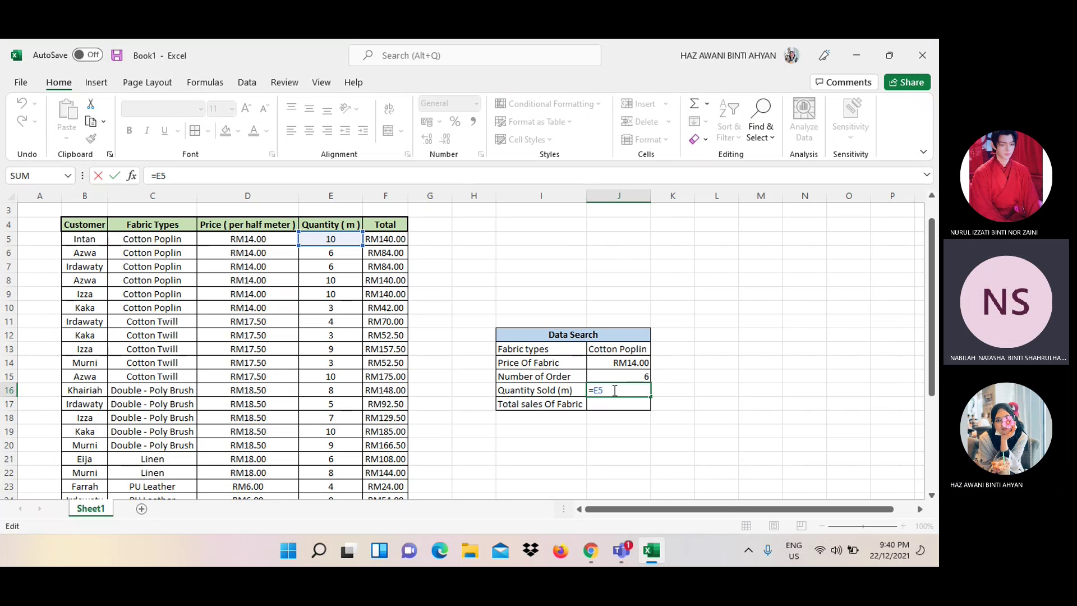
pyautogui.press('BackSpace')
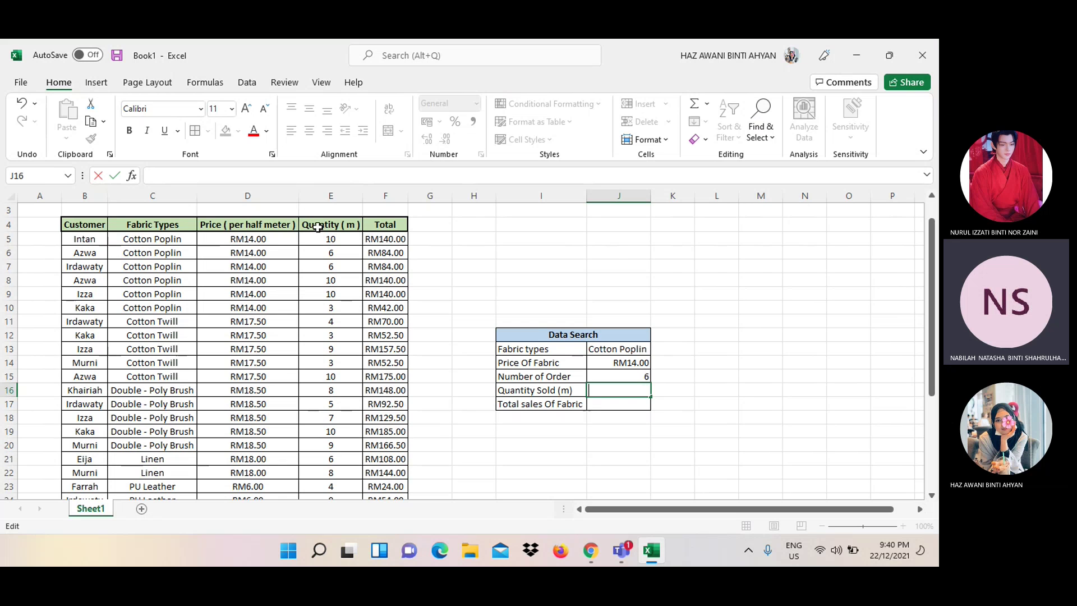
pyautogui.click(319, 238)
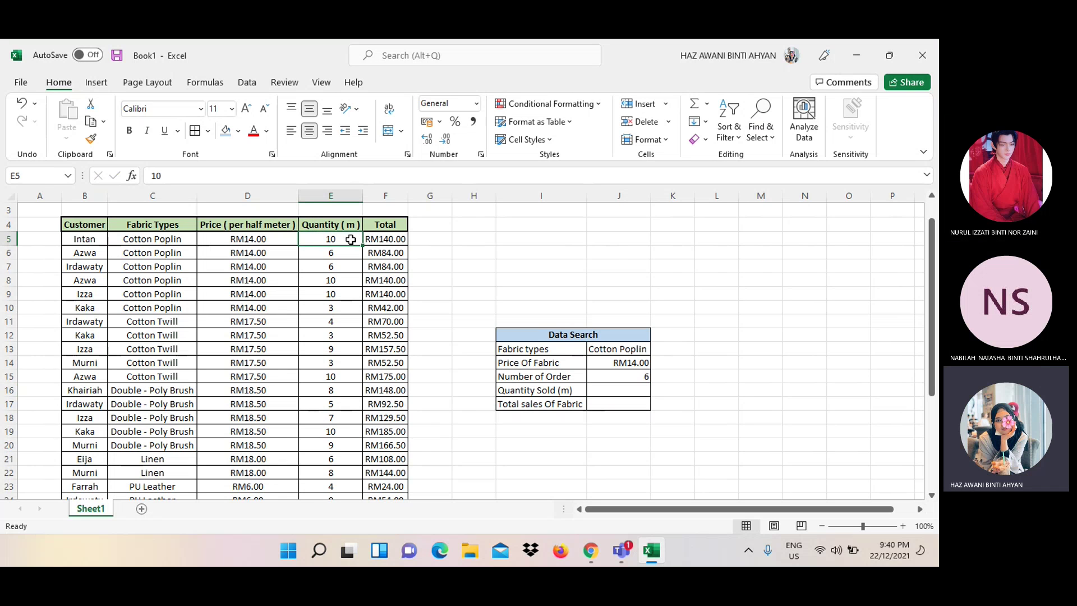
pyautogui.moveTo(359, 247); pyautogui.dragTo(353, 314)
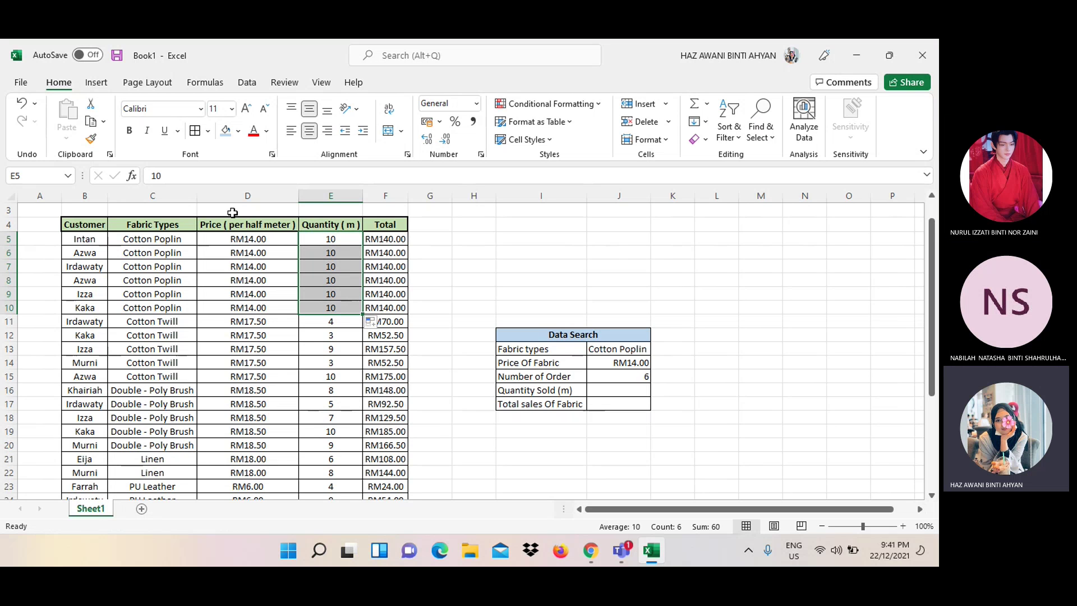
pyautogui.click(23, 105)
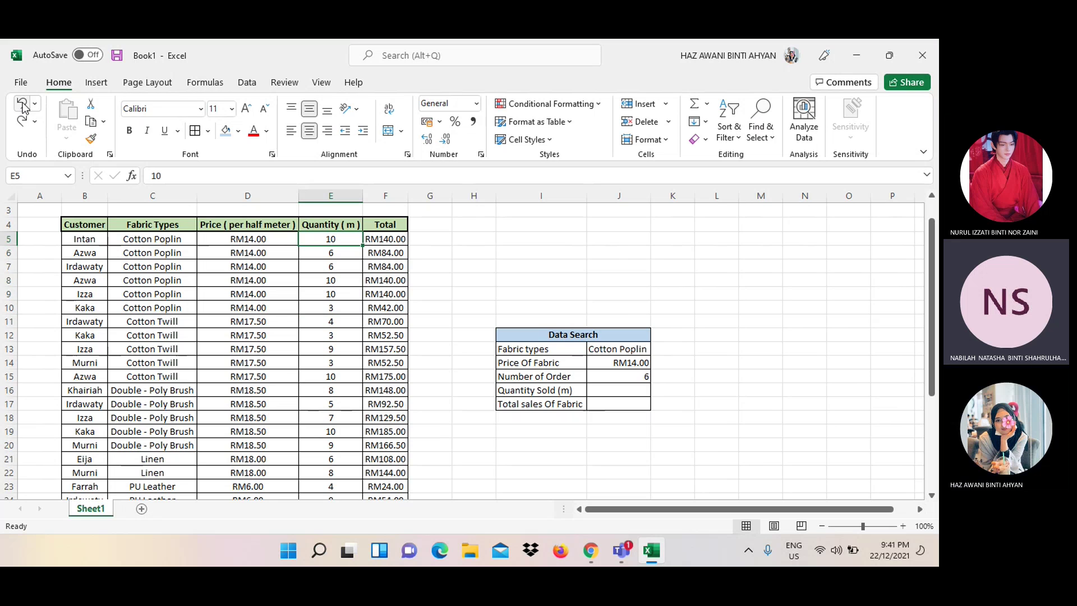
pyautogui.click(589, 251)
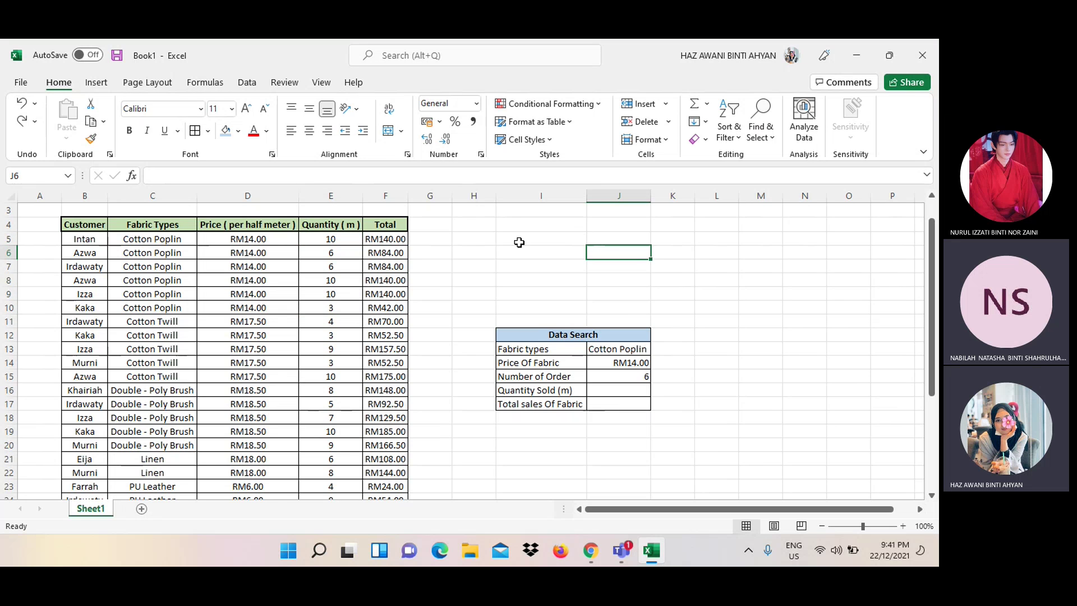
pyautogui.click(632, 387)
pyautogui.write('=')
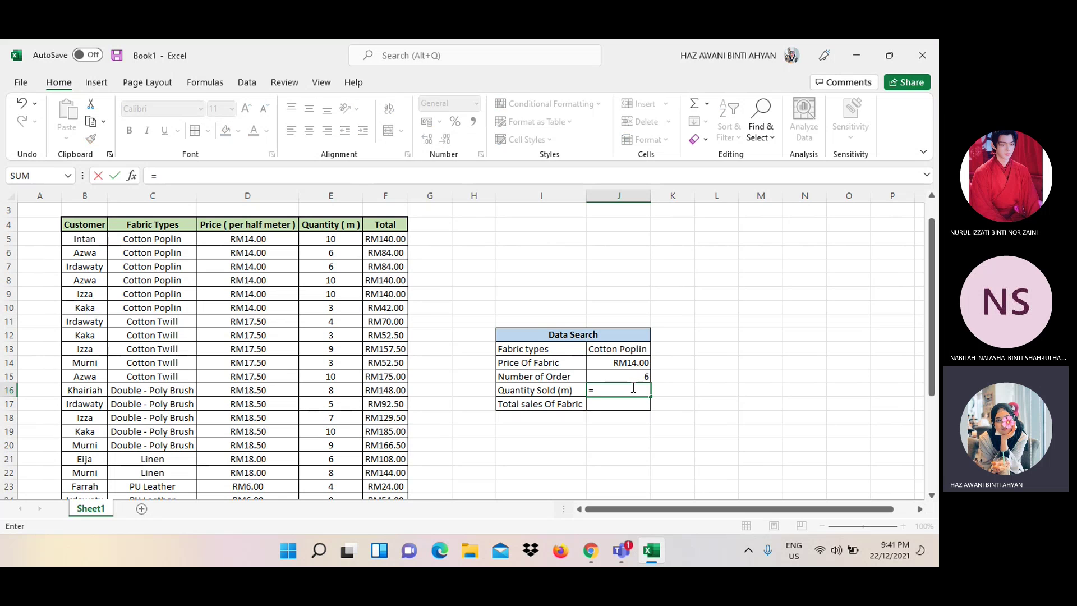
pyautogui.click(350, 237)
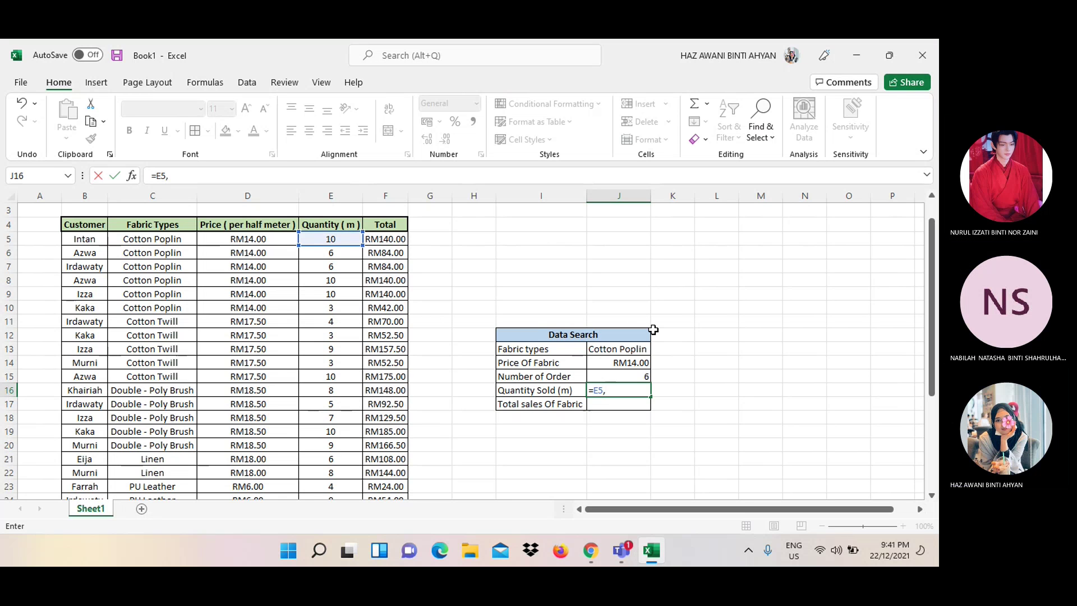
pyautogui.click(353, 252)
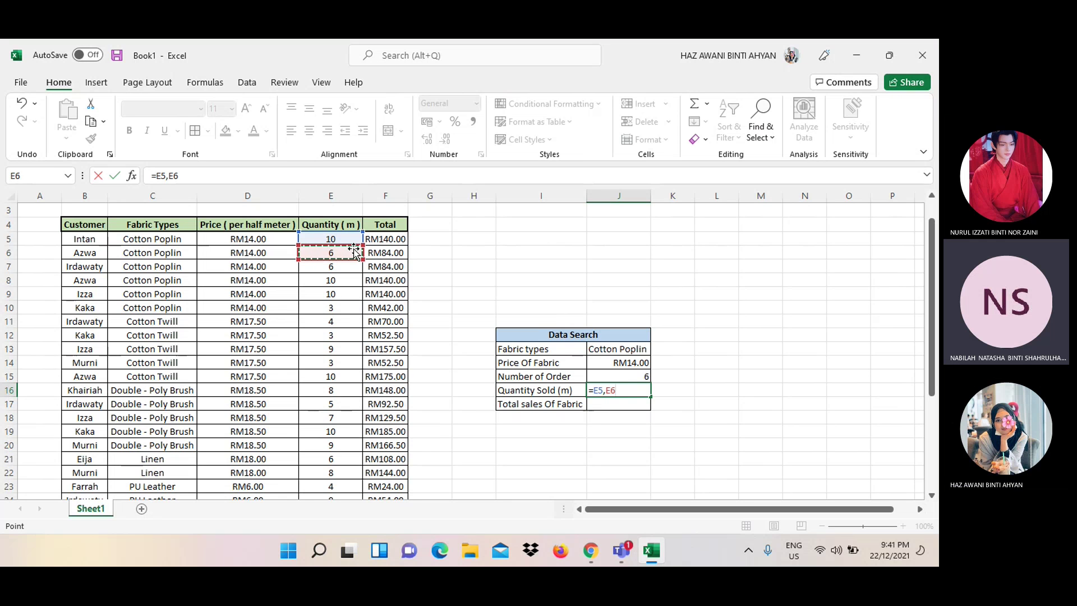
pyautogui.write(',')
pyautogui.press('BackSpace')
pyautogui.press('BackSpace')
pyautogui.press('BackSpace')
pyautogui.press('BackSpace')
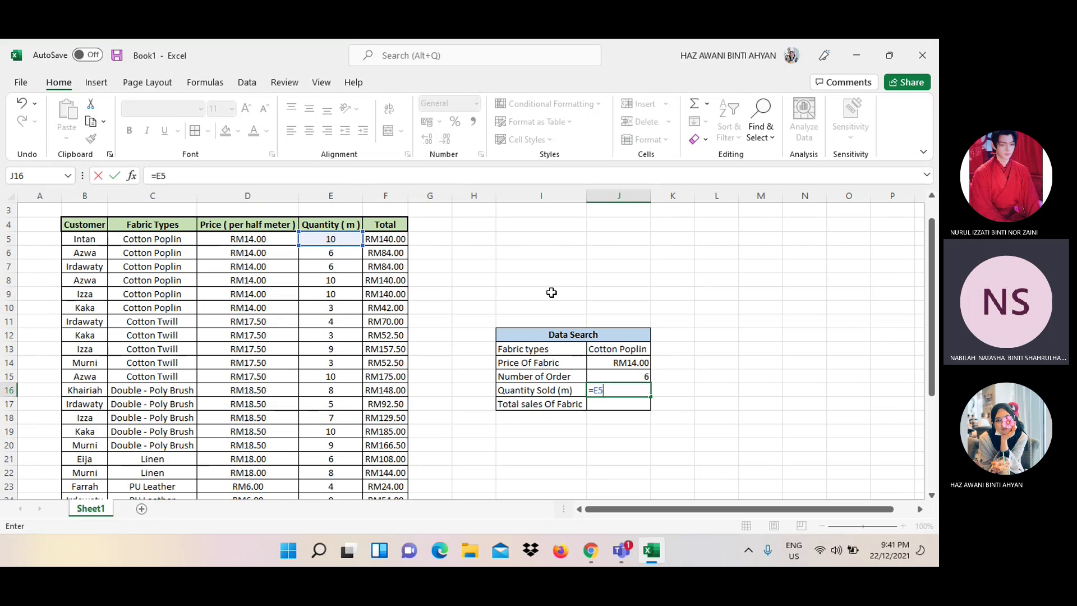
pyautogui.press('F9')
pyautogui.press('BackSpace')
pyautogui.press('BackSpace')
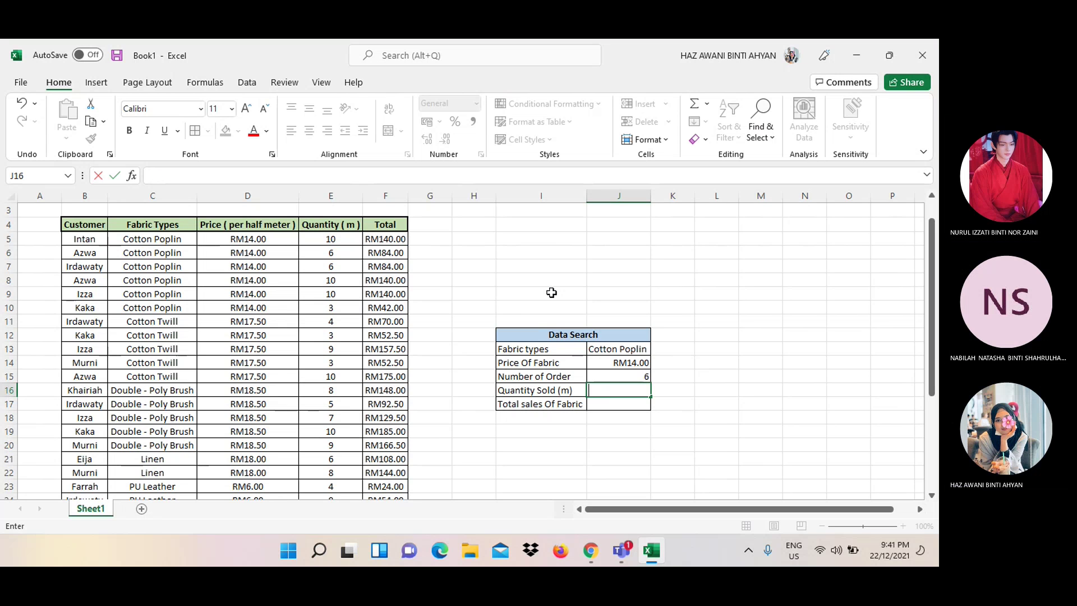
pyautogui.write('=')
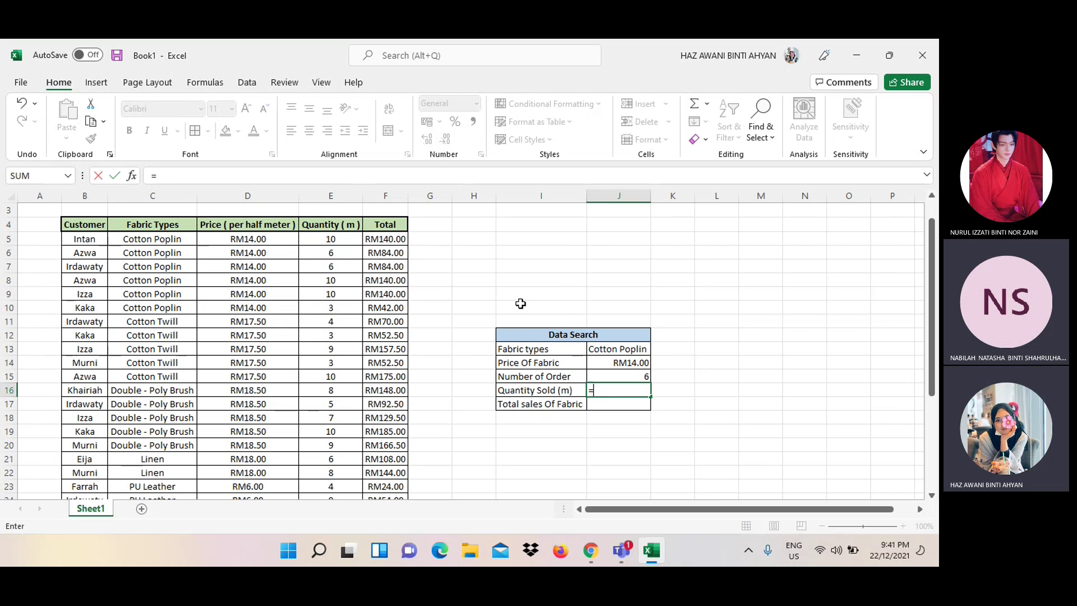
pyautogui.click(342, 236)
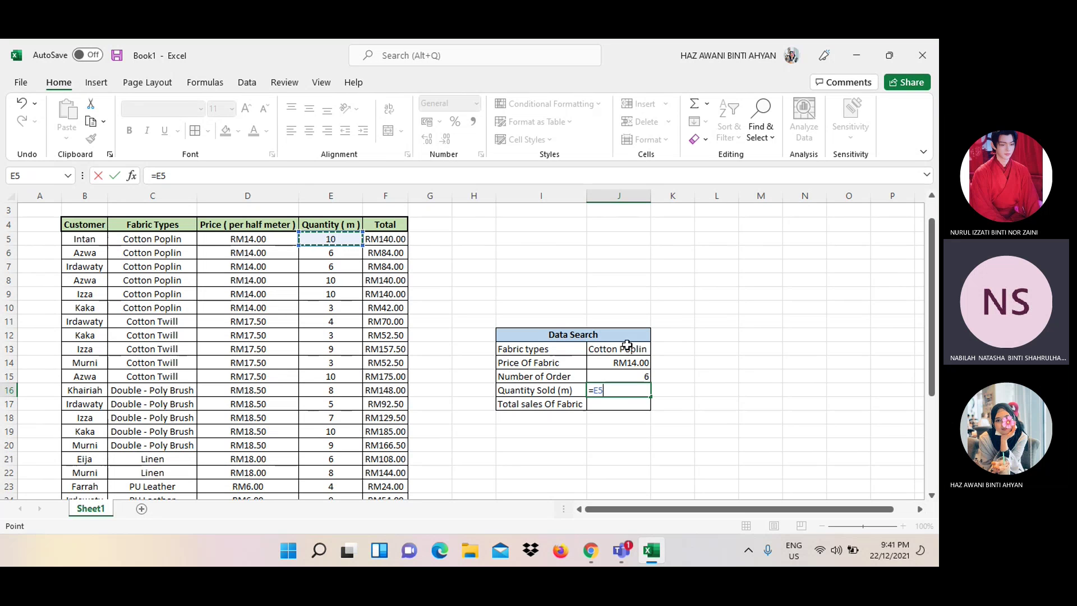
pyautogui.press('F9')
pyautogui.press('BackSpace')
pyautogui.press('BackSpace')
pyautogui.write('=')
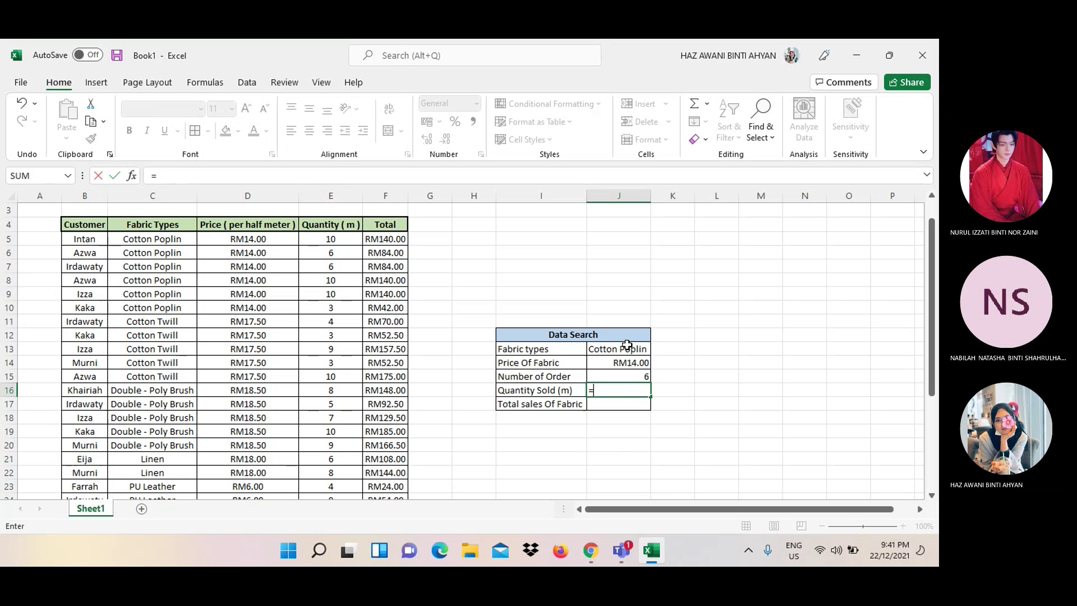
pyautogui.write('E5')
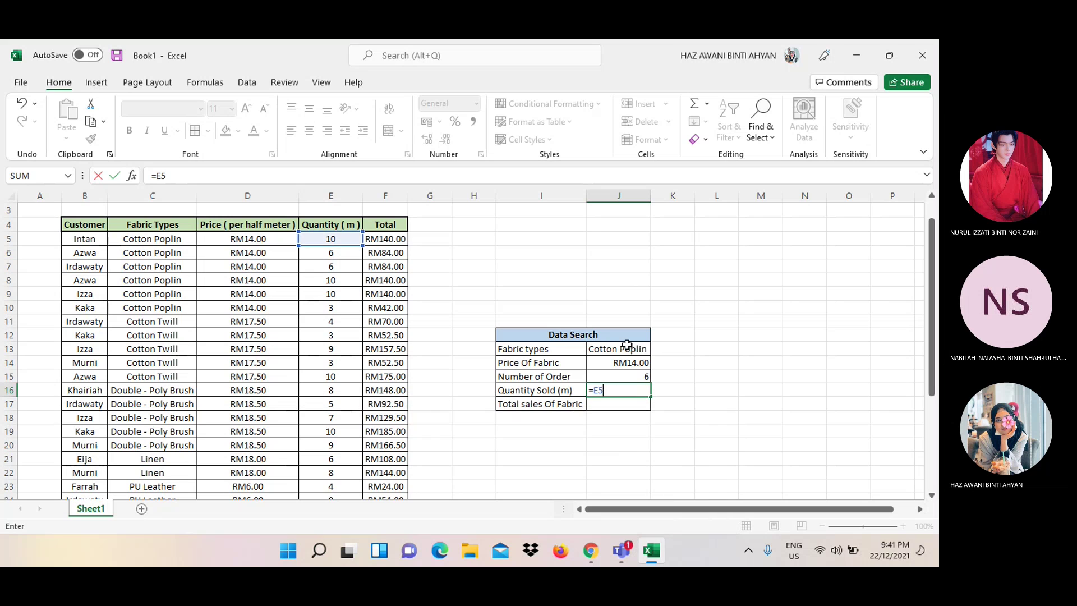
pyautogui.press('F9')
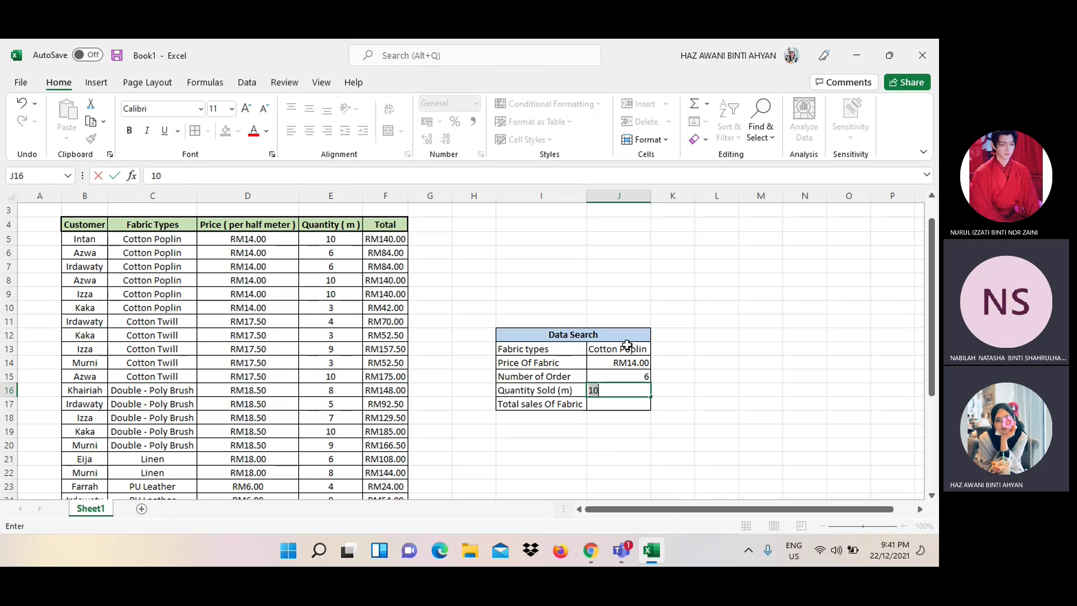
pyautogui.press('BackSpace')
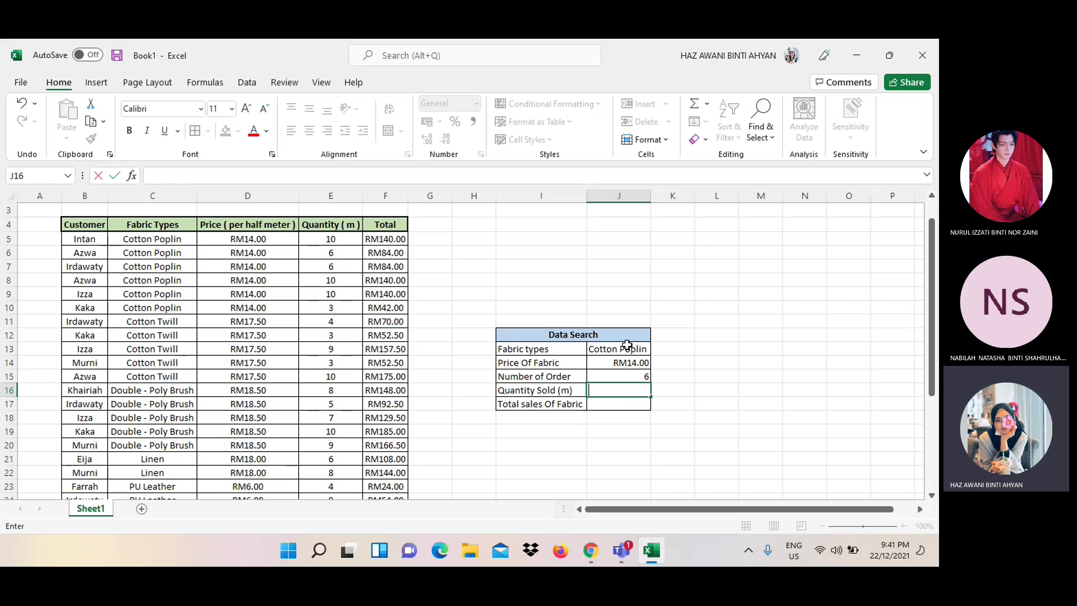
pyautogui.write('=E5')
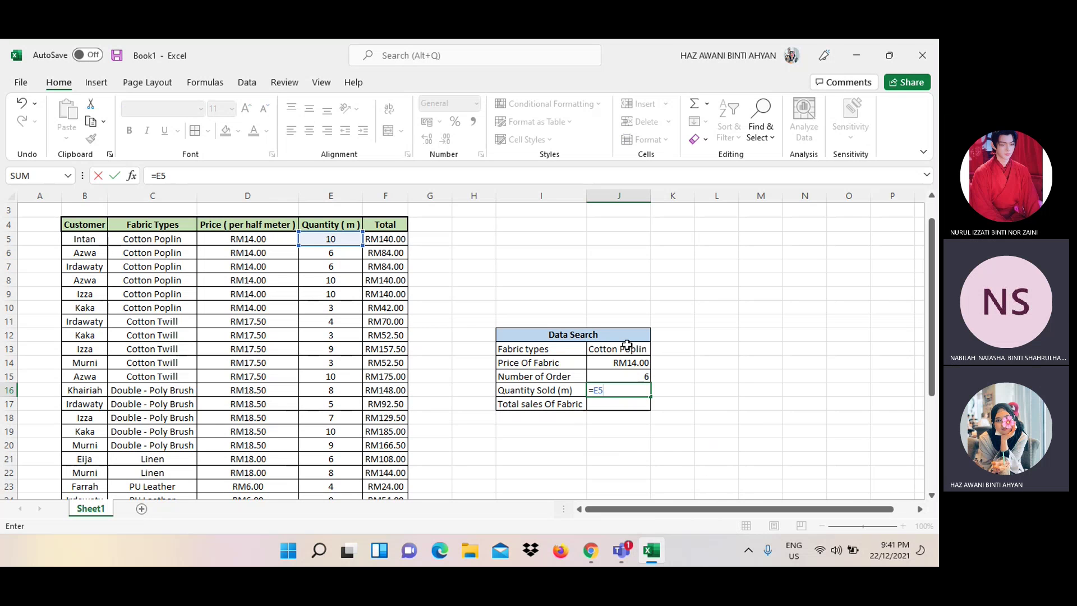
pyautogui.write('+')
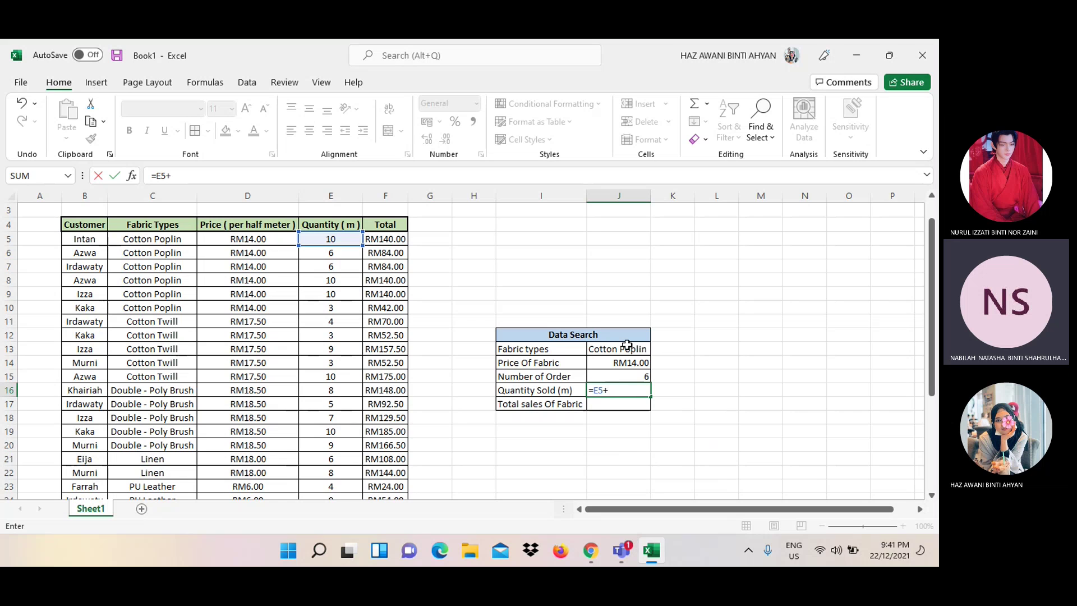
pyautogui.write('E6+')
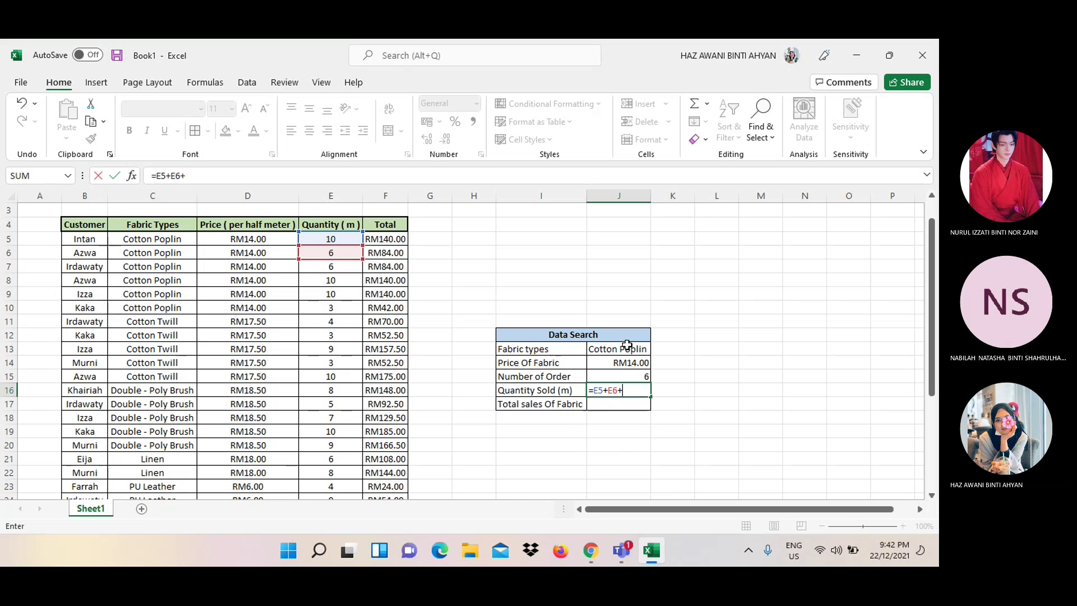
pyautogui.write('E7+')
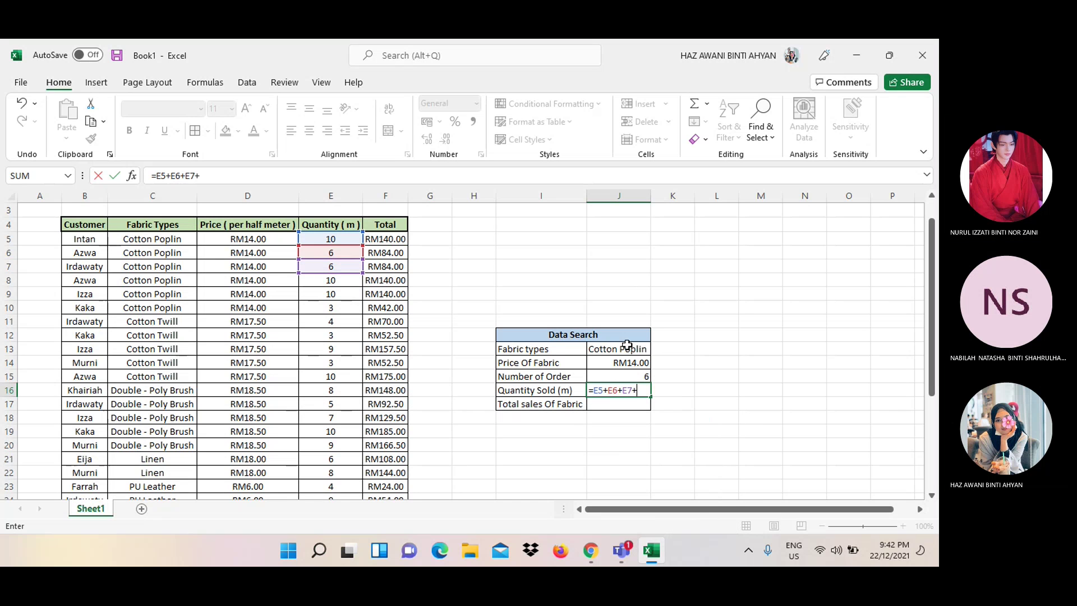
pyautogui.write('E8+')
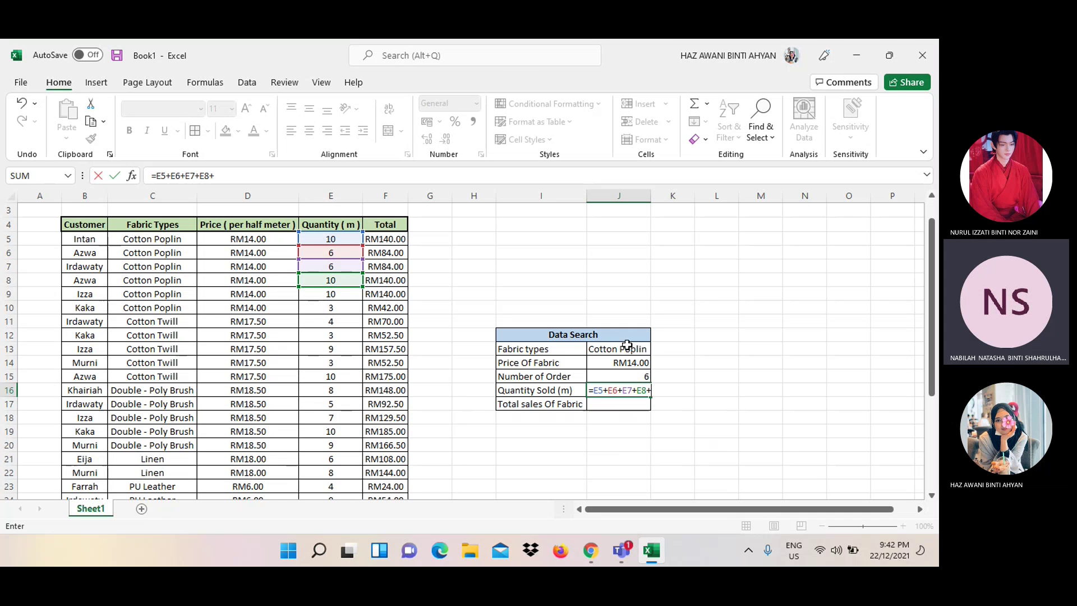
pyautogui.write('E')
pyautogui.write('9')
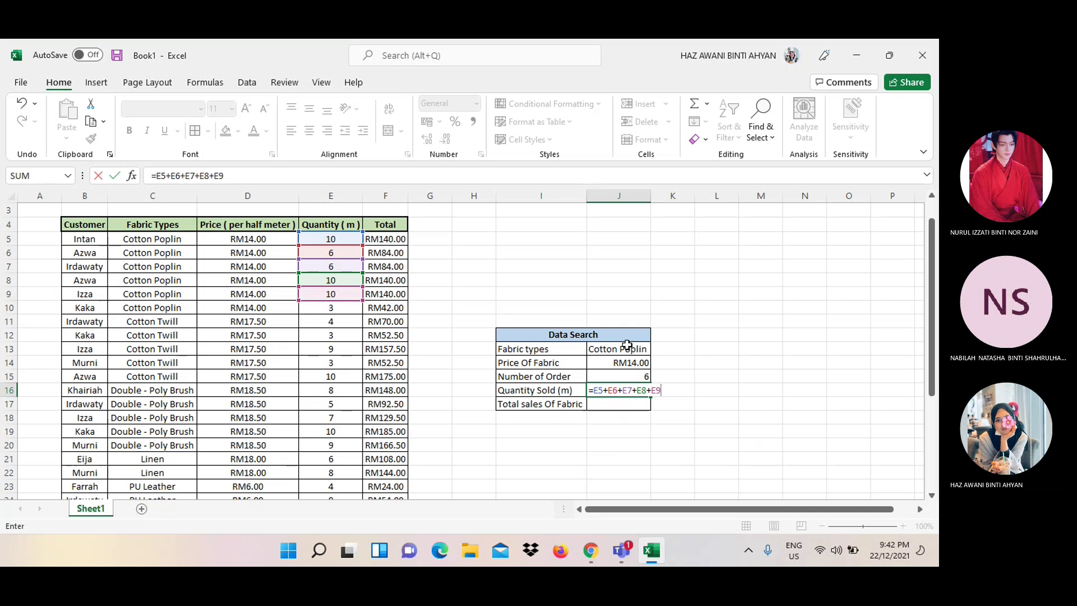
pyautogui.write('+E1')
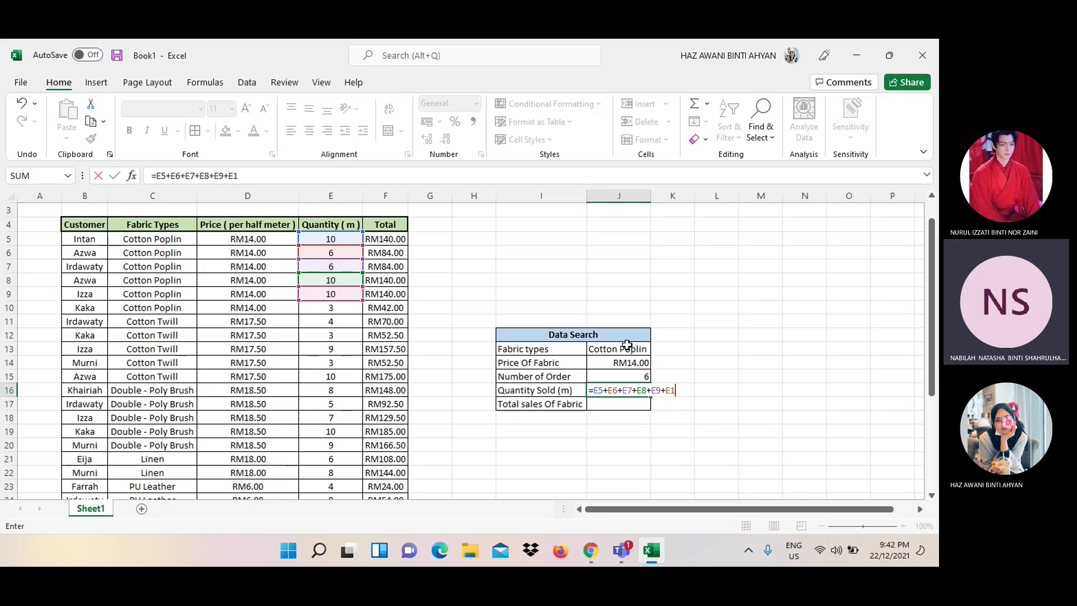
pyautogui.write('0')
# Commit =E5+E6+E7+E8+E9+E10 in J16 so Quantity Sold shows 45
pyautogui.press('Return')
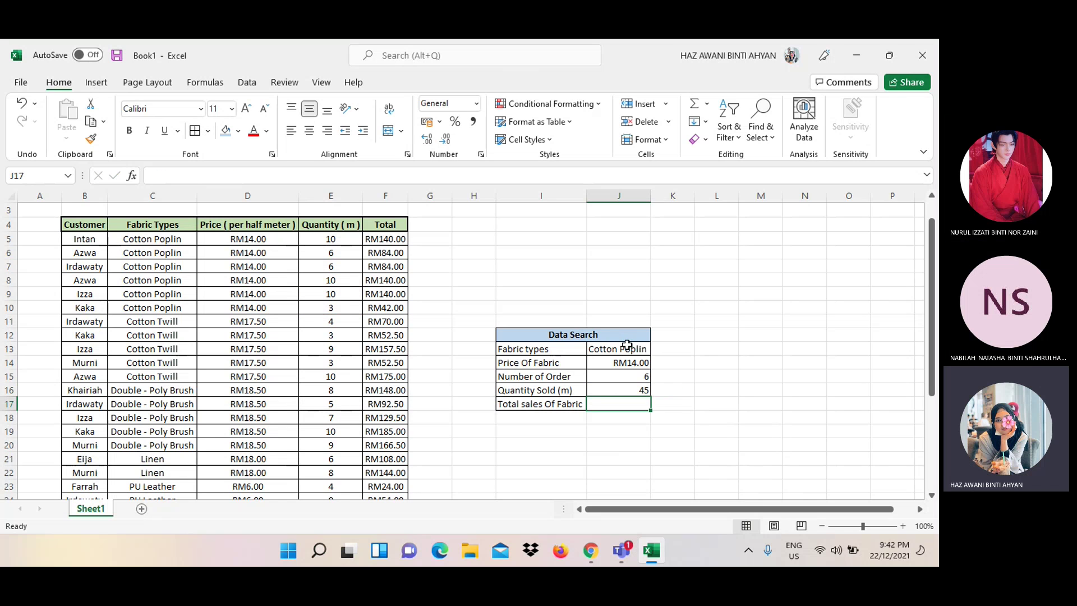
pyautogui.click(633, 385)
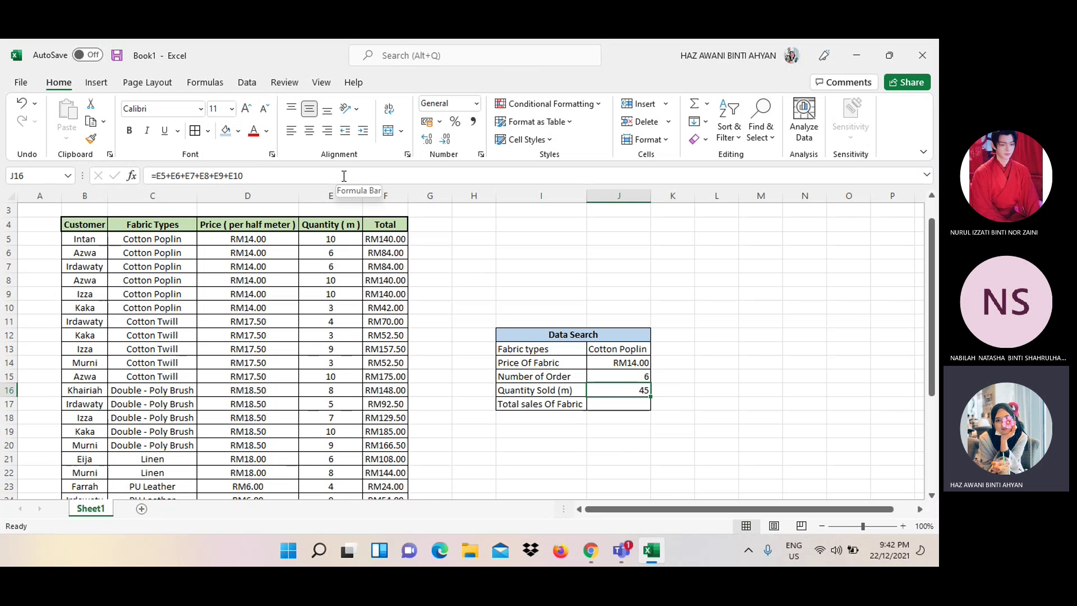
pyautogui.click(599, 401)
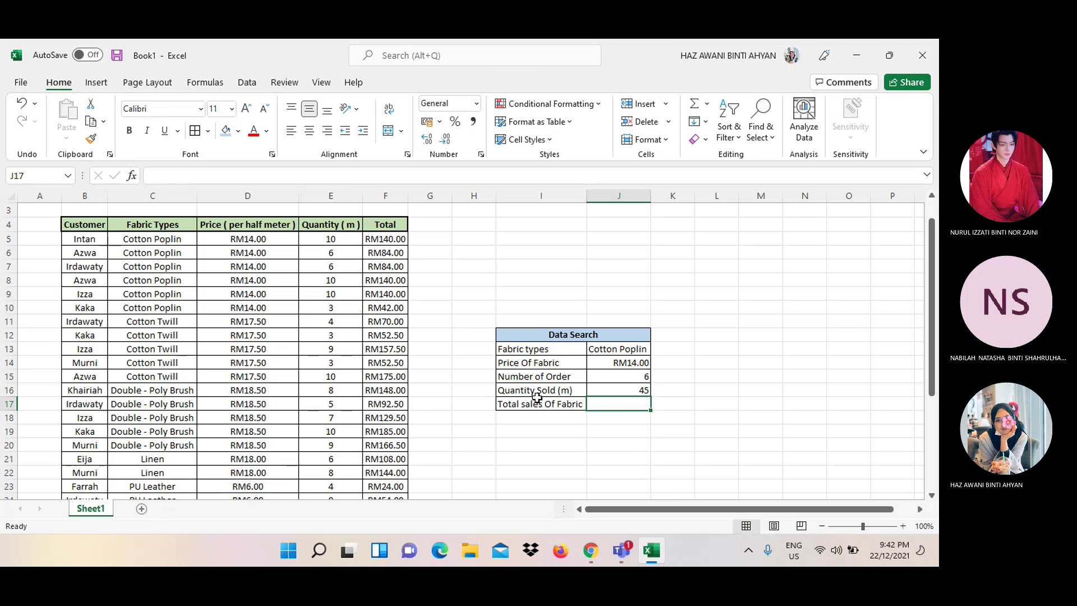
# Start a formula in J17 that references F5
pyautogui.write('=')
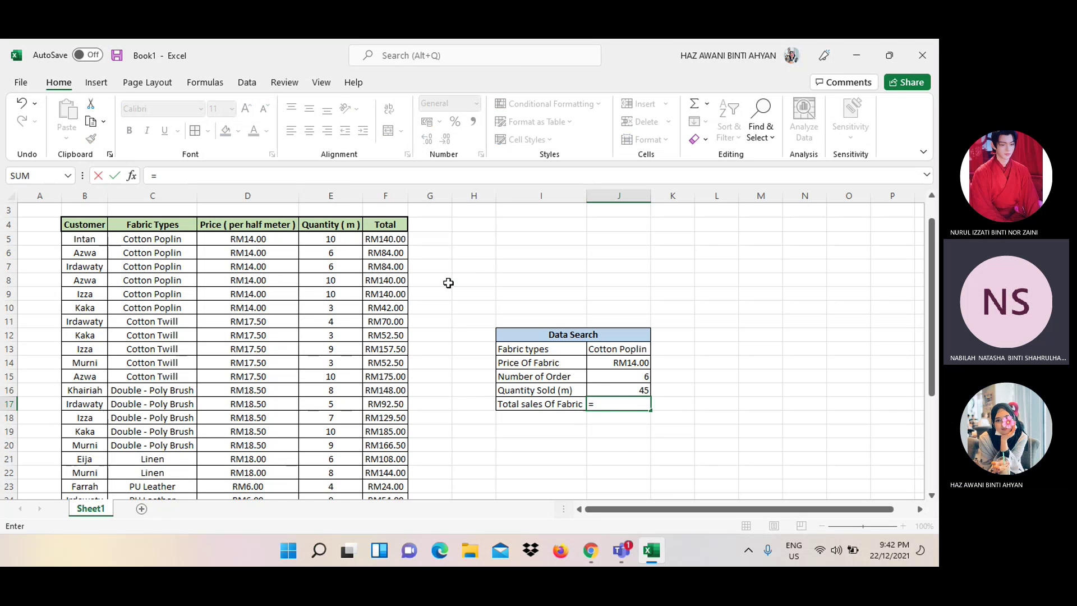
pyautogui.click(398, 238)
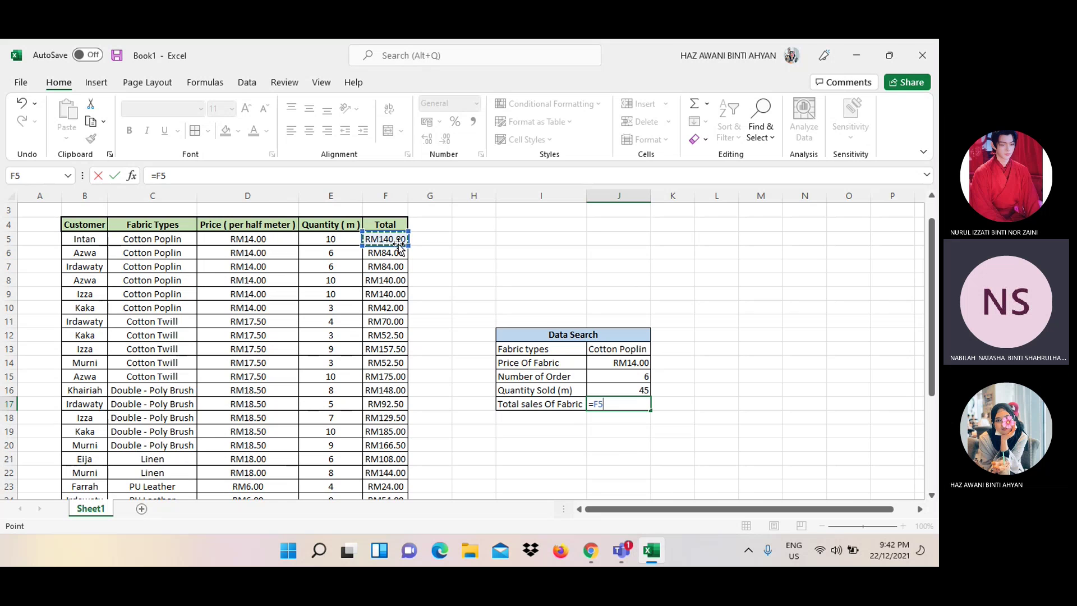
pyautogui.press('Down')
pyautogui.click(398, 242)
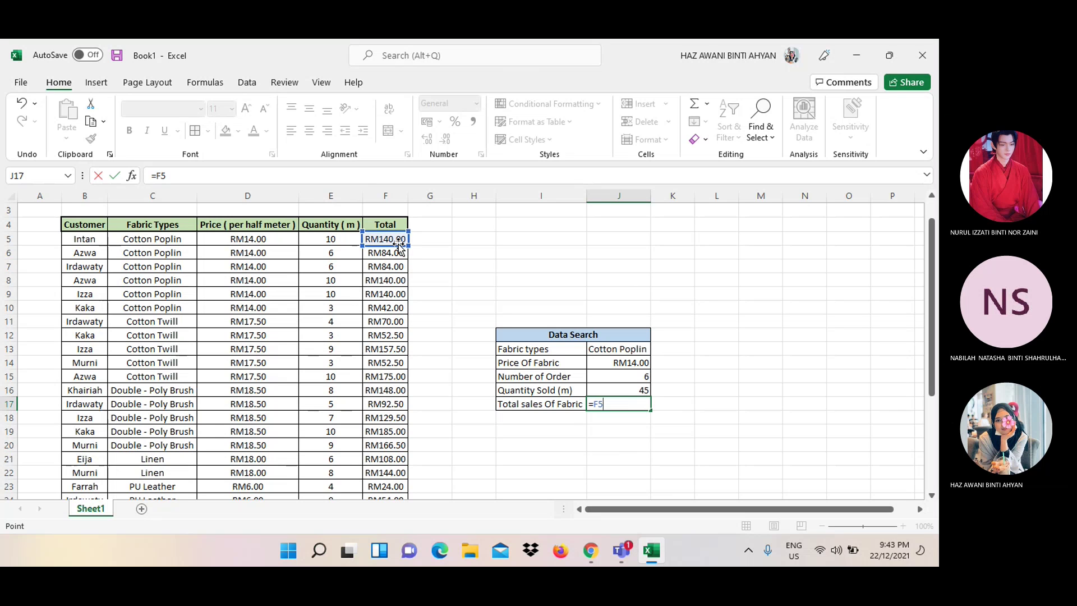
# Add L12 to commit =F5+L12 in J17, then reopen J17 to rewrite it
pyautogui.write('+')
pyautogui.press('Down')
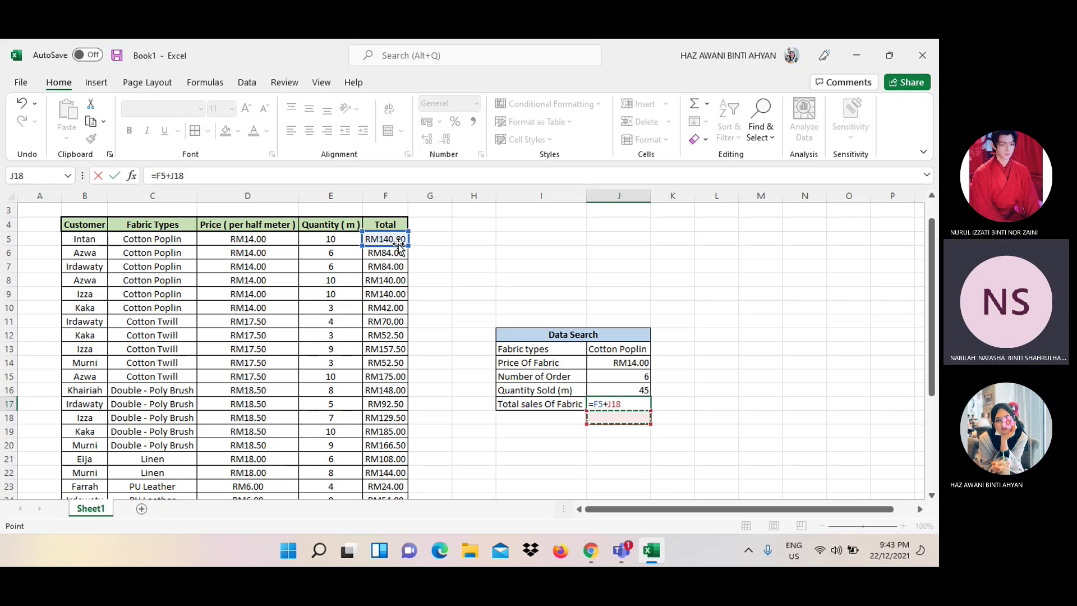
pyautogui.hotkey('shift', 'Up')
pyautogui.hotkey('shift', 'Down')
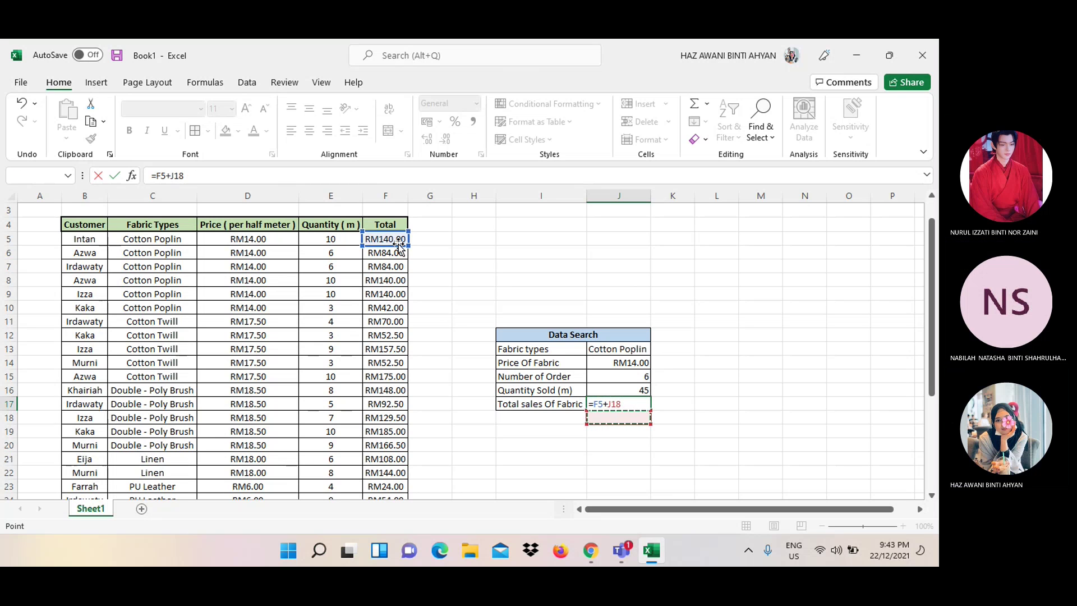
pyautogui.hotkey('shift', 'Down')
pyautogui.hotkey('shift', 'Down')
pyautogui.hotkey('shift', 'Down')
pyautogui.hotkey('shift', 'Down')
pyautogui.hotkey('shift', 'Down')
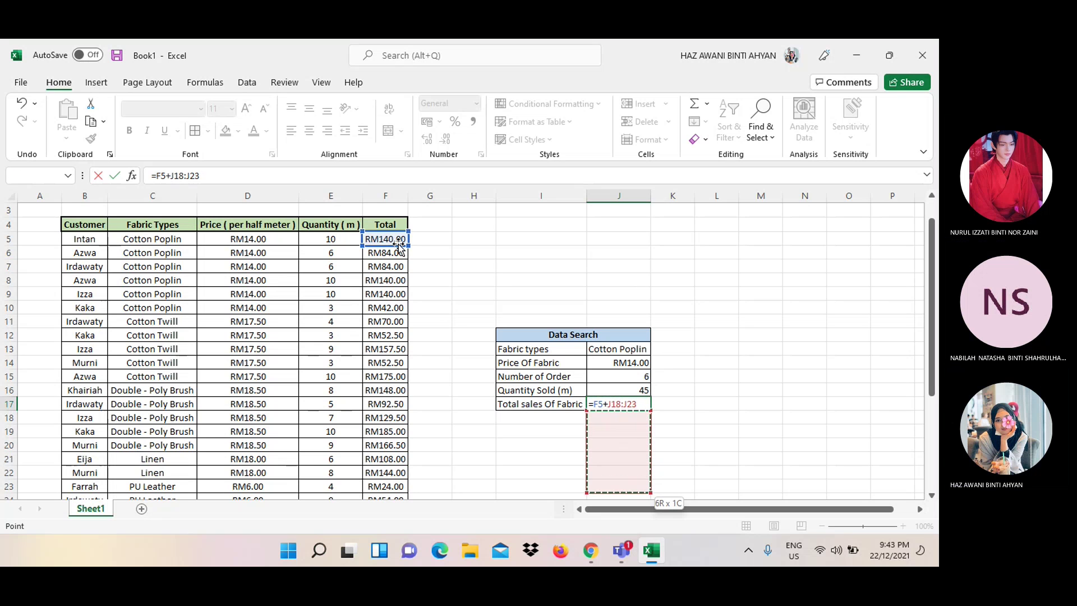
pyautogui.hotkey('shift', 'Down')
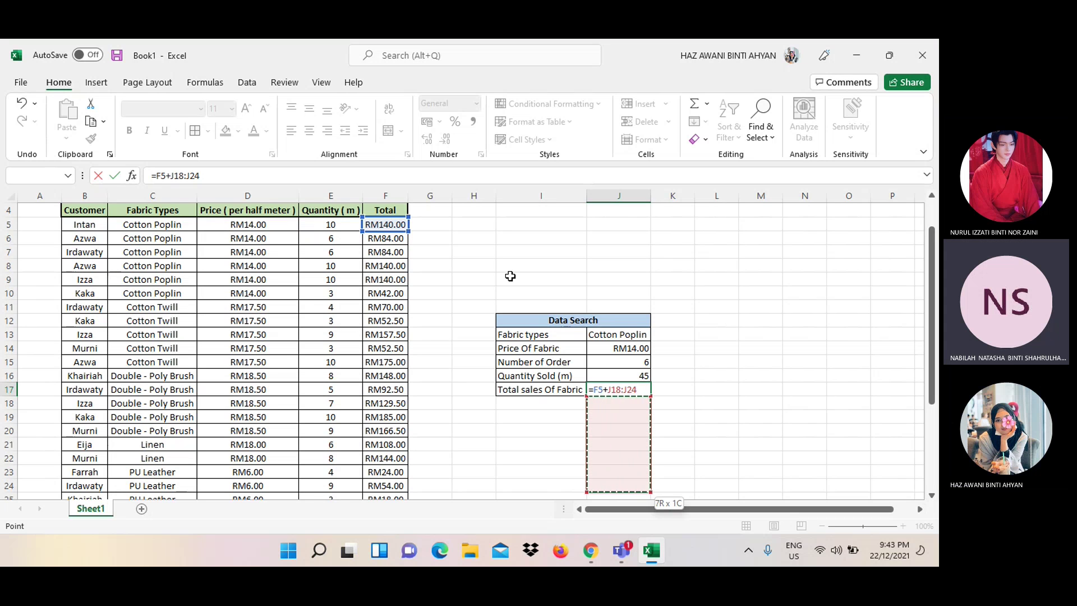
pyautogui.click(727, 319)
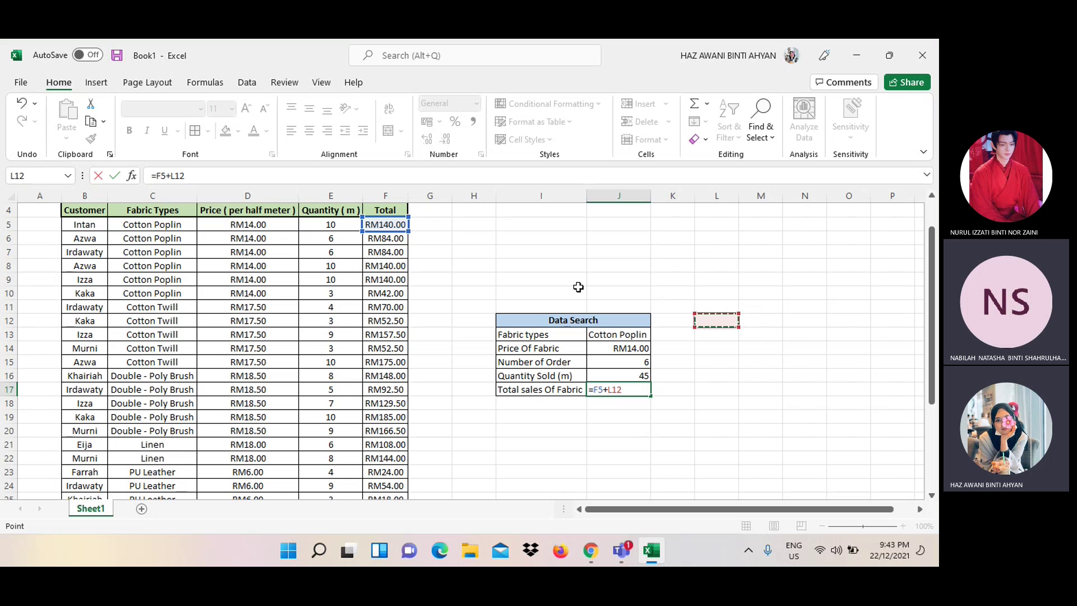
pyautogui.press('Return')
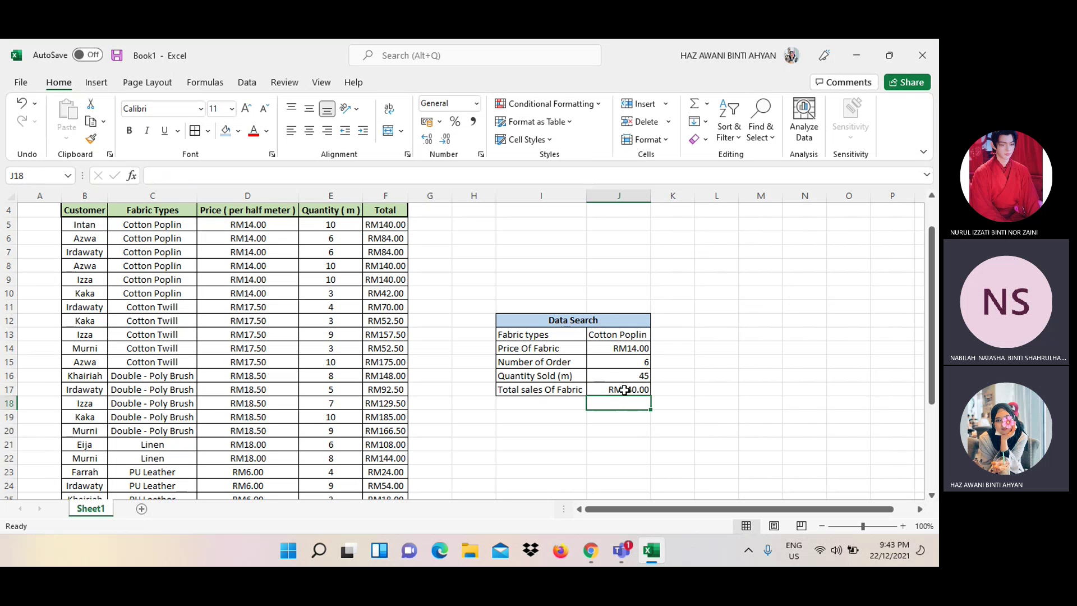
pyautogui.doubleClick(624, 390)
pyautogui.click(626, 390)
pyautogui.write('=')
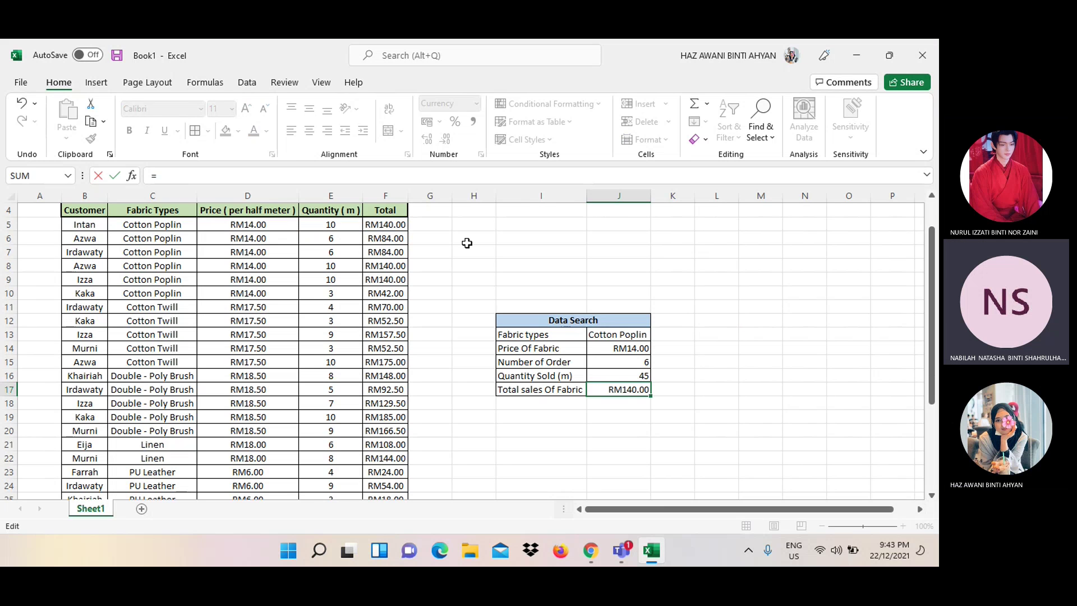
pyautogui.scroll(1, 466, 243)
pyautogui.click(396, 265)
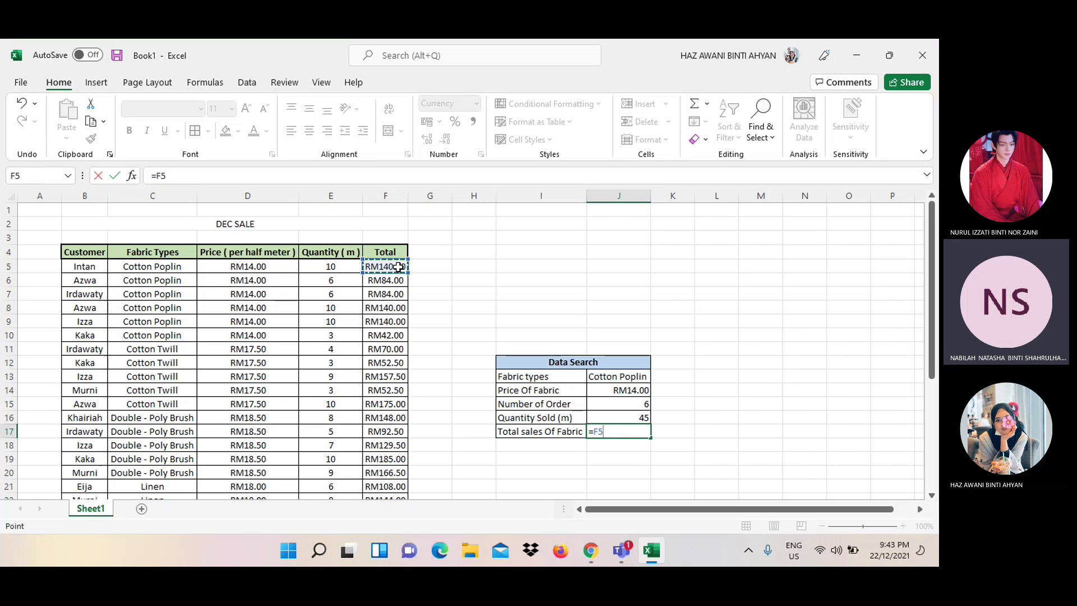
pyautogui.press('F9')
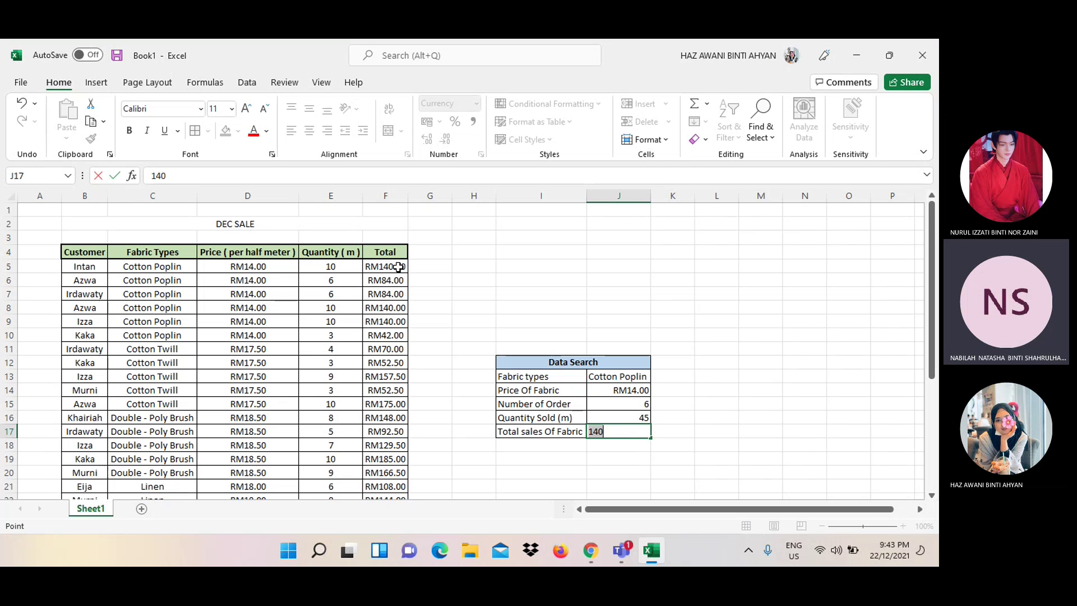
pyautogui.press('BackSpace')
pyautogui.write('=')
pyautogui.click(397, 266)
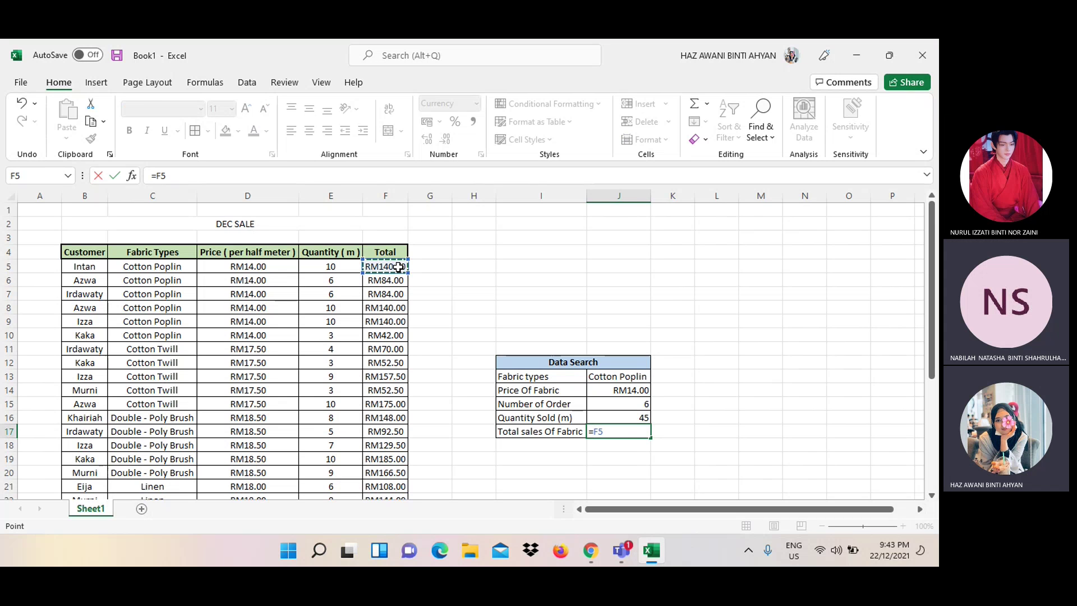
pyautogui.write('+')
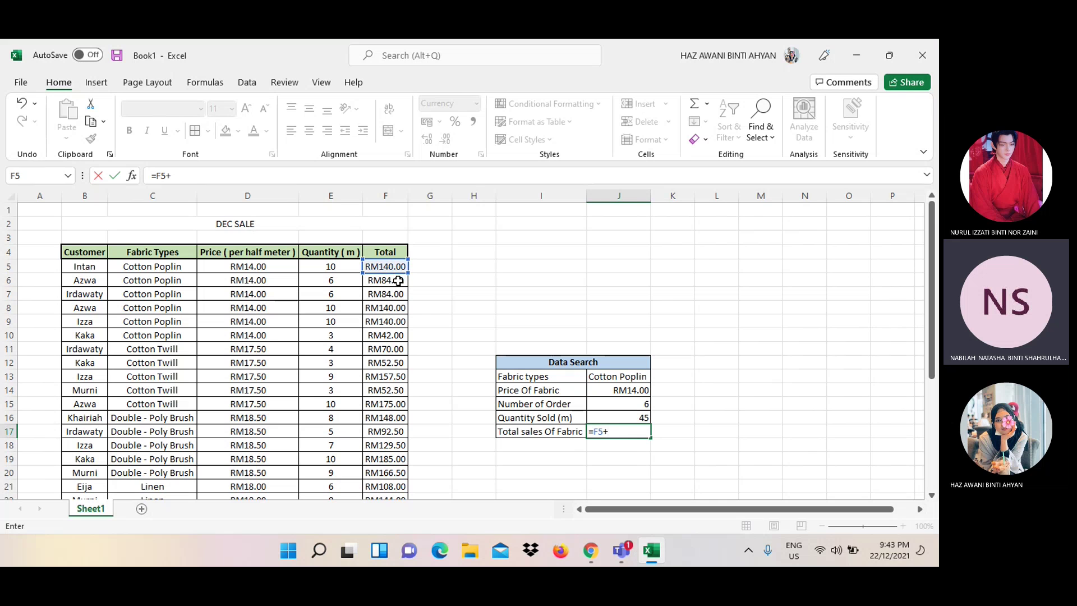
pyautogui.moveTo(398, 280)
pyautogui.mouseDown()
pyautogui.moveTo(397, 348)
pyautogui.moveTo(393, 335)
pyautogui.mouseUp()
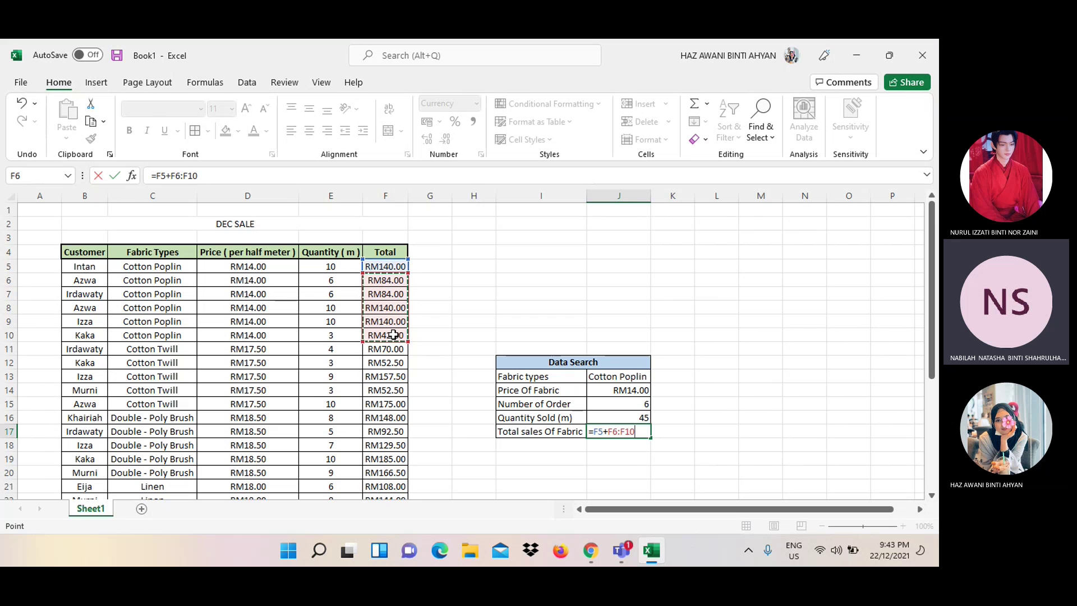
pyautogui.press('Return')
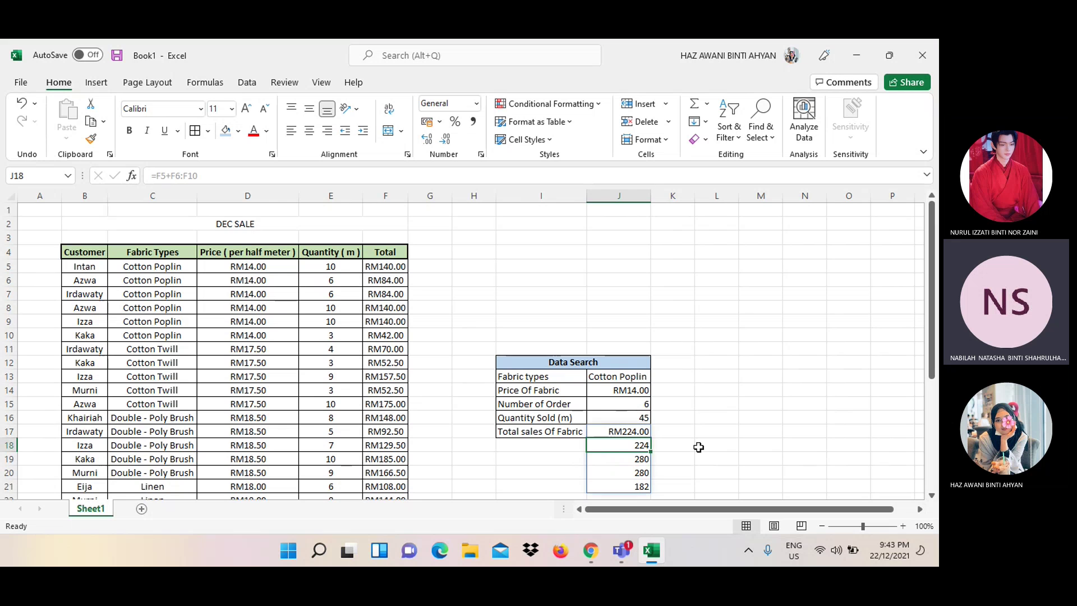
pyautogui.press('Up')
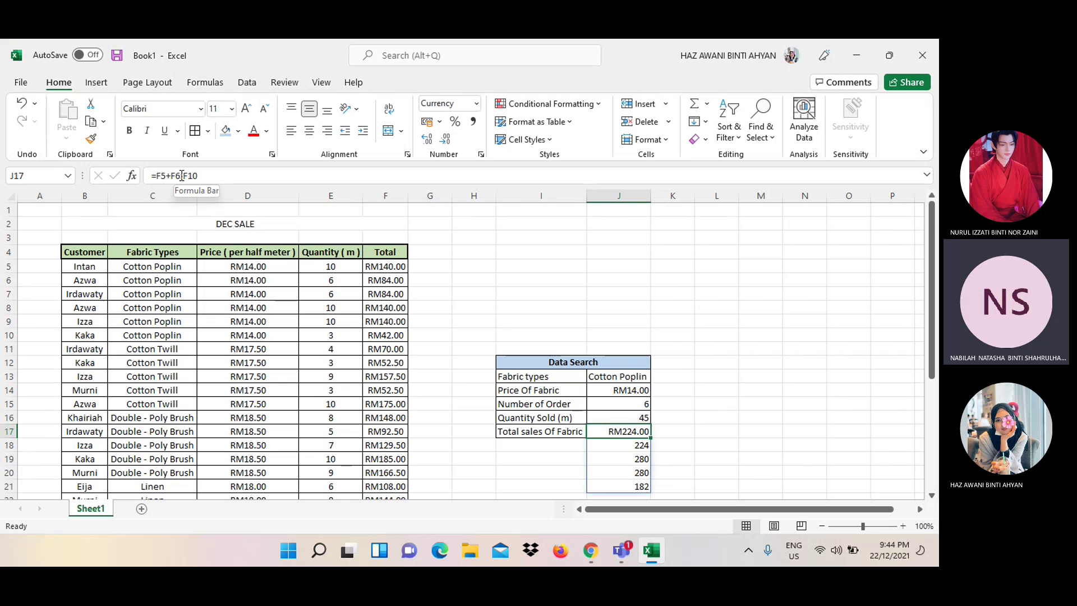
pyautogui.click(181, 176)
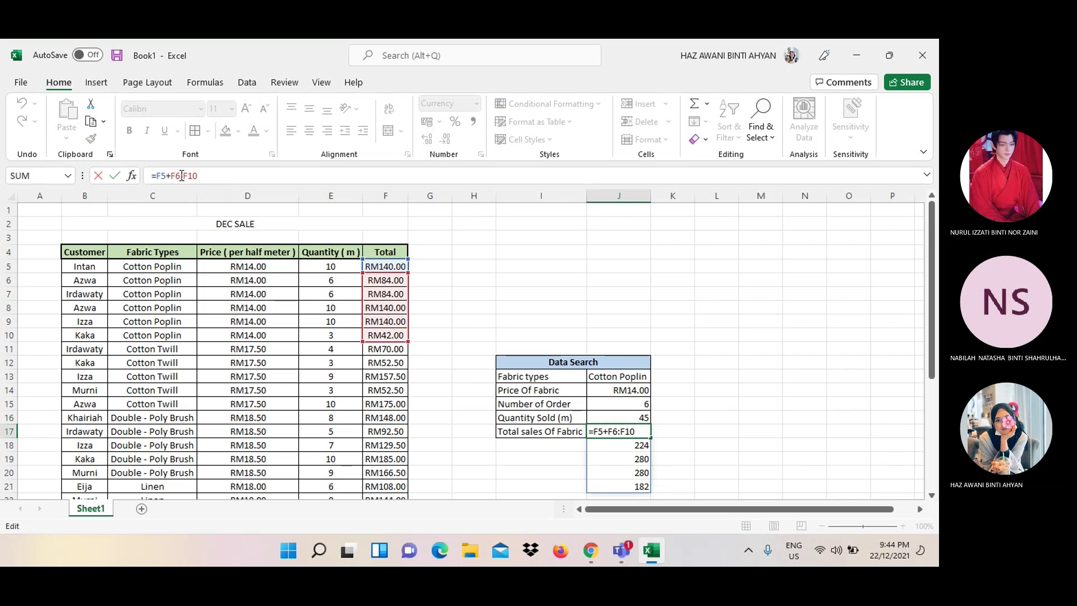
pyautogui.press('BackSpace')
pyautogui.press('BackSpace')
pyautogui.press('BackSpace')
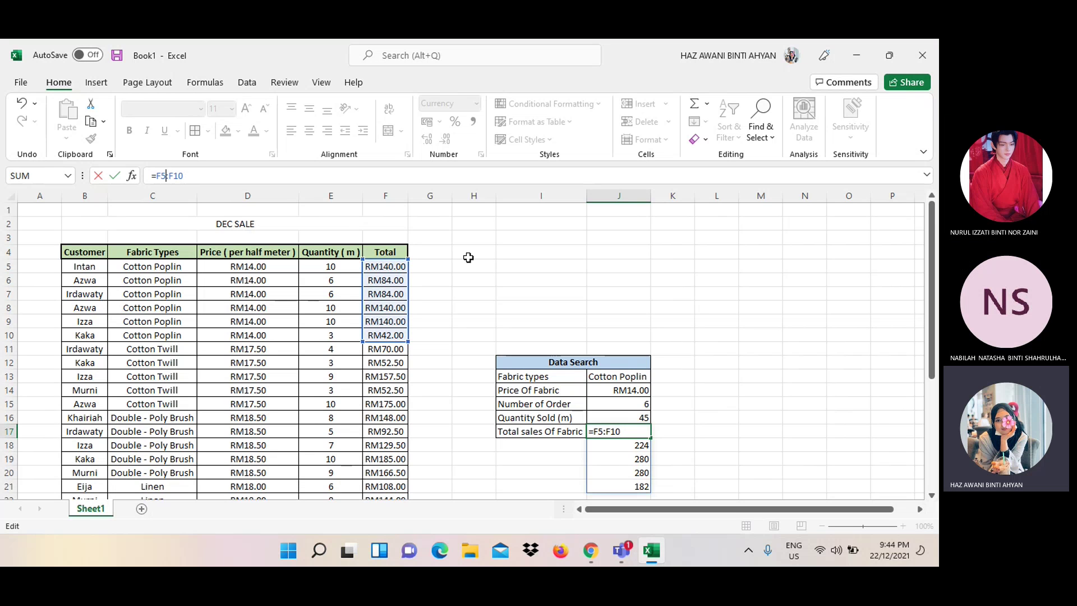
pyautogui.press('Return')
pyautogui.click(773, 430)
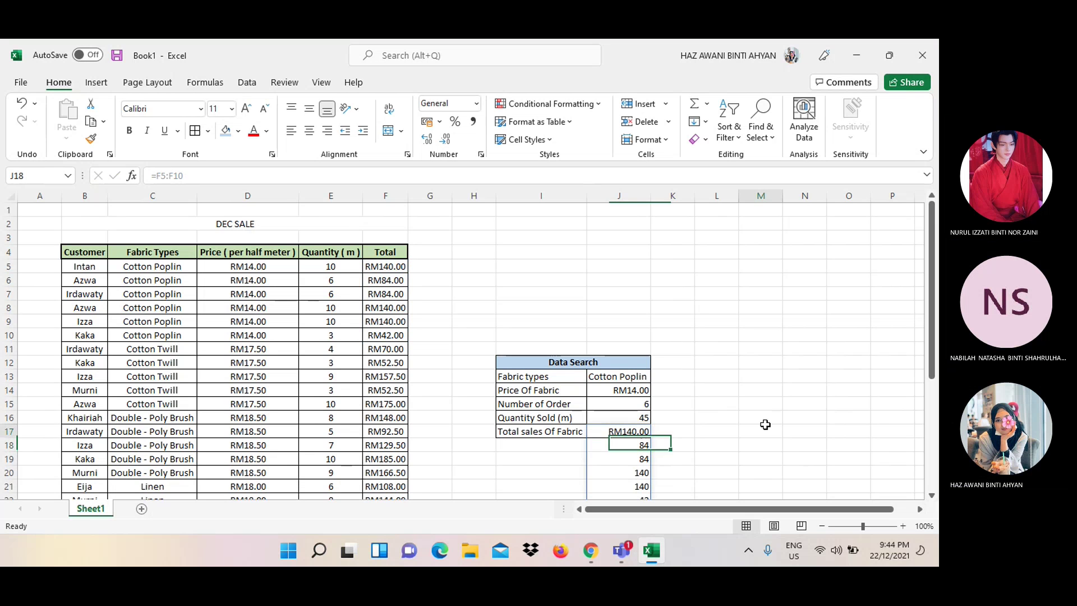
pyautogui.click(624, 437)
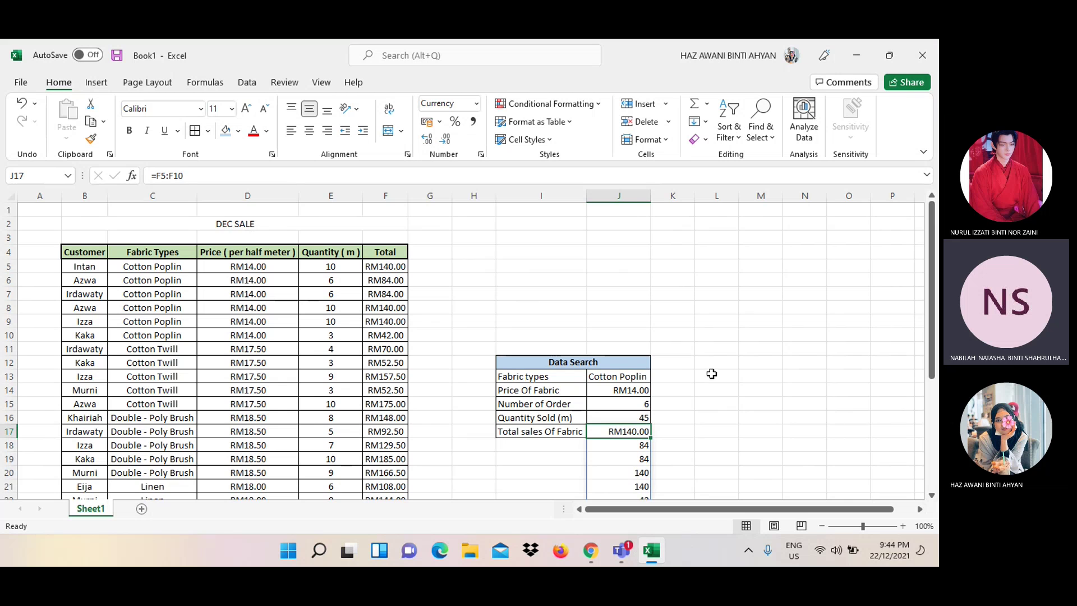
pyautogui.click(22, 106)
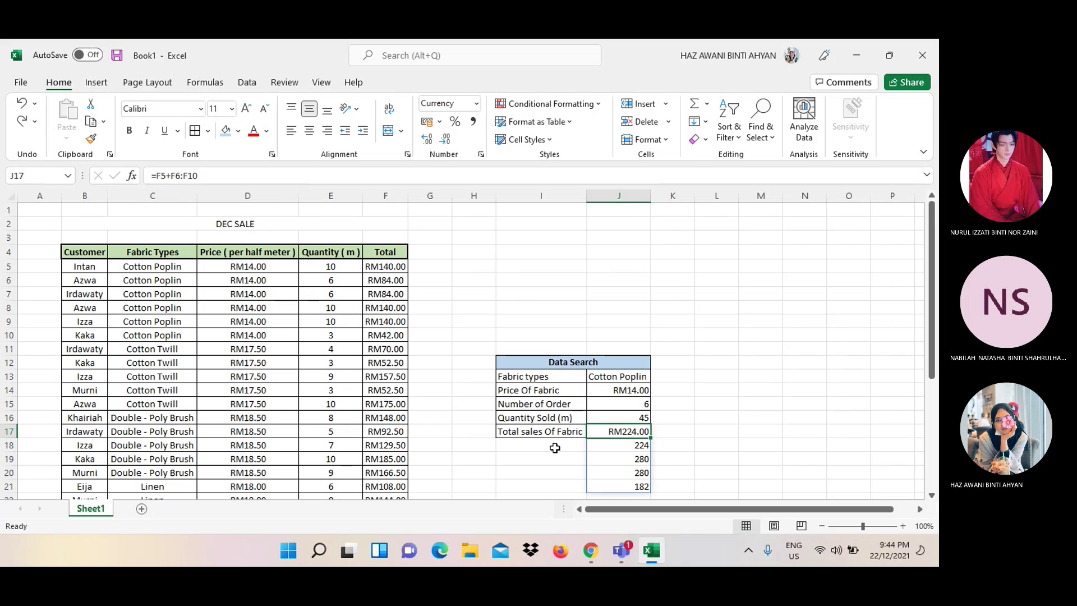
pyautogui.click(624, 445)
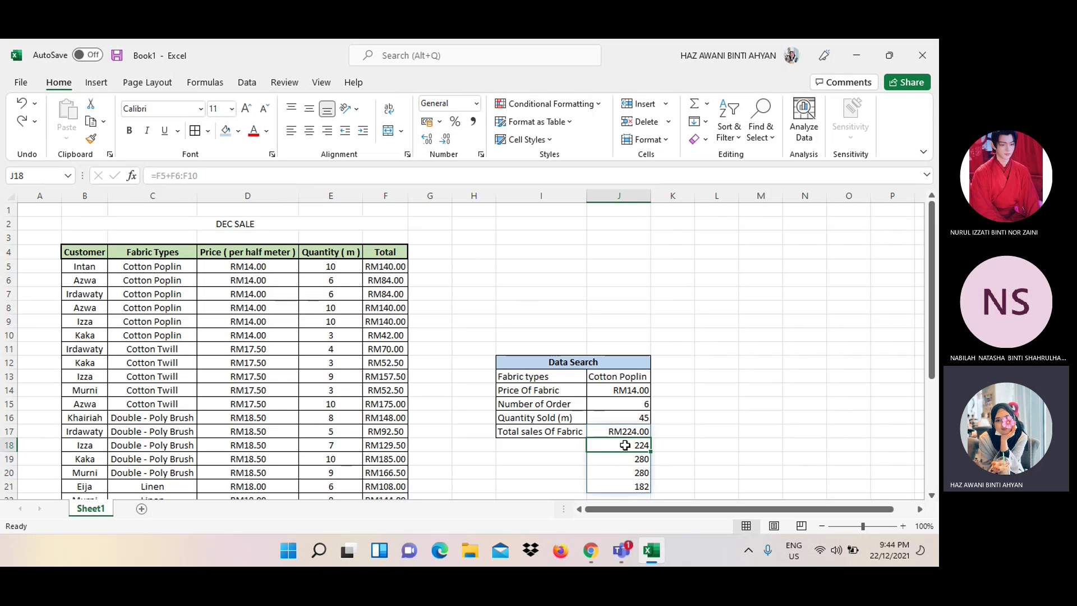
pyautogui.click(633, 473)
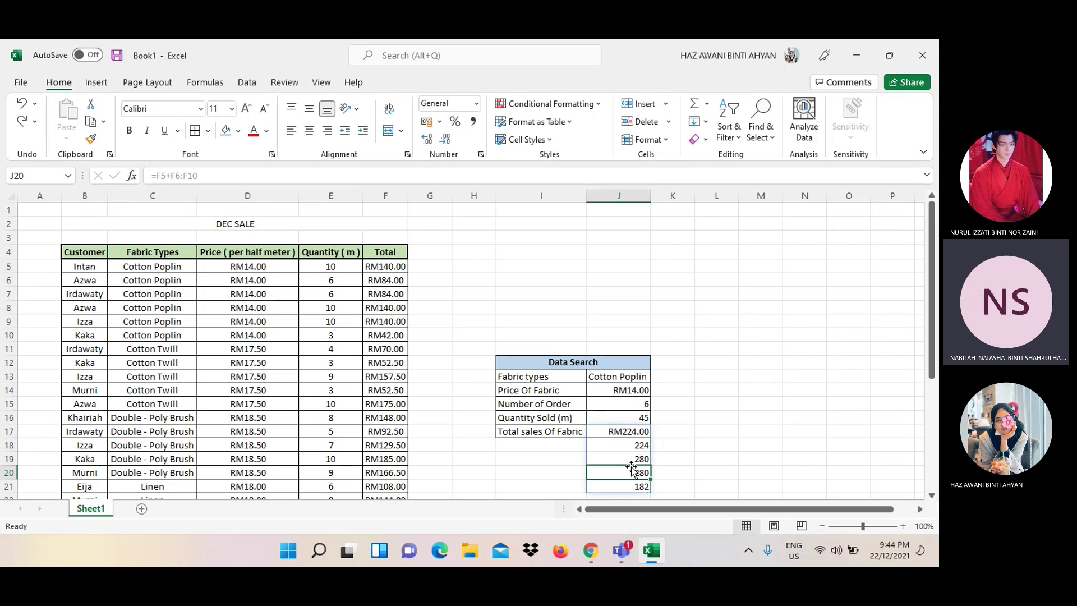
pyautogui.click(626, 454)
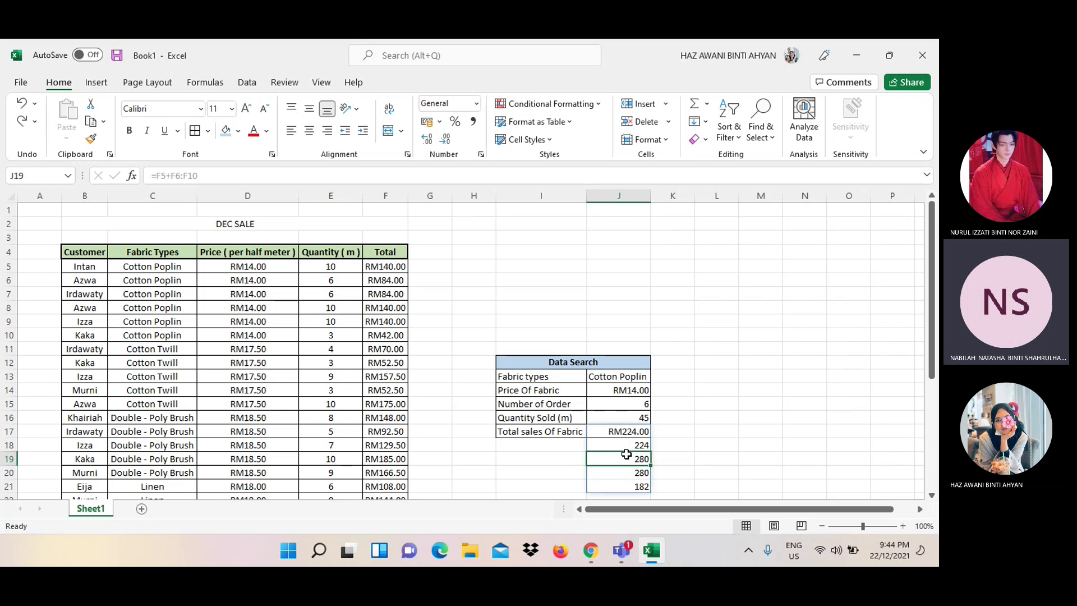
pyautogui.click(618, 441)
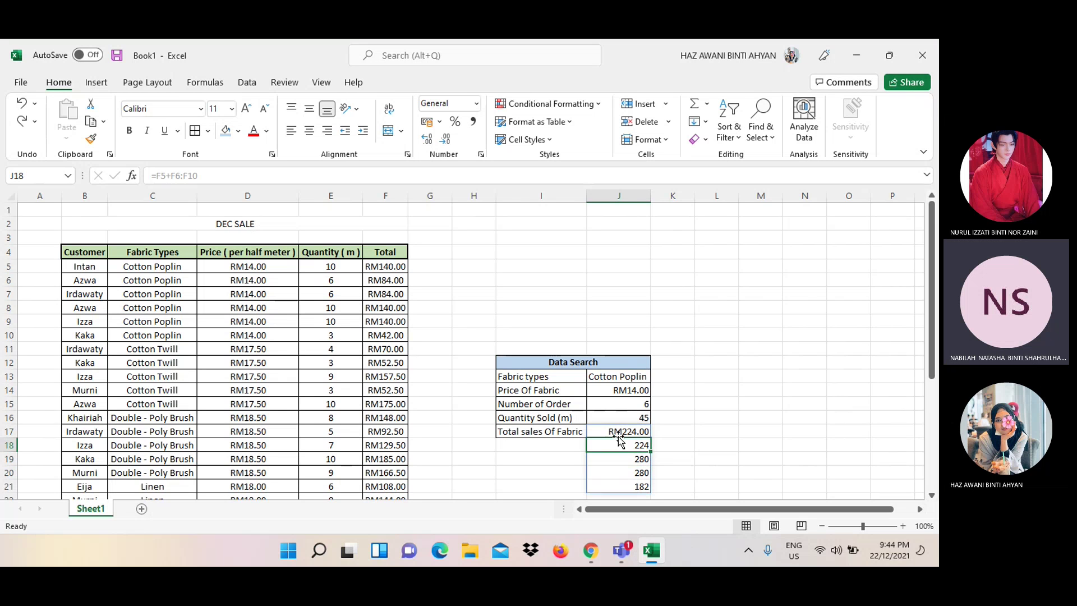
pyautogui.click(617, 431)
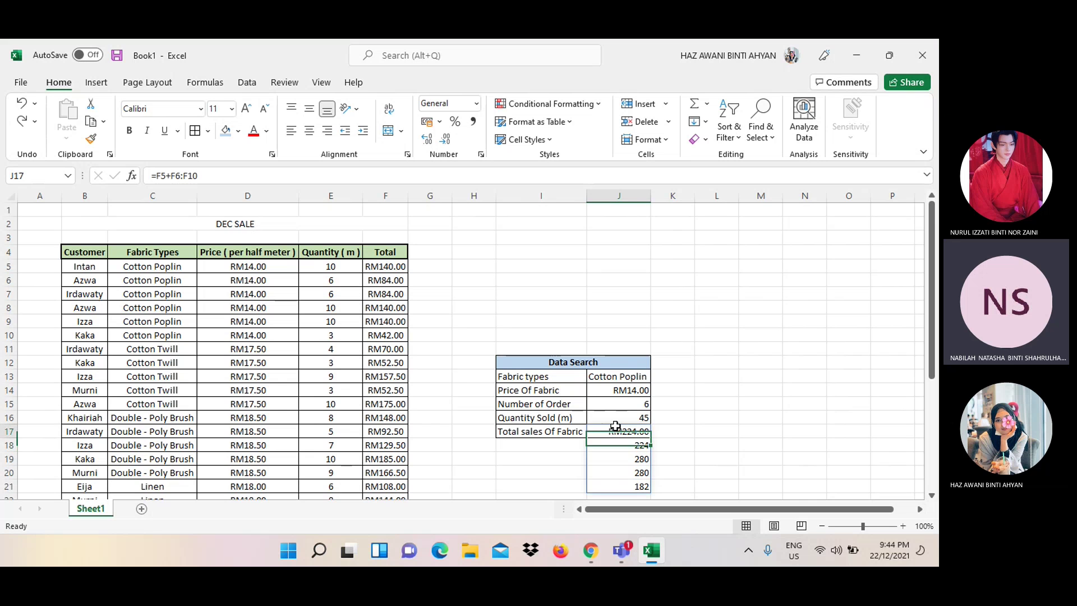
pyautogui.click(23, 103)
pyautogui.click(23, 103)
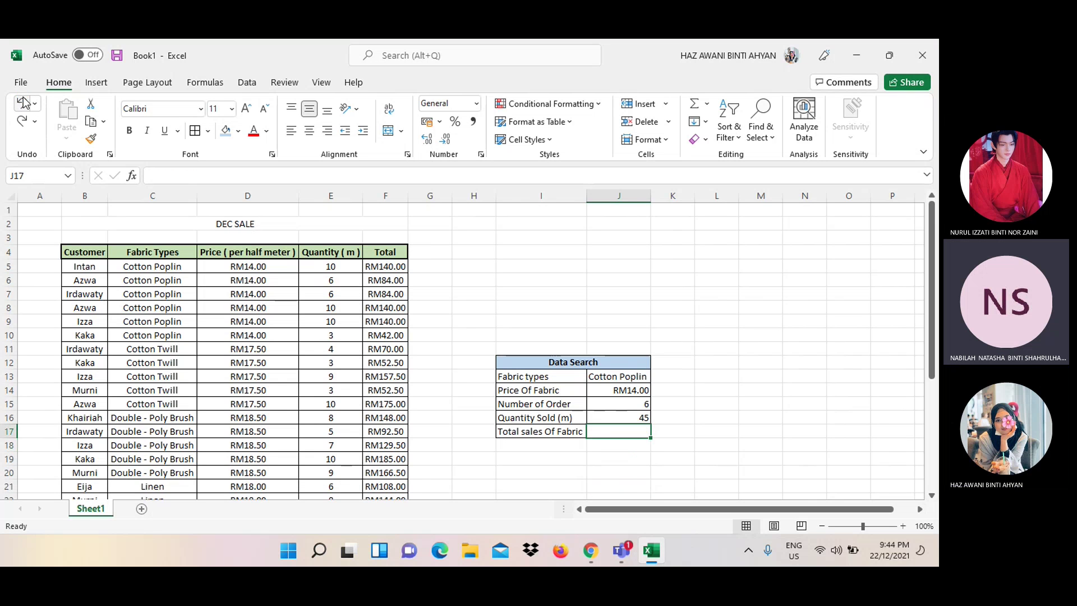
pyautogui.write('=')
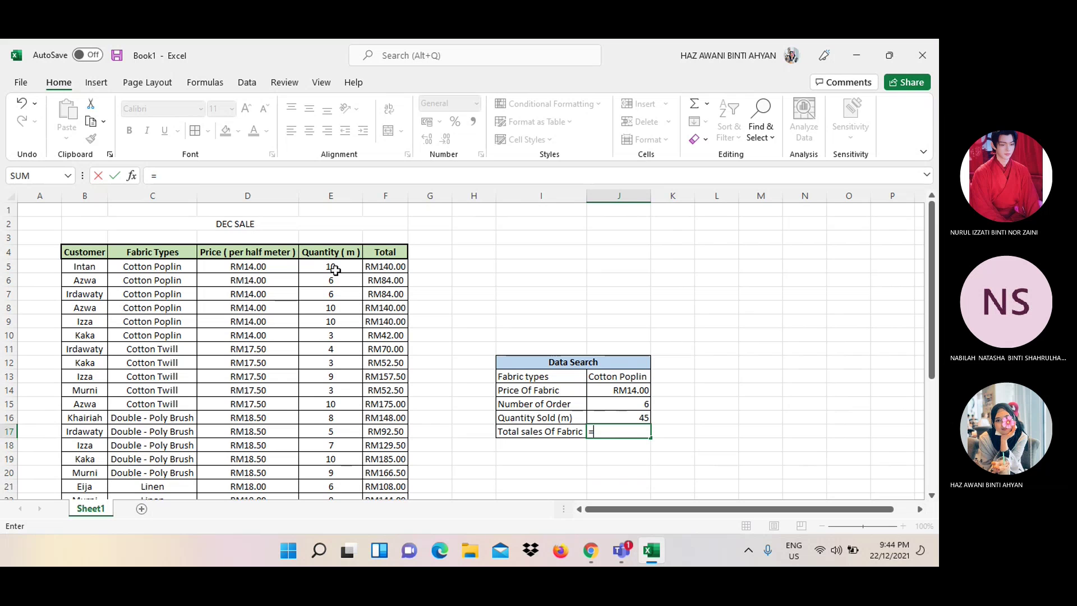
pyautogui.click(381, 265)
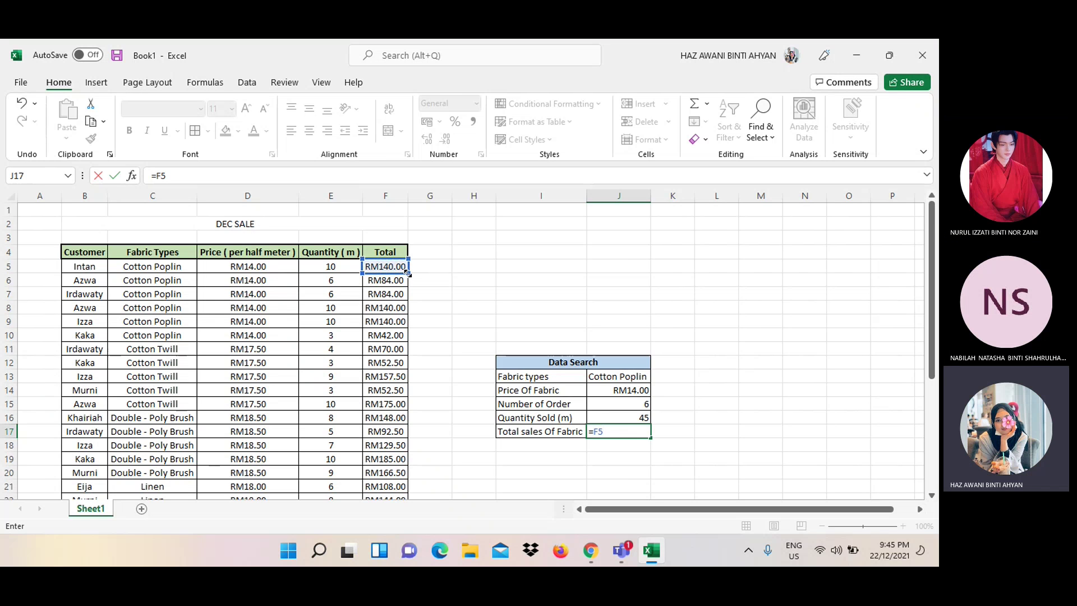
pyautogui.moveTo(405, 269); pyautogui.dragTo(404, 336)
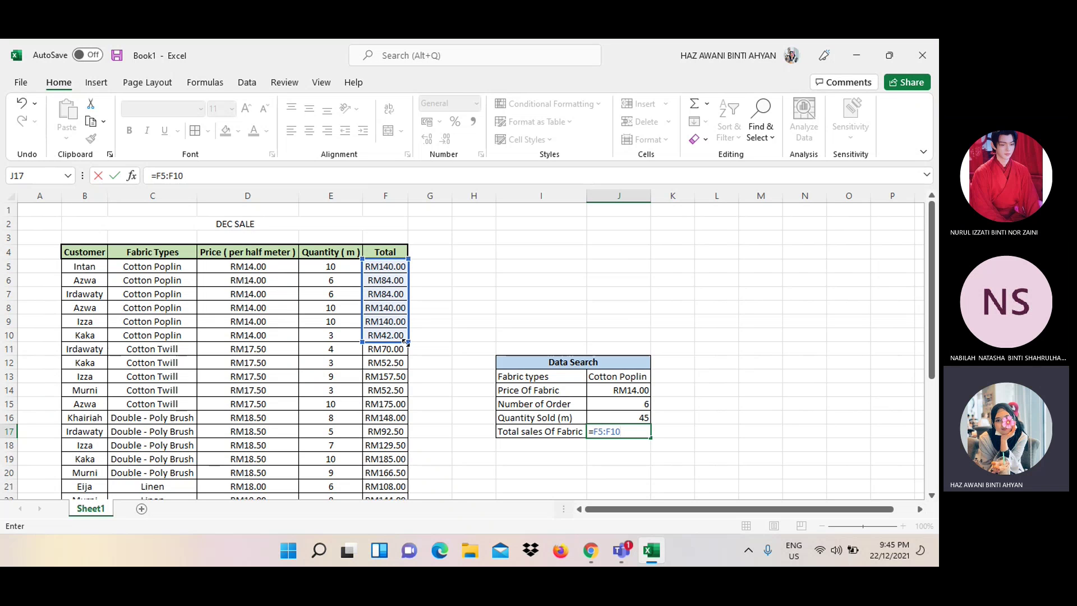
pyautogui.press('Return')
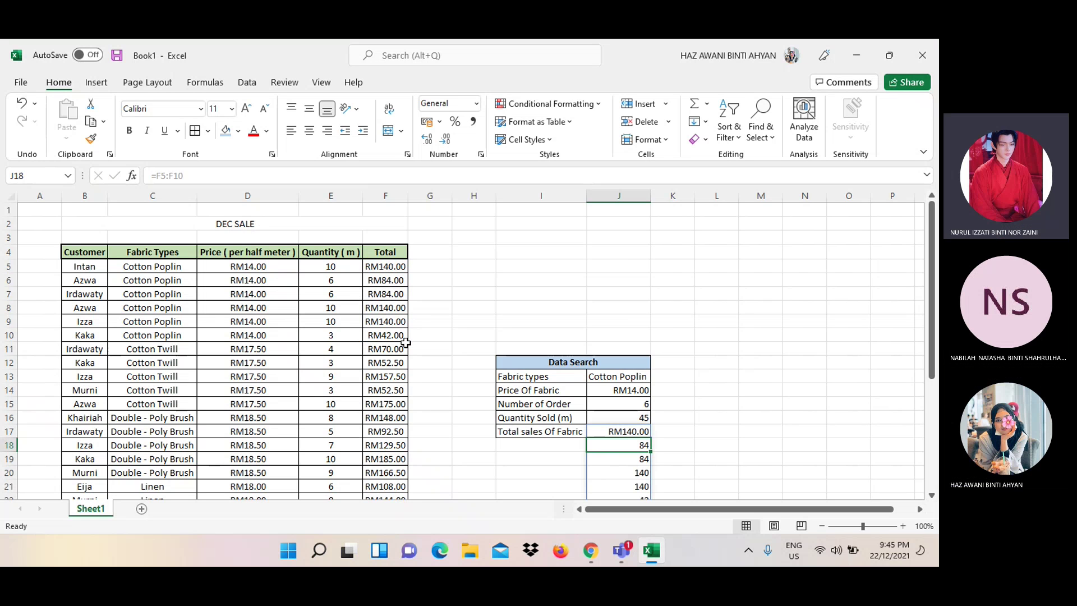
pyautogui.scroll(-1, 810, 351)
pyautogui.scroll(-1, 810, 352)
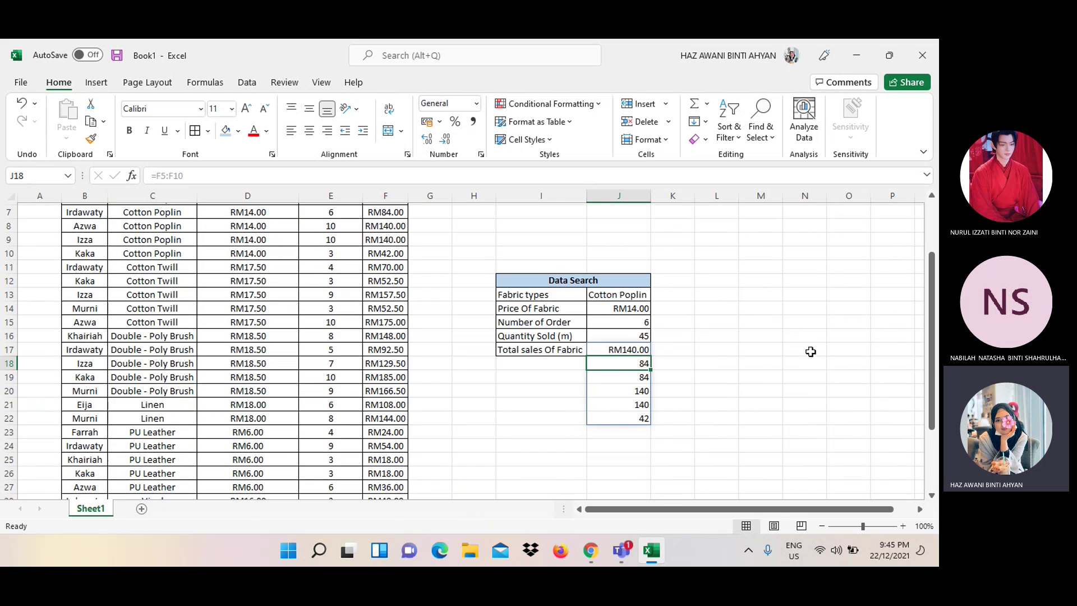
pyautogui.click(637, 415)
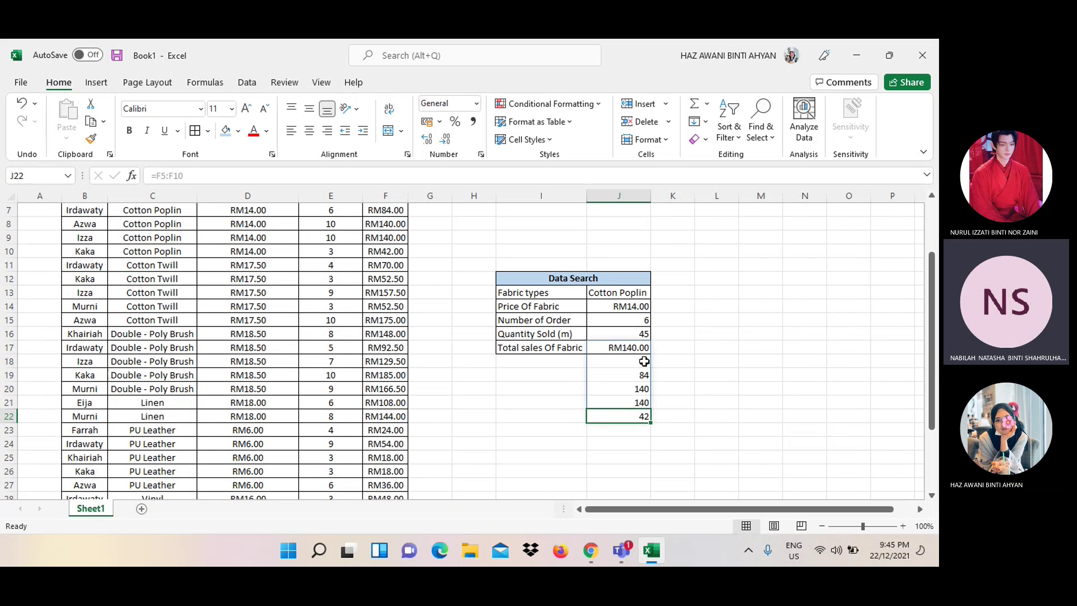
pyautogui.moveTo(643, 361); pyautogui.dragTo(647, 416)
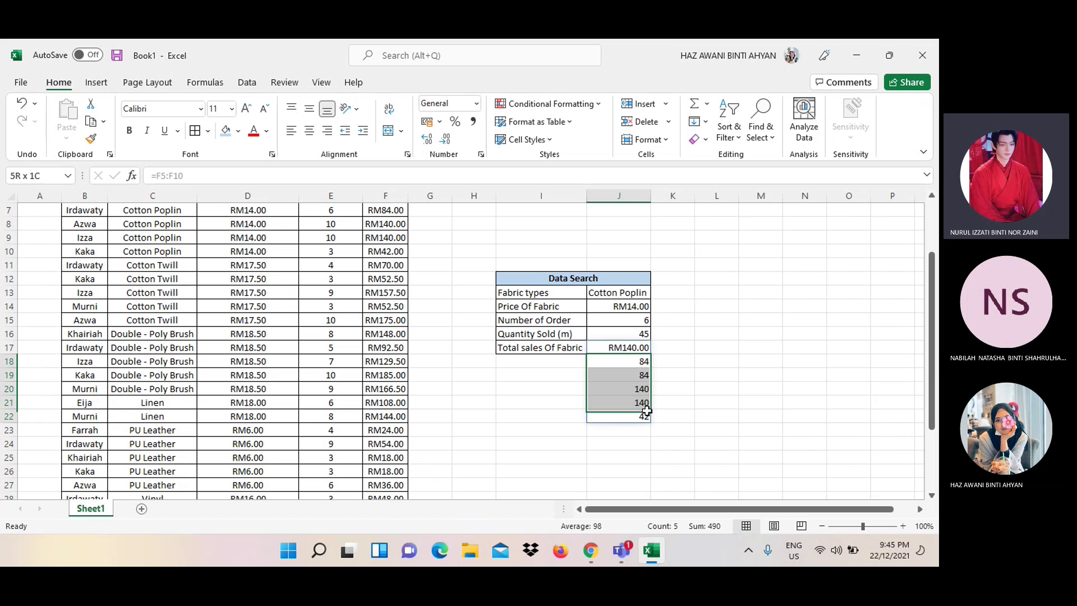
pyautogui.click(712, 375)
pyautogui.scroll(1, 657, 290)
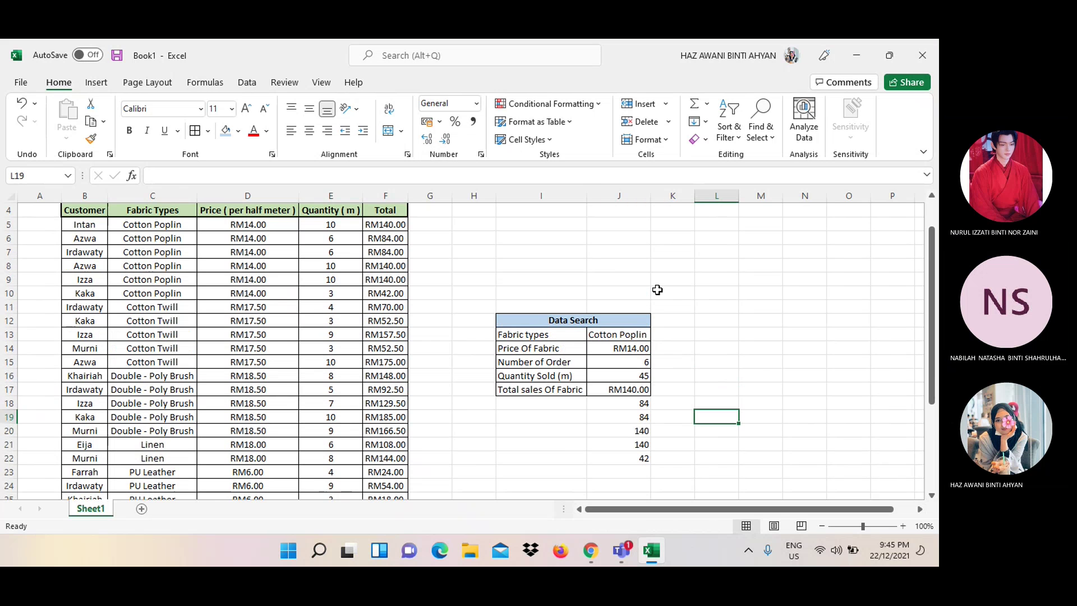
pyautogui.click(22, 103)
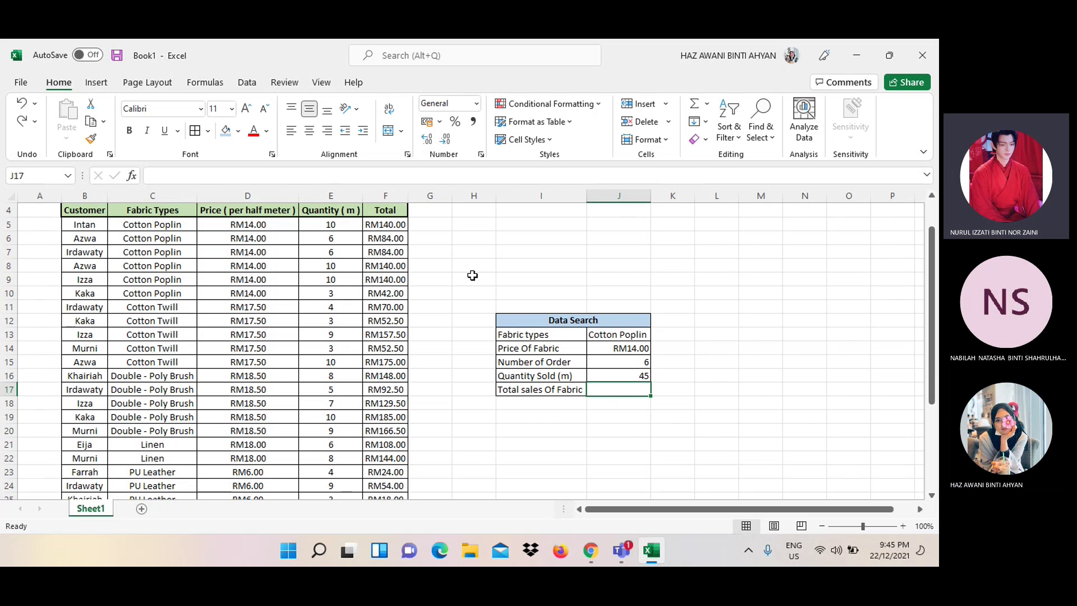
pyautogui.scroll(1, 471, 275)
pyautogui.click(641, 390)
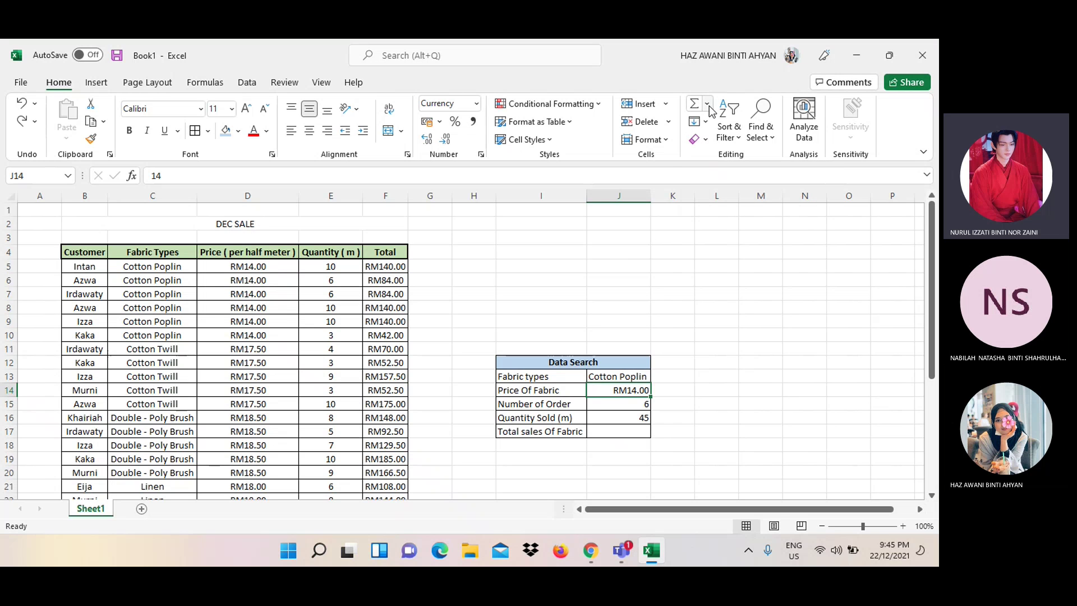
pyautogui.click(642, 429)
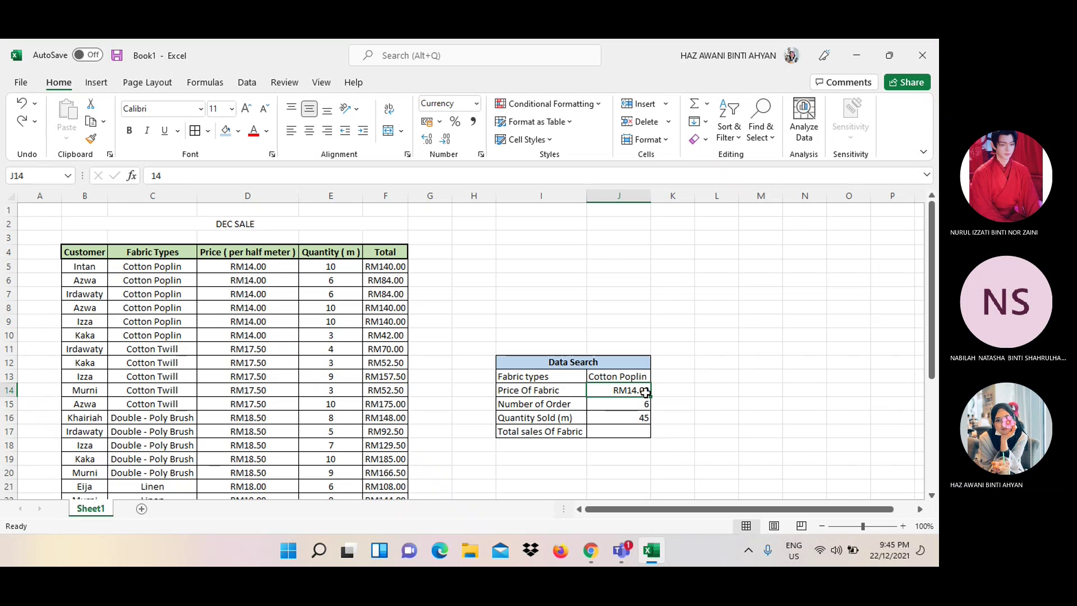
# Rework J17's SUM formula, trying F5 and F6:F9 before settling on F5
pyautogui.click(637, 434)
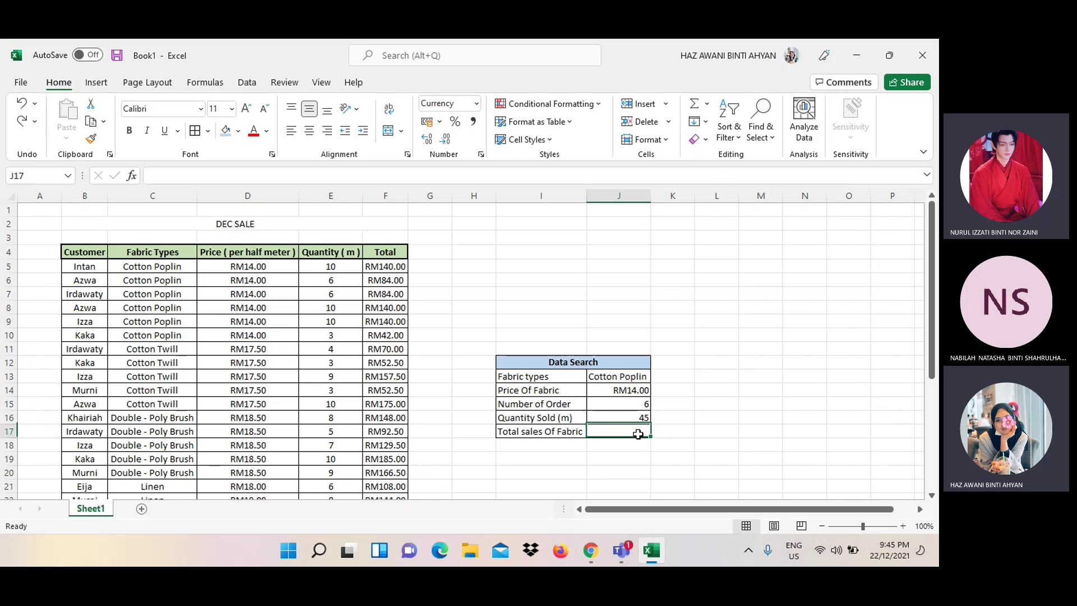
pyautogui.click(699, 109)
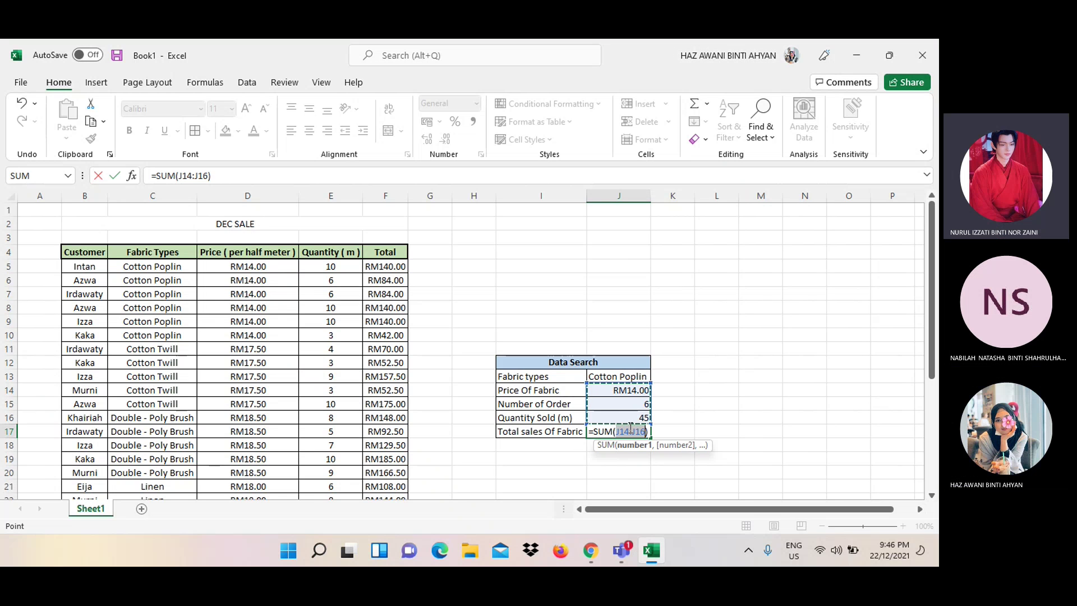
pyautogui.press('BackSpace')
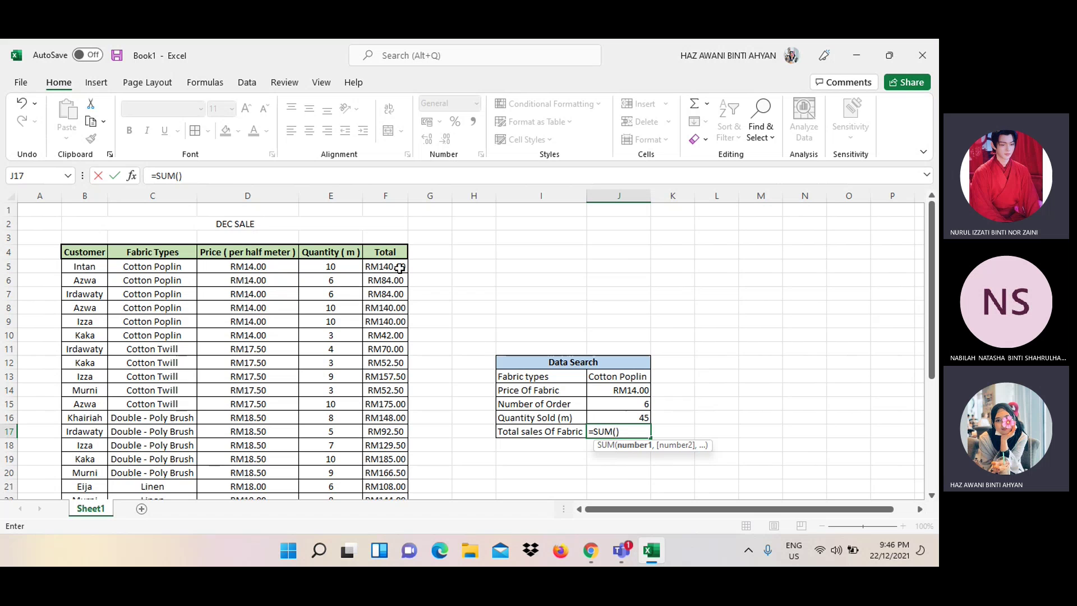
pyautogui.click(399, 267)
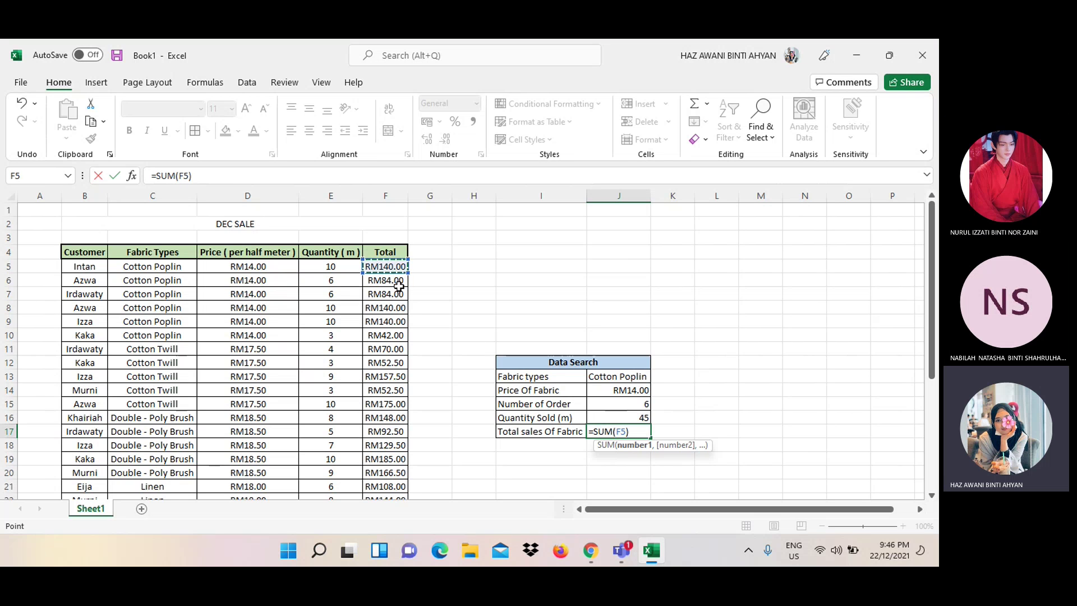
pyautogui.click(402, 277)
pyautogui.moveTo(402, 277); pyautogui.dragTo(399, 319)
pyautogui.click(398, 267)
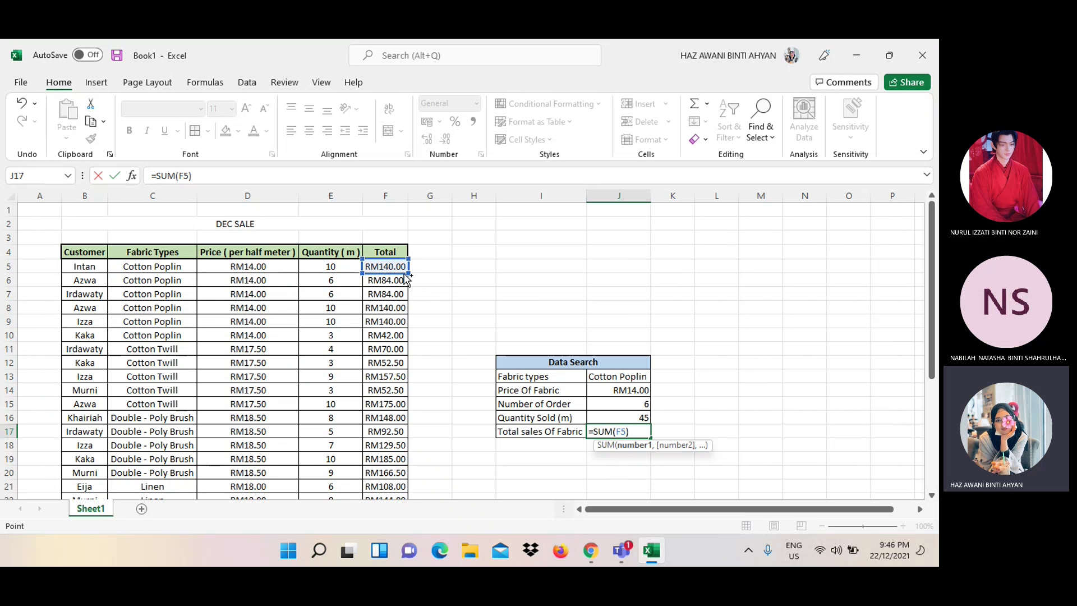
# Drop the extra J18 term, then clear J17 and begin a new formula with =
pyautogui.write('+')
pyautogui.press('Down')
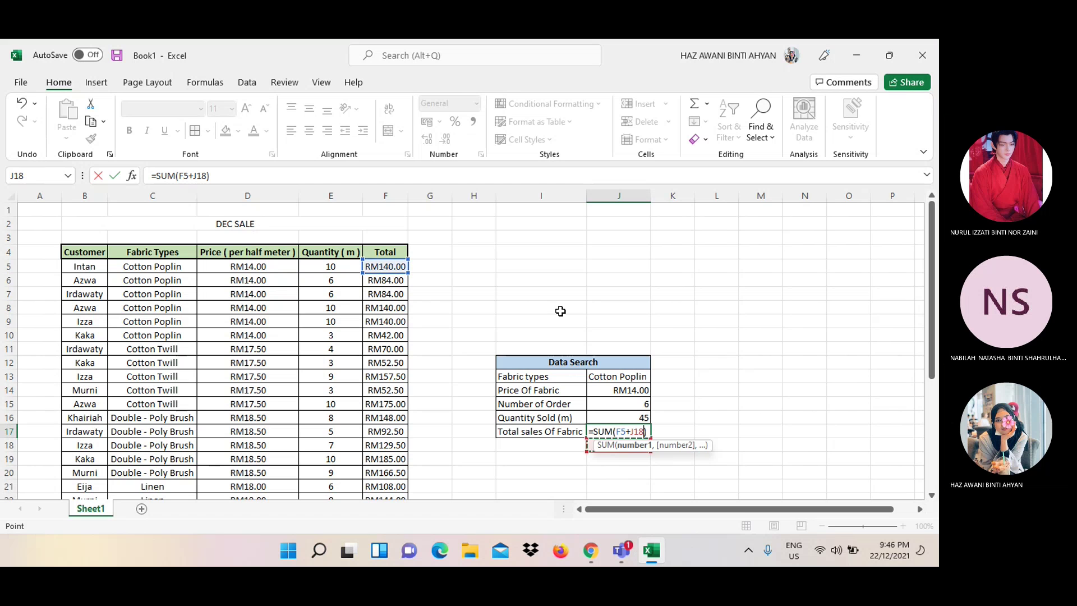
pyautogui.press('Up')
pyautogui.press('Up')
pyautogui.press('Up')
pyautogui.press('Up')
pyautogui.press('BackSpace')
pyautogui.press('BackSpace')
pyautogui.press('BackSpace')
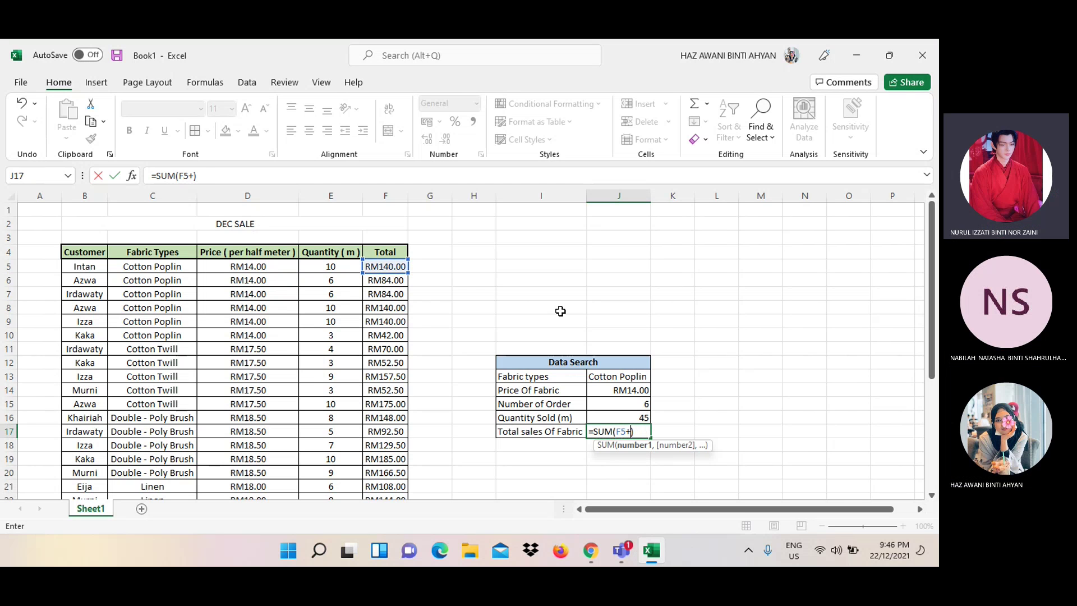
pyautogui.click(700, 408)
pyautogui.click(643, 432)
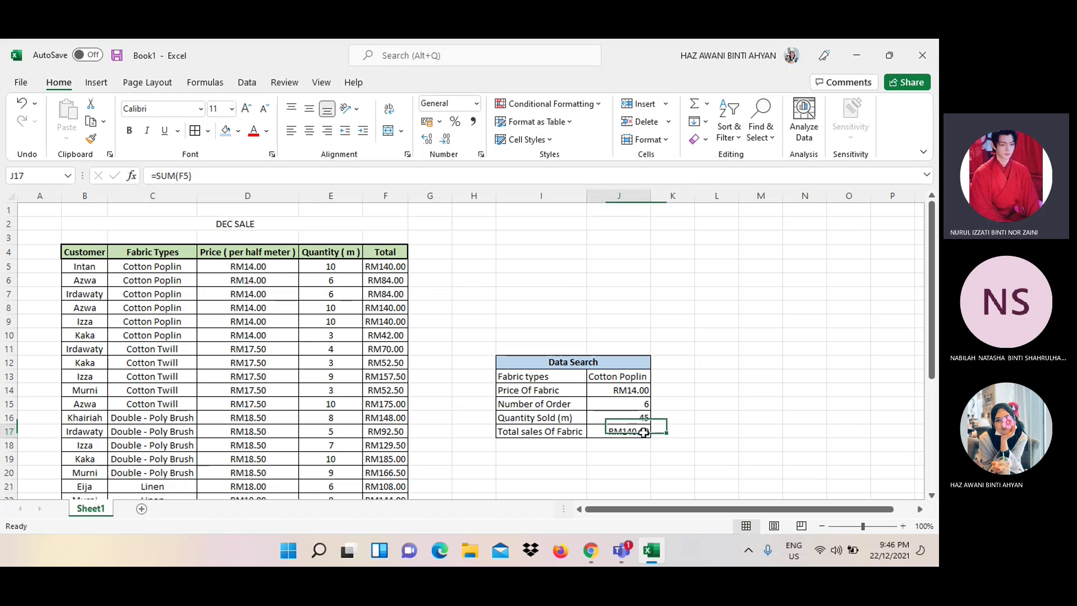
pyautogui.press('BackSpace')
pyautogui.write('=')
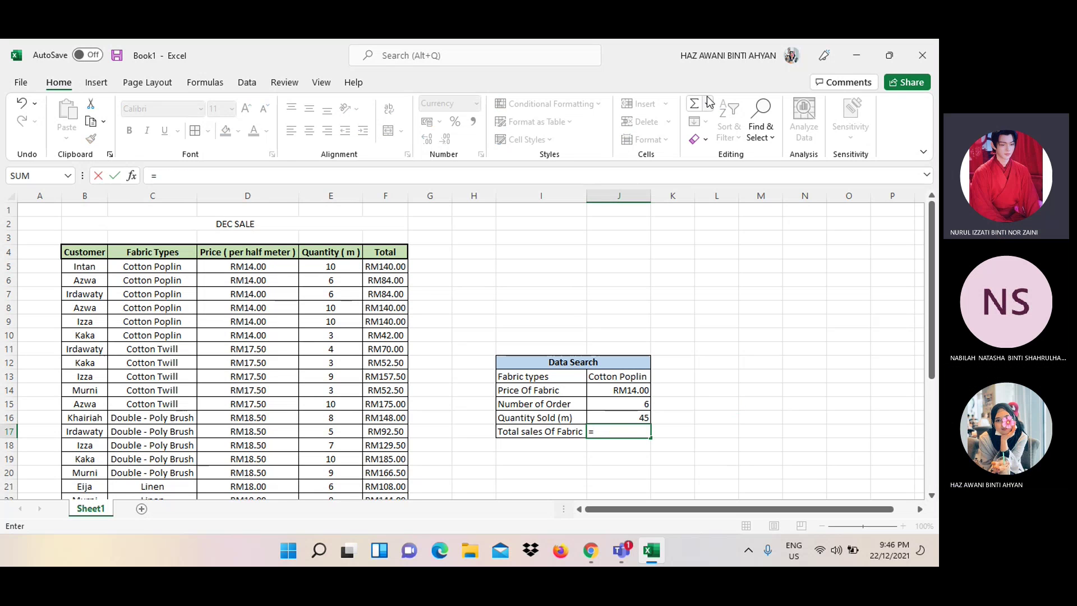
# Enter =J14*J16 in J17 so Total sales Of Fabric shows RM630.00
pyautogui.click(624, 394)
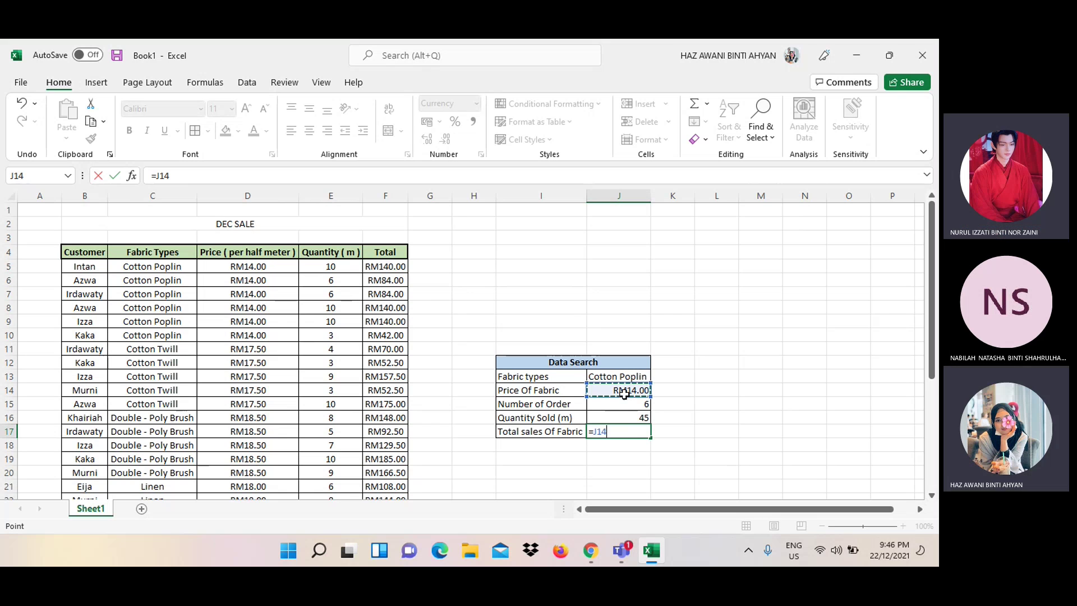
pyautogui.click(624, 417)
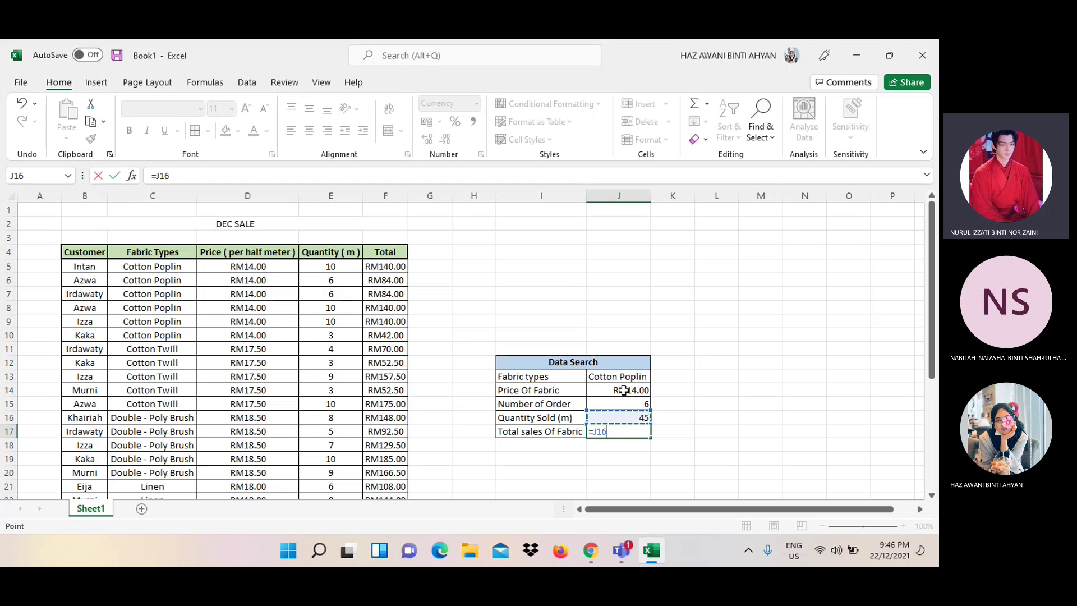
pyautogui.click(625, 389)
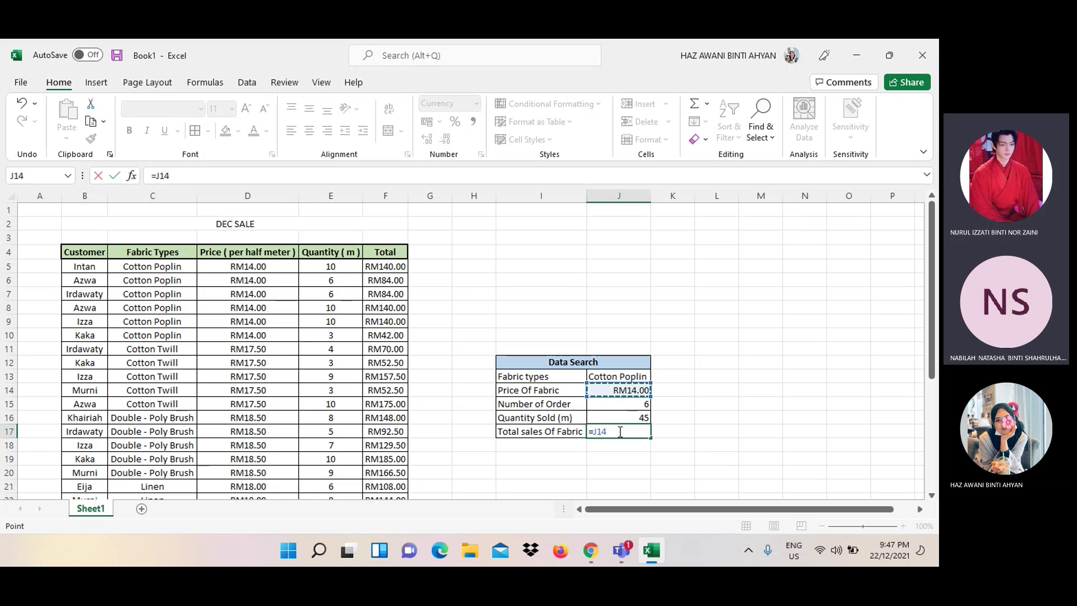
pyautogui.write('*')
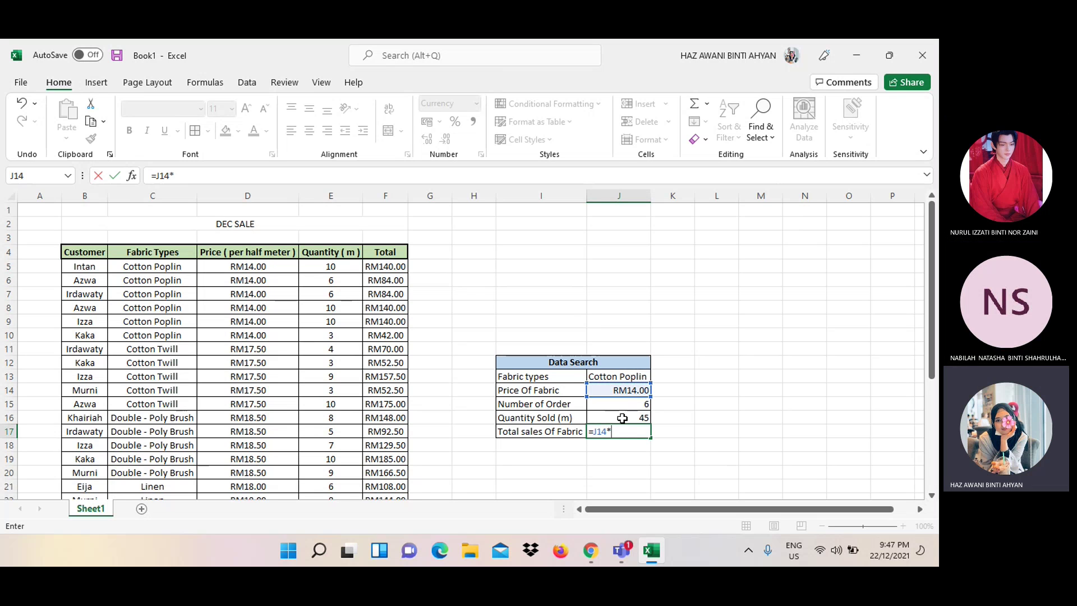
pyautogui.click(622, 418)
pyautogui.press('Return')
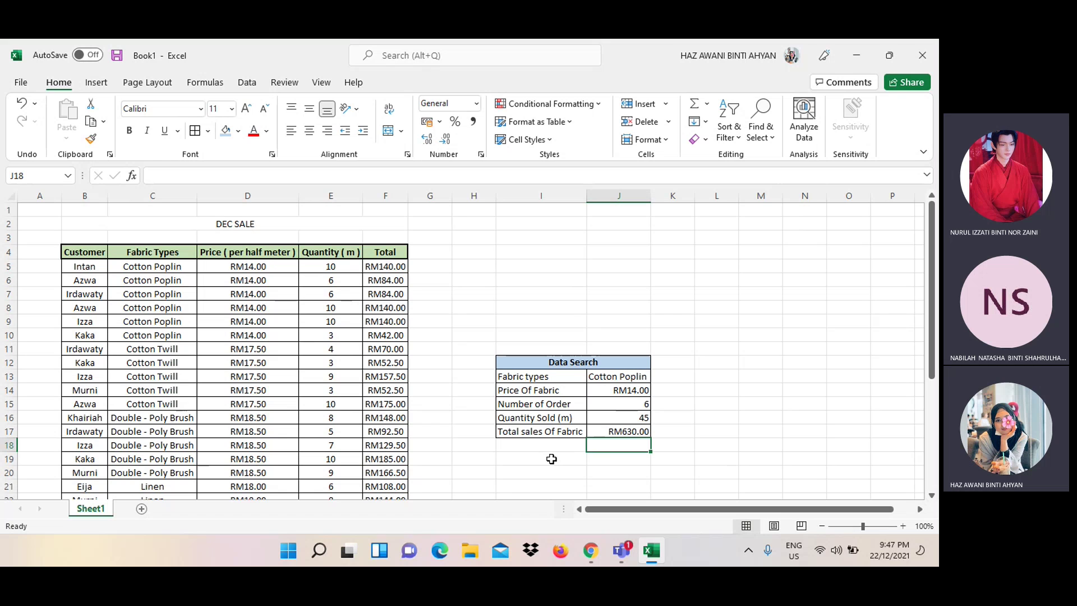
pyautogui.click(632, 431)
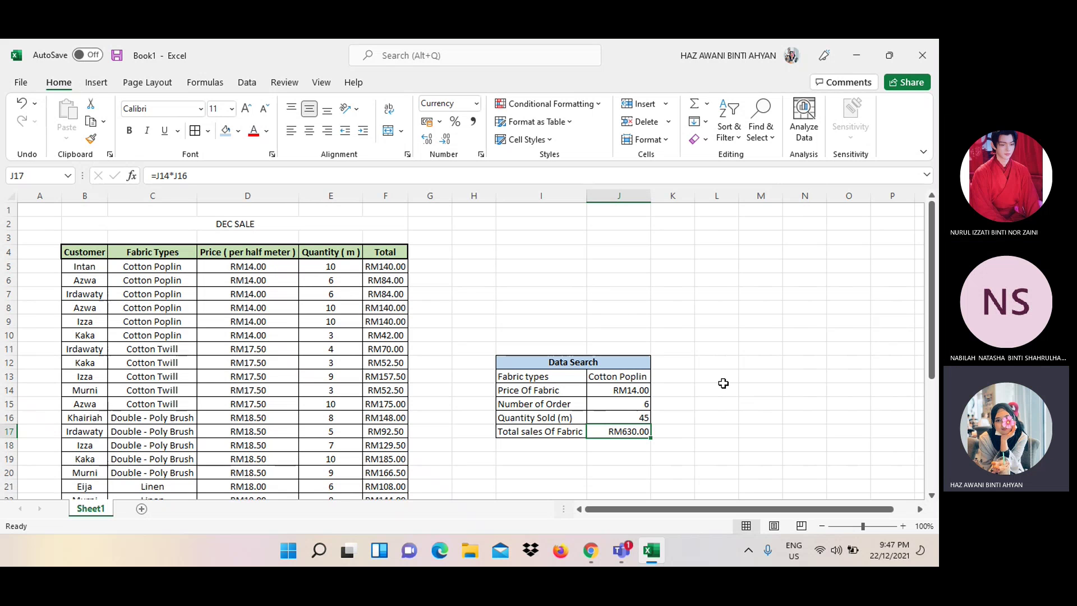
pyautogui.scroll(-1, 723, 383)
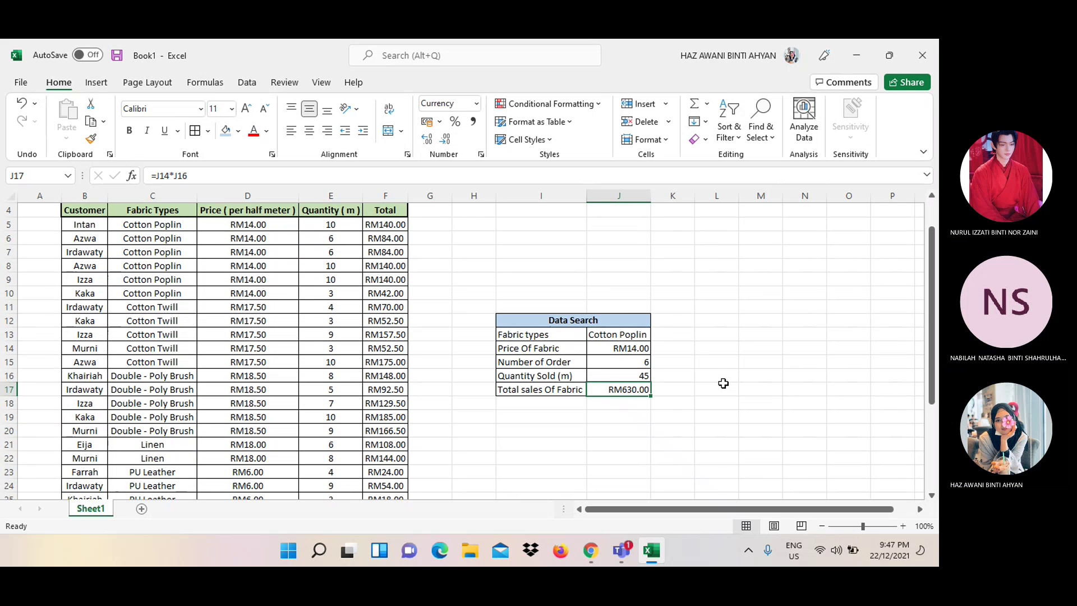
# Resize columns I and J so the Data Search labels and values fit, J at 13.71
pyautogui.scroll(1, 723, 382)
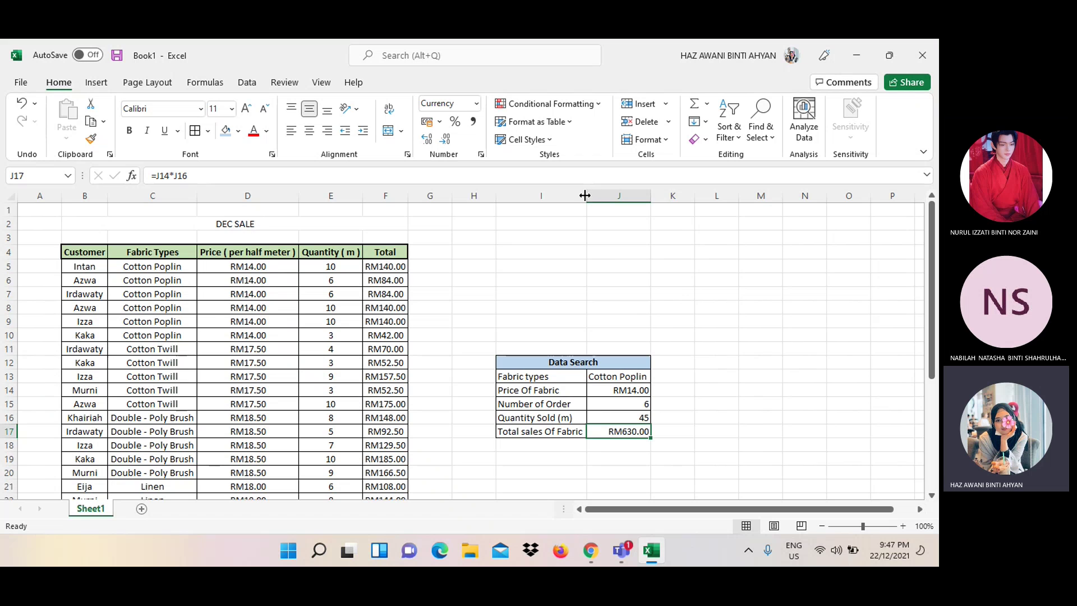
pyautogui.moveTo(584, 195); pyautogui.dragTo(597, 195)
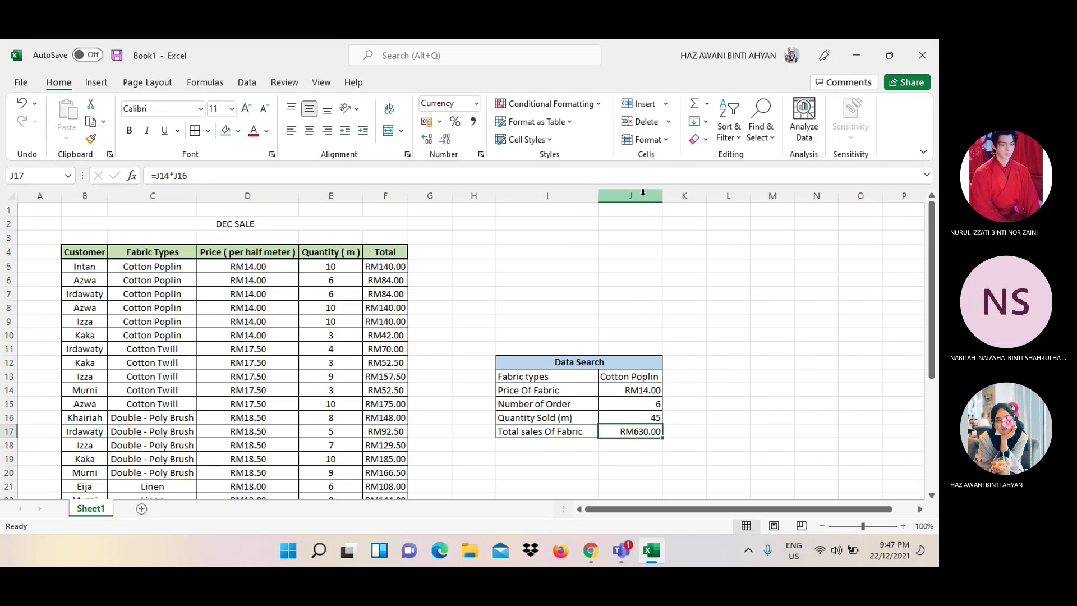
pyautogui.moveTo(599, 197); pyautogui.dragTo(593, 198)
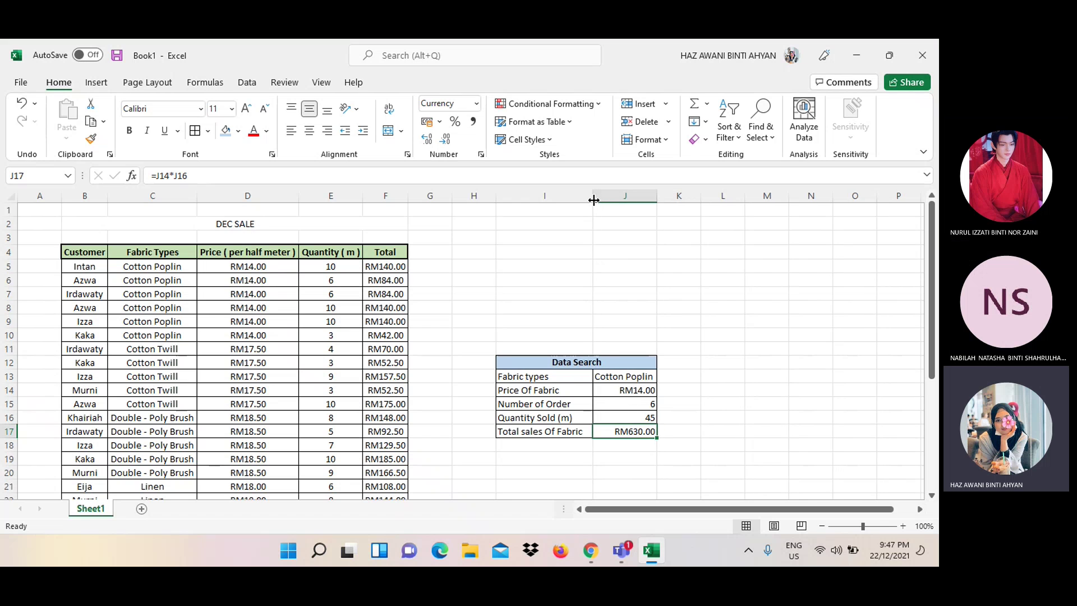
pyautogui.moveTo(659, 198); pyautogui.dragTo(663, 196)
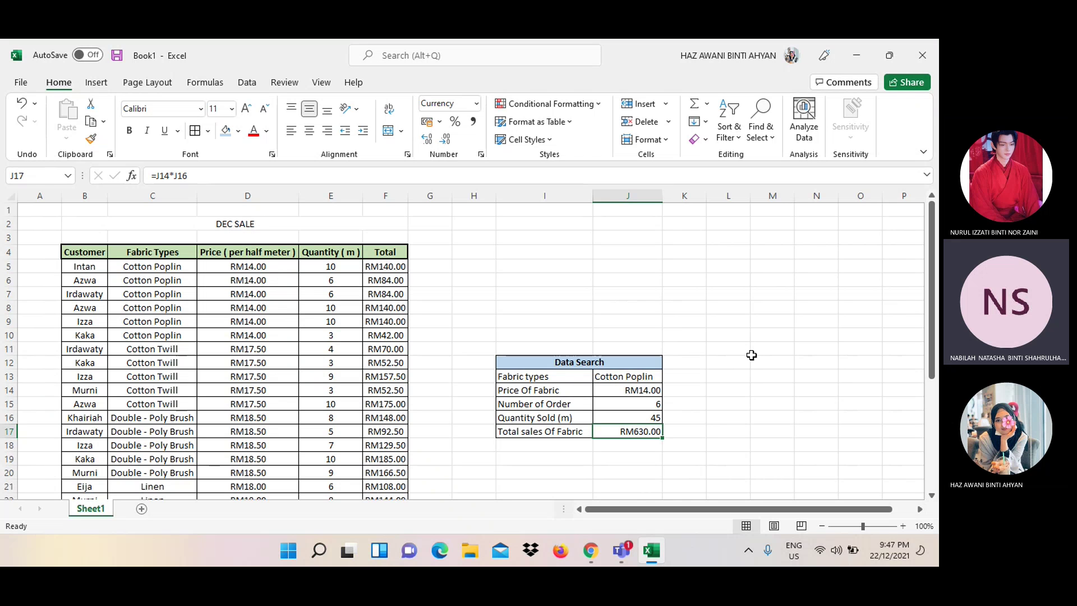
pyautogui.click(744, 377)
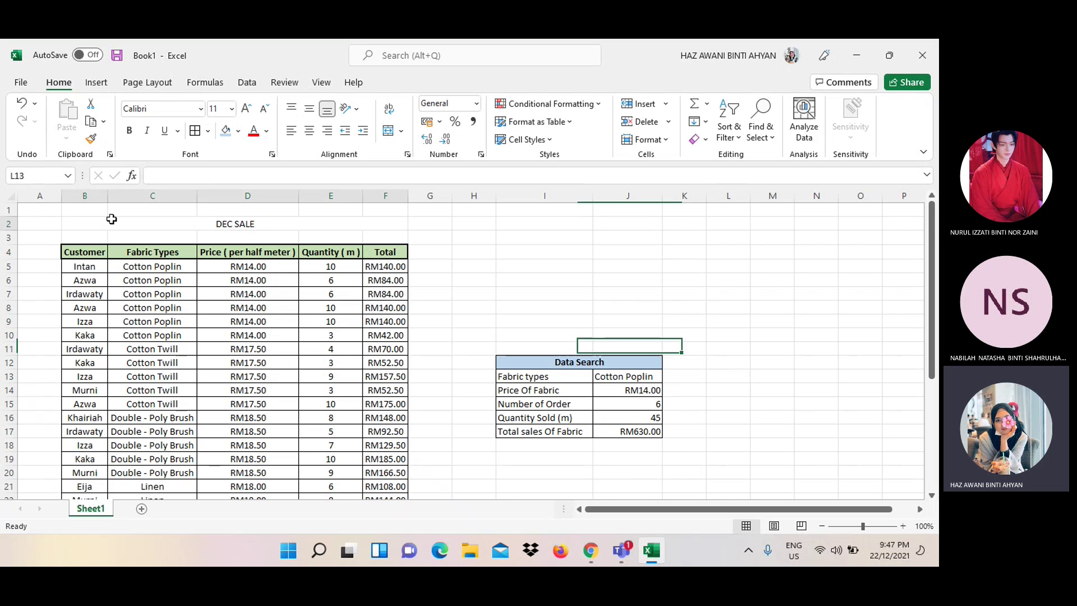
pyautogui.click(111, 219)
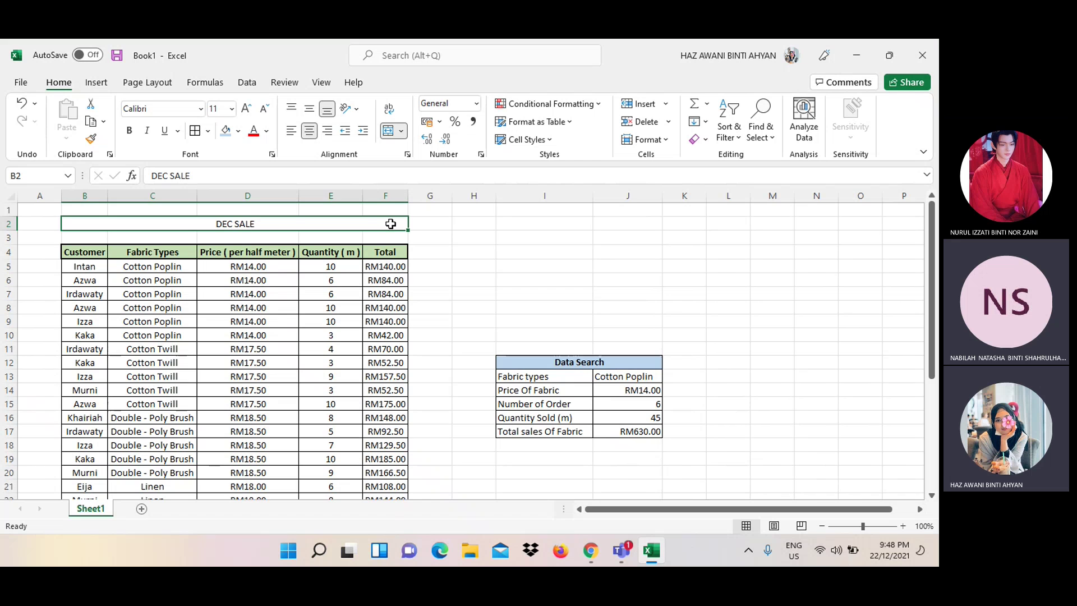
pyautogui.click(491, 276)
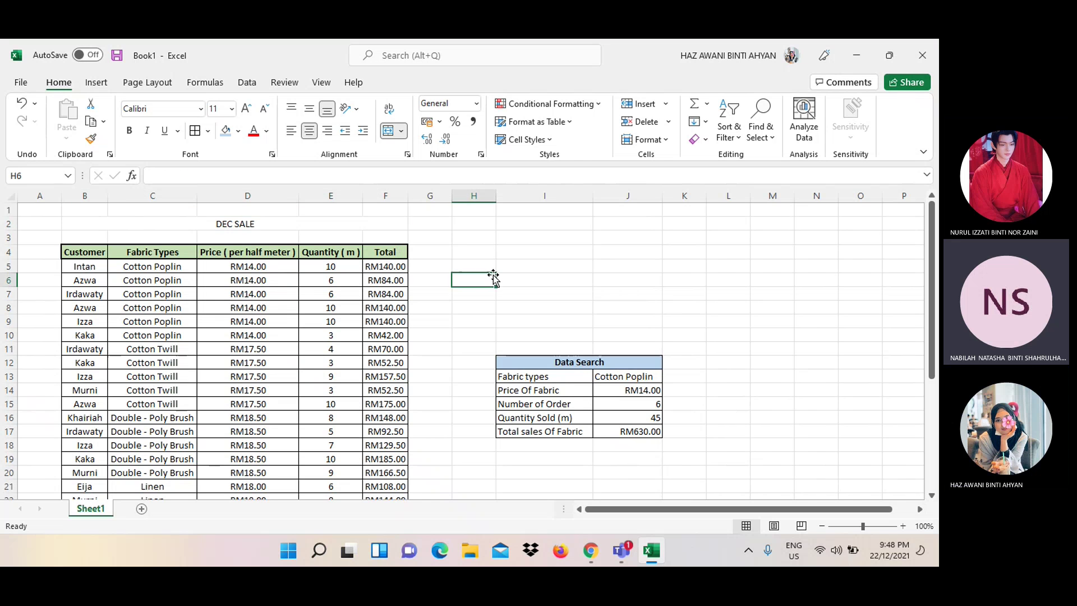
pyautogui.click(357, 226)
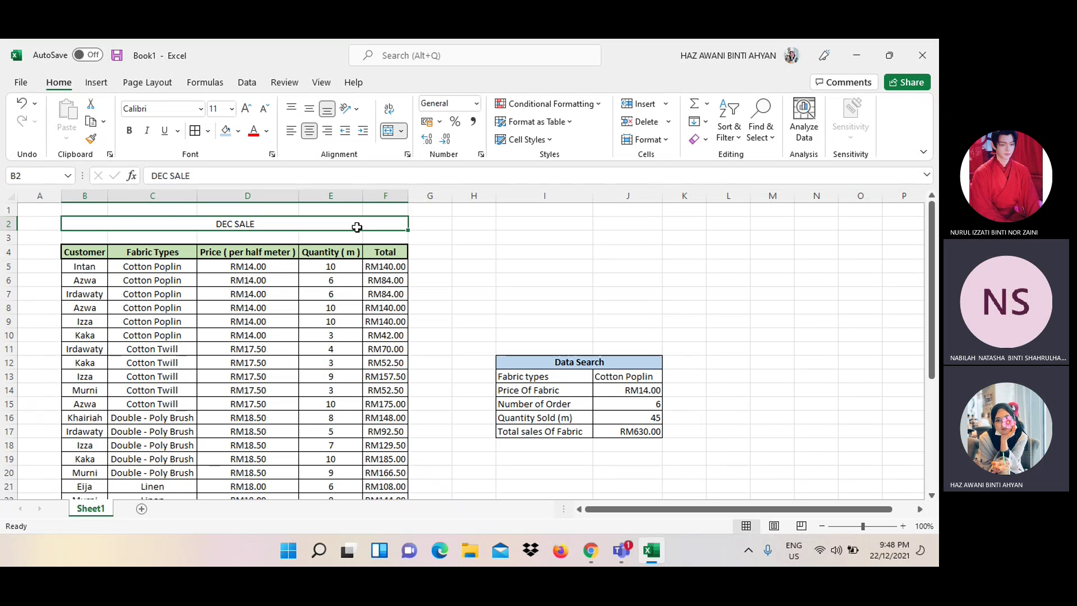
pyautogui.scroll(-3, 665, 319)
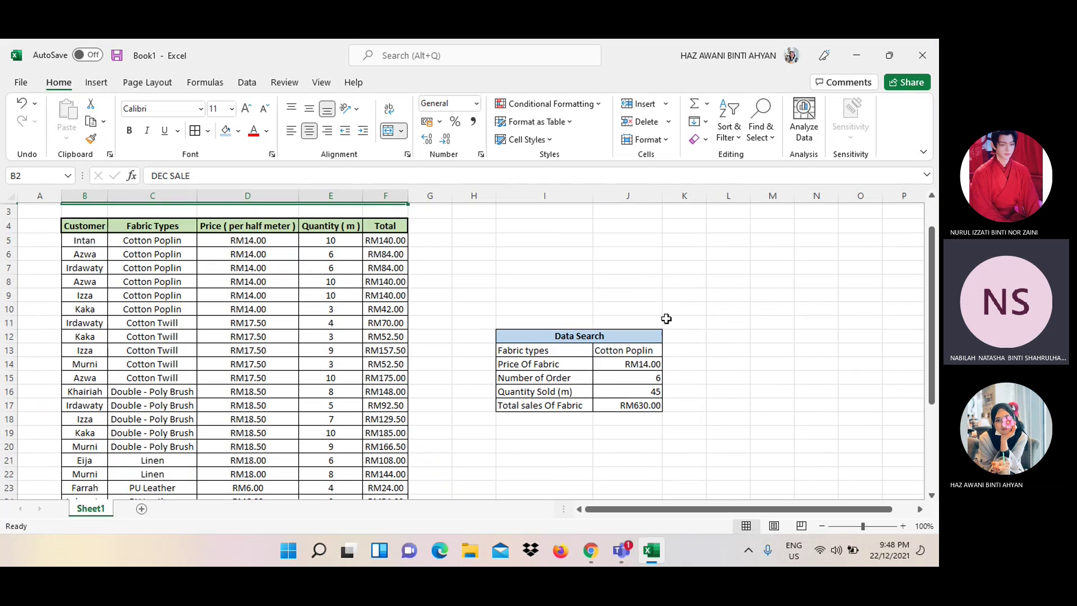
pyautogui.scroll(-1, 666, 319)
pyautogui.scroll(-2, 665, 319)
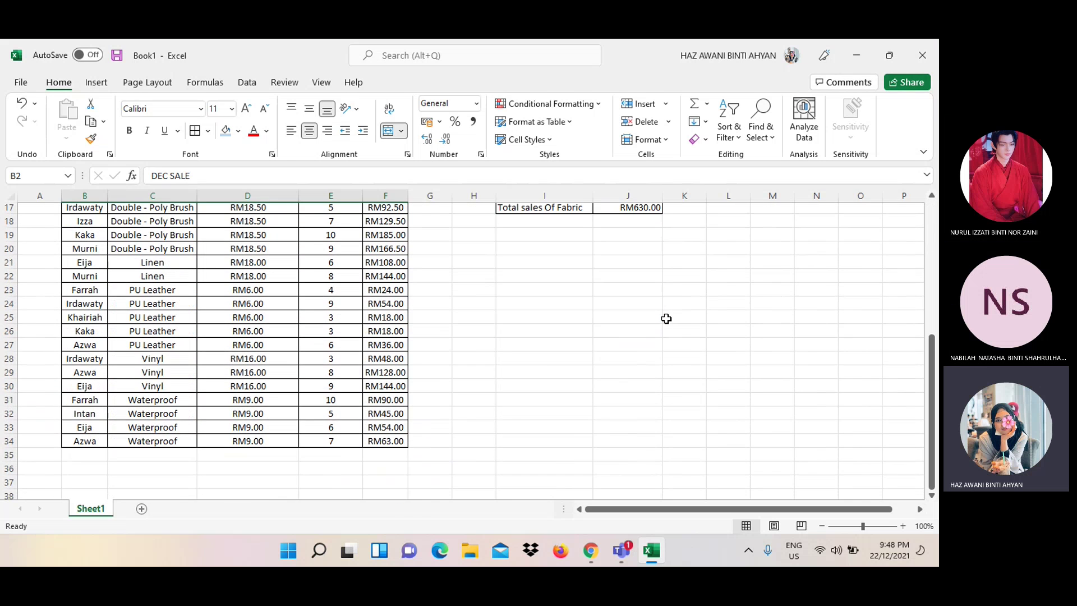
pyautogui.scroll(-2, 665, 318)
pyautogui.scroll(3, 666, 318)
pyautogui.scroll(3, 666, 319)
pyautogui.scroll(1, 665, 319)
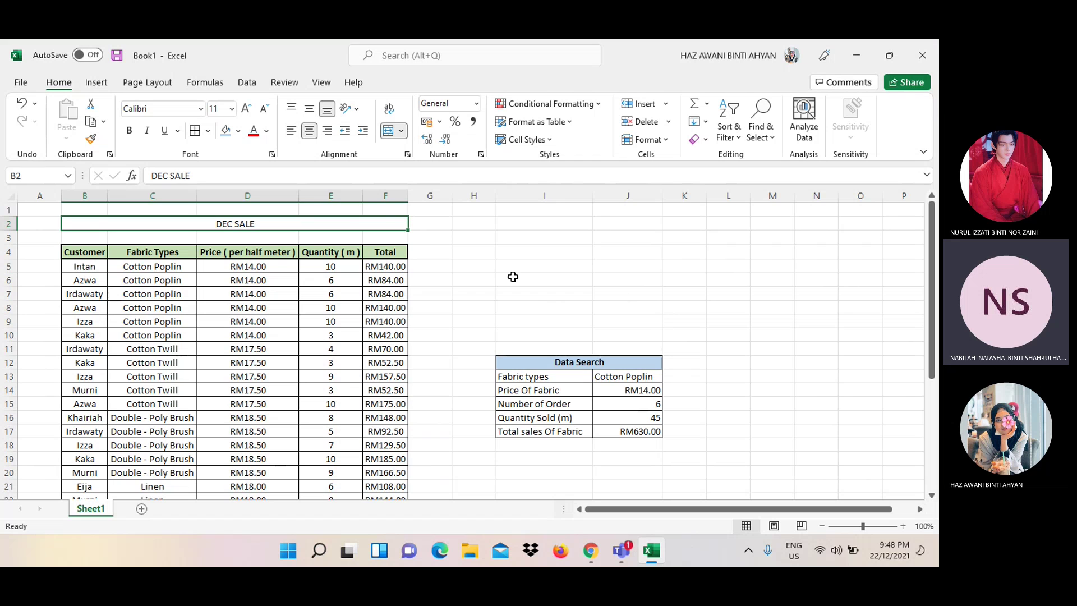
# Add a new blank worksheet named PIVOT
pyautogui.click(141, 509)
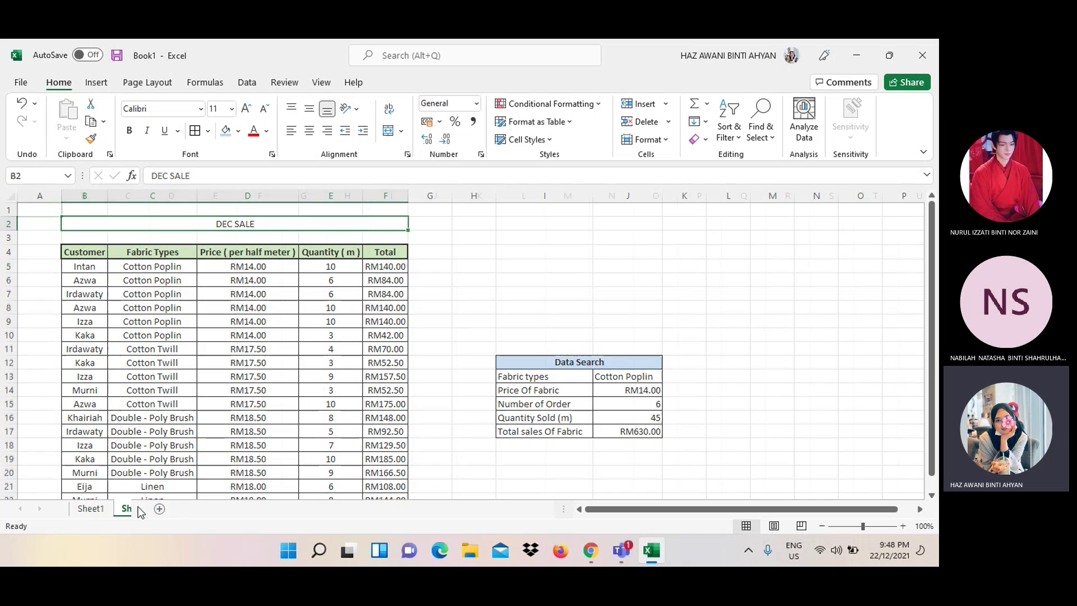
pyautogui.doubleClick(149, 509)
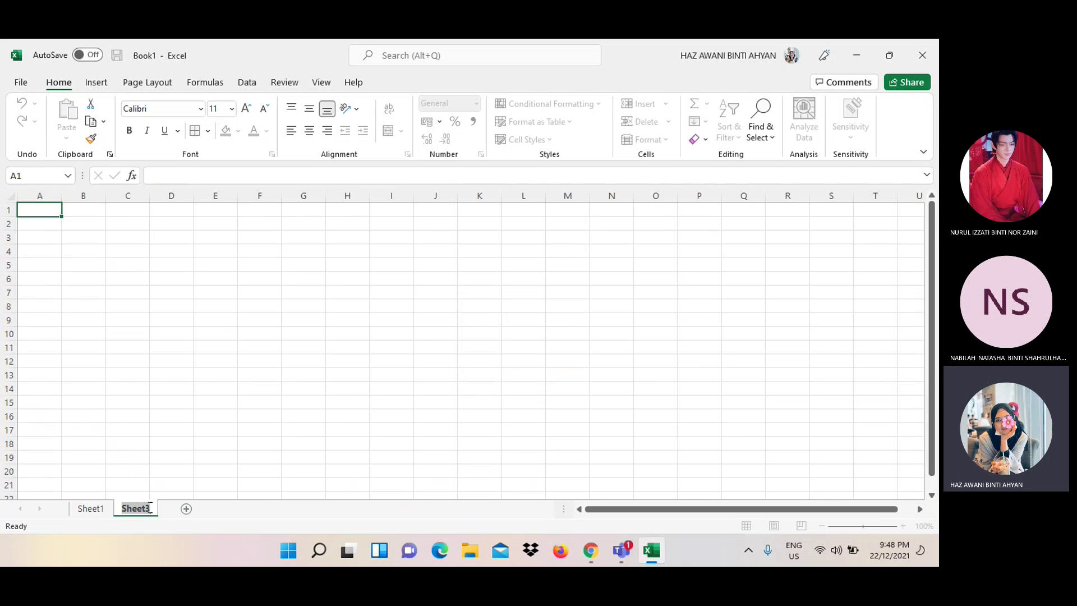
pyautogui.write('PIVOT')
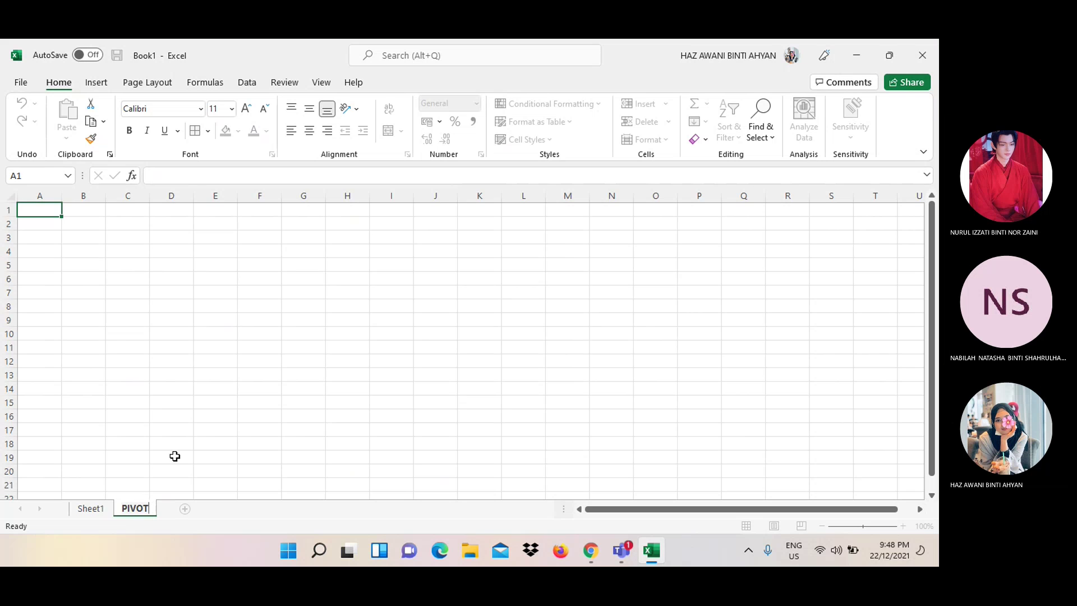
pyautogui.click(174, 456)
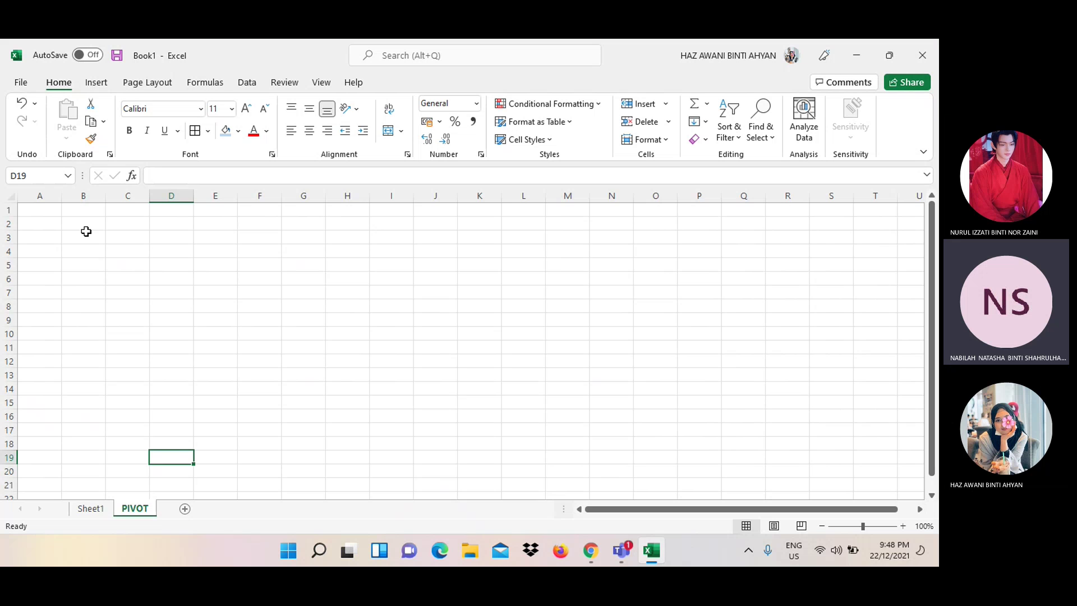
pyautogui.click(86, 231)
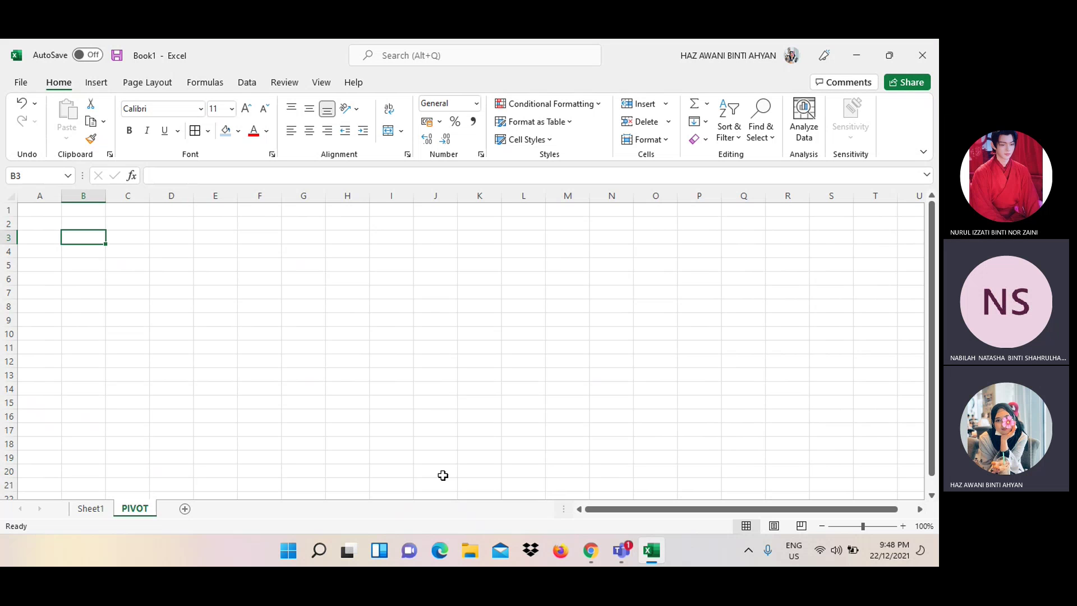
# Check the Google Classroom page in the browser, then return to the Excel workbook
pyautogui.click(590, 550)
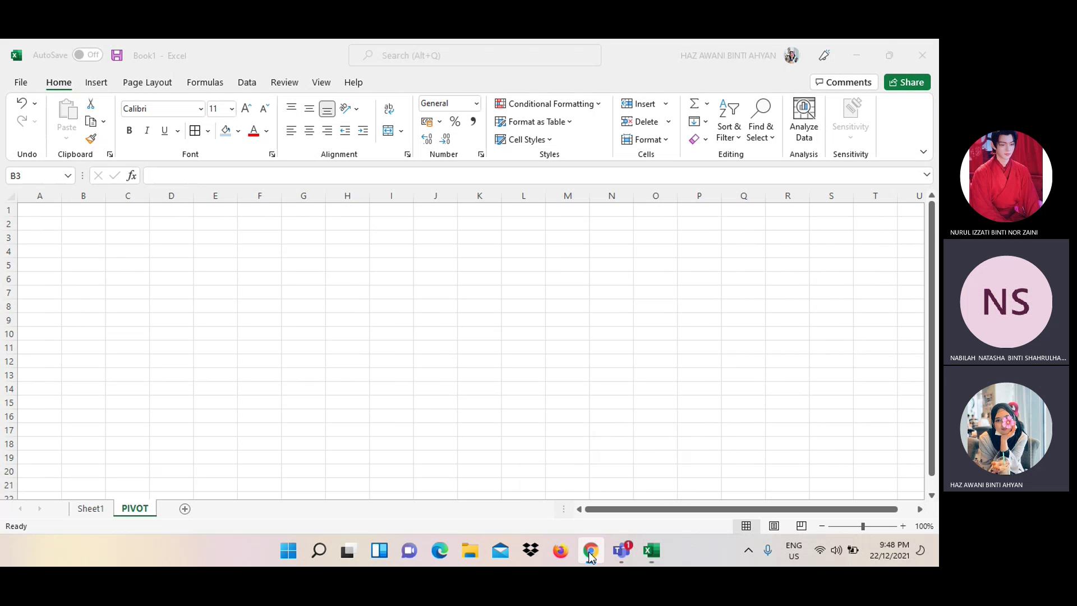
pyautogui.scroll(-1, 484, 277)
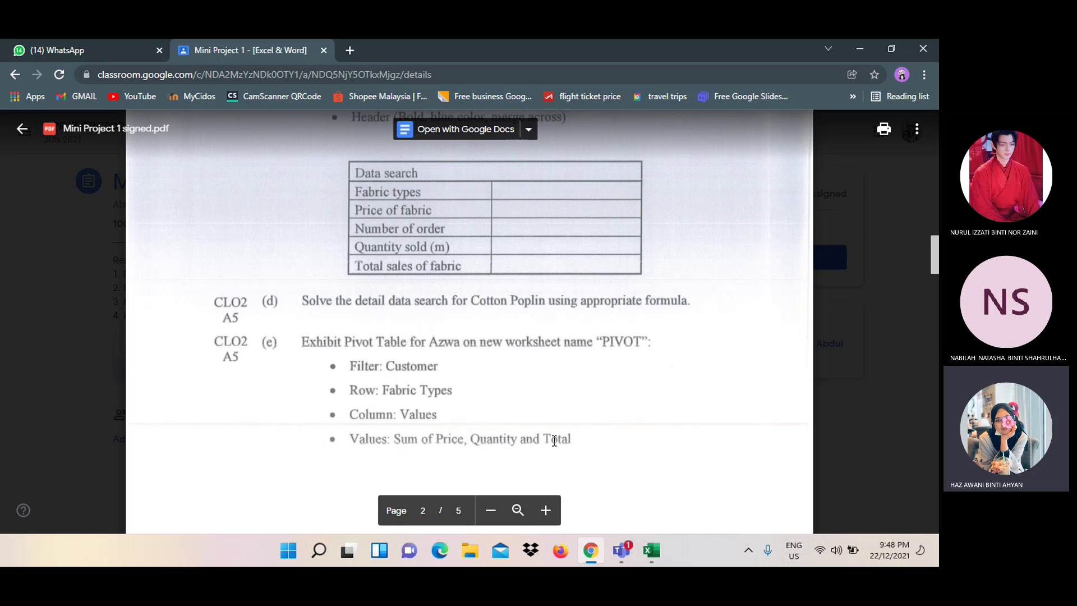
pyautogui.click(586, 548)
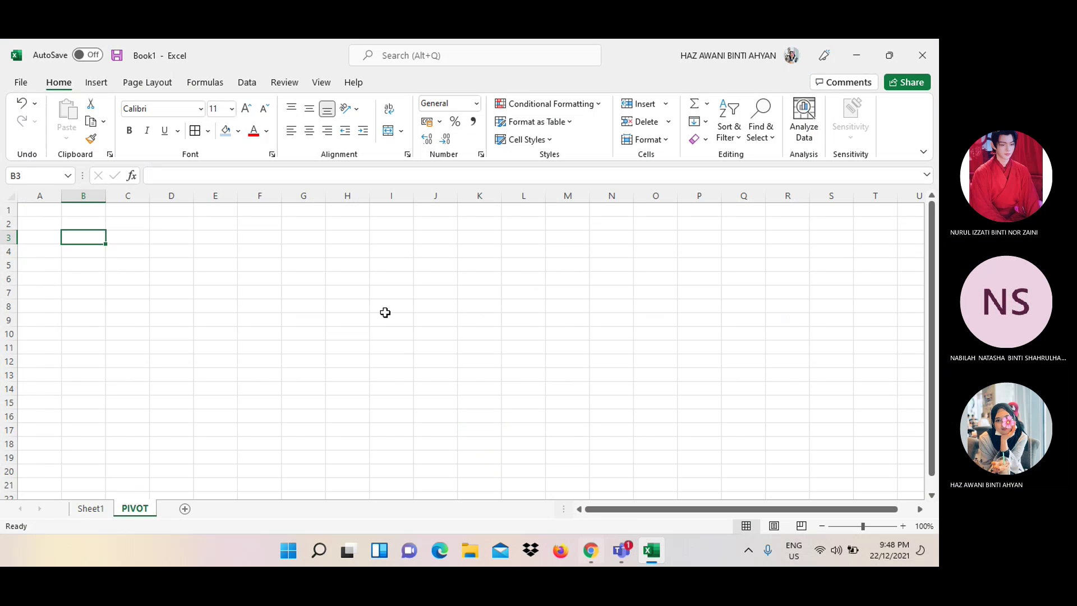
# Review the PivotTable source options, select B2 on PIVOT, and open the PivotTable help article
pyautogui.click(100, 73)
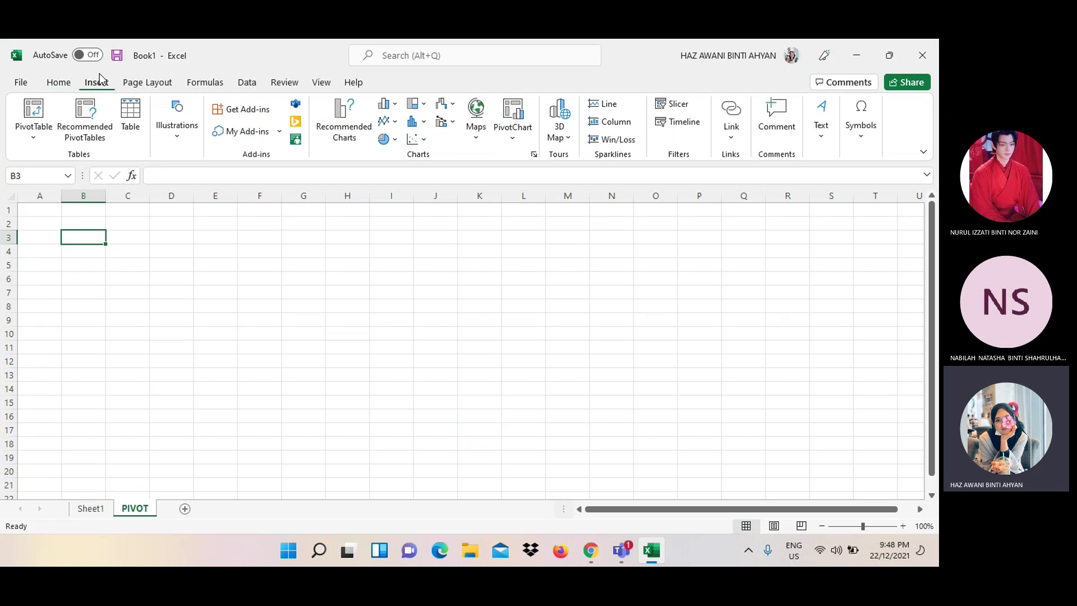
pyautogui.click(41, 140)
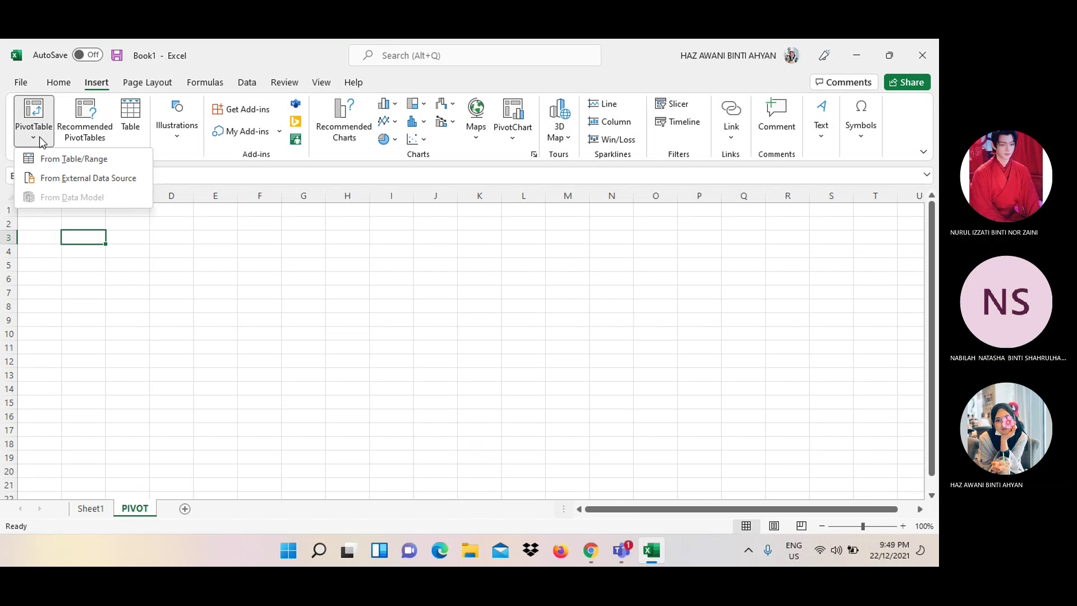
pyautogui.click(39, 139)
pyautogui.click(271, 324)
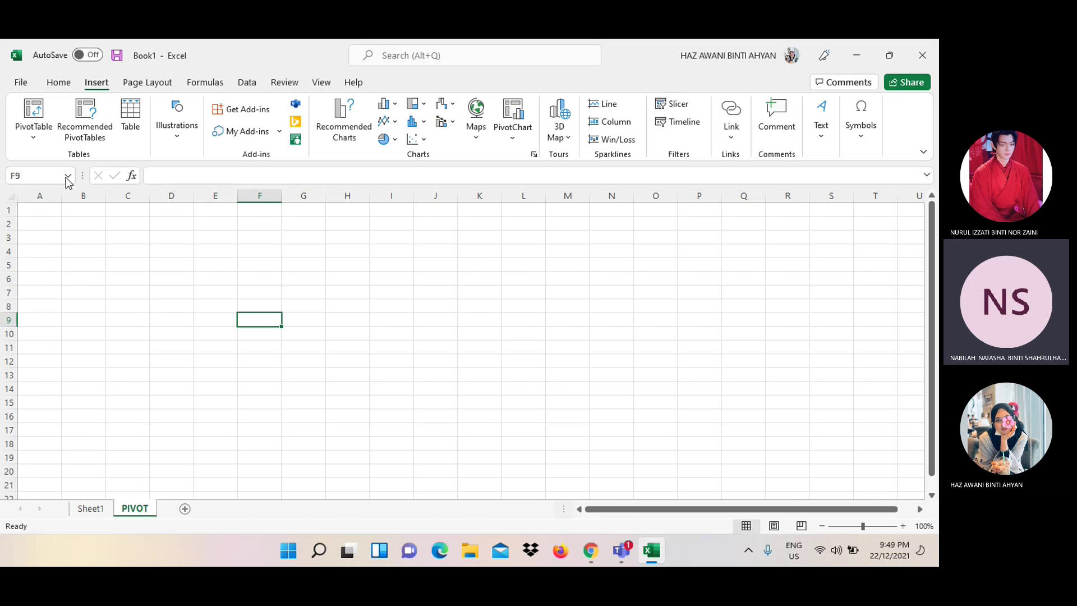
pyautogui.click(95, 229)
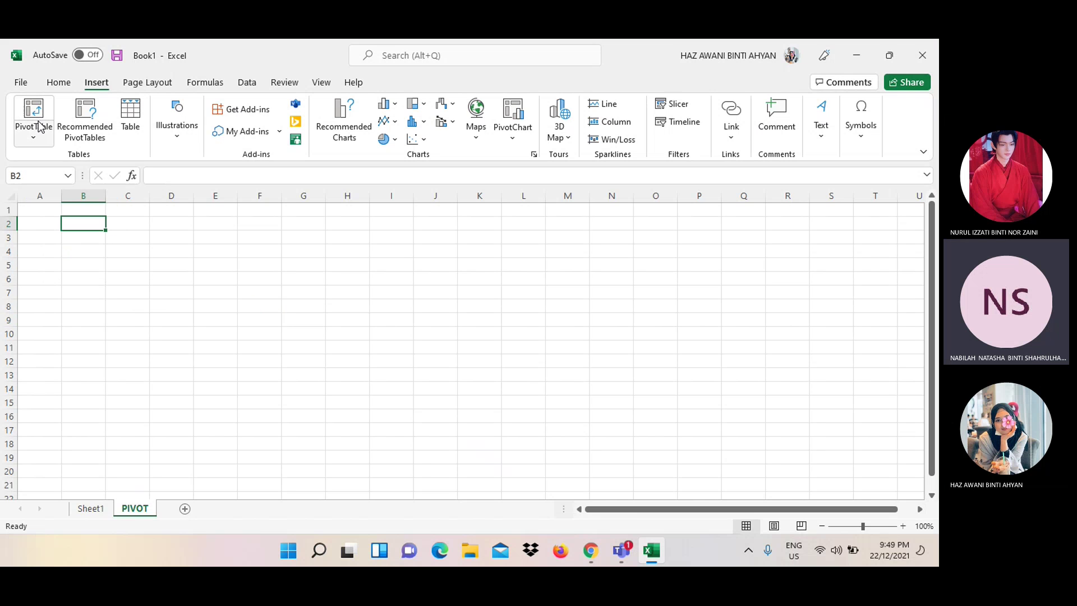
pyautogui.moveTo(33, 118)
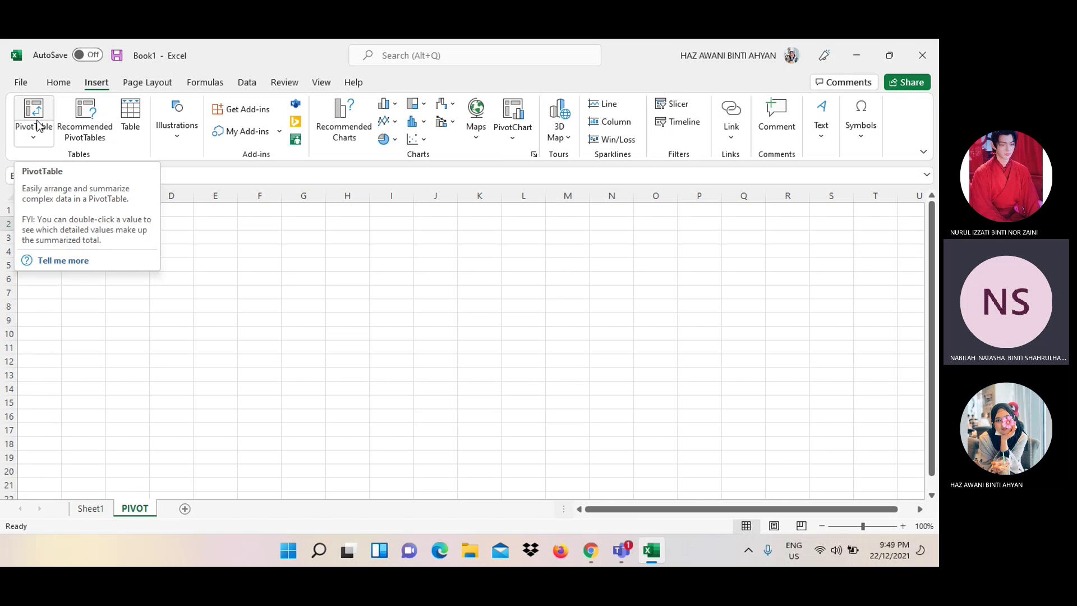
pyautogui.click(54, 262)
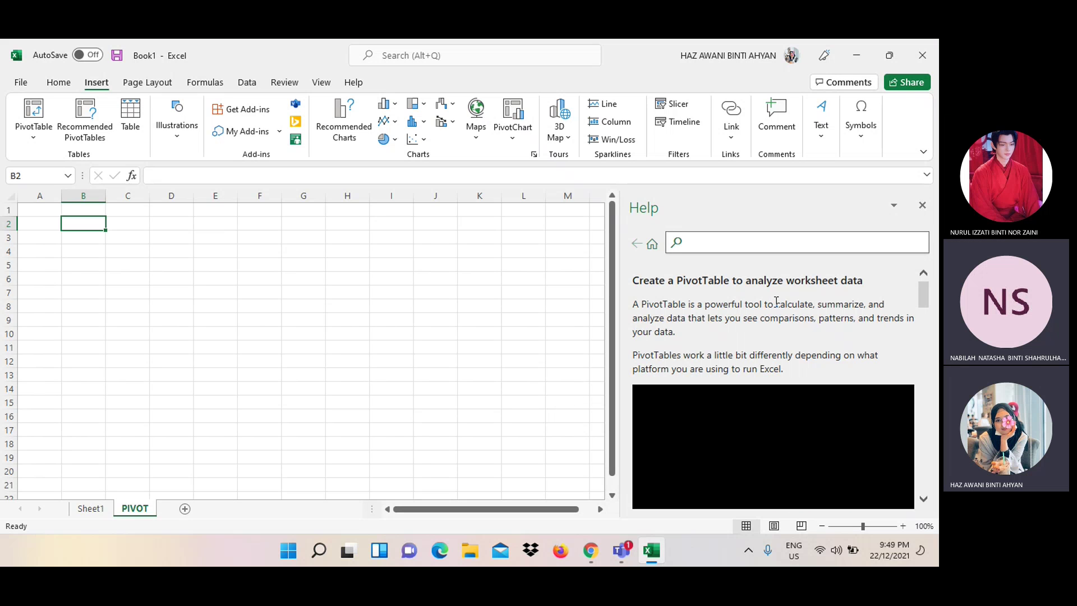
pyautogui.scroll(-2, 776, 302)
pyautogui.scroll(1, 777, 306)
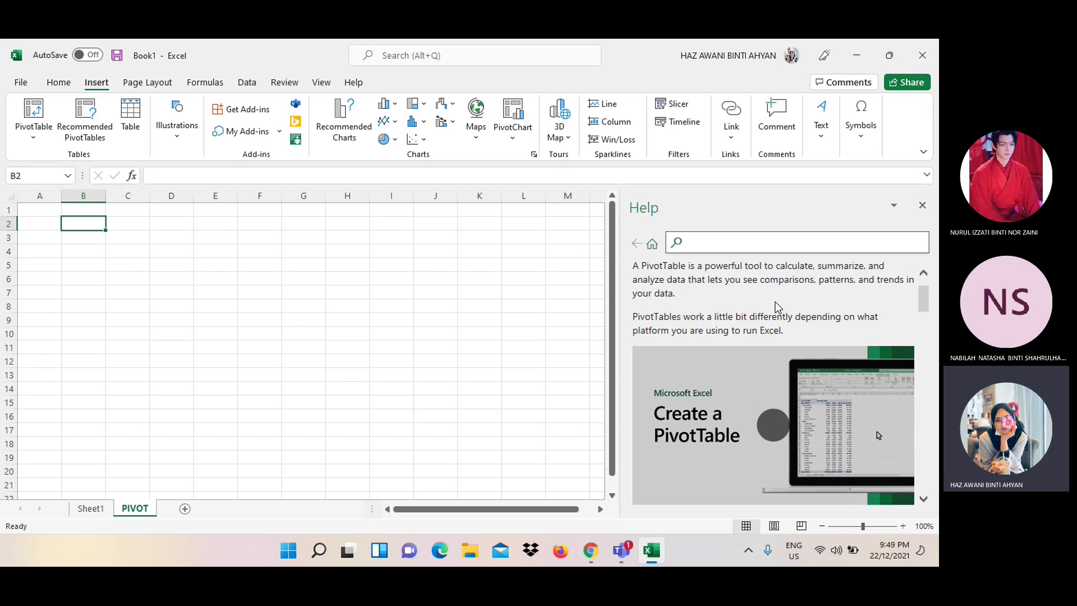
pyautogui.scroll(1, 776, 306)
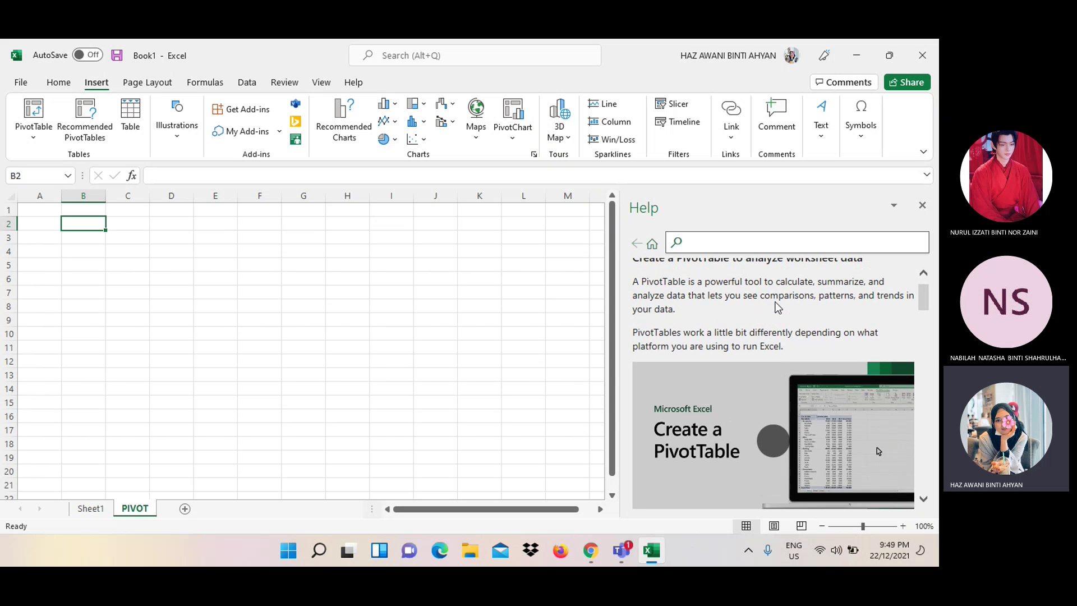
pyautogui.scroll(-2, 777, 307)
pyautogui.scroll(-2, 776, 307)
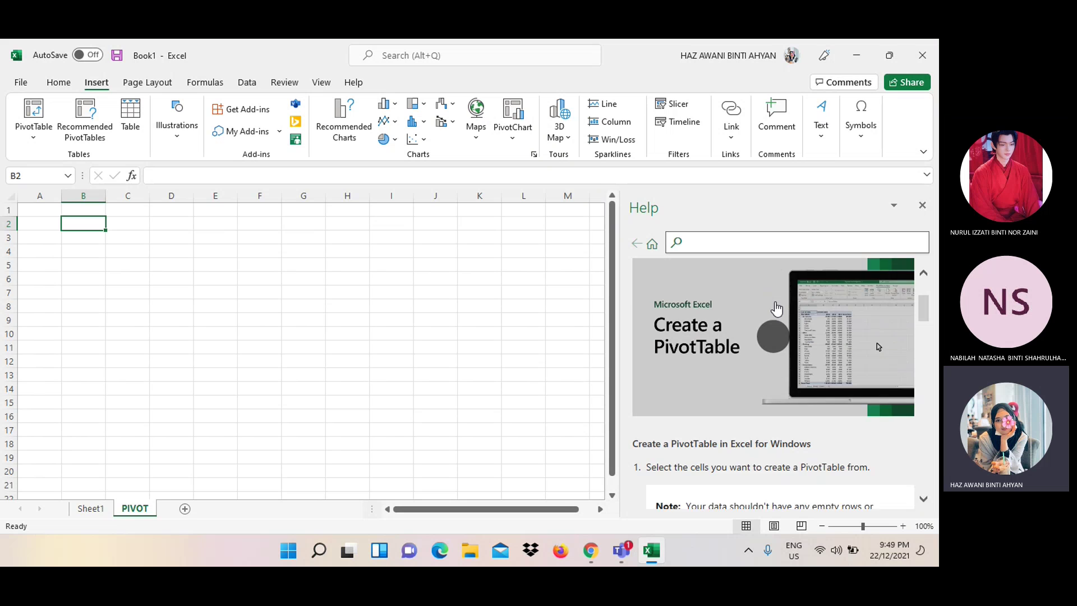
pyautogui.scroll(-2, 776, 307)
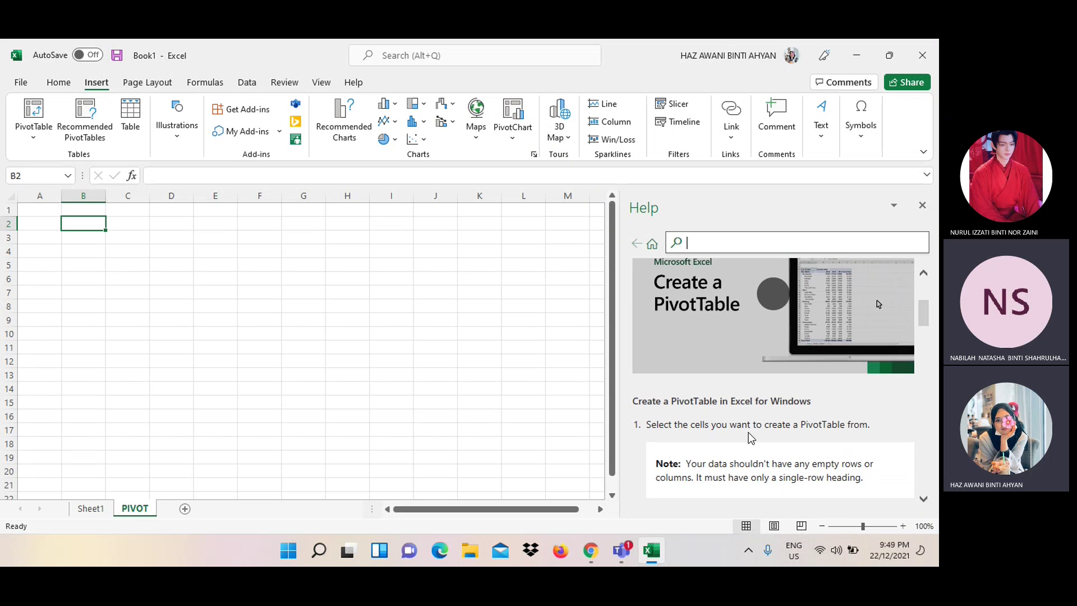
pyautogui.scroll(-2, 814, 440)
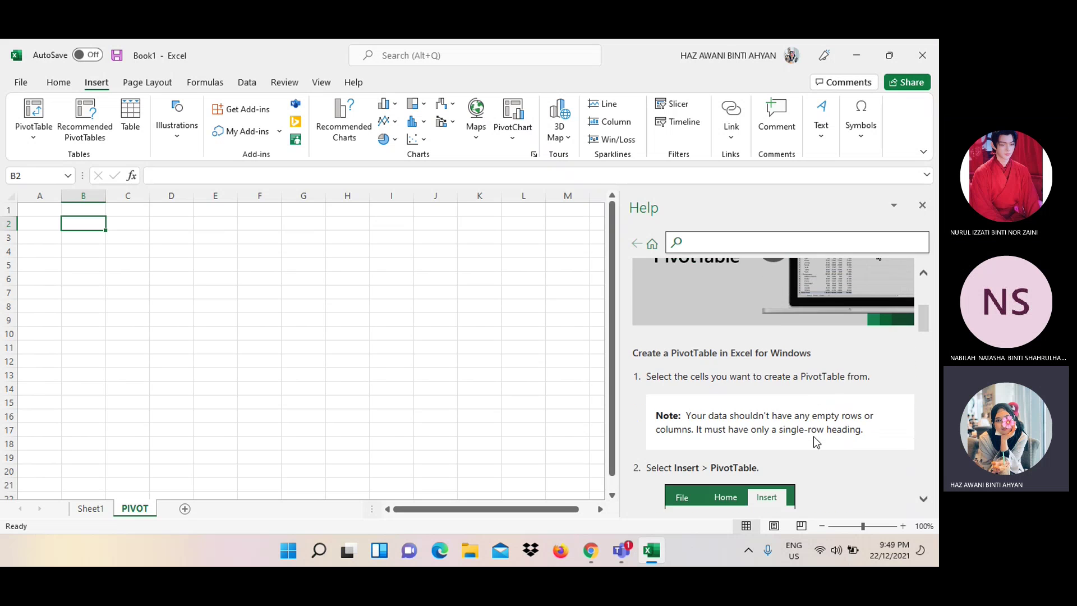
pyautogui.scroll(-1, 816, 442)
pyautogui.scroll(-3, 813, 440)
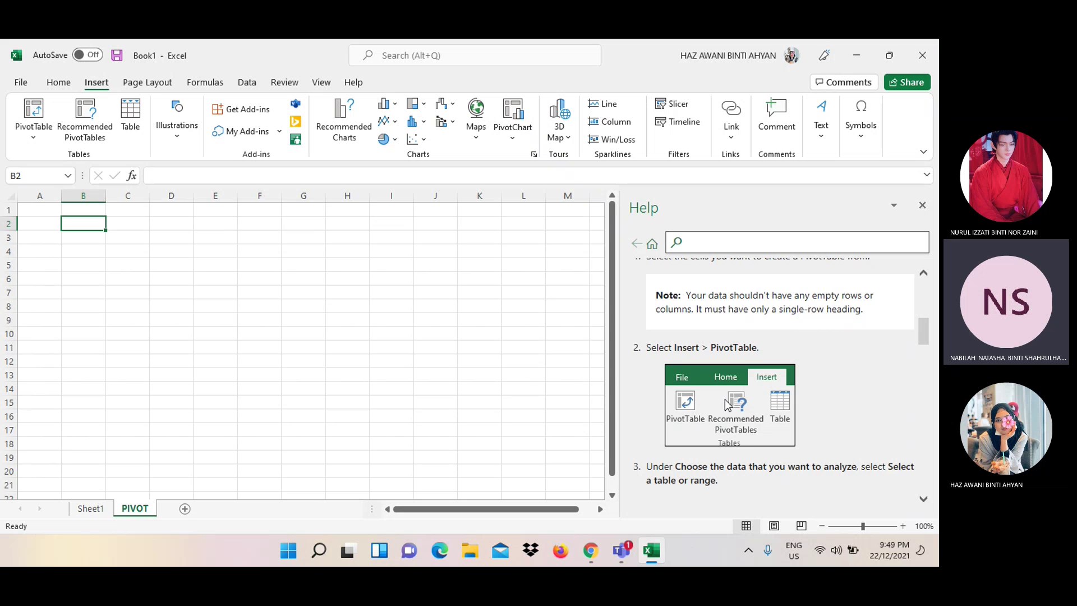
pyautogui.scroll(-4, 784, 417)
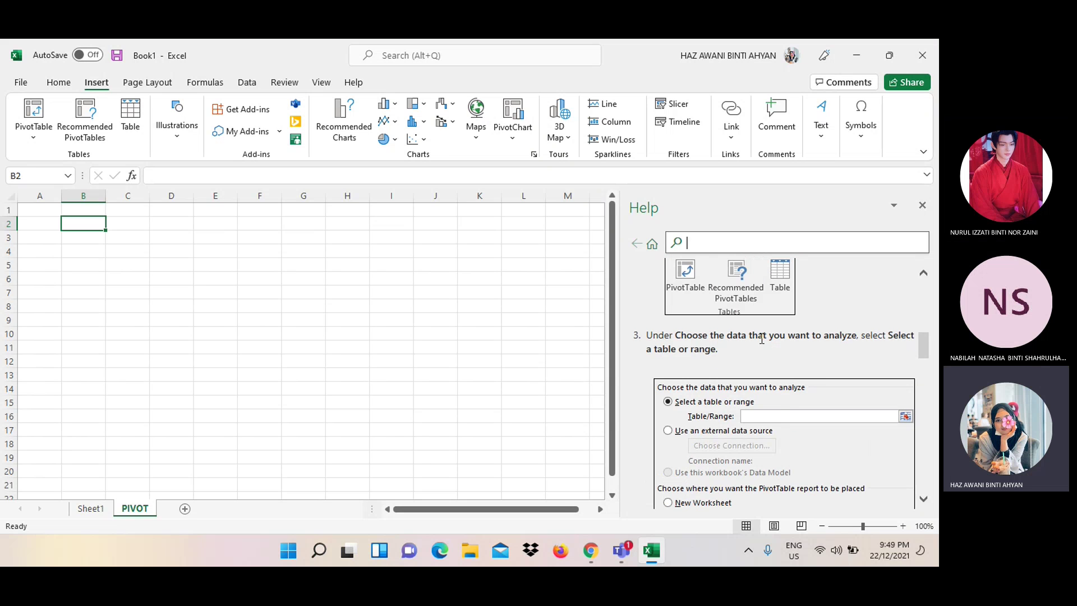
pyautogui.scroll(-2, 808, 343)
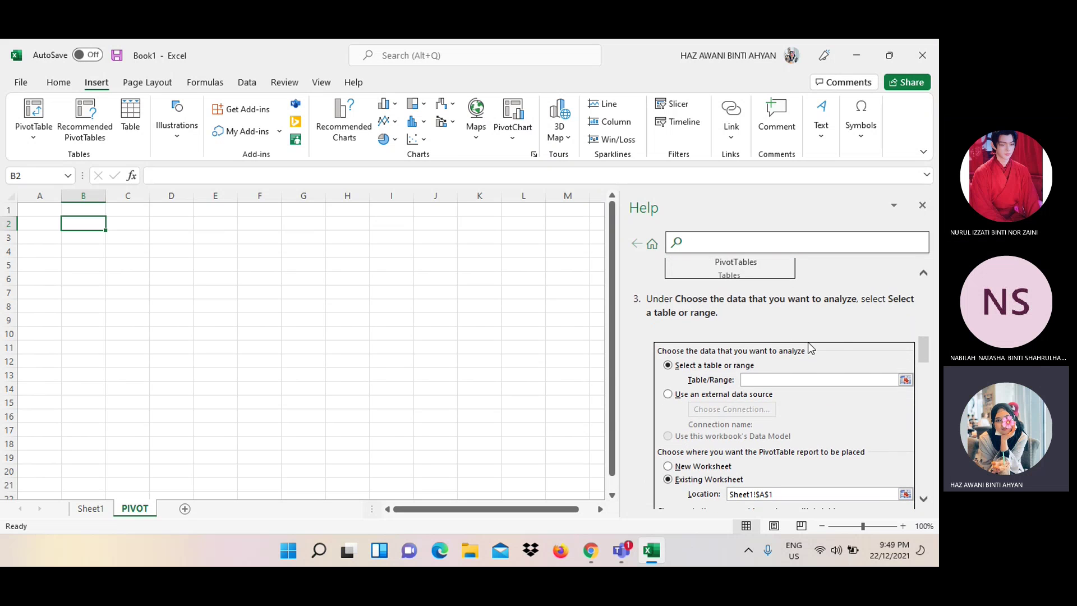
pyautogui.scroll(-4, 753, 389)
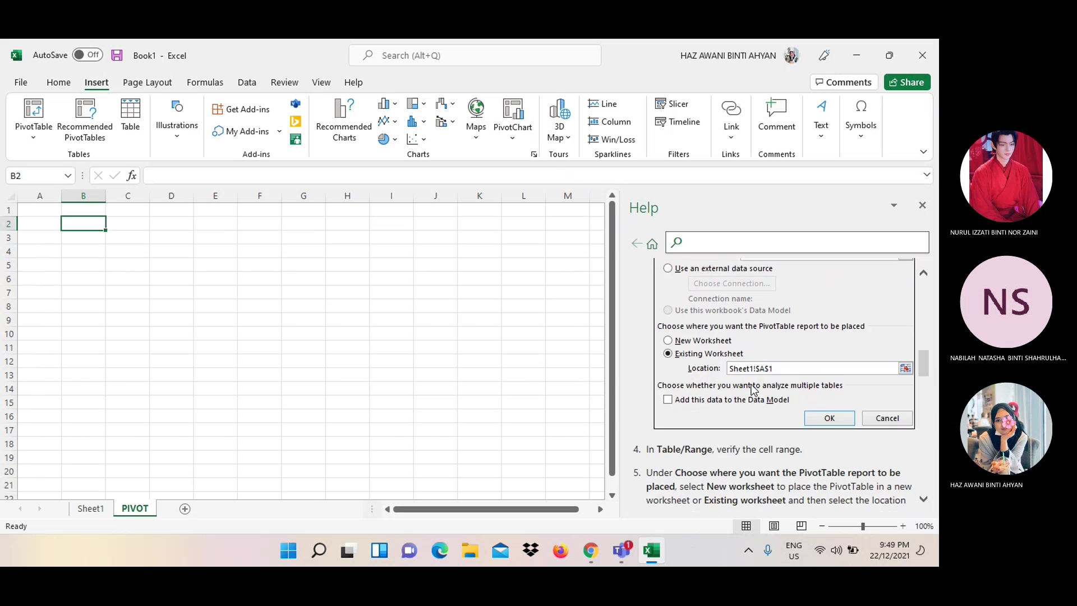
pyautogui.scroll(-2, 746, 387)
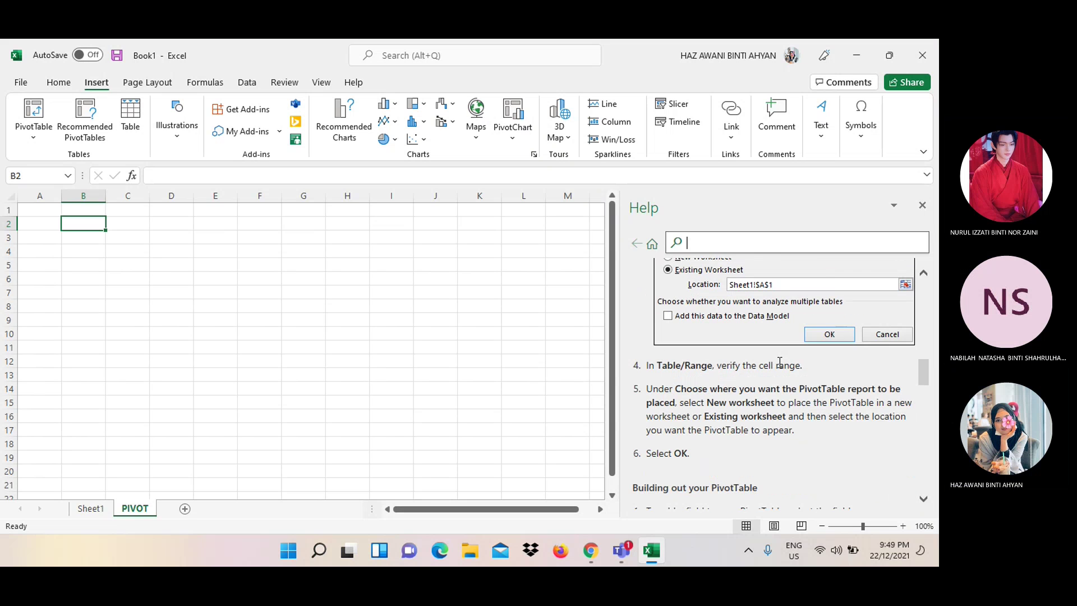
pyautogui.scroll(3, 798, 362)
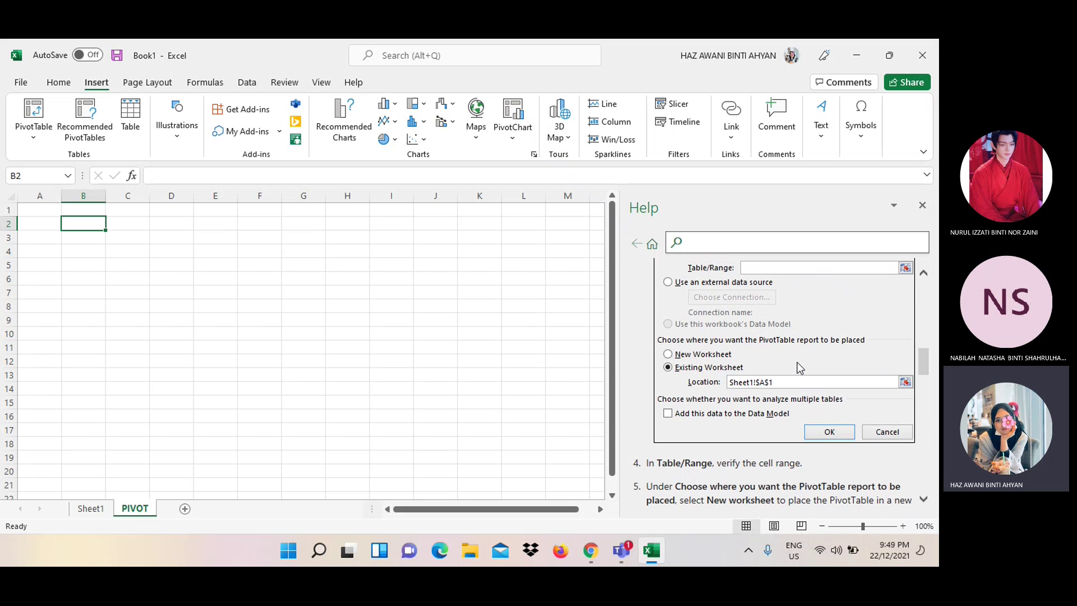
pyautogui.scroll(1, 798, 362)
pyautogui.scroll(-3, 797, 362)
pyautogui.scroll(-1, 796, 362)
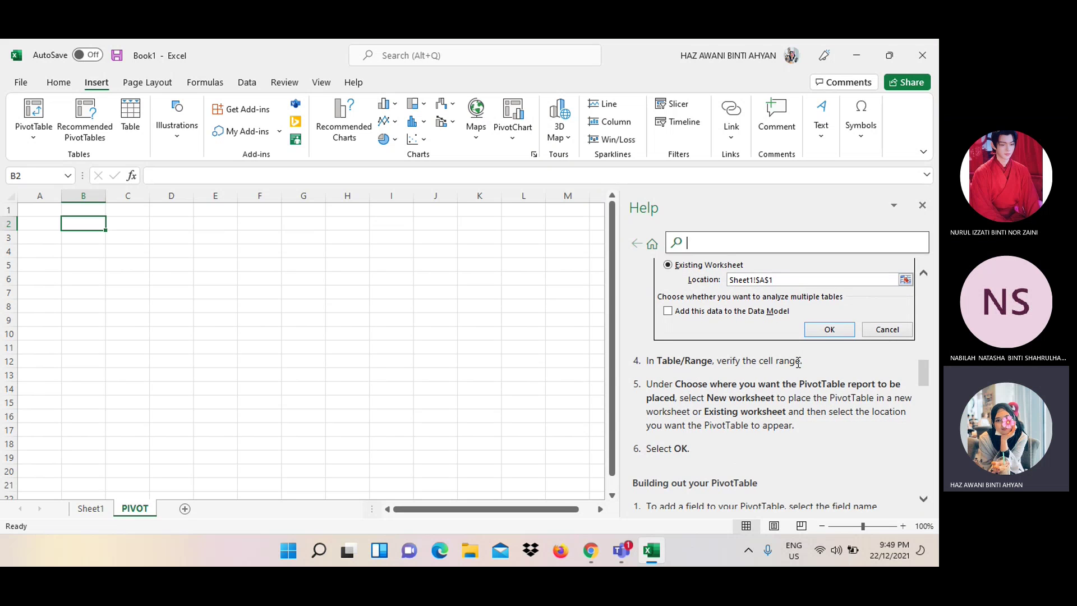
pyautogui.scroll(-1, 797, 362)
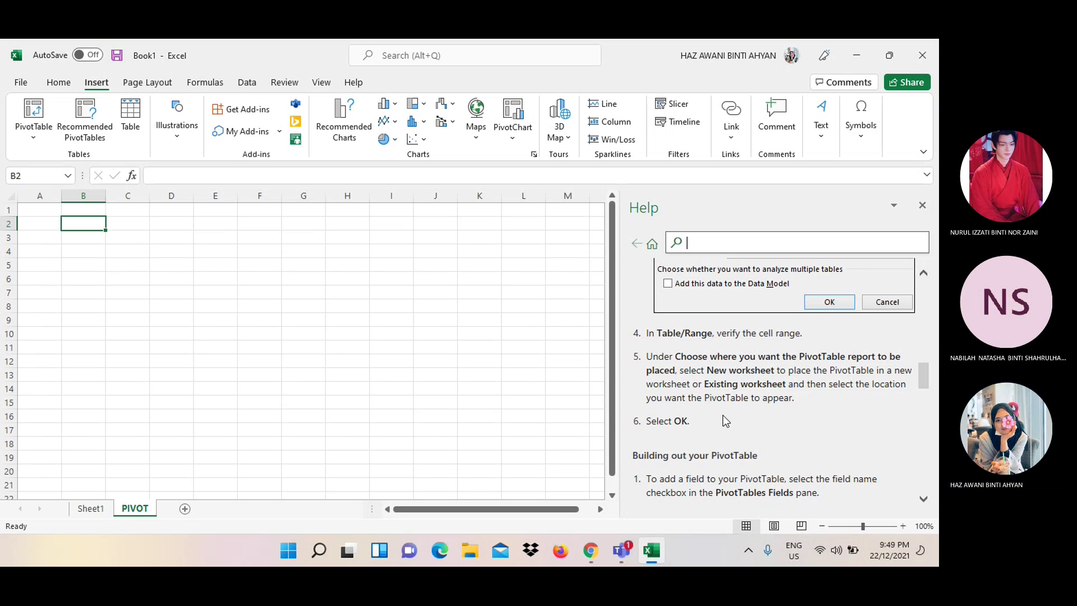
pyautogui.scroll(-5, 724, 418)
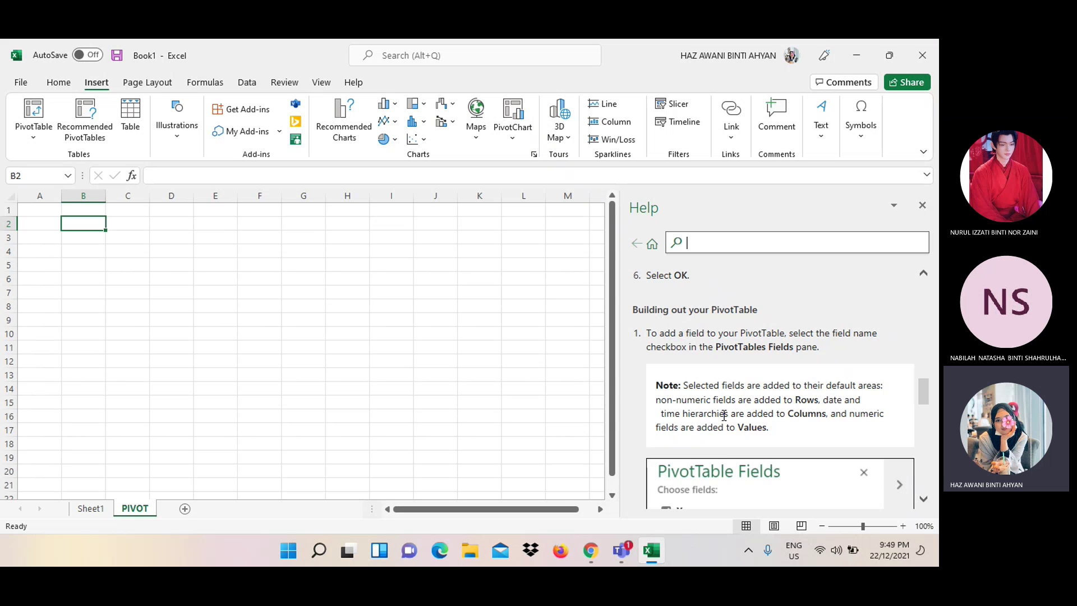
pyautogui.scroll(4, 723, 415)
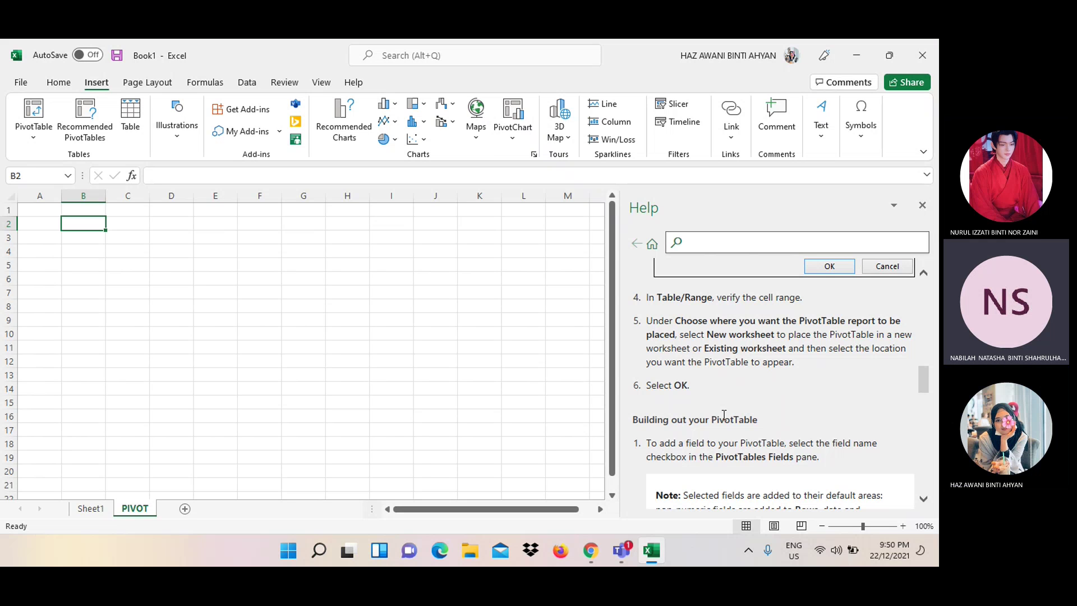
pyautogui.scroll(-1, 723, 416)
pyautogui.scroll(-3, 724, 416)
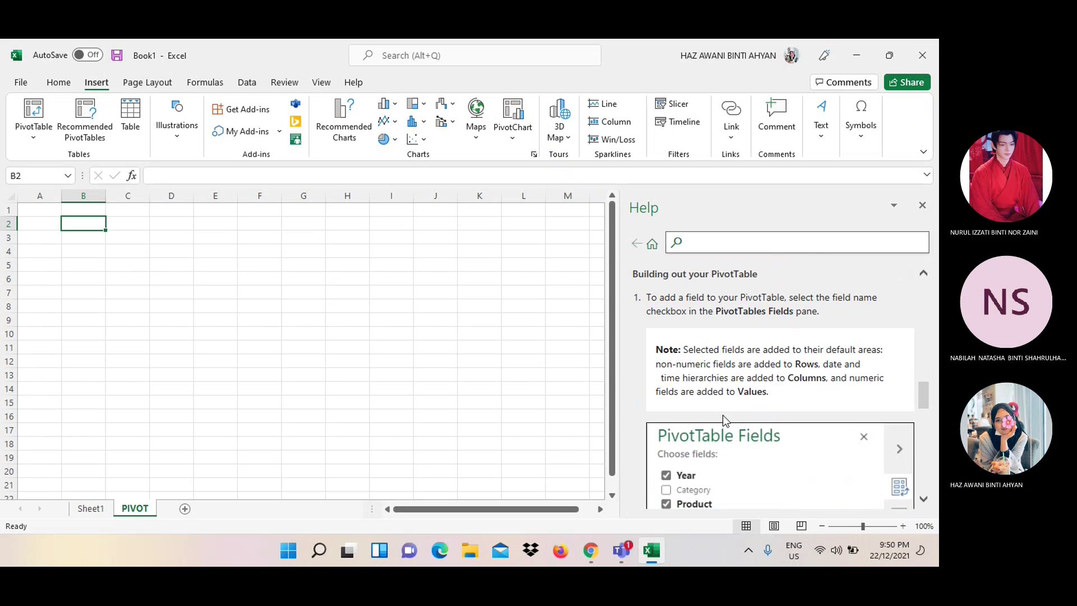
pyautogui.scroll(-2, 724, 418)
pyautogui.scroll(-1, 725, 422)
pyautogui.scroll(-1, 724, 421)
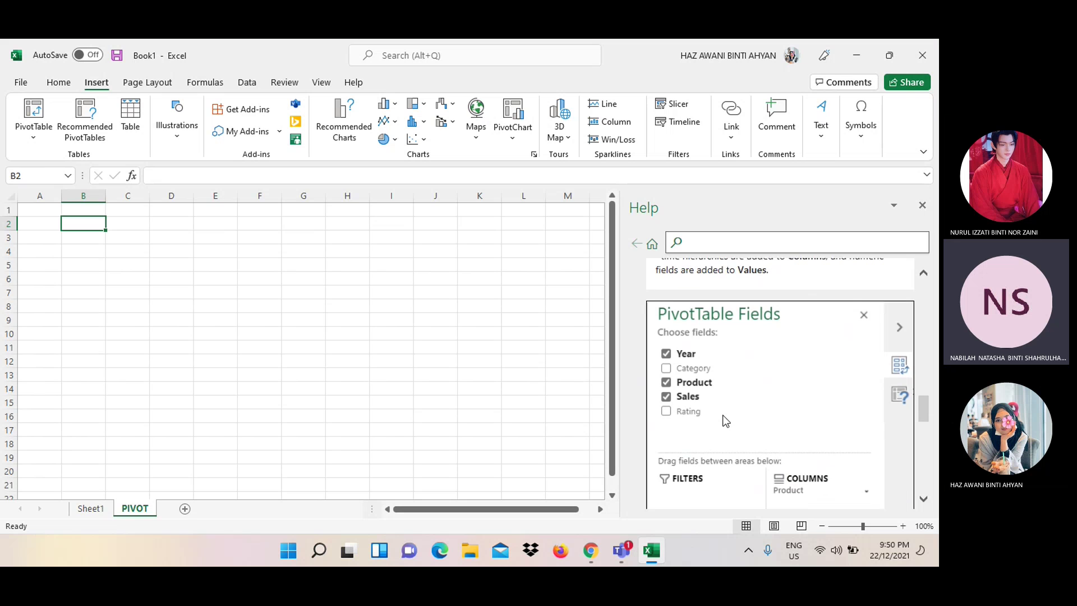
pyautogui.scroll(-2, 725, 422)
pyautogui.scroll(-1, 725, 421)
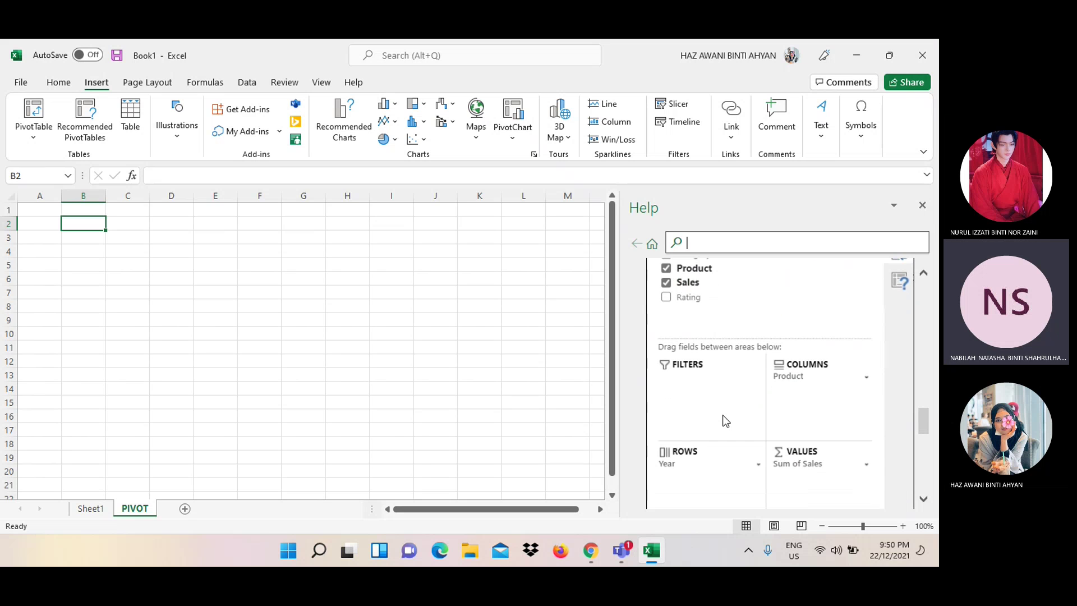
pyautogui.scroll(-1, 725, 421)
pyautogui.scroll(-1, 725, 421)
pyautogui.scroll(-1, 725, 421)
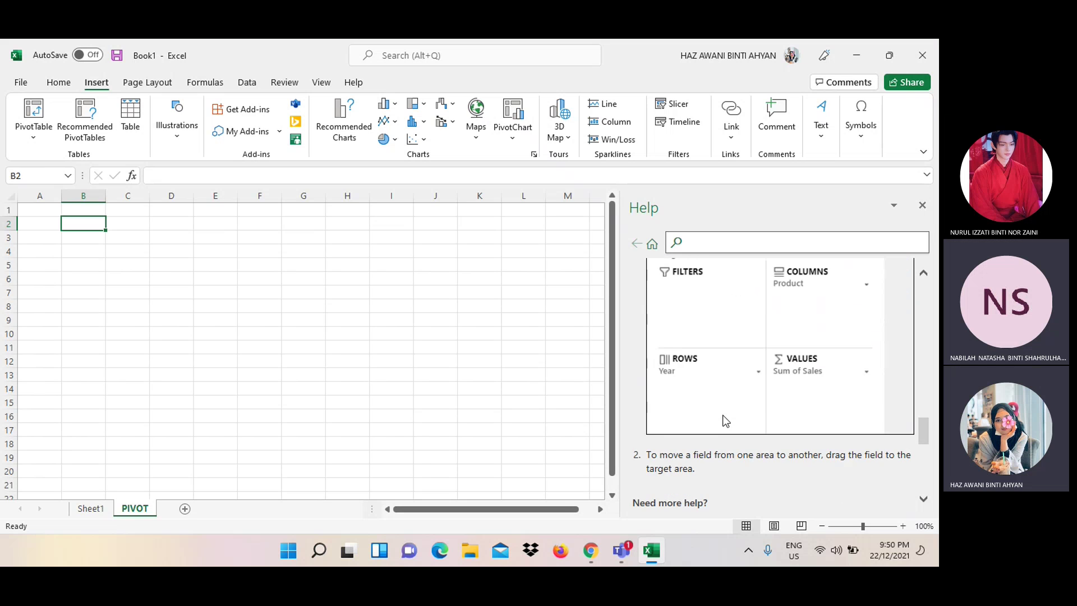
pyautogui.scroll(-2, 725, 421)
pyautogui.scroll(-3, 725, 421)
pyautogui.scroll(-2, 725, 421)
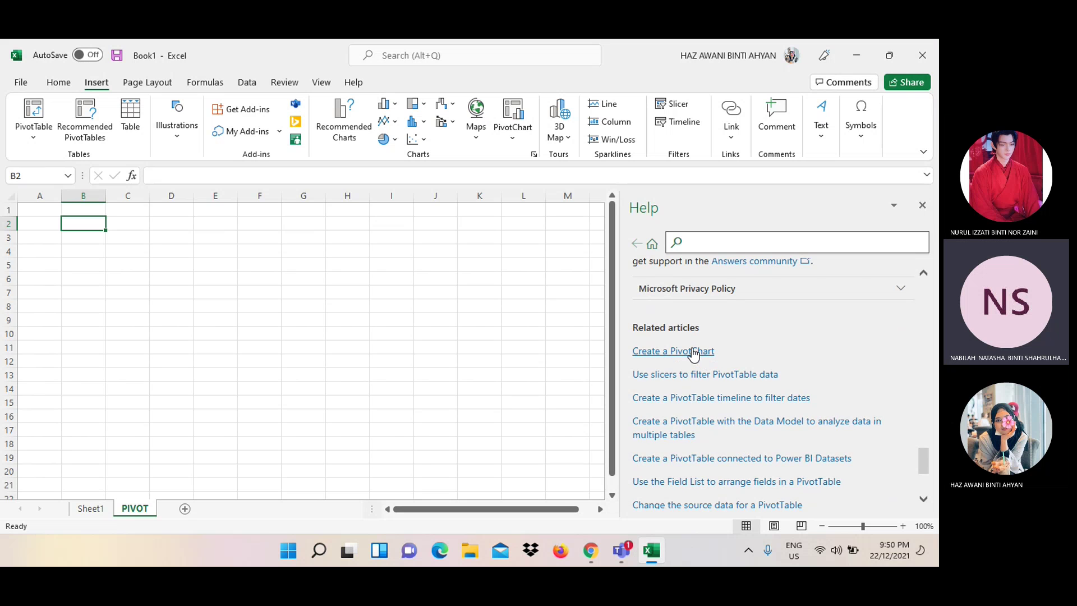
pyautogui.scroll(1, 721, 324)
pyautogui.scroll(1, 721, 324)
pyautogui.scroll(-3, 721, 324)
pyautogui.scroll(-1, 723, 325)
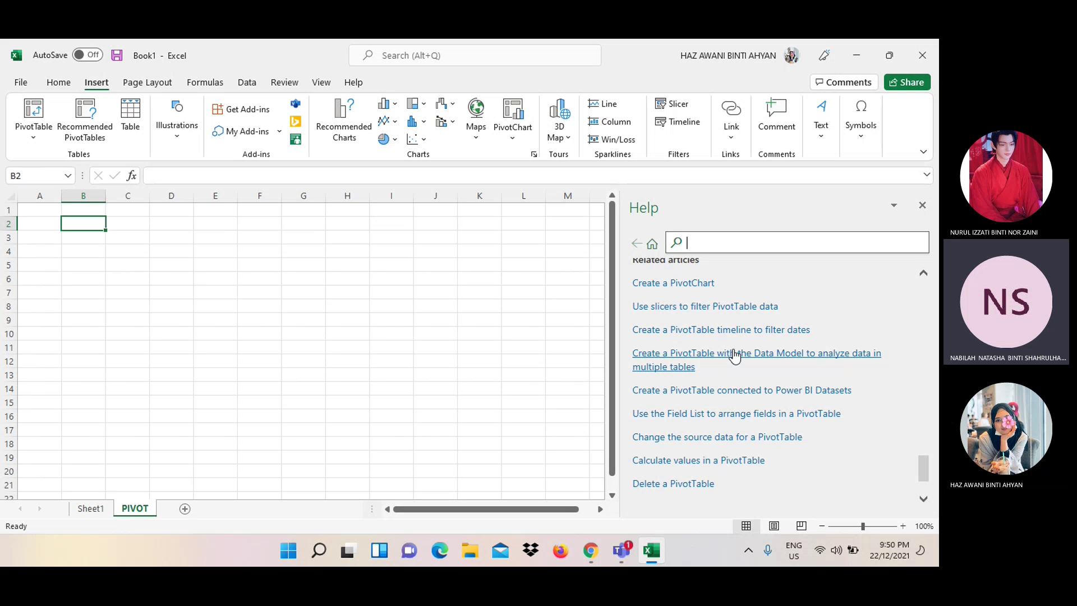
# Open Recommended PivotTables and dismiss it without creating a pivot table
pyautogui.scroll(3, 725, 312)
pyautogui.scroll(3, 725, 312)
pyautogui.scroll(3, 726, 314)
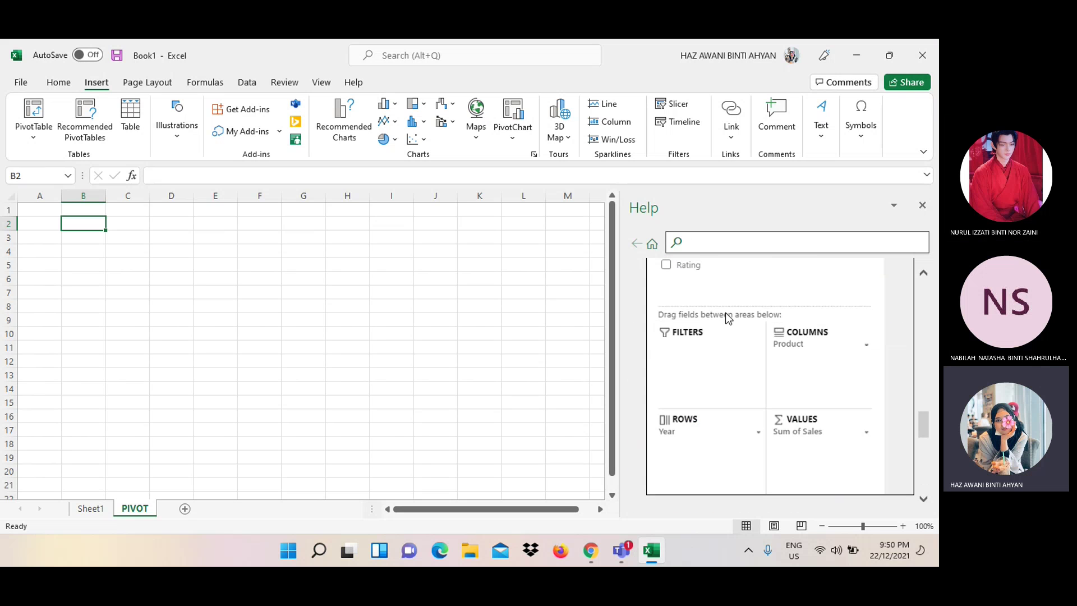
pyautogui.scroll(3, 725, 314)
pyautogui.scroll(3, 726, 314)
pyautogui.scroll(3, 725, 314)
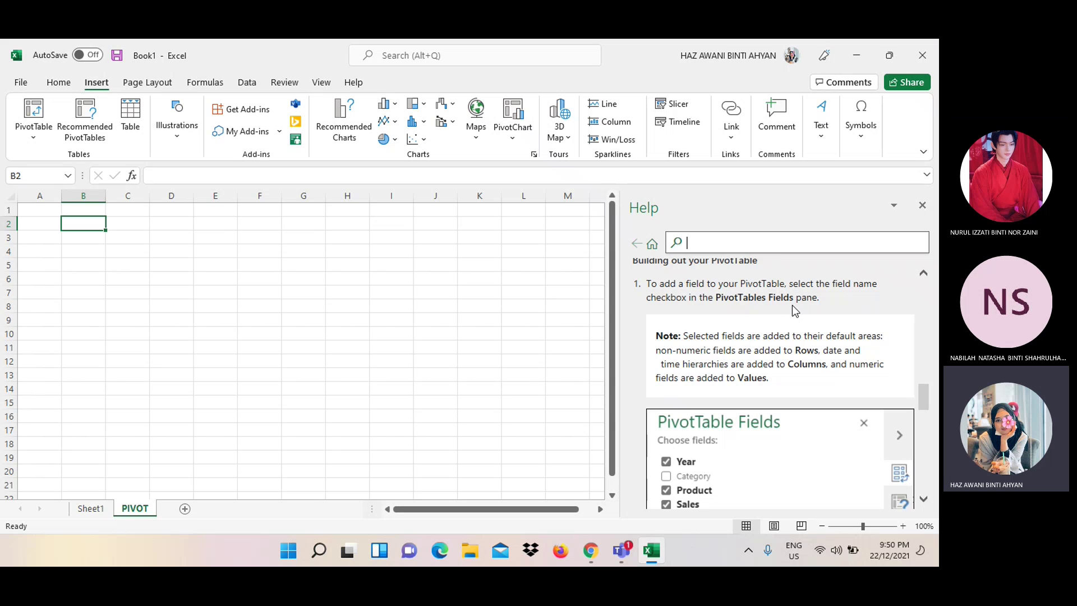
pyautogui.scroll(-3, 794, 309)
pyautogui.scroll(4, 793, 310)
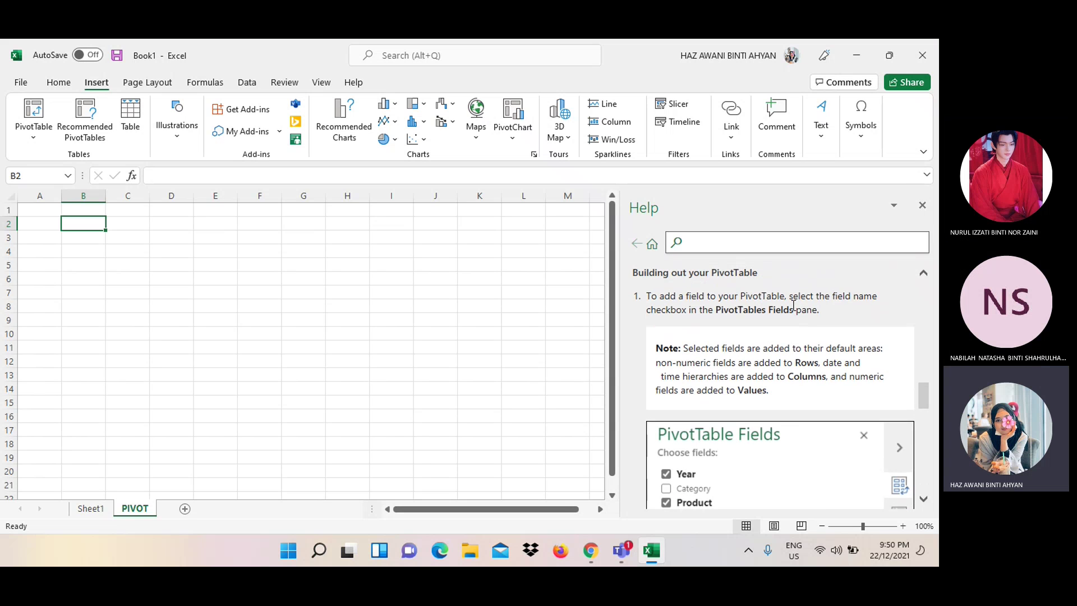
pyautogui.scroll(-1, 792, 306)
pyautogui.scroll(-1, 792, 305)
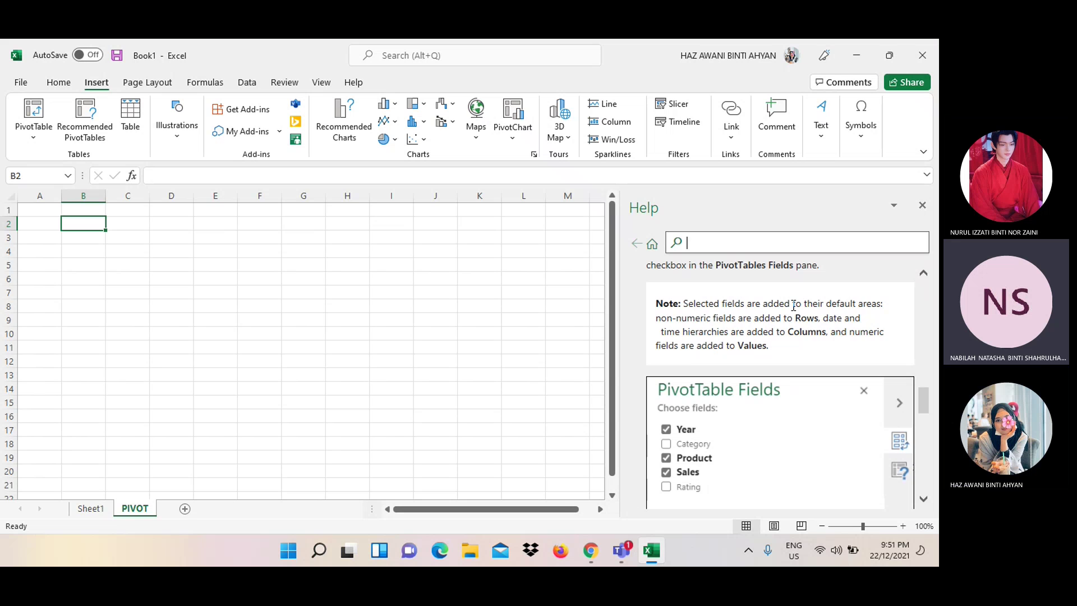
pyautogui.scroll(-3, 793, 306)
pyautogui.scroll(-3, 792, 306)
pyautogui.scroll(-2, 792, 306)
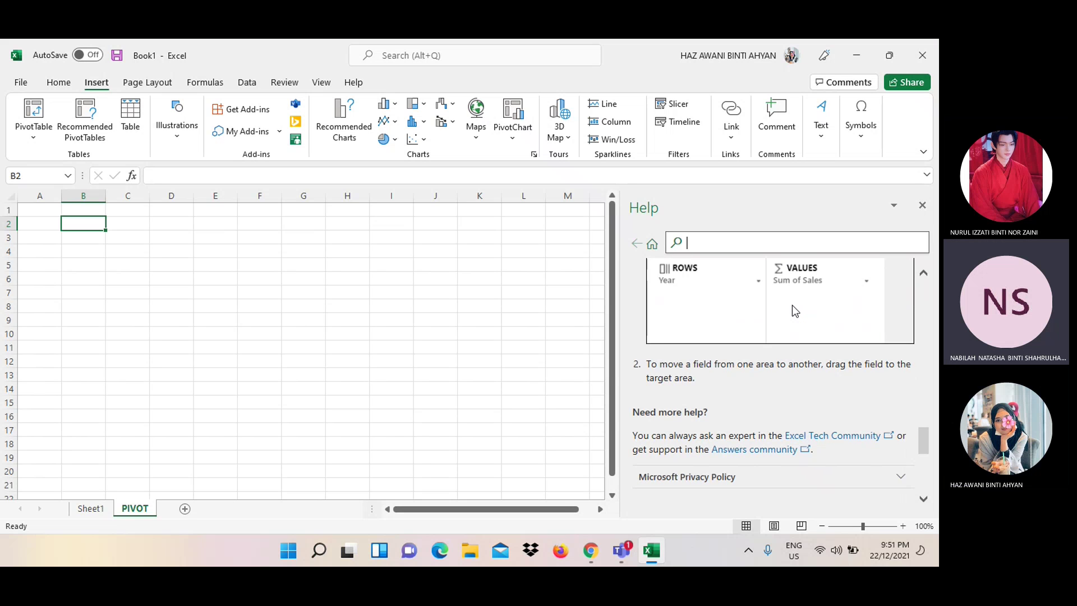
pyautogui.scroll(-2, 792, 305)
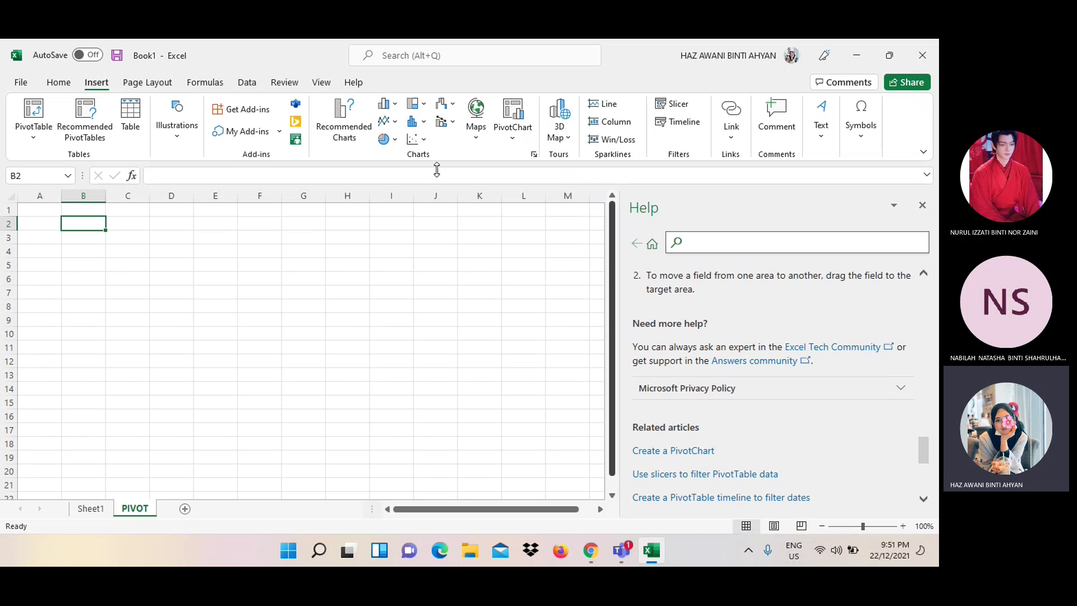
pyautogui.click(88, 138)
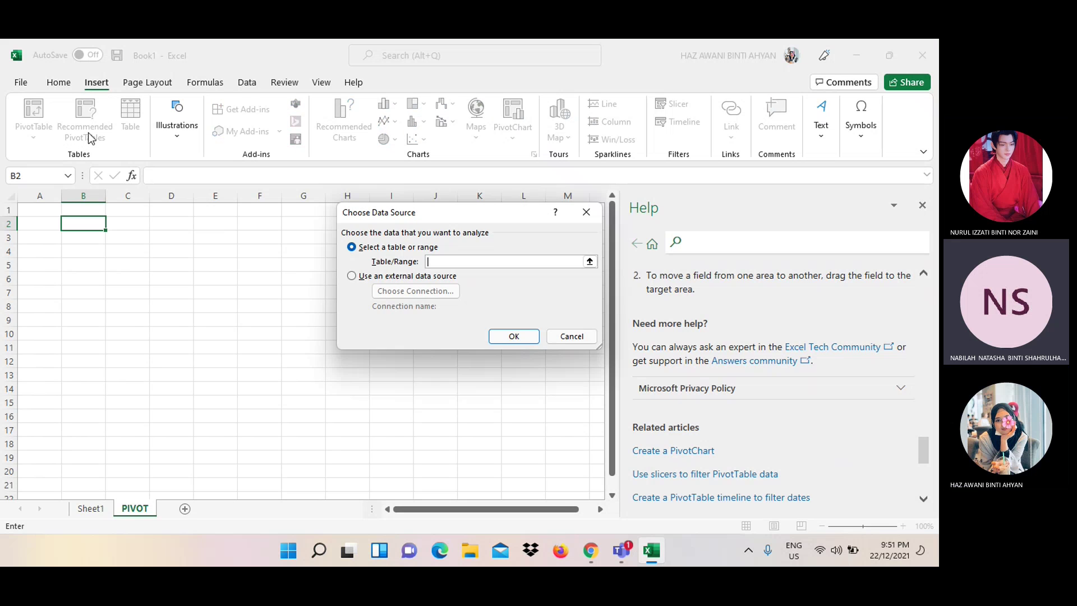
pyautogui.click(922, 206)
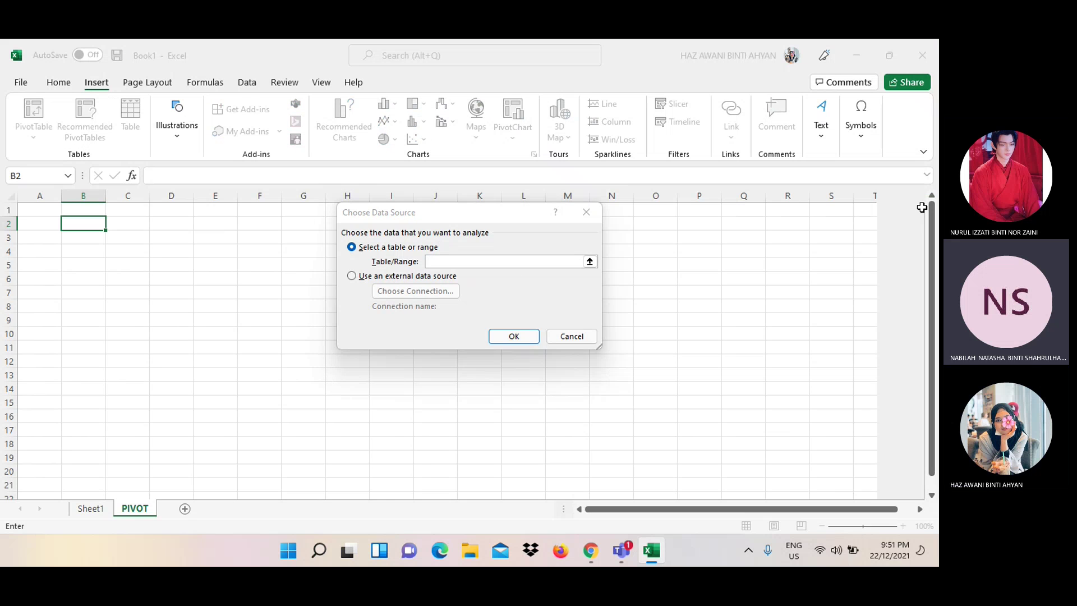
pyautogui.click(586, 212)
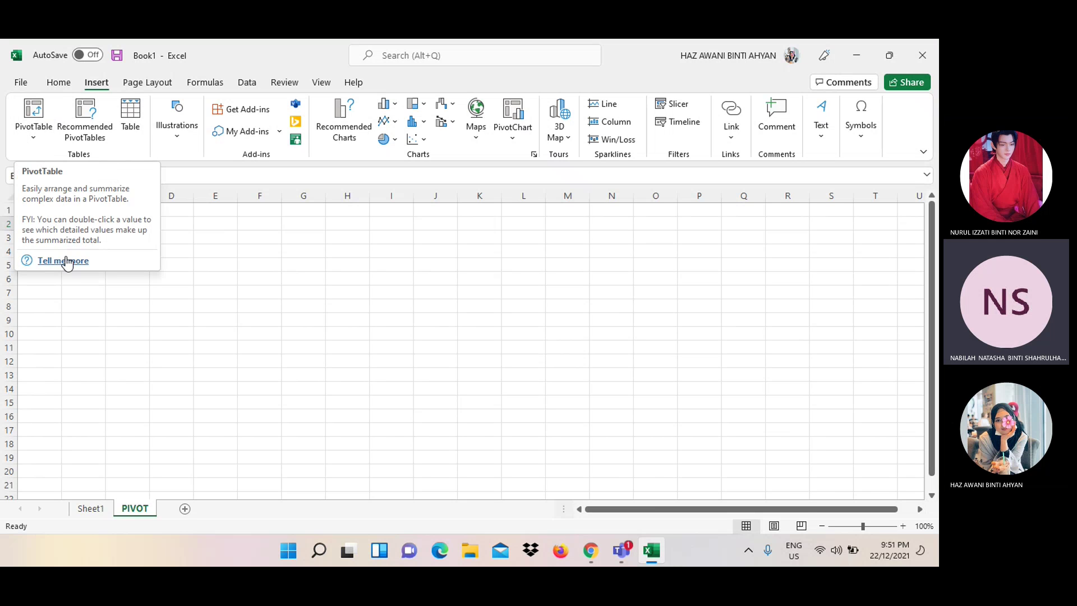
# Start a PivotTable From Table/Range, cancel it, and open the PivotTable help article
pyautogui.click(34, 135)
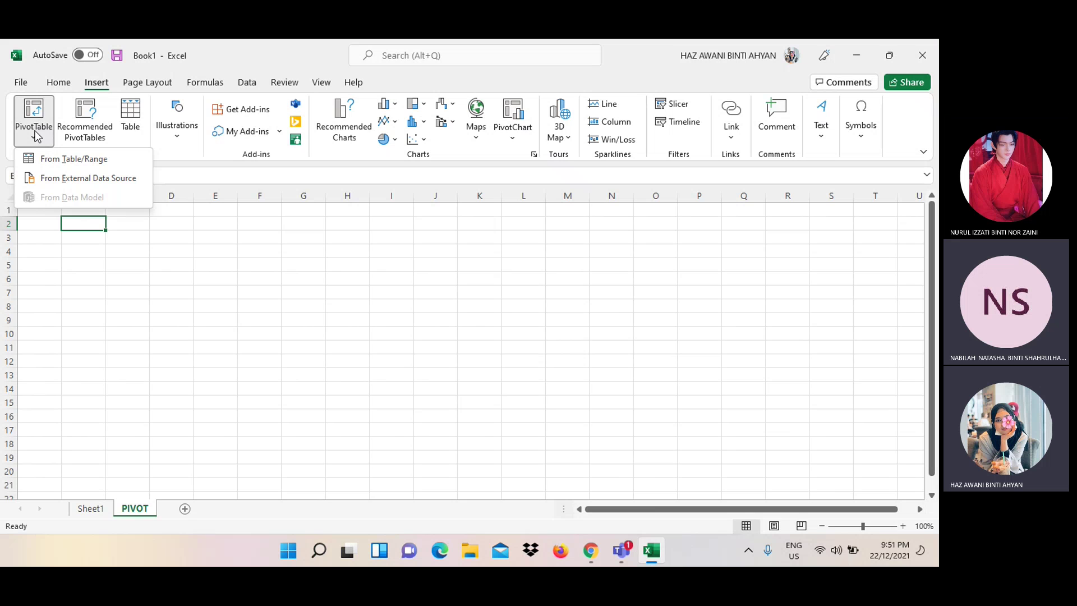
pyautogui.click(46, 159)
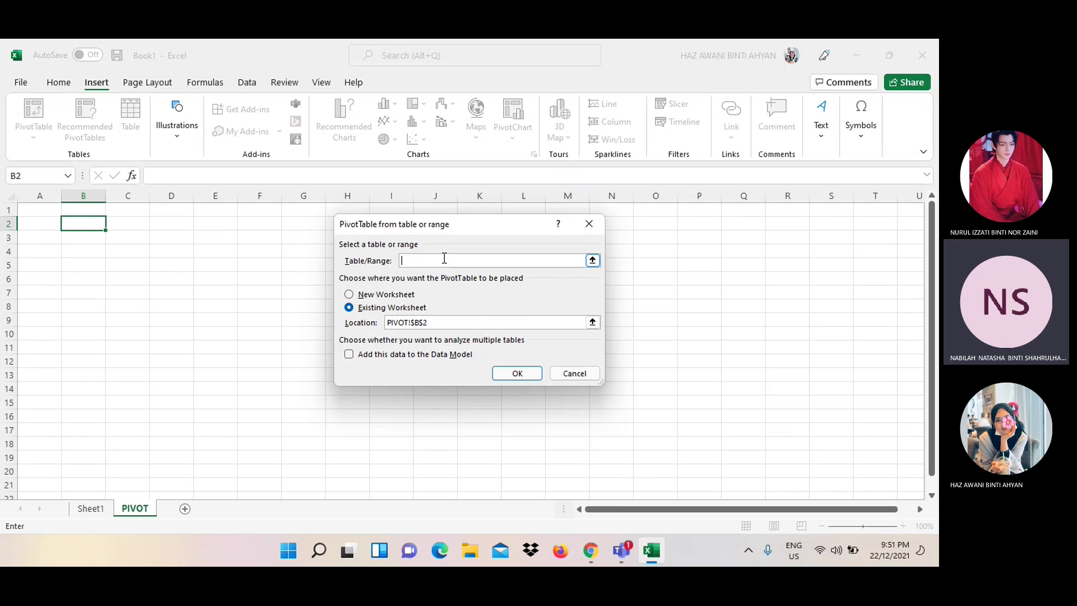
pyautogui.click(588, 224)
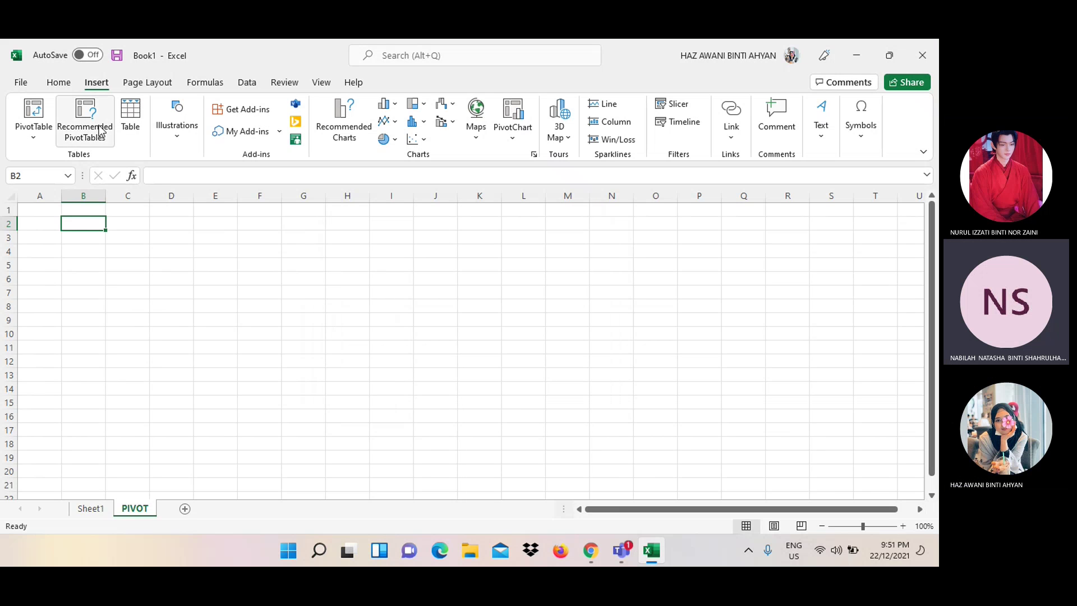
pyautogui.moveTo(33, 118)
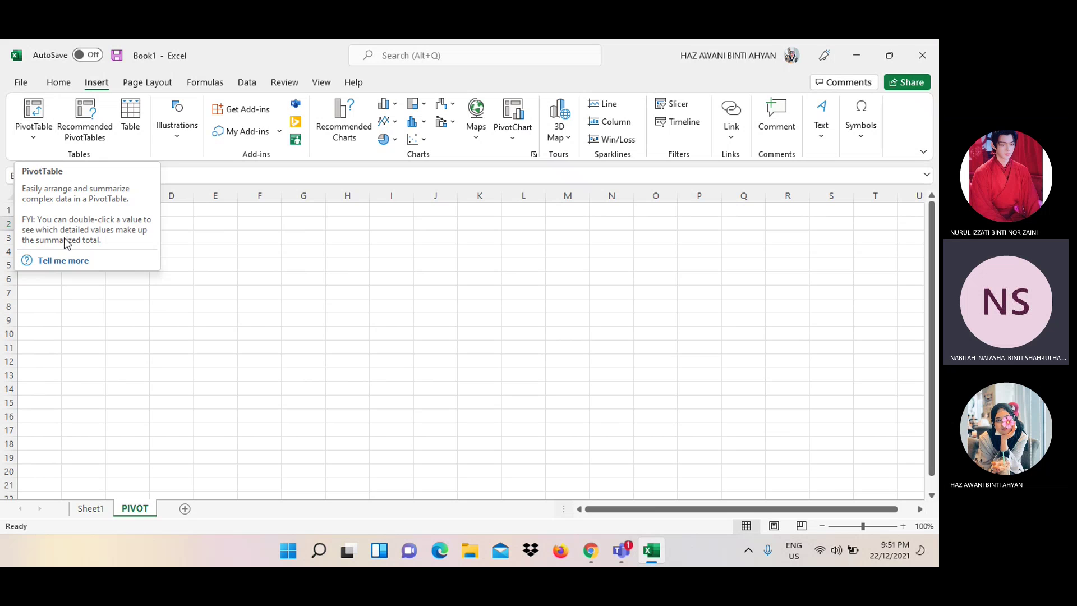
pyautogui.click(60, 263)
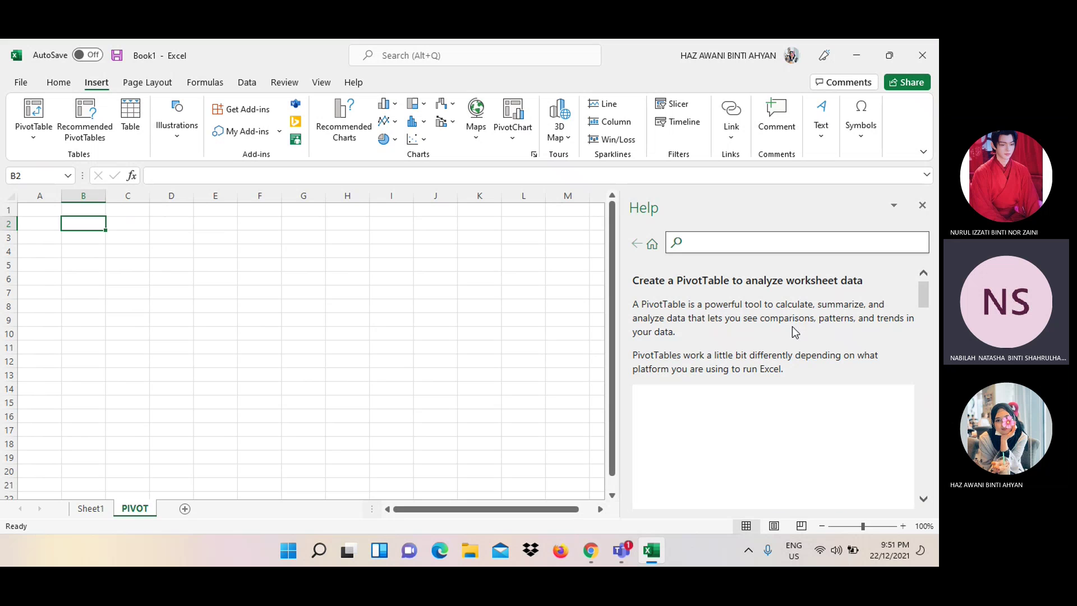
pyautogui.scroll(-1, 792, 327)
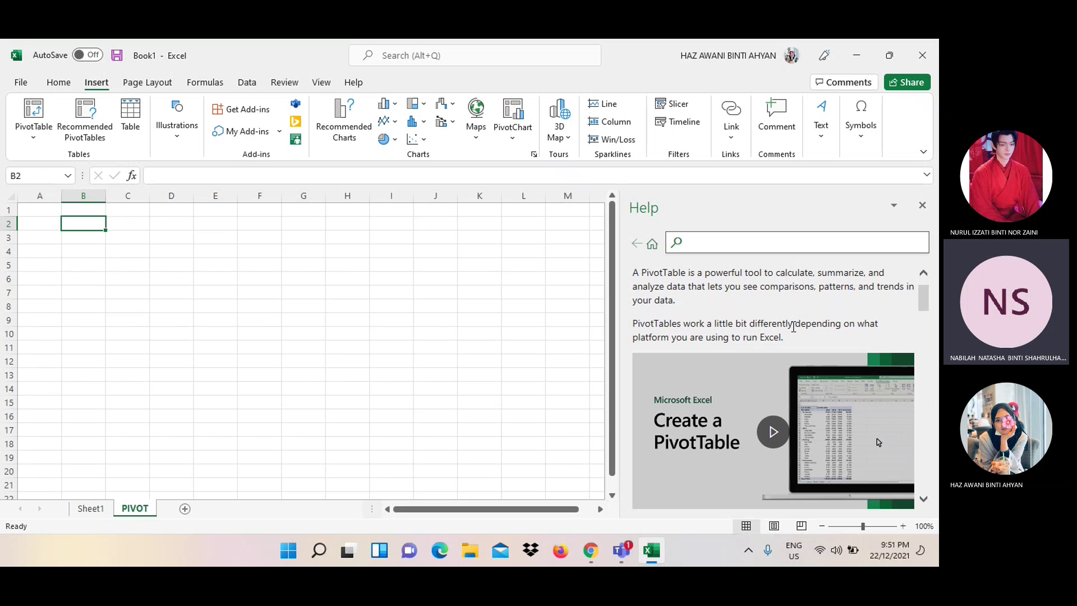
pyautogui.scroll(1, 792, 326)
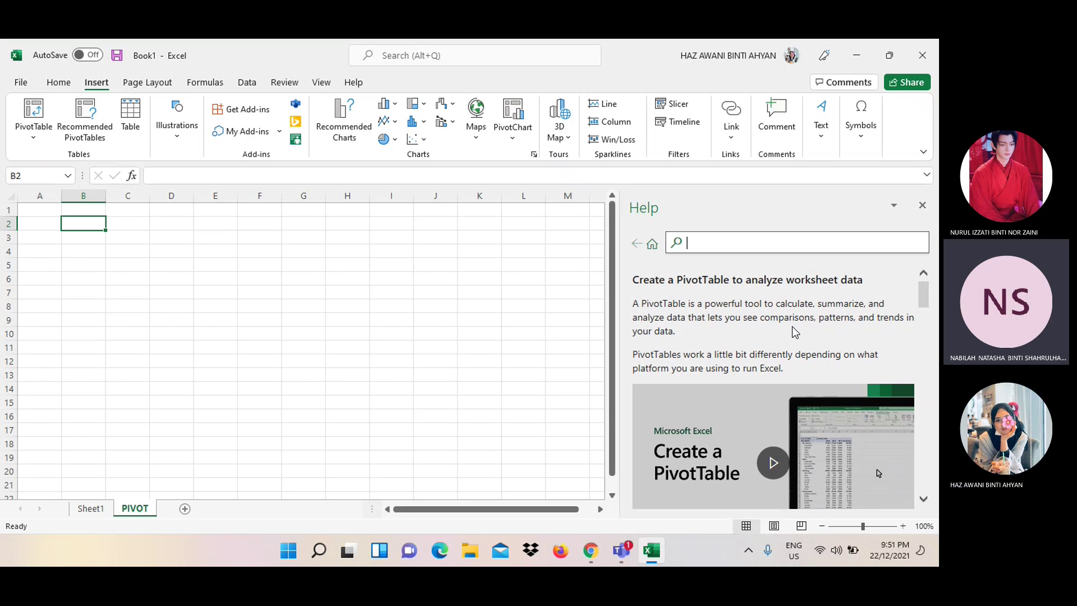
pyautogui.scroll(-1, 795, 332)
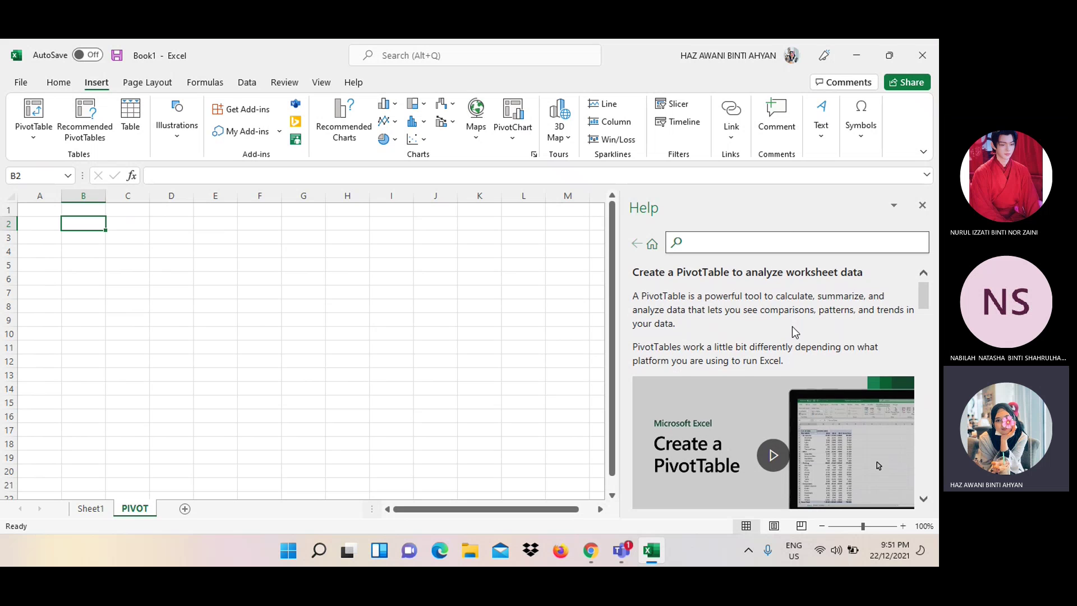
pyautogui.scroll(-2, 795, 332)
pyautogui.scroll(-2, 792, 329)
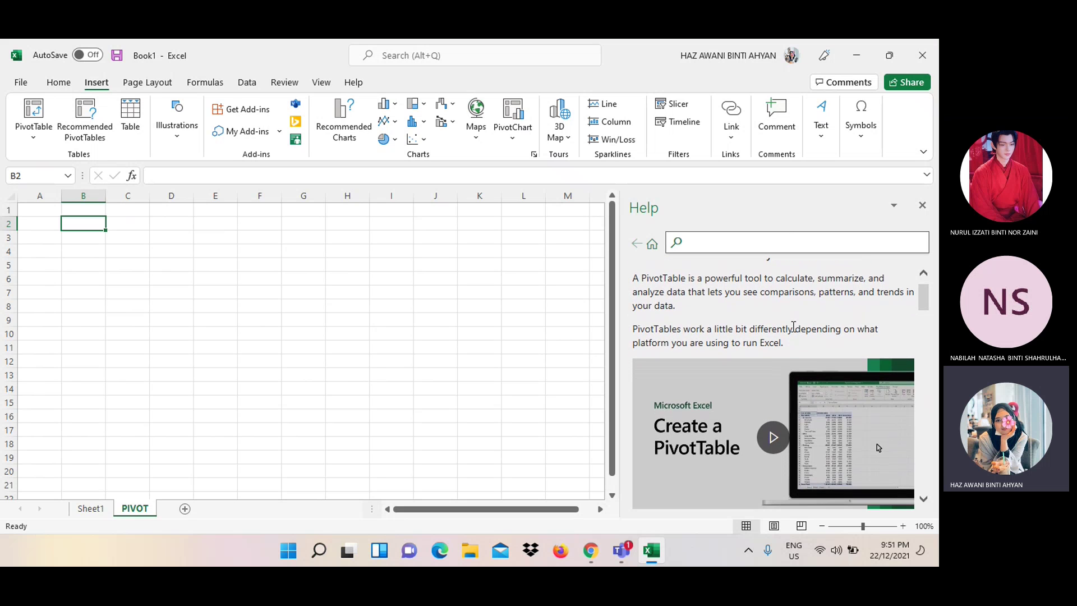
pyautogui.scroll(-5, 793, 328)
pyautogui.scroll(3, 793, 332)
pyautogui.scroll(-4, 793, 332)
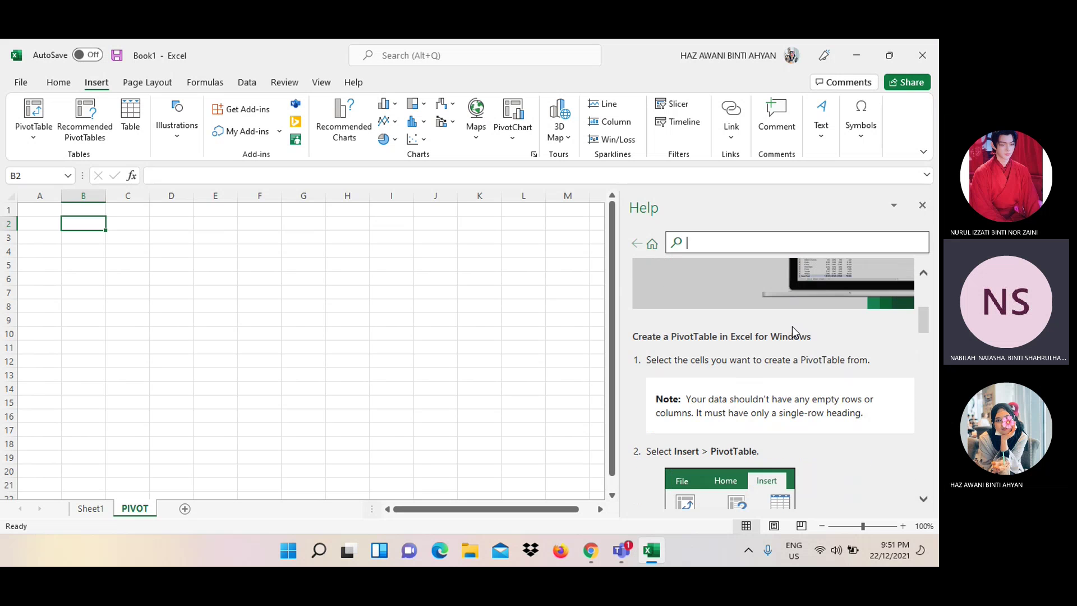
pyautogui.scroll(-2, 792, 326)
pyautogui.scroll(-1, 792, 326)
pyautogui.scroll(-2, 793, 329)
pyautogui.scroll(-3, 793, 329)
pyautogui.scroll(-5, 793, 329)
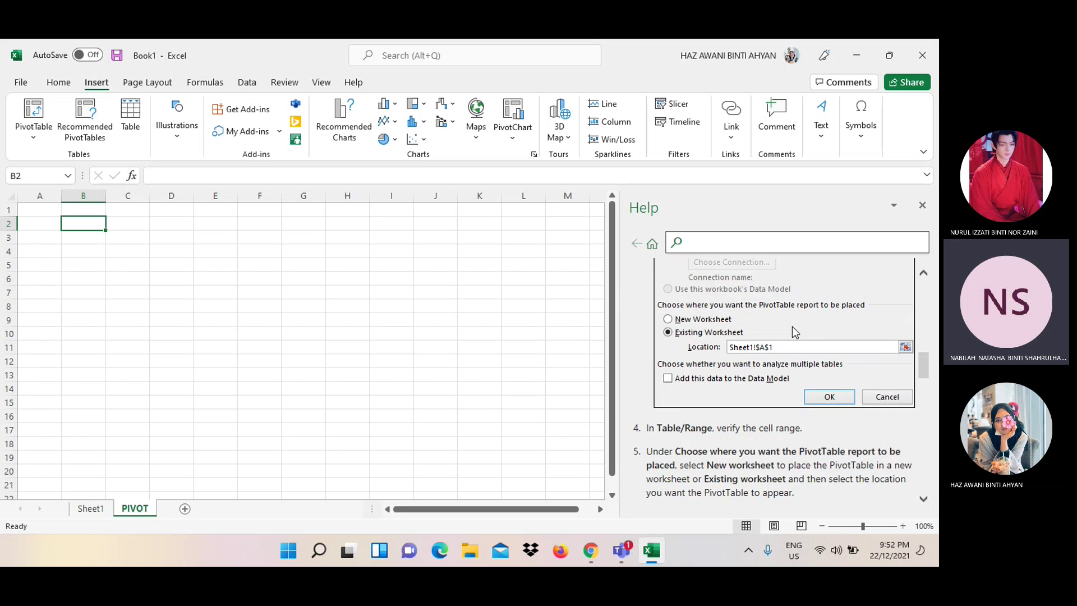
pyautogui.scroll(-7, 792, 326)
pyautogui.scroll(-1, 791, 325)
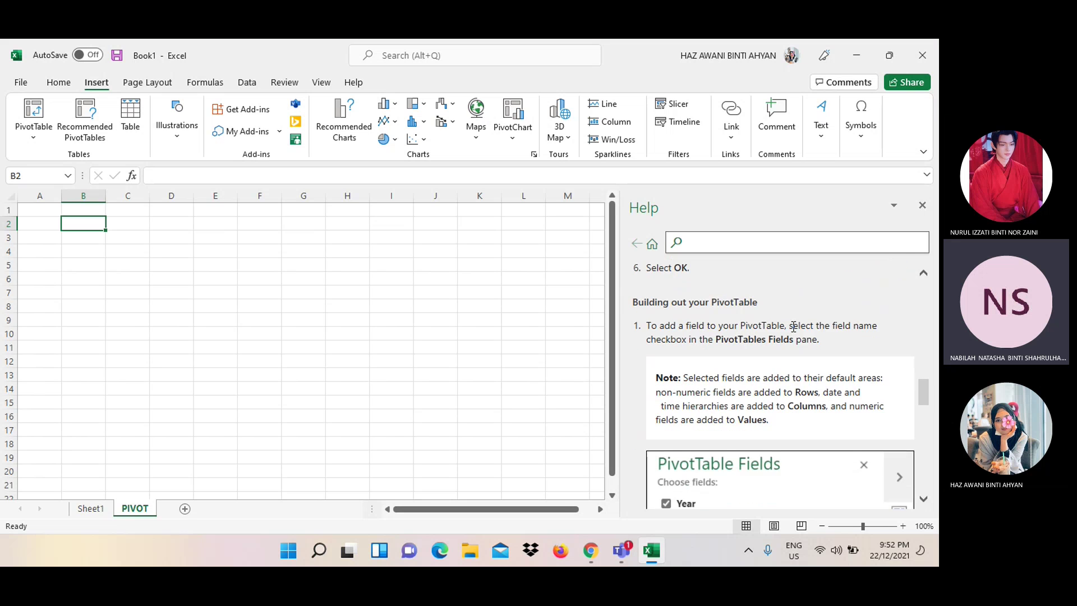
pyautogui.scroll(-1, 791, 325)
pyautogui.scroll(-2, 791, 326)
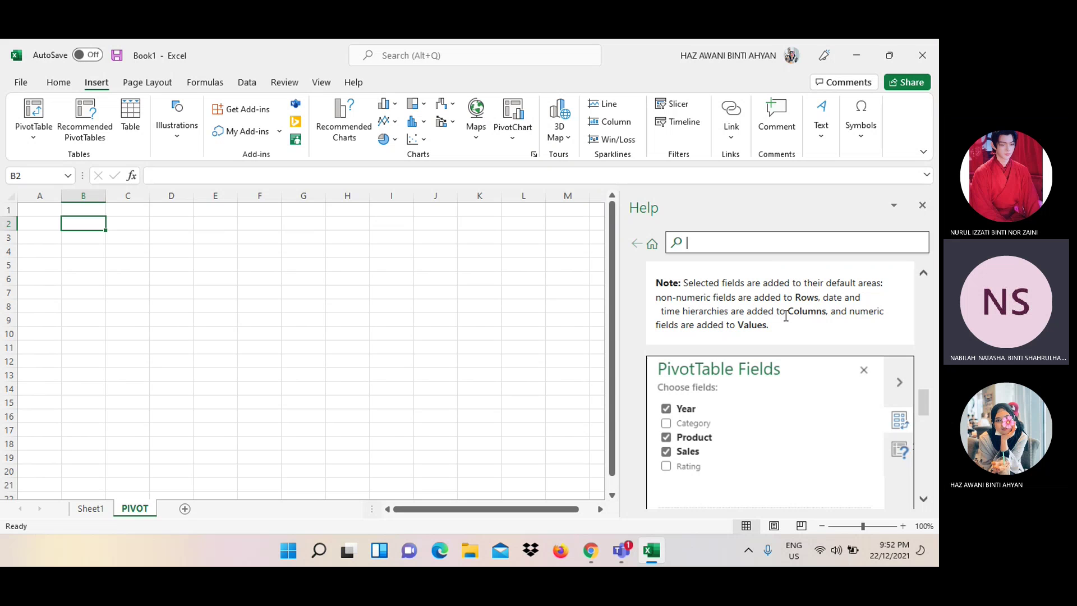
pyautogui.scroll(-3, 719, 314)
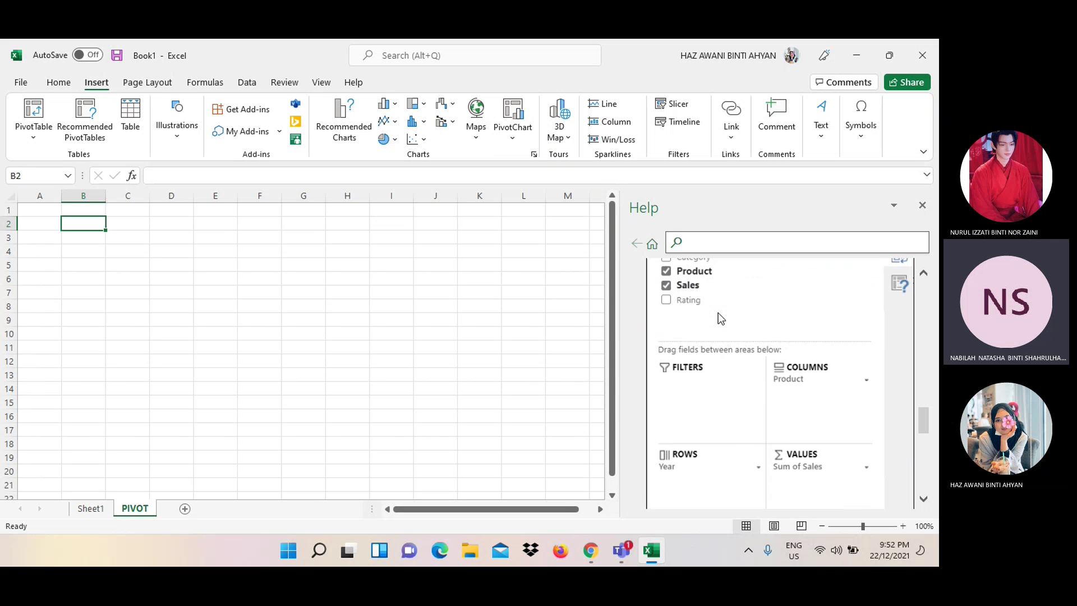
pyautogui.scroll(-3, 718, 313)
pyautogui.scroll(-1, 718, 313)
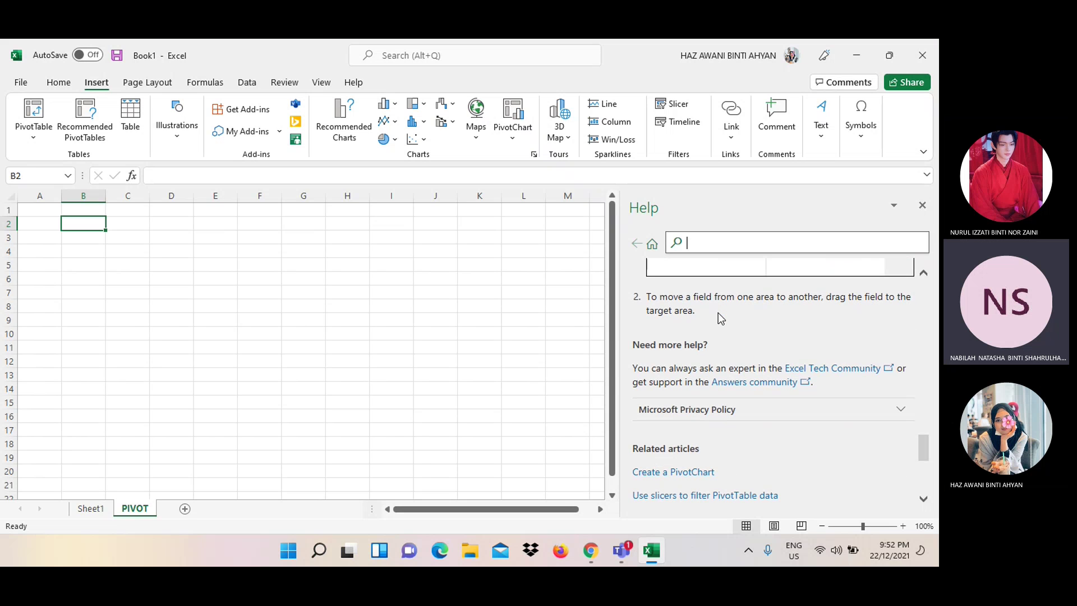
pyautogui.scroll(-1, 717, 312)
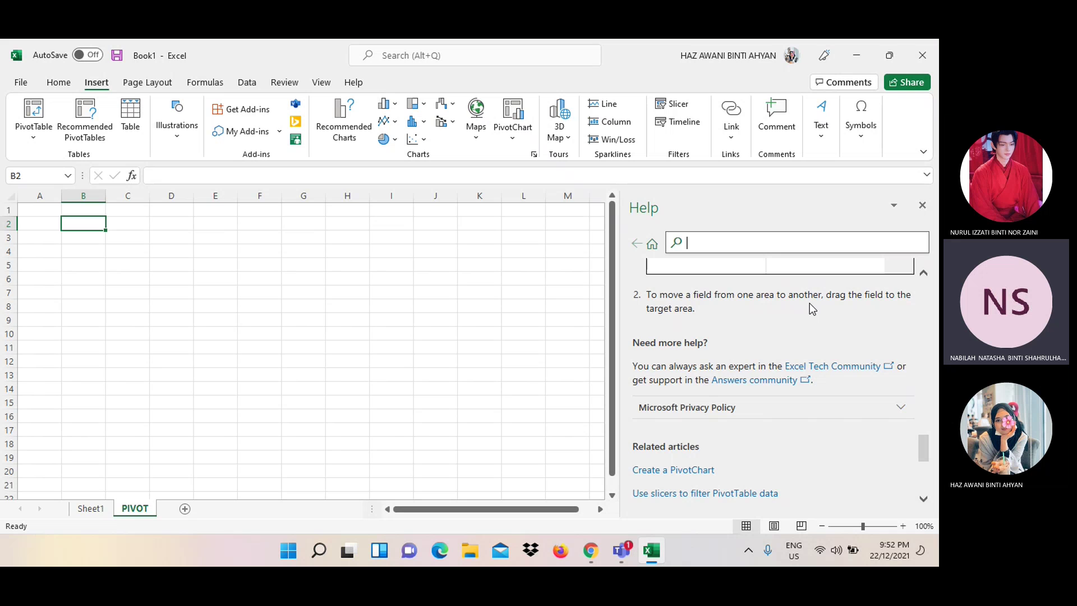
pyautogui.scroll(-2, 809, 306)
pyautogui.scroll(-3, 809, 305)
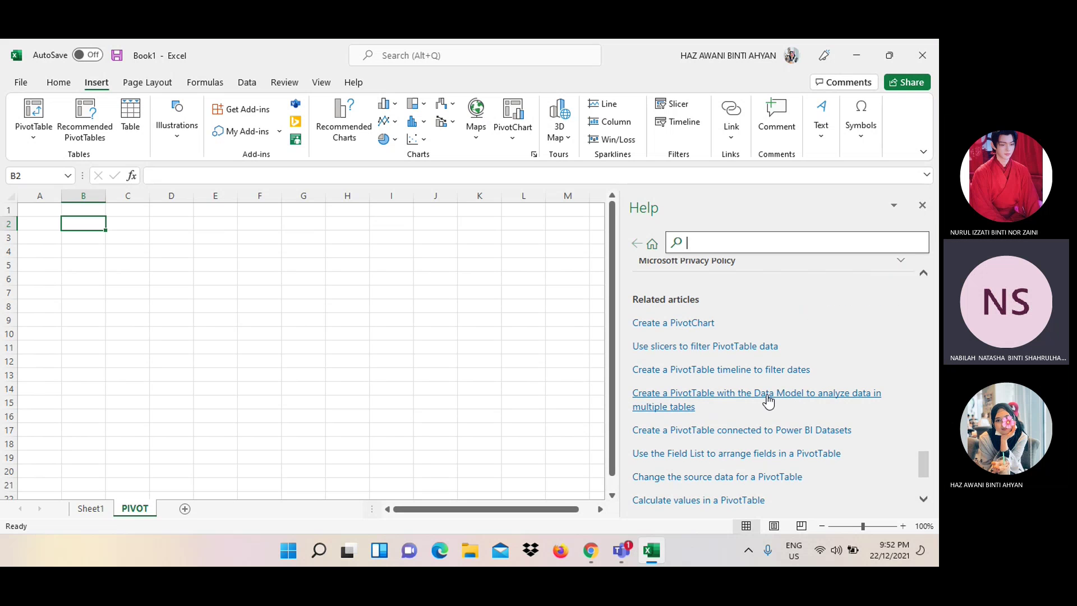
pyautogui.scroll(-1, 757, 402)
pyautogui.scroll(-3, 757, 401)
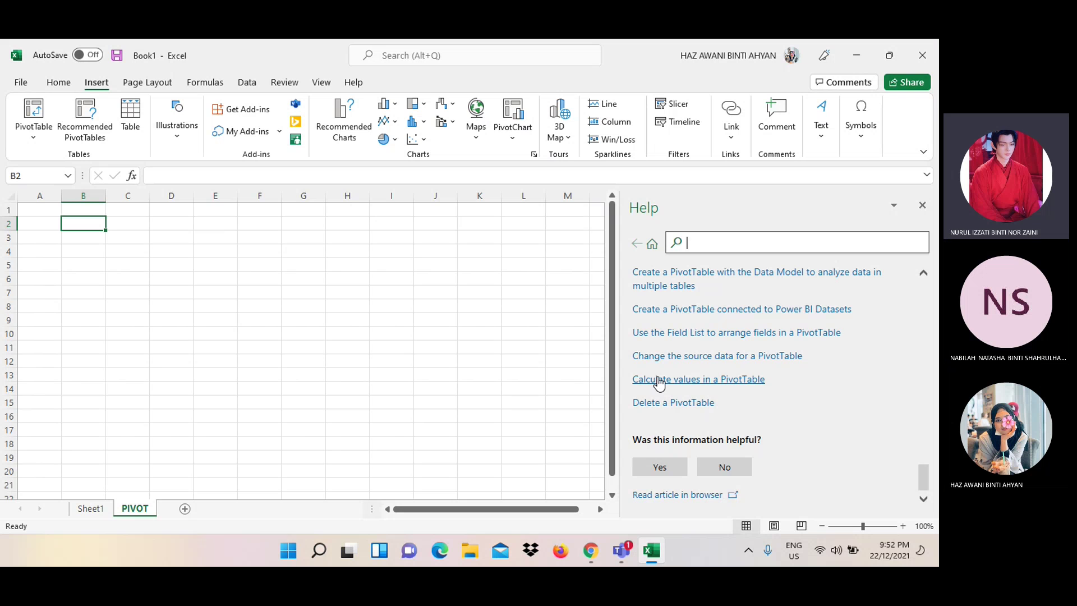
pyautogui.scroll(1, 672, 363)
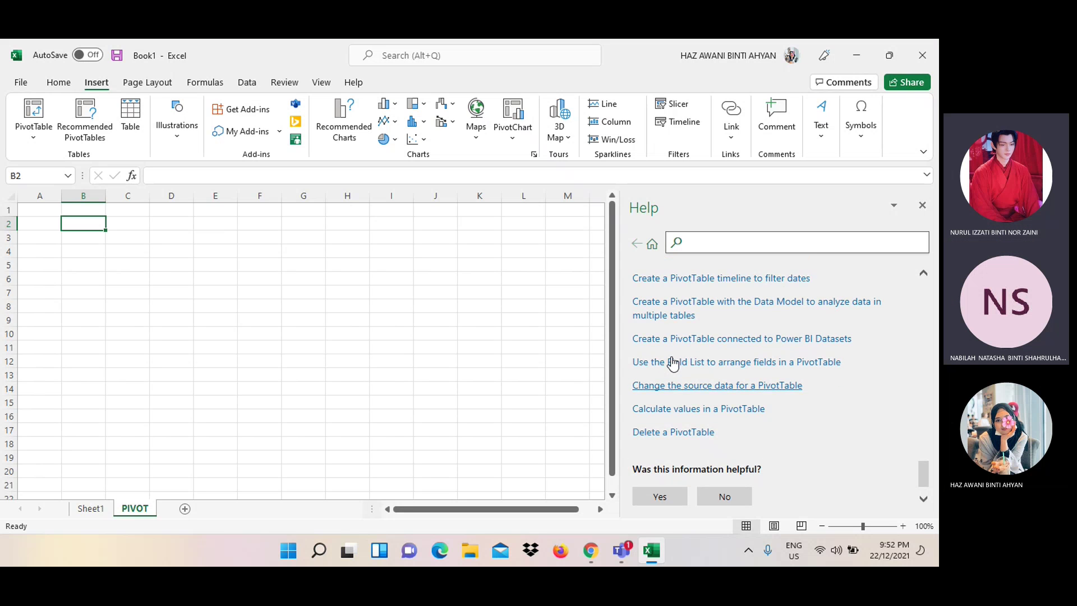
pyautogui.scroll(1, 672, 363)
pyautogui.scroll(3, 672, 363)
pyautogui.scroll(2, 672, 364)
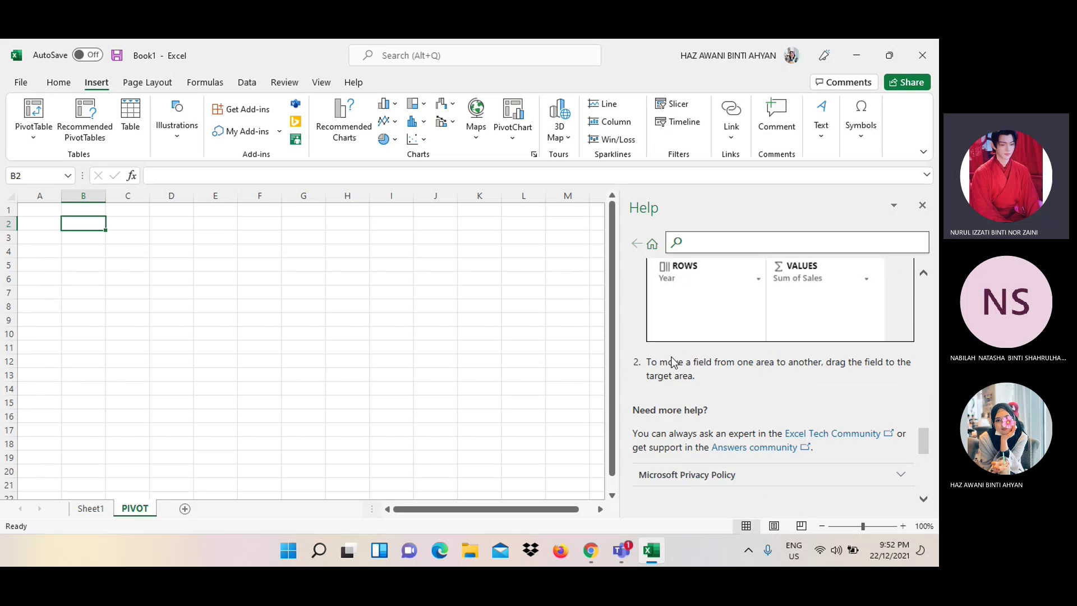
pyautogui.scroll(5, 672, 363)
pyautogui.scroll(5, 673, 363)
pyautogui.scroll(2, 673, 363)
pyautogui.scroll(5, 672, 363)
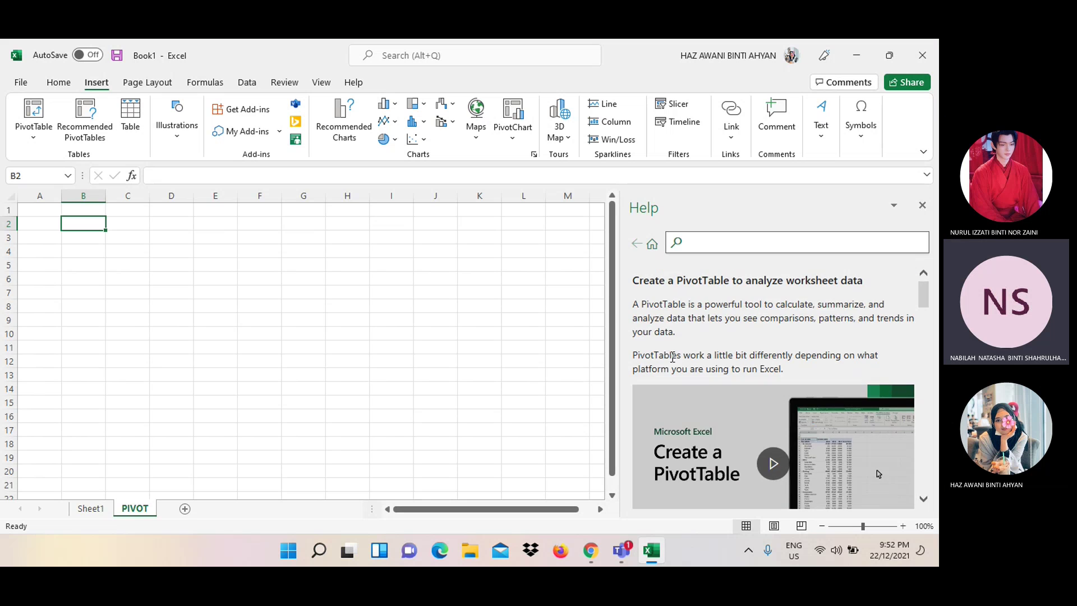
pyautogui.scroll(-3, 706, 376)
pyautogui.scroll(1, 707, 376)
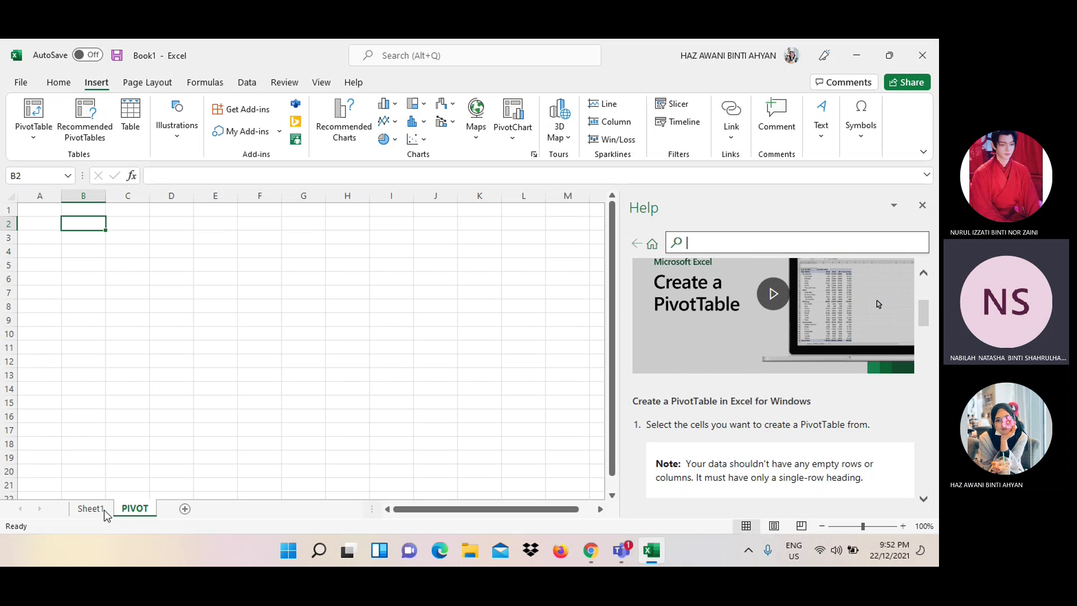
# Inspect customer cell B6 on Sheet1's DEC SALE table, then go to the PIVOT sheet
pyautogui.click(90, 508)
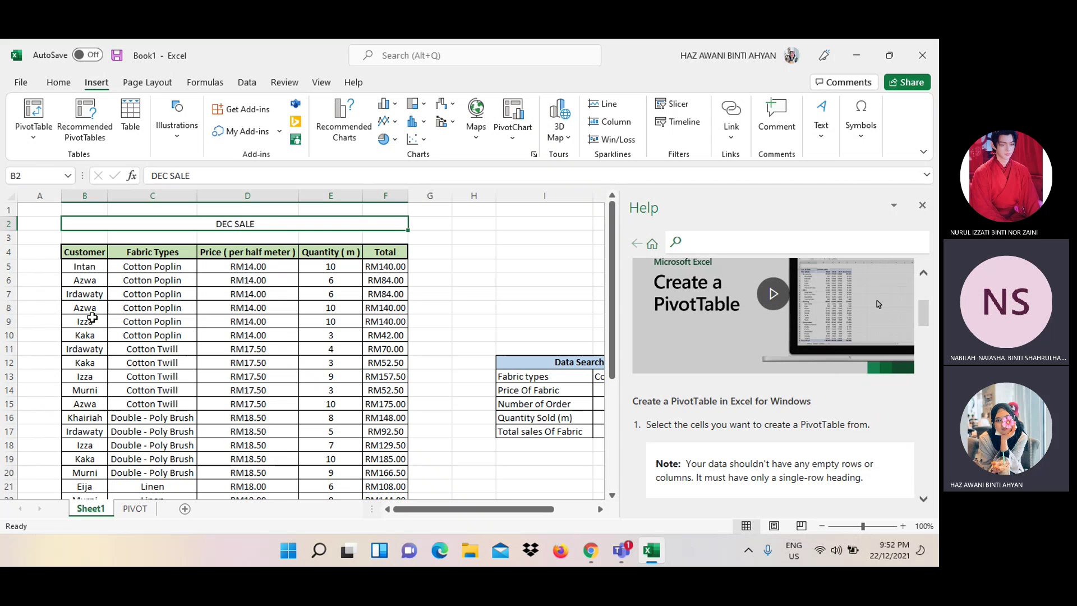
pyautogui.click(91, 280)
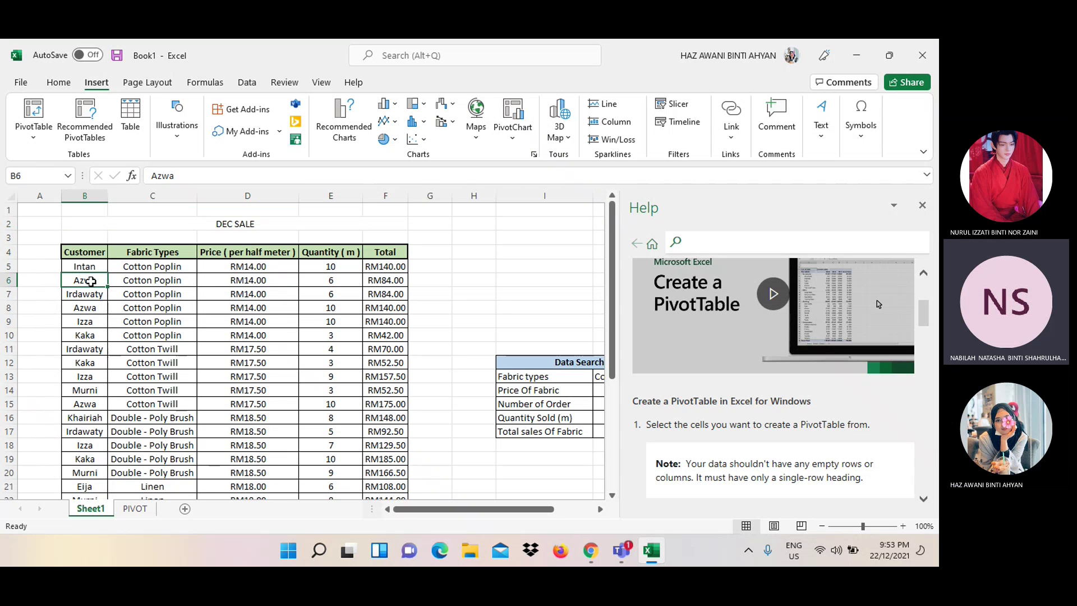
pyautogui.rightClick(91, 283)
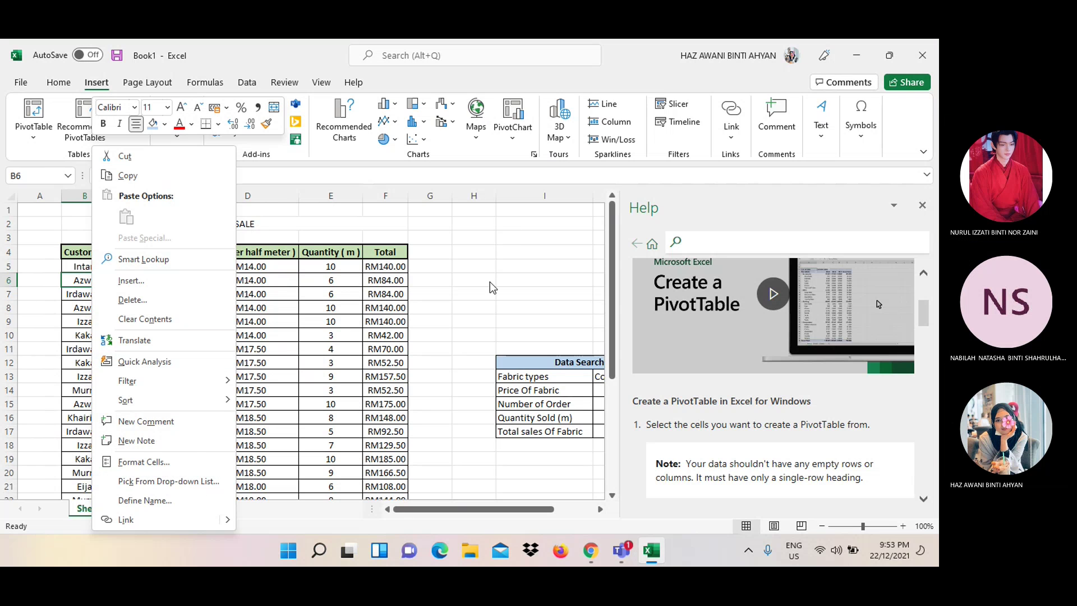
pyautogui.press('Escape')
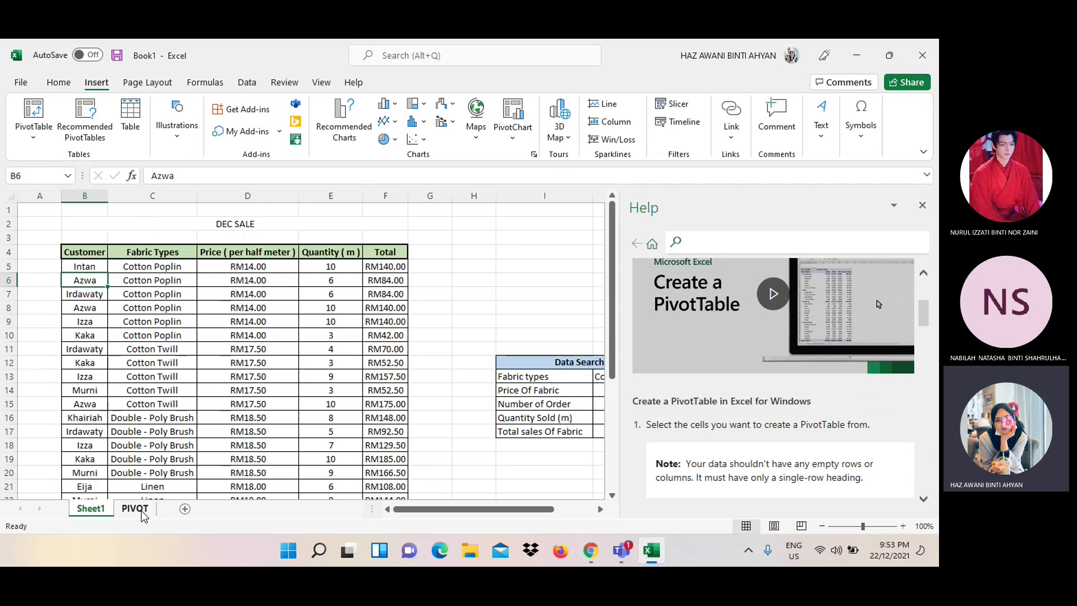
pyautogui.click(142, 513)
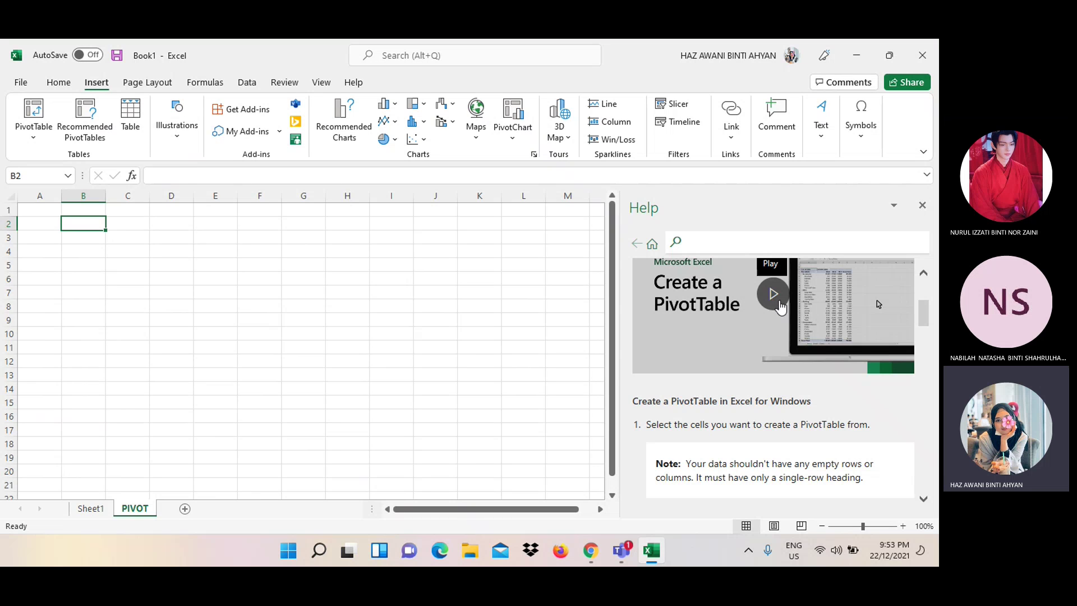
# Play the Create a PivotTable help video at full size and pause it at 00:35
pyautogui.click(773, 293)
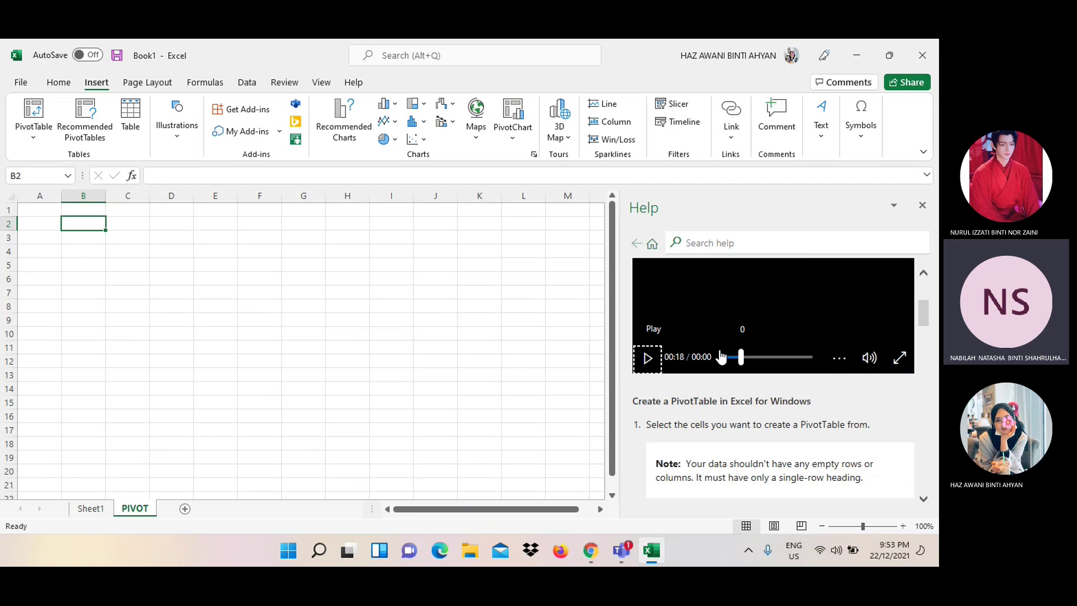
pyautogui.click(647, 358)
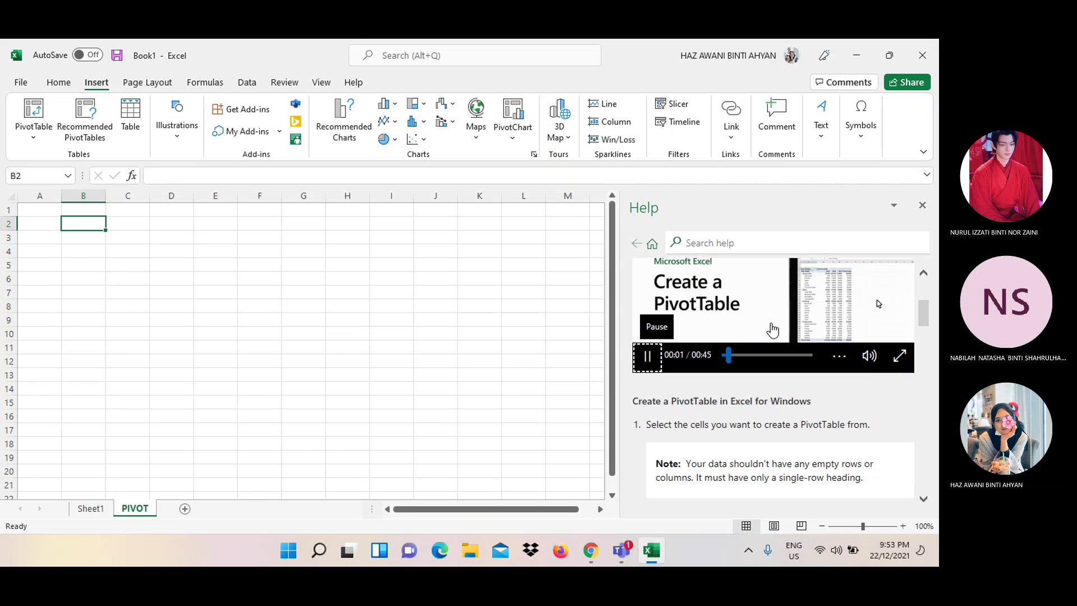
pyautogui.click(896, 359)
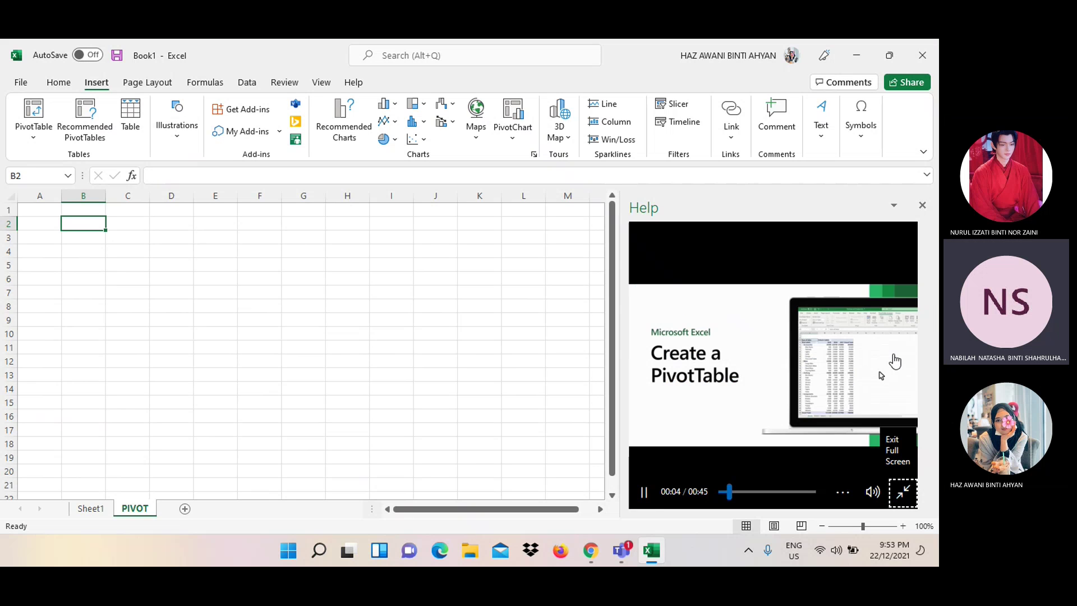
pyautogui.press('space')
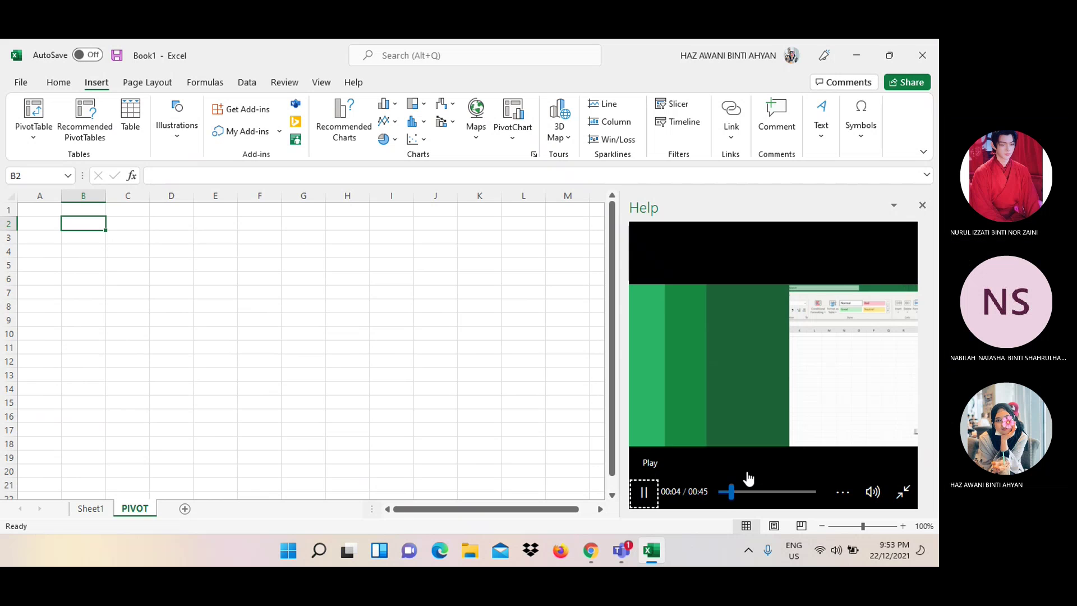
pyautogui.press('space')
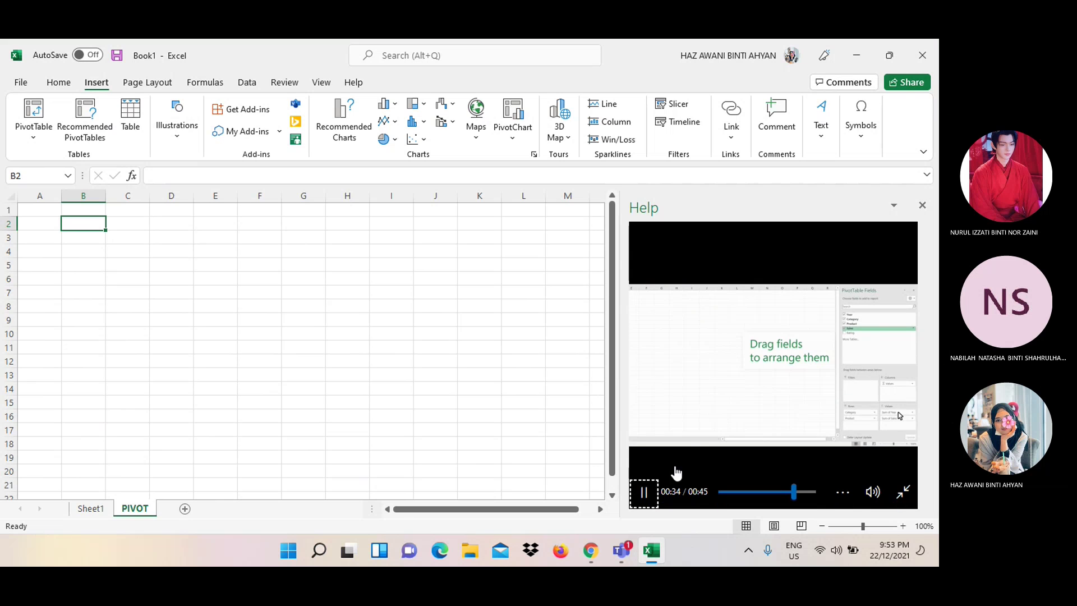
pyautogui.click(649, 491)
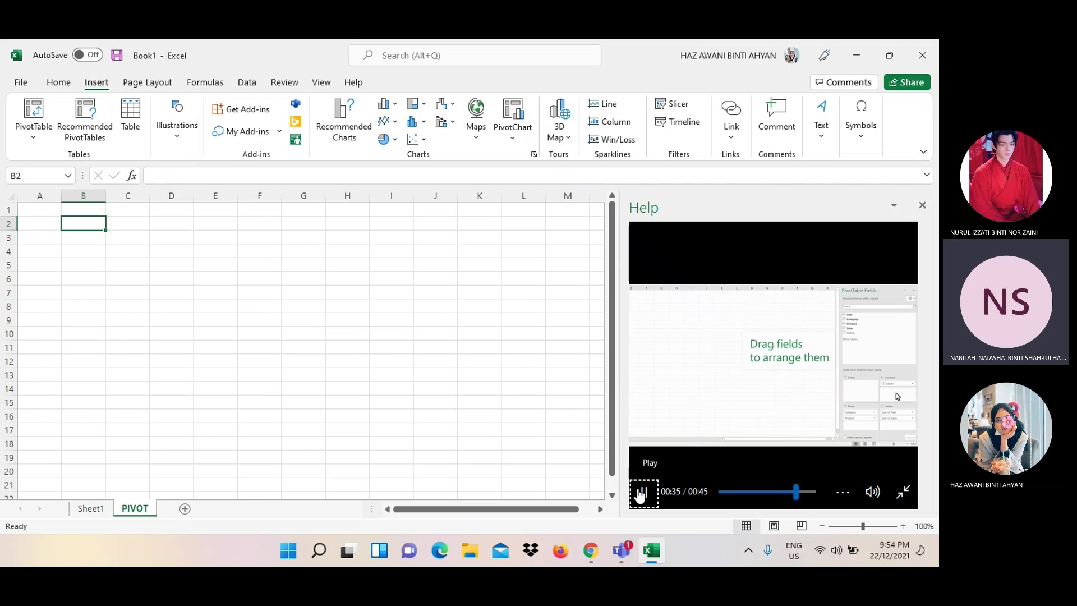
# On Sheet1, attempt a PivotTable with source range 6, dismiss the invalid-reference error, and cancel
pyautogui.click(91, 508)
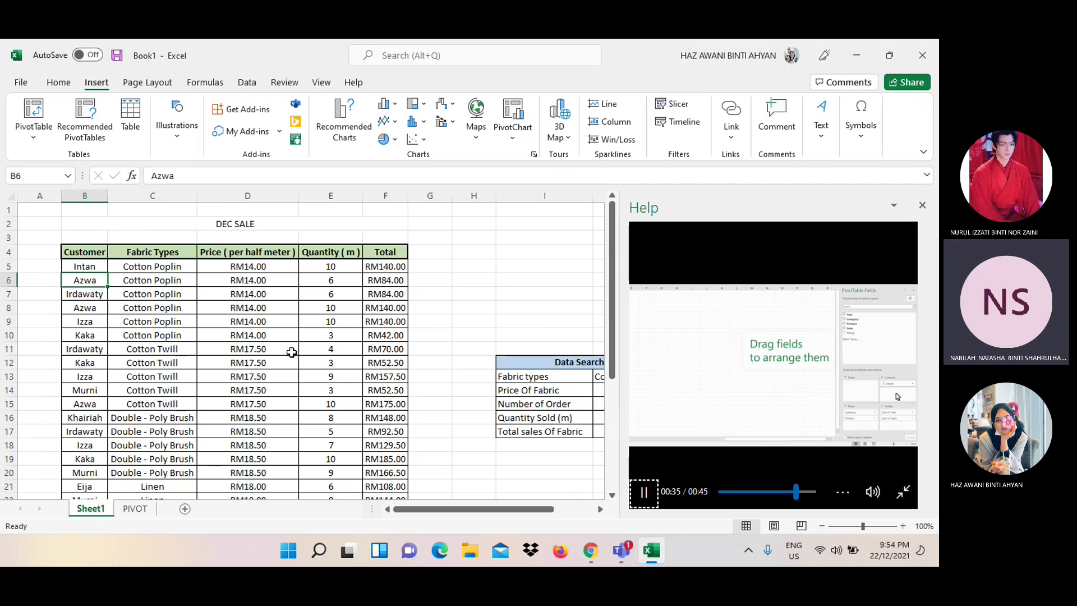
pyautogui.click(49, 115)
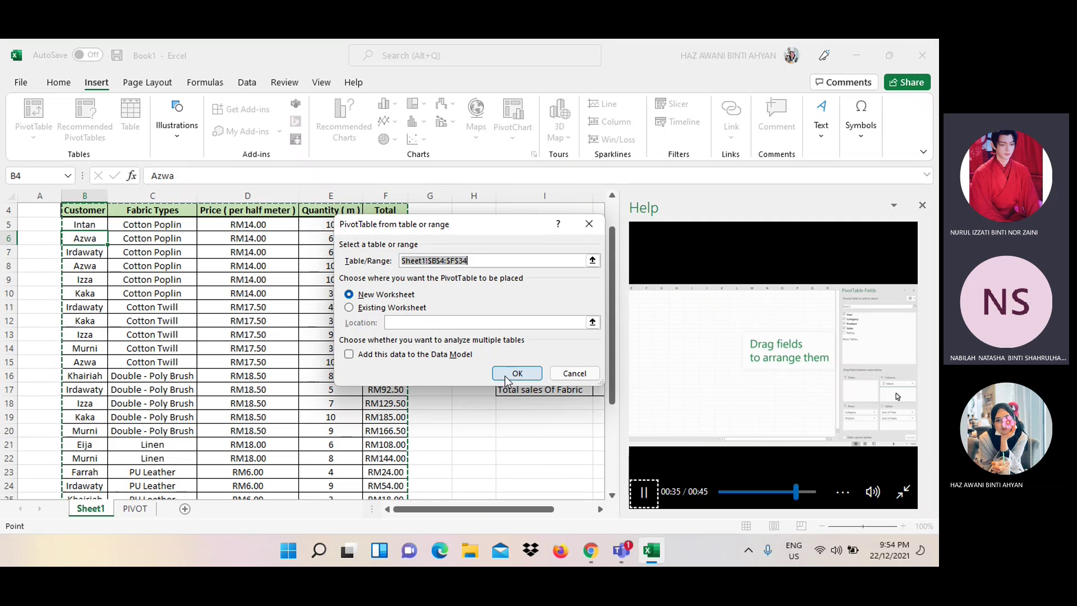
pyautogui.press('BackSpace')
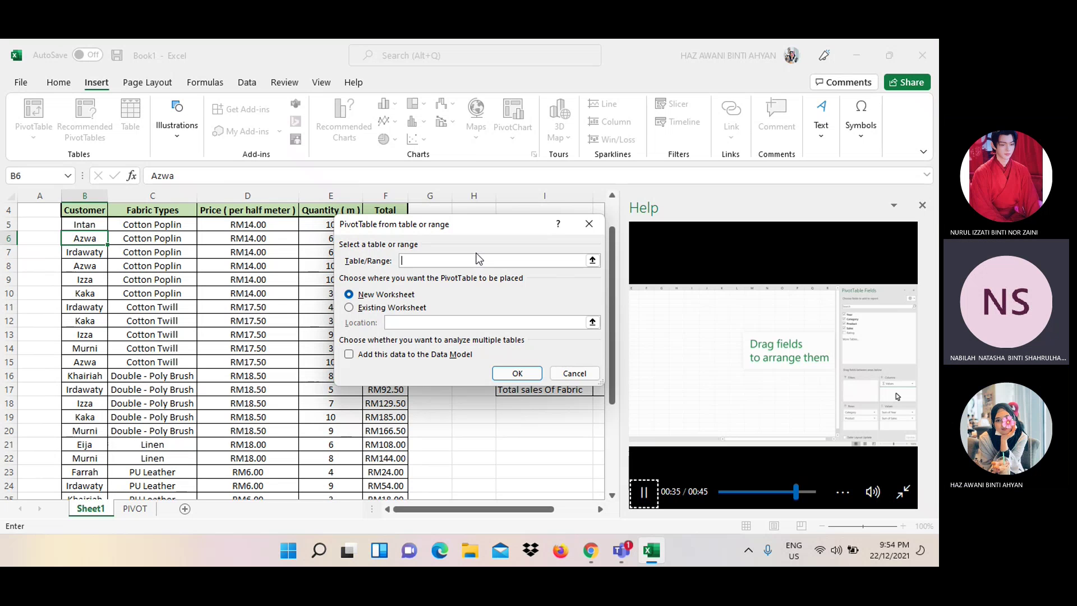
pyautogui.write('6')
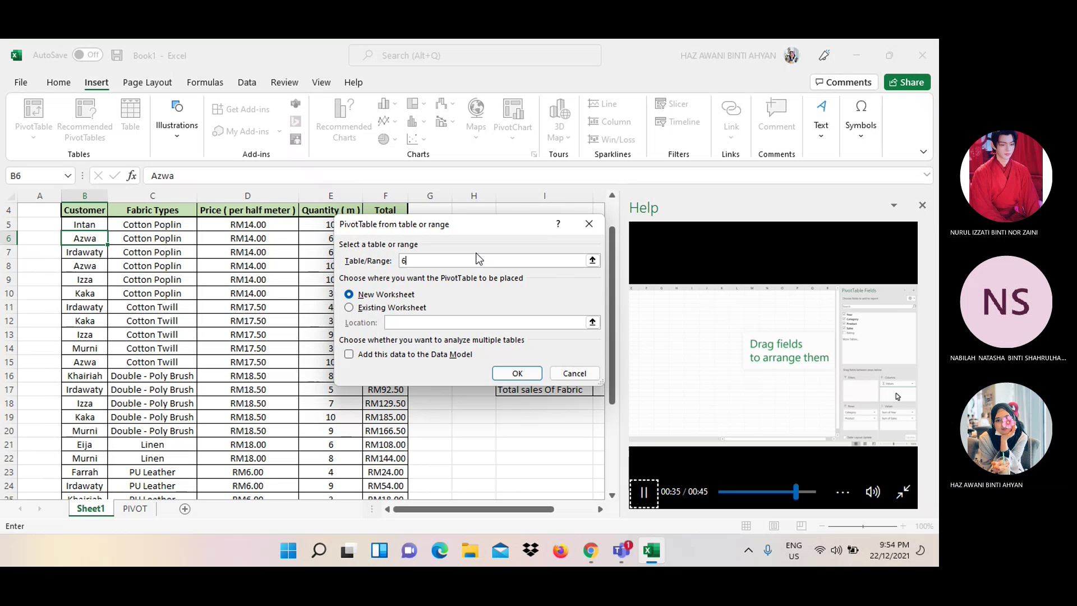
pyautogui.click(498, 373)
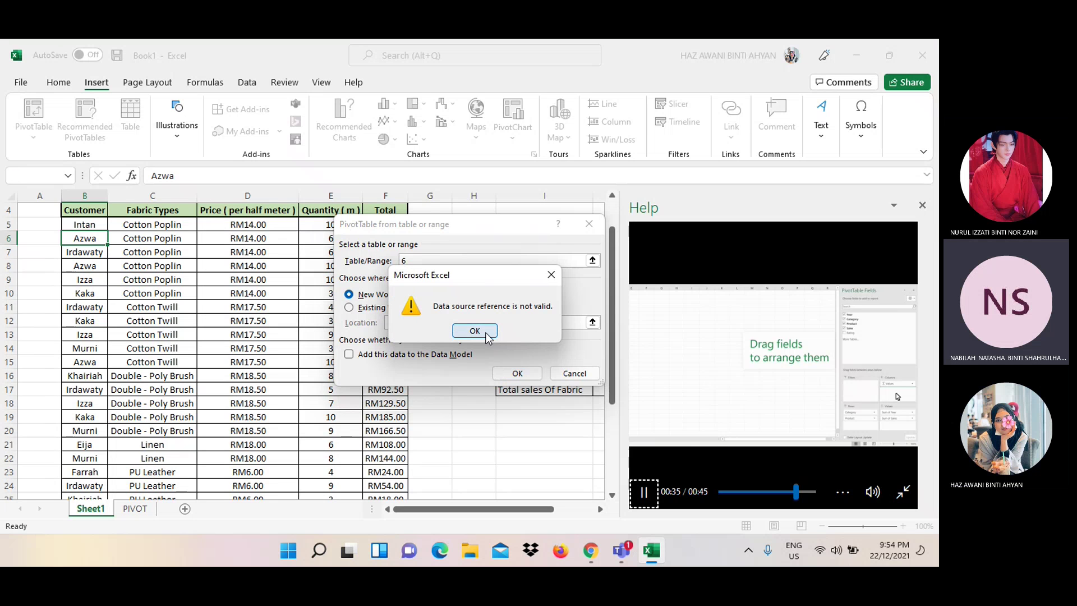
pyautogui.click(487, 337)
pyautogui.click(348, 355)
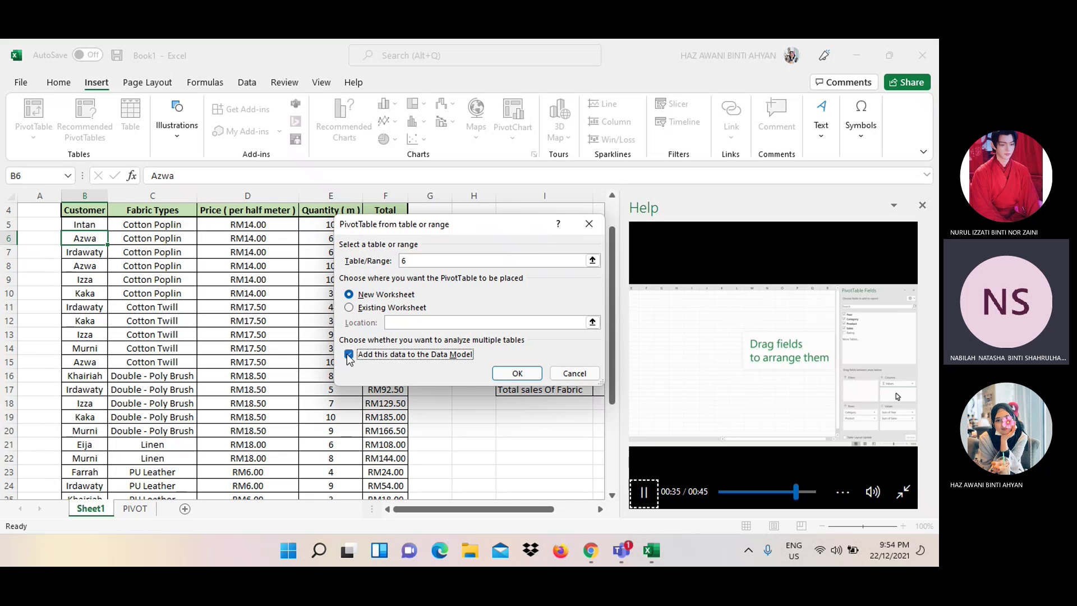
pyautogui.click(590, 230)
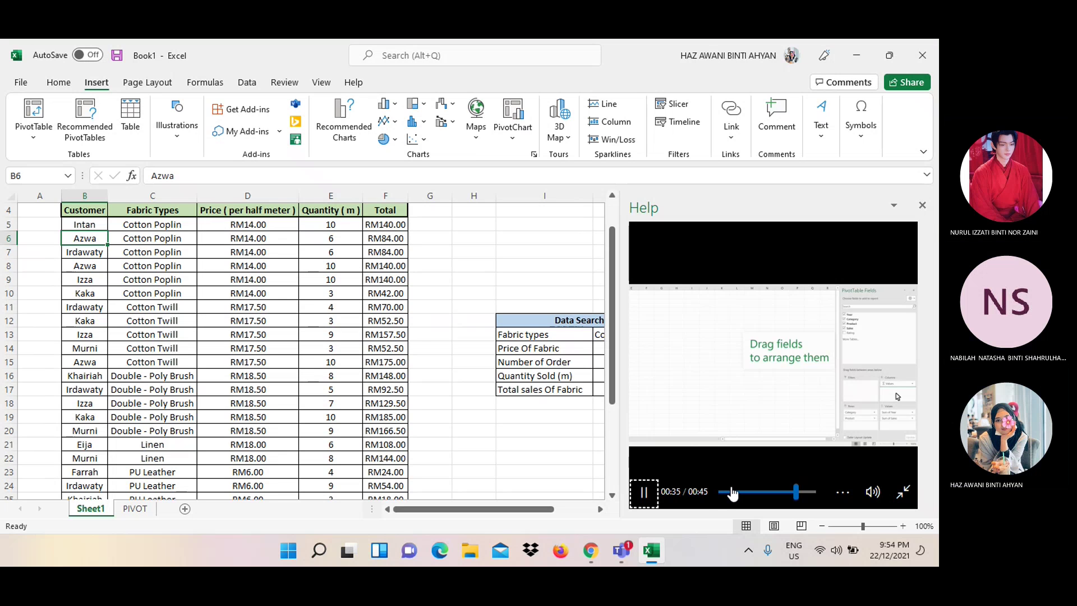
# Rewind the help video and open then cancel PivotTable creation, toggling Data Model on and off
pyautogui.click(731, 493)
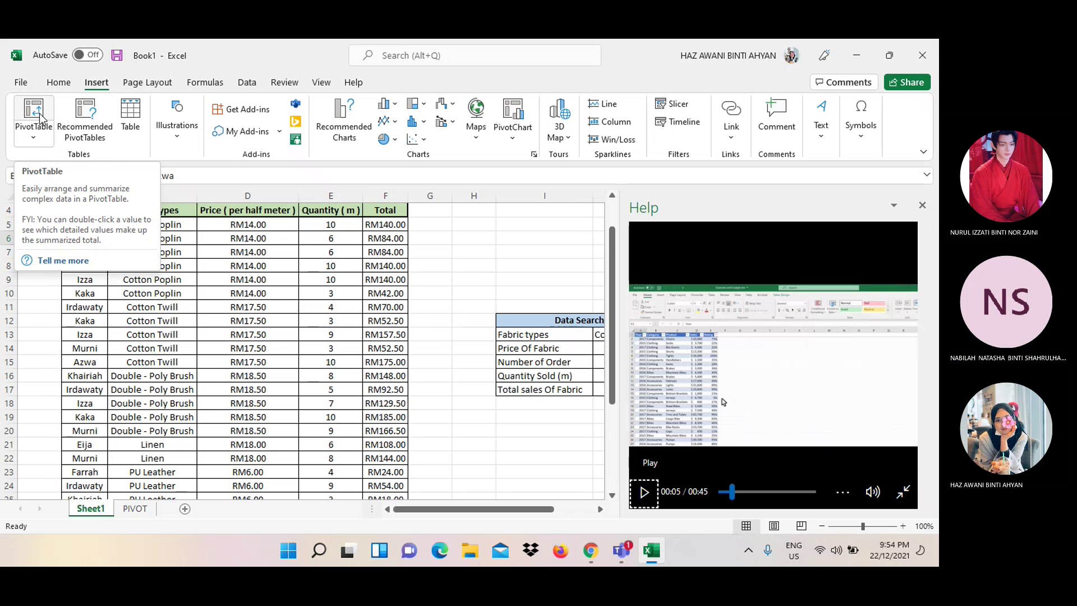
pyautogui.click(39, 118)
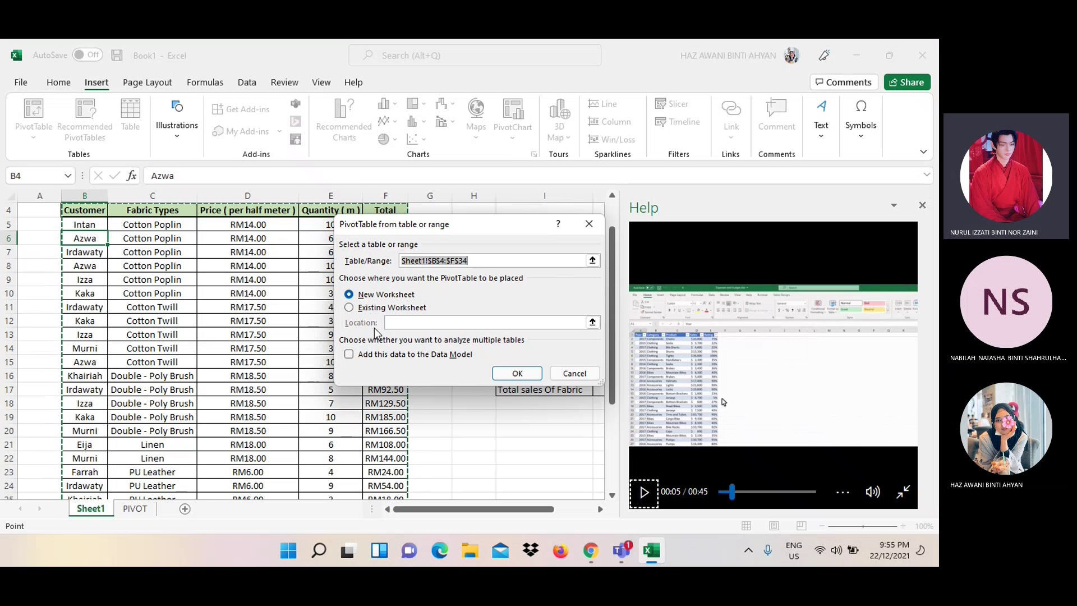
pyautogui.click(349, 354)
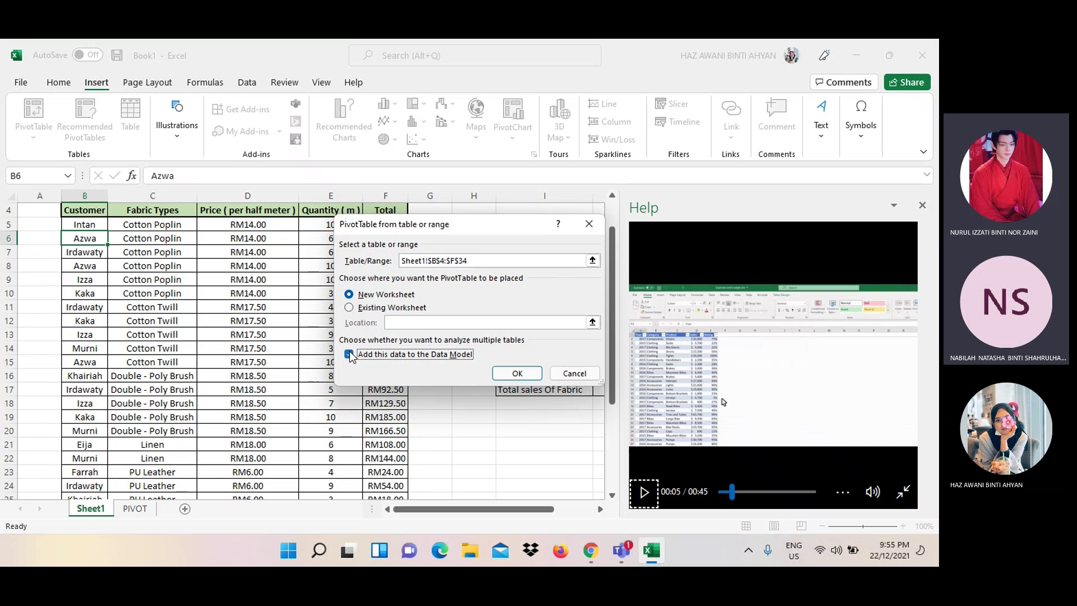
pyautogui.click(350, 355)
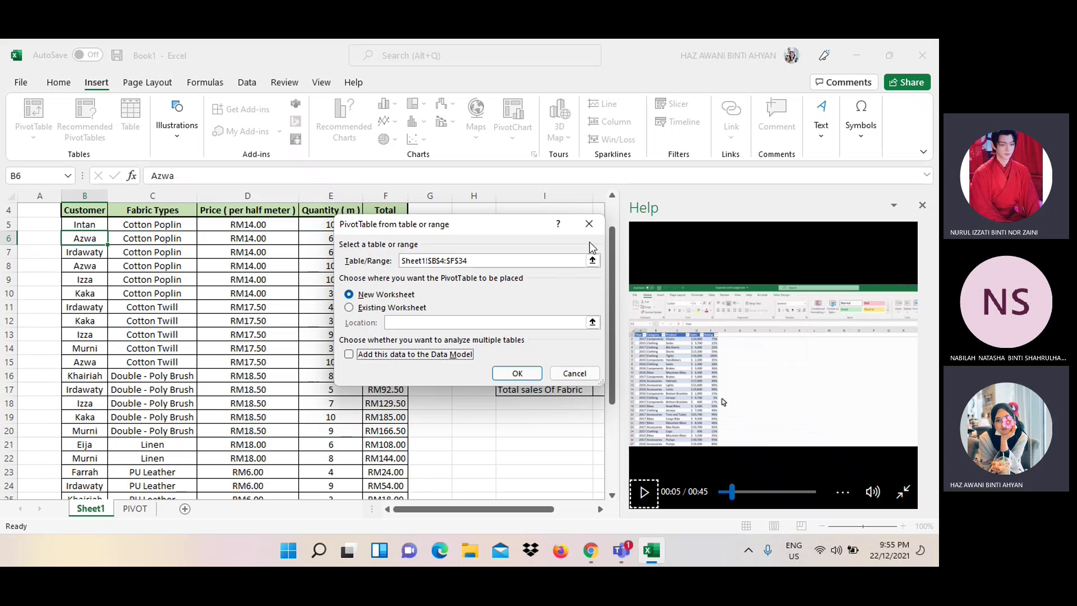
pyautogui.click(589, 225)
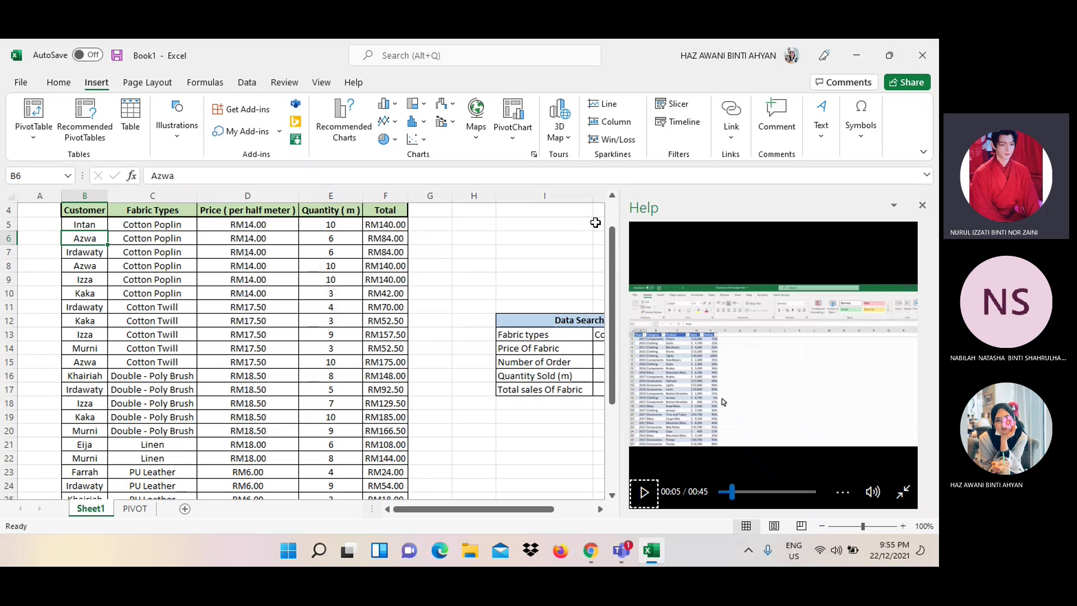
# Replay part of the help video, then reopen PivotTable creation with source Sheet1!$B$4:$F$34
pyautogui.click(728, 491)
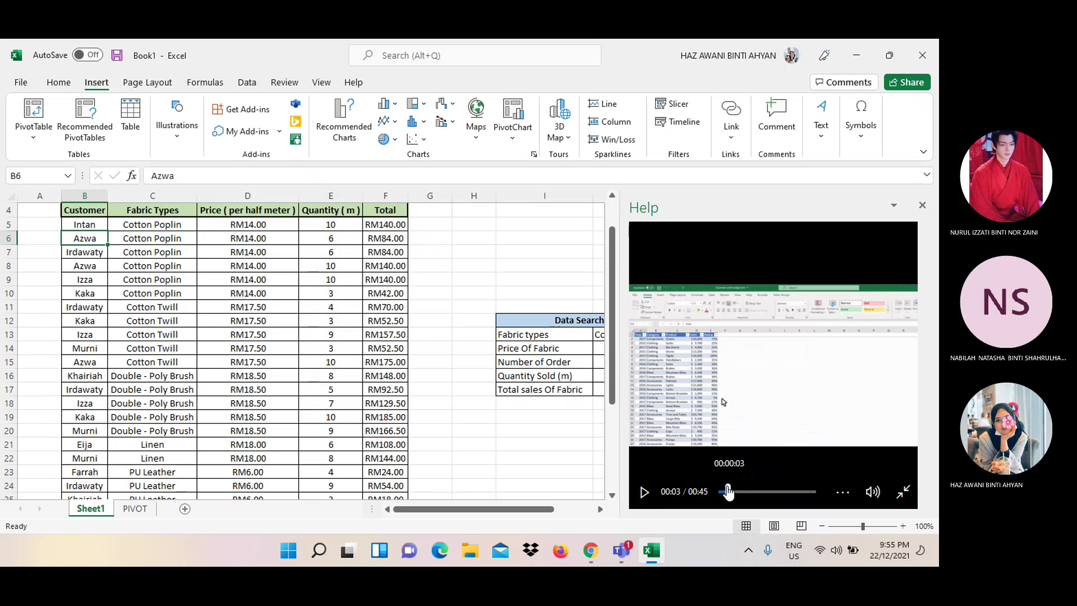
pyautogui.click(640, 491)
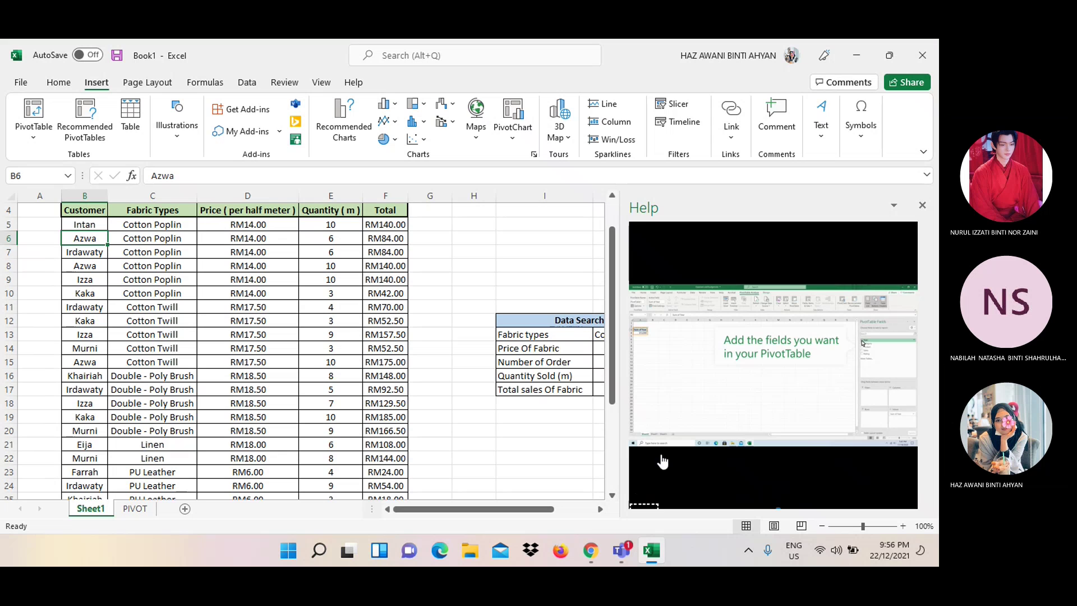
pyautogui.click(645, 493)
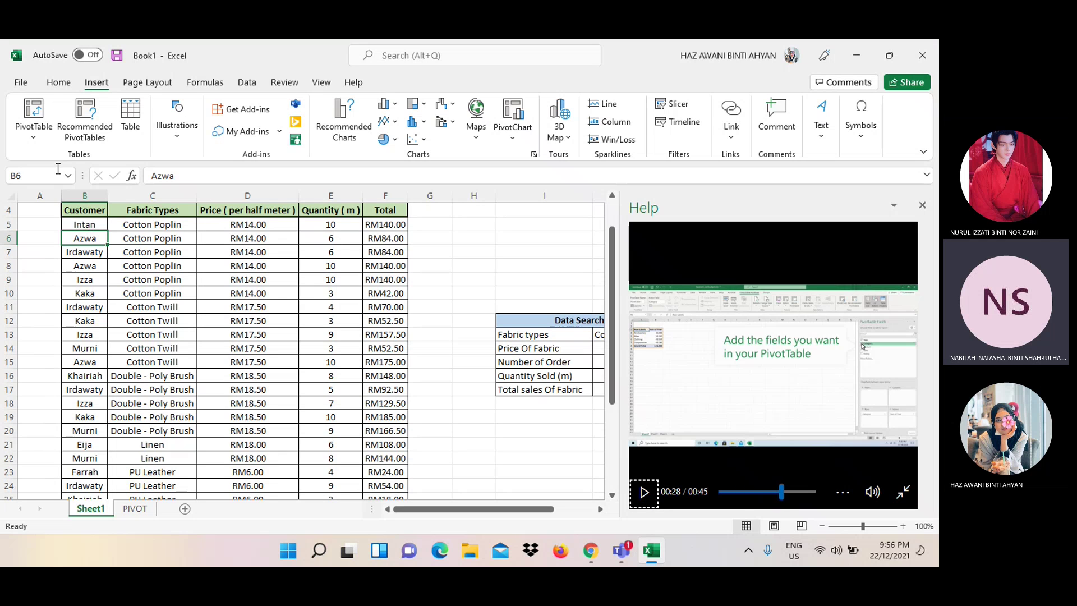
pyautogui.click(34, 110)
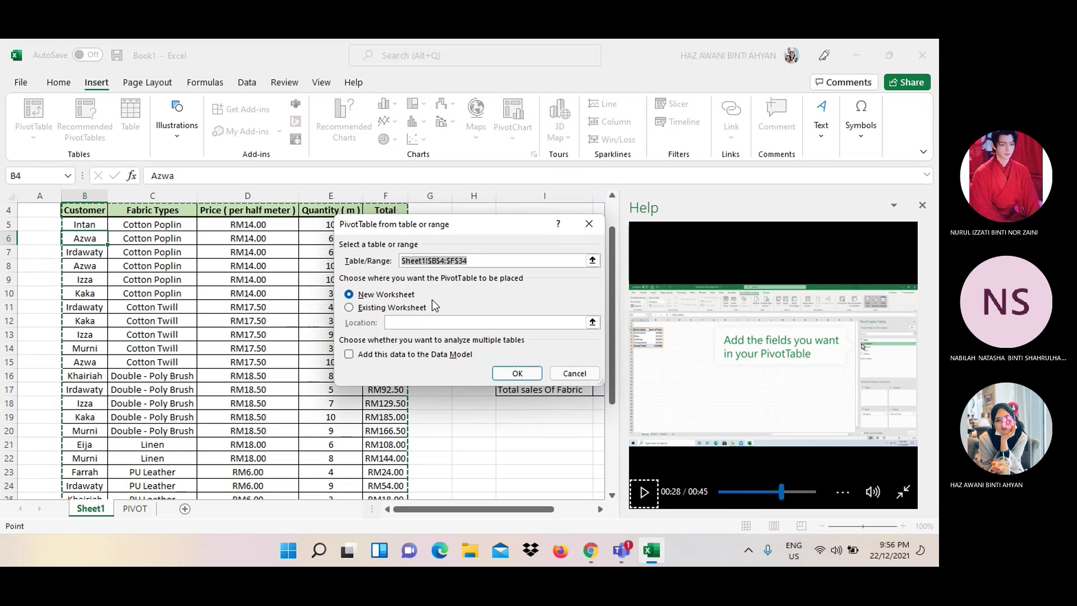
# Try cell B6 as the pivot source, dismissing the two-rows-required errors
pyautogui.click(104, 240)
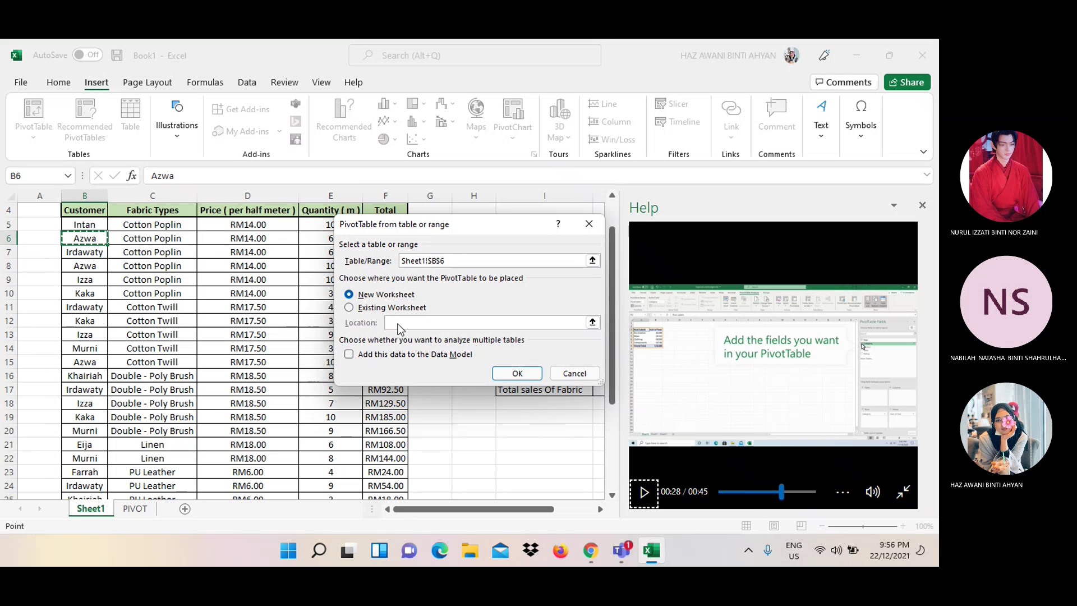
pyautogui.click(524, 375)
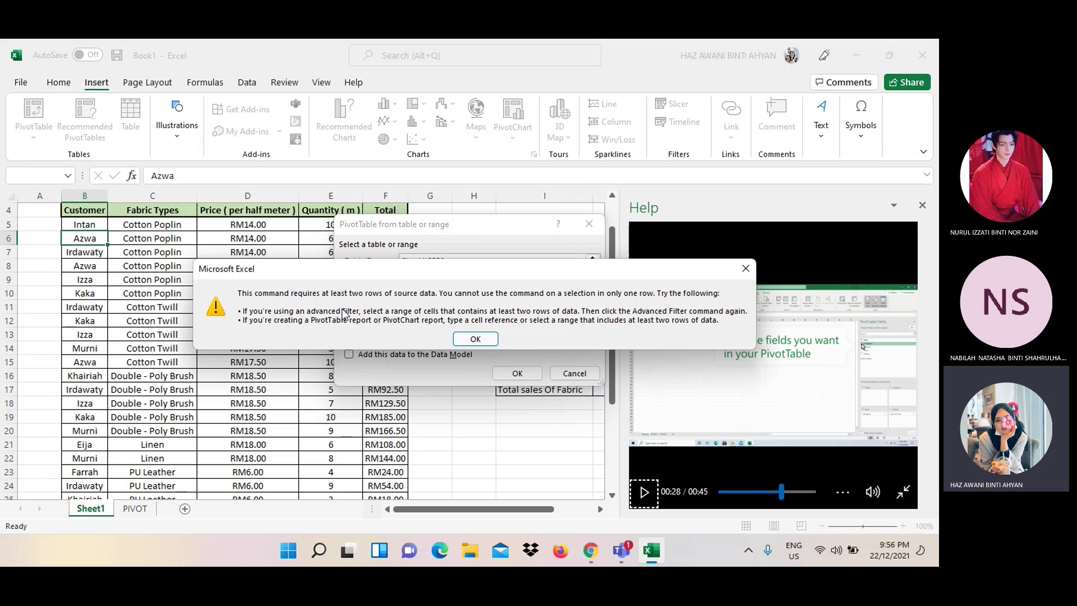
pyautogui.click(453, 340)
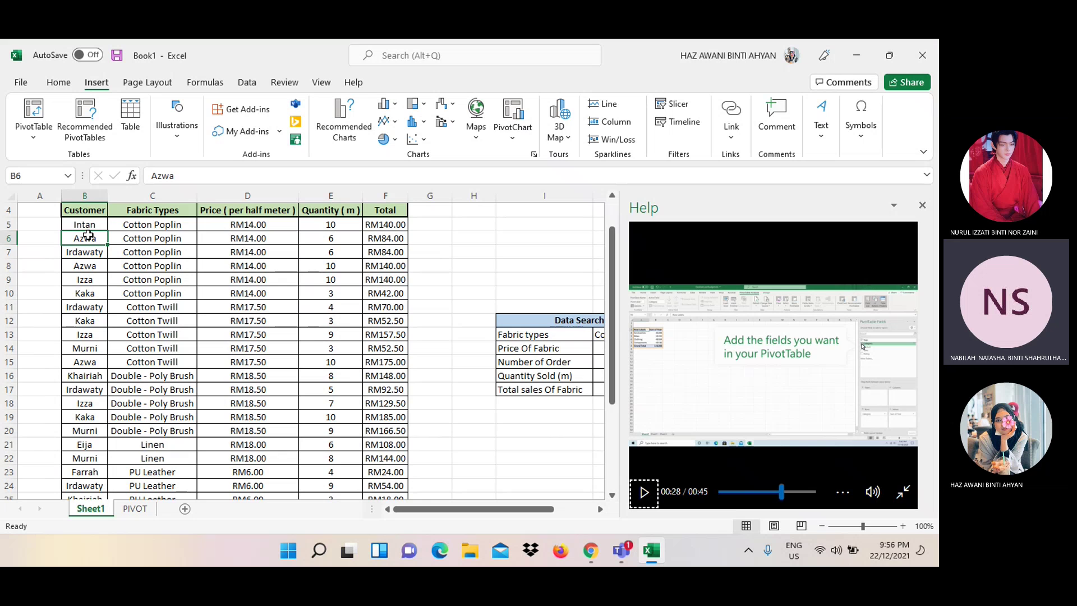
pyautogui.moveTo(88, 236); pyautogui.dragTo(185, 239)
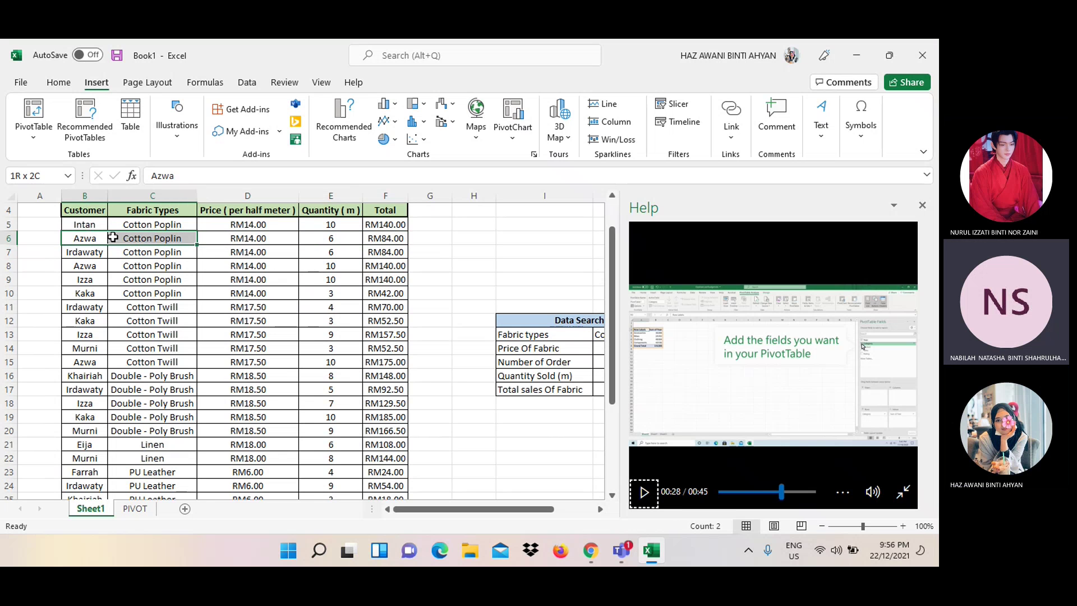
pyautogui.moveTo(185, 239); pyautogui.dragTo(100, 237)
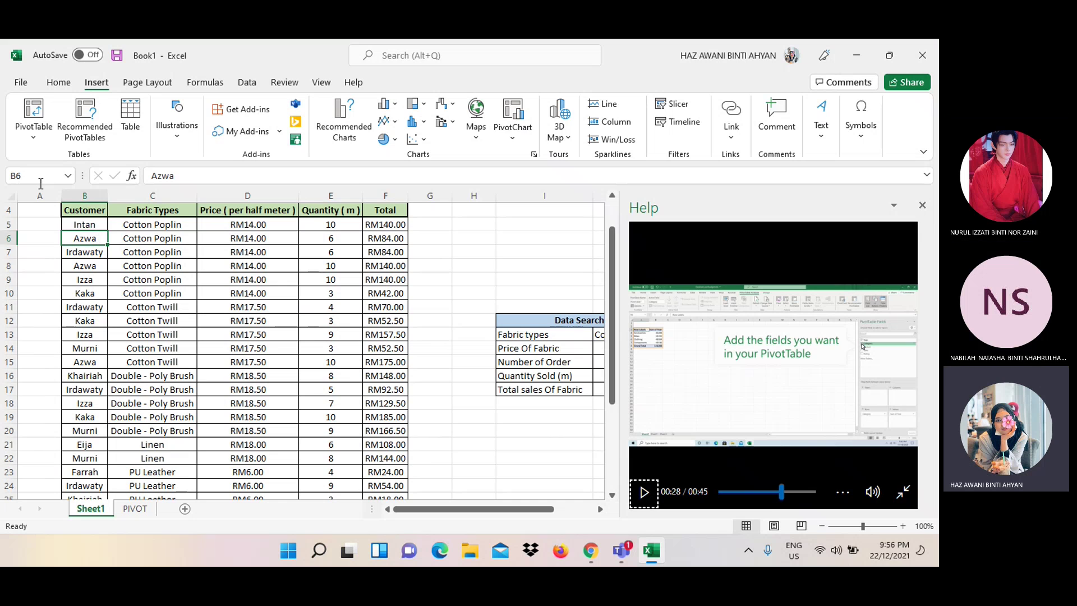
pyautogui.click(34, 110)
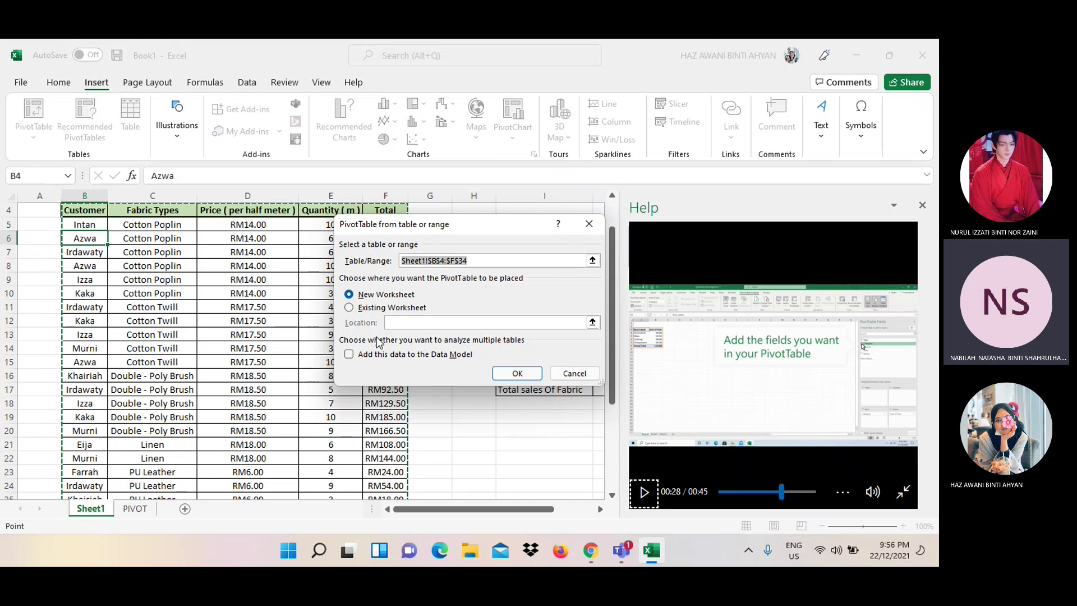
pyautogui.click(98, 240)
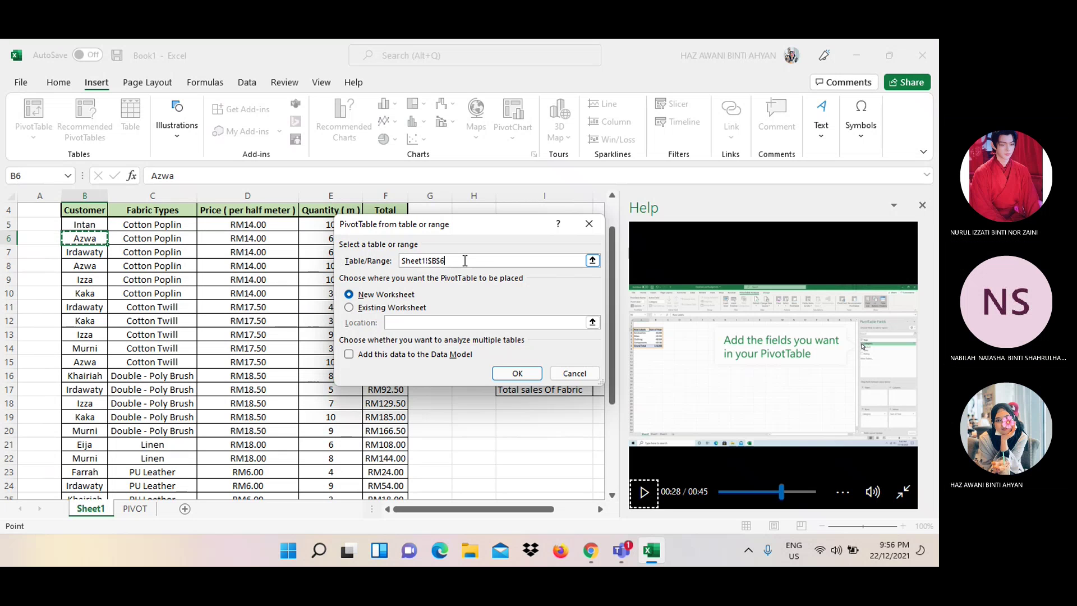
pyautogui.click(464, 260)
pyautogui.press('BackSpace')
pyautogui.press('BackSpace')
pyautogui.press('BackSpace')
pyautogui.press('BackSpace')
pyautogui.press('BackSpace')
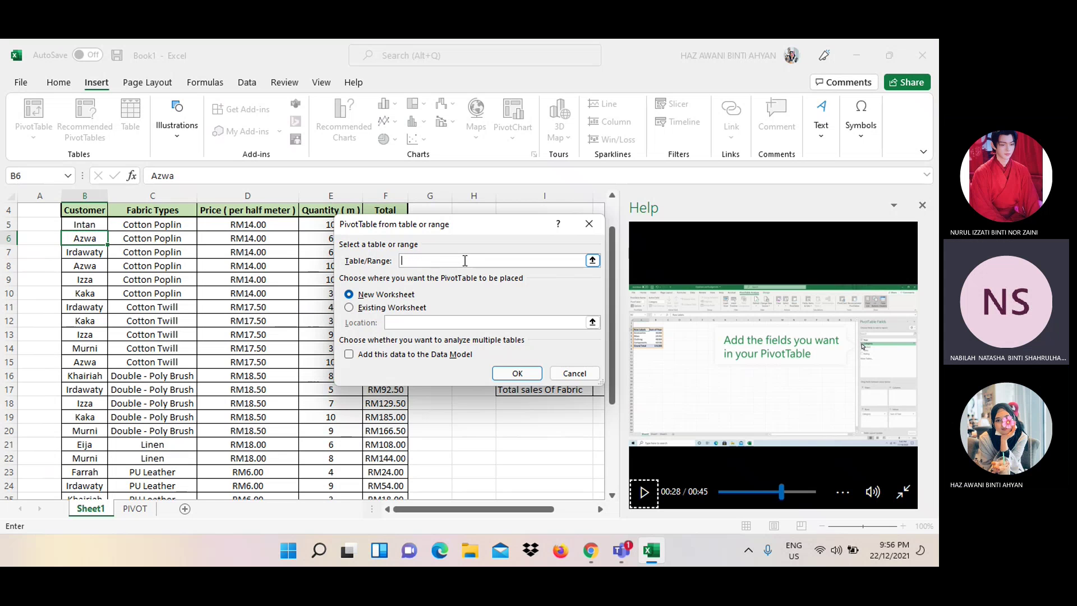
pyautogui.click(103, 239)
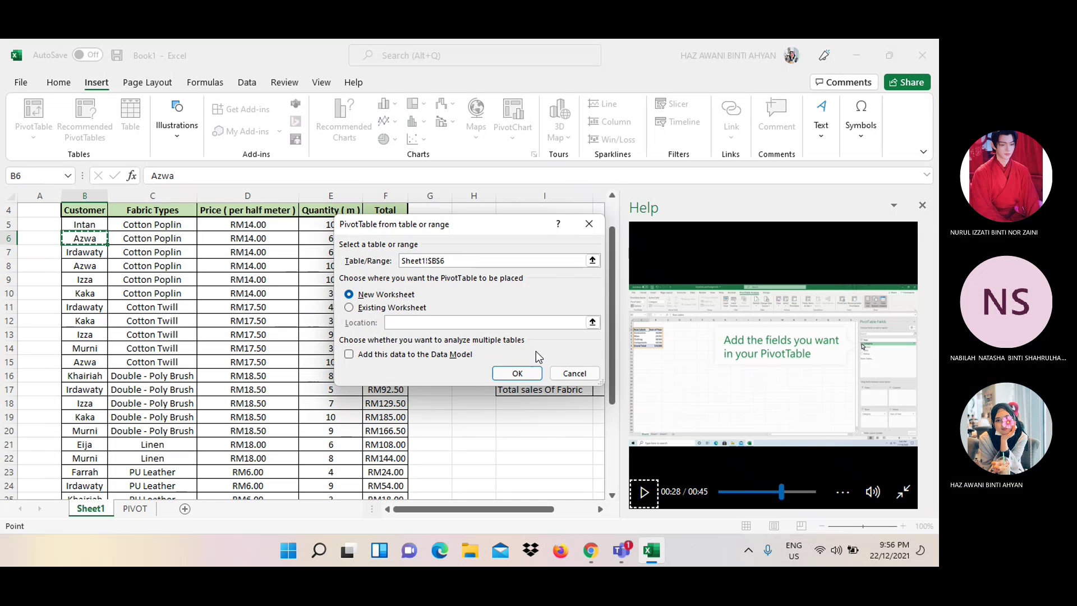
pyautogui.click(527, 374)
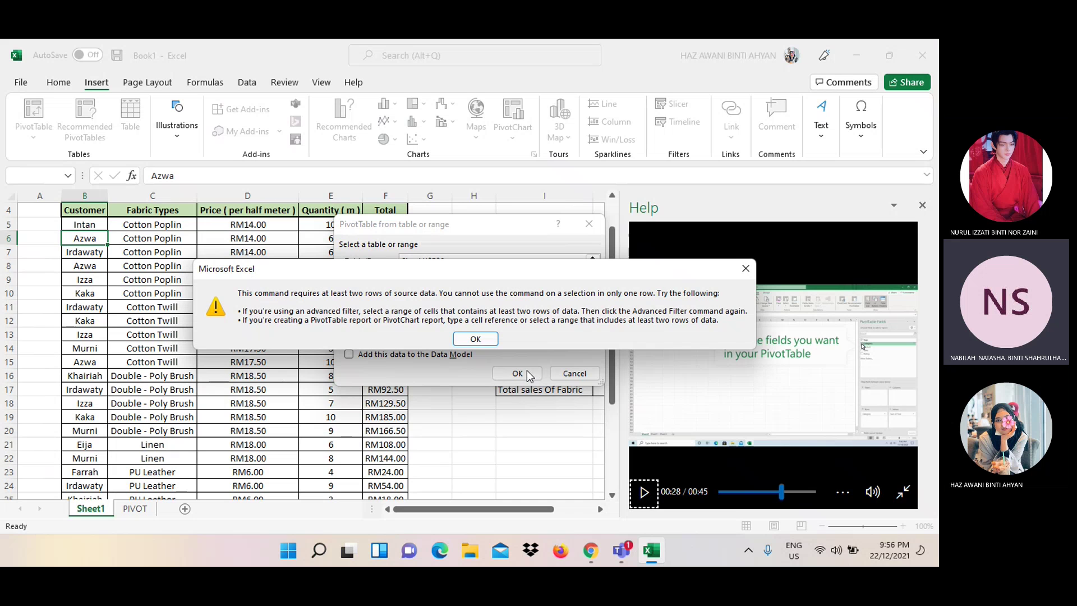
pyautogui.click(746, 270)
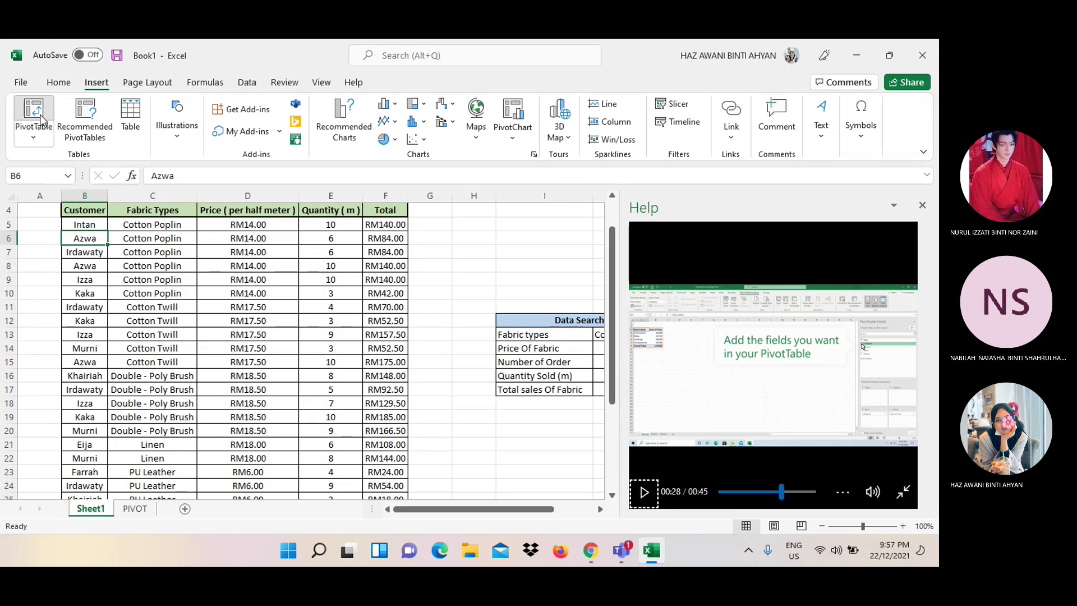
# Create the pivot on a new worksheet from Sheet1!$B$4:$F$34 with Data Model ticked
pyautogui.click(42, 119)
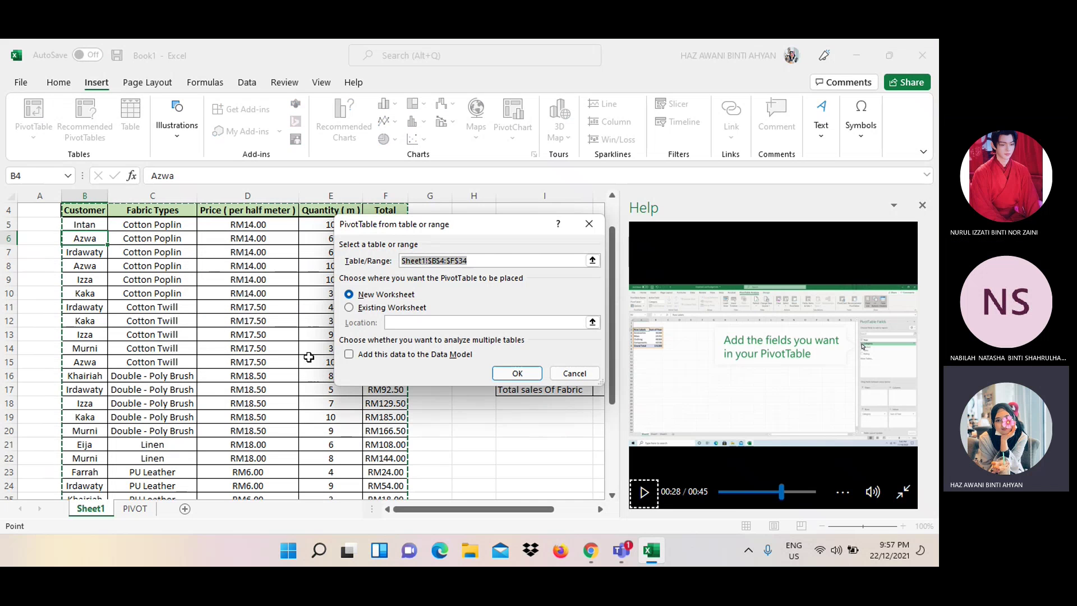
pyautogui.click(79, 240)
pyautogui.click(351, 355)
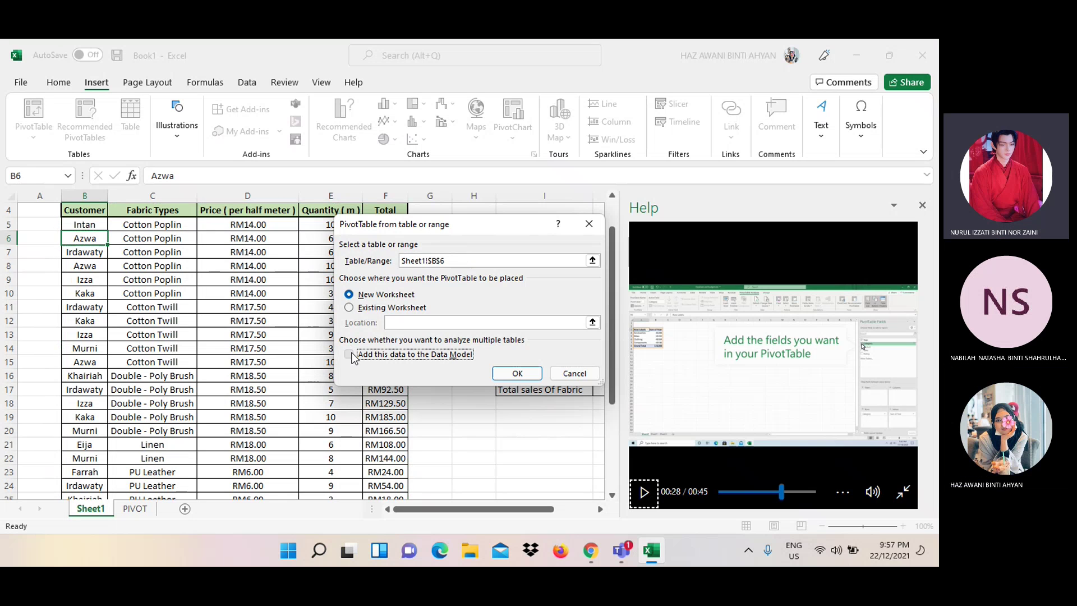
pyautogui.click(500, 377)
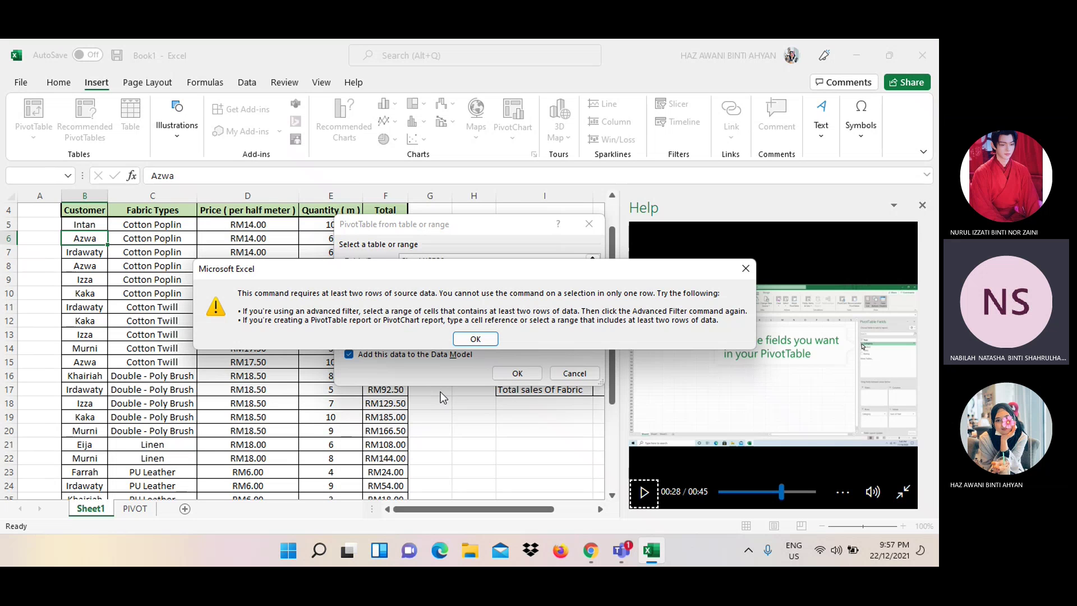
pyautogui.click(745, 268)
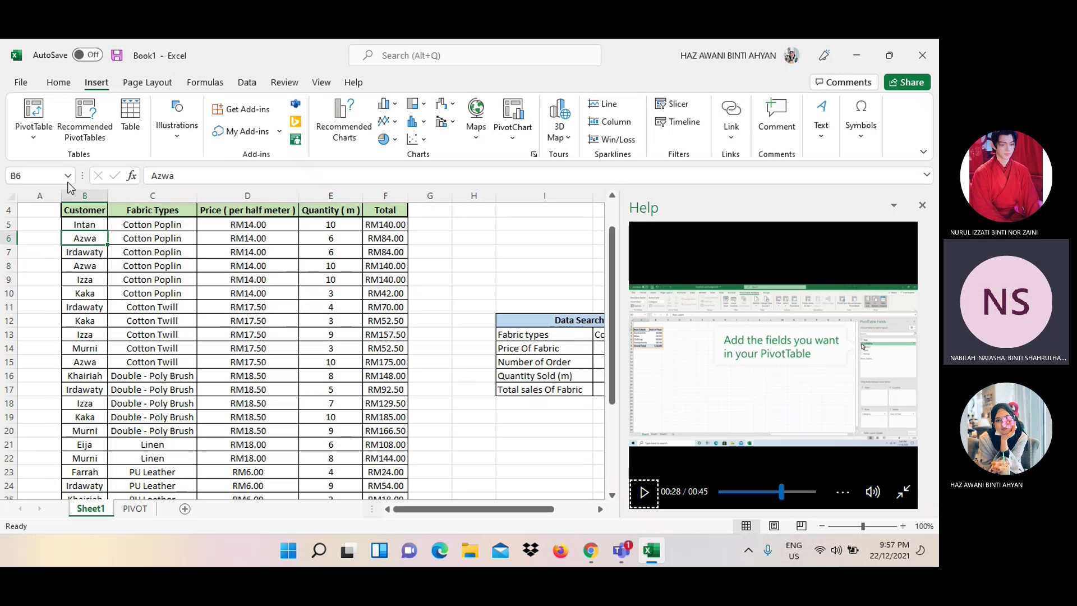
pyautogui.click(32, 120)
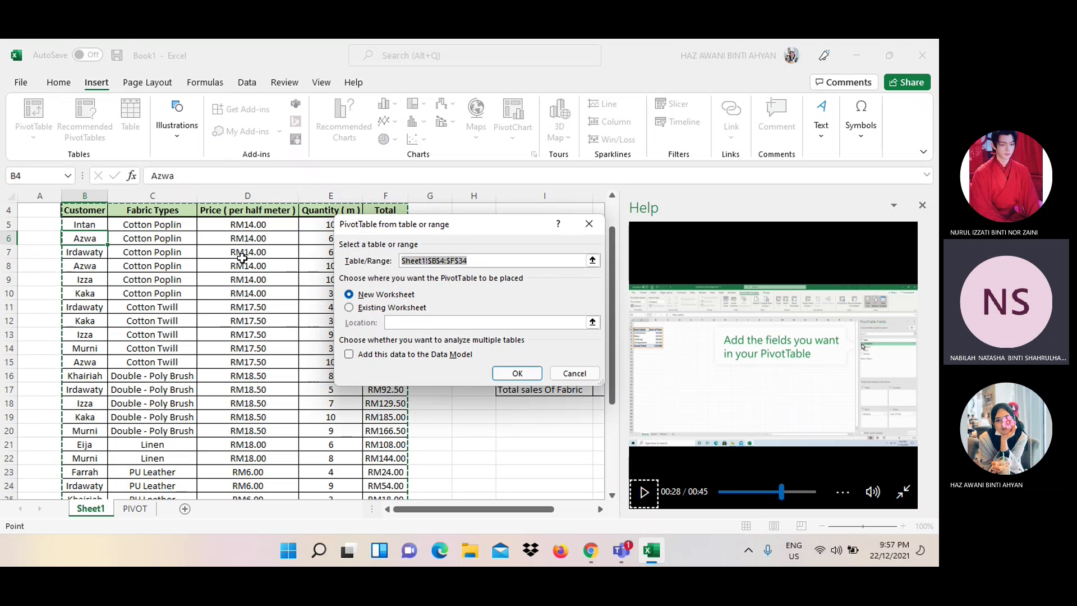
pyautogui.click(349, 354)
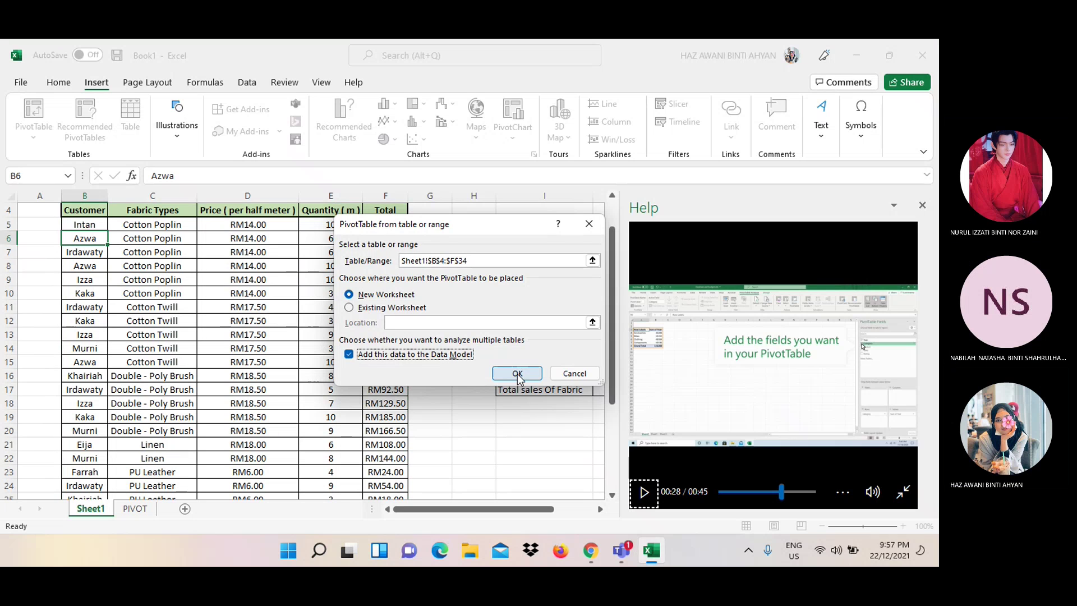
pyautogui.click(517, 373)
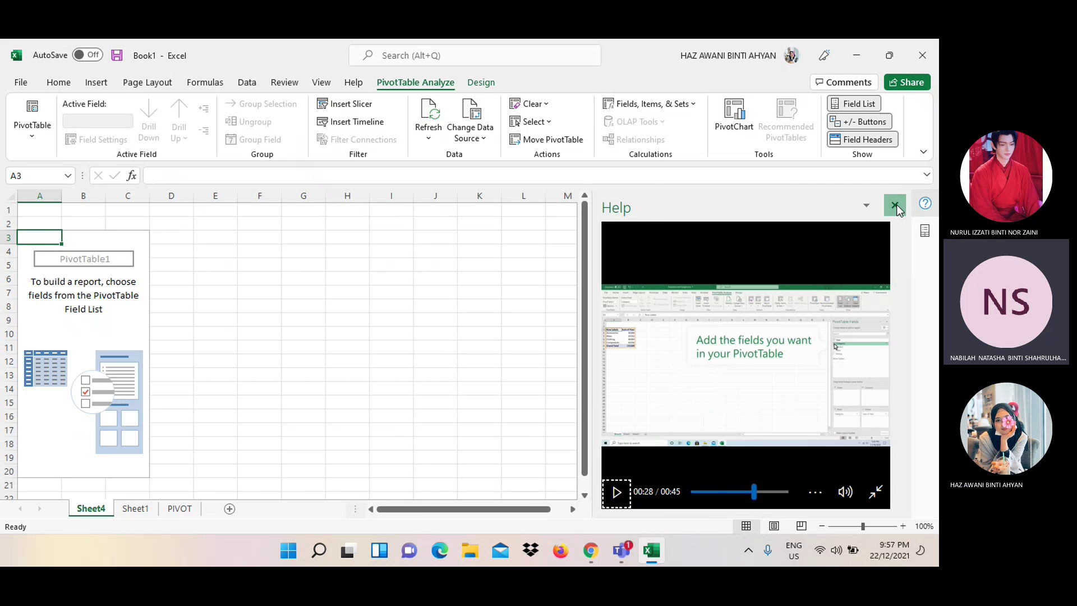
# Close the Help pane and add Customer, then Fabric Types, to the pivot's Rows
pyautogui.click(895, 206)
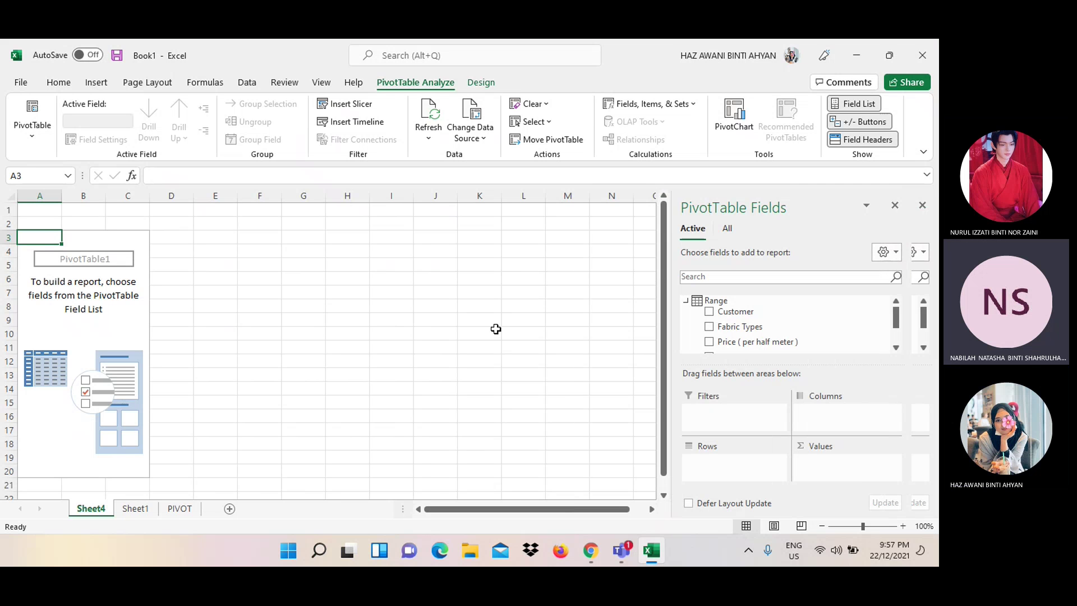
pyautogui.scroll(-6, 123, 346)
pyautogui.scroll(4, 123, 346)
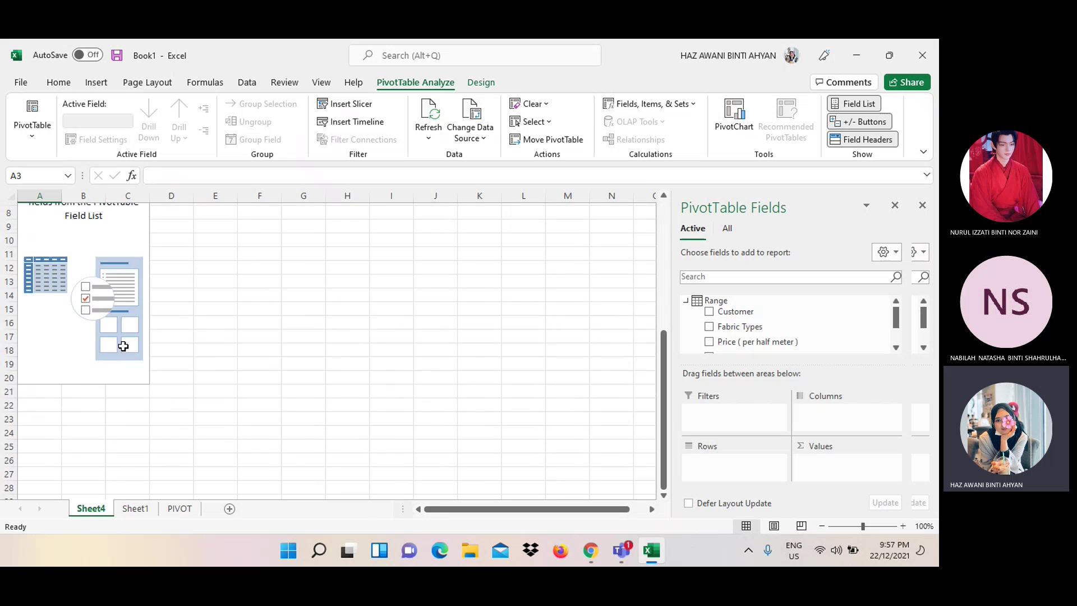
pyautogui.scroll(3, 123, 345)
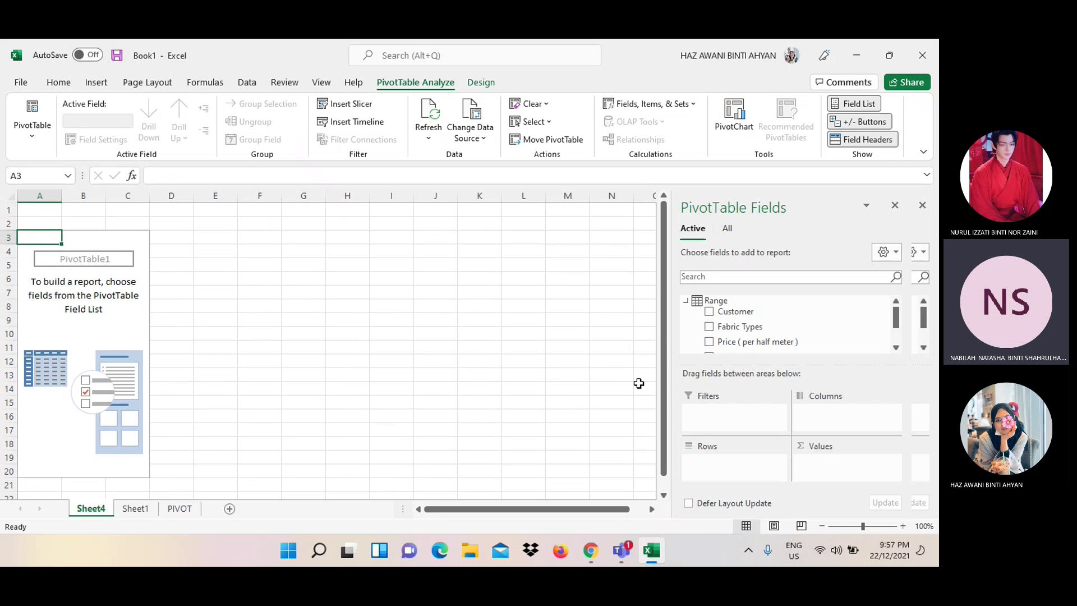
pyautogui.moveTo(791, 311)
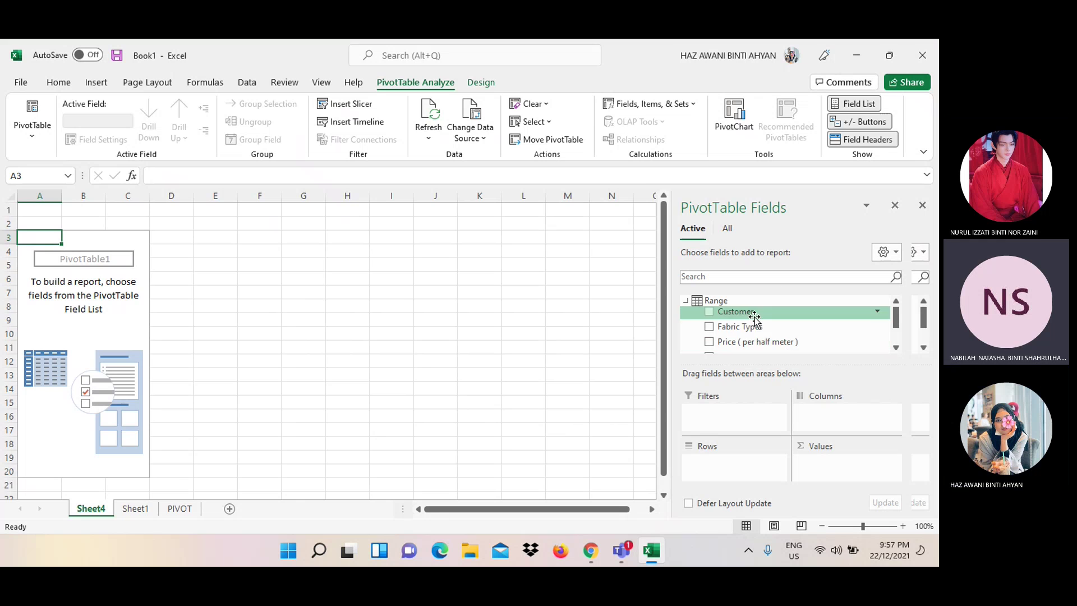
pyautogui.click(708, 311)
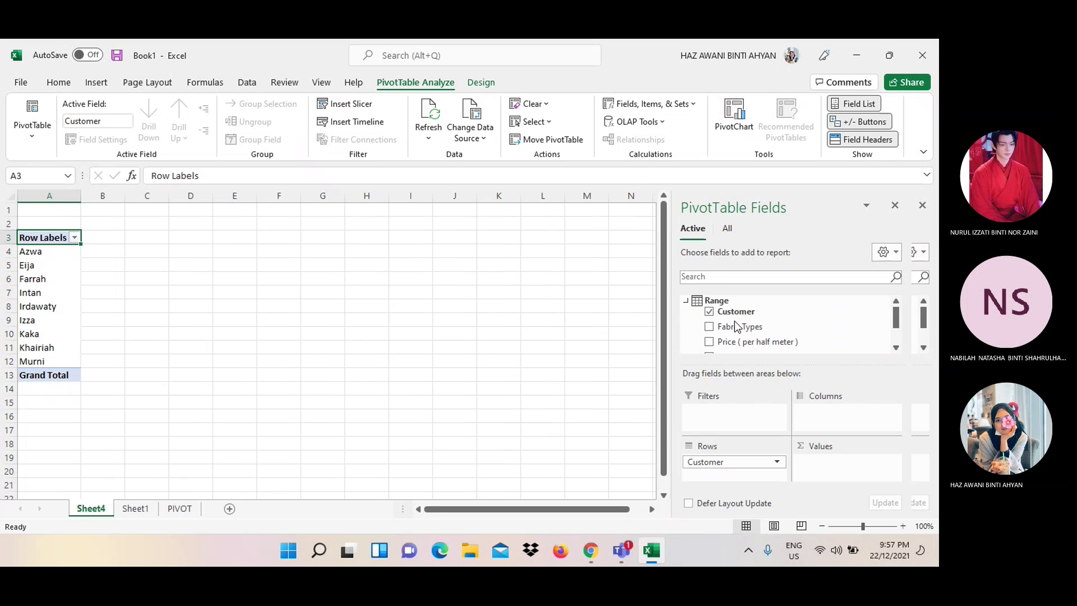
pyautogui.moveTo(709, 326)
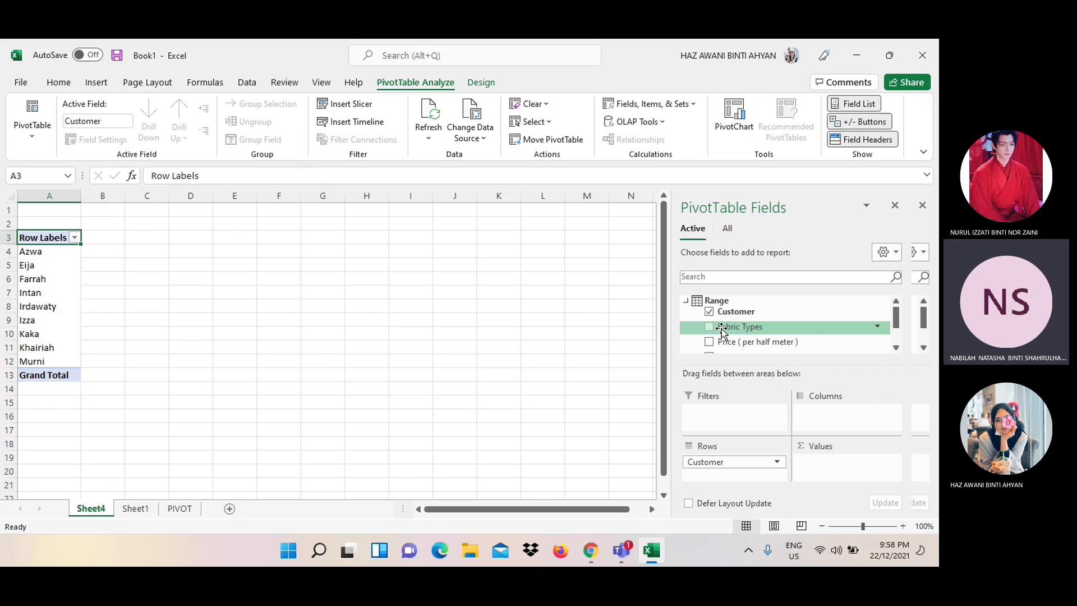
pyautogui.scroll(-2, 738, 327)
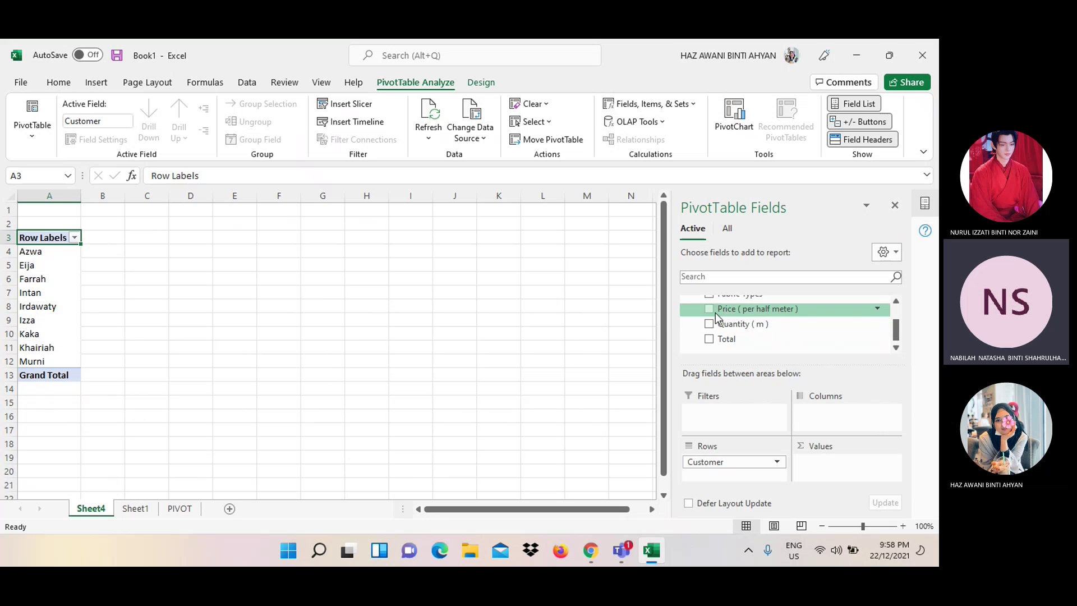
pyautogui.scroll(2, 722, 318)
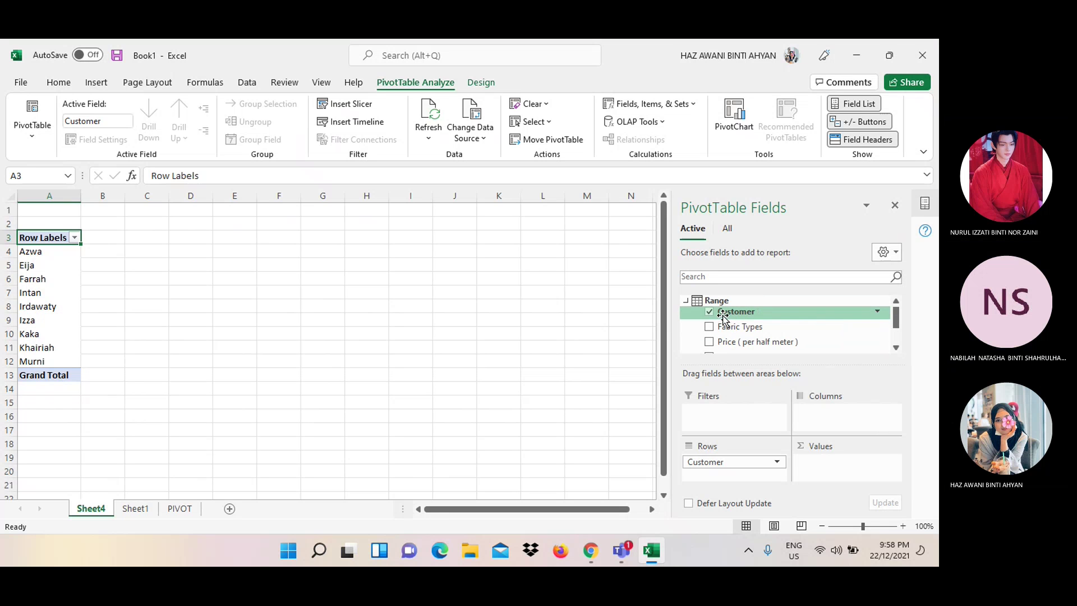
pyautogui.click(709, 326)
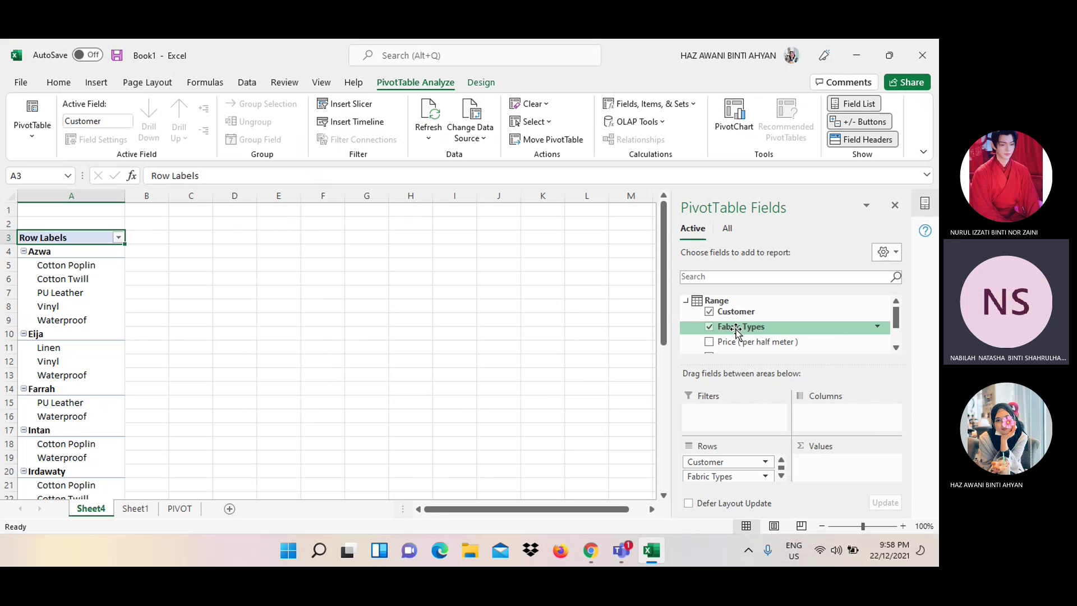
pyautogui.scroll(-2, 736, 331)
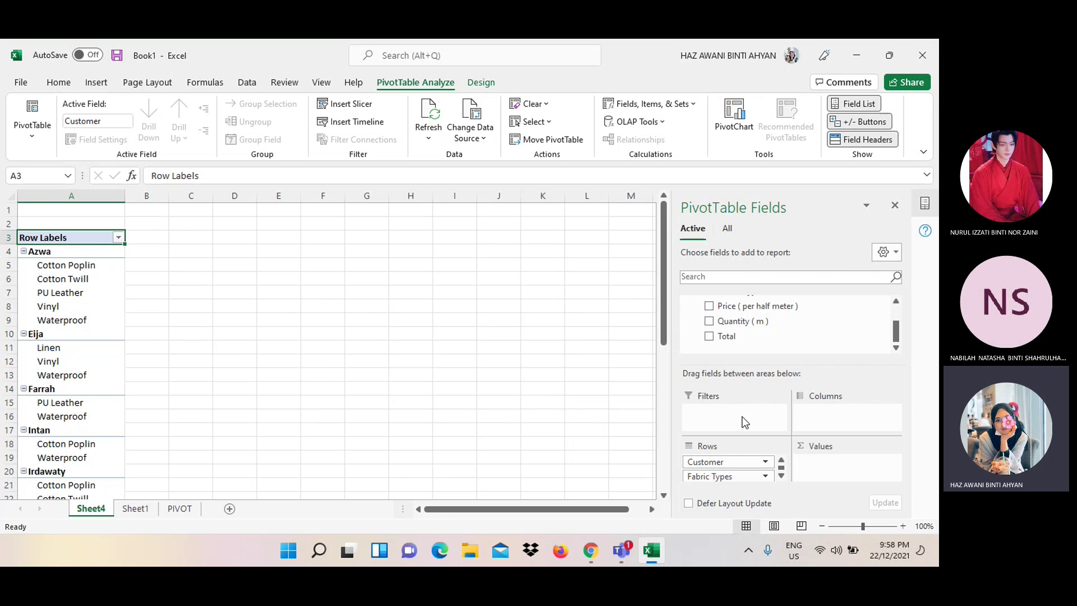
# Drag the Customer field from Rows to Filters, leaving fabric types as the only rows
pyautogui.click(722, 461)
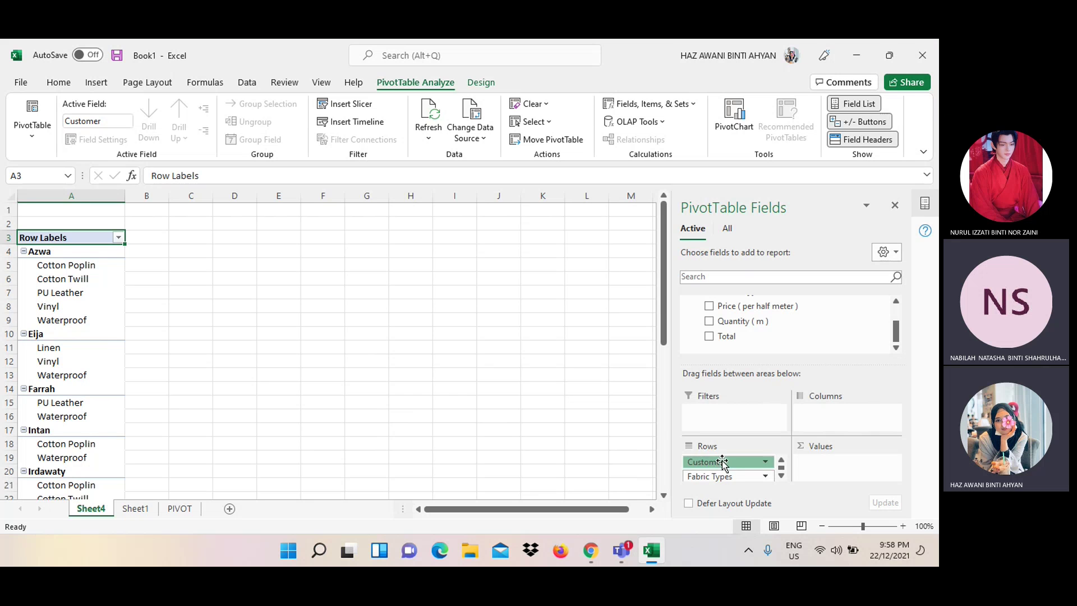
pyautogui.moveTo(722, 461); pyautogui.dragTo(722, 420)
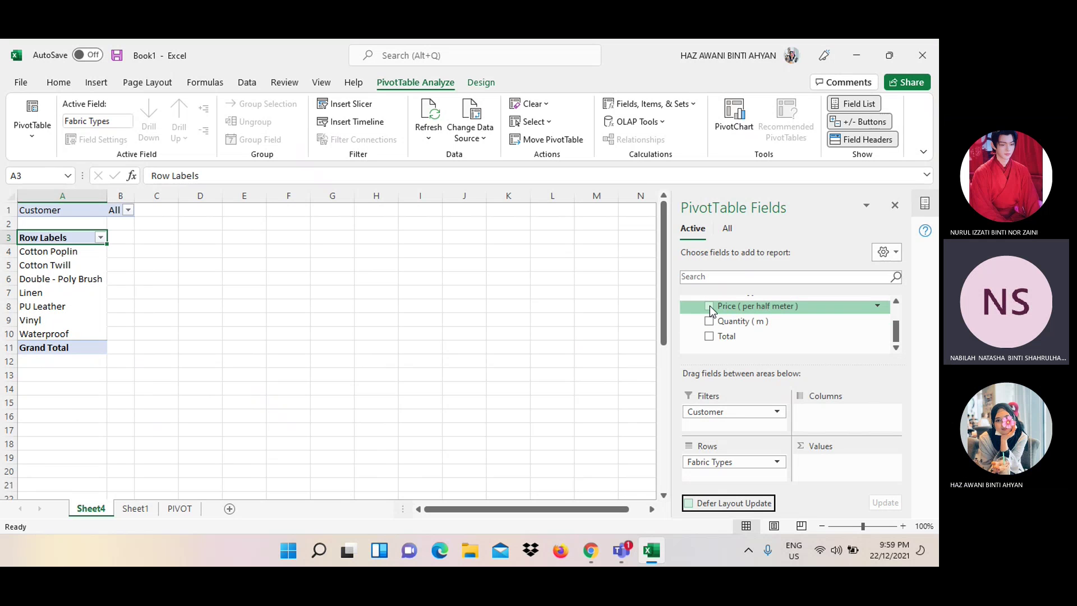
pyautogui.click(591, 550)
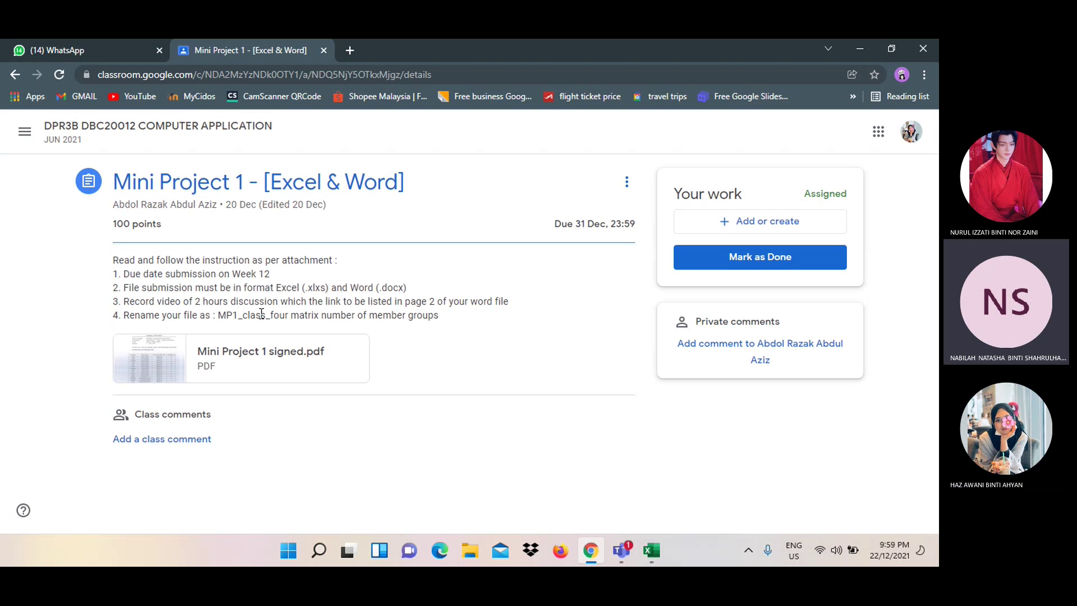
pyautogui.click(259, 363)
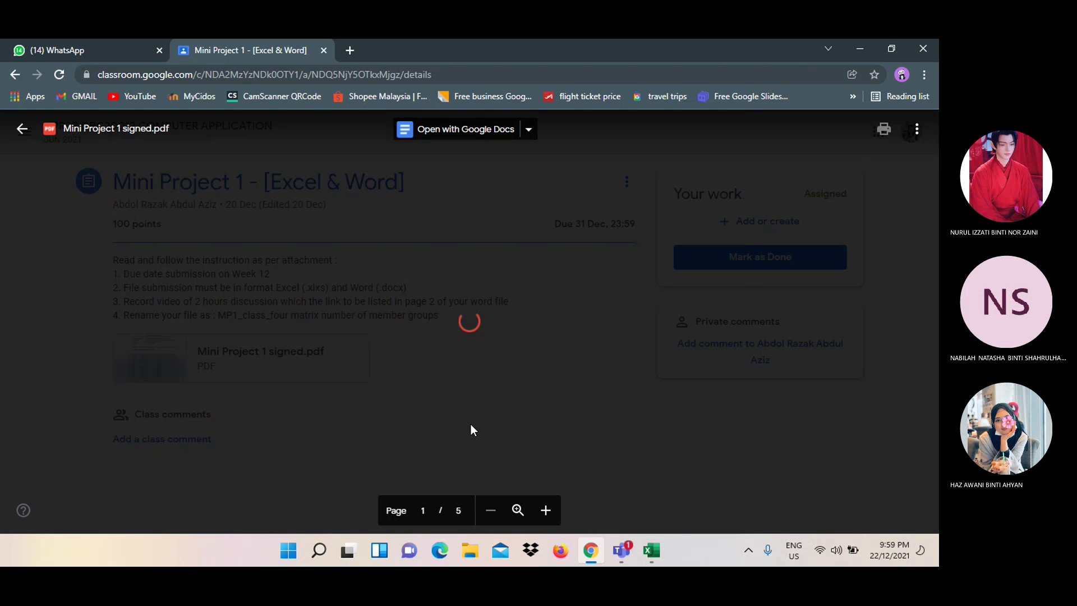
pyautogui.scroll(-2, 470, 424)
pyautogui.scroll(-10, 472, 424)
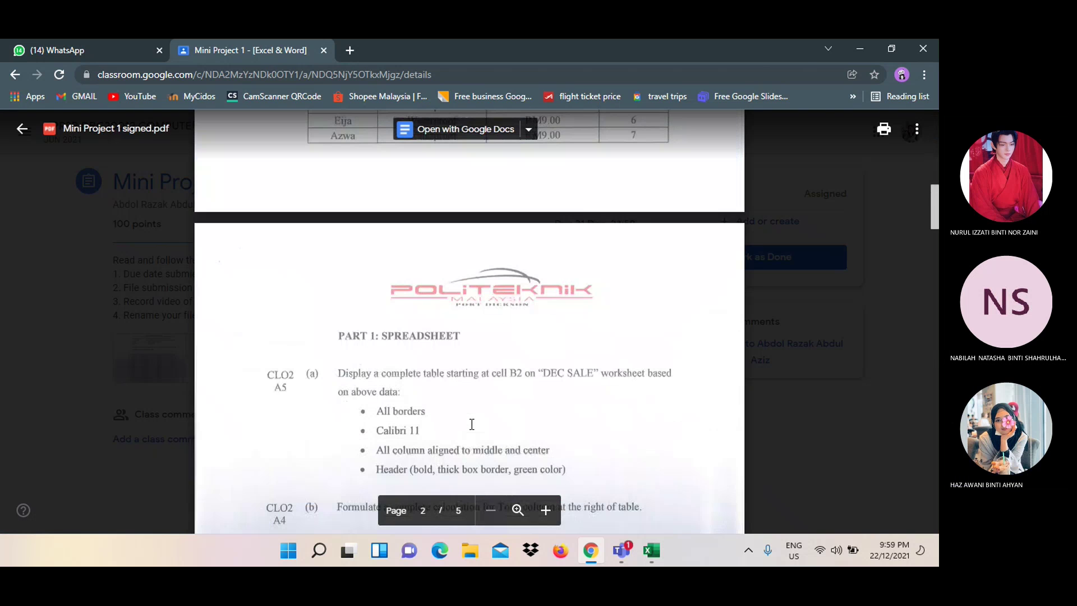
pyautogui.scroll(-6, 472, 424)
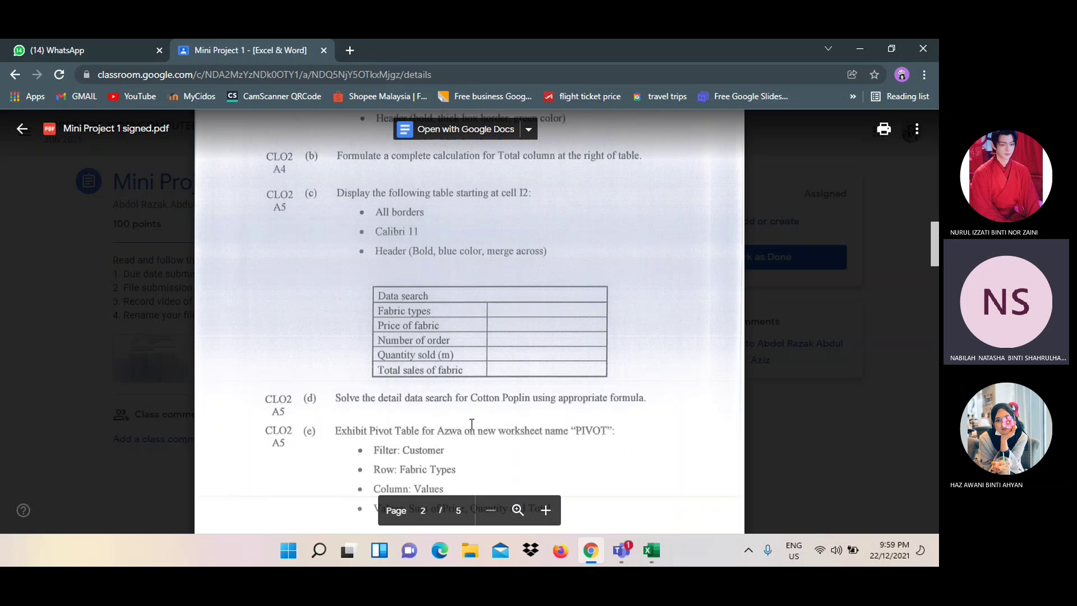
pyautogui.scroll(-1, 472, 423)
pyautogui.scroll(-1, 471, 424)
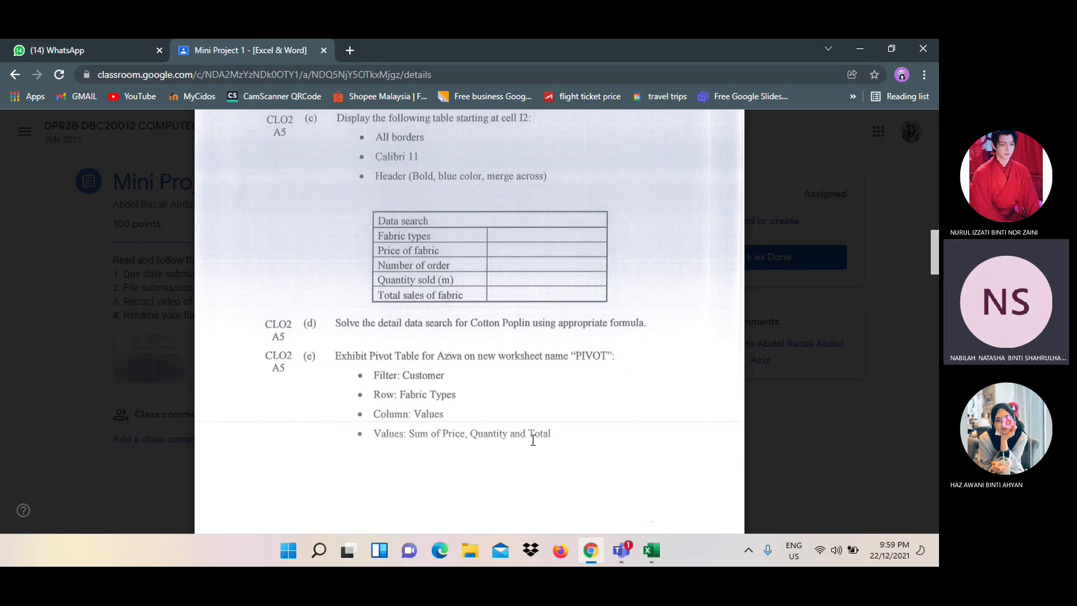
pyautogui.click(590, 550)
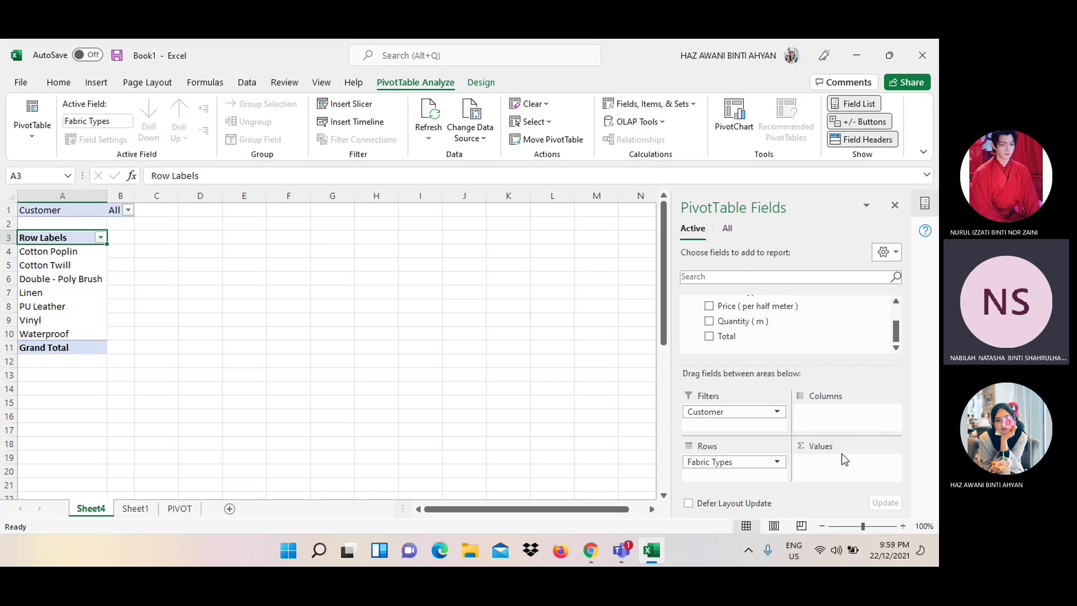
# Add sums of Total, Quantity (m) and Price (per half meter) per fabric type
pyautogui.click(709, 336)
pyautogui.click(710, 321)
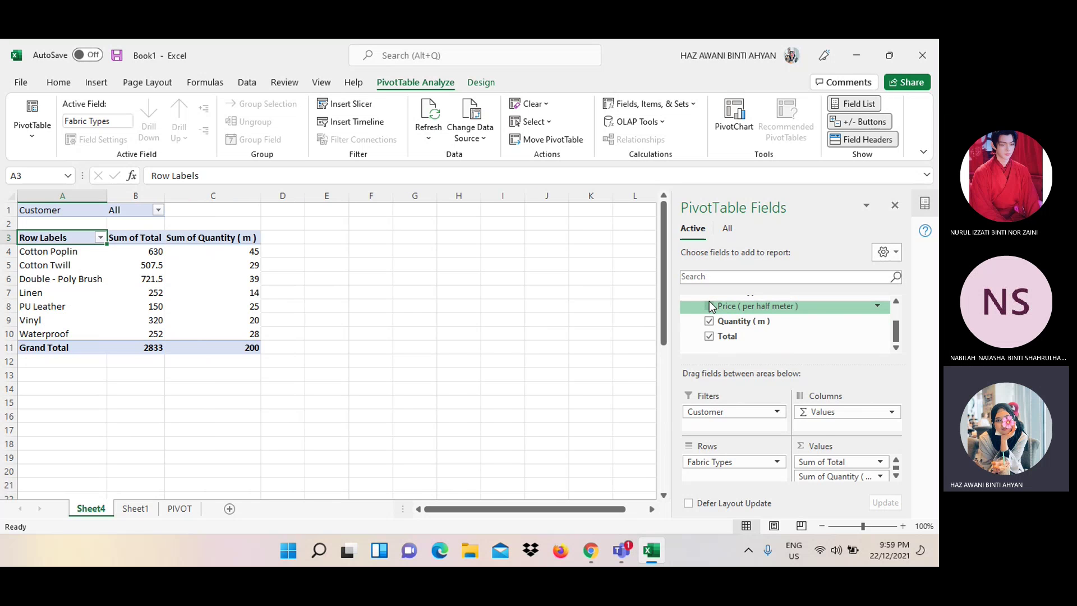
pyautogui.click(708, 305)
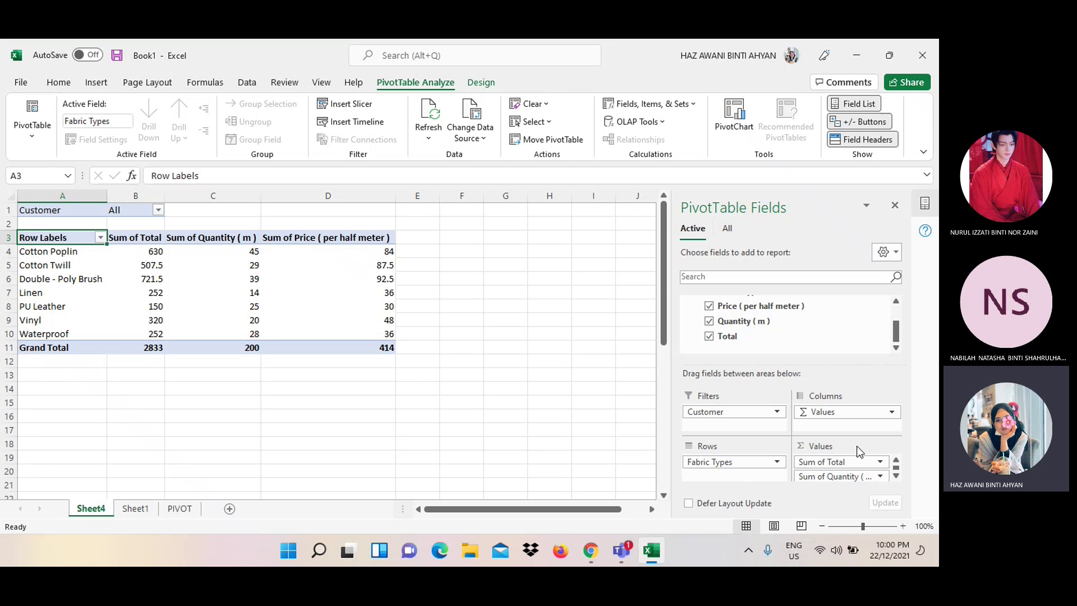
pyautogui.moveTo(867, 476); pyautogui.dragTo(868, 479)
pyautogui.click(777, 413)
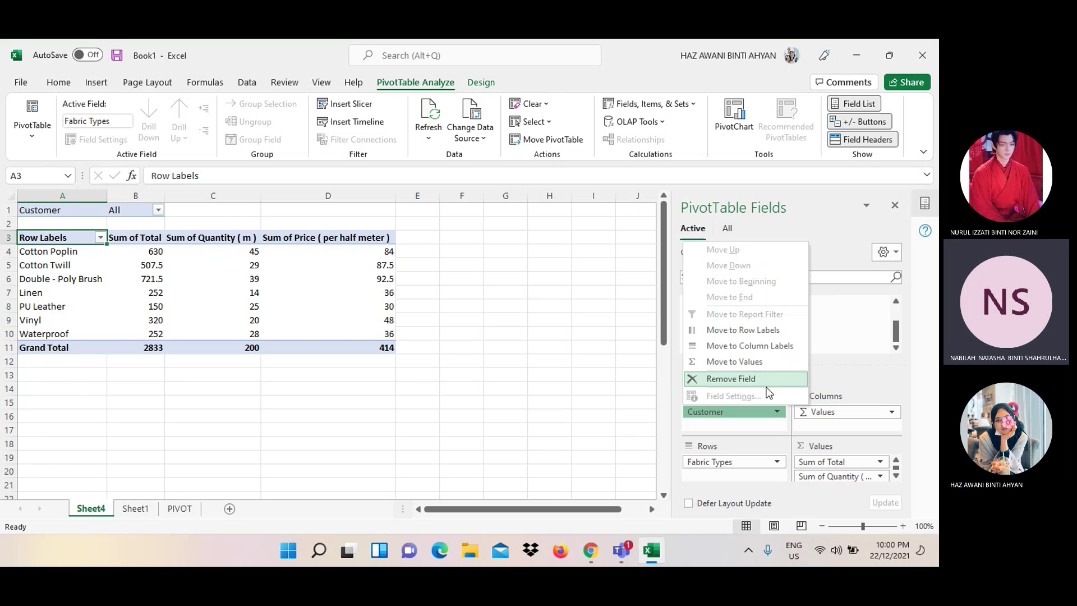
pyautogui.click(773, 412)
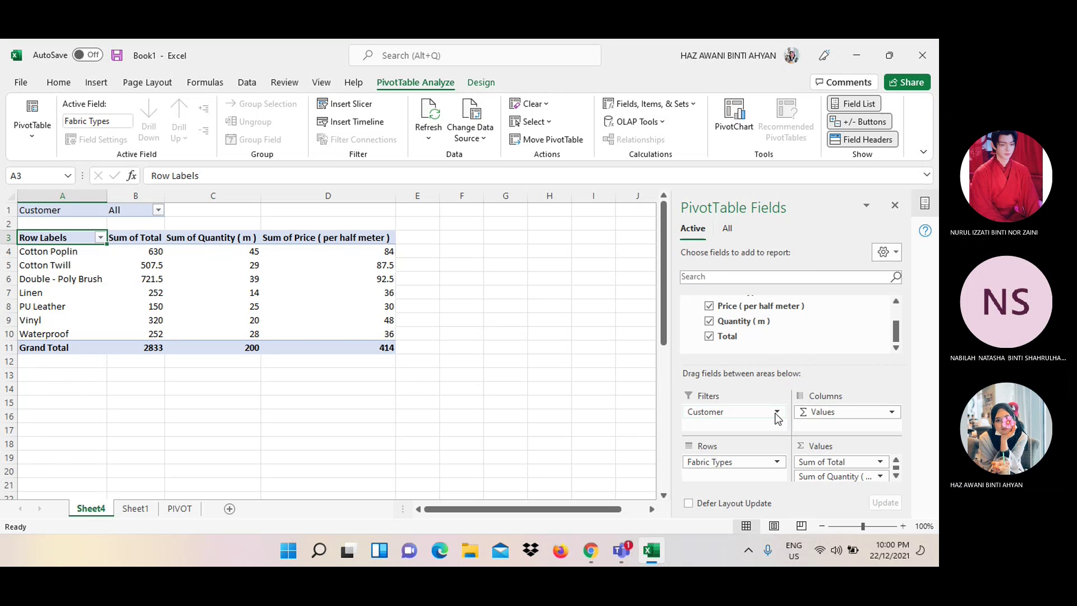
pyautogui.click(159, 210)
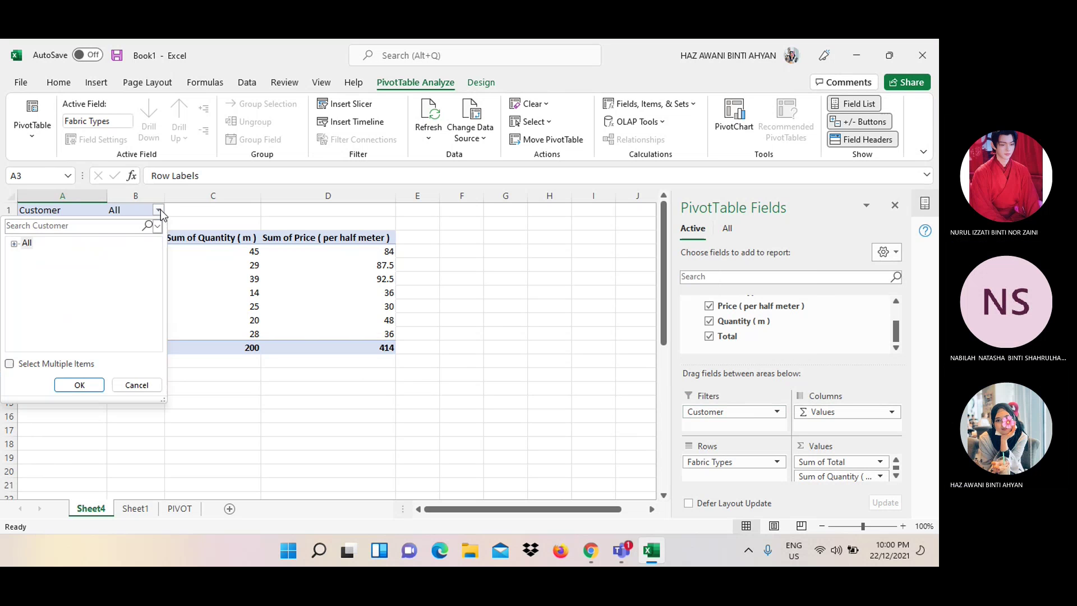
pyautogui.click(129, 221)
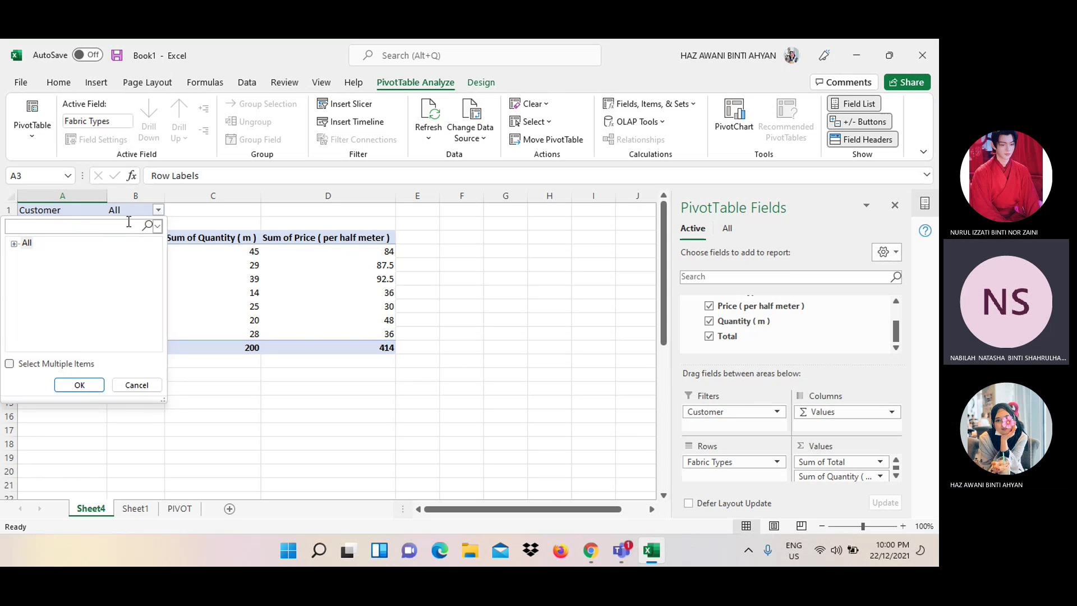
pyautogui.write('Azwa')
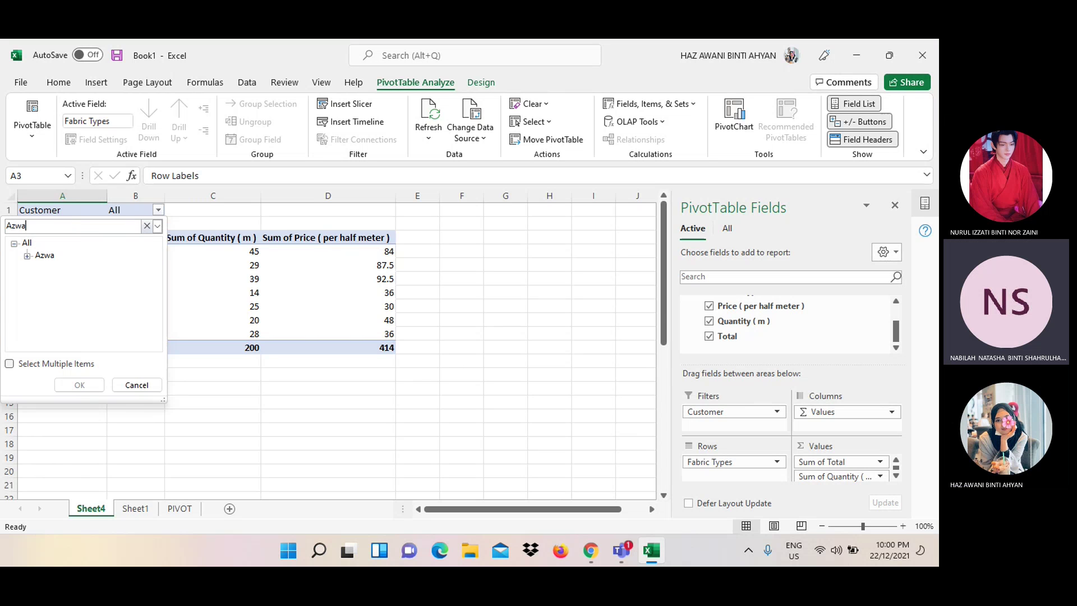
pyautogui.click(30, 257)
pyautogui.click(9, 364)
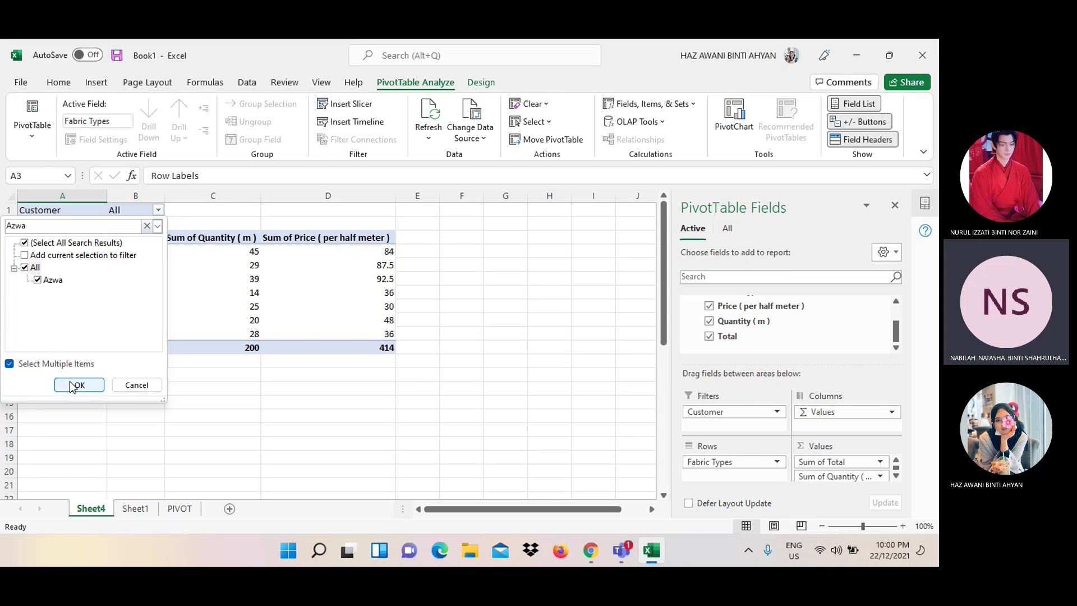
pyautogui.click(24, 256)
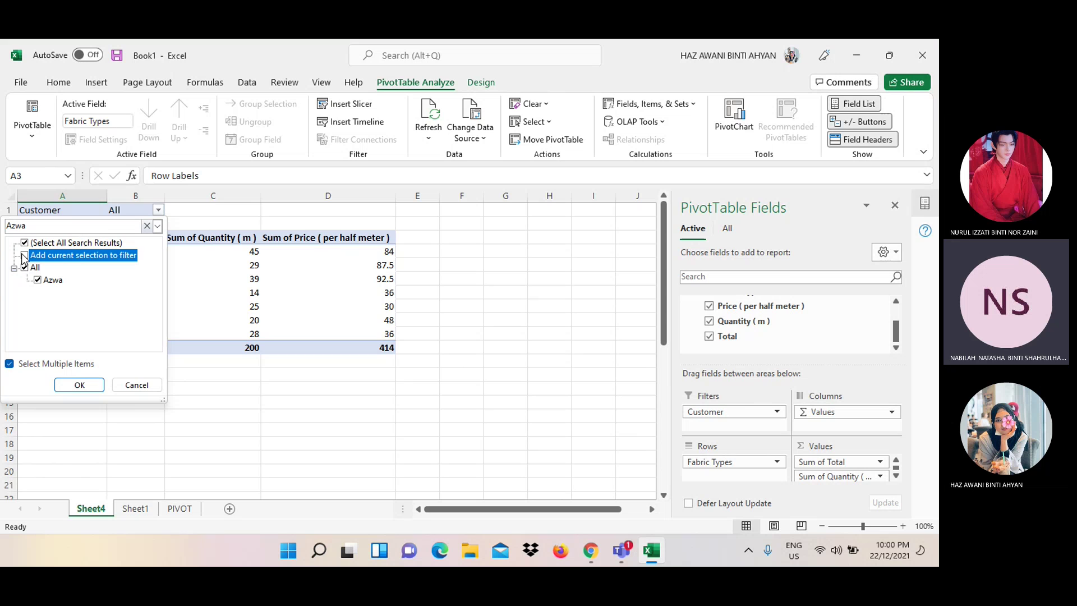
pyautogui.click(79, 384)
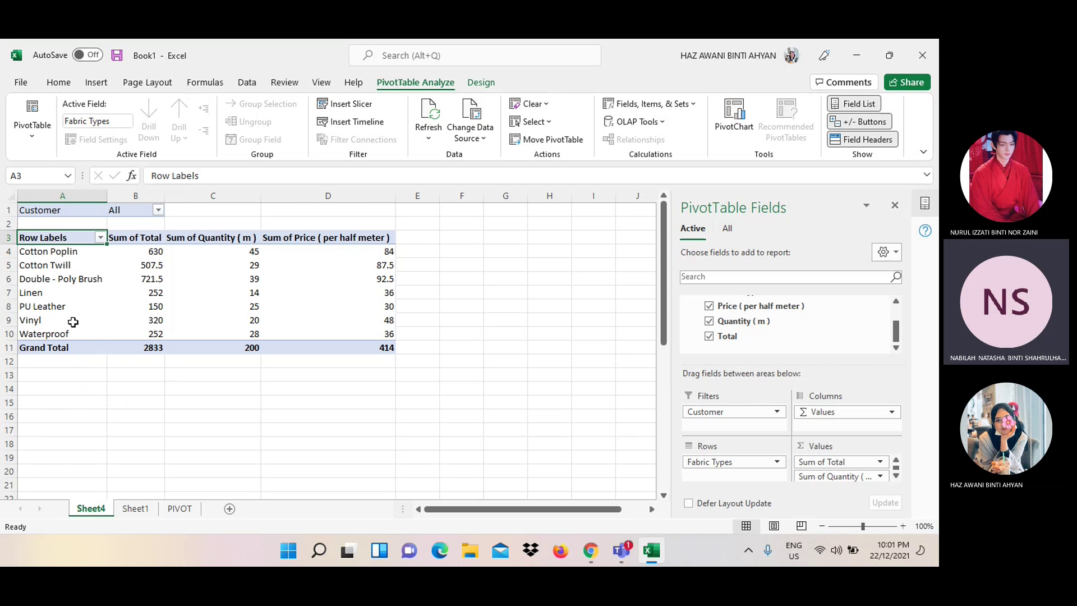
pyautogui.click(56, 84)
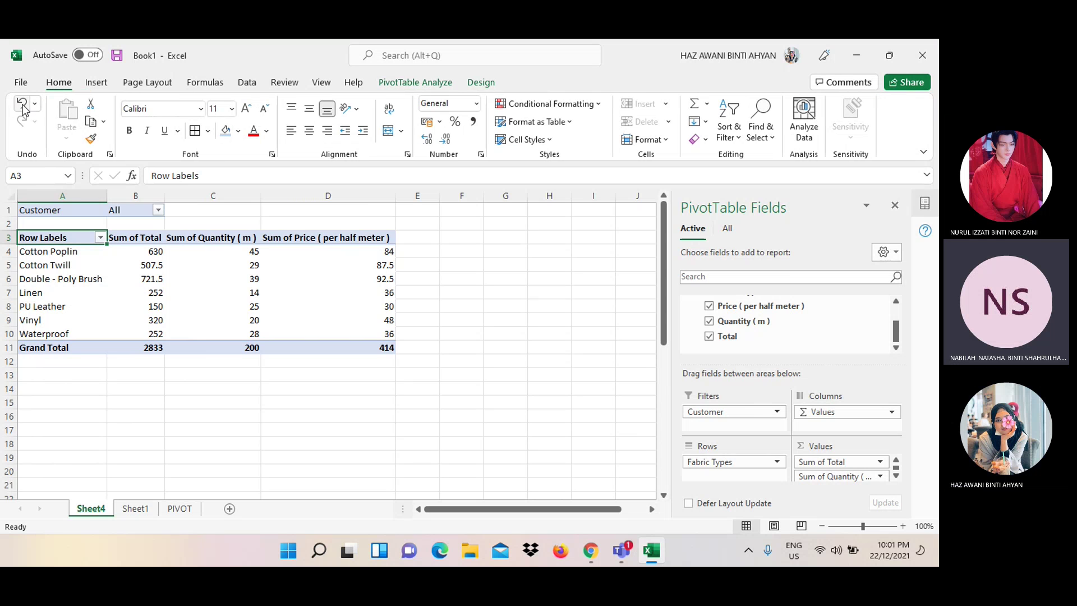
pyautogui.click(159, 210)
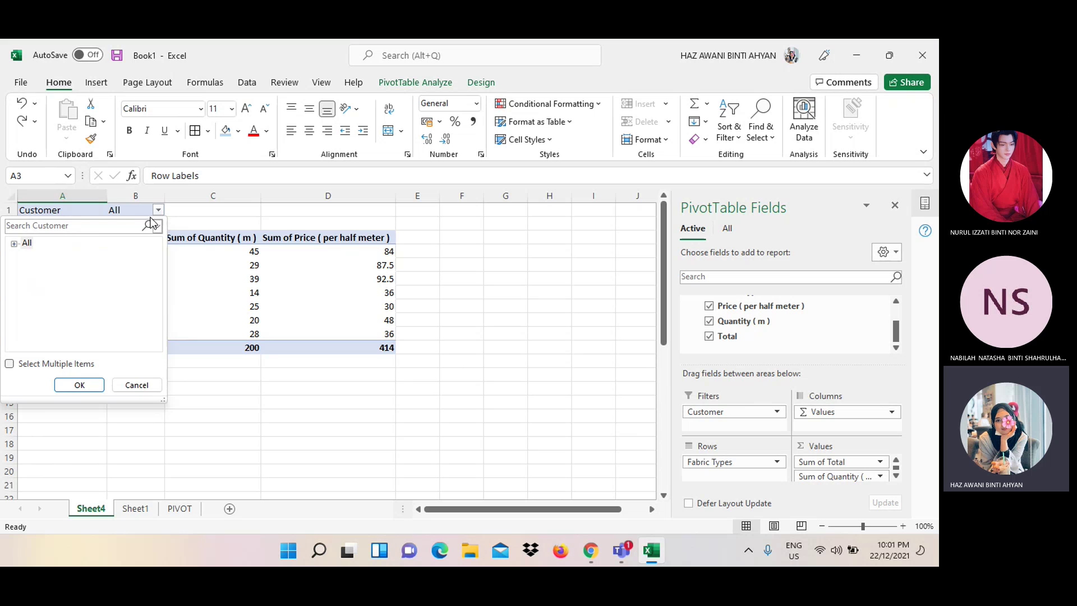
pyautogui.doubleClick(28, 244)
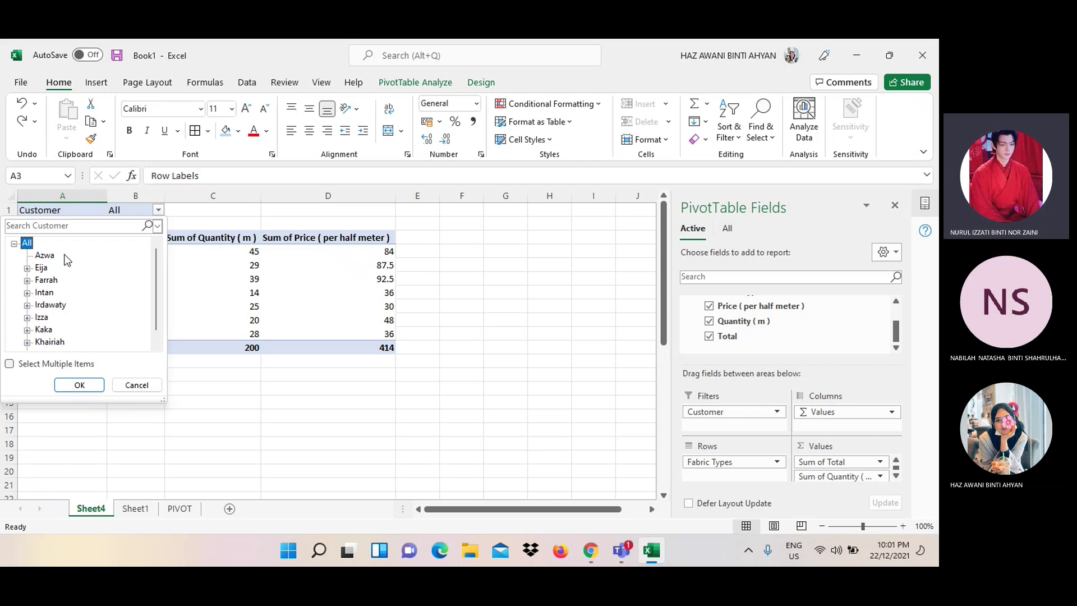
pyautogui.click(75, 383)
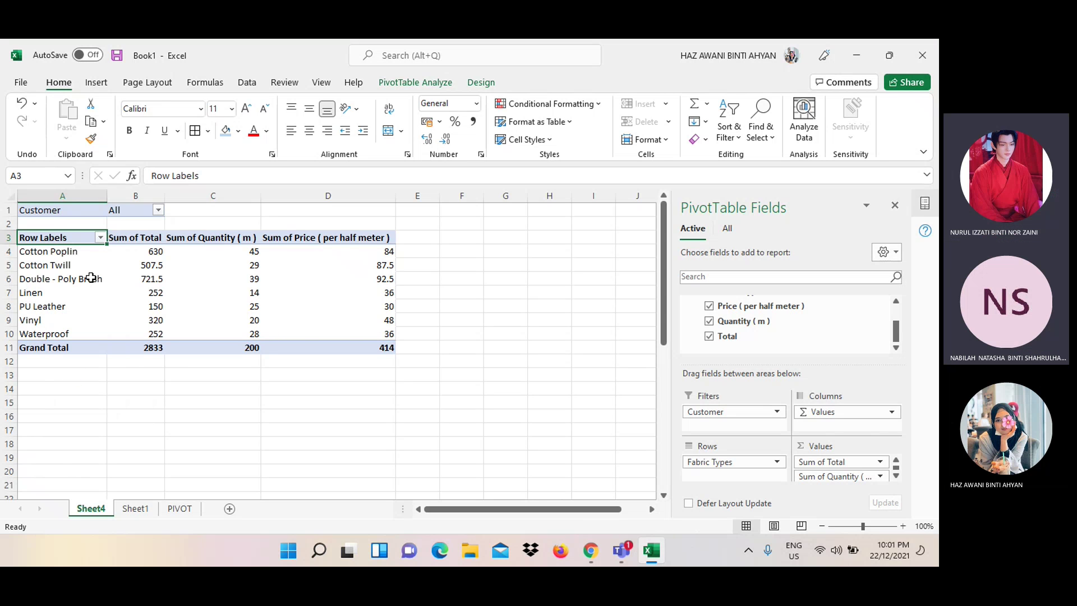
pyautogui.click(158, 211)
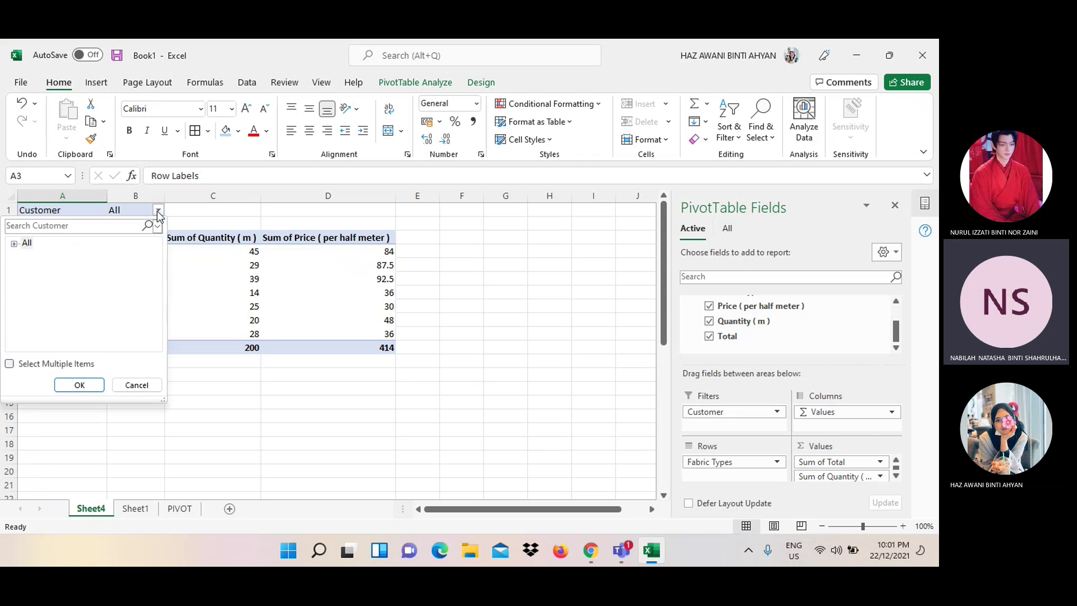
pyautogui.click(27, 242)
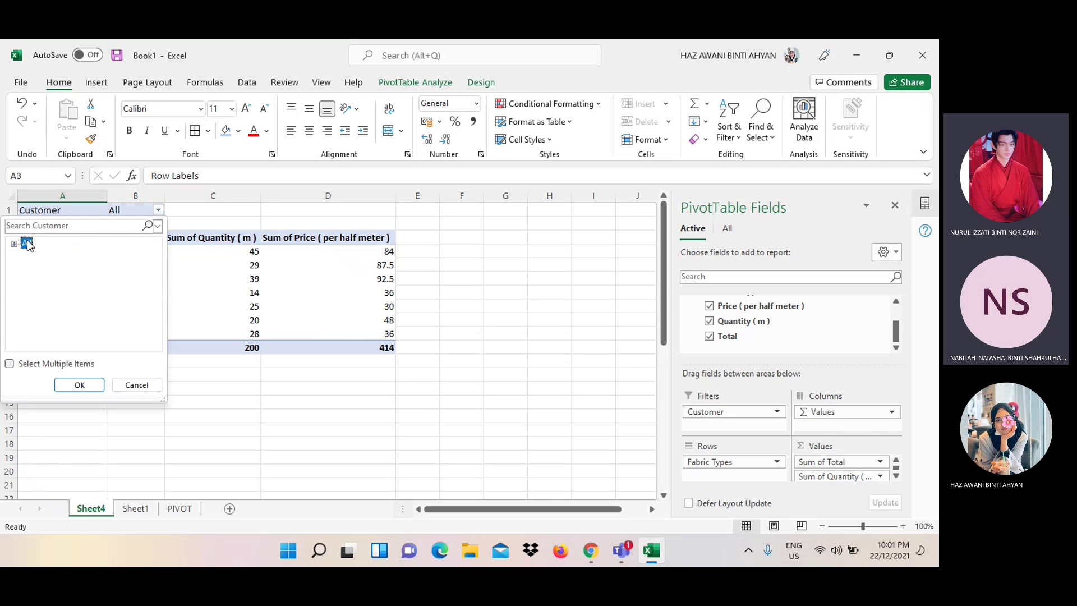
pyautogui.doubleClick(27, 243)
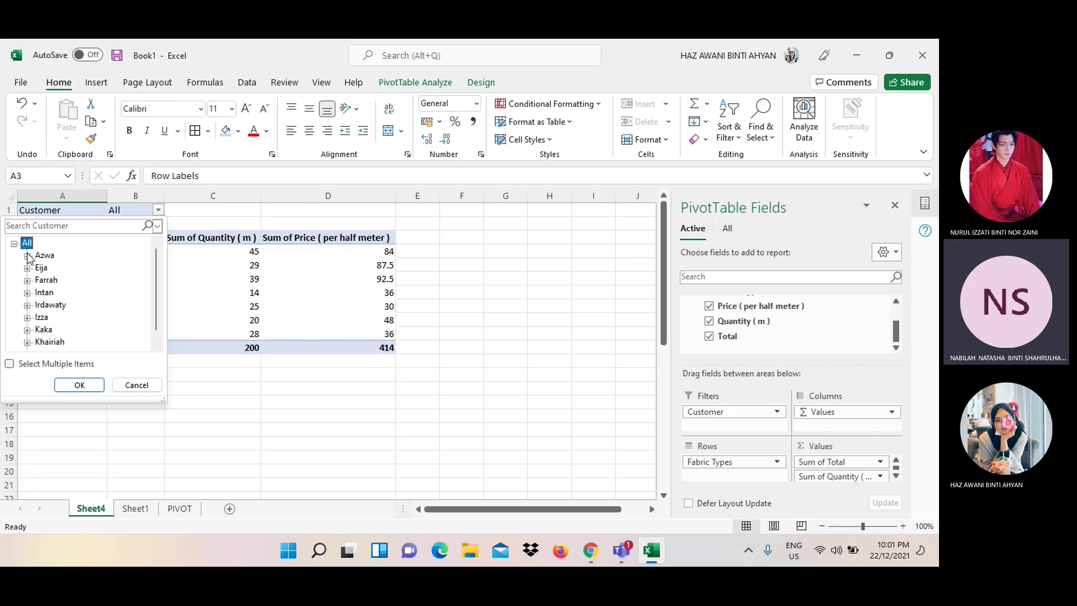
pyautogui.click(14, 245)
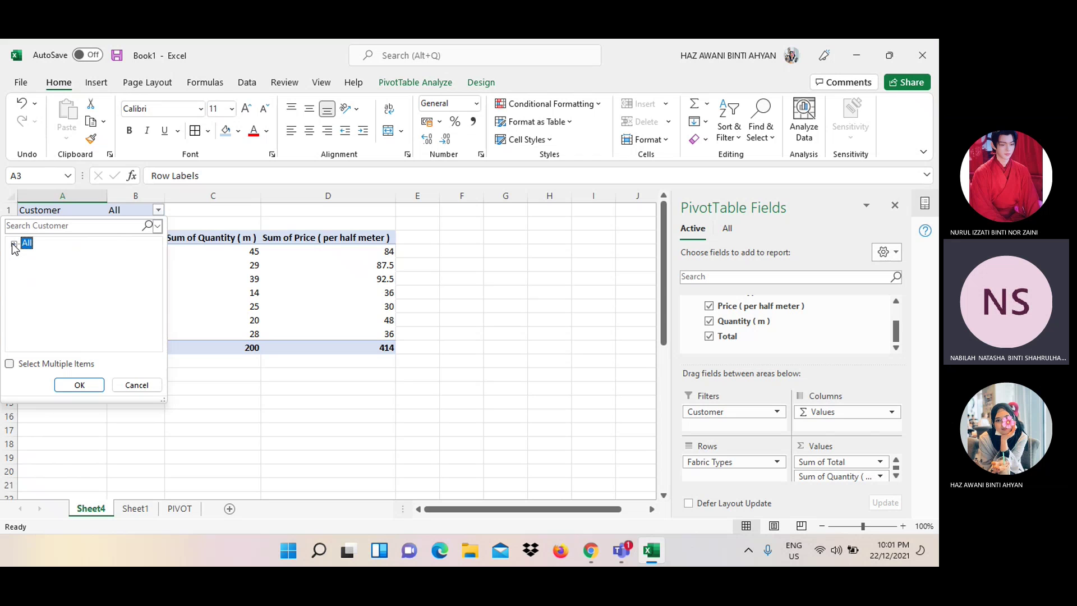
pyautogui.click(13, 245)
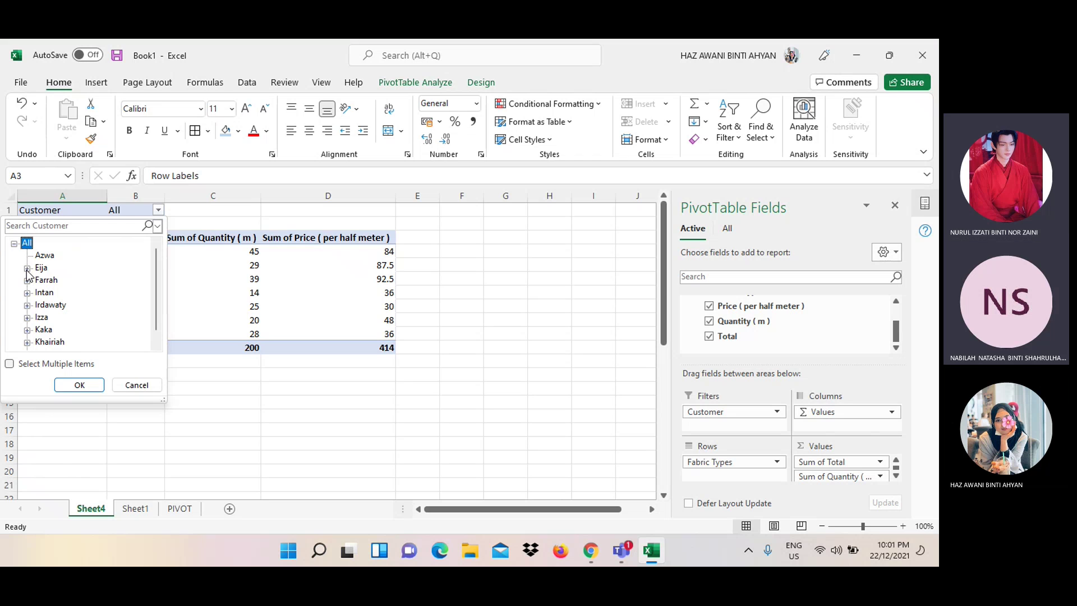
pyautogui.click(141, 387)
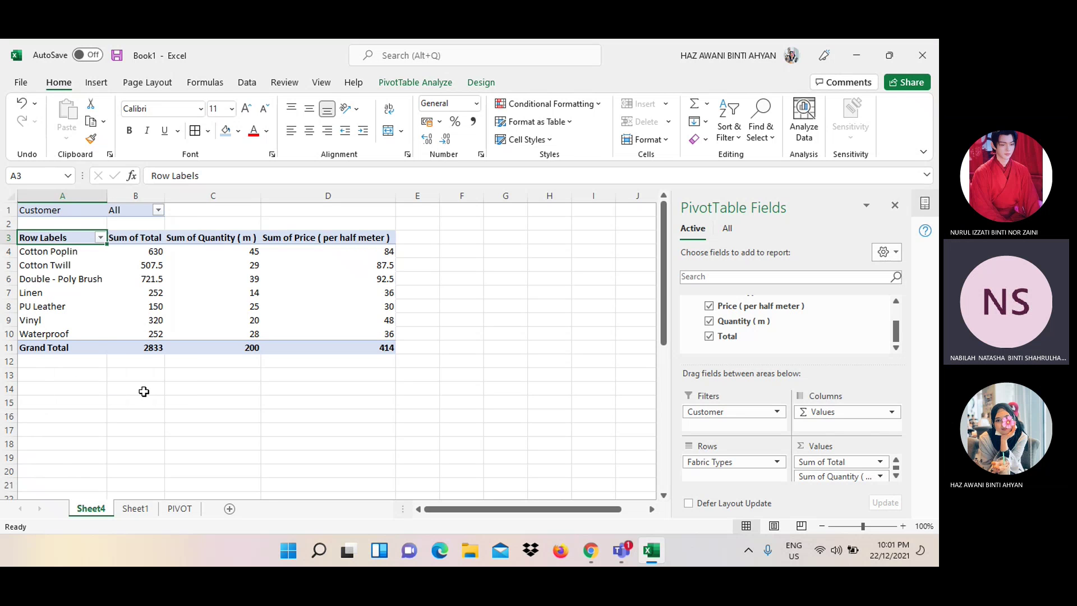
# Undo and redo the Quantity and Price columns, keeping all three value columns
pyautogui.click(30, 108)
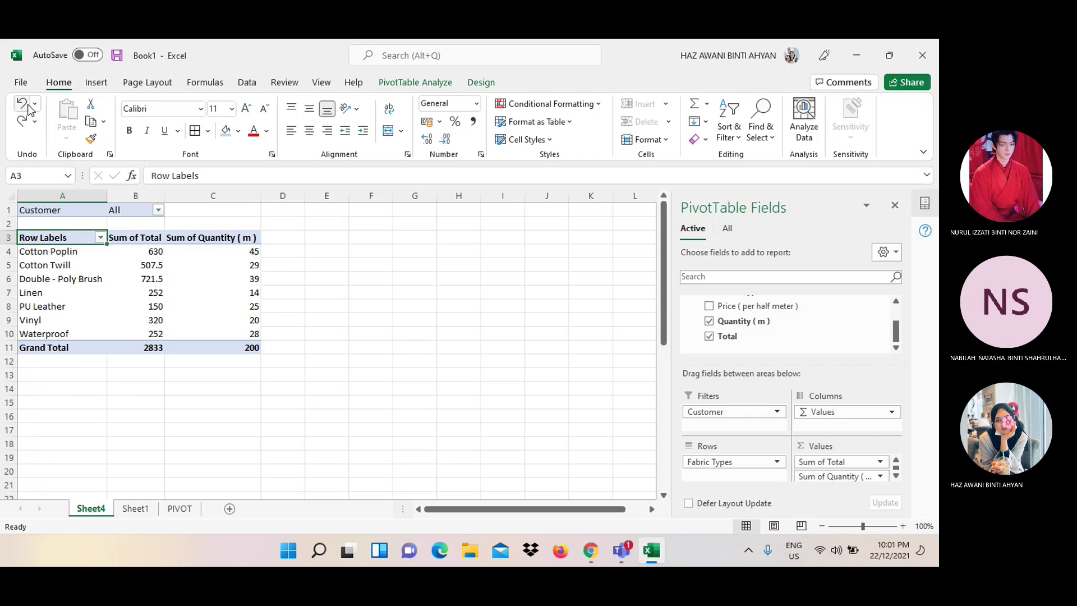
pyautogui.click(29, 108)
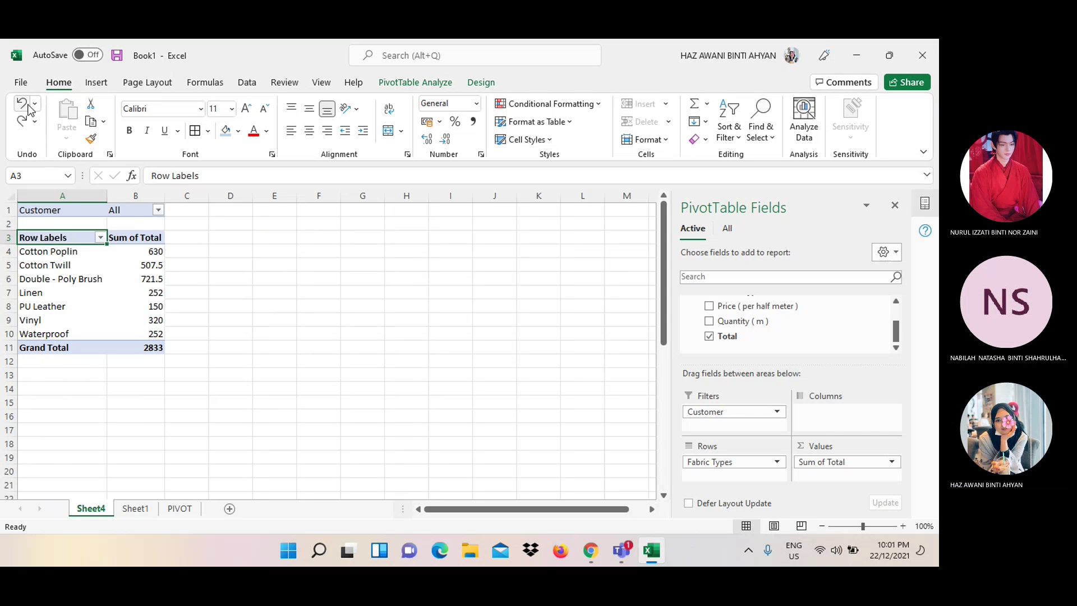
pyautogui.click(24, 122)
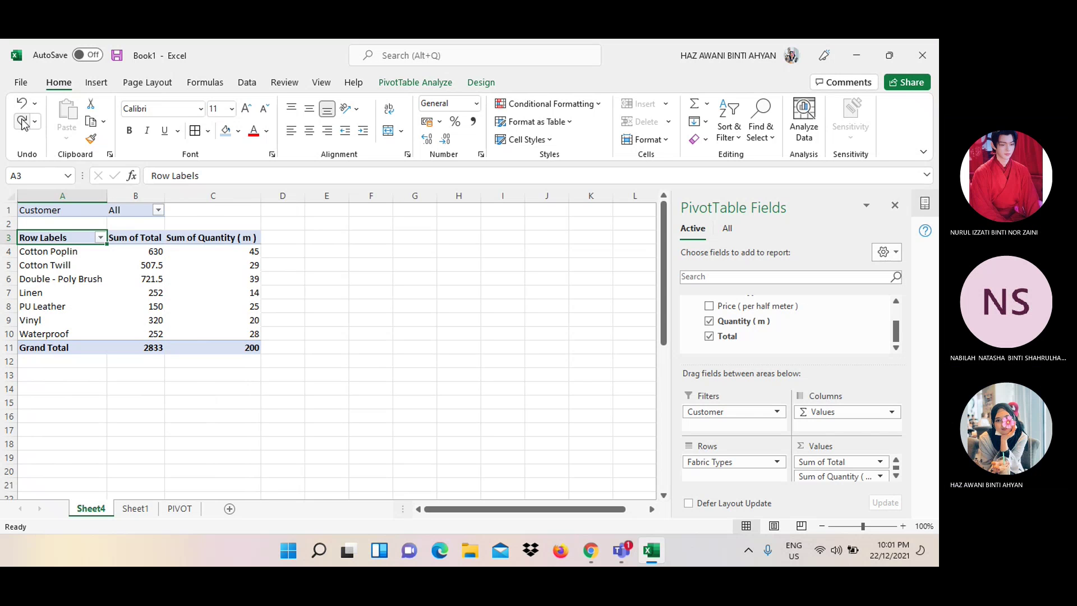
pyautogui.click(23, 122)
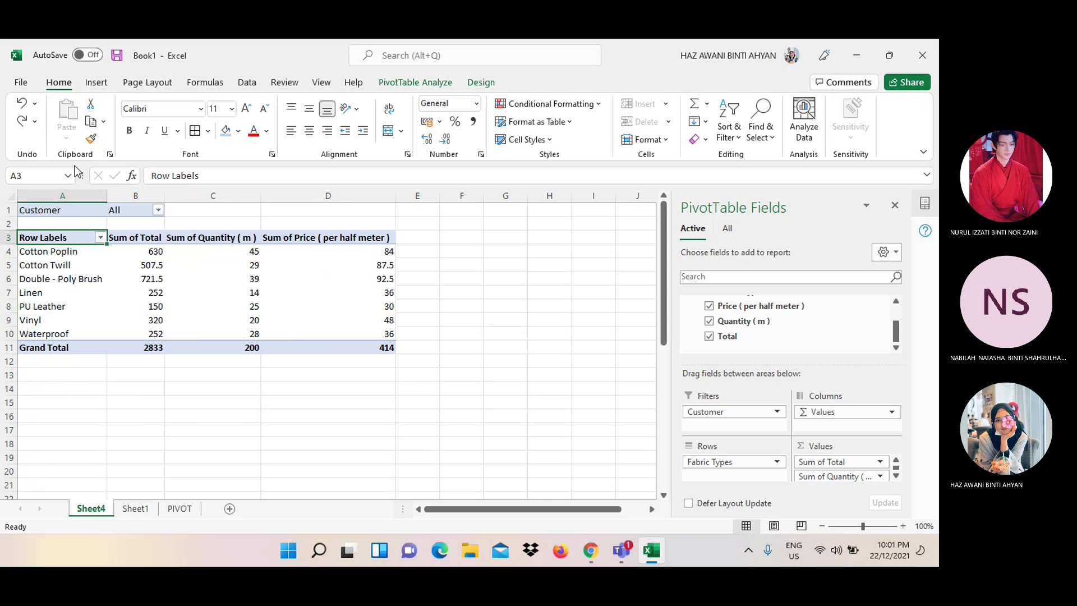
# Filter the pivot's Customer field to only the first customer in the list
pyautogui.click(159, 210)
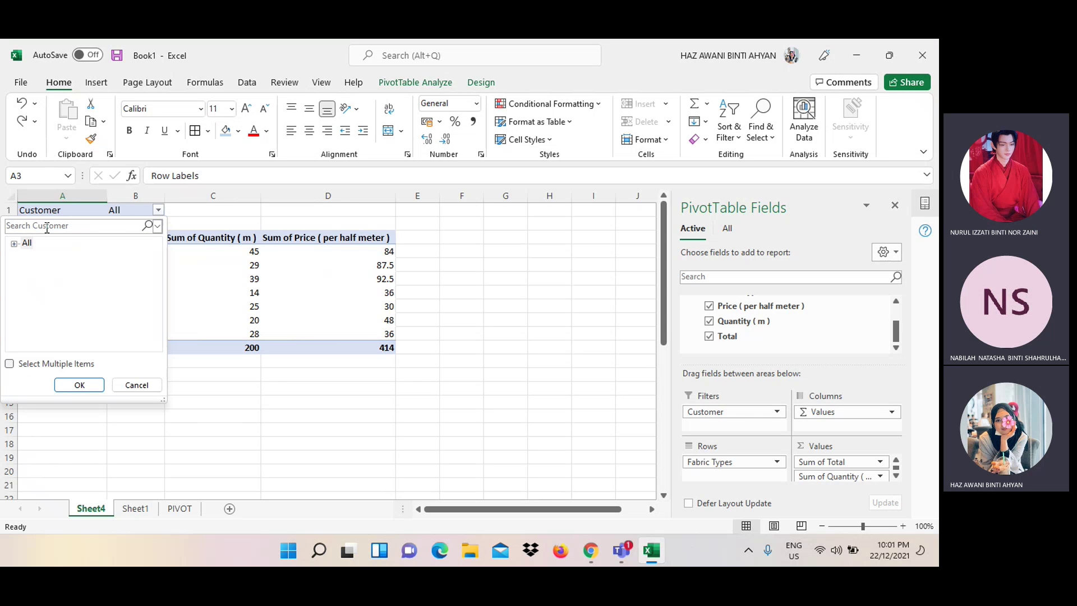
pyautogui.click(10, 364)
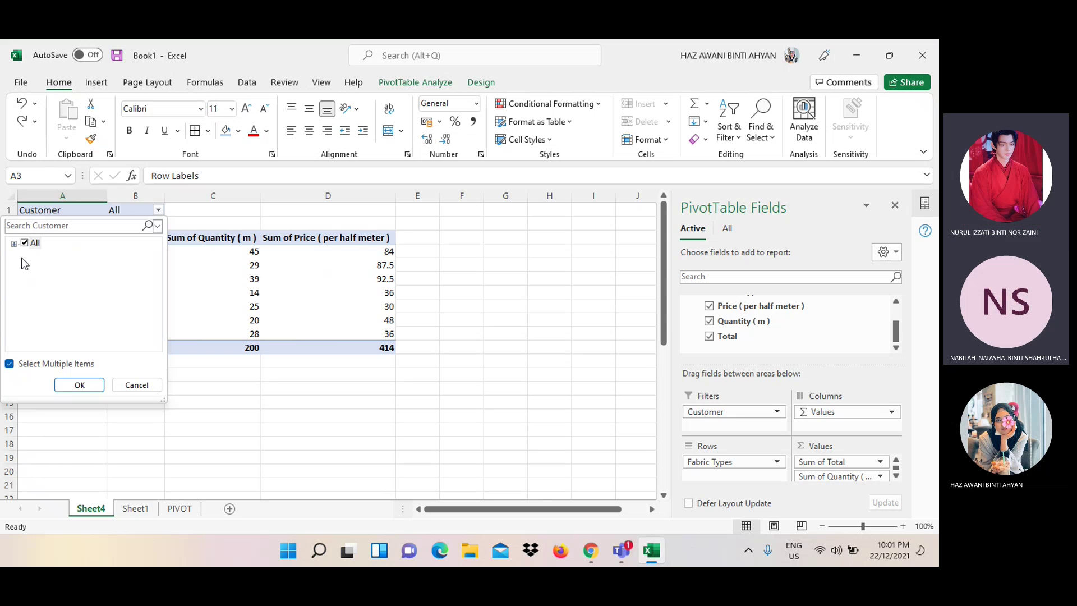
pyautogui.click(24, 244)
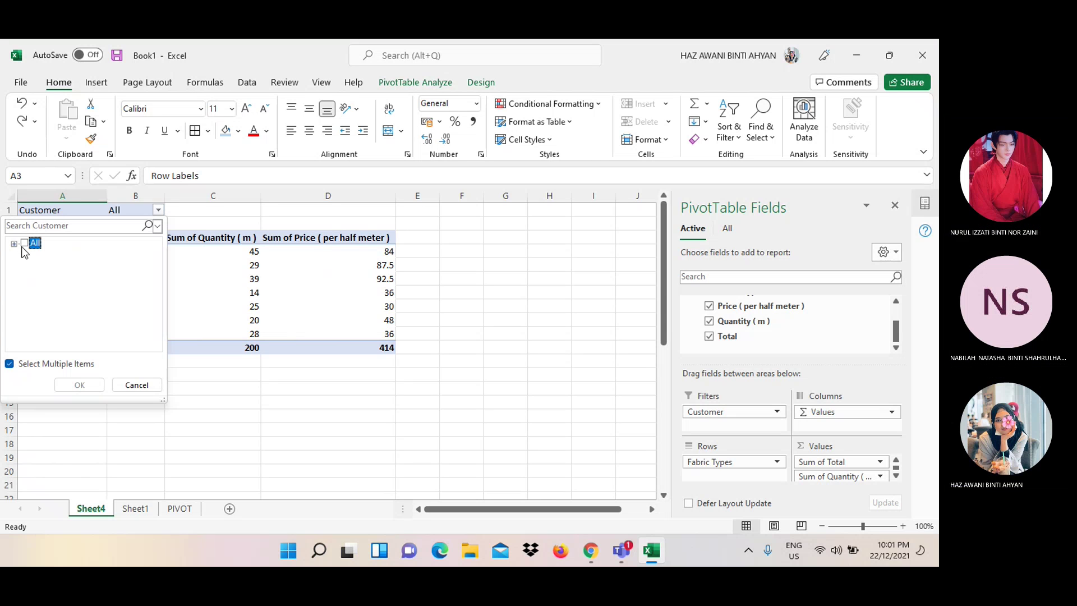
pyautogui.click(13, 243)
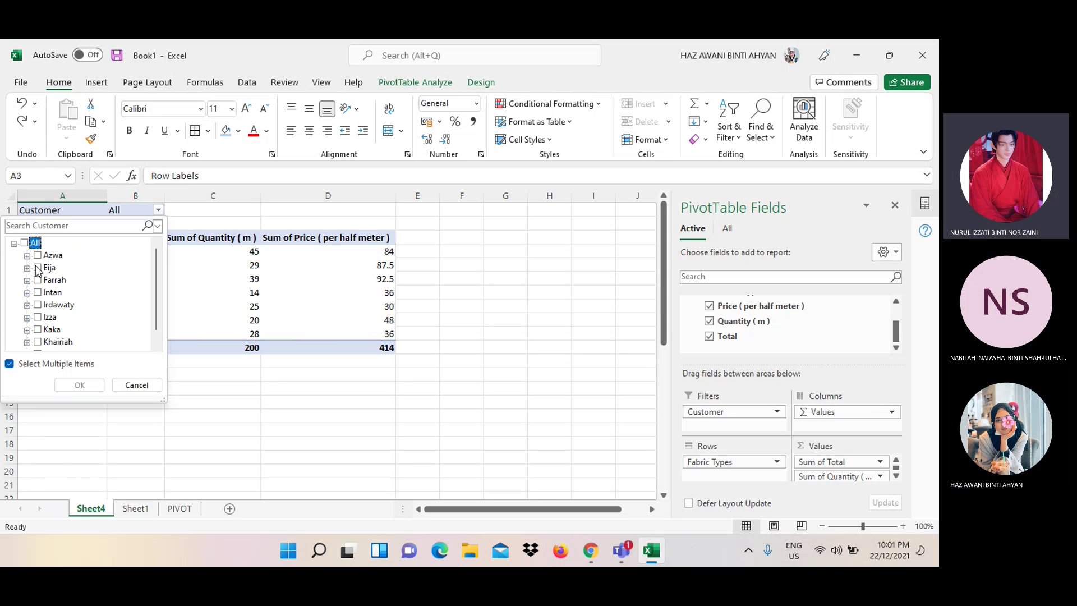
pyautogui.click(37, 256)
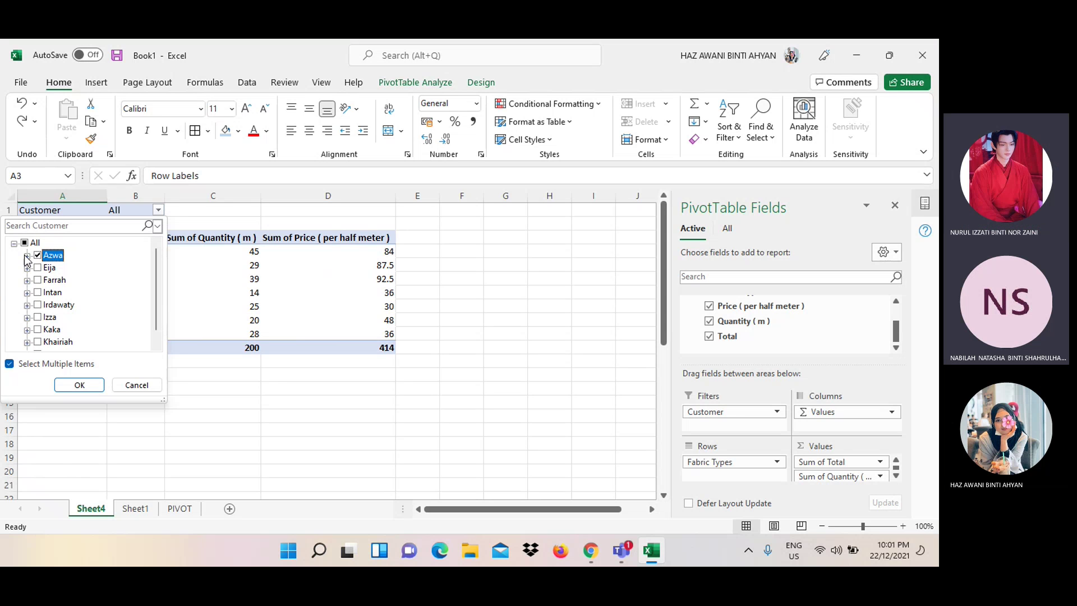
pyautogui.click(90, 386)
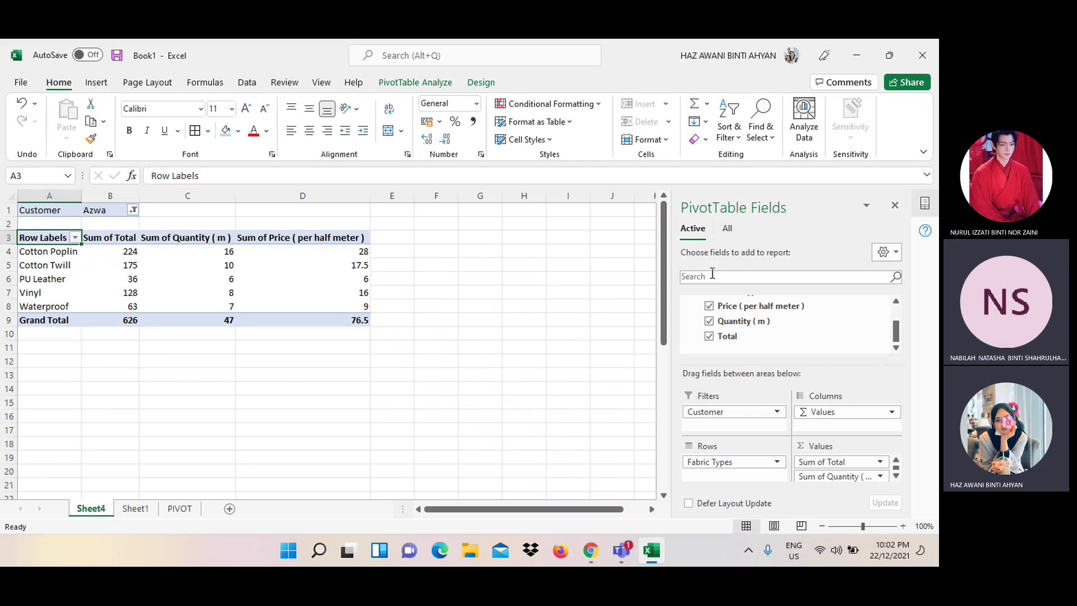
# Close the PivotTable Fields and Help panes, leaving the filtered customer's totals table on the sheet
pyautogui.click(895, 208)
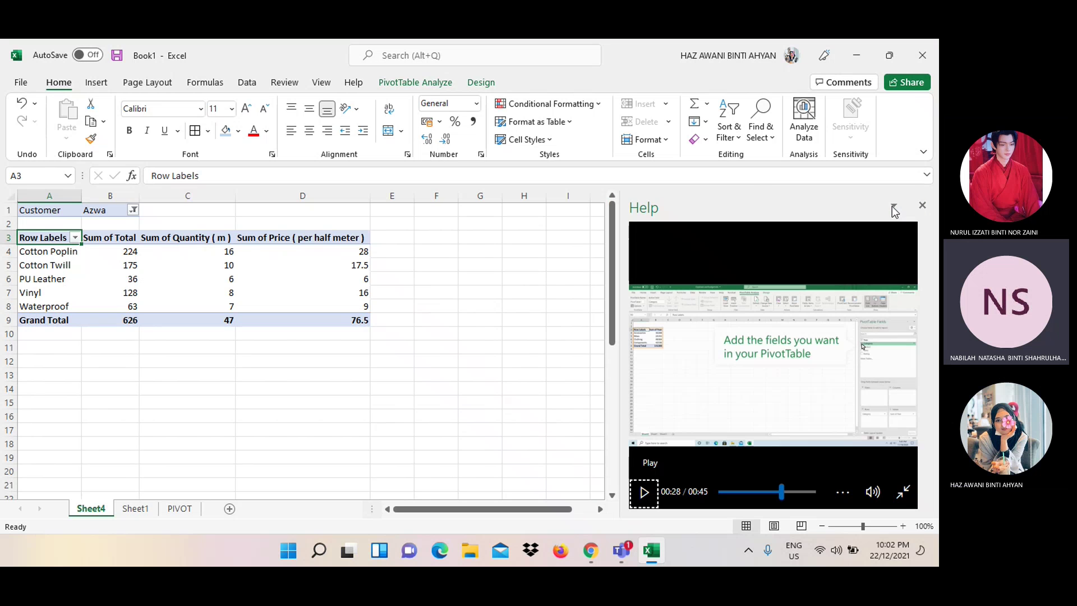
pyautogui.click(922, 205)
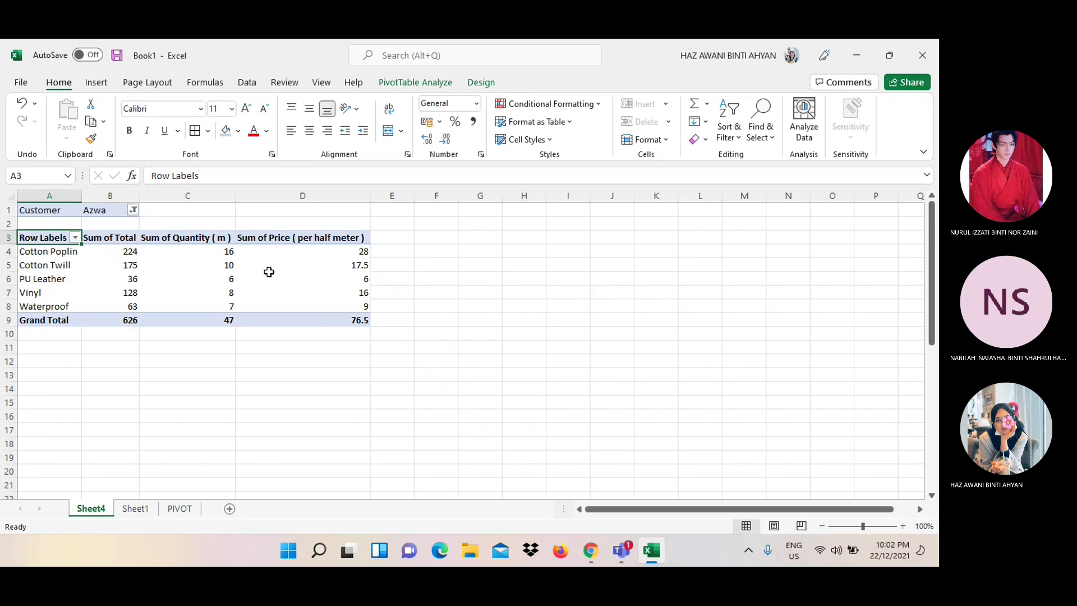
pyautogui.moveTo(302, 291)
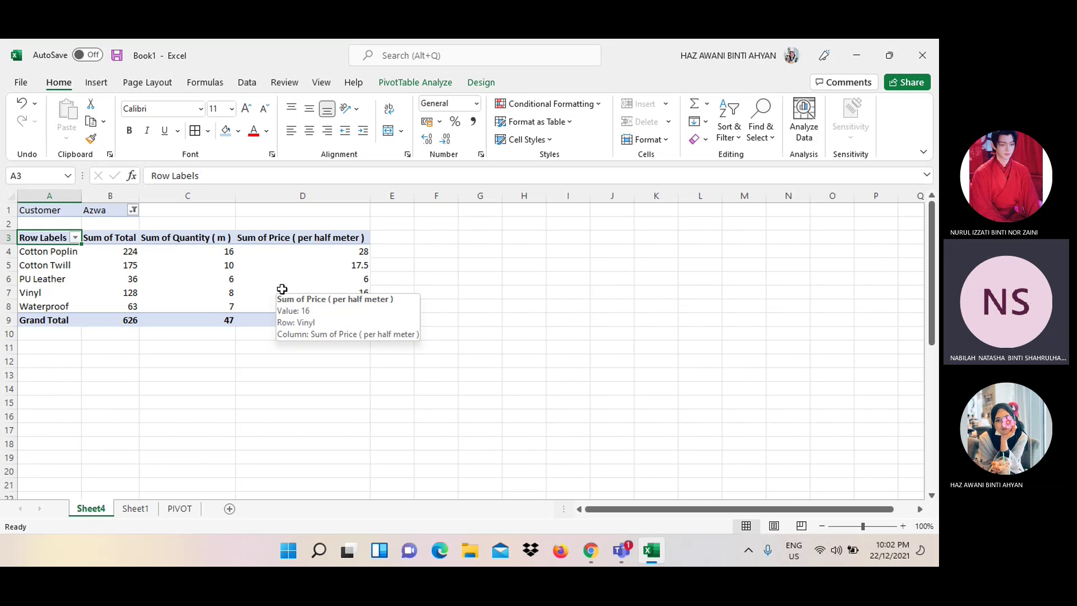
pyautogui.click(282, 288)
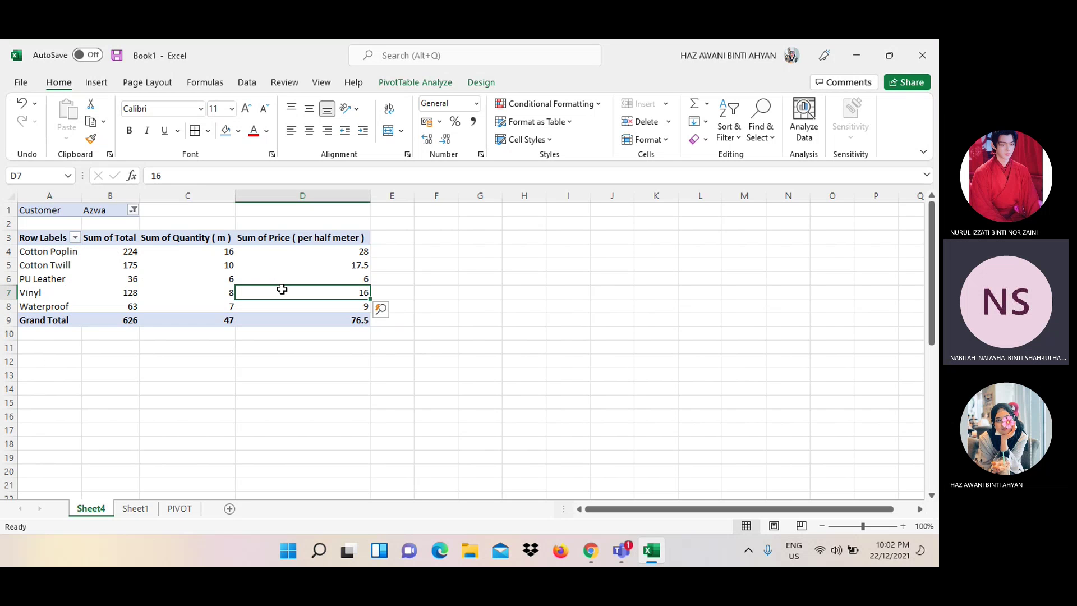
pyautogui.click(311, 374)
pyautogui.click(183, 362)
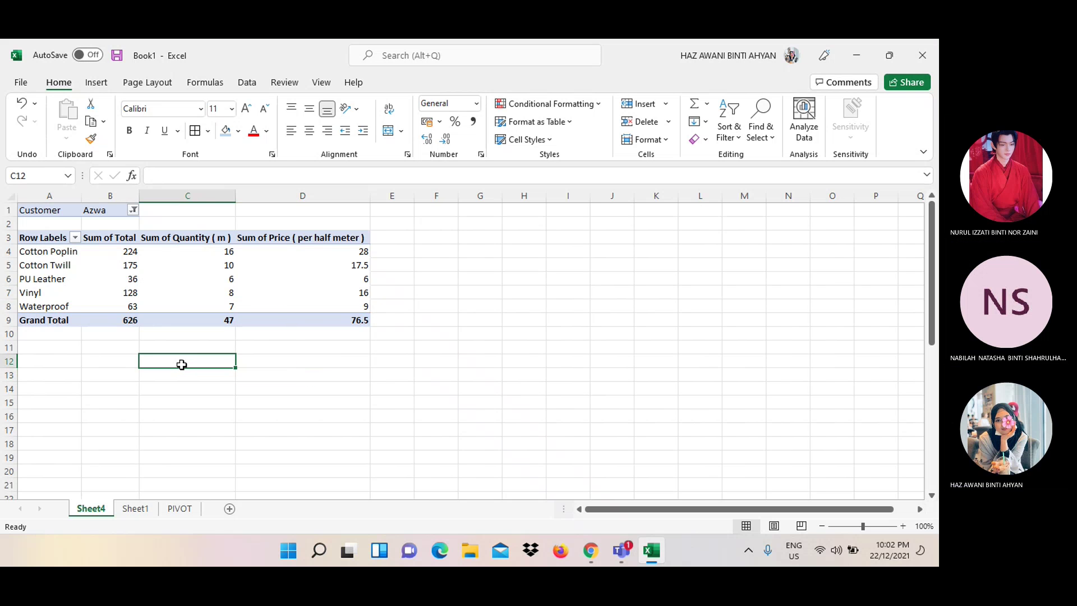
# Rename Sheet4 to k, since the name PIVOT is already taken
pyautogui.doubleClick(100, 509)
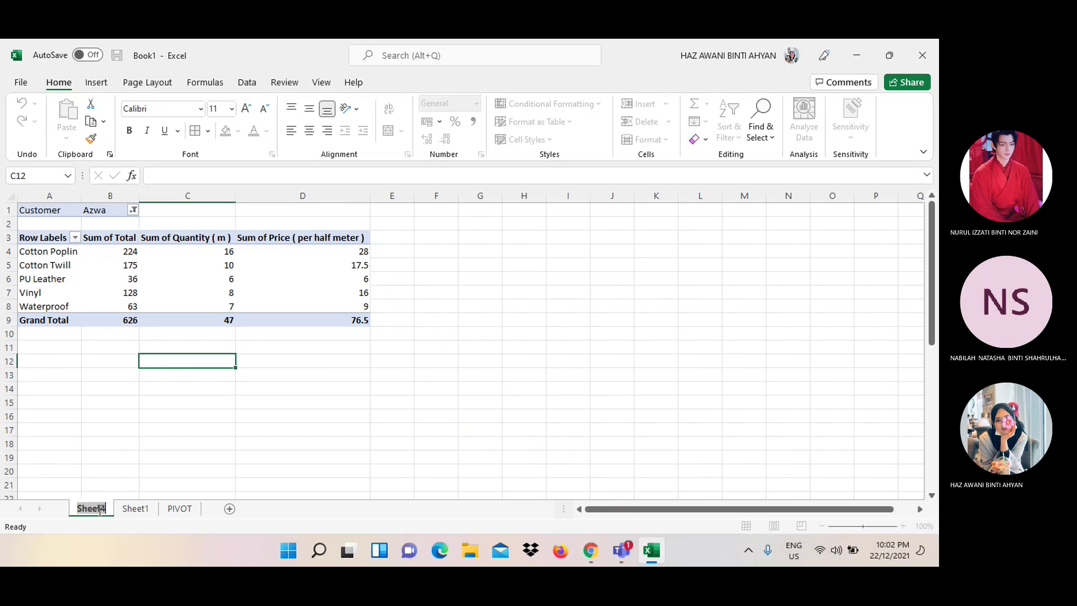
pyautogui.write('PIVOT')
pyautogui.click(171, 511)
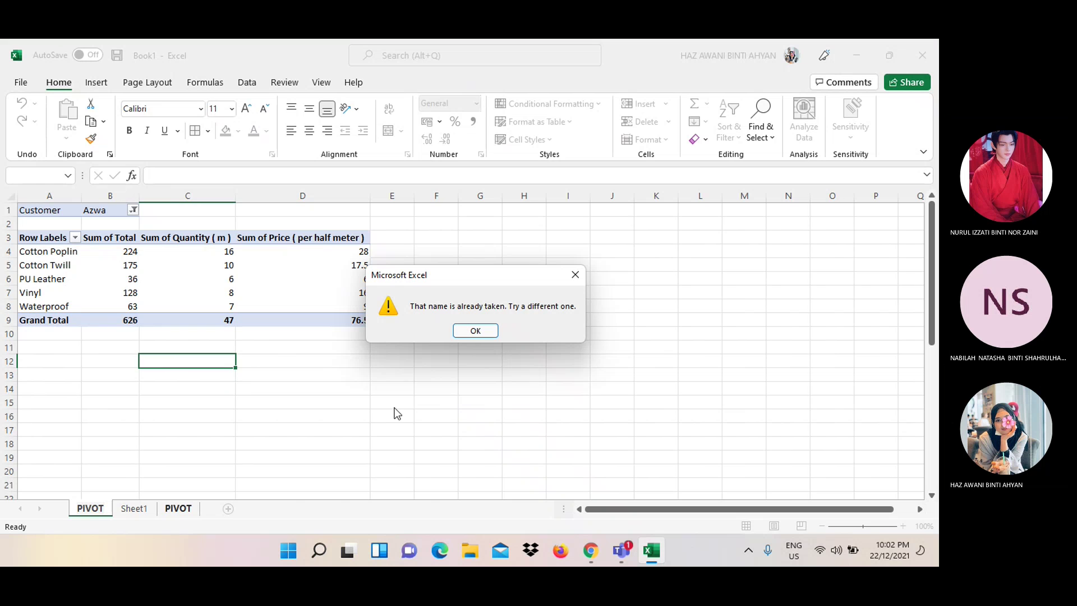
pyautogui.click(487, 331)
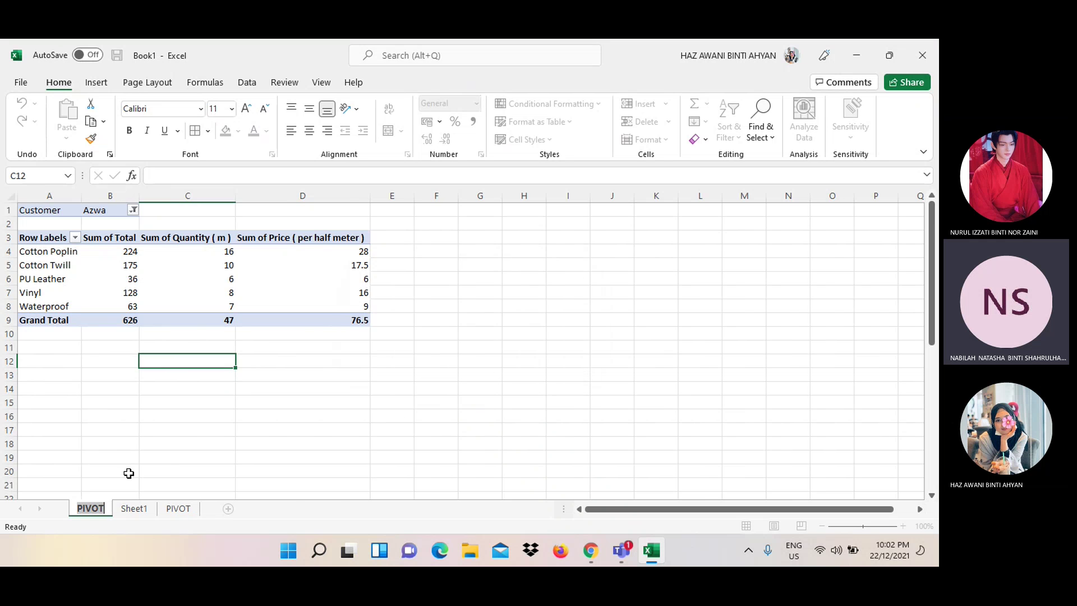
pyautogui.press('BackSpace')
pyautogui.write('k')
pyautogui.click(163, 509)
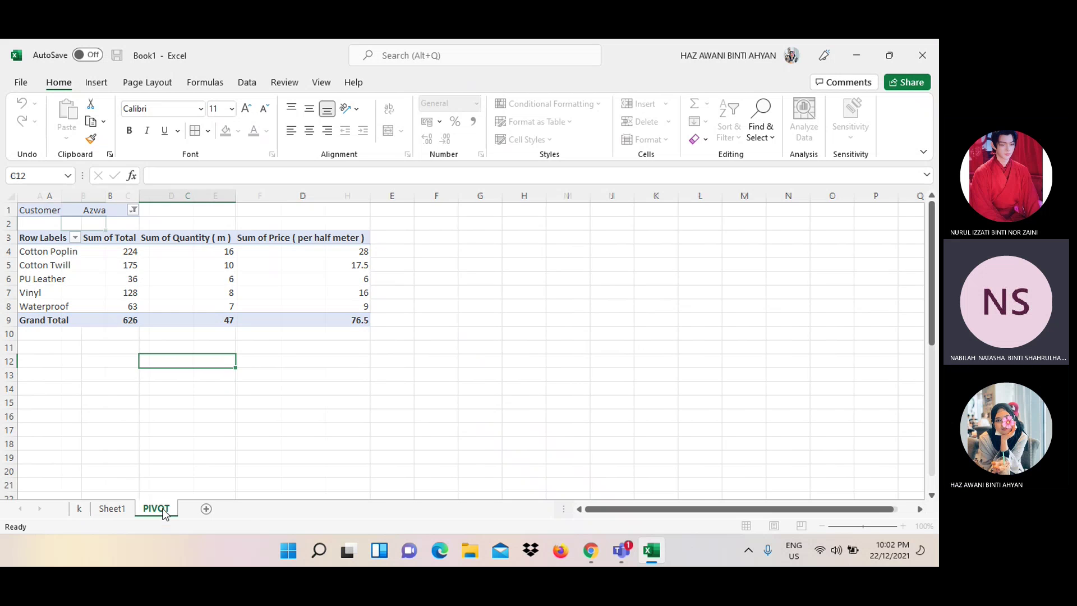
# Delete the empty PIVOT sheet, move k after Sheet1 and rename it PIVOT
pyautogui.rightClick(162, 510)
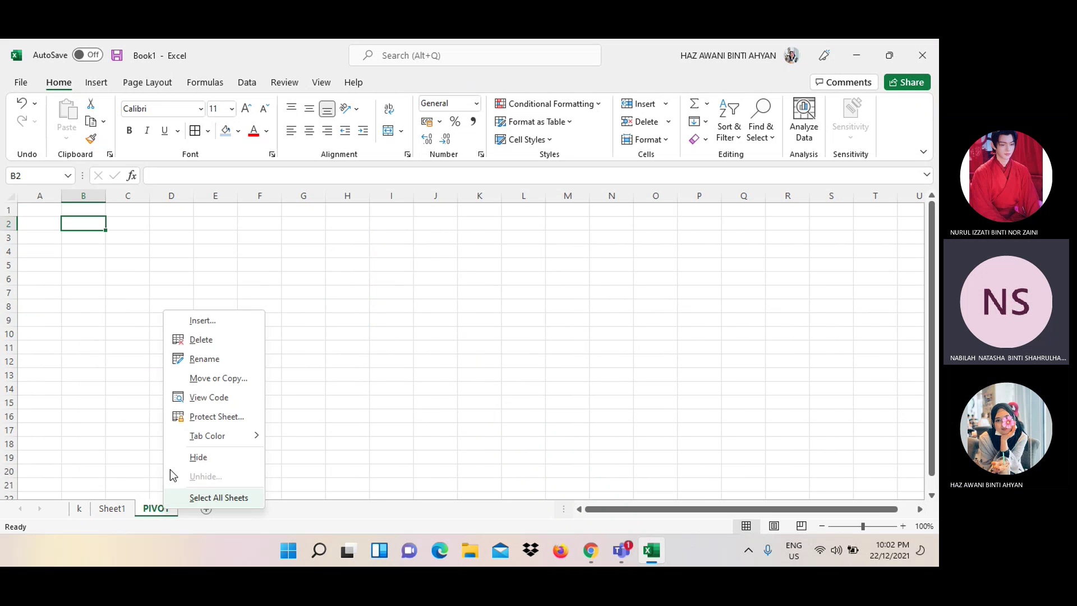
pyautogui.click(201, 340)
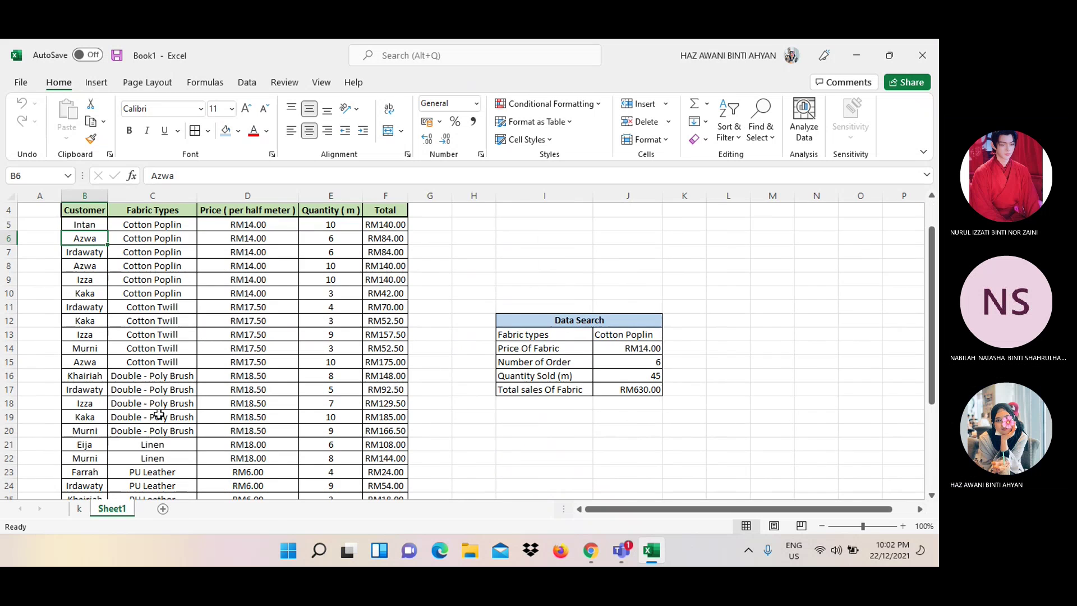
pyautogui.moveTo(83, 509); pyautogui.dragTo(133, 510)
pyautogui.doubleClick(127, 508)
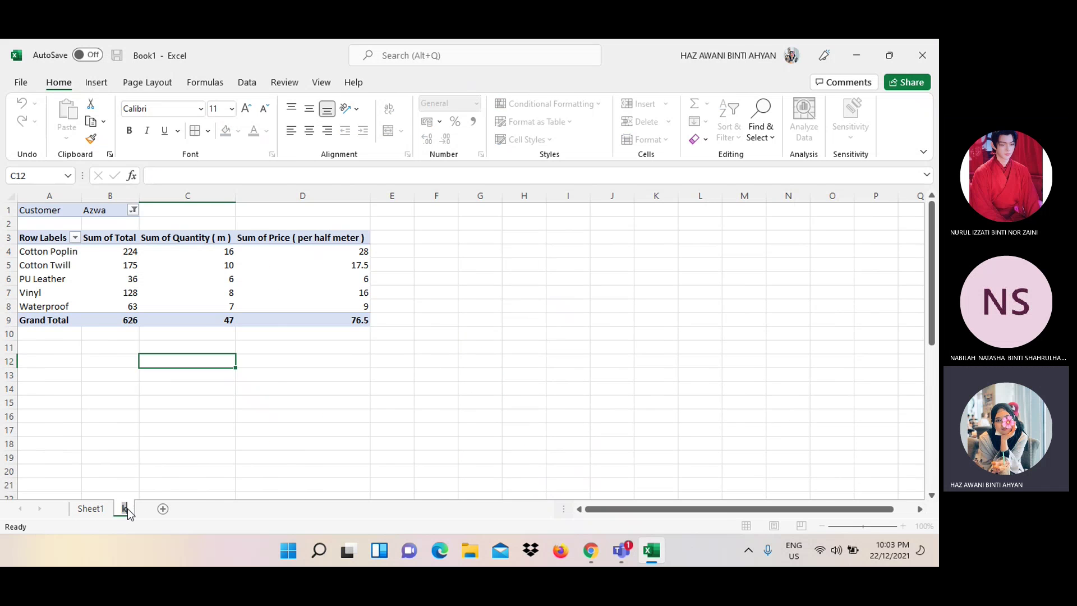
pyautogui.write('PIVOT')
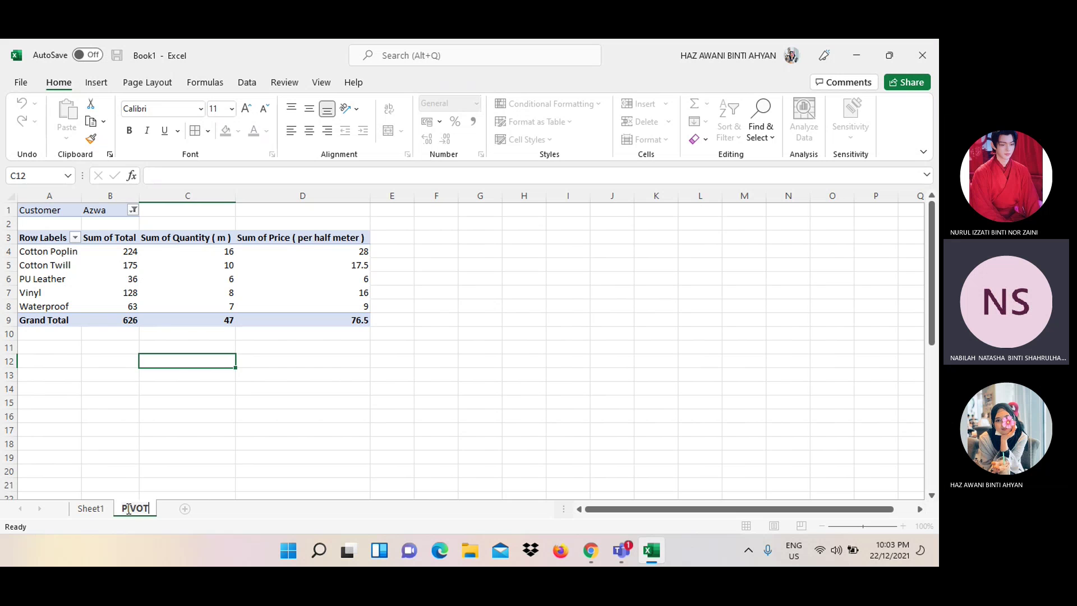
pyautogui.click(228, 422)
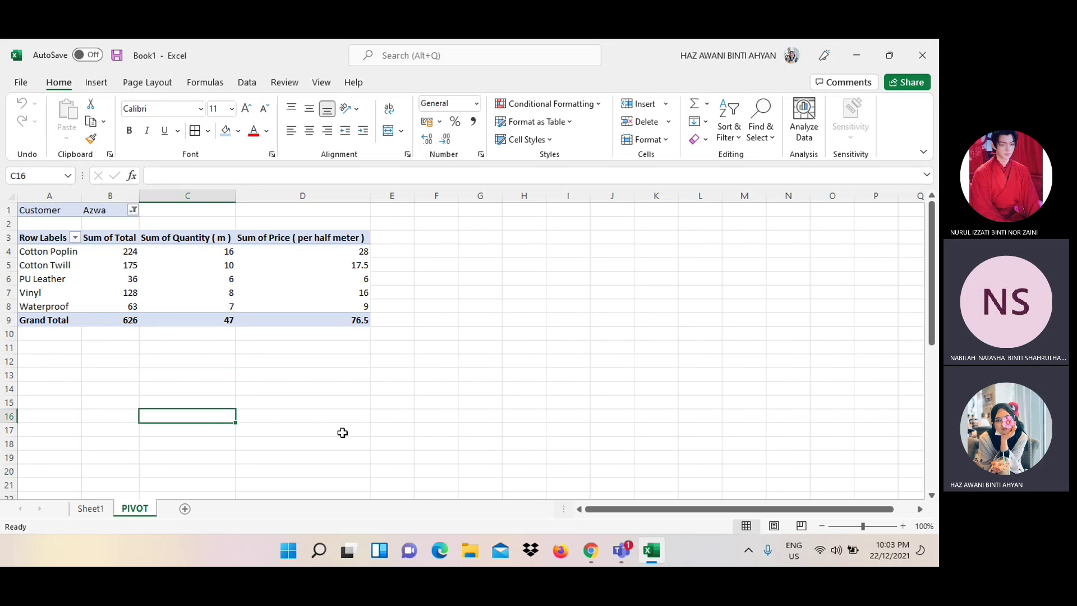
# Return to Sheet1 to show the DEC SALE table
pyautogui.click(104, 509)
pyautogui.scroll(1, 548, 237)
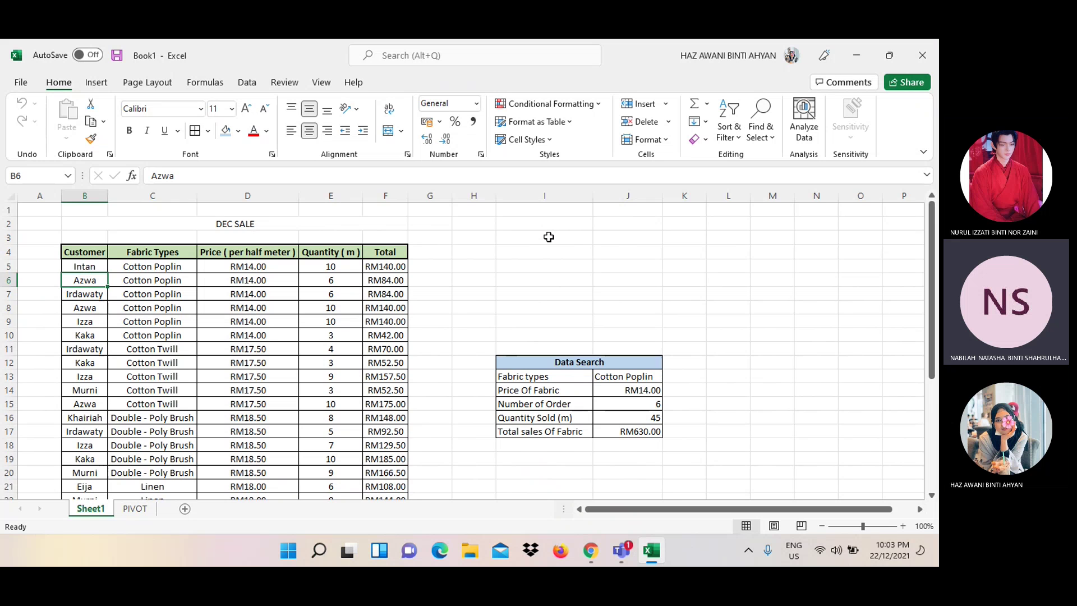
pyautogui.scroll(-1, 548, 236)
pyautogui.scroll(1, 549, 236)
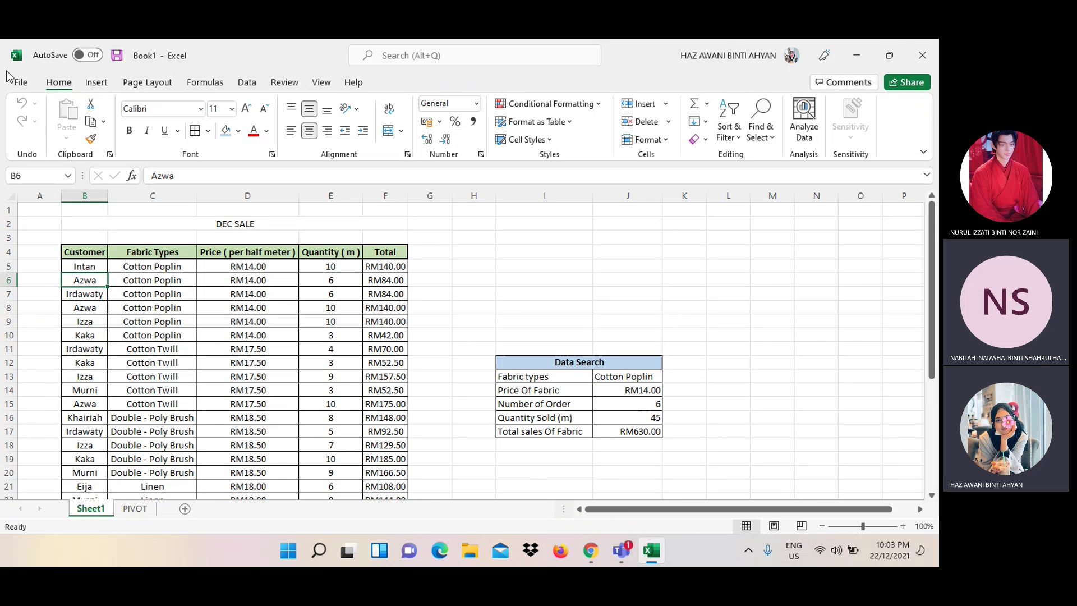
# Save the workbook to Documents as 'MINI PROJECT (1) CA.xlsx'
pyautogui.click(20, 83)
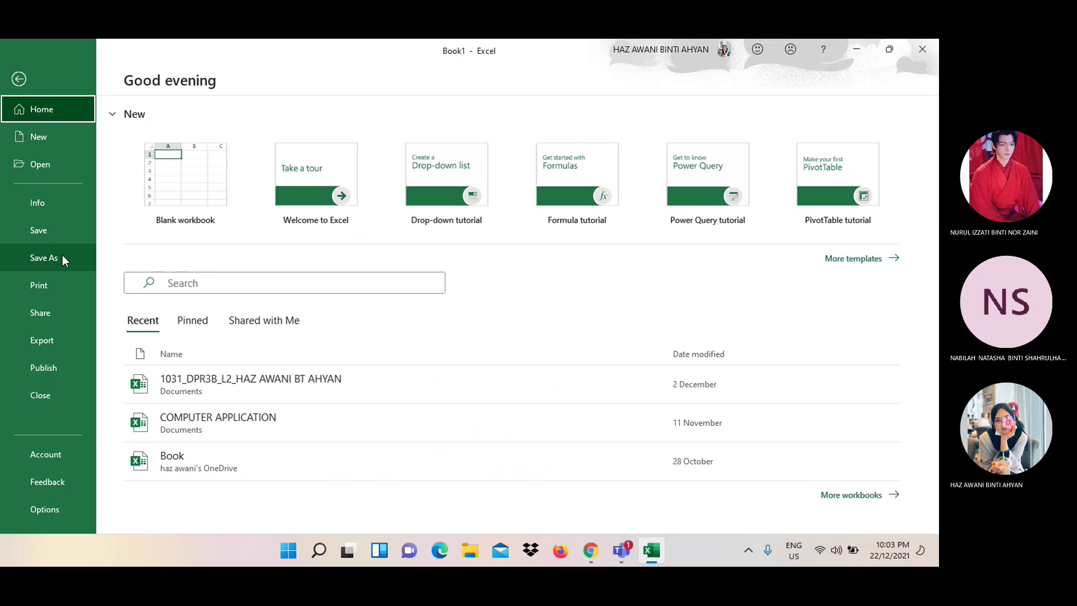
pyautogui.click(45, 257)
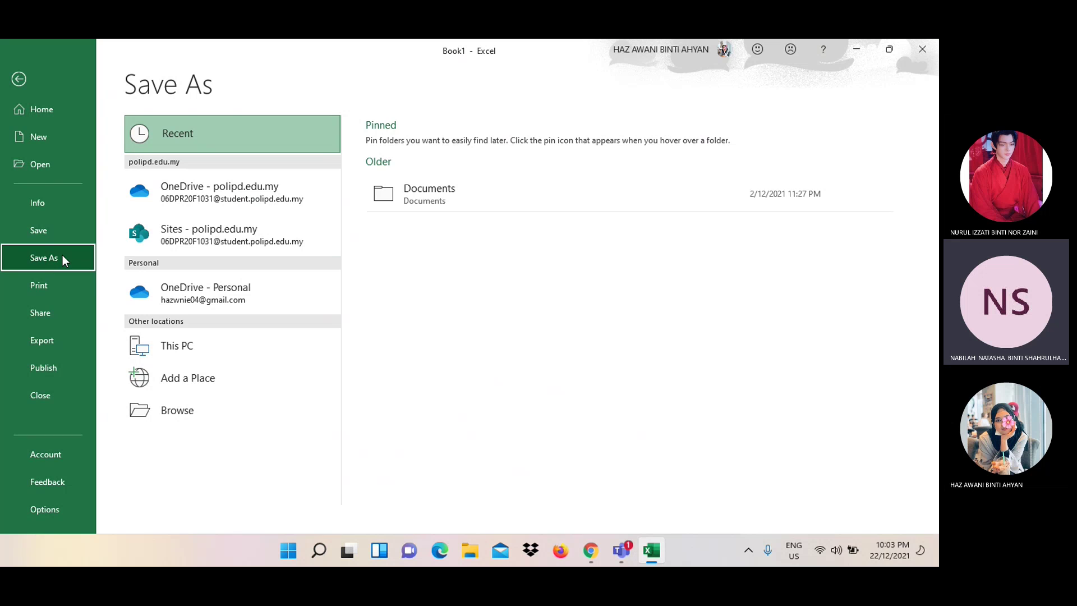
pyautogui.click(481, 189)
pyautogui.click(455, 144)
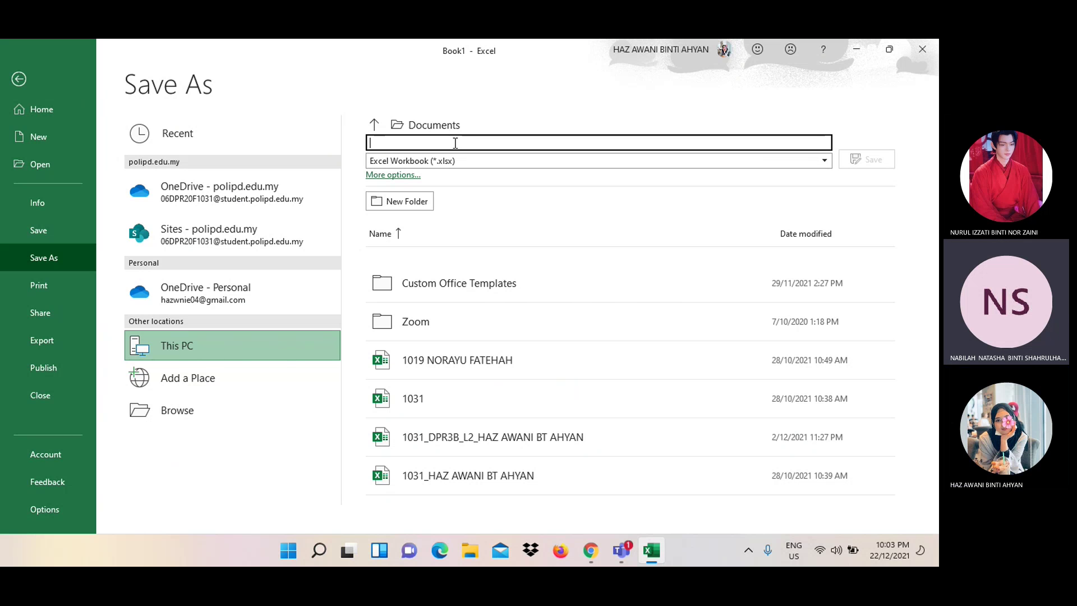
pyautogui.write('P')
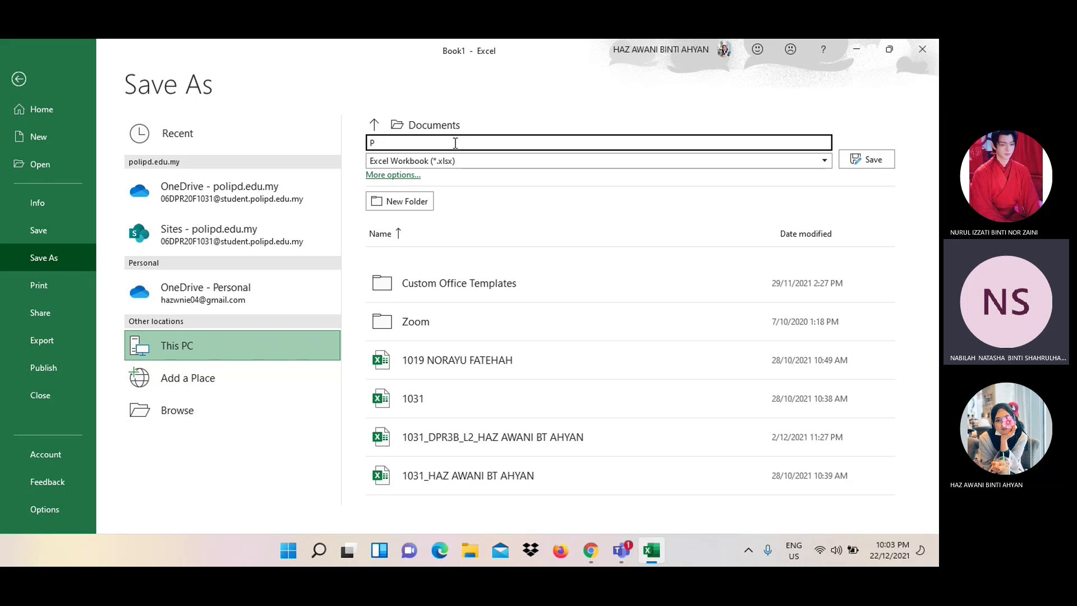
pyautogui.press('BackSpace')
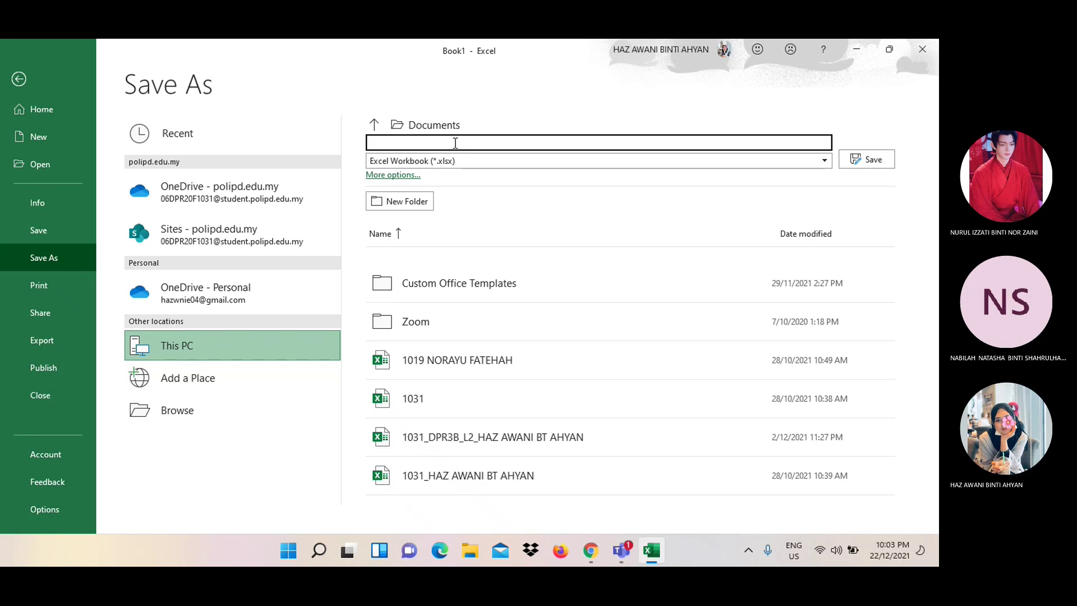
pyautogui.write('MINI PROJE')
pyautogui.write('CT CA')
pyautogui.press('BackSpace')
pyautogui.press('BackSpace')
pyautogui.write('(1)')
pyautogui.write(' C')
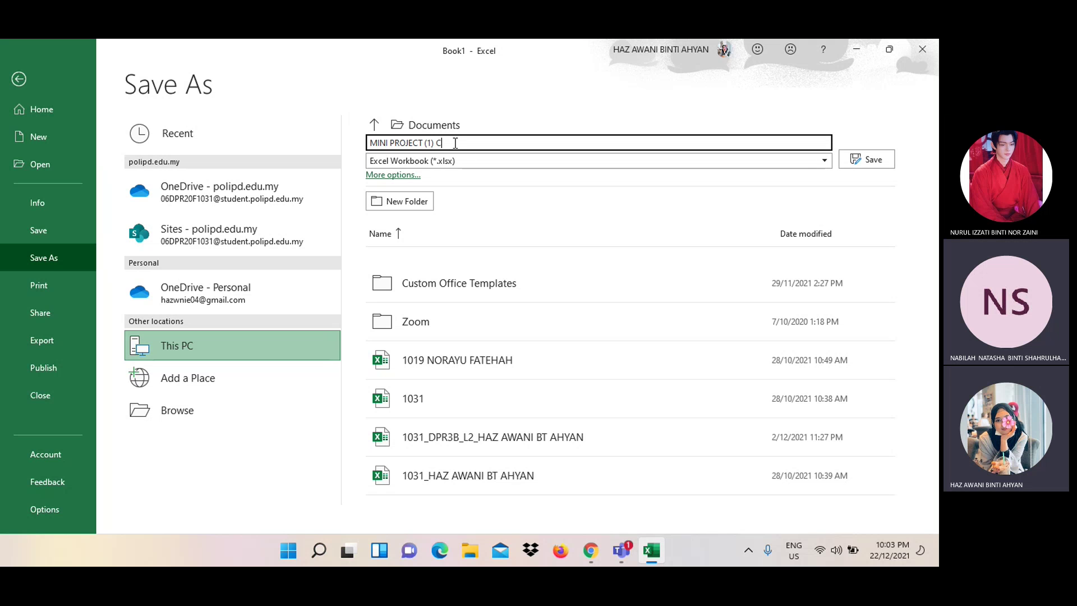
pyautogui.write('A')
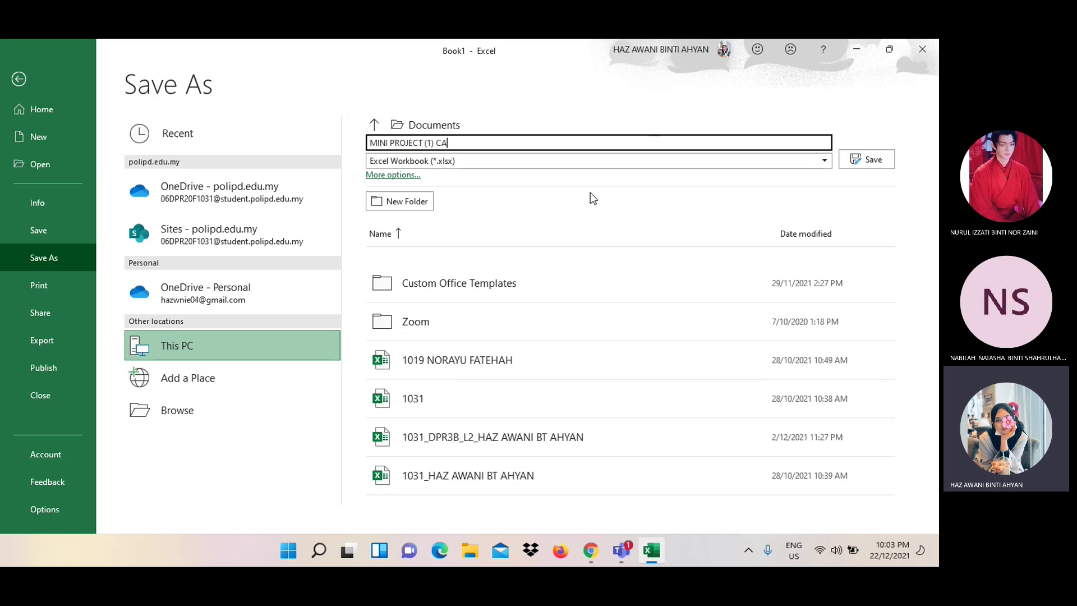
pyautogui.click(870, 161)
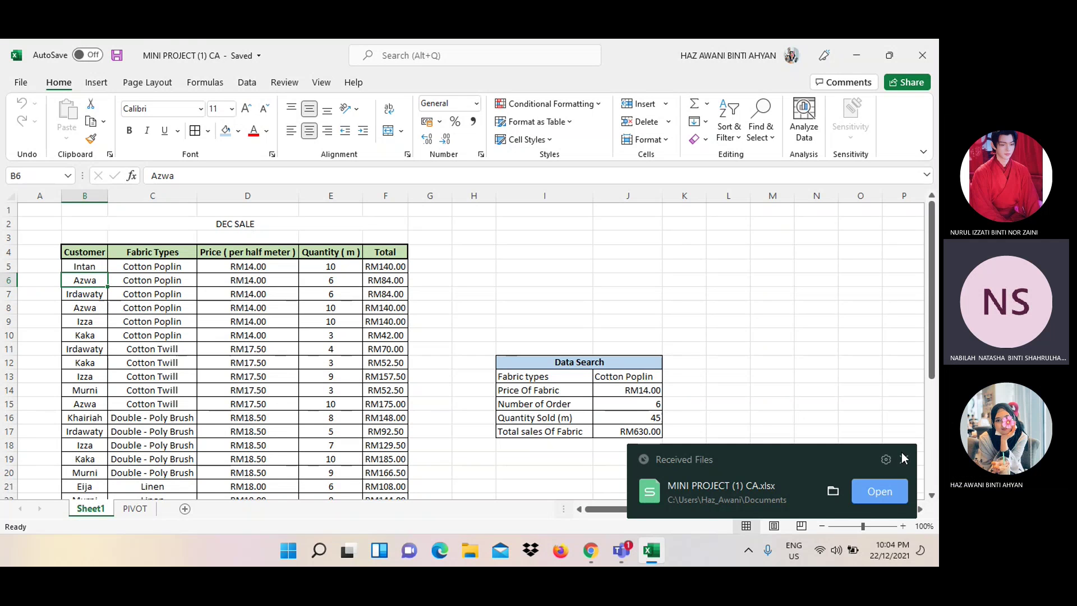
# Launch Word from the Start menu, create a blank document, then bring up the assignment brief in Chrome
pyautogui.click(904, 458)
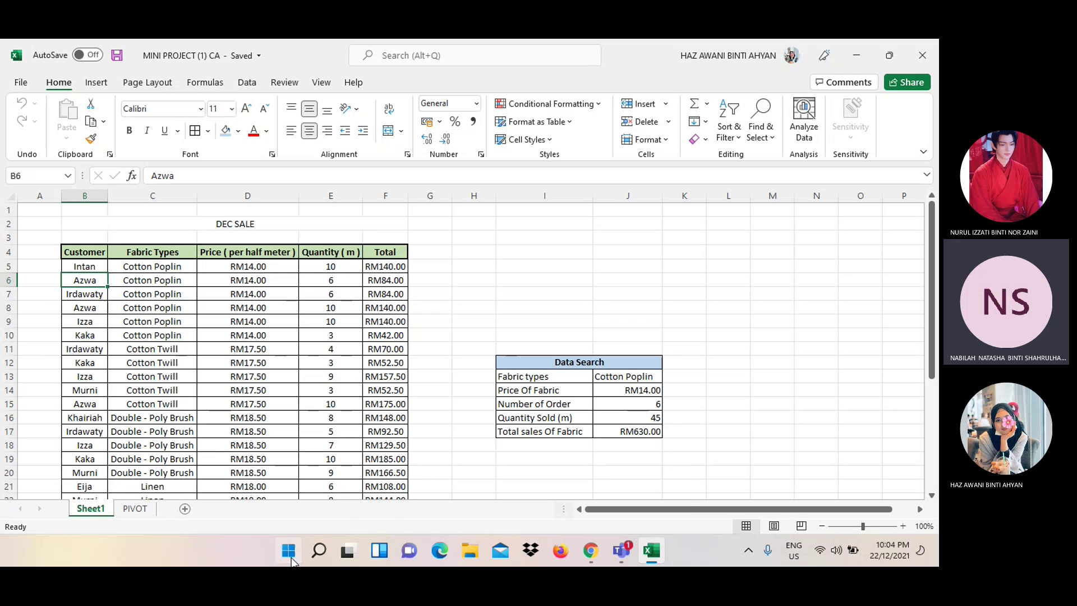
pyautogui.click(289, 551)
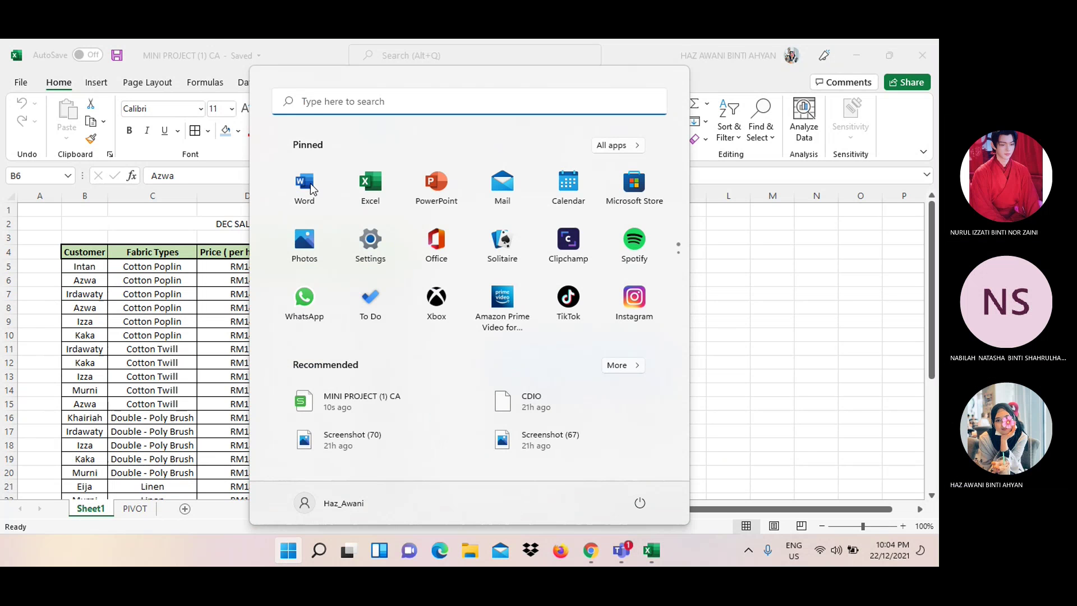
pyautogui.click(312, 188)
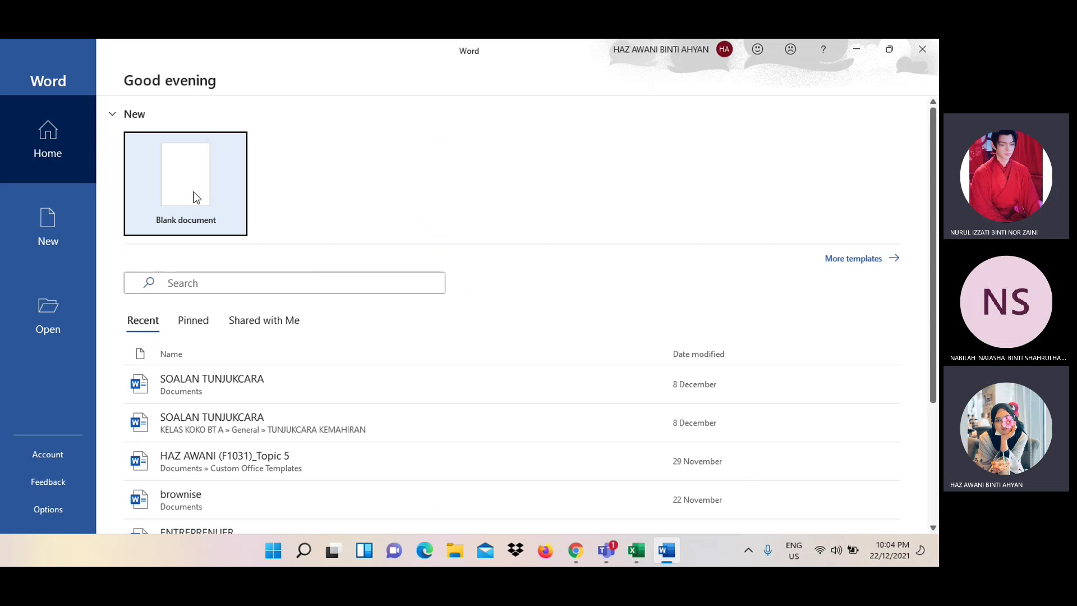
pyautogui.click(192, 194)
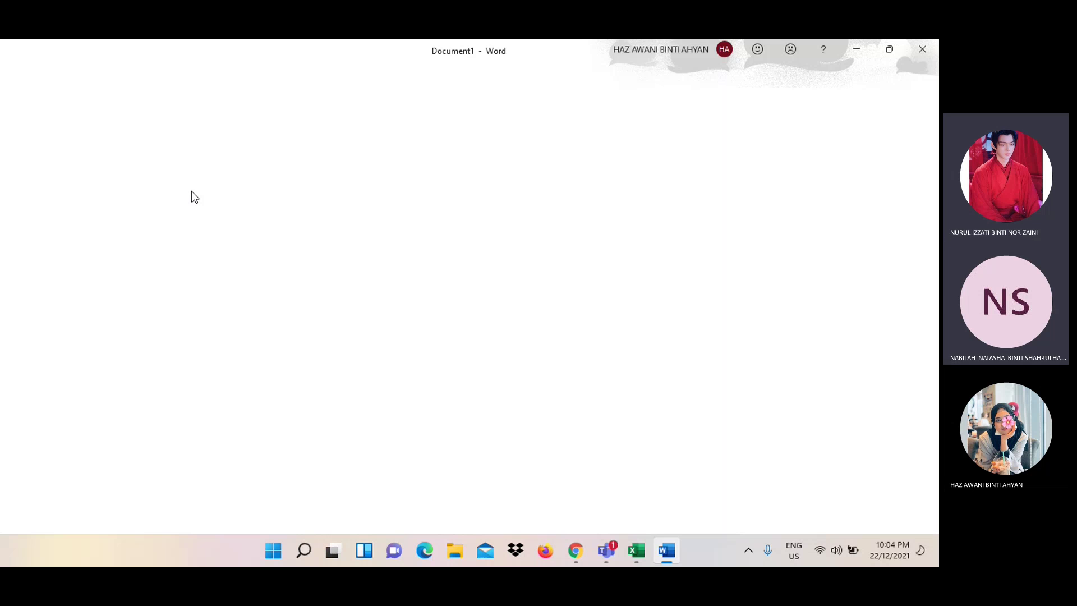
pyautogui.click(575, 550)
pyautogui.scroll(-3, 554, 399)
pyautogui.scroll(-4, 554, 399)
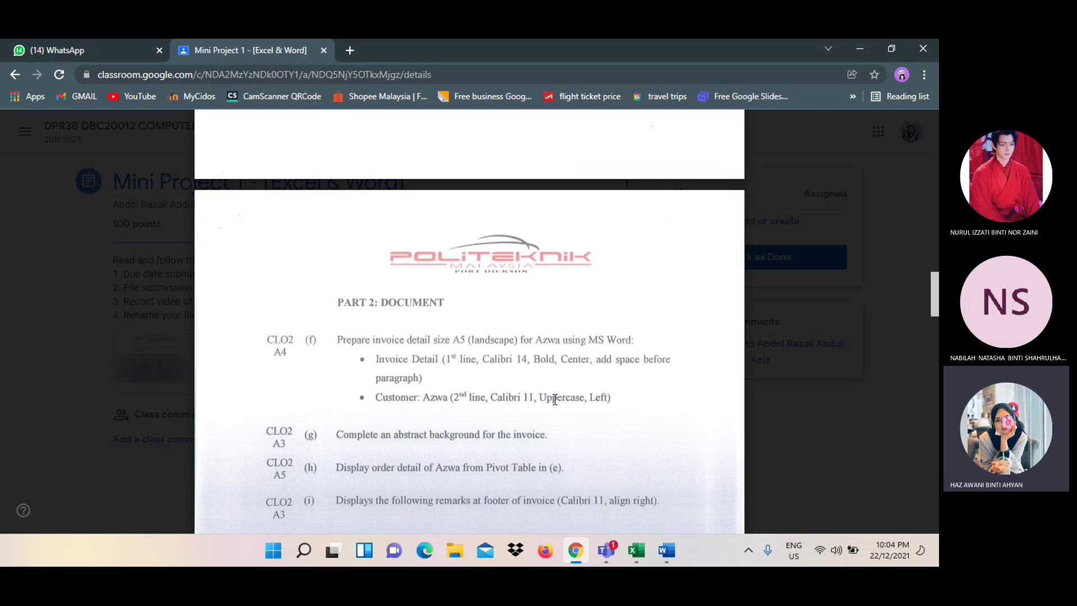
pyautogui.scroll(-4, 554, 399)
pyautogui.scroll(1, 555, 400)
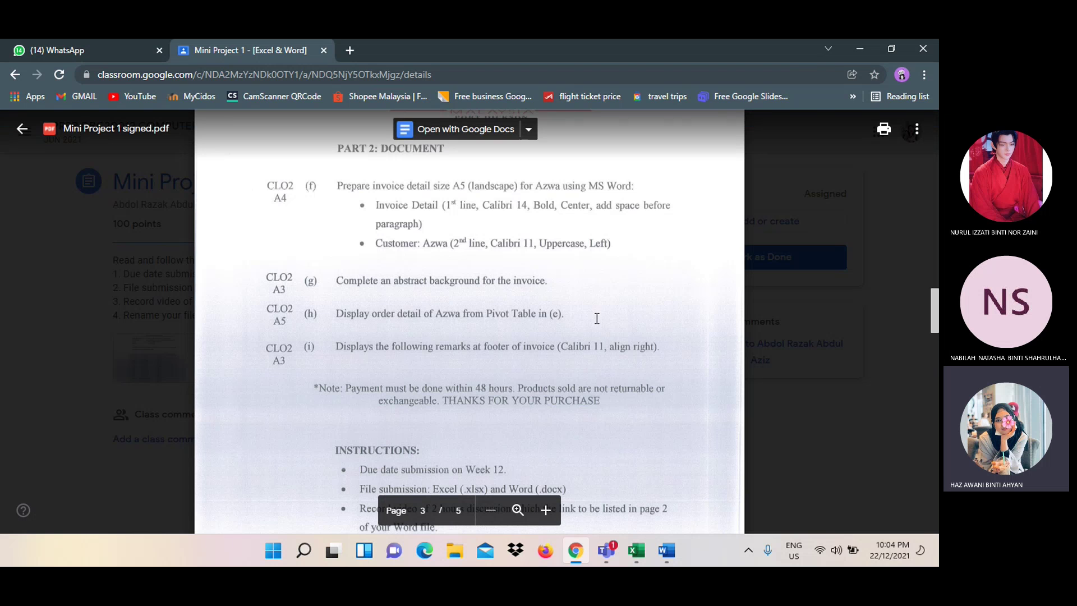
pyautogui.click(578, 557)
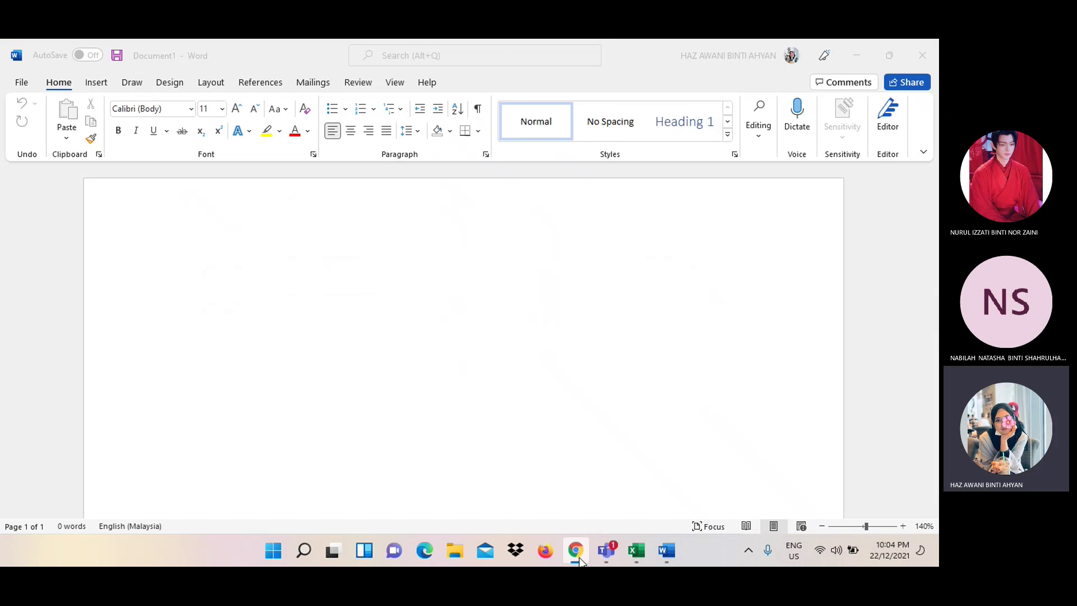
pyautogui.click(212, 84)
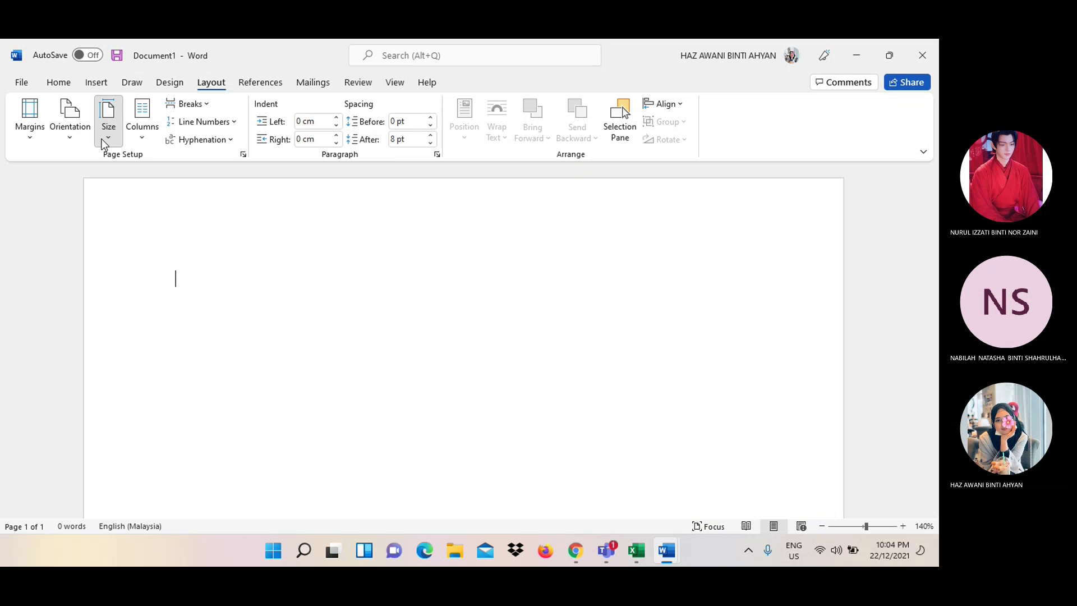
pyautogui.click(106, 140)
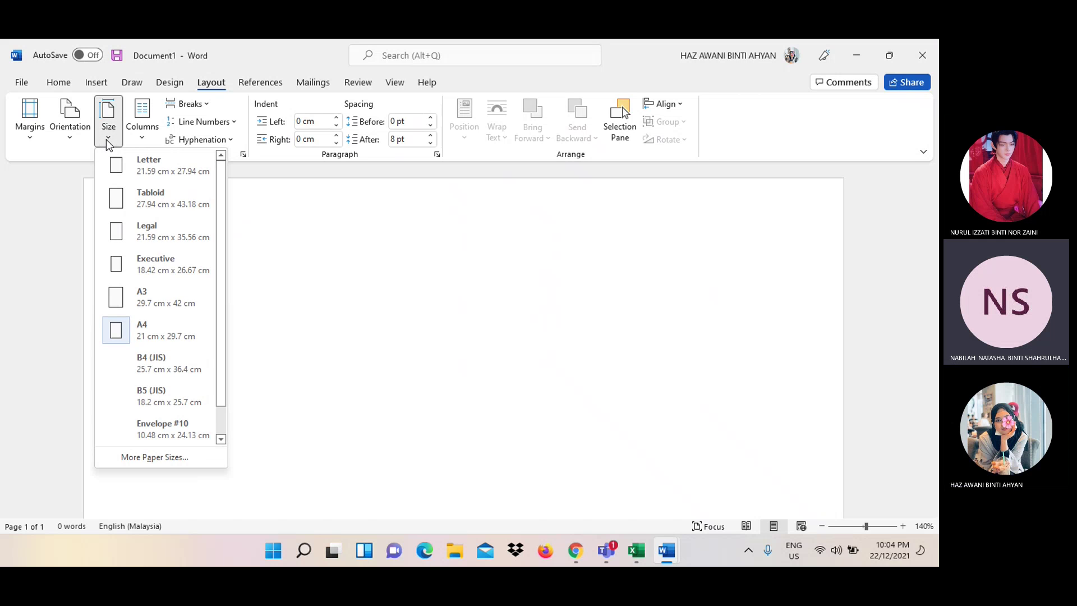
pyautogui.scroll(-1, 153, 347)
pyautogui.scroll(1, 151, 347)
pyautogui.scroll(-1, 152, 346)
pyautogui.scroll(1, 152, 346)
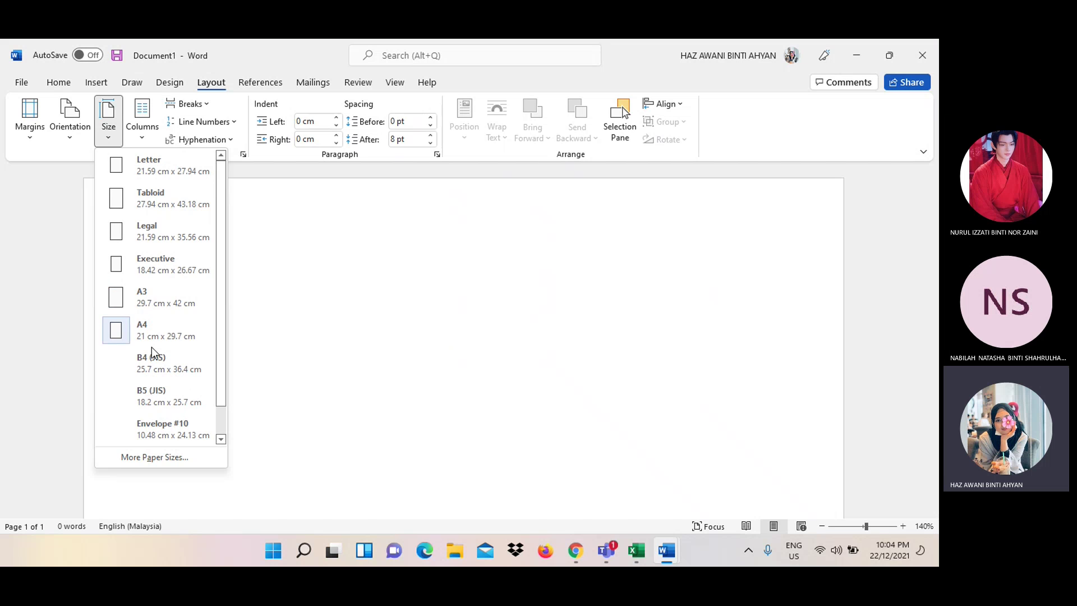
pyautogui.click(154, 457)
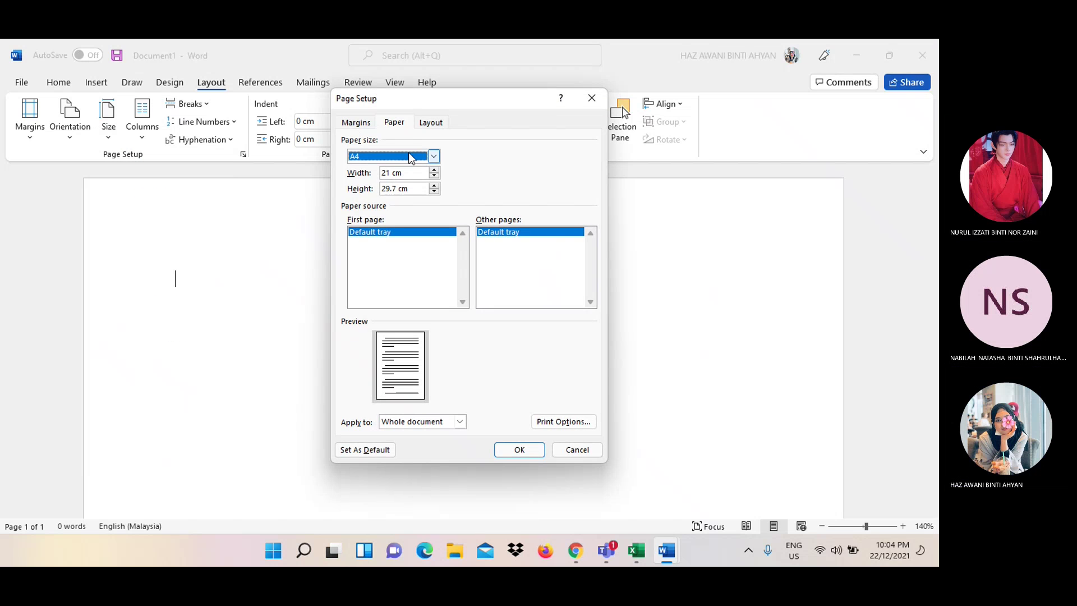
pyautogui.click(435, 156)
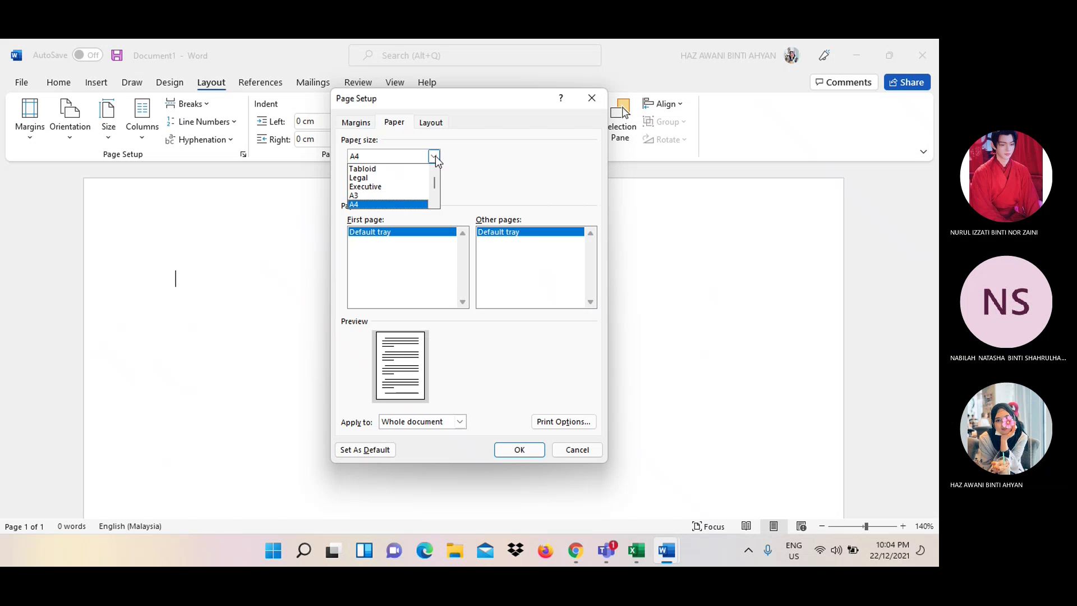
pyautogui.click(398, 151)
pyautogui.click(398, 152)
pyautogui.click(398, 151)
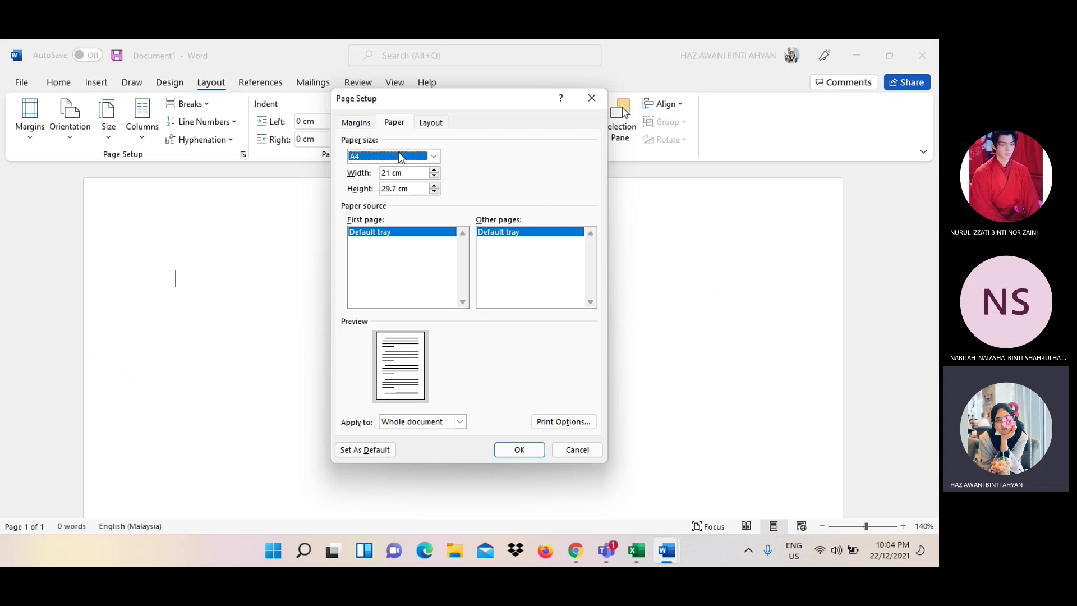
pyautogui.click(399, 151)
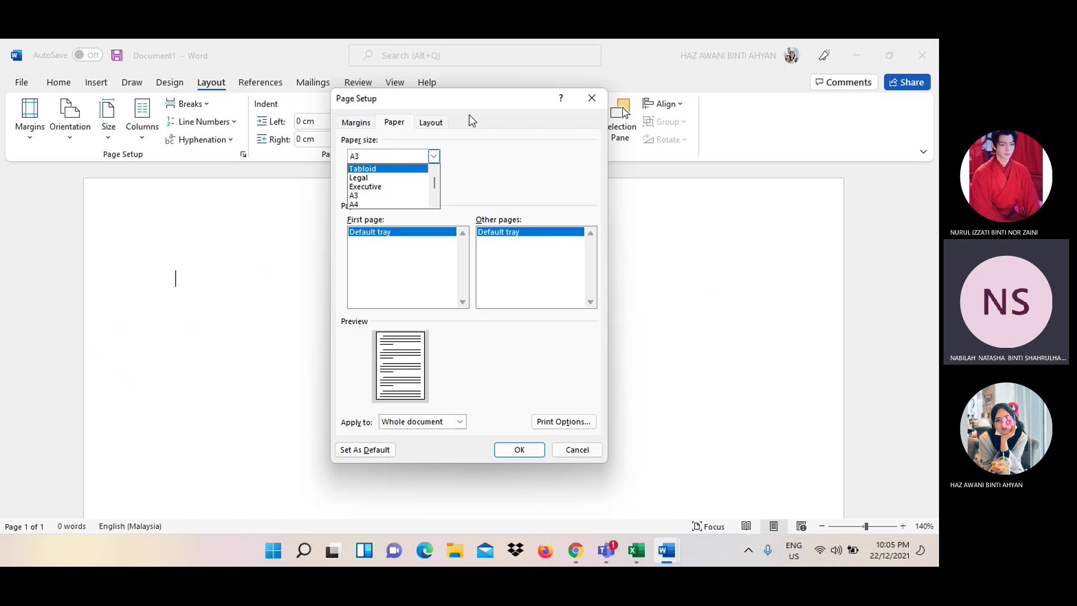
pyautogui.click(442, 123)
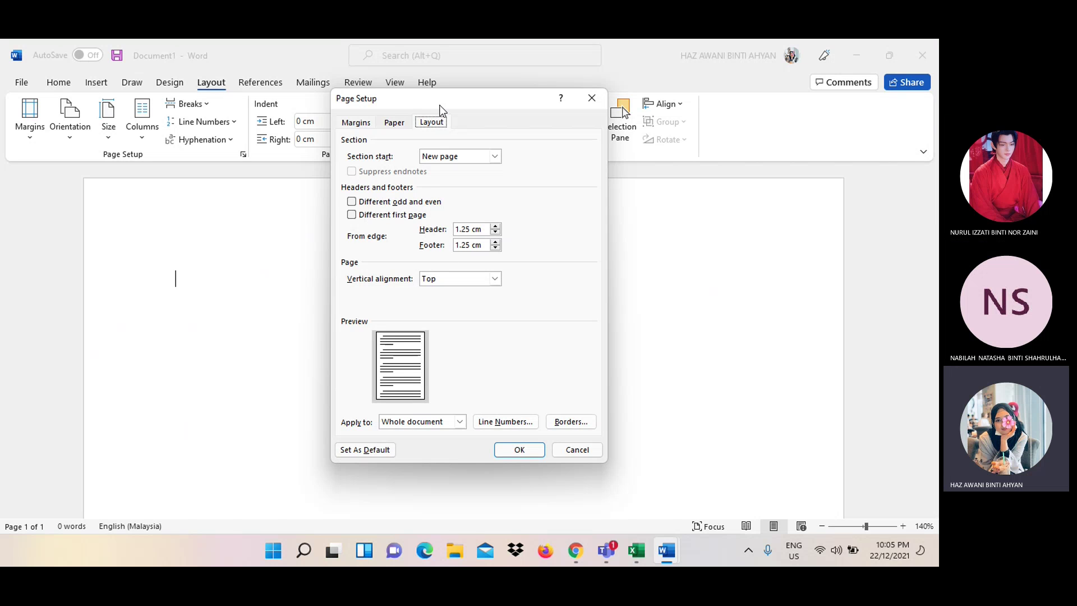
pyautogui.click(359, 124)
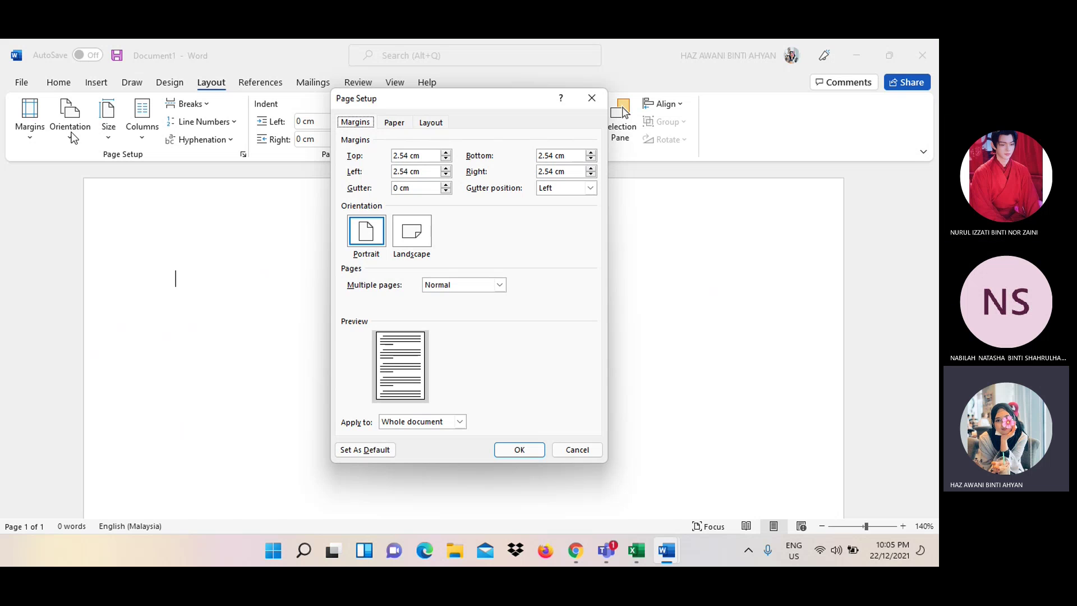
pyautogui.click(596, 98)
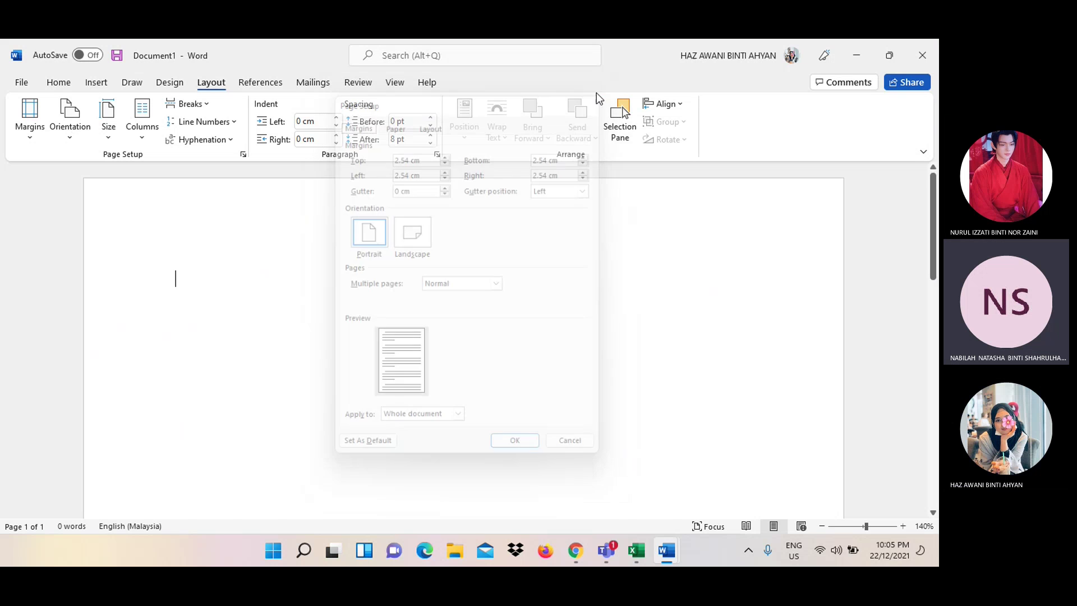
# Set the page orientation to Landscape and look through the paper size list
pyautogui.click(72, 139)
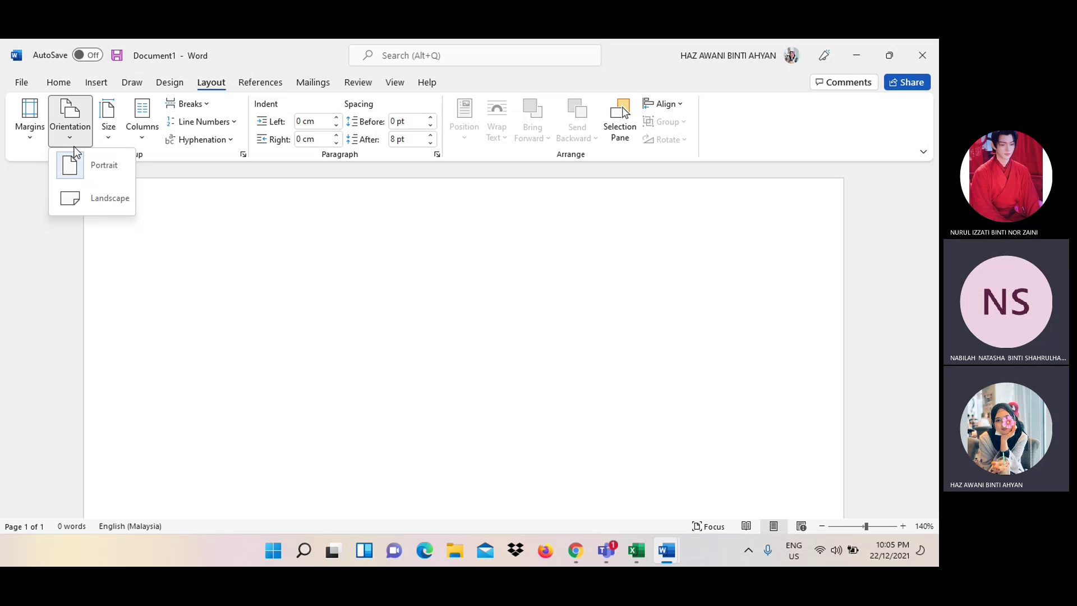
pyautogui.click(87, 196)
pyautogui.click(109, 126)
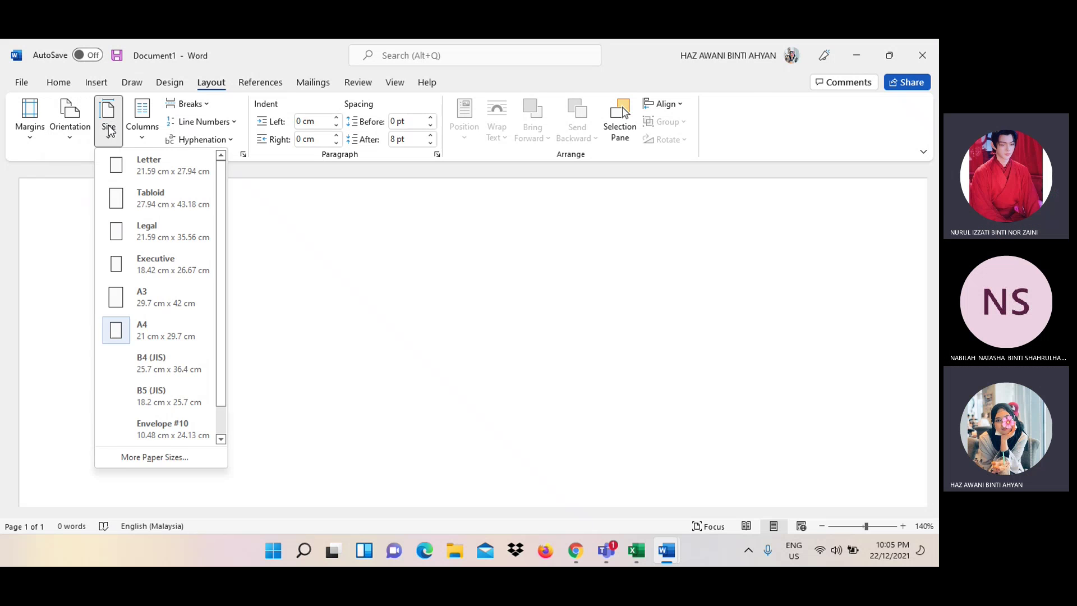
pyautogui.scroll(-1, 149, 359)
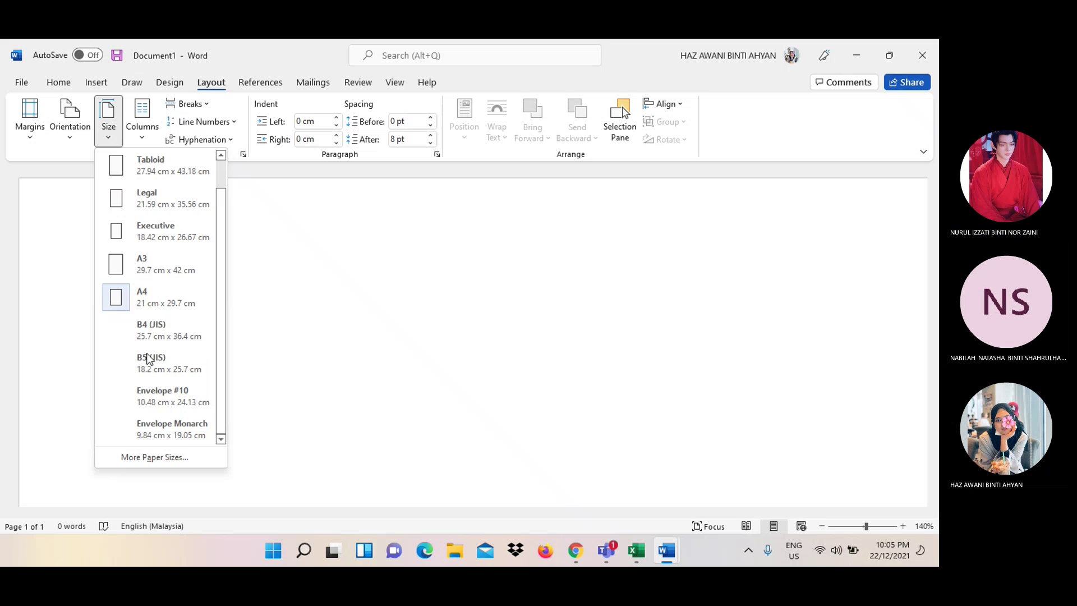
pyautogui.scroll(1, 148, 358)
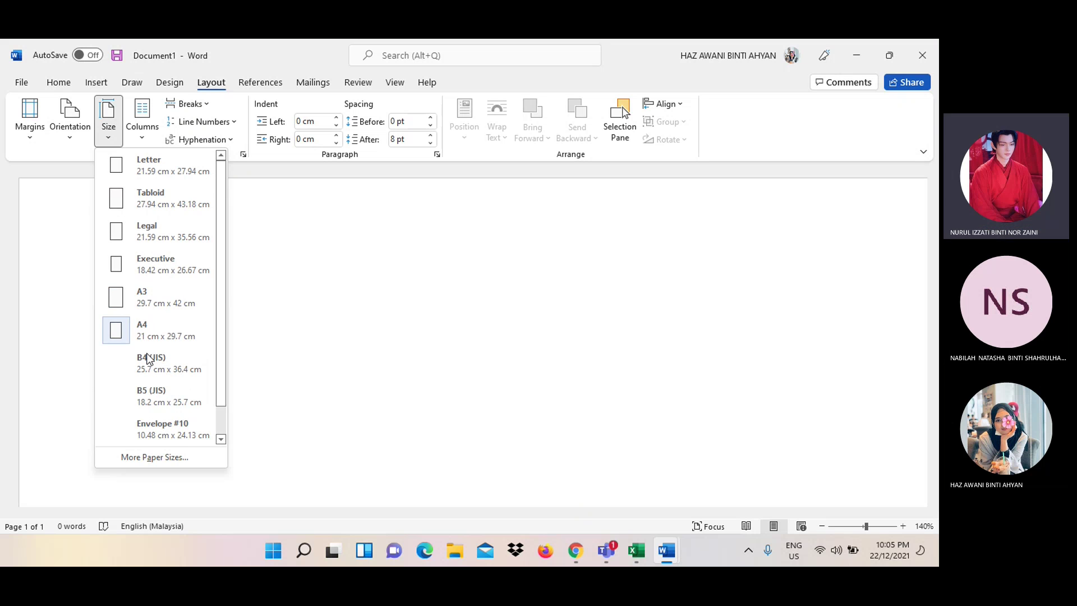
# Browse Page Setup's paper sizes and Layout settings, then close it without applying changes
pyautogui.click(152, 456)
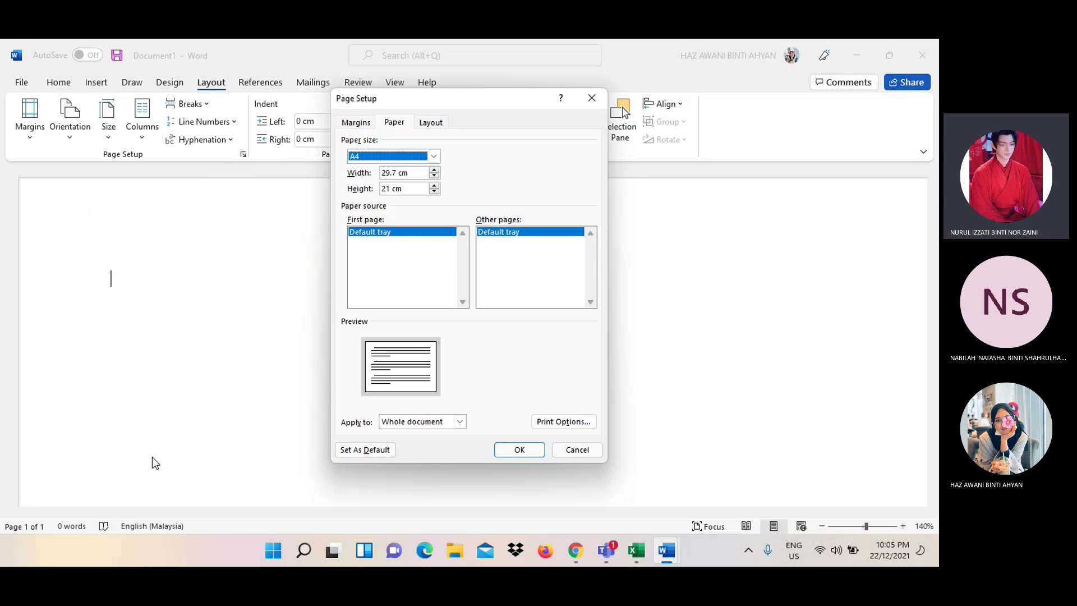
pyautogui.click(372, 157)
pyautogui.press('Up')
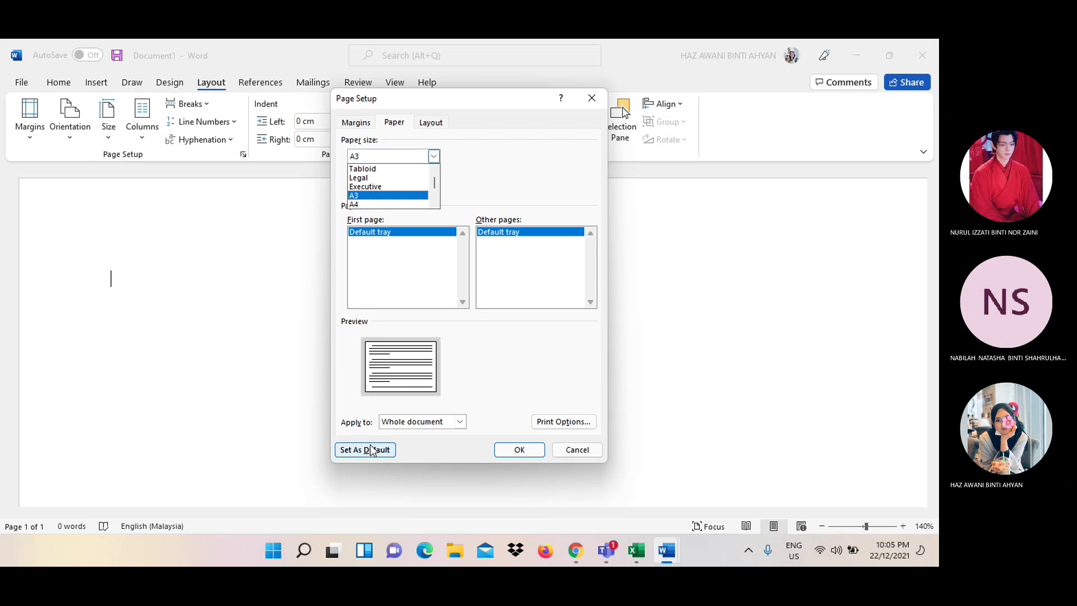
pyautogui.press('Up')
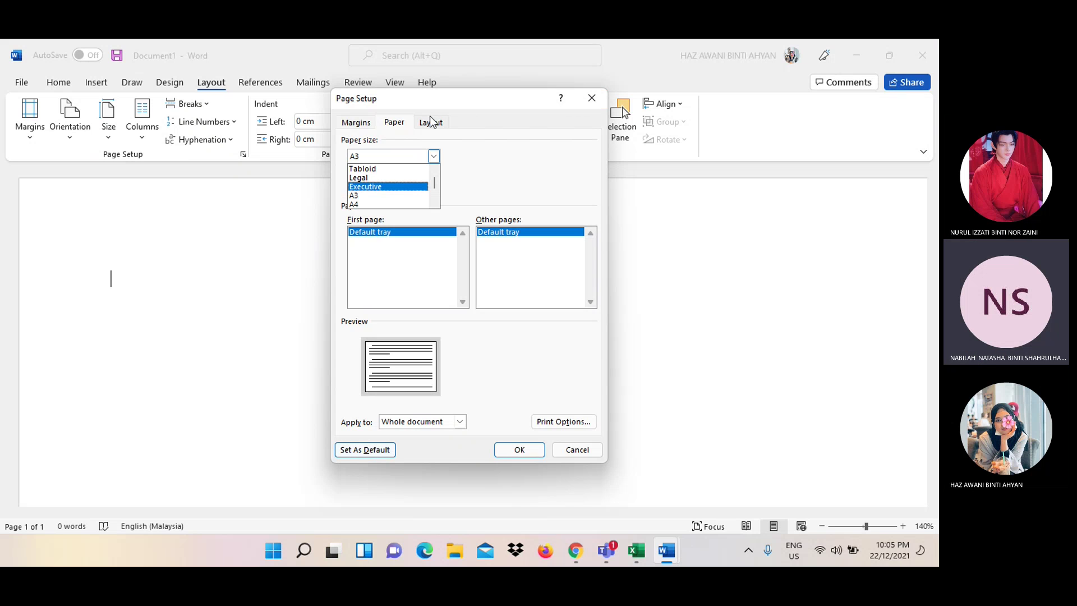
pyautogui.click(431, 122)
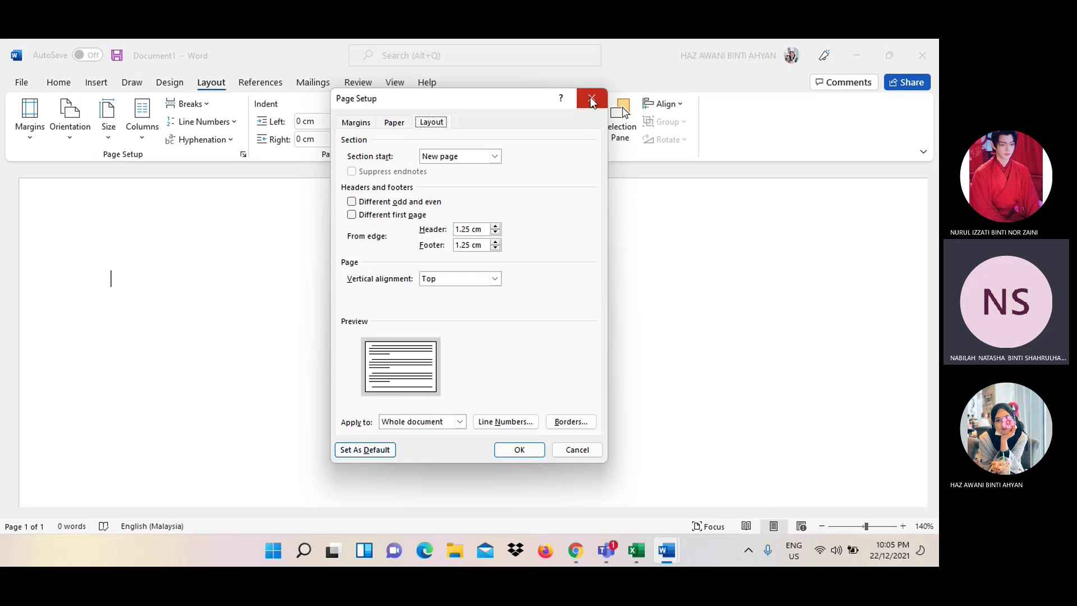
pyautogui.click(590, 99)
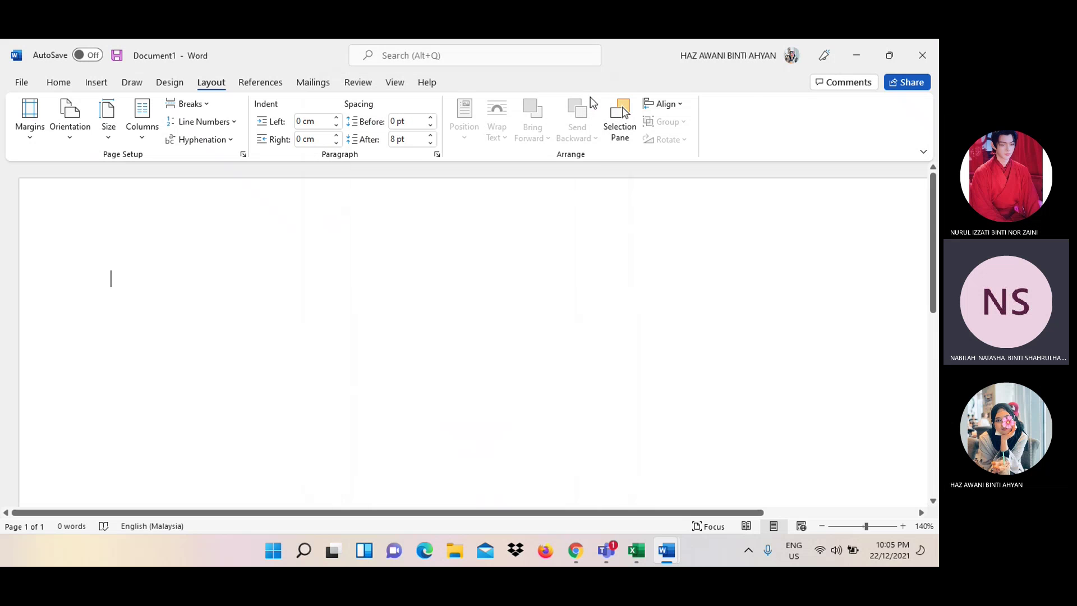
pyautogui.click(581, 551)
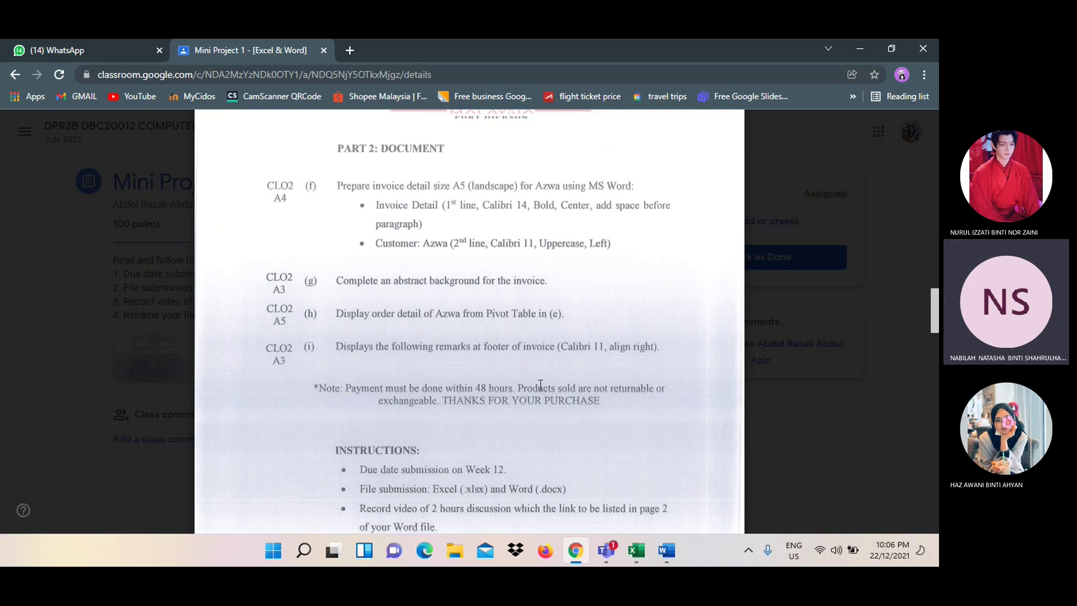
pyautogui.click(576, 553)
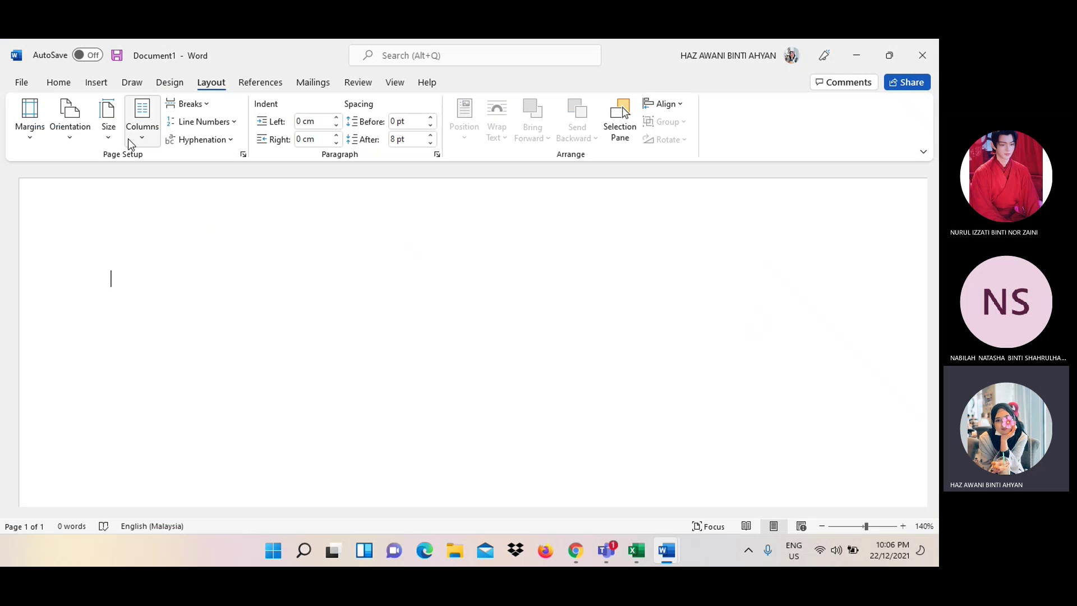
# Review the orientation choices, leaving Landscape in place
pyautogui.click(75, 135)
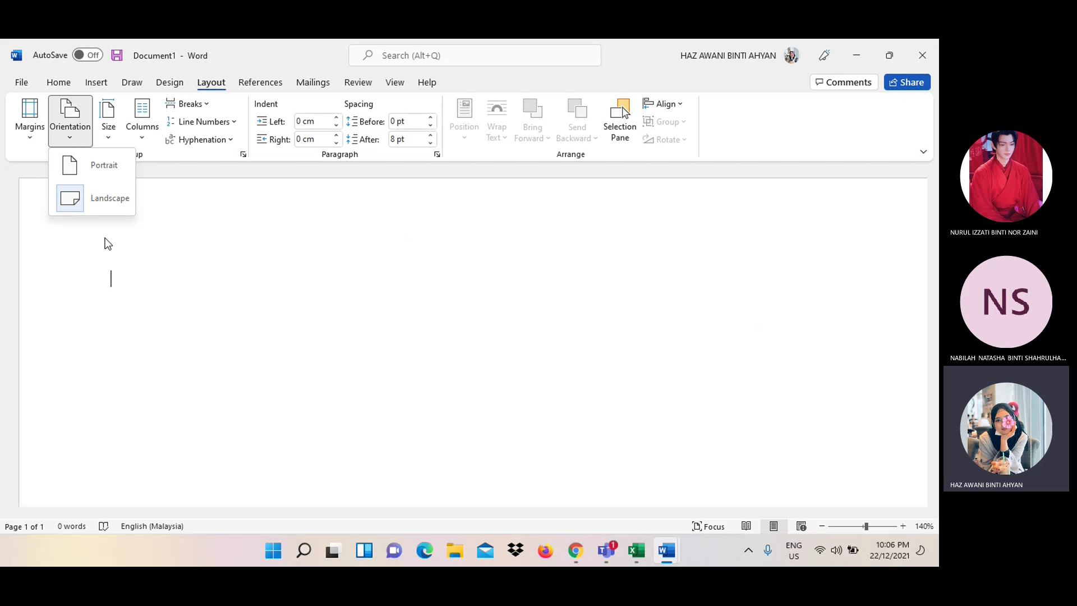
pyautogui.rightClick(96, 207)
pyautogui.click(56, 266)
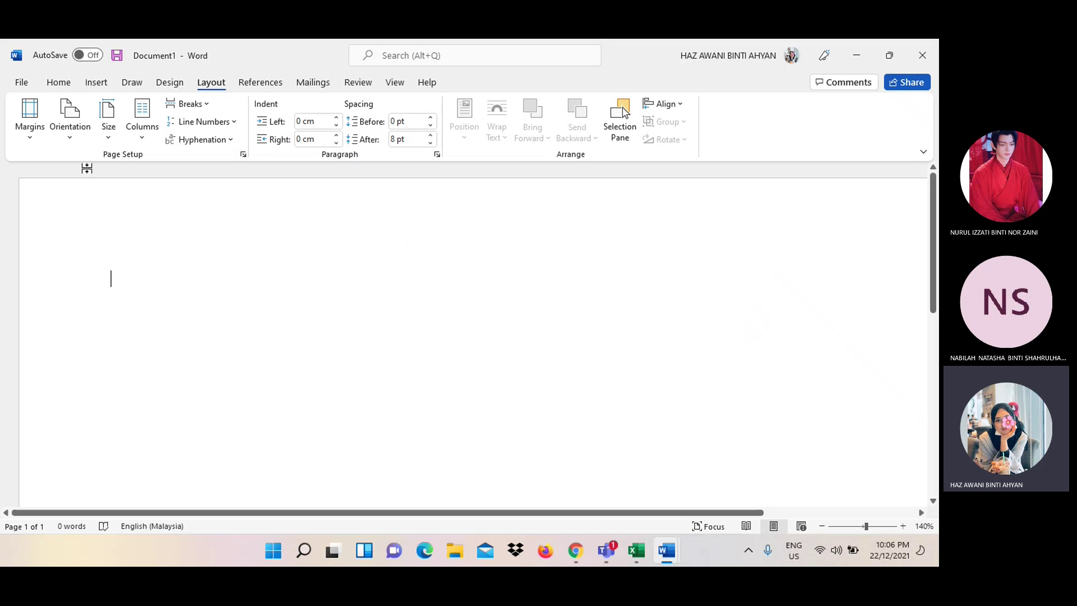
# Confirm A4 in Page Setup's paper size box, then close it and reopen the Size list
pyautogui.click(109, 130)
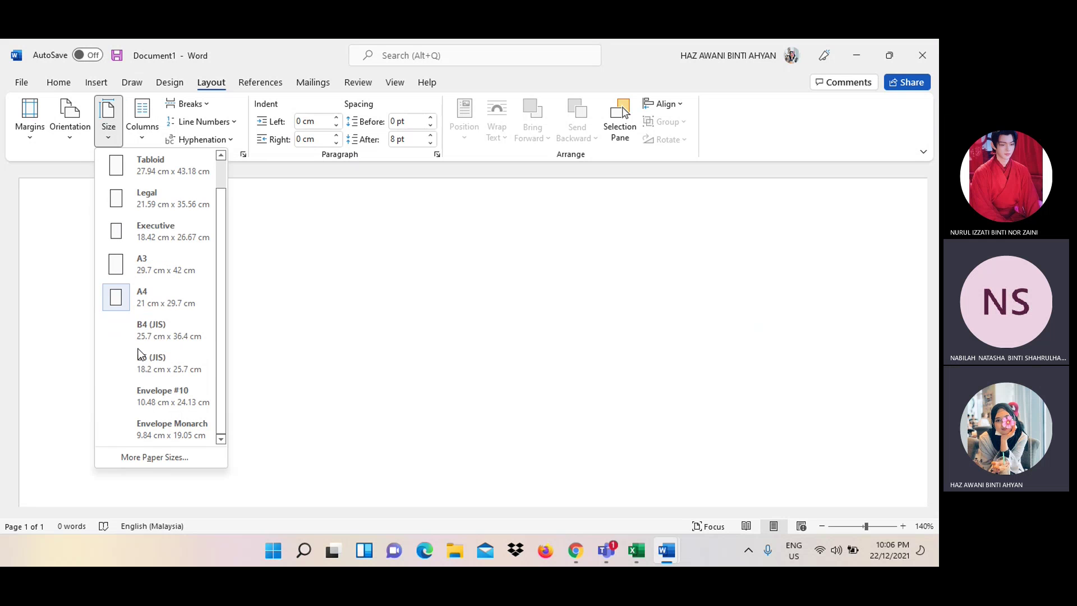
pyautogui.click(132, 457)
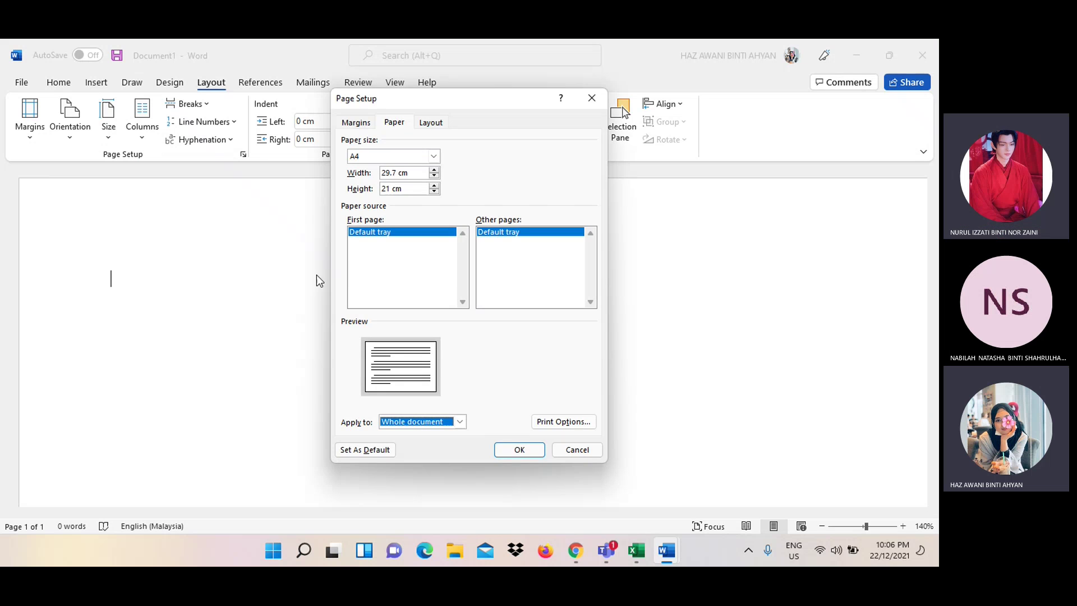
pyautogui.click(390, 161)
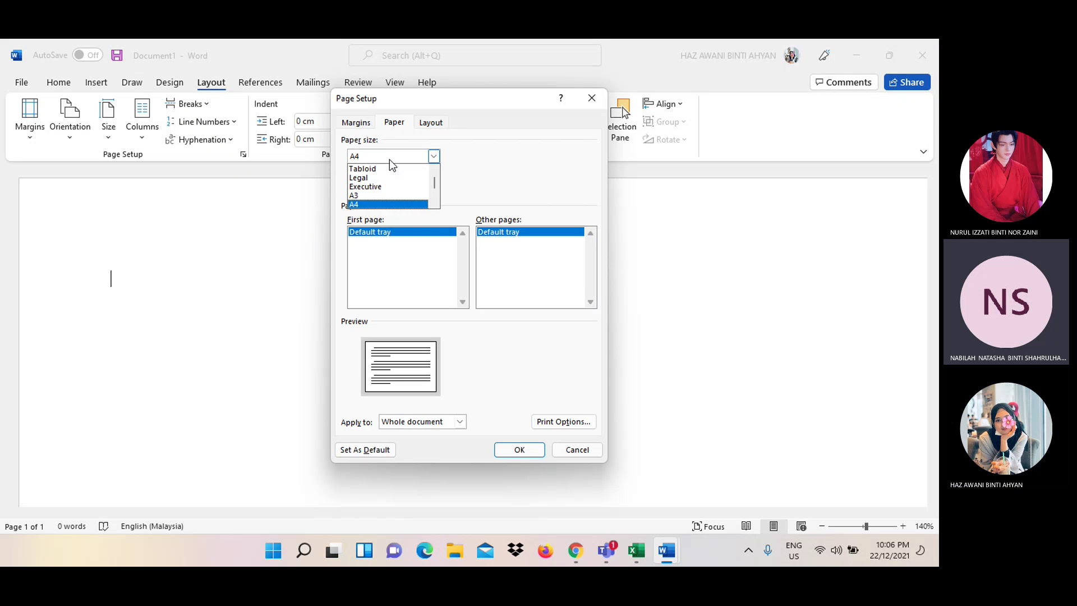
pyautogui.click(390, 161)
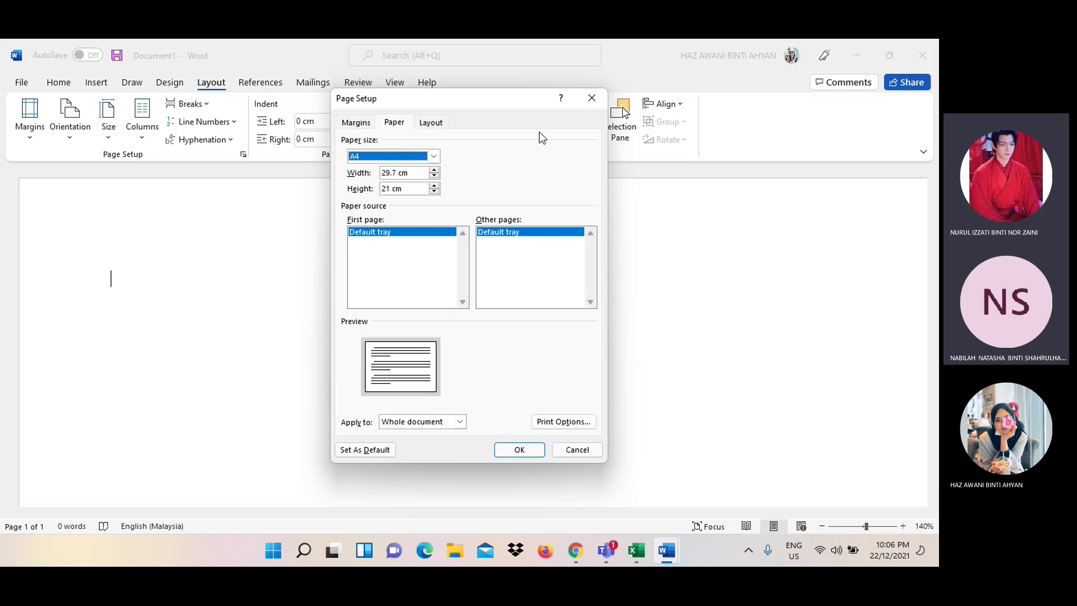
pyautogui.click(594, 99)
pyautogui.click(109, 129)
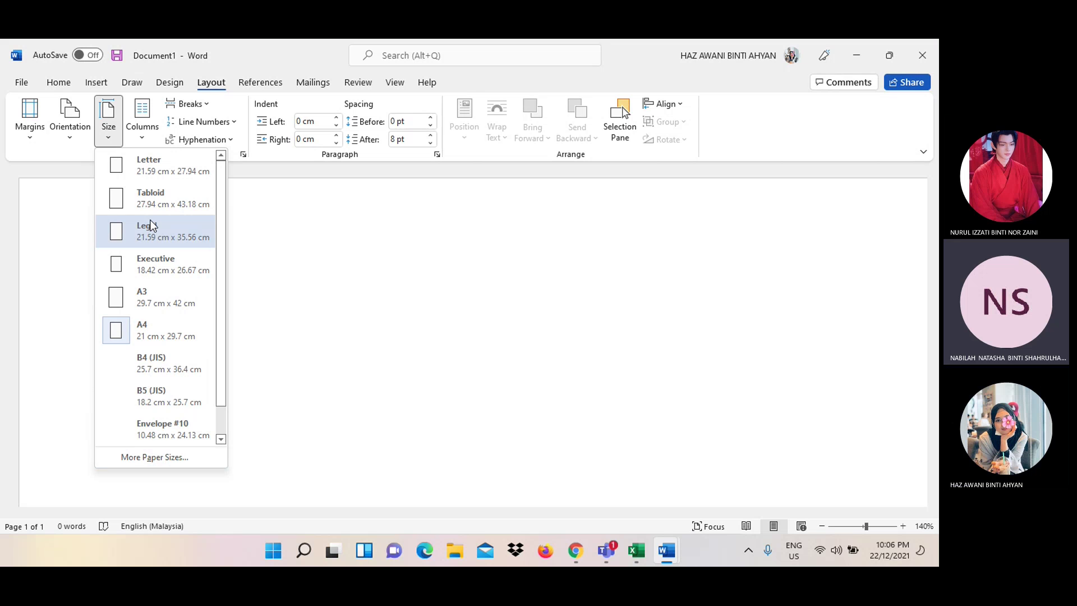
# Choose A3 as the paper size in Page Setup
pyautogui.scroll(-1, 163, 334)
pyautogui.scroll(1, 166, 359)
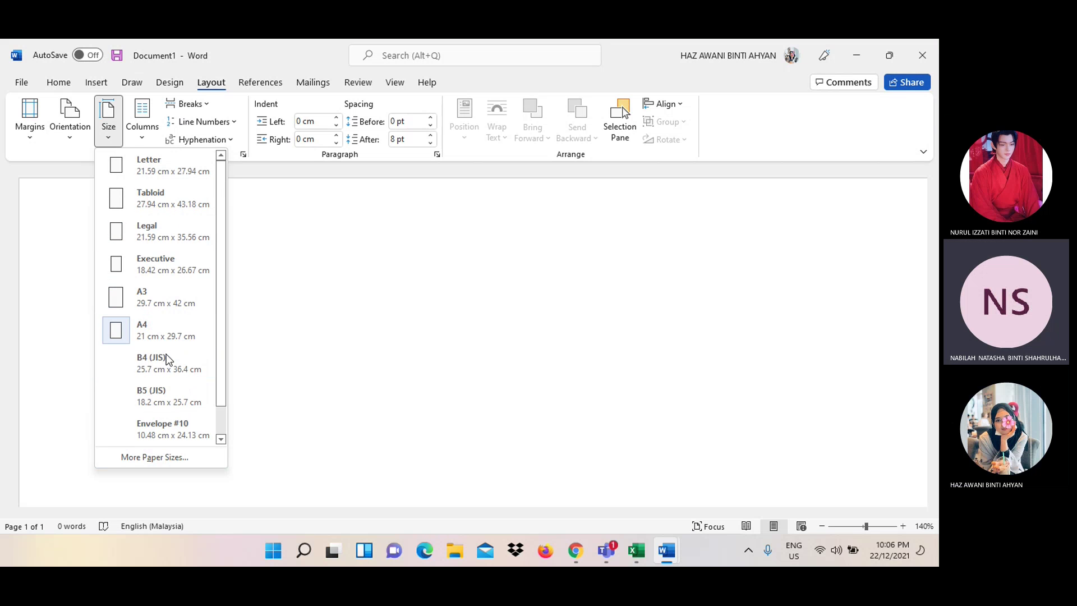
pyautogui.click(163, 453)
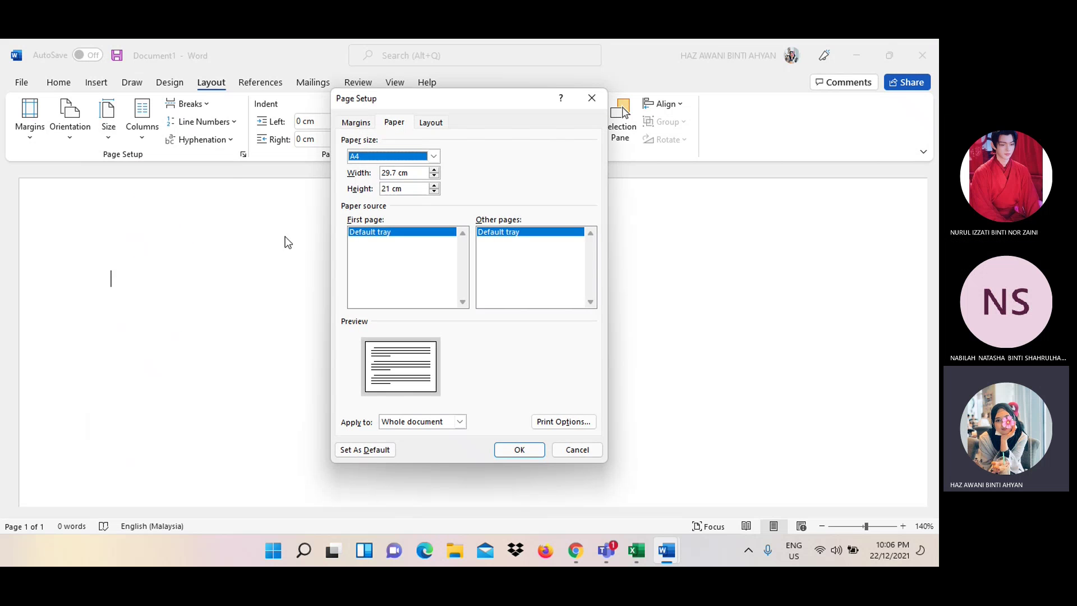
pyautogui.click(383, 149)
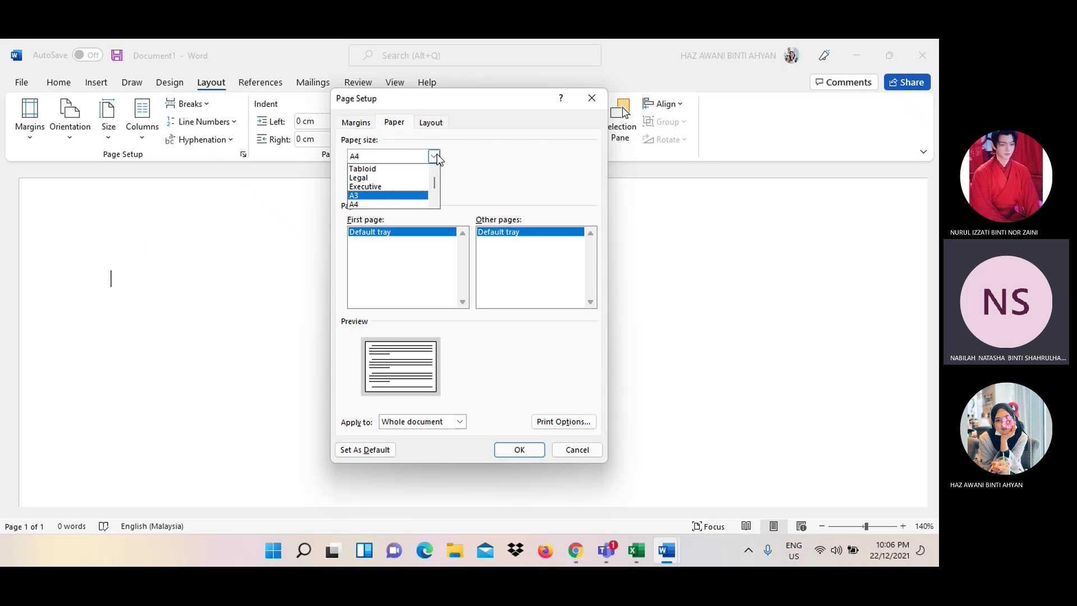
pyautogui.click(435, 156)
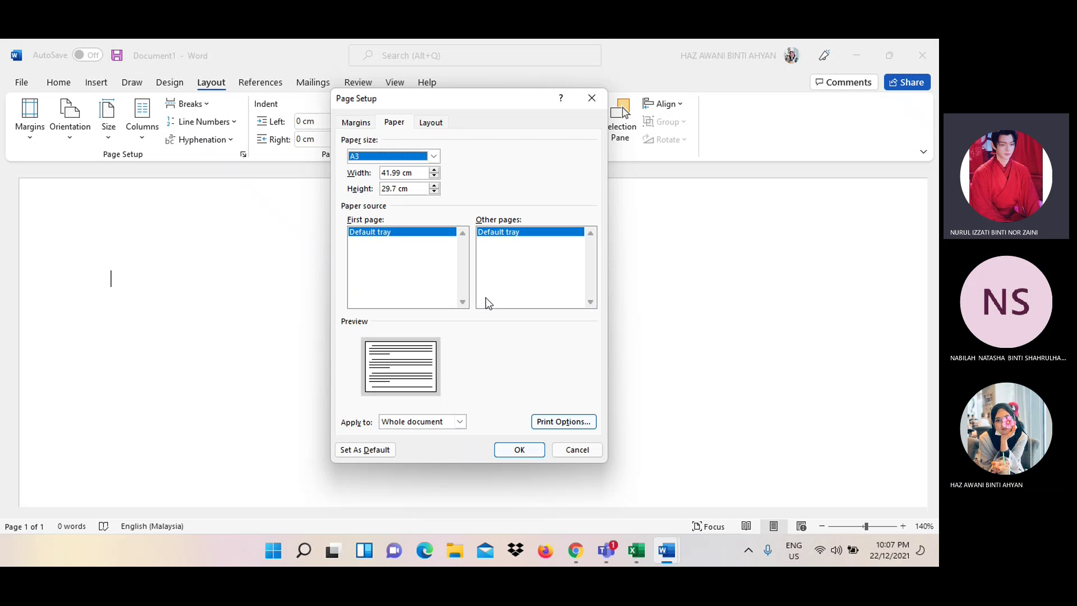
# Review the Layout and Margins tabs, keeping Multiple pages set to Normal
pyautogui.click(424, 123)
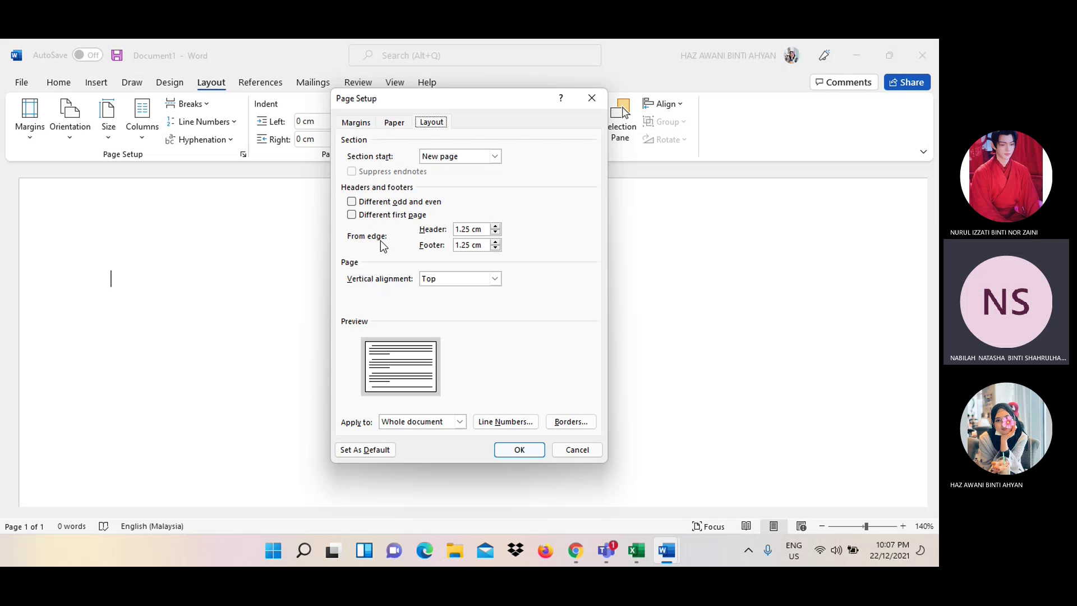
pyautogui.click(396, 122)
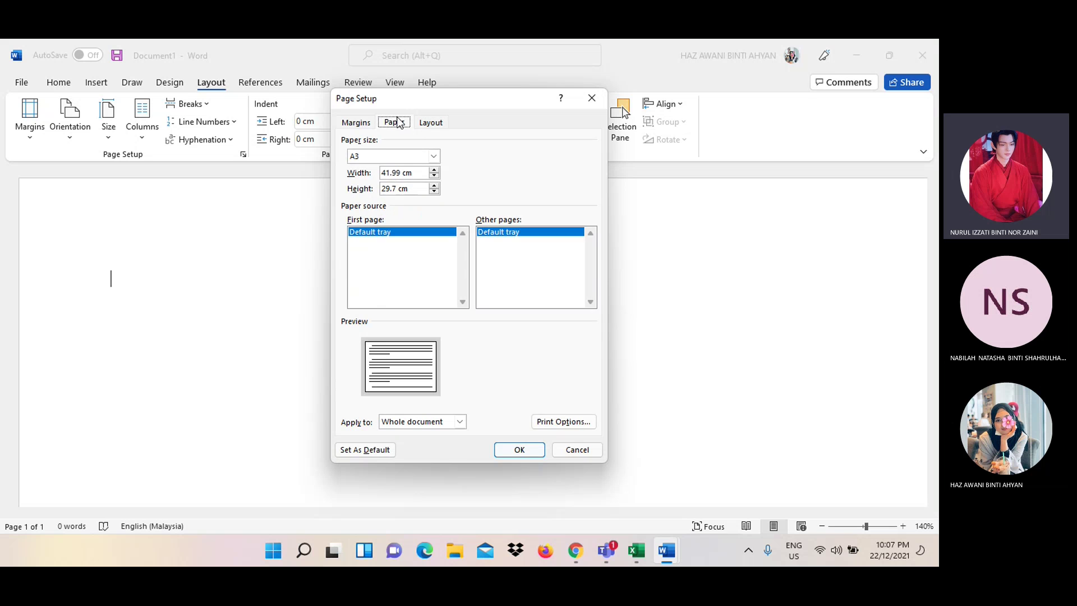
pyautogui.click(364, 122)
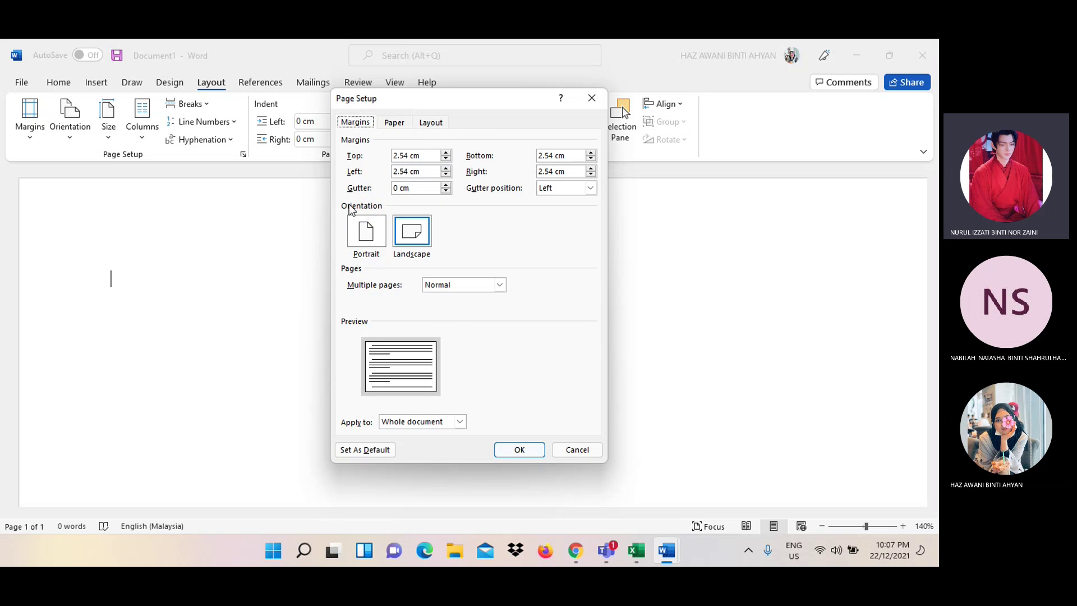
pyautogui.click(488, 286)
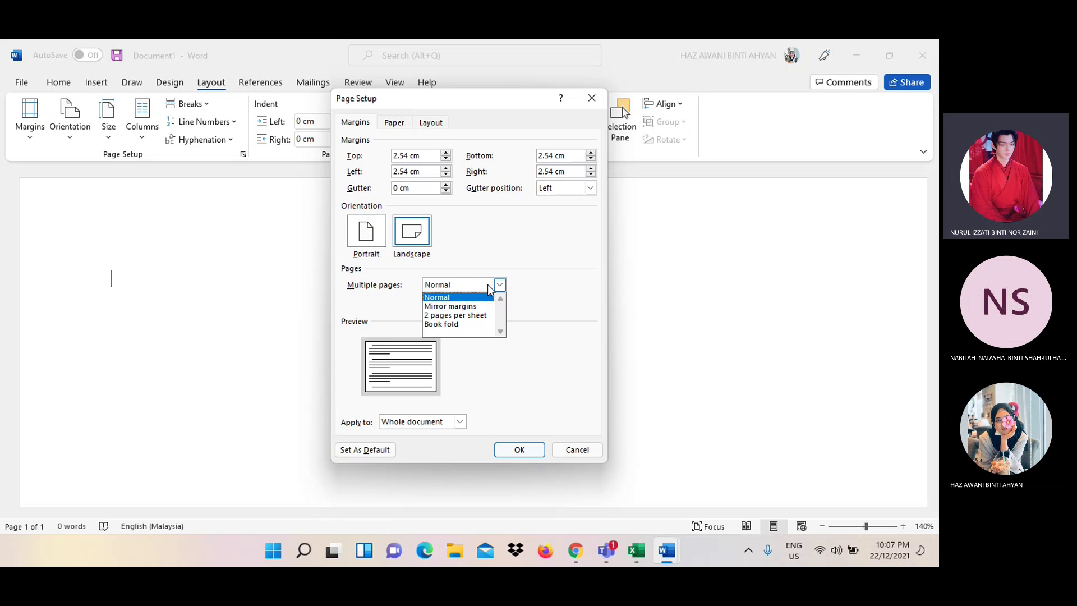
pyautogui.click(488, 287)
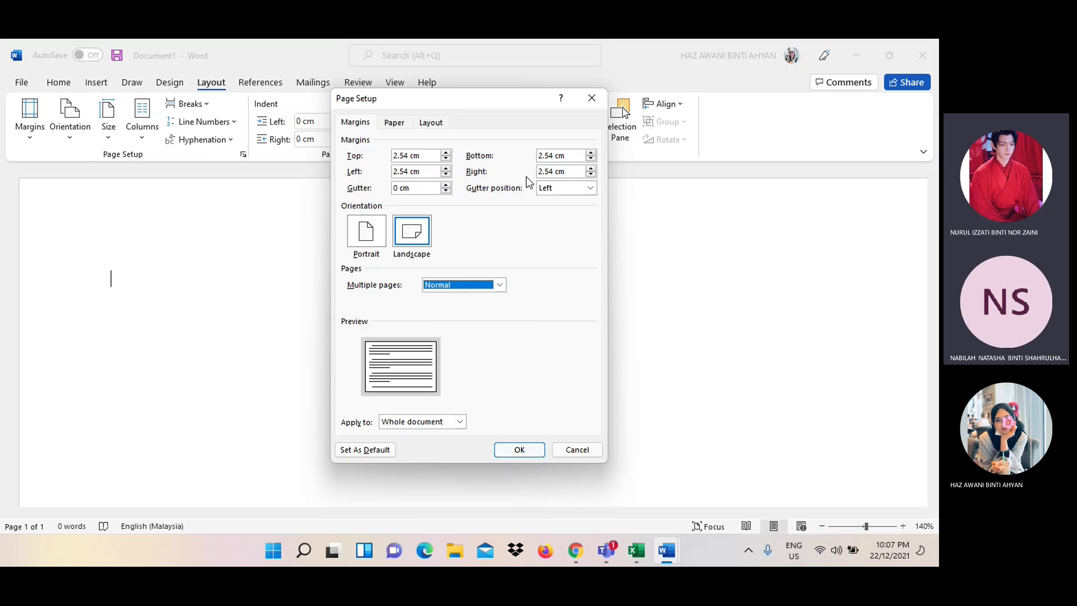
pyautogui.click(500, 285)
pyautogui.click(500, 288)
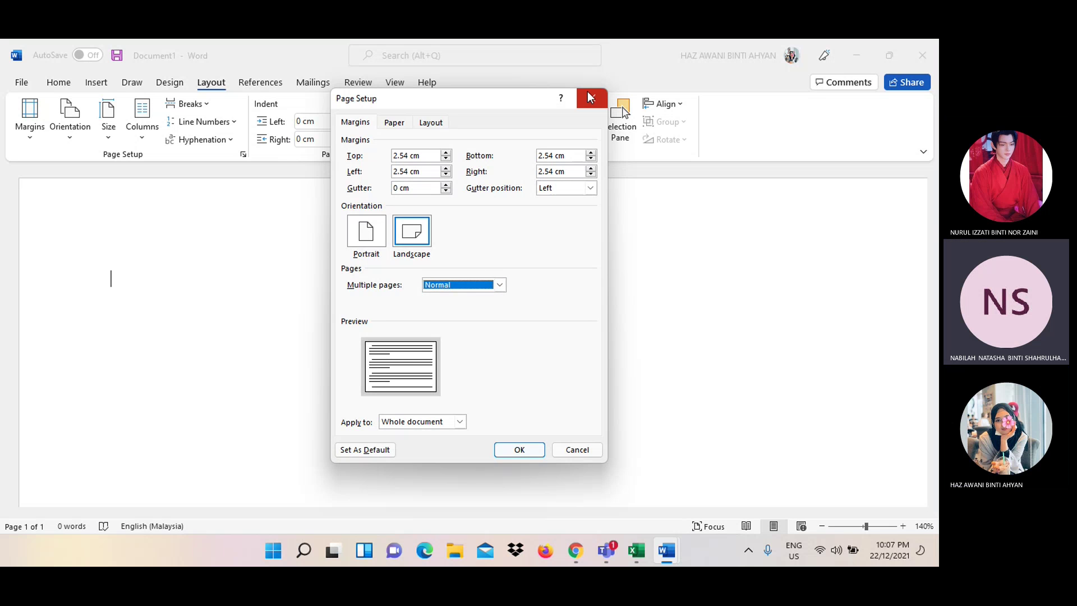
pyautogui.click(432, 123)
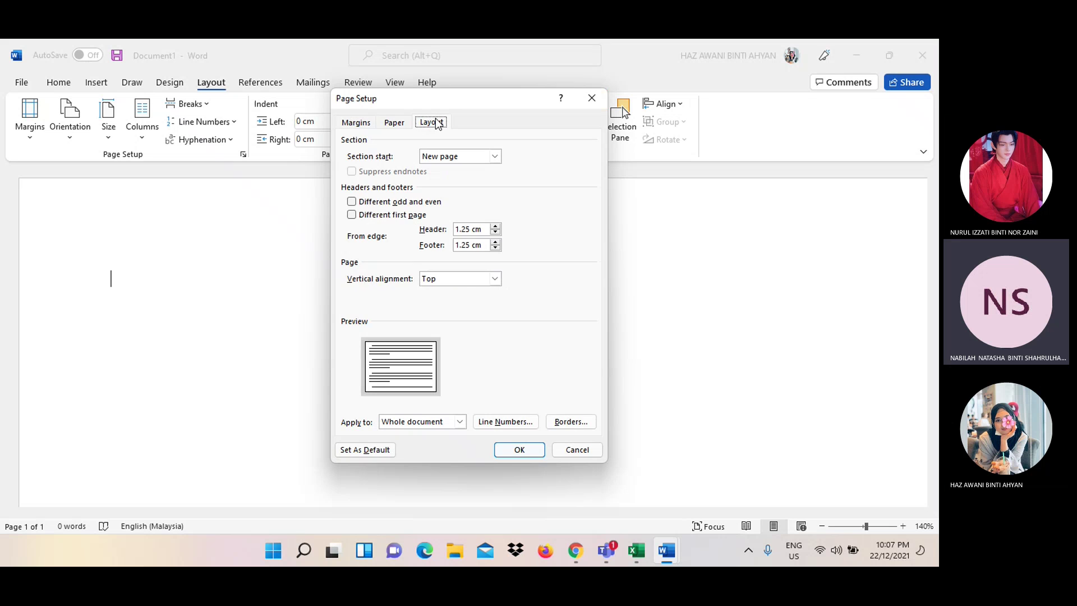
pyautogui.click(404, 124)
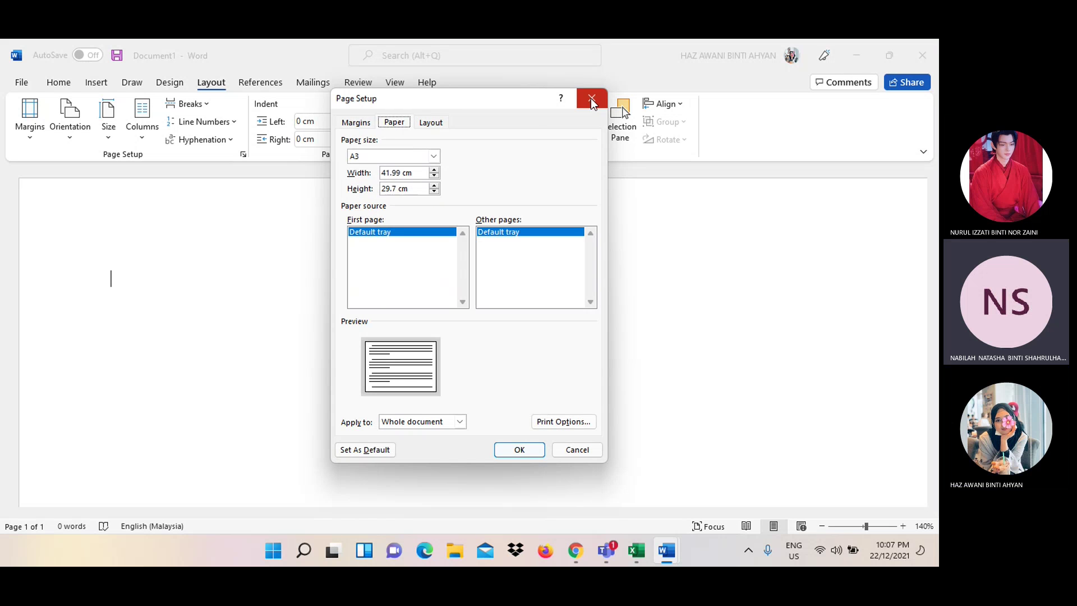
# Close Page Setup without applying A3 and glance at the project PDF in Chrome
pyautogui.click(591, 99)
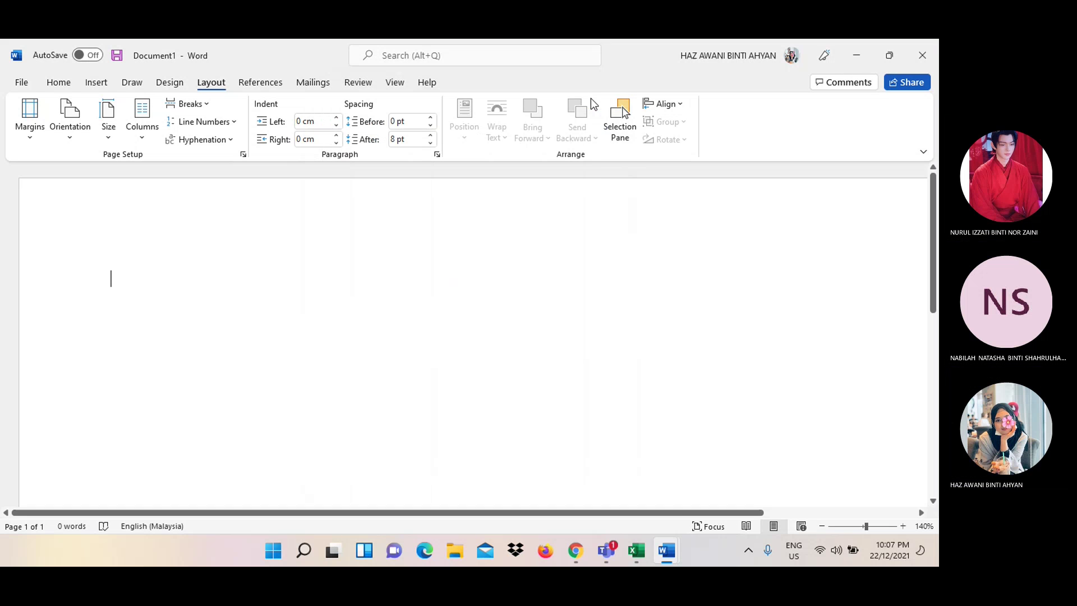
pyautogui.click(576, 555)
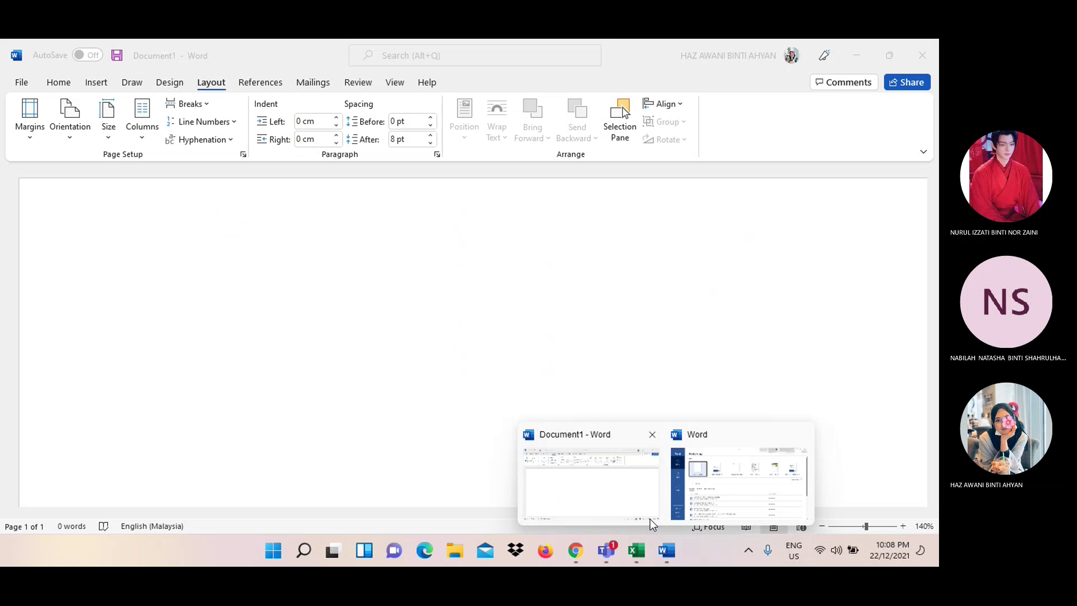
# Close the extra Word start window and open More Paper Sizes for Document1
pyautogui.click(651, 523)
pyautogui.moveTo(665, 550)
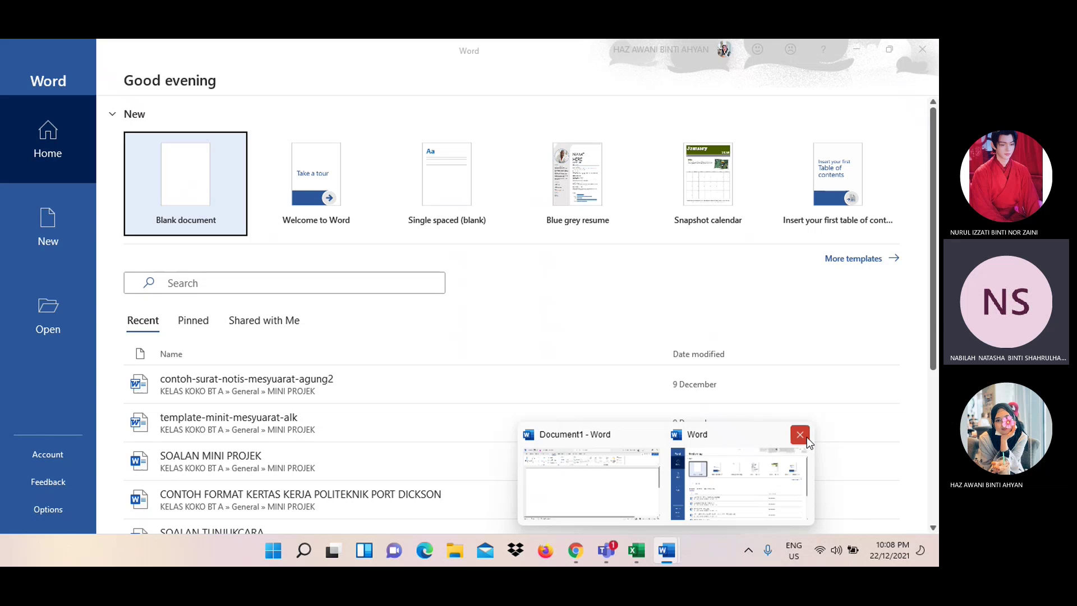
pyautogui.click(807, 436)
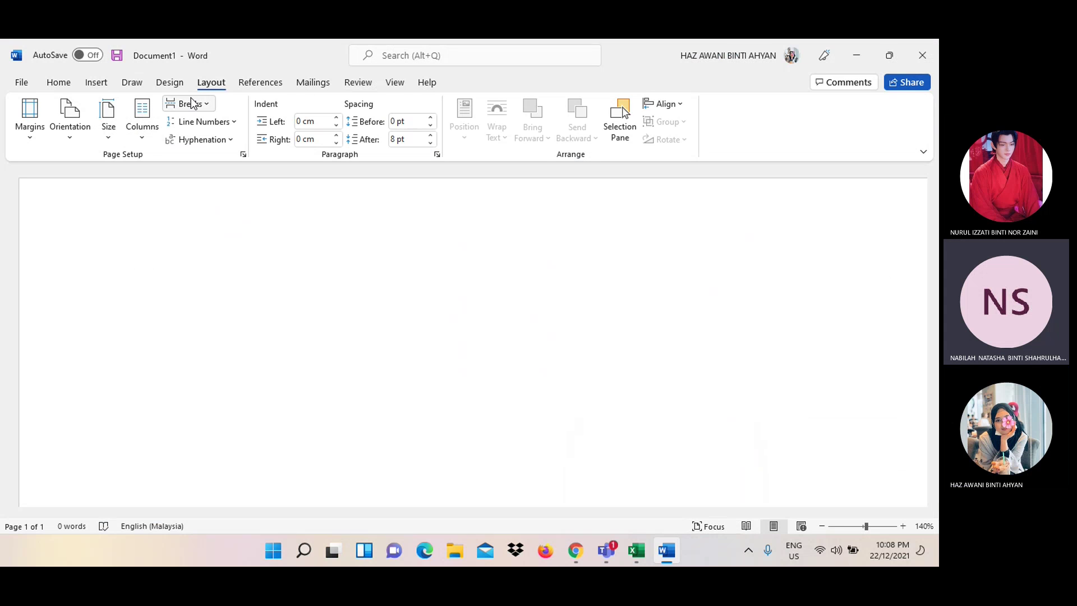
pyautogui.click(109, 134)
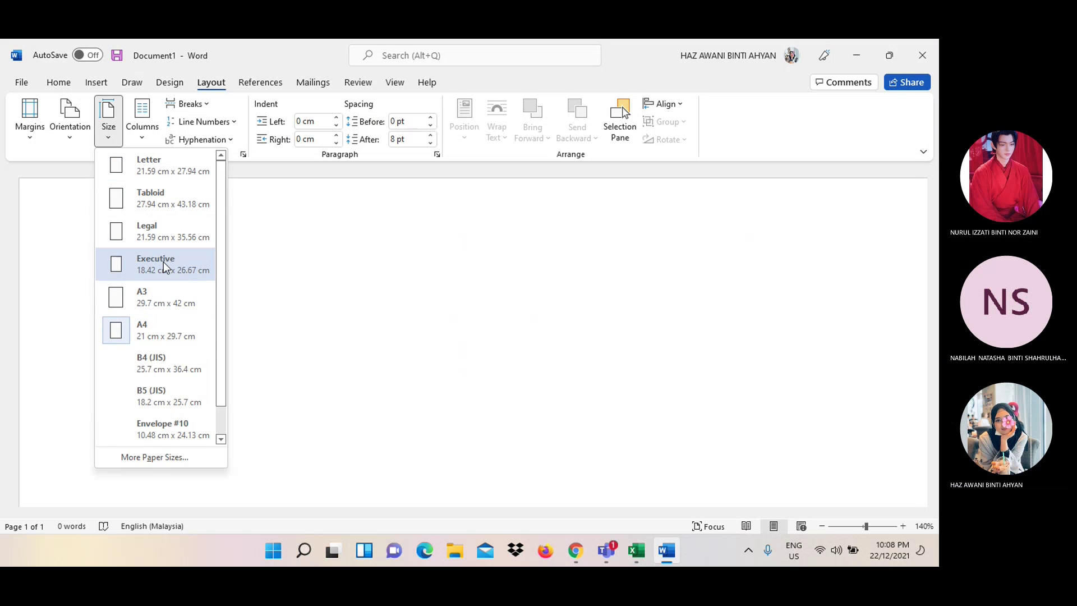
pyautogui.scroll(-1, 181, 414)
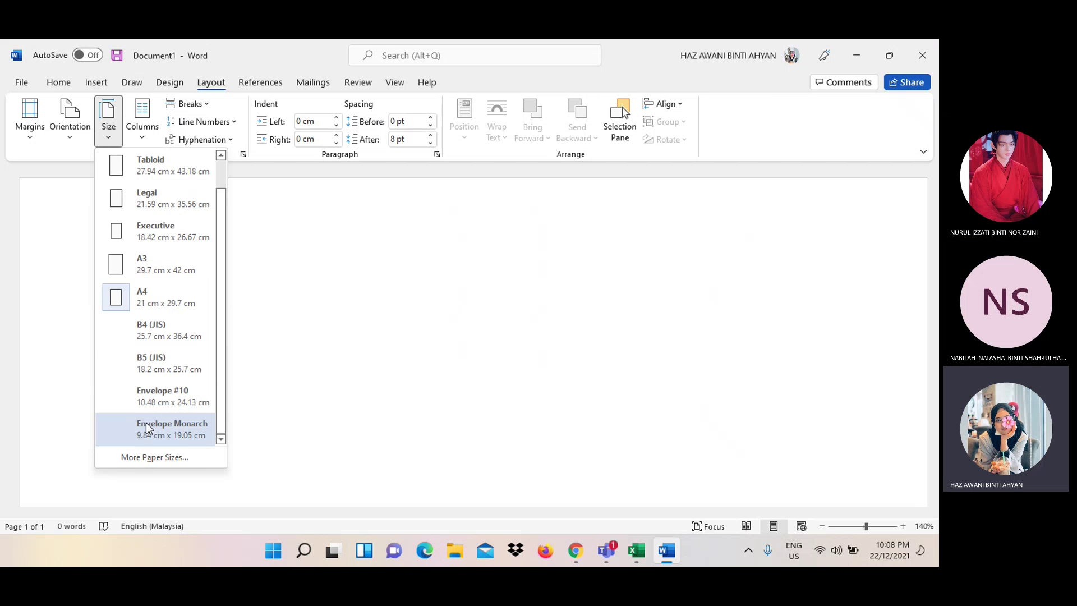
pyautogui.scroll(1, 183, 323)
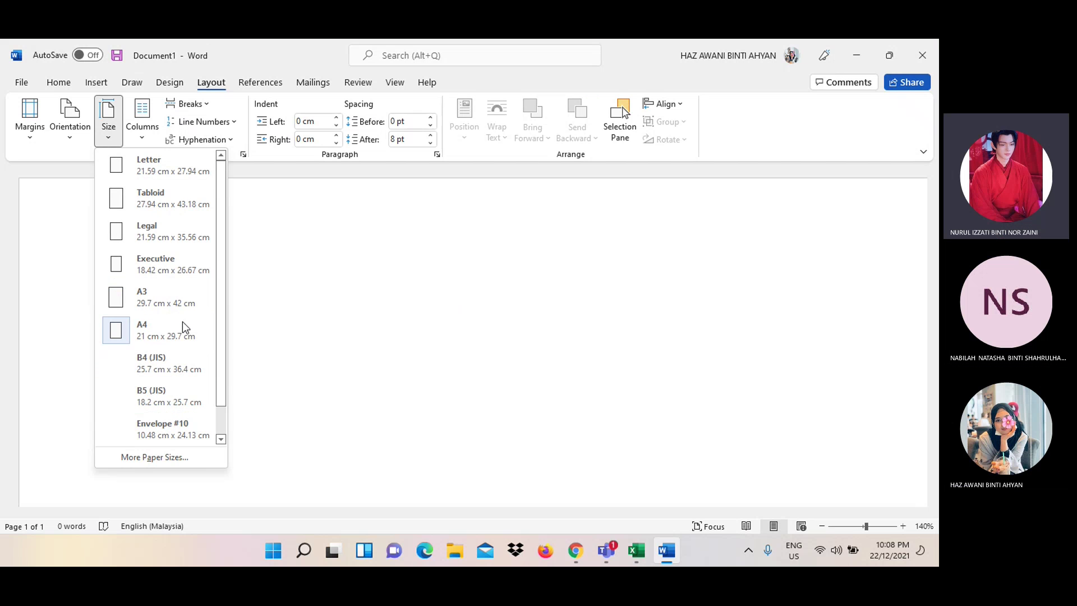
pyautogui.click(348, 318)
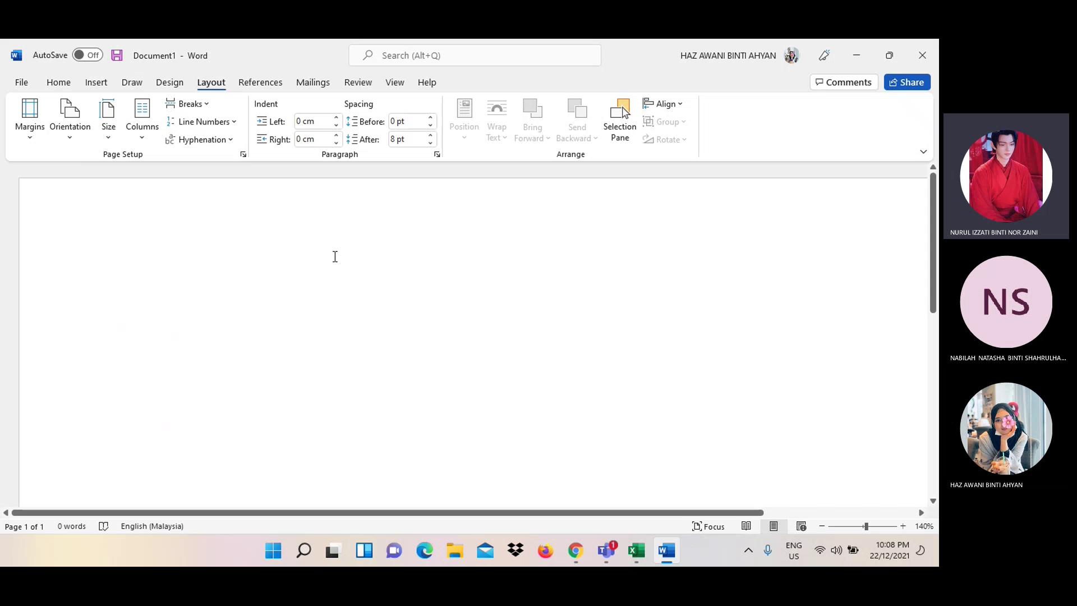
pyautogui.click(109, 134)
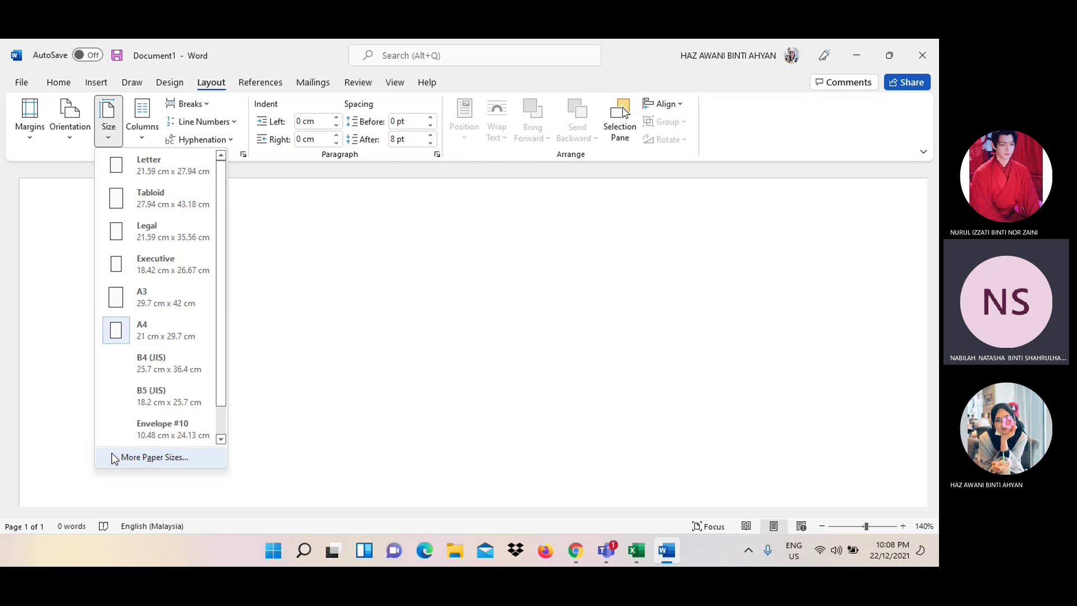
pyautogui.click(155, 457)
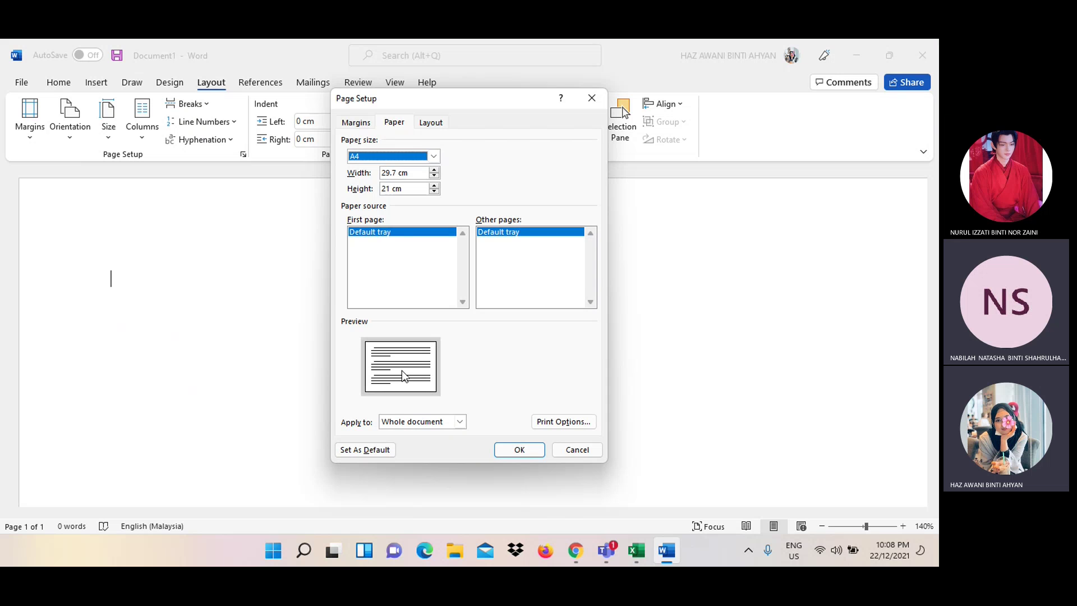
# Increase the page width to 30.3 cm, keeping Custom size as the paper size
pyautogui.click(430, 124)
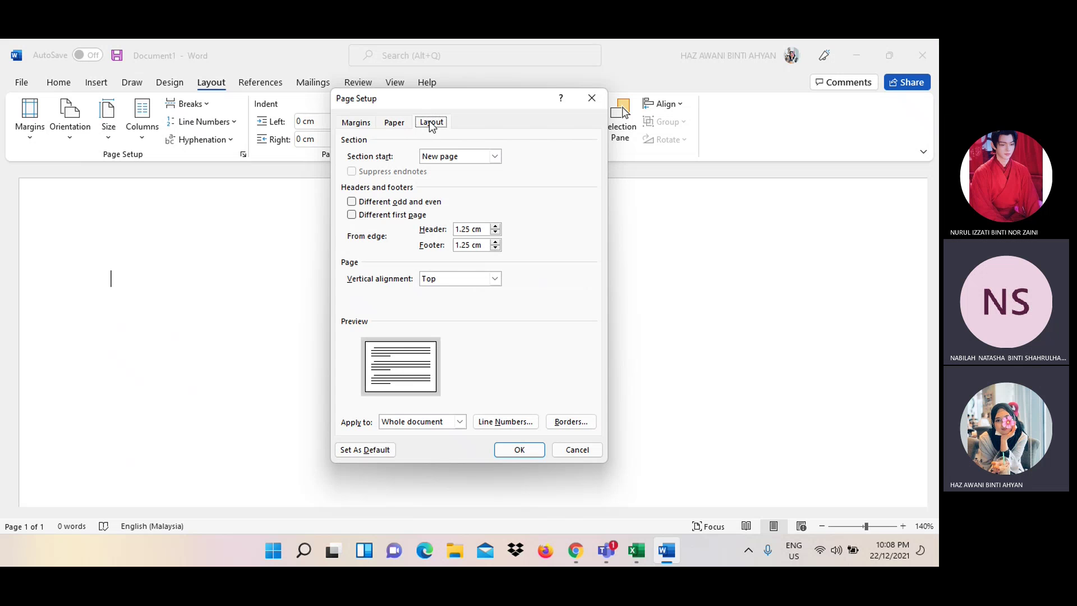
pyautogui.click(394, 123)
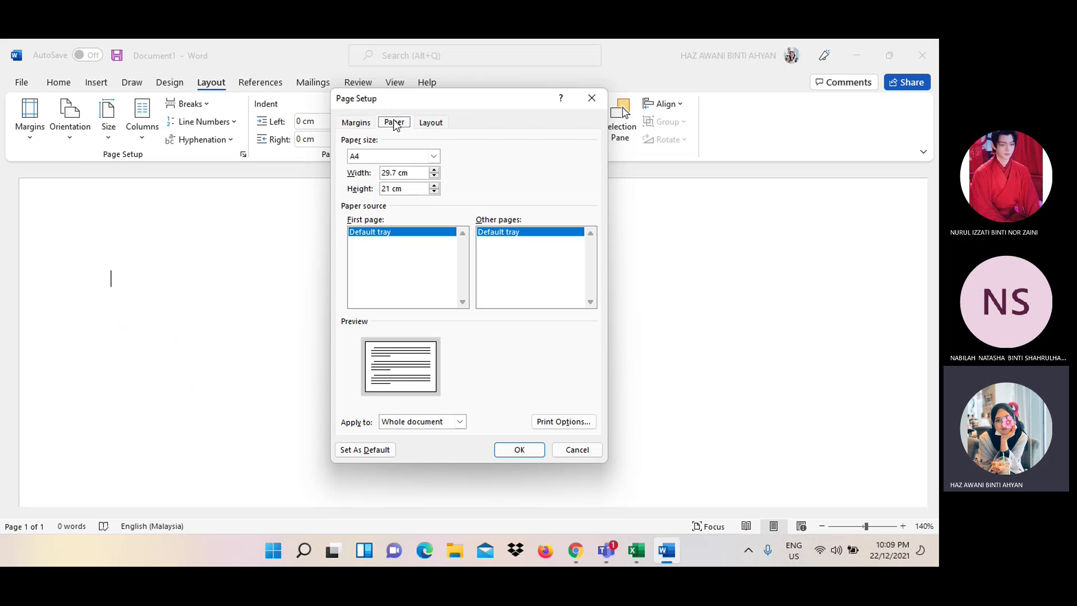
pyautogui.click(435, 170)
pyautogui.click(435, 170)
pyautogui.click(434, 169)
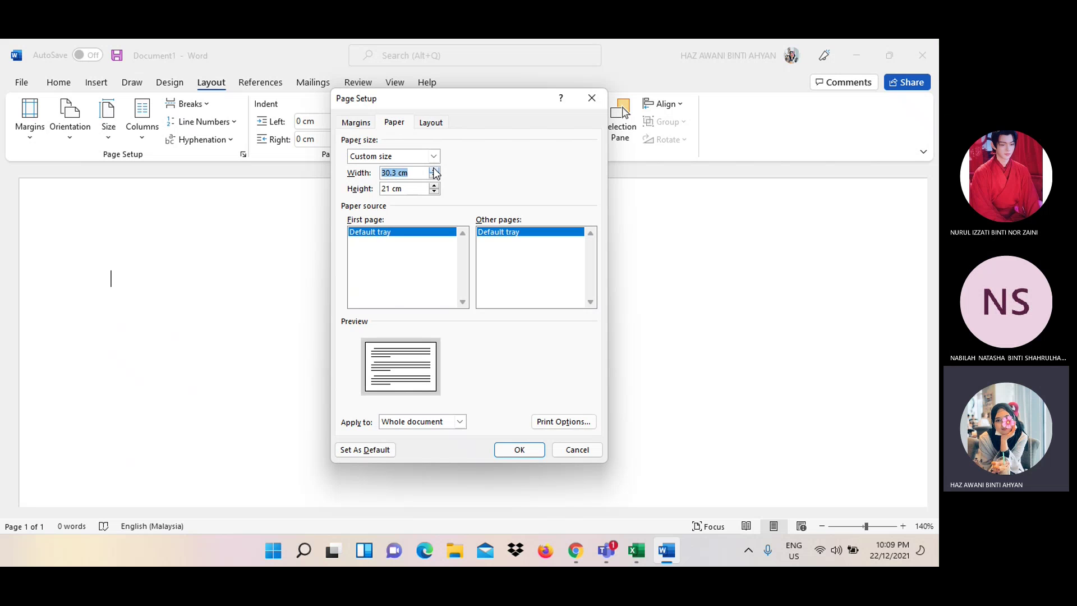
pyautogui.click(392, 157)
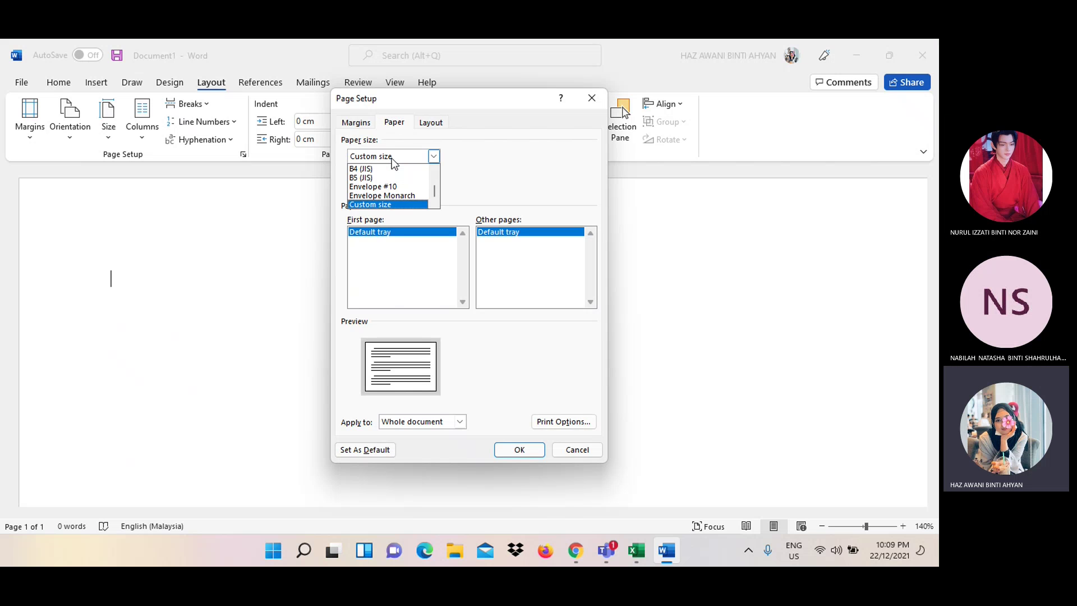
pyautogui.click(392, 159)
pyautogui.click(392, 159)
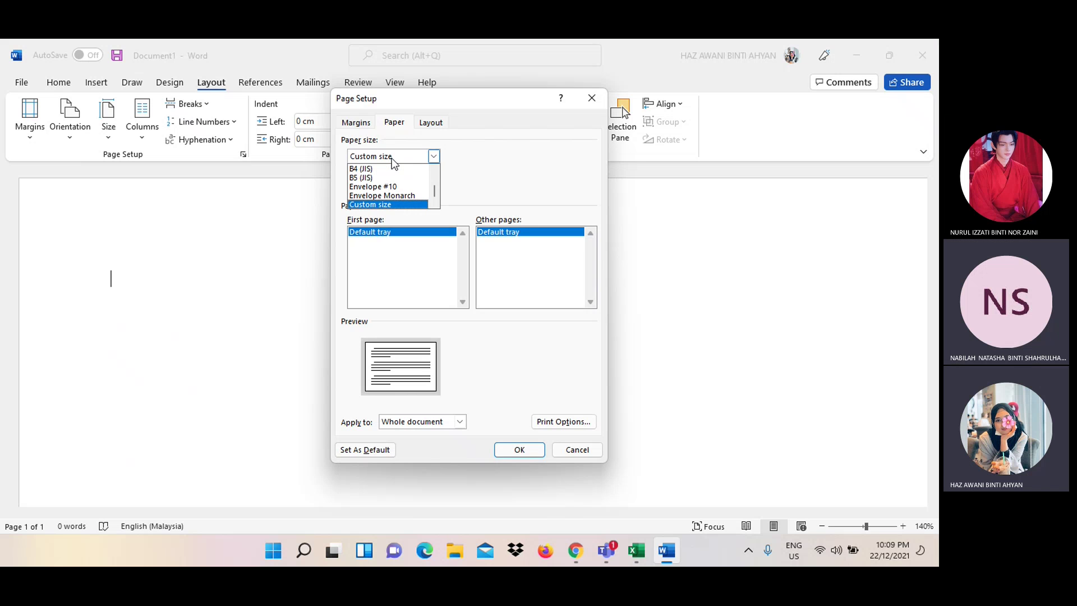
pyautogui.click(394, 162)
pyautogui.click(394, 162)
pyautogui.click(392, 162)
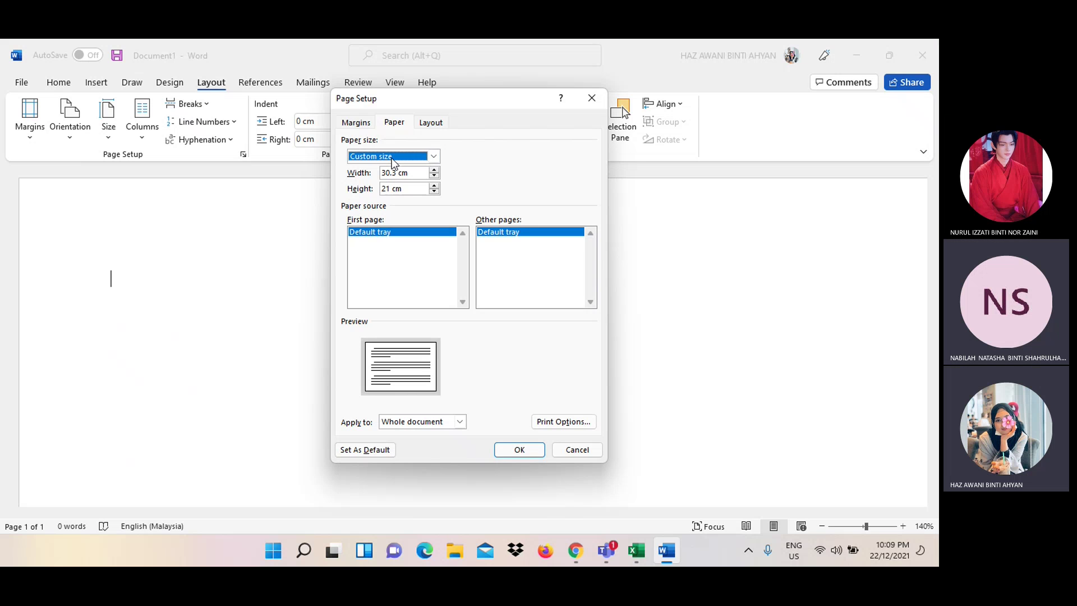
# Raise the page height to 21.5 cm and keep New page as the section start
pyautogui.click(433, 158)
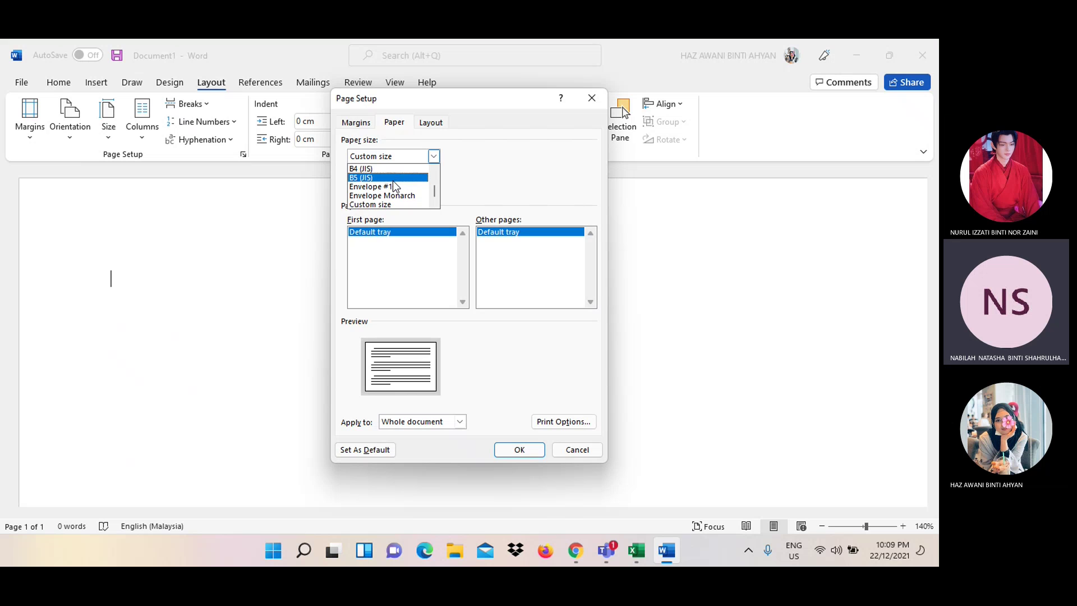
pyautogui.click(434, 157)
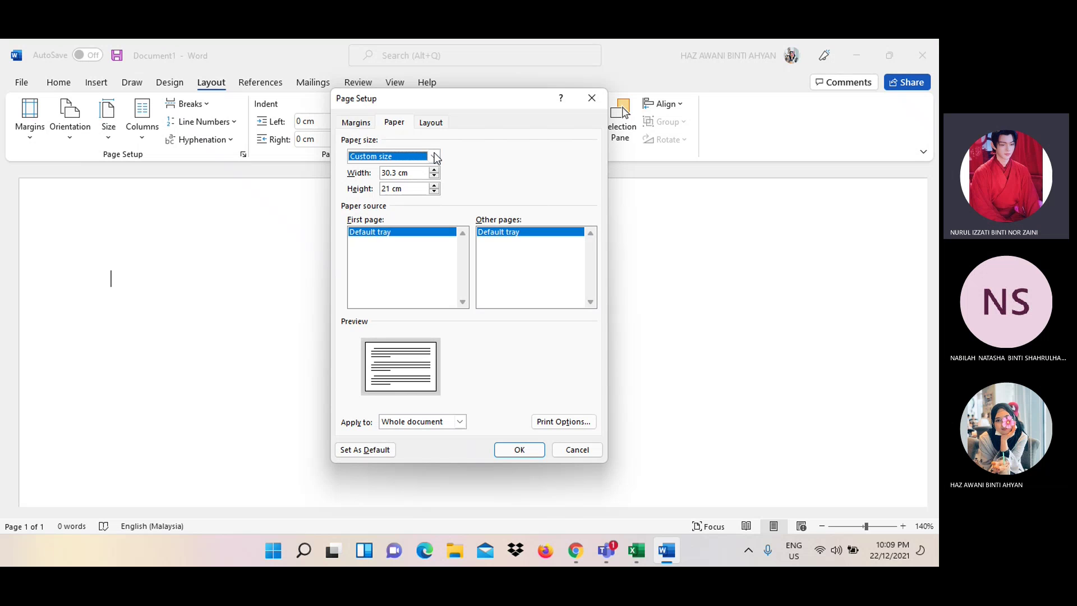
pyautogui.click(434, 186)
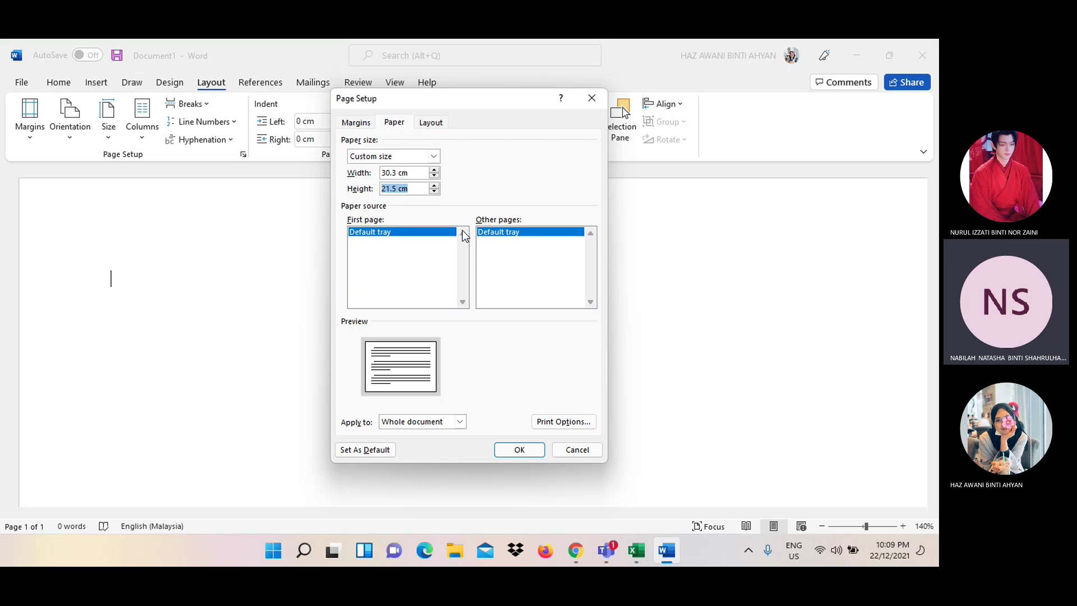
pyautogui.click(427, 123)
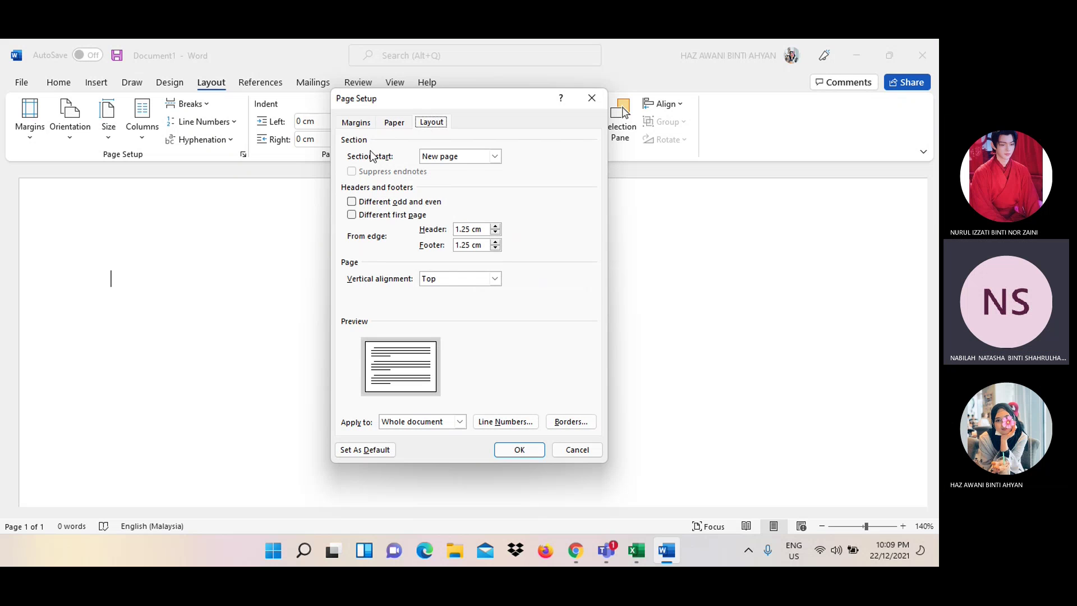
pyautogui.click(495, 157)
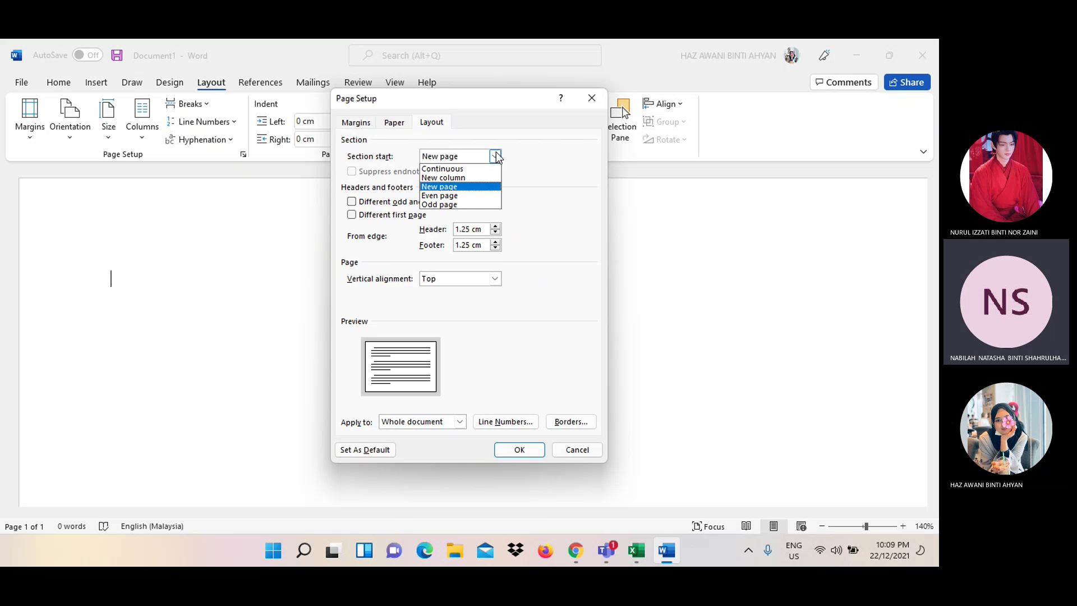
pyautogui.click(496, 157)
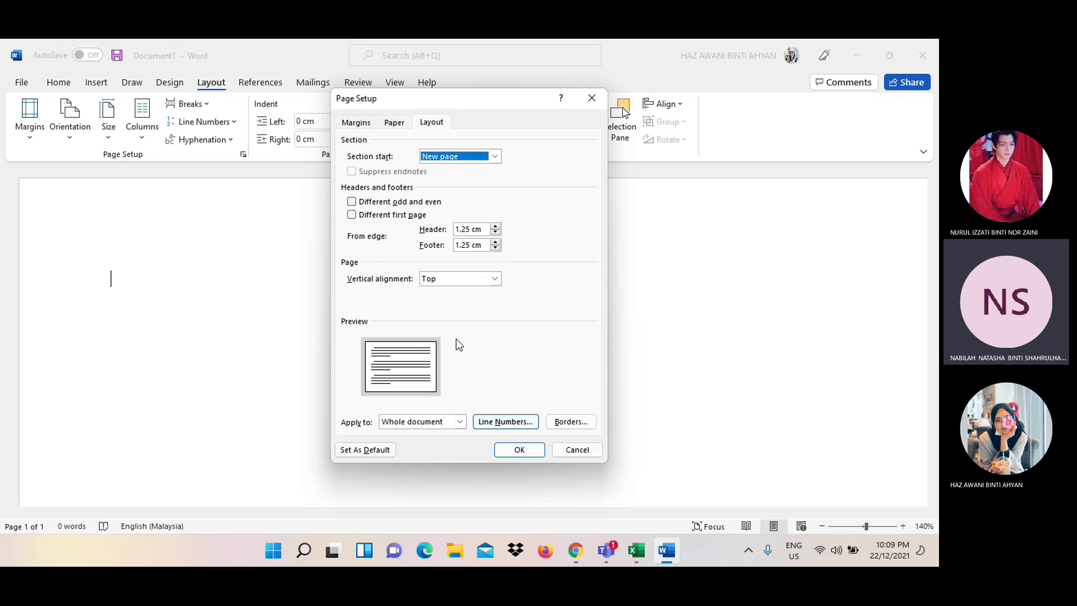
# Review the orientation on the Margins tab, then close Page Setup without applying changes
pyautogui.click(364, 118)
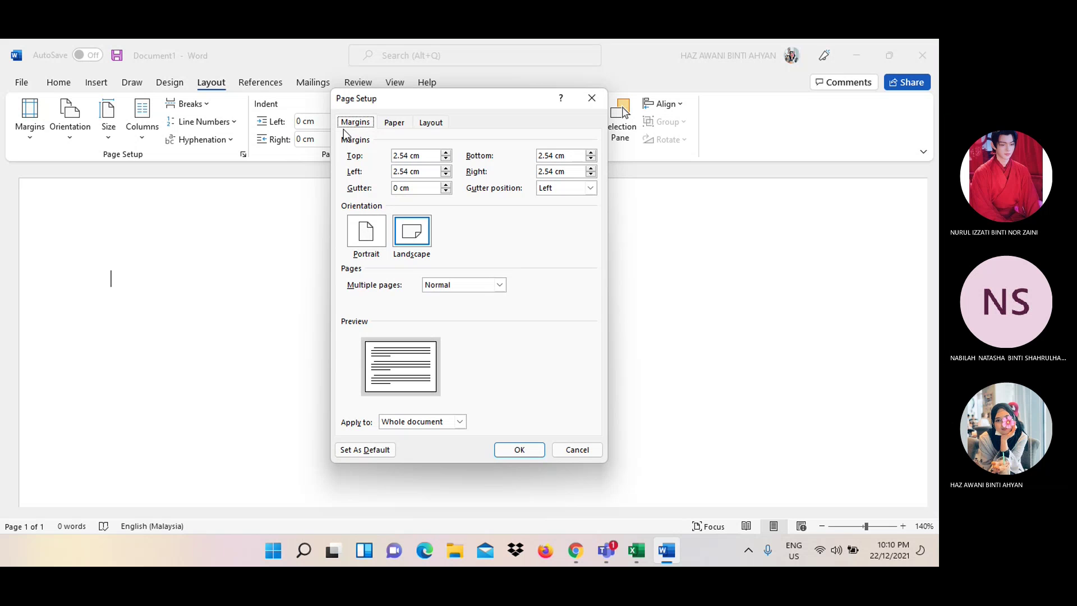
pyautogui.click(593, 99)
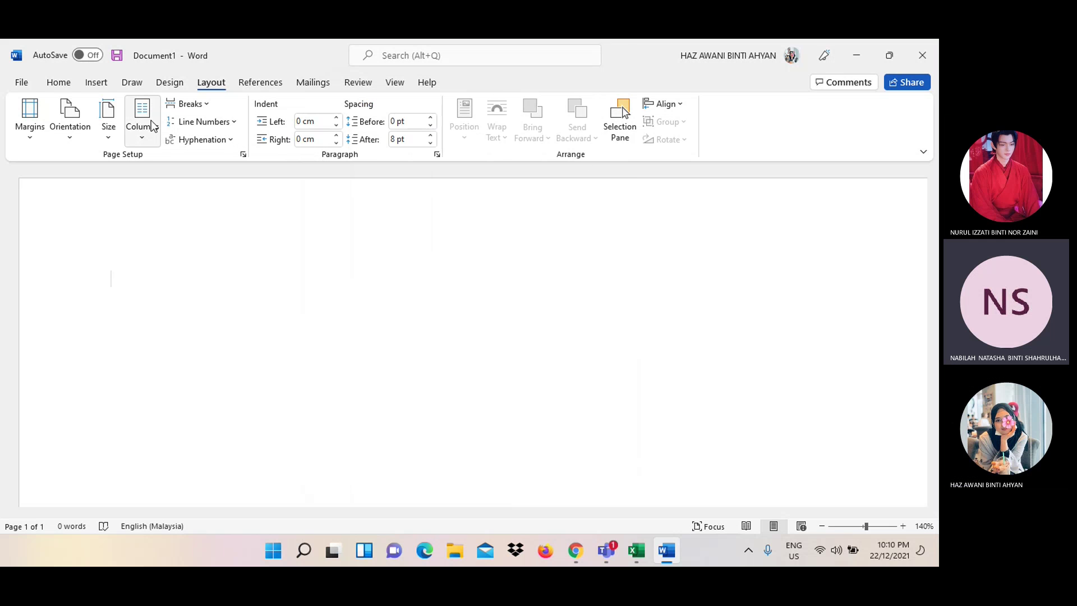
# Open More Paper Sizes, keep A4, try the width spinner around 30.1 cm, then close unchanged
pyautogui.click(106, 130)
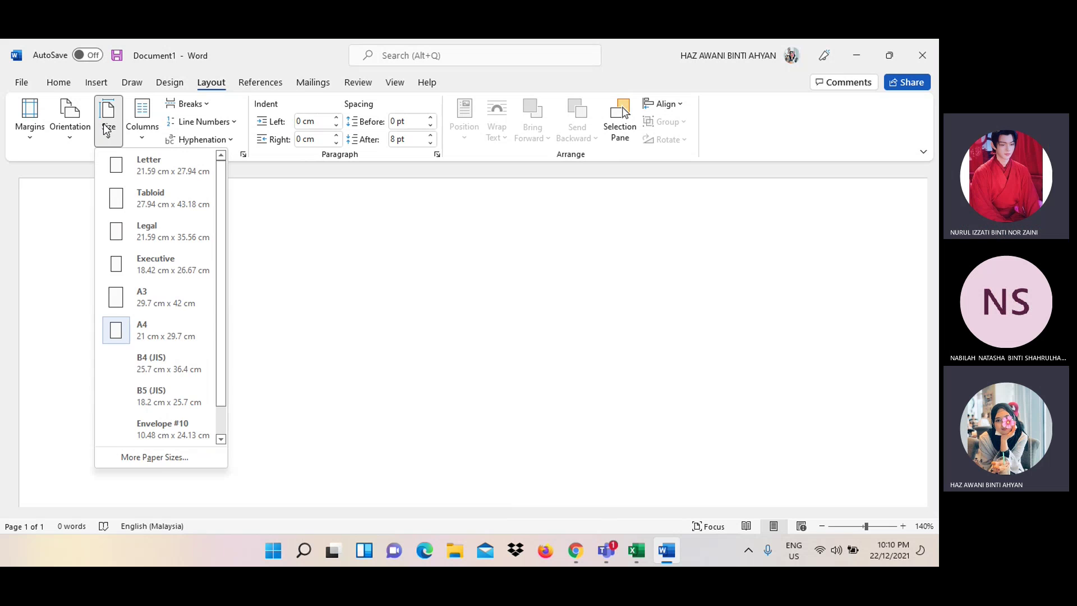
pyautogui.click(146, 458)
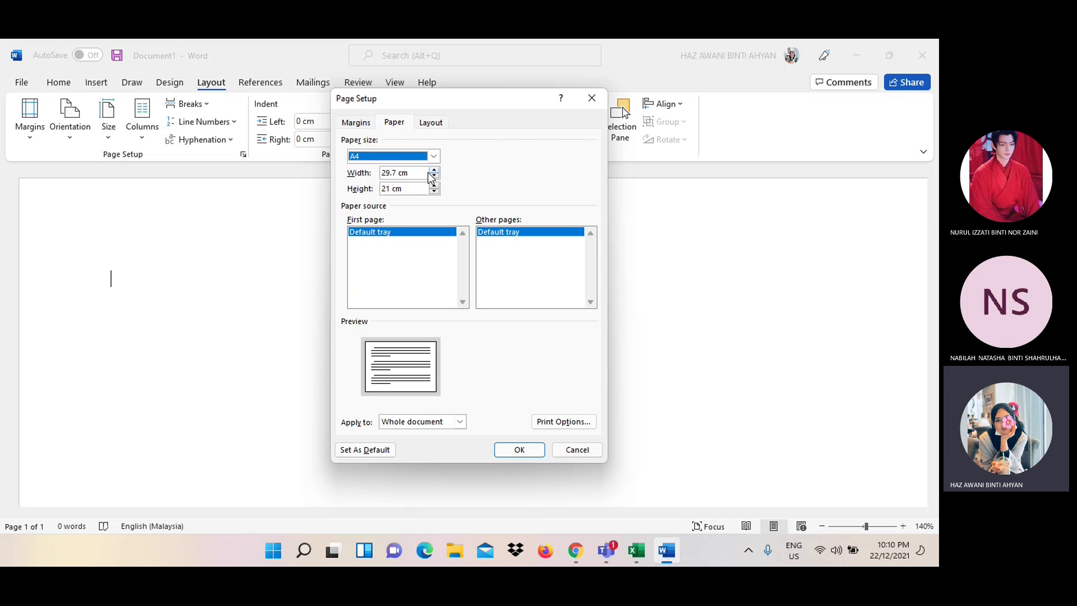
pyautogui.click(439, 153)
pyautogui.click(438, 155)
pyautogui.click(416, 172)
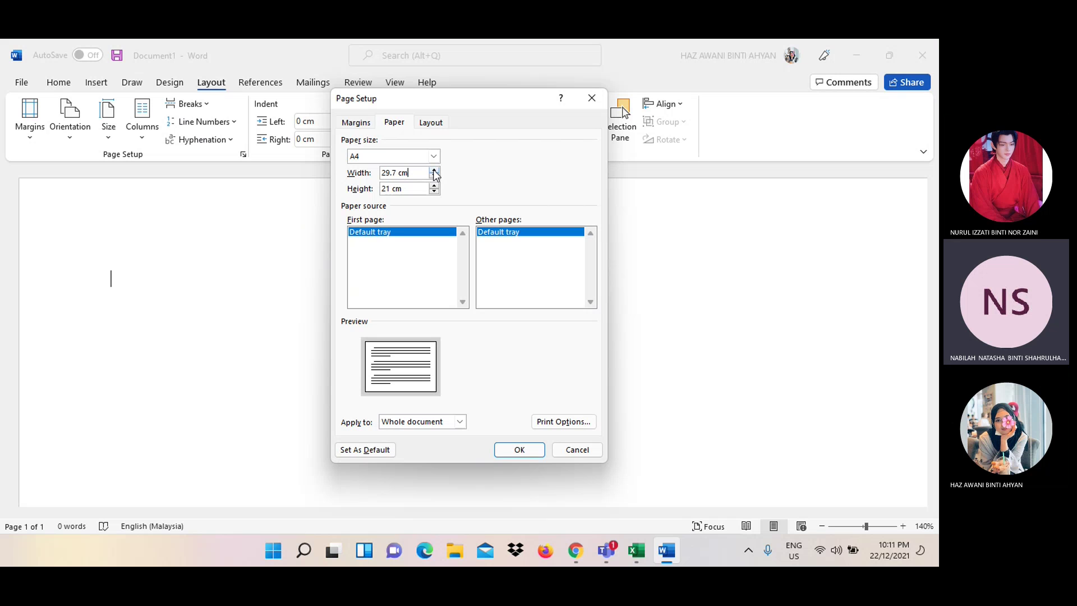
pyautogui.click(434, 170)
pyautogui.click(435, 170)
pyautogui.click(435, 170)
pyautogui.click(434, 169)
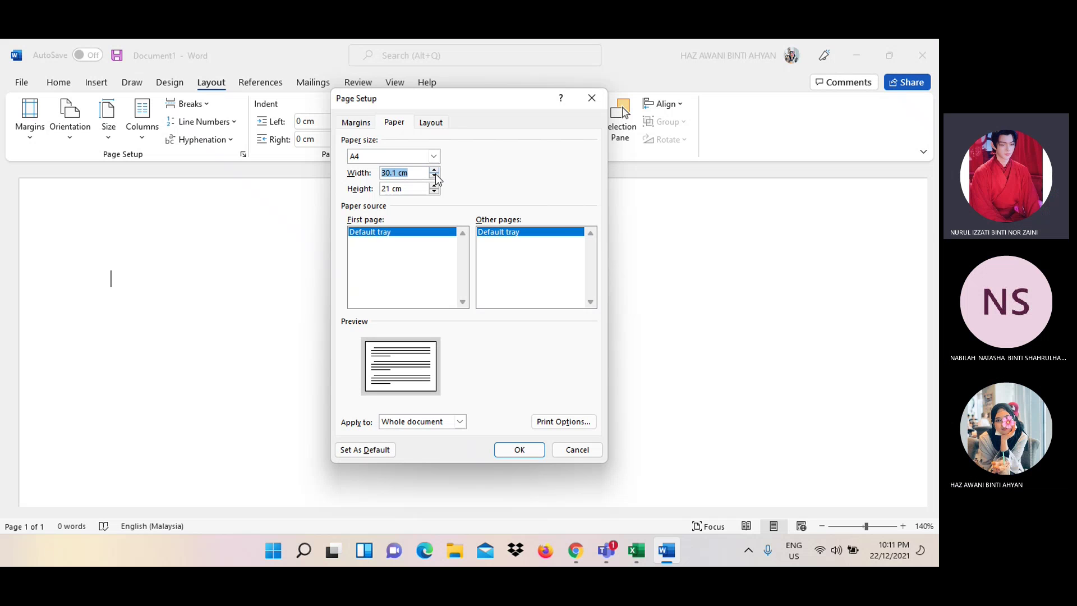
pyautogui.click(434, 175)
pyautogui.click(434, 176)
pyautogui.click(434, 175)
pyautogui.click(434, 175)
pyautogui.click(434, 175)
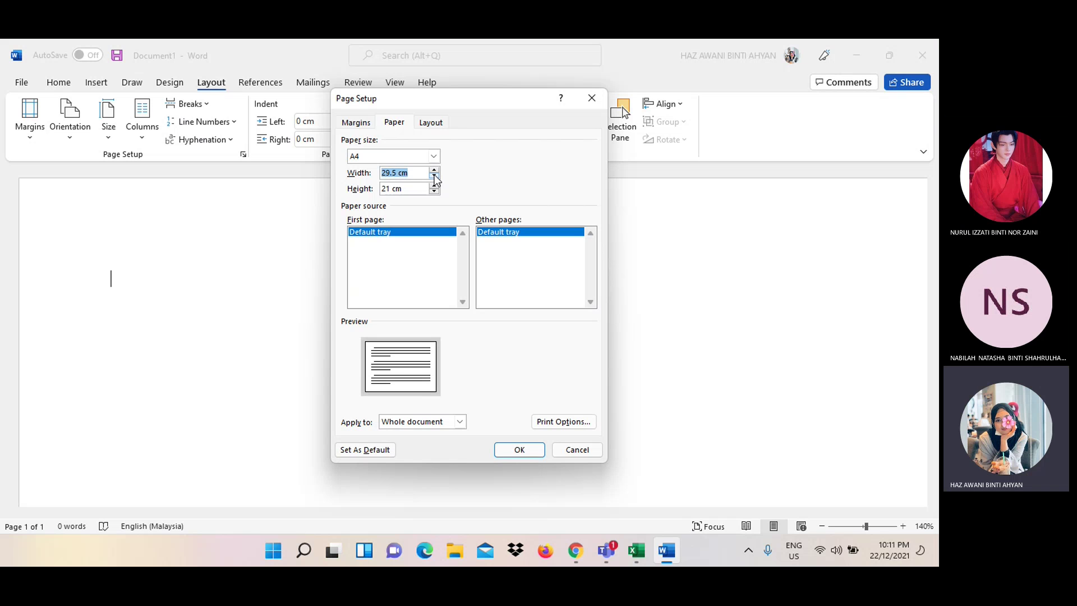
pyautogui.click(592, 99)
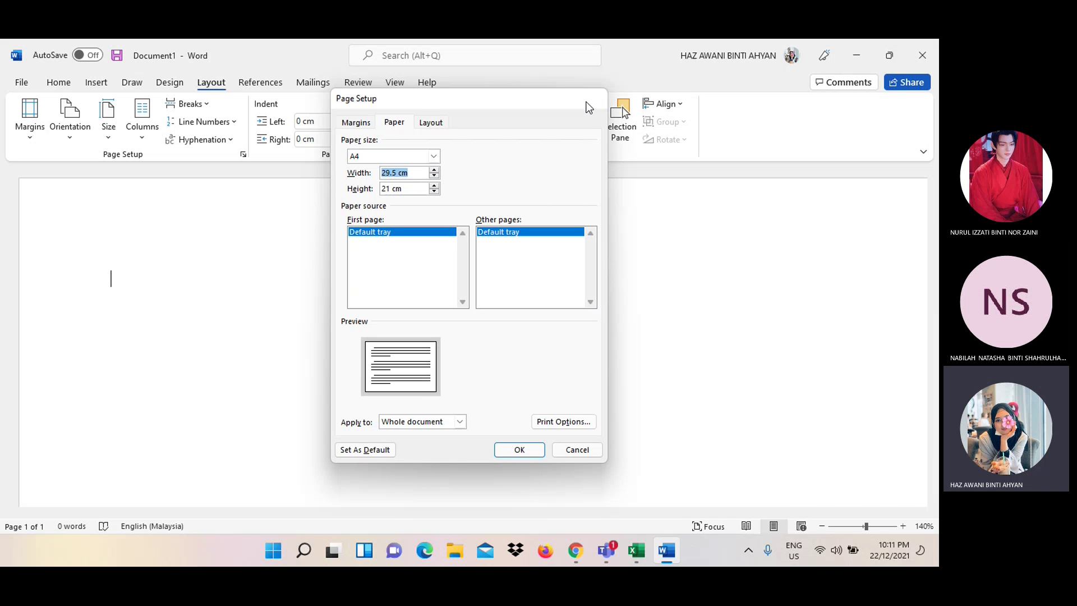
# Reopen the paper size settings, choose Custom size and start deleting the 29.7 cm width
pyautogui.click(110, 135)
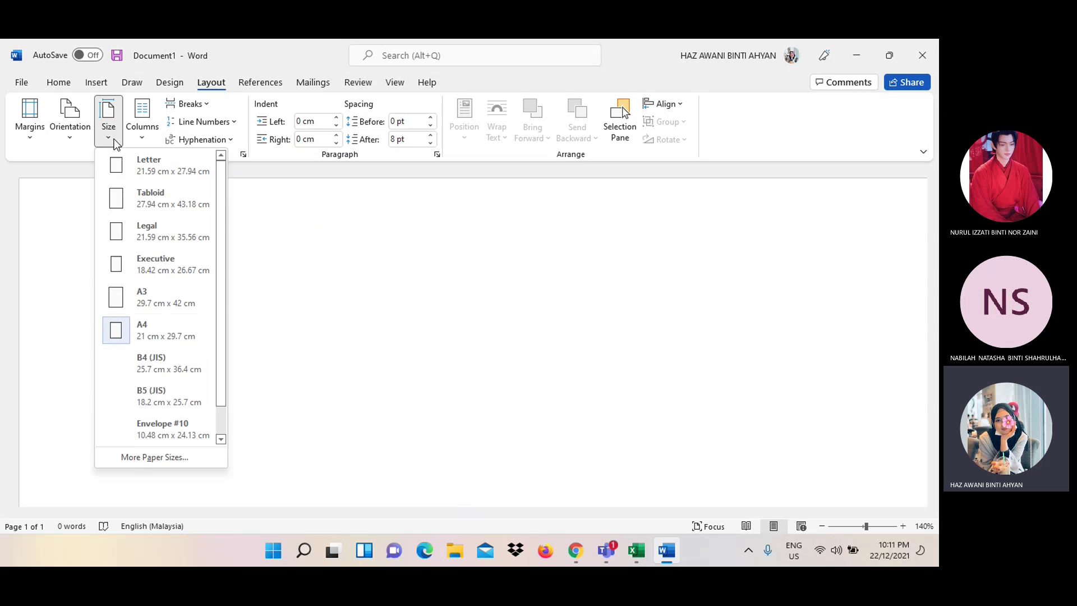
pyautogui.click(154, 458)
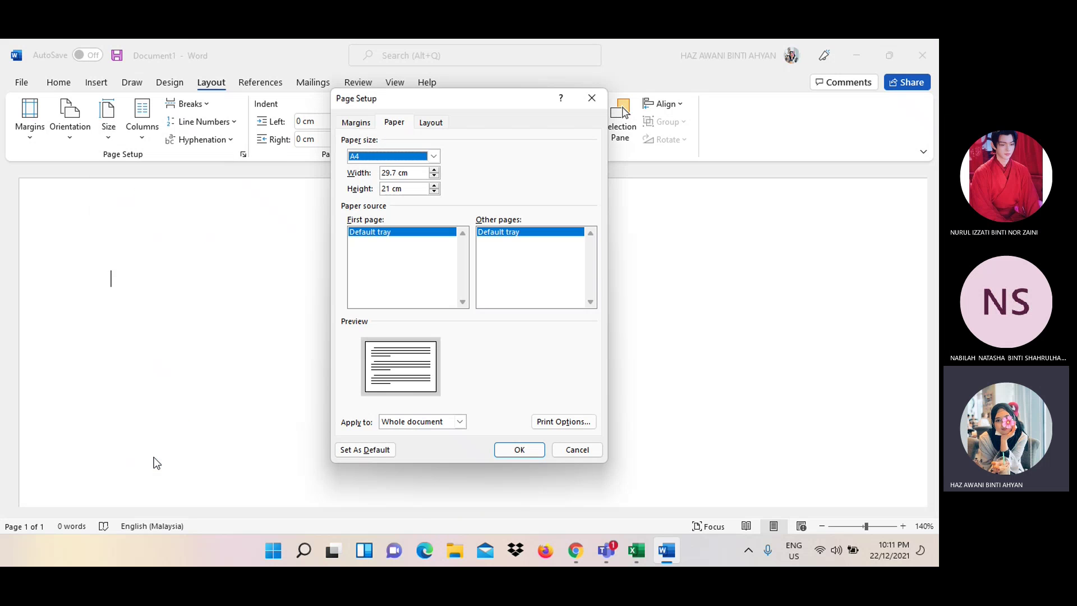
pyautogui.click(433, 156)
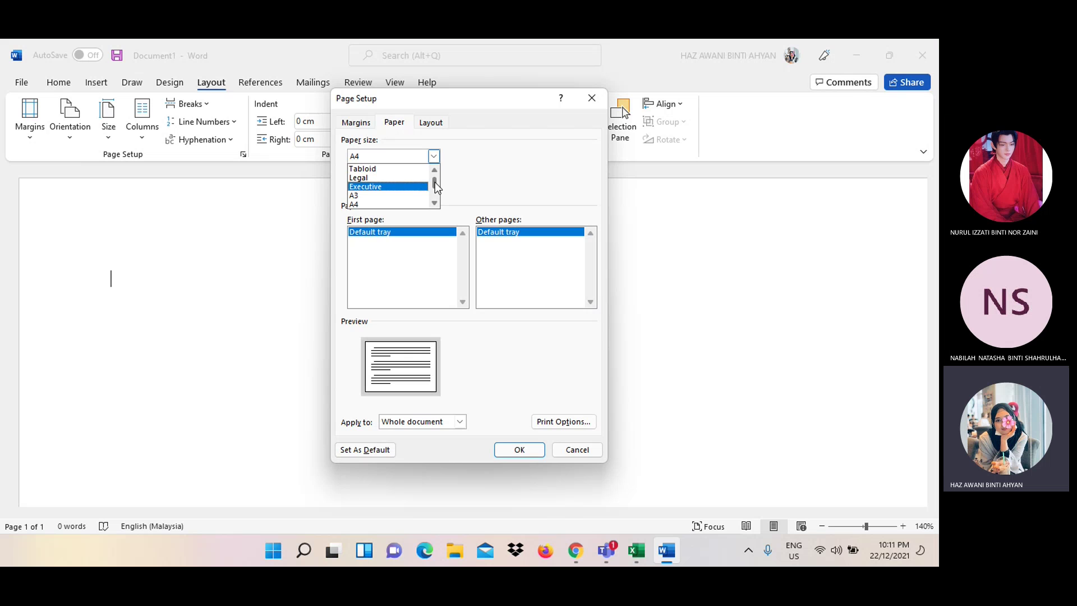
pyautogui.click(436, 197)
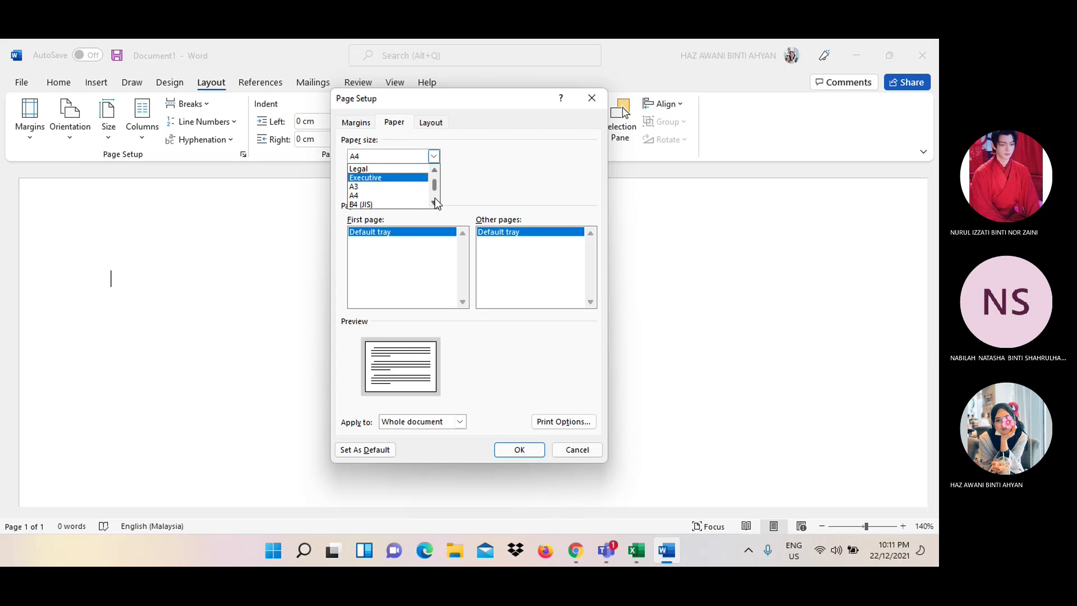
pyautogui.click(435, 198)
pyautogui.click(435, 197)
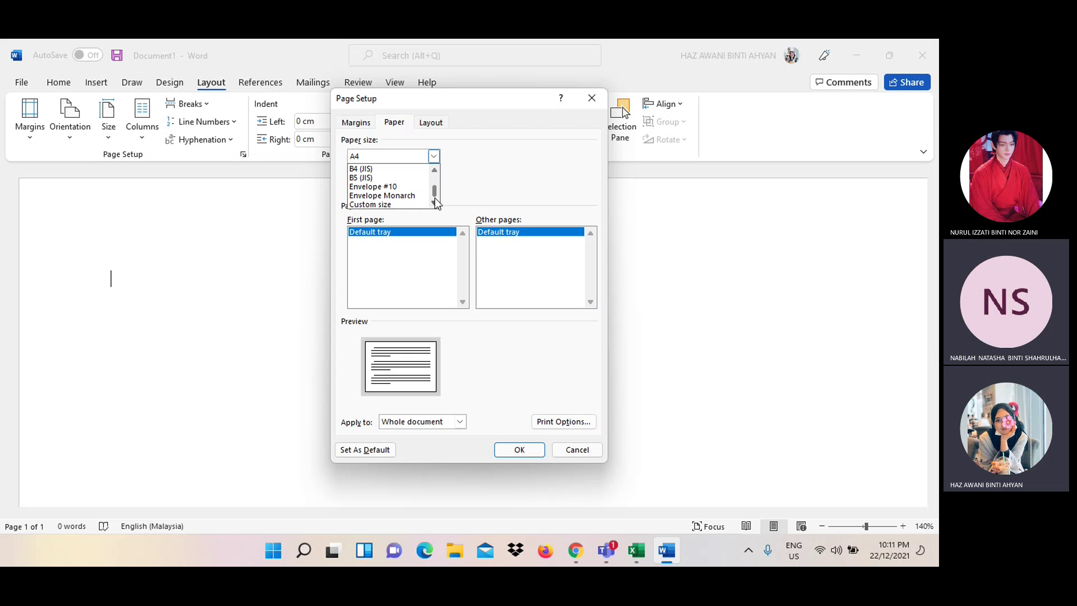
pyautogui.click(405, 204)
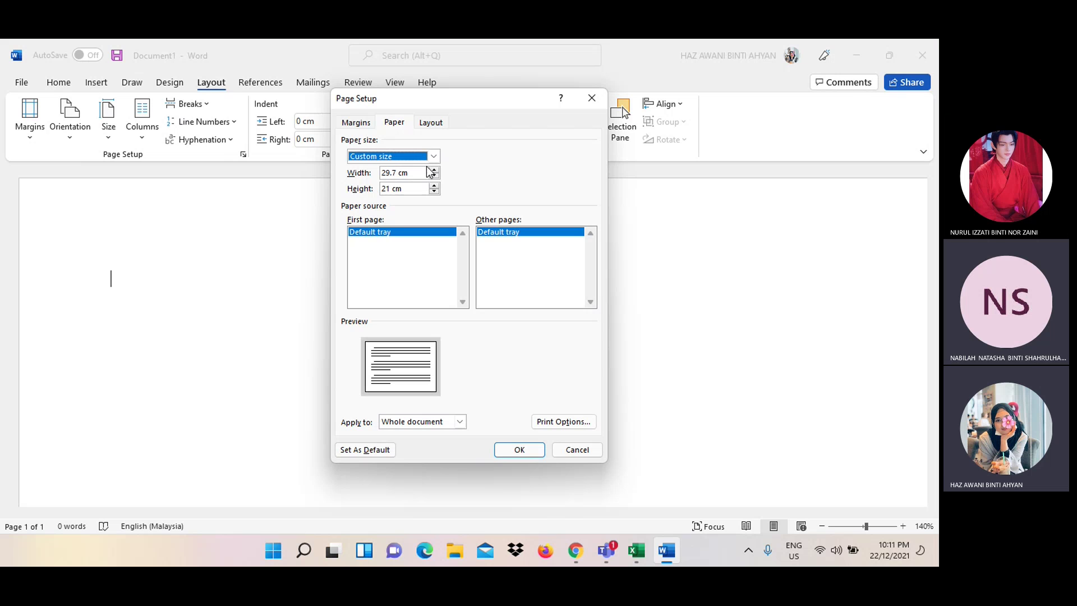
pyautogui.click(416, 172)
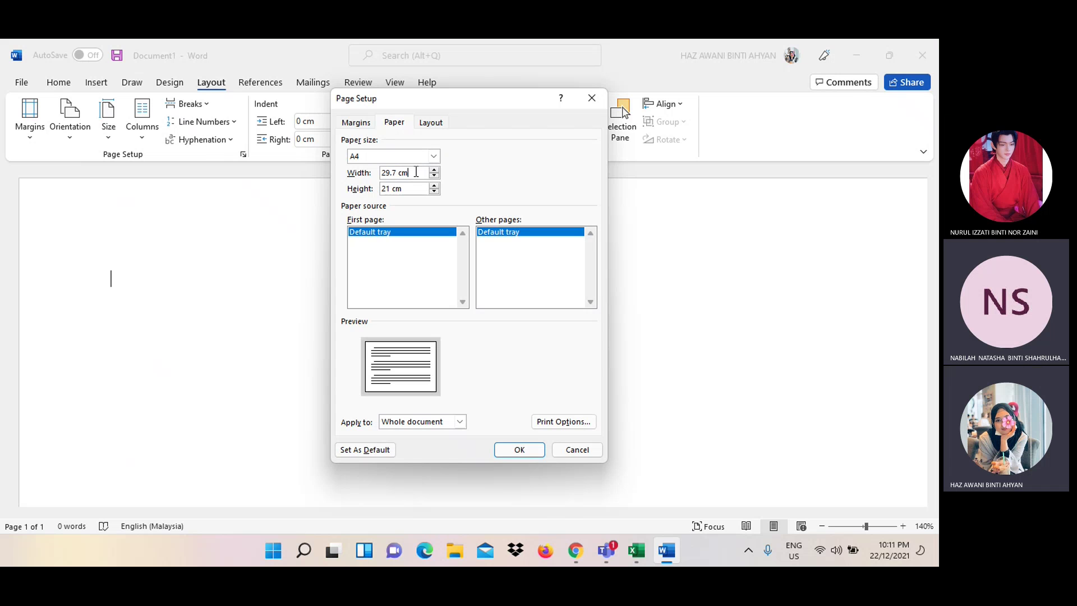
pyautogui.press('BackSpace')
pyautogui.press('BackSpace')
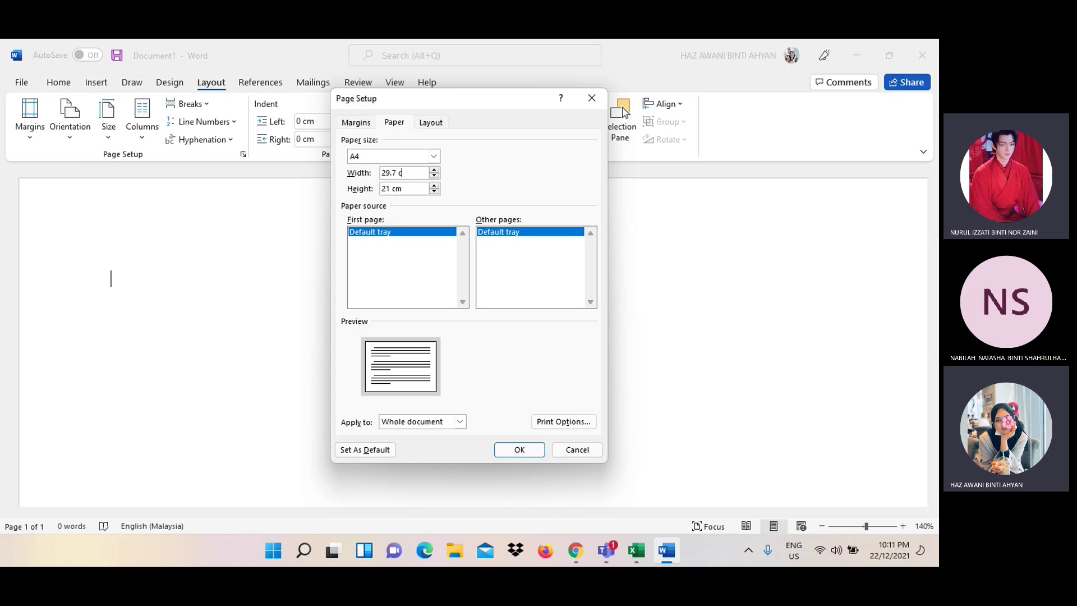
pyautogui.press('BackSpace')
pyautogui.press('BackSpace')
pyautogui.press('BackSpace')
pyautogui.press('BackSpace')
pyautogui.press('BackSpace')
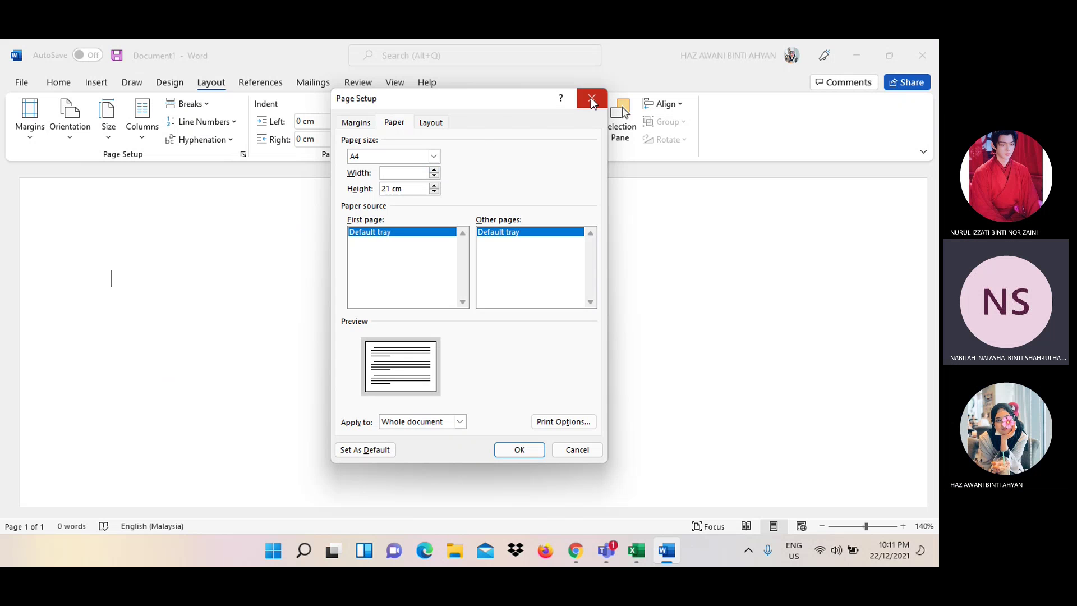
# Reopen the Paper settings and nudge the width to 28.3 cm and the height to 20.9 cm
pyautogui.click(591, 98)
pyautogui.click(108, 126)
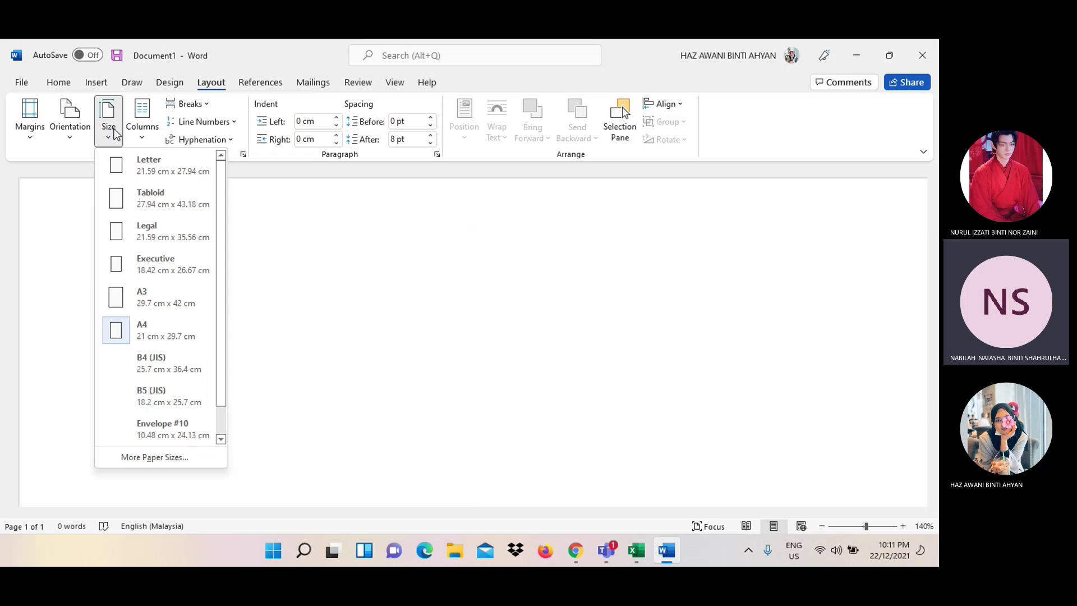
pyautogui.click(149, 456)
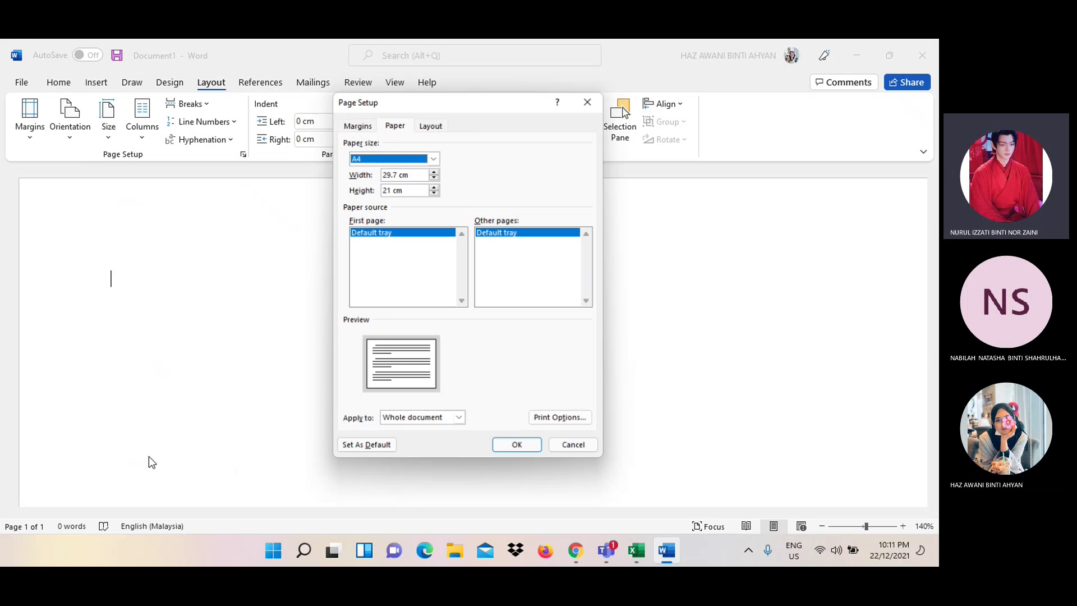
pyautogui.click(434, 177)
pyautogui.click(433, 177)
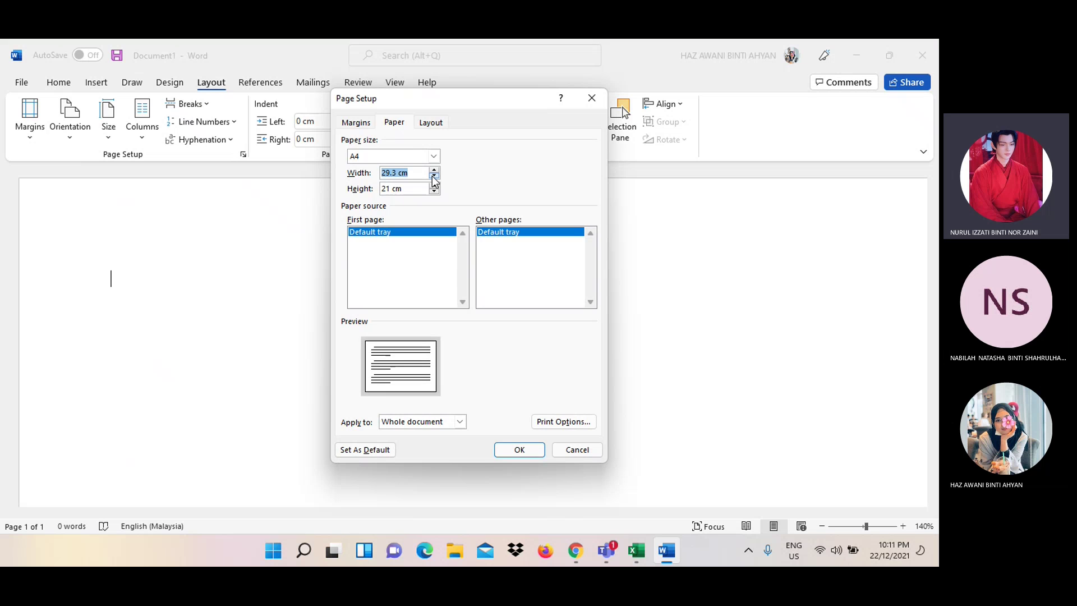
pyautogui.click(434, 177)
pyautogui.click(433, 177)
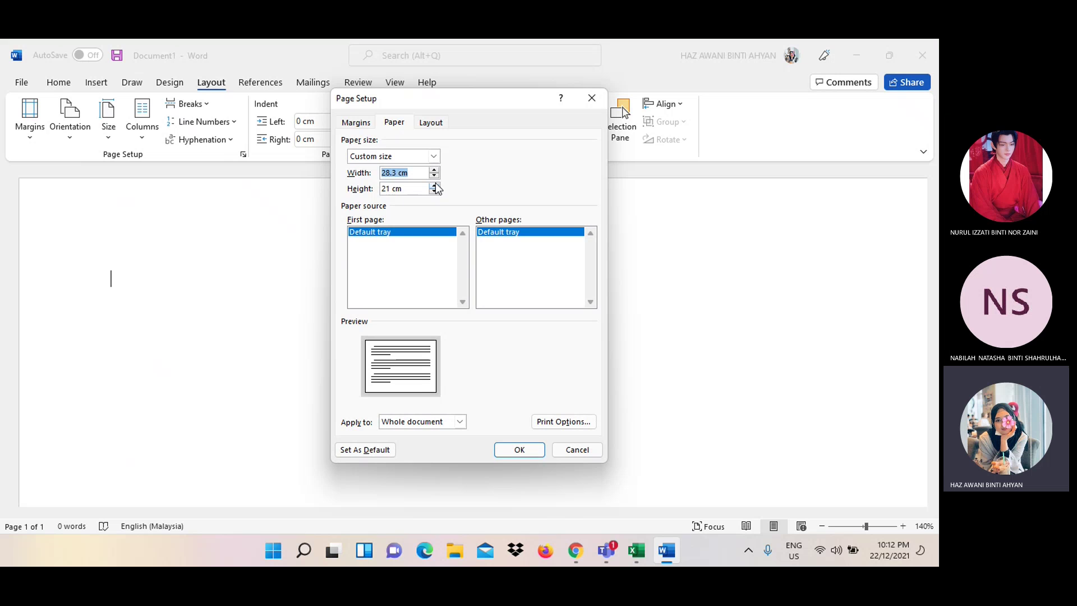
pyautogui.click(434, 185)
pyautogui.click(434, 185)
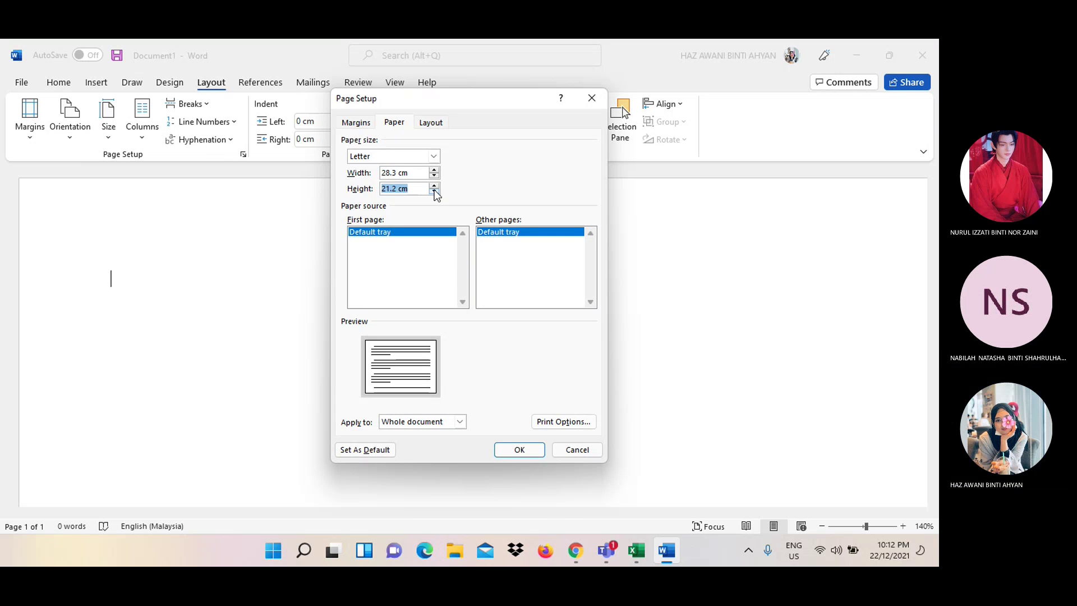
pyautogui.click(434, 191)
pyautogui.click(434, 190)
pyautogui.click(434, 191)
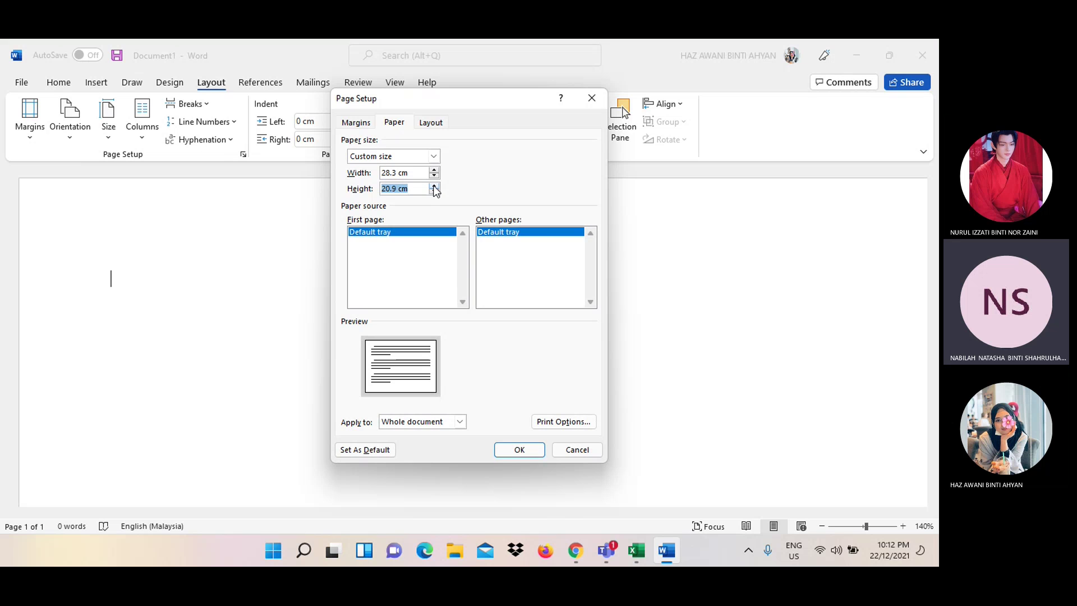
# Shrink the page width with the spinner toward the A5 width
pyautogui.click(433, 176)
pyautogui.click(433, 176)
pyautogui.click(433, 175)
pyautogui.click(433, 175)
pyautogui.click(433, 176)
pyautogui.click(433, 175)
pyautogui.click(434, 175)
pyautogui.click(433, 175)
pyautogui.click(433, 176)
pyautogui.click(433, 176)
pyautogui.click(434, 176)
pyautogui.click(433, 176)
pyautogui.click(433, 176)
pyautogui.click(434, 175)
pyautogui.click(433, 176)
pyautogui.click(434, 175)
pyautogui.click(434, 176)
pyautogui.click(434, 176)
pyautogui.click(434, 175)
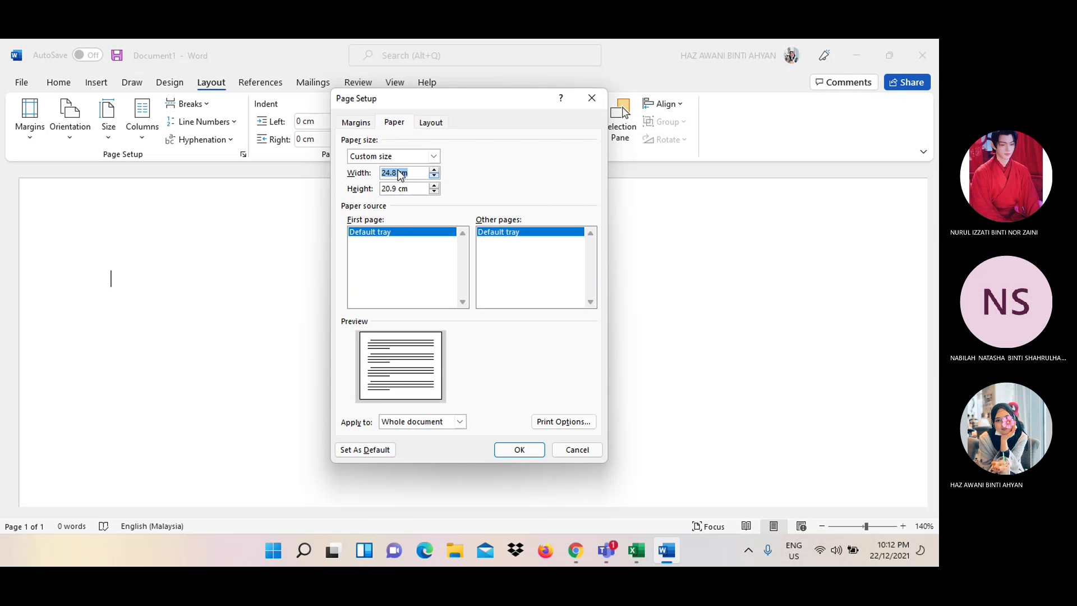
# Enter a 14.8 cm width and 21 cm height and apply the custom paper size
pyautogui.click(387, 170)
pyautogui.write('23.7')
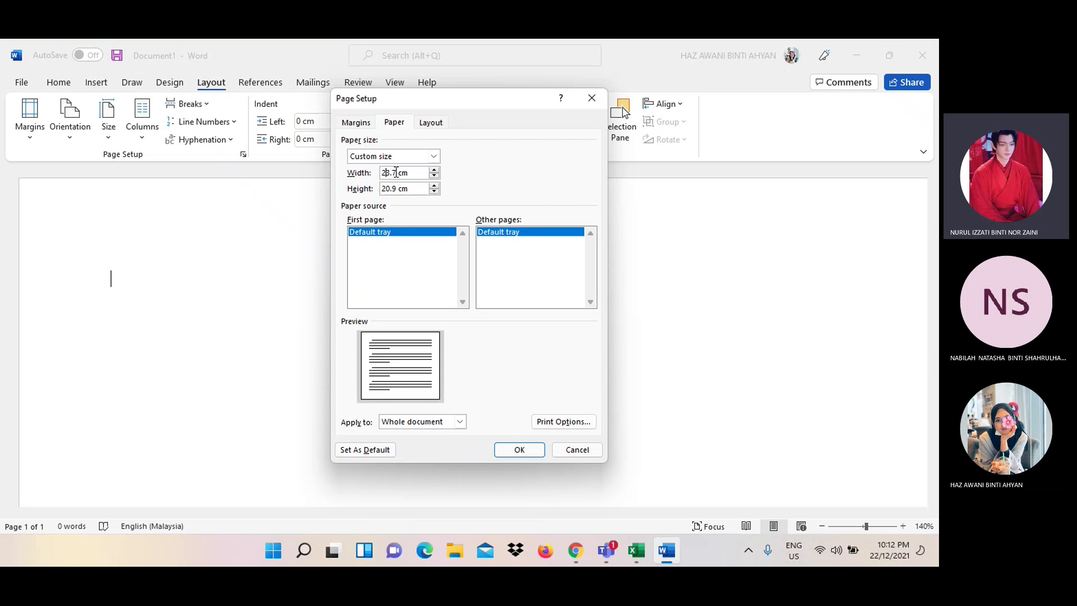
pyautogui.press('BackSpace')
pyautogui.press('BackSpace')
pyautogui.press('BackSpace')
pyautogui.press('BackSpace')
pyautogui.write('14')
pyautogui.write('.8')
pyautogui.press('Down')
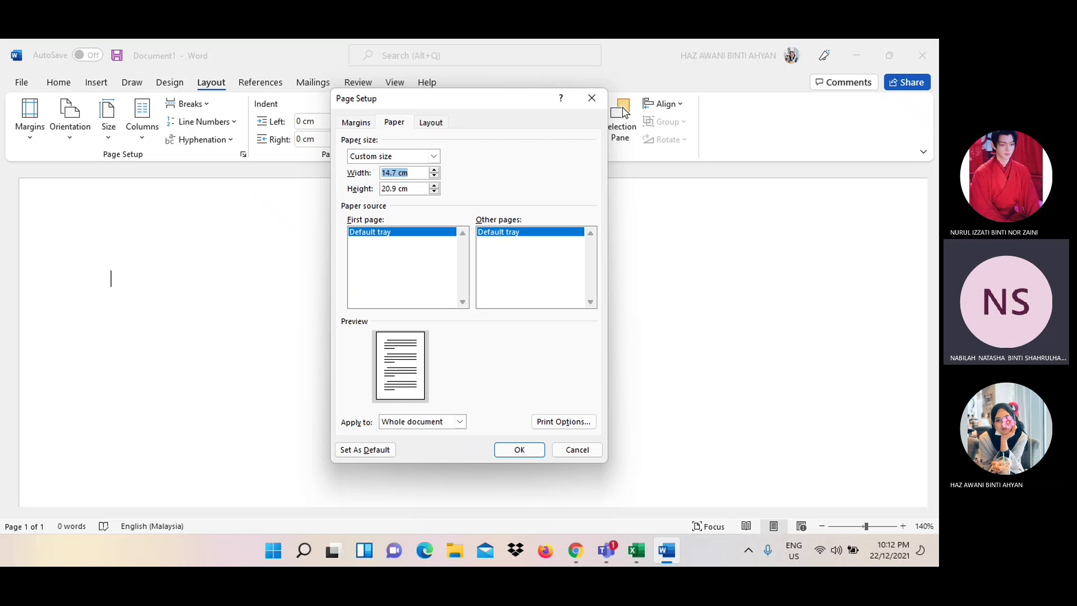
pyautogui.click(434, 170)
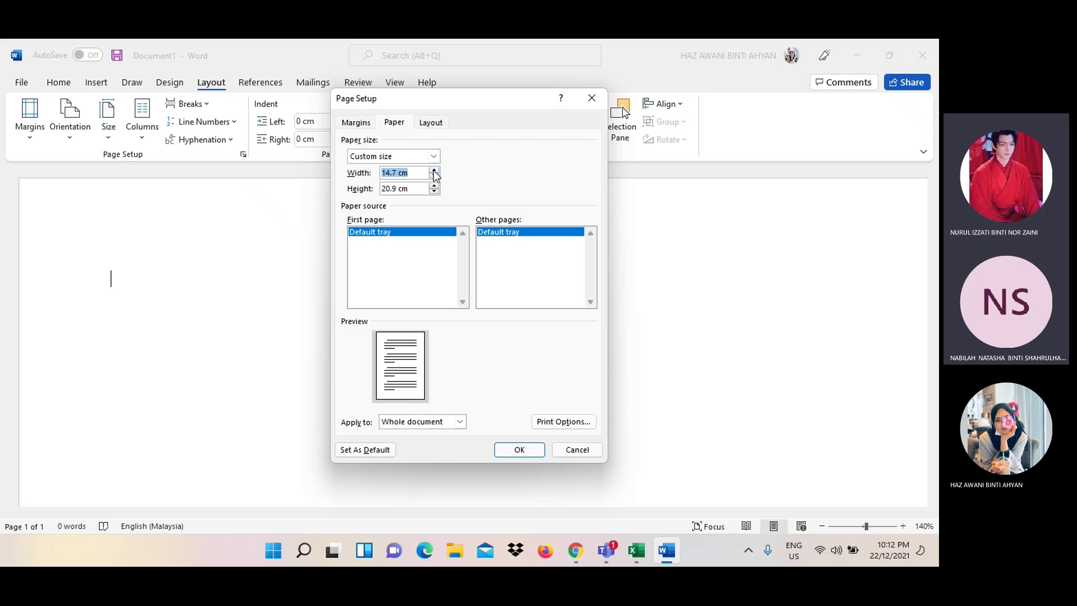
pyautogui.click(410, 189)
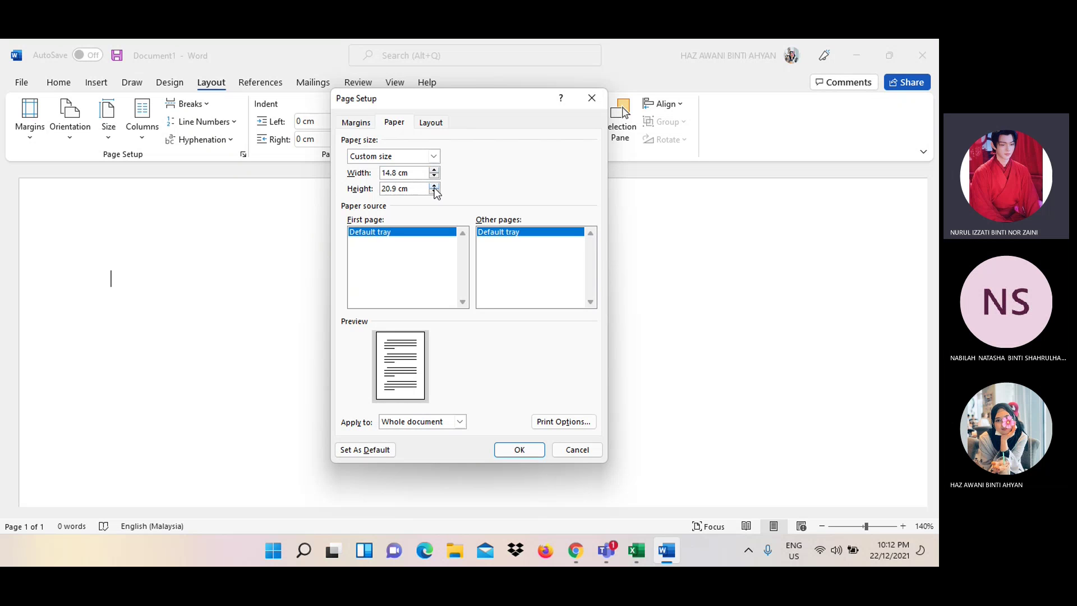
pyautogui.click(434, 186)
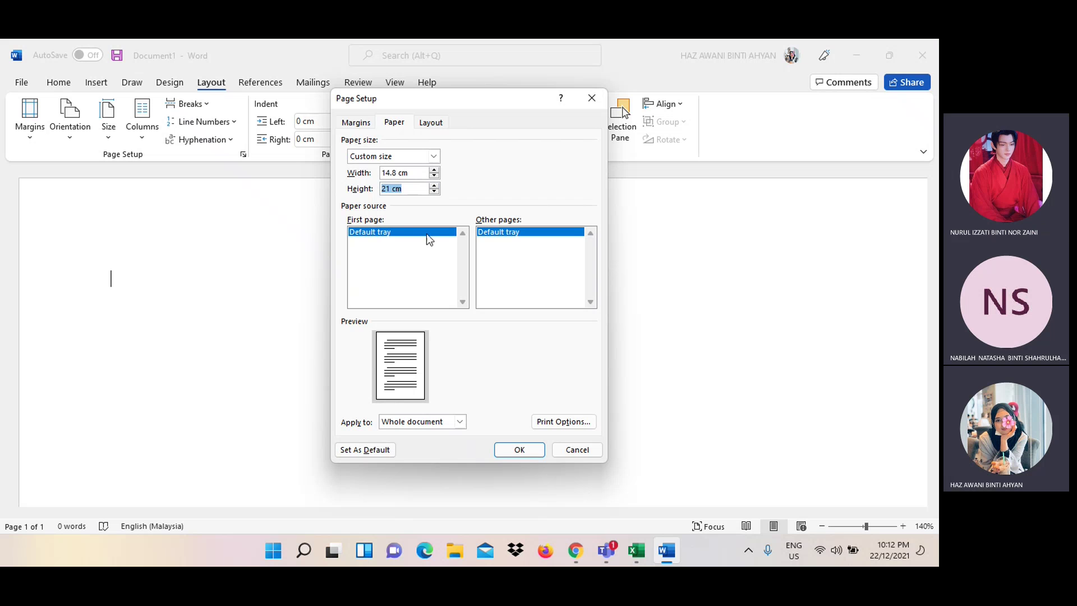
pyautogui.click(520, 450)
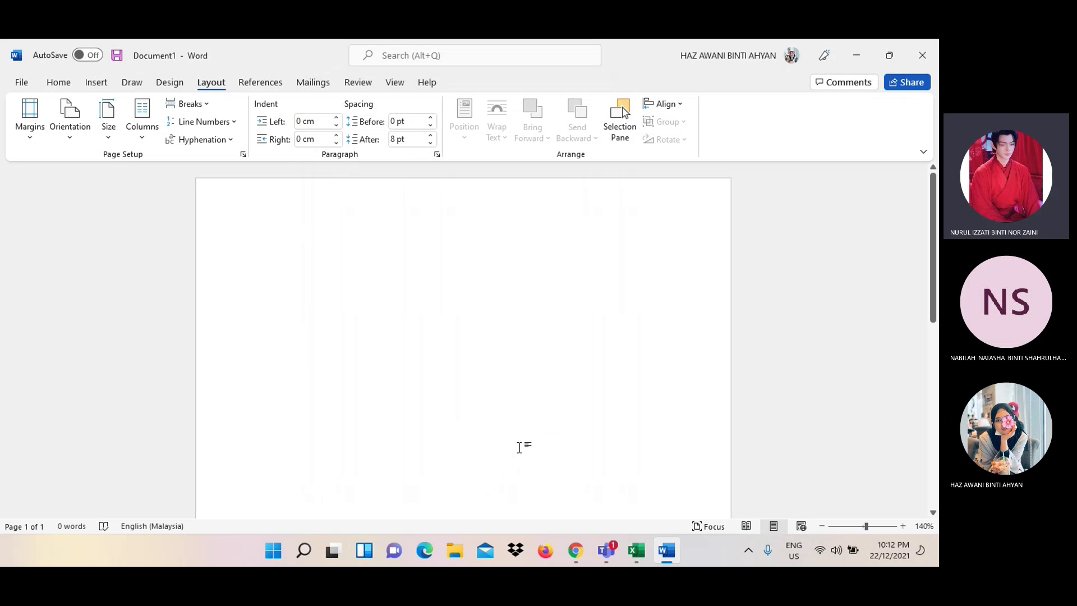
# Switch the 14.8 × 21 cm page to Landscape orientation and check the Size list
pyautogui.scroll(-5, 651, 332)
pyautogui.scroll(-2, 650, 332)
pyautogui.scroll(5, 651, 332)
pyautogui.scroll(-5, 650, 332)
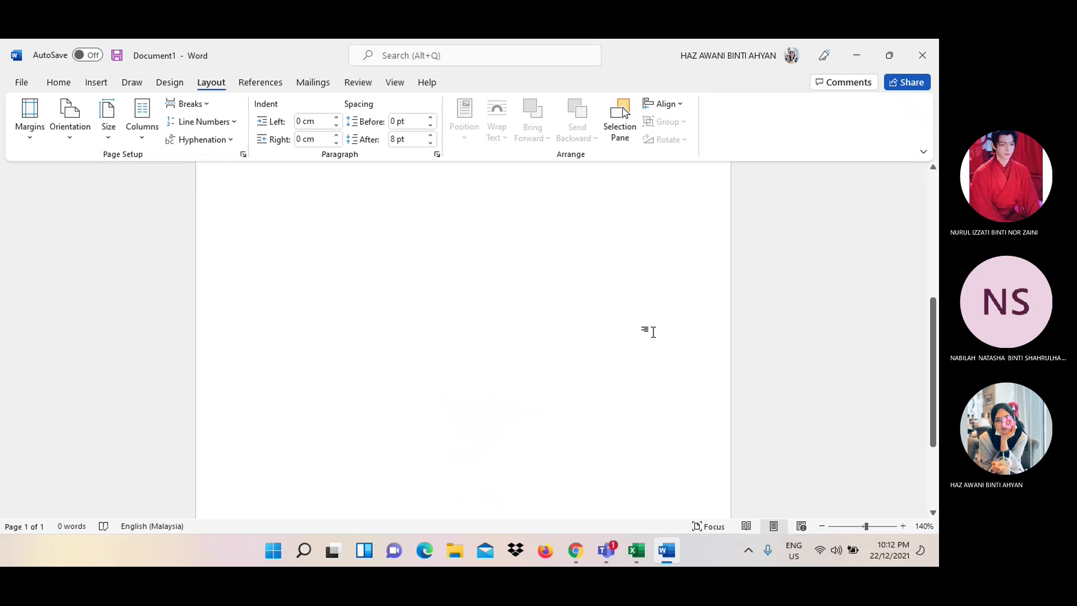
pyautogui.scroll(5, 650, 332)
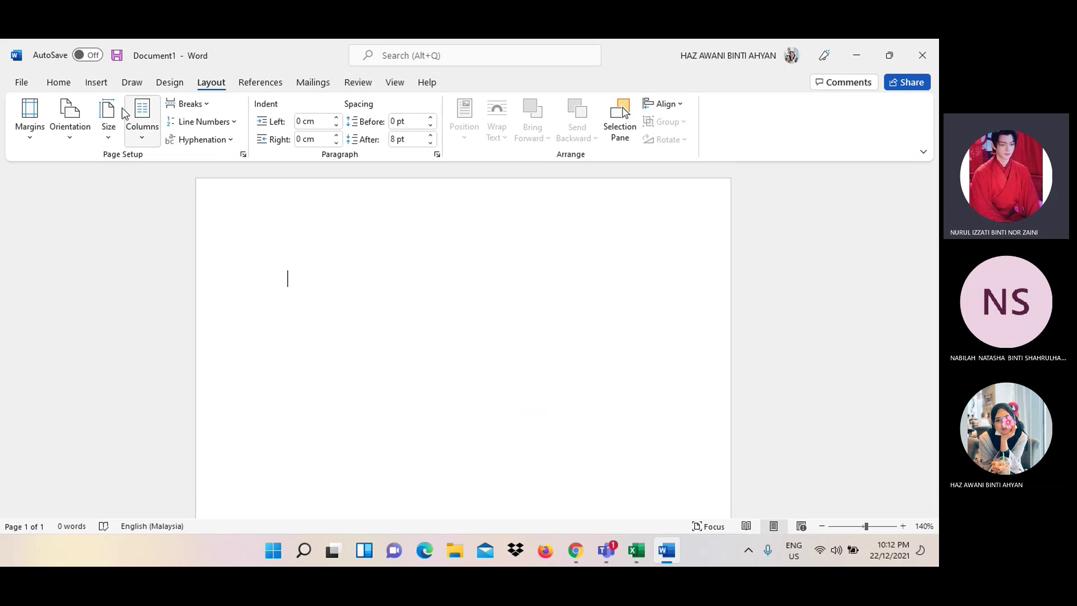
pyautogui.click(80, 139)
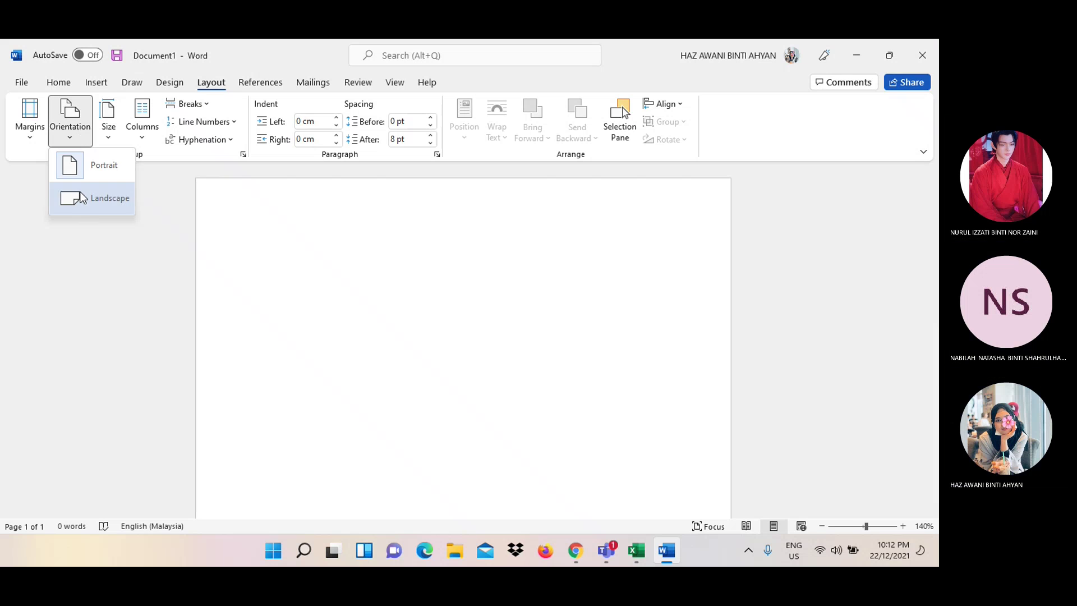
pyautogui.click(78, 198)
pyautogui.scroll(-3, 342, 304)
pyautogui.scroll(3, 342, 305)
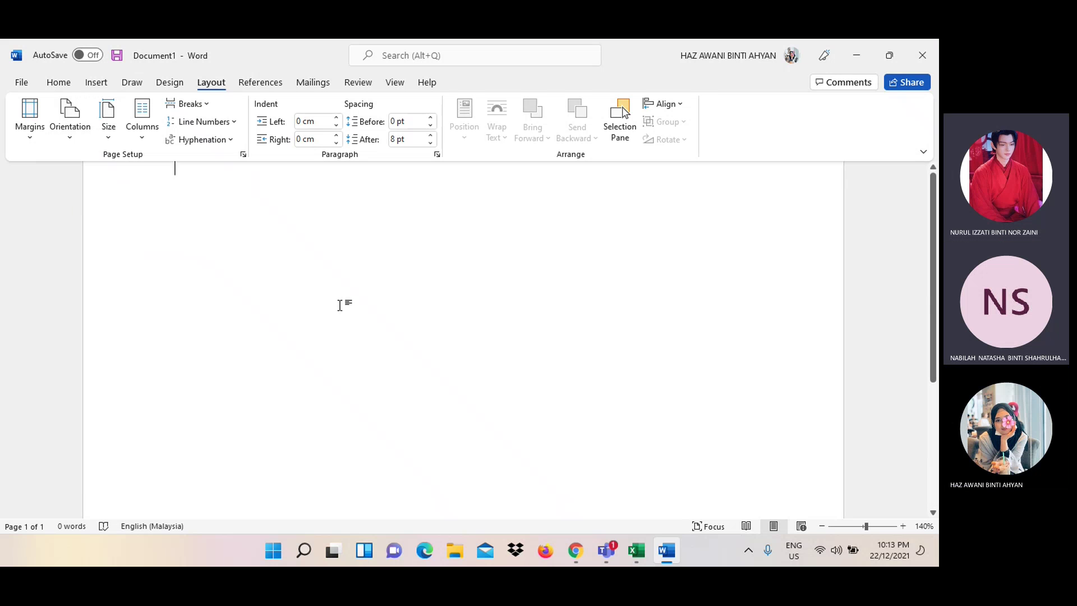
pyautogui.click(107, 128)
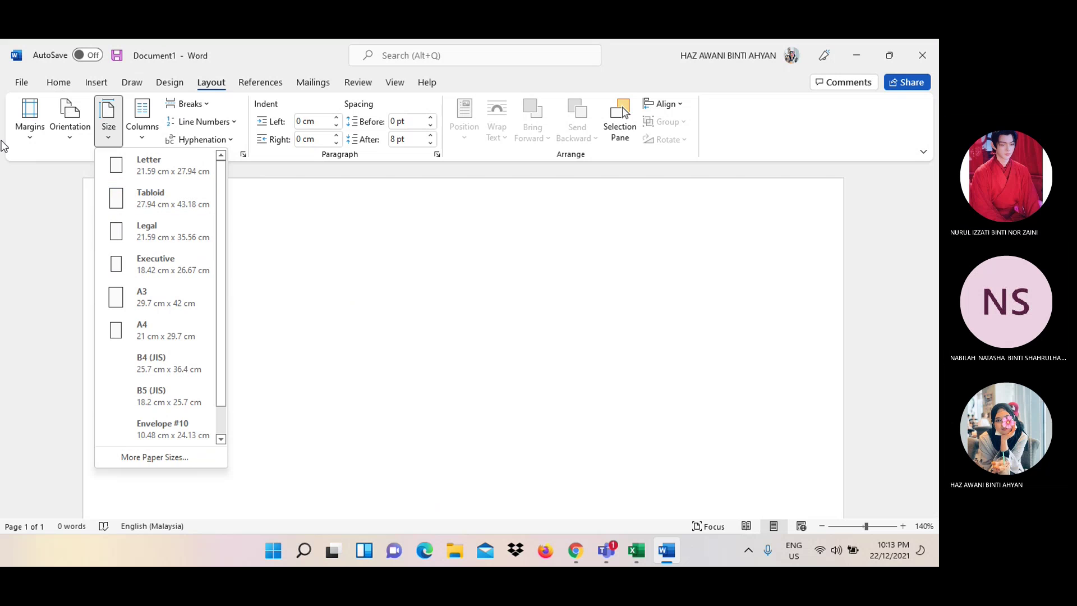
pyautogui.click(24, 256)
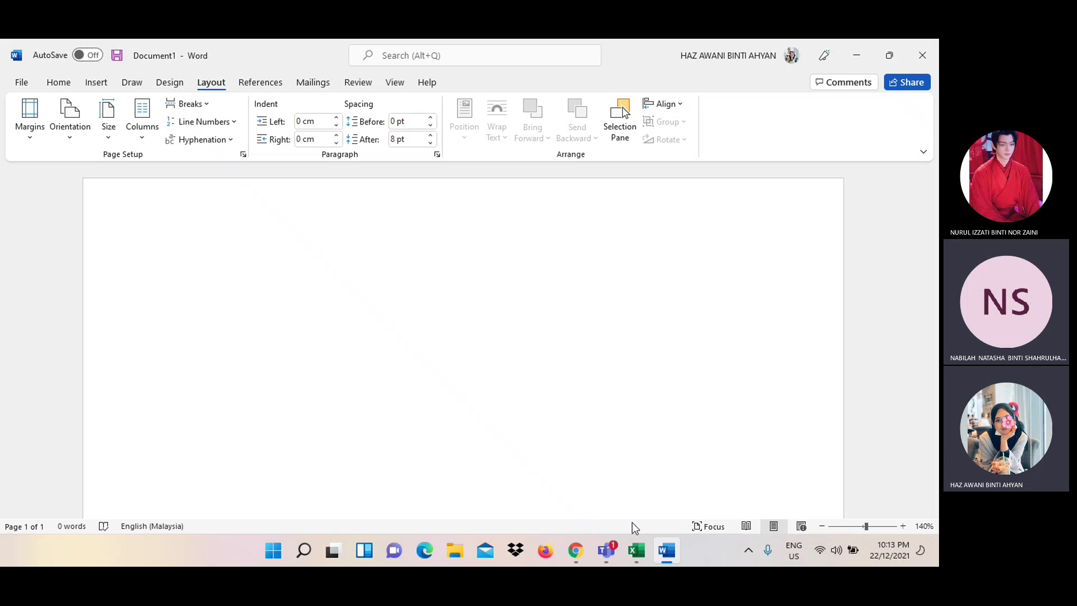
pyautogui.click(575, 551)
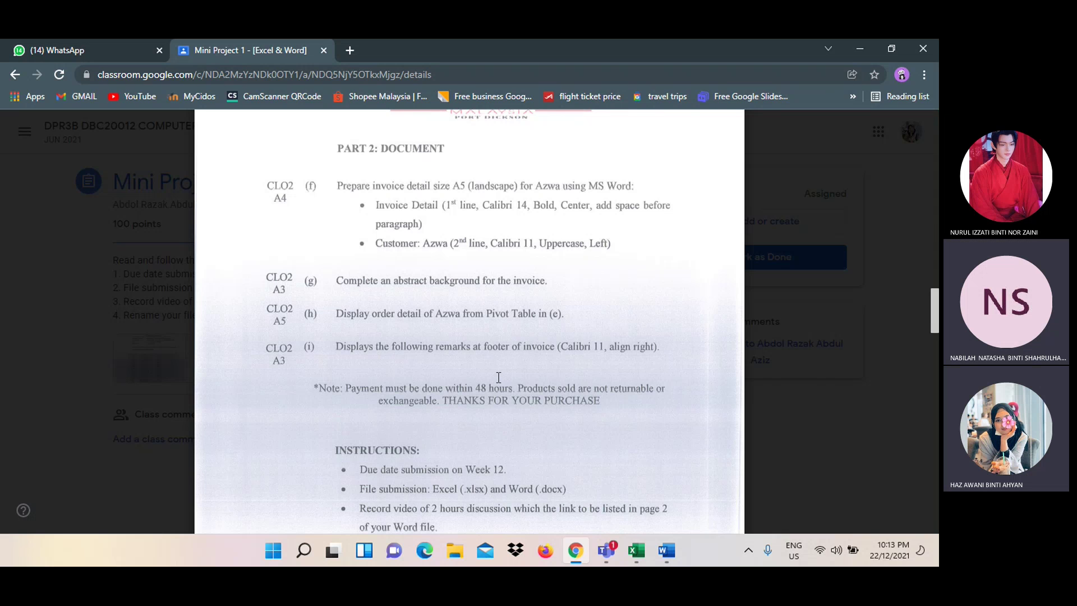
pyautogui.scroll(-1, 522, 272)
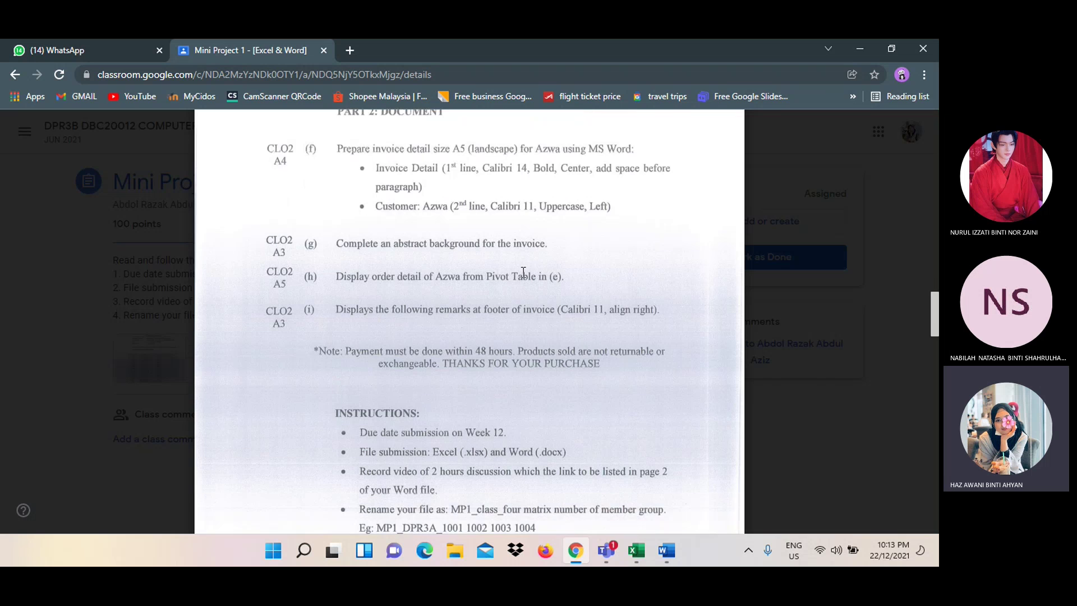
pyautogui.scroll(-1, 523, 272)
pyautogui.scroll(2, 522, 273)
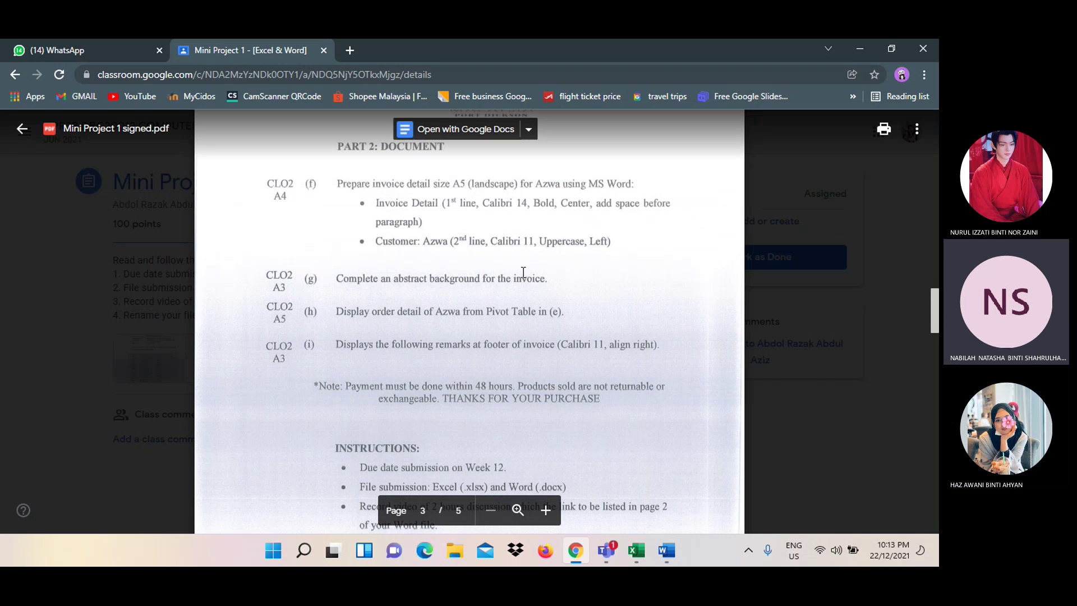
pyautogui.click(572, 557)
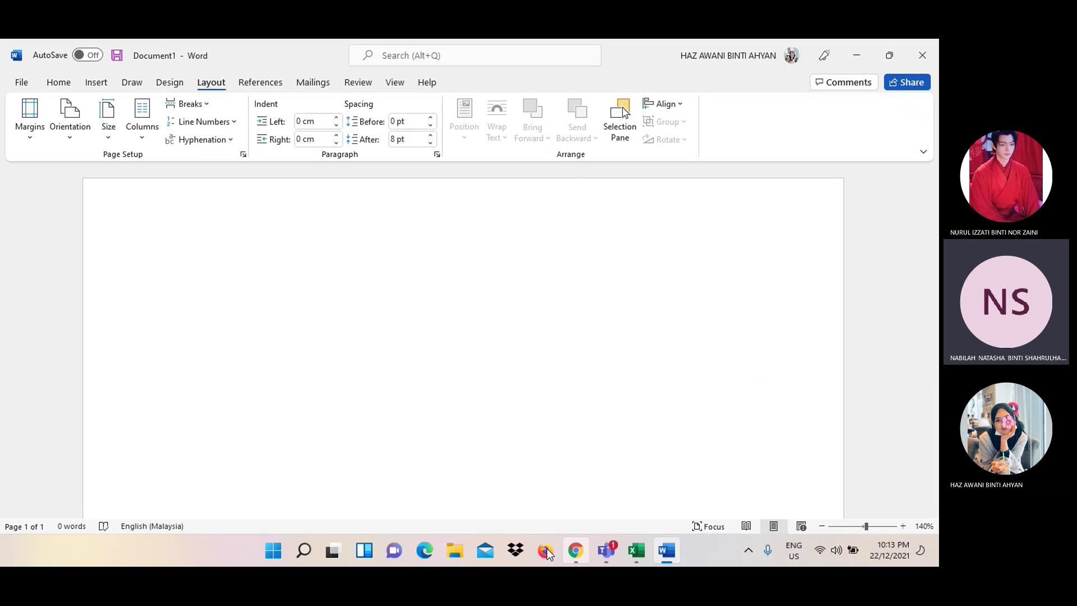
# Review Page Setup's Paper and Layout tabs, keeping section start New page and vertical alignment Top
pyautogui.click(31, 134)
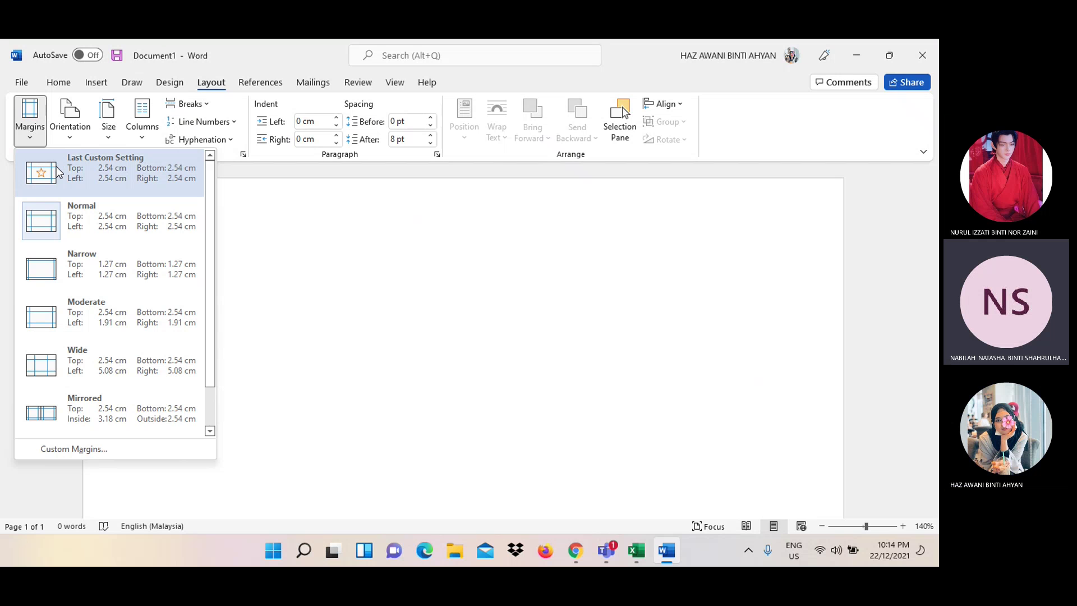
pyautogui.click(102, 446)
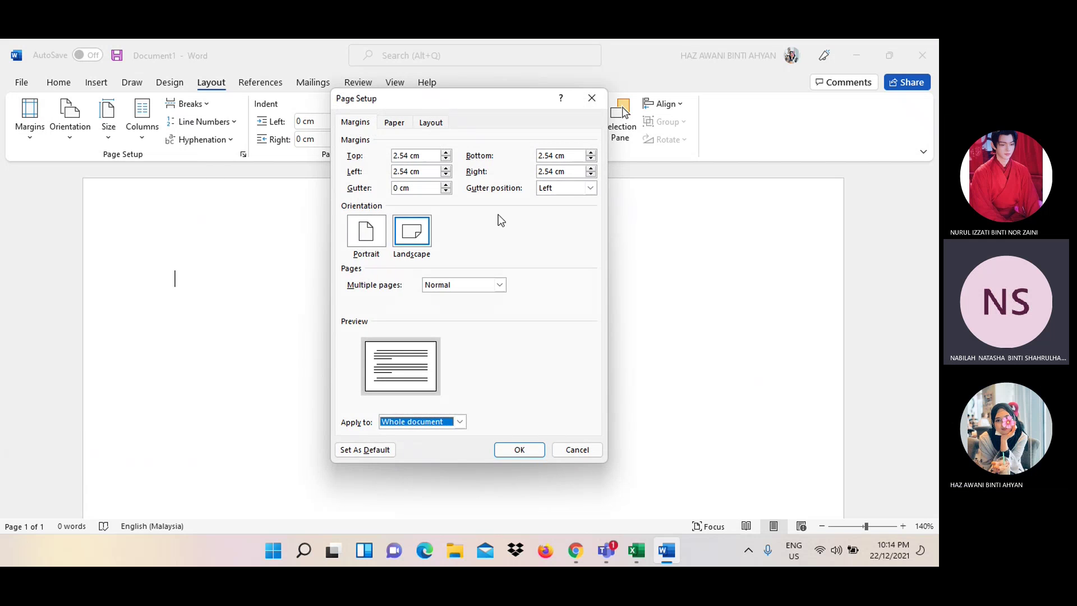
pyautogui.click(394, 123)
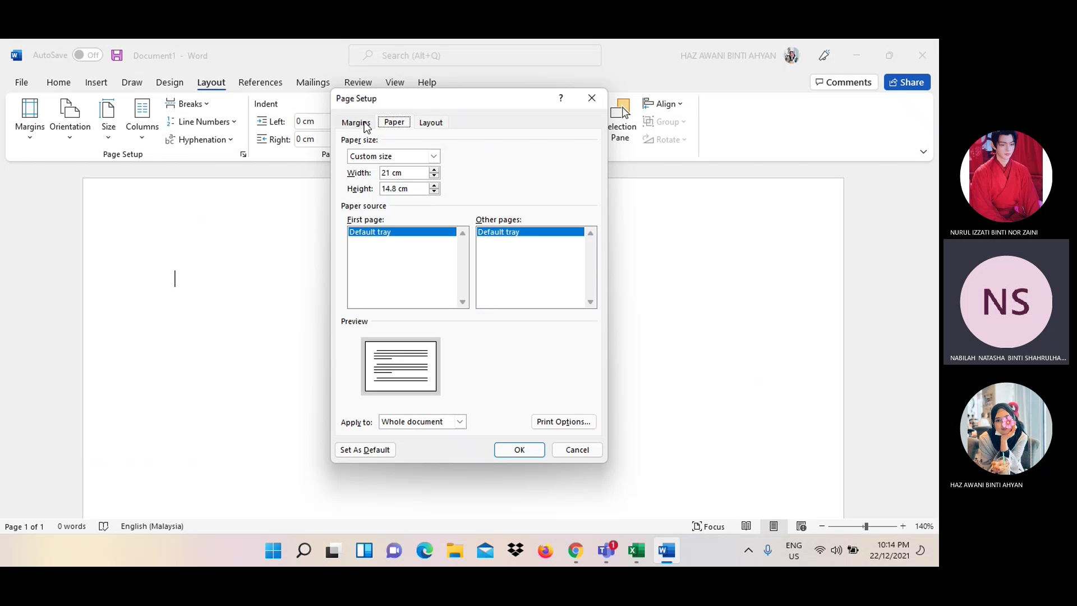
pyautogui.click(425, 123)
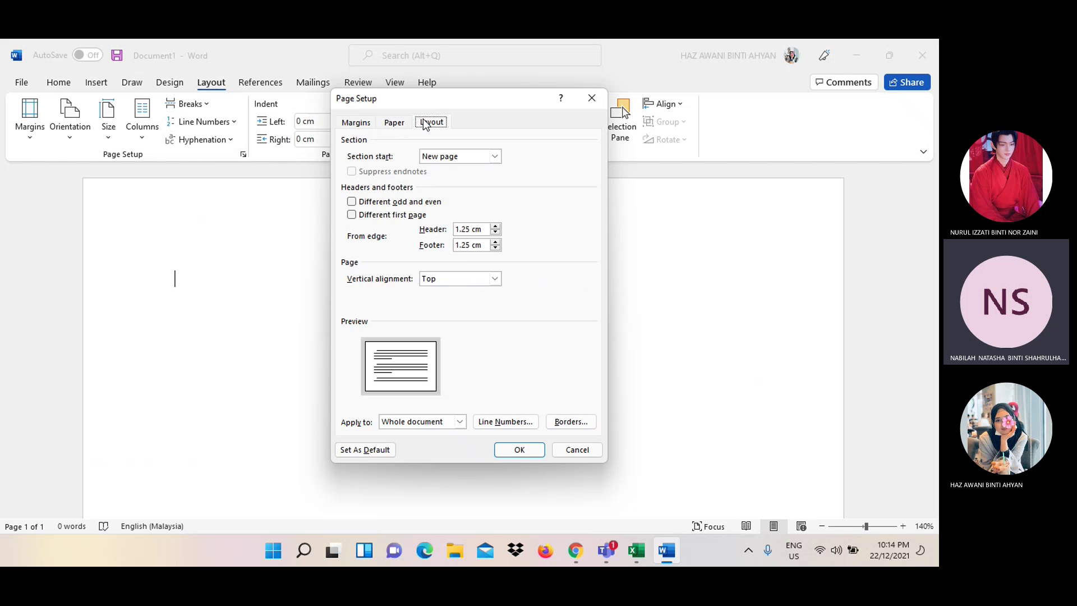
pyautogui.click(496, 157)
pyautogui.click(497, 159)
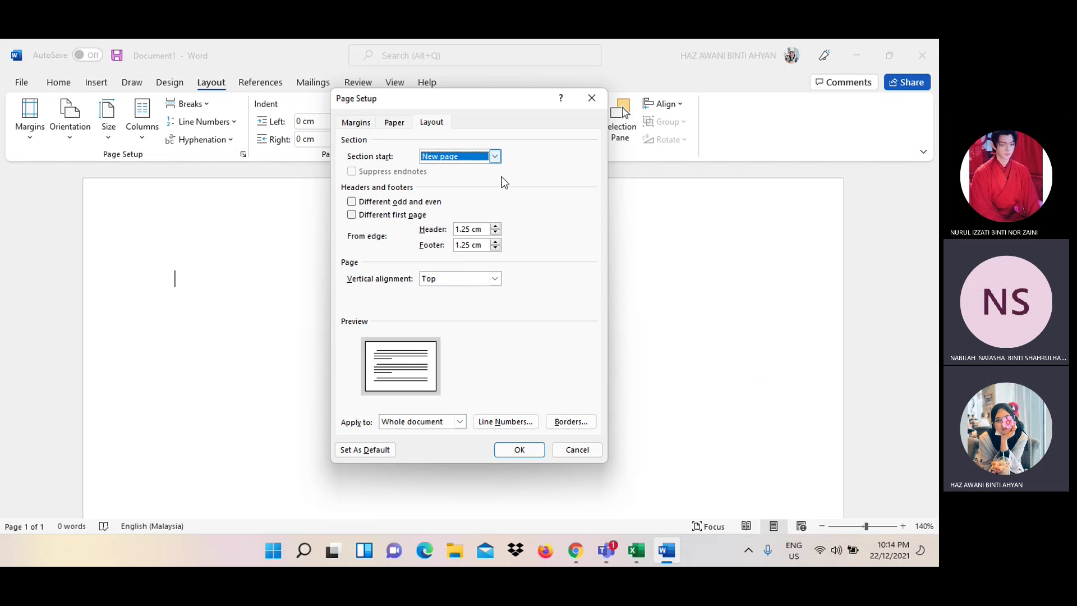
pyautogui.click(495, 279)
pyautogui.click(496, 278)
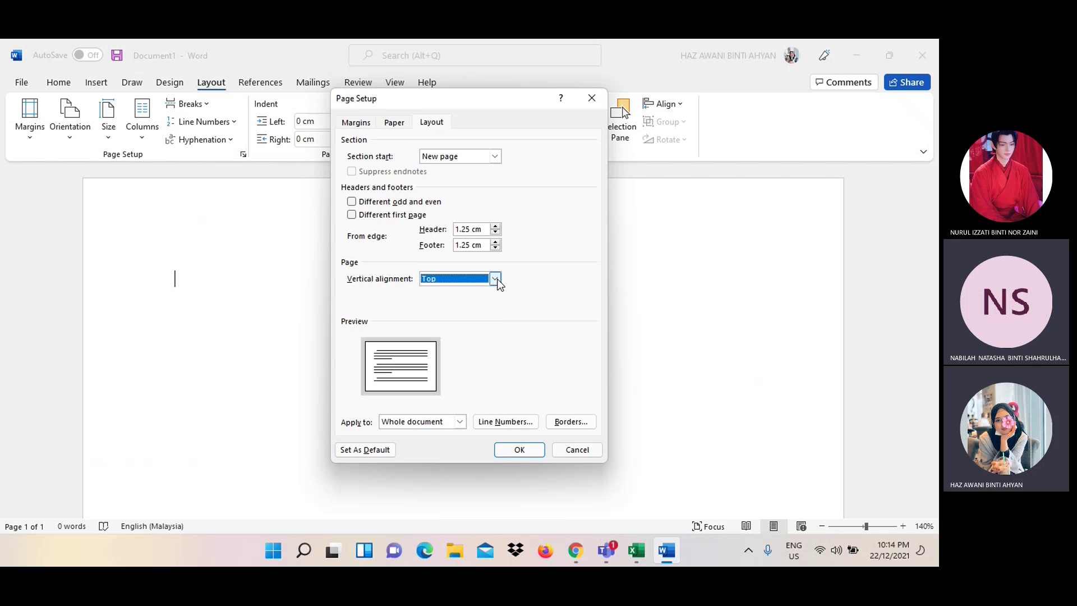
# Turn on line numbering, apply the page setup, then undo it so no numbering remains
pyautogui.click(507, 421)
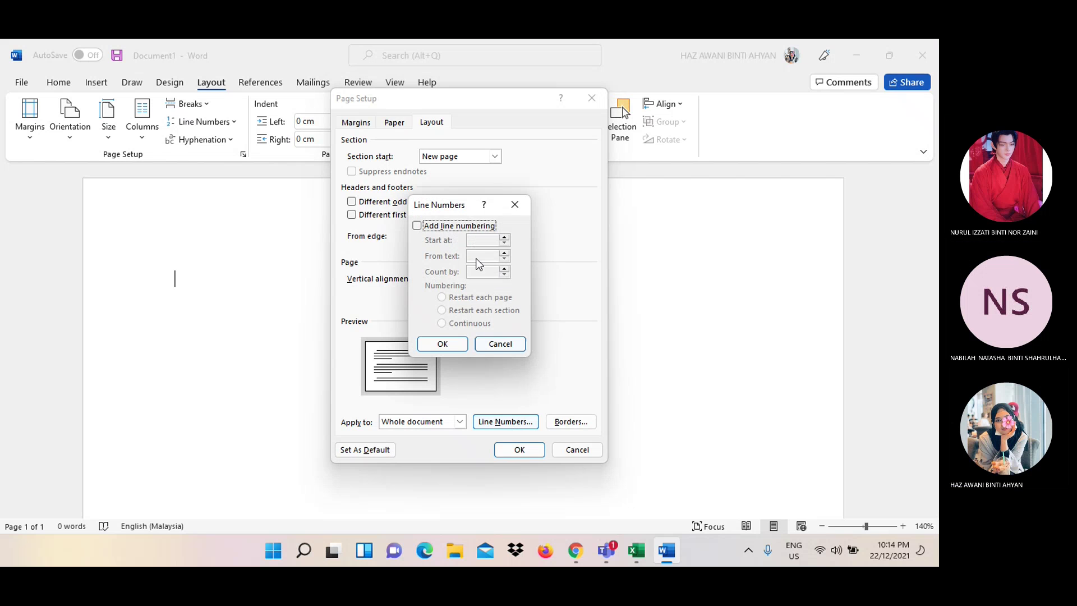
pyautogui.click(416, 226)
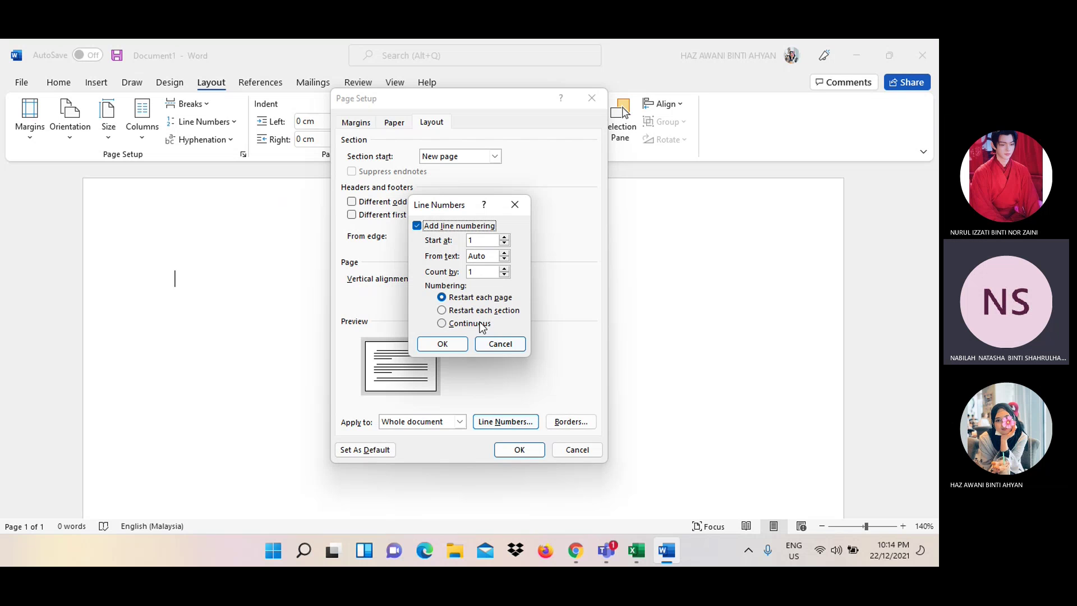
pyautogui.click(443, 343)
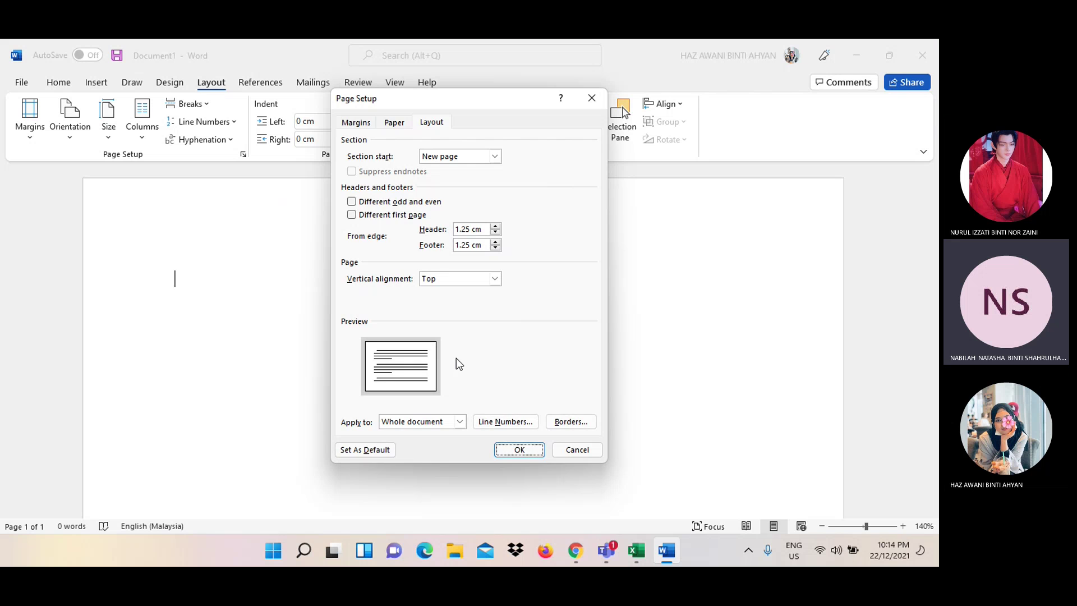
pyautogui.click(518, 449)
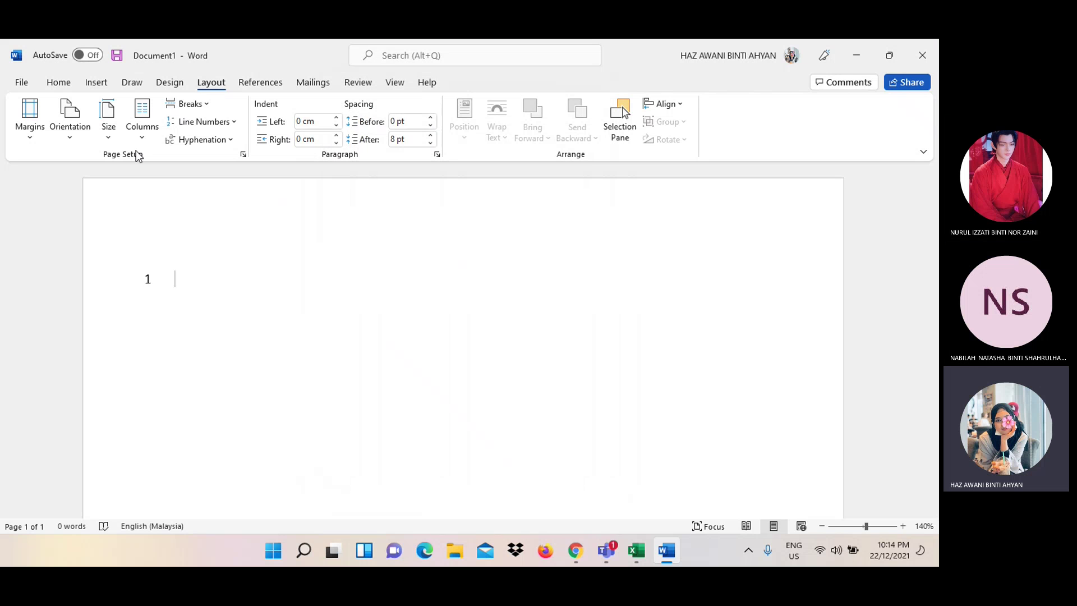
pyautogui.click(59, 84)
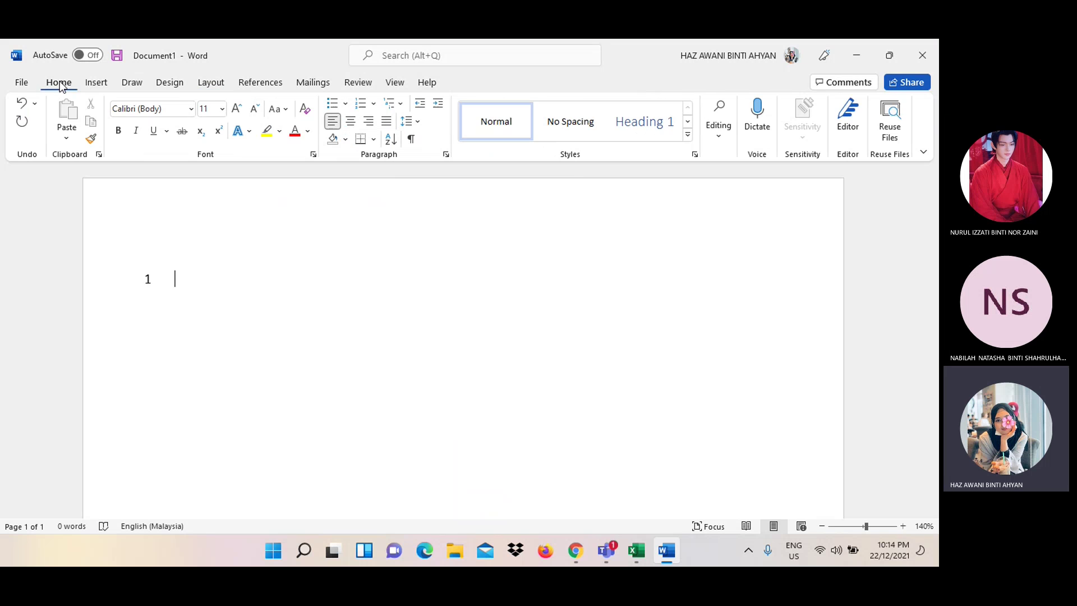
pyautogui.click(22, 103)
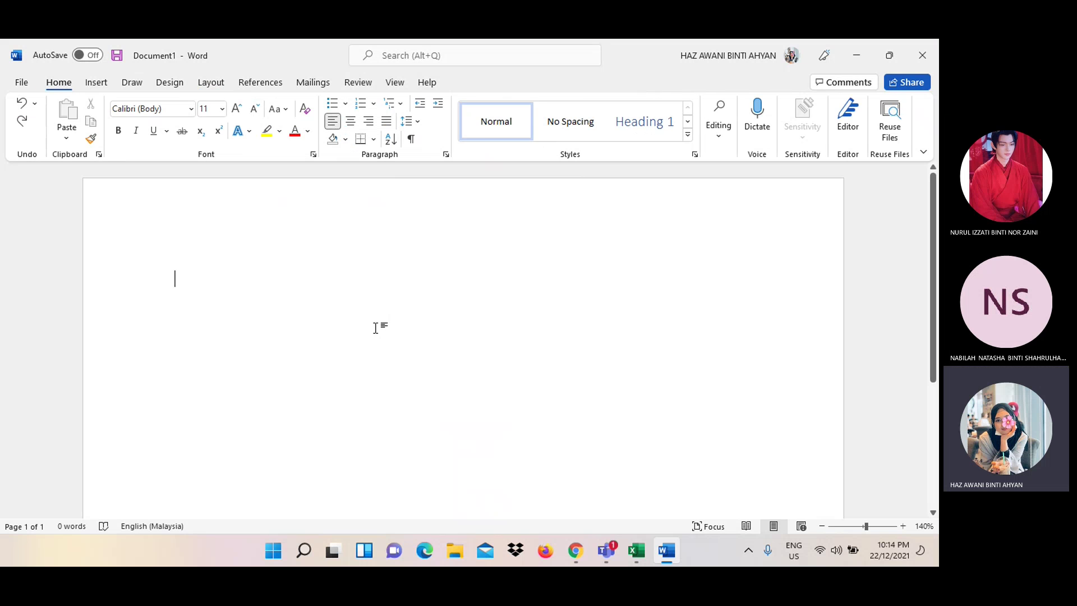
pyautogui.click(112, 82)
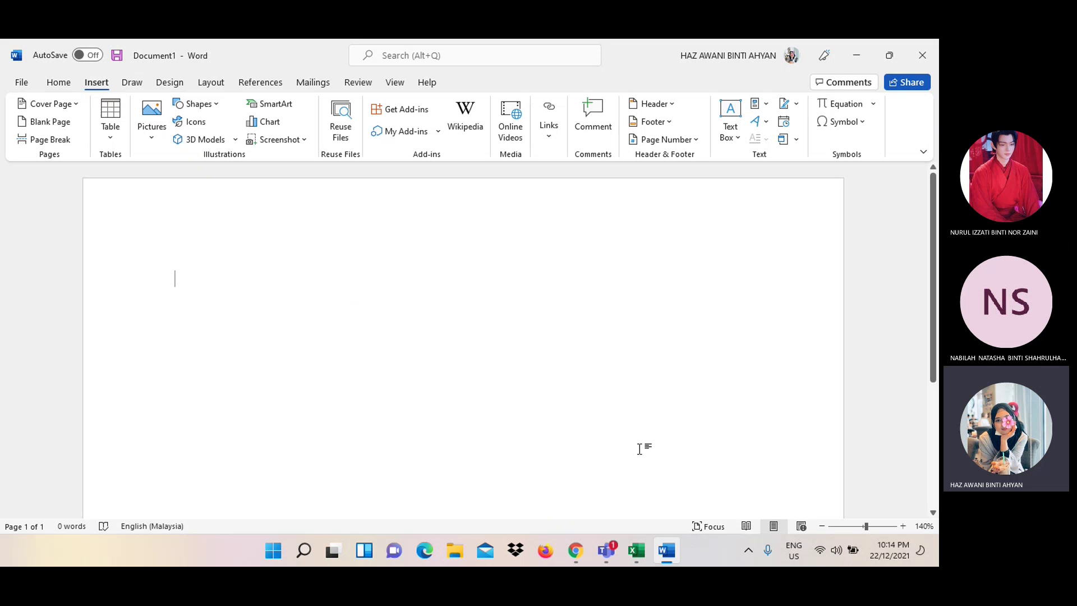
# On Excel's PIVOT sheet, select the Row Labels, Sum of Total and Sum of Quantity ( m ) headings, then return to Word
pyautogui.click(636, 550)
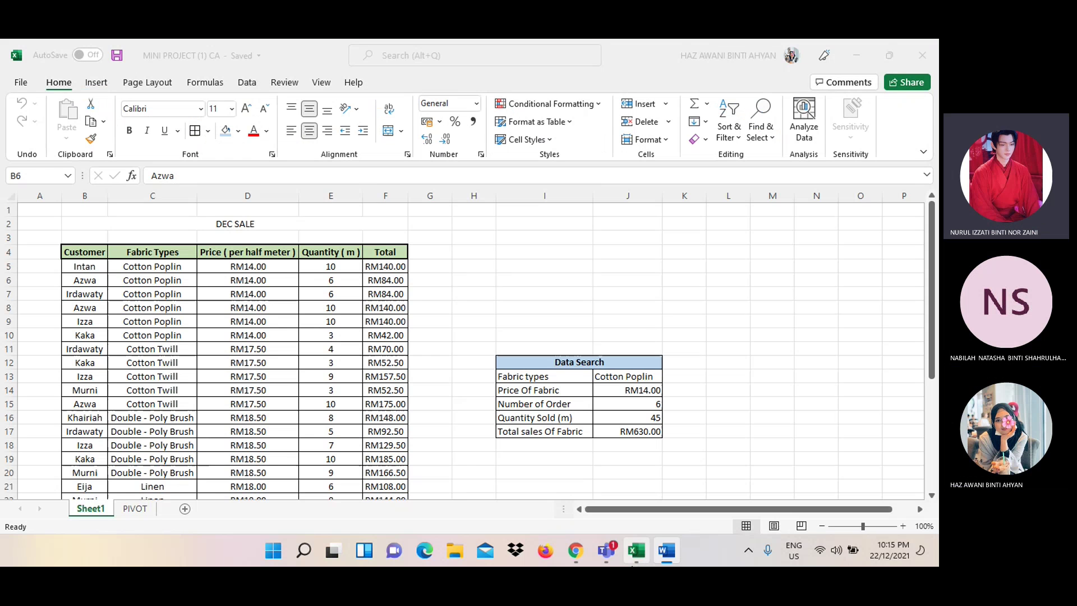
pyautogui.click(138, 509)
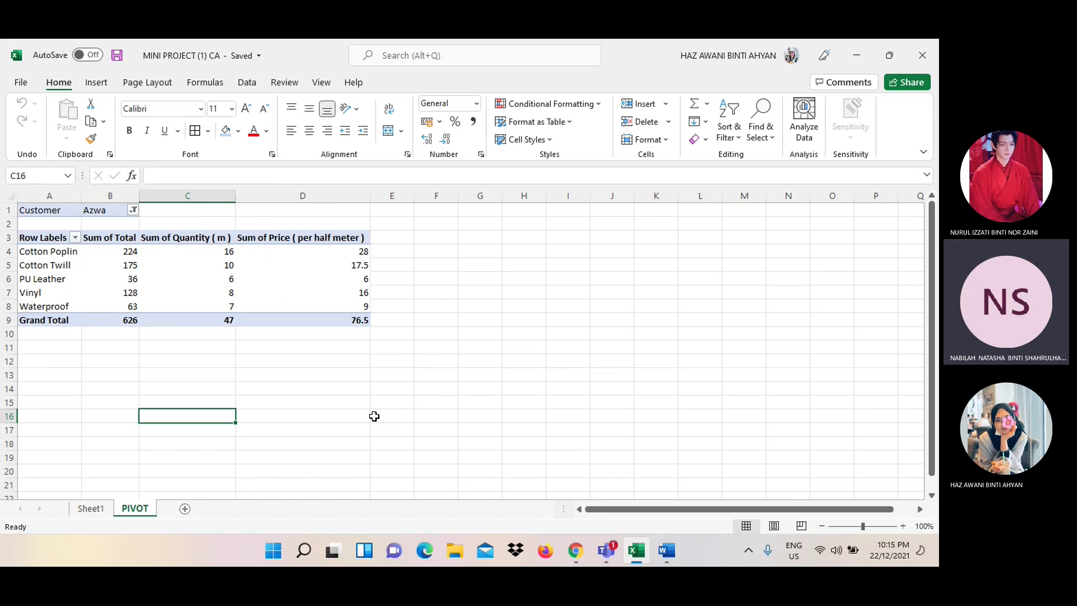
pyautogui.click(27, 238)
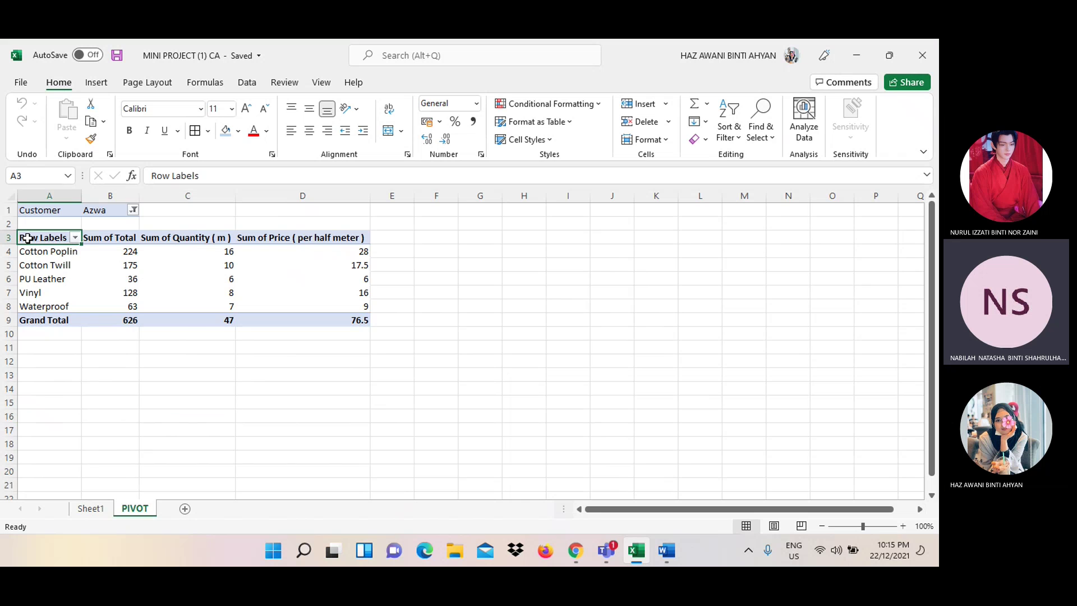
pyautogui.click(110, 238)
pyautogui.click(167, 240)
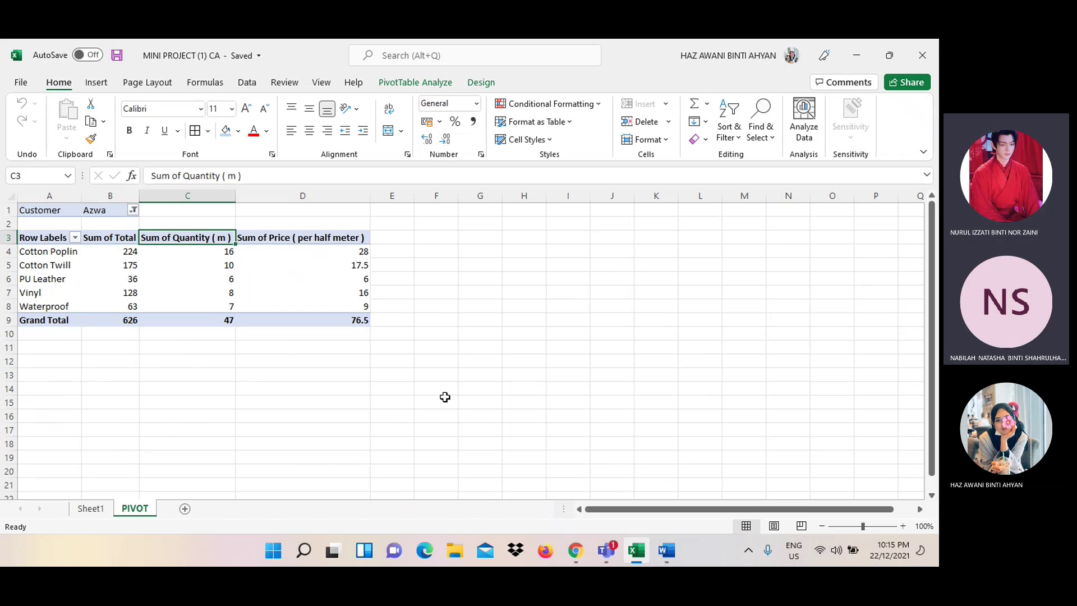
pyautogui.click(666, 552)
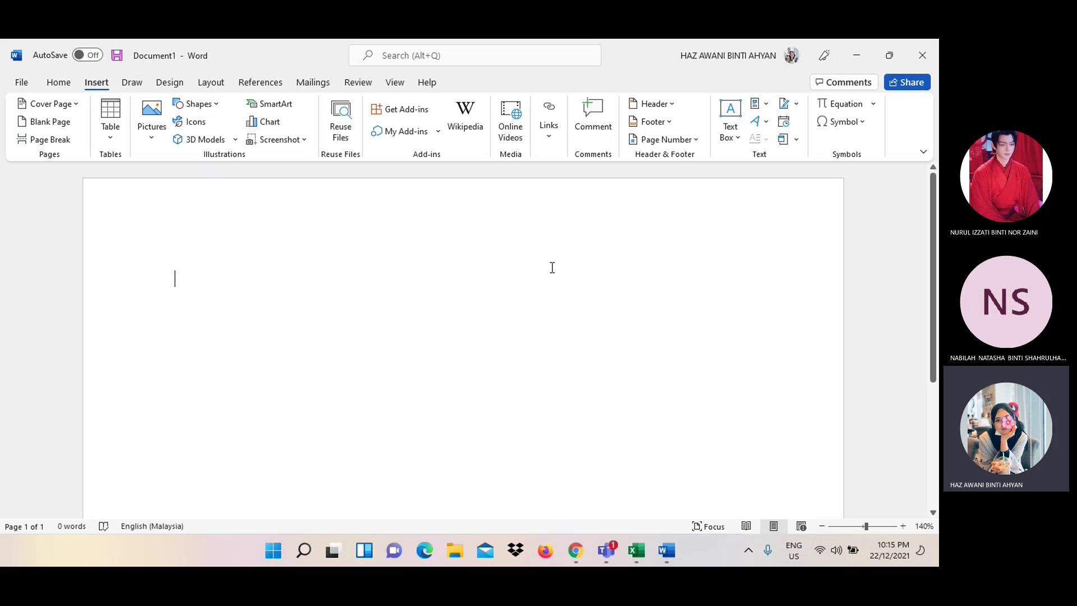
pyautogui.click(635, 551)
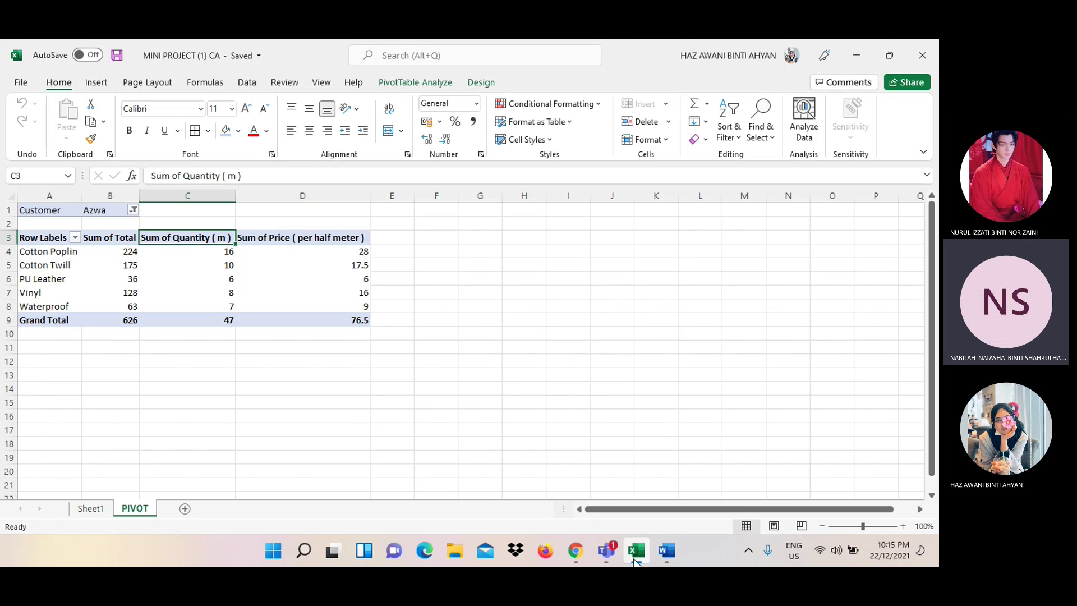
pyautogui.click(669, 554)
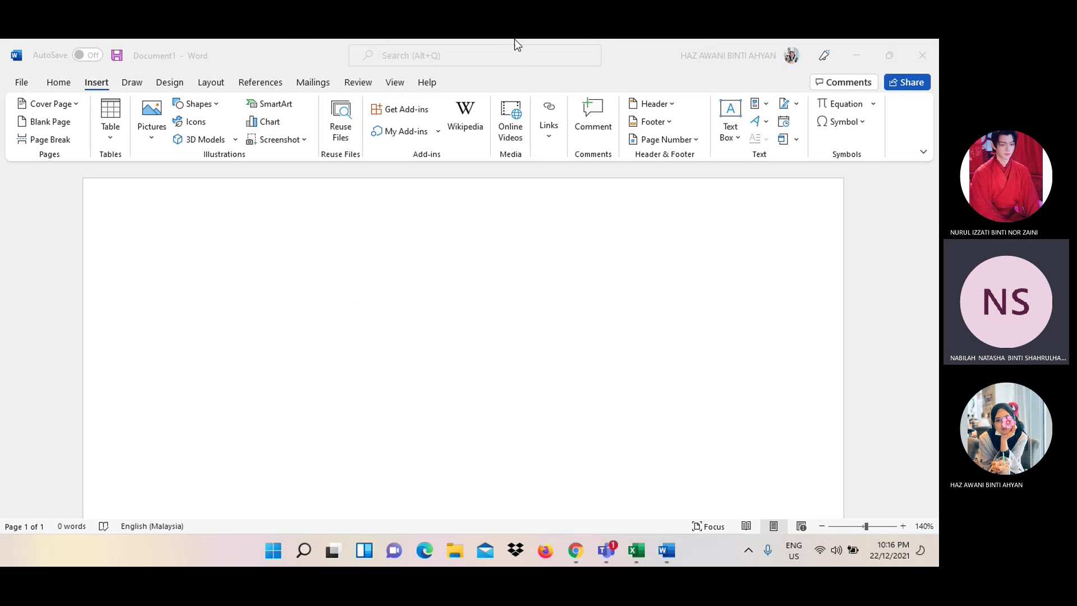
# Open Paragraph settings through the Search box, review both tabs, then bring up the Classroom brief in Chrome
pyautogui.click(518, 220)
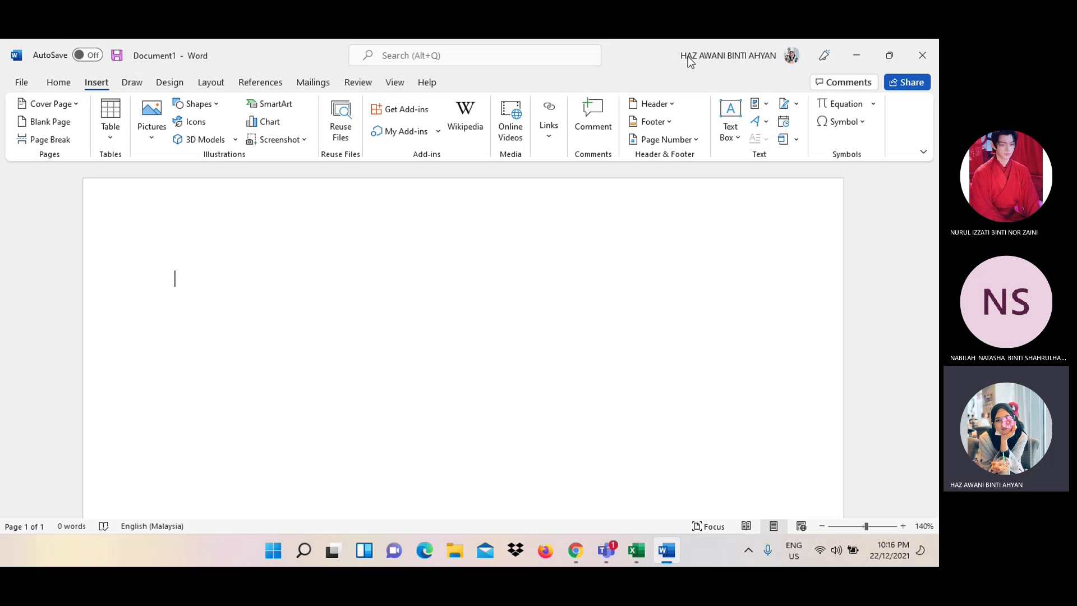
pyautogui.click(453, 304)
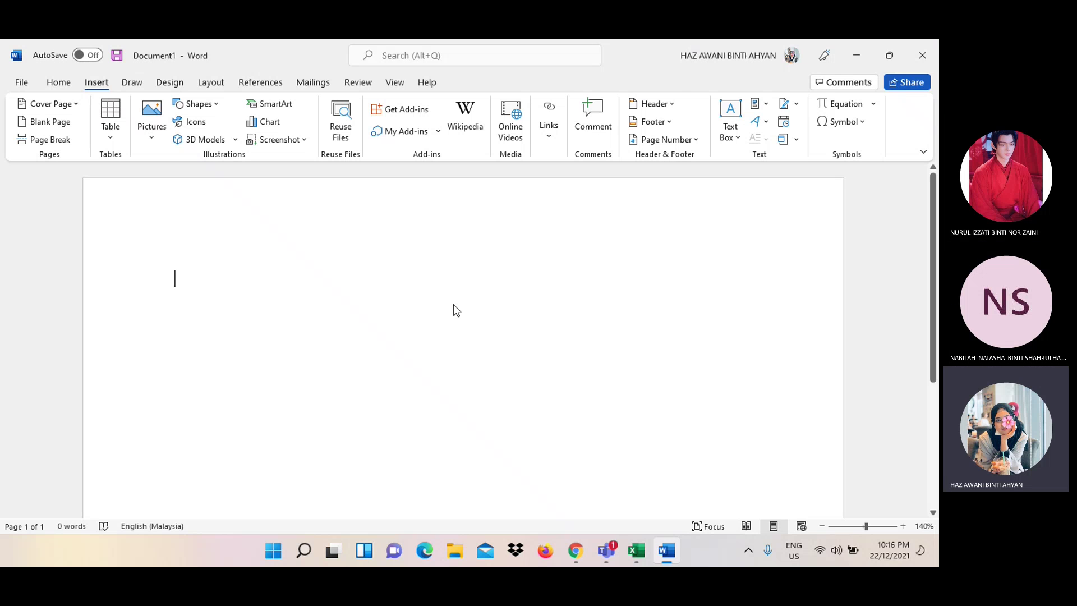
pyautogui.click(408, 56)
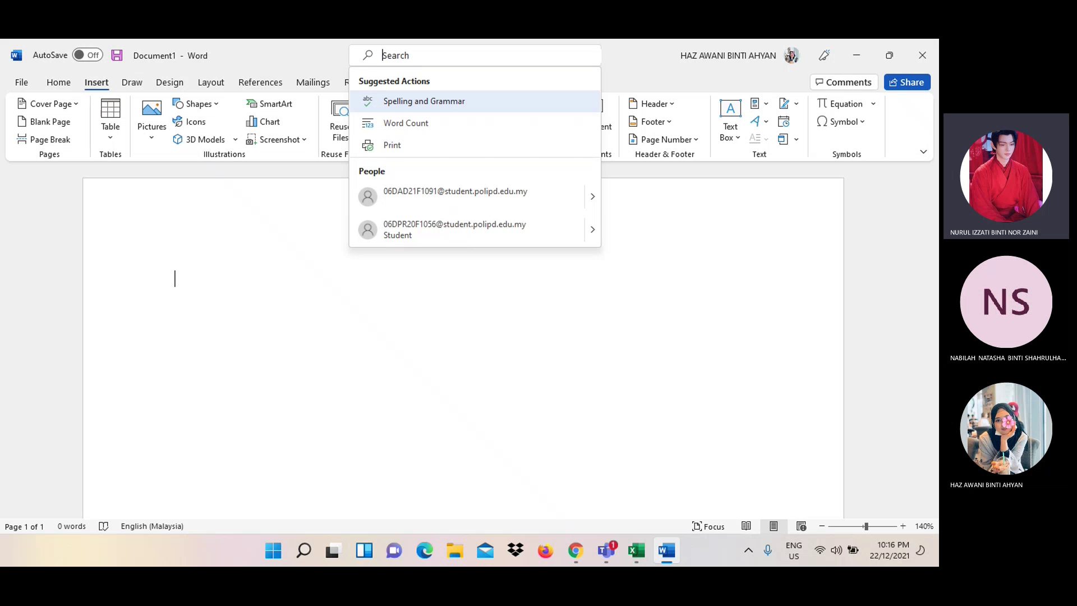
pyautogui.write('Pa')
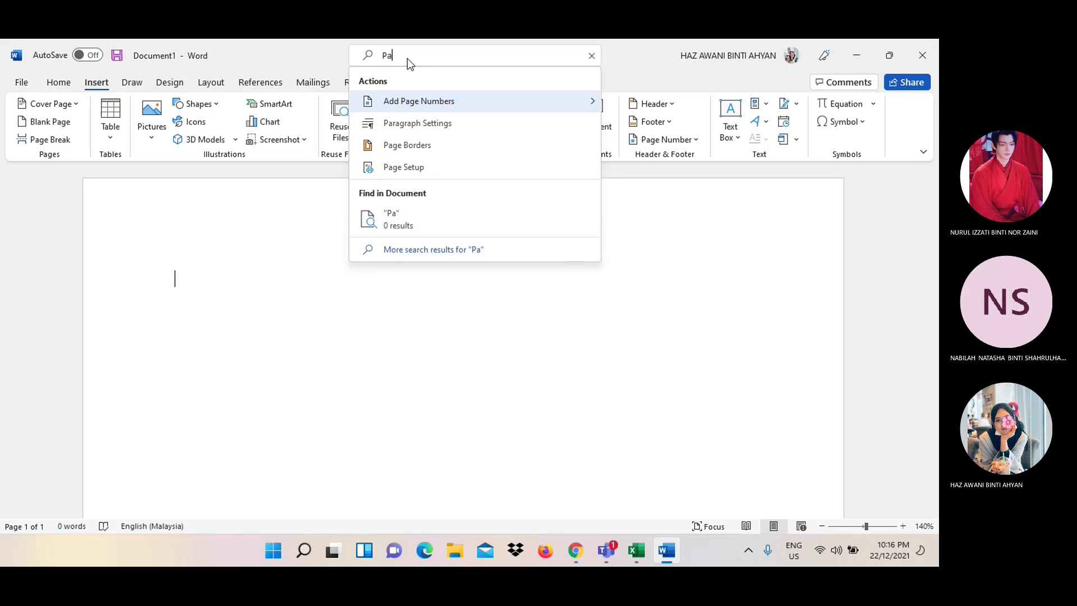
pyautogui.click(399, 125)
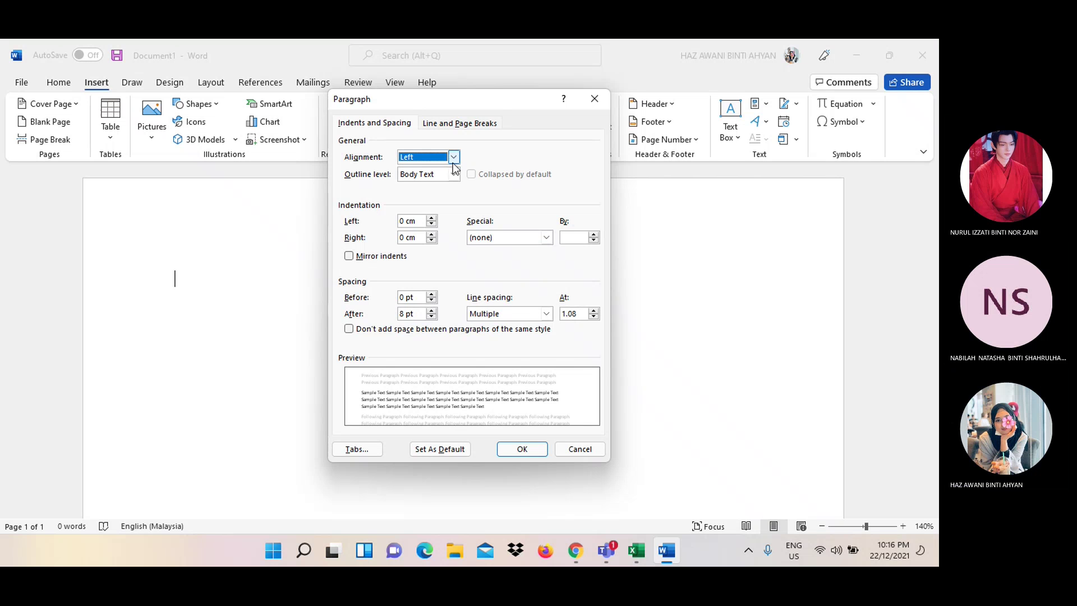
pyautogui.click(441, 128)
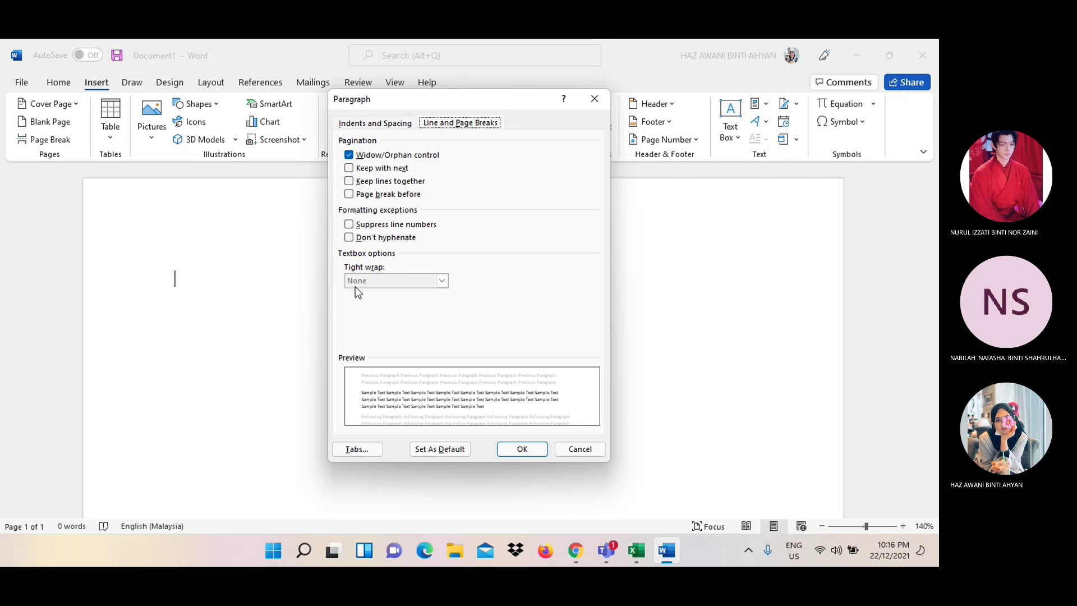
pyautogui.click(368, 126)
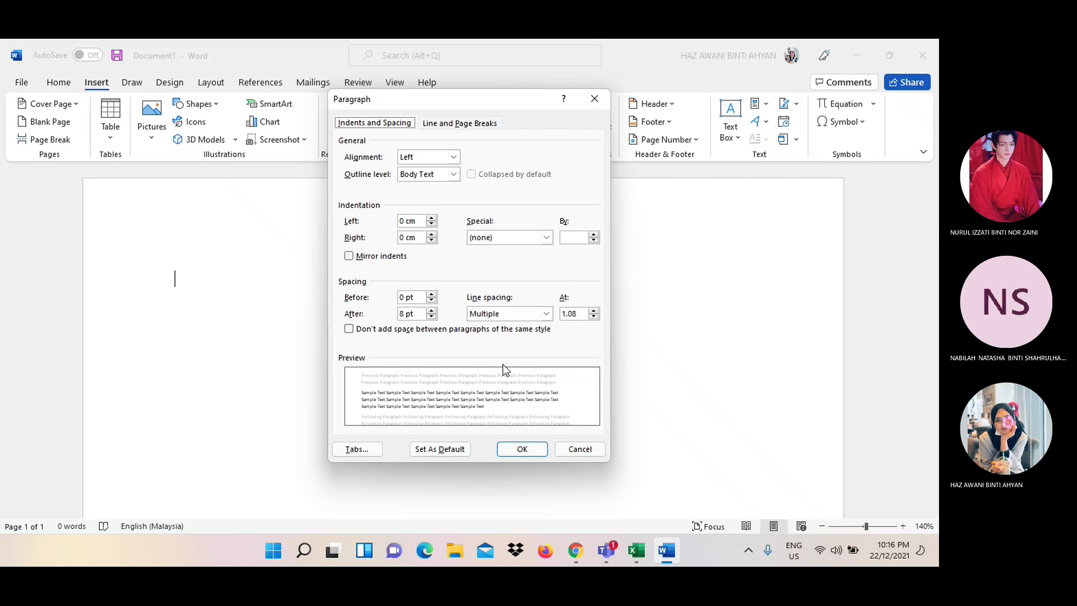
pyautogui.click(569, 536)
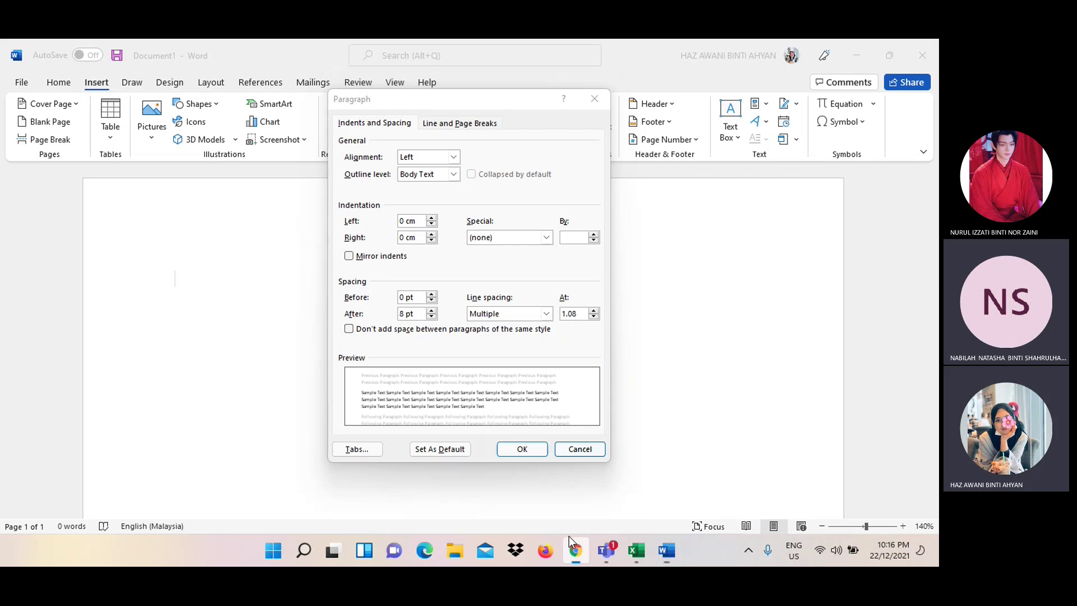
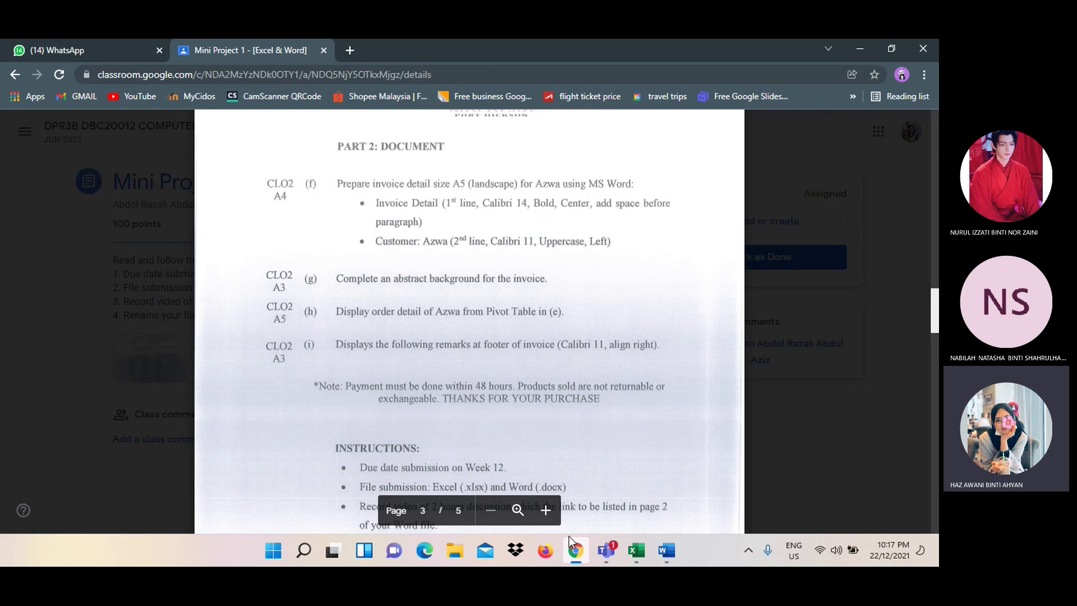
# Switch from Chrome to Word and close the Paragraph dialog on blank Document1
pyautogui.click(568, 536)
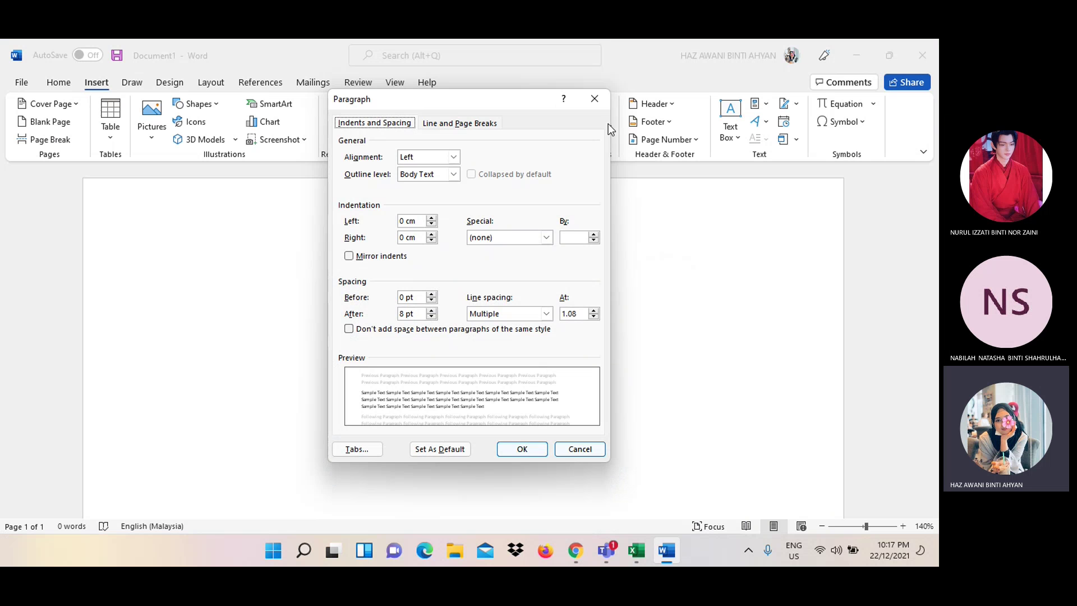
pyautogui.click(598, 100)
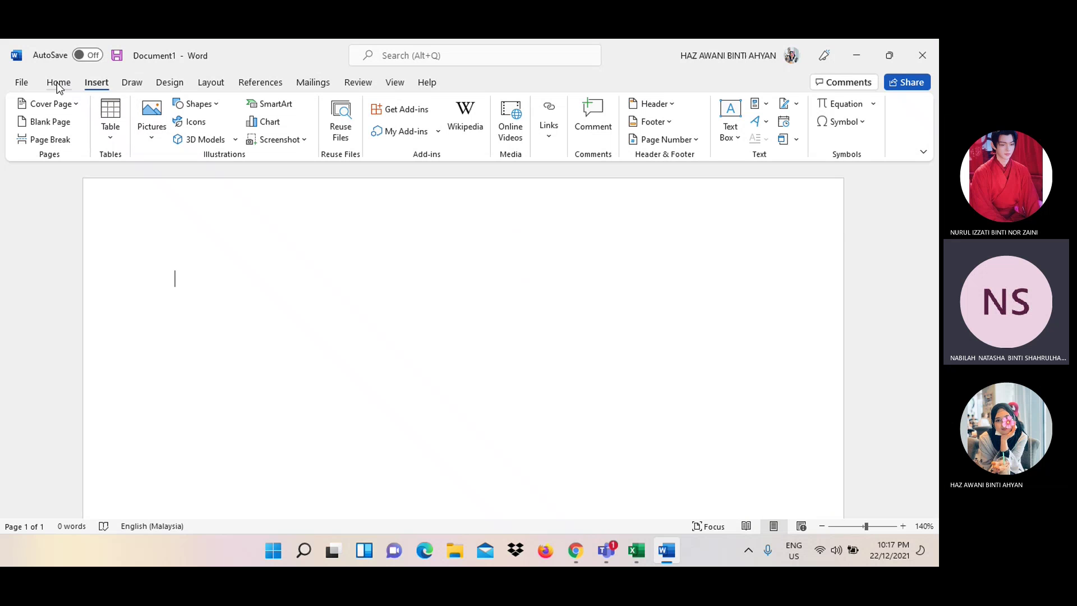
# Search online templates for 'invoice' and create Document2 from the Invoice template
pyautogui.click(22, 83)
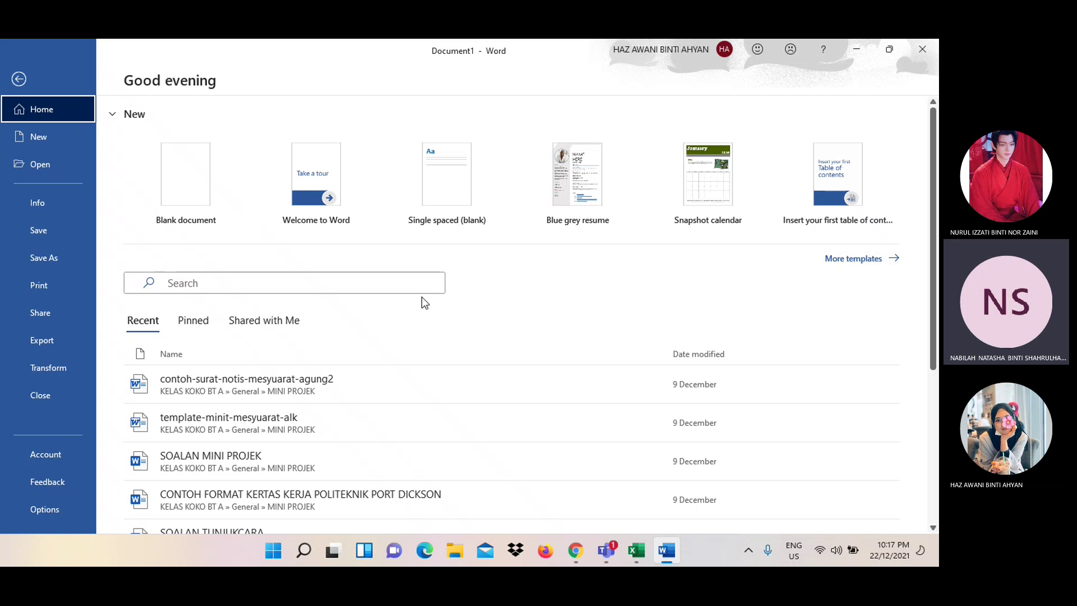
pyautogui.click(371, 284)
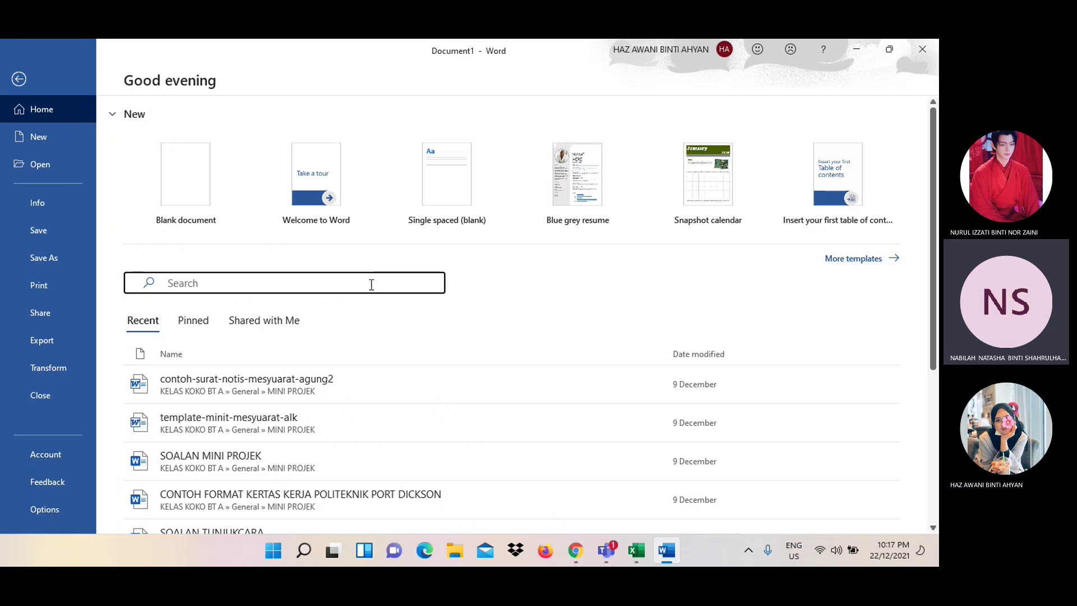
pyautogui.click(861, 260)
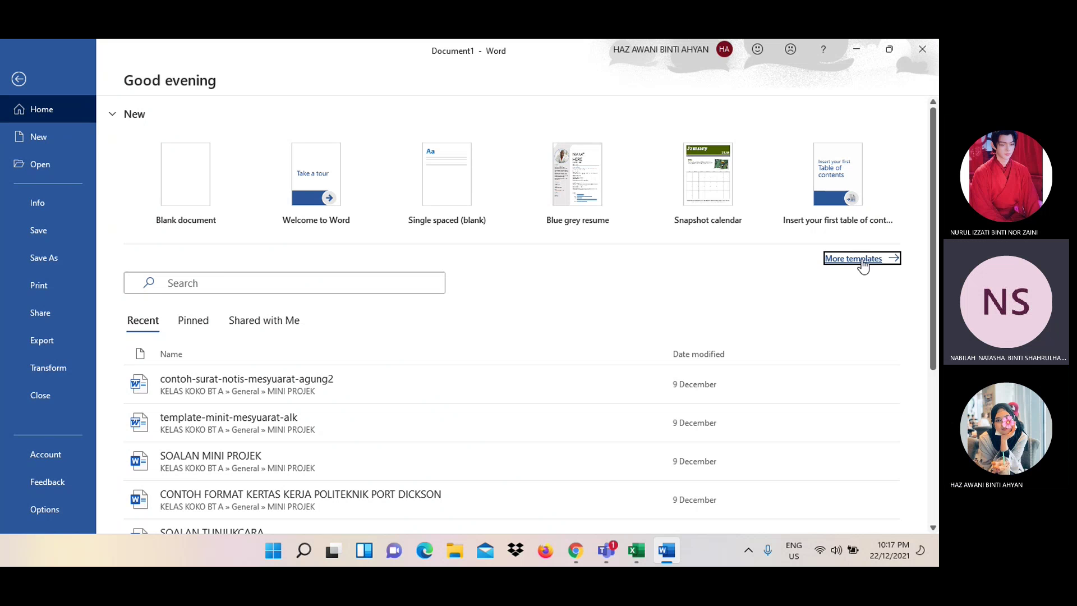
pyautogui.click(453, 321)
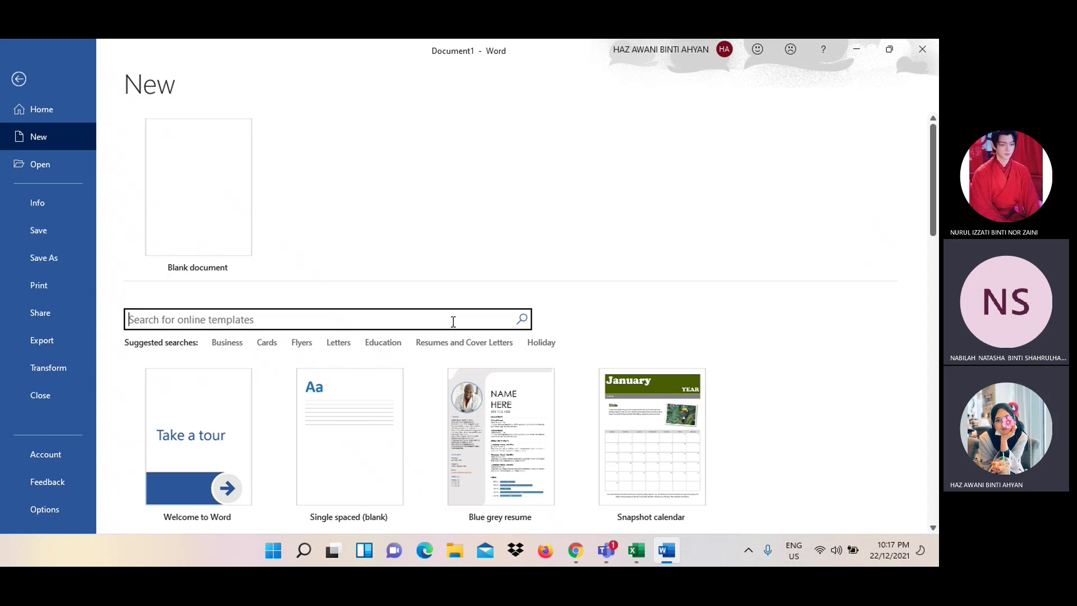
pyautogui.write('invoice')
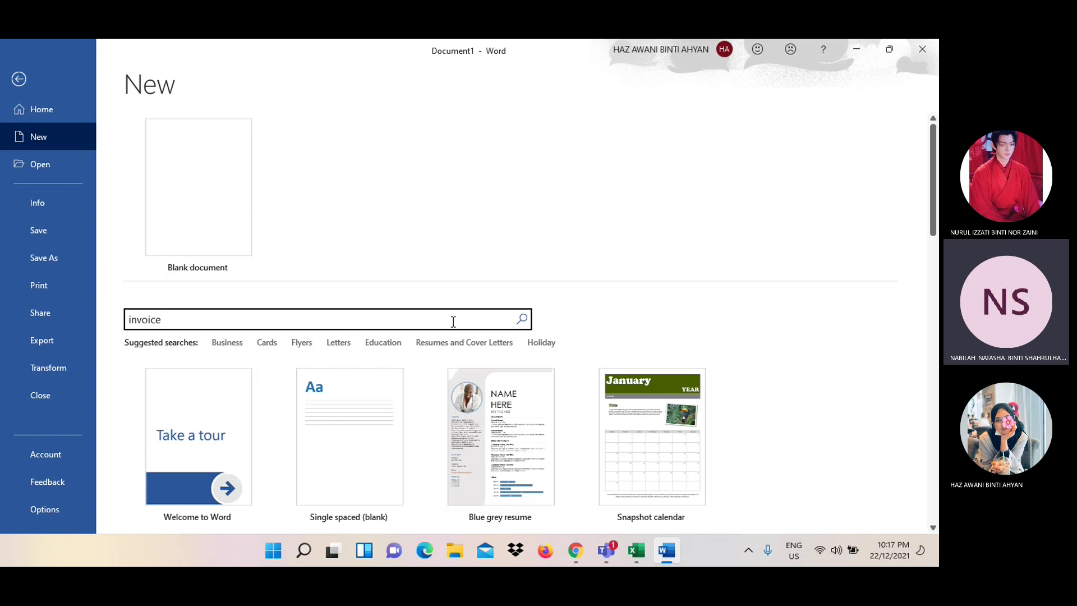
pyautogui.press('Return')
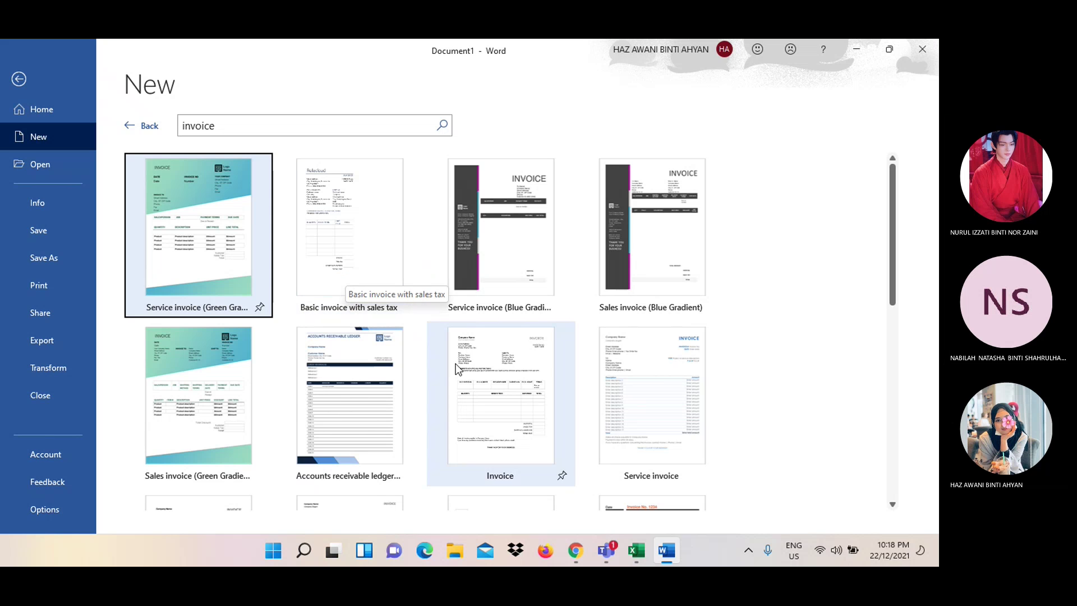
pyautogui.click(483, 375)
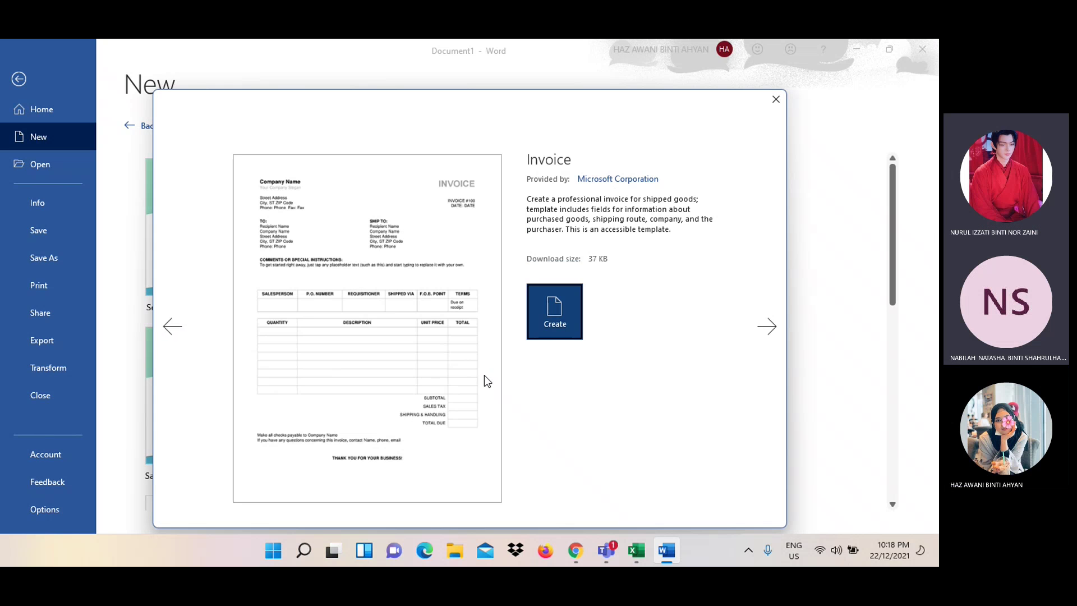
pyautogui.click(551, 318)
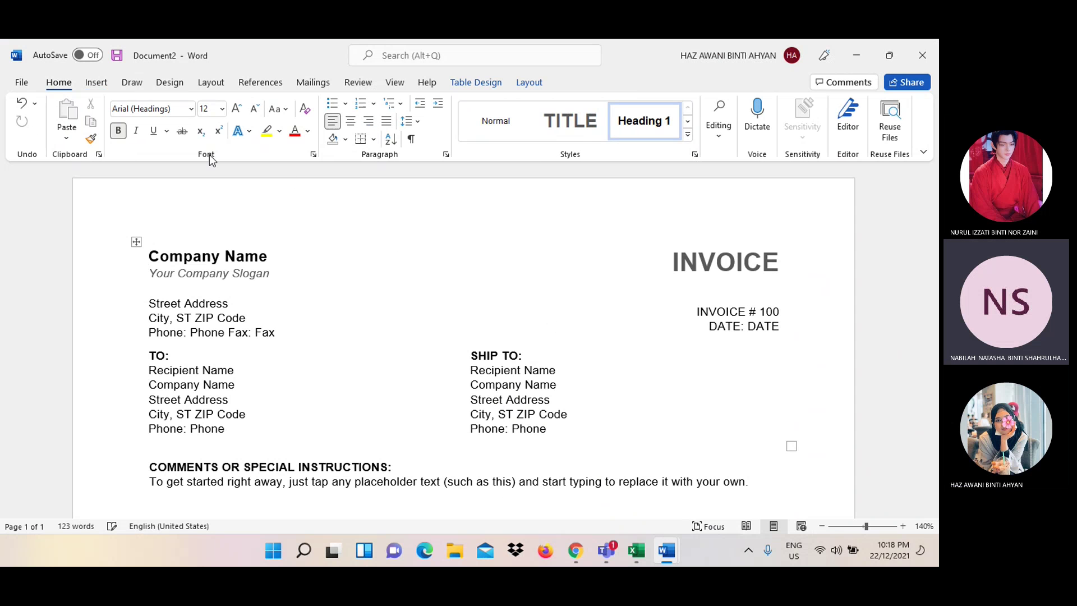
# Set a custom paper width of 14.8 cm under More Paper Sizes
pyautogui.click(206, 88)
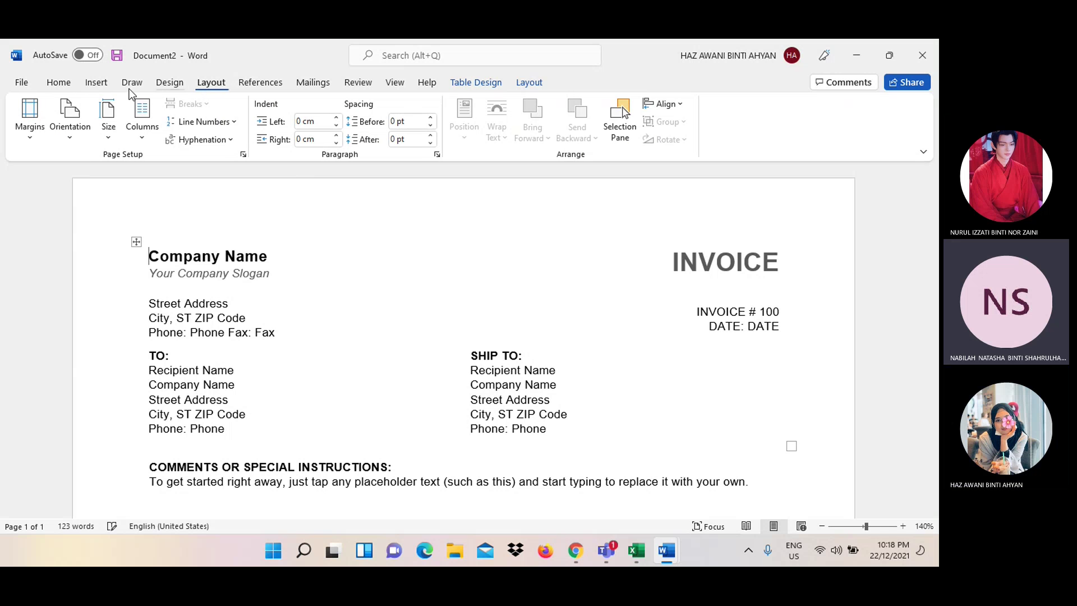
pyautogui.click(108, 140)
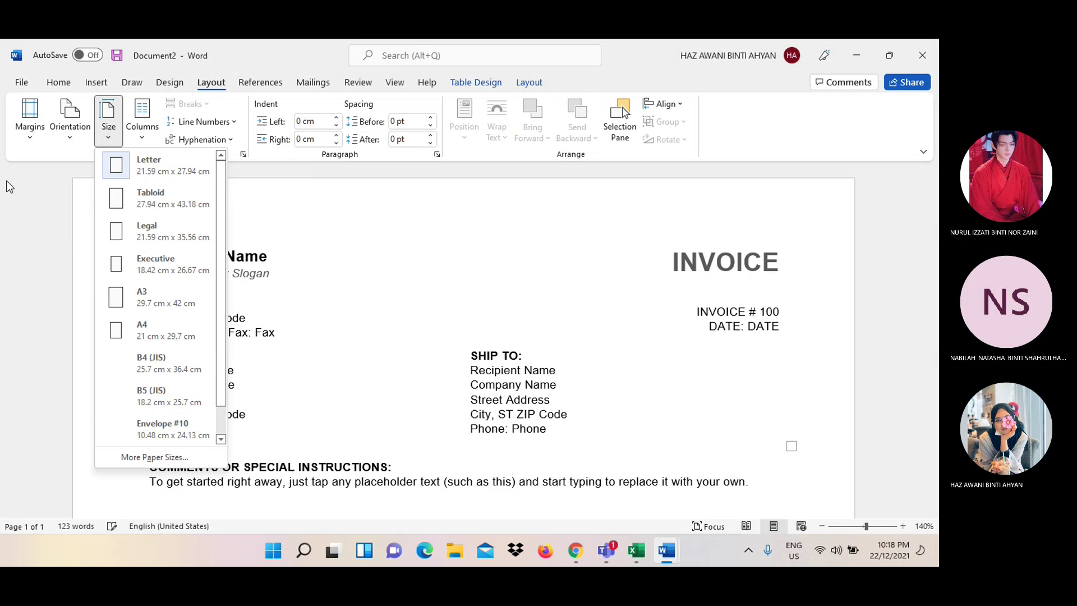
pyautogui.click(154, 457)
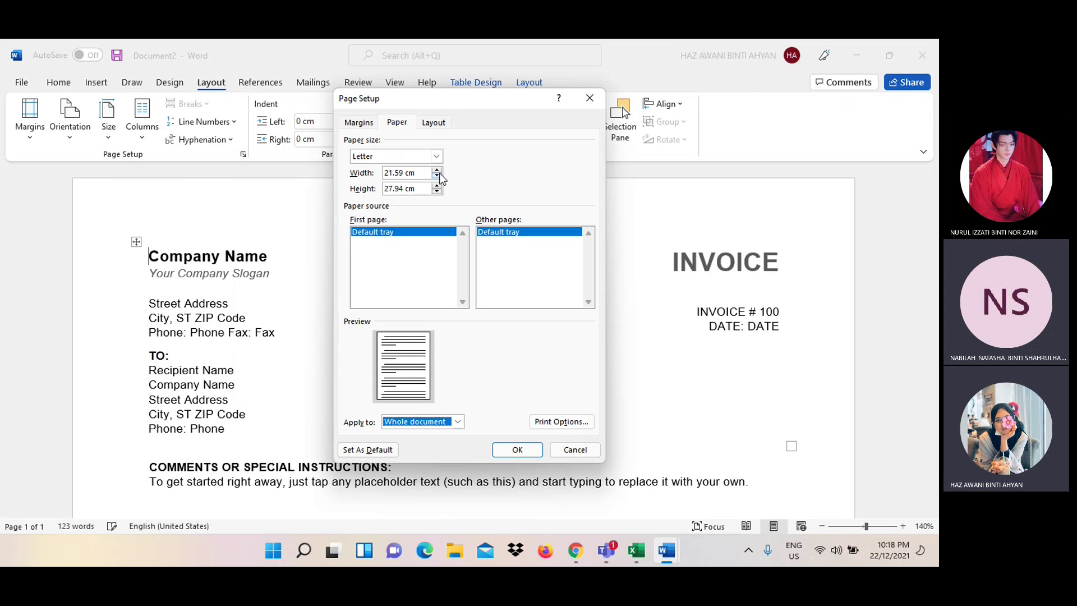
pyautogui.click(422, 173)
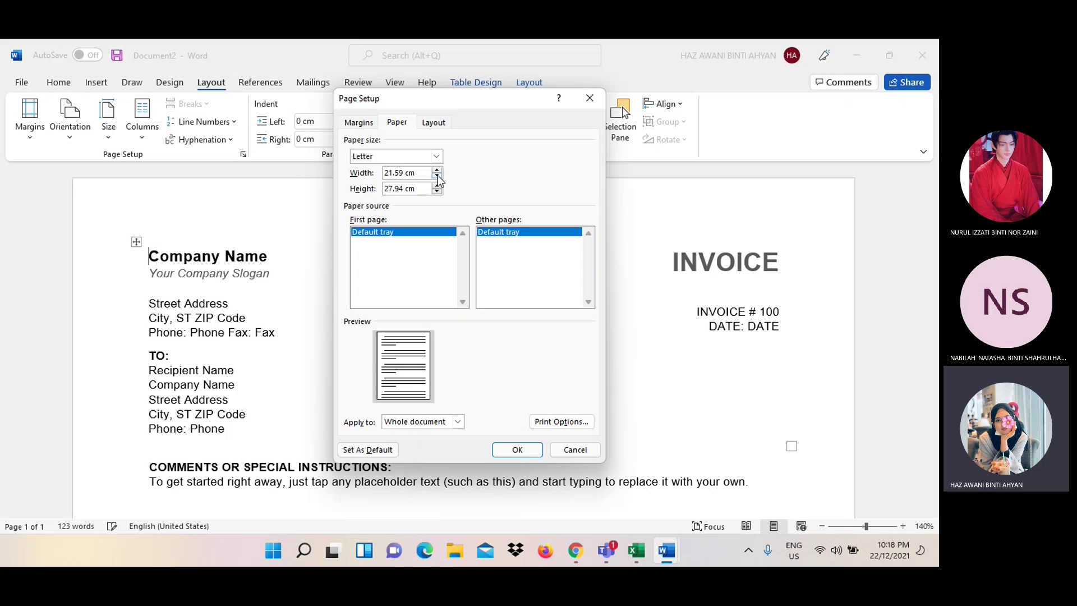
pyautogui.click(404, 172)
pyautogui.press('BackSpace')
pyautogui.press('BackSpace')
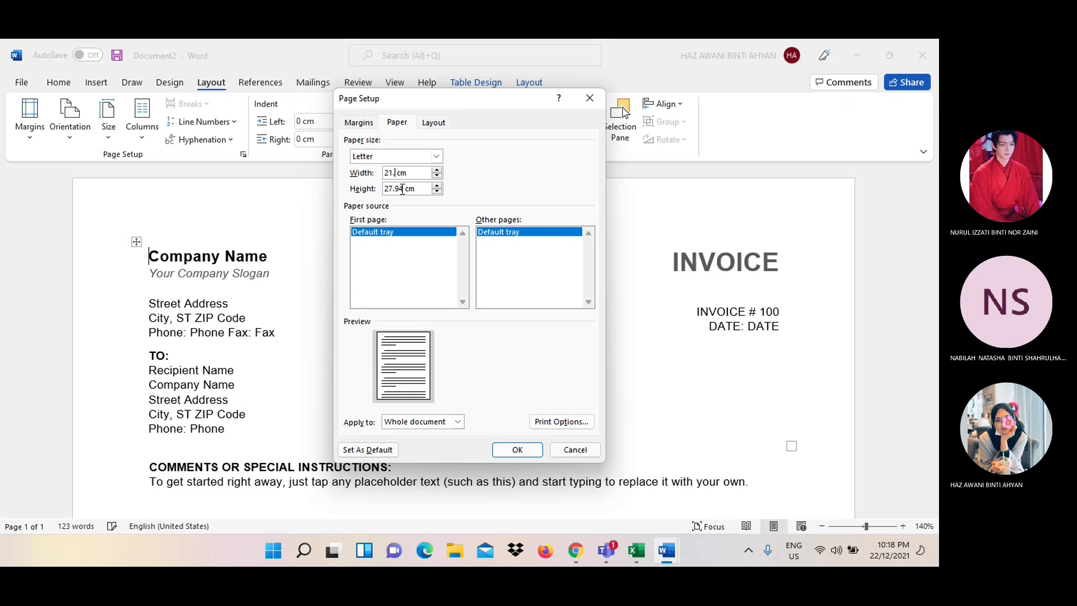
pyautogui.click(401, 189)
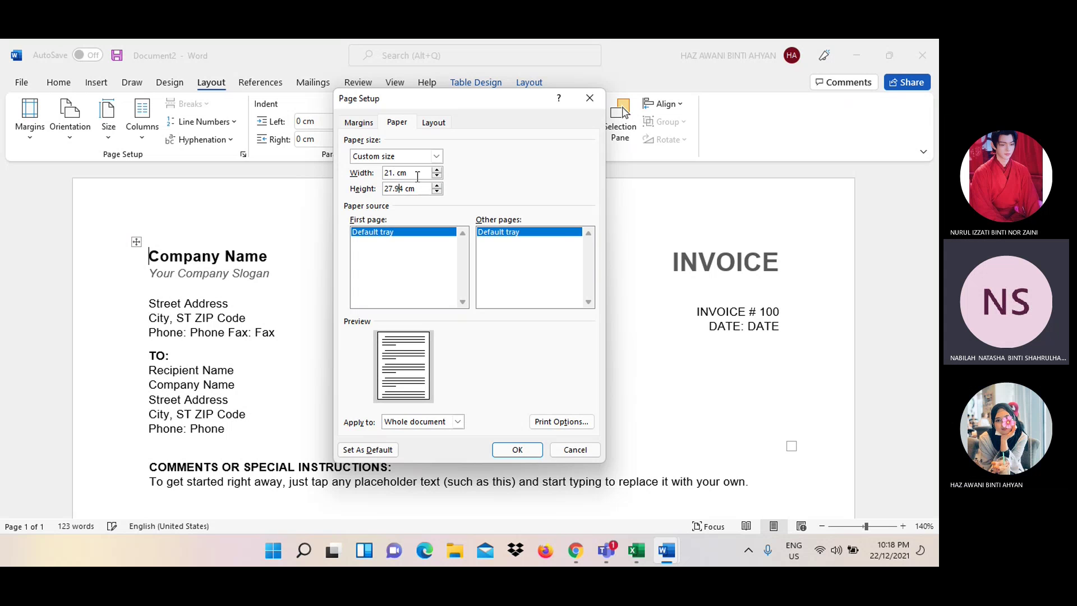
pyautogui.click(394, 173)
pyautogui.press('BackSpace')
pyautogui.press('BackSpace')
pyautogui.write('14')
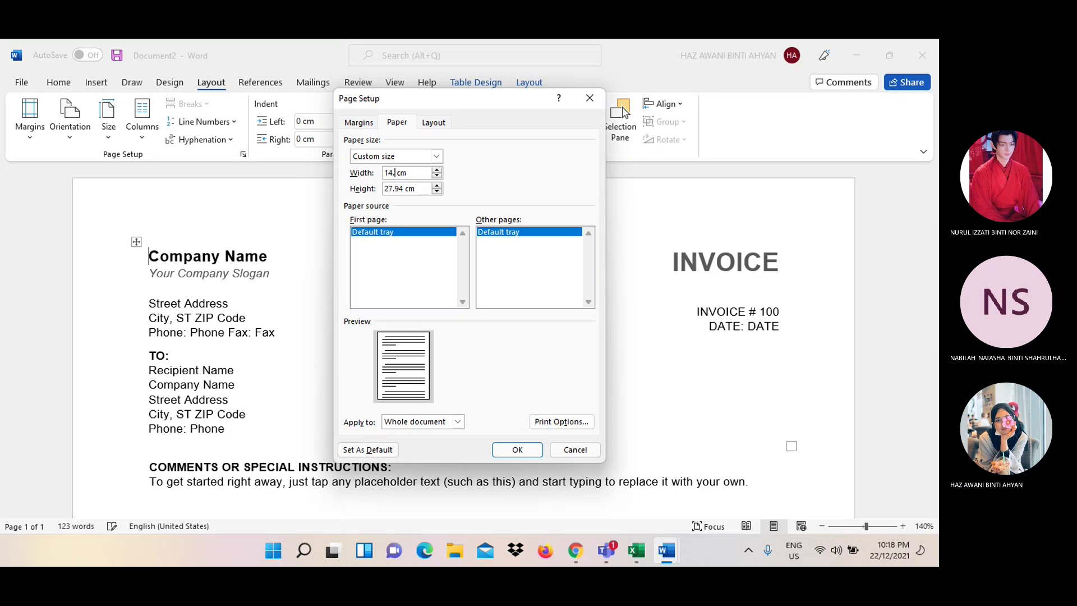
pyautogui.write('.7')
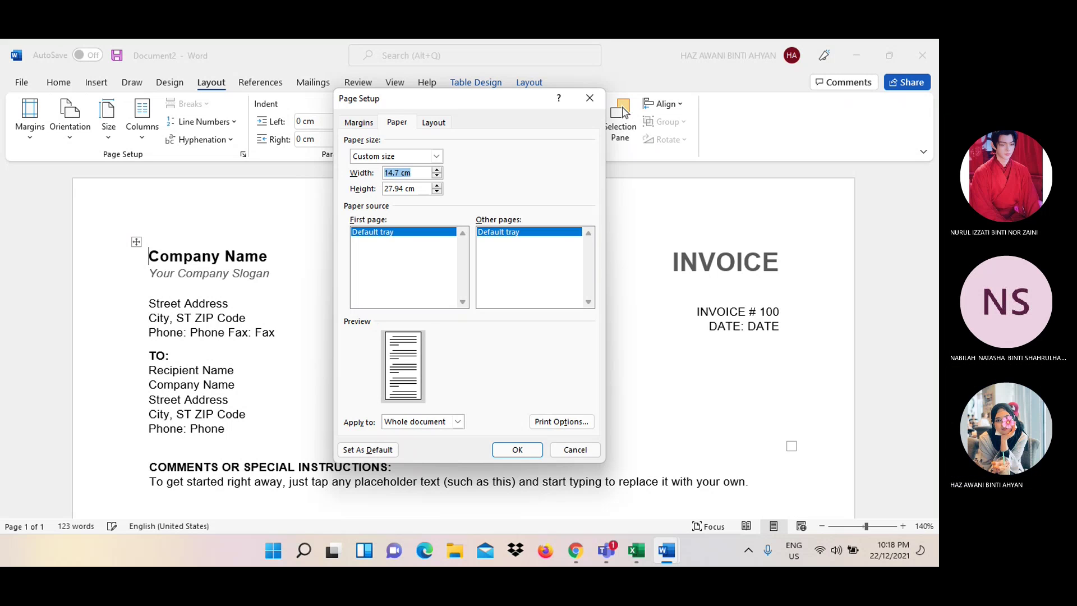
pyautogui.click(437, 171)
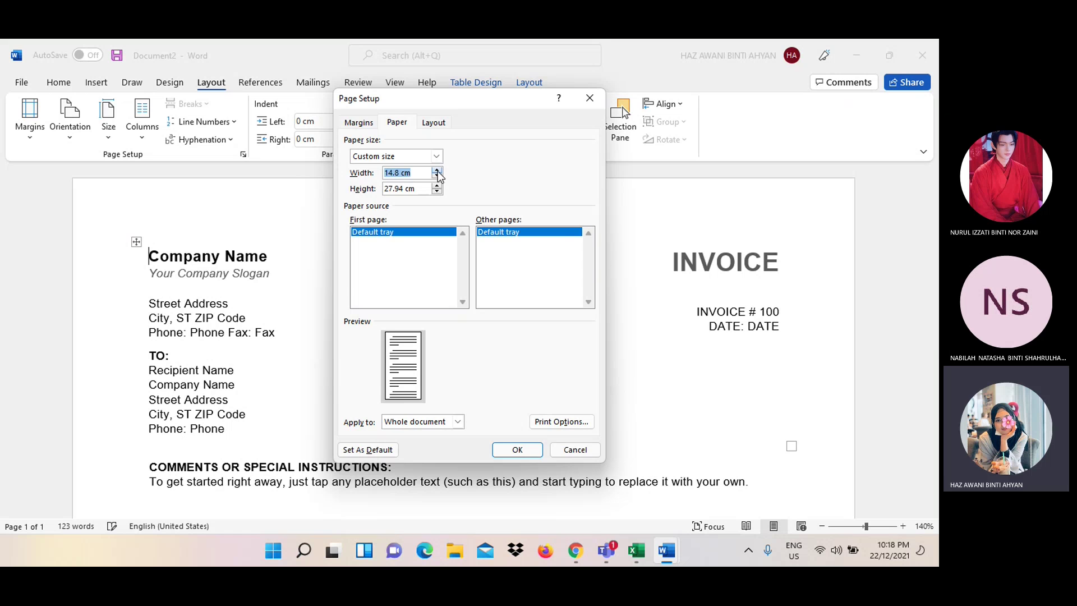
# Set the paper height to 21 cm and apply the custom size
pyautogui.click(403, 188)
pyautogui.press('BackSpace')
pyautogui.press('BackSpace')
pyautogui.press('BackSpace')
pyautogui.press('BackSpace')
pyautogui.write('1')
pyautogui.click(516, 448)
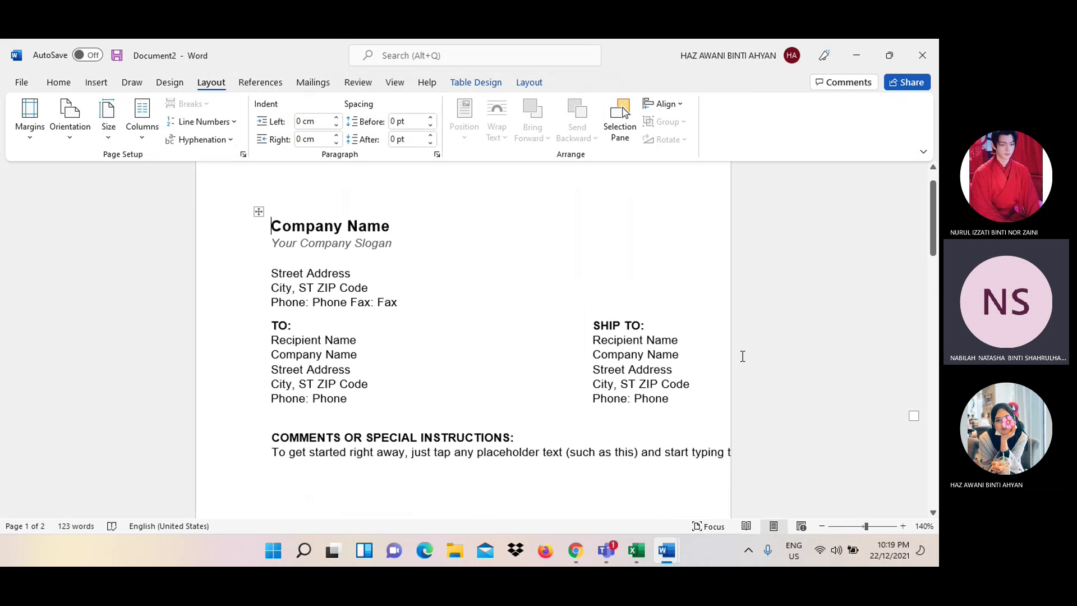
# Select the COMMENTS OR SPECIAL INSTRUCTIONS heading in the invoice
pyautogui.scroll(-1, 742, 356)
pyautogui.scroll(-4, 743, 356)
pyautogui.scroll(1, 742, 356)
pyautogui.scroll(2, 743, 356)
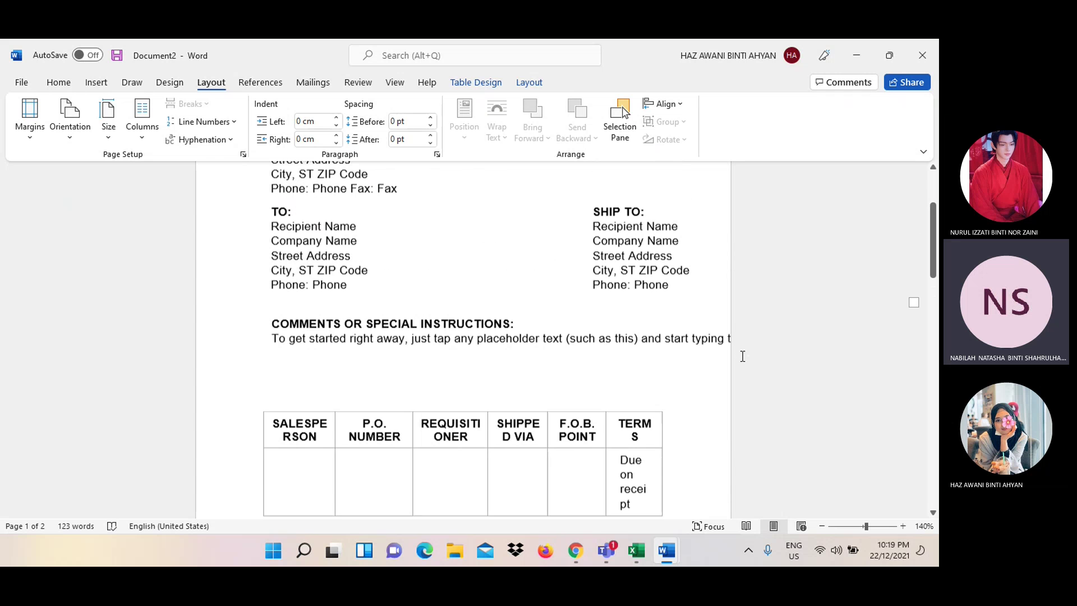
pyautogui.click(724, 343)
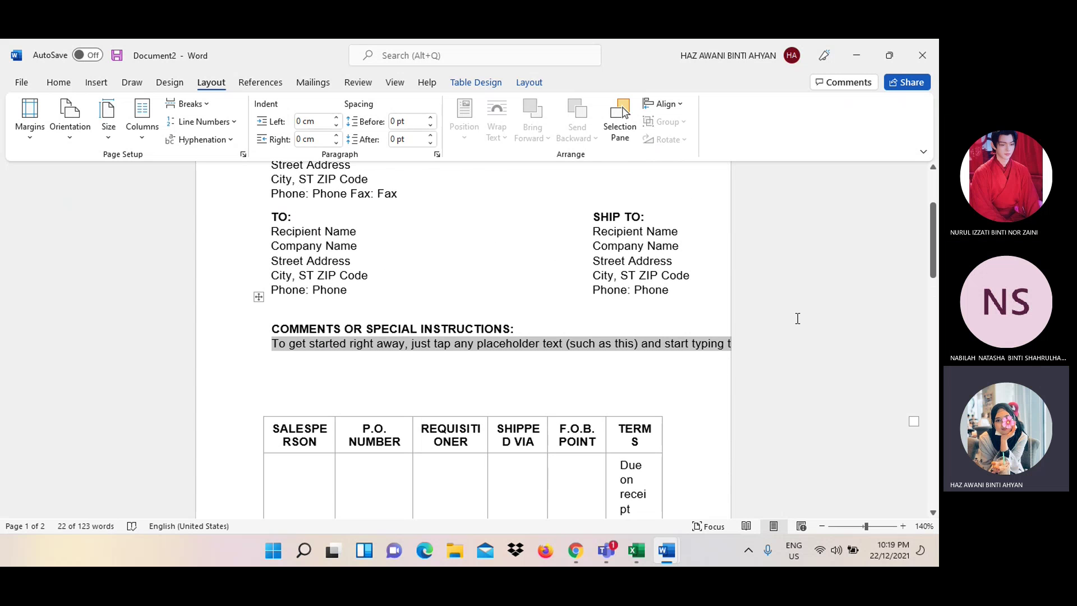
pyautogui.press('Up')
# Switch the invoice pages to landscape and review the resulting three pages
pyautogui.scroll(-5, 676, 289)
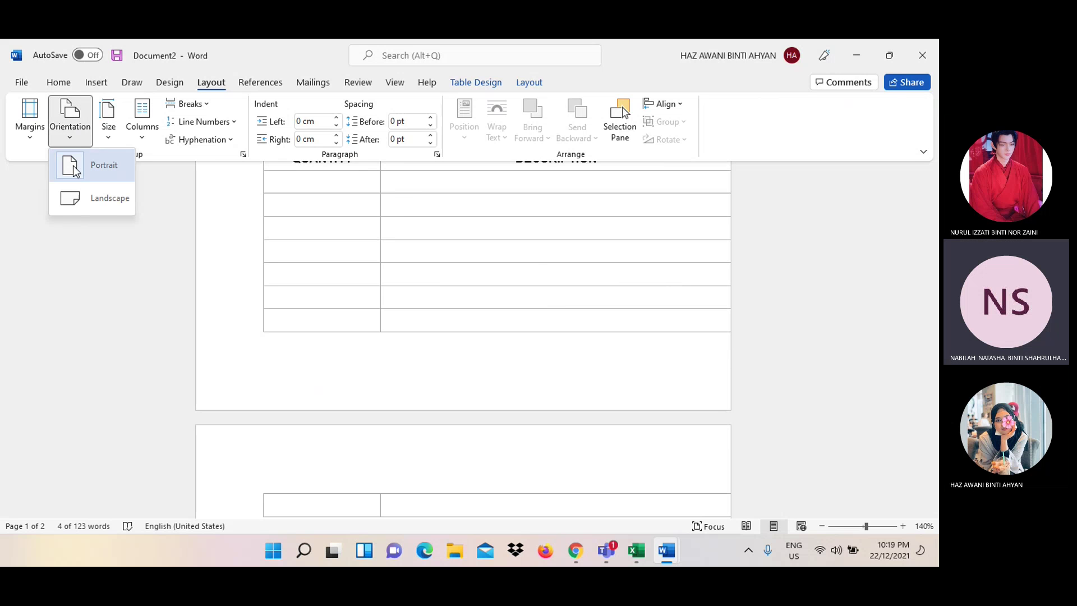
pyautogui.click(76, 197)
pyautogui.scroll(5, 379, 337)
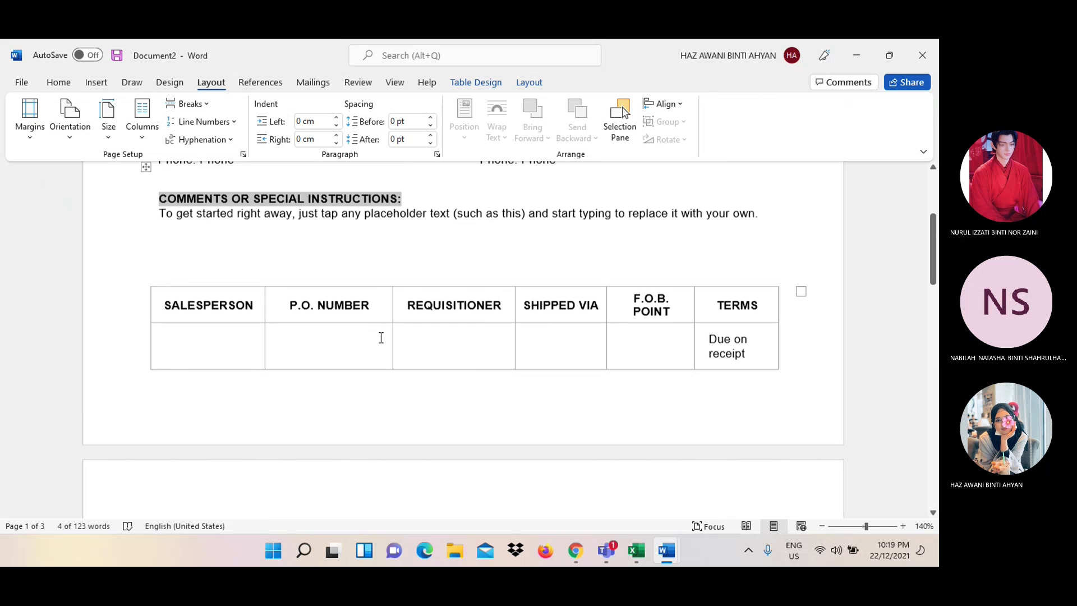
pyautogui.scroll(-8, 380, 337)
pyautogui.scroll(-5, 380, 337)
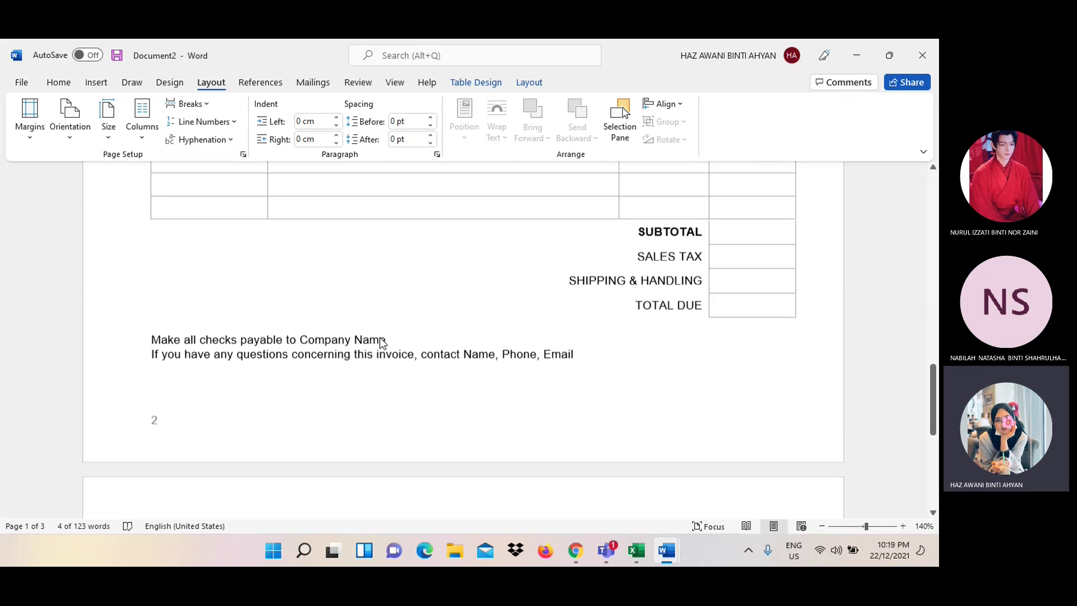
pyautogui.scroll(-3, 379, 337)
pyautogui.scroll(-5, 380, 337)
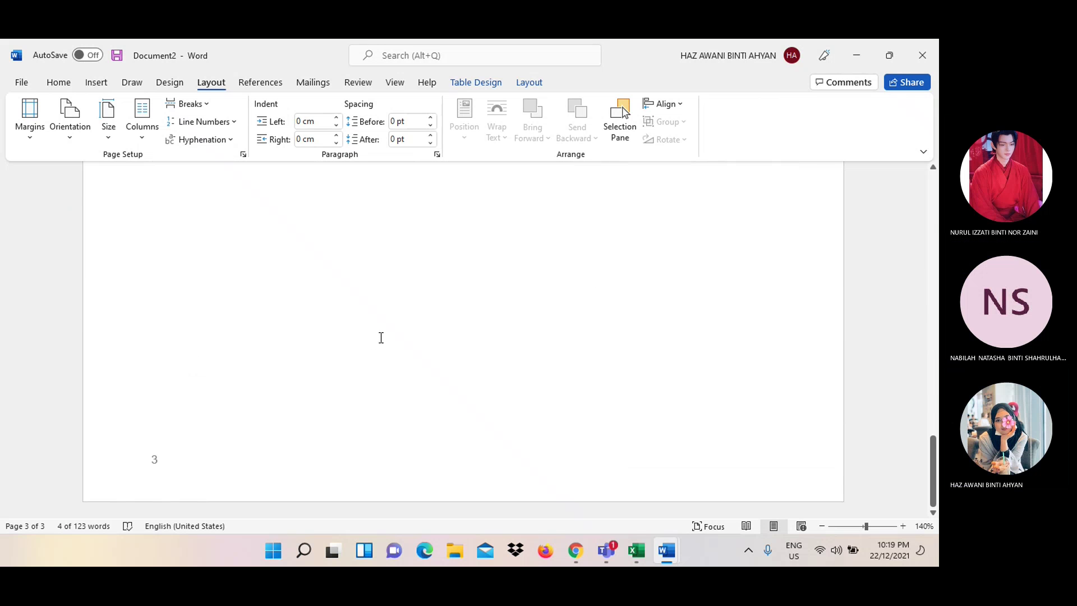
pyautogui.scroll(3, 381, 337)
pyautogui.scroll(5, 380, 337)
pyautogui.scroll(5, 381, 337)
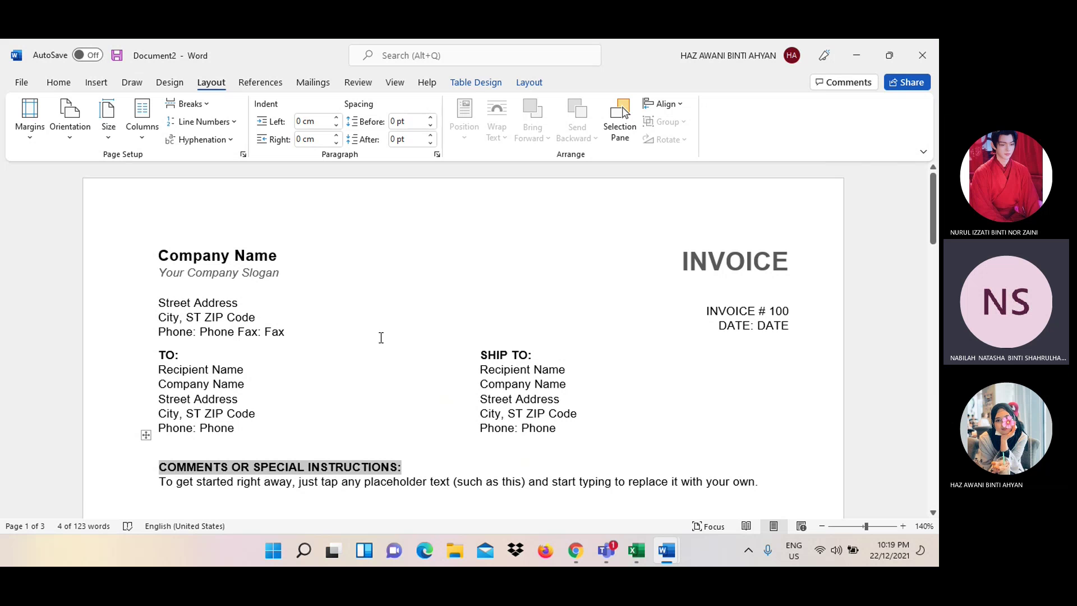
# Search online templates for 'invoice' and create a document from Basic invoice with sales tax
pyautogui.click(26, 79)
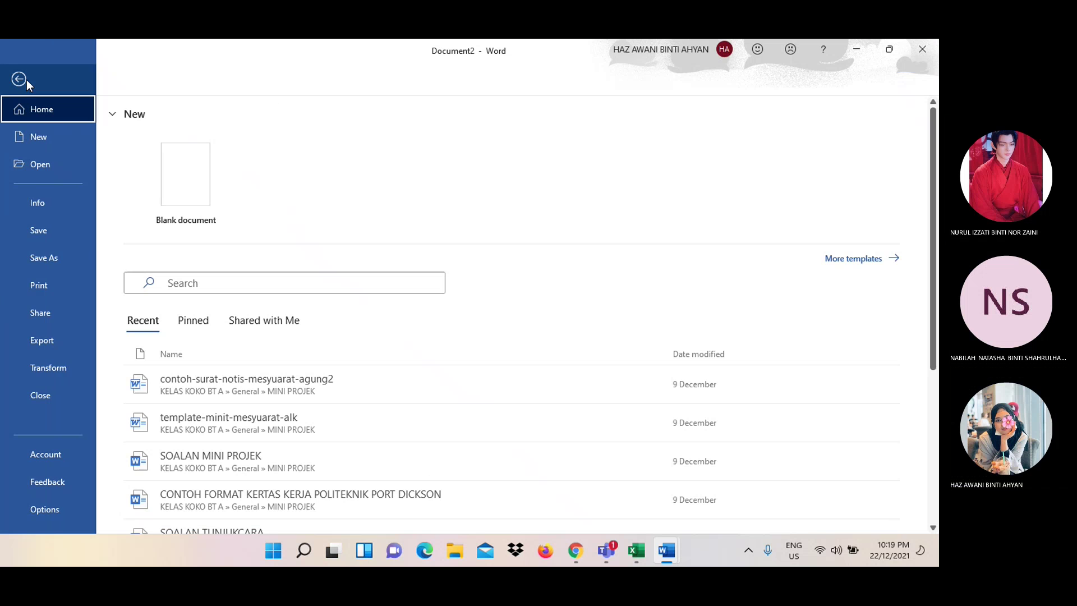
pyautogui.click(831, 259)
pyautogui.scroll(-4, 475, 178)
pyautogui.scroll(4, 476, 179)
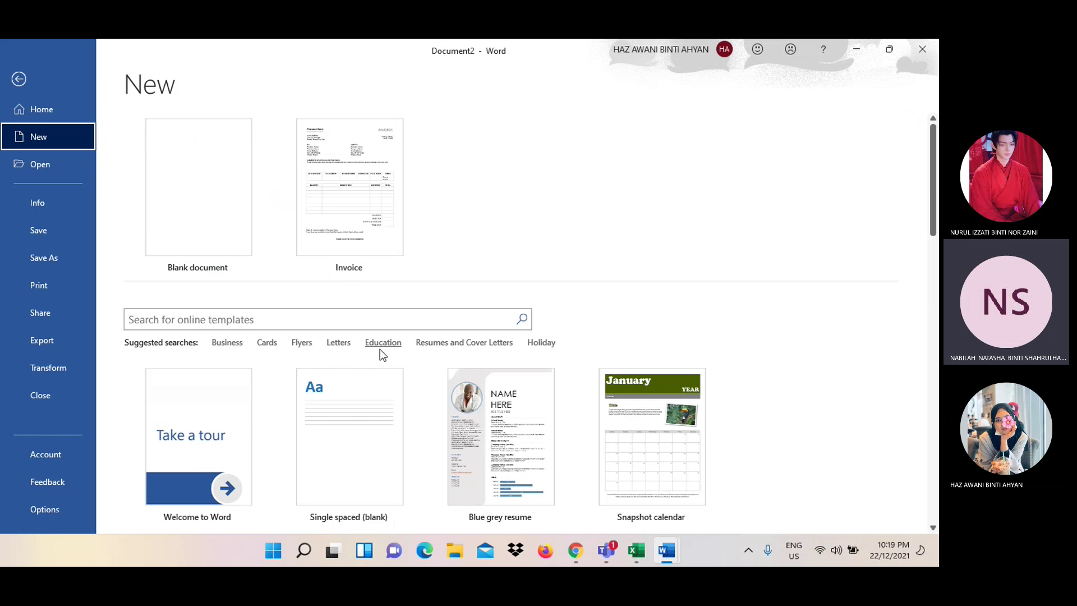
pyautogui.click(380, 325)
pyautogui.write('in')
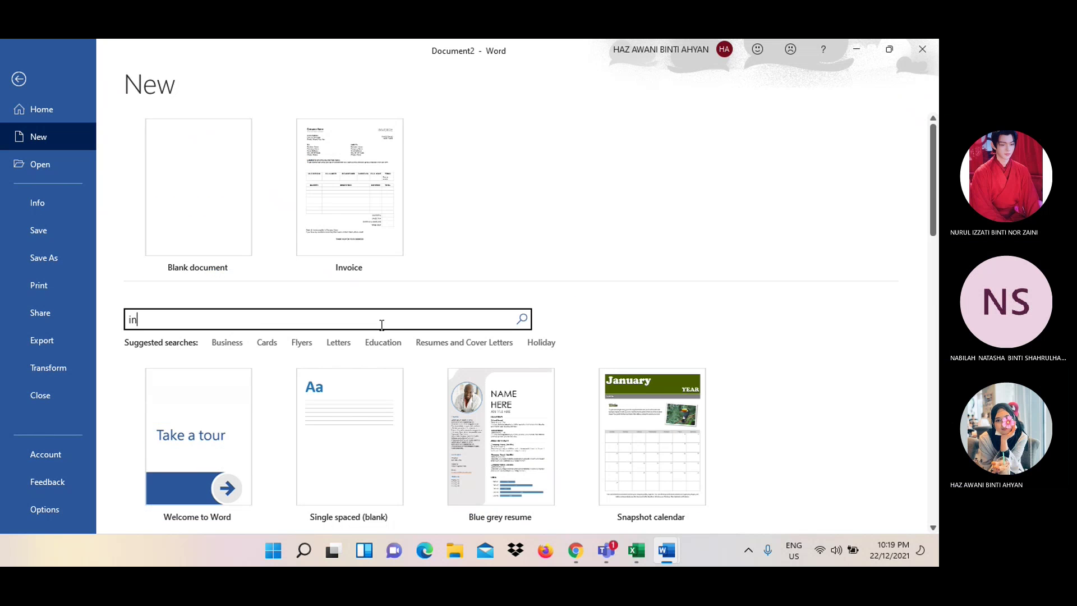
pyautogui.write('voice')
pyautogui.press('Return')
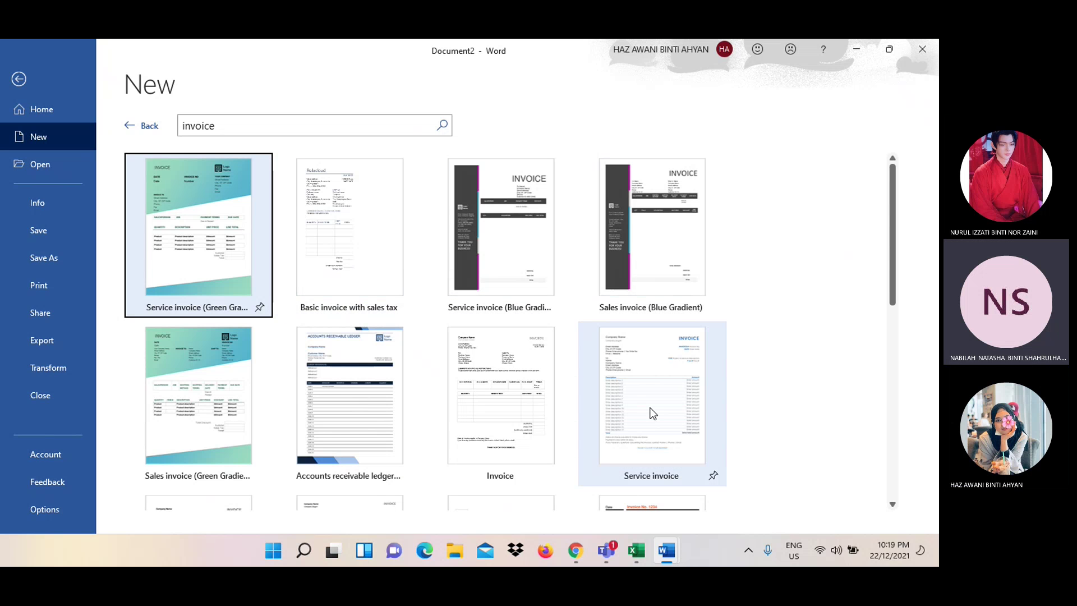
pyautogui.click(396, 256)
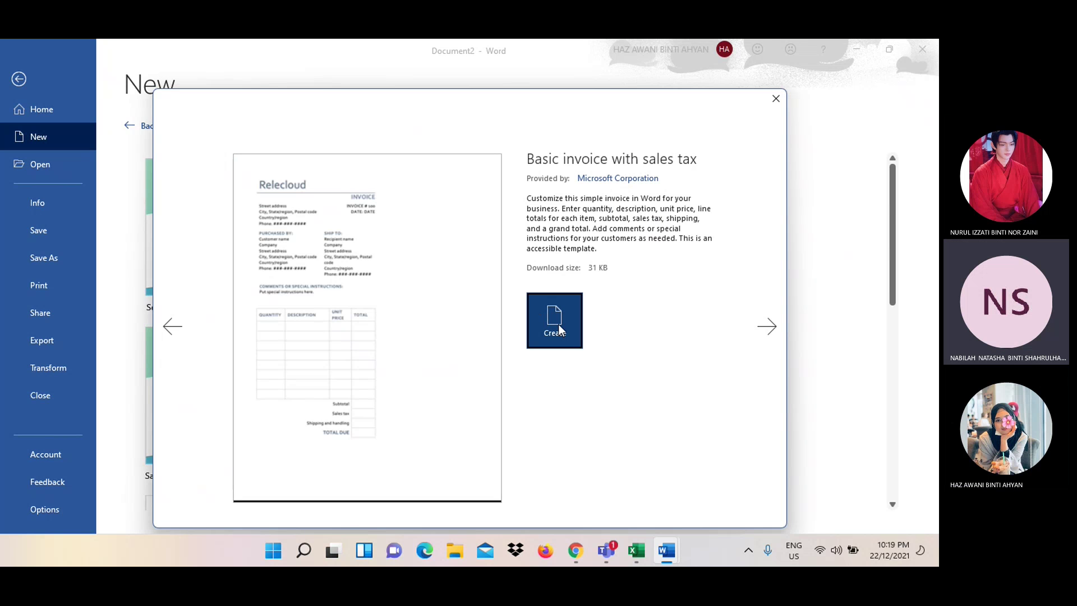
pyautogui.click(557, 324)
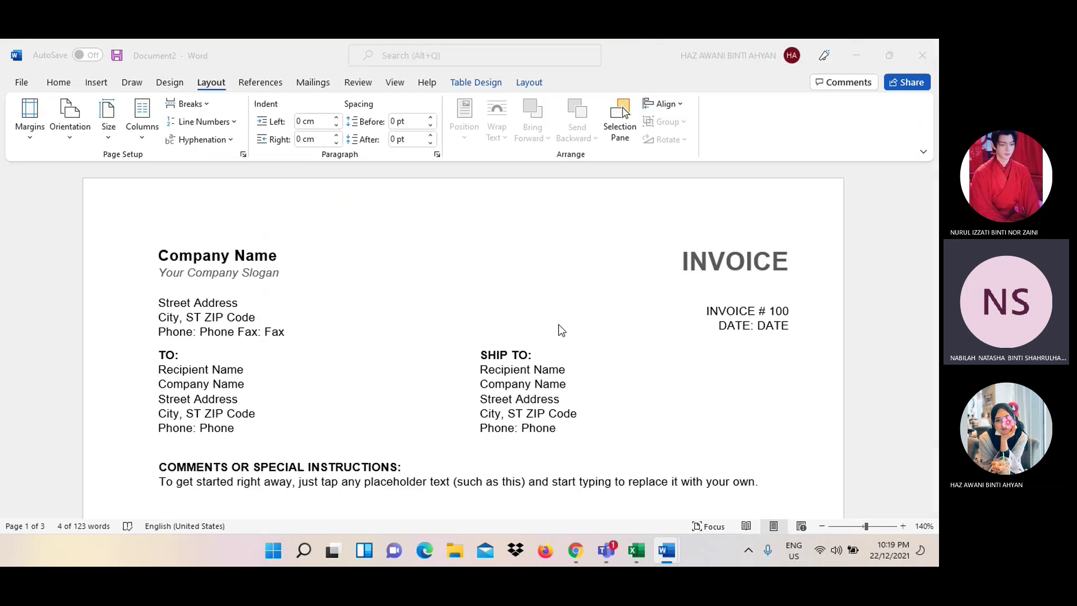
# Switch the Relecloud invoice page to landscape orientation
pyautogui.scroll(-1, 515, 367)
pyautogui.scroll(-5, 515, 366)
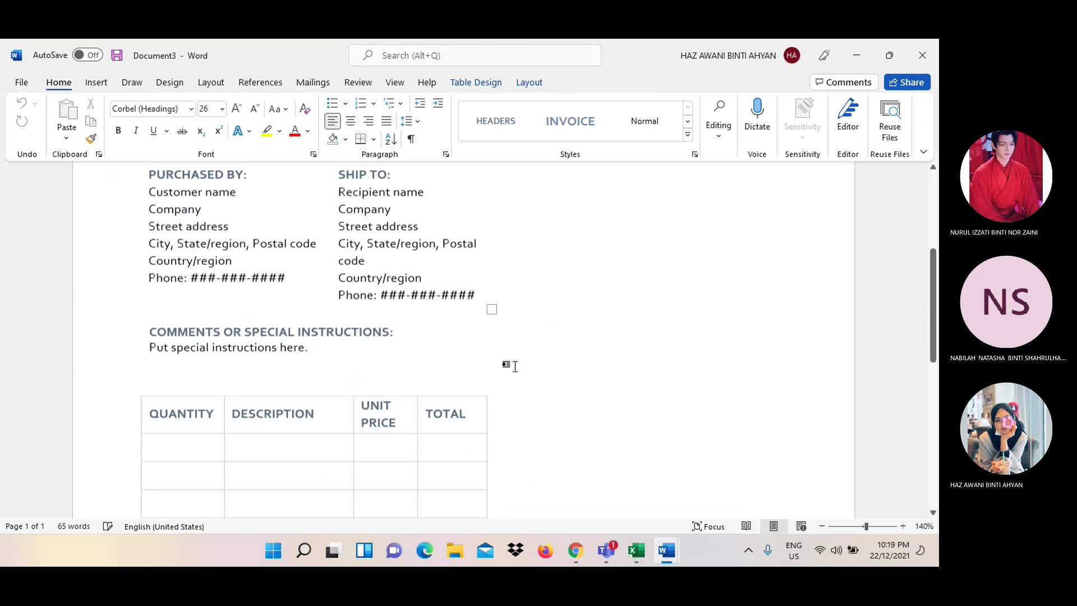
pyautogui.scroll(-5, 514, 366)
pyautogui.scroll(10, 516, 366)
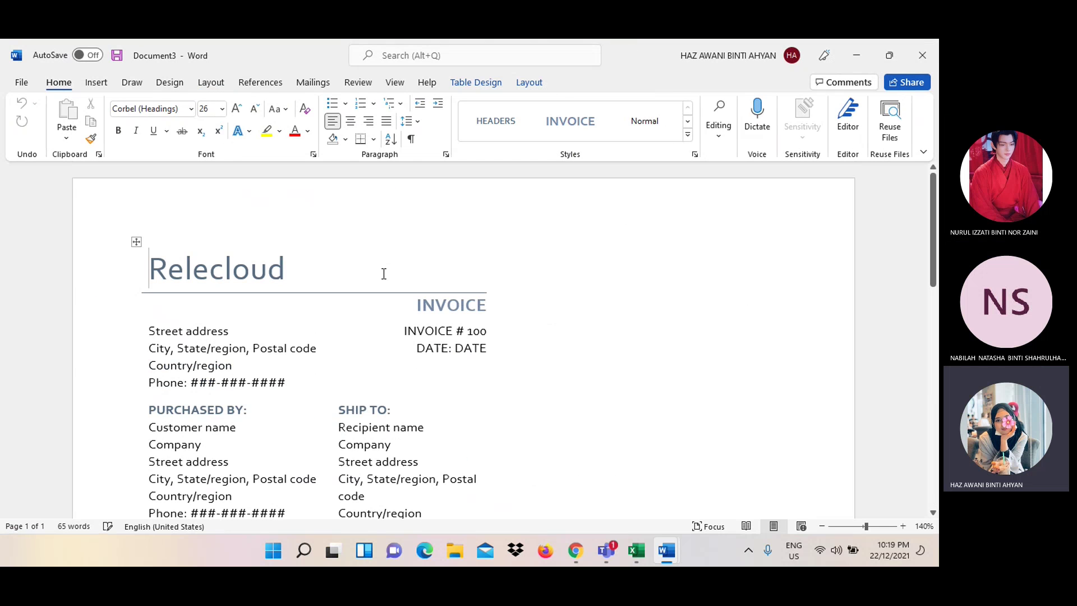
pyautogui.click(204, 84)
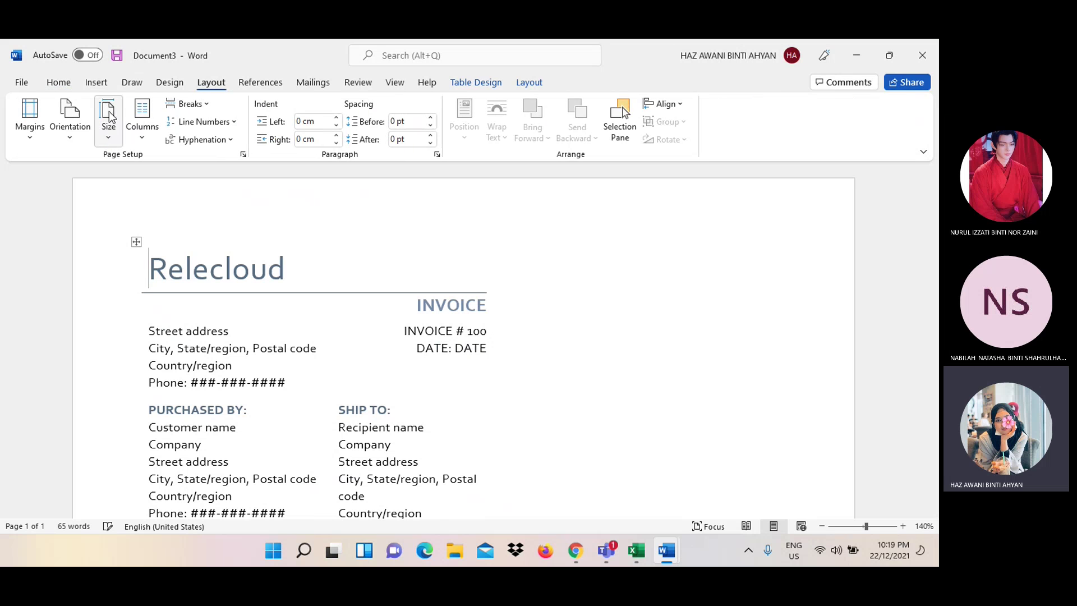
pyautogui.click(69, 121)
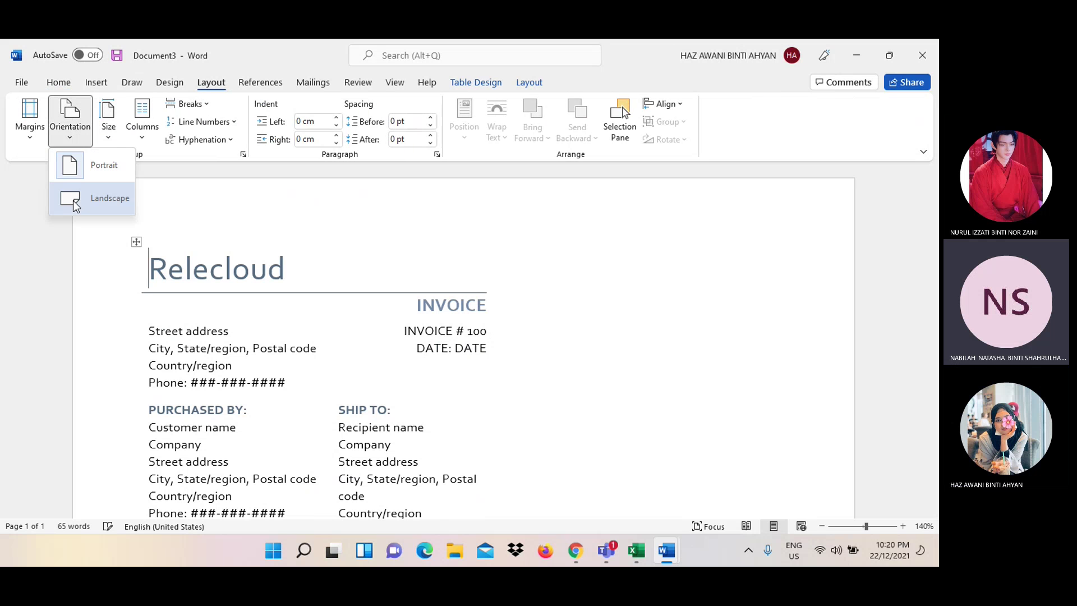
pyautogui.click(75, 200)
pyautogui.scroll(-10, 383, 323)
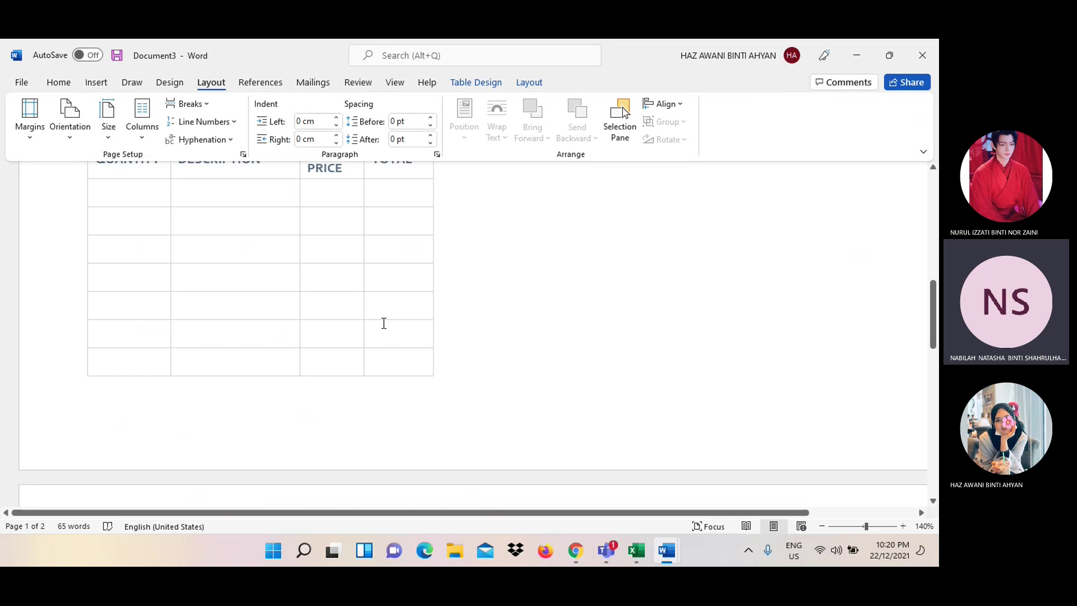
pyautogui.scroll(-5, 384, 323)
pyautogui.scroll(-1, 384, 323)
pyautogui.scroll(6, 384, 322)
pyautogui.scroll(8, 384, 323)
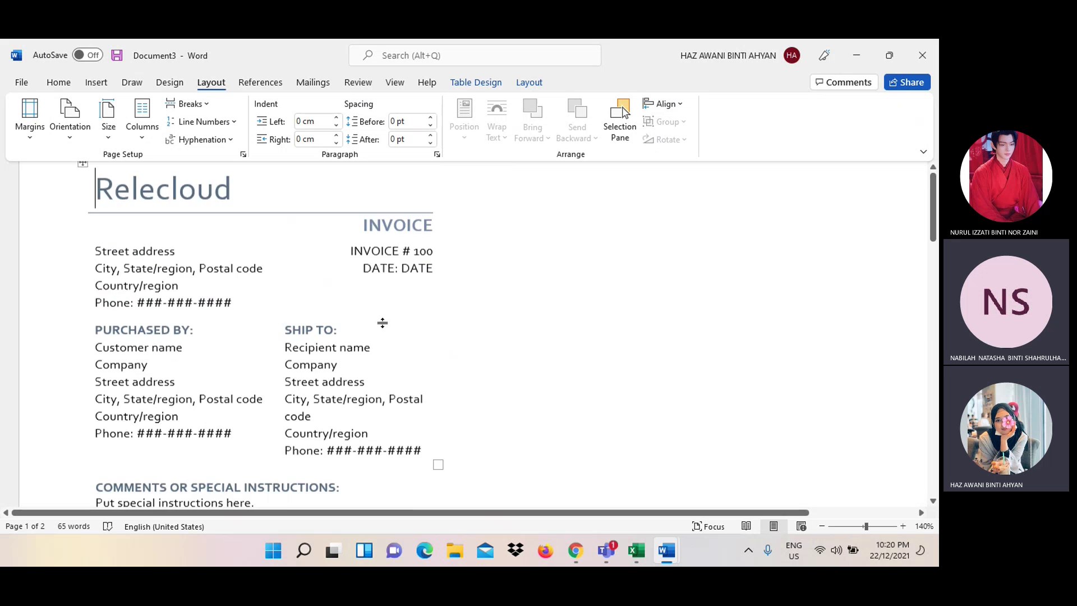
pyautogui.scroll(2, 380, 320)
pyautogui.scroll(1, 379, 319)
# Set a custom paper size of 14.8 cm wide by 21 cm high
pyautogui.click(112, 128)
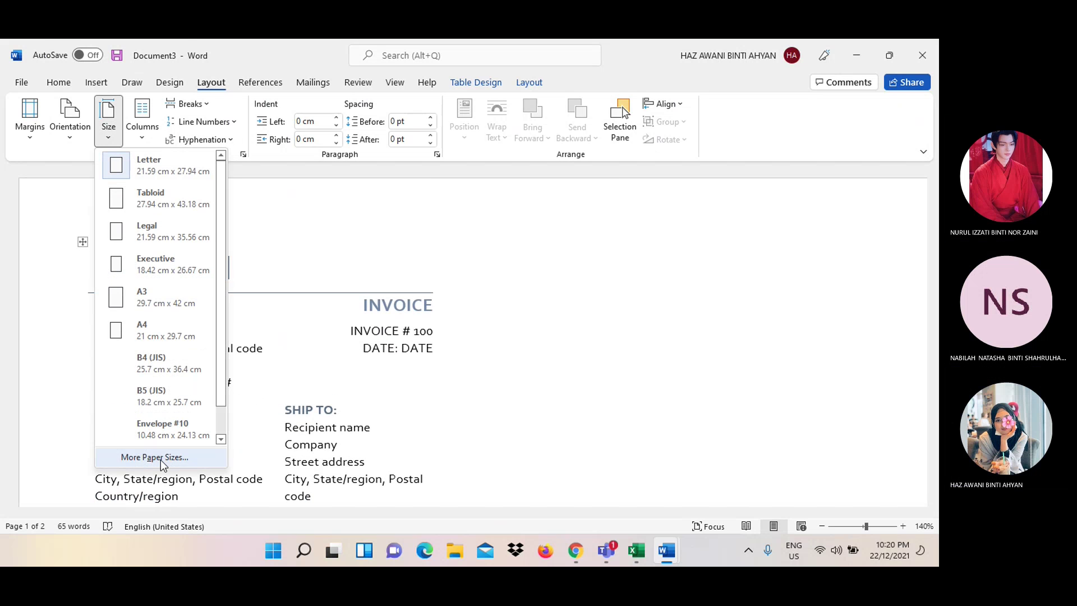
pyautogui.click(161, 459)
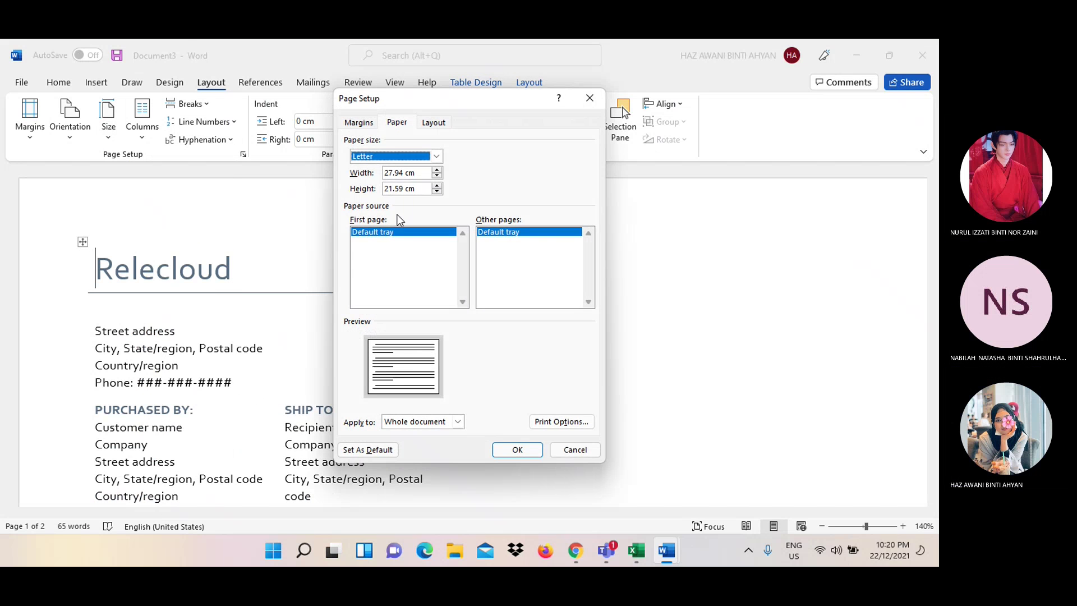
pyautogui.click(403, 172)
pyautogui.press('BackSpace')
pyautogui.press('BackSpace')
pyautogui.press('BackSpace')
pyautogui.press('BackSpace')
pyautogui.press('BackSpace')
pyautogui.write('4.')
pyautogui.click(437, 175)
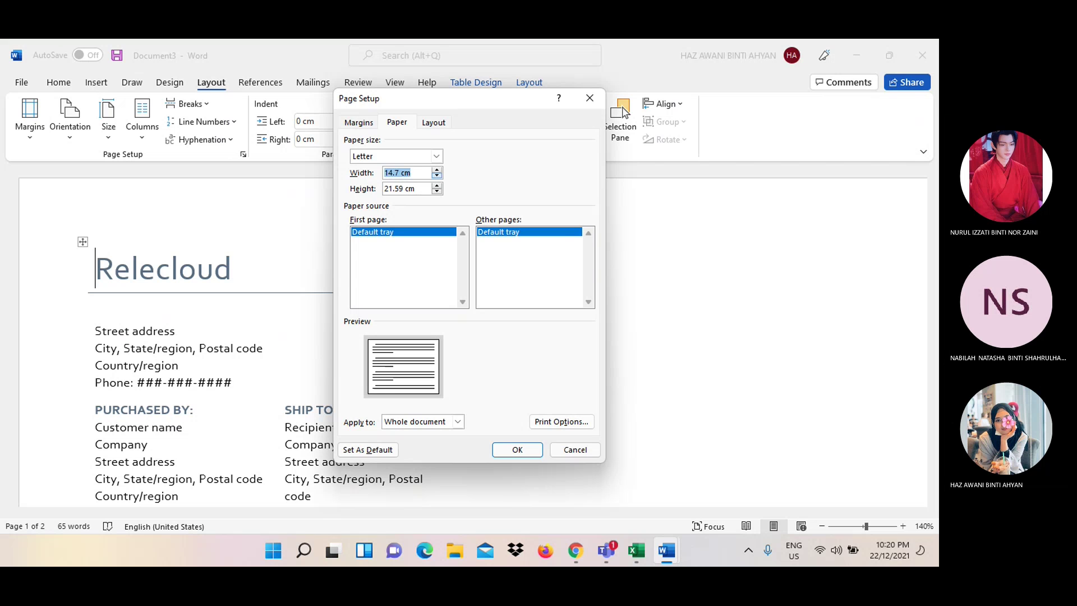
pyautogui.click(437, 169)
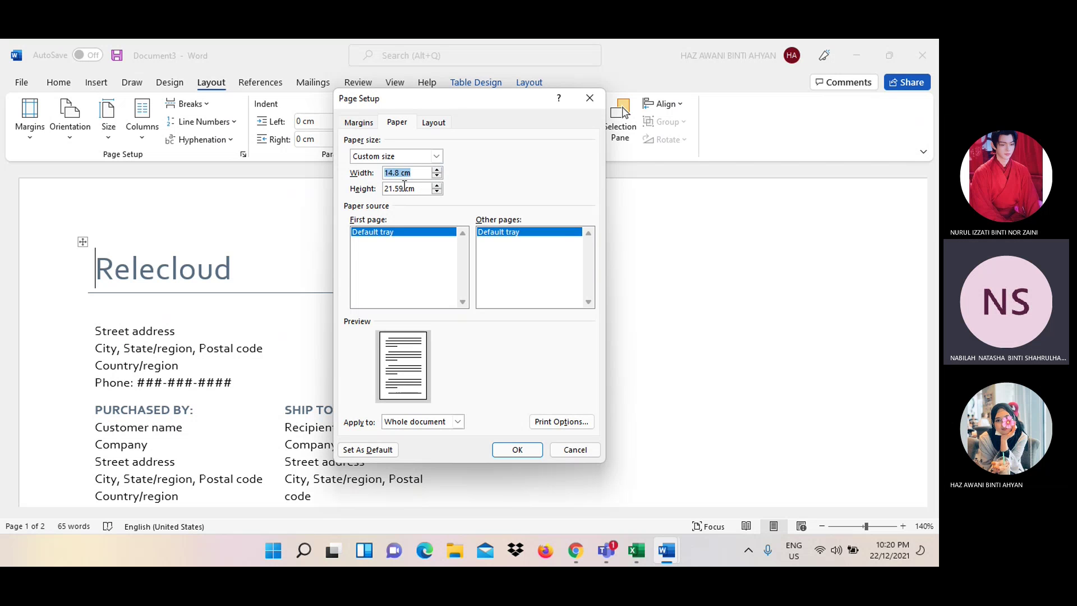
pyautogui.click(403, 187)
pyautogui.press('BackSpace')
pyautogui.press('BackSpace')
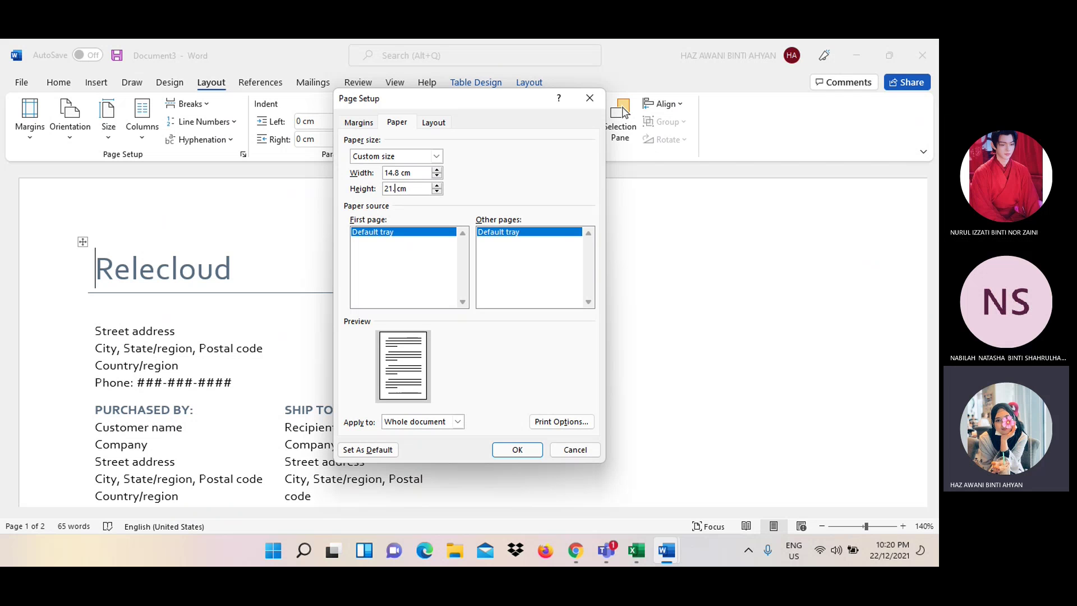
pyautogui.click(526, 449)
pyautogui.scroll(-2, 561, 404)
pyautogui.scroll(-8, 561, 404)
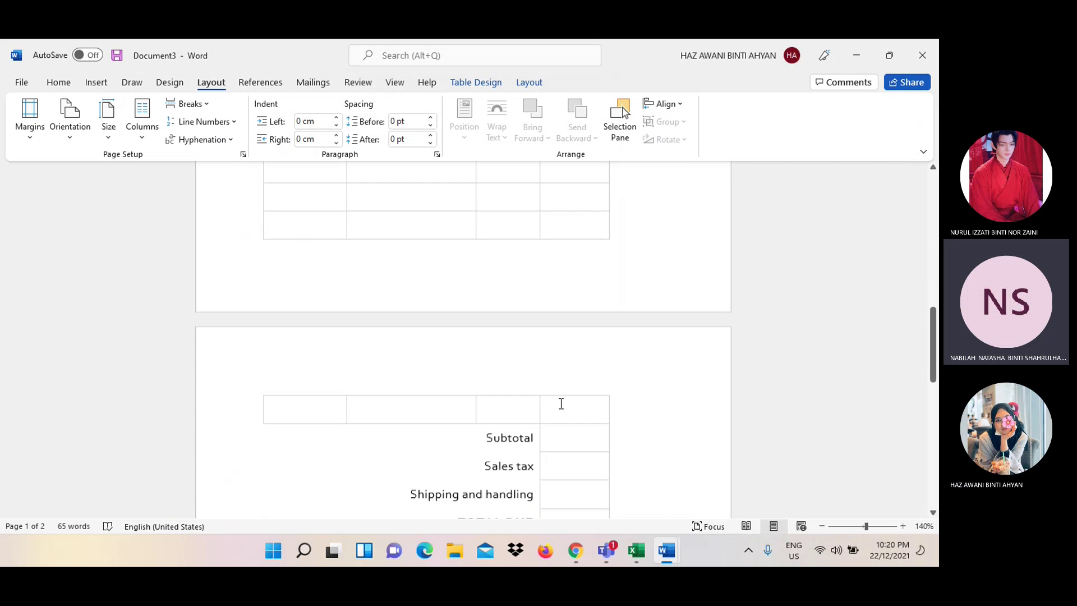
# Turn the A5 invoice to landscape, then view the assignment PDF's Part 2 in Chrome
pyautogui.click(69, 120)
pyautogui.click(79, 201)
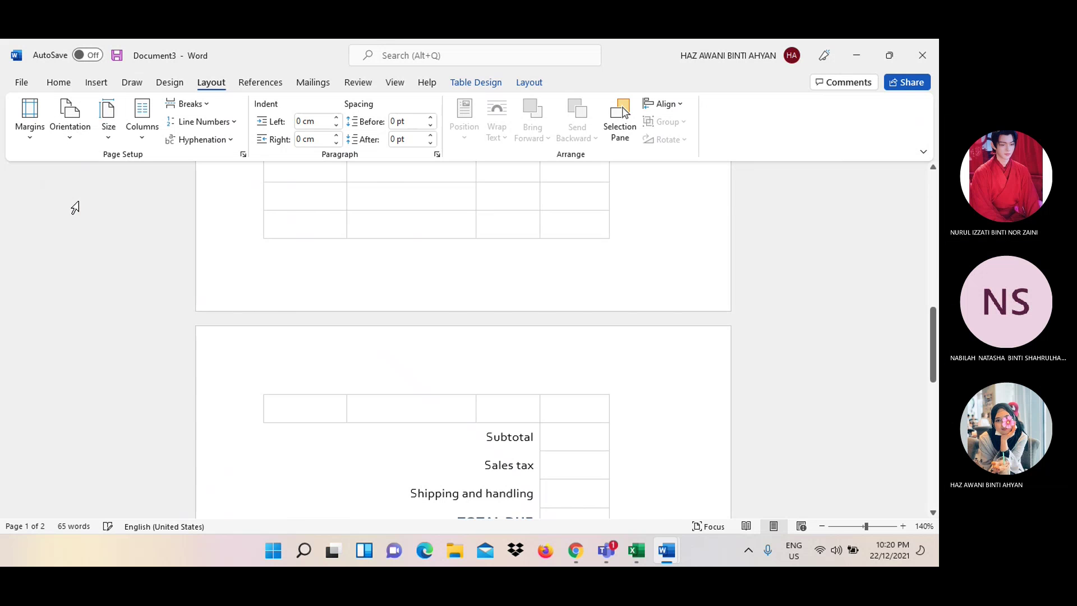
pyautogui.scroll(-5, 268, 348)
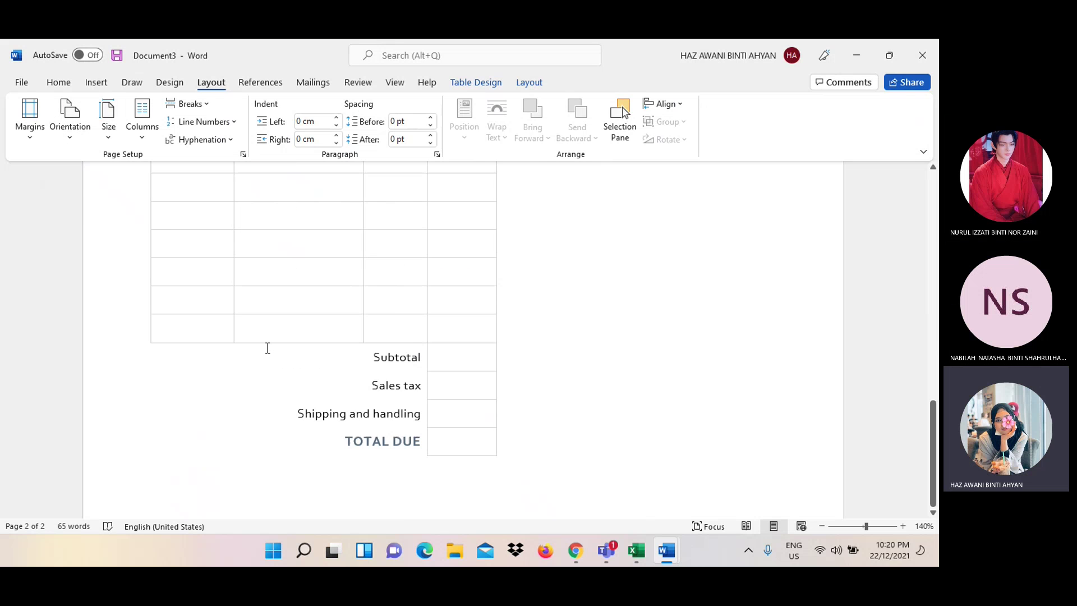
pyautogui.scroll(-1, 268, 348)
pyautogui.scroll(4, 268, 347)
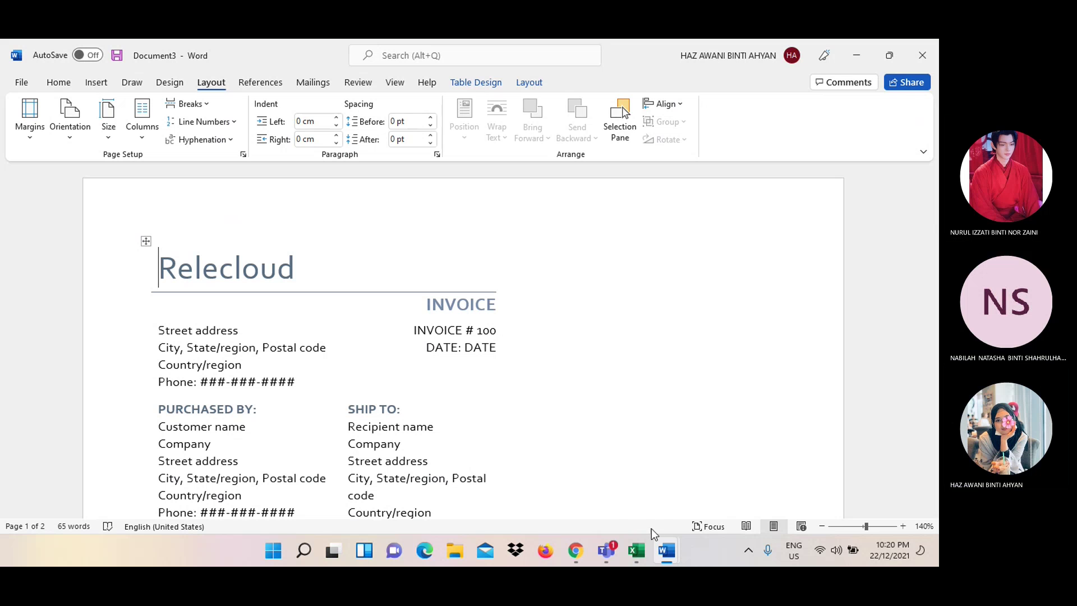
pyautogui.click(586, 550)
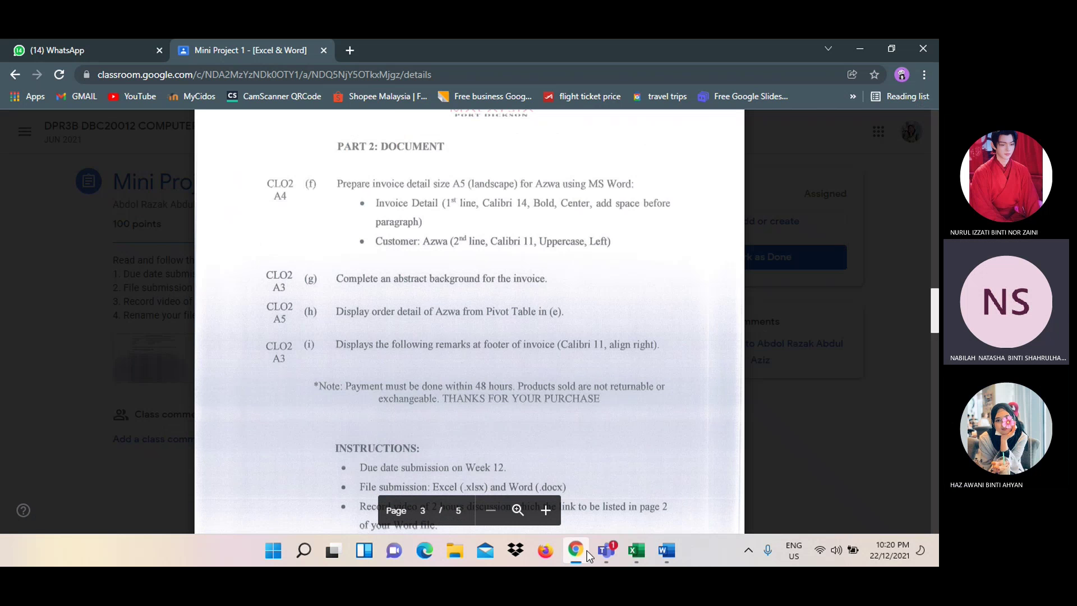
pyautogui.moveTo(589, 223)
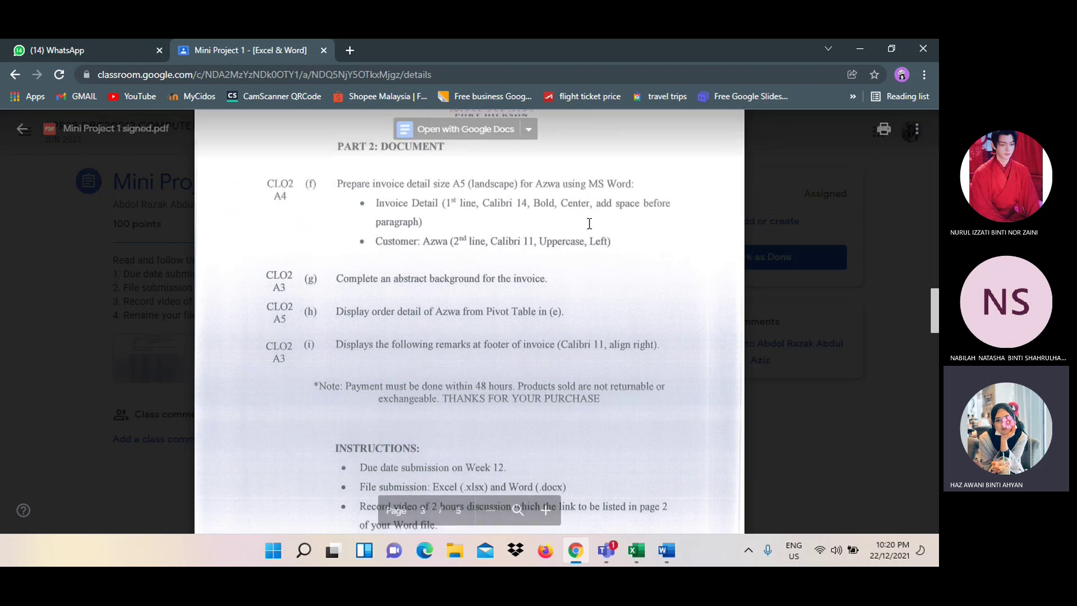
# Minimize Chrome to return to the Relecloud invoice in Word
pyautogui.click(576, 552)
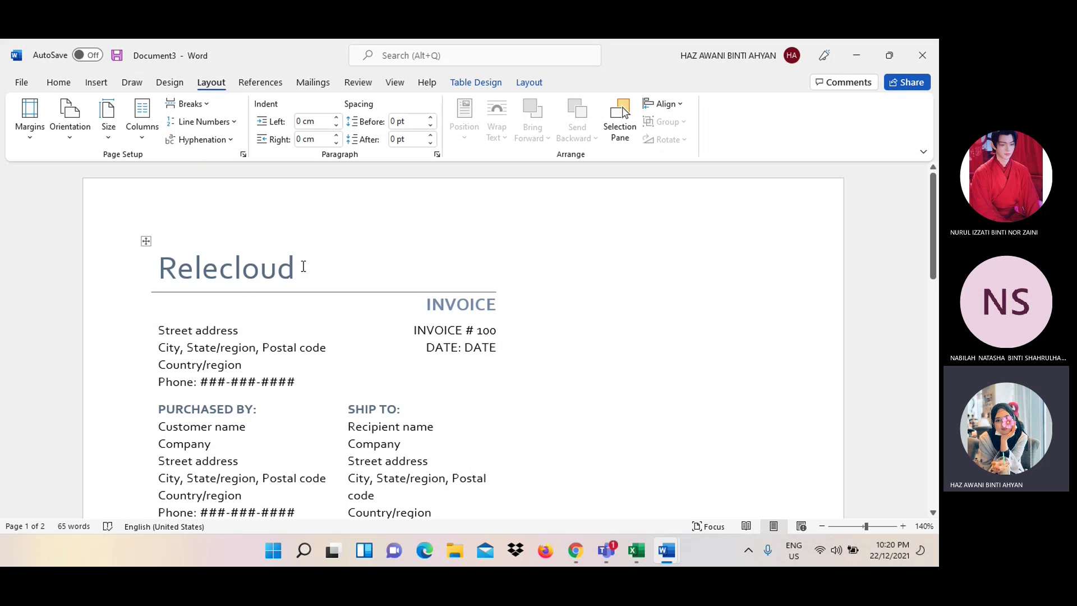
# Select the Relecloud company name, Country/region and Street address placeholders
pyautogui.moveTo(303, 266); pyautogui.dragTo(130, 262)
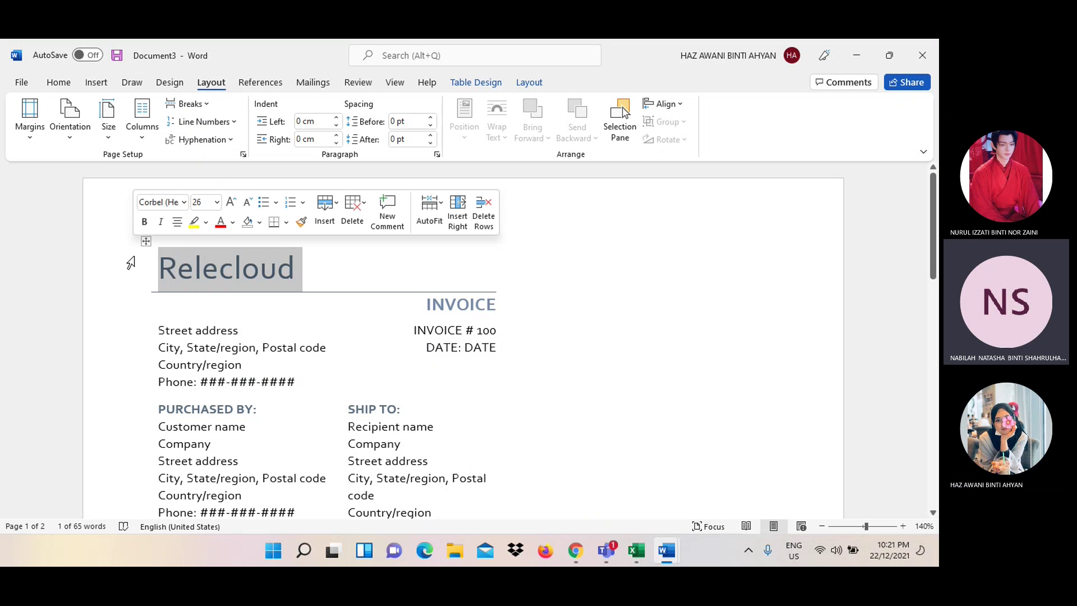
pyautogui.doubleClick(244, 370)
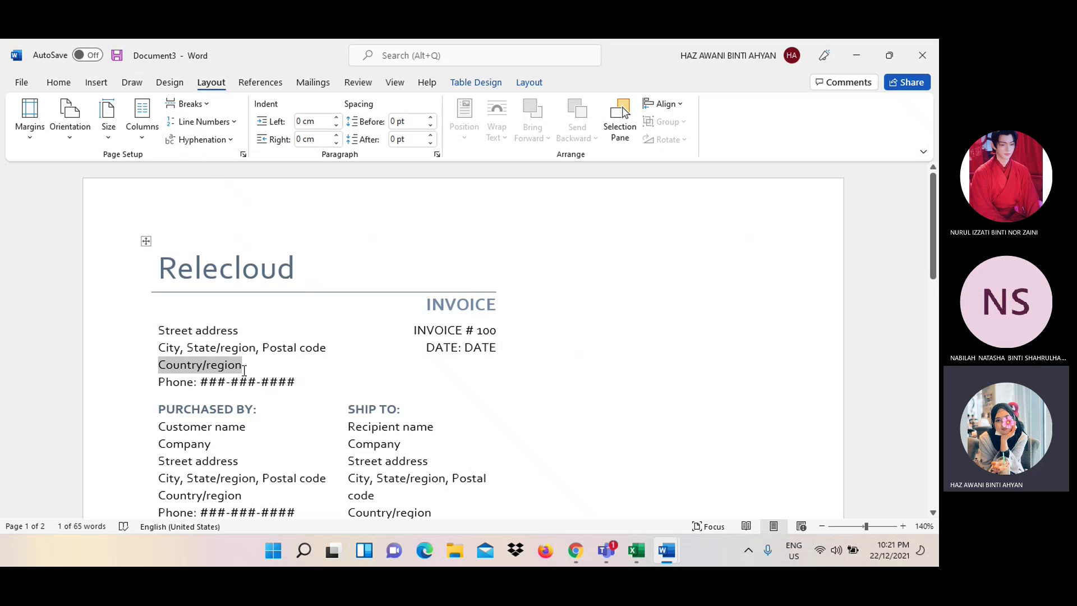
pyautogui.click(252, 335)
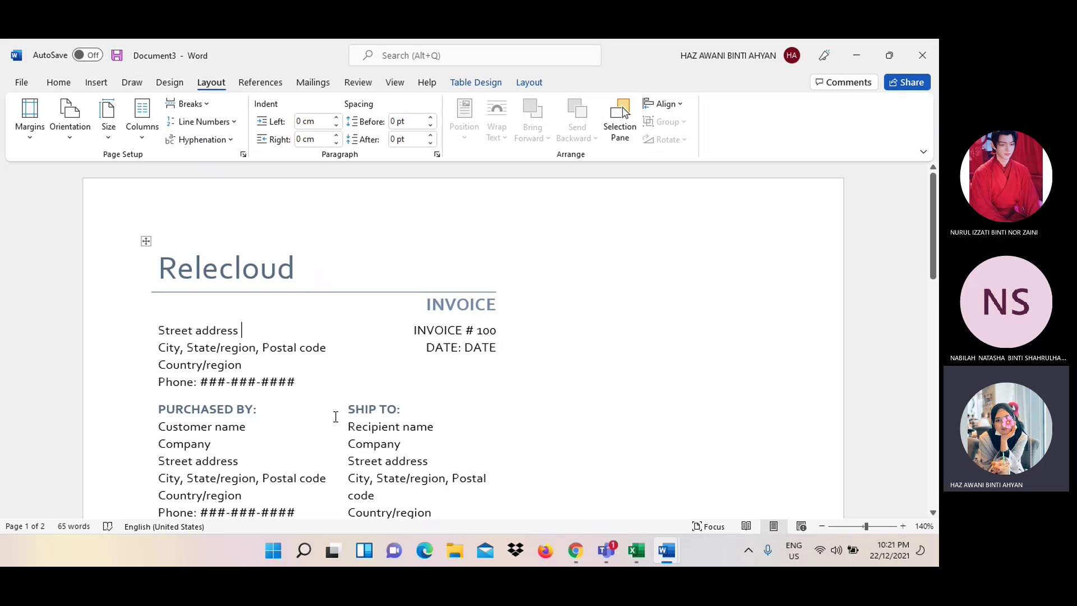
# Review the invoice and check the Azwa PIVOT sheet totals in Excel
pyautogui.scroll(-1, 337, 414)
pyautogui.scroll(-3, 337, 413)
pyautogui.scroll(-5, 334, 417)
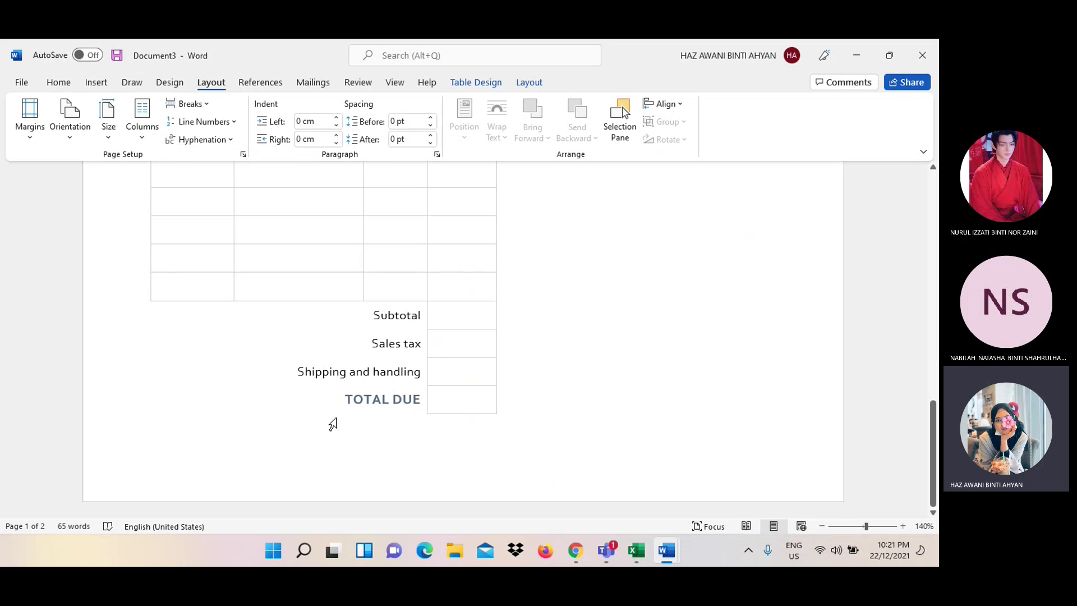
pyautogui.scroll(1, 334, 422)
pyautogui.scroll(5, 338, 426)
pyautogui.scroll(5, 337, 418)
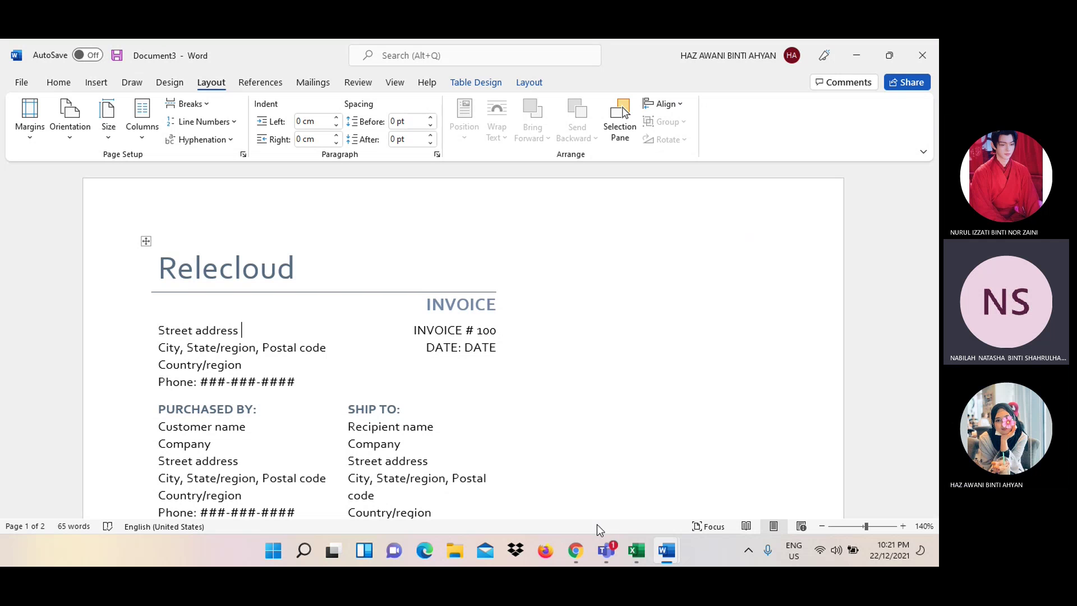
pyautogui.moveTo(606, 551)
pyautogui.click(635, 553)
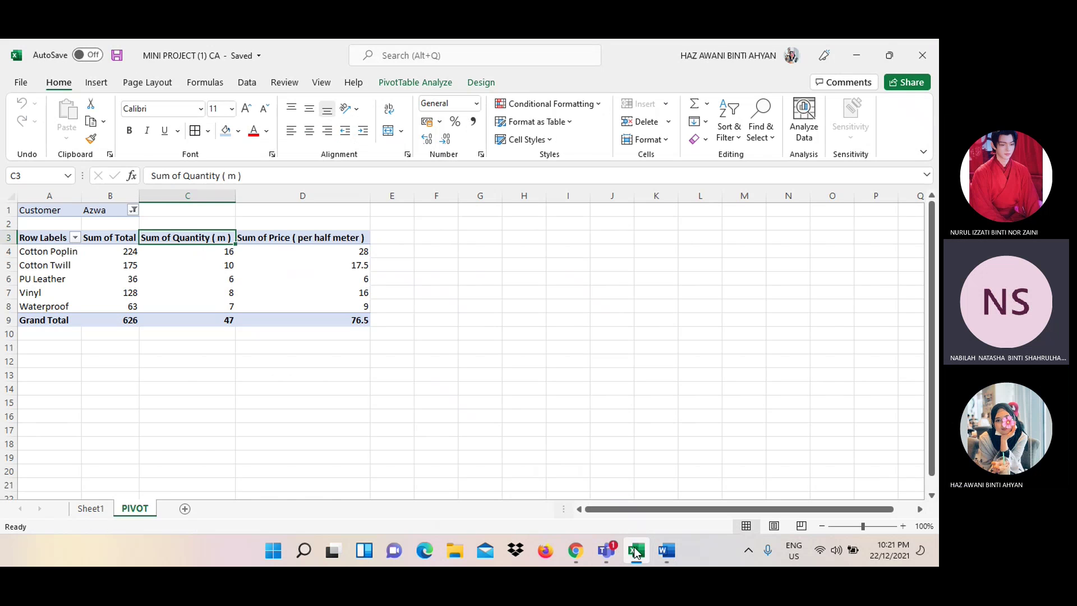
pyautogui.click(636, 552)
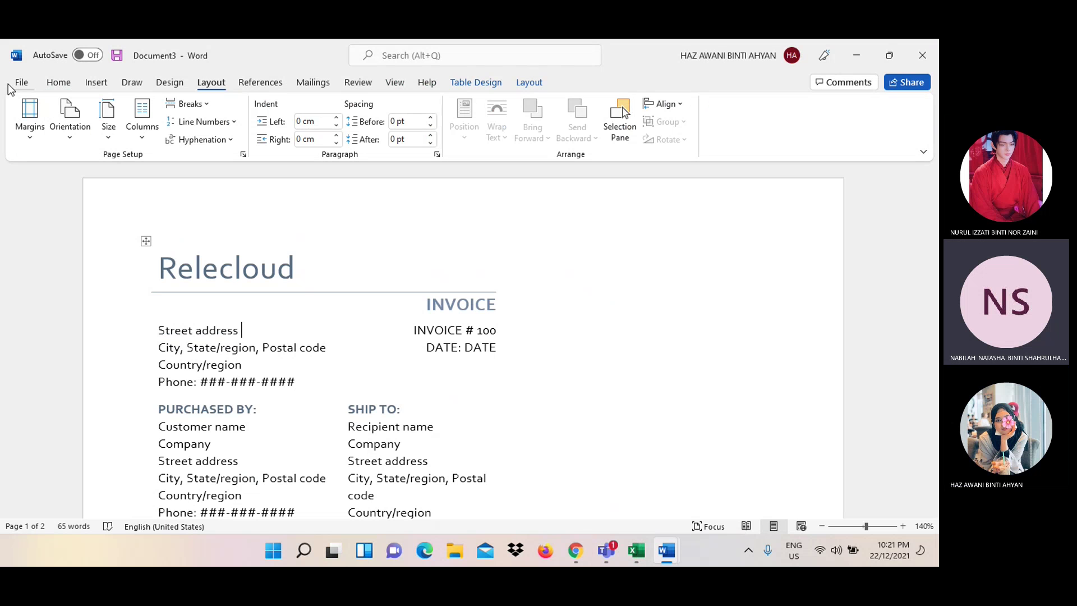
# Search File > New online templates for 'invoice' to list Service, Sales and other invoices
pyautogui.click(29, 86)
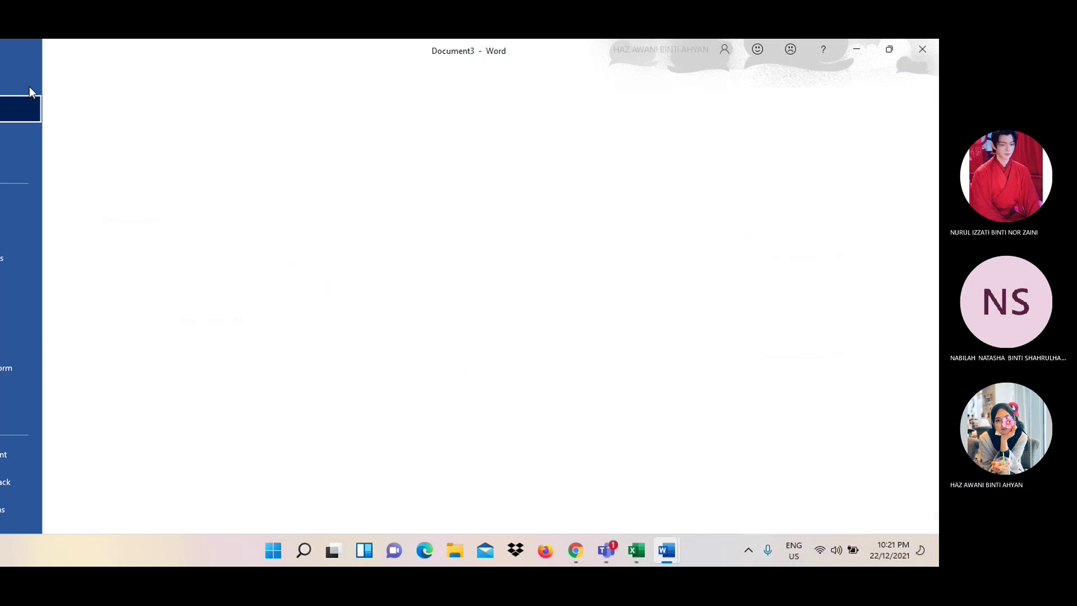
pyautogui.click(239, 285)
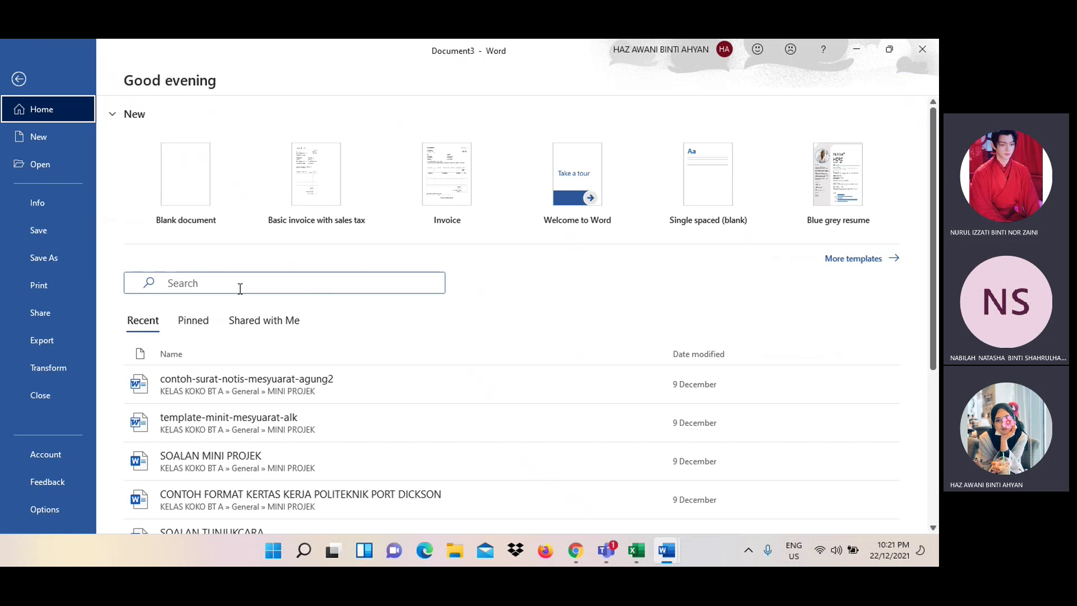
pyautogui.write('inv')
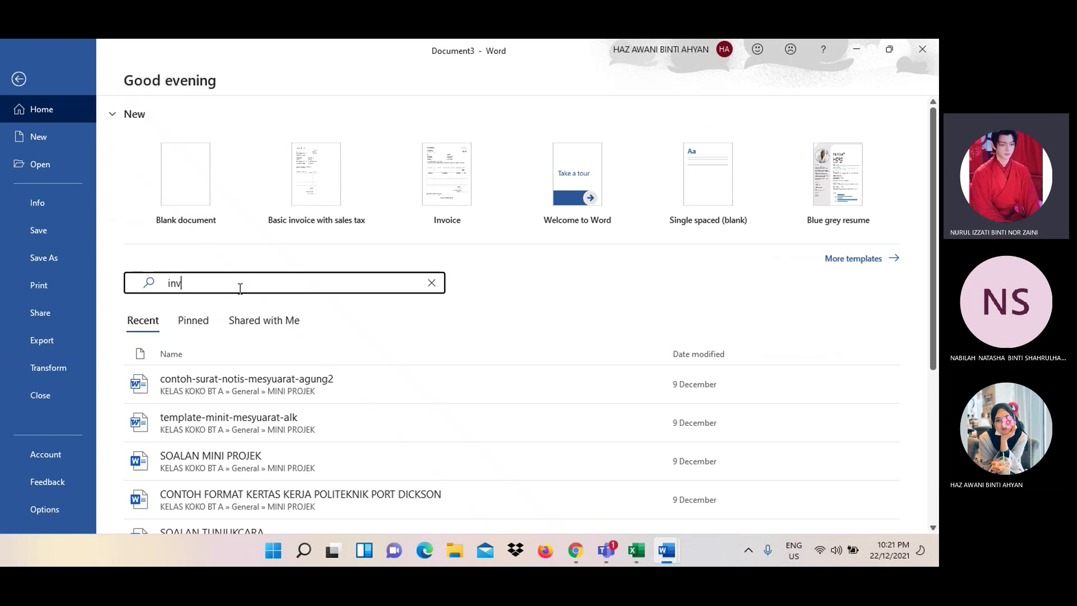
pyautogui.write('oice')
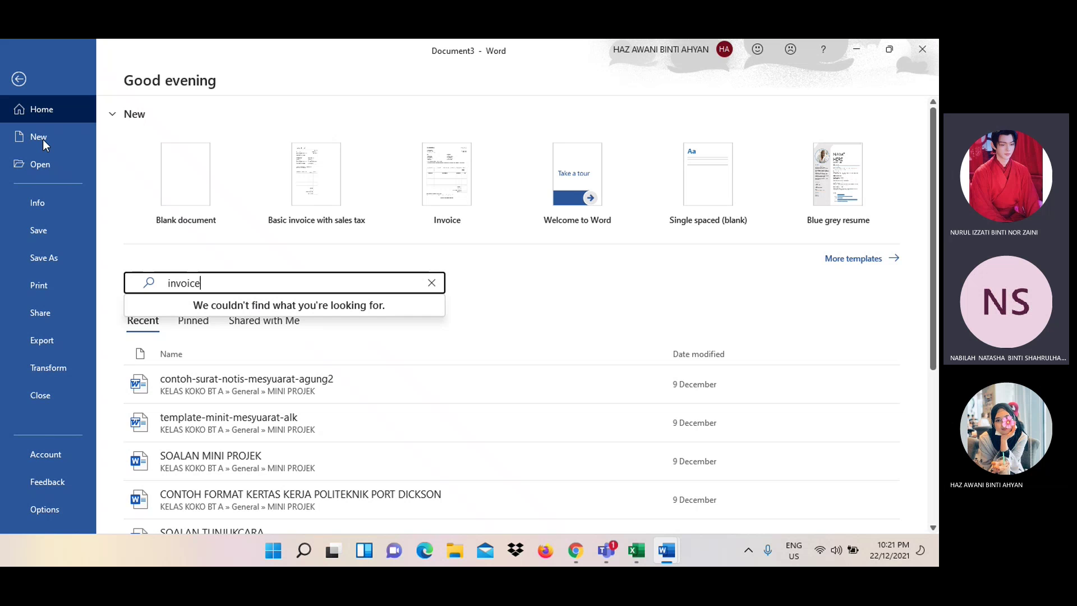
pyautogui.click(844, 259)
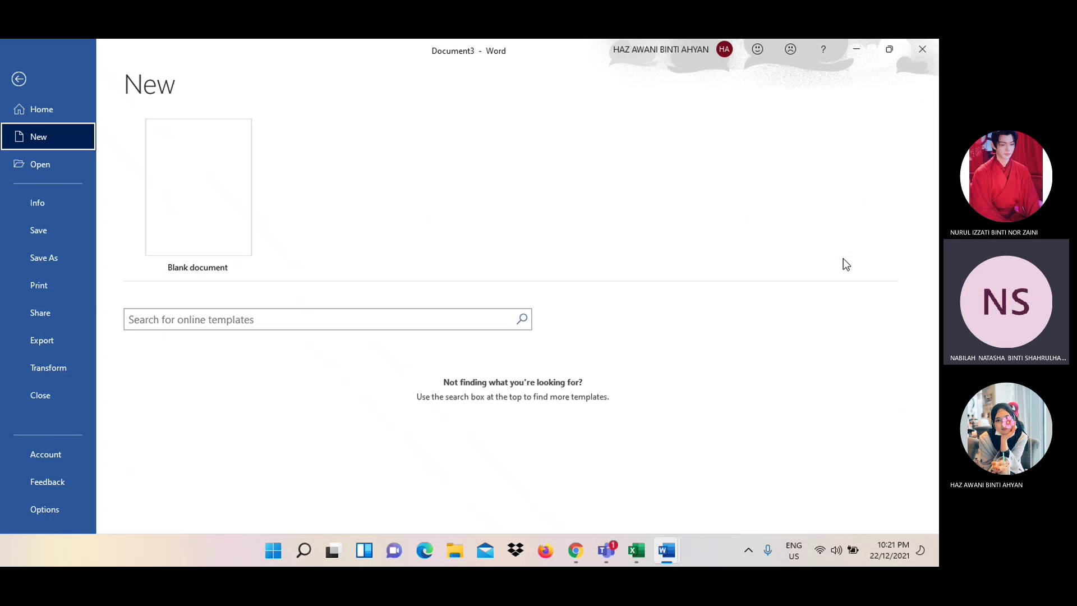
pyautogui.click(432, 320)
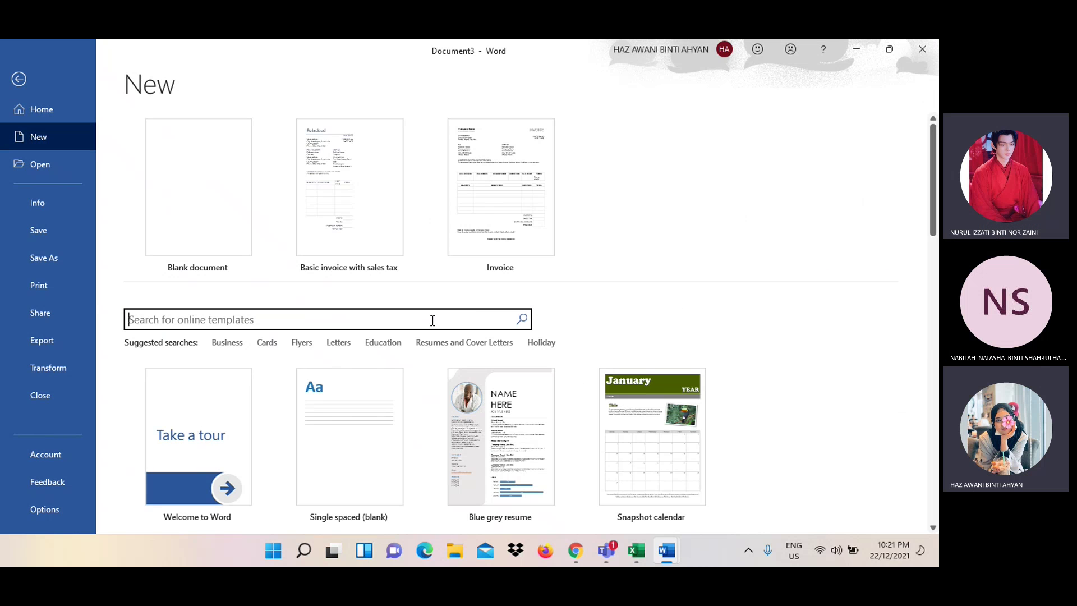
pyautogui.write('invoice')
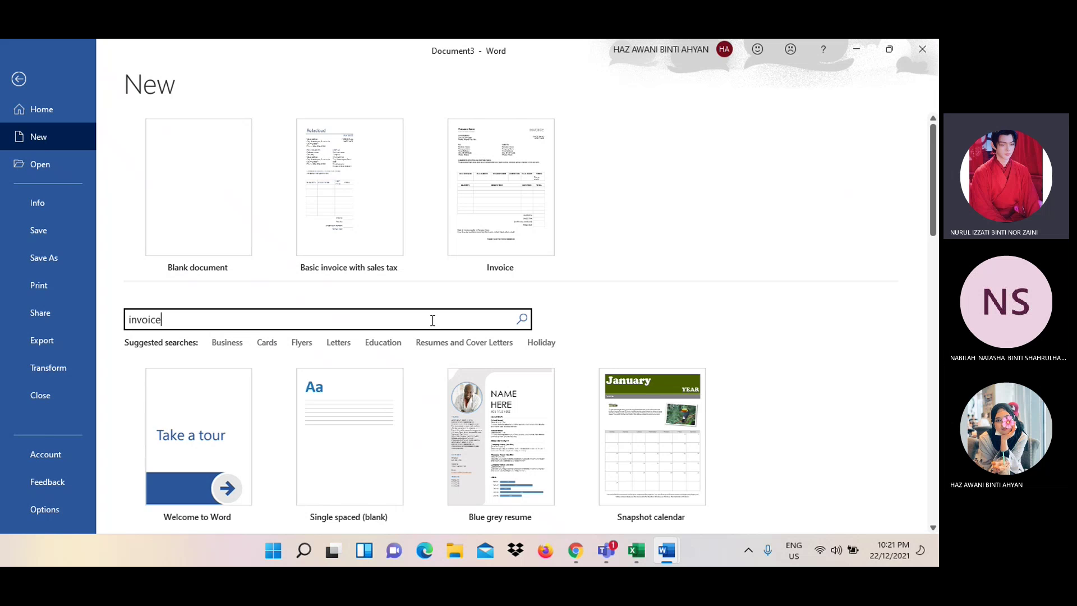
pyautogui.press('Return')
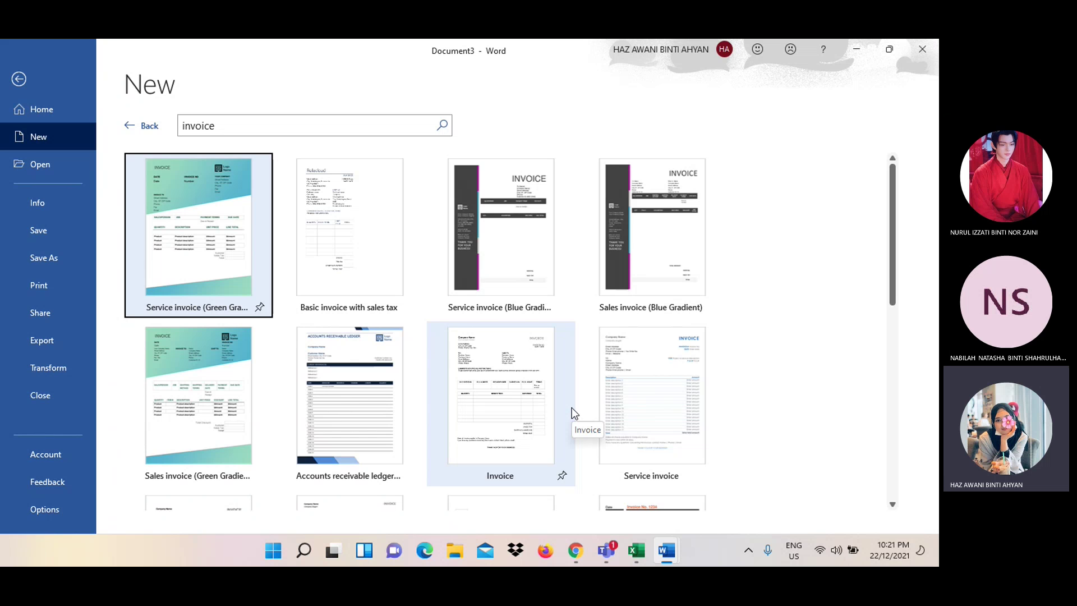
# Browse the invoice template results and glance at the pivot-table workbook in Excel
pyautogui.scroll(-4, 571, 408)
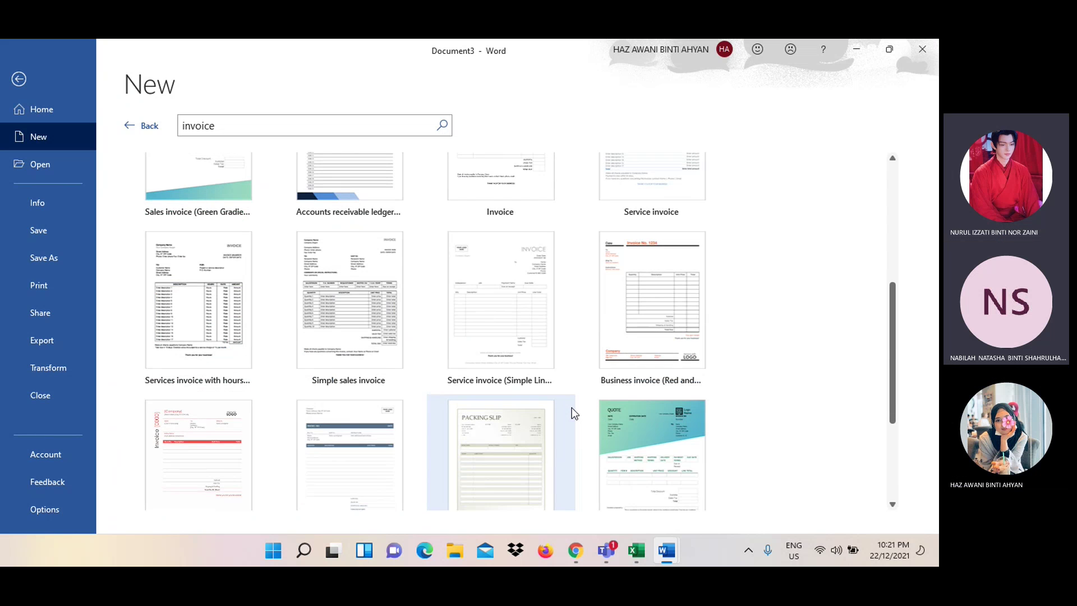
pyautogui.scroll(-3, 572, 412)
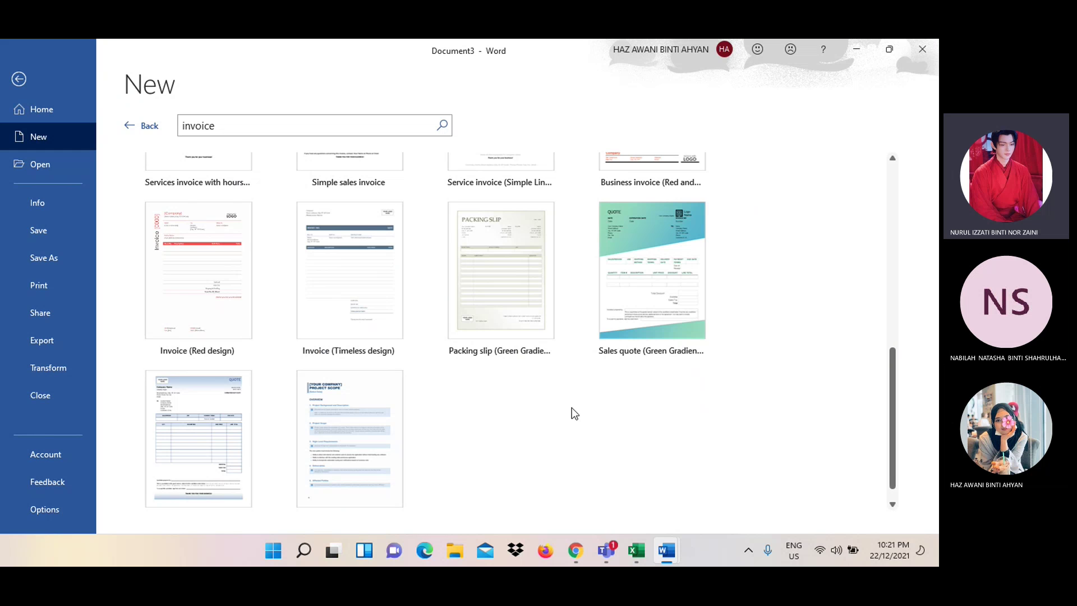
pyautogui.scroll(3, 572, 408)
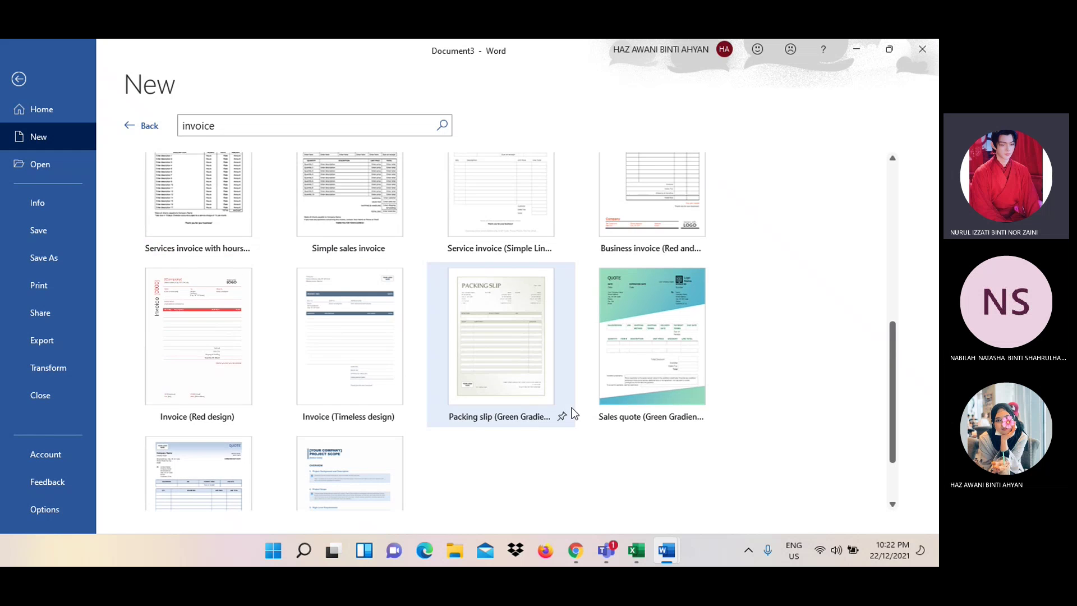
pyautogui.scroll(5, 571, 407)
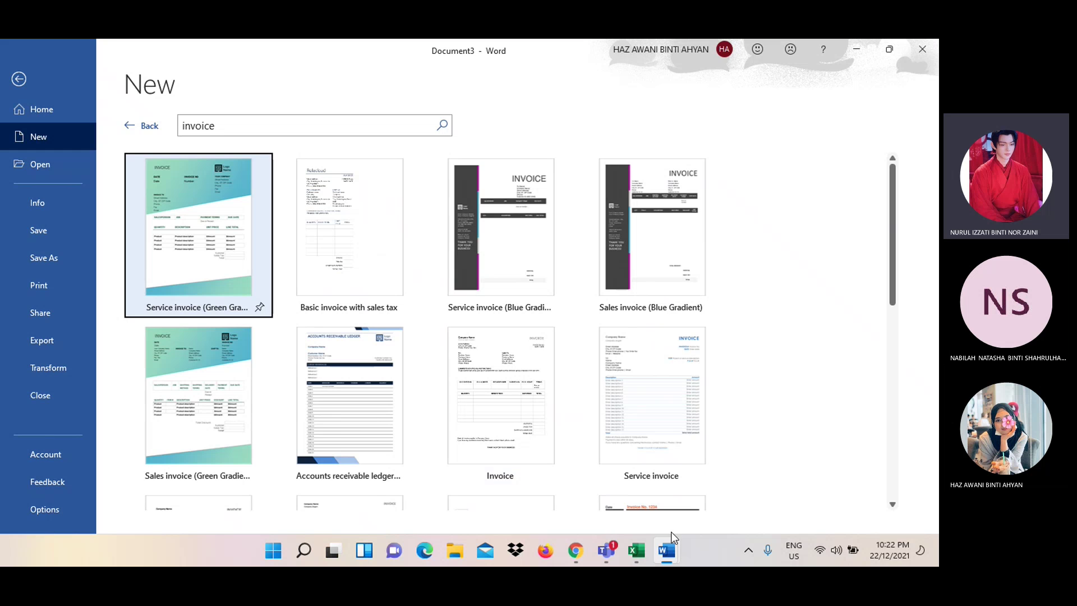
pyautogui.click(638, 551)
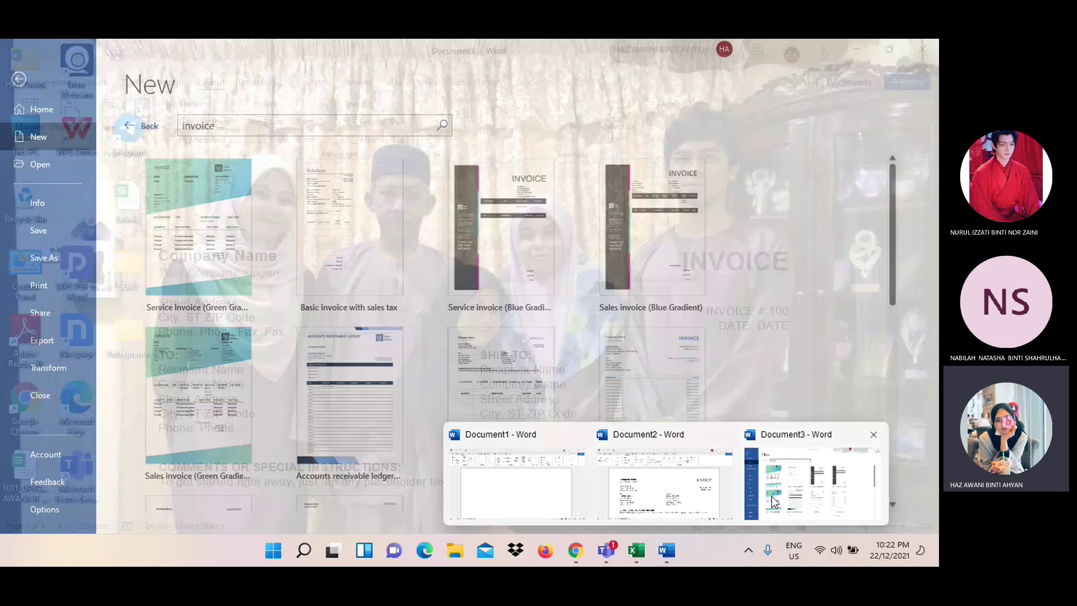
pyautogui.click(772, 496)
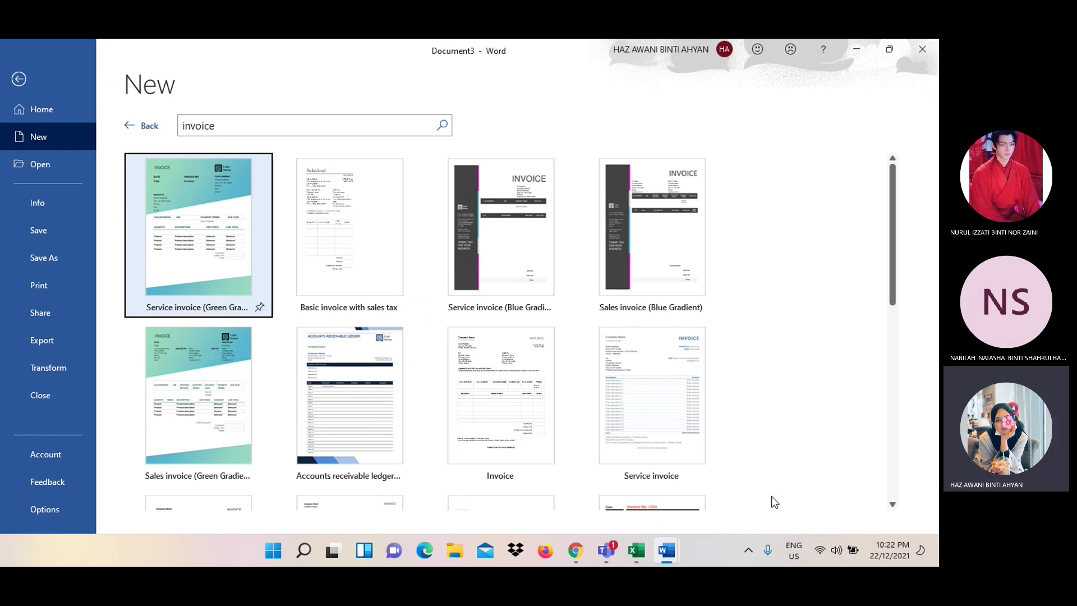
# Preview the Service invoice (Green Gradient design) template from the results
pyautogui.scroll(-3, 391, 241)
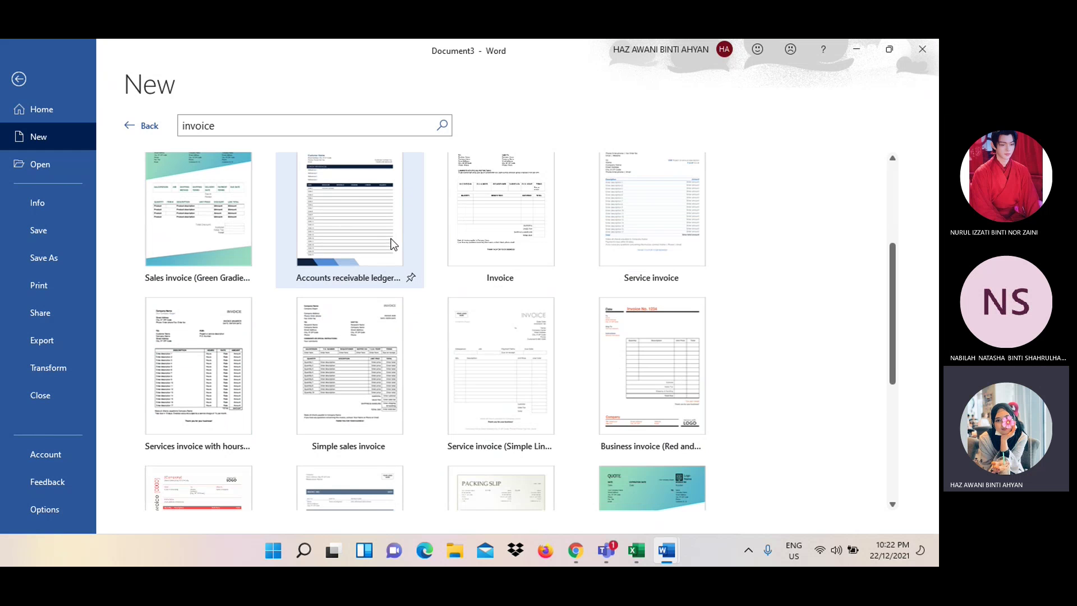
pyautogui.scroll(-3, 391, 241)
pyautogui.scroll(-3, 392, 243)
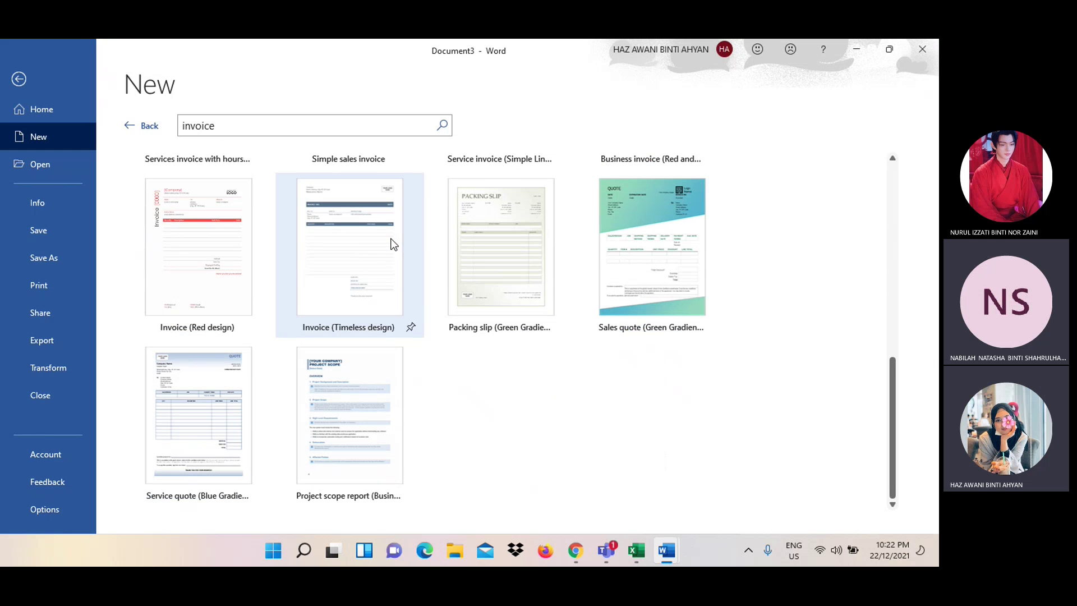
pyautogui.scroll(5, 391, 242)
pyautogui.scroll(5, 336, 236)
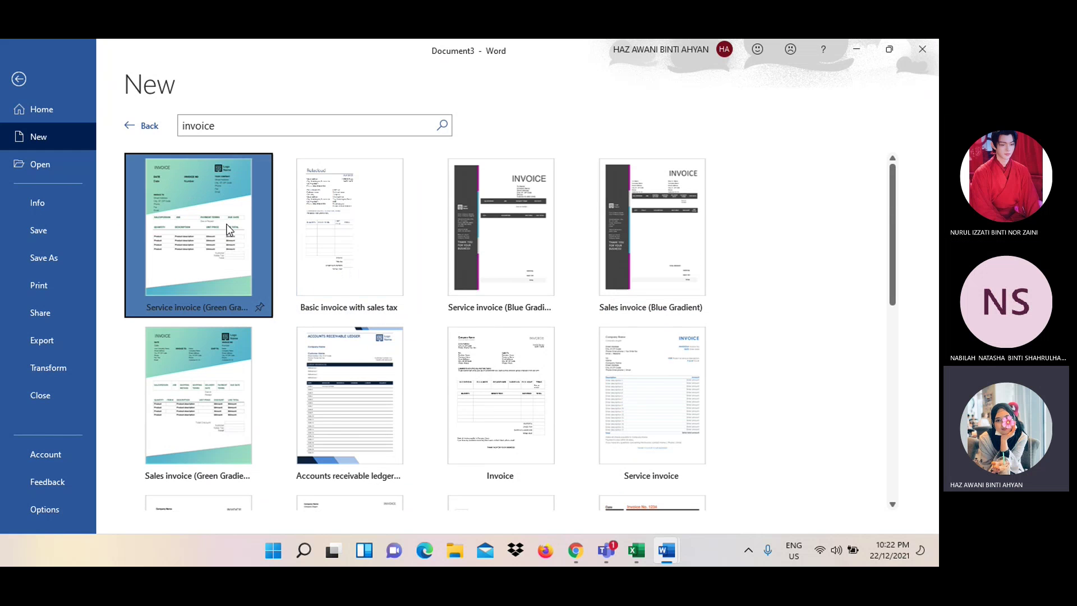
pyautogui.click(227, 229)
# Create a document from the Green Gradient service invoice template and make the page landscape
pyautogui.click(542, 324)
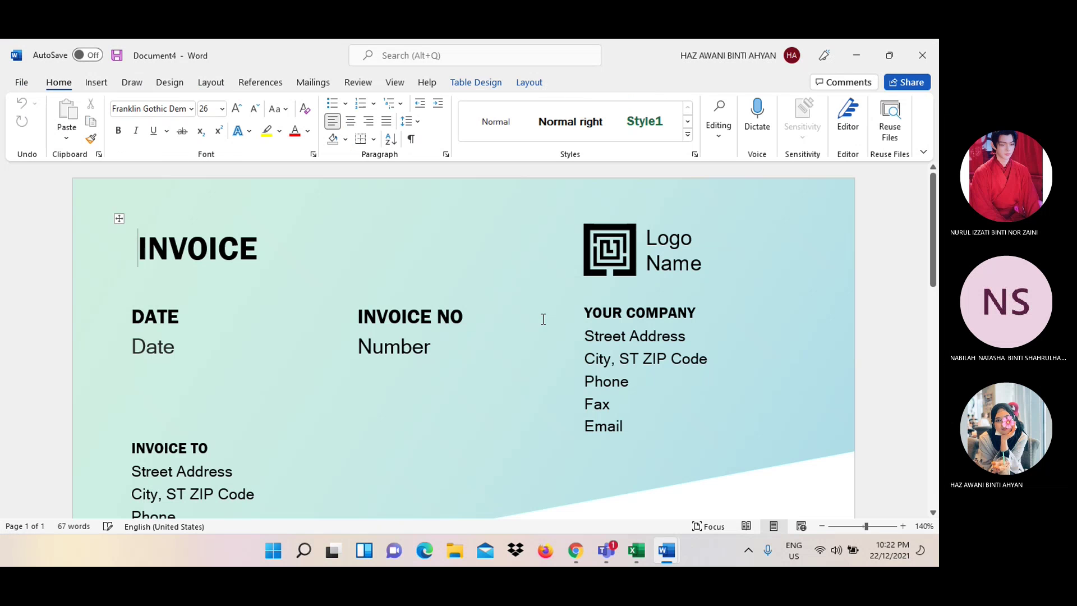
pyautogui.click(210, 82)
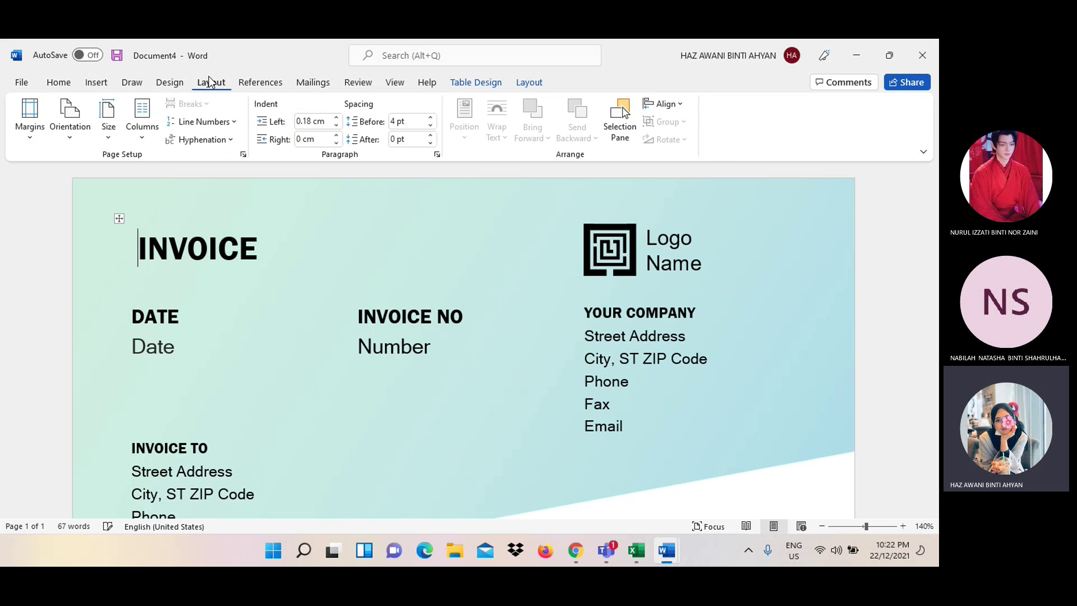
pyautogui.click(69, 121)
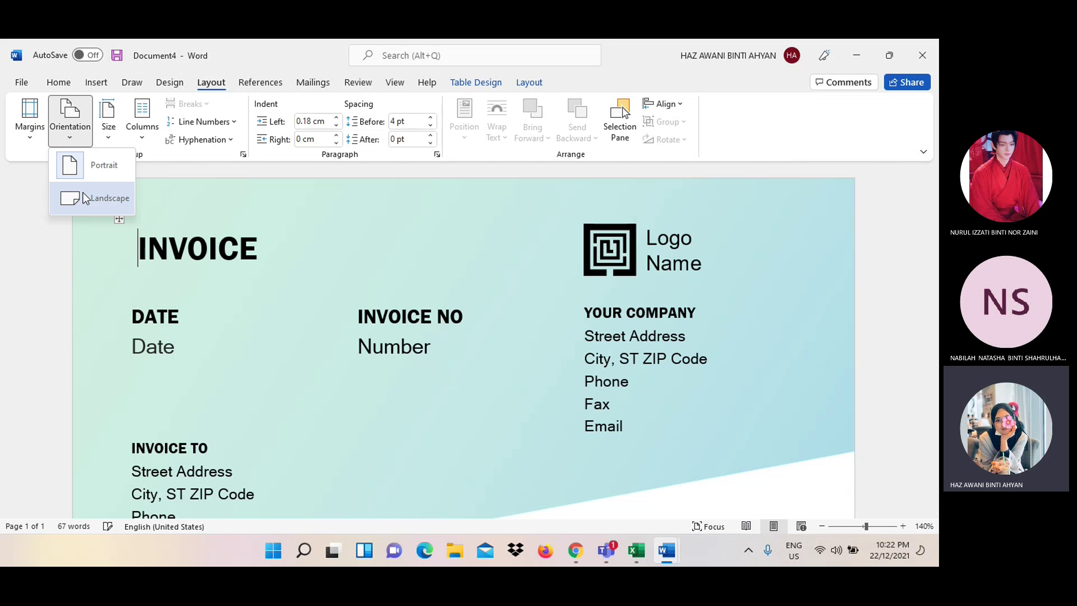
pyautogui.click(110, 198)
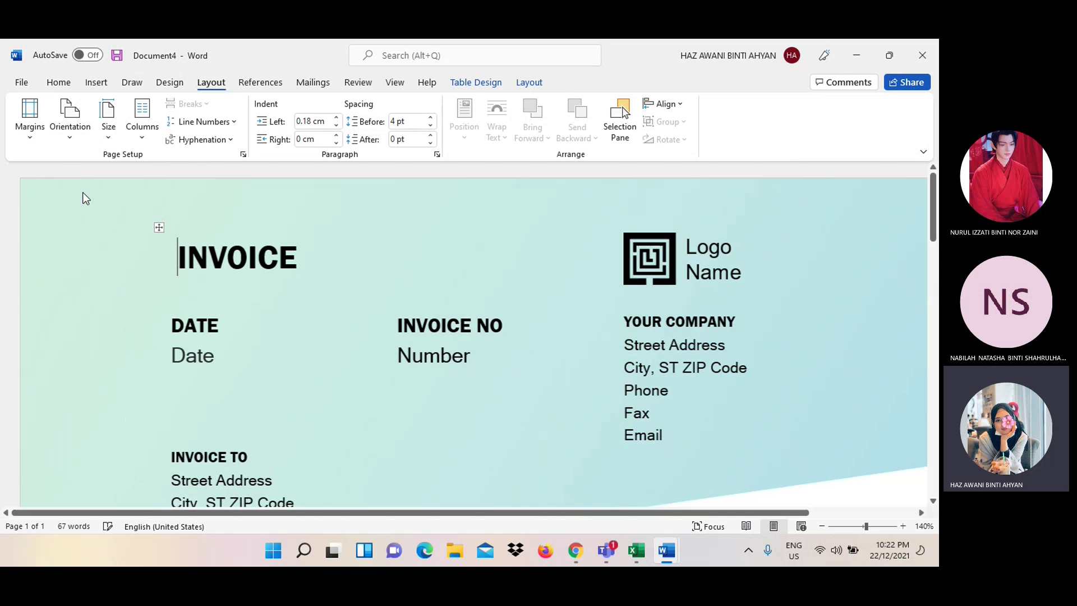
pyautogui.click(114, 138)
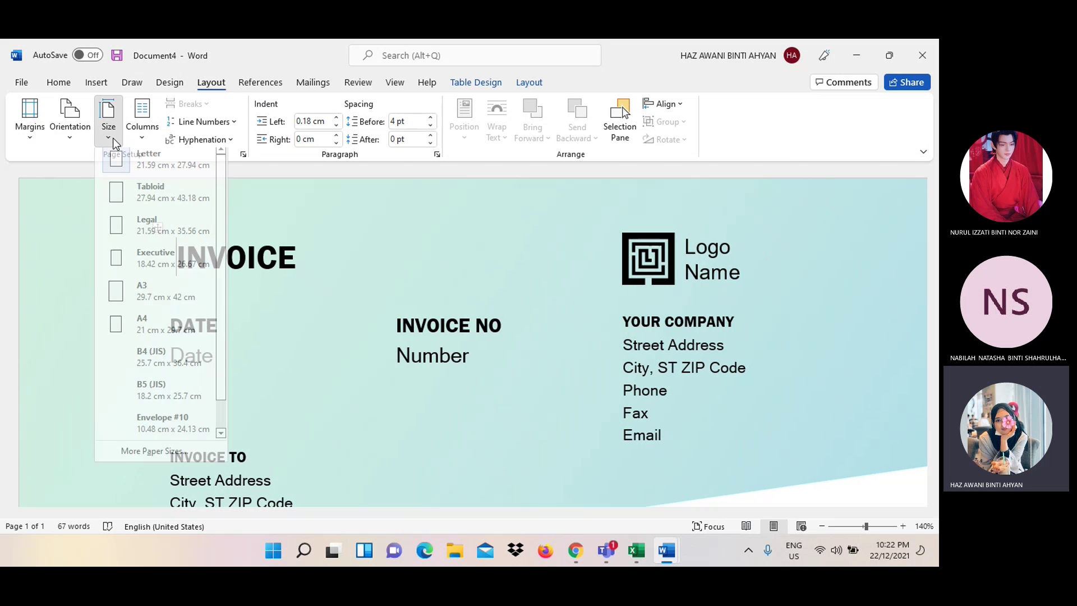
# Enter a custom paper size of 14.8 cm width and 21 cm height
pyautogui.click(187, 456)
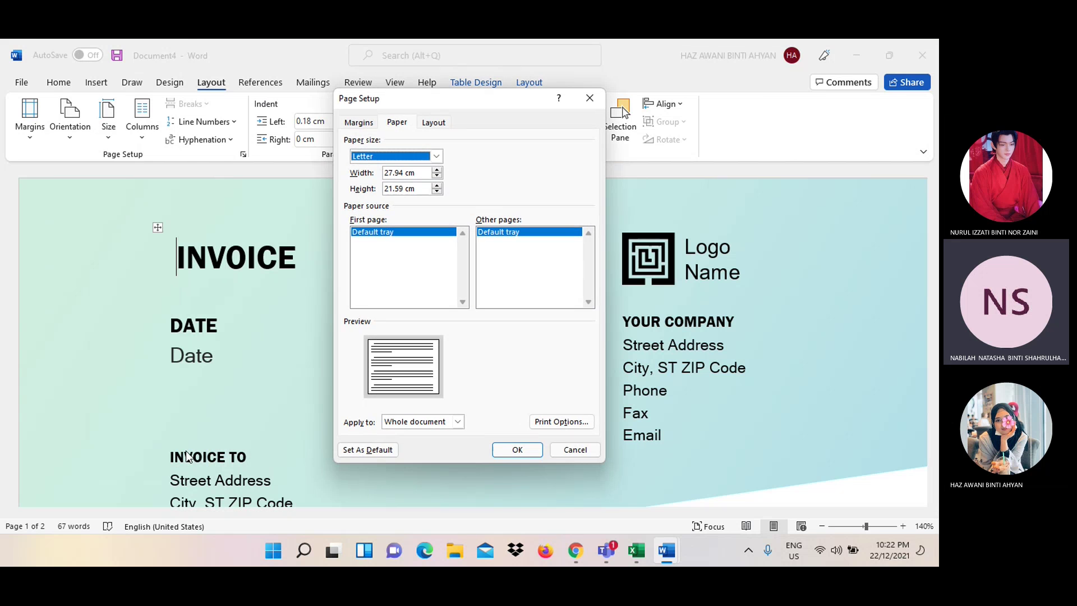
pyautogui.click(402, 173)
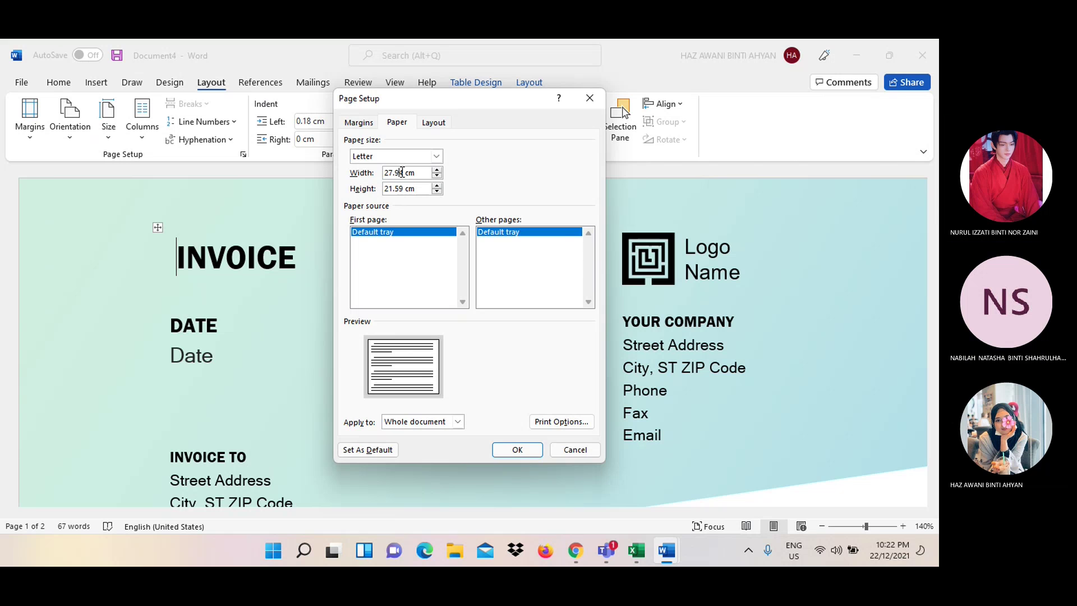
pyautogui.press('BackSpace')
pyautogui.press('BackSpace')
pyautogui.press('BackSpace')
pyautogui.press('BackSpace')
pyautogui.write('14.8')
pyautogui.click(404, 188)
pyautogui.press('BackSpace')
pyautogui.press('BackSpace')
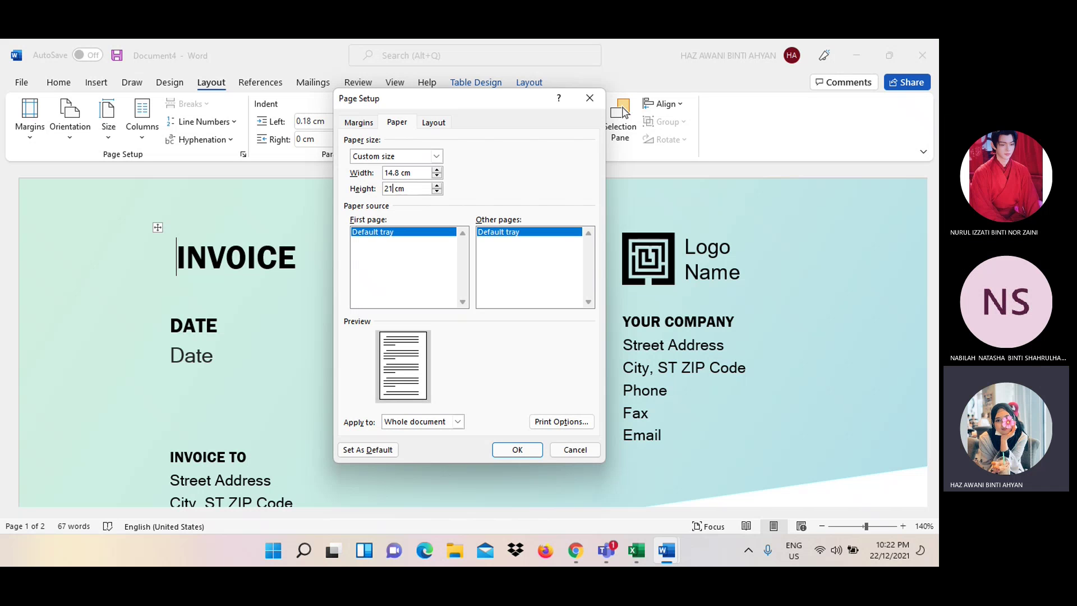
# Apply the custom 14.8 × 21 cm paper size and switch the page to landscape
pyautogui.click(508, 446)
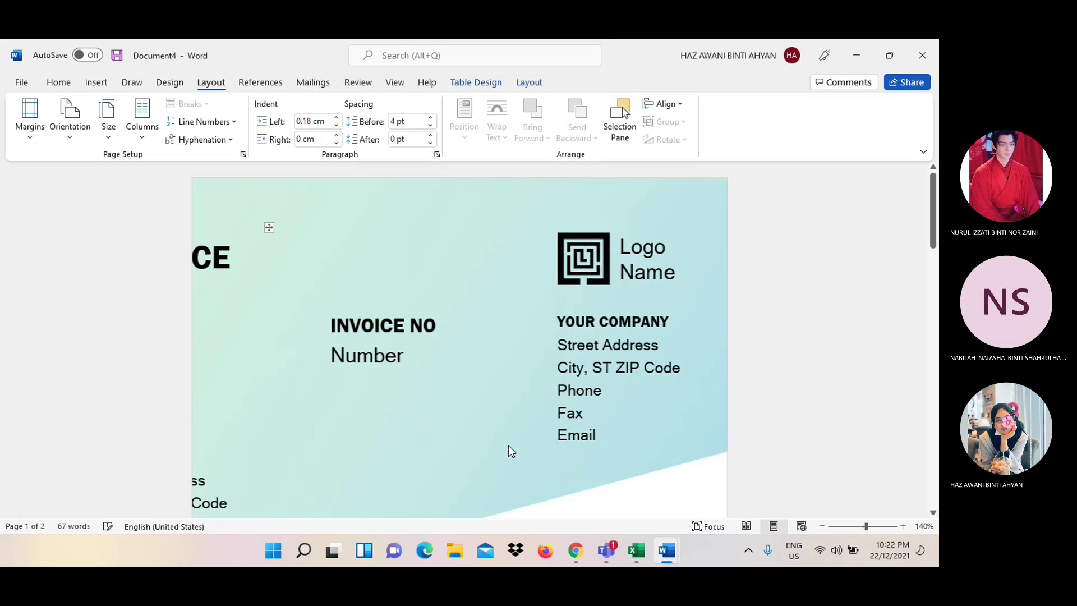
pyautogui.click(70, 129)
pyautogui.click(70, 196)
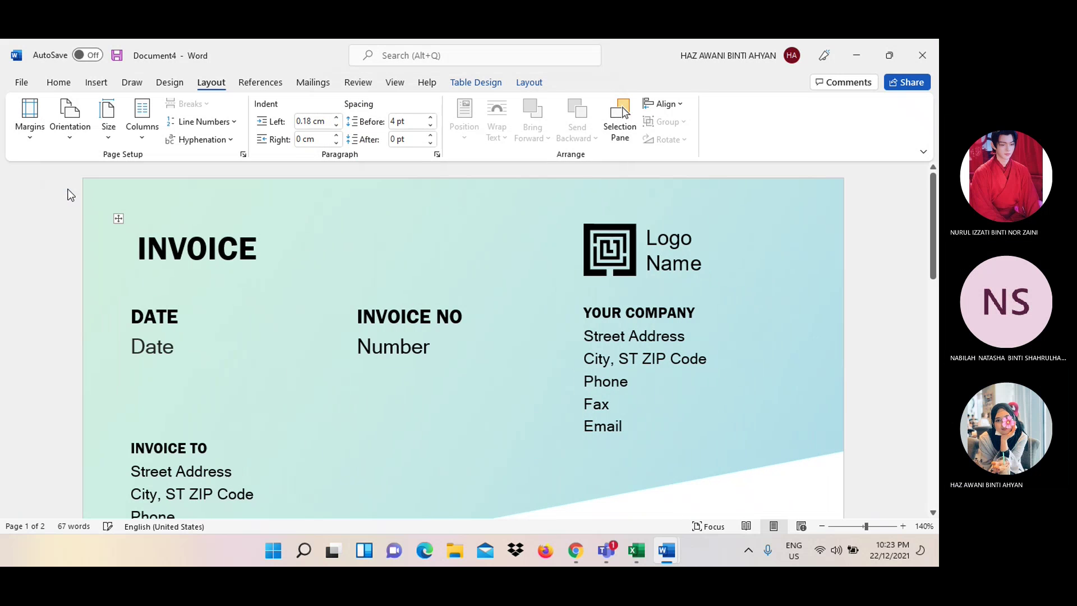
# Check the invoice layout and select the Date placeholder
pyautogui.scroll(-5, 299, 351)
pyautogui.scroll(-5, 299, 351)
pyautogui.scroll(-3, 299, 351)
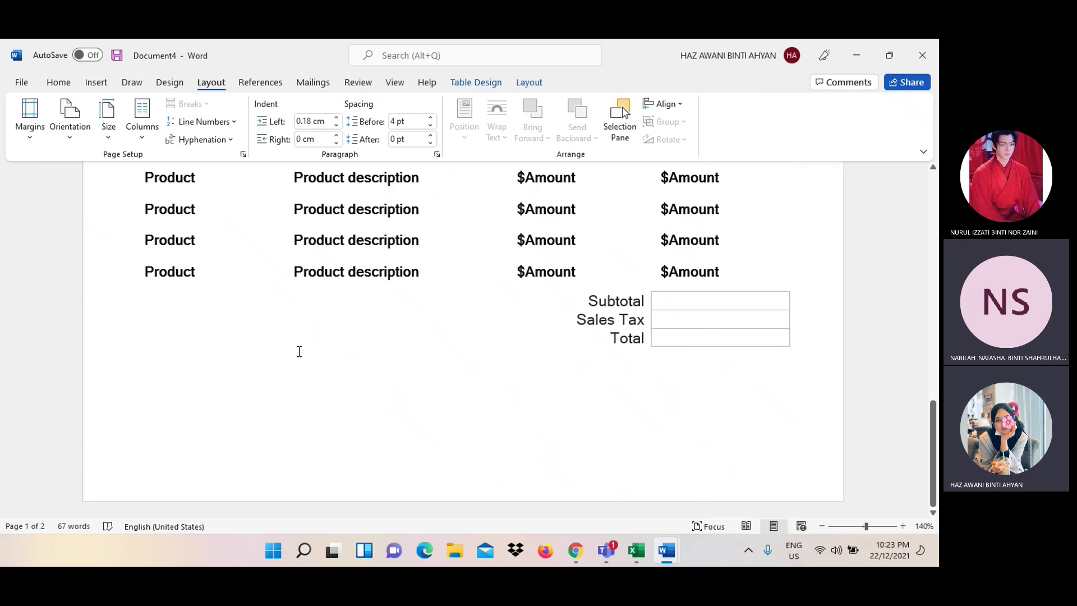
pyautogui.scroll(5, 299, 351)
pyautogui.scroll(5, 298, 351)
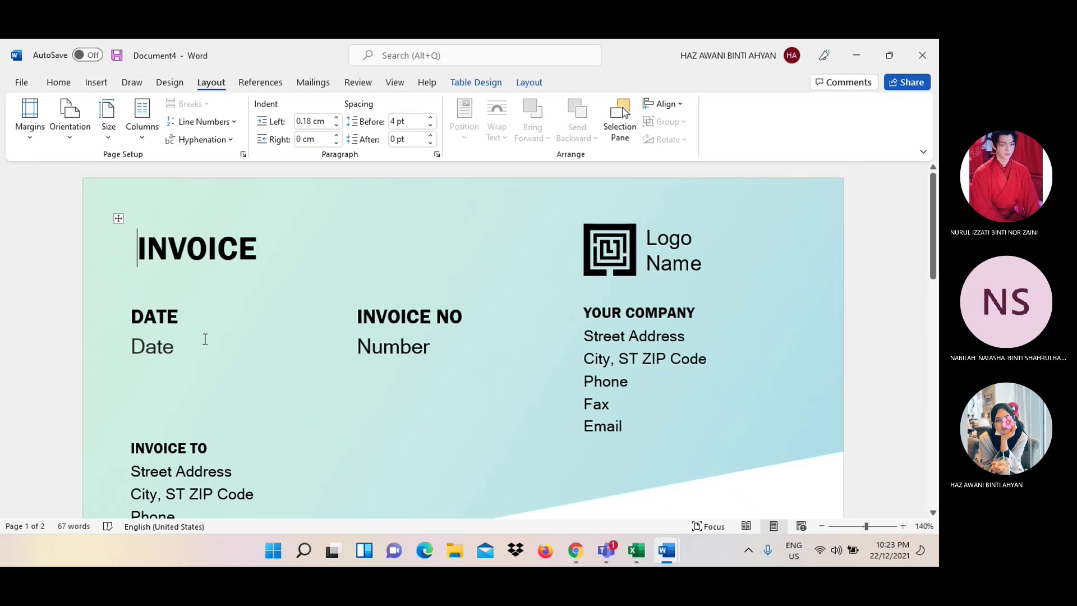
pyautogui.click(183, 342)
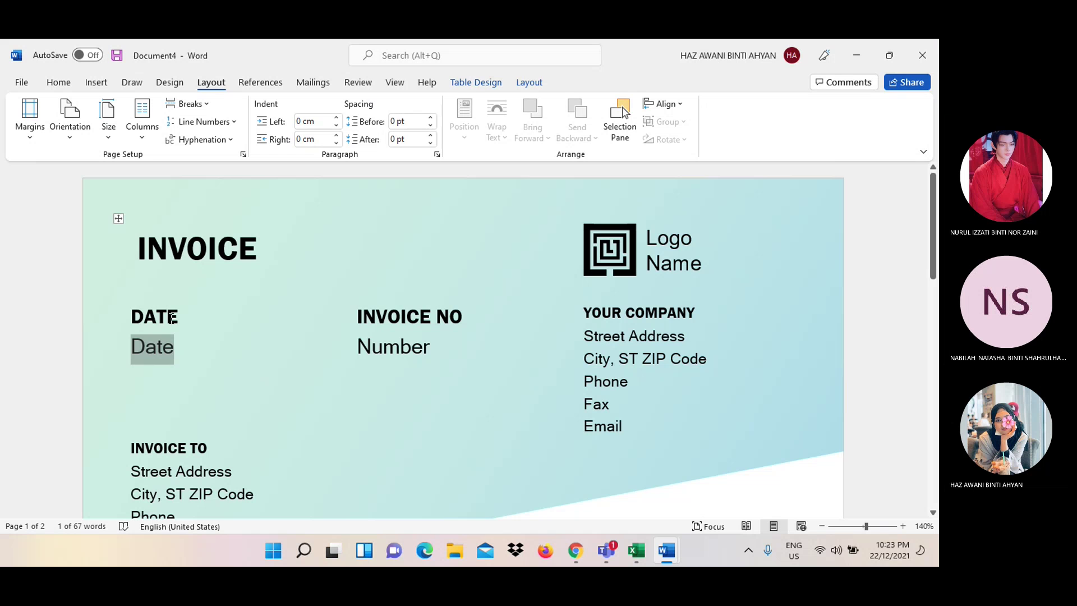
# Select the DATE heading and Date placeholder, then look over the invoice
pyautogui.doubleClick(171, 317)
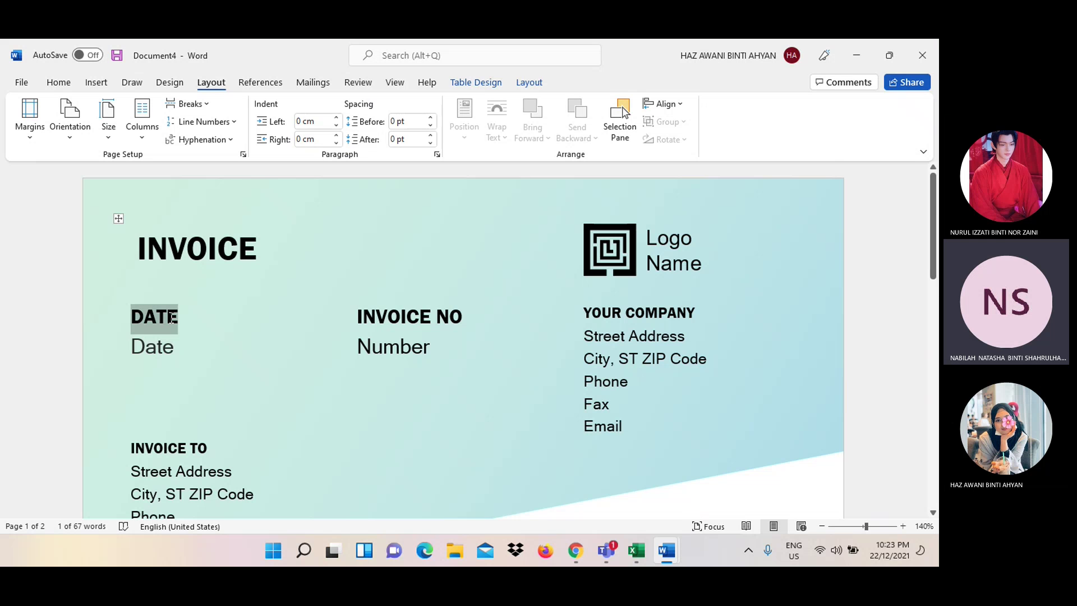
pyautogui.click(178, 346)
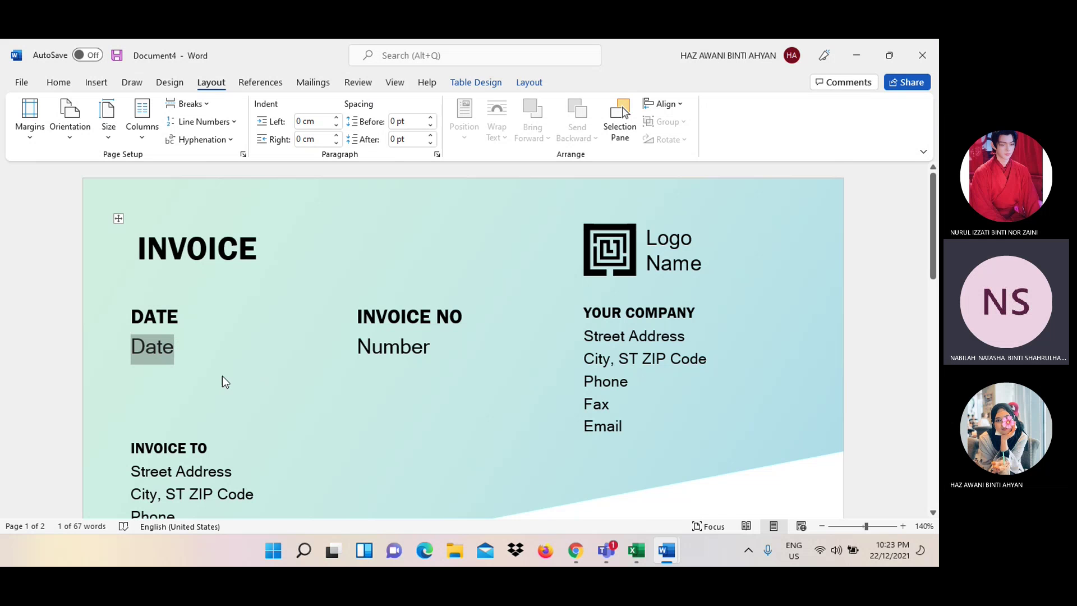
pyautogui.scroll(-5, 222, 376)
pyautogui.scroll(-5, 222, 375)
pyautogui.scroll(-3, 223, 376)
pyautogui.scroll(-3, 223, 376)
pyautogui.scroll(4, 224, 376)
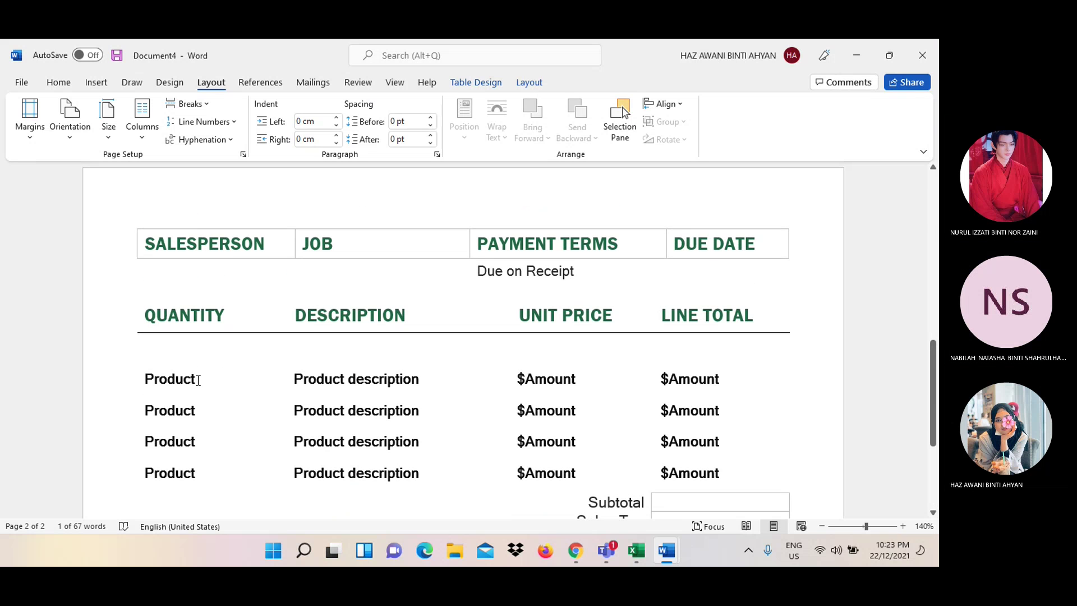
# Select the first Product placeholder text, then switch to the assignment brief in Chrome
pyautogui.doubleClick(198, 380)
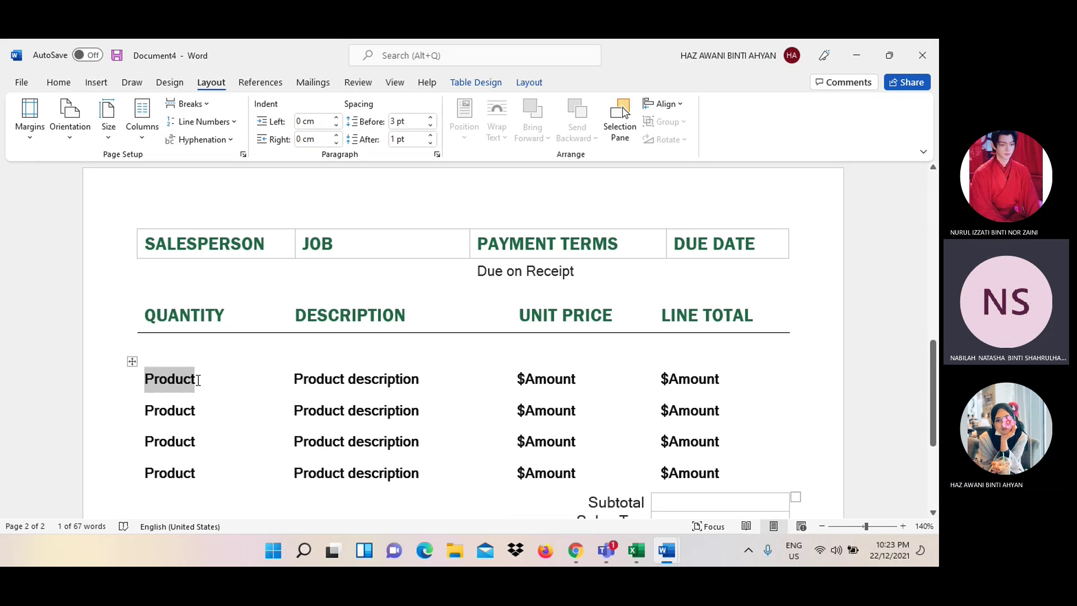
pyautogui.tripleClick(308, 386)
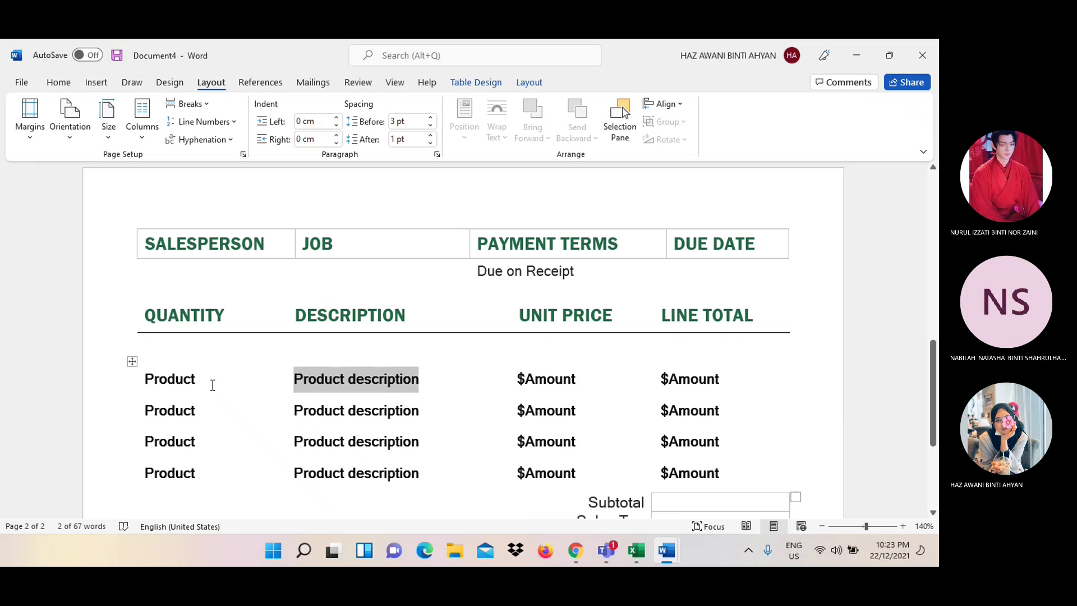
pyautogui.doubleClick(212, 385)
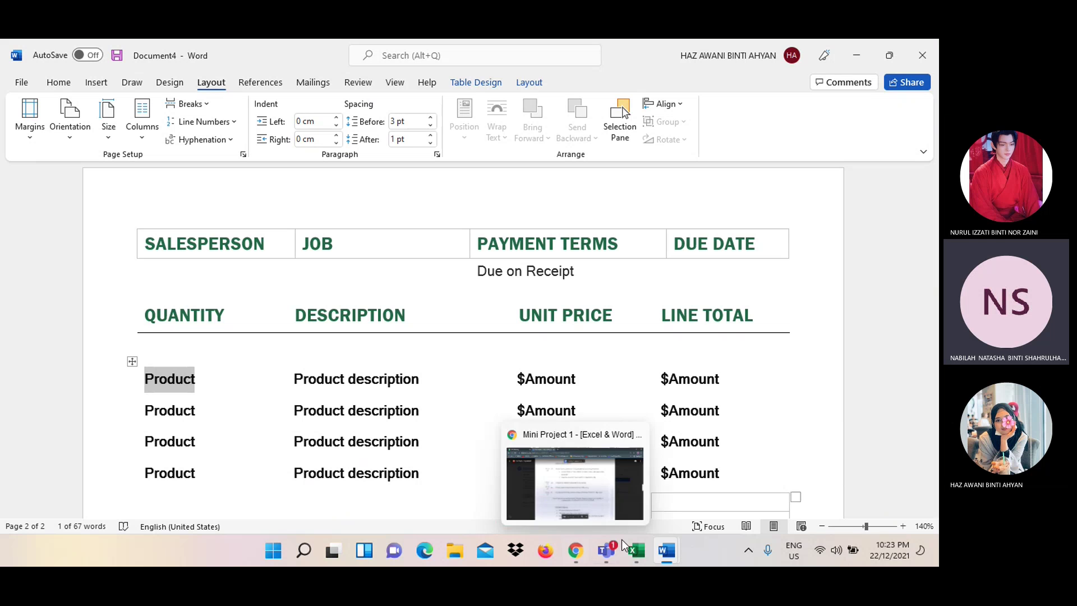
pyautogui.click(575, 547)
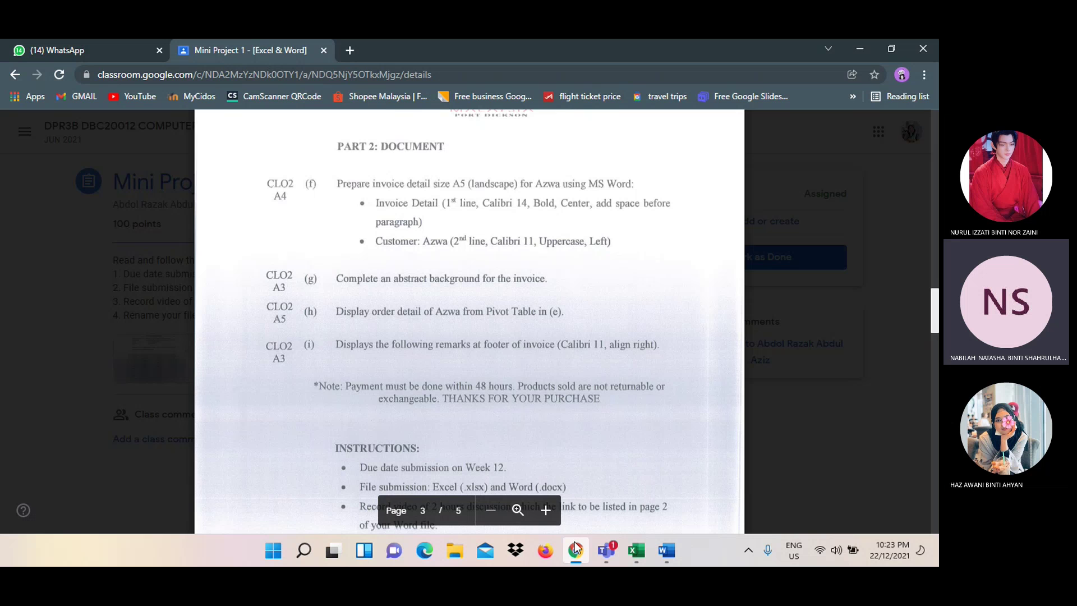
# Look over the Word invoice table, then bring the assignment PDF back to the front
pyautogui.click(575, 547)
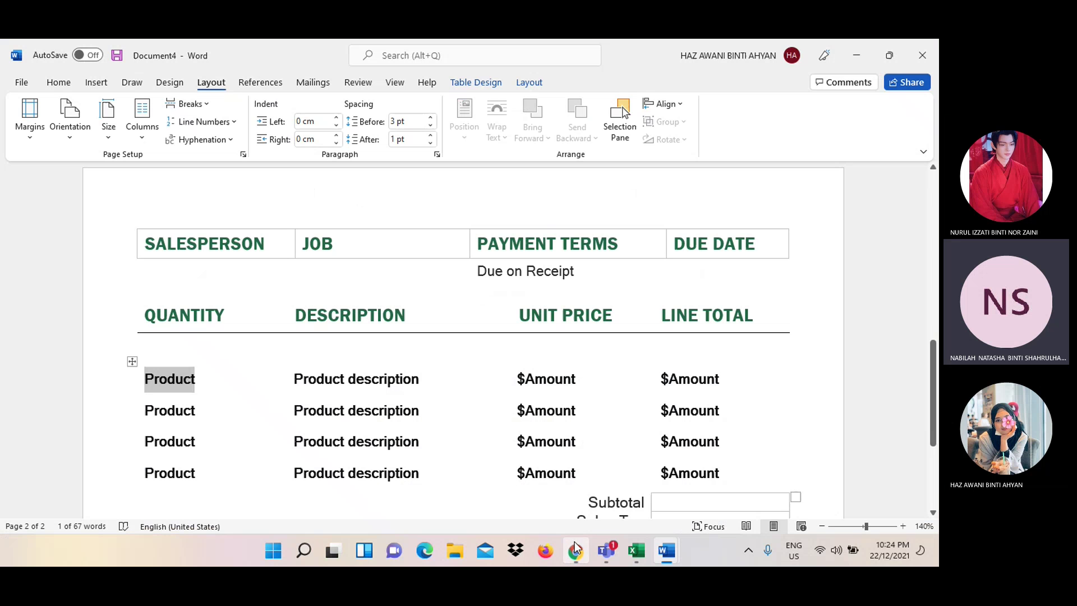
pyautogui.scroll(-1, 335, 425)
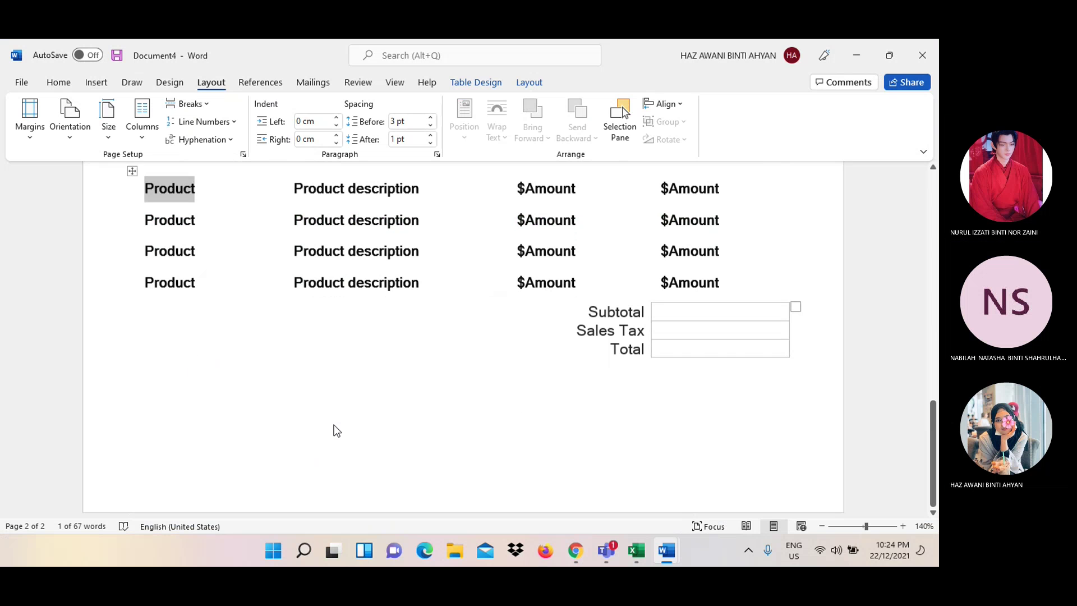
pyautogui.scroll(5, 335, 424)
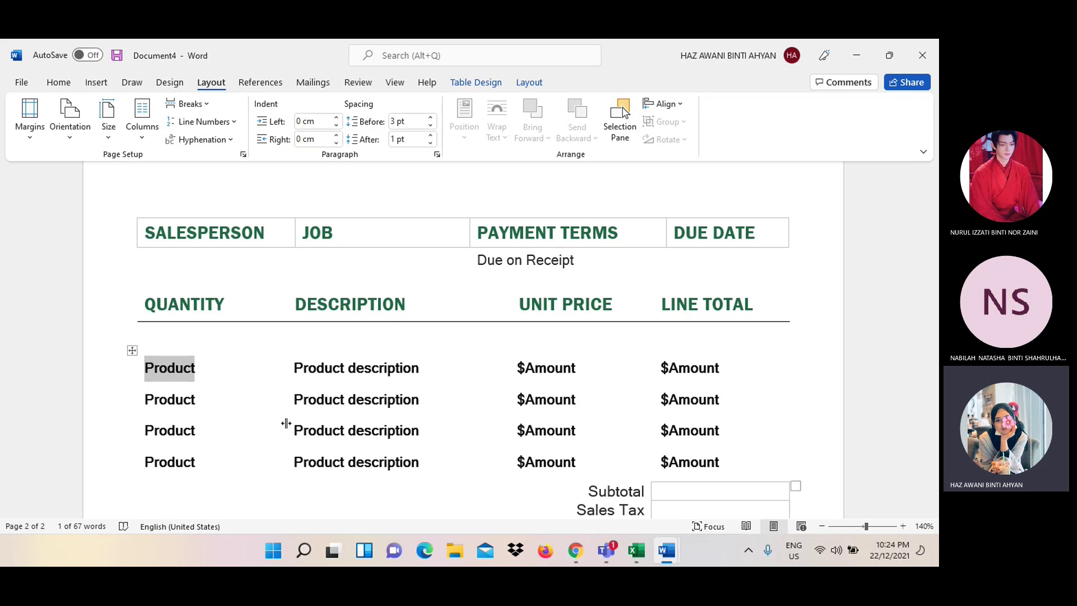
pyautogui.click(583, 555)
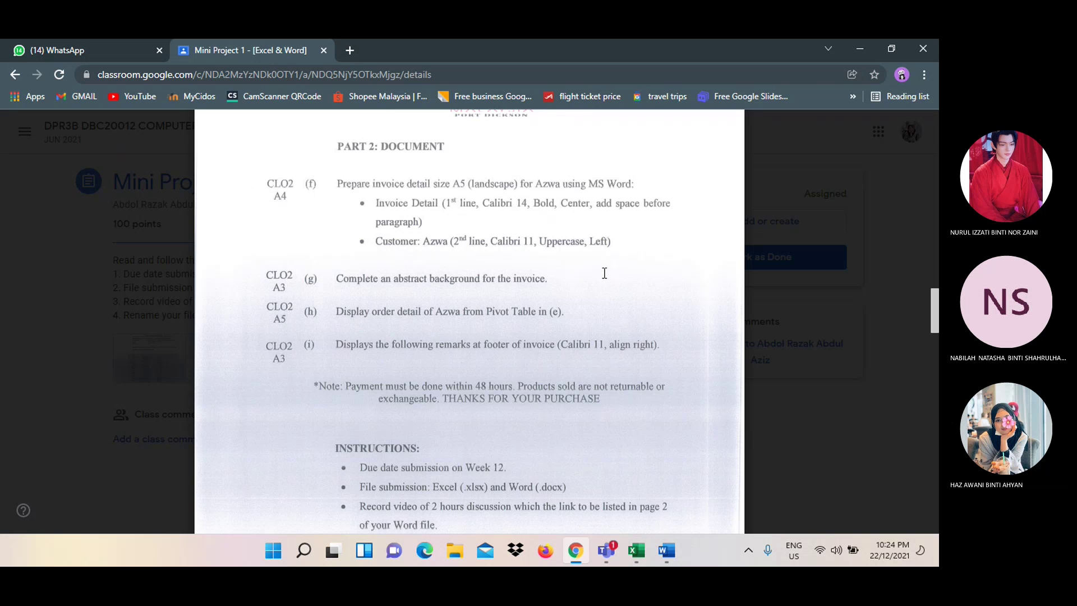
# Show the Excel PIVOT sheet filtered to Azwa's five fabrics totalling 626
pyautogui.click(638, 550)
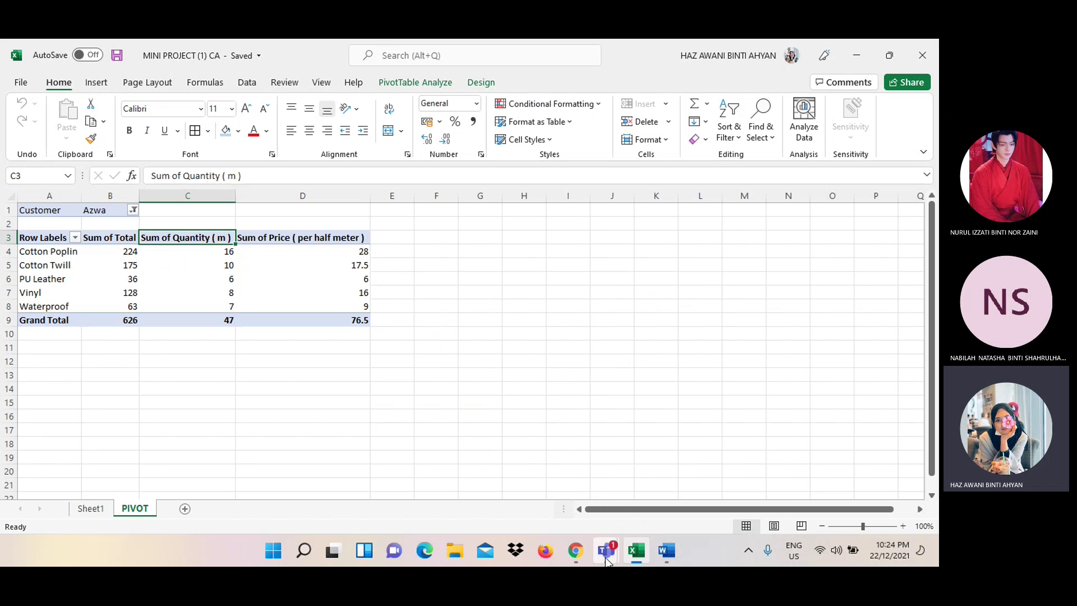
# Minimise Excel to reveal the brief's Part 2 invoice instructions in Chrome
pyautogui.click(638, 550)
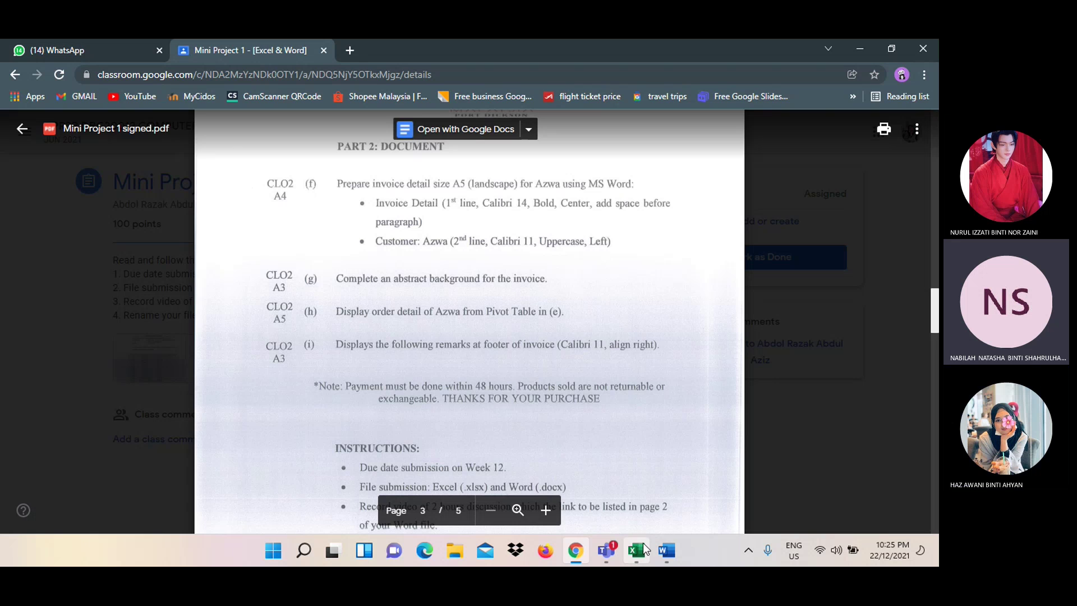
# Return to the Word invoice's Design tab, then bring up the Word windows from the taskbar
pyautogui.click(666, 550)
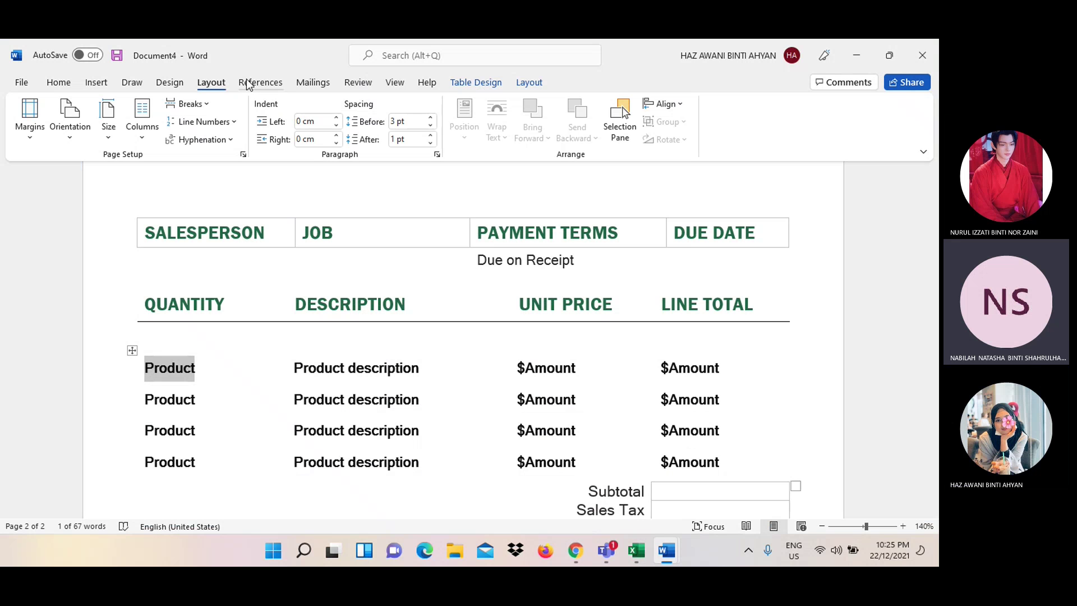
pyautogui.click(160, 83)
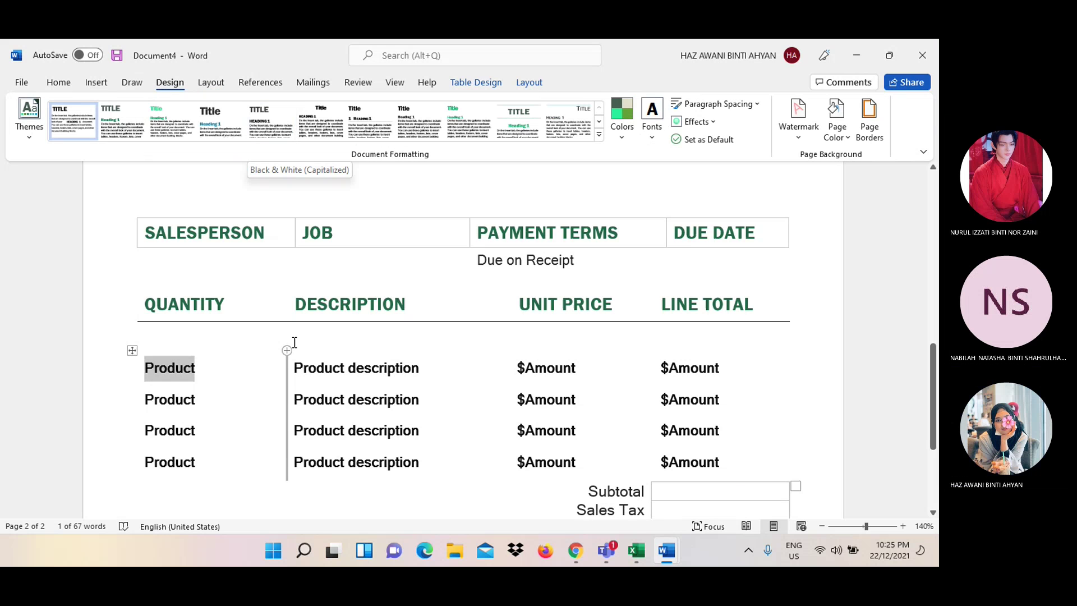
pyautogui.click(575, 550)
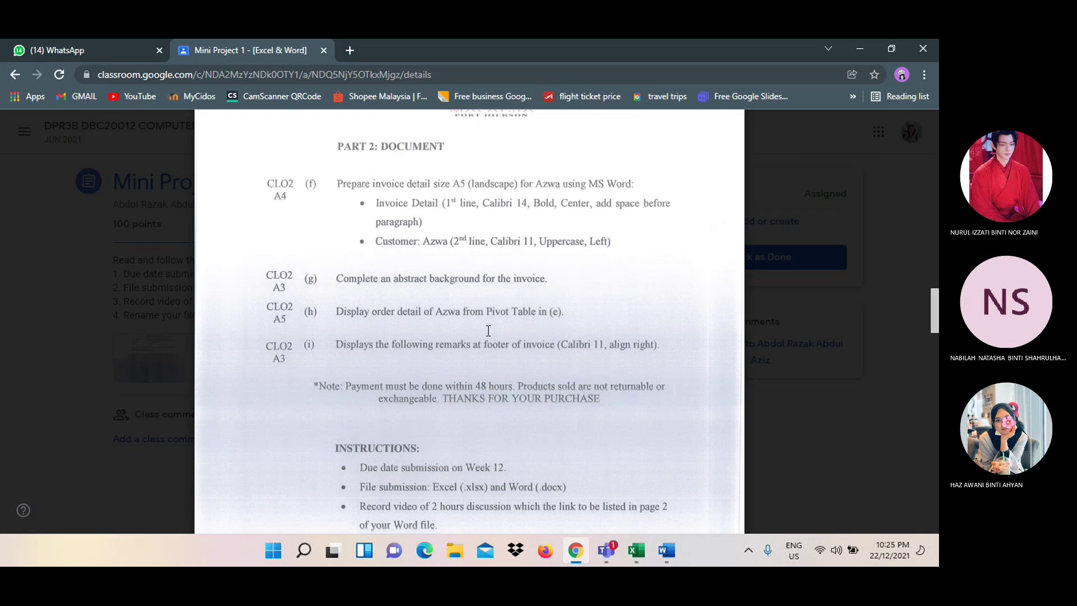
pyautogui.moveTo(665, 550)
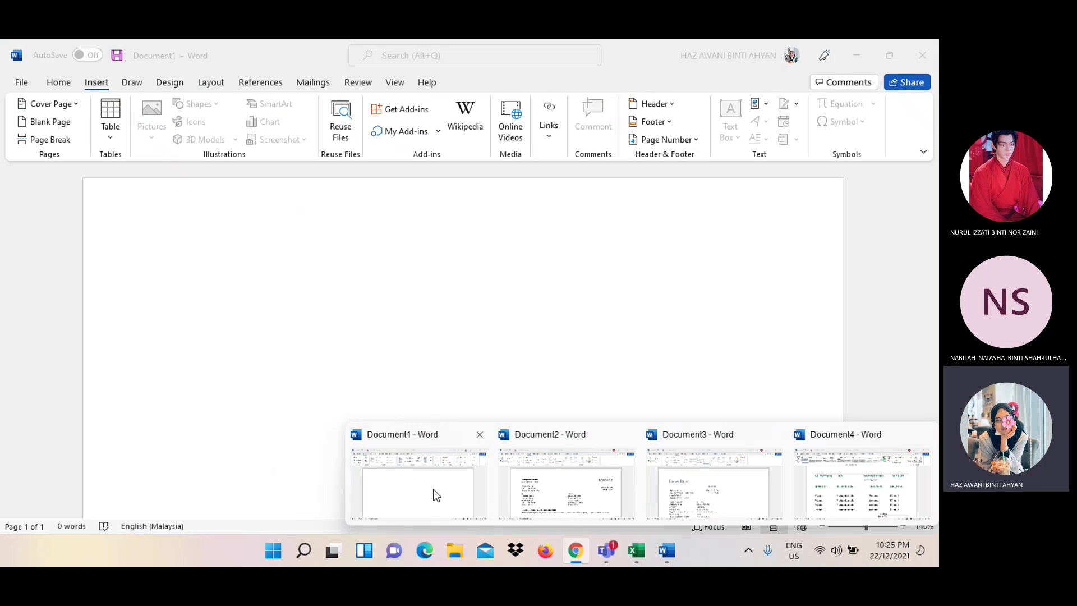
# In blank Document1, apply the Office 2007 - 2010 colour palette and type test text
pyautogui.click(432, 491)
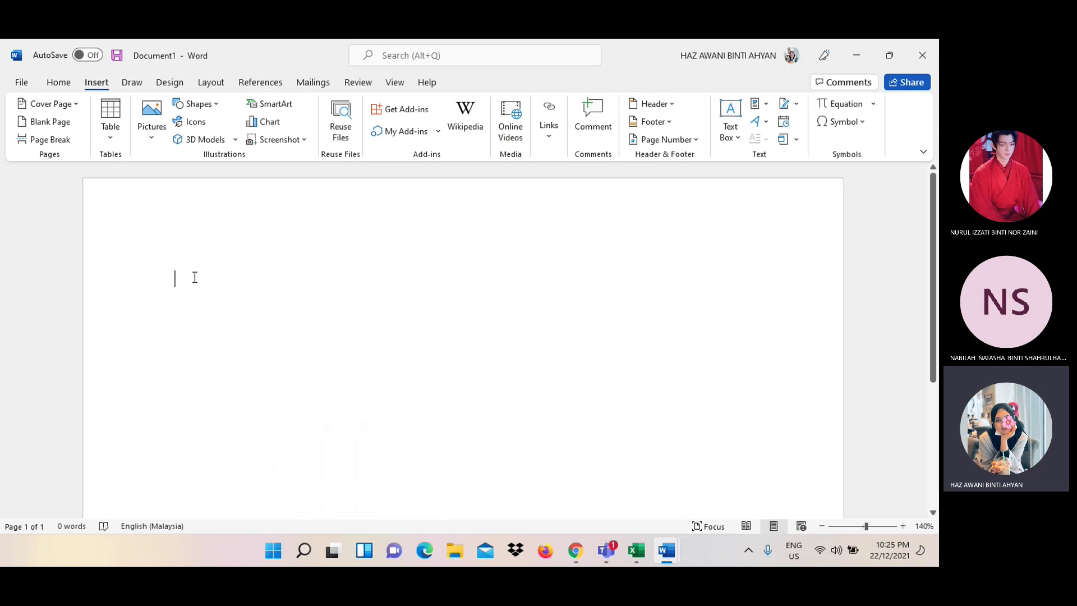
pyautogui.click(175, 81)
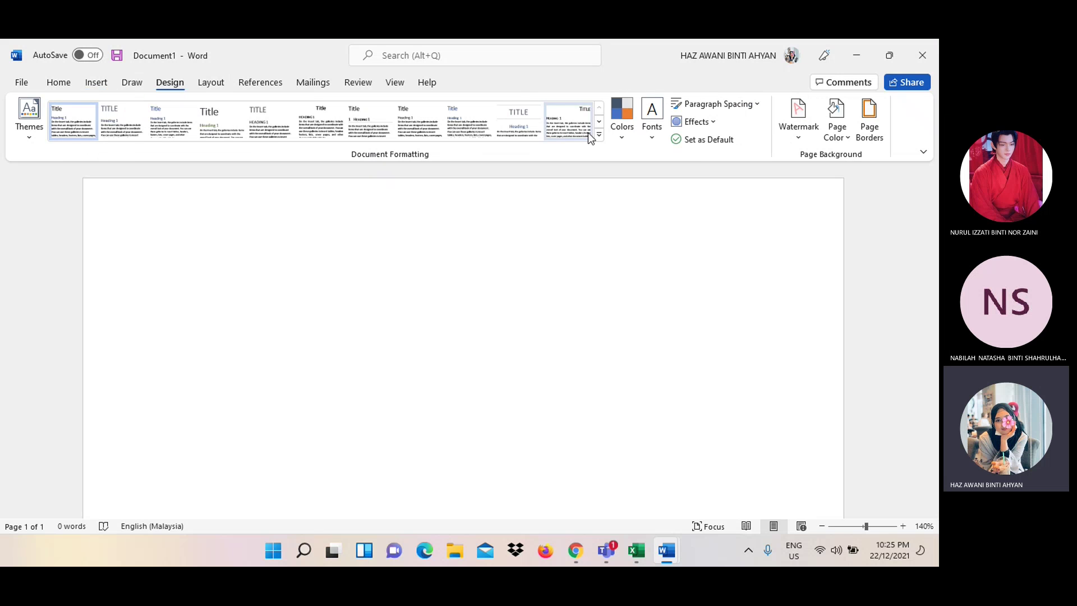
pyautogui.click(618, 135)
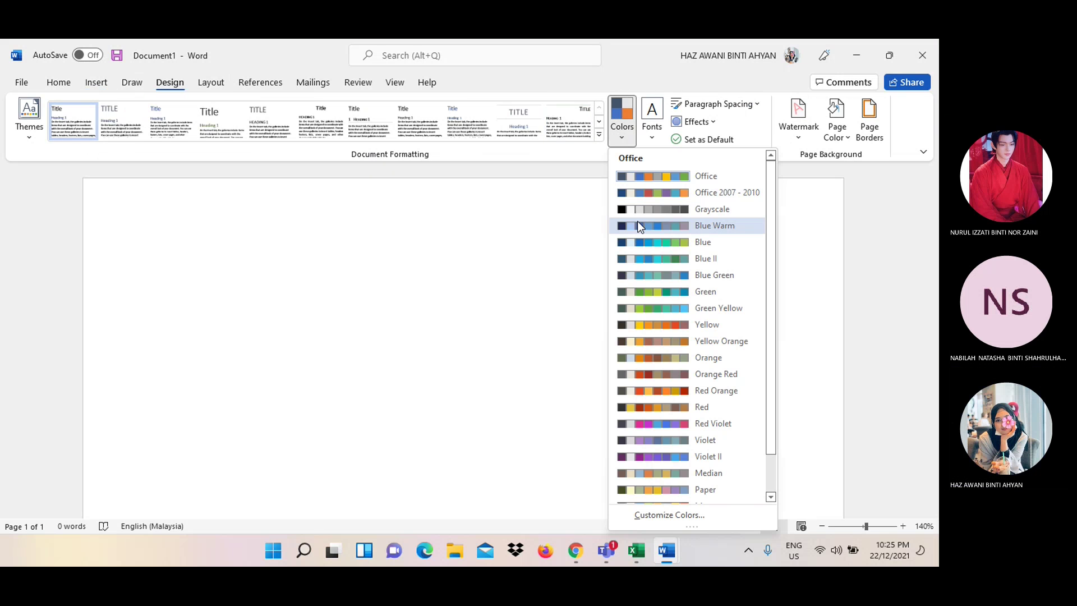
pyautogui.click(640, 194)
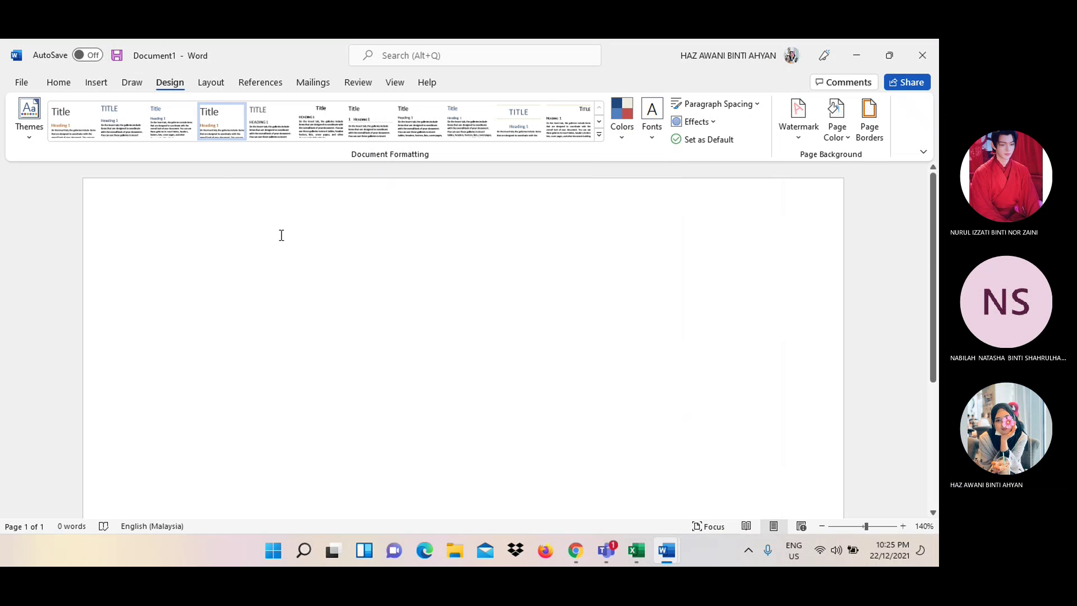
pyautogui.write('iytytdtdc')
pyautogui.press('Return')
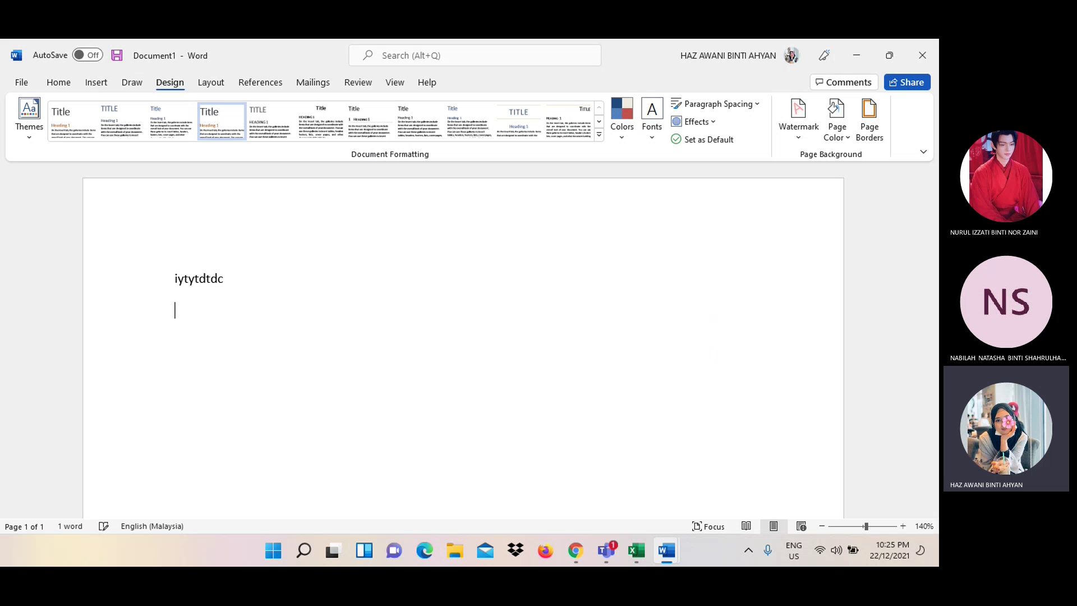
pyautogui.press('BackSpace')
pyautogui.press('BackSpace')
pyautogui.press('BackSpace')
pyautogui.press('BackSpace')
pyautogui.press('BackSpace')
pyautogui.press('BackSpace')
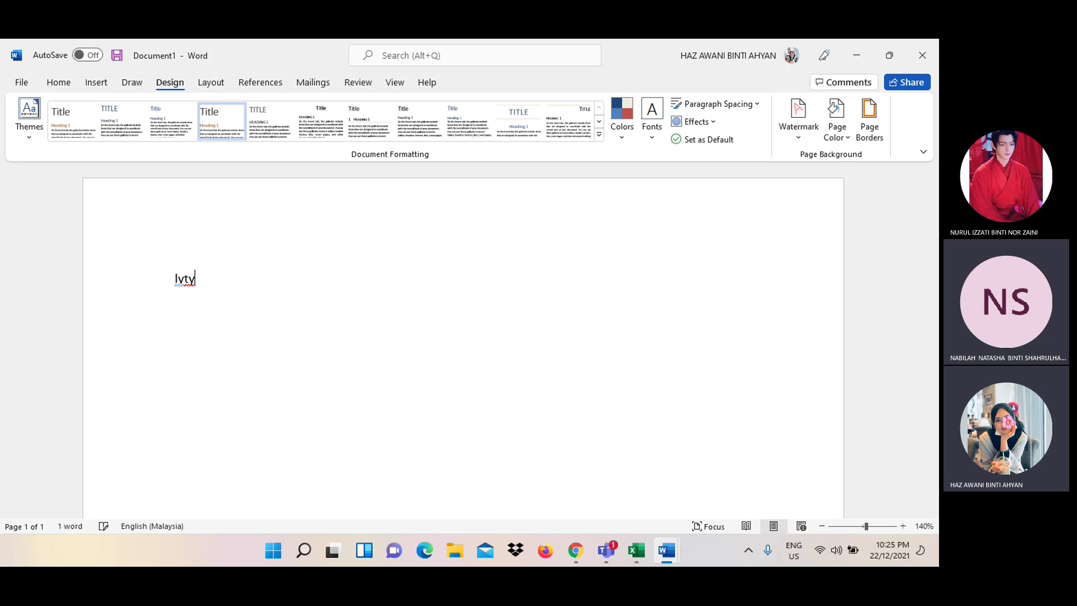
# Apply the Facet theme and Tight paragraph spacing to Document1
pyautogui.click(34, 141)
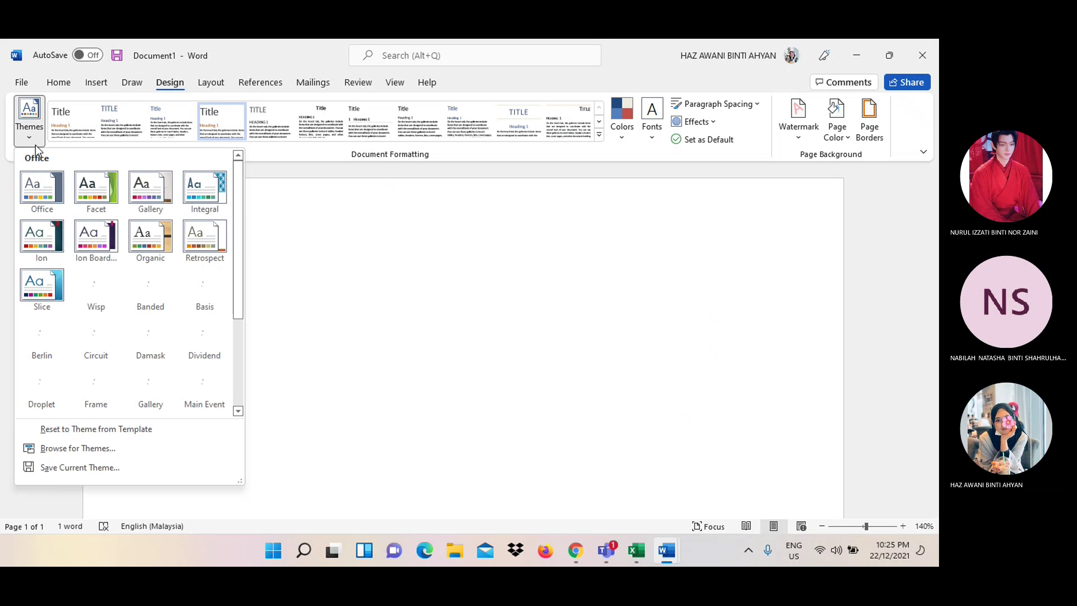
pyautogui.click(102, 209)
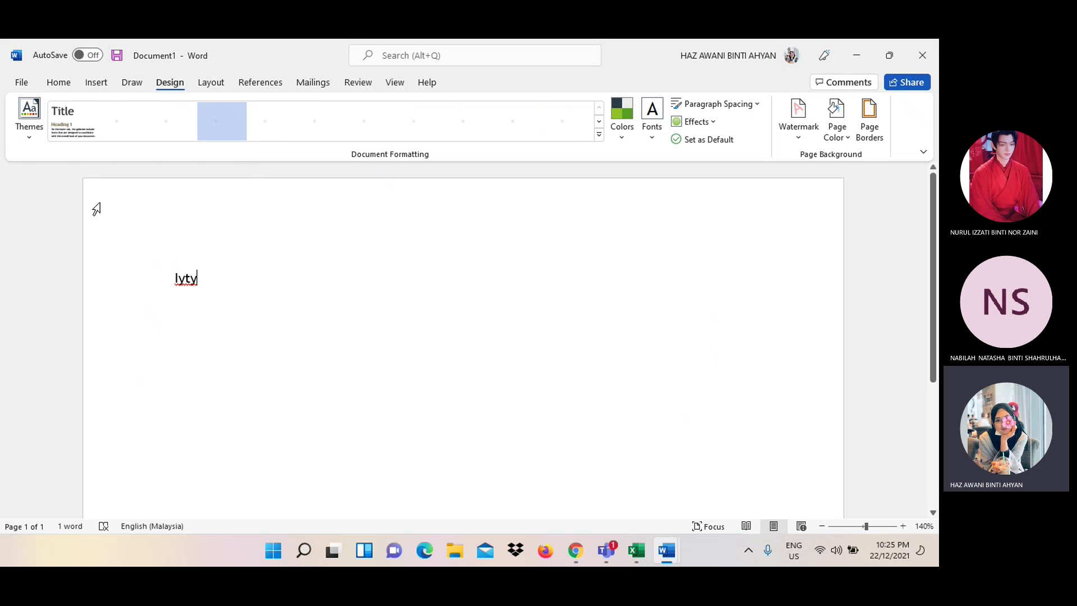
pyautogui.scroll(-5, 344, 292)
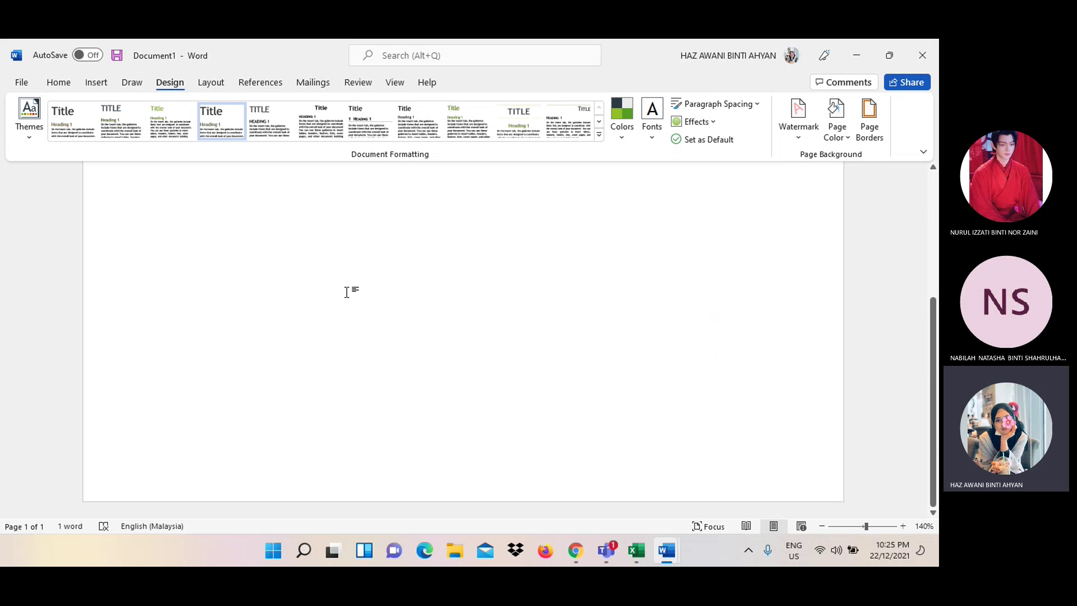
pyautogui.scroll(6, 344, 291)
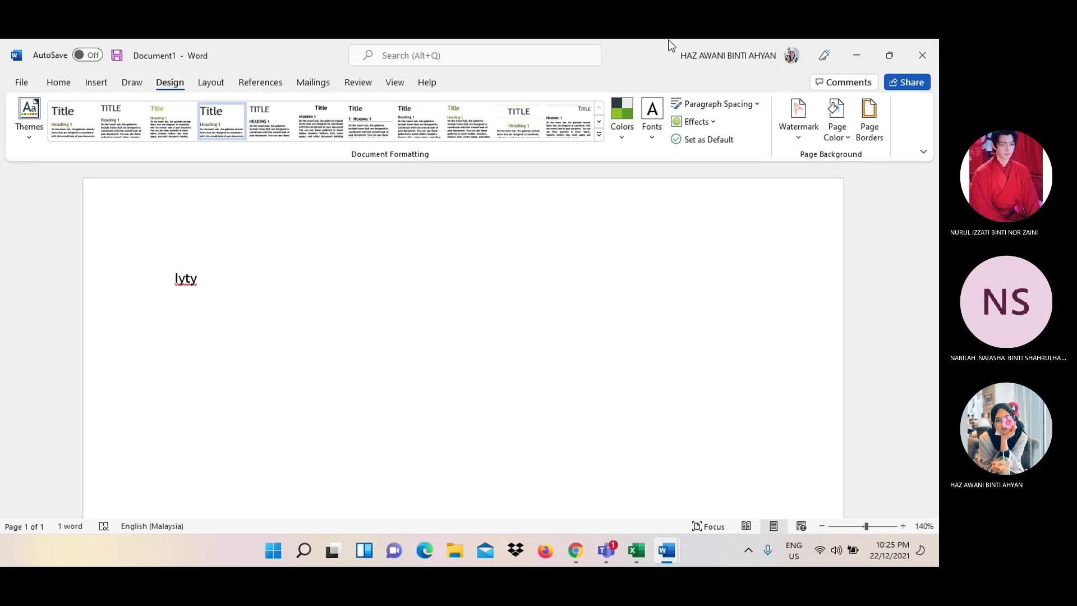
pyautogui.click(757, 105)
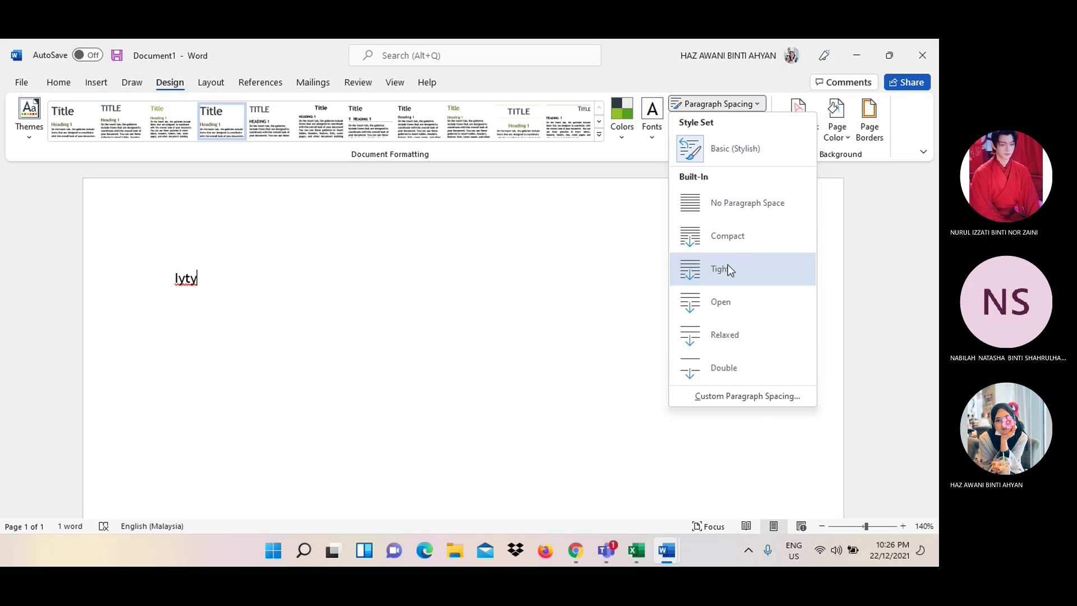
pyautogui.click(727, 264)
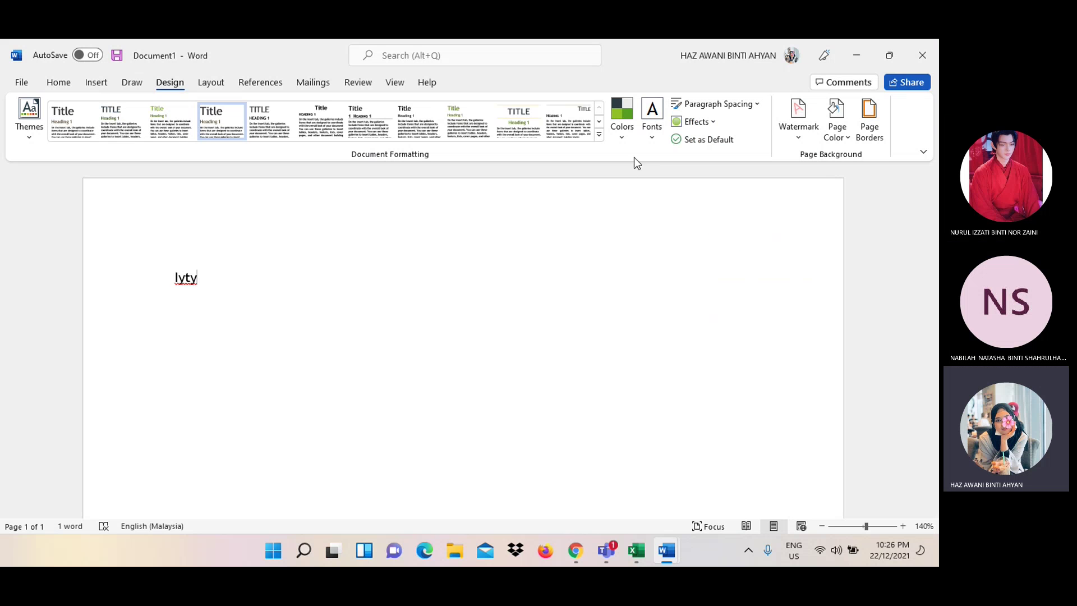
pyautogui.click(725, 101)
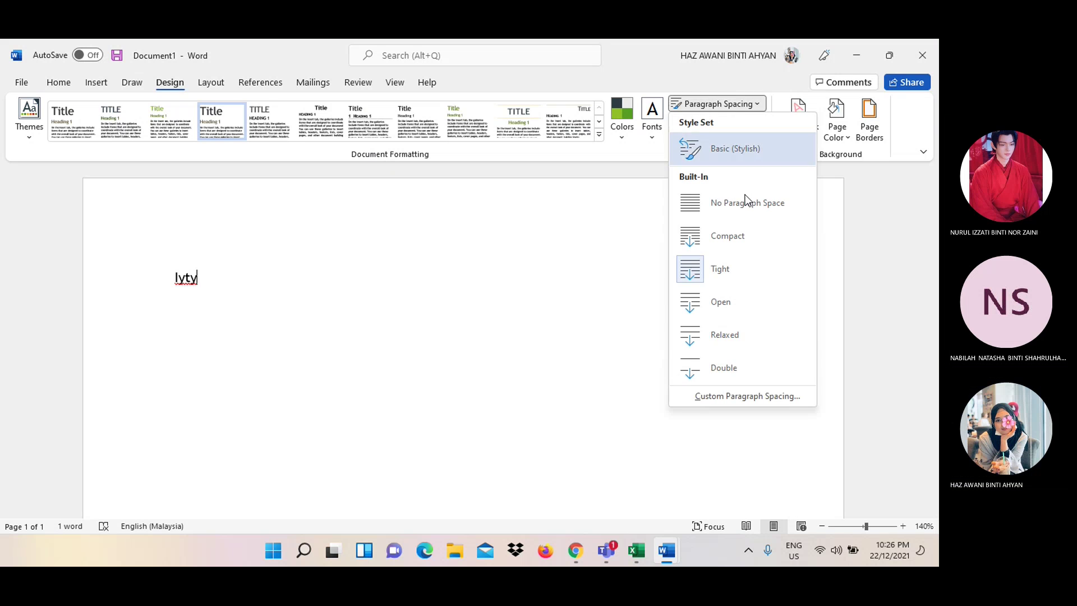
pyautogui.click(769, 398)
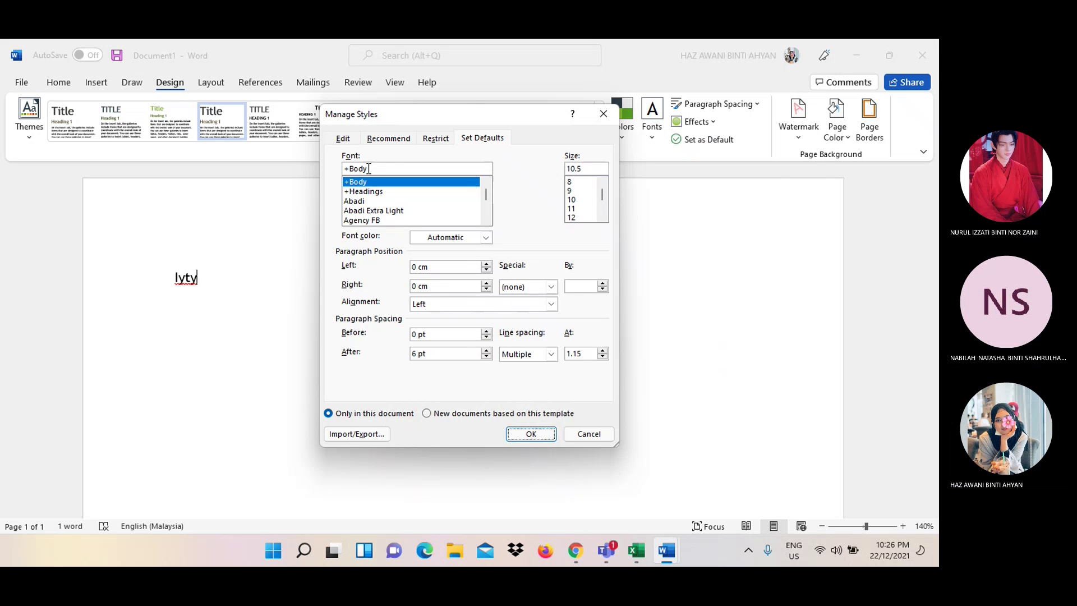
pyautogui.click(347, 141)
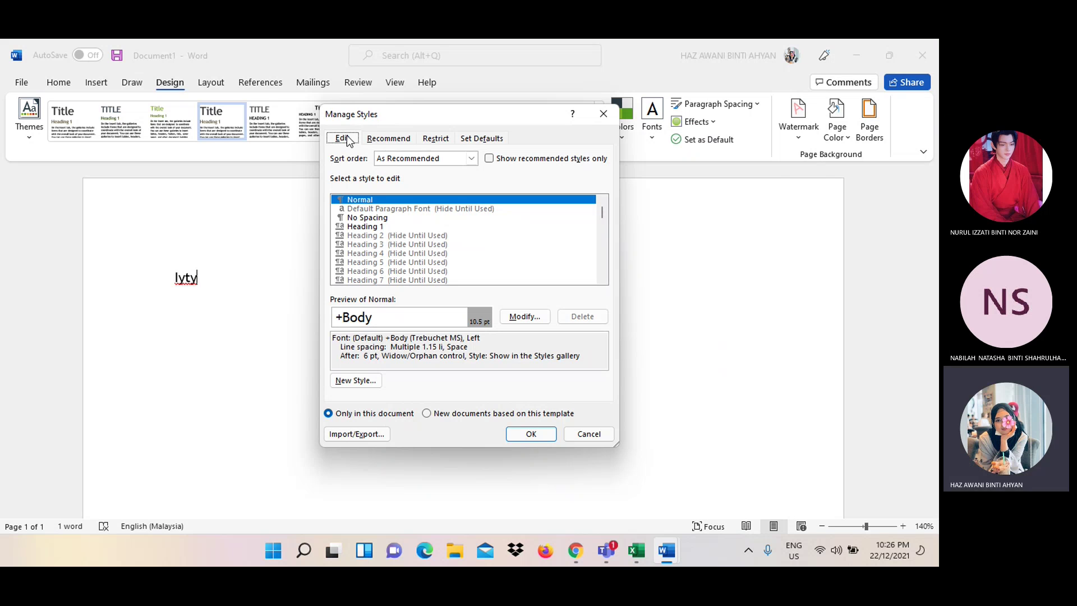
pyautogui.click(392, 138)
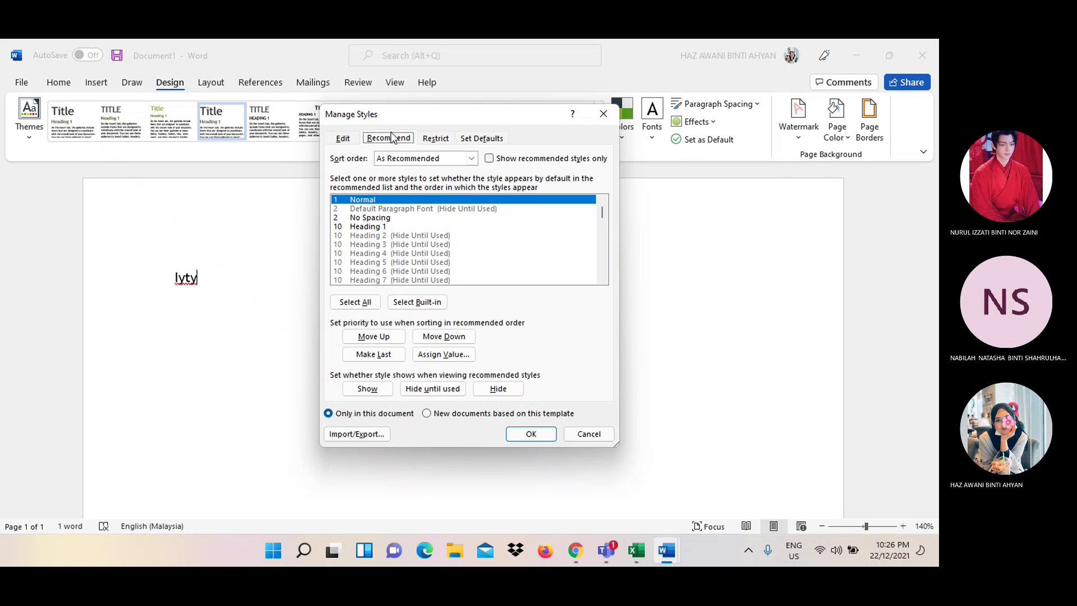
pyautogui.click(437, 139)
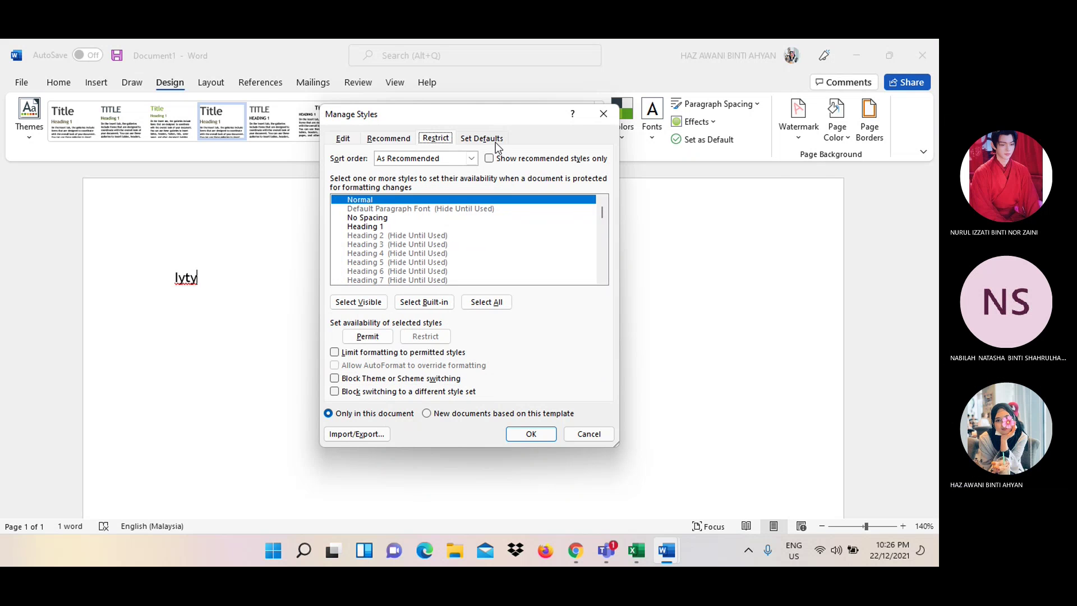
pyautogui.click(603, 114)
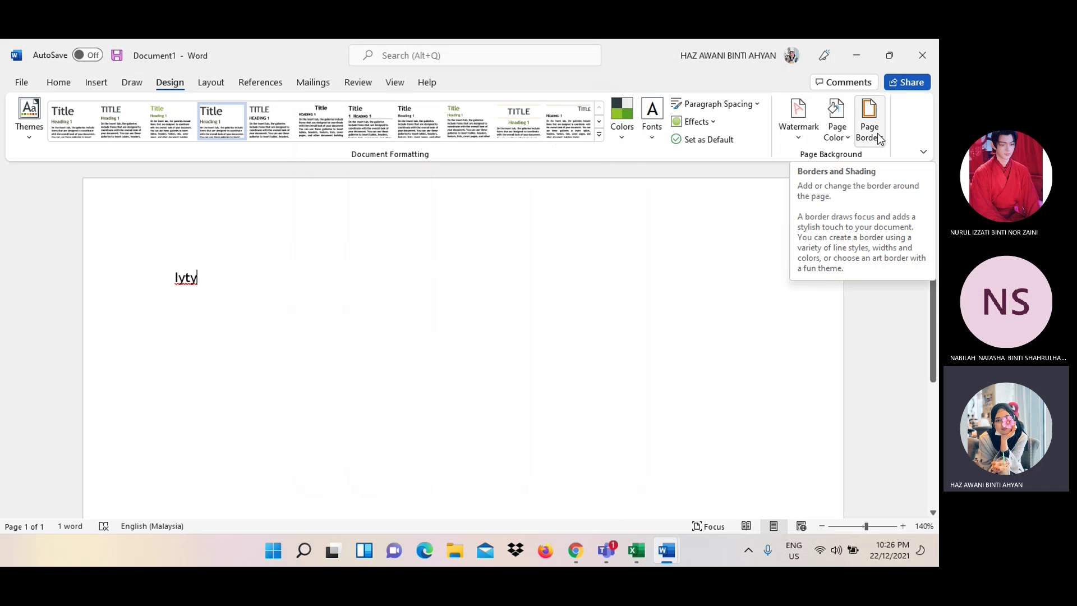
# Apply the Wood Type theme to the document and delete the test word 'Iyty'
pyautogui.click(28, 119)
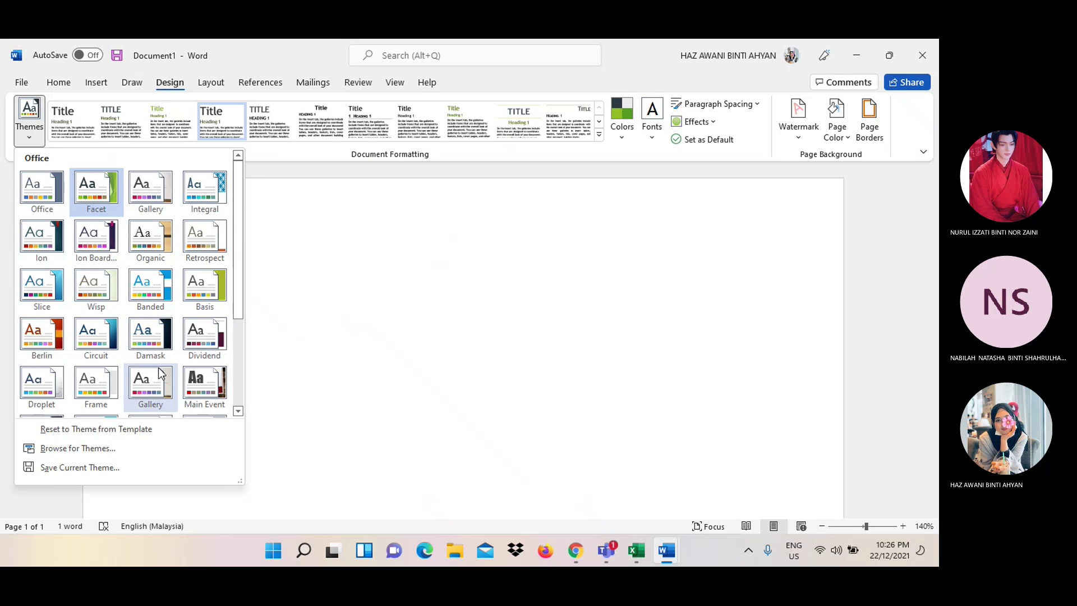
pyautogui.scroll(-3, 159, 368)
pyautogui.click(150, 382)
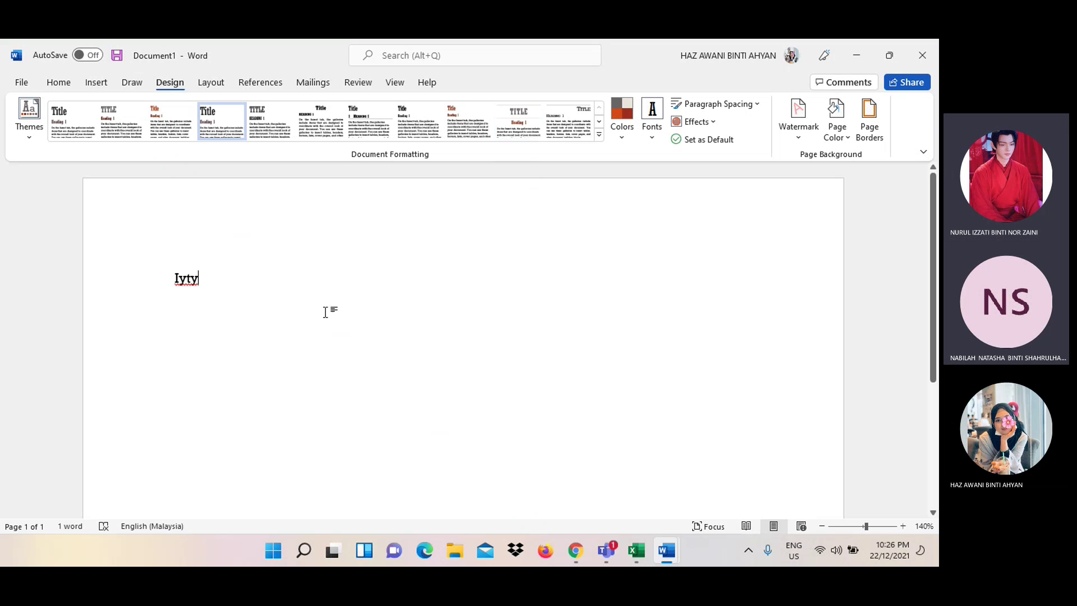
pyautogui.press('BackSpace')
pyautogui.press('BackSpace')
pyautogui.press('BackSpace')
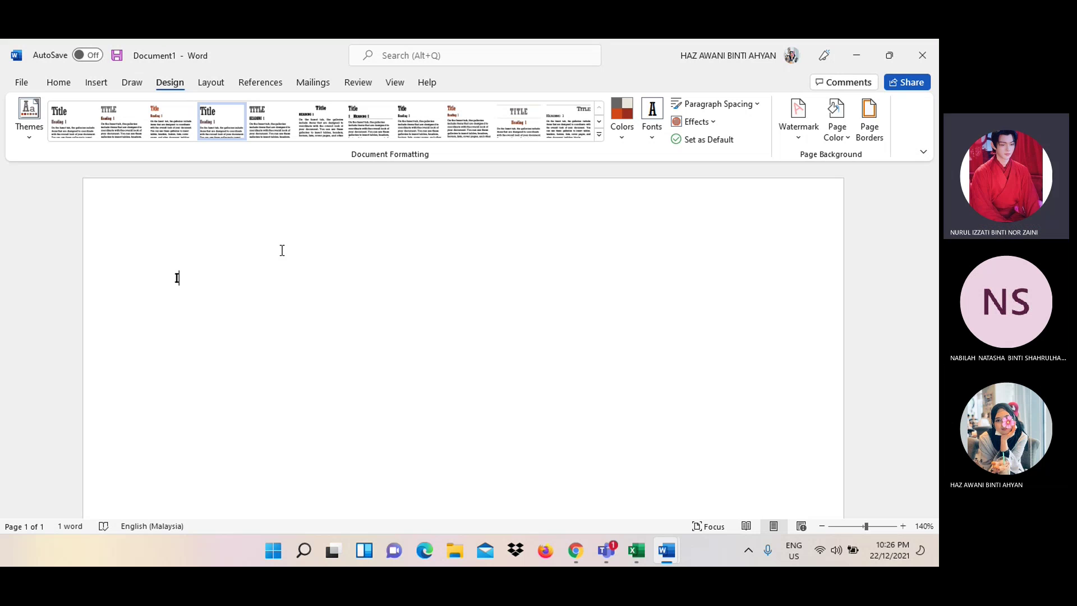
# Type 'Invoice' with 'Azwa' on the next line, then check the assignment PDF
pyautogui.write('Invoice Deta')
pyautogui.press('BackSpace')
pyautogui.press('BackSpace')
pyautogui.press('BackSpace')
pyautogui.press('BackSpace')
pyautogui.press('Return')
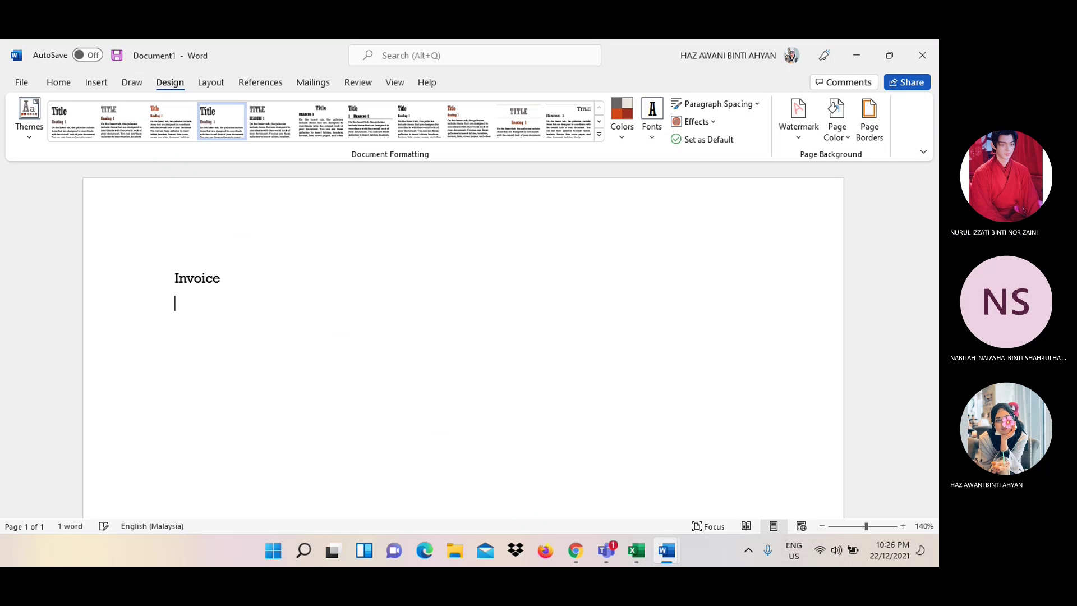
pyautogui.write('Azza')
pyautogui.press('BackSpace')
pyautogui.press('BackSpace')
pyautogui.write('wa')
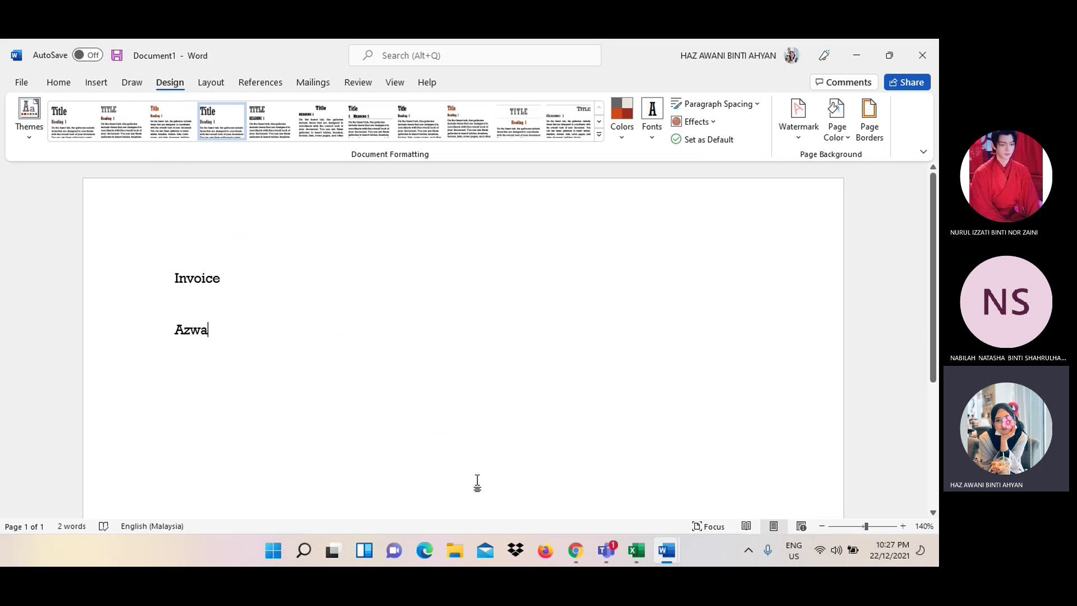
pyautogui.moveTo(574, 550)
pyautogui.click(573, 538)
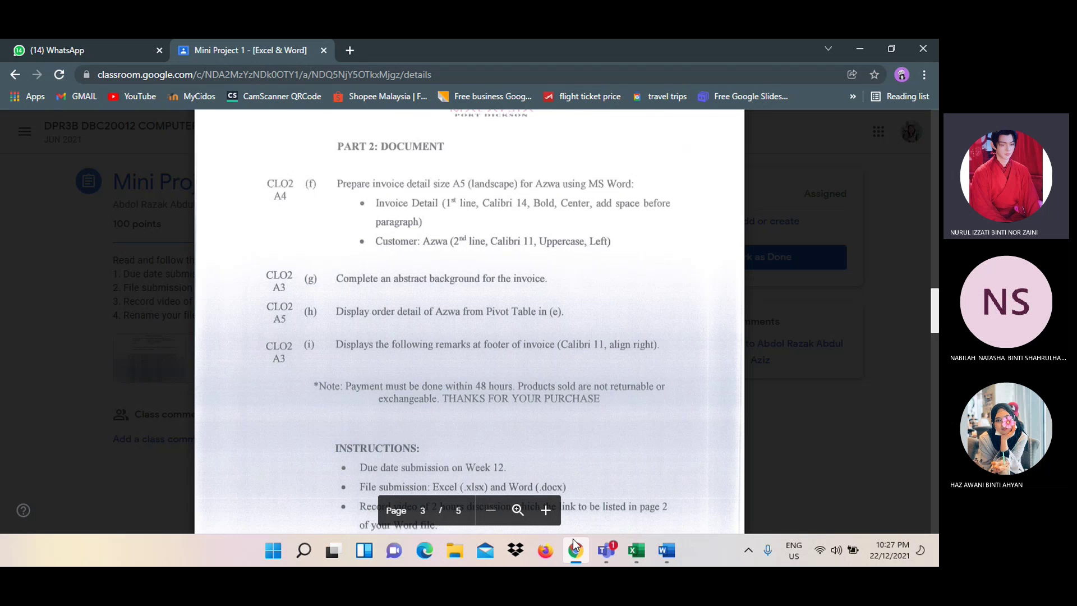
pyautogui.click(573, 538)
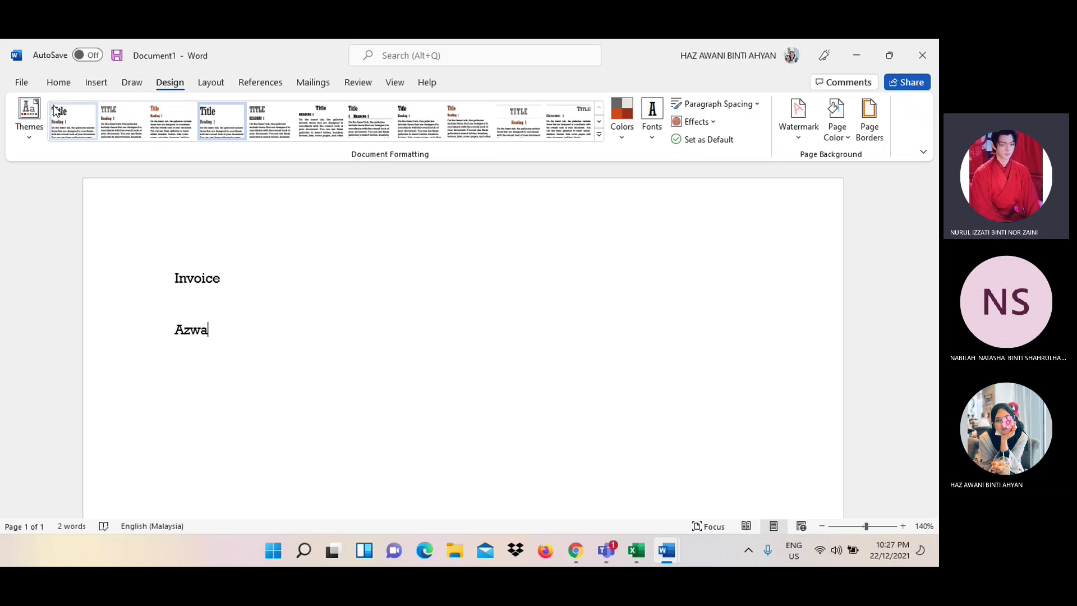
# Apply Add Space Before Paragraph to the Azwa line, then recheck the assignment instructions
pyautogui.click(51, 83)
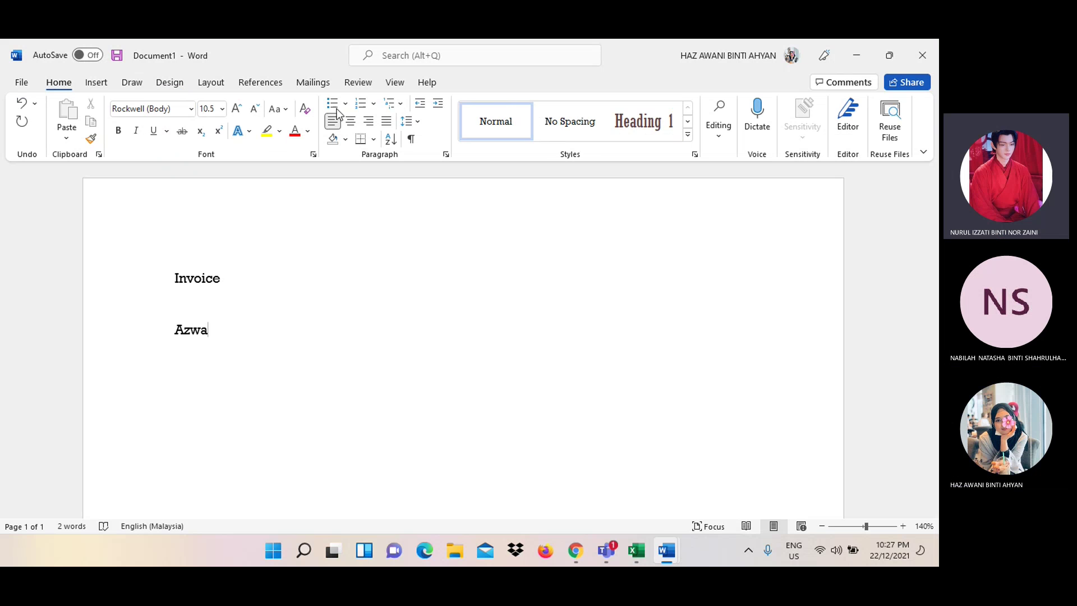
pyautogui.click(419, 121)
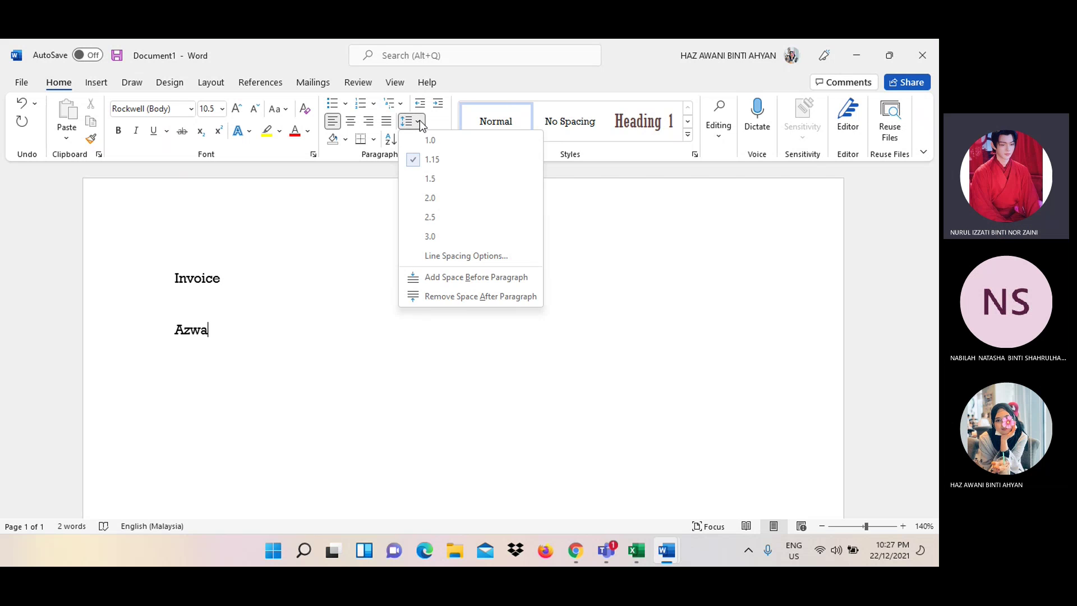
pyautogui.click(420, 120)
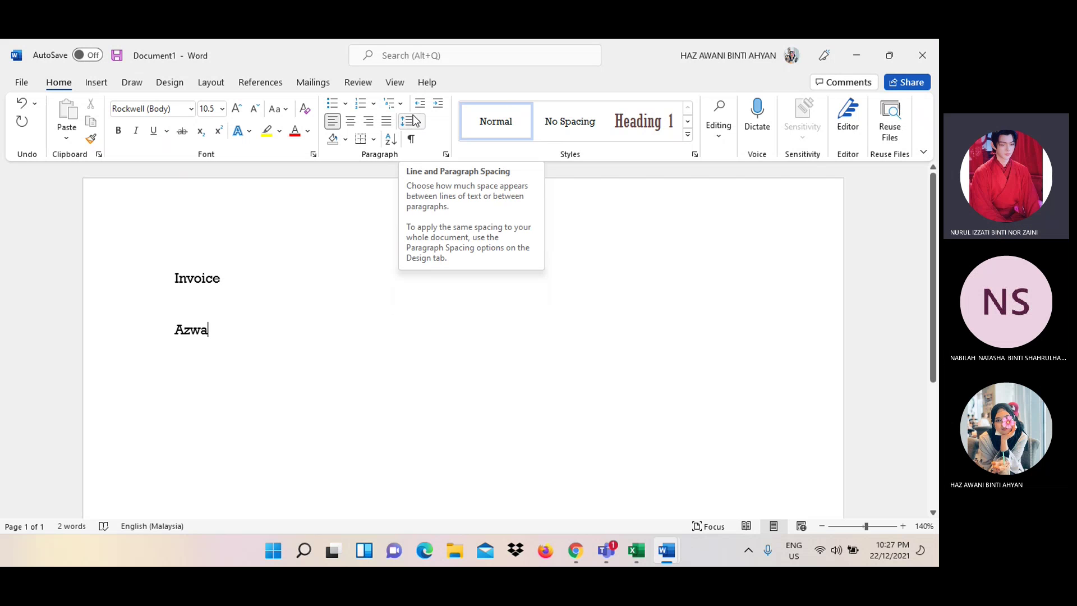
pyautogui.click(415, 120)
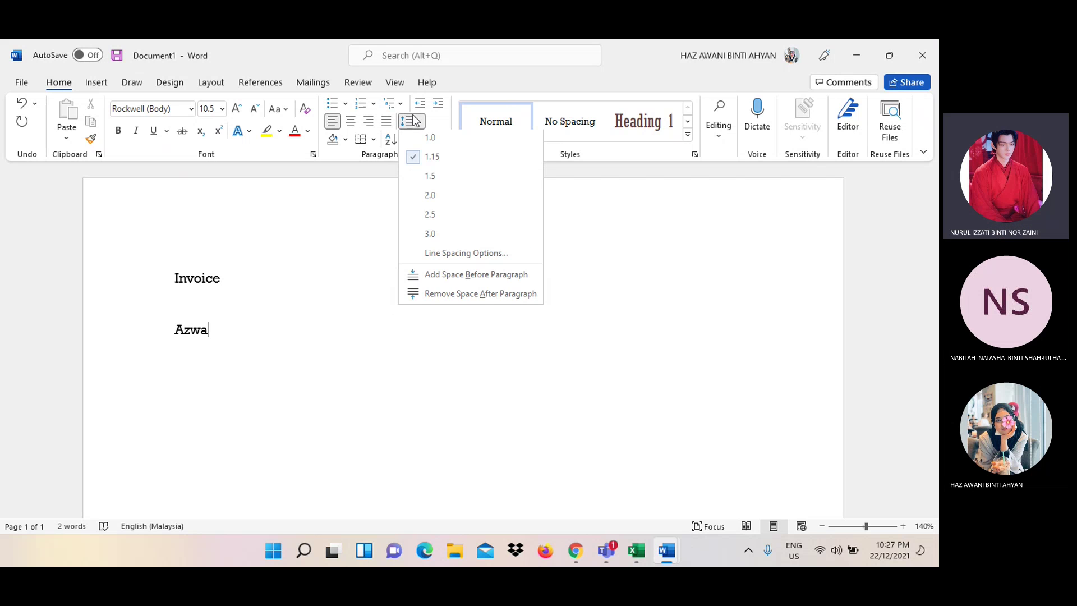
pyautogui.click(422, 279)
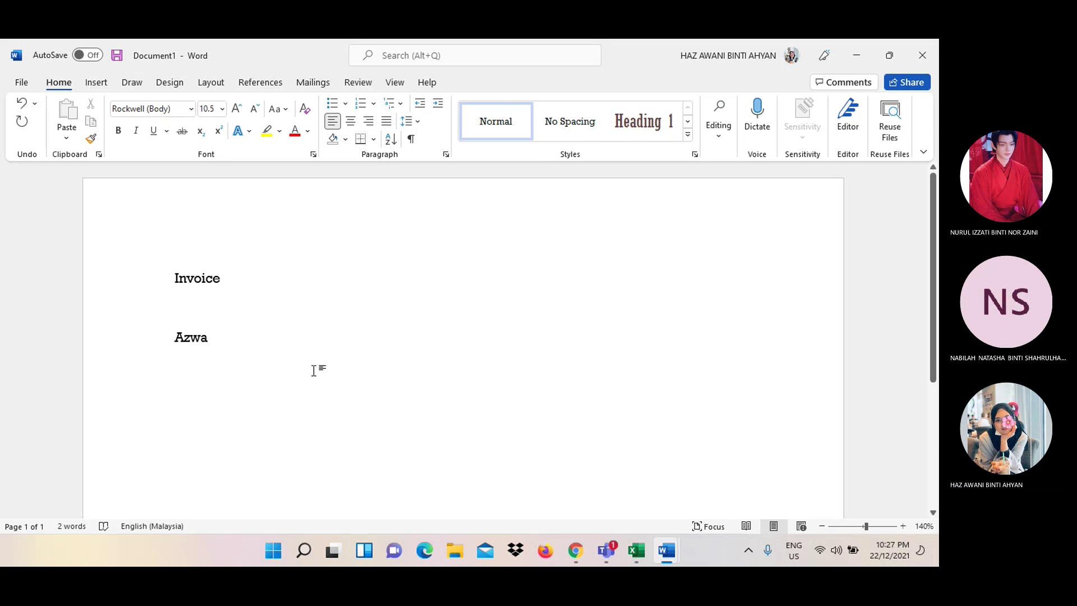
pyautogui.click(575, 550)
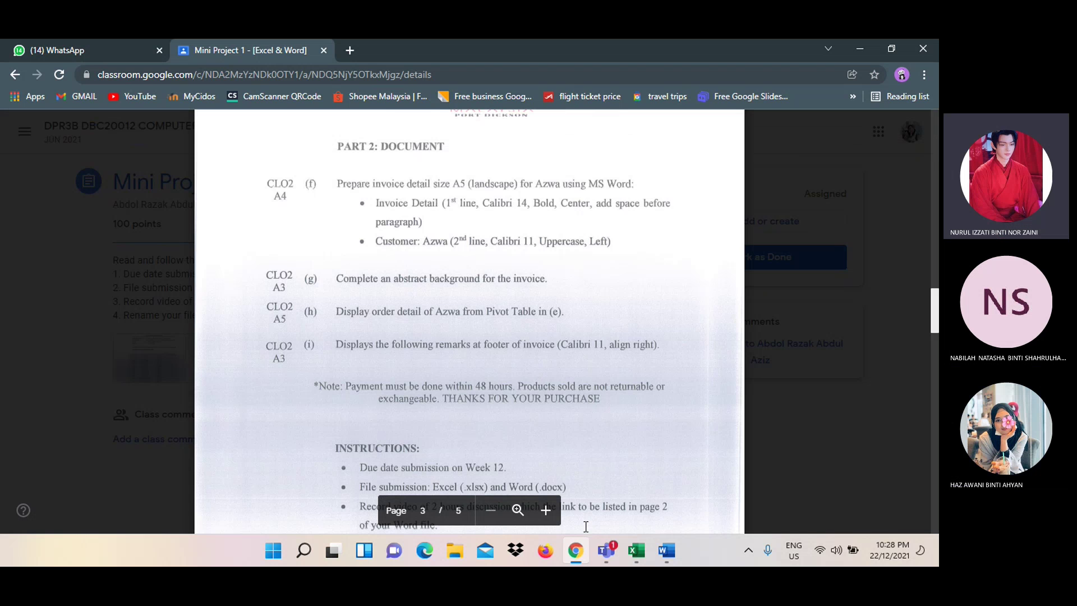
pyautogui.click(575, 550)
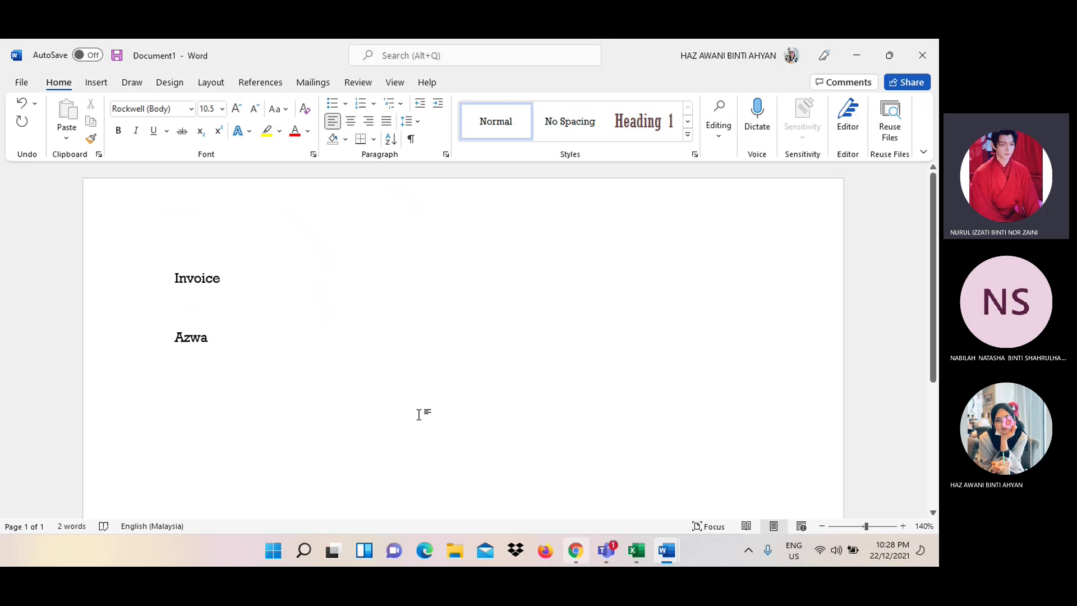
# Erase 'Invoice' from the first line, type 'Fabric Types', then delete its last letters
pyautogui.click(231, 281)
pyautogui.press('BackSpace')
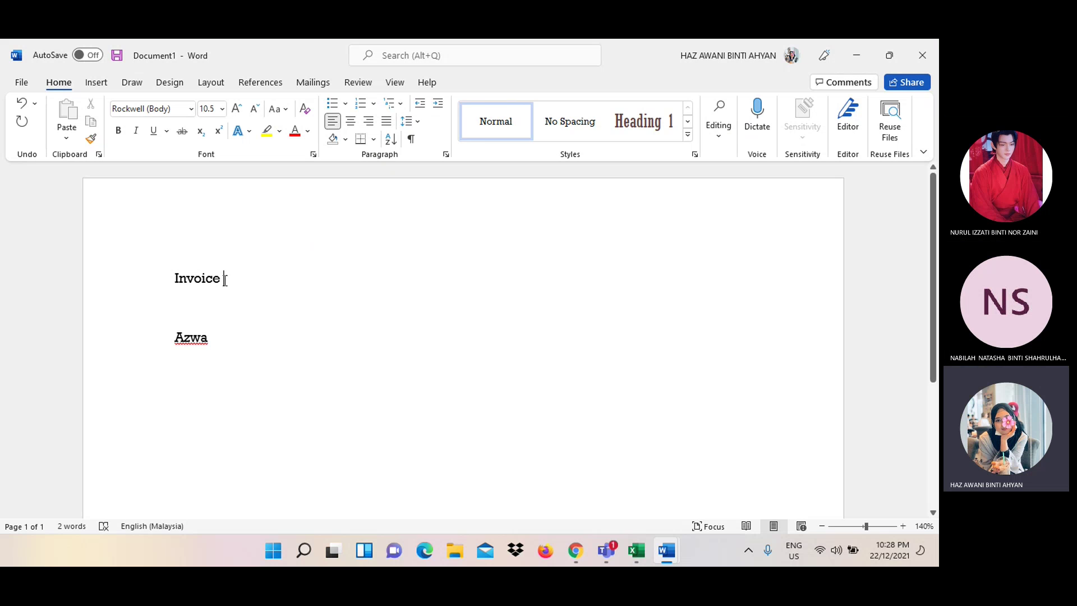
pyautogui.press('BackSpace')
pyautogui.press('BackSpace')
pyautogui.press('BackSpace')
pyautogui.press('BackSpace')
pyautogui.press('BackSpace')
pyautogui.press('BackSpace')
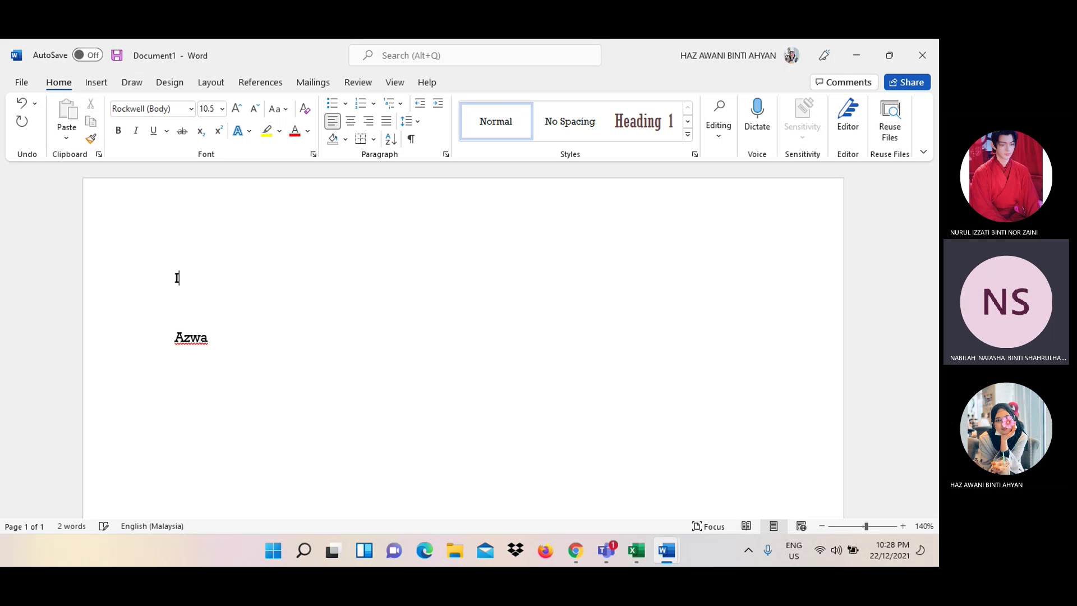
pyautogui.press('BackSpace')
pyautogui.write('F')
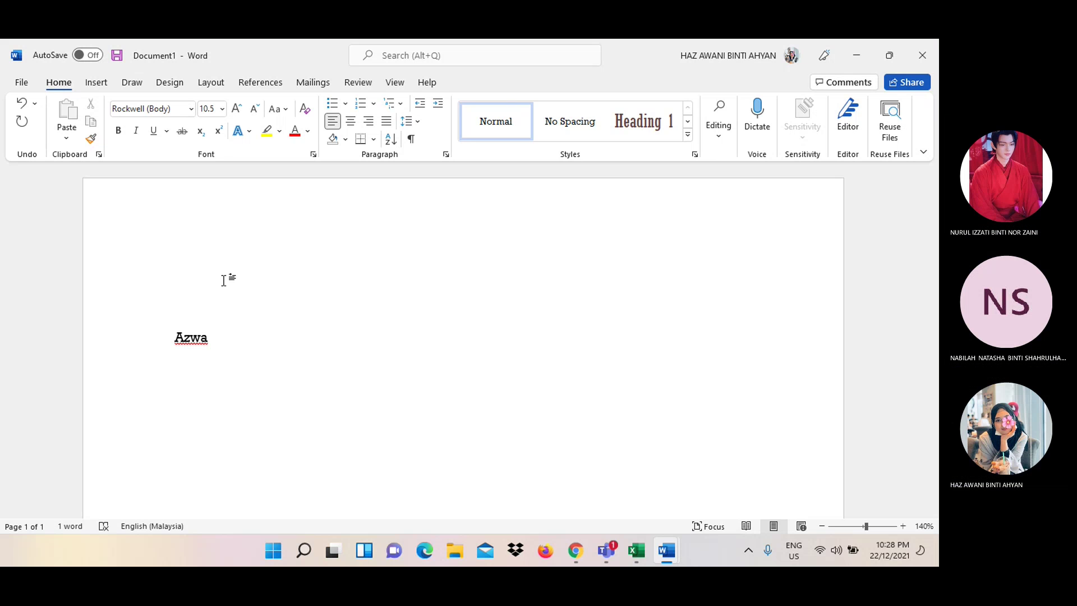
pyautogui.write('abri')
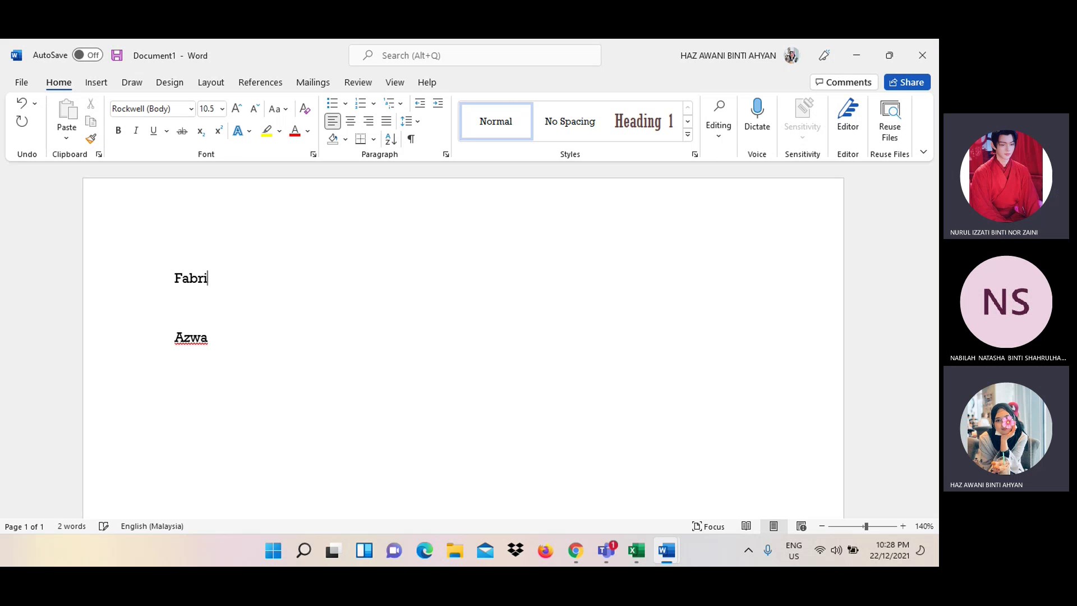
pyautogui.write('c Types')
pyautogui.press('BackSpace')
pyautogui.press('BackSpace')
pyautogui.press('BackSpace')
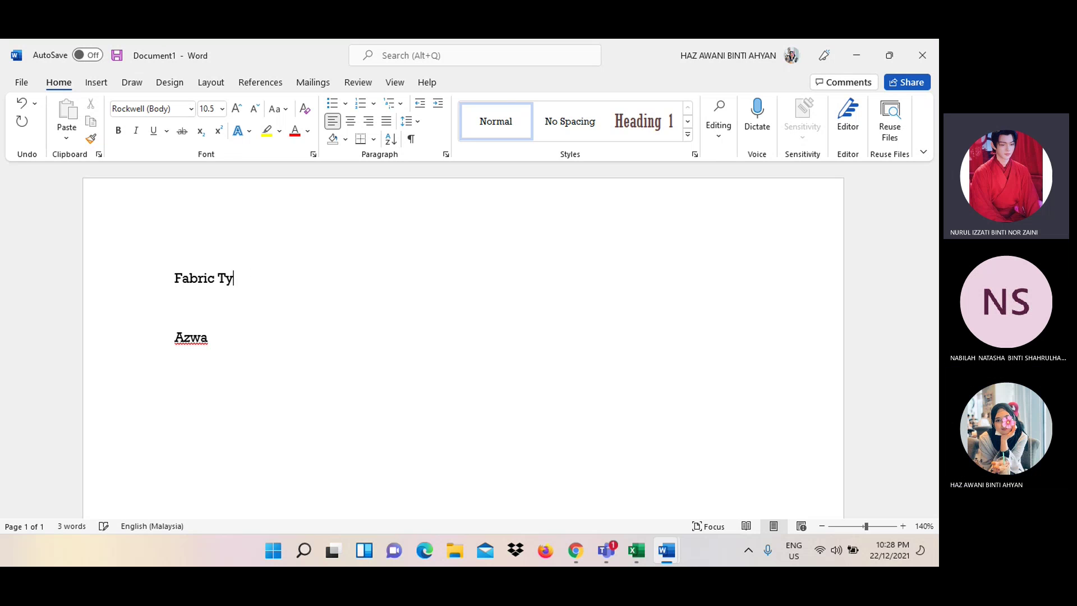
pyautogui.press('BackSpace')
pyautogui.press('BackSpace')
pyautogui.press('BackSpace')
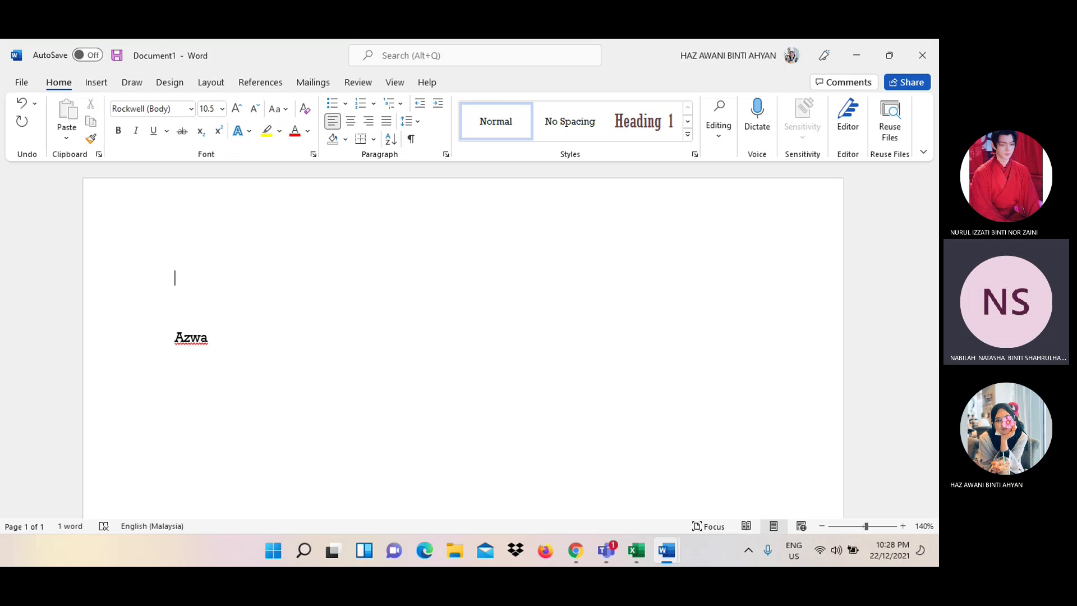
# Copy Azwa's pivot table range A3:D9 from Excel's PIVOT sheet
pyautogui.click(636, 550)
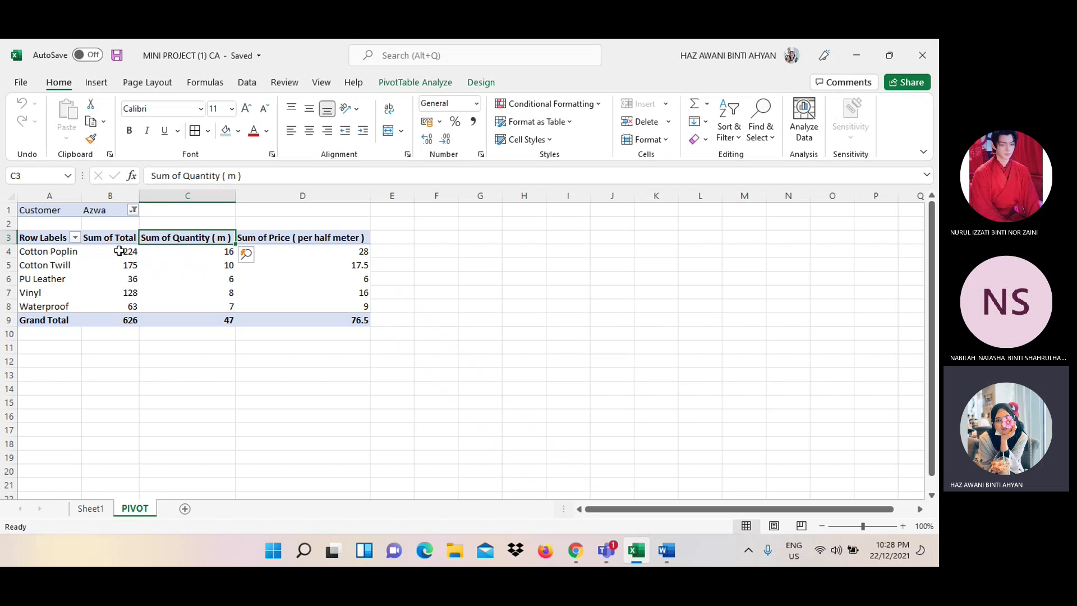
pyautogui.moveTo(31, 235)
pyautogui.mouseDown()
pyautogui.moveTo(282, 245)
pyautogui.moveTo(302, 326)
pyautogui.mouseUp()
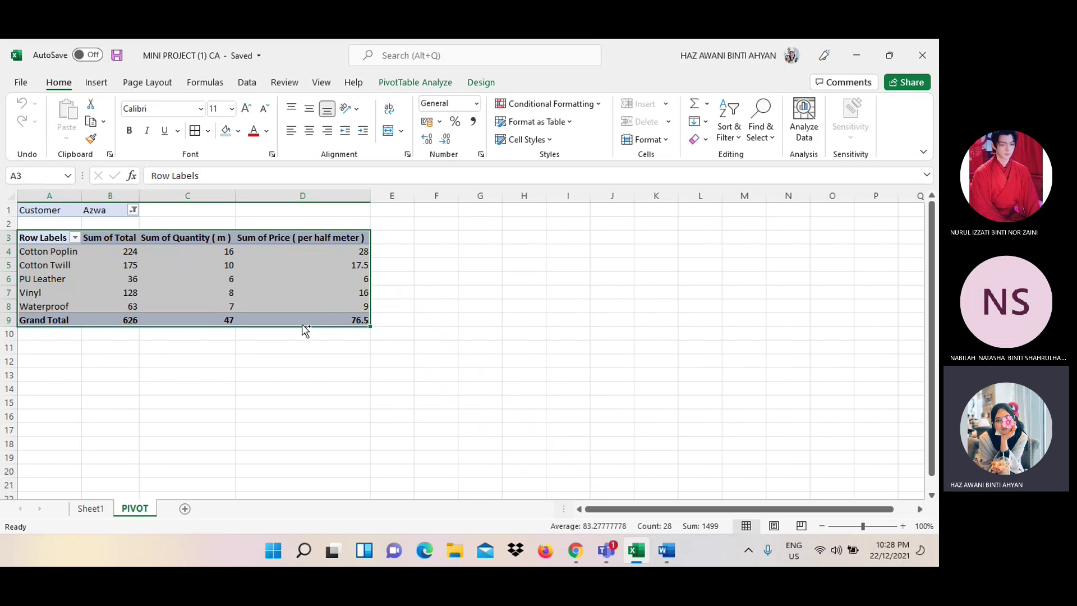
pyautogui.hotkey('ctrl', 'c')
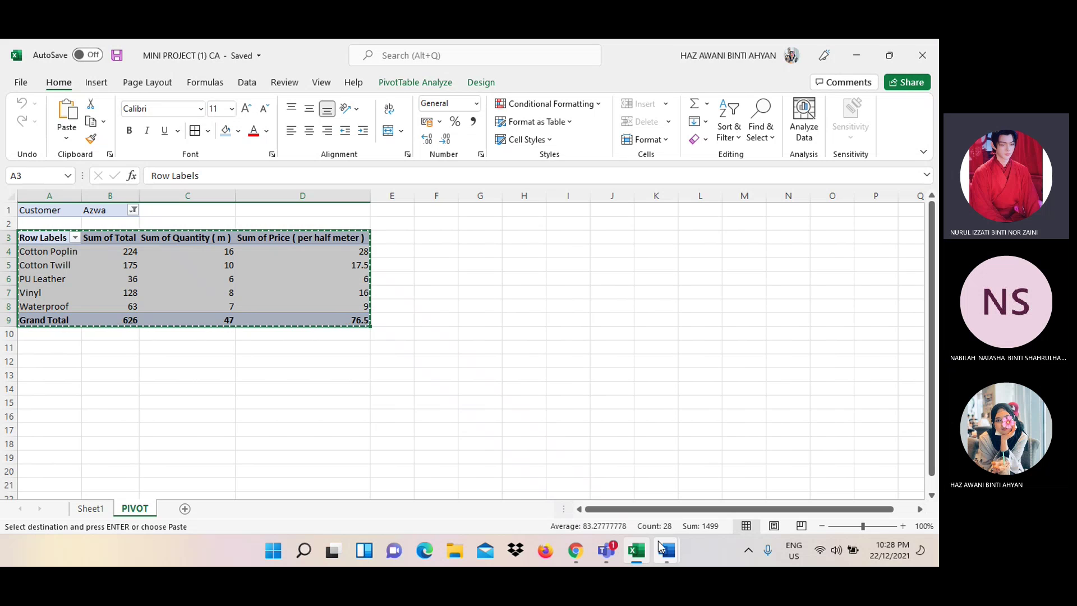
pyautogui.moveTo(665, 550)
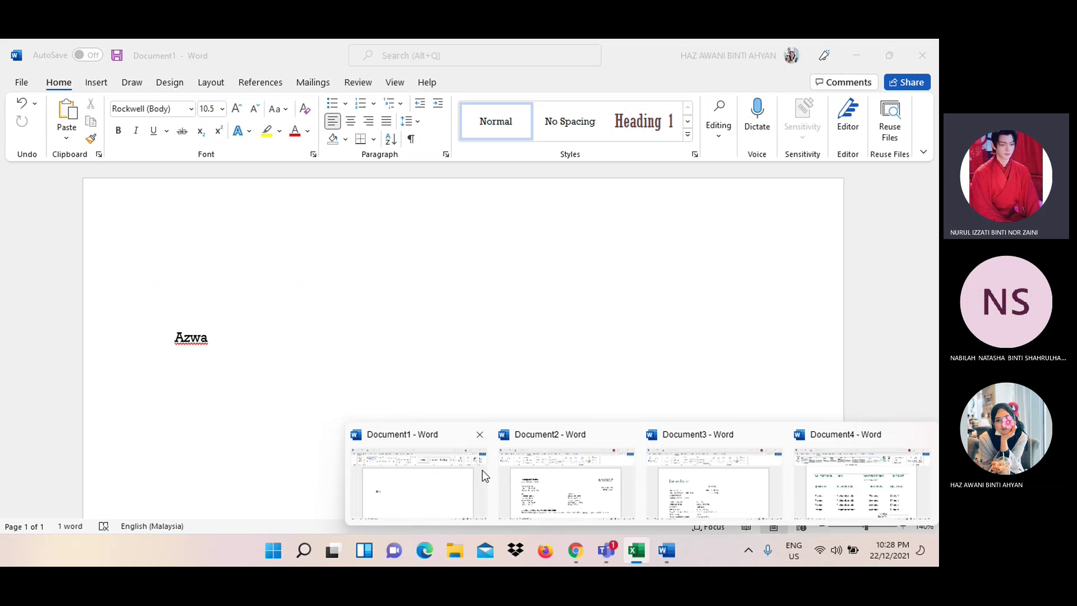
# Paste the pivot table into the Word invoice and set its text to 40 pt
pyautogui.click(485, 475)
pyautogui.hotkey('ctrl', 'v')
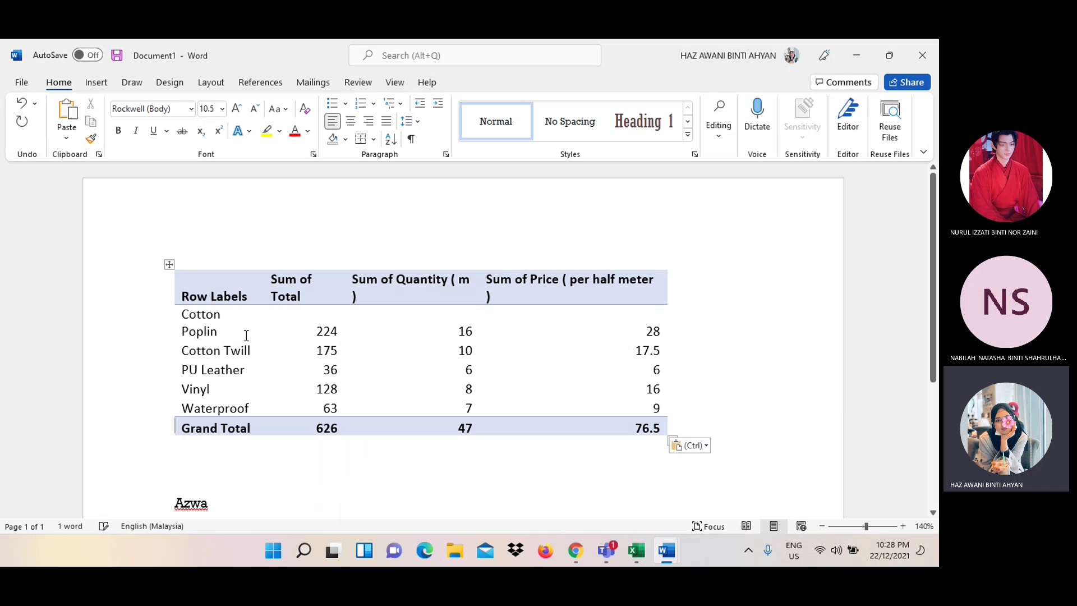
pyautogui.click(440, 427)
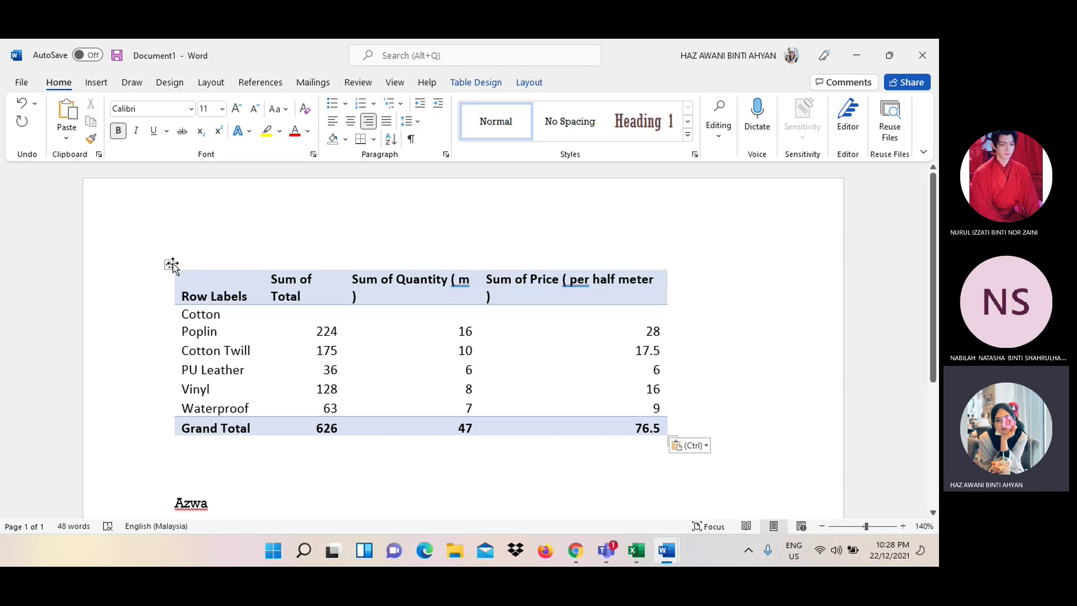
pyautogui.click(171, 263)
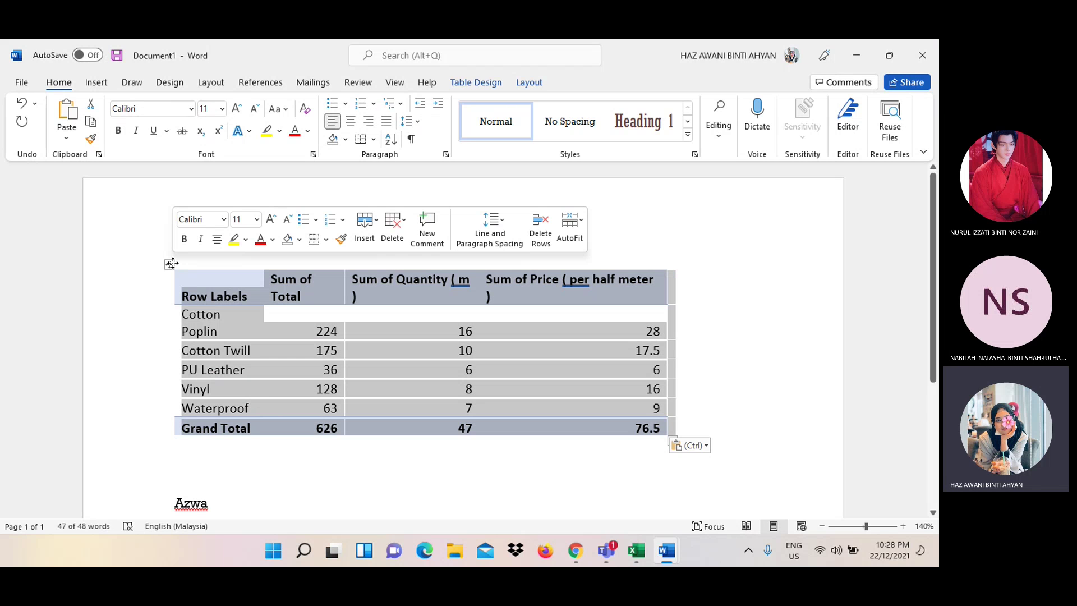
pyautogui.click(236, 215)
pyautogui.press('BackSpace')
pyautogui.write('48')
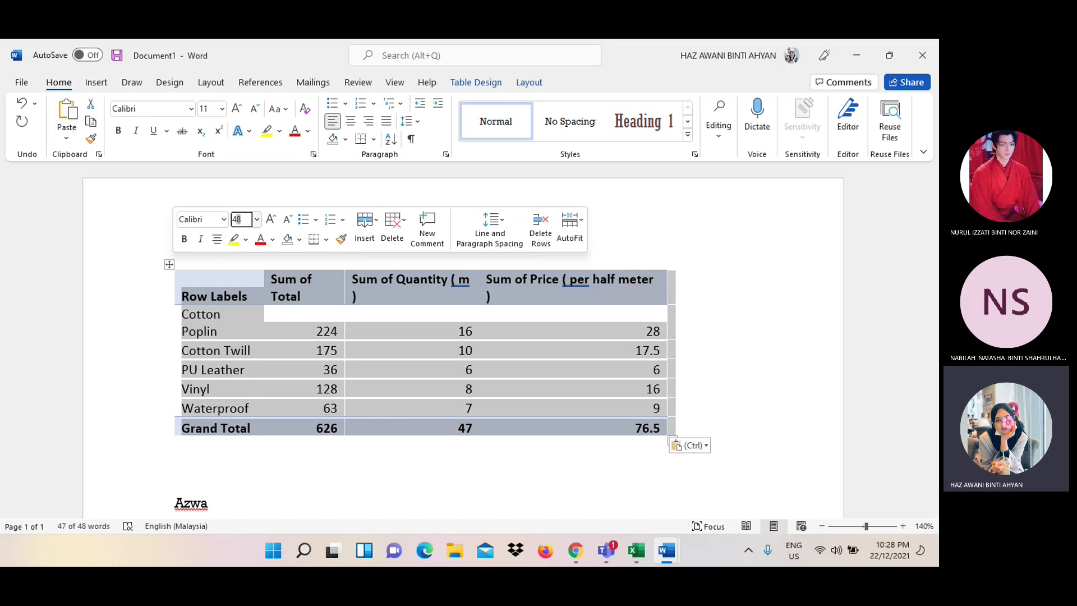
pyautogui.write('0')
pyautogui.press('Return')
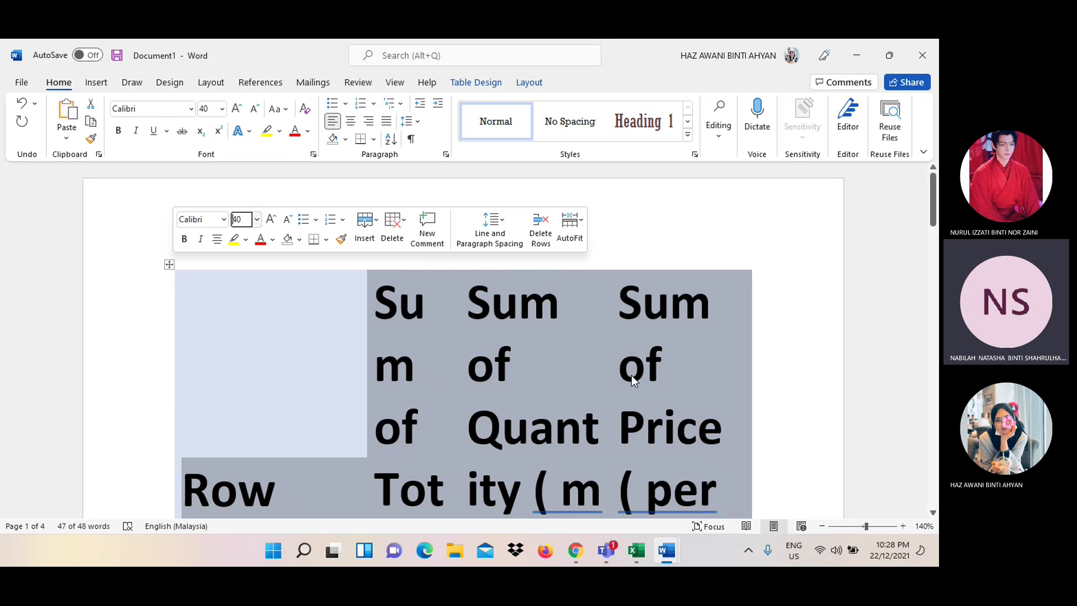
# Undo the 40 pt size and the paste, then paste the pivot table again
pyautogui.scroll(-3, 631, 375)
pyautogui.scroll(-5, 631, 375)
pyautogui.scroll(8, 630, 375)
pyautogui.scroll(2, 631, 381)
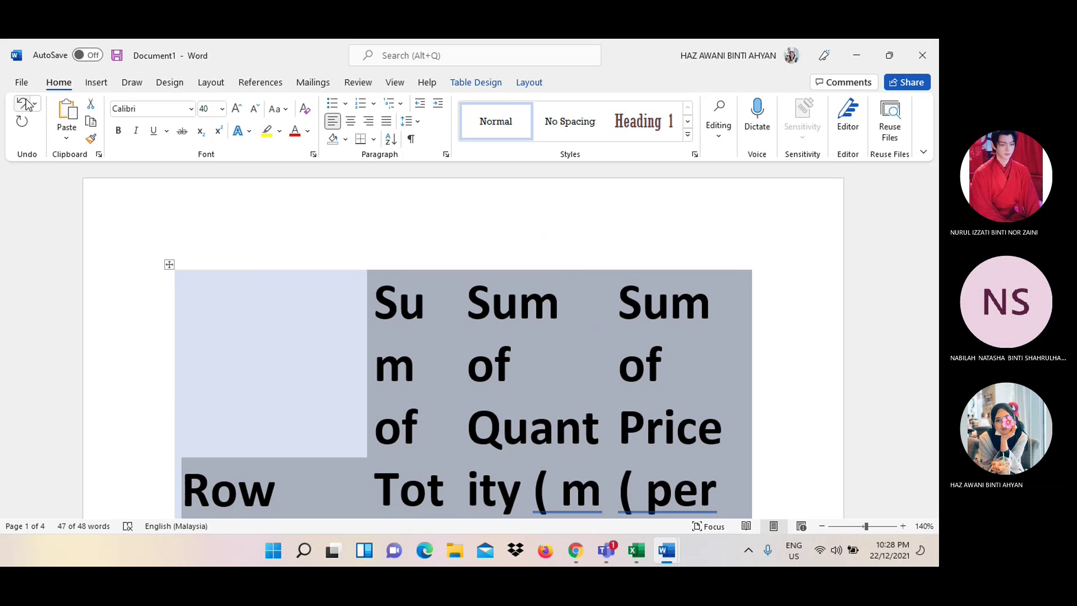
pyautogui.click(25, 105)
pyautogui.click(25, 104)
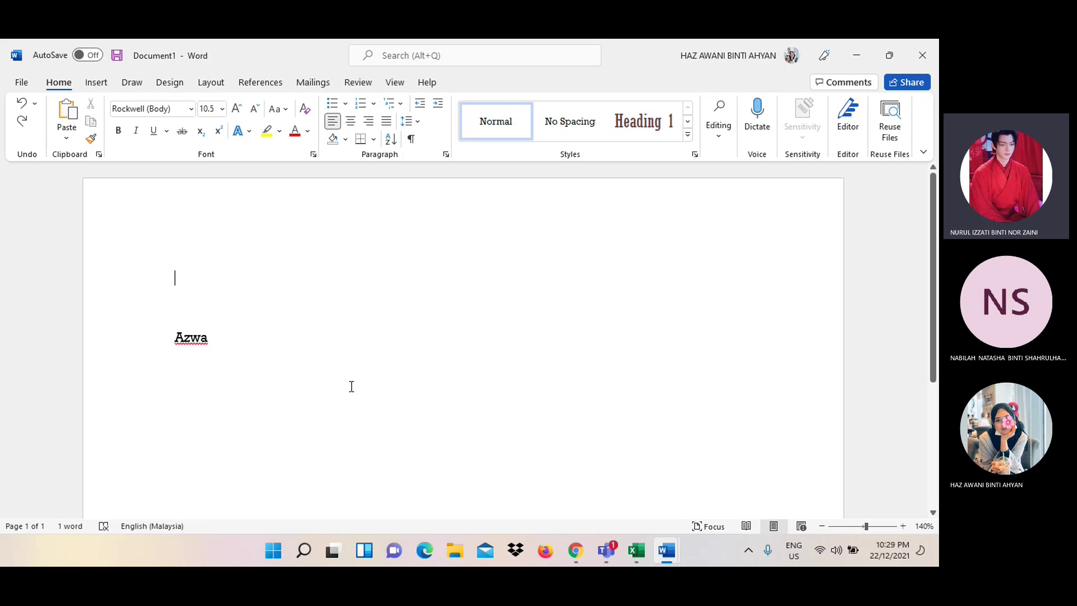
pyautogui.hotkey('ctrl', 'v')
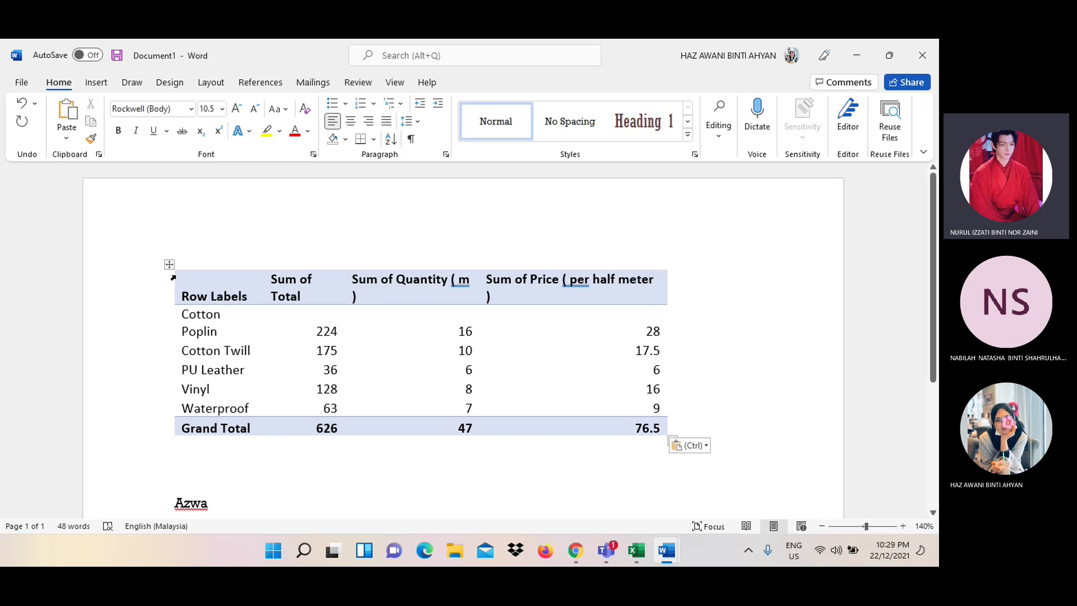
# Enlarge the pasted table's text to 14 pt
pyautogui.click(169, 265)
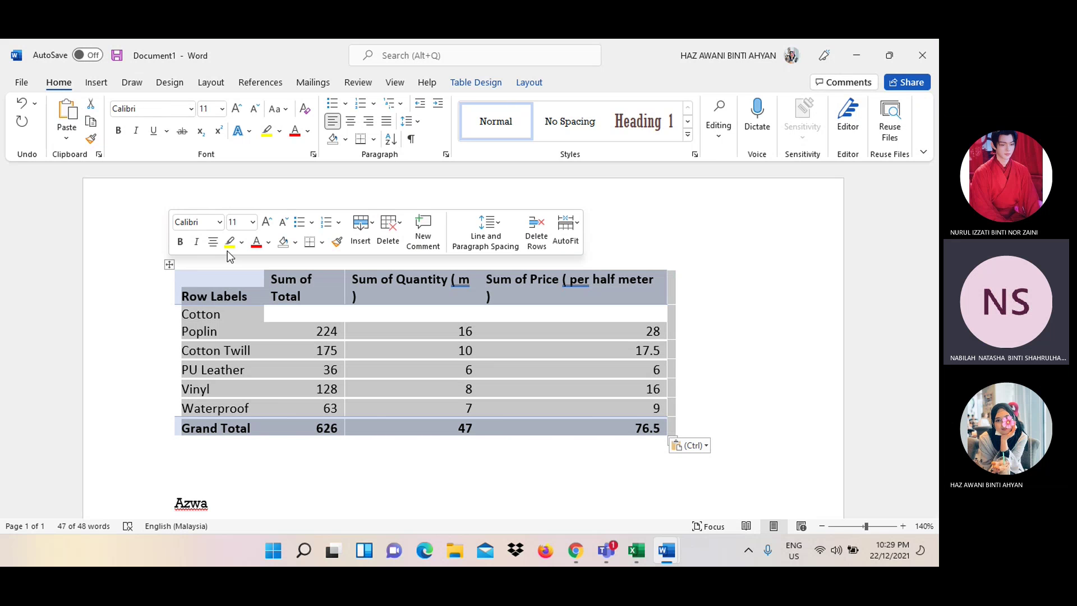
pyautogui.click(267, 222)
pyautogui.click(267, 222)
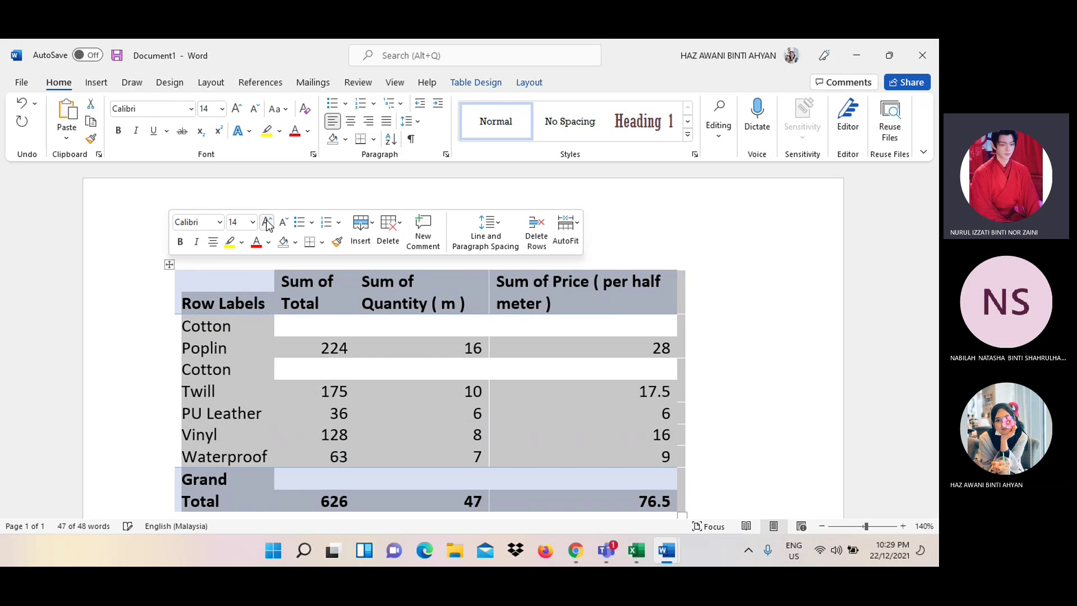
pyautogui.click(715, 326)
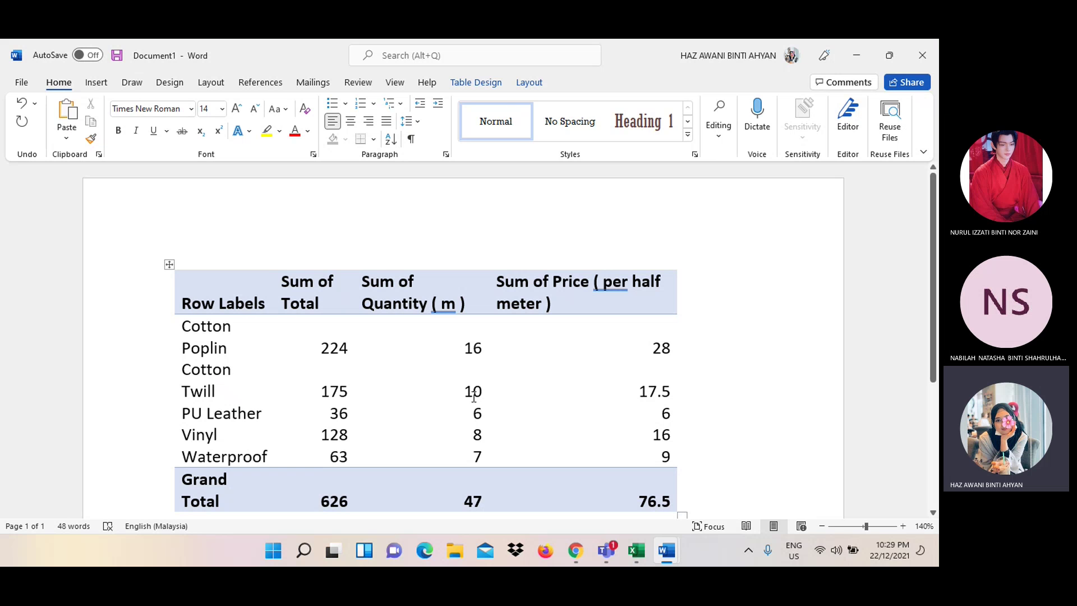
pyautogui.scroll(-3, 472, 396)
# Delete the last letter of Azwa and browse the Line and Paragraph Spacing options without applying any
pyautogui.click(222, 439)
pyautogui.press('BackSpace')
pyautogui.press('BackSpace')
pyautogui.press('BackSpace')
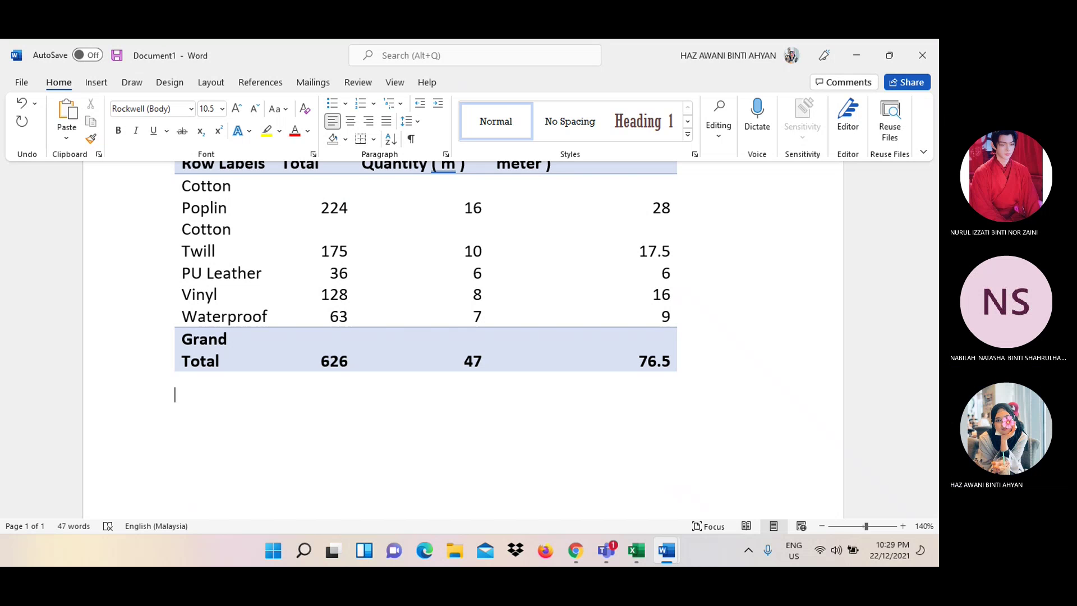
pyautogui.click(419, 117)
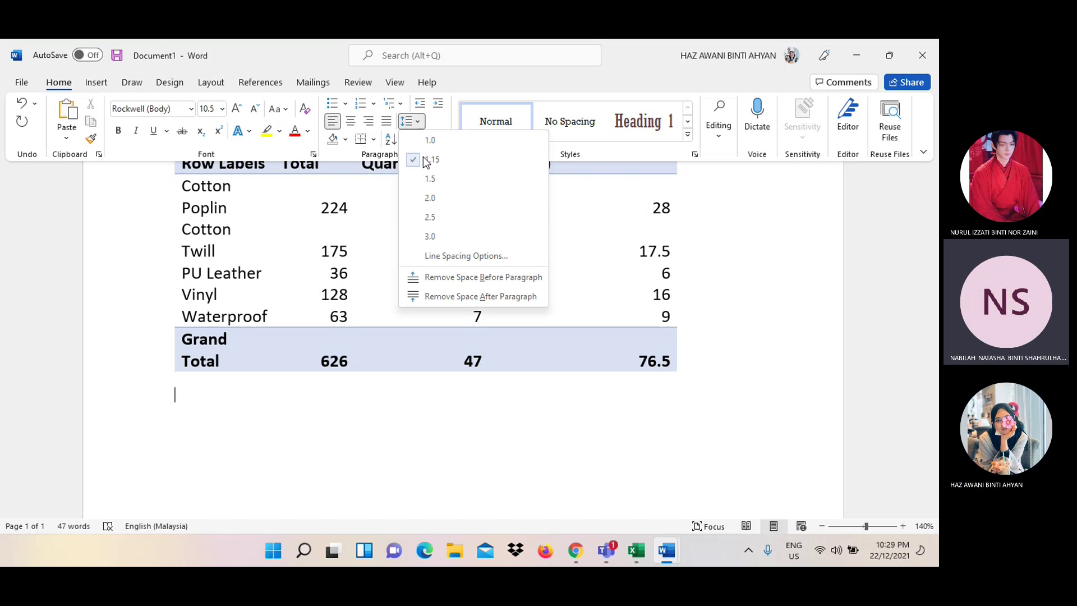
pyautogui.click(425, 292)
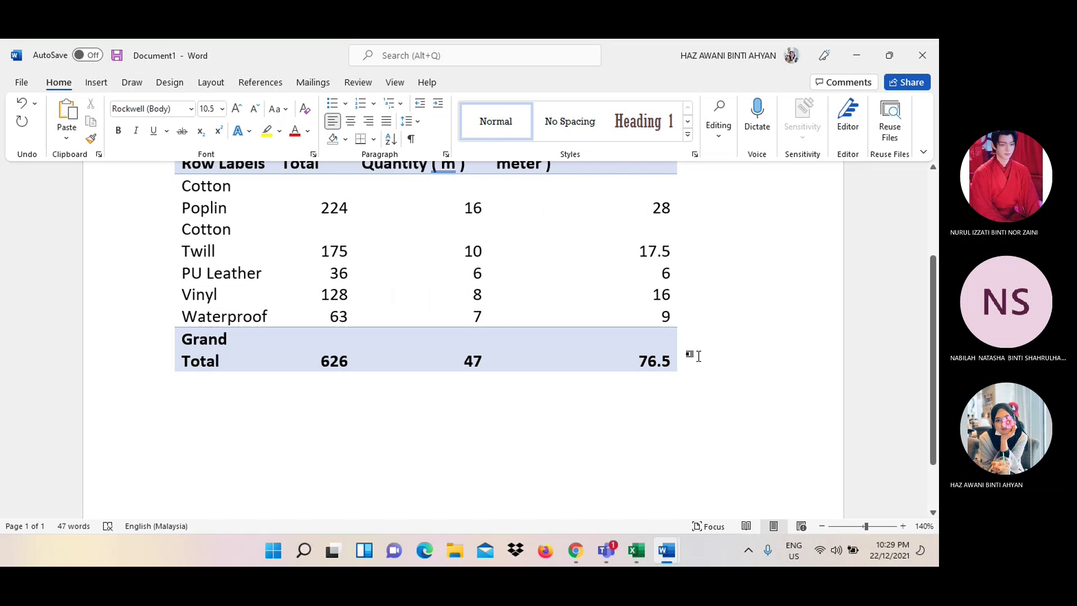
pyautogui.click(694, 356)
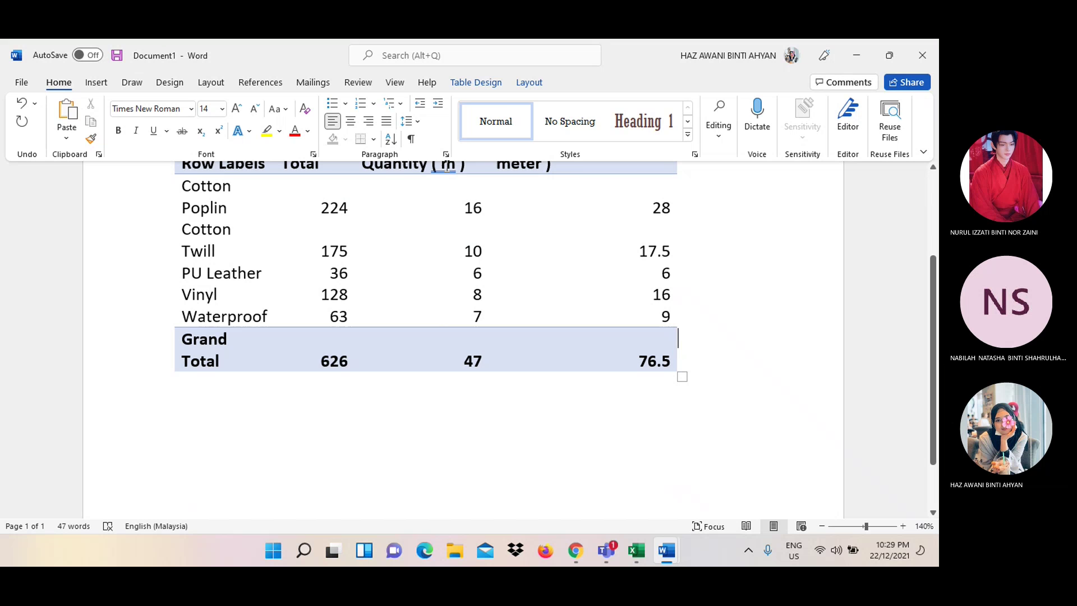
pyautogui.click(419, 119)
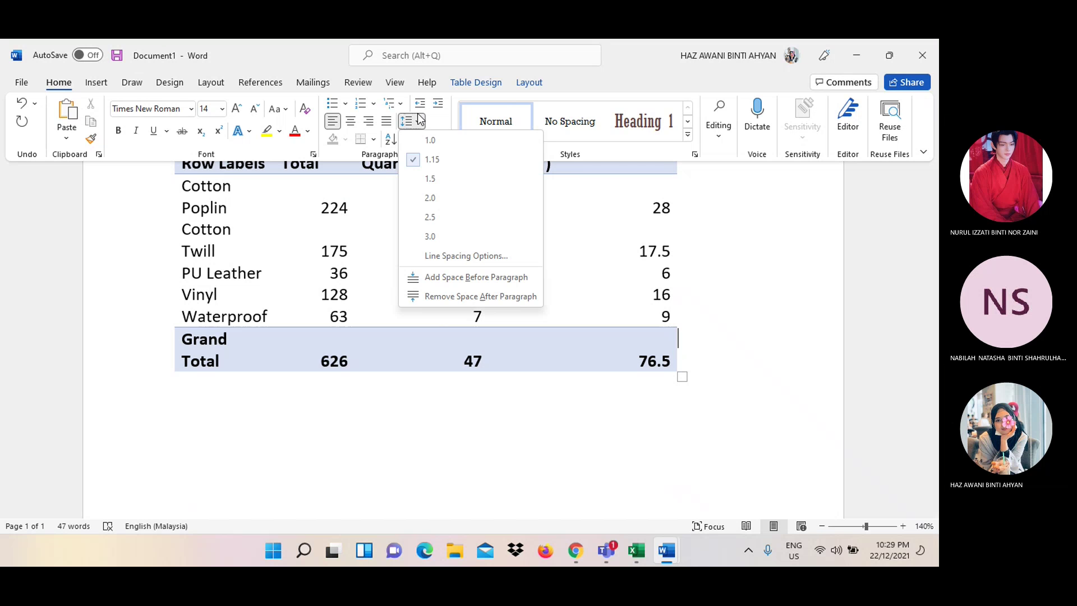
pyautogui.click(439, 277)
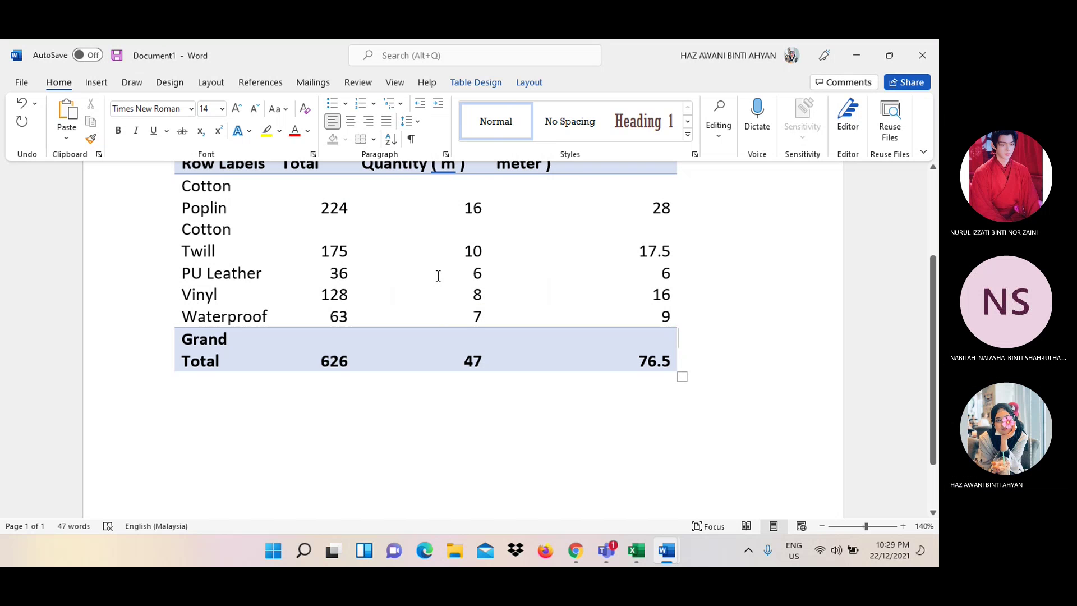
# Add and then undo an empty row below Grand Total, then check spacing for the paragraph below
pyautogui.click(409, 121)
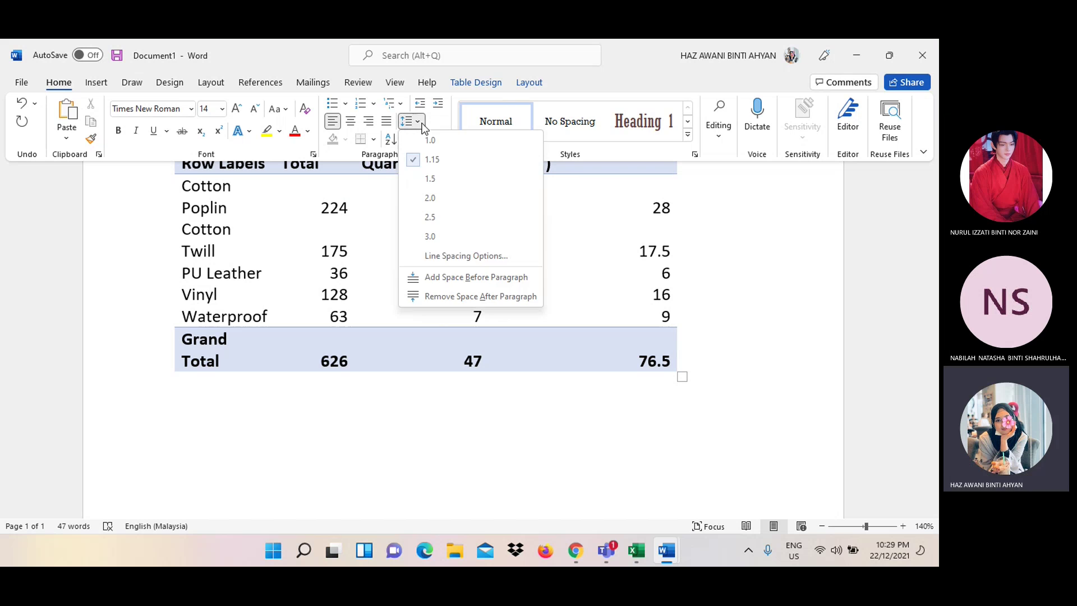
pyautogui.click(429, 277)
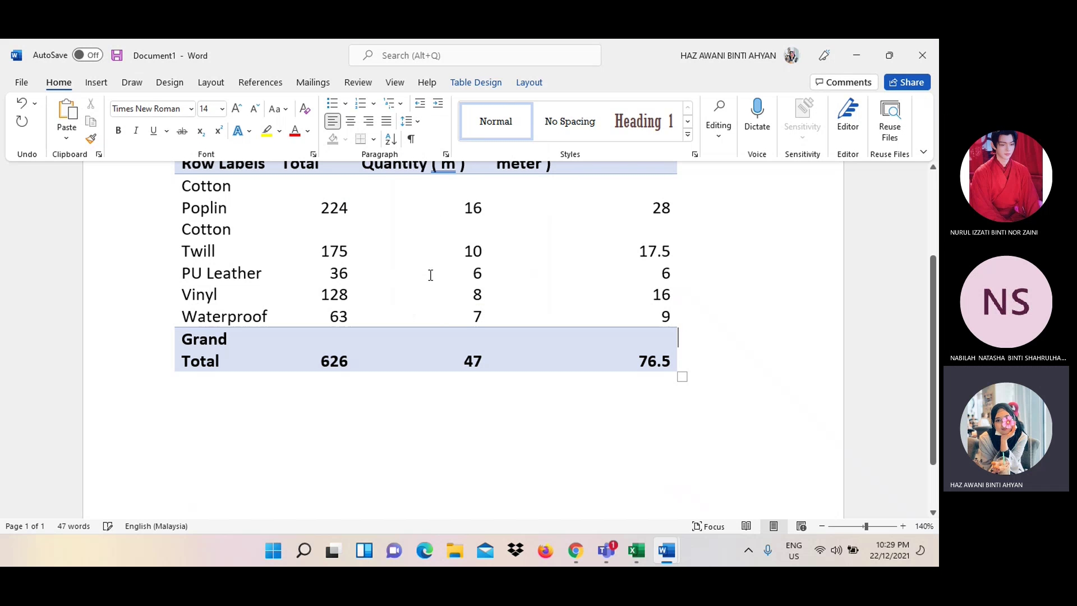
pyautogui.press('Tab')
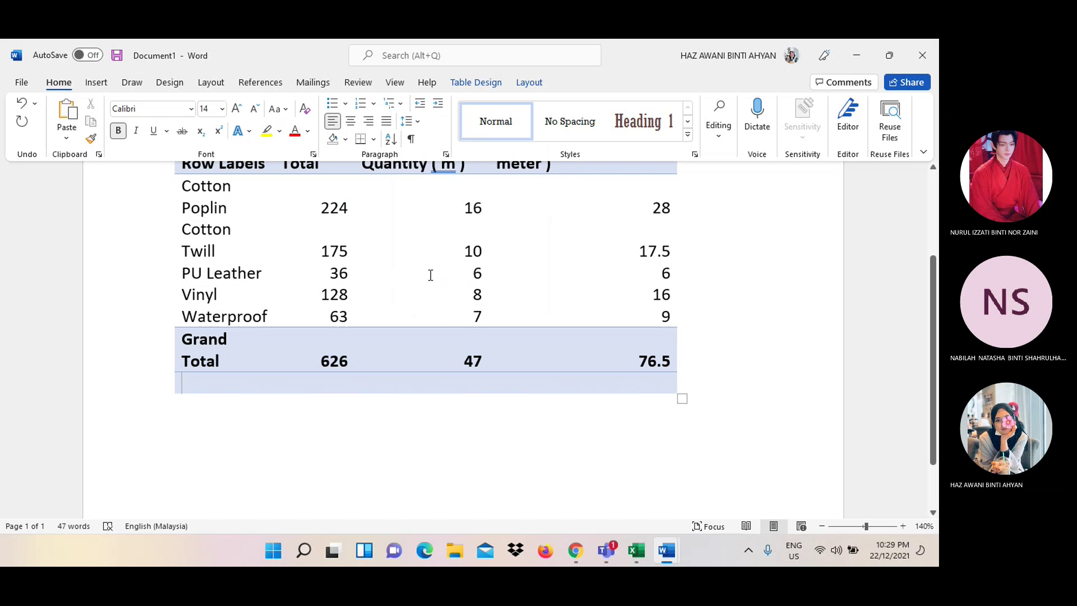
pyautogui.click(21, 102)
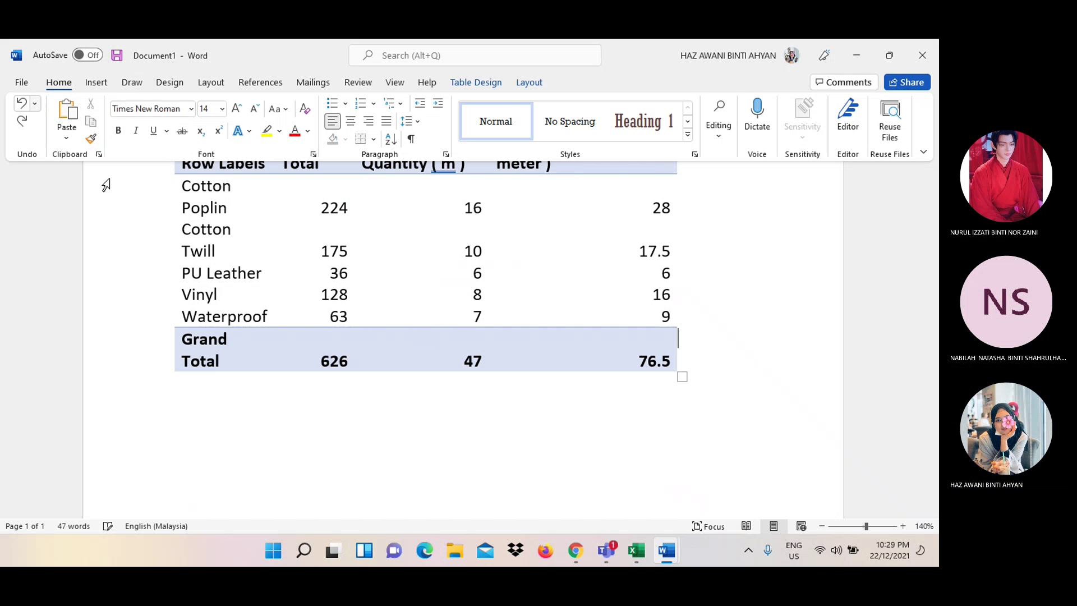
pyautogui.click(185, 380)
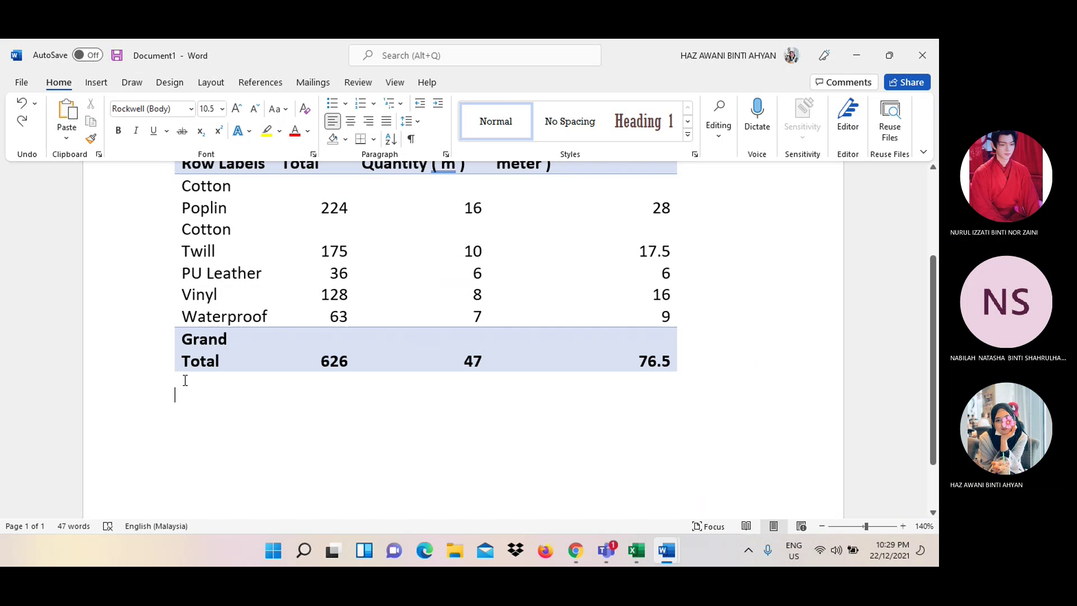
pyautogui.click(410, 129)
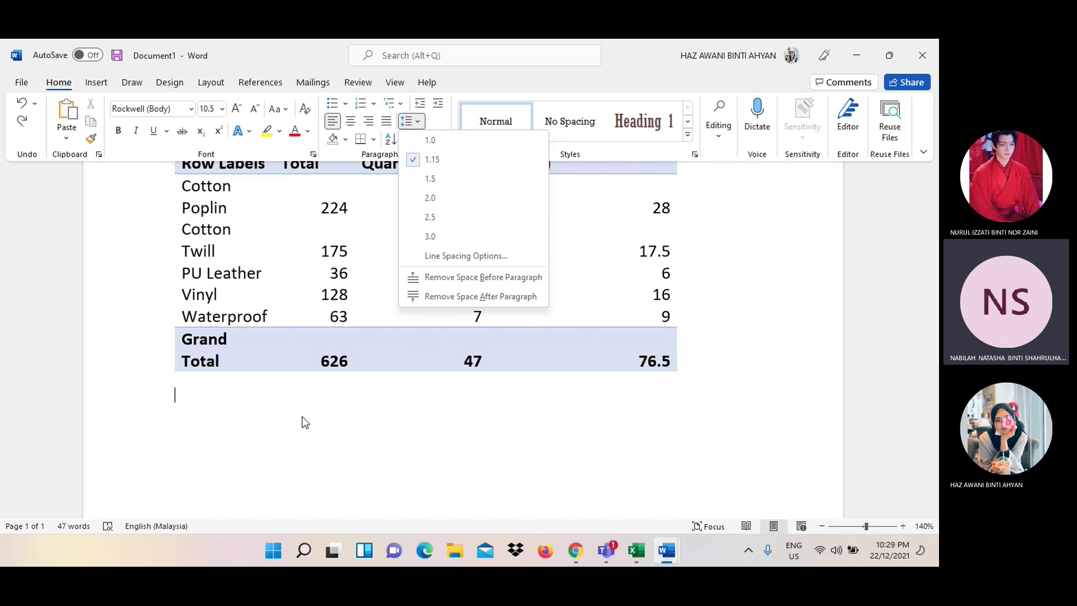
pyautogui.click(634, 550)
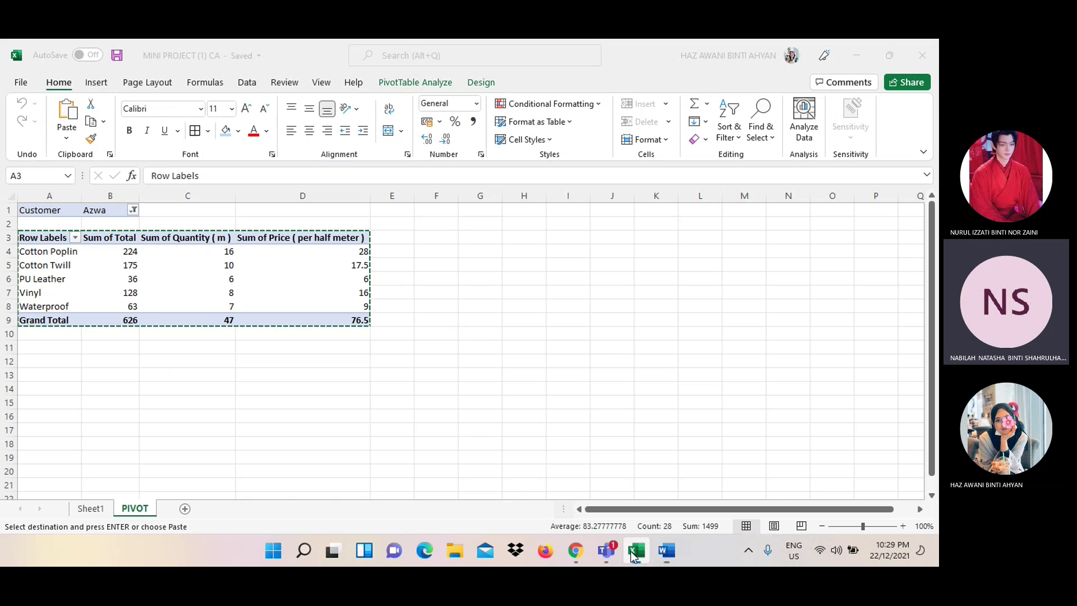
pyautogui.click(500, 355)
pyautogui.click(361, 400)
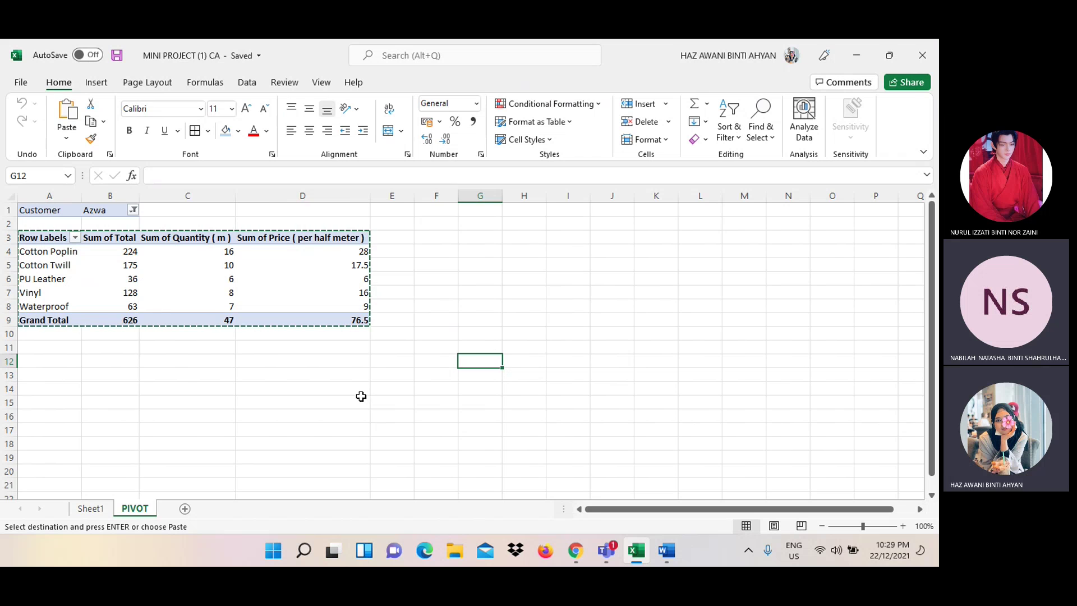
pyautogui.hotkey('ctrl', 'v')
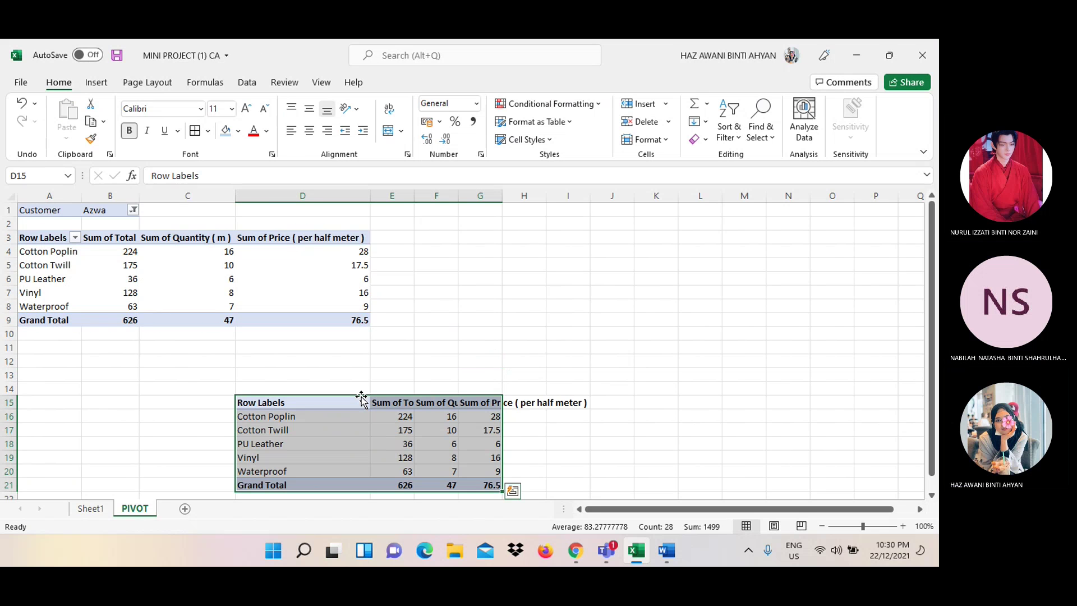
pyautogui.press('BackSpace')
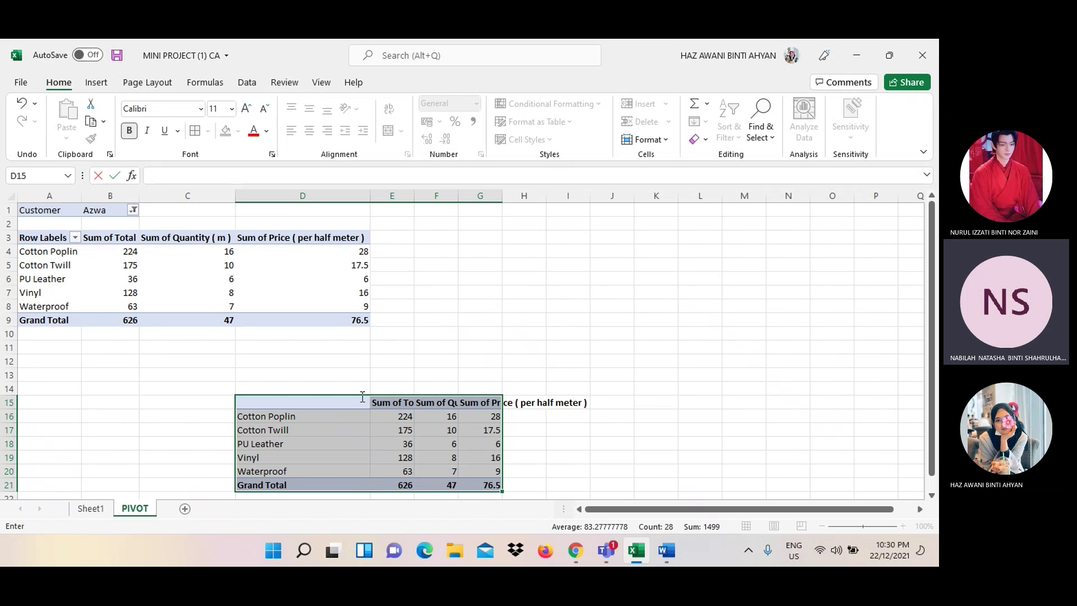
pyautogui.click(504, 386)
pyautogui.moveTo(274, 405)
pyautogui.mouseDown()
pyautogui.moveTo(509, 492)
pyautogui.moveTo(487, 483)
pyautogui.mouseUp()
pyautogui.press('Delete')
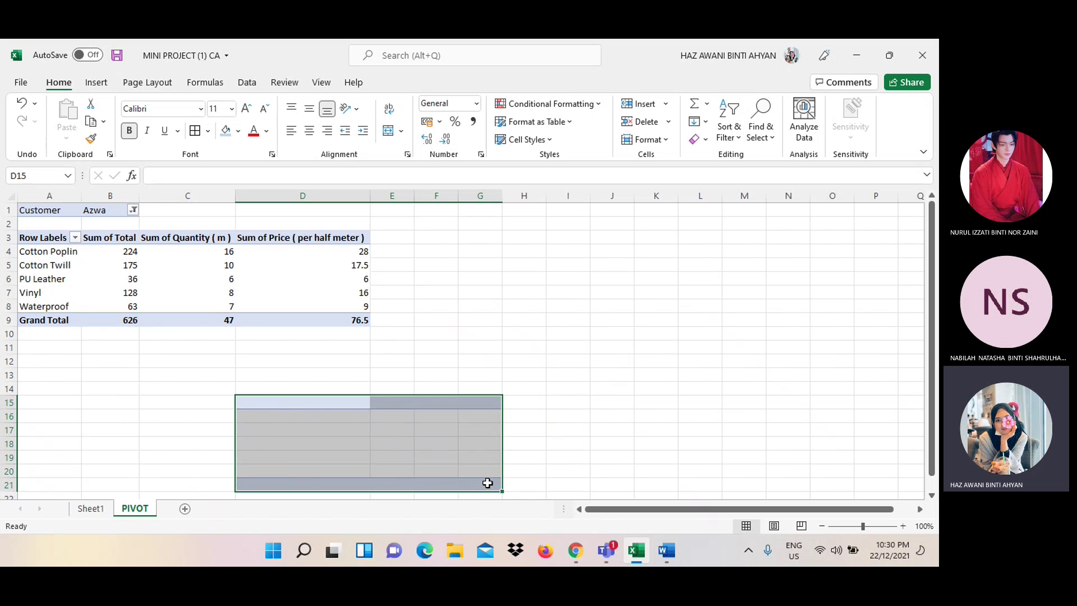
pyautogui.click(572, 389)
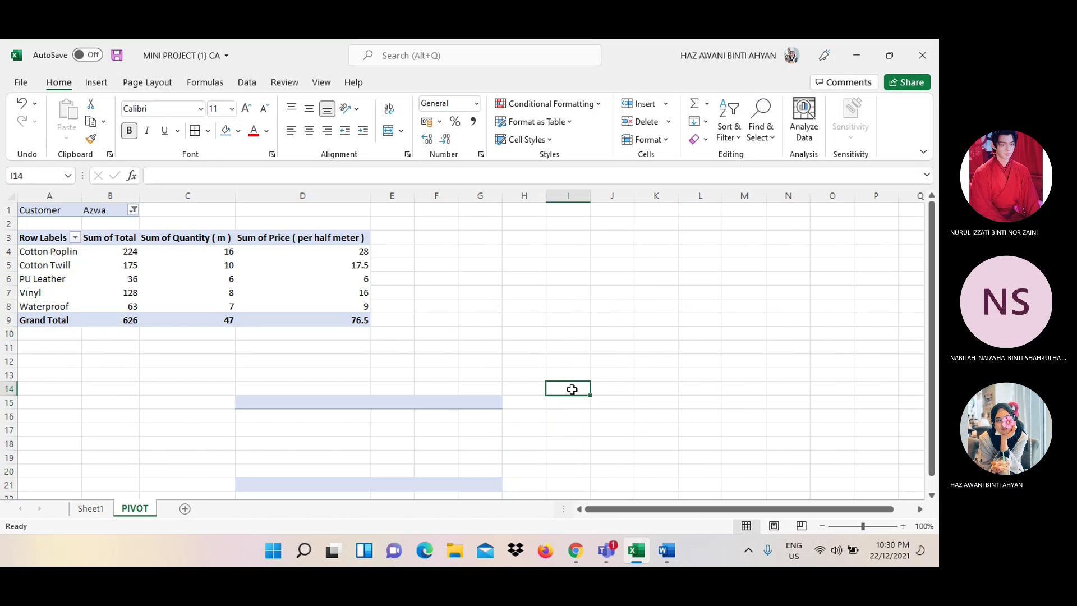
pyautogui.click(461, 407)
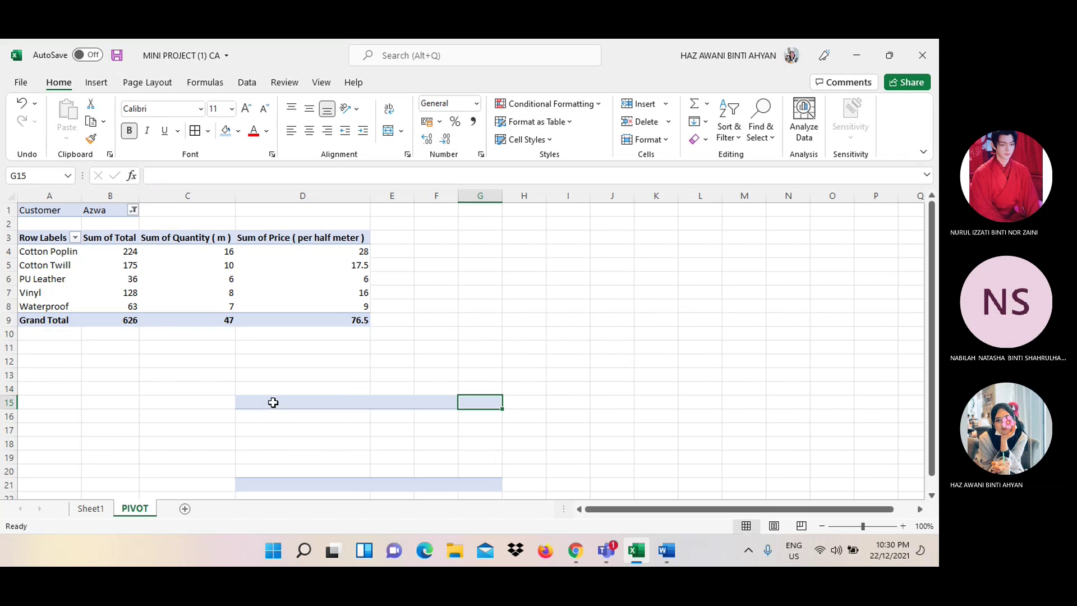
pyautogui.moveTo(273, 402); pyautogui.dragTo(486, 403)
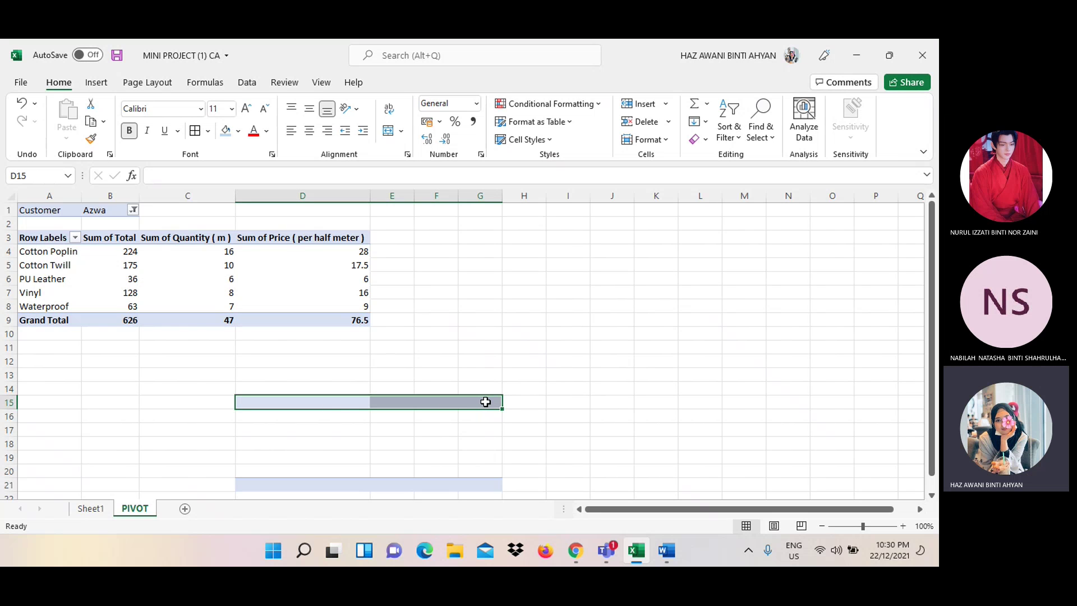
pyautogui.click(327, 362)
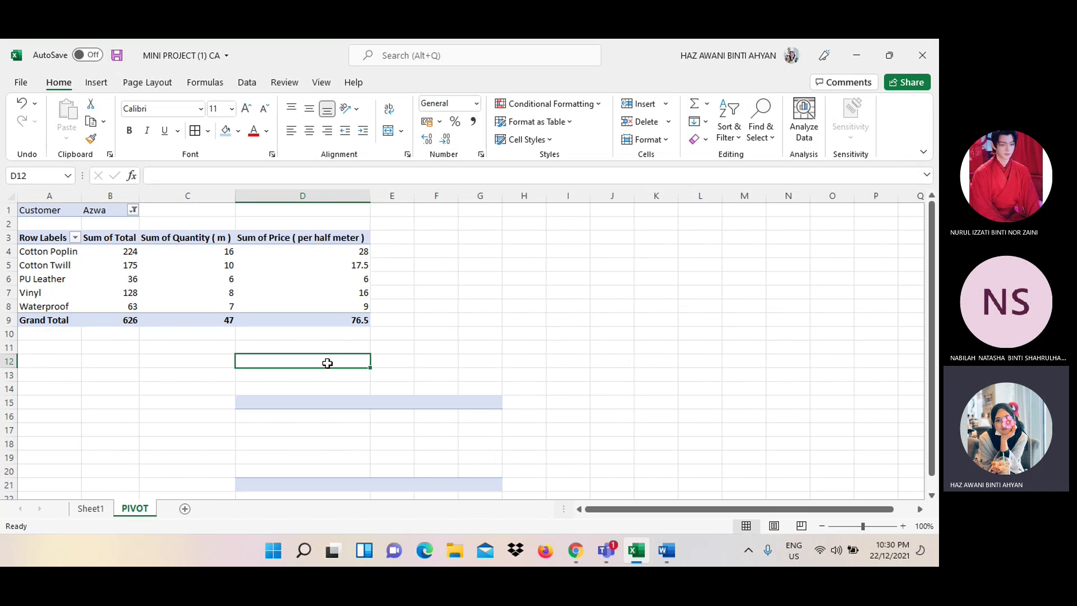
pyautogui.click(22, 105)
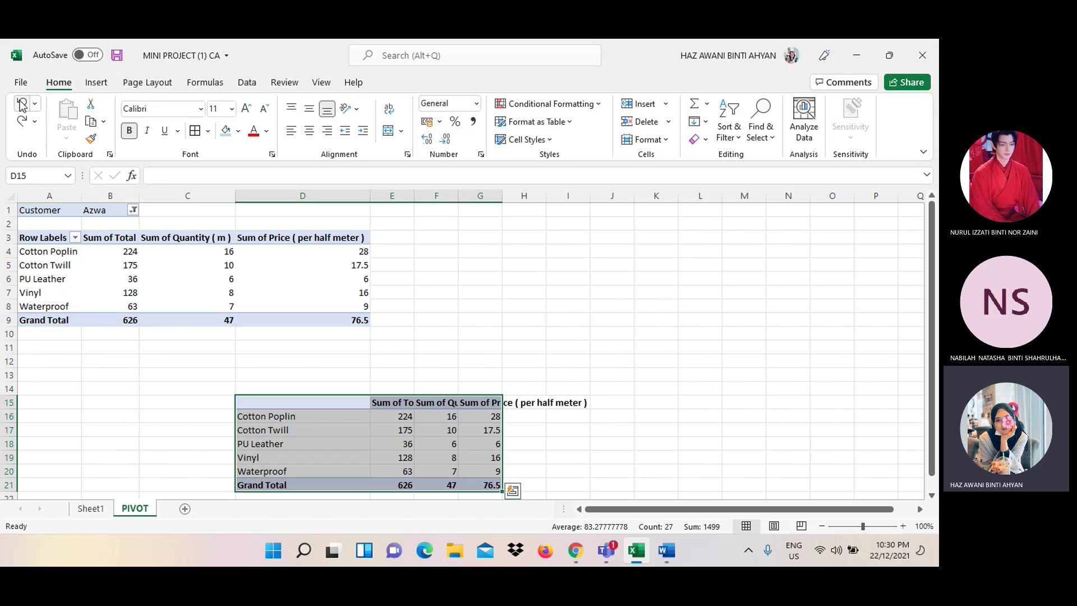
pyautogui.click(22, 105)
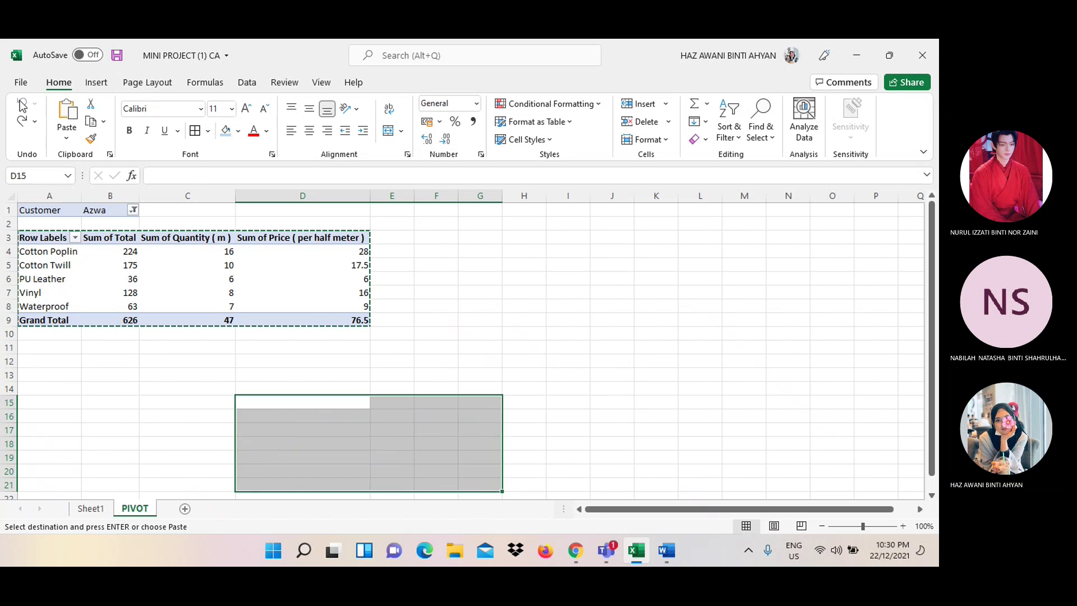
pyautogui.click(207, 447)
pyautogui.click(207, 361)
pyautogui.click(216, 336)
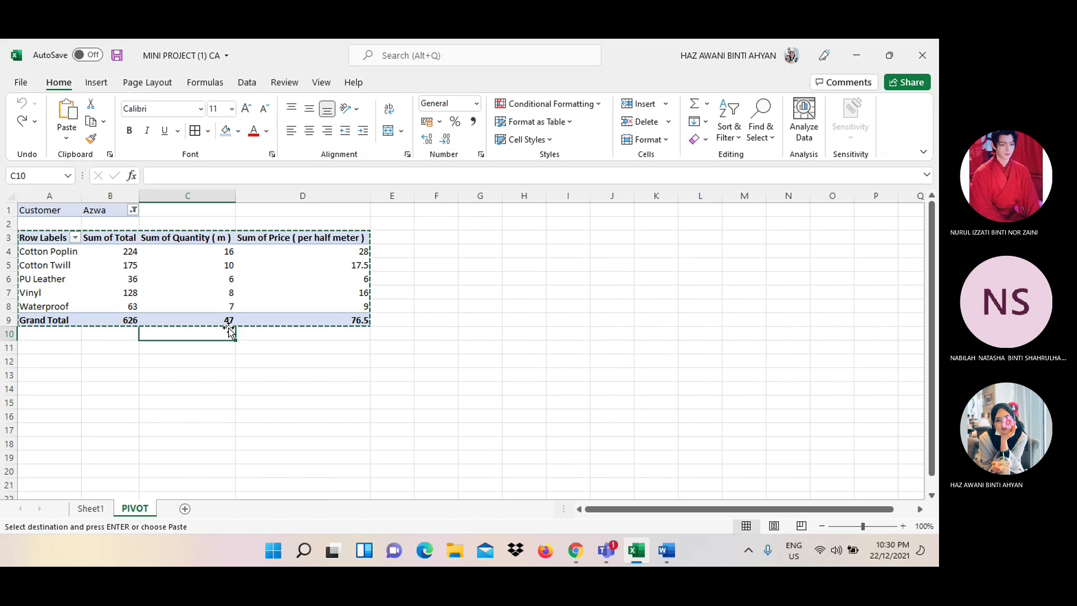
pyautogui.click(266, 291)
pyautogui.click(92, 104)
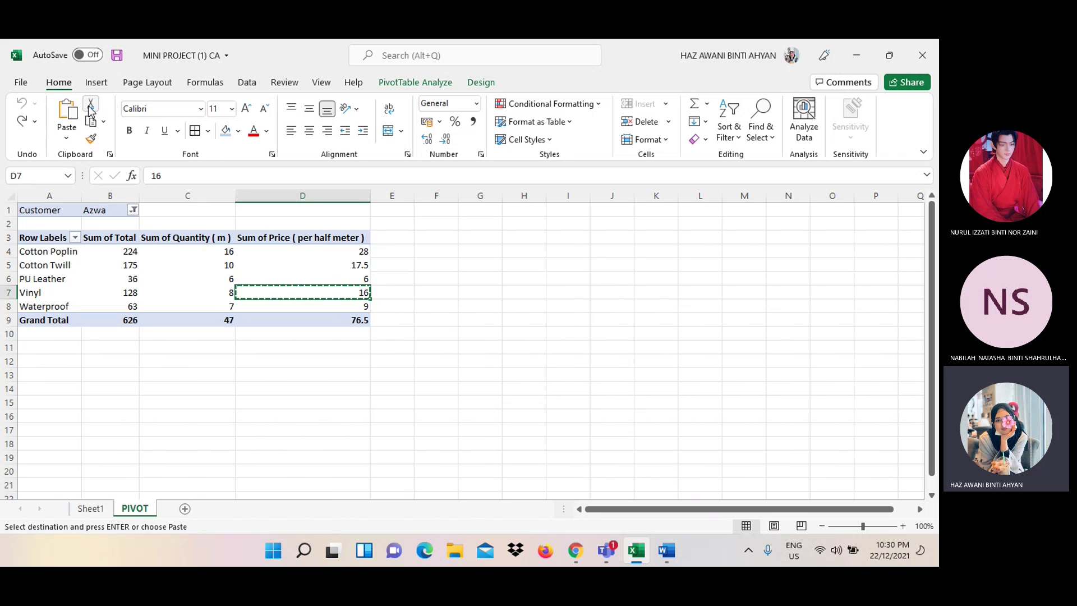
pyautogui.click(405, 262)
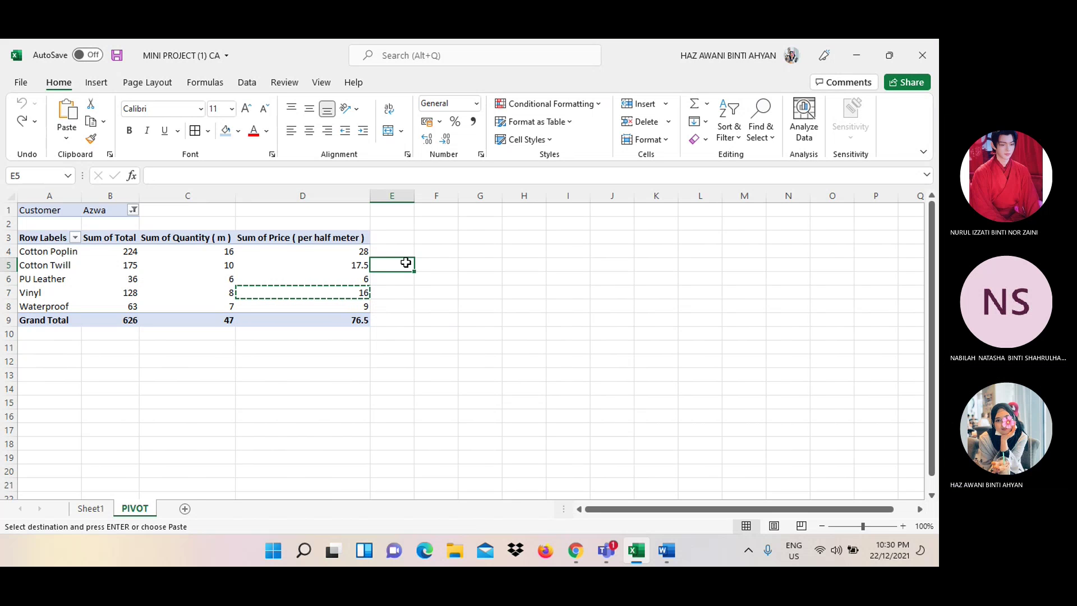
pyautogui.click(367, 291)
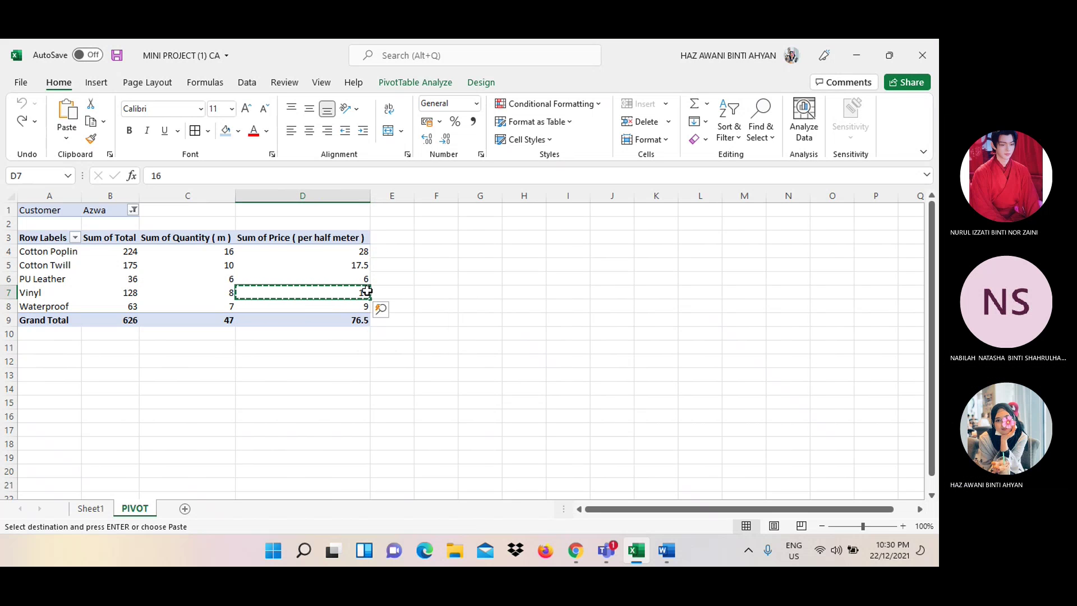
pyautogui.click(381, 309)
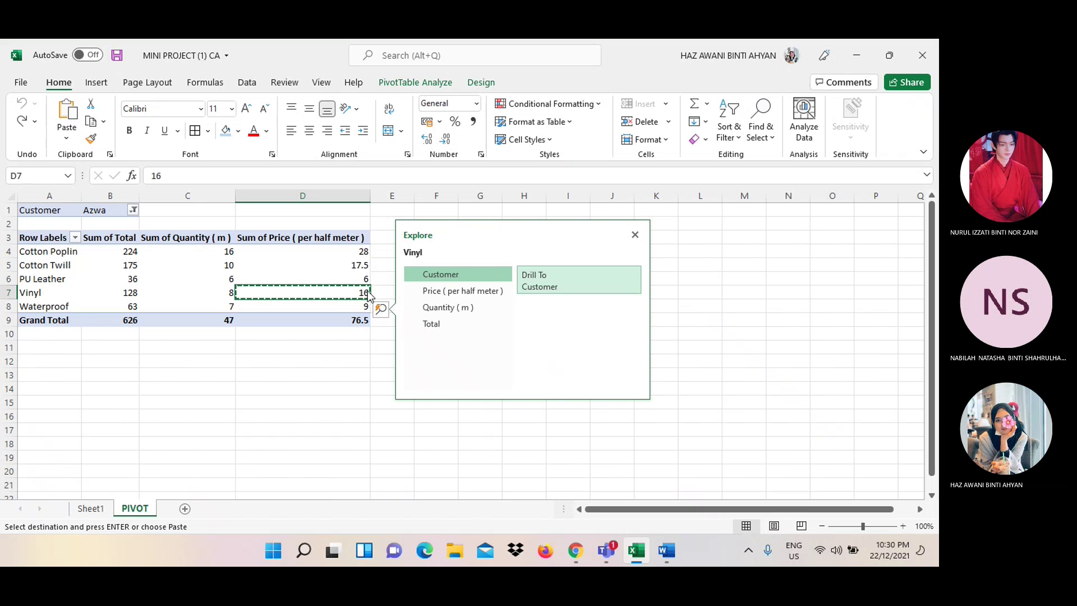
pyautogui.click(632, 233)
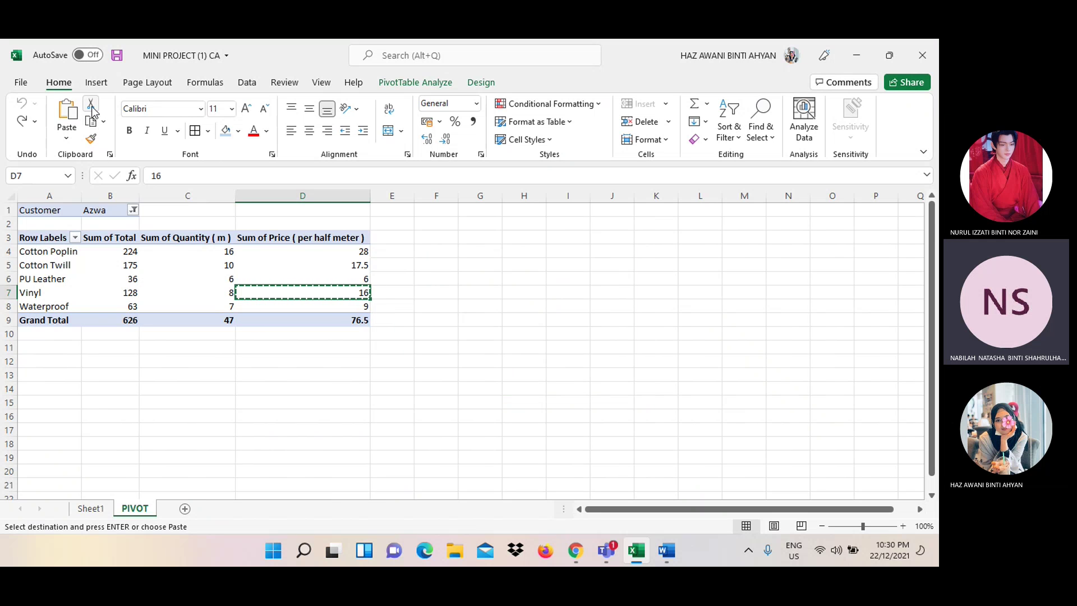
pyautogui.rightClick(361, 303)
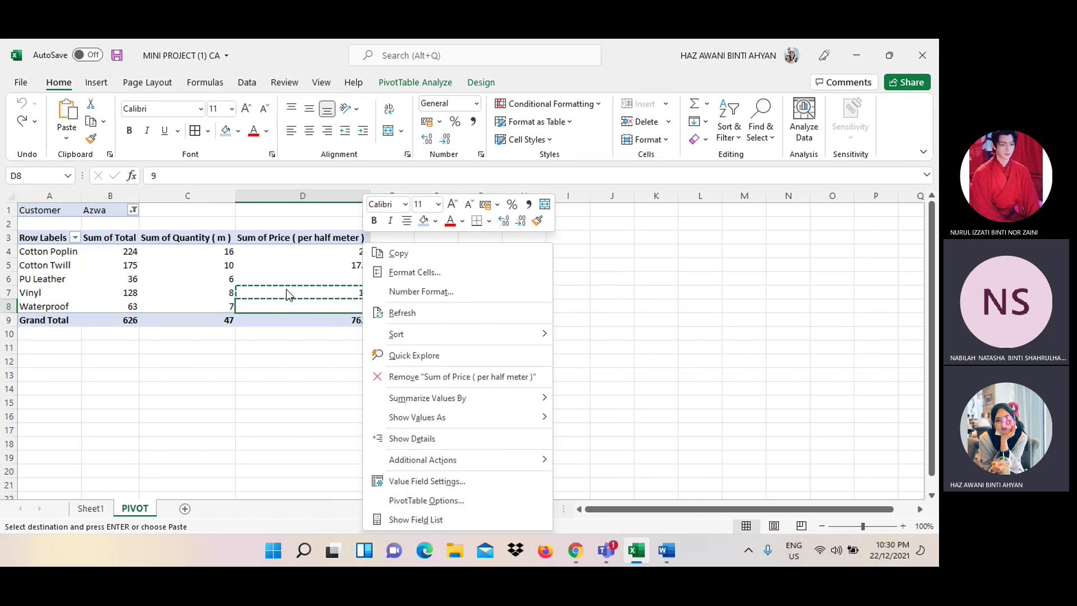
pyautogui.press('Escape')
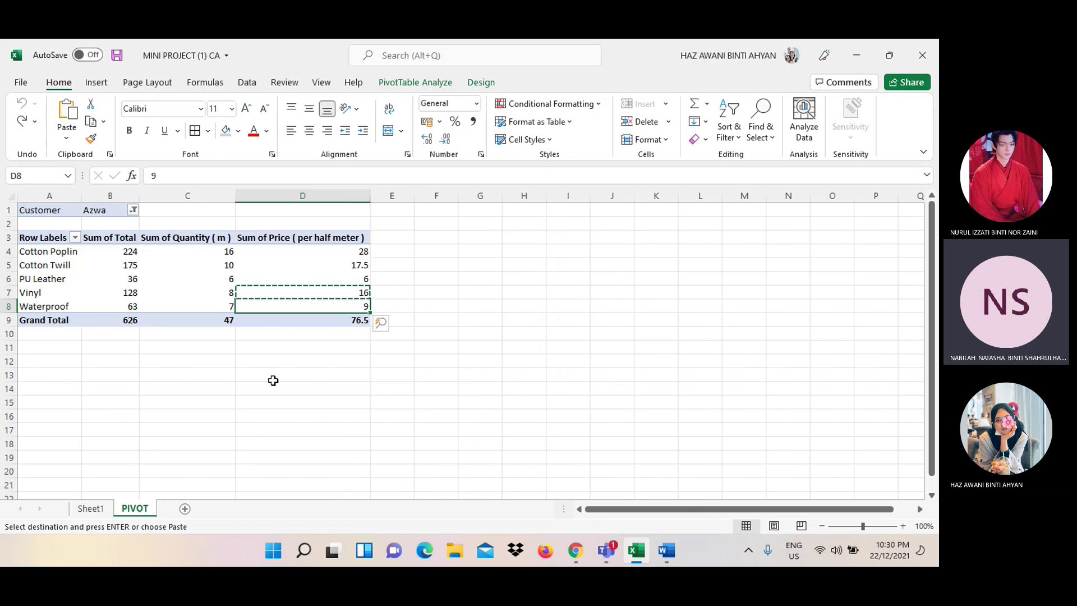
# Remove the Vinyl drill-down Sheet5, then copy cells A1:B1 (Customer, Azwa) on PIVOT
pyautogui.doubleClick(356, 288)
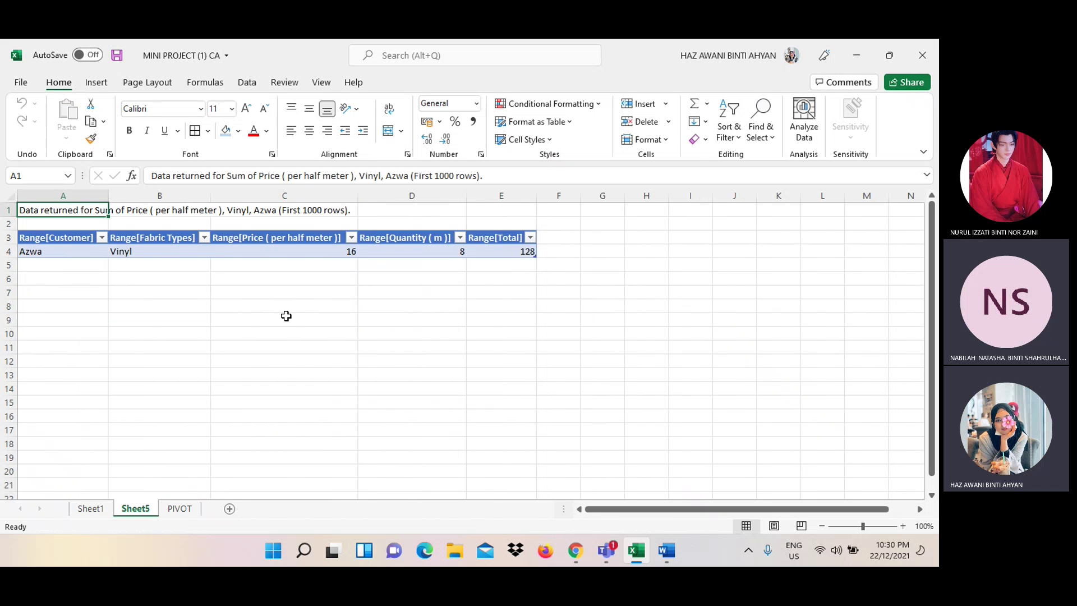
pyautogui.click(176, 510)
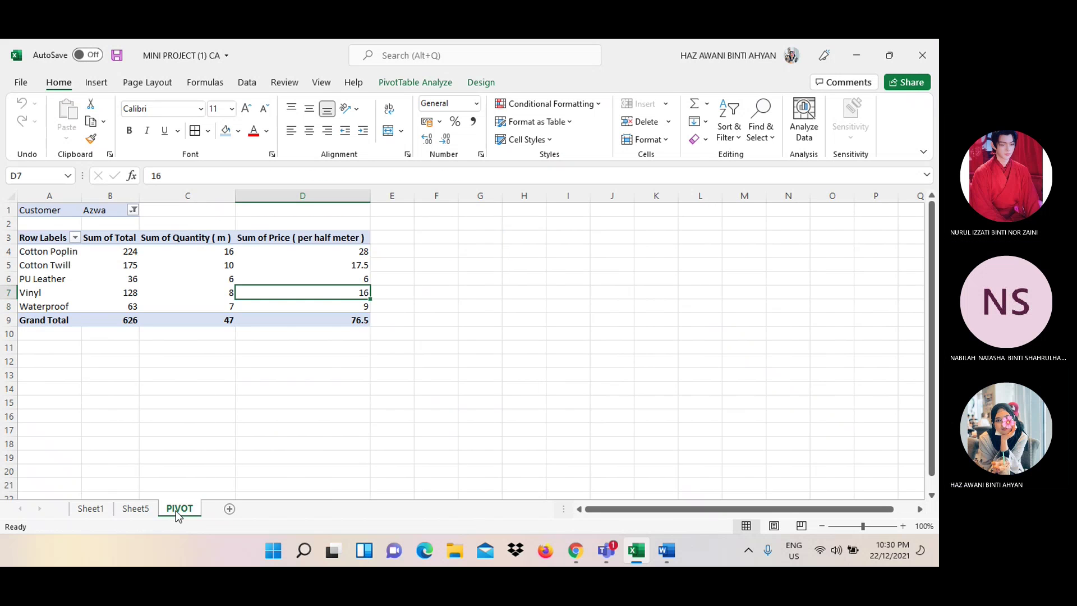
pyautogui.click(151, 511)
pyautogui.rightClick(152, 511)
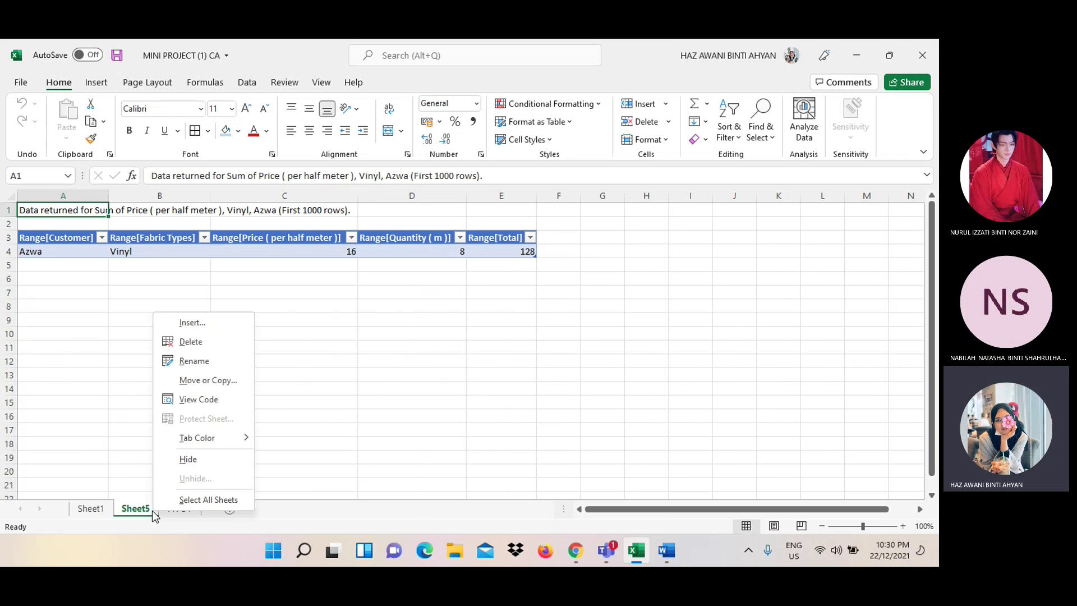
pyautogui.click(186, 343)
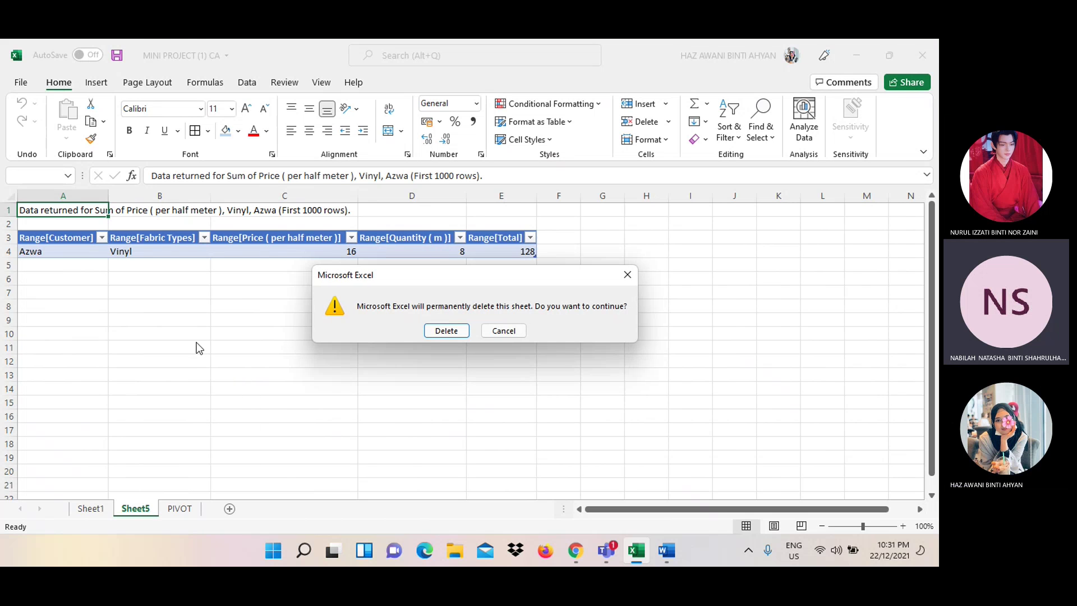
pyautogui.click(446, 331)
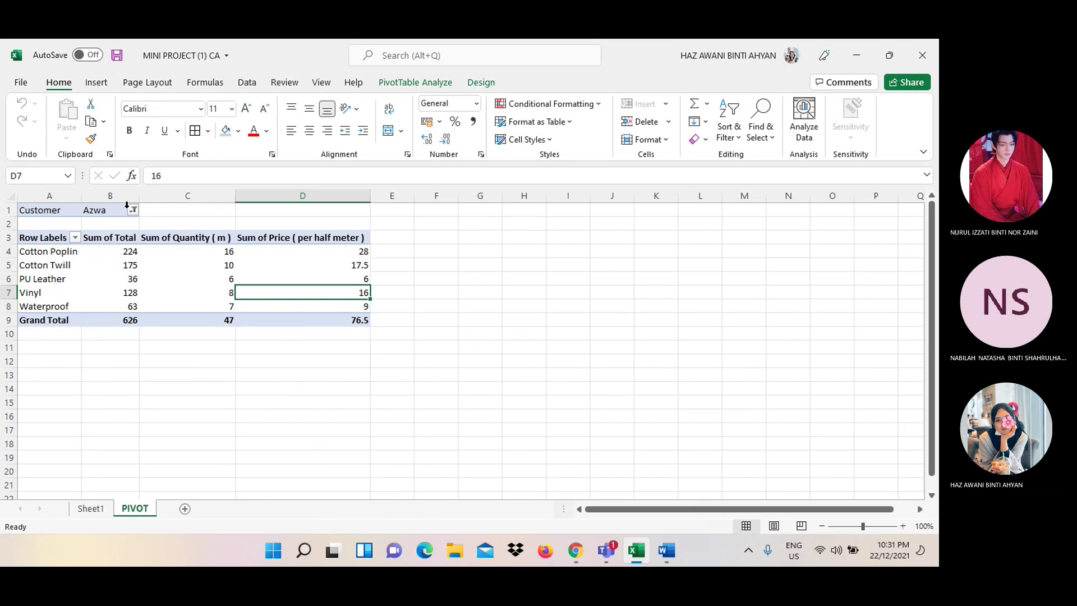
pyautogui.moveTo(78, 210); pyautogui.dragTo(99, 209)
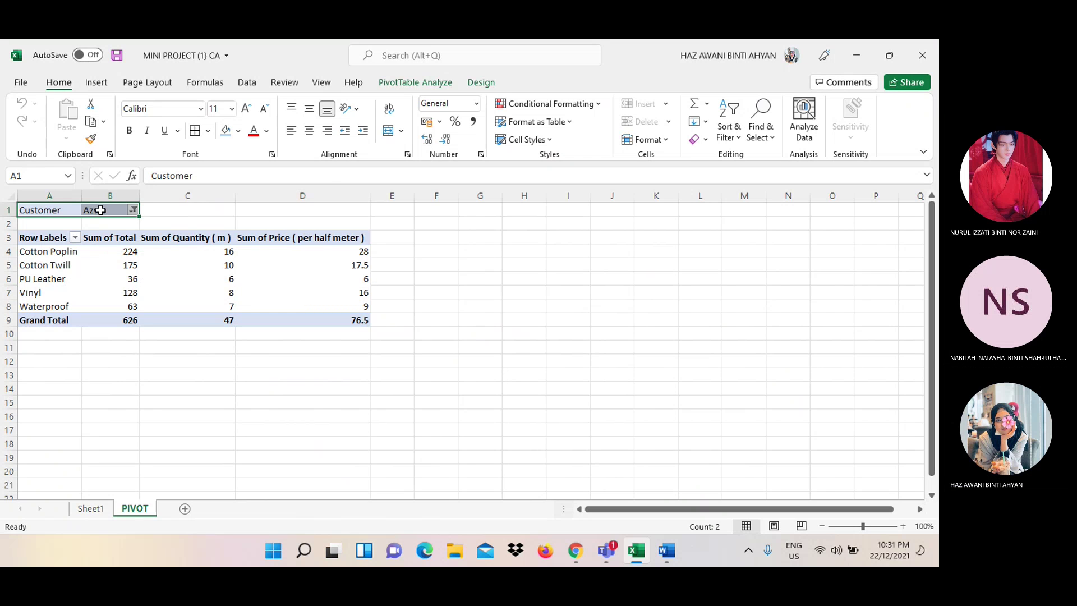
pyautogui.click(90, 122)
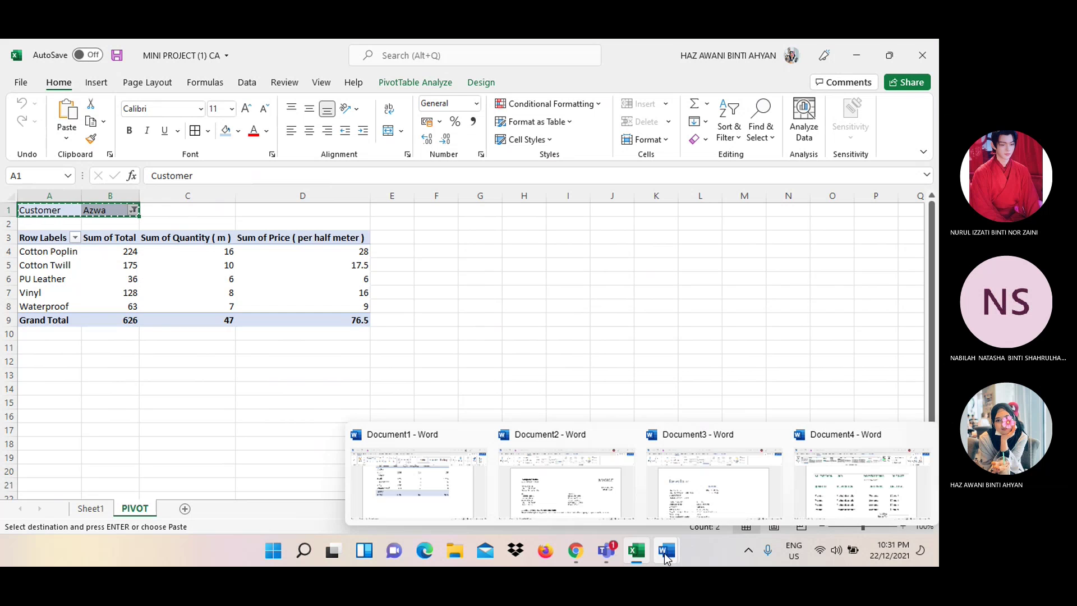
pyautogui.moveTo(665, 550)
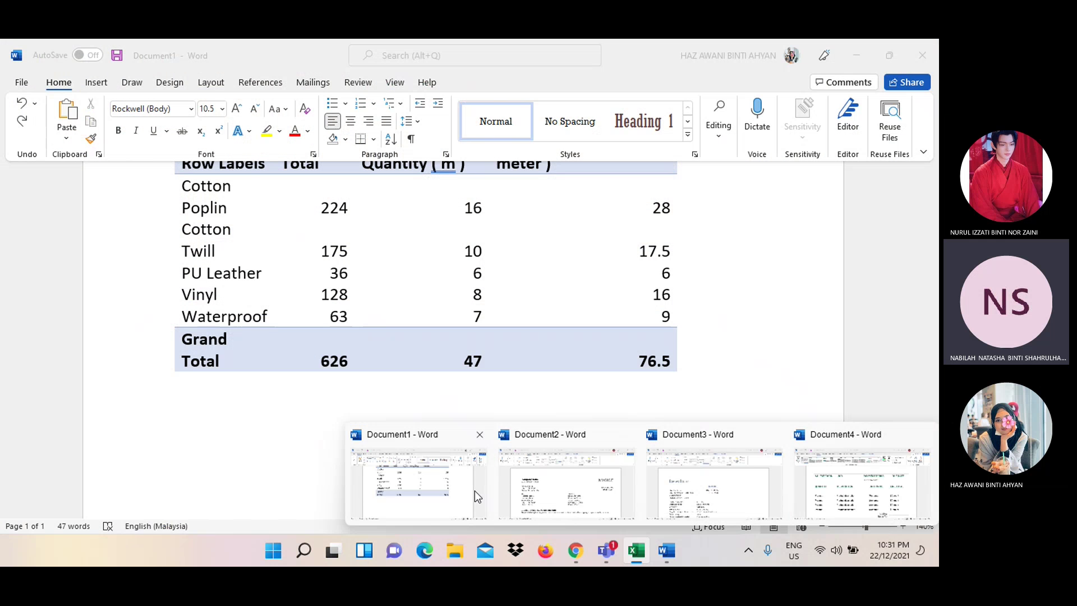
# Paste the Customer and Azwa cells just below the table's Grand Total row, re-pasting after an undo
pyautogui.click(474, 490)
pyautogui.hotkey('ctrl', 'v')
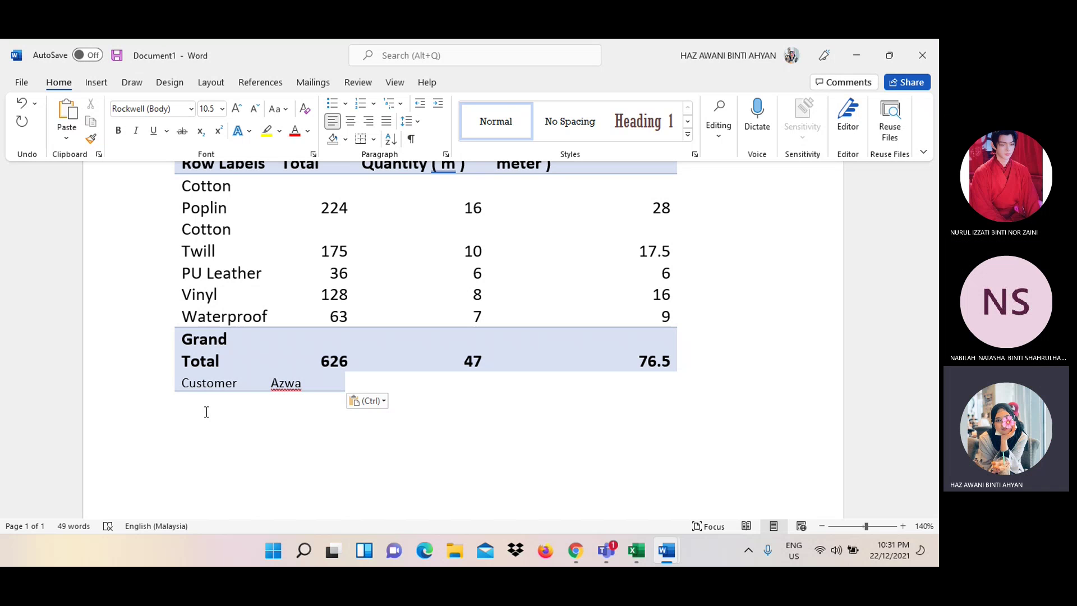
pyautogui.click(24, 109)
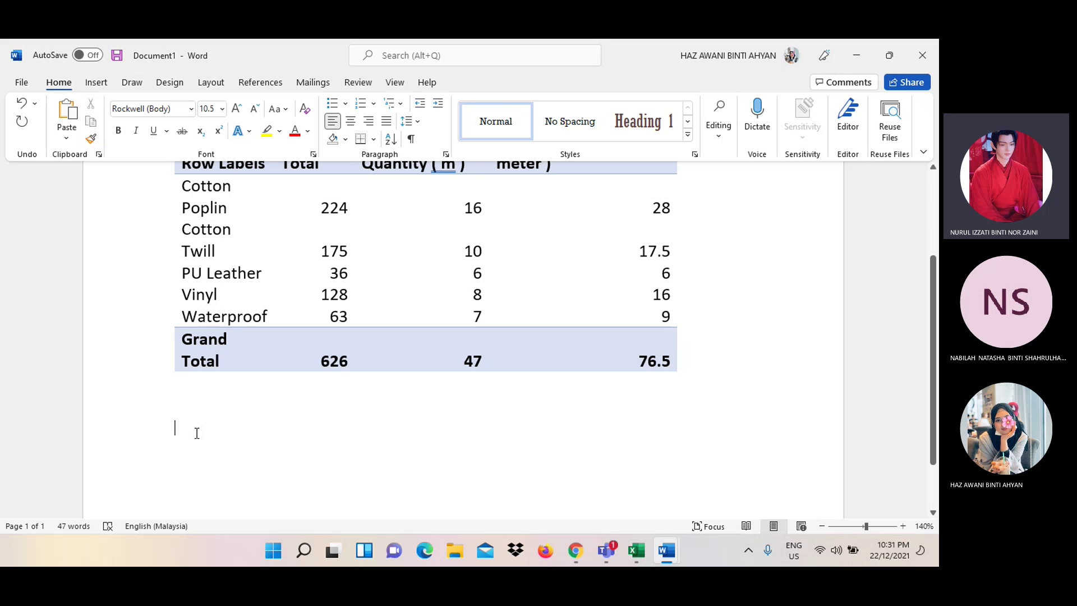
pyautogui.press('BackSpace')
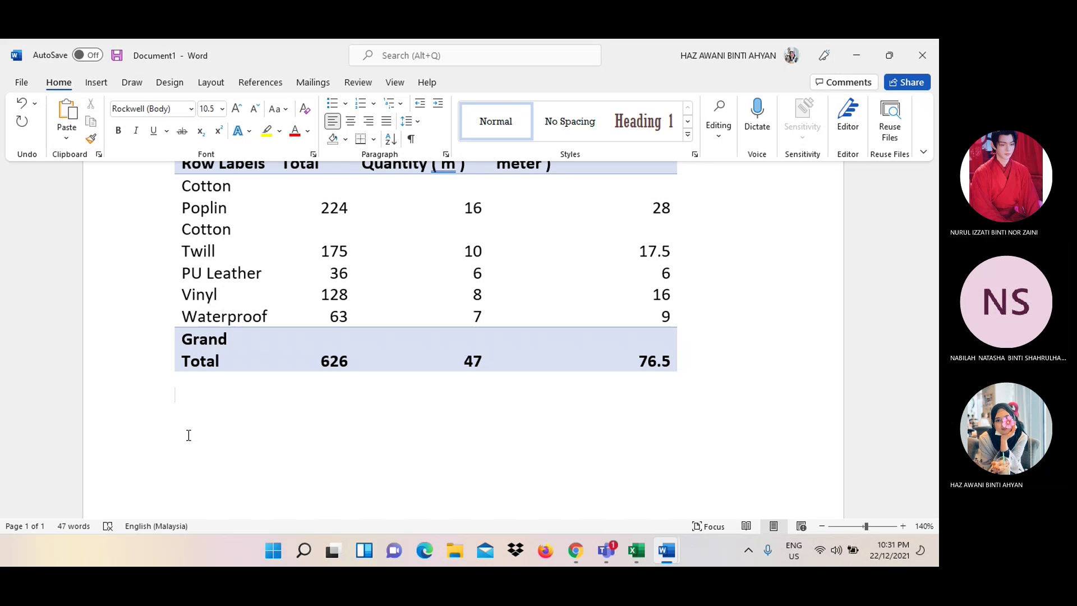
pyautogui.hotkey('ctrl', 'v')
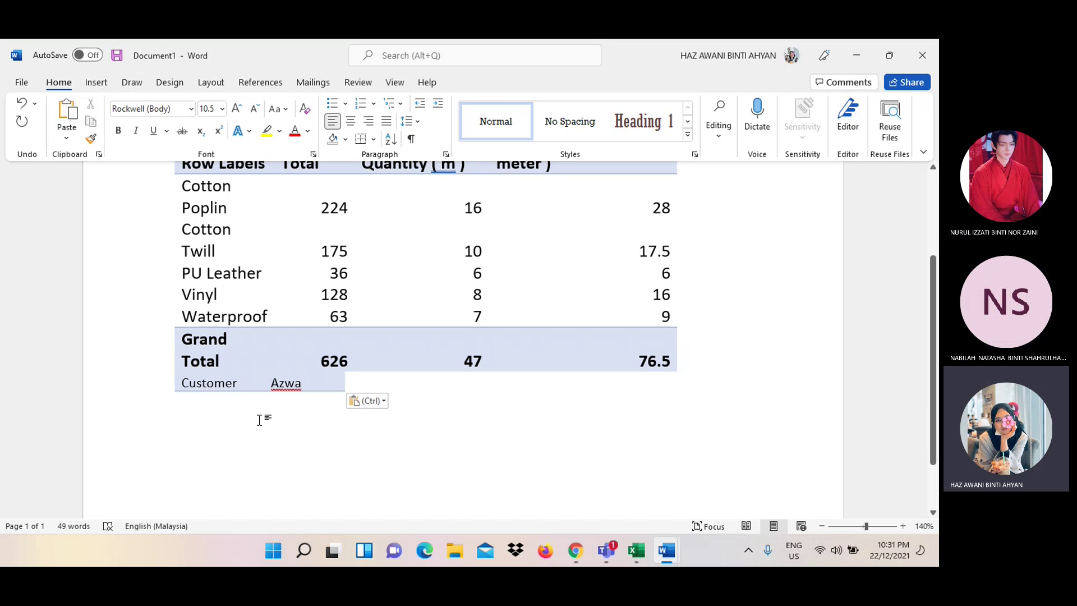
pyautogui.moveTo(575, 550)
pyautogui.click(582, 543)
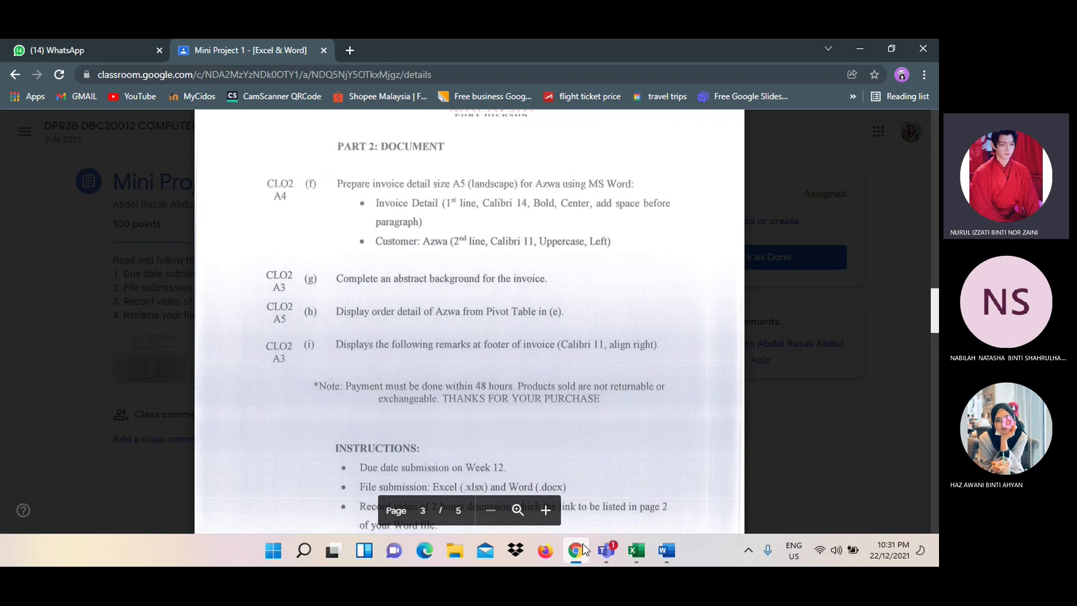
pyautogui.click(582, 543)
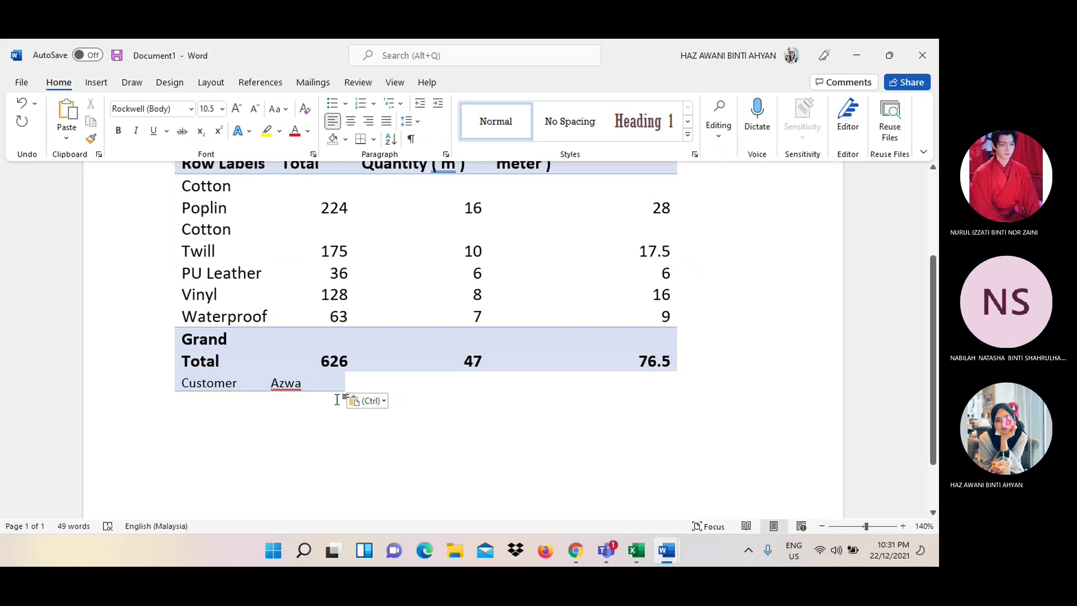
# Edit the Customer cell's text, undoing accidental deletions to restore the full name 'Azwa'
pyautogui.moveTo(304, 384); pyautogui.dragTo(210, 385)
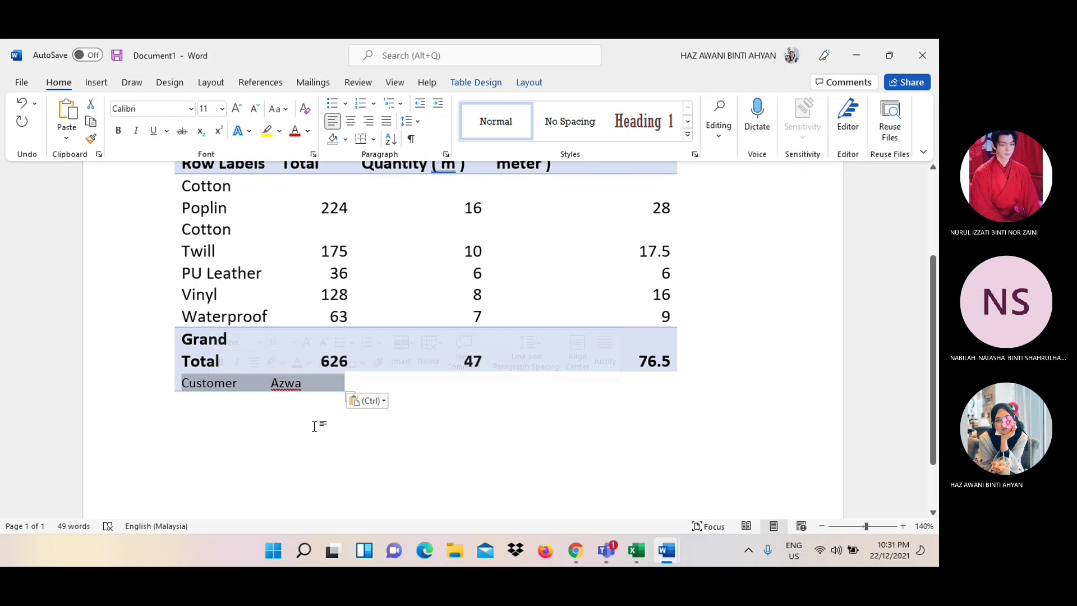
pyautogui.click(227, 405)
pyautogui.scroll(2, 543, 430)
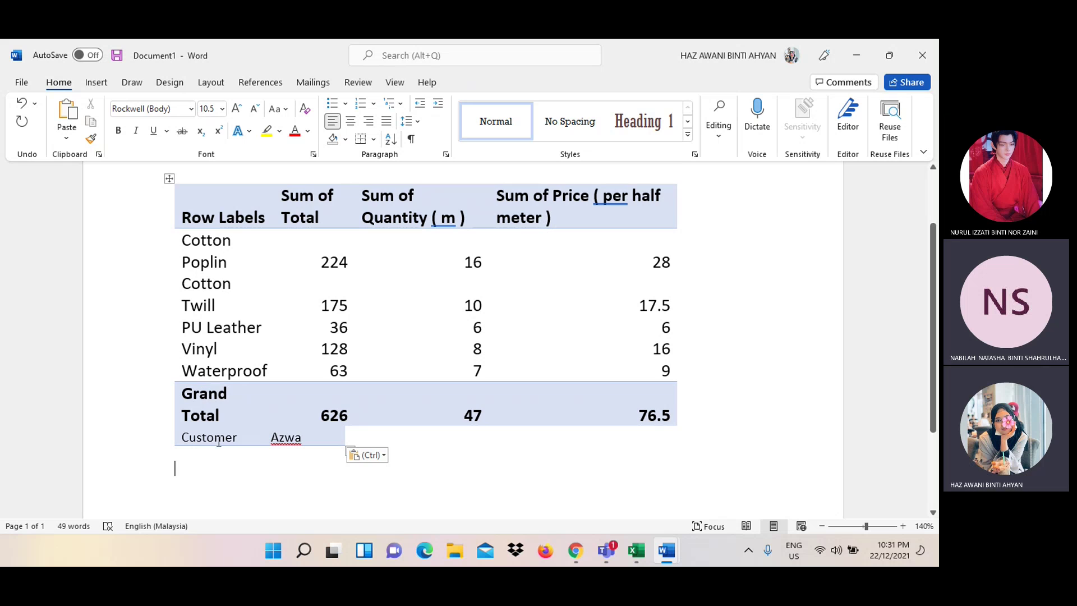
pyautogui.click(177, 439)
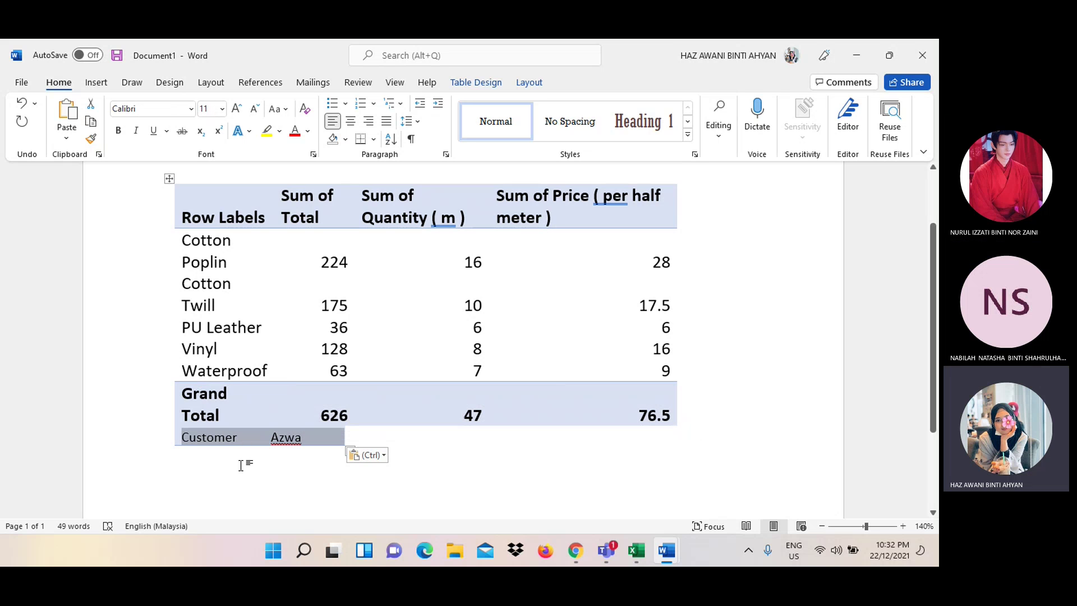
pyautogui.click(235, 448)
pyautogui.click(239, 439)
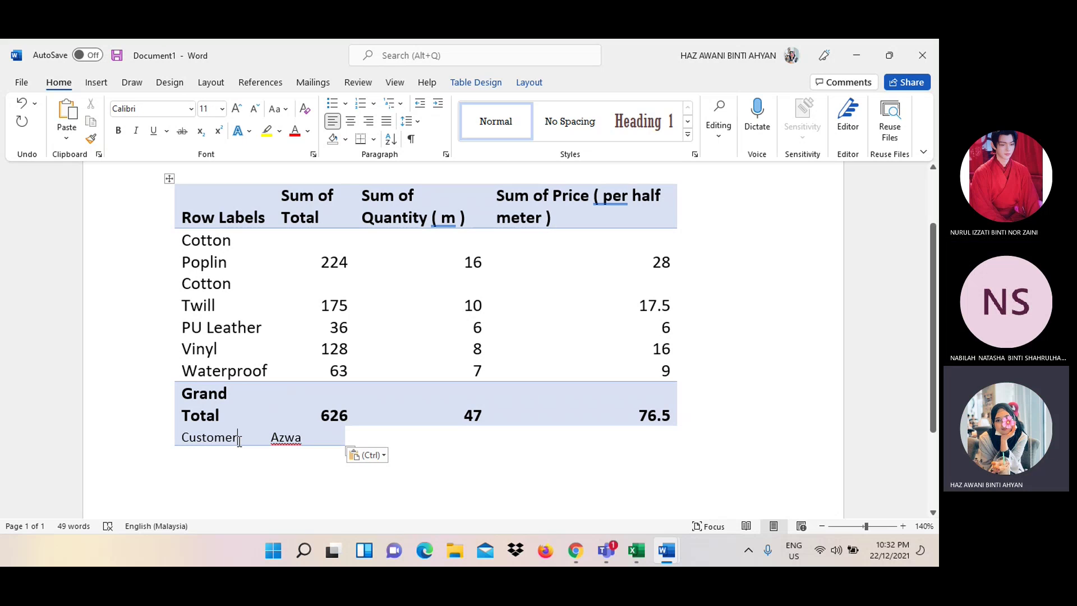
pyautogui.press('BackSpace')
pyautogui.press('BackSpace')
pyautogui.press('BackSpace')
pyautogui.press('BackSpace')
pyautogui.press('BackSpace')
pyautogui.press('BackSpace')
pyautogui.press('BackSpace')
pyautogui.write('CUSTOMER')
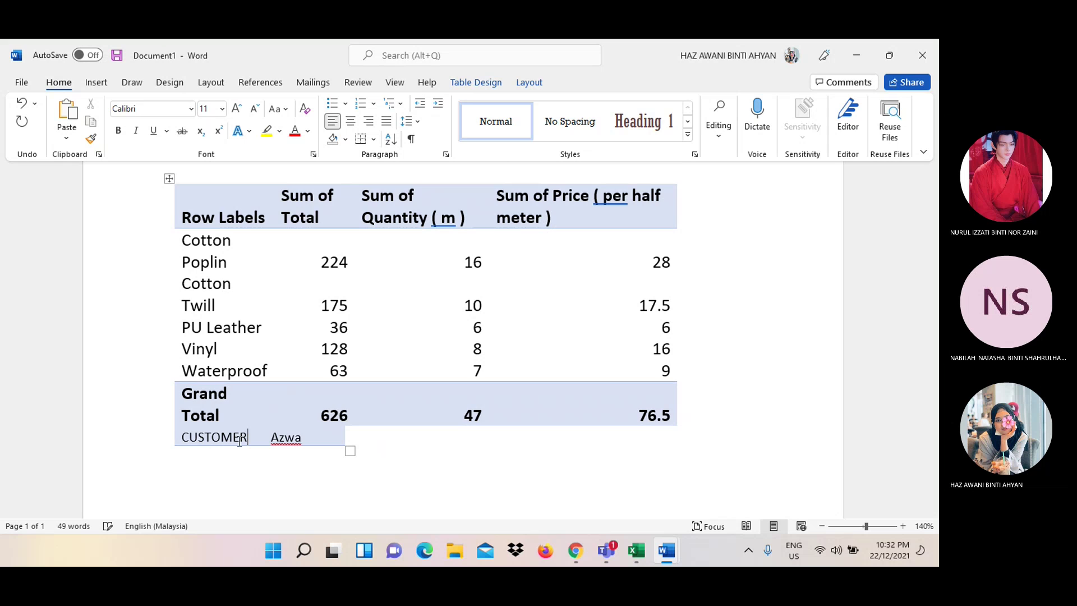
pyautogui.press('Right')
pyautogui.press('Right')
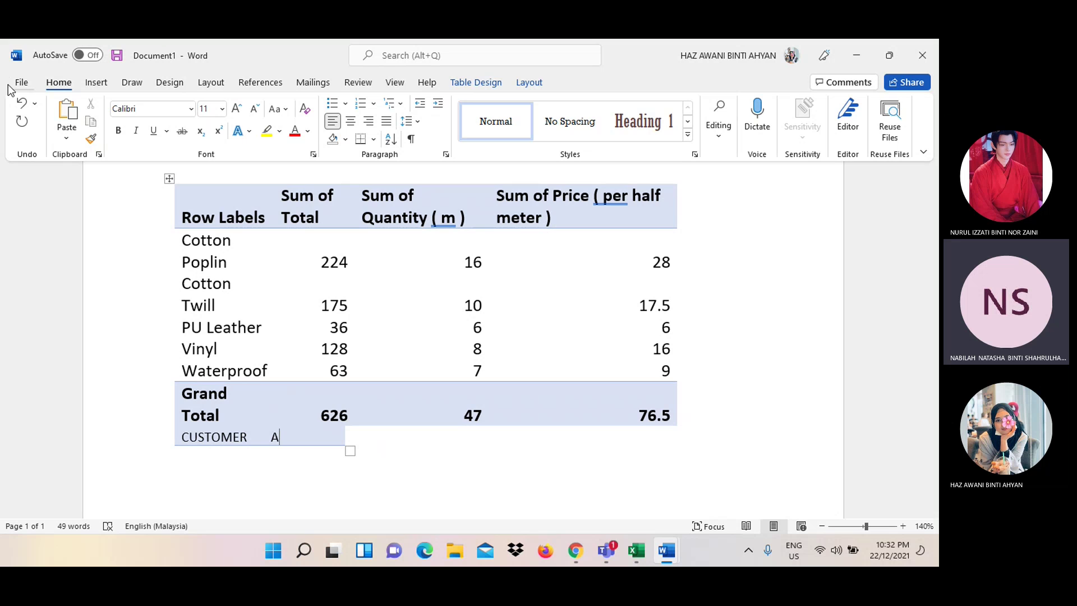
pyautogui.click(22, 104)
pyautogui.click(22, 105)
pyautogui.click(22, 104)
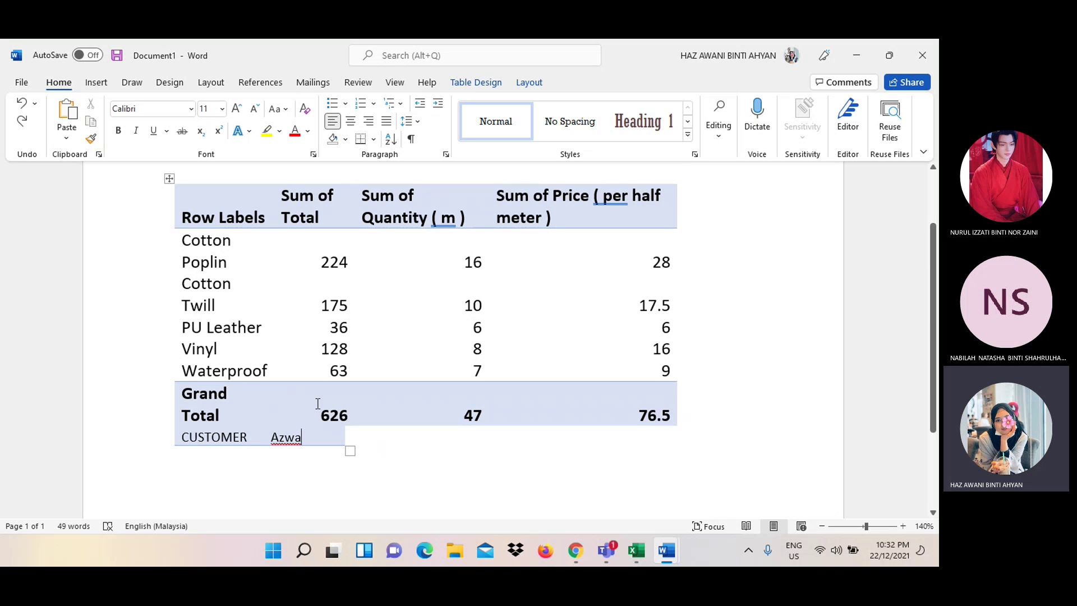
# Change 'Azwa' to uppercase AZWA with Change Case, then recheck the assignment
pyautogui.moveTo(306, 433); pyautogui.dragTo(268, 437)
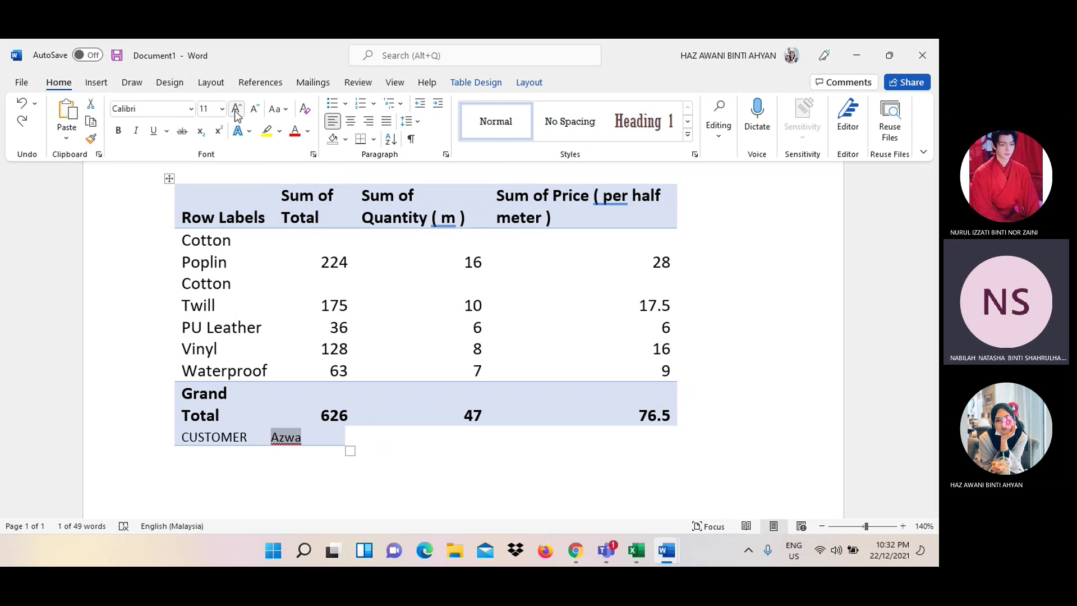
pyautogui.click(279, 117)
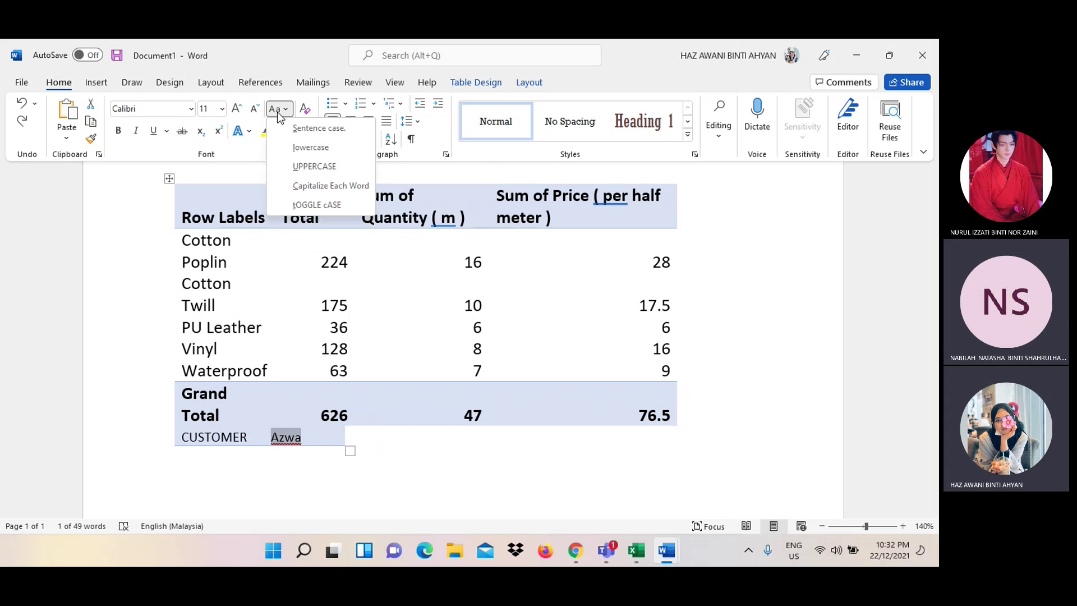
pyautogui.click(284, 163)
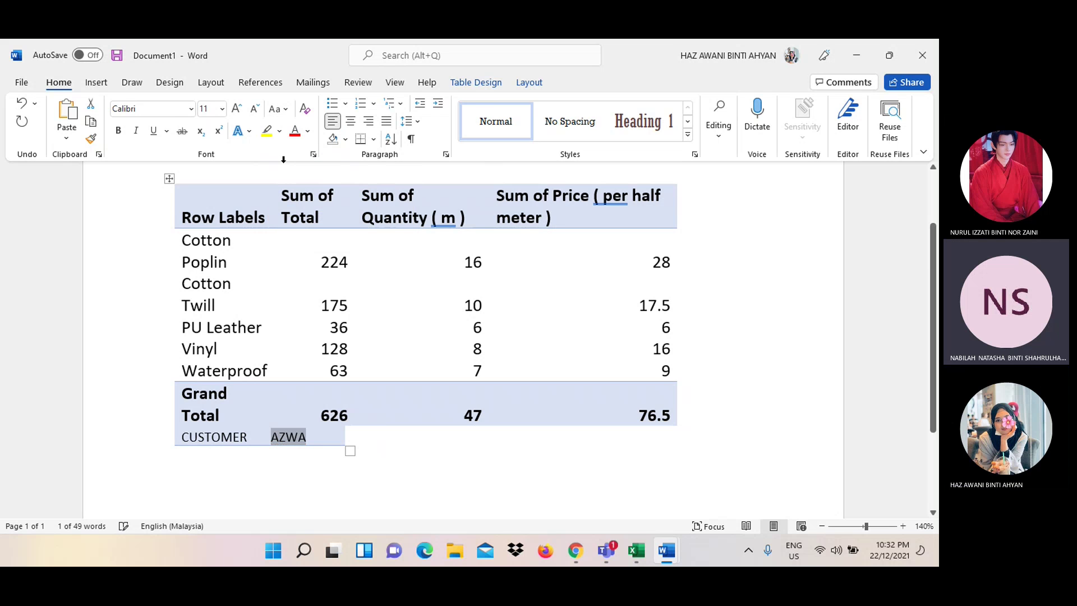
pyautogui.click(381, 461)
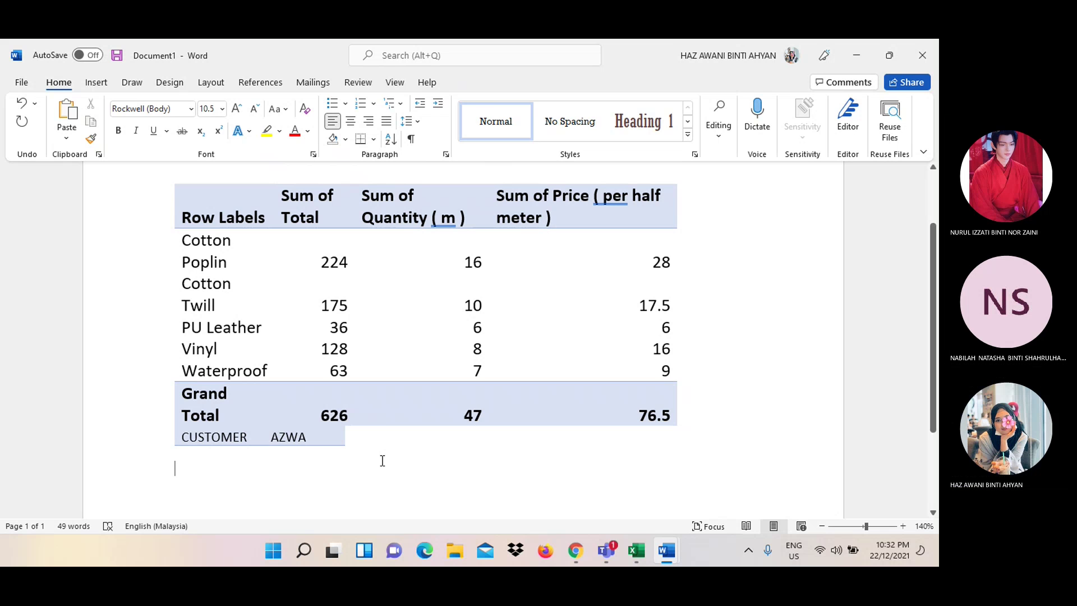
pyautogui.click(574, 551)
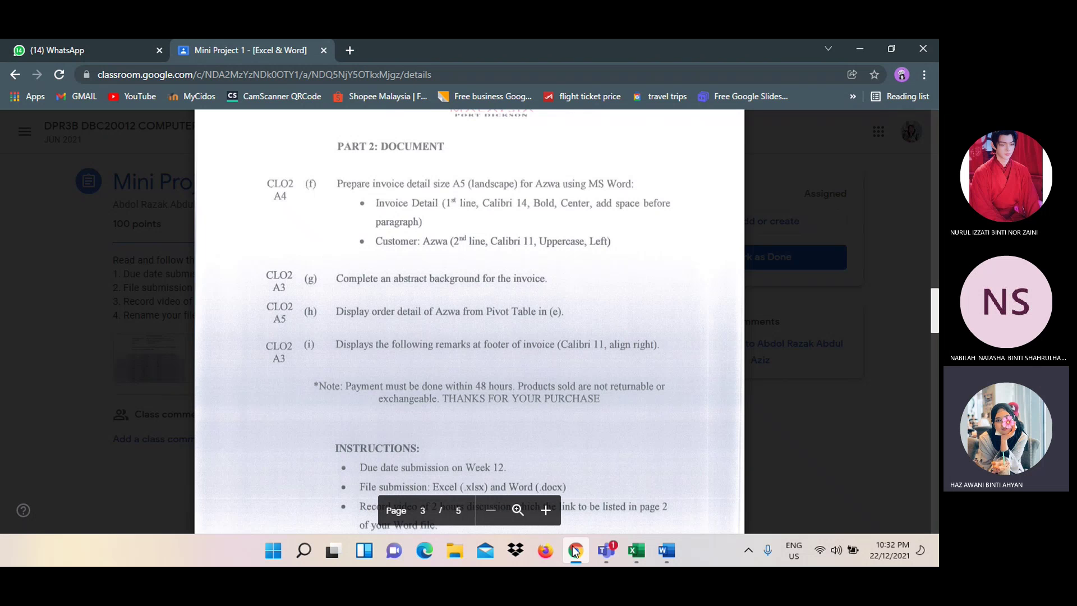
pyautogui.click(575, 551)
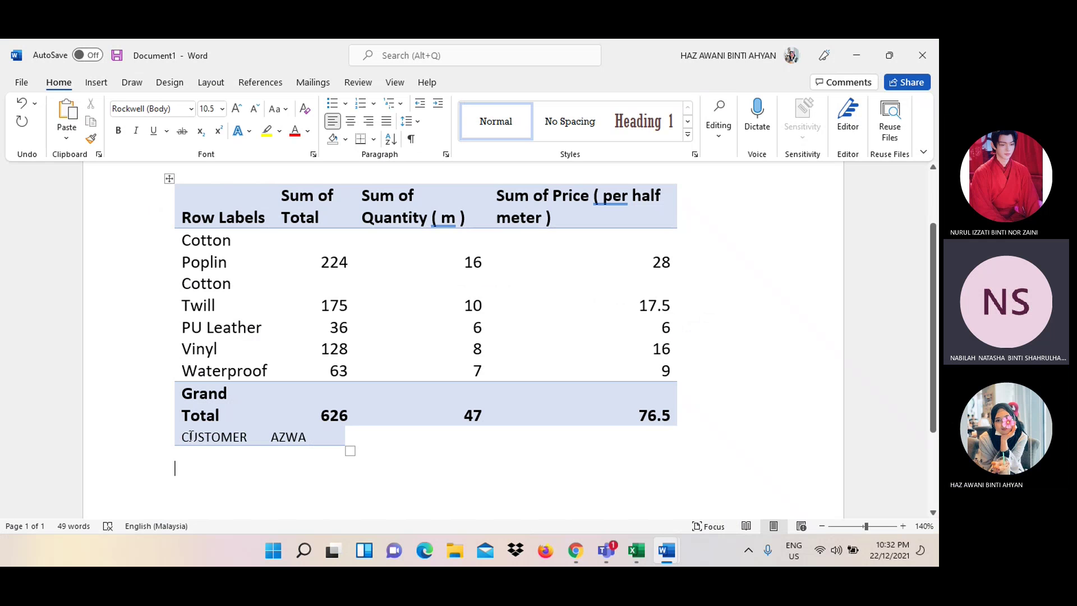
# Select the CUSTOMER AZWA line briefly, then deselect it
pyautogui.moveTo(188, 436); pyautogui.dragTo(307, 440)
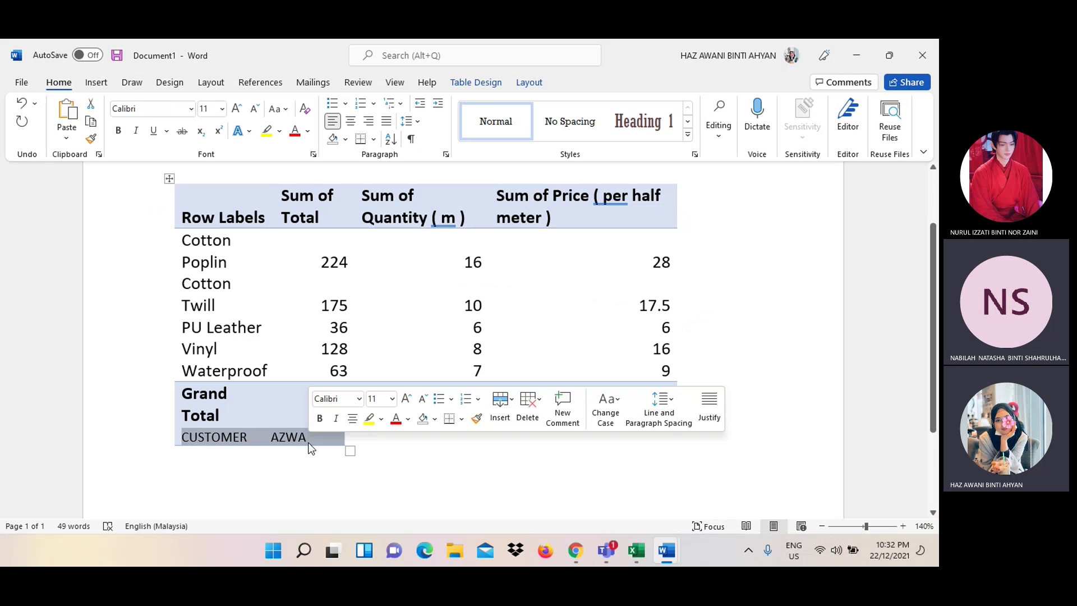
pyautogui.click(308, 440)
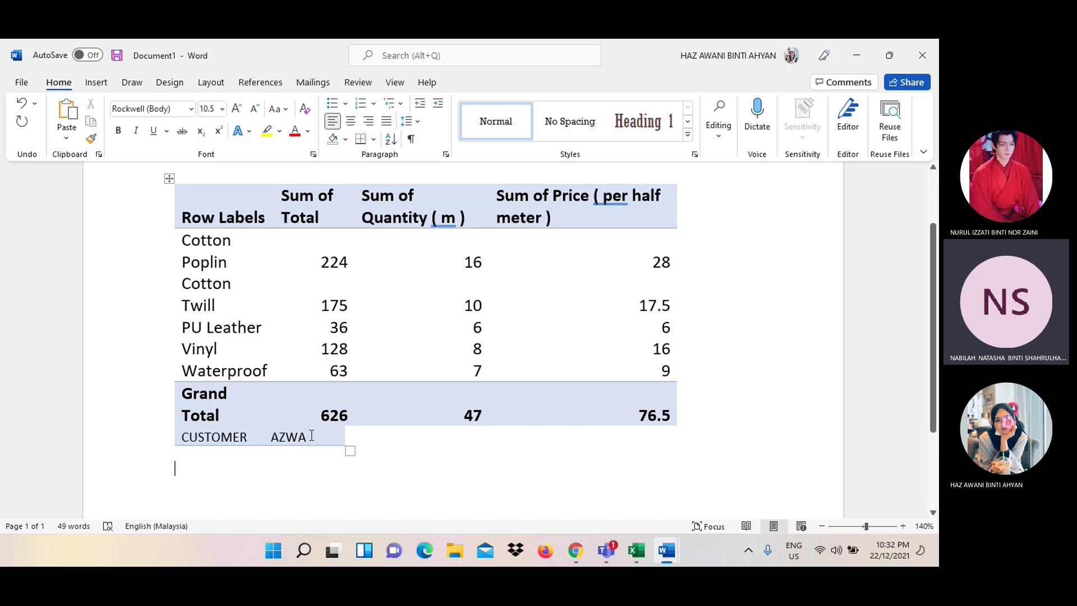
pyautogui.click(178, 434)
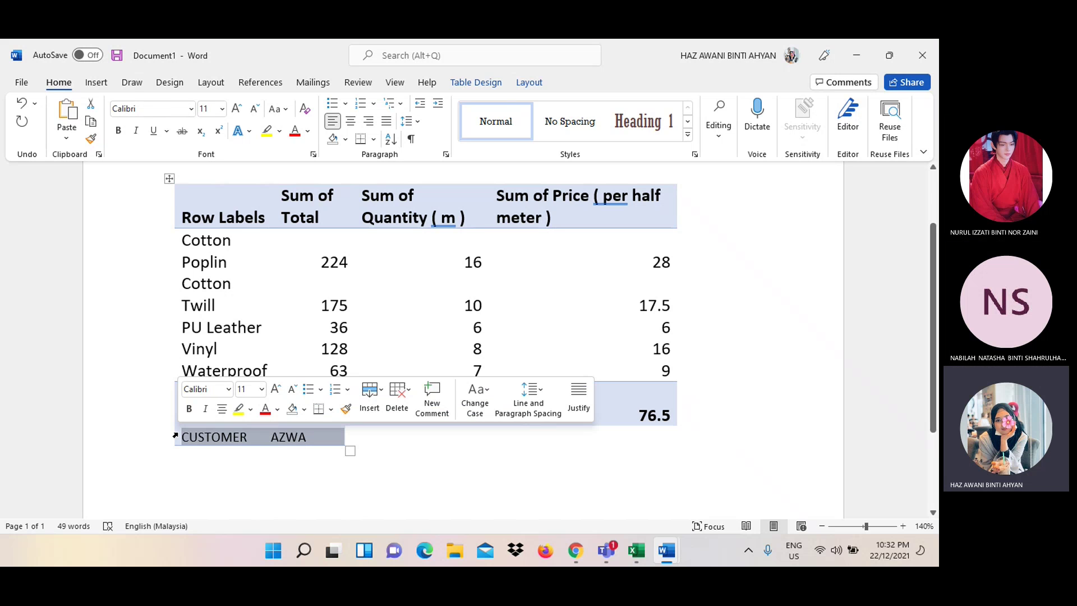
pyautogui.click(228, 499)
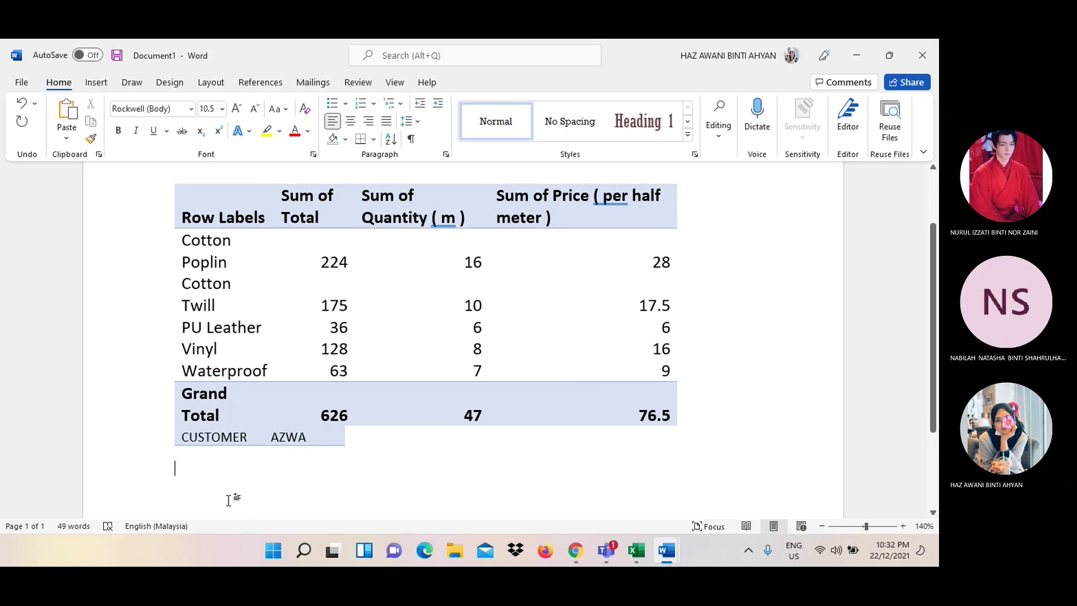
# Apply the Office 2007 - 2010 colour palette from the Design tab
pyautogui.click(96, 83)
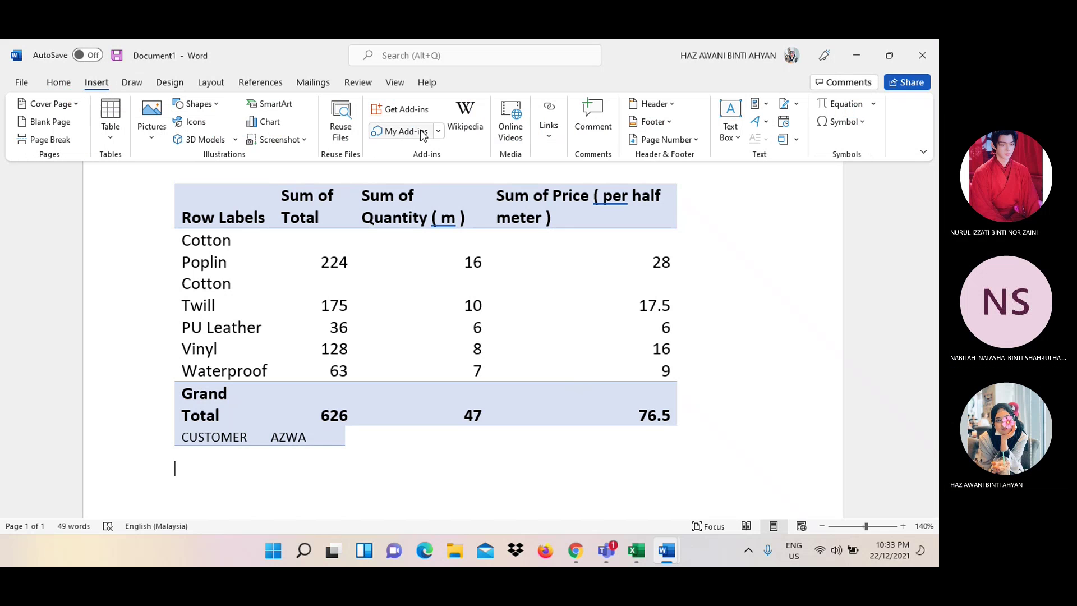
pyautogui.click(168, 85)
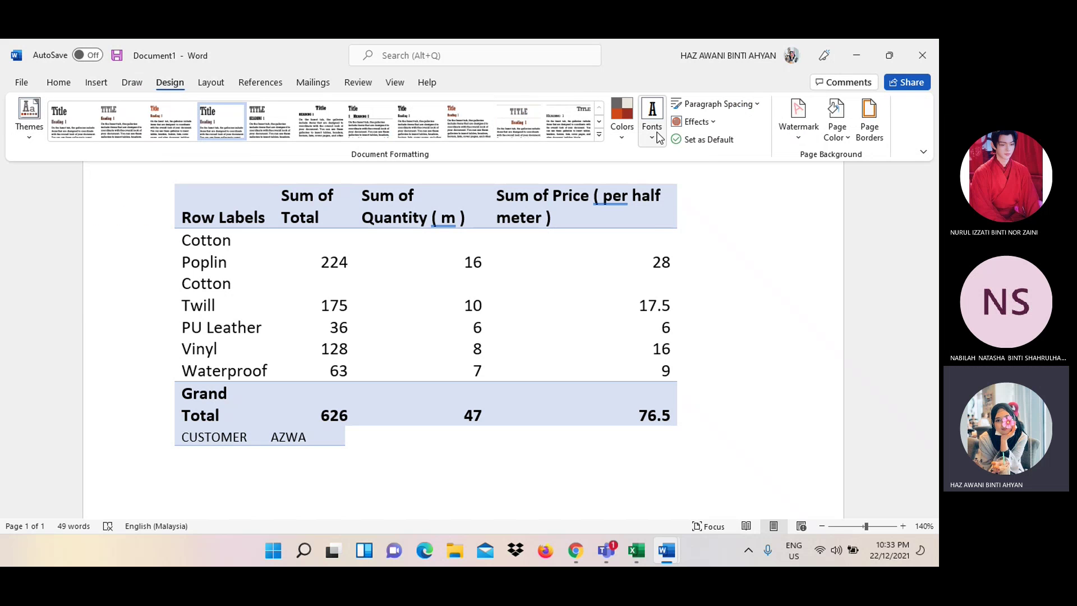
pyautogui.click(712, 122)
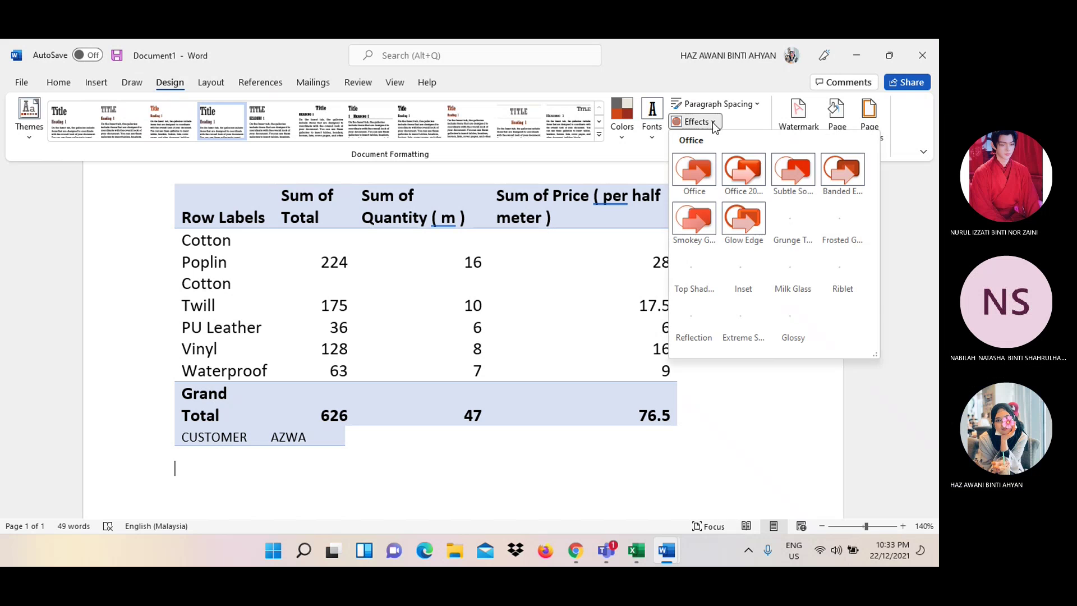
pyautogui.click(712, 122)
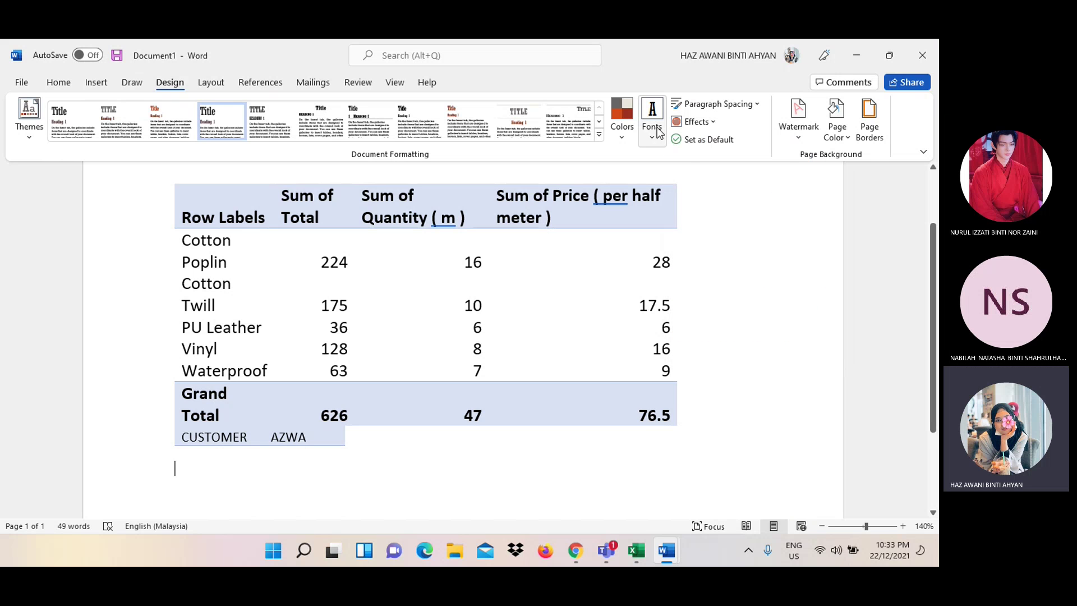
pyautogui.click(623, 129)
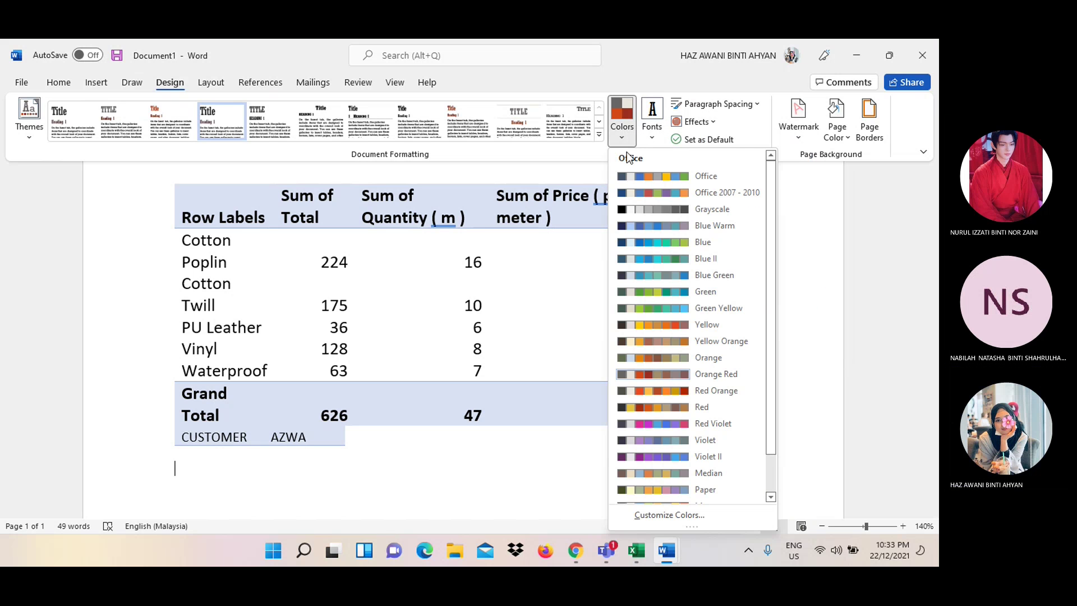
pyautogui.click(634, 193)
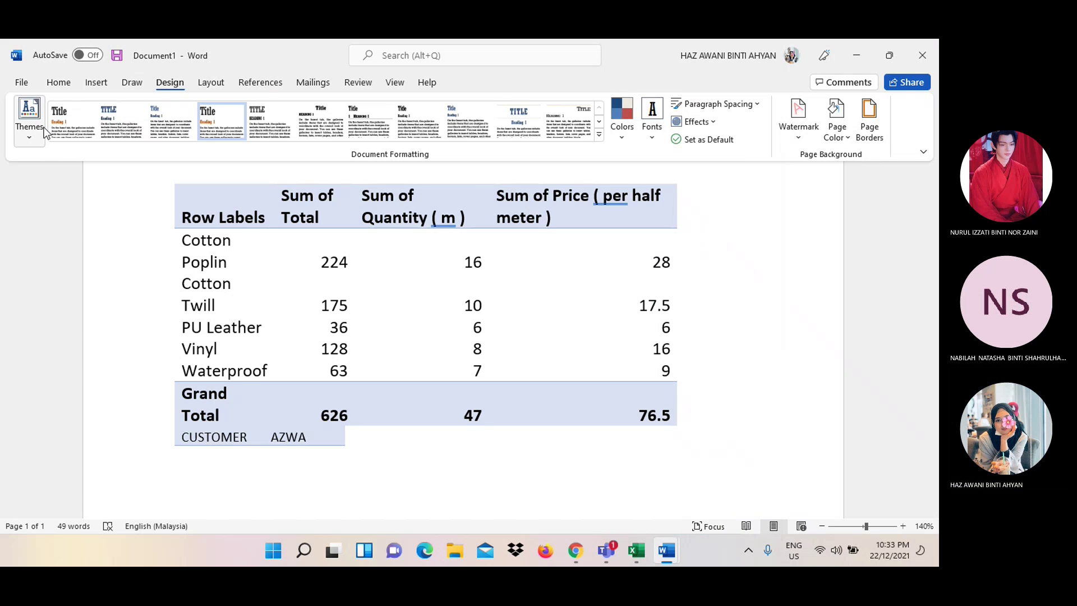
# Look through the document themes gallery and dismiss it without applying a theme
pyautogui.click(18, 127)
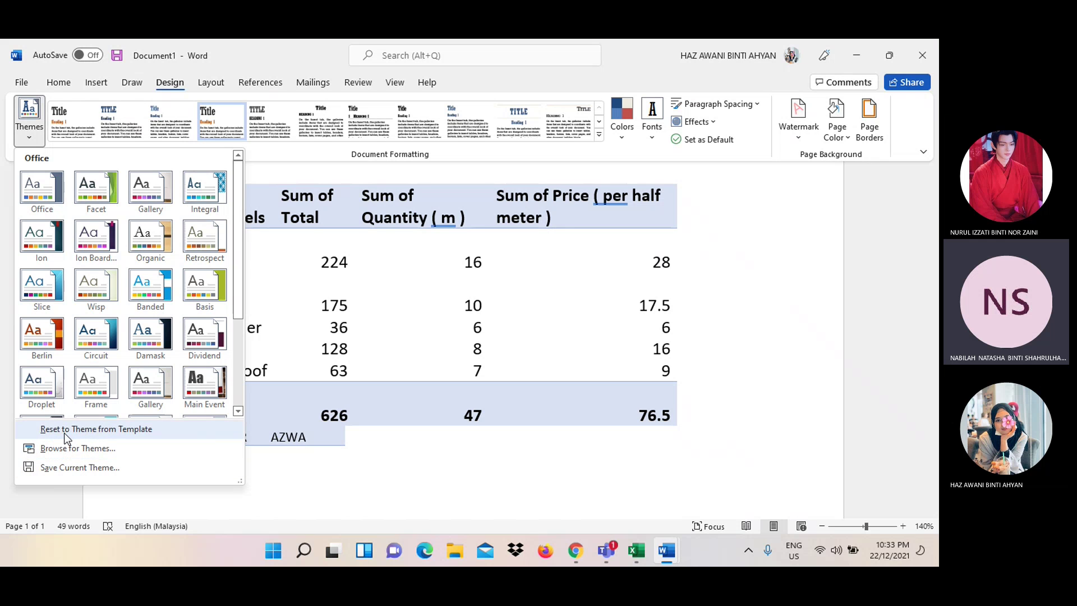
pyautogui.scroll(-3, 197, 366)
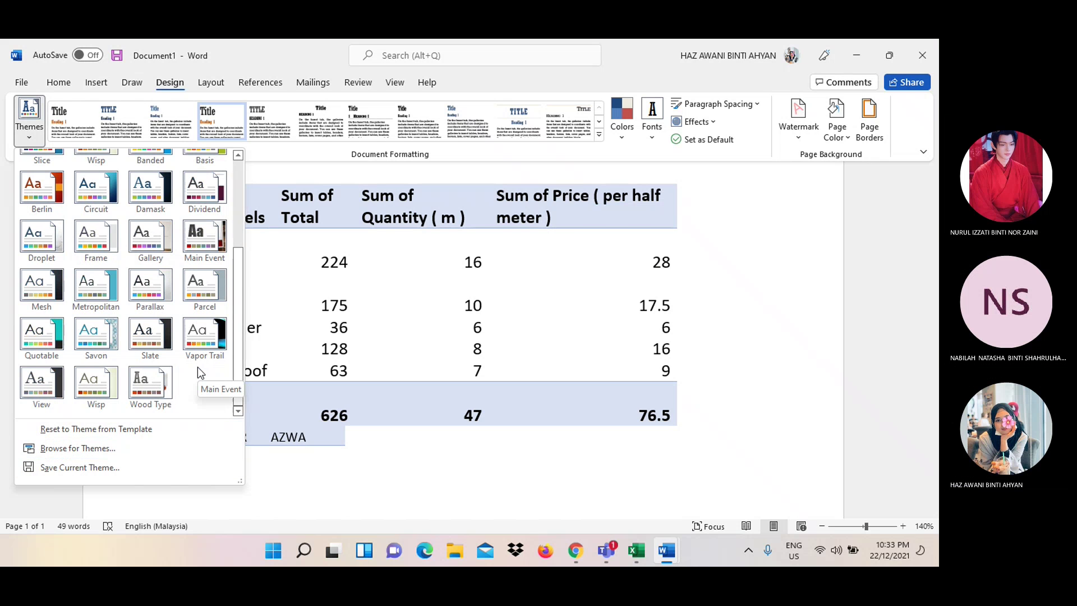
pyautogui.press('Escape')
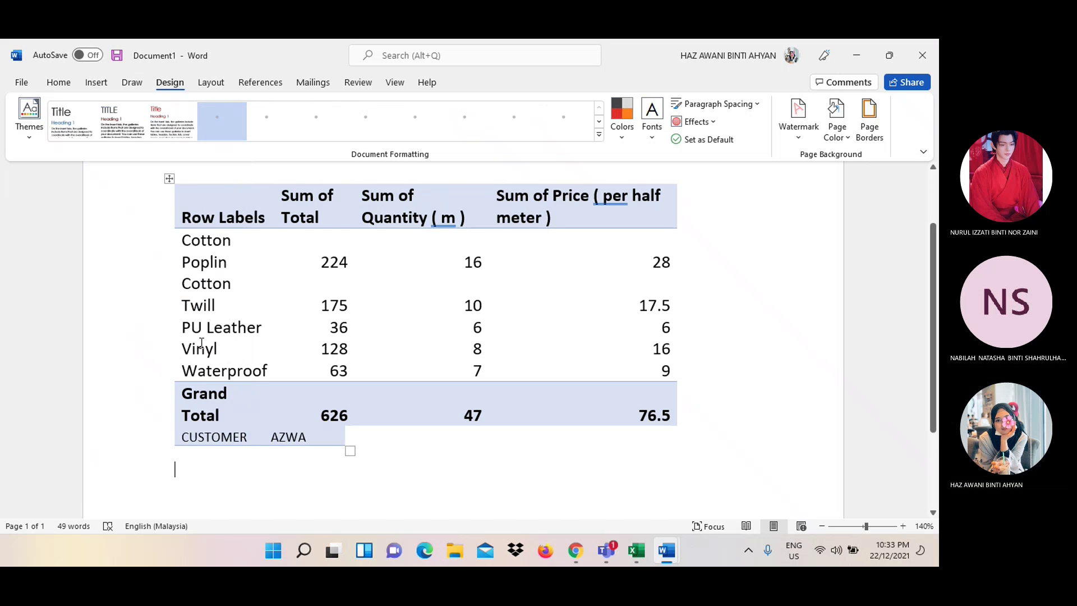
pyautogui.scroll(3, 746, 294)
pyautogui.scroll(-3, 749, 292)
pyautogui.scroll(3, 749, 293)
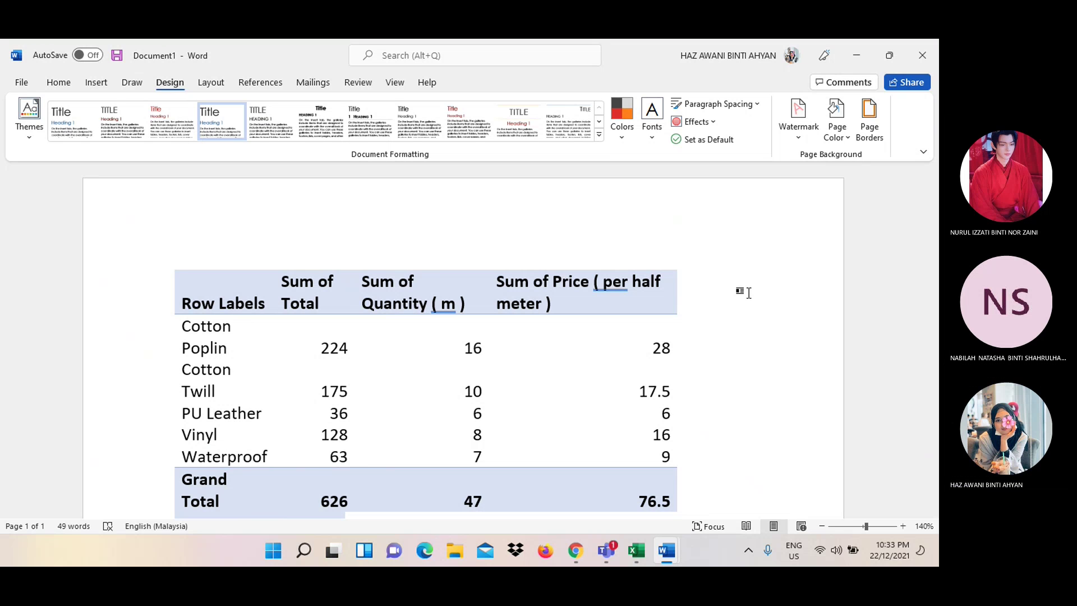
pyautogui.click(210, 83)
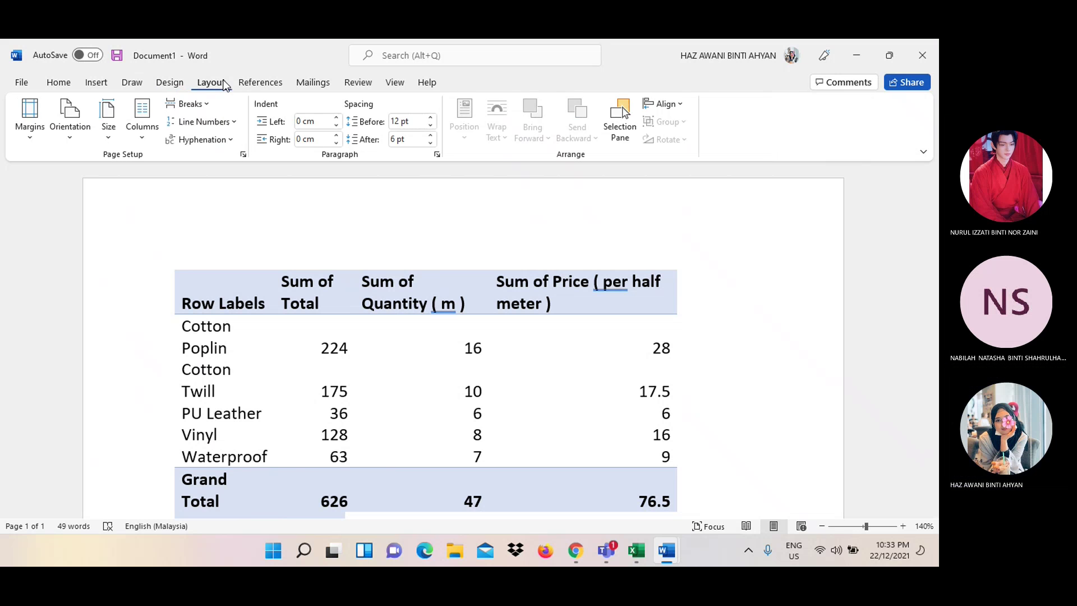
pyautogui.click(75, 83)
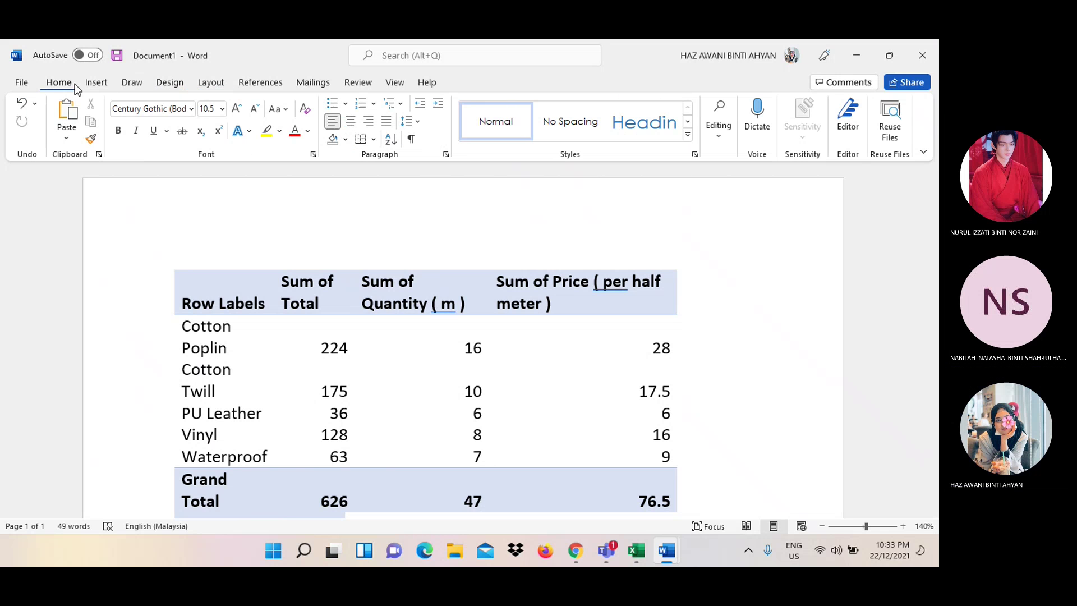
pyautogui.click(94, 84)
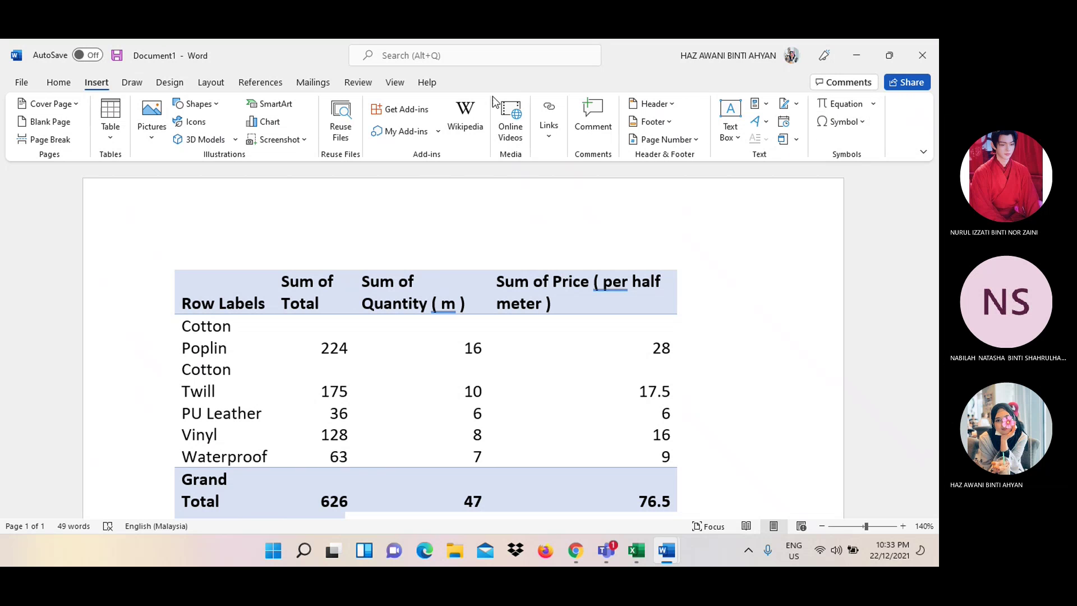
pyautogui.click(142, 84)
pyautogui.click(164, 89)
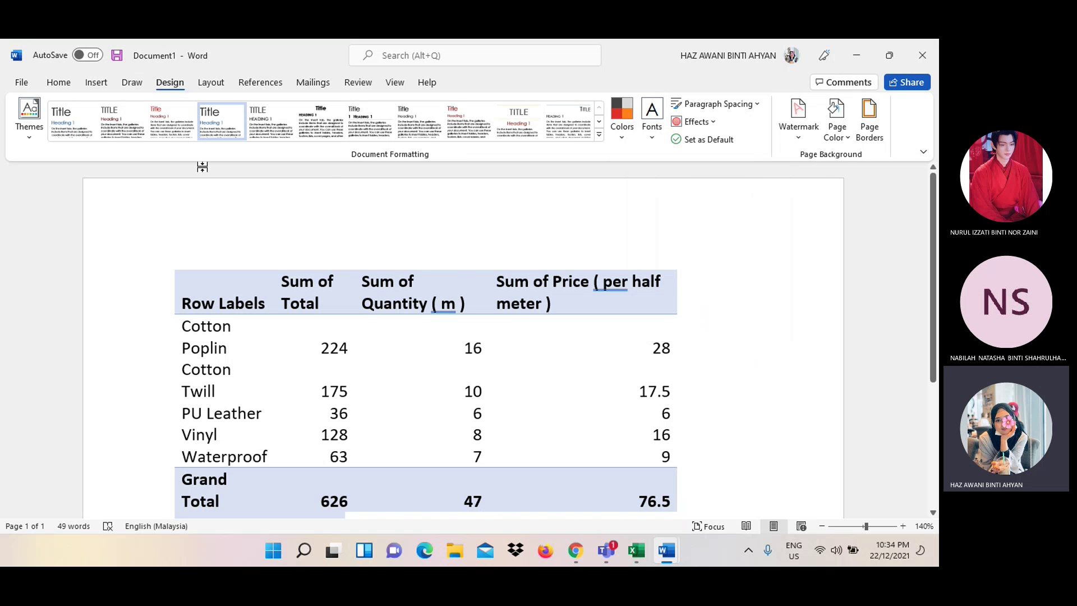
# Select the table's header row and first column, then clear the selection
pyautogui.click(147, 194)
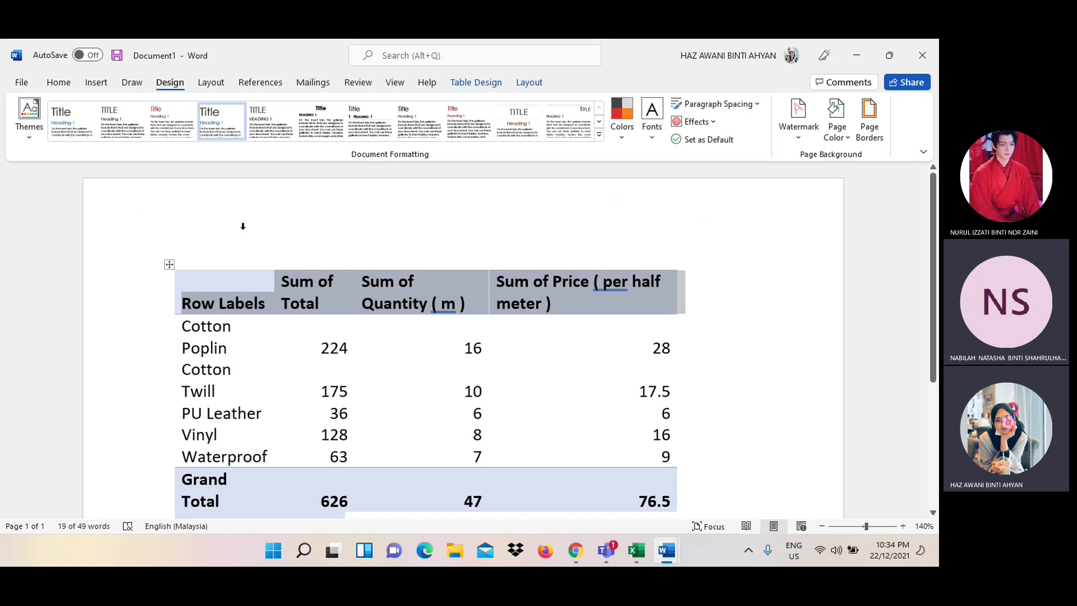
pyautogui.click(225, 266)
pyautogui.click(712, 286)
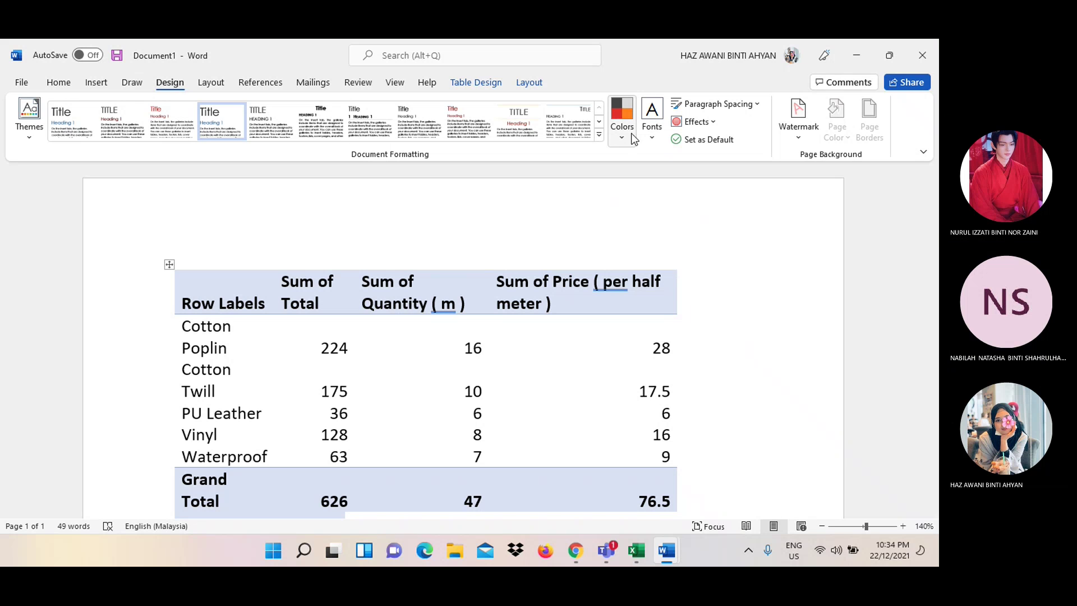
# Preview the theme font pairs and paragraph spacing presets, leaving both unchanged
pyautogui.click(649, 134)
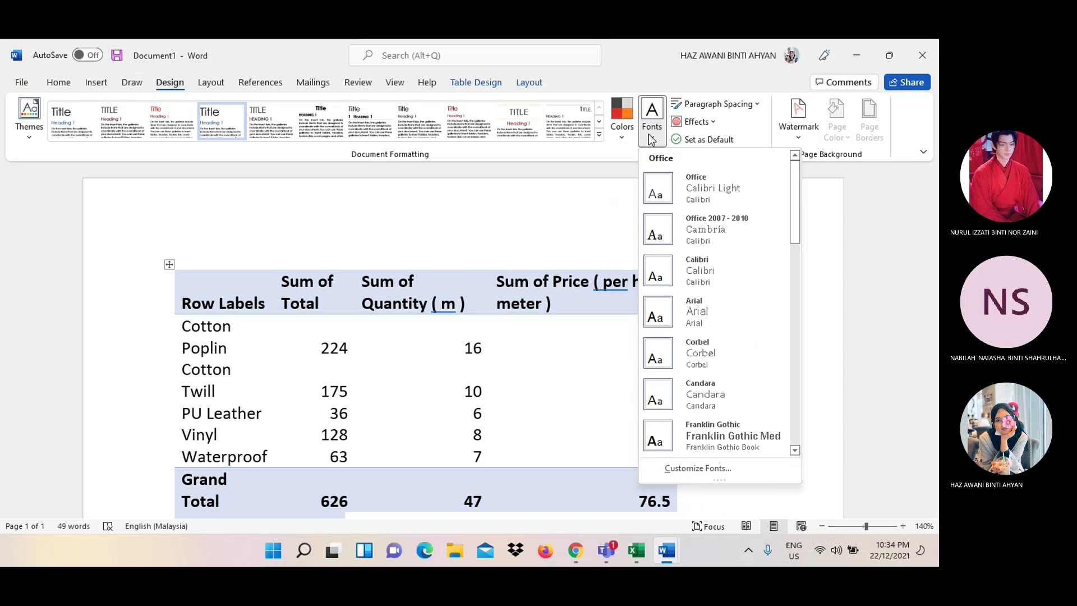
pyautogui.click(649, 137)
pyautogui.click(758, 104)
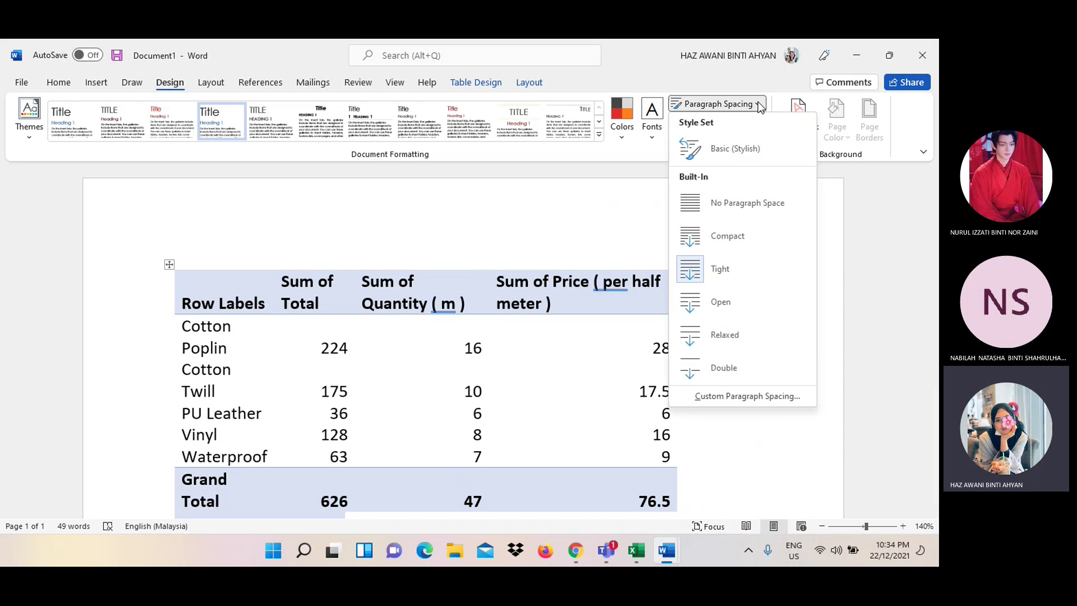
pyautogui.click(758, 102)
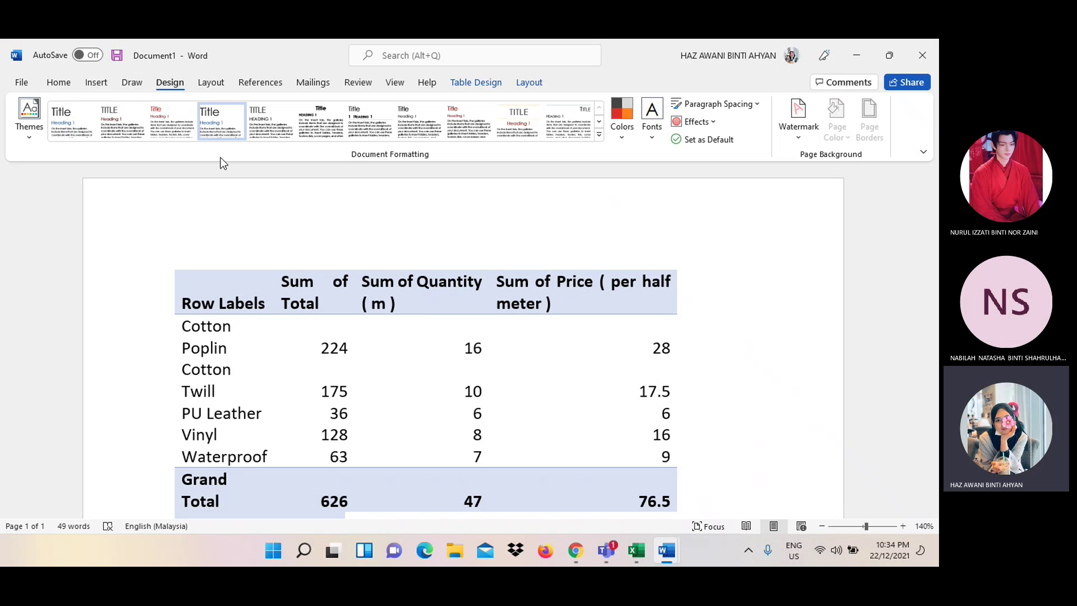
# Cancel Browse for Themes without choosing a file, then switch to the Insert tab
pyautogui.click(32, 136)
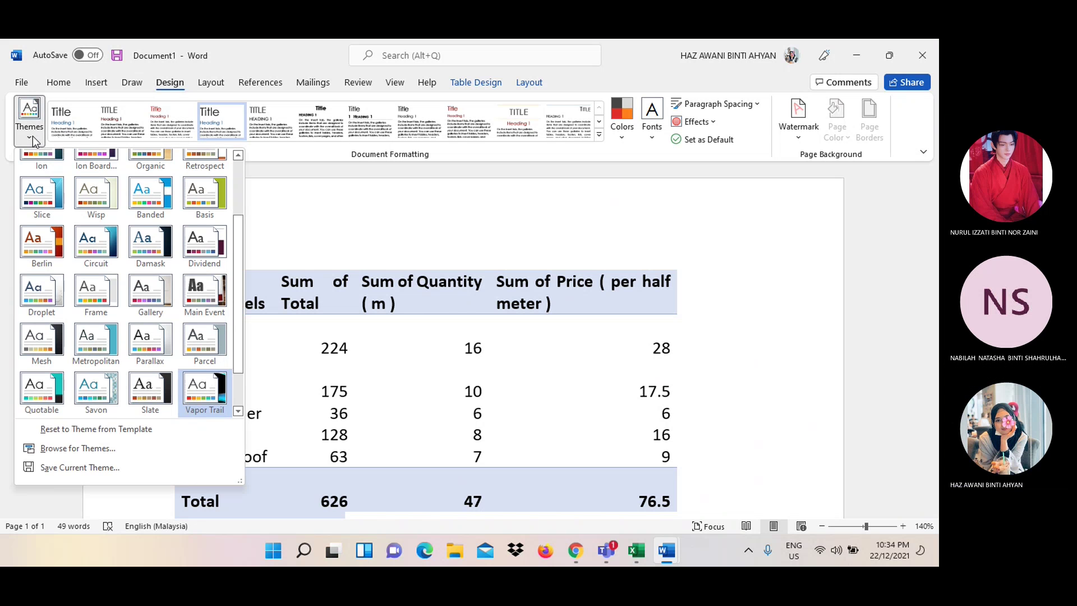
pyautogui.click(109, 440)
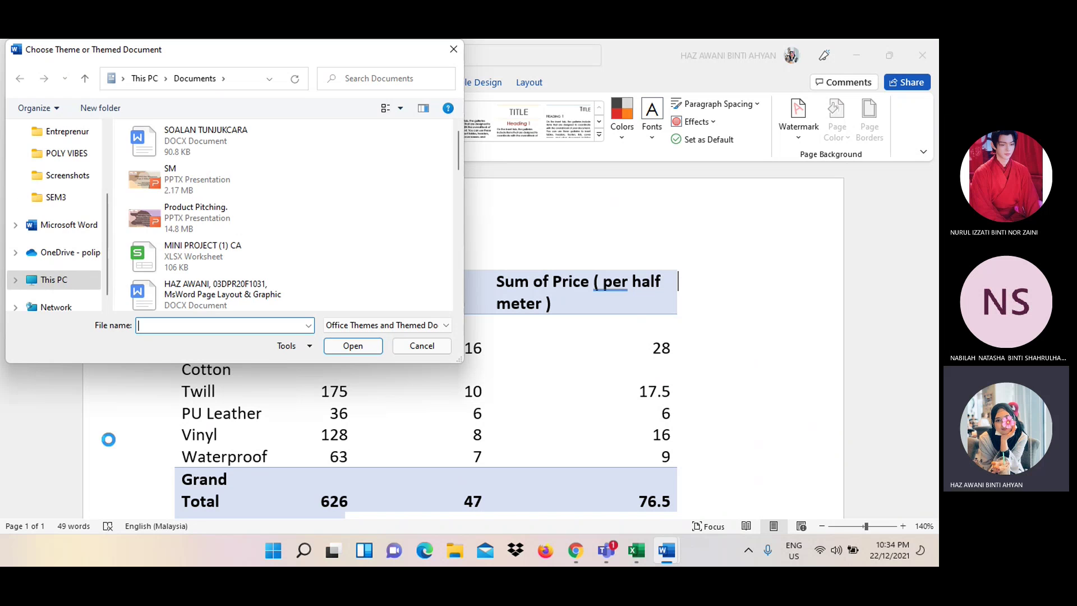
pyautogui.click(454, 49)
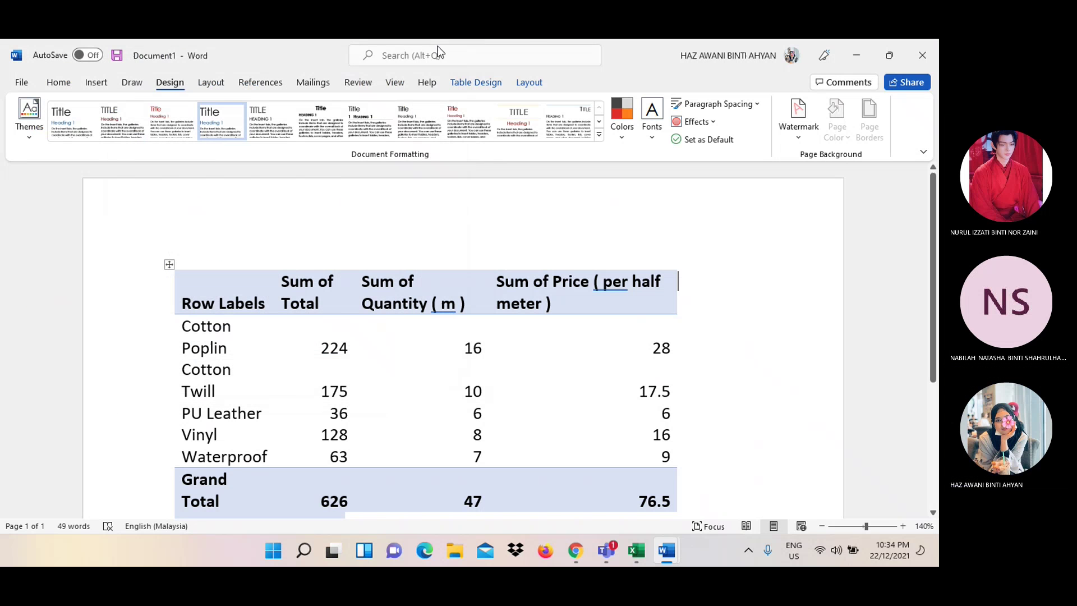
pyautogui.click(93, 84)
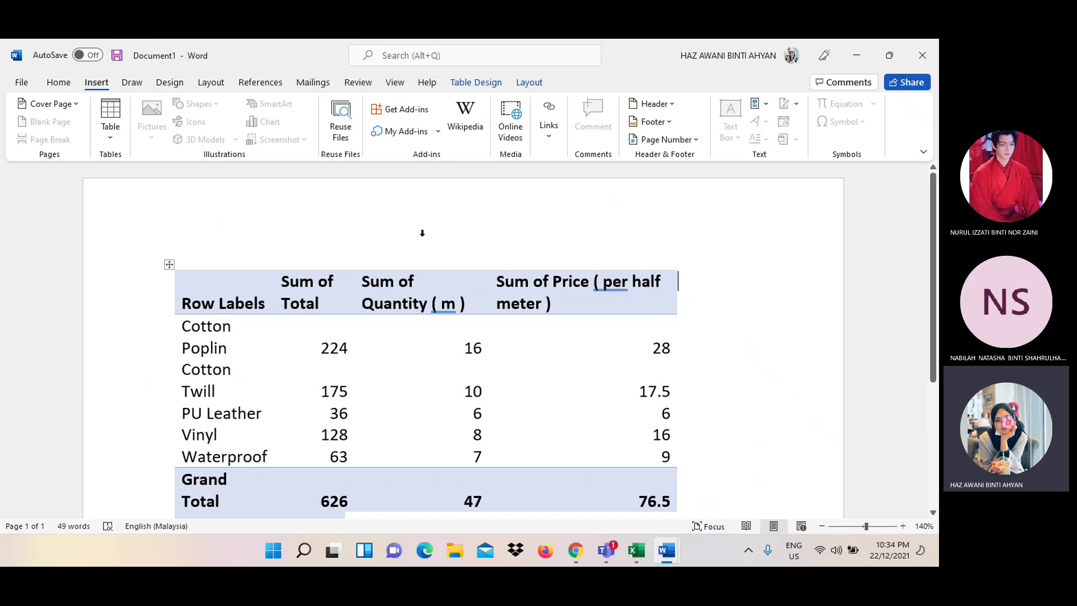
pyautogui.click(584, 242)
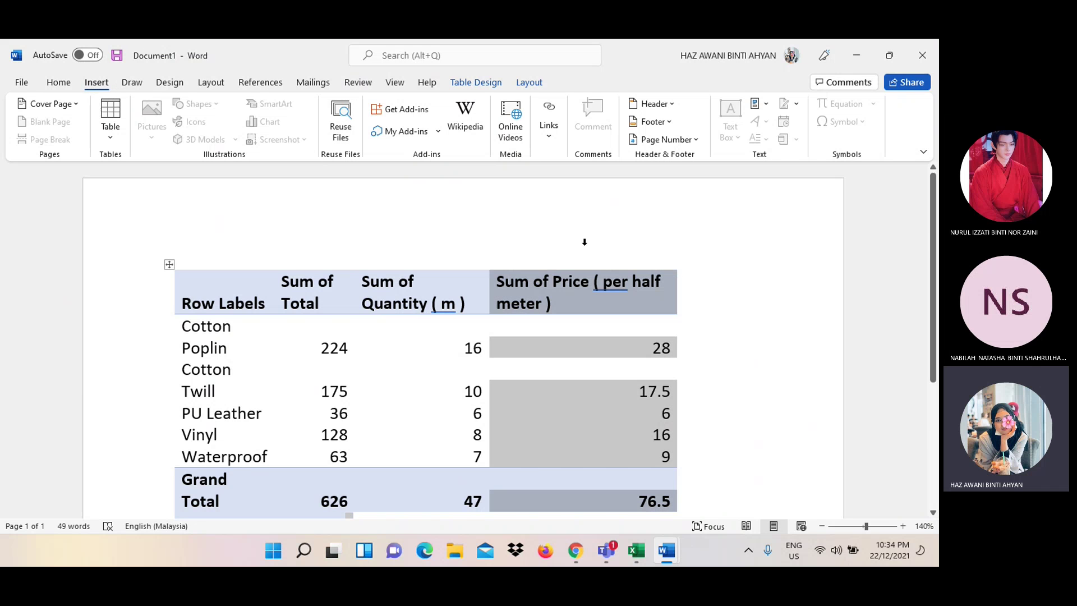
pyautogui.click(796, 299)
pyautogui.scroll(-5, 732, 306)
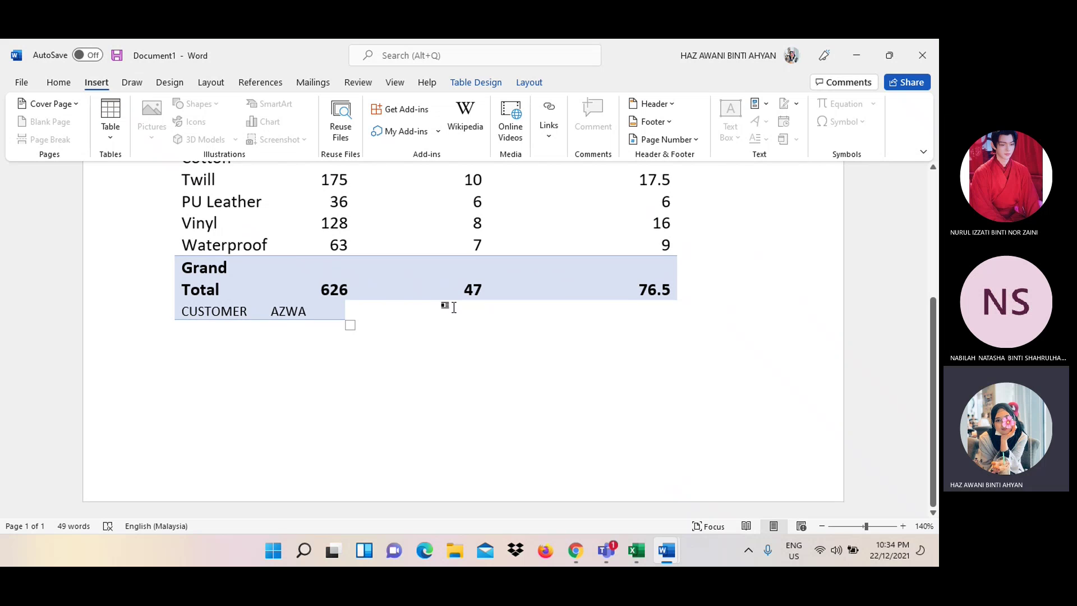
pyautogui.click(348, 325)
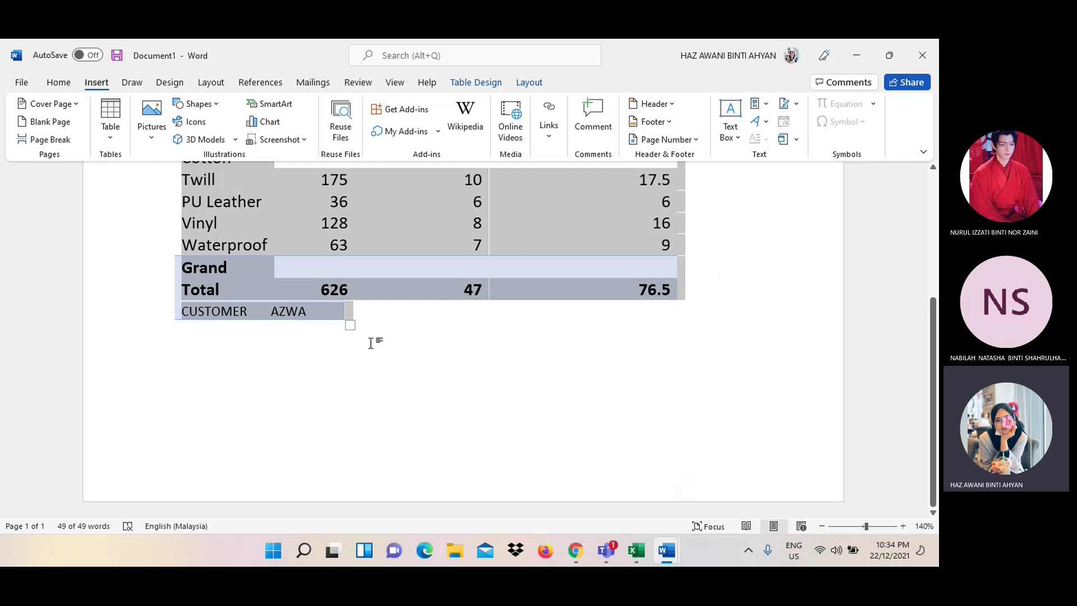
pyautogui.click(370, 342)
pyautogui.scroll(3, 401, 341)
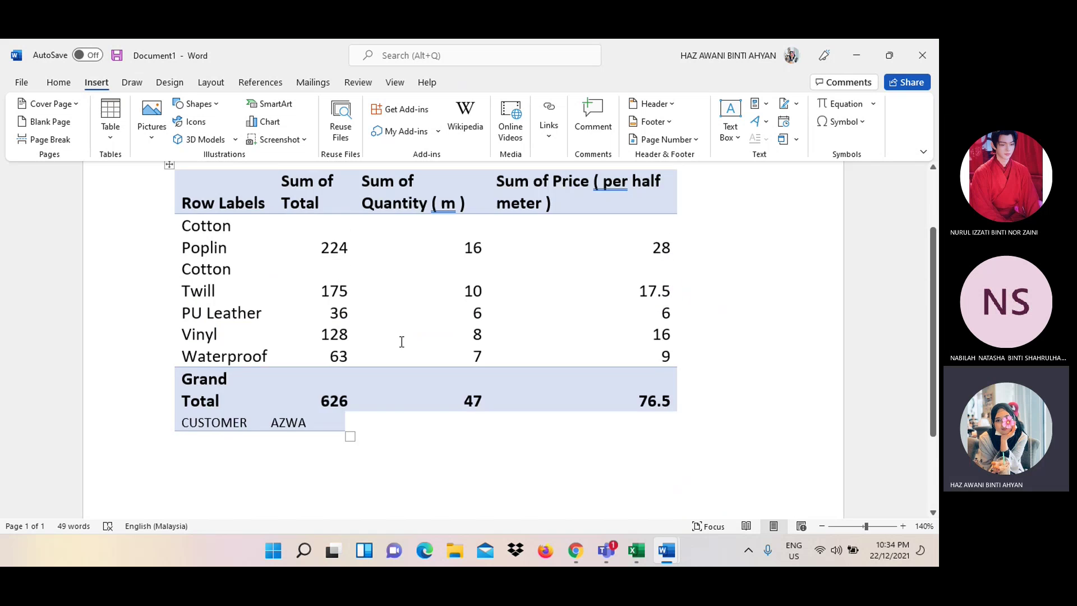
pyautogui.scroll(2, 401, 342)
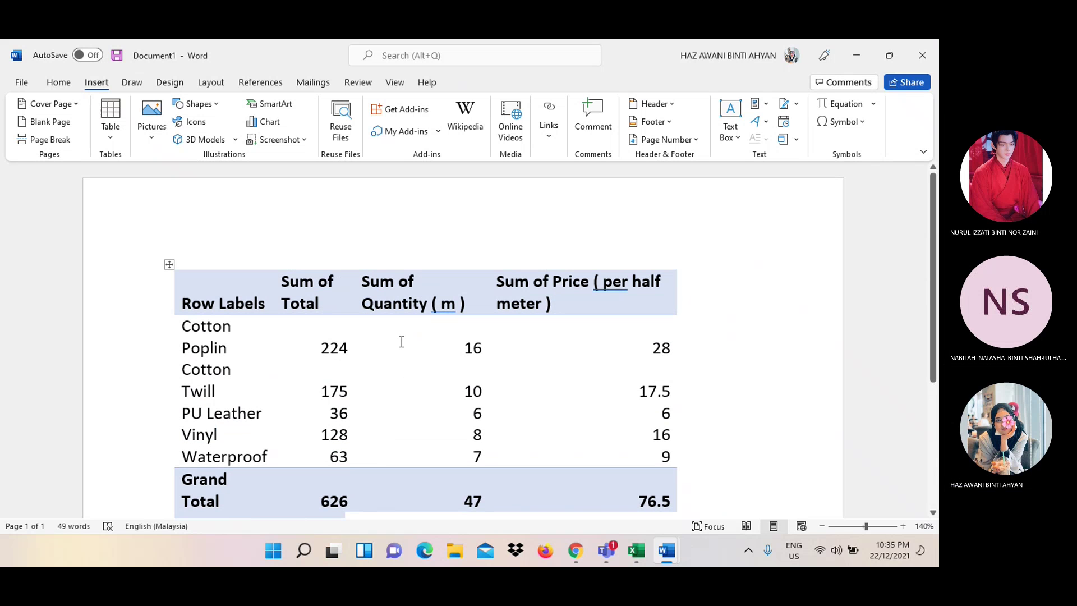
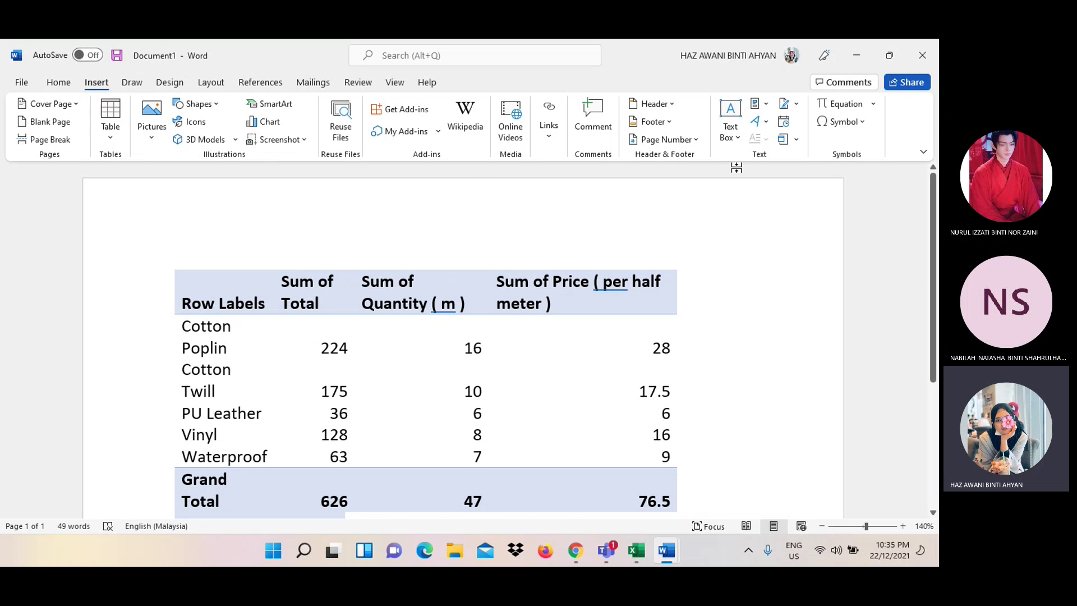
# Close the Signature Line options and apply the Integral theme from the Design tab's Themes gallery
pyautogui.click(798, 103)
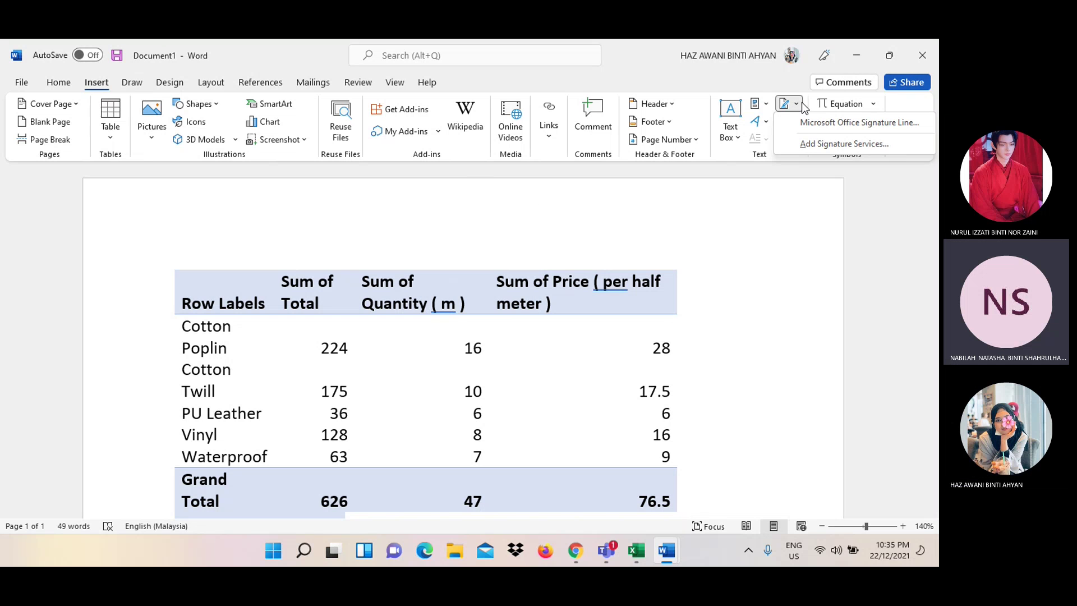
pyautogui.click(802, 102)
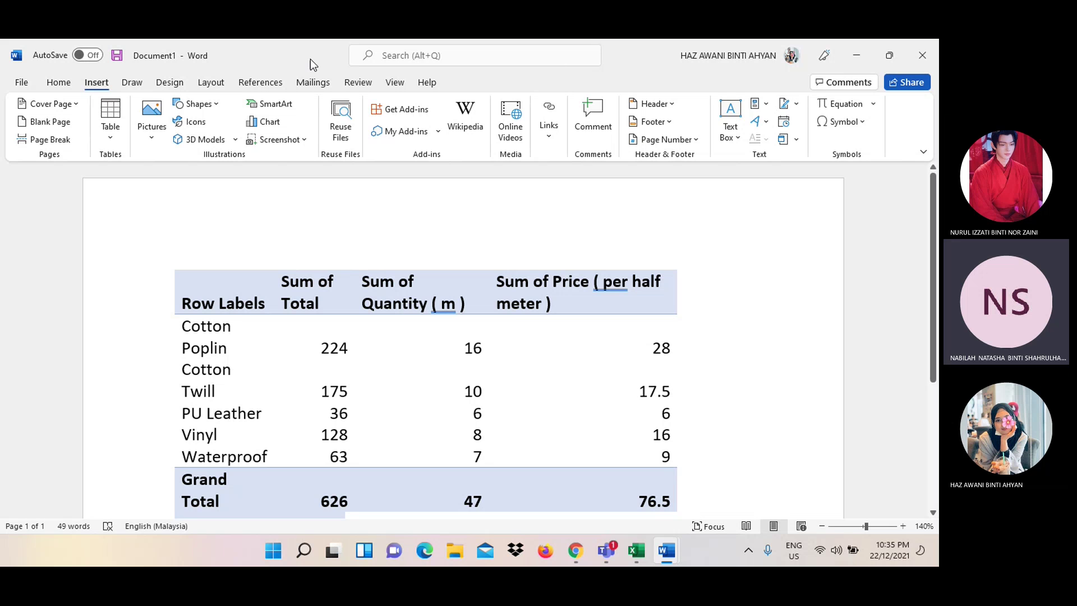
pyautogui.click(173, 80)
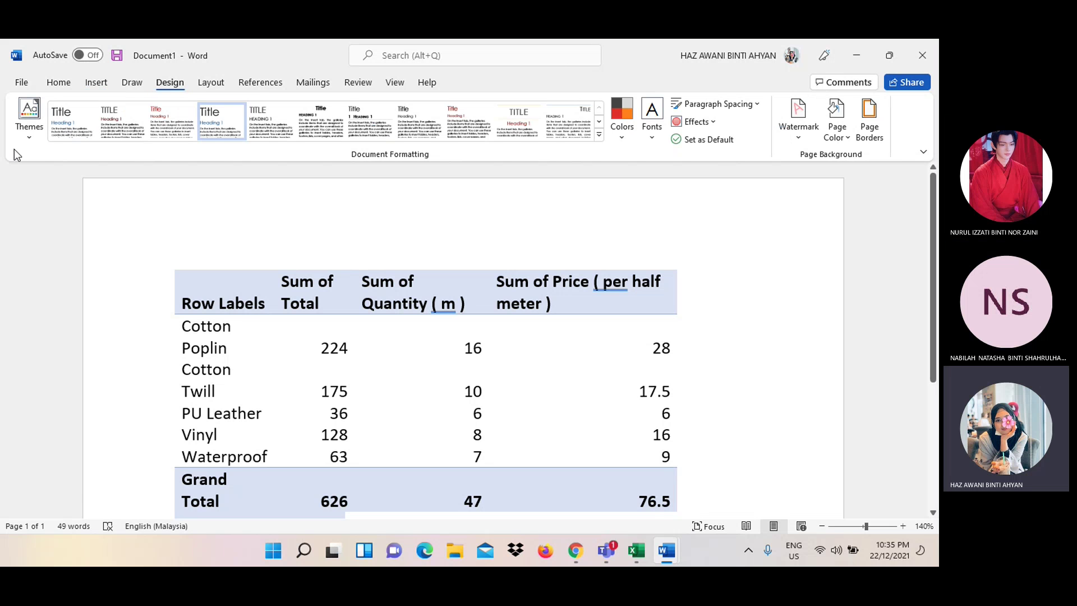
pyautogui.click(28, 137)
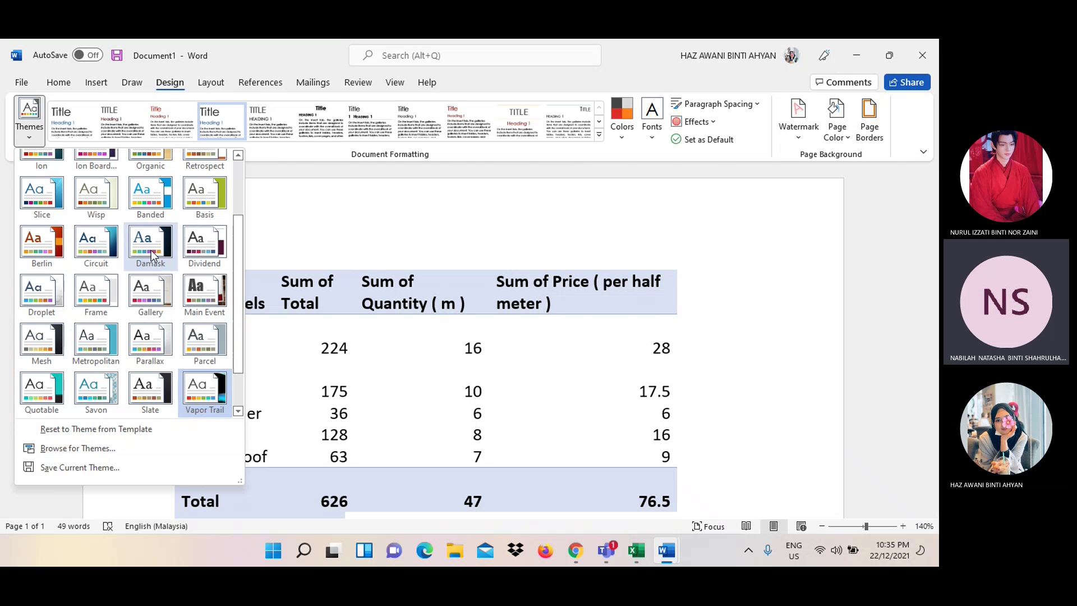
pyautogui.scroll(2, 151, 255)
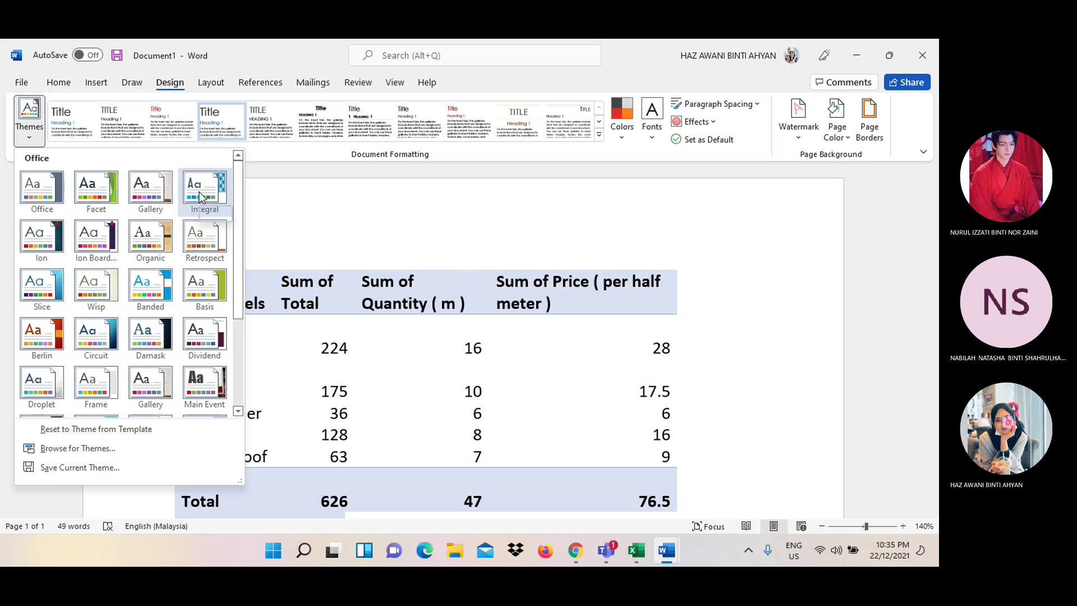
pyautogui.click(200, 193)
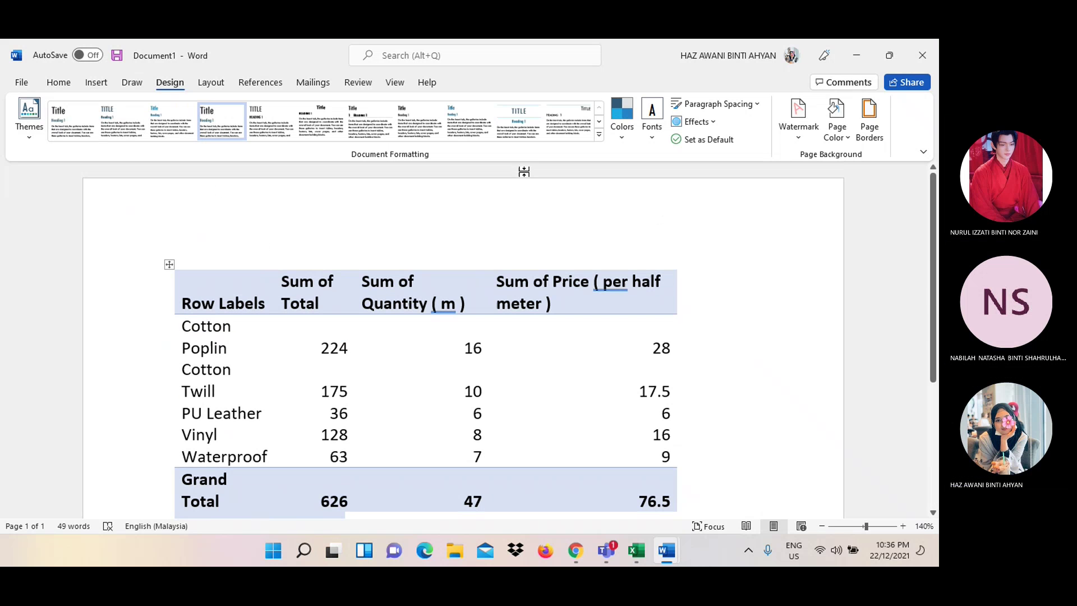
# Browse the theme Effects, Paragraph Spacing and Colors choices without applying any
pyautogui.click(711, 122)
pyautogui.click(711, 123)
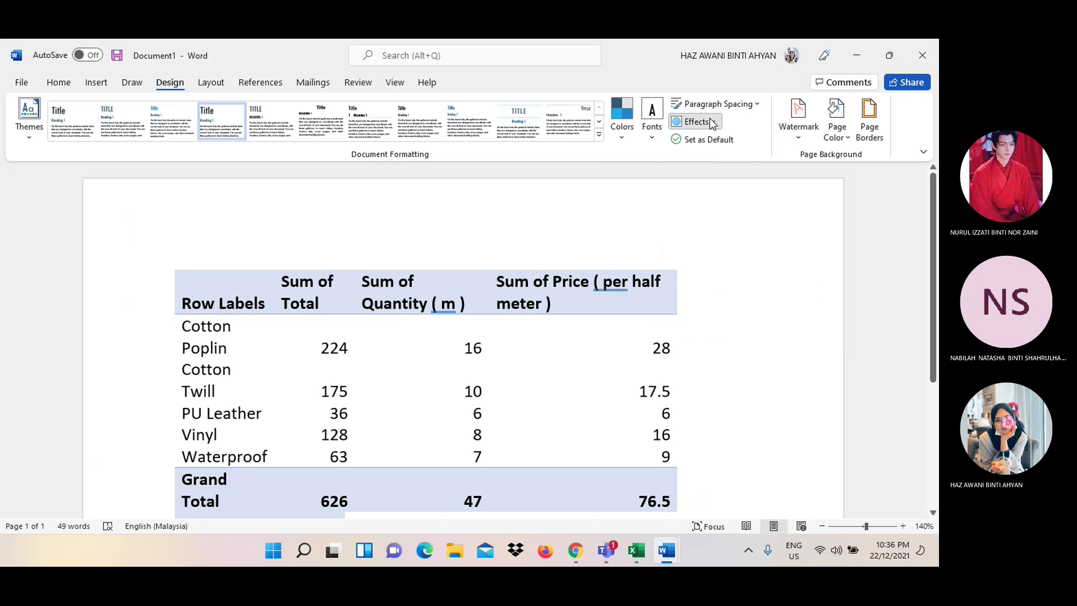
pyautogui.click(744, 104)
pyautogui.click(744, 104)
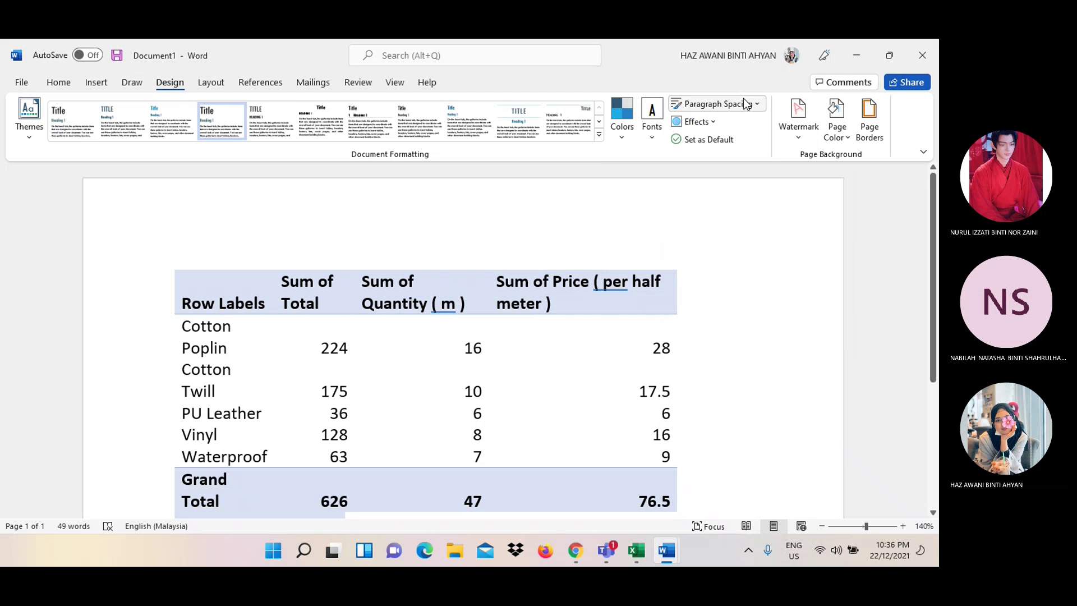
pyautogui.click(630, 133)
pyautogui.click(631, 133)
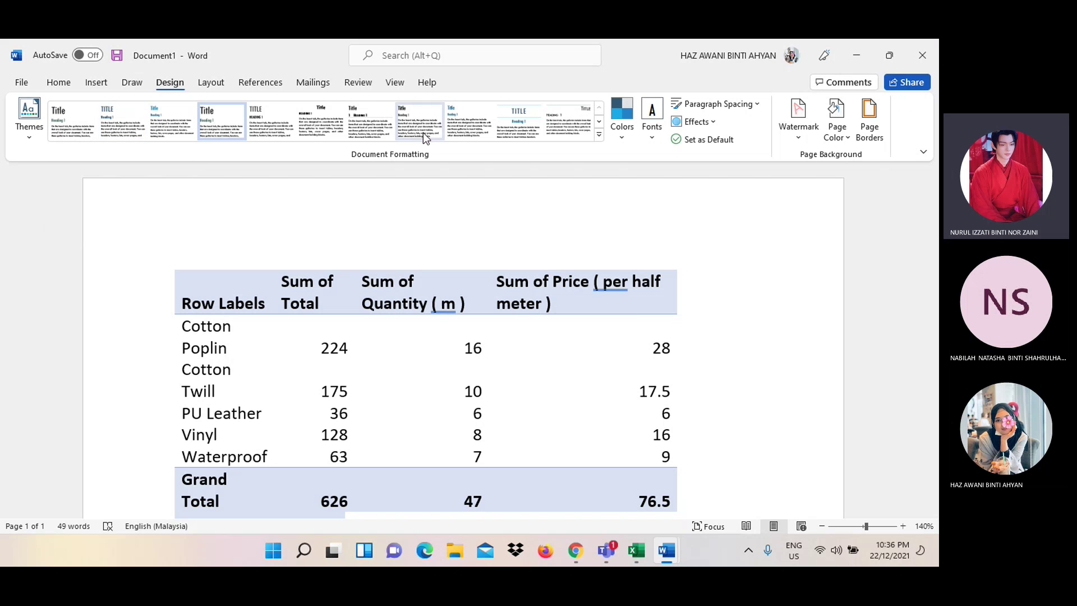
# Close the expanded style set gallery unchanged and bring up the Page Color choices
pyautogui.click(599, 137)
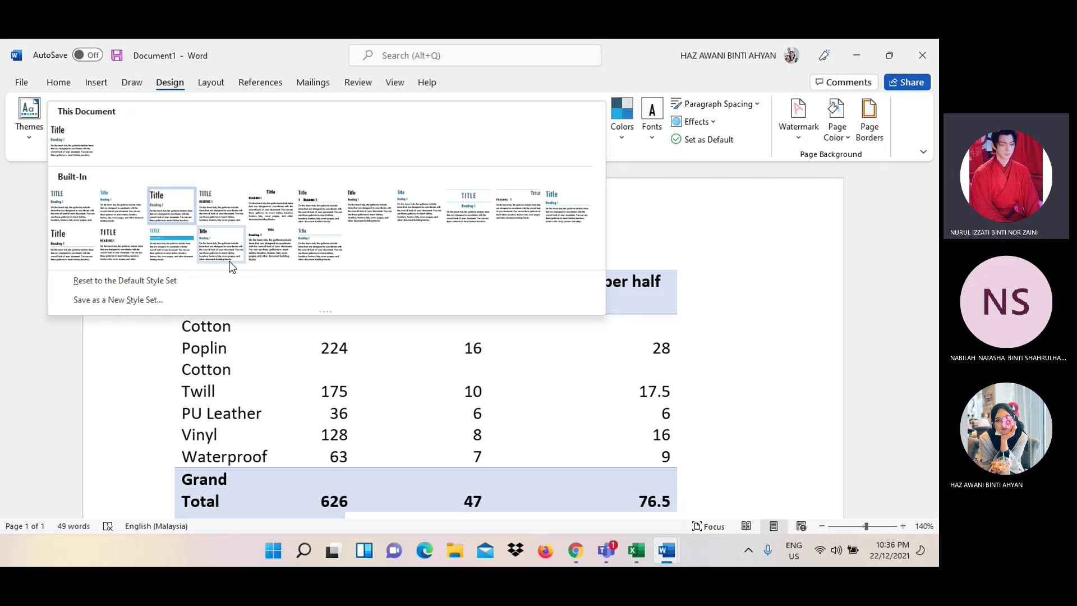
pyautogui.click(760, 222)
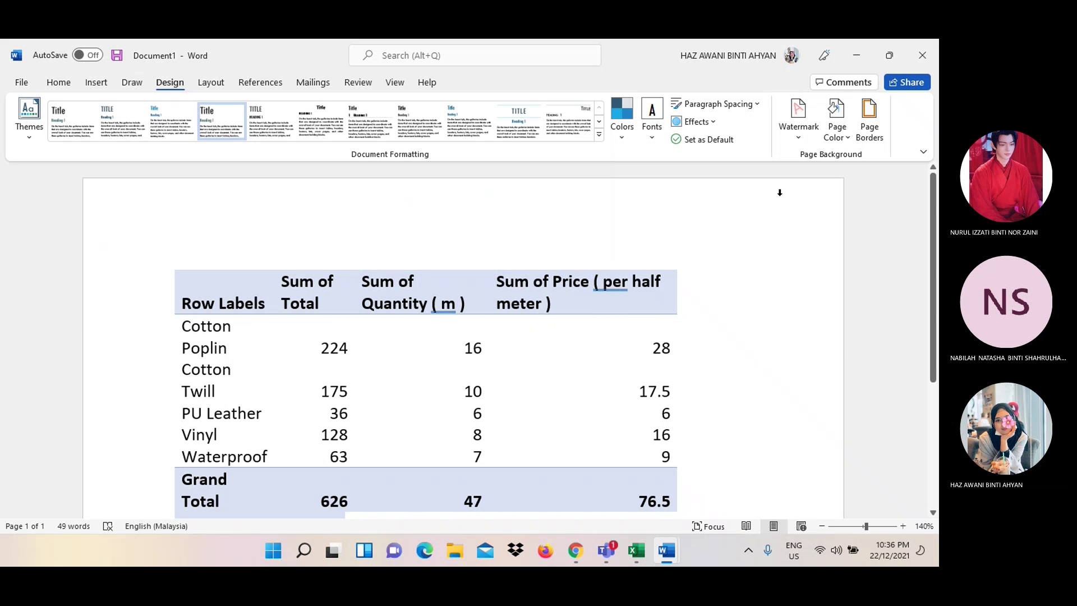
pyautogui.click(843, 137)
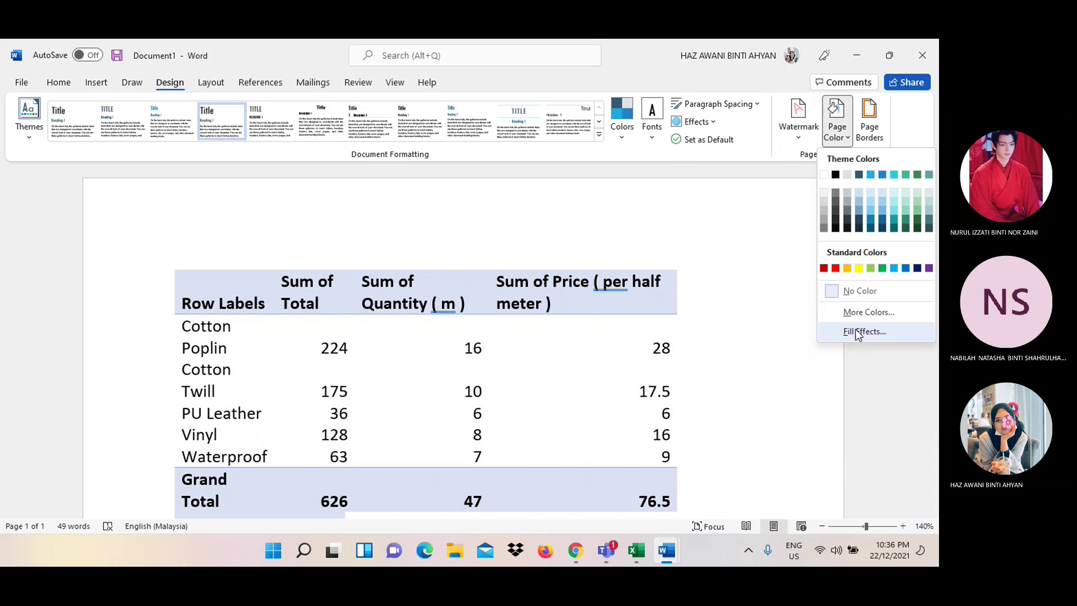
# In Fill Effects, try one-colour gradient shading: vertical, diagonal up and diagonal down
pyautogui.click(855, 331)
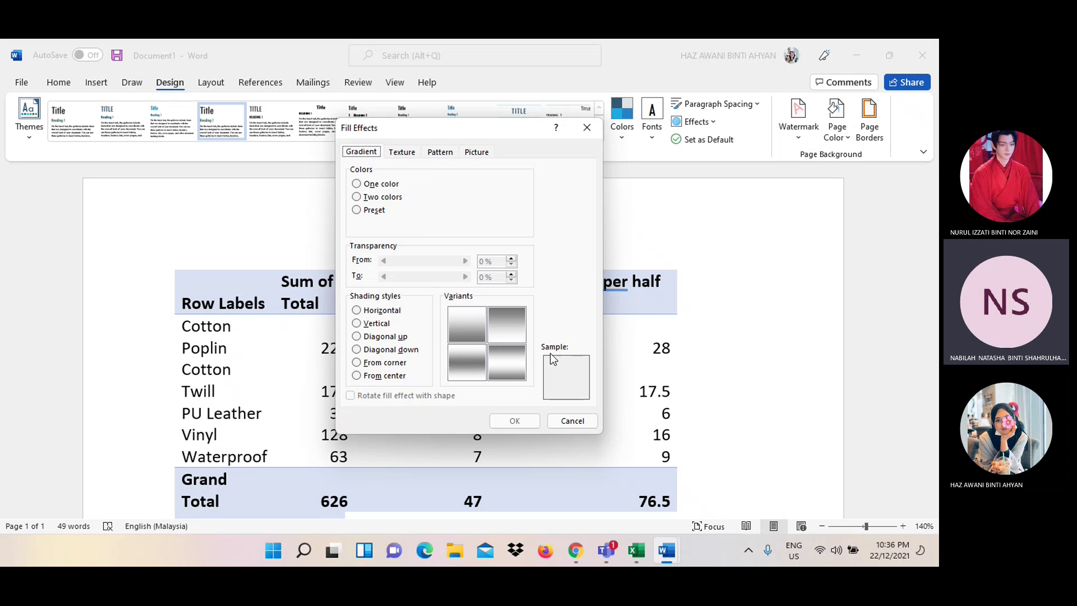
pyautogui.click(476, 324)
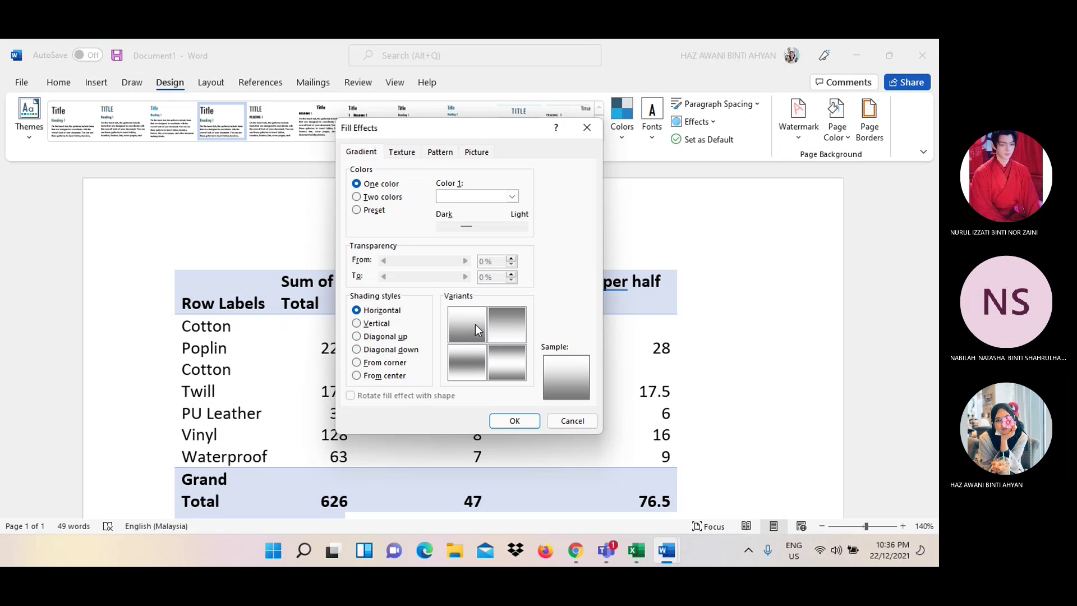
pyautogui.click(356, 323)
pyautogui.click(356, 337)
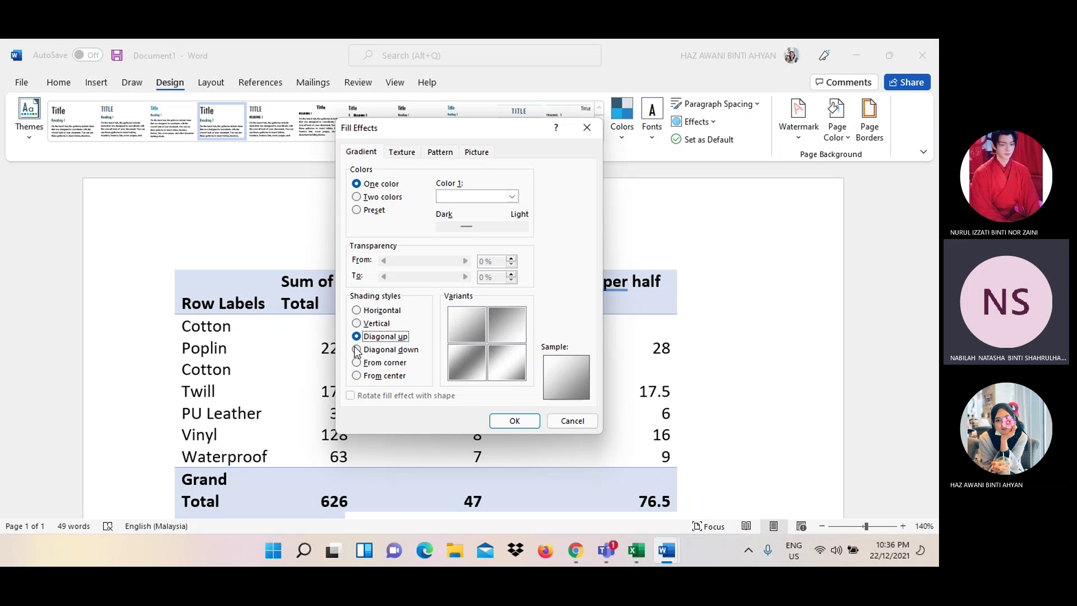
pyautogui.click(356, 349)
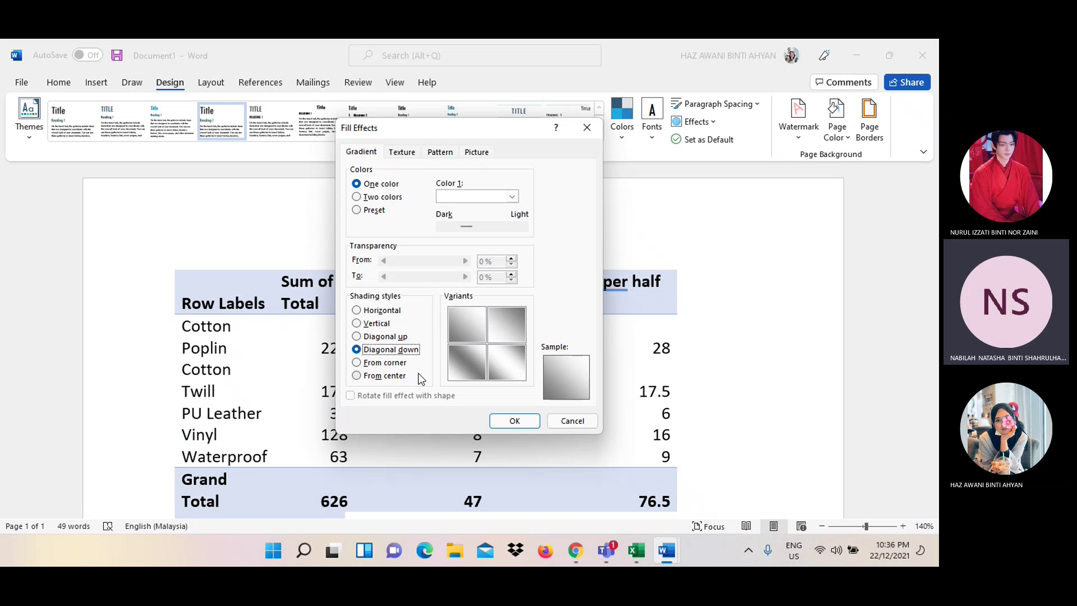
pyautogui.click(465, 380)
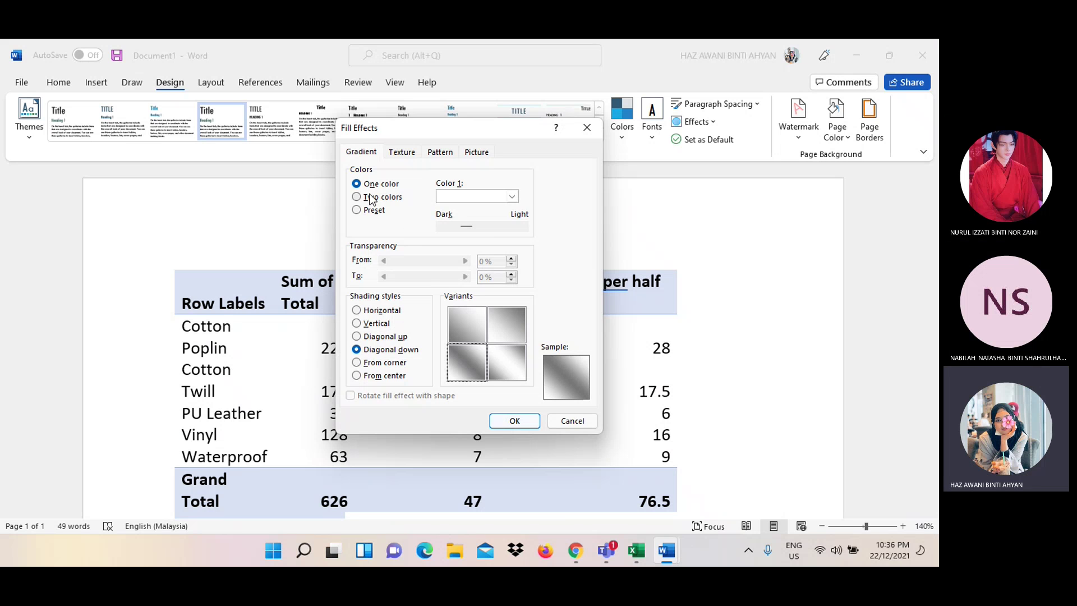
# Apply the Dotted: 10% pattern as the page background instead of Horizontal stripes: Light
pyautogui.click(433, 153)
pyautogui.click(428, 203)
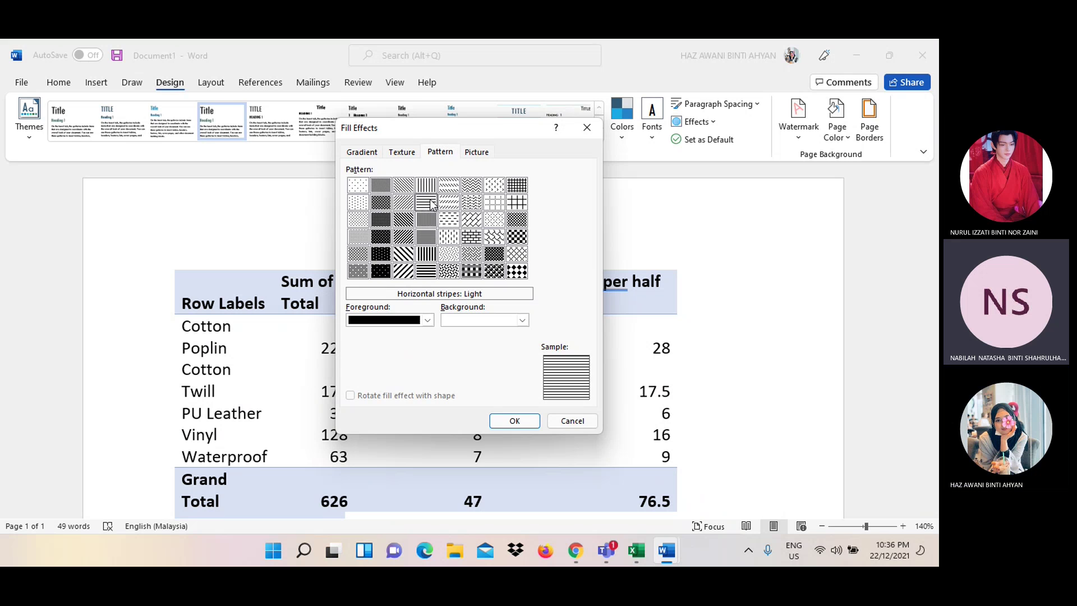
pyautogui.click(364, 202)
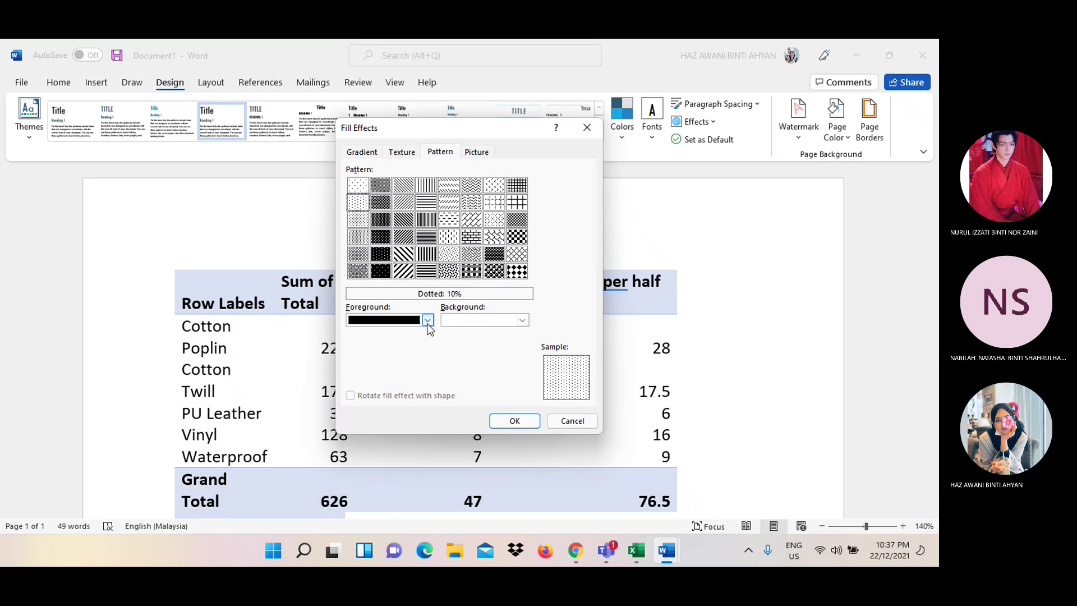
pyautogui.click(514, 420)
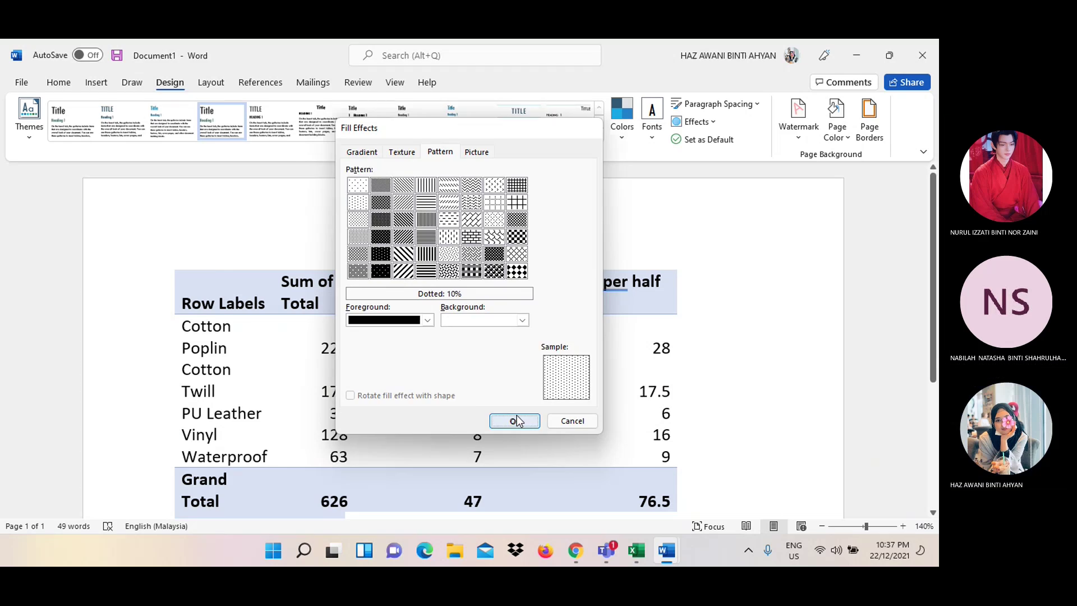
pyautogui.scroll(-3, 736, 310)
pyautogui.scroll(2, 736, 311)
pyautogui.scroll(-1, 736, 310)
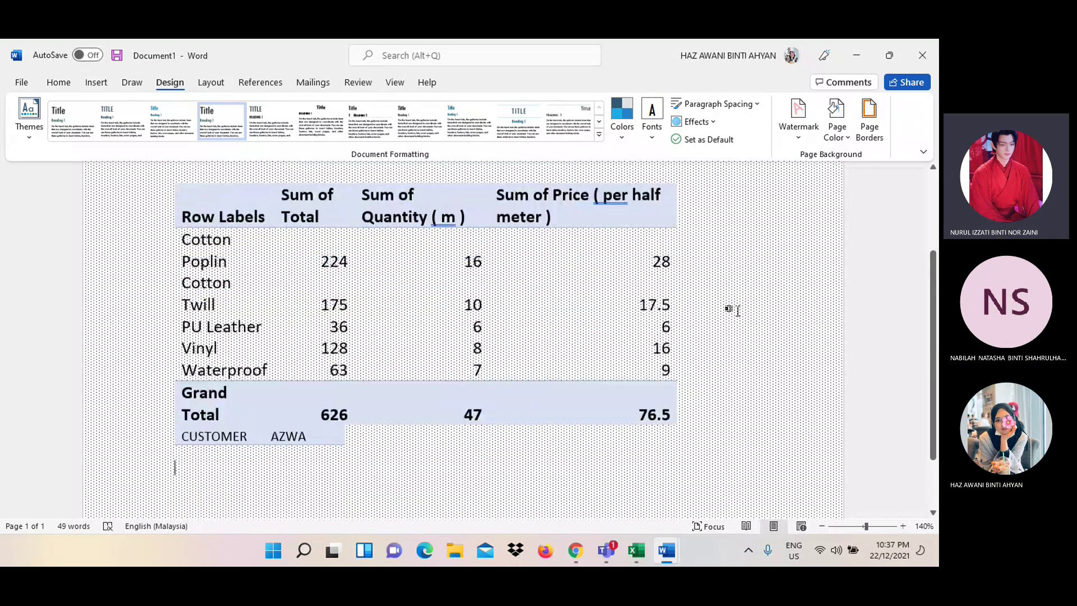
pyautogui.scroll(-2, 736, 310)
pyautogui.scroll(4, 736, 310)
pyautogui.click(834, 126)
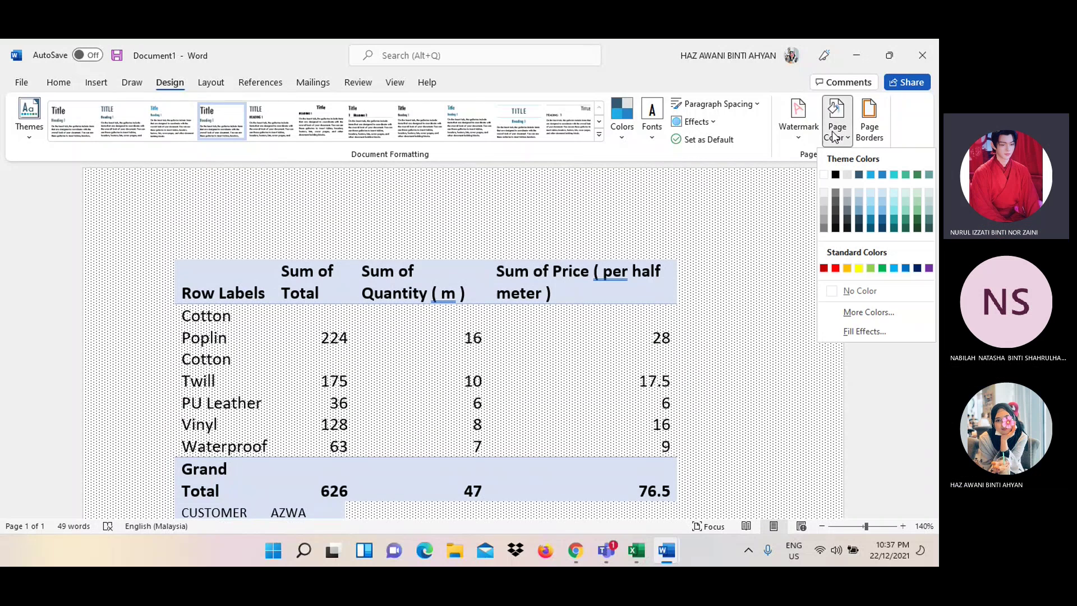
# Apply the Plaid pattern as the page background
pyautogui.click(846, 332)
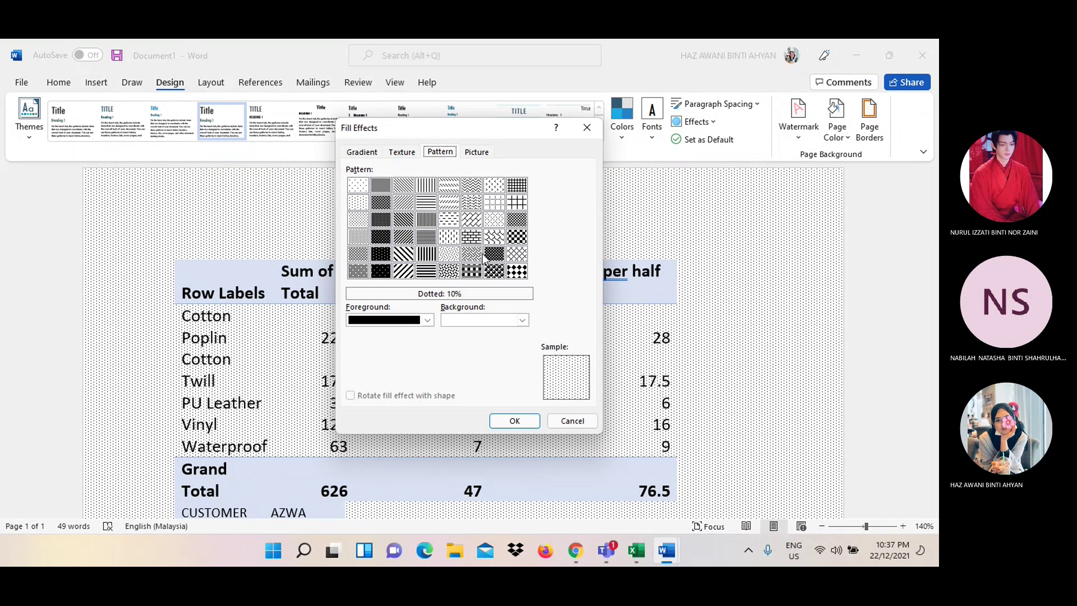
pyautogui.click(471, 271)
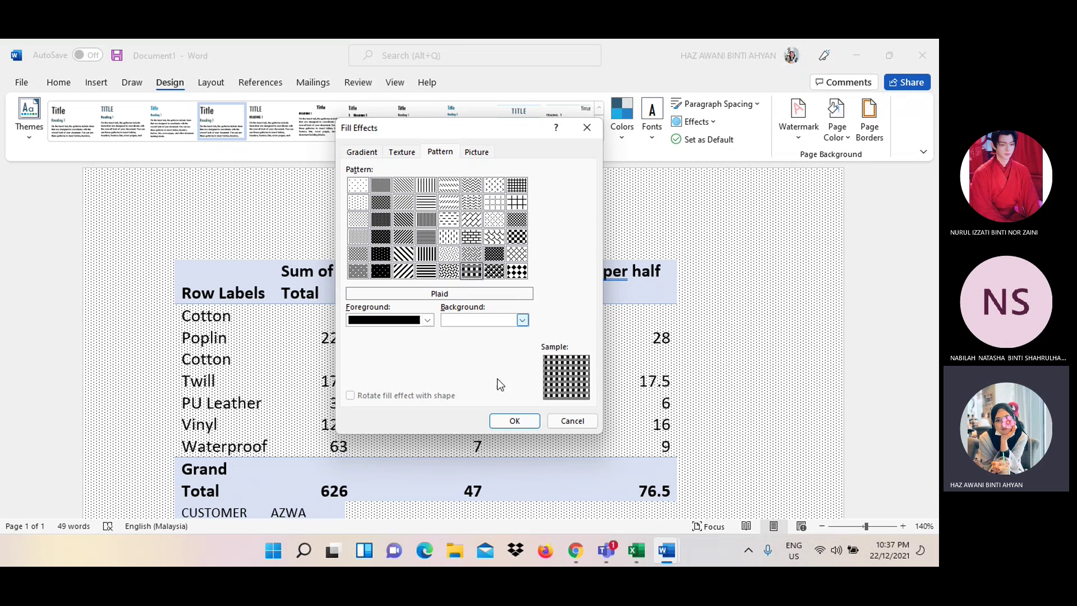
pyautogui.click(507, 419)
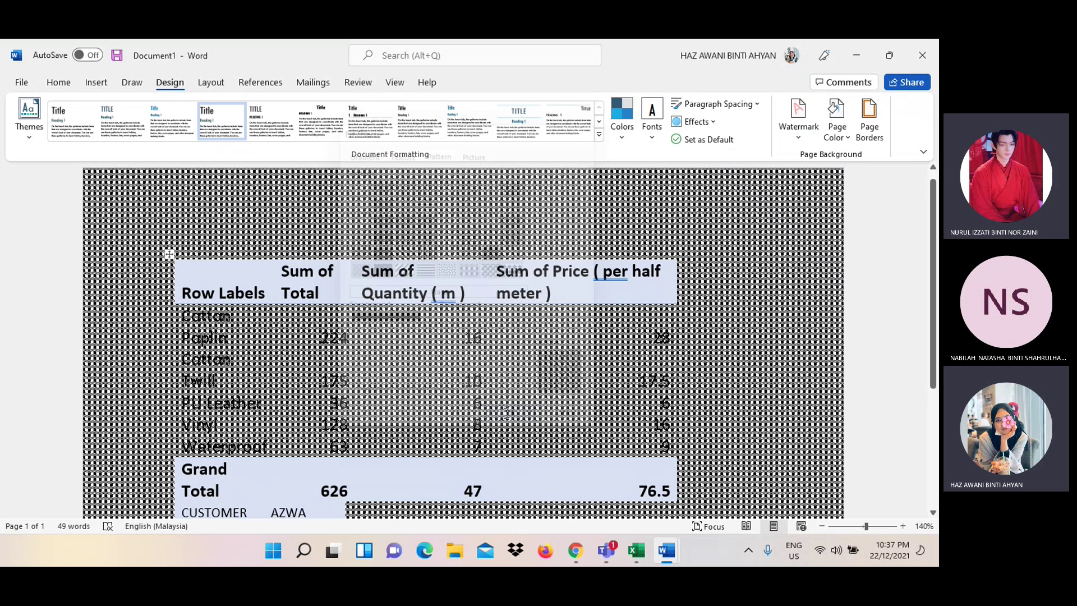
# Replace the plaid background with the Papyrus texture fill
pyautogui.click(825, 142)
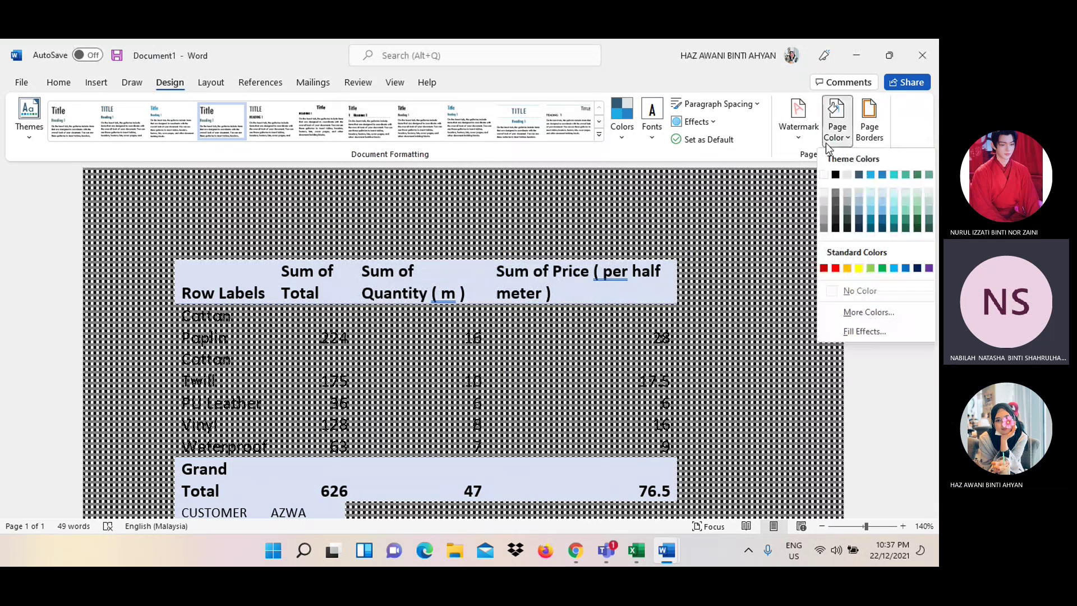
pyautogui.click(831, 325)
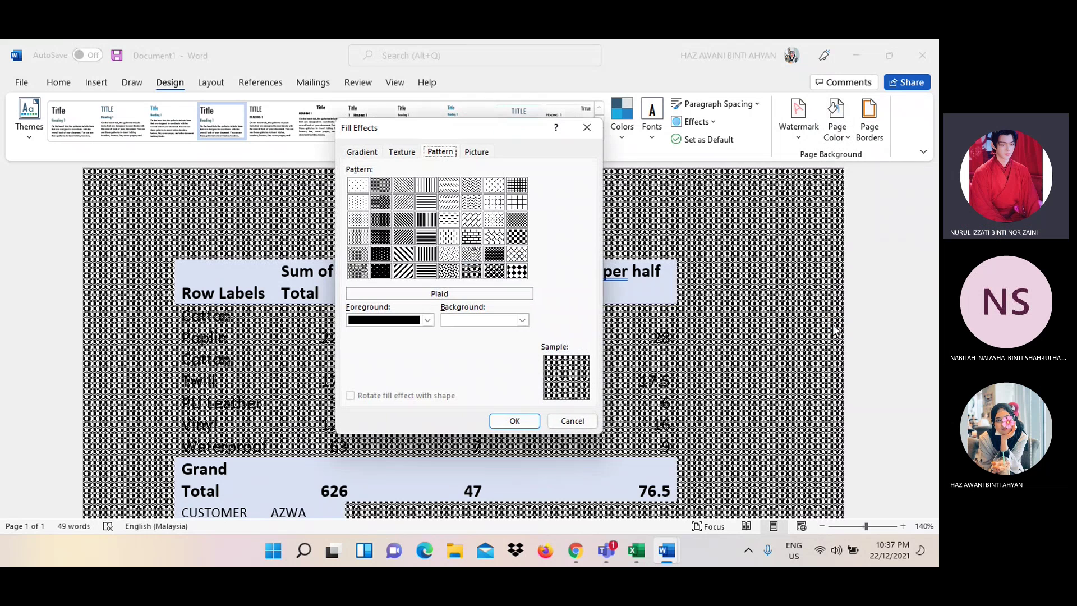
pyautogui.click(486, 152)
pyautogui.click(409, 153)
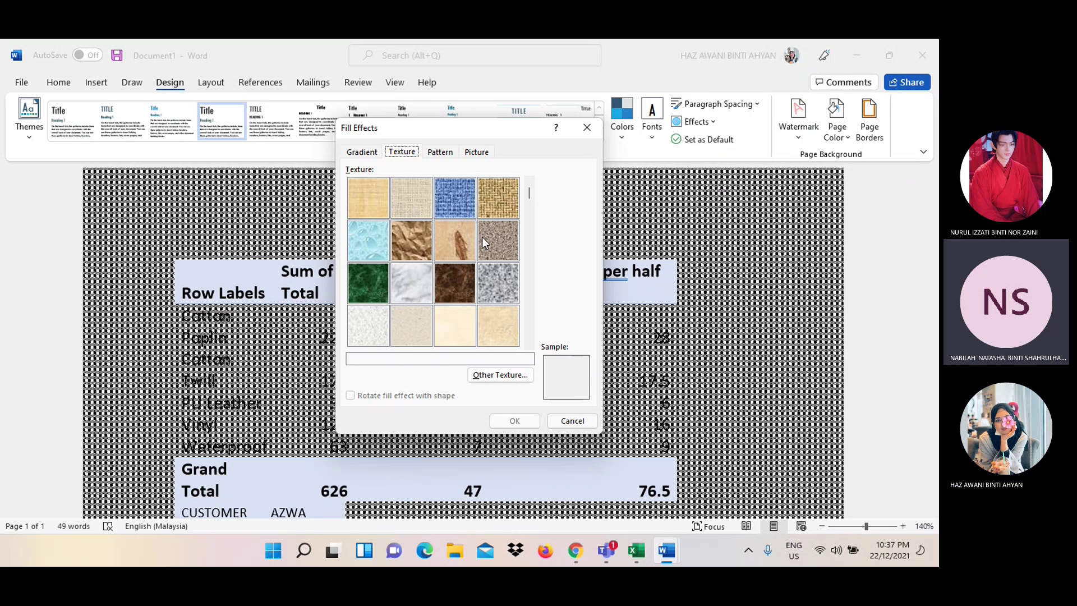
pyautogui.click(373, 203)
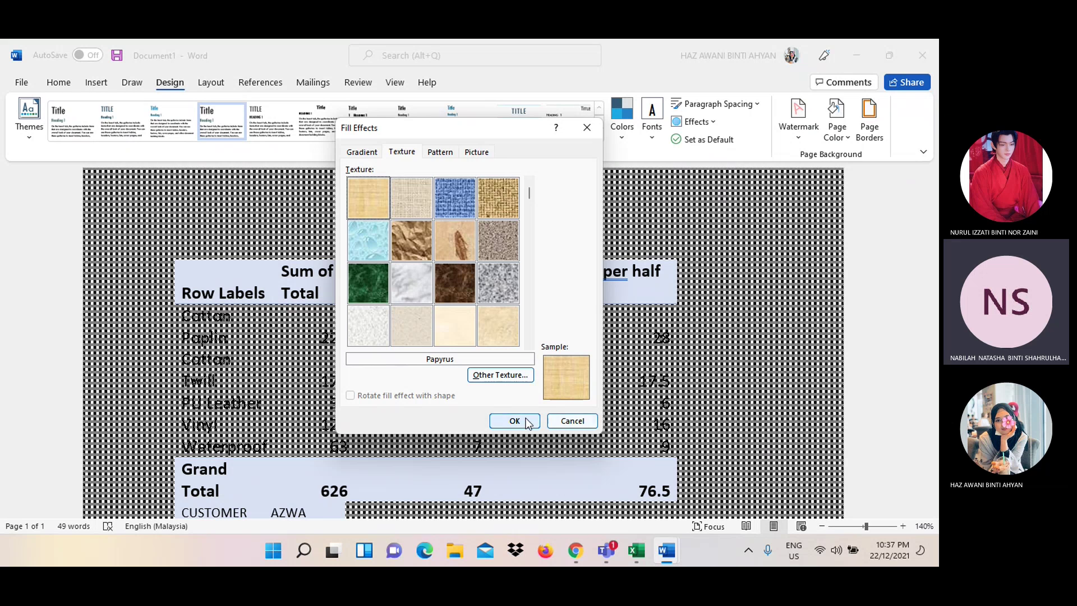
pyautogui.click(524, 421)
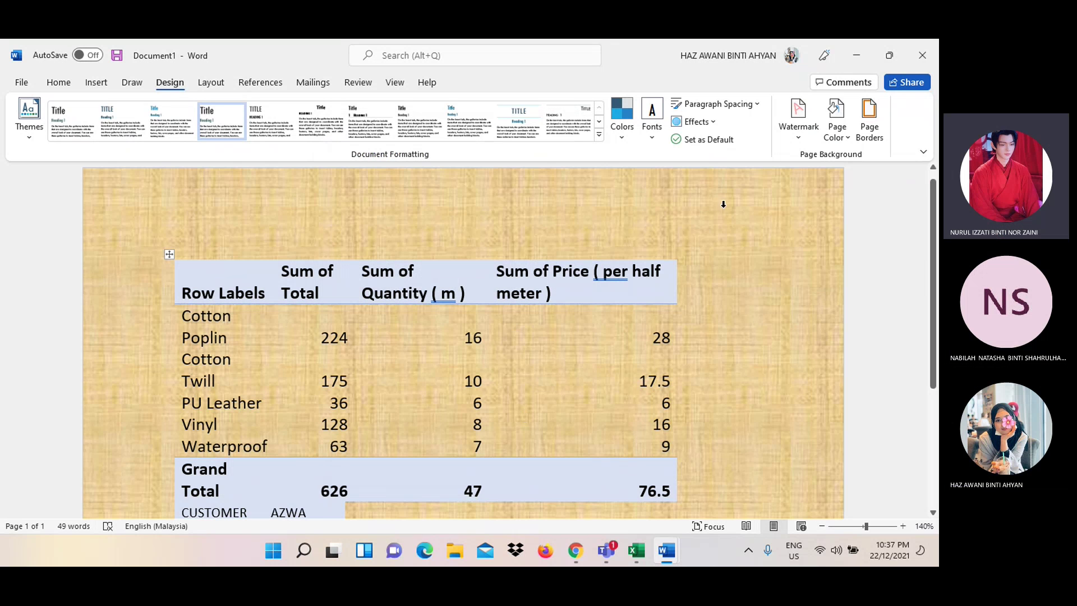
# Fill the page background with a Solid diamond grid pattern in a dark red foreground
pyautogui.click(834, 139)
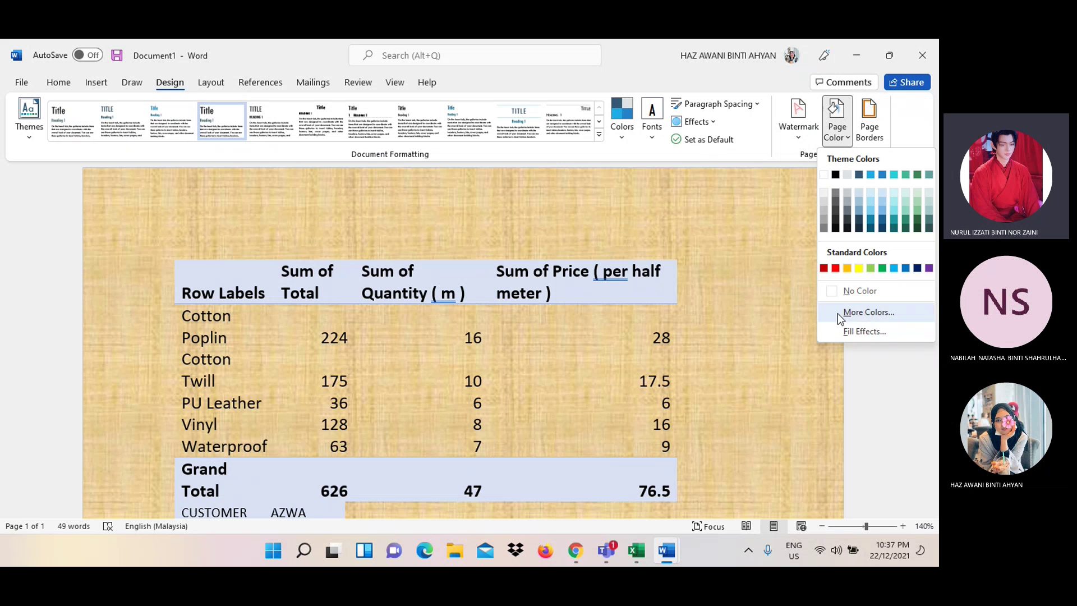
pyautogui.click(845, 332)
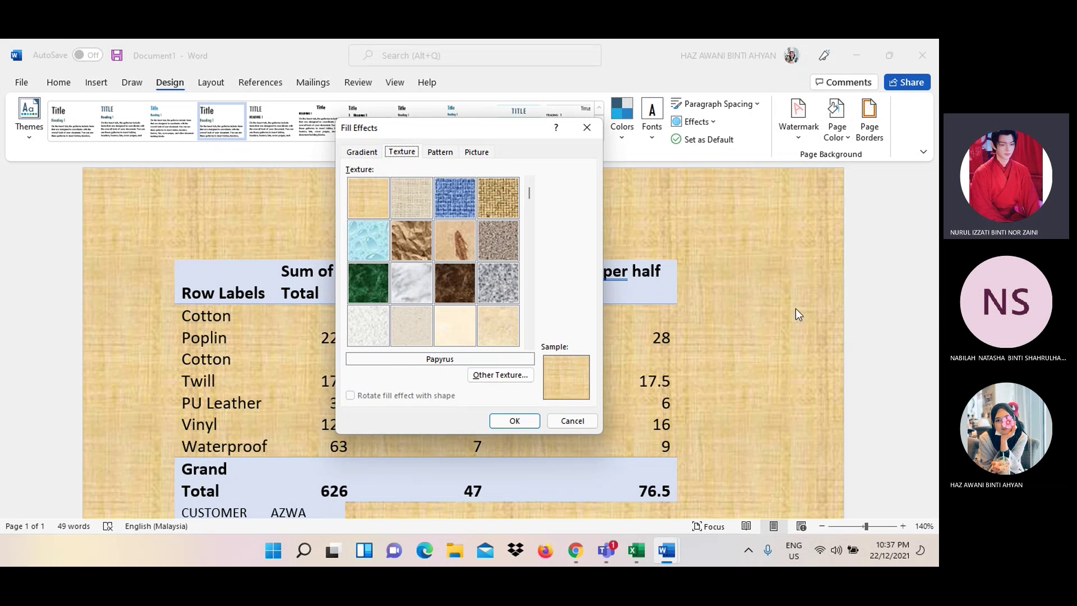
pyautogui.click(362, 151)
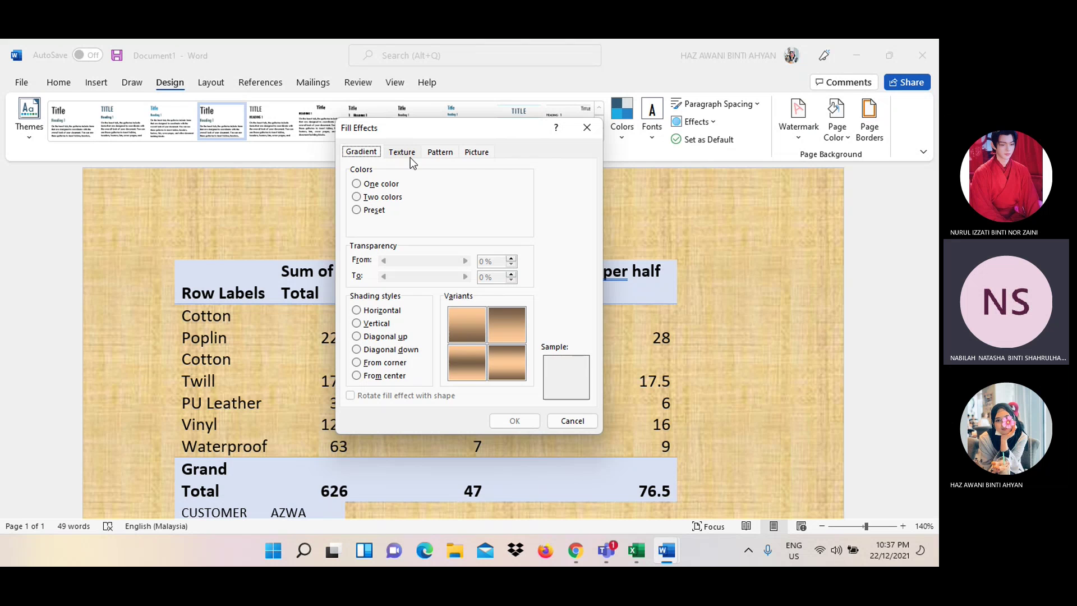
pyautogui.click(475, 151)
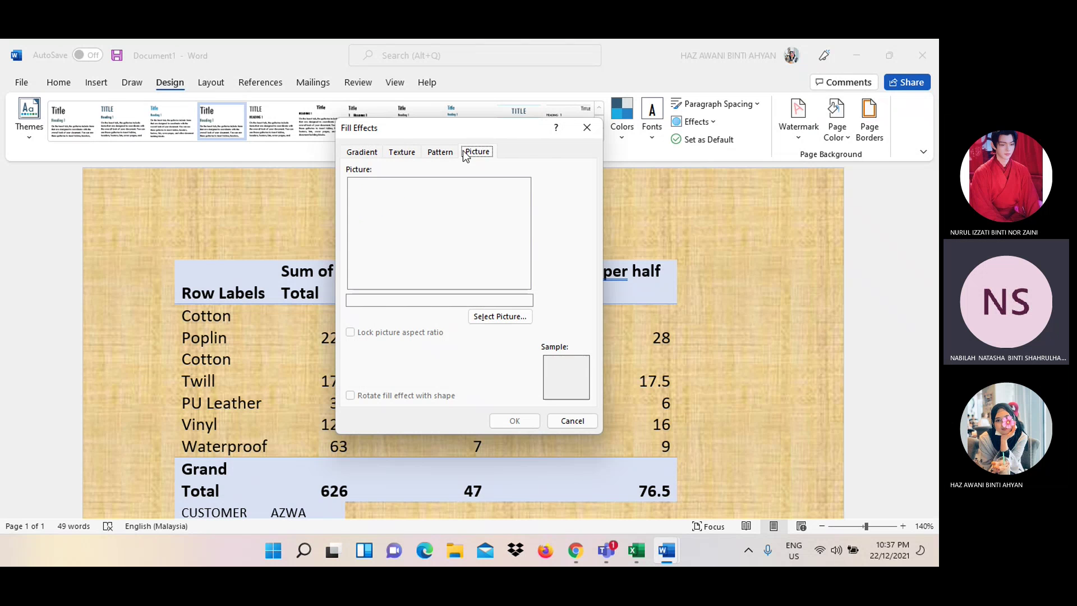
pyautogui.click(448, 152)
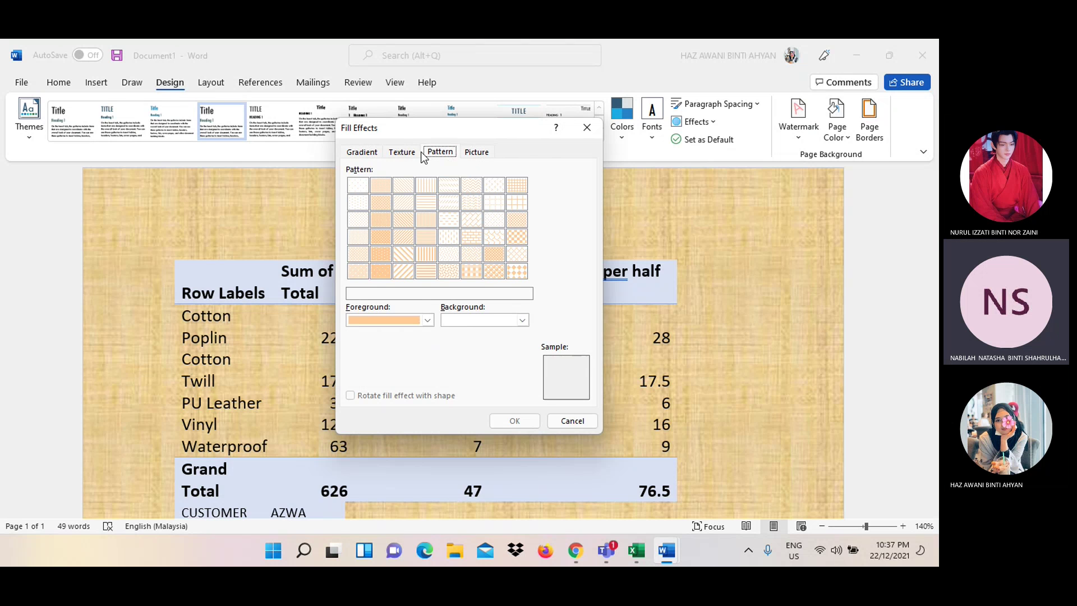
pyautogui.click(516, 271)
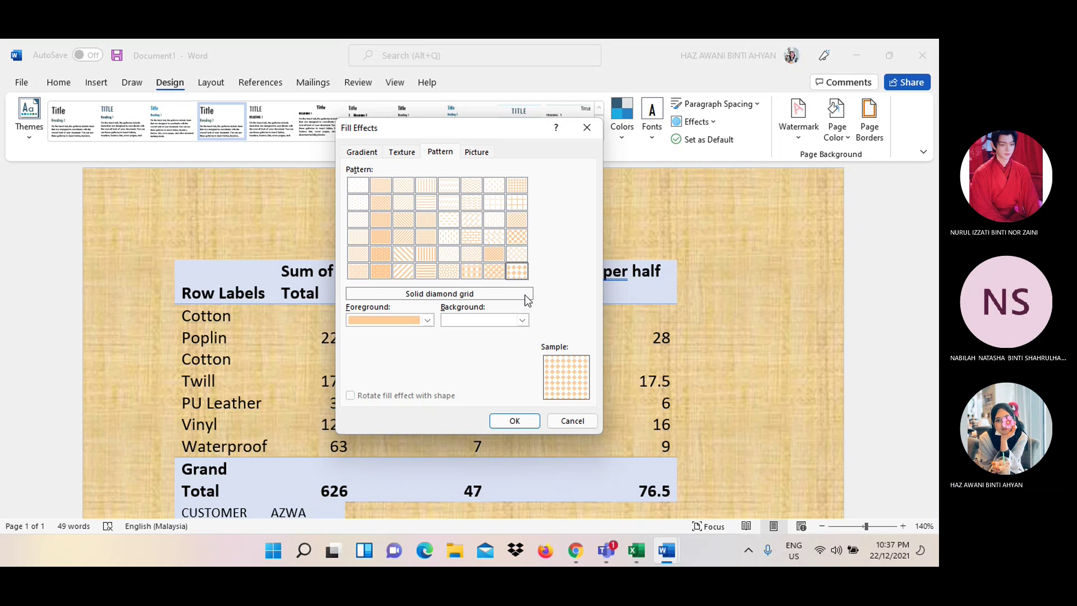
pyautogui.click(427, 321)
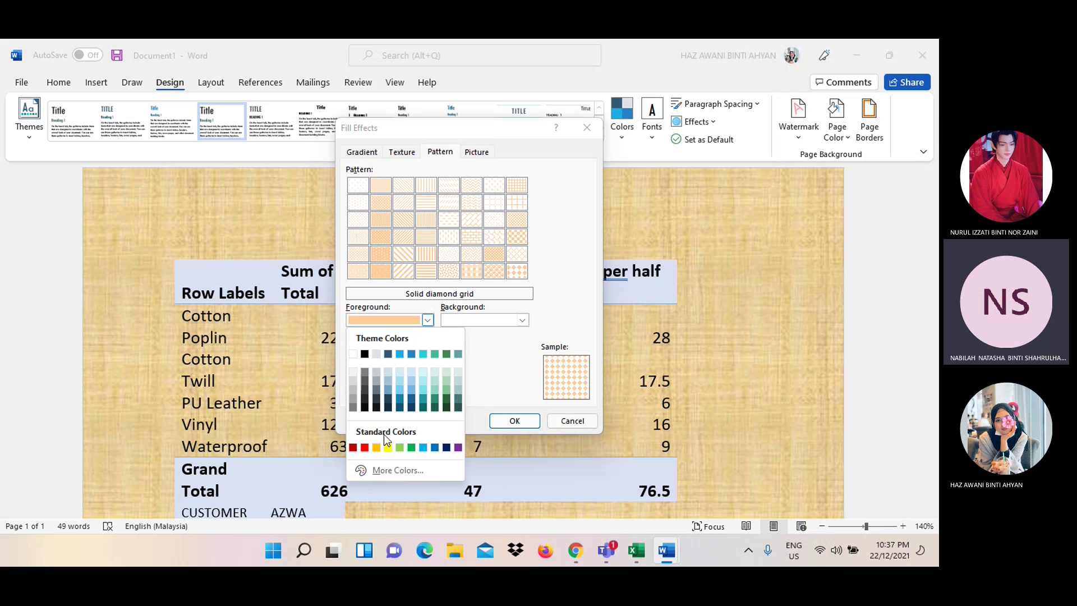
pyautogui.click(354, 447)
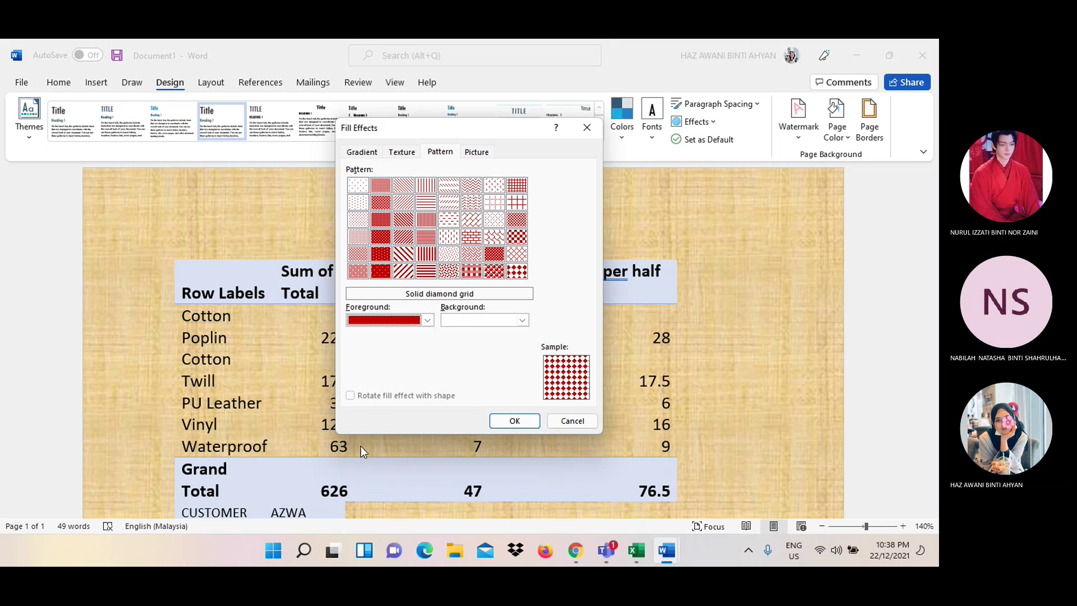
pyautogui.click(513, 421)
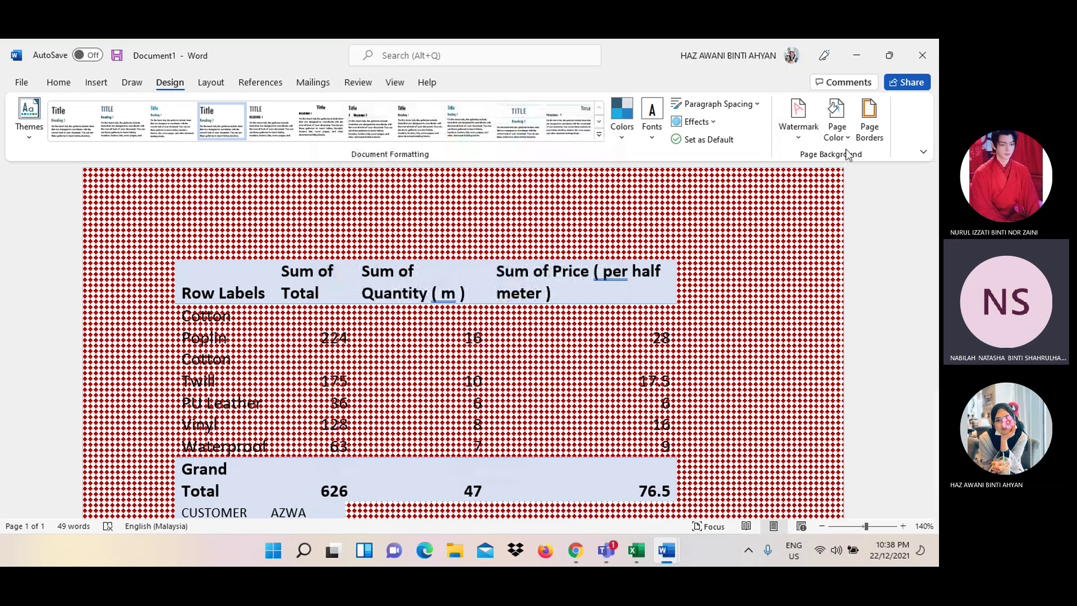
# Look over the texture fill options, then close Fill Effects without changes
pyautogui.click(840, 142)
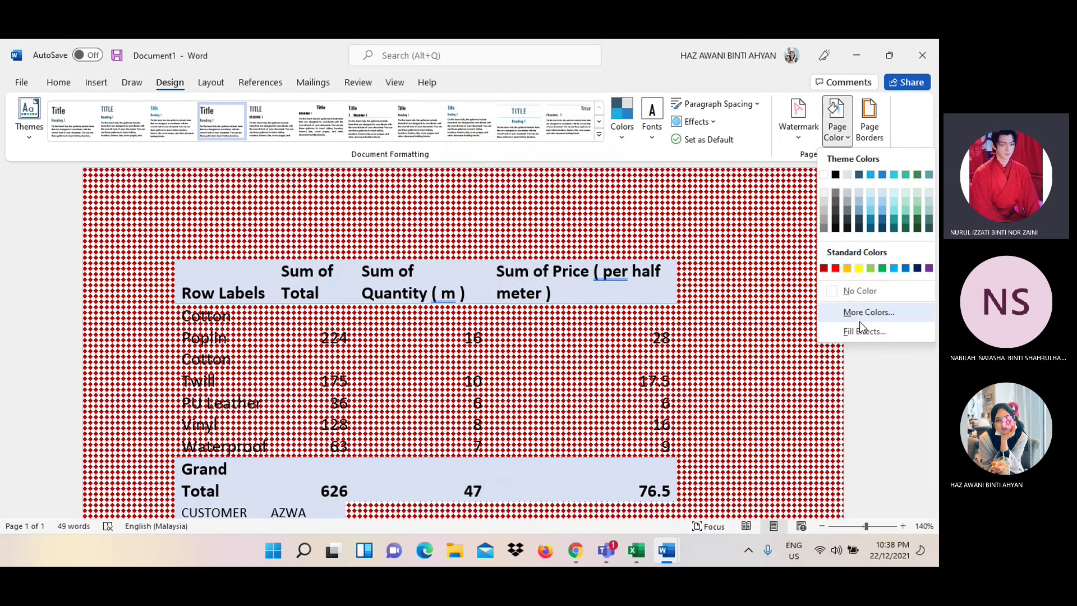
pyautogui.click(863, 330)
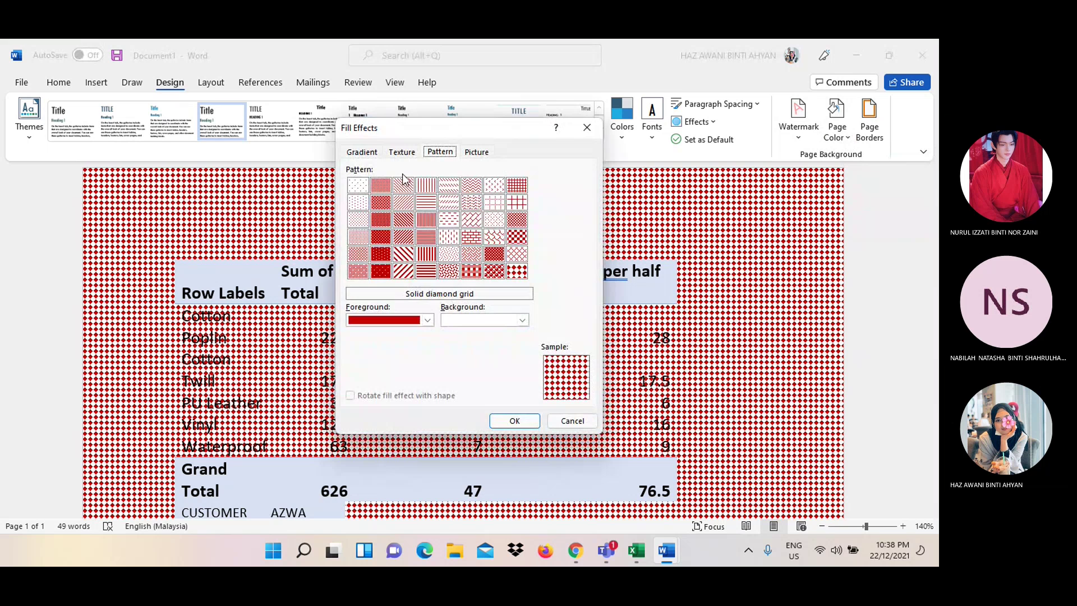
pyautogui.click(401, 151)
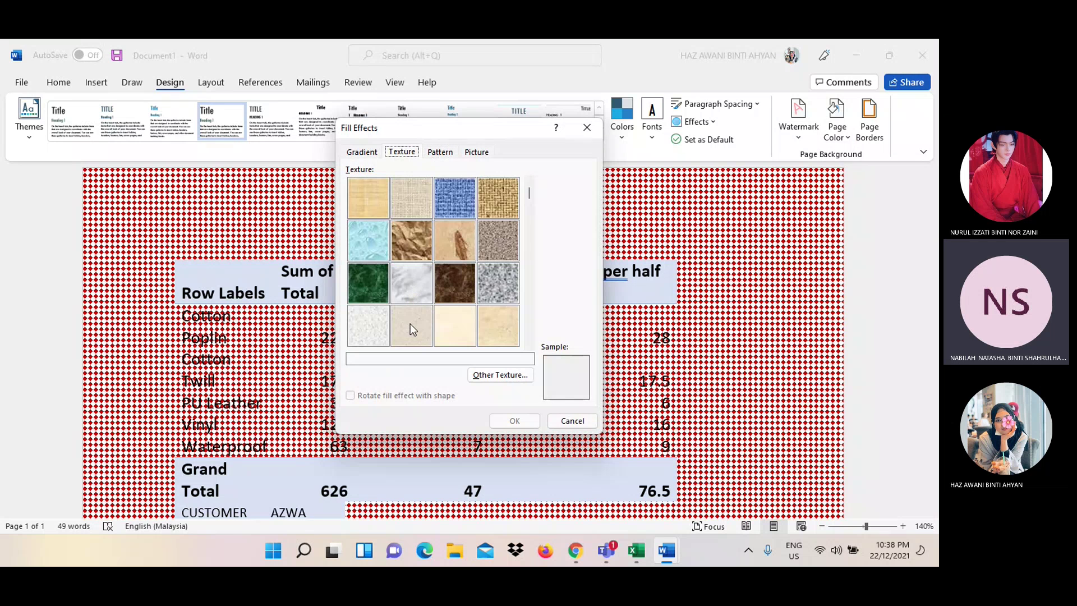
pyautogui.click(587, 129)
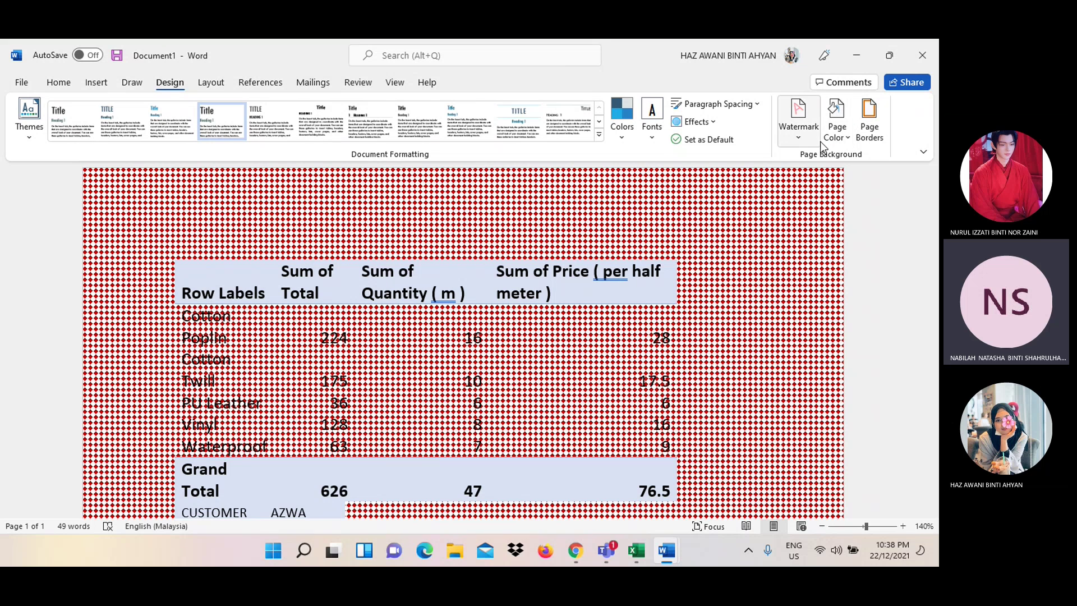
# Set up a one-colour gradient, trying each shading style before settling on Horizontal
pyautogui.click(834, 140)
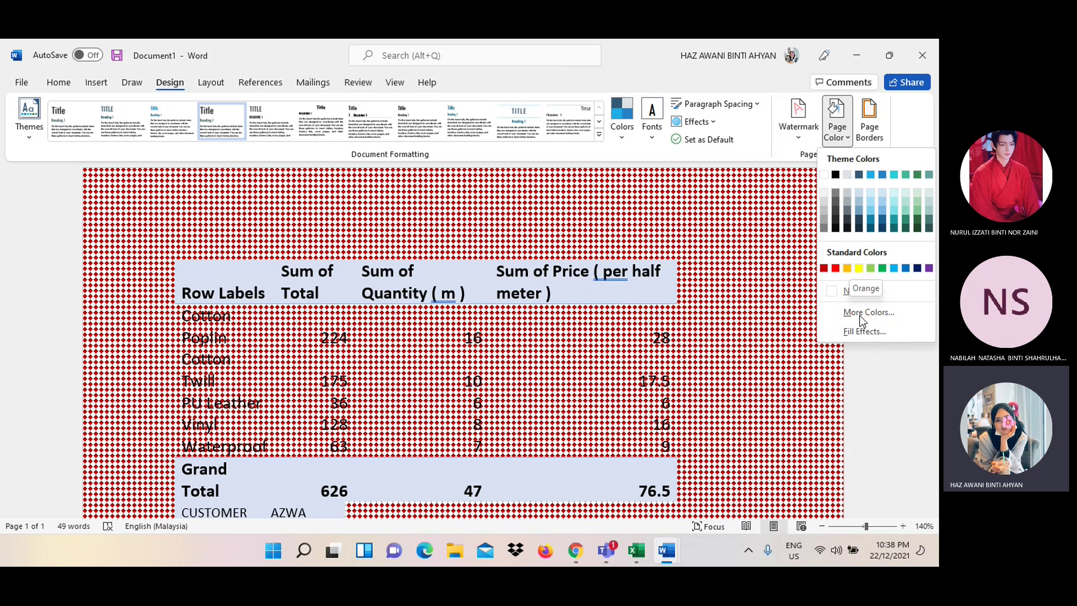
pyautogui.click(864, 331)
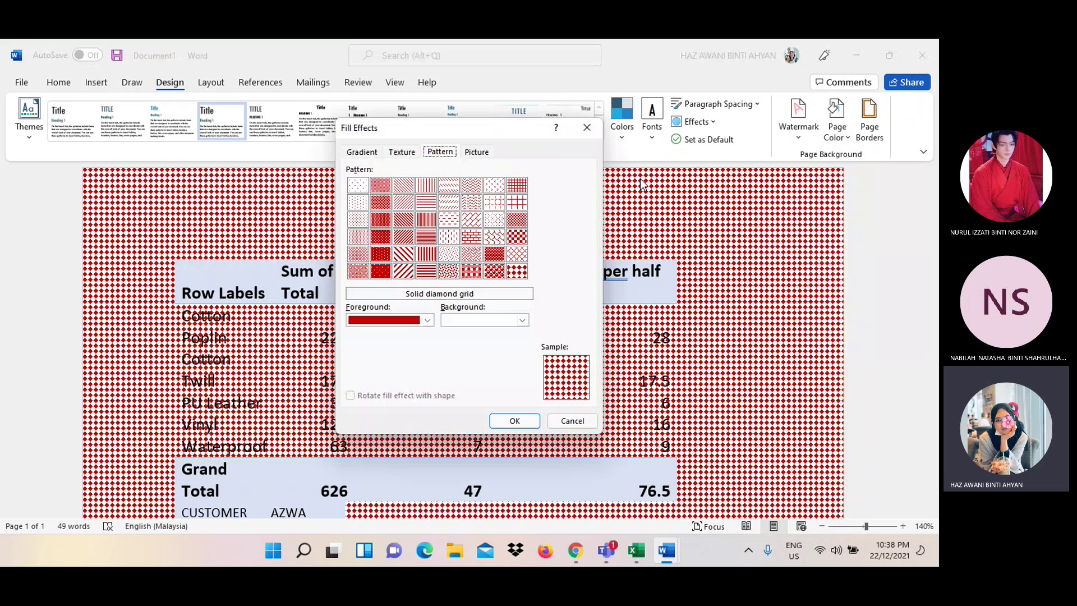
pyautogui.click(373, 154)
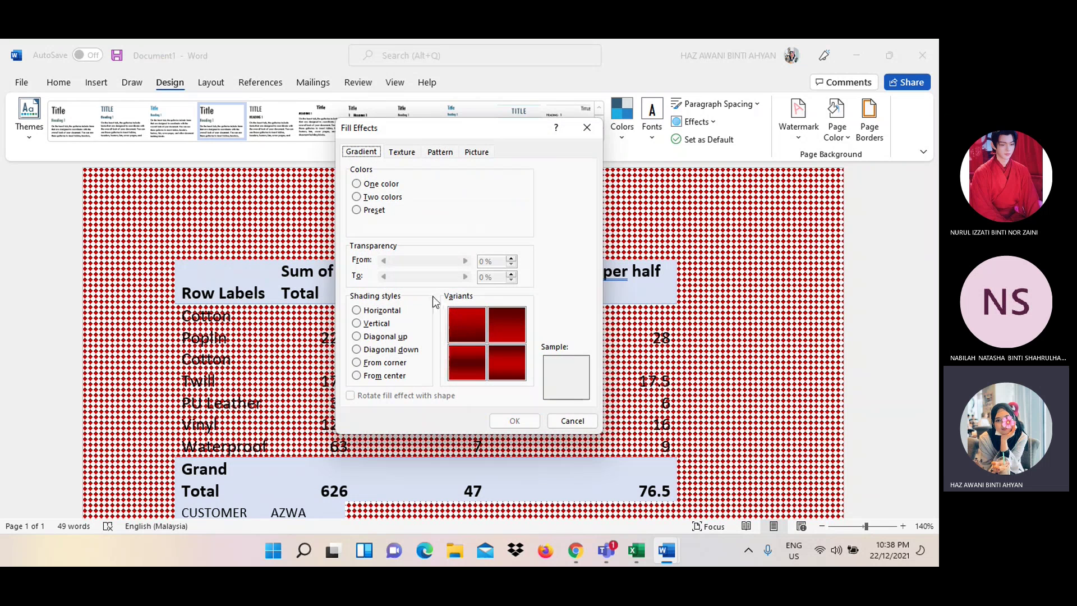
pyautogui.click(356, 184)
pyautogui.click(357, 323)
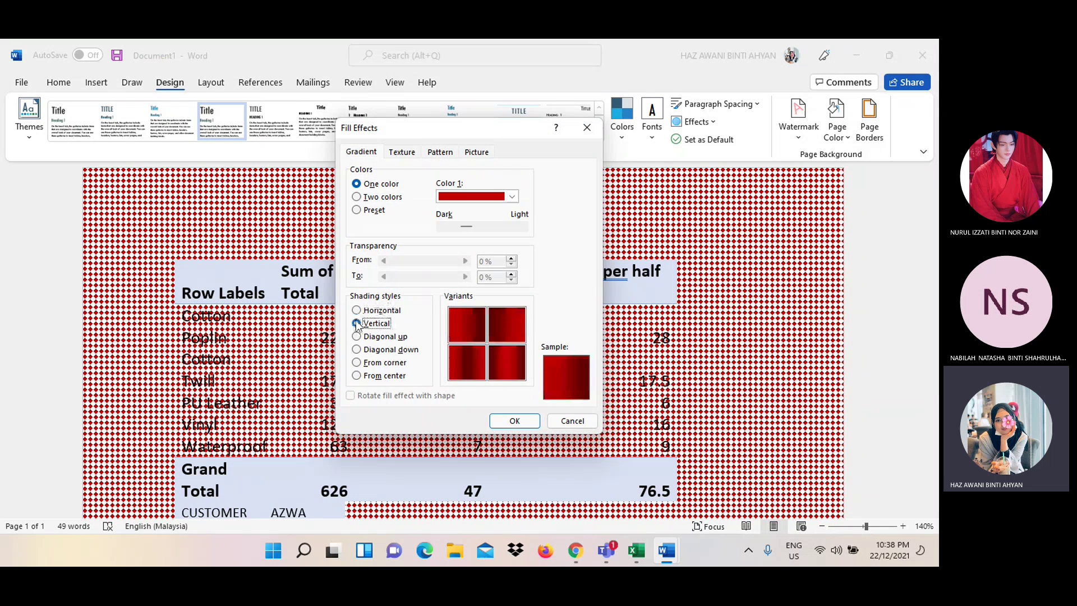
pyautogui.click(356, 336)
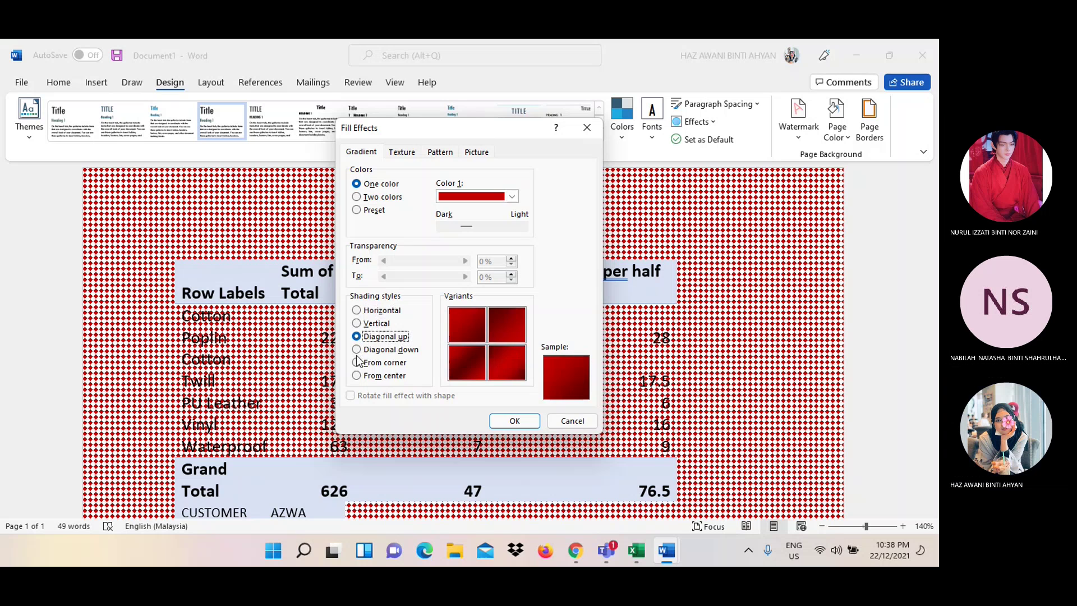
pyautogui.click(356, 350)
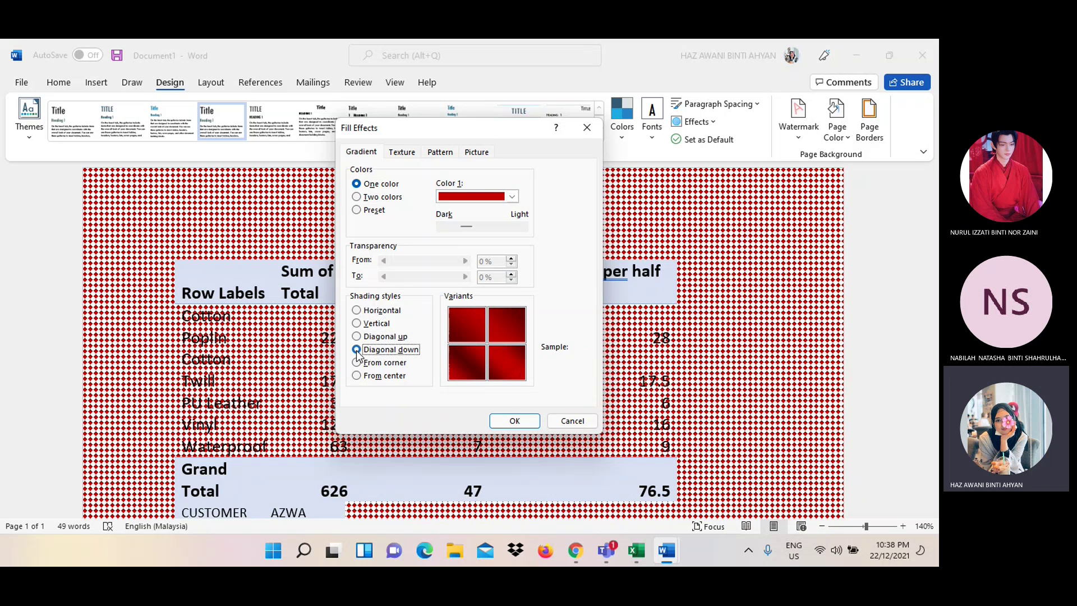
pyautogui.click(357, 363)
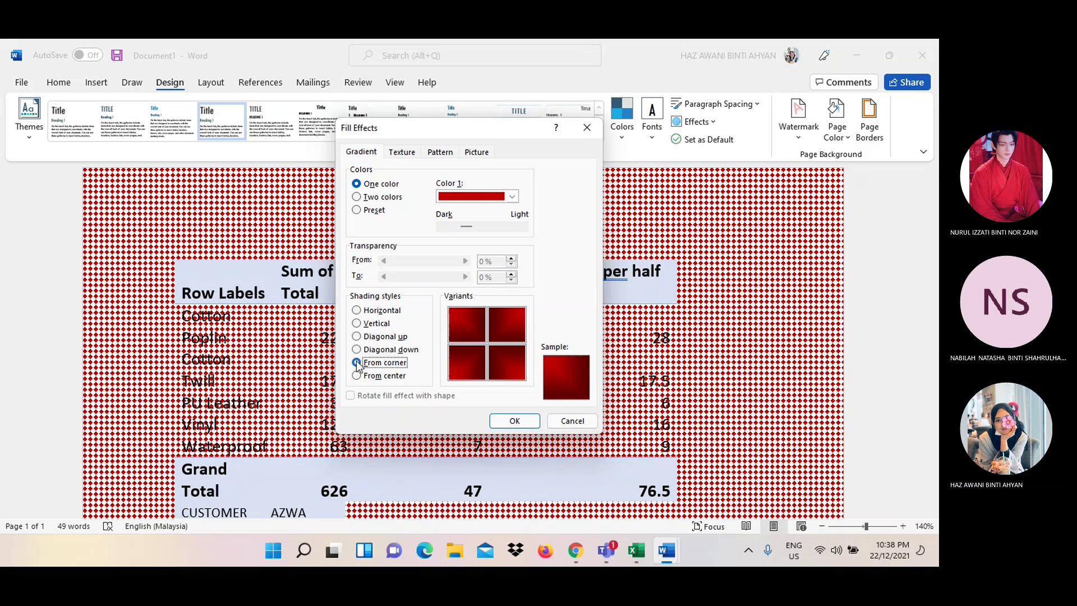
pyautogui.click(357, 376)
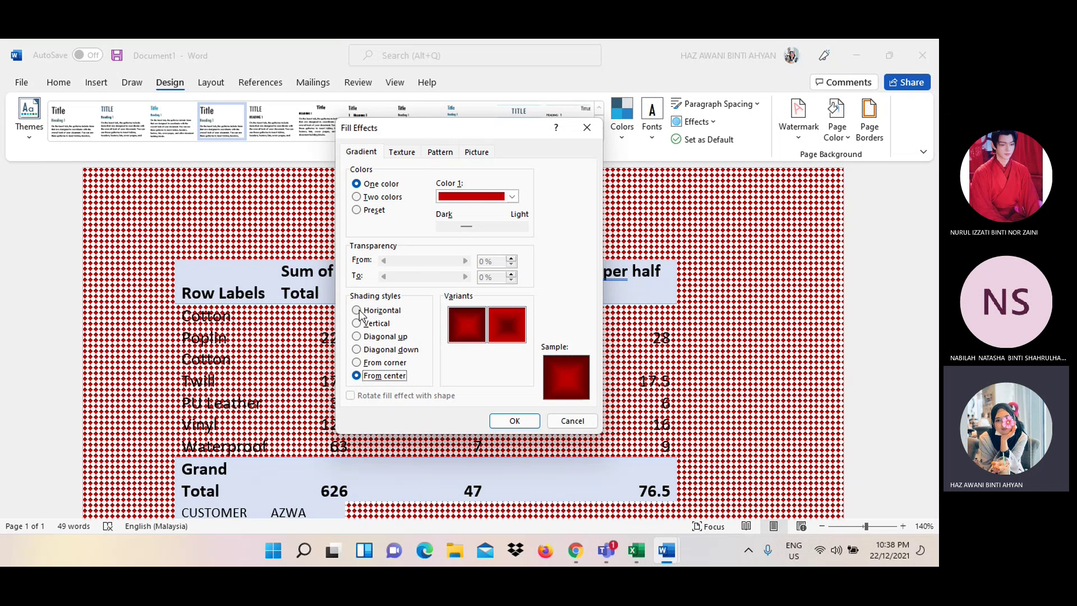
pyautogui.click(357, 310)
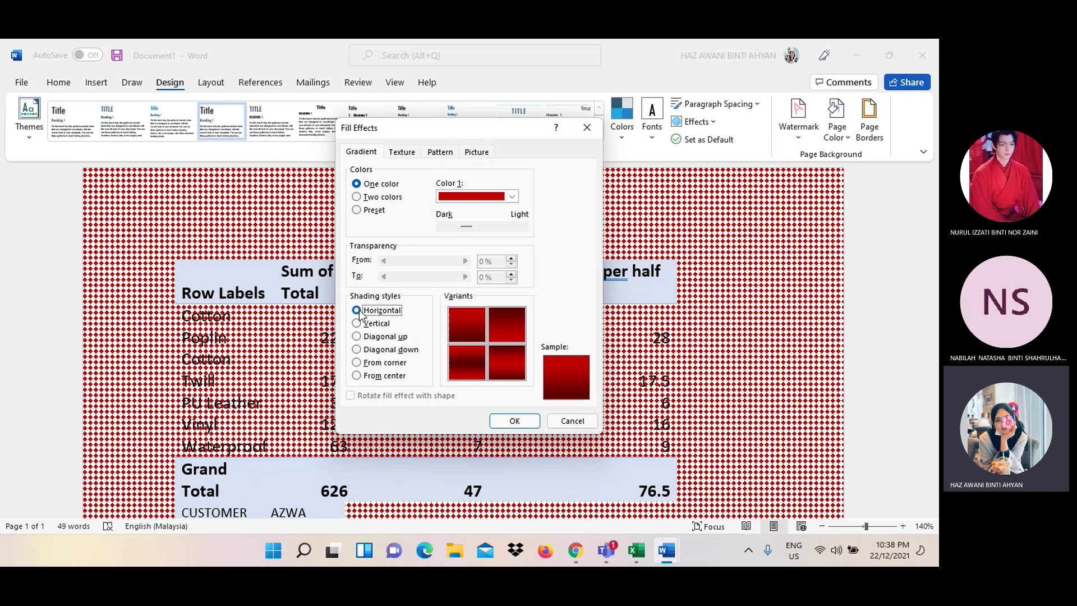
# Make the gradient light blue, apply it, and switch to the assignment PDF in Chrome
pyautogui.click(512, 196)
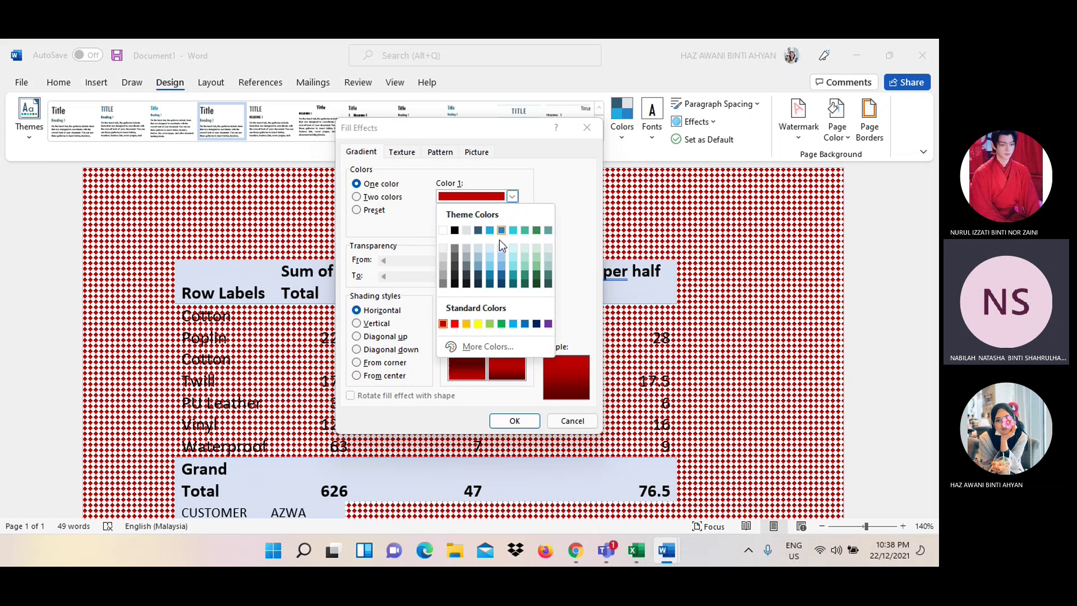
pyautogui.click(502, 269)
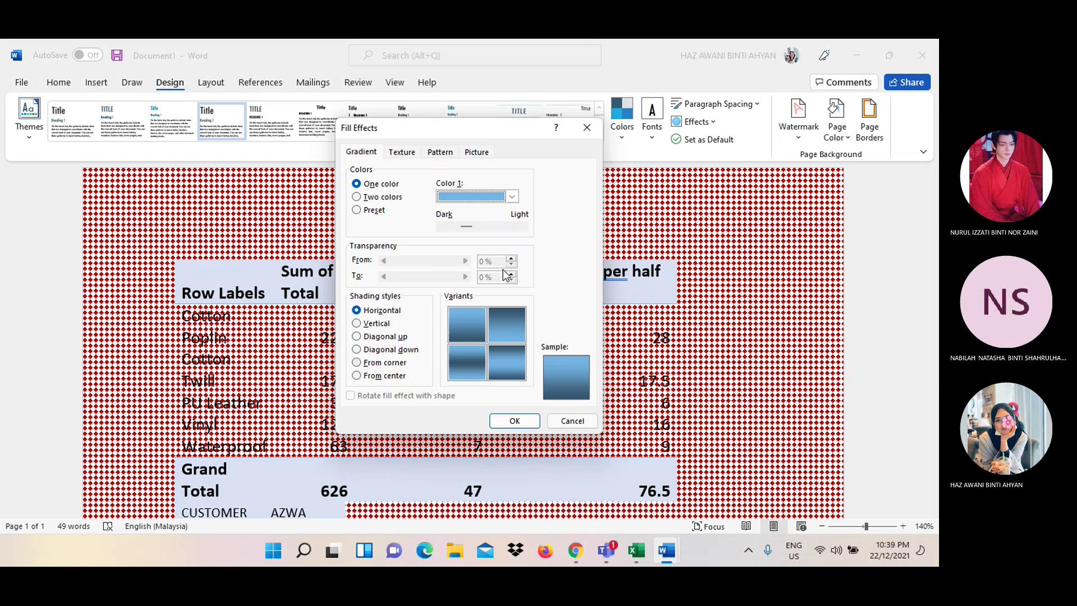
pyautogui.click(514, 420)
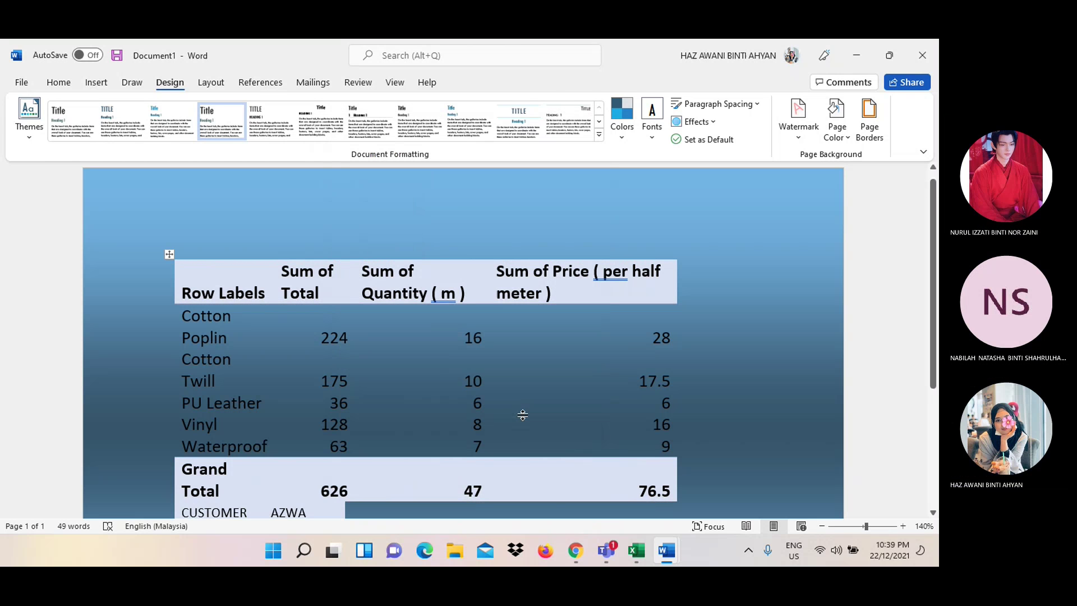
pyautogui.scroll(-3, 885, 363)
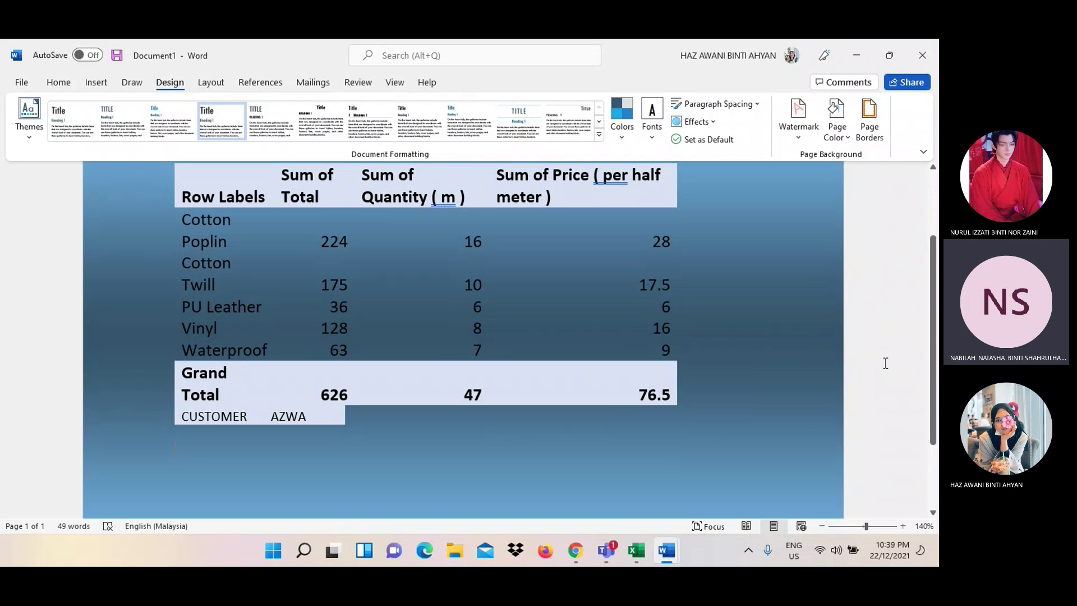
pyautogui.scroll(3, 885, 363)
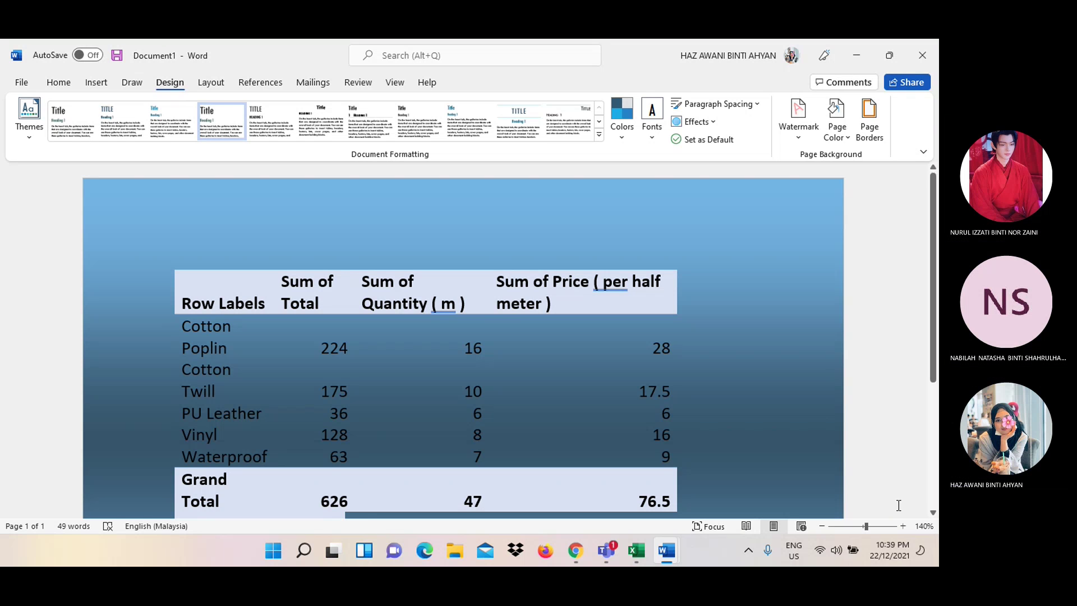
pyautogui.click(575, 551)
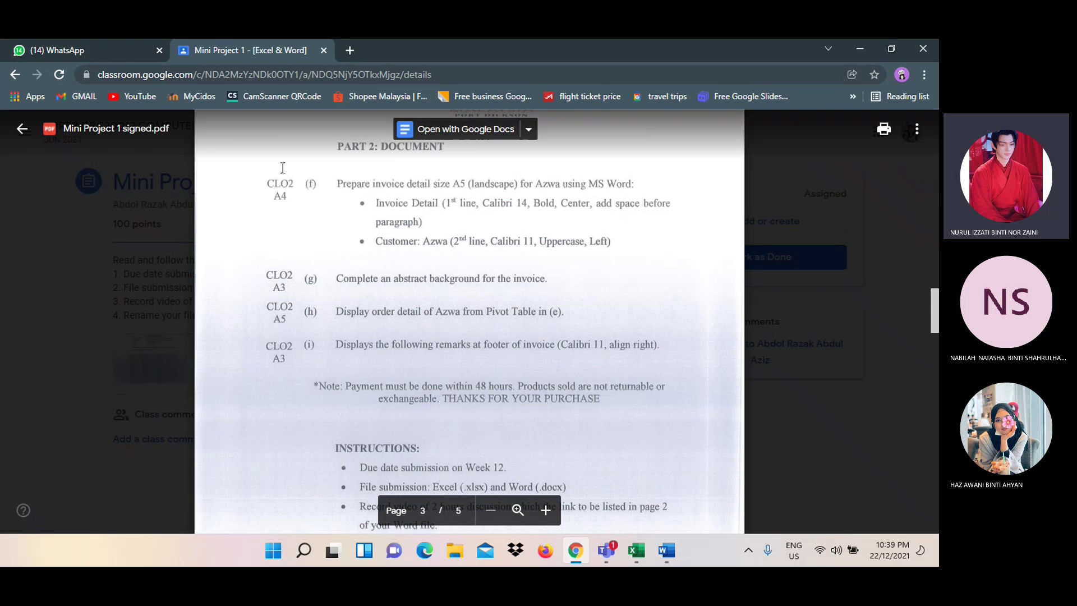
# Switch to the WhatsApp Web tab in Chrome
pyautogui.click(98, 43)
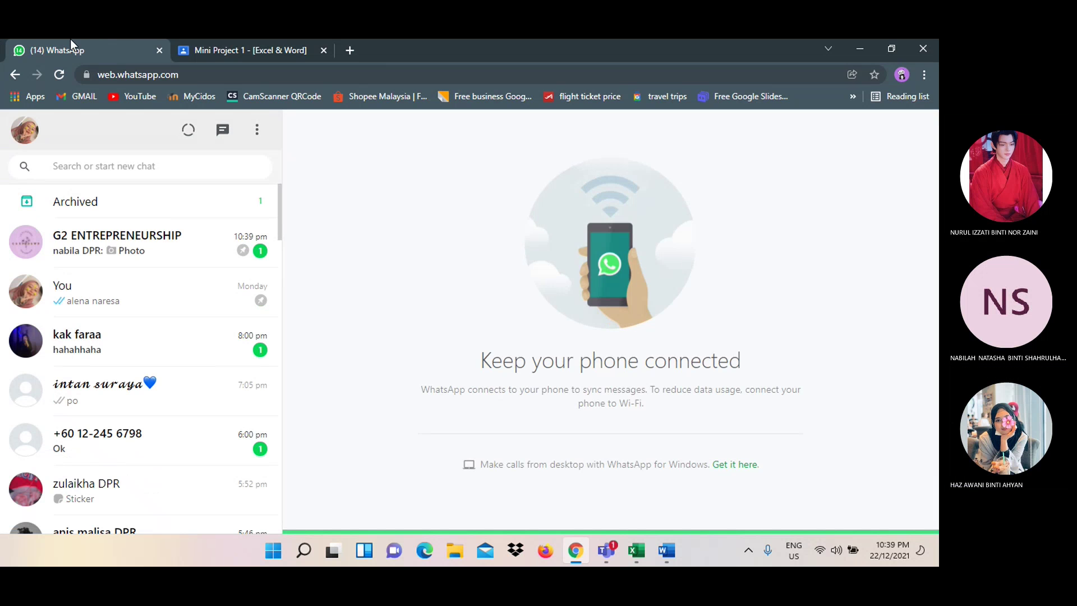
pyautogui.moveTo(135, 242)
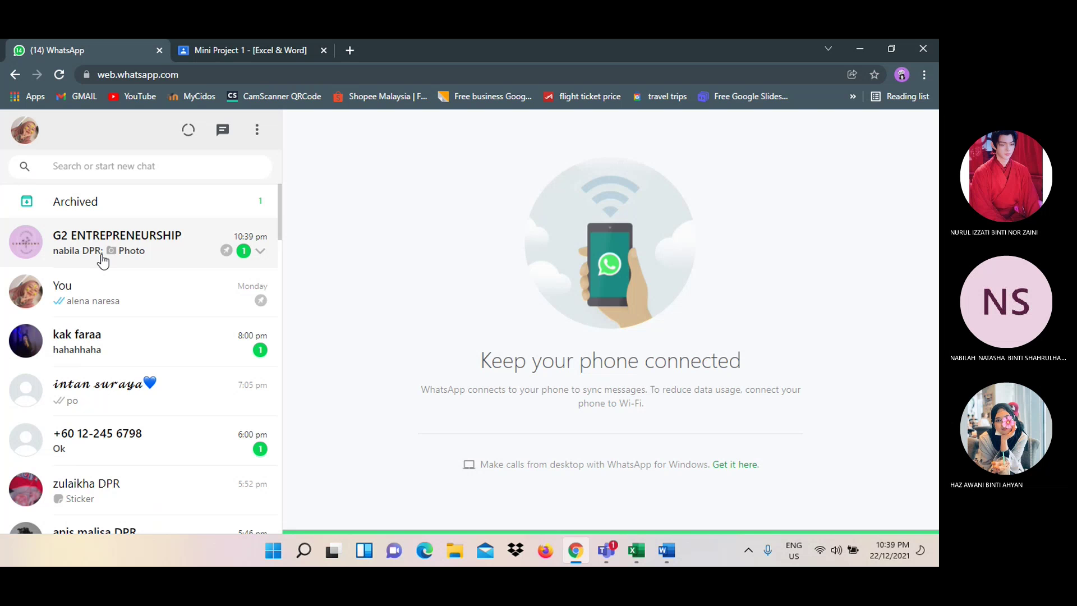
# Download the shared blue-and-orange wave photo from the G2 ENTREPRENEURSHIP group chat
pyautogui.click(103, 260)
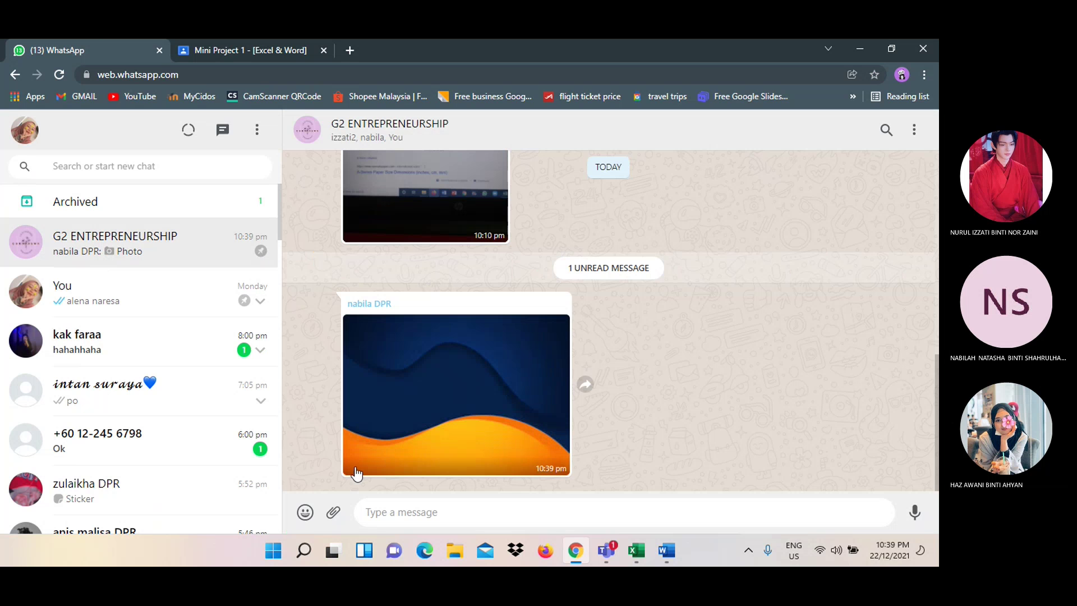
pyautogui.click(427, 434)
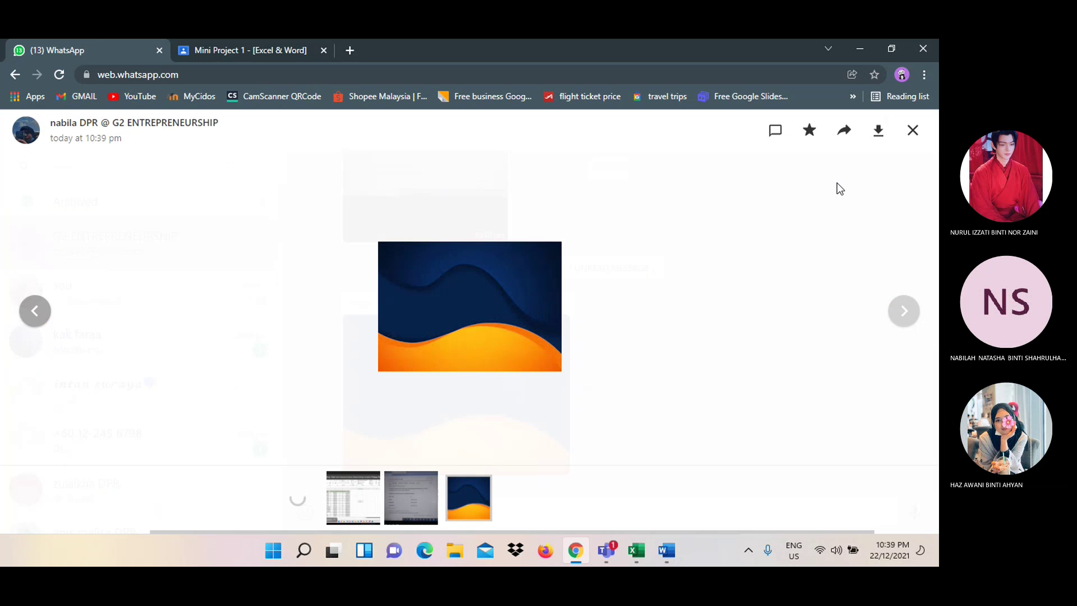
pyautogui.click(878, 132)
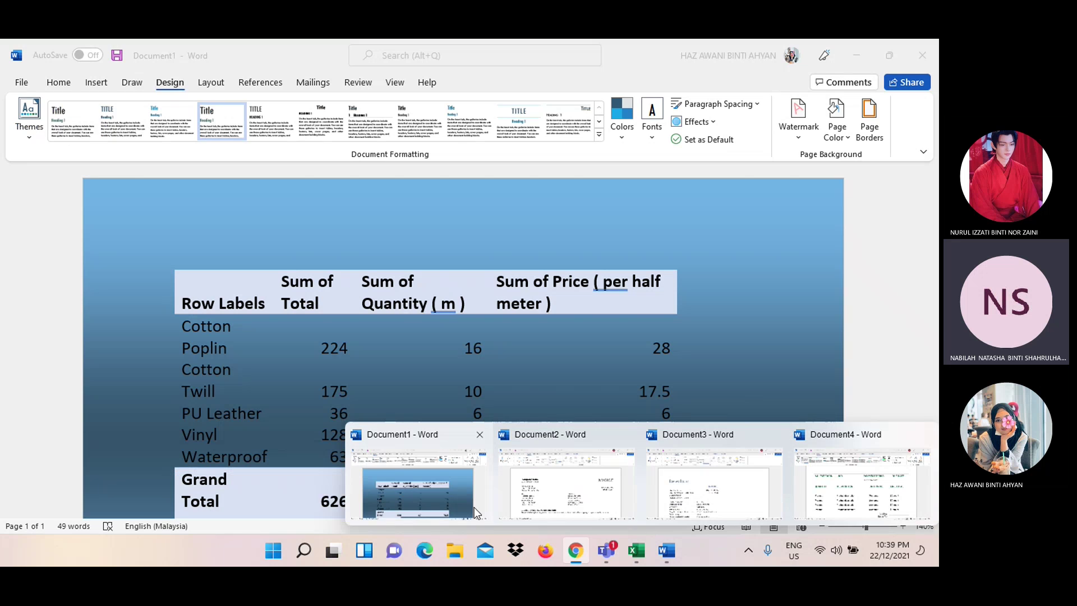
# Return to Document1 and apply the Median colour scheme, turning the background peach-brown
pyautogui.click(473, 507)
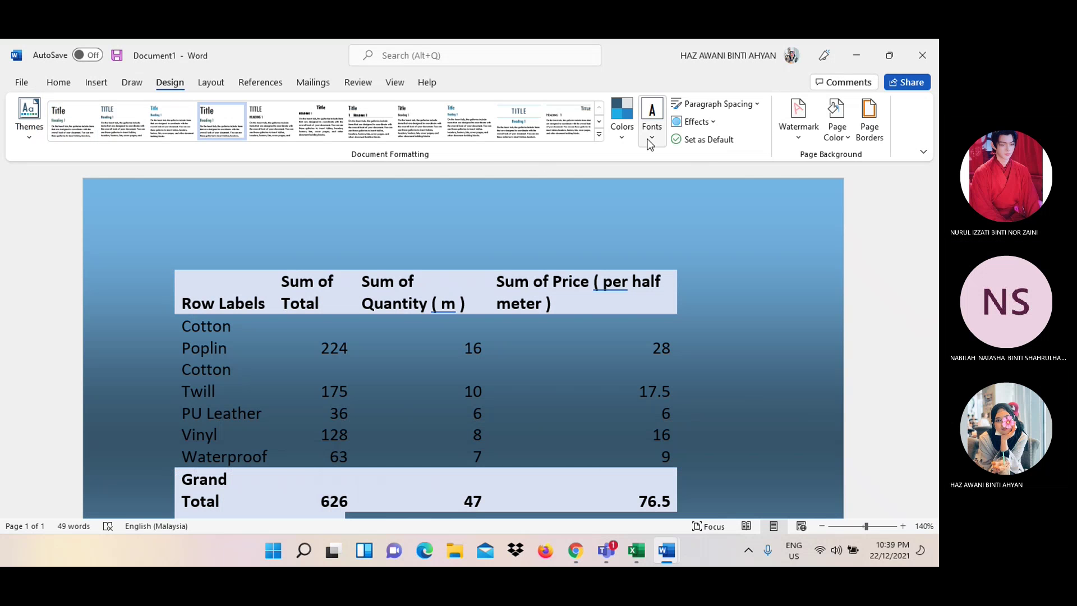
pyautogui.click(630, 142)
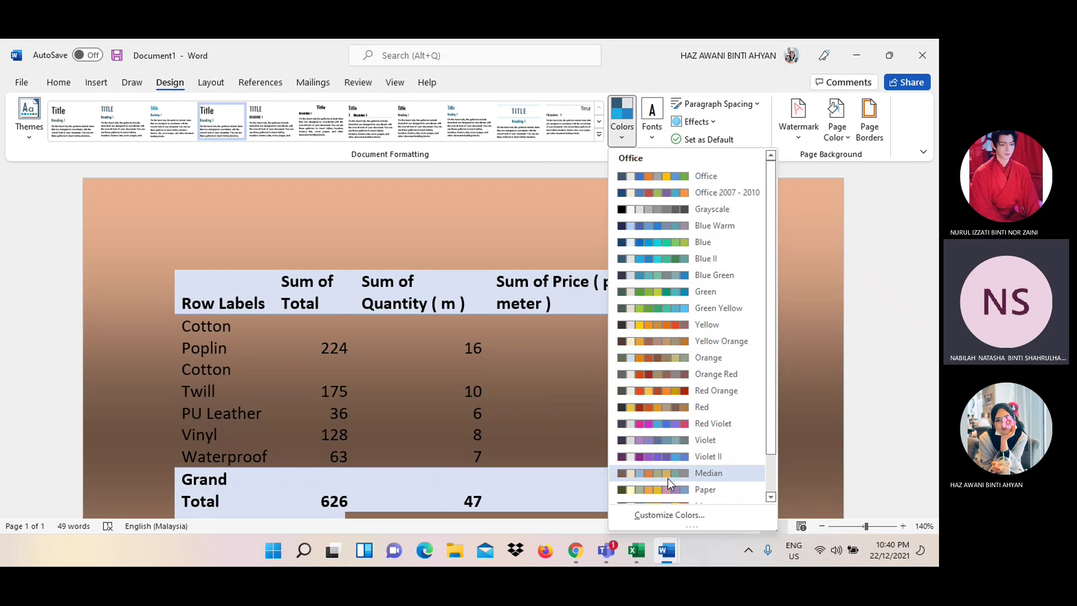
pyautogui.click(668, 478)
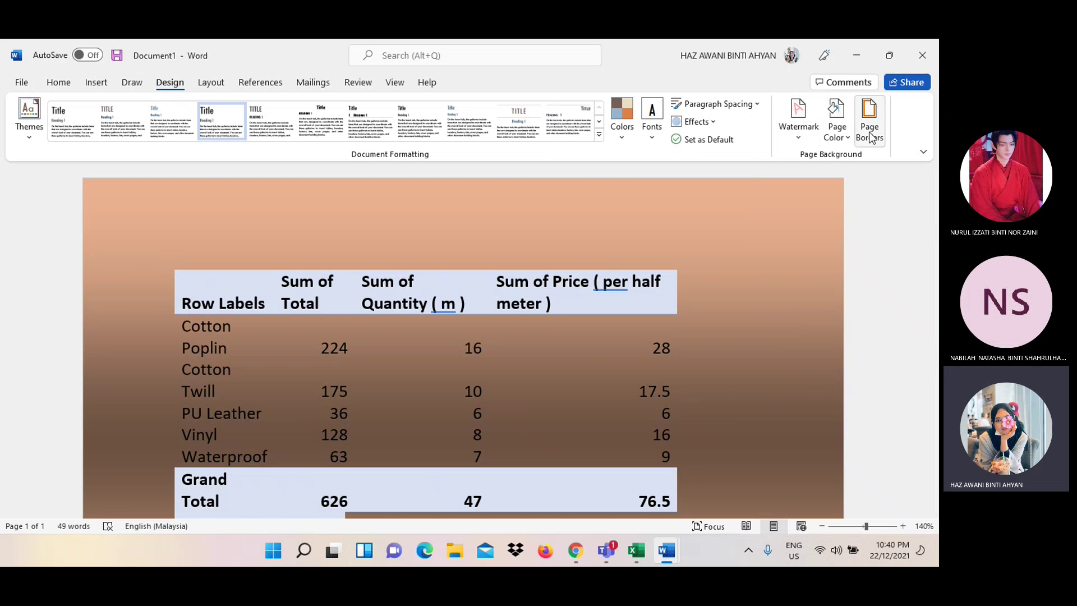
# Browse the page Fill Effects tabs, then choose Select Picture on the Picture tab
pyautogui.click(844, 133)
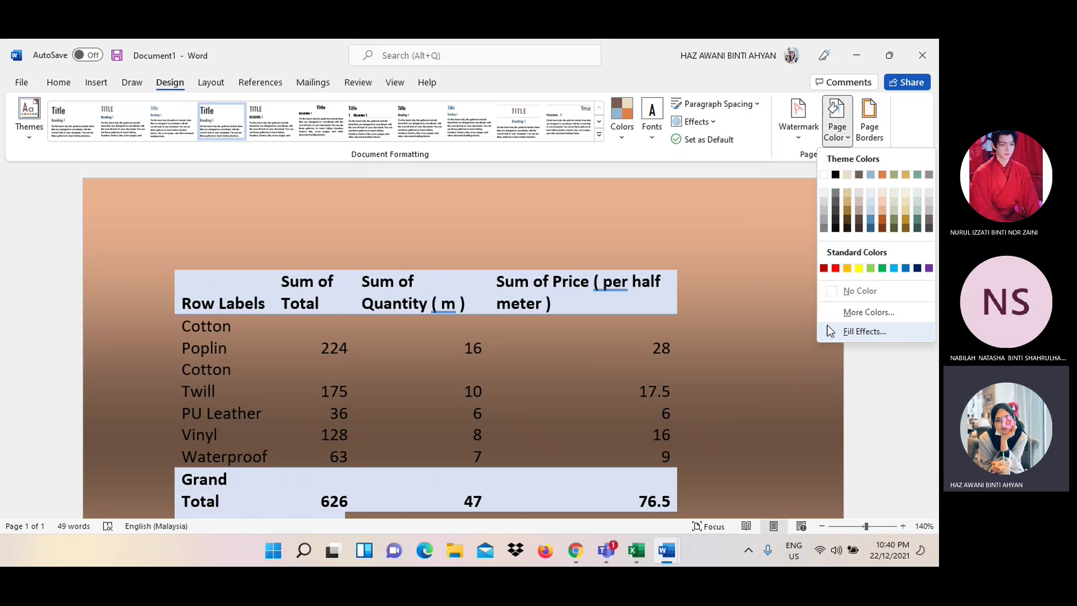
pyautogui.click(828, 330)
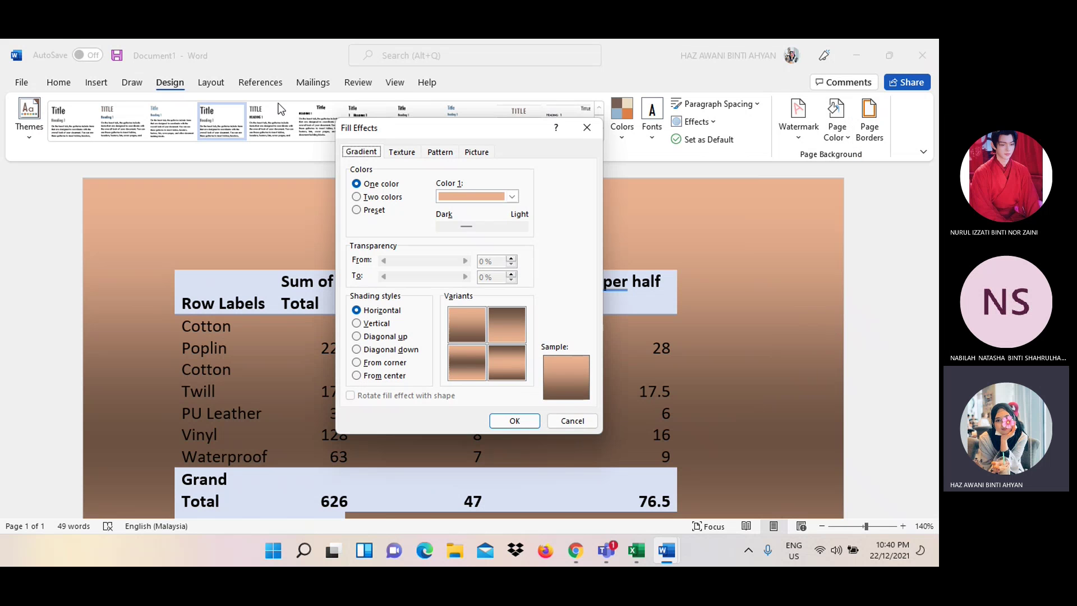
pyautogui.click(413, 152)
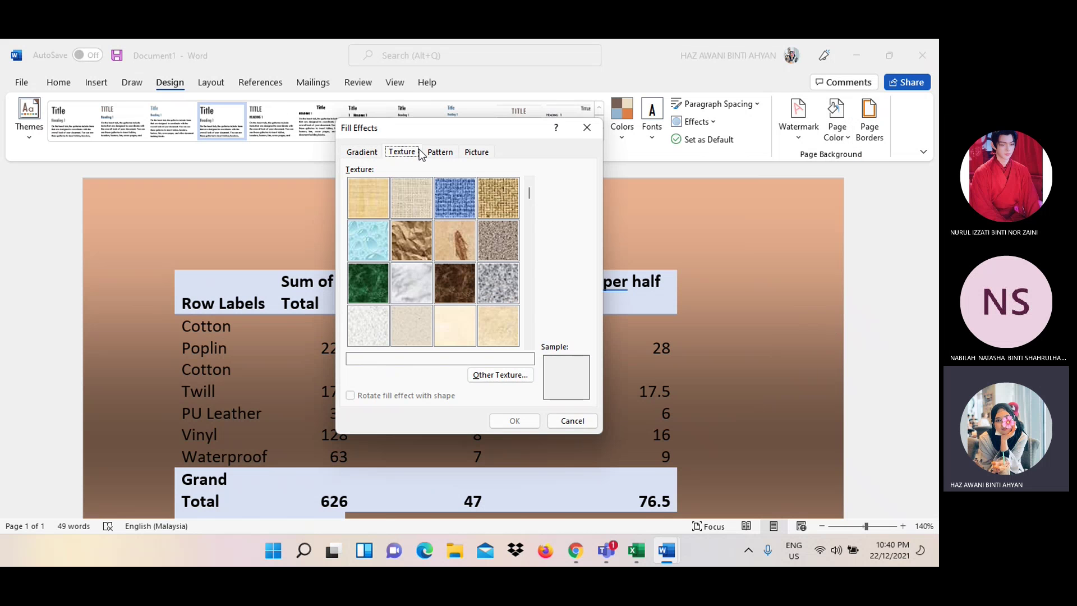
pyautogui.click(438, 151)
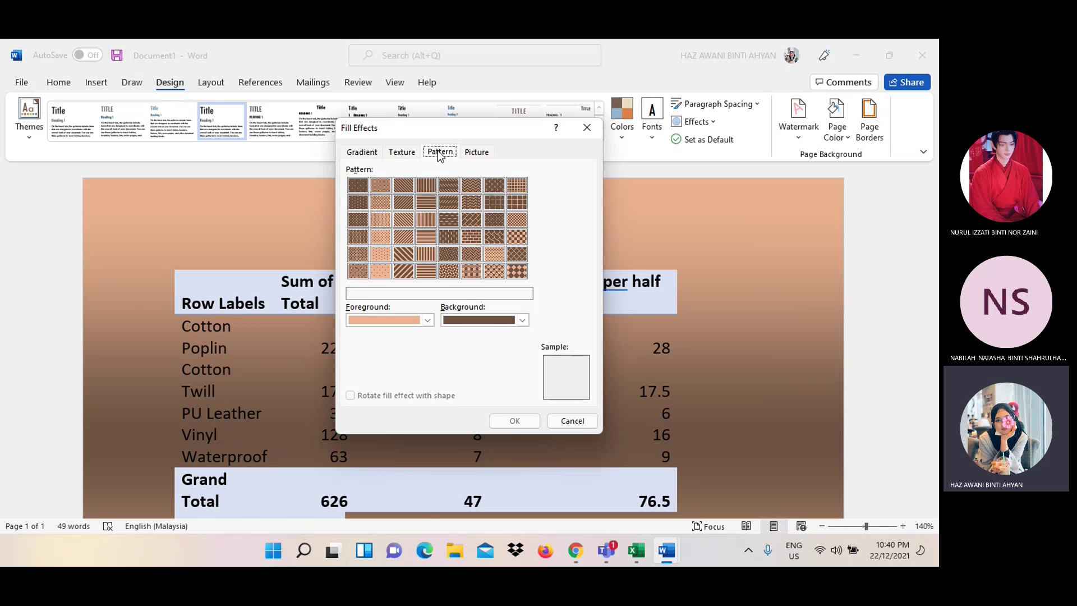
pyautogui.click(486, 152)
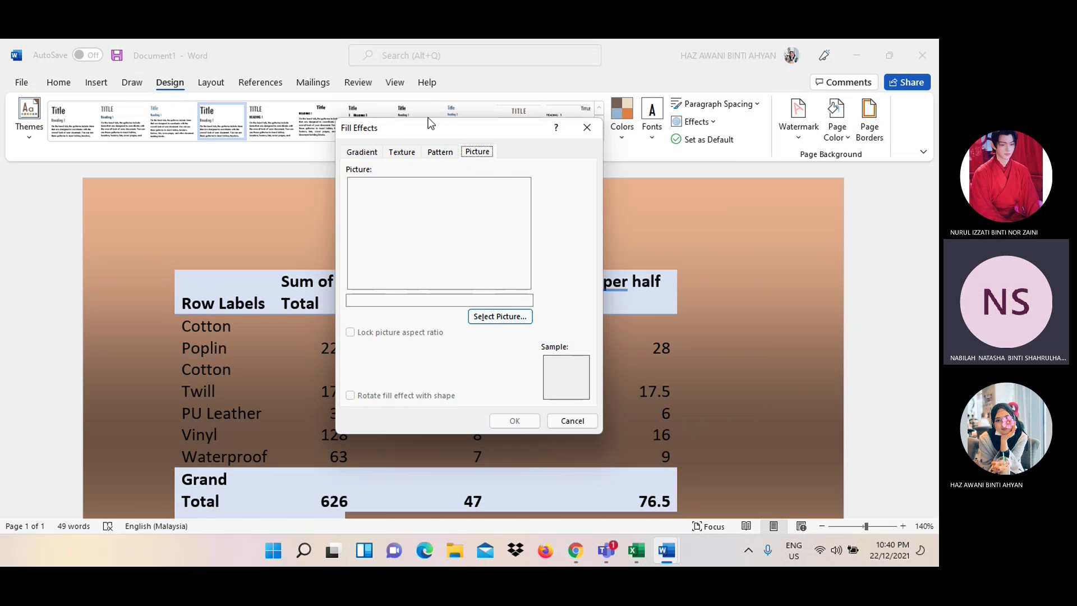
pyautogui.click(435, 152)
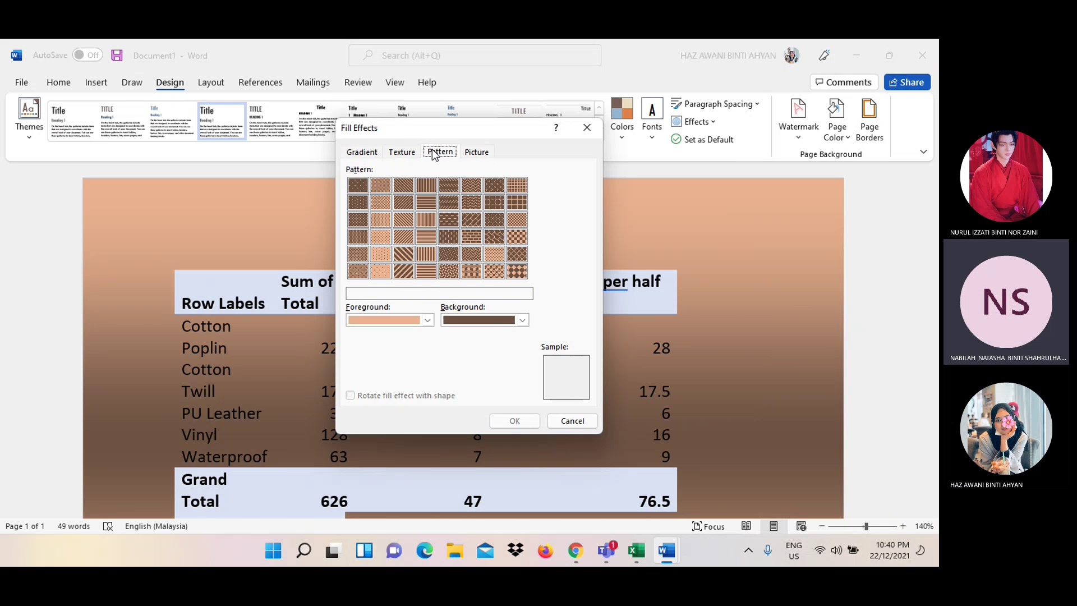
pyautogui.click(477, 152)
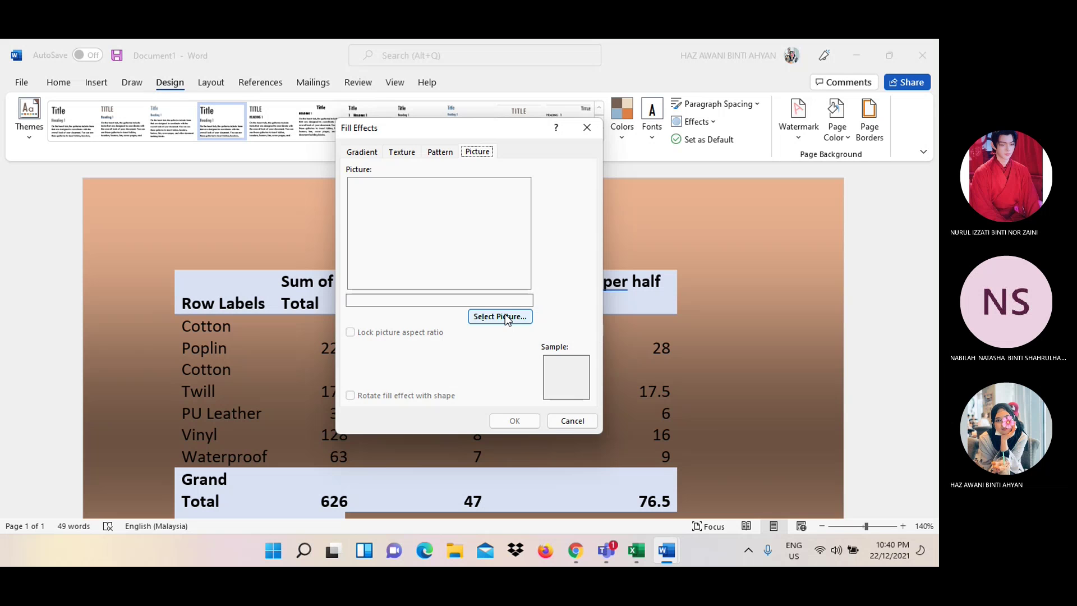
pyautogui.click(507, 317)
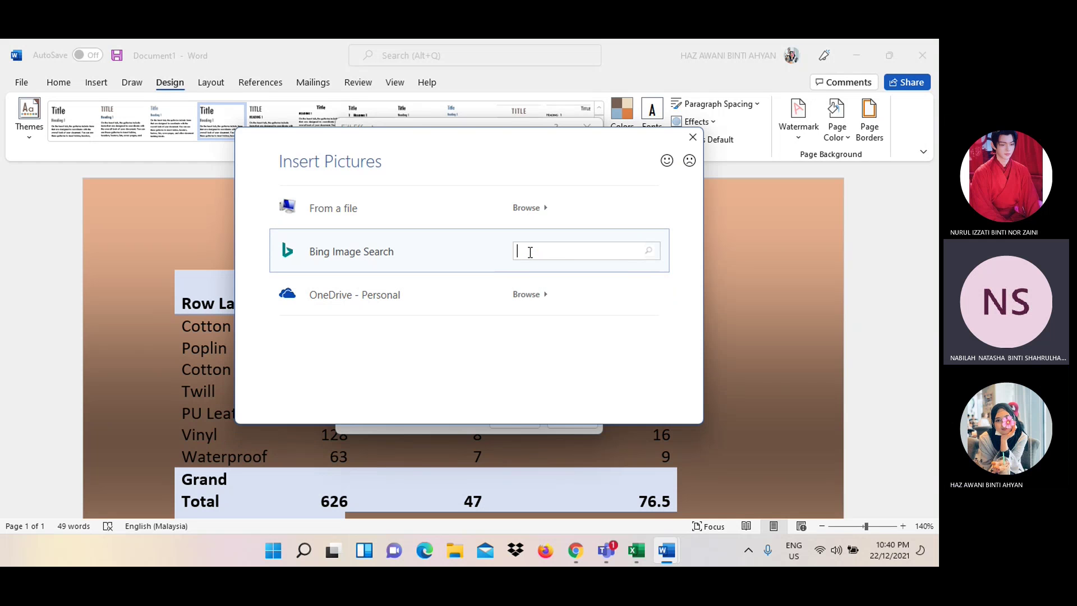
# Search Bing images for 'abstract' and browse through the results
pyautogui.write('abstra')
pyautogui.write('ct')
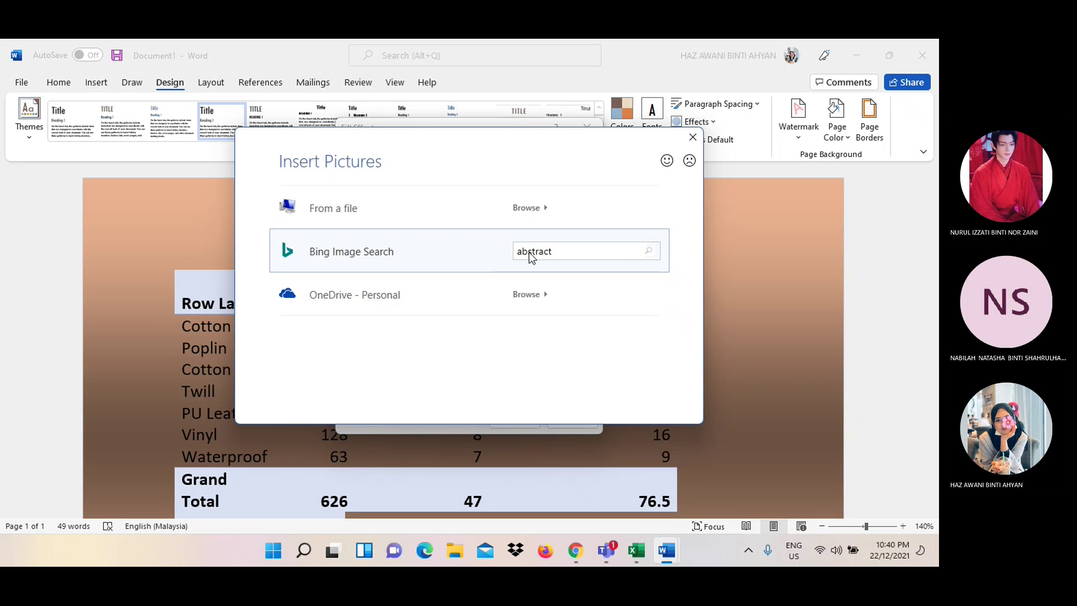
pyautogui.press('Return')
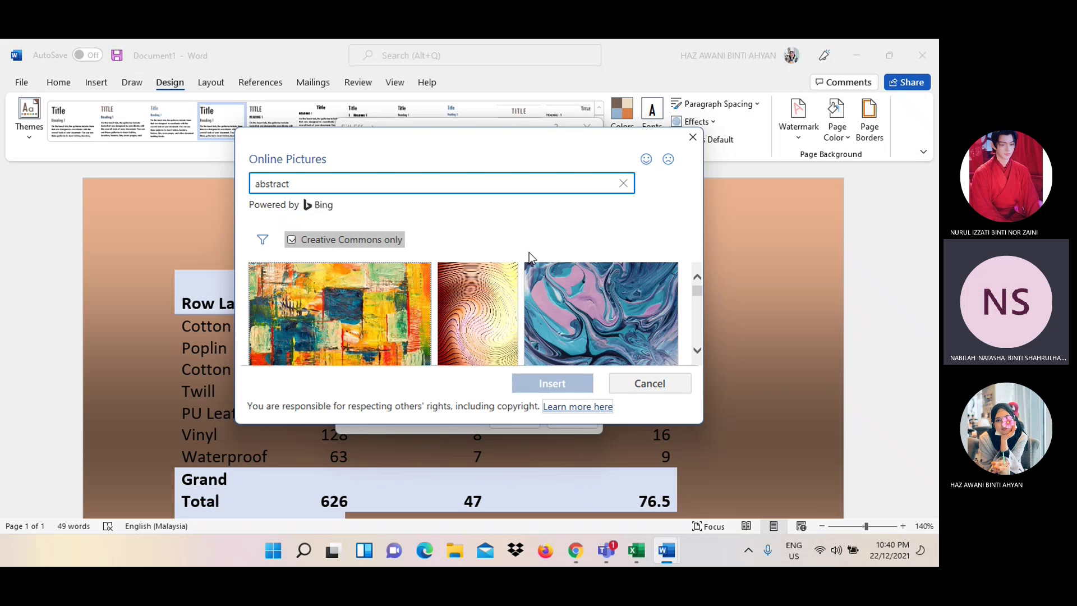
pyautogui.scroll(-3, 476, 295)
pyautogui.scroll(-2, 477, 295)
pyautogui.scroll(-2, 477, 295)
pyautogui.scroll(-2, 478, 296)
pyautogui.scroll(2, 477, 295)
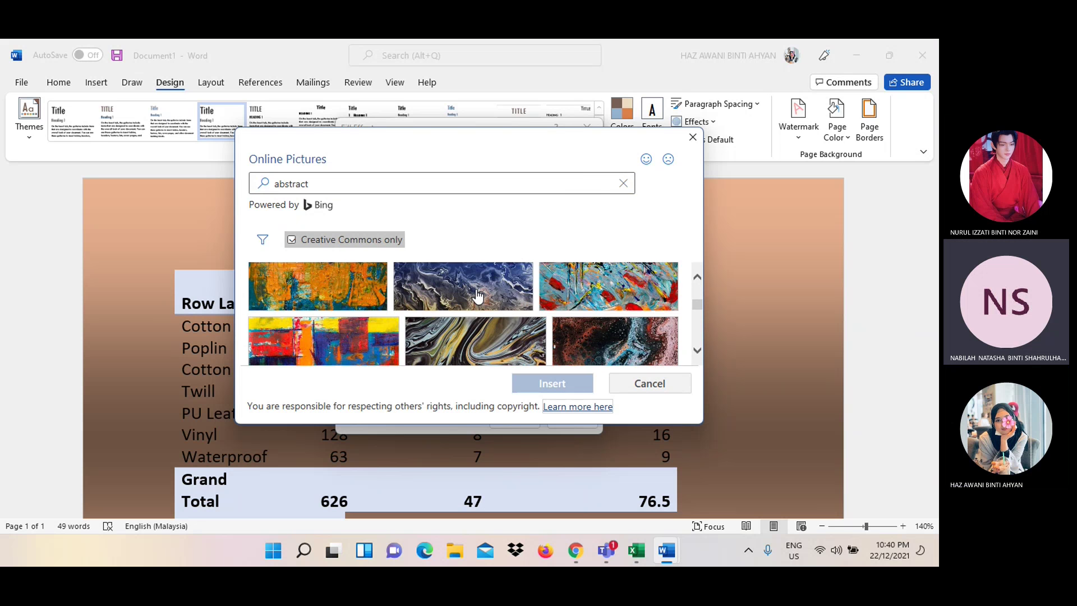
pyautogui.scroll(-2, 477, 296)
pyautogui.scroll(-2, 478, 295)
pyautogui.scroll(-2, 478, 296)
pyautogui.scroll(-2, 477, 296)
pyautogui.scroll(-2, 478, 295)
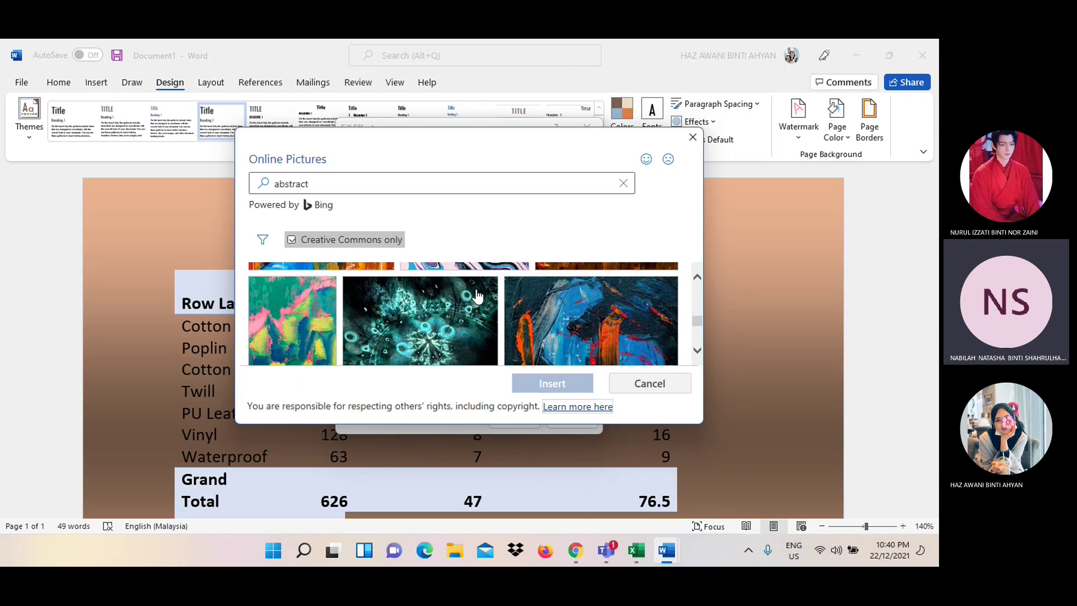
pyautogui.scroll(-2, 477, 296)
pyautogui.scroll(-2, 478, 295)
pyautogui.scroll(-2, 478, 296)
pyautogui.scroll(-2, 477, 295)
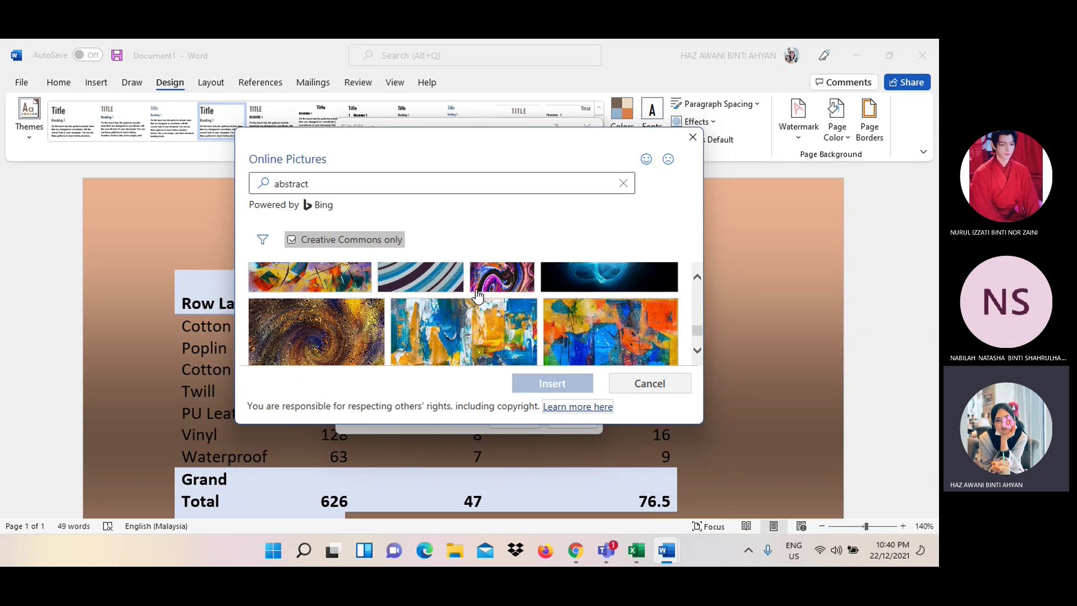
pyautogui.scroll(-2, 477, 295)
pyautogui.scroll(-2, 513, 325)
pyautogui.scroll(-2, 515, 330)
pyautogui.scroll(-2, 516, 332)
pyautogui.scroll(-1, 515, 332)
pyautogui.scroll(-2, 515, 332)
pyautogui.scroll(2, 515, 332)
pyautogui.scroll(-2, 516, 331)
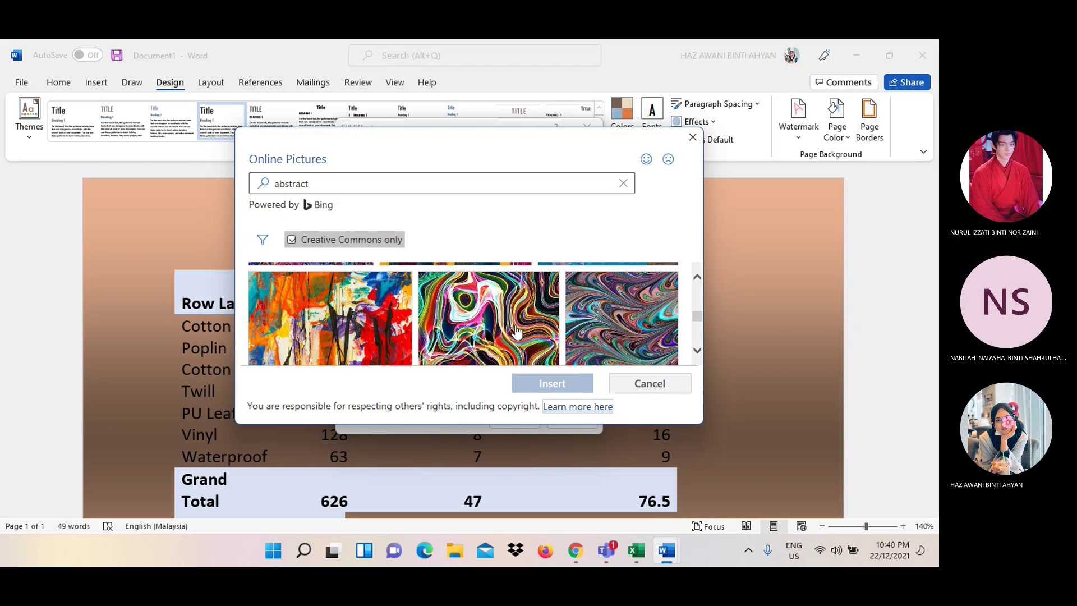
pyautogui.scroll(-1, 515, 328)
pyautogui.scroll(-1, 515, 327)
pyautogui.scroll(-2, 515, 330)
pyautogui.scroll(-2, 516, 330)
pyautogui.scroll(-2, 516, 331)
pyautogui.scroll(-2, 517, 332)
pyautogui.scroll(2, 516, 331)
pyautogui.scroll(2, 514, 325)
pyautogui.scroll(1, 514, 325)
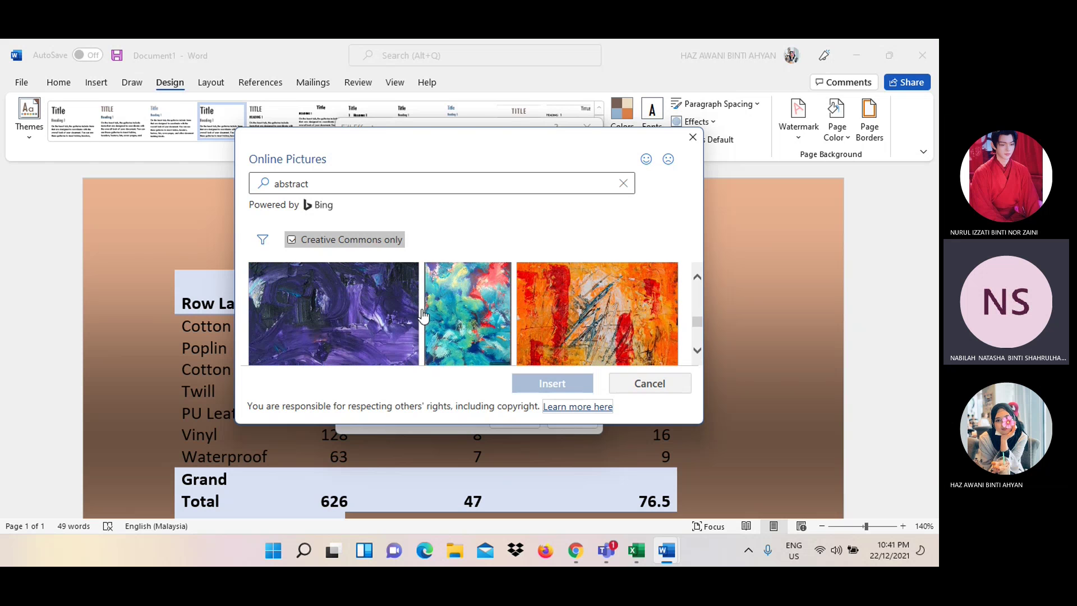
# Pick the swirling blue, white and orange paint image and insert it into the picture fill
pyautogui.click(361, 311)
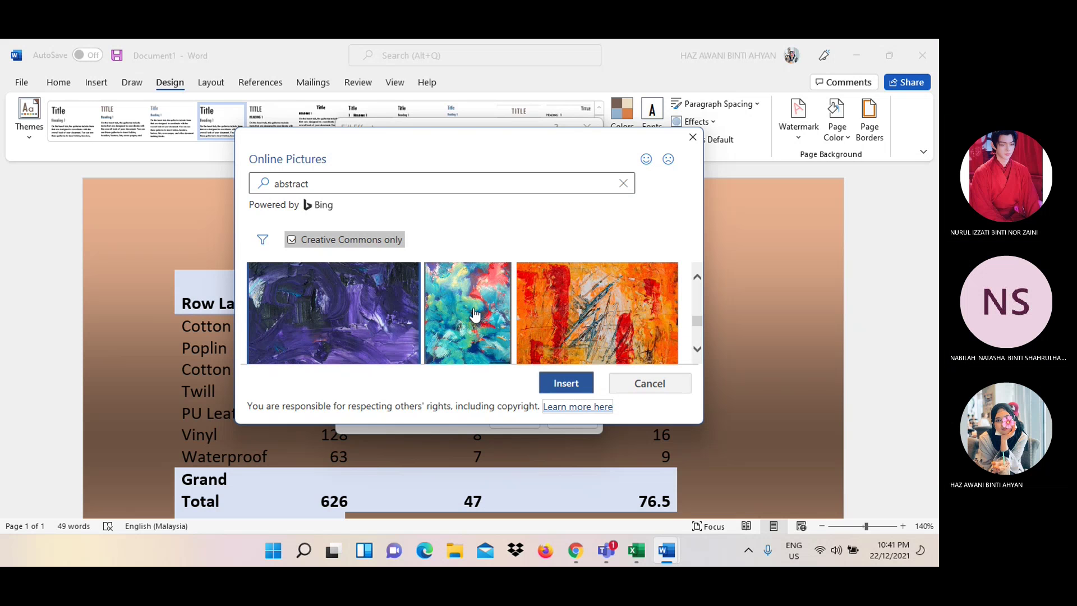
pyautogui.scroll(-2, 473, 314)
pyautogui.scroll(-1, 474, 314)
pyautogui.scroll(-2, 474, 314)
pyautogui.scroll(-2, 474, 314)
pyautogui.scroll(-1, 474, 314)
pyautogui.scroll(-1, 474, 314)
pyautogui.scroll(-2, 473, 314)
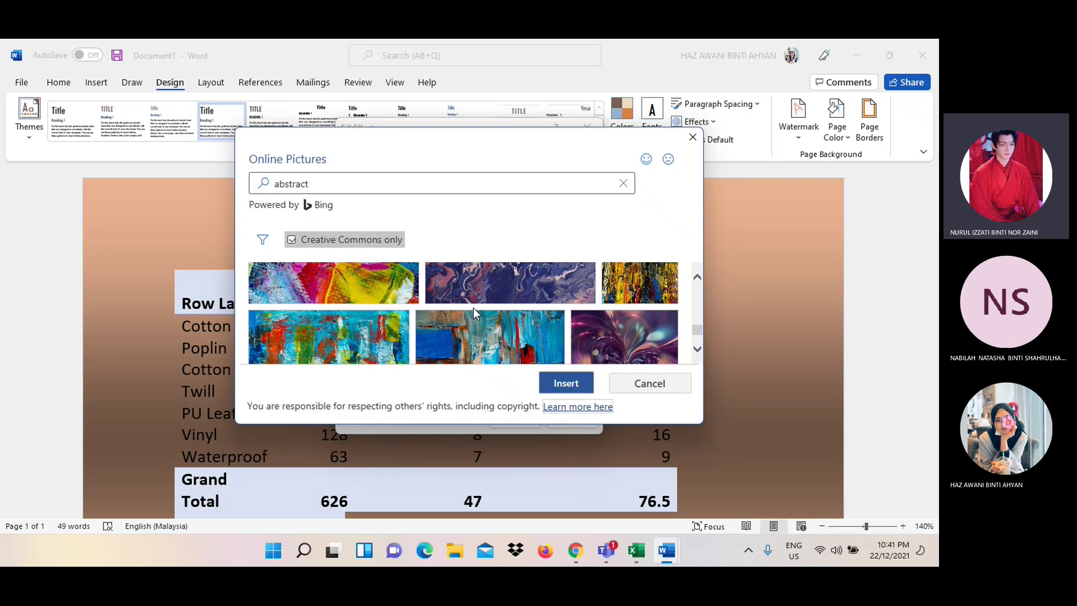
pyautogui.scroll(-1, 473, 313)
pyautogui.scroll(-2, 474, 313)
pyautogui.scroll(-2, 474, 313)
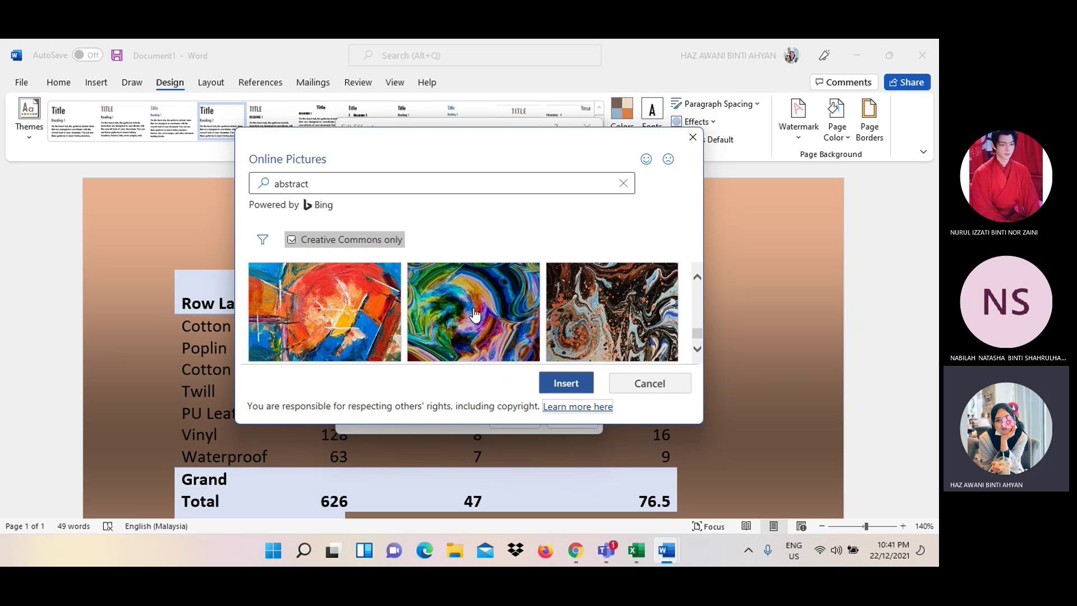
pyautogui.scroll(-2, 474, 313)
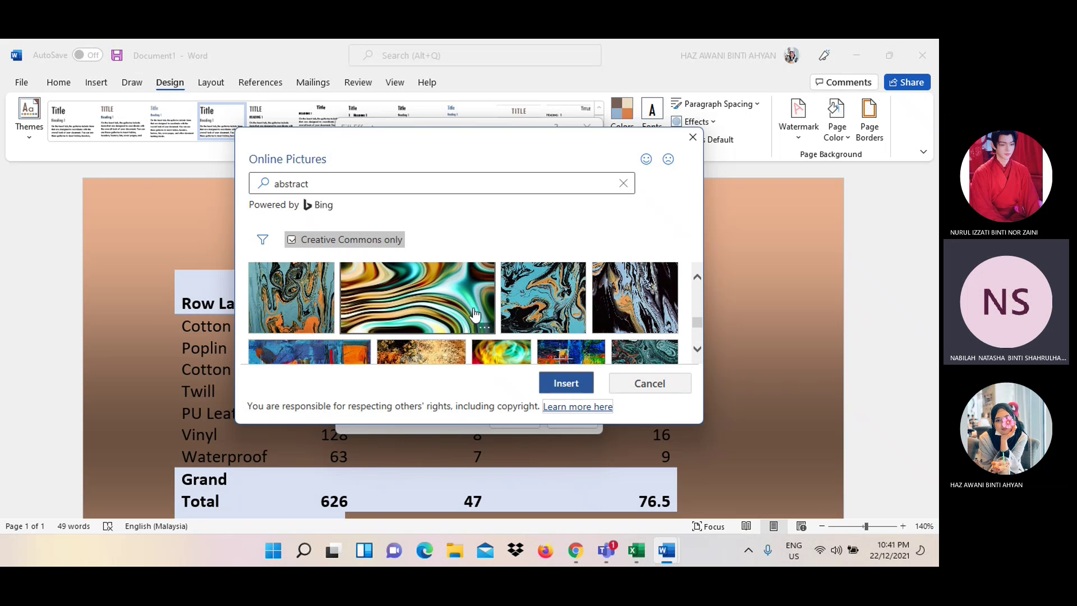
pyautogui.scroll(-2, 474, 314)
pyautogui.scroll(-2, 473, 314)
pyautogui.scroll(-2, 474, 314)
pyautogui.scroll(-2, 474, 314)
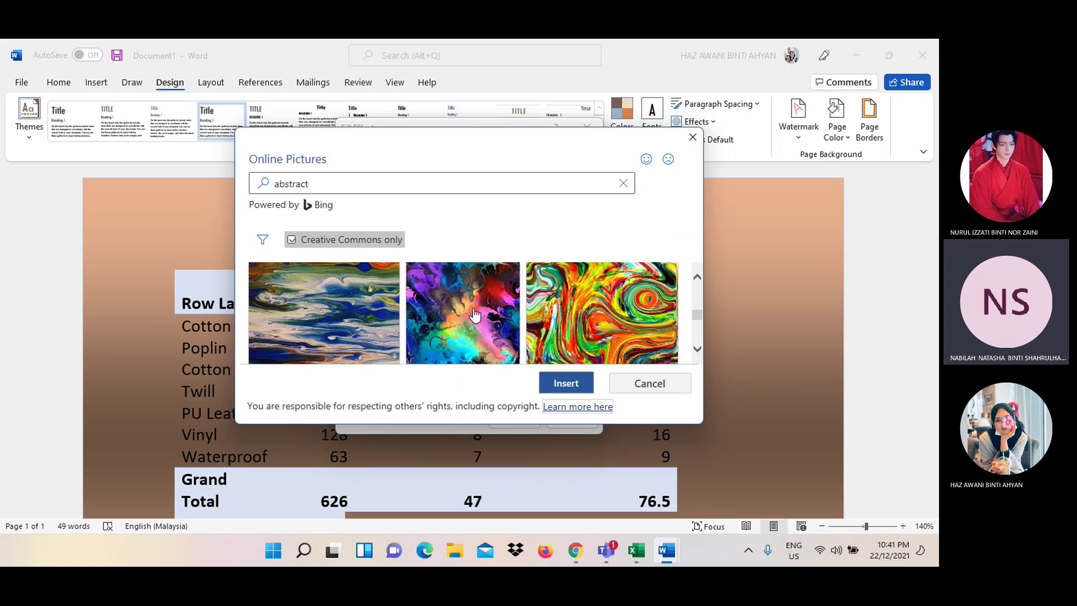
pyautogui.scroll(2, 473, 314)
pyautogui.scroll(2, 474, 314)
pyautogui.scroll(-2, 474, 314)
pyautogui.scroll(-2, 473, 314)
pyautogui.scroll(-2, 474, 314)
pyautogui.scroll(-2, 474, 314)
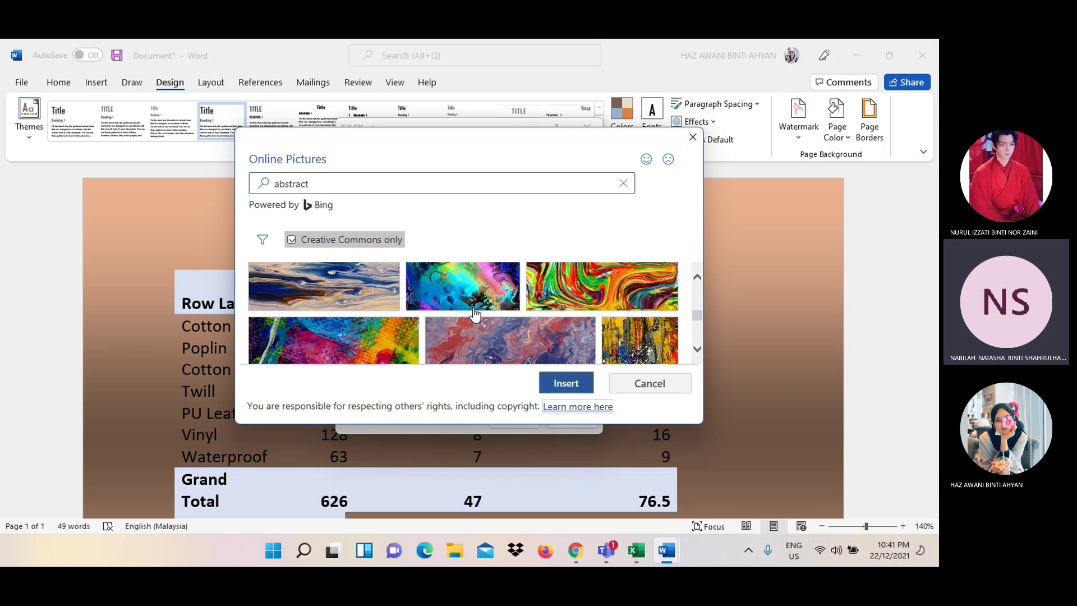
pyautogui.moveTo(324, 298)
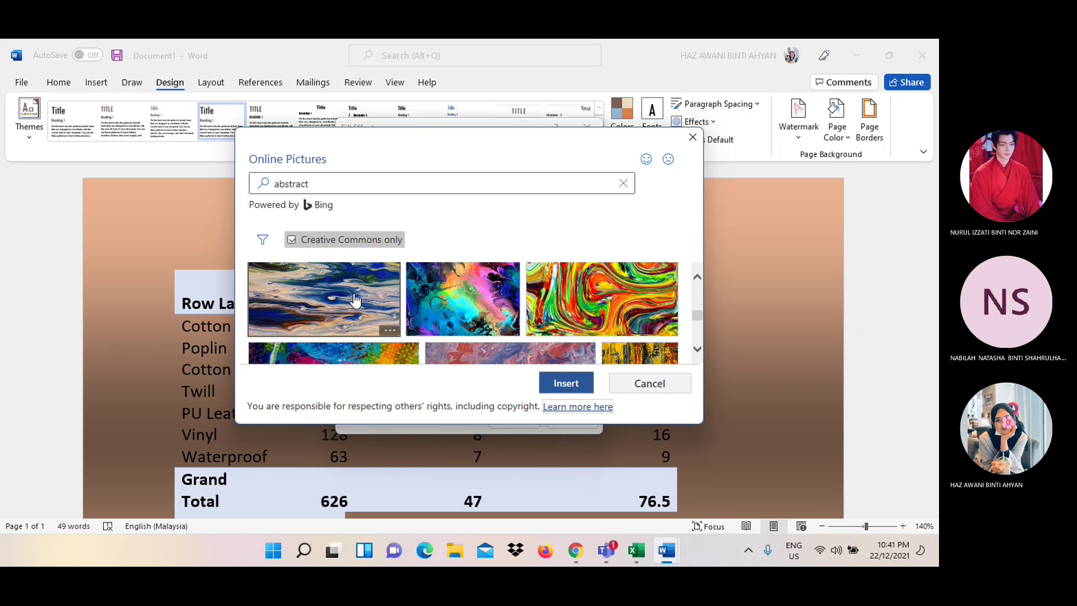
pyautogui.click(558, 384)
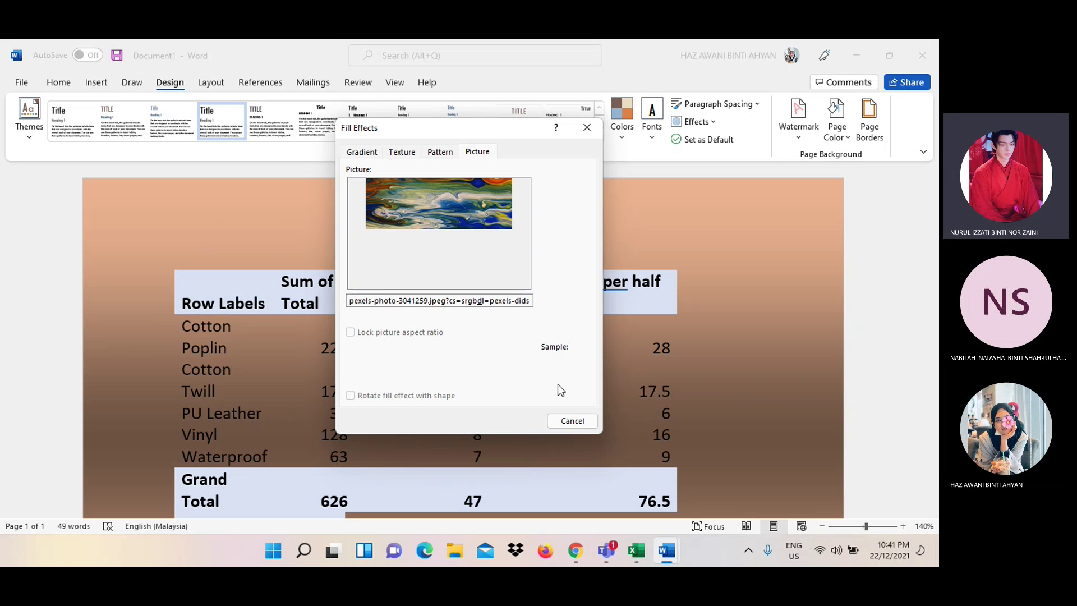
# Apply the abstract swirl picture as the page background
pyautogui.click(512, 421)
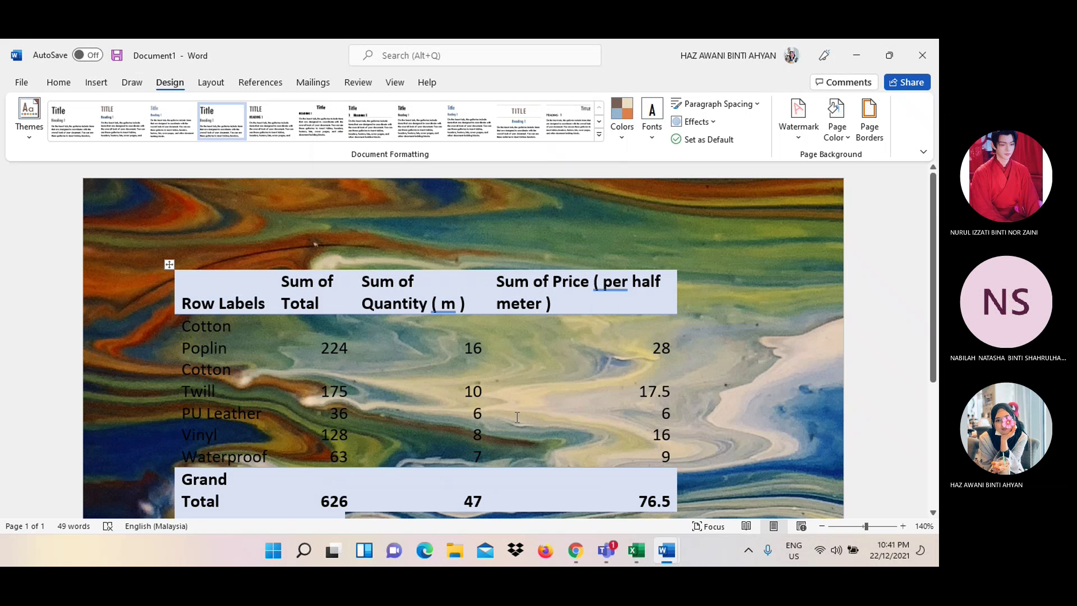
pyautogui.scroll(-5, 767, 360)
pyautogui.scroll(5, 764, 359)
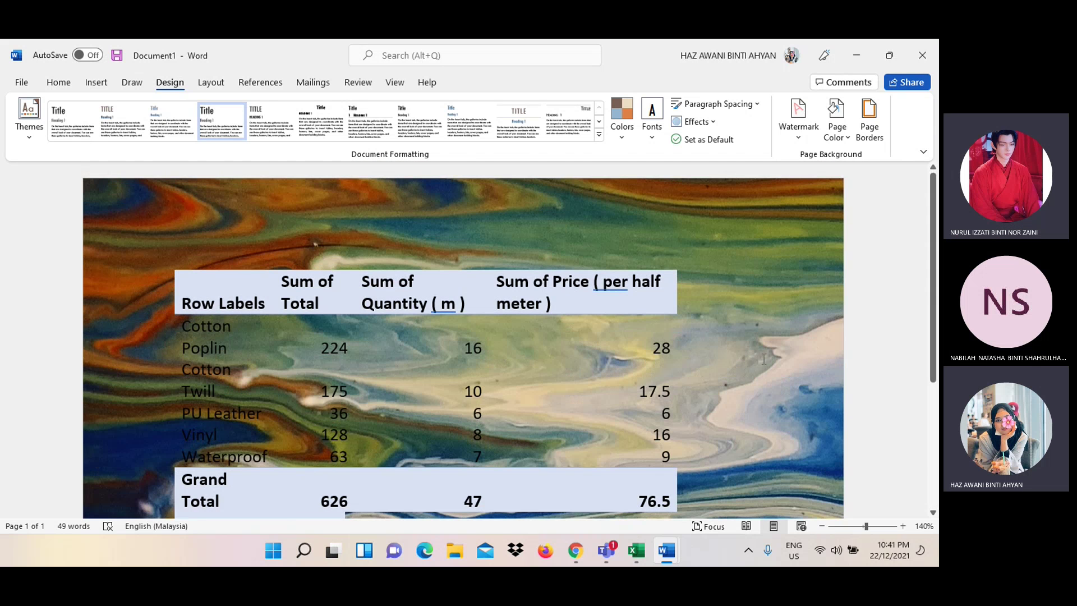
pyautogui.scroll(-1, 764, 359)
pyautogui.scroll(-4, 764, 359)
pyautogui.scroll(4, 764, 359)
pyautogui.scroll(1, 764, 359)
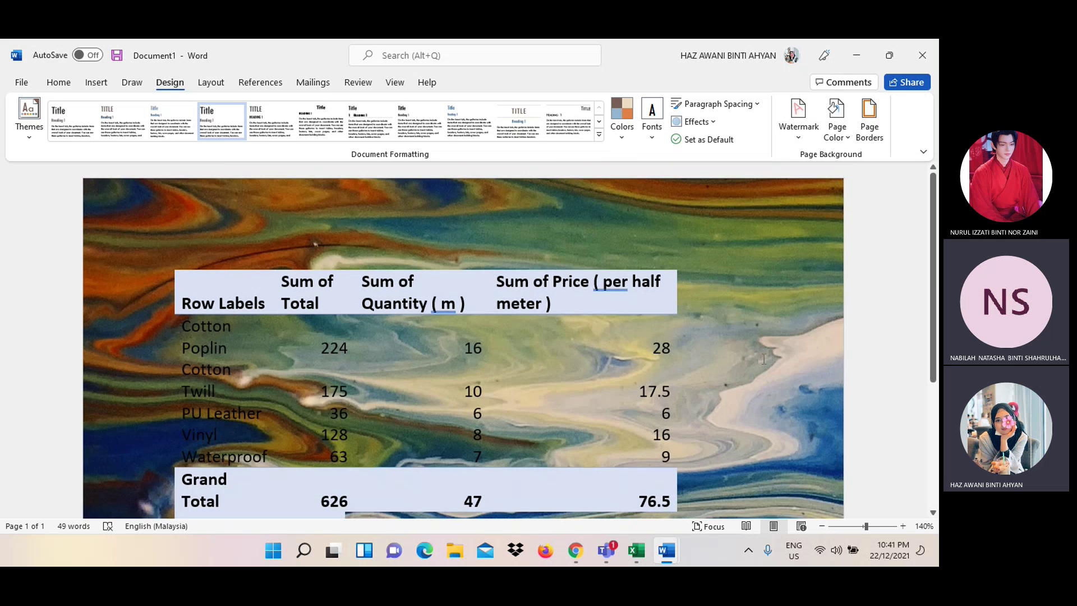
# Preview Page Color, Fill Effects, Colors and Themes without changes, then reopen Page Color
pyautogui.click(837, 138)
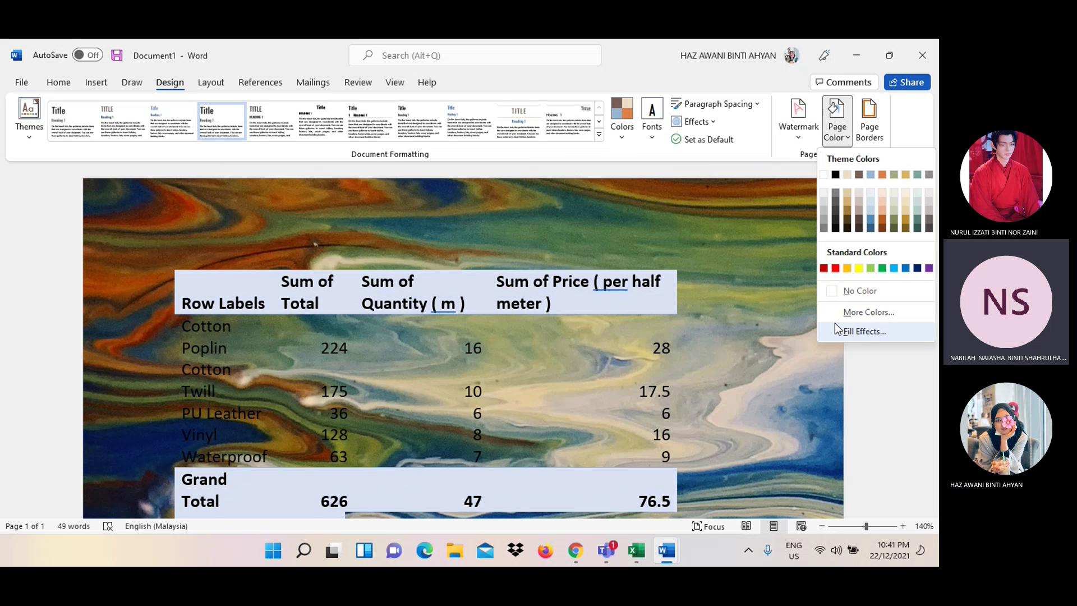
pyautogui.click(864, 330)
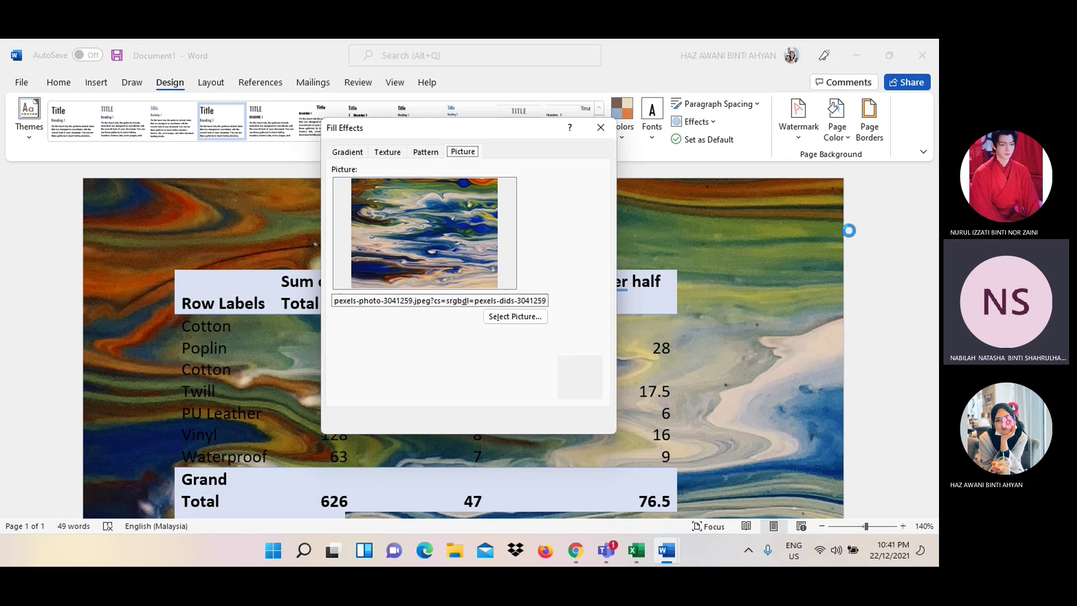
pyautogui.click(600, 129)
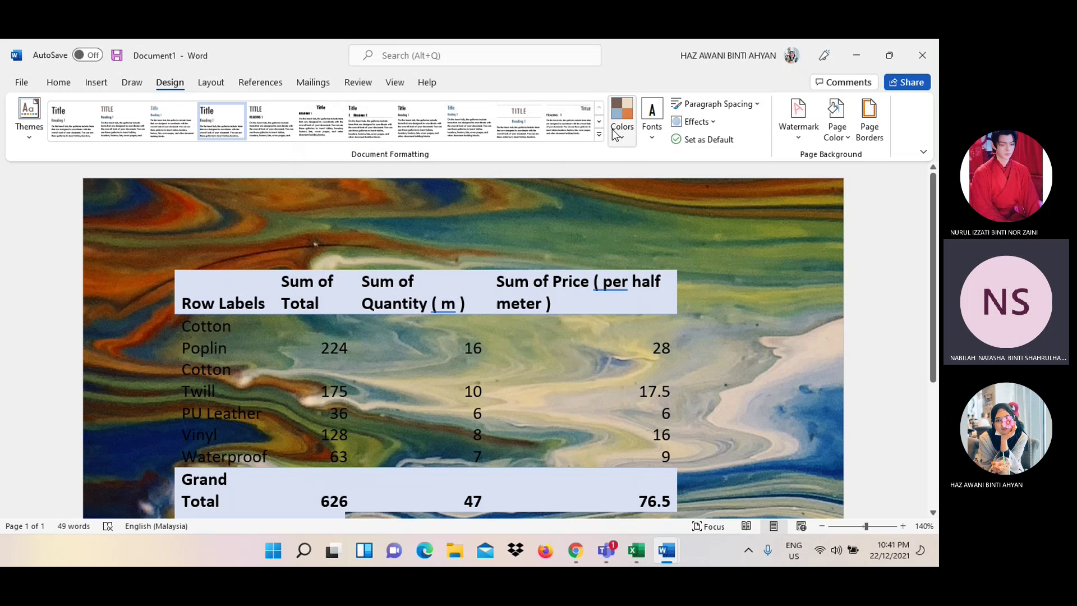
pyautogui.click(619, 132)
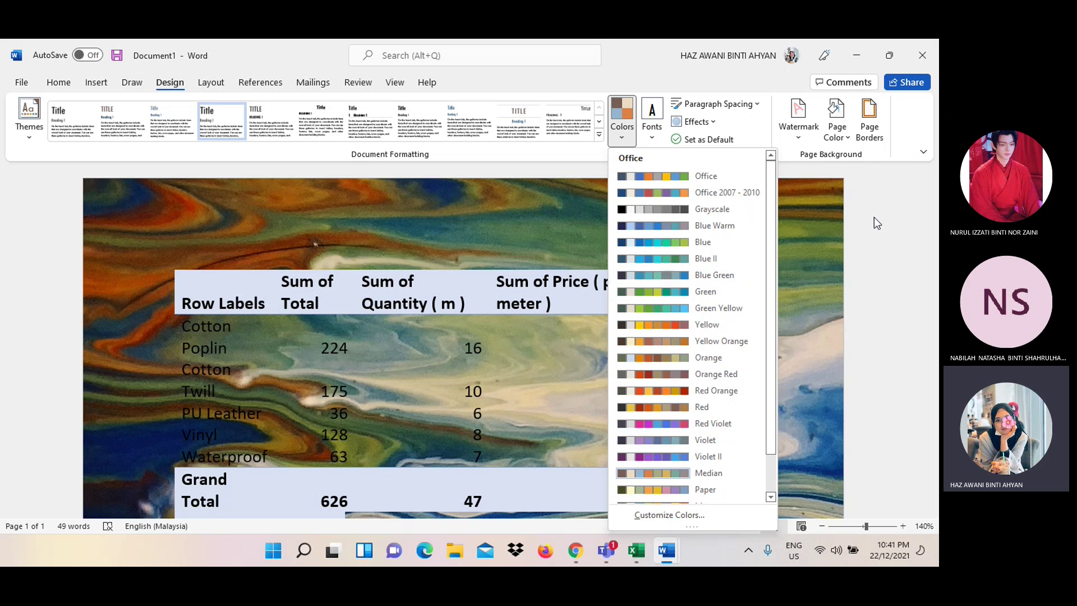
pyautogui.click(839, 134)
pyautogui.click(840, 135)
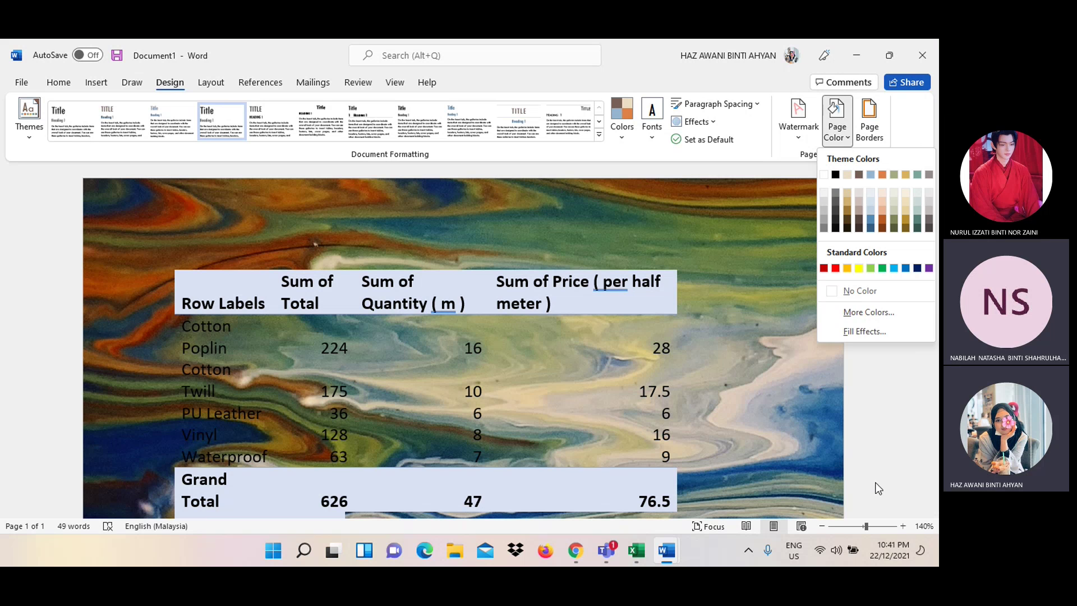
pyautogui.click(877, 487)
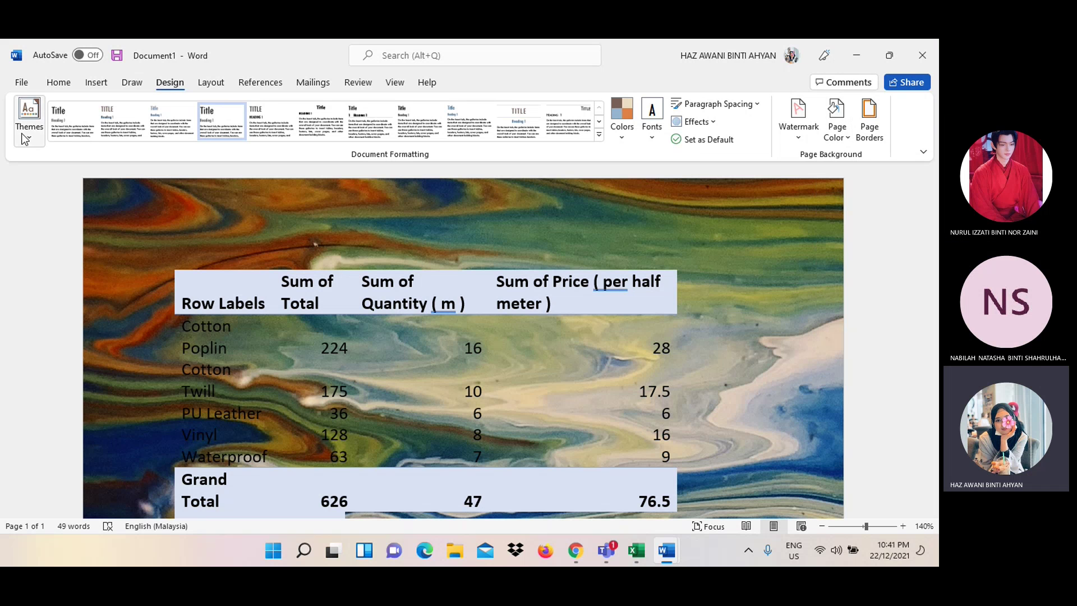
pyautogui.click(29, 119)
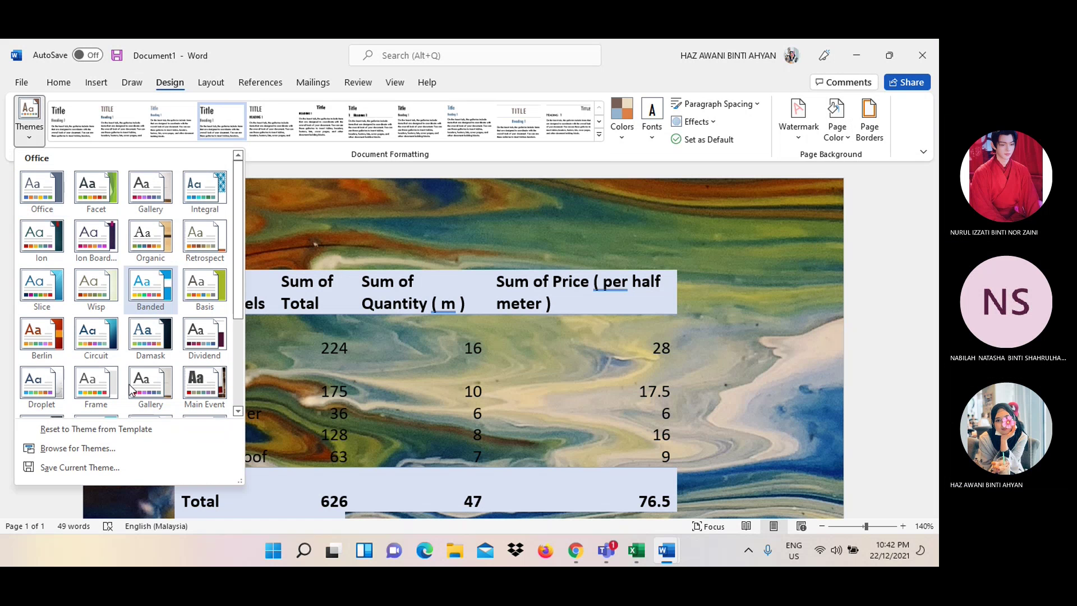
pyautogui.click(917, 261)
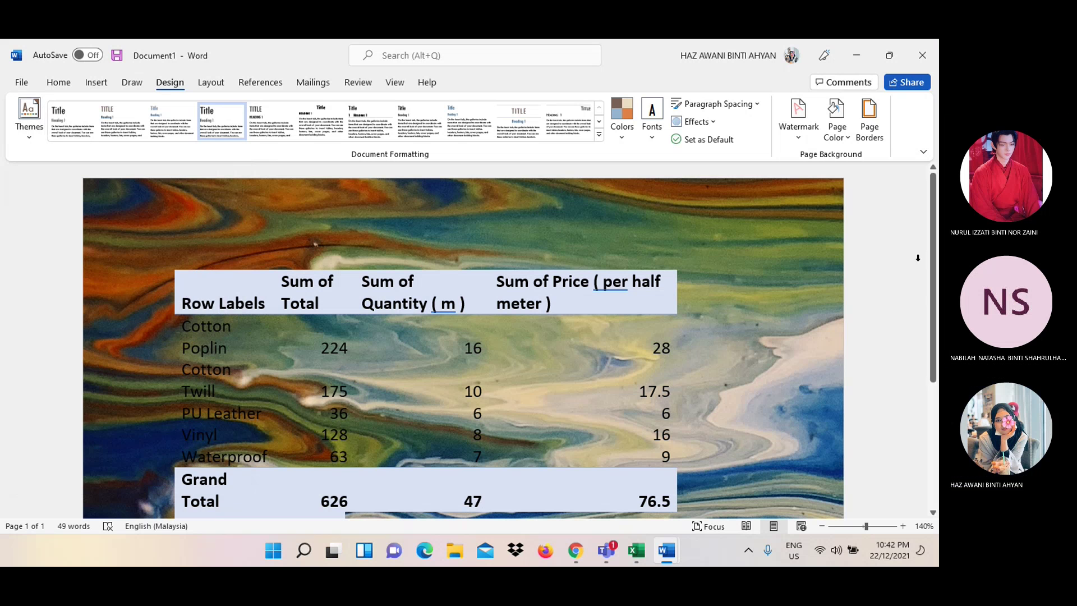
pyautogui.click(844, 126)
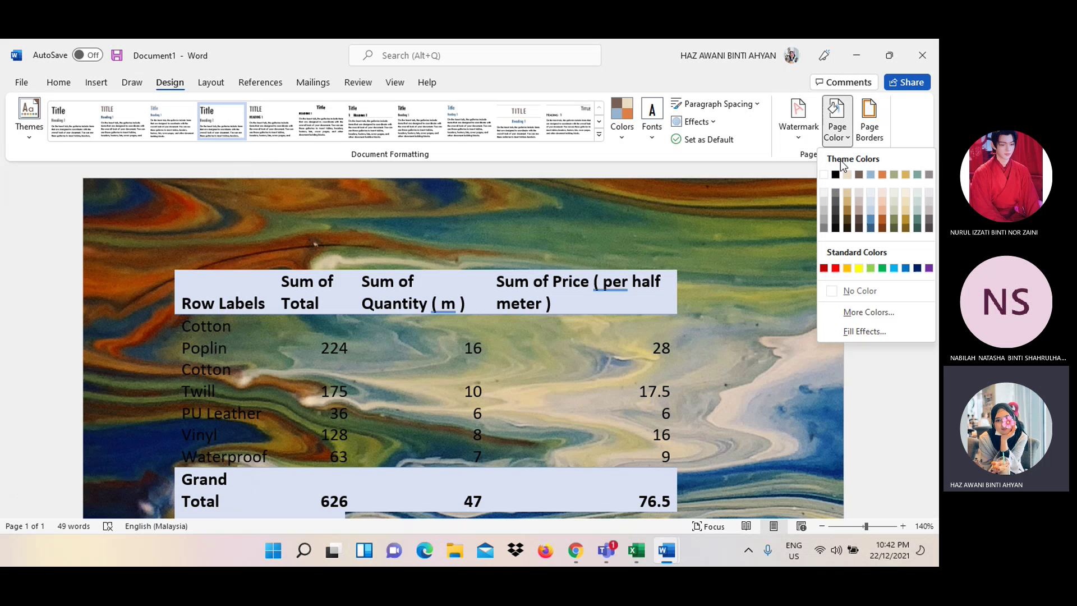
# Set the page background fill to the WhatsApp wave image from the Downloads folder
pyautogui.click(861, 332)
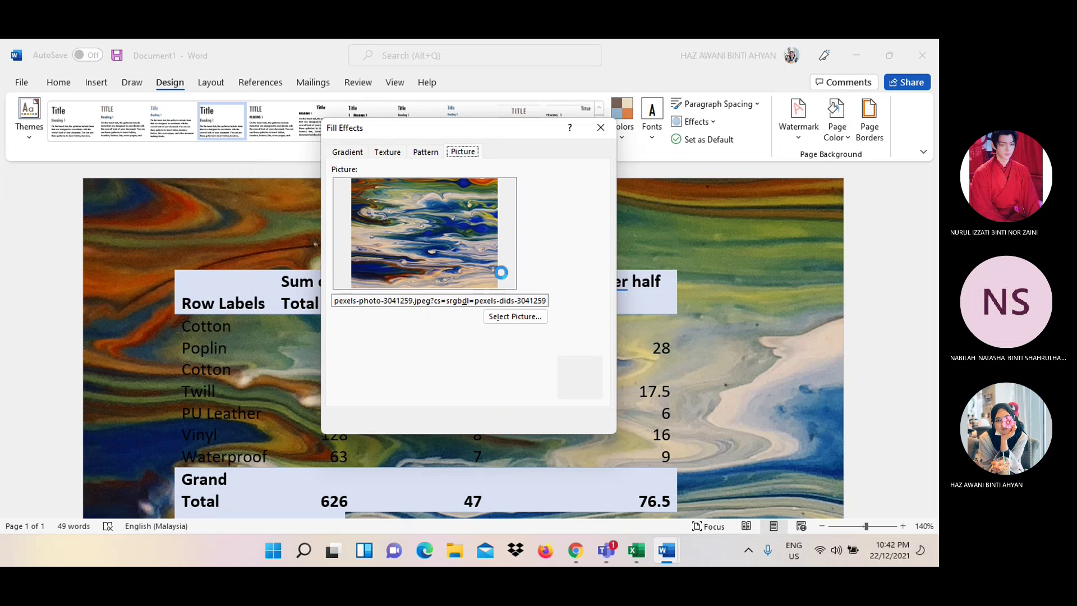
pyautogui.click(519, 317)
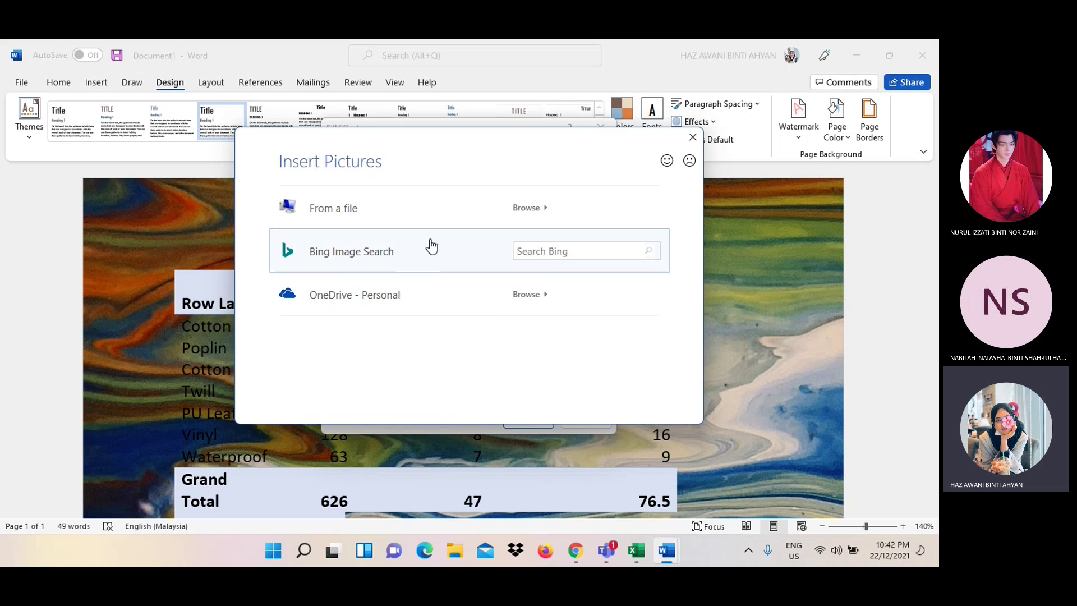
pyautogui.click(556, 244)
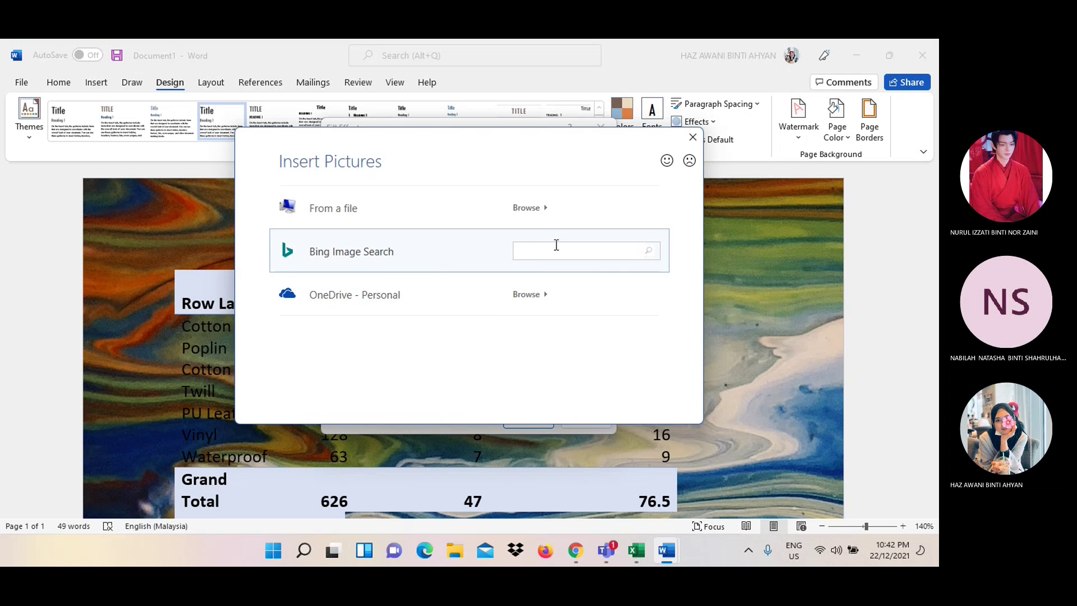
pyautogui.click(527, 208)
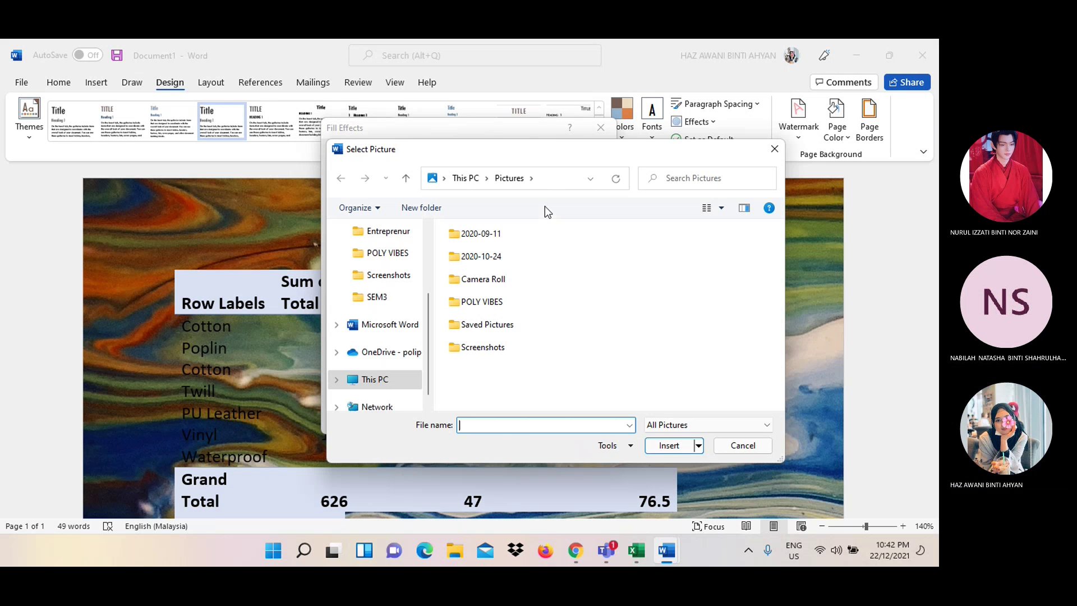
pyautogui.scroll(2, 386, 285)
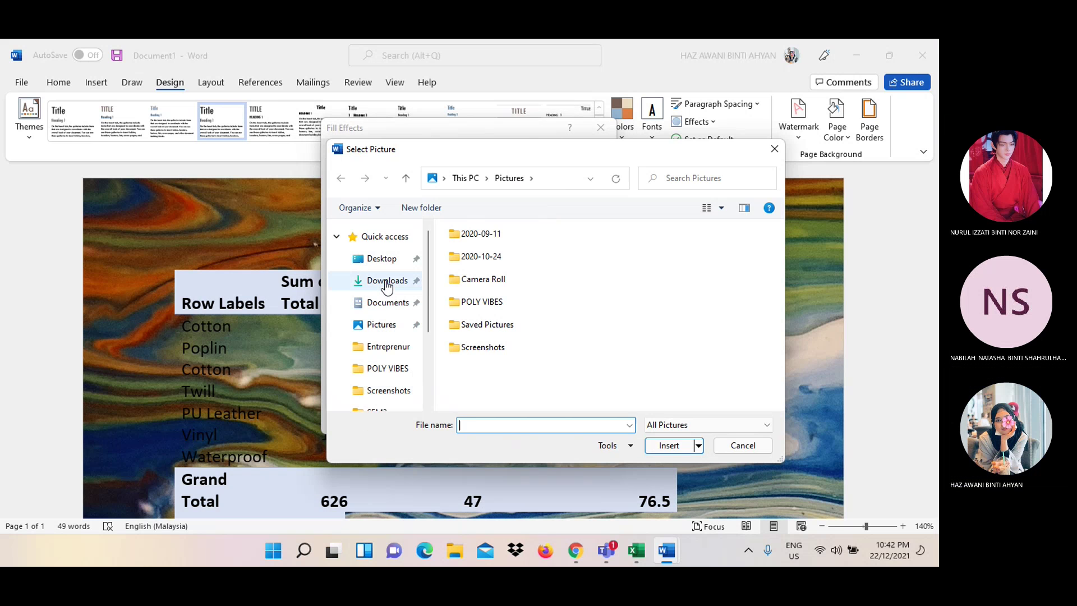
pyautogui.click(386, 280)
pyautogui.click(483, 269)
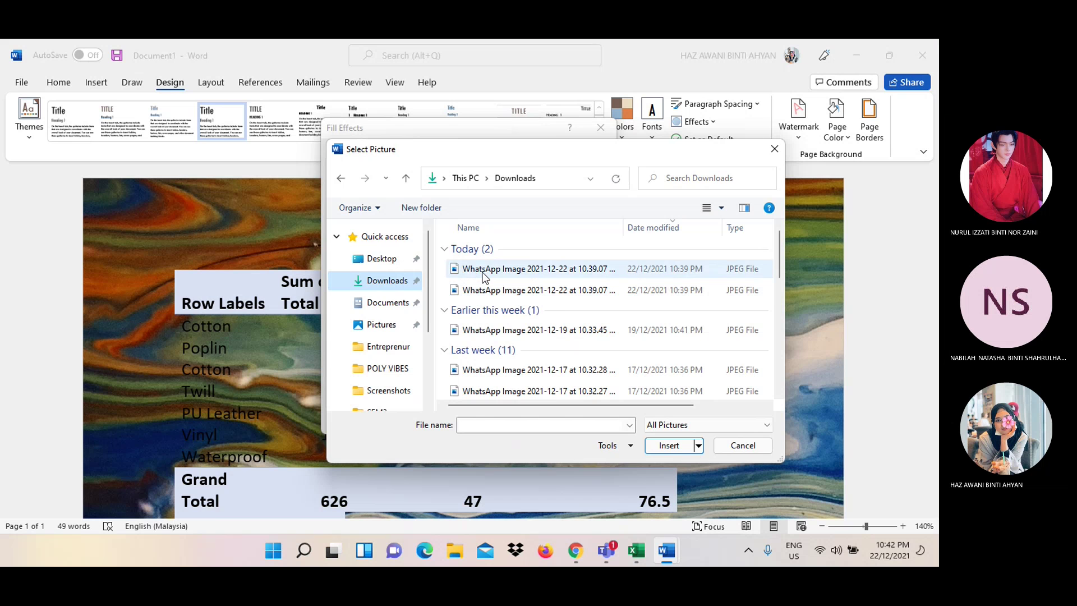
pyautogui.click(666, 445)
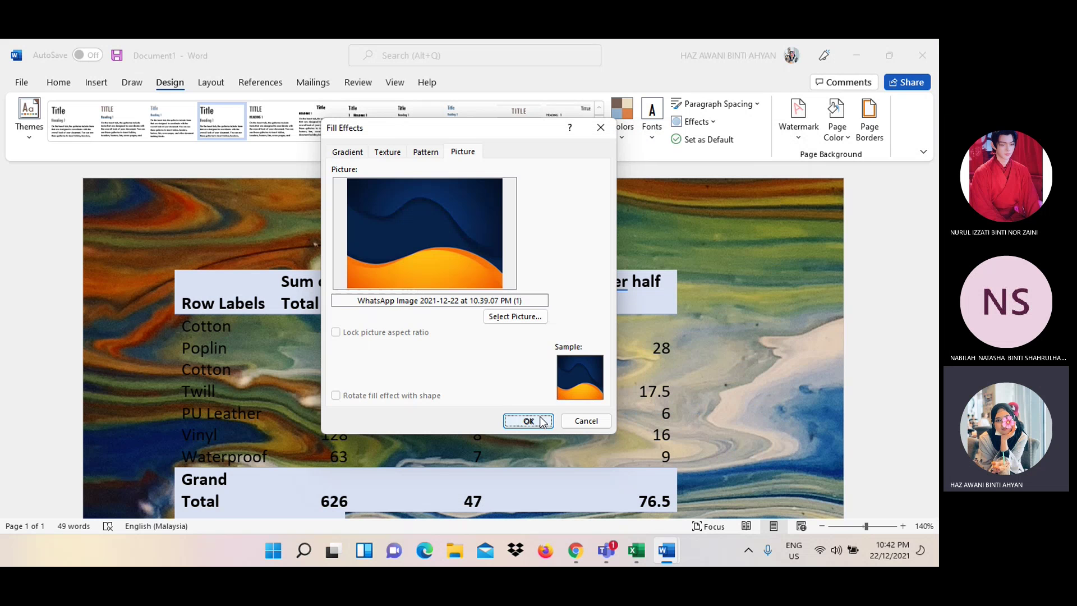
pyautogui.click(541, 420)
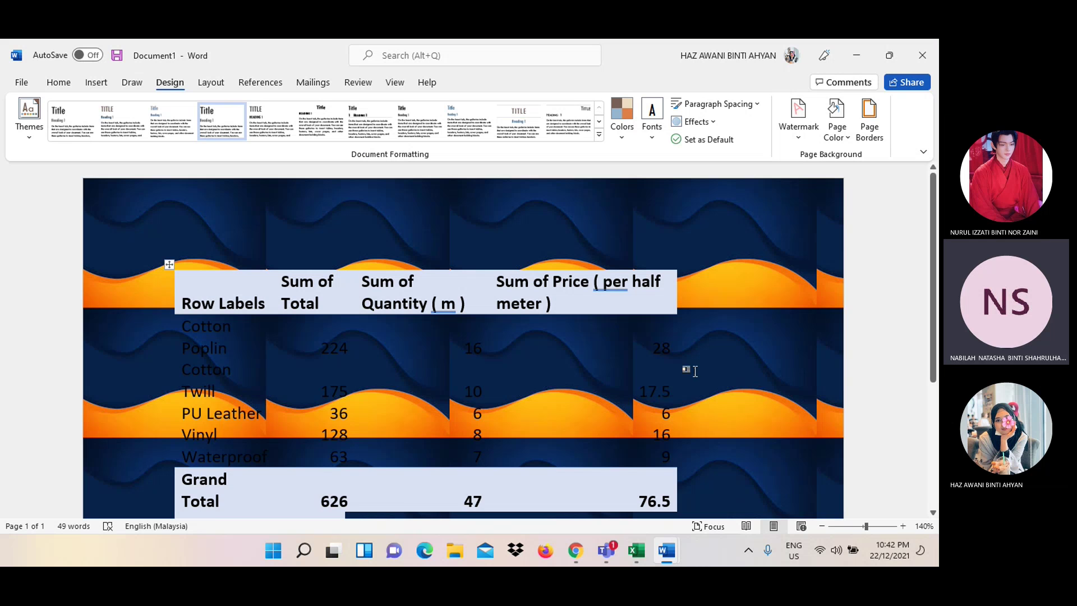
pyautogui.scroll(-3, 704, 365)
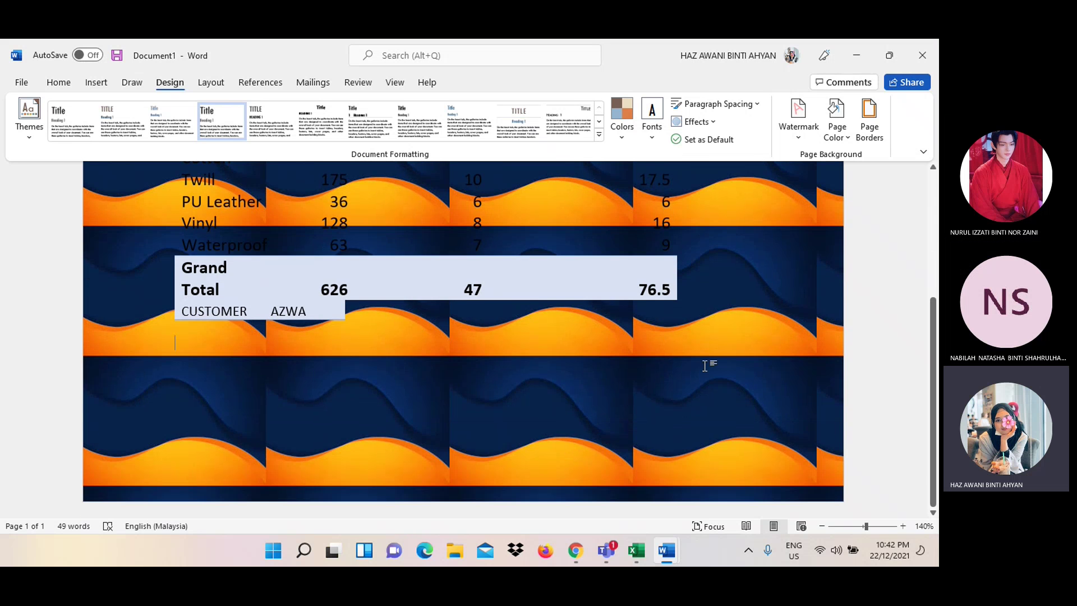
pyautogui.scroll(1, 703, 365)
pyautogui.scroll(2, 704, 365)
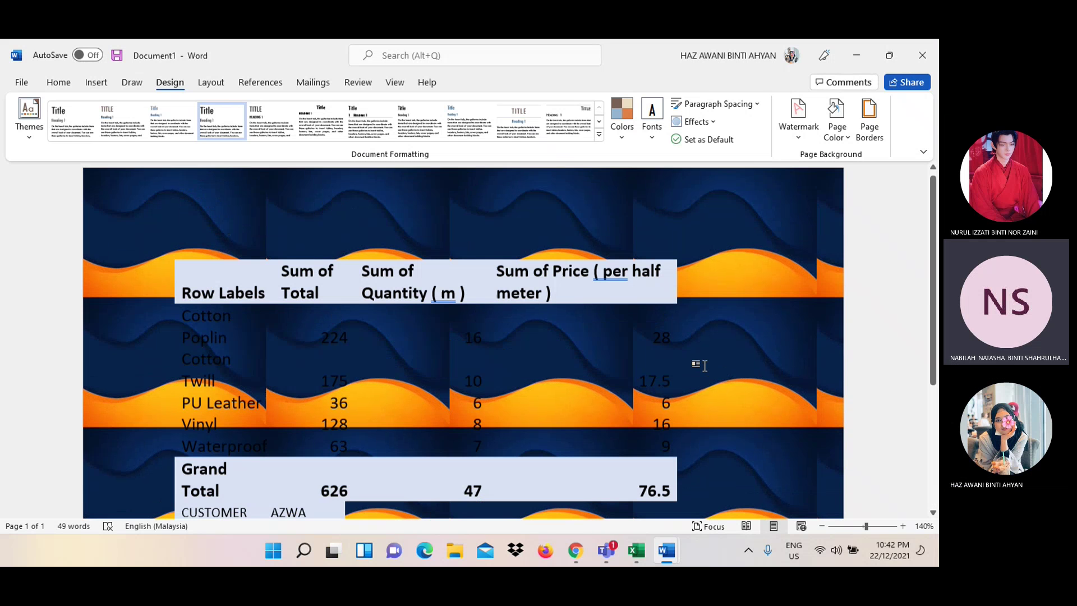
pyautogui.scroll(1, 704, 365)
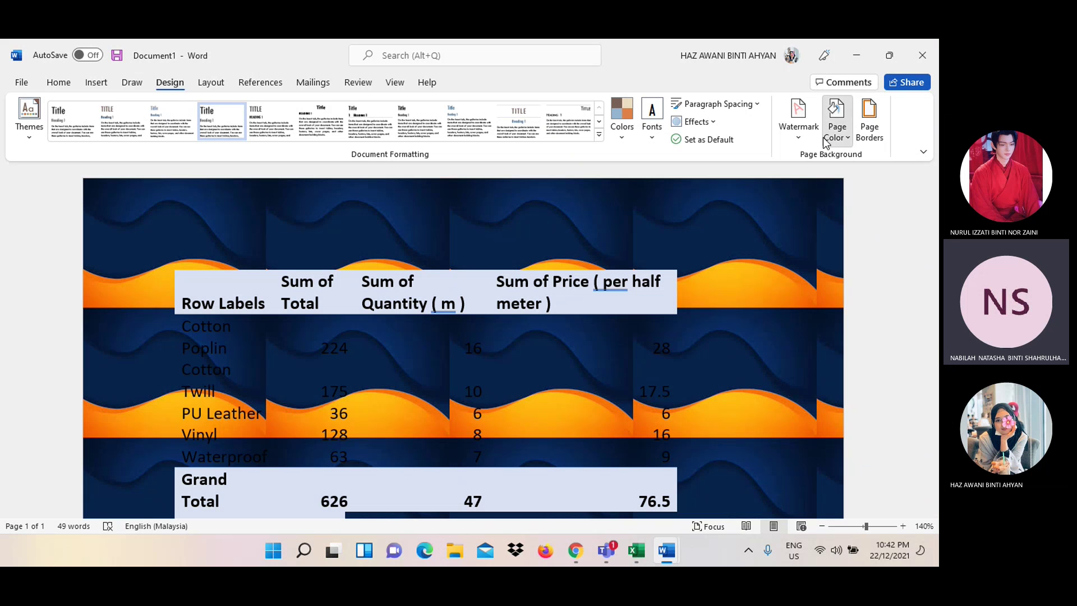
# Reopen the Fill Effects picture source window, close it, and switch to WhatsApp in Chrome
pyautogui.click(824, 140)
pyautogui.click(832, 332)
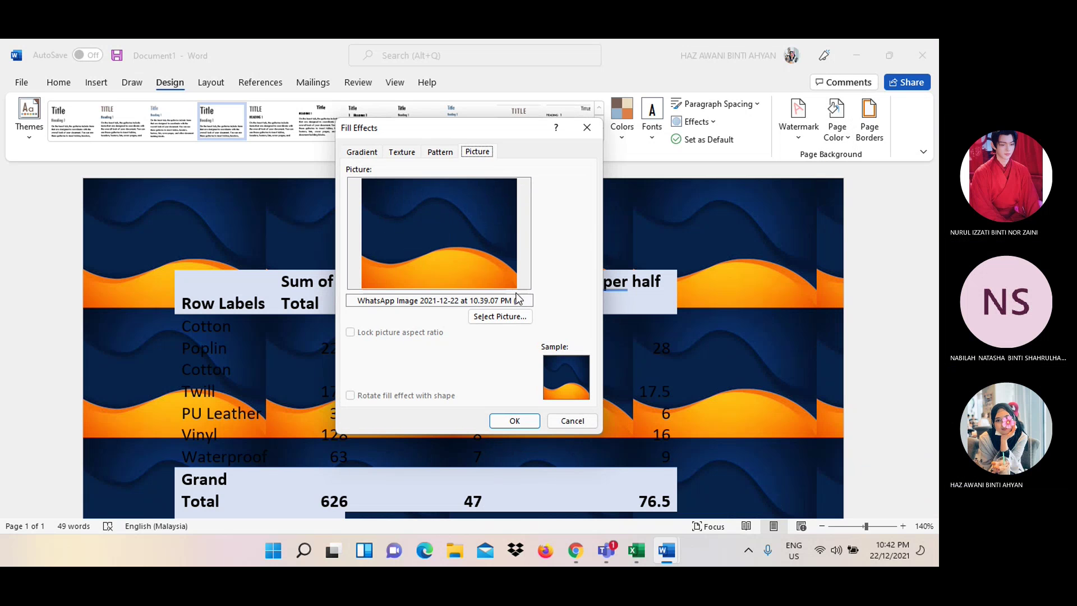
pyautogui.click(510, 317)
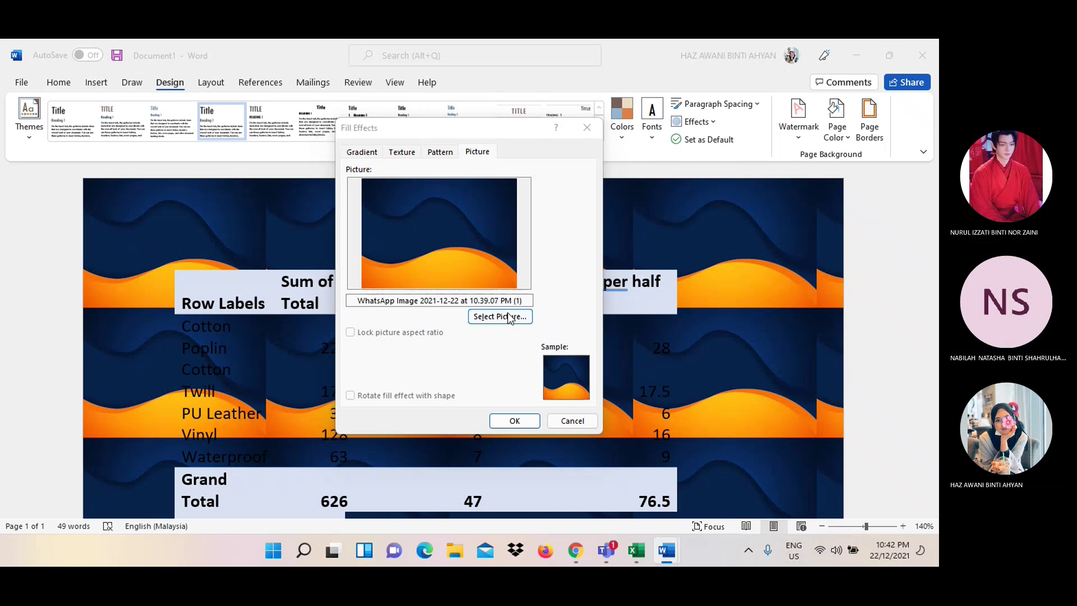
pyautogui.click(585, 253)
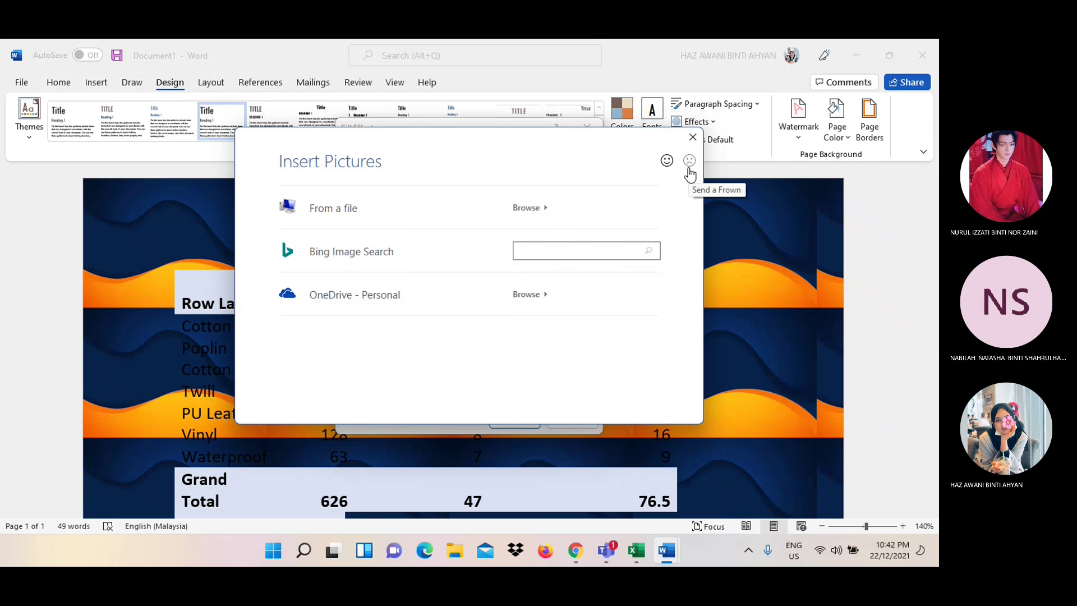
pyautogui.click(692, 137)
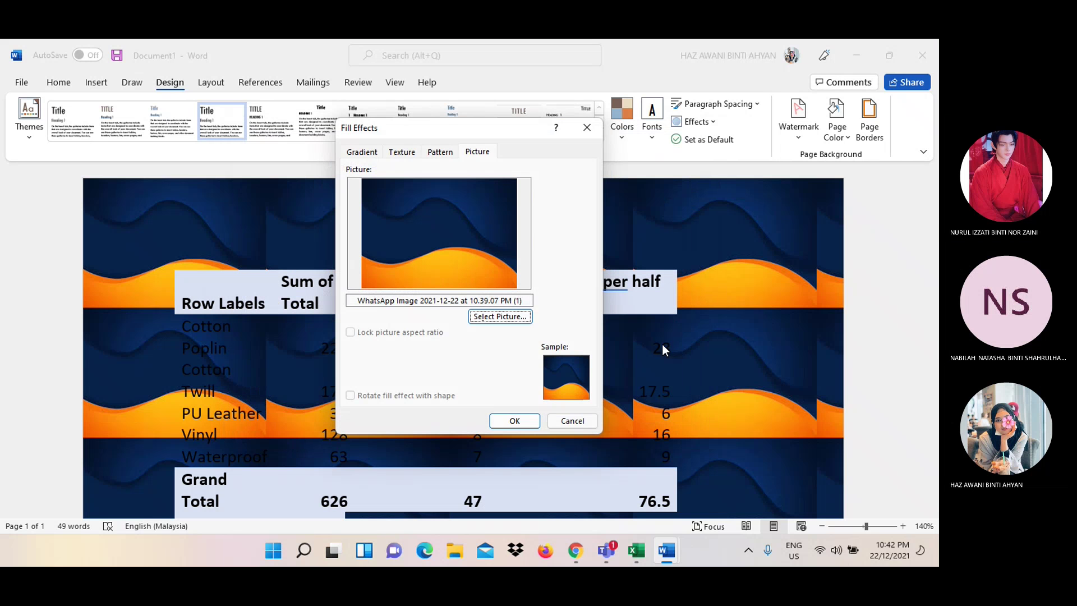
pyautogui.click(575, 550)
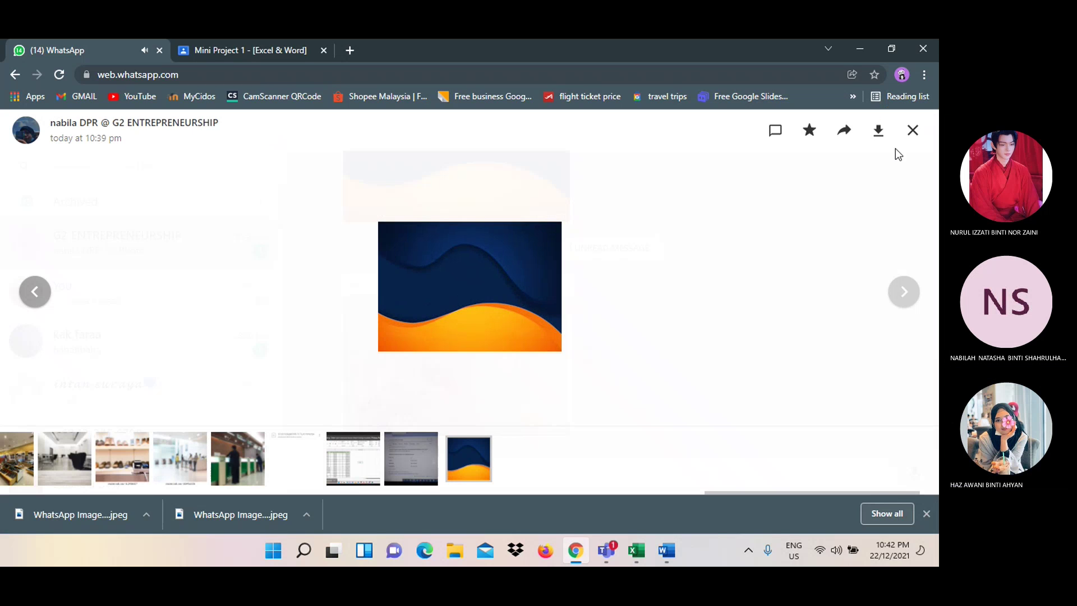
# Close the wave image preview and download the pink abstract image from the group chat
pyautogui.click(923, 136)
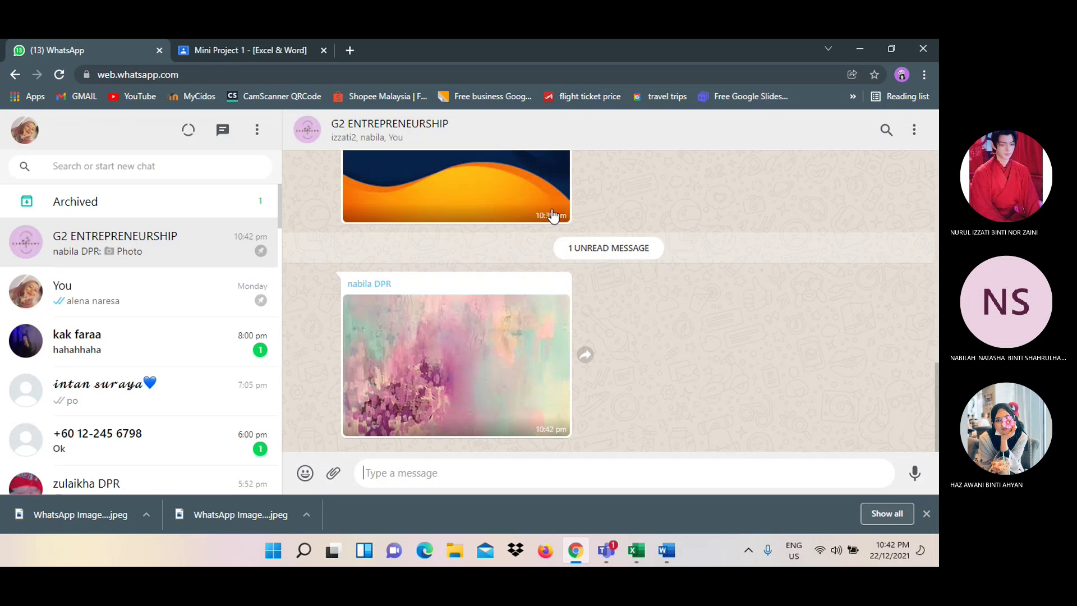
pyautogui.click(465, 342)
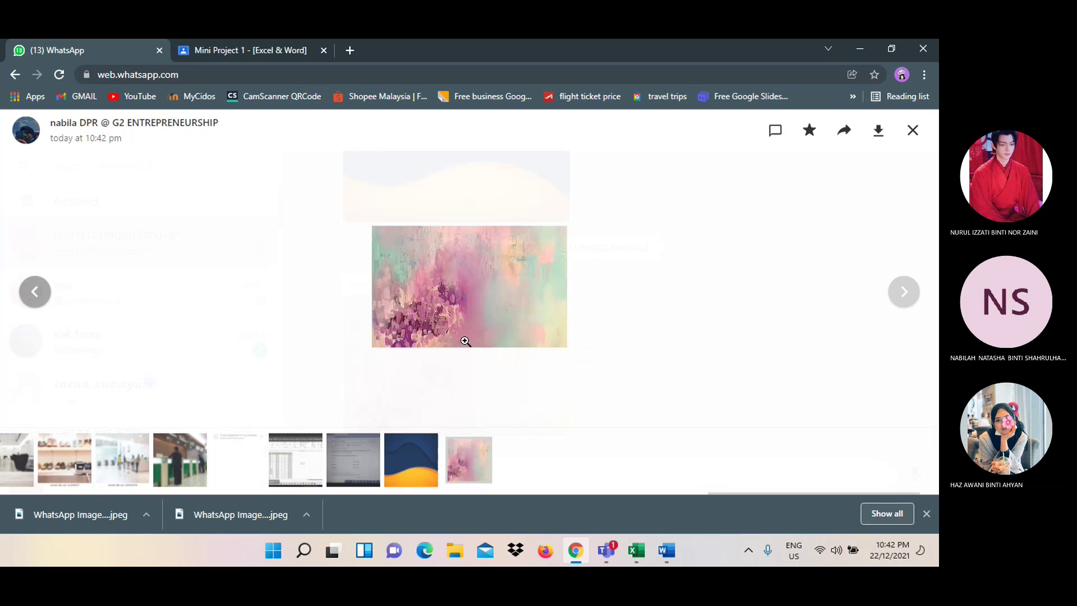
pyautogui.click(877, 131)
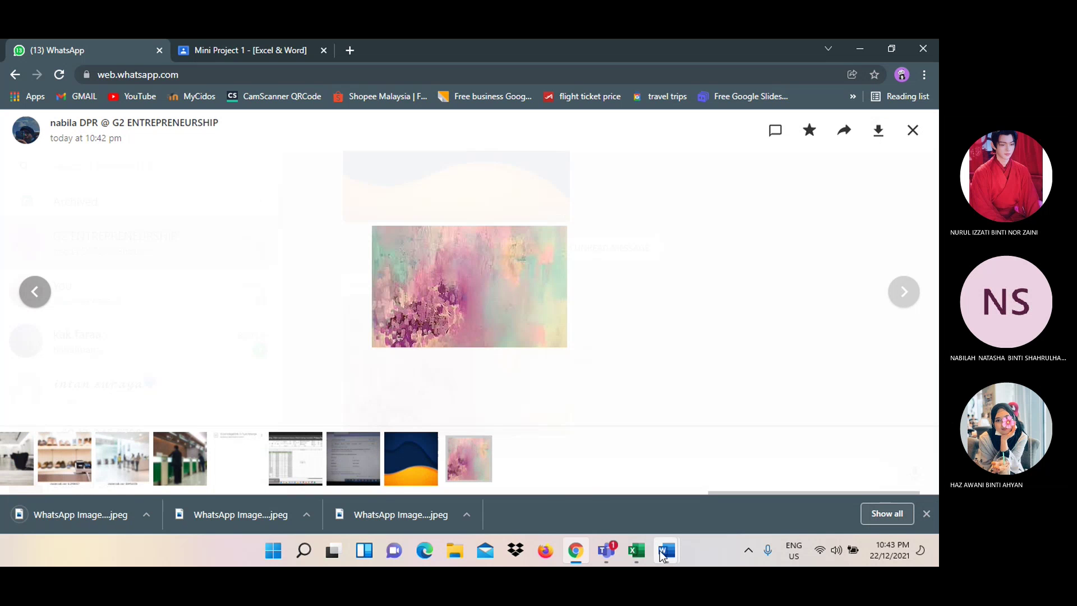
# Back in Document1, fill the page background with the downloaded pink and purple WhatsApp image
pyautogui.click(466, 484)
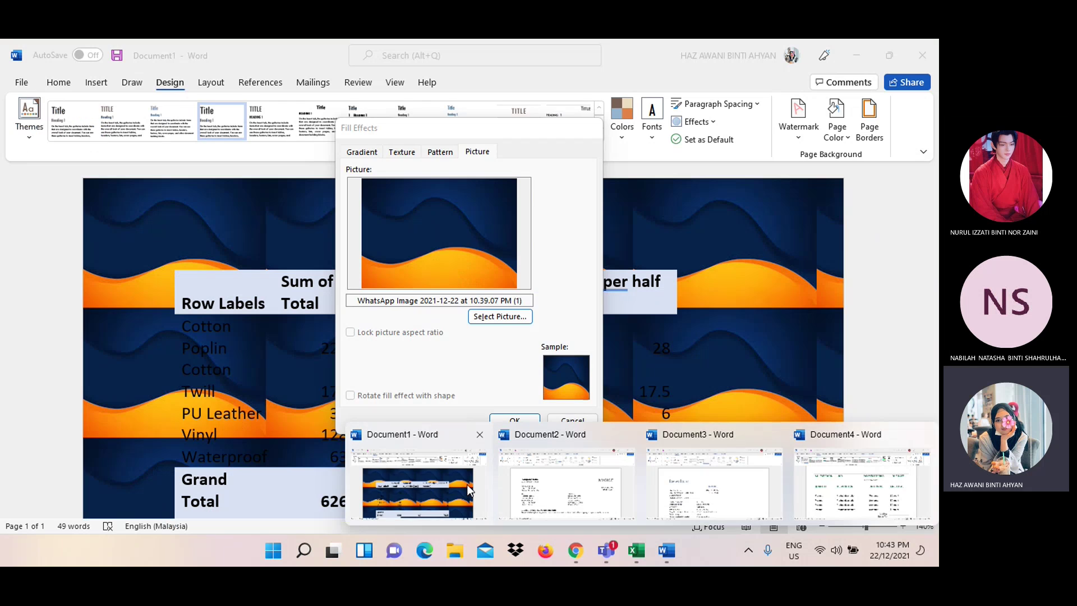
pyautogui.click(467, 484)
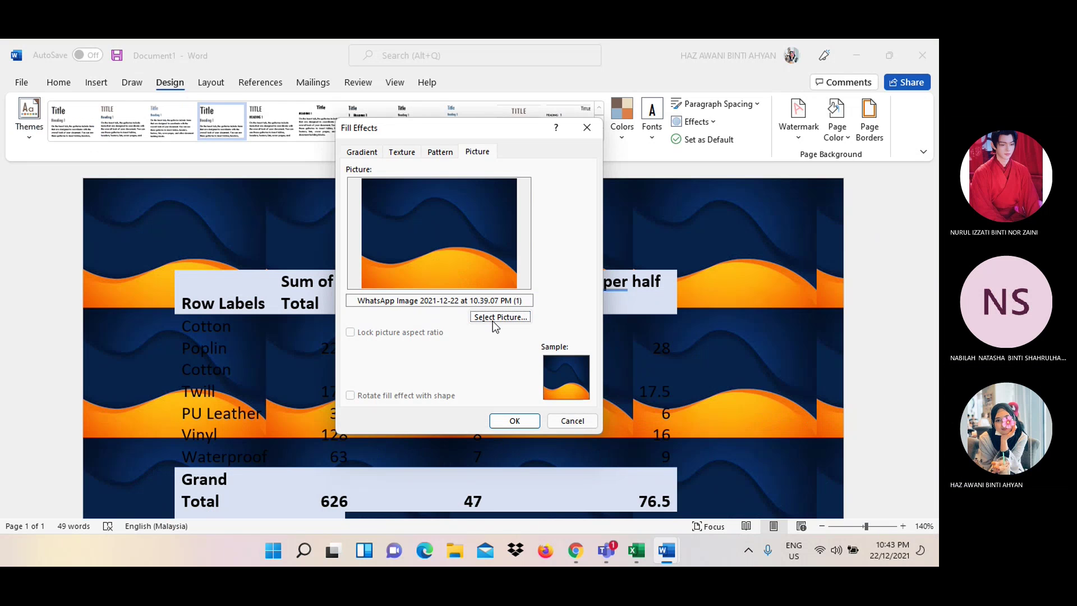
pyautogui.click(492, 318)
pyautogui.click(438, 199)
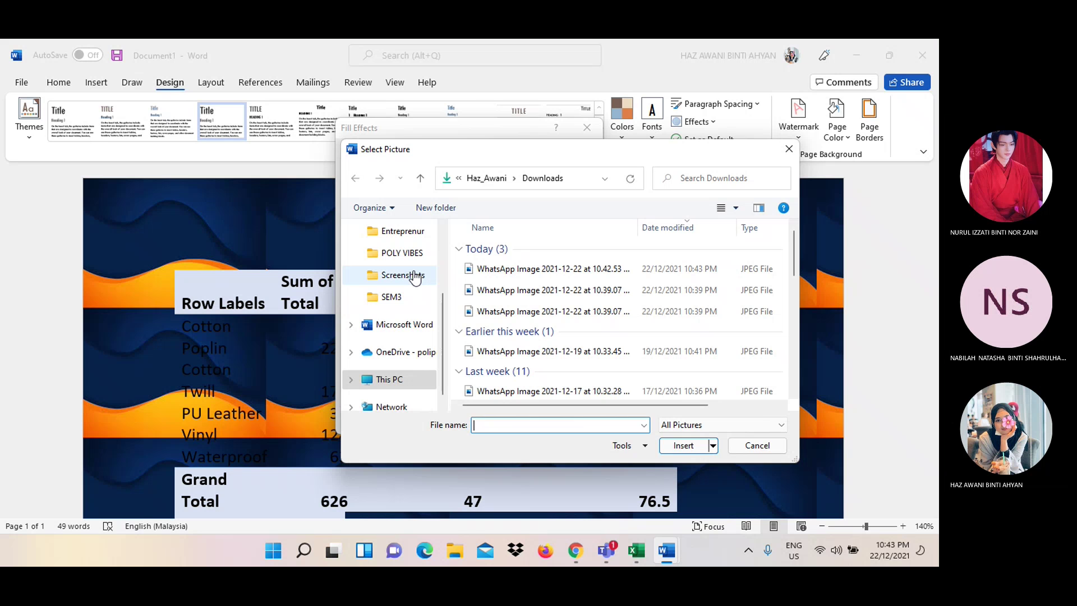
pyautogui.click(479, 270)
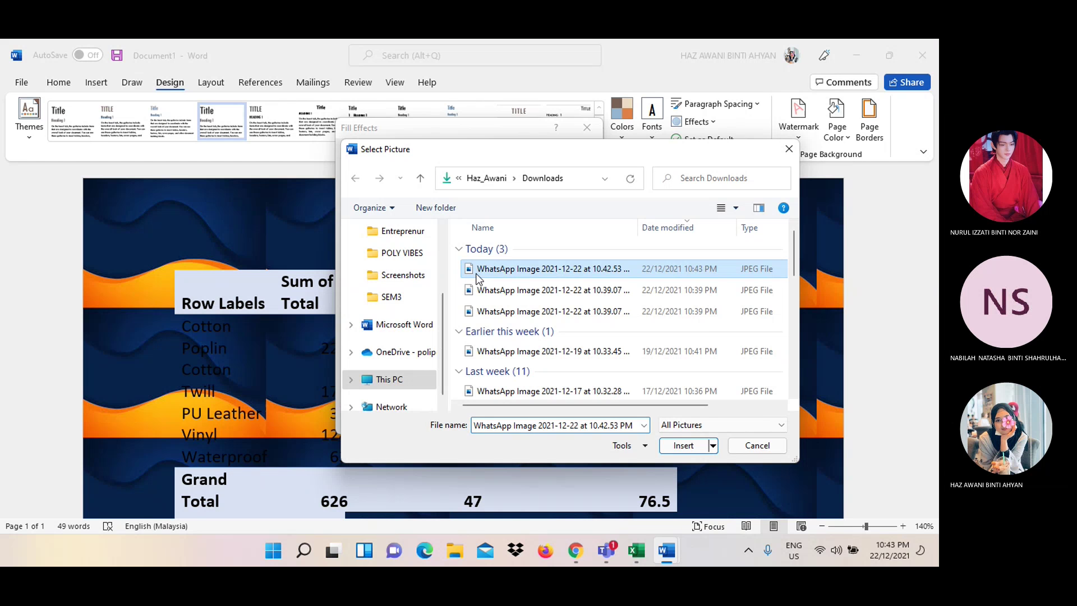
pyautogui.click(668, 447)
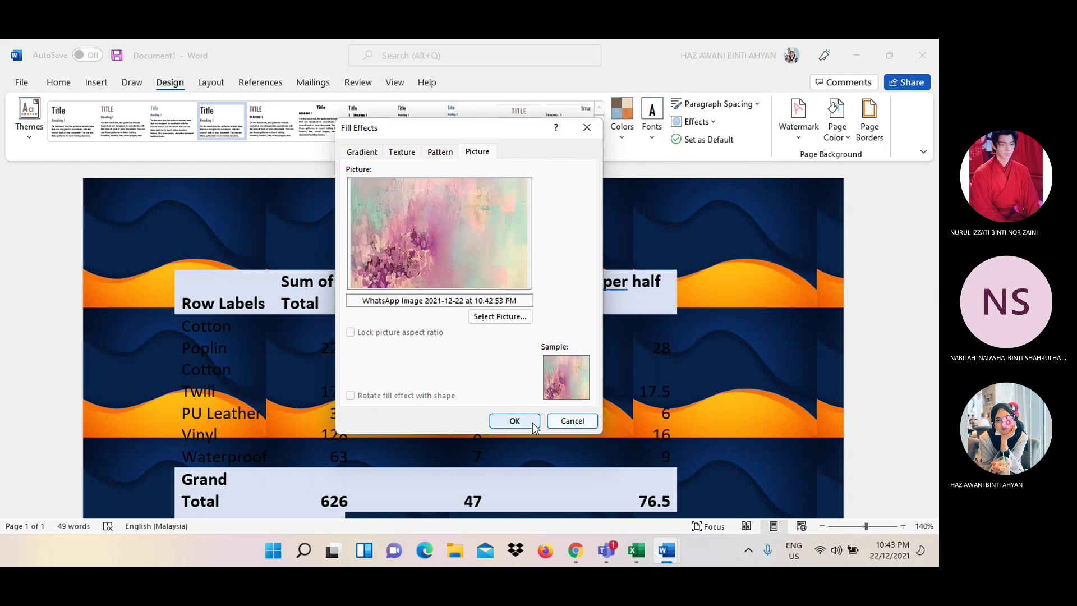
pyautogui.click(515, 421)
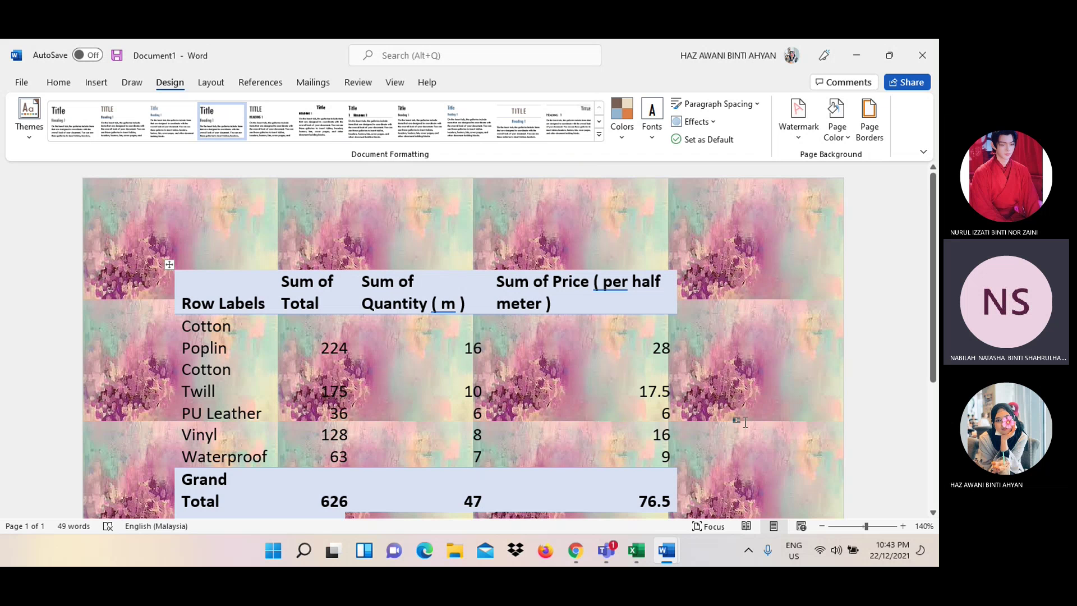
pyautogui.scroll(-5, 746, 421)
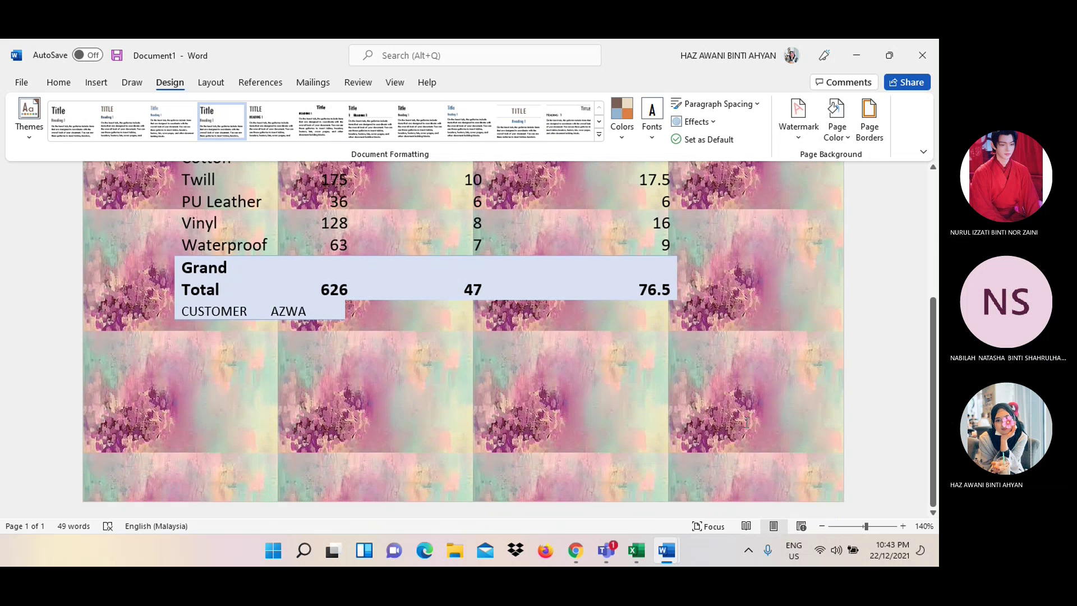
pyautogui.scroll(5, 746, 421)
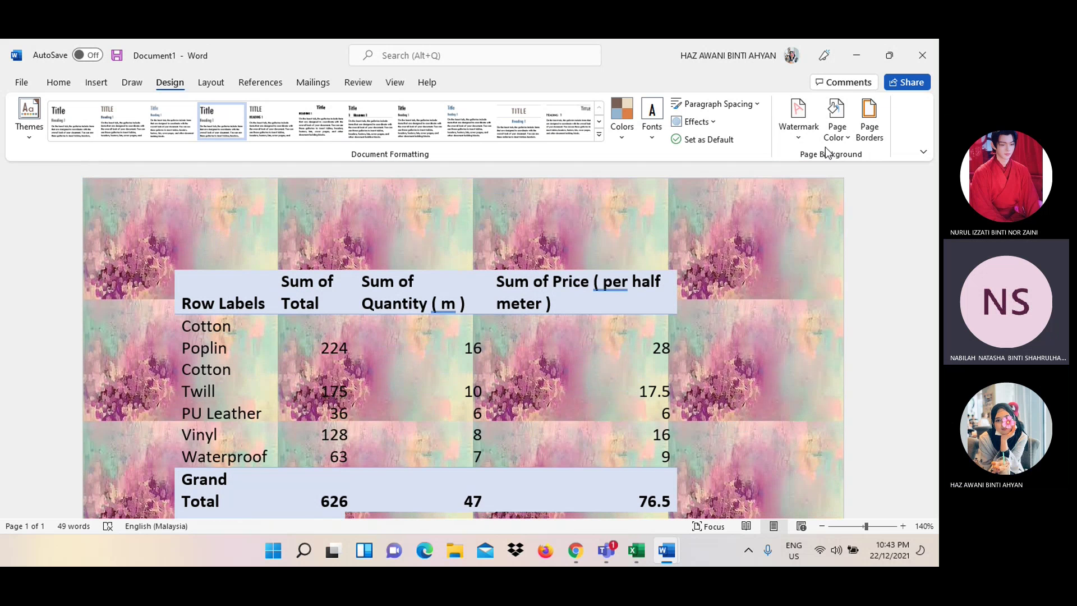
# Search Bing for 'Abstract Picture' and fill the page background with the blue swirl image
pyautogui.click(835, 129)
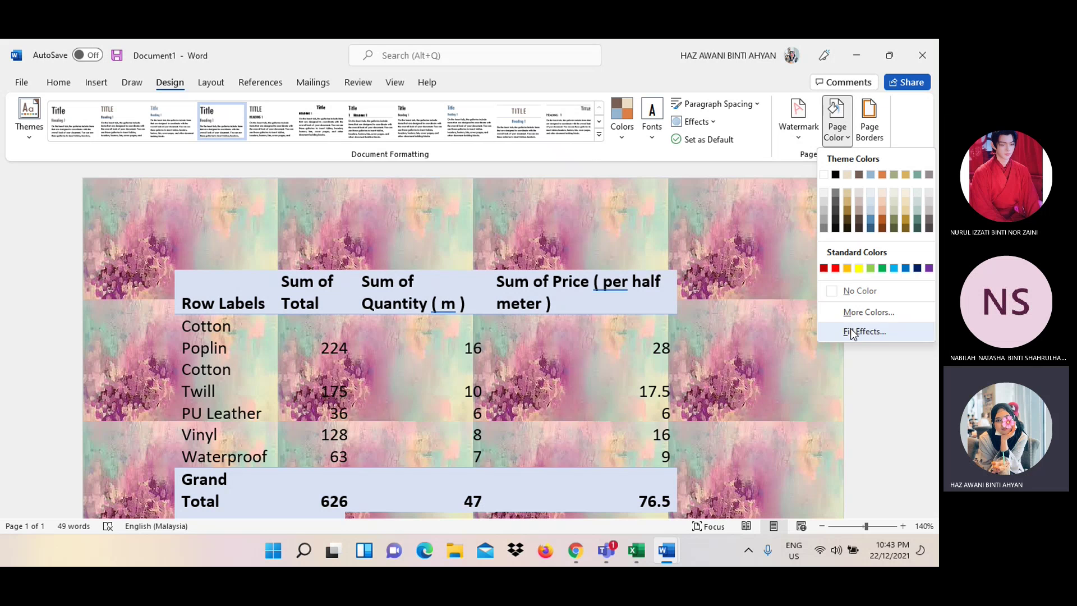
pyautogui.click(852, 332)
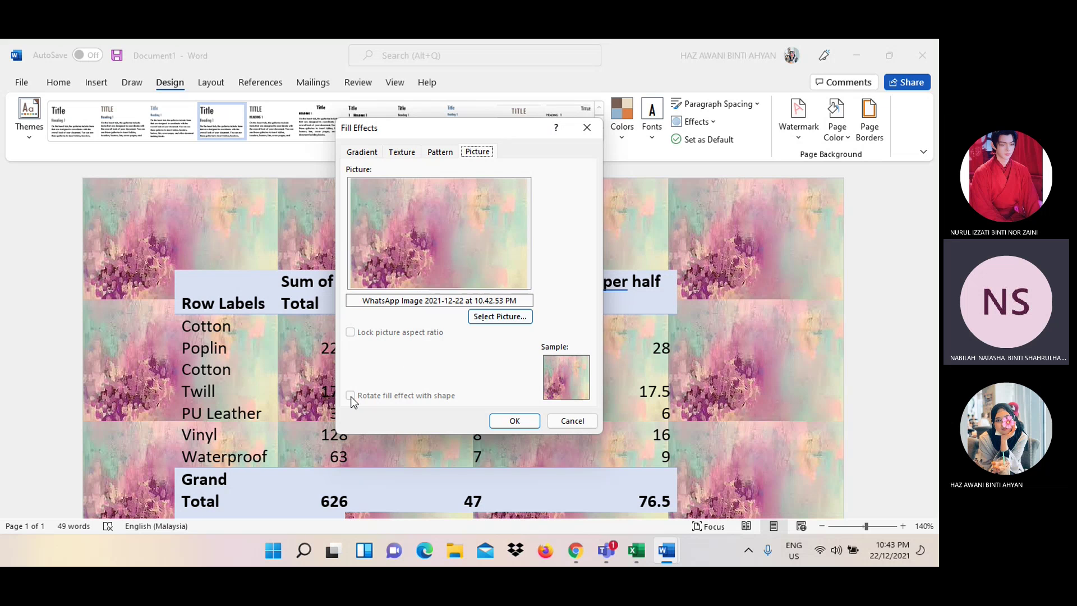
pyautogui.click(489, 317)
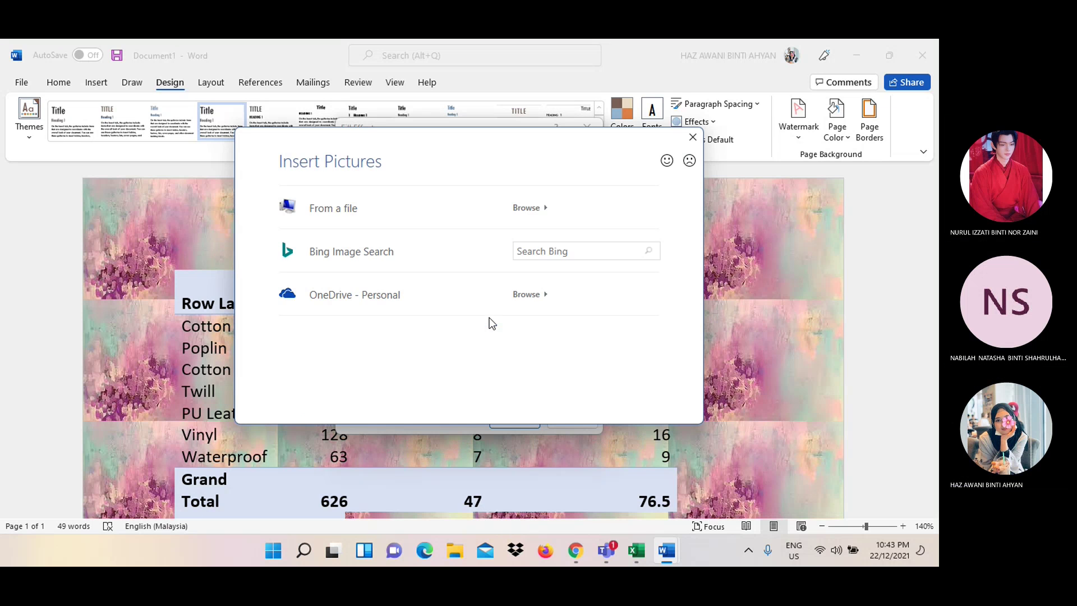
pyautogui.click(534, 256)
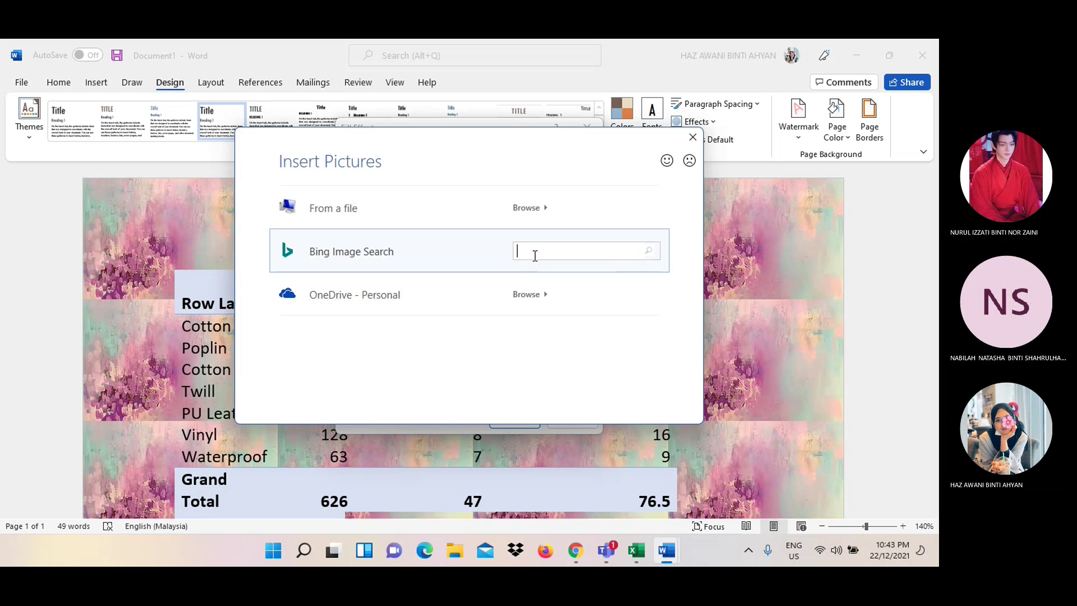
pyautogui.write('Abs')
pyautogui.press('BackSpace')
pyautogui.press('BackSpace')
pyautogui.write('act ')
pyautogui.write('Pict')
pyautogui.write('ture')
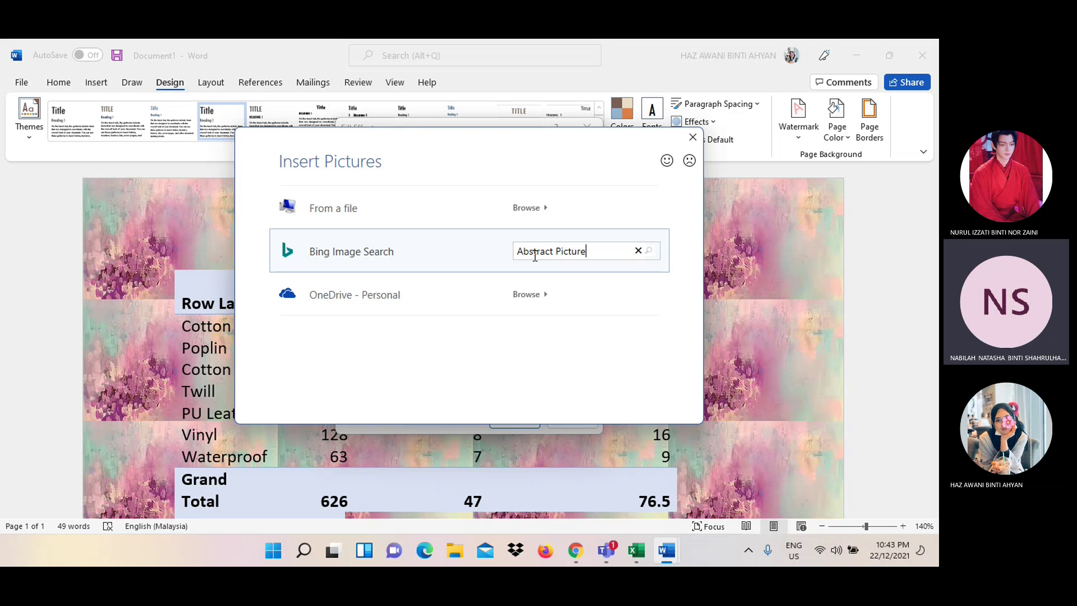
pyautogui.press('Return')
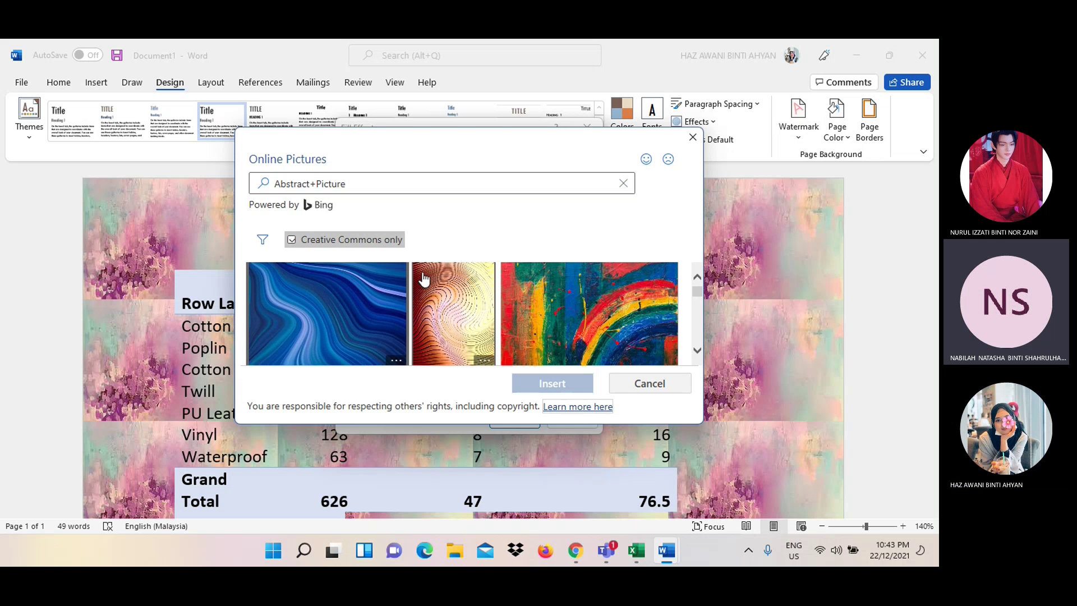
pyautogui.click(371, 294)
pyautogui.click(571, 385)
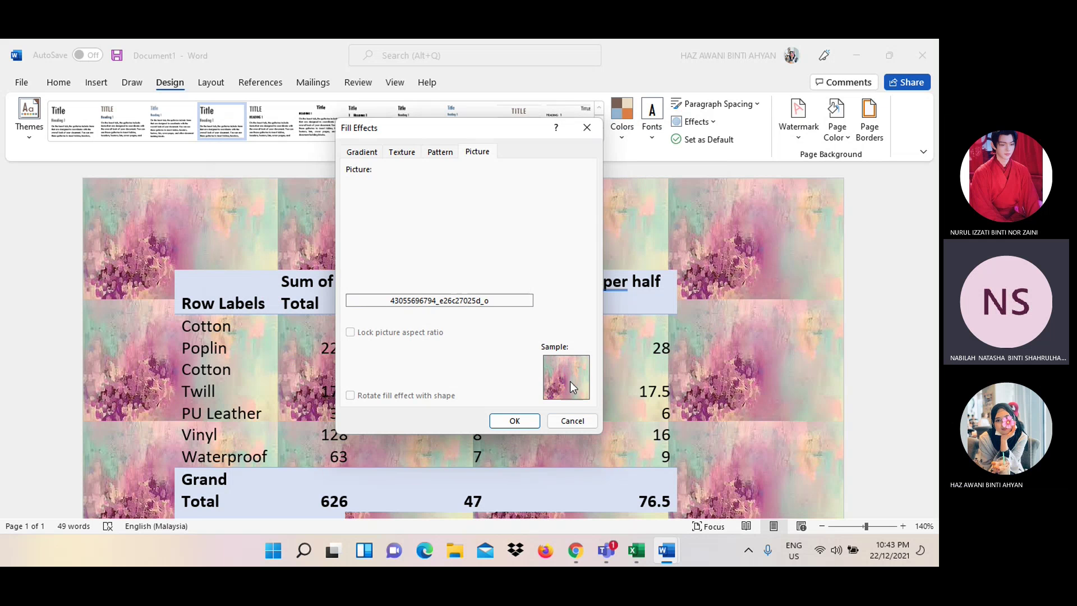
pyautogui.click(522, 419)
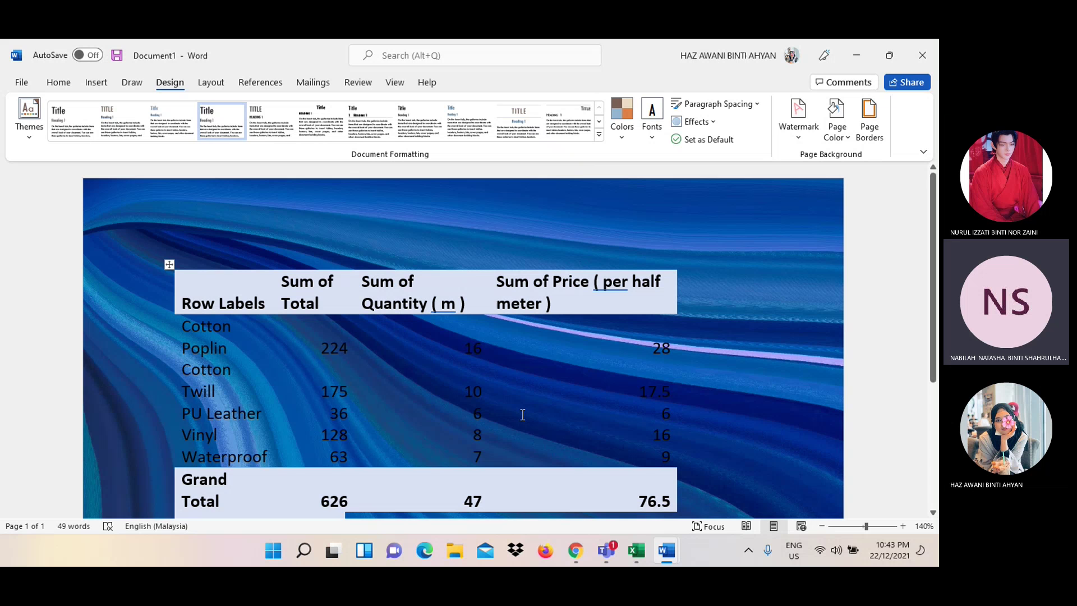
# Select the table's body rows and set their font color to white
pyautogui.scroll(-1, 706, 368)
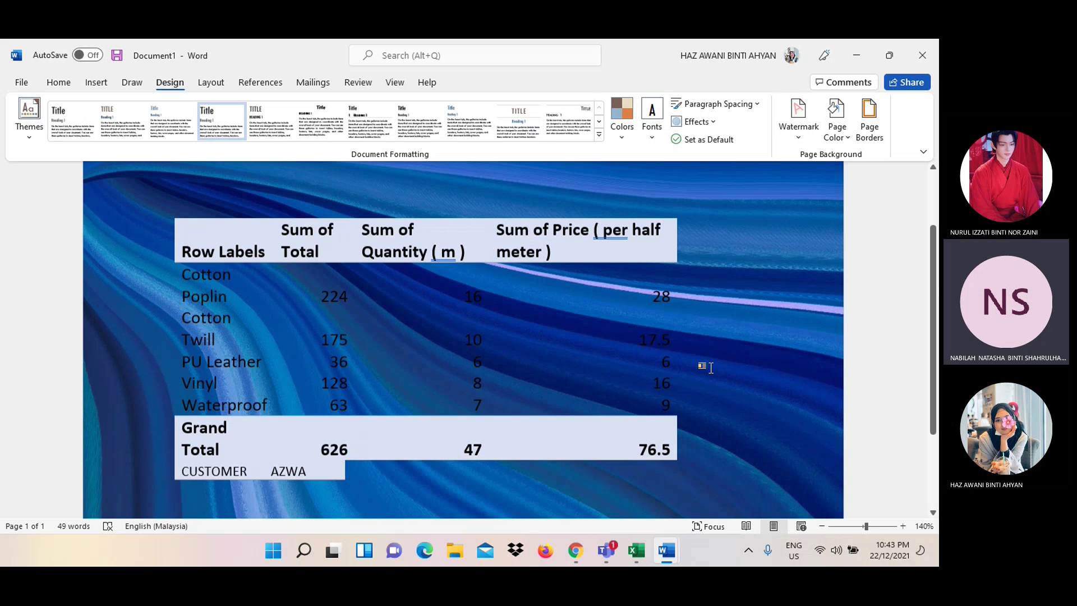
pyautogui.scroll(-3, 711, 368)
pyautogui.scroll(4, 710, 368)
pyautogui.scroll(-1, 711, 367)
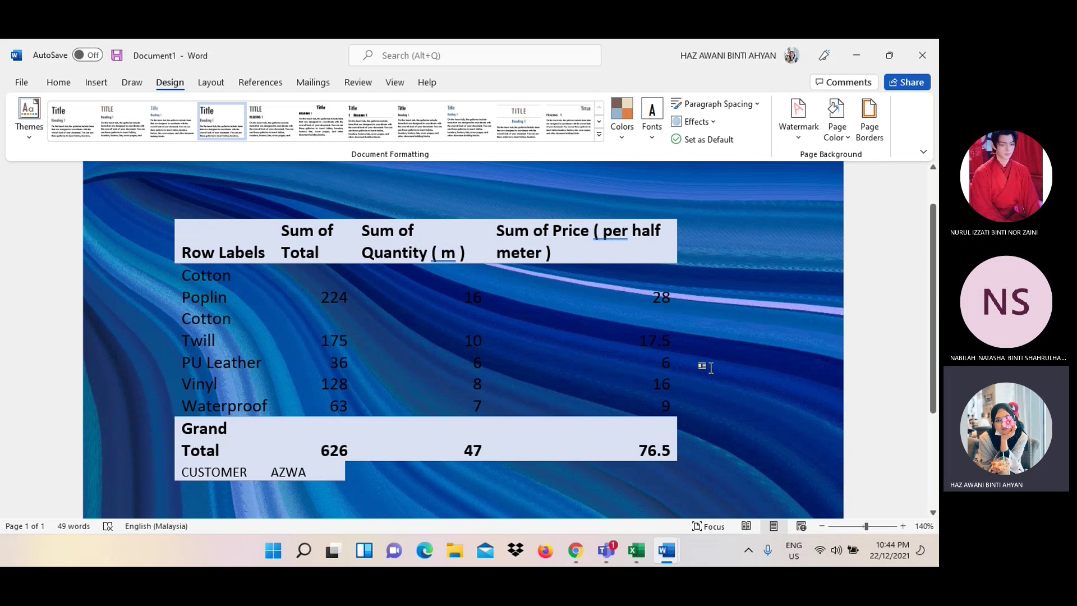
pyautogui.click(660, 361)
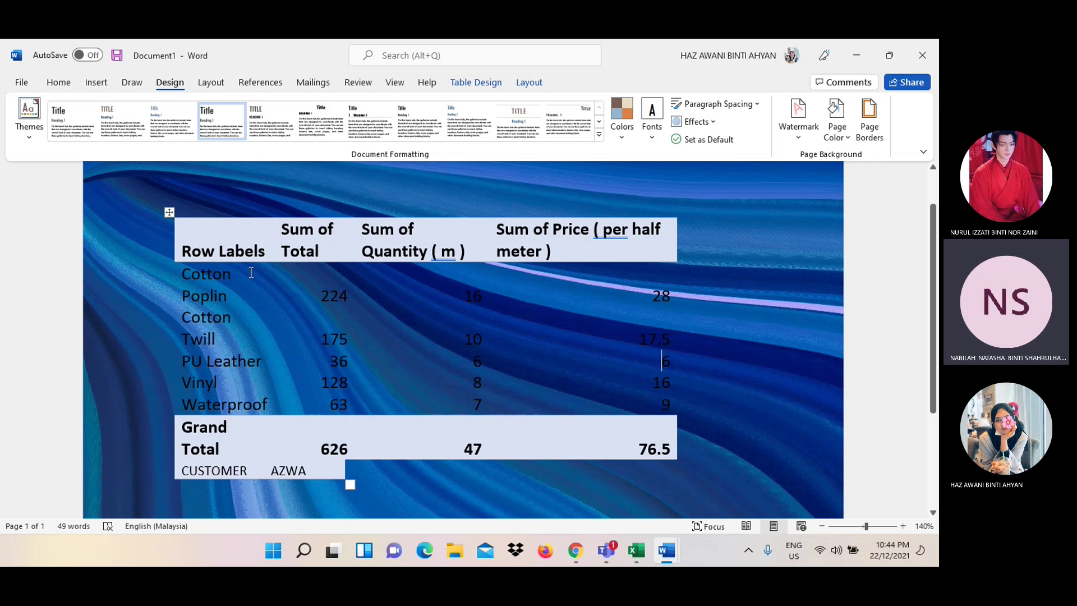
pyautogui.moveTo(185, 274)
pyautogui.mouseDown()
pyautogui.moveTo(413, 303)
pyautogui.moveTo(667, 400)
pyautogui.mouseUp()
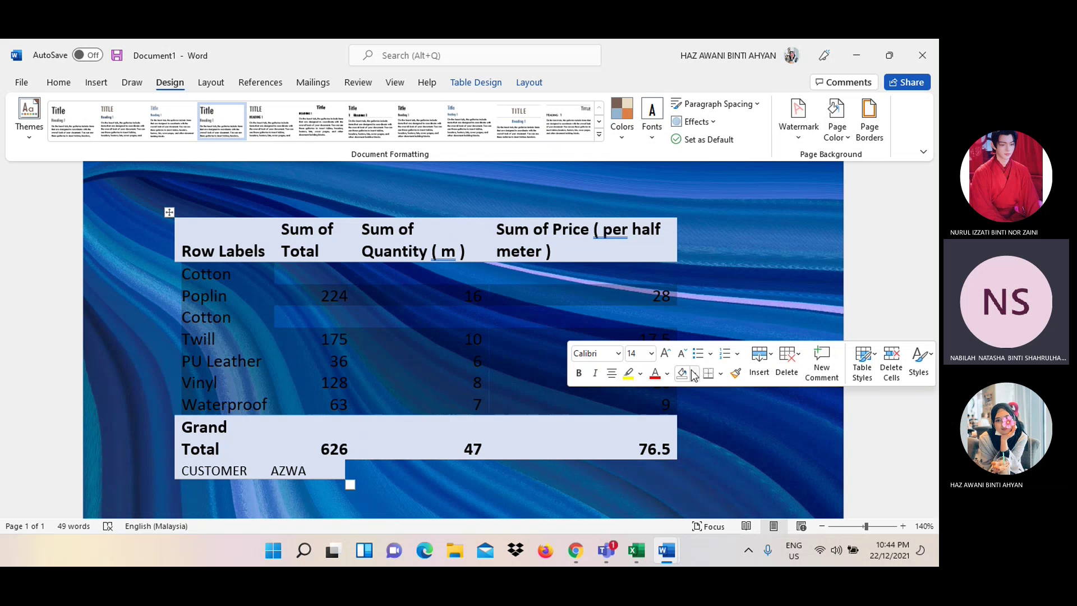
pyautogui.click(667, 374)
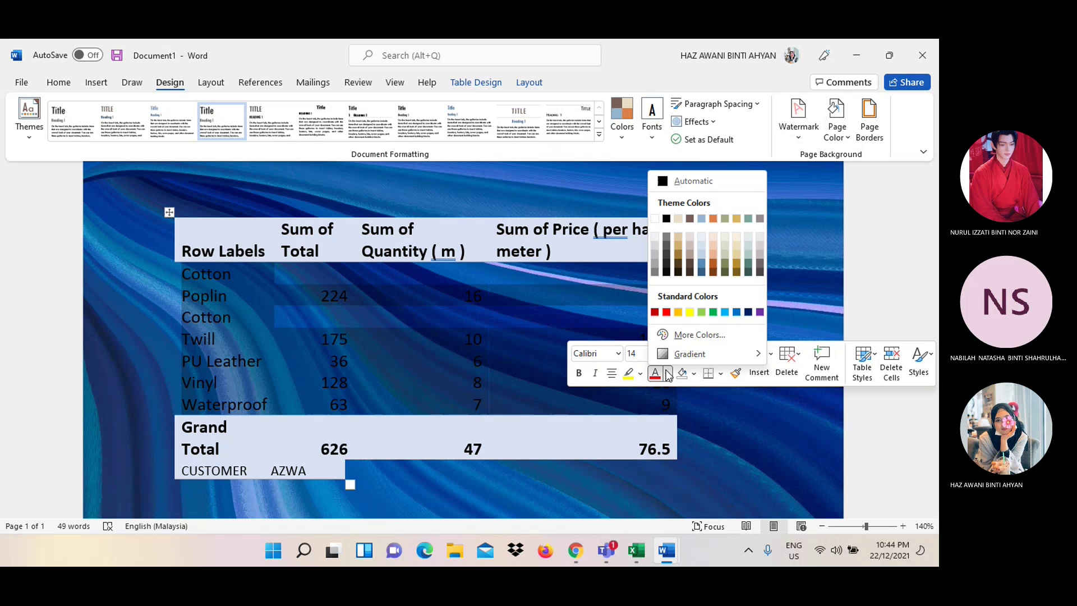
pyautogui.click(654, 219)
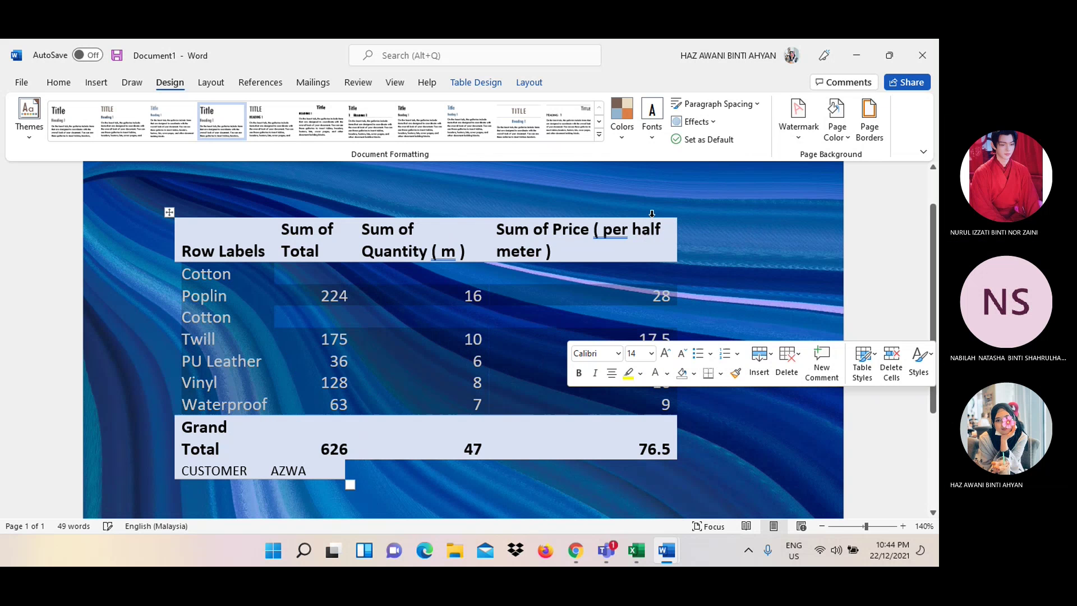
pyautogui.click(874, 232)
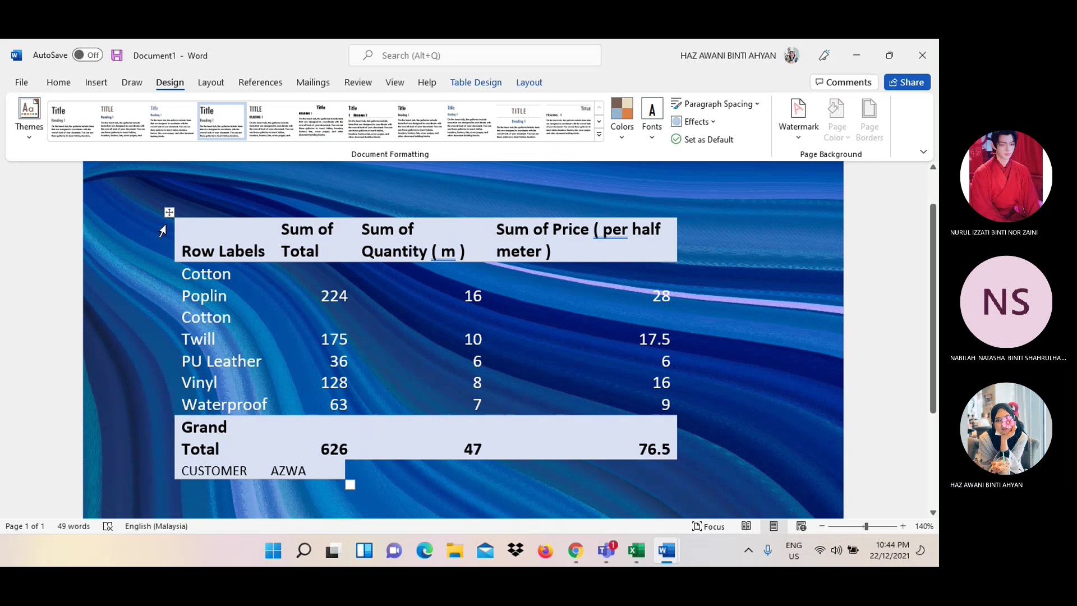
# Add All Borders to the whole table, then undo the borders
pyautogui.click(169, 212)
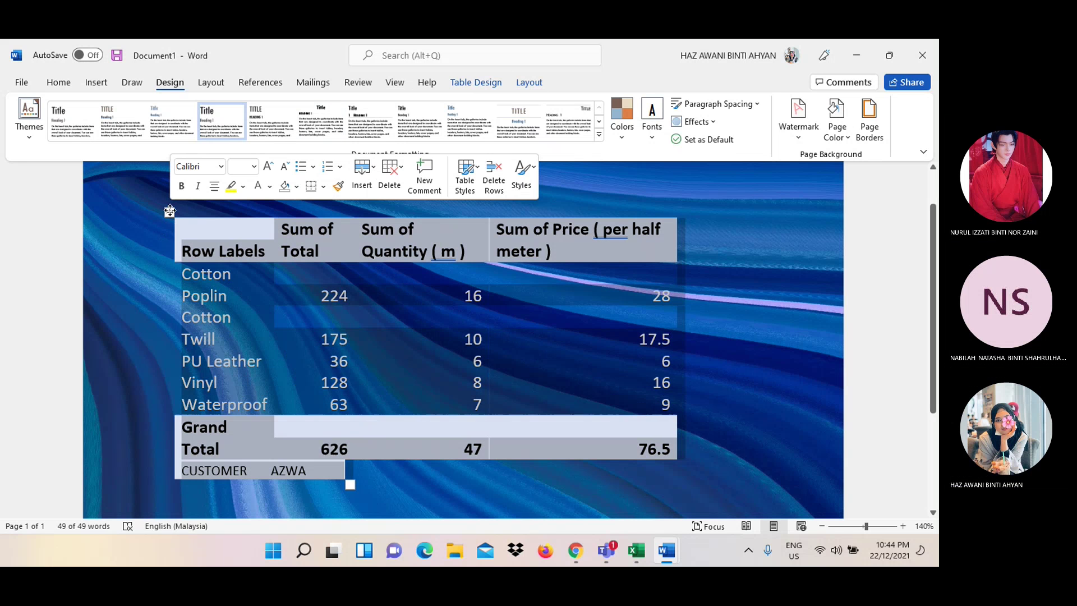
pyautogui.click(323, 187)
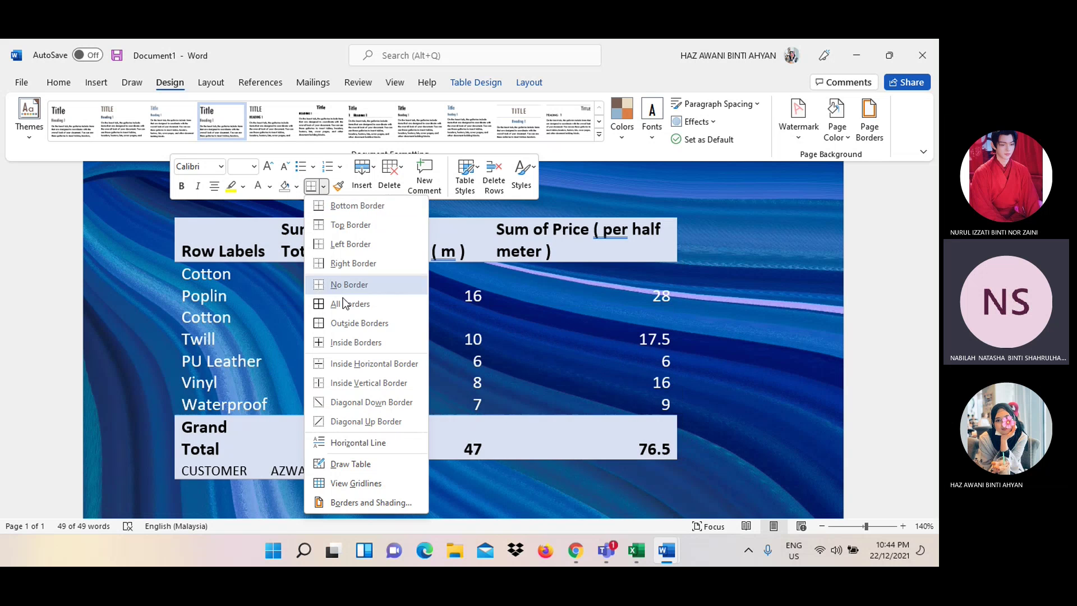
pyautogui.click(344, 304)
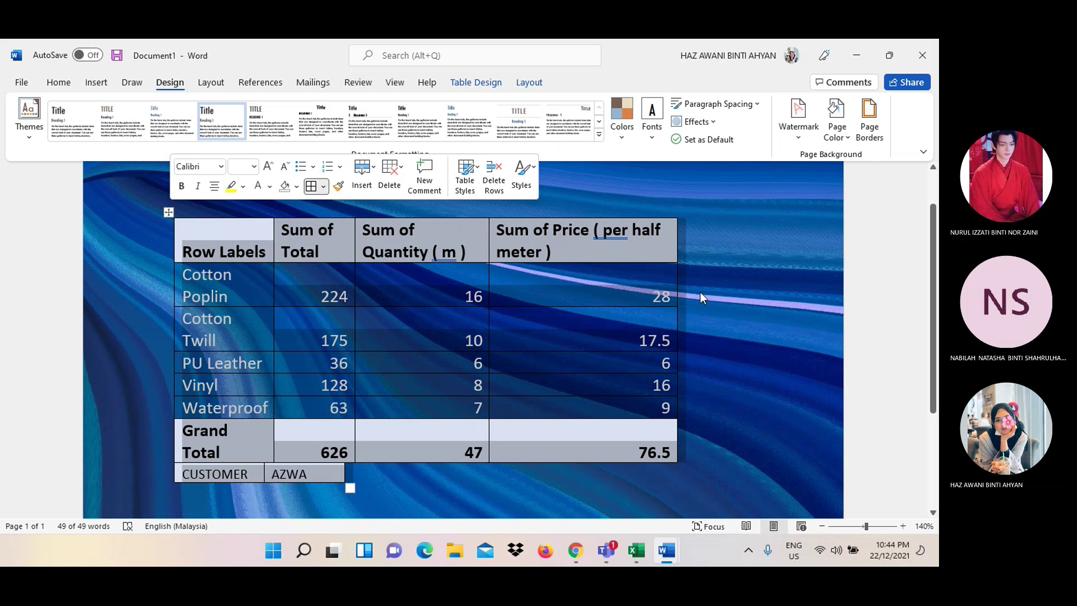
pyautogui.click(862, 298)
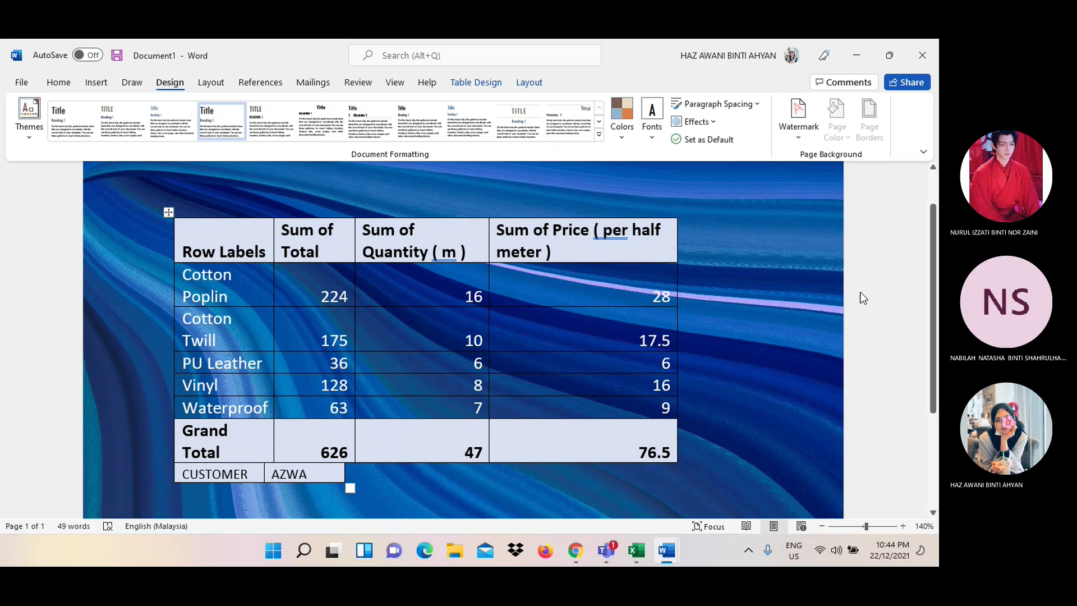
pyautogui.click(52, 87)
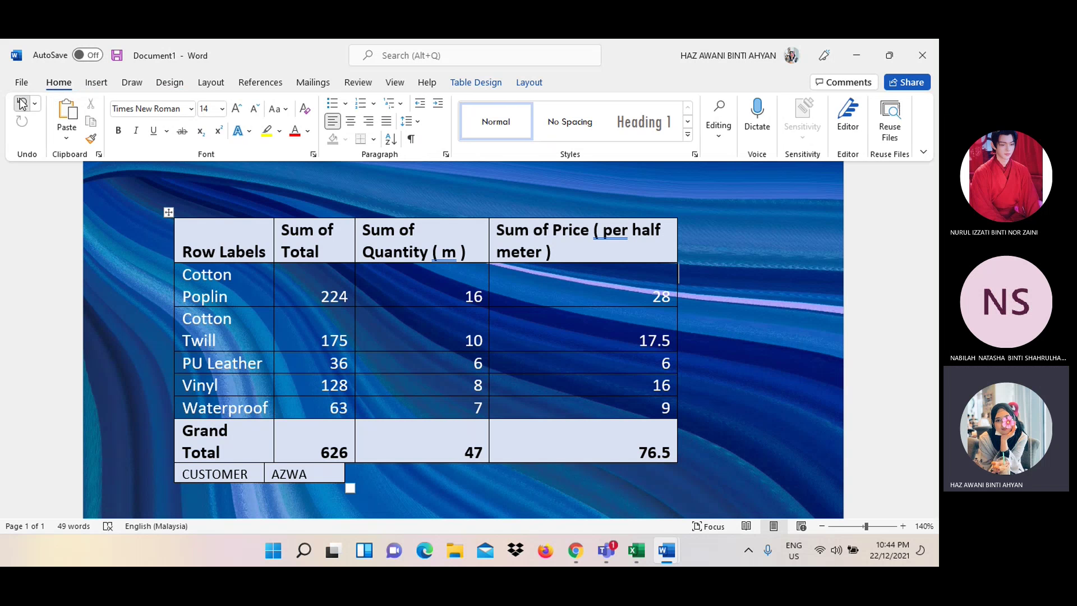
pyautogui.click(22, 104)
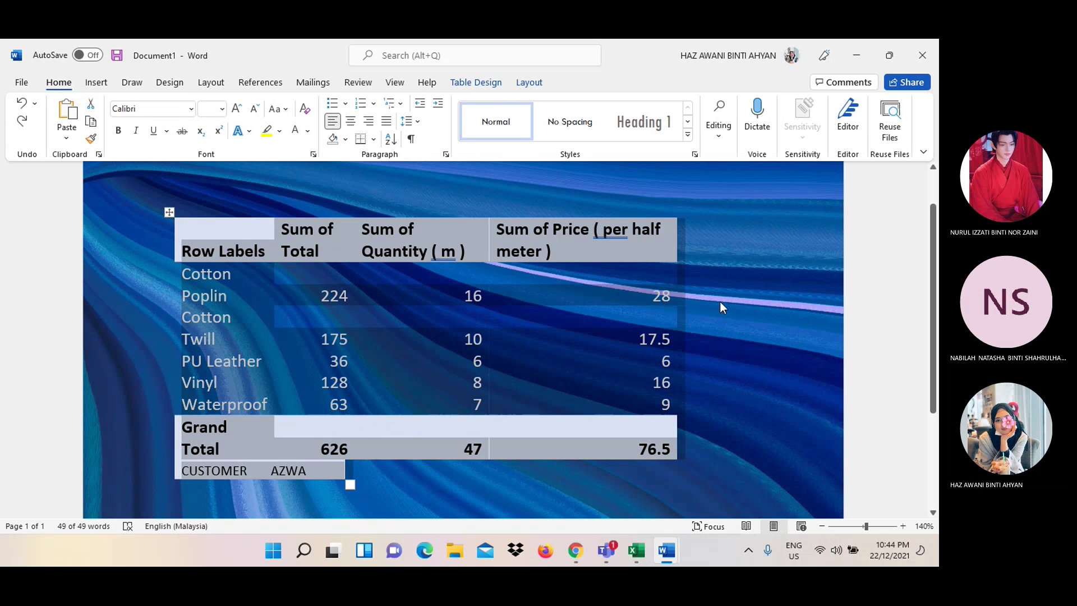
pyautogui.click(873, 330)
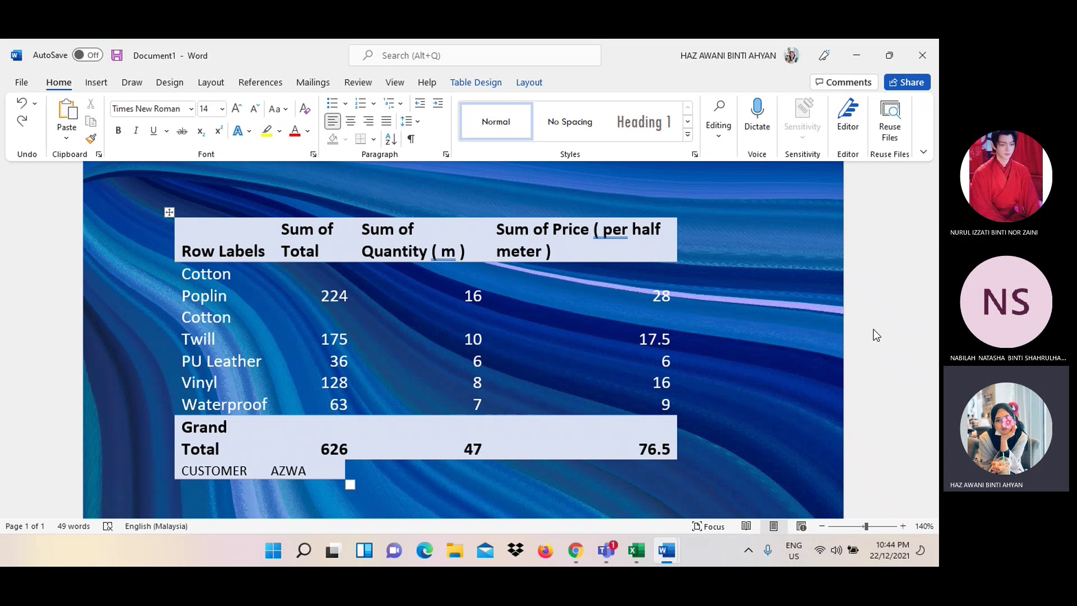
# Look over the Layout, References and Insert tabs, then return to Home
pyautogui.click(222, 82)
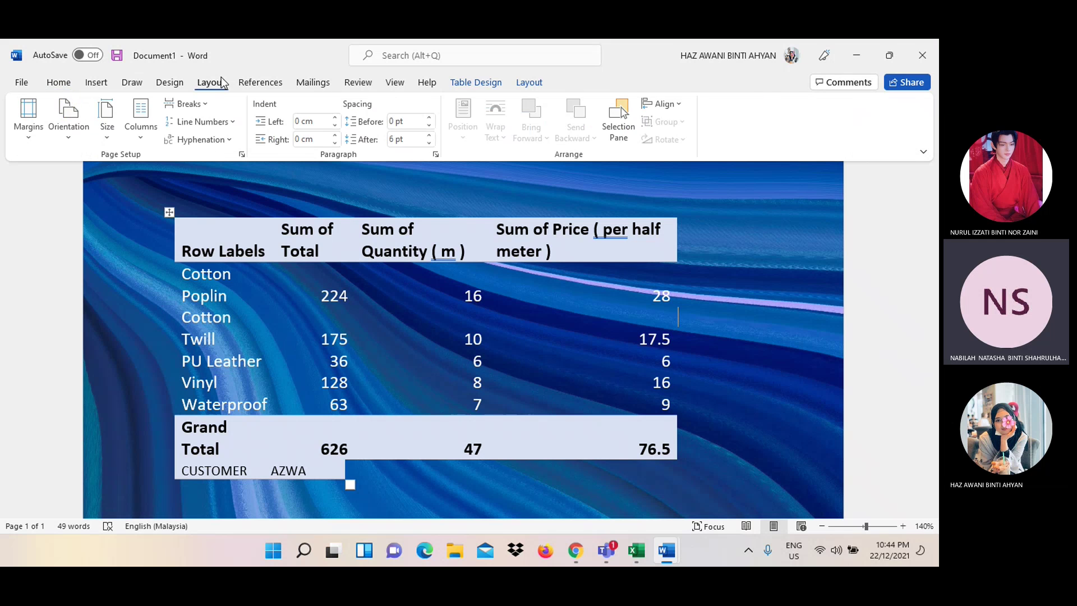
pyautogui.click(251, 85)
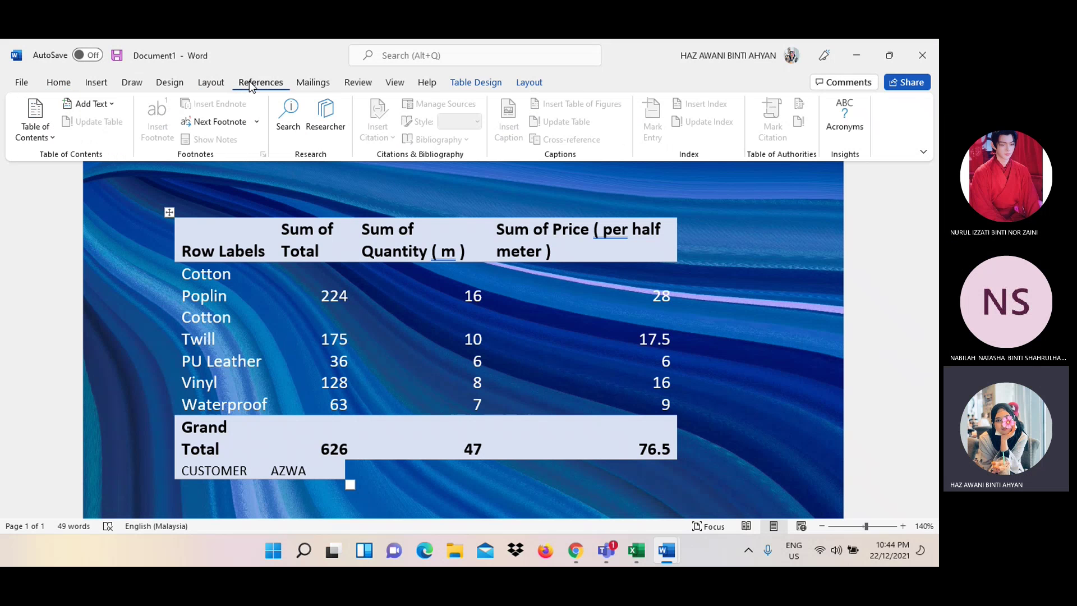
pyautogui.click(97, 84)
pyautogui.click(57, 87)
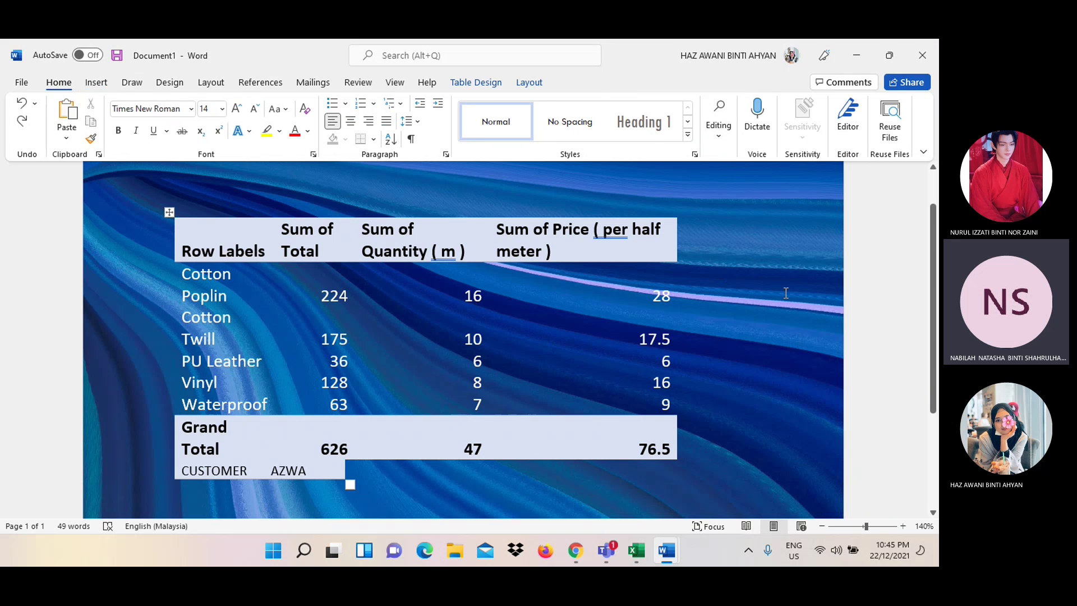
# Scroll to the bottom of the invoice page and open its footer area for editing
pyautogui.scroll(-3, 768, 287)
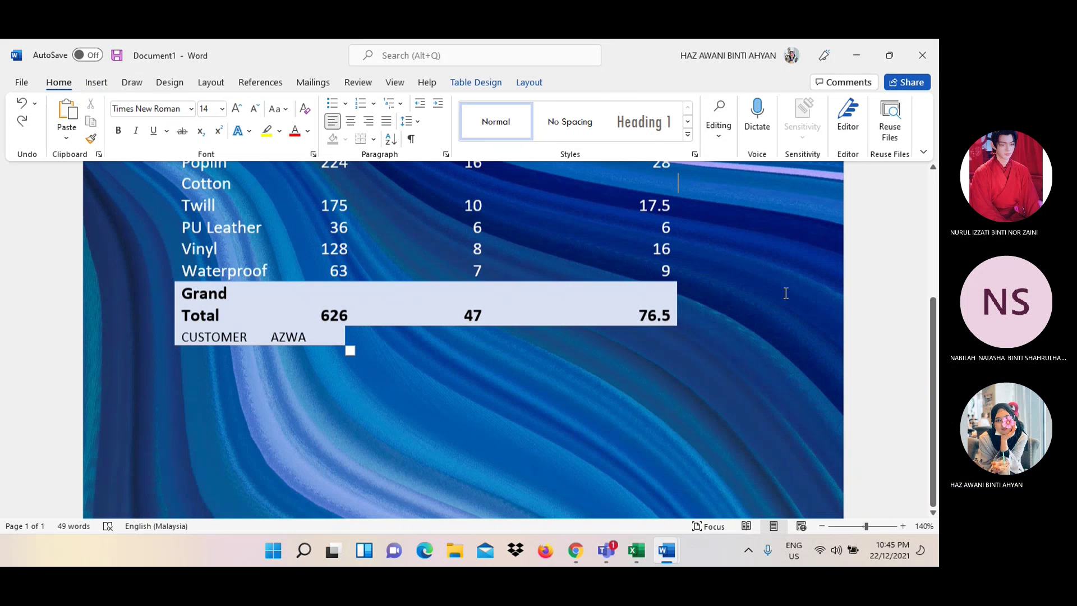
pyautogui.scroll(-1, 785, 292)
pyautogui.rightClick(429, 491)
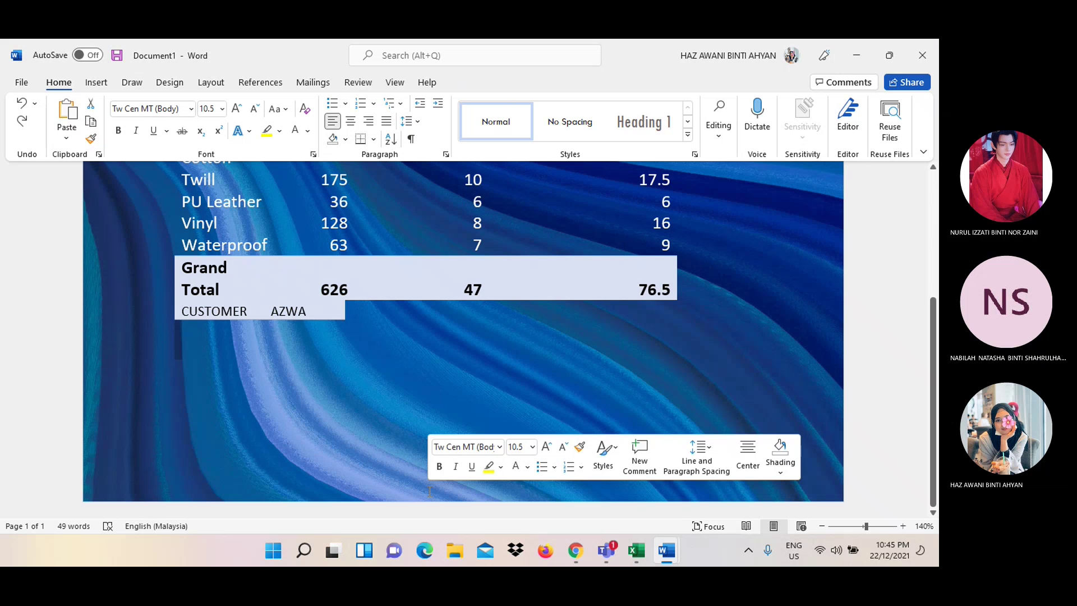
pyautogui.doubleClick(429, 491)
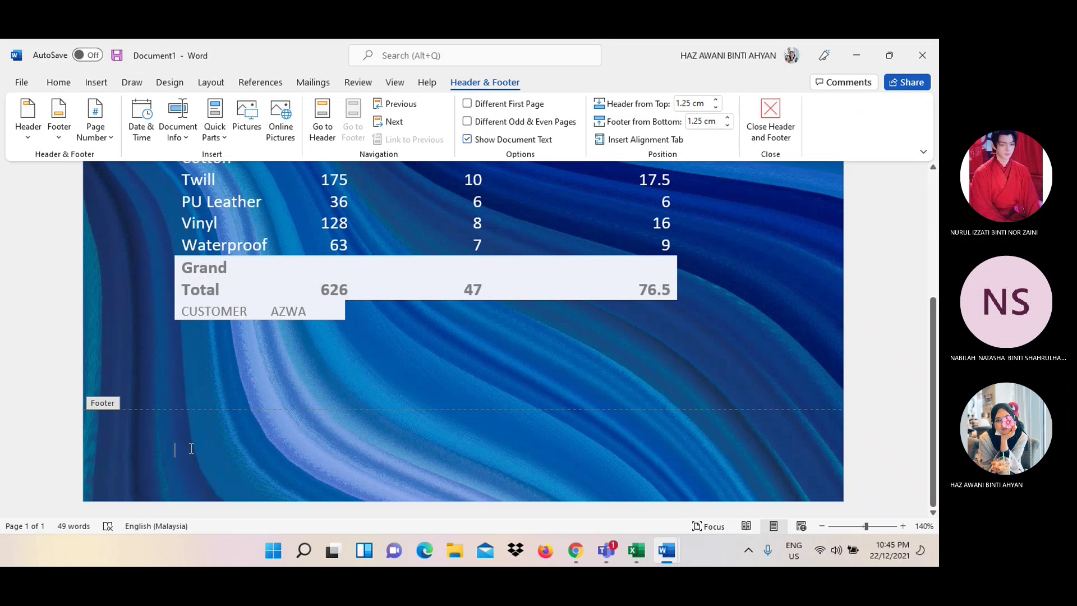
# Type the footer note '*Note : Payment must be done within 48 hours. Products sold are not returnable or exchangeable'
pyautogui.write('*')
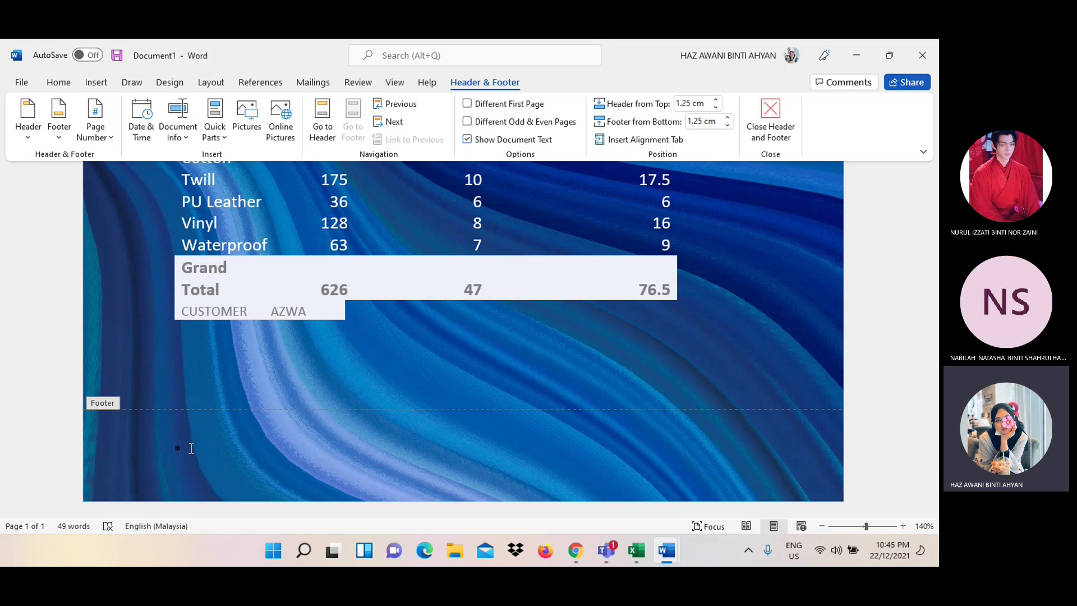
pyautogui.write('Not')
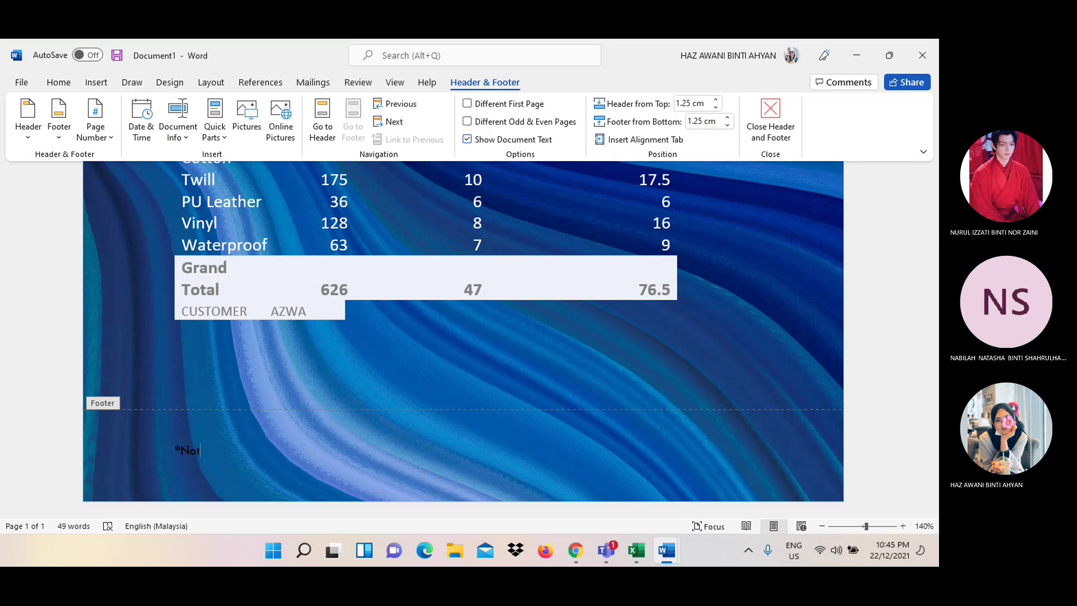
pyautogui.moveTo(203, 449)
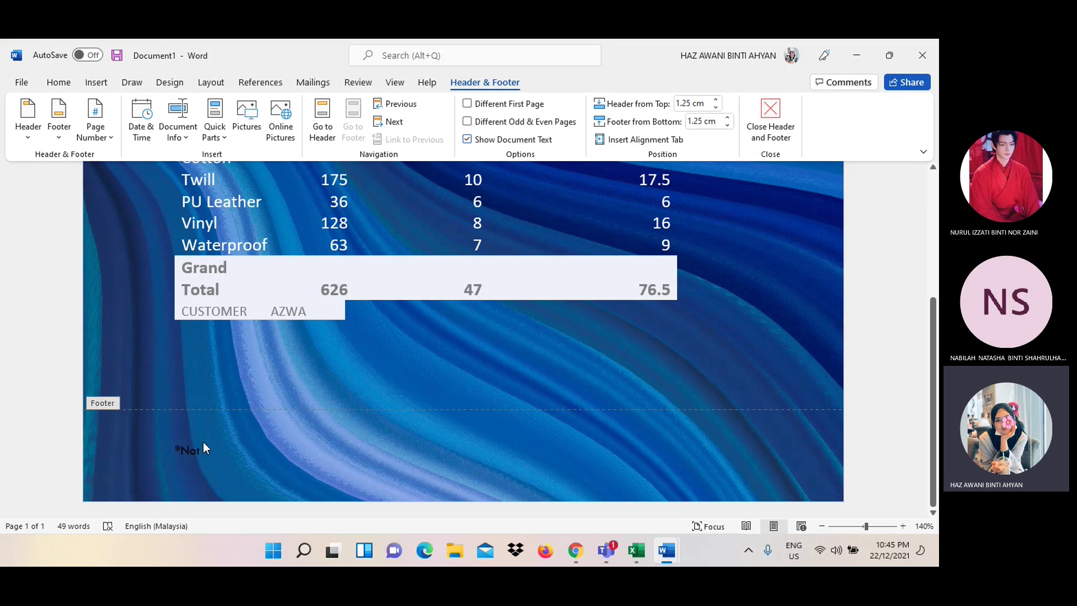
pyautogui.write('e :')
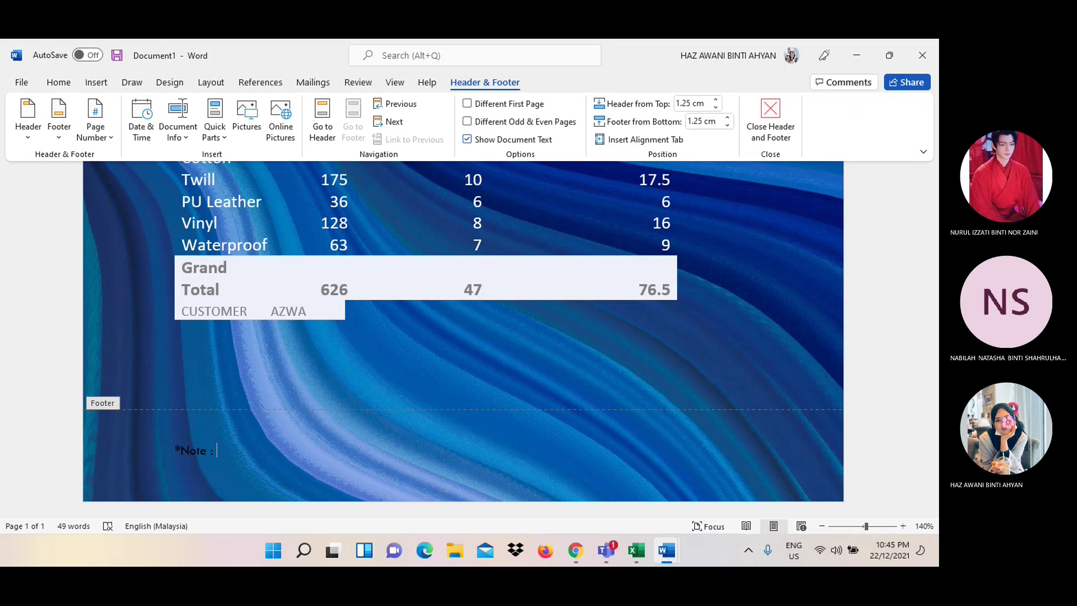
pyautogui.write('Pa')
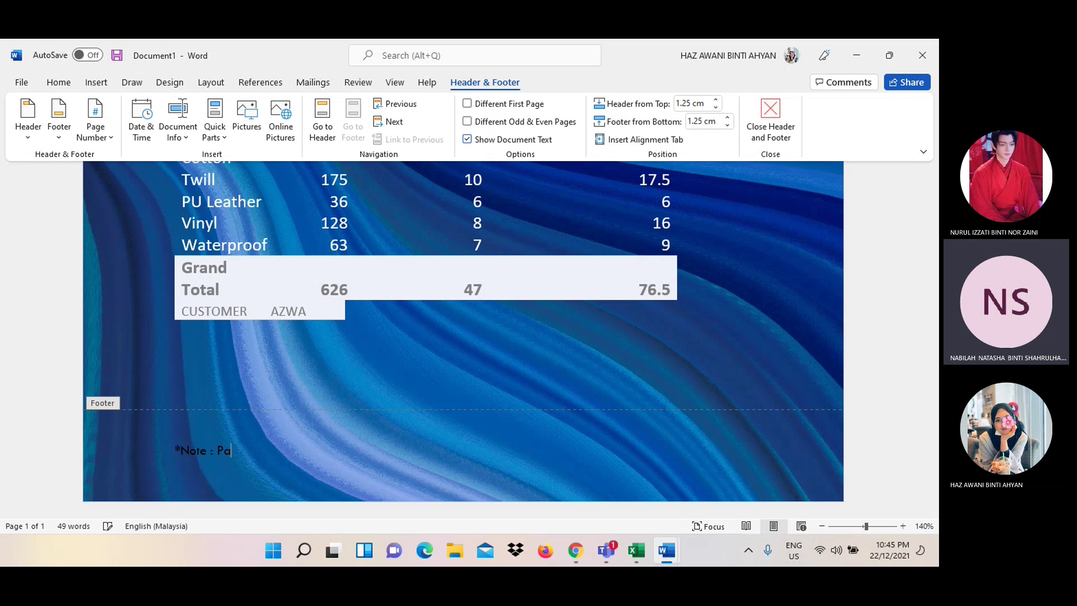
pyautogui.write('yment ')
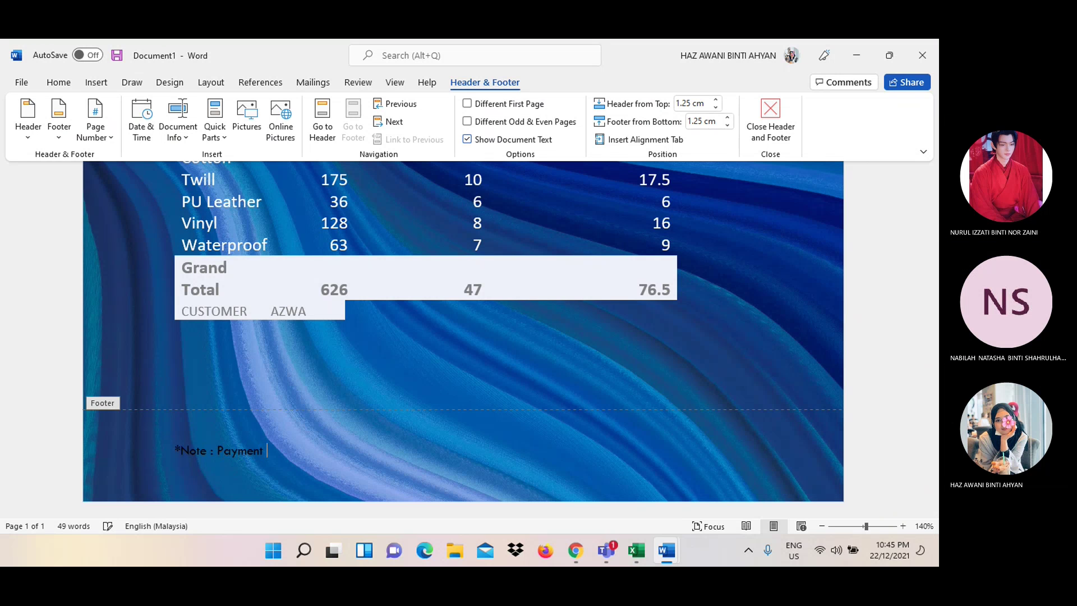
pyautogui.write('must be ')
pyautogui.write('done')
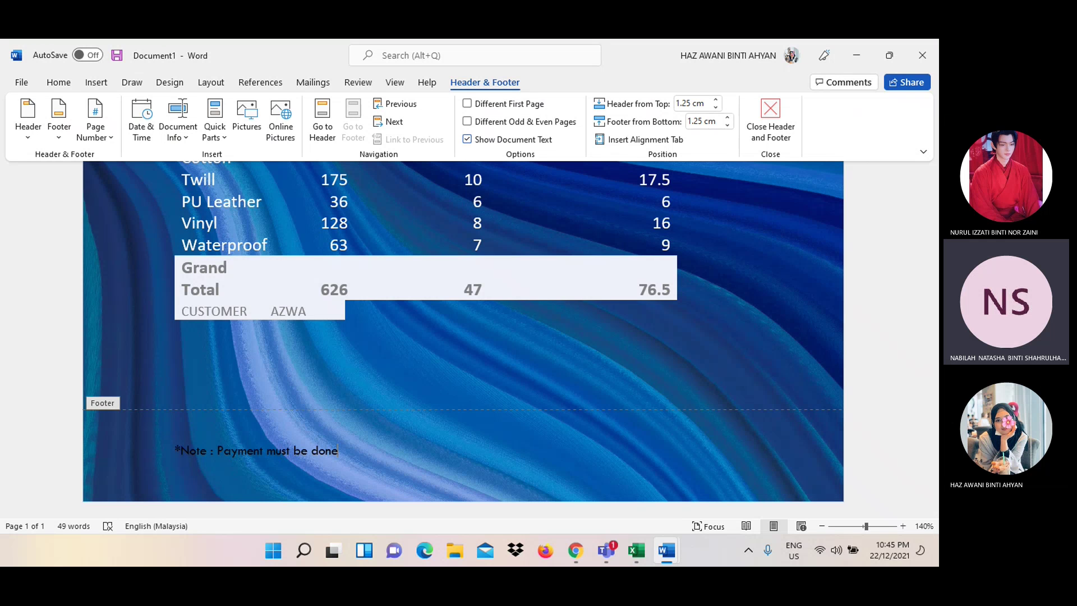
pyautogui.write(' with')
pyautogui.write('in 4')
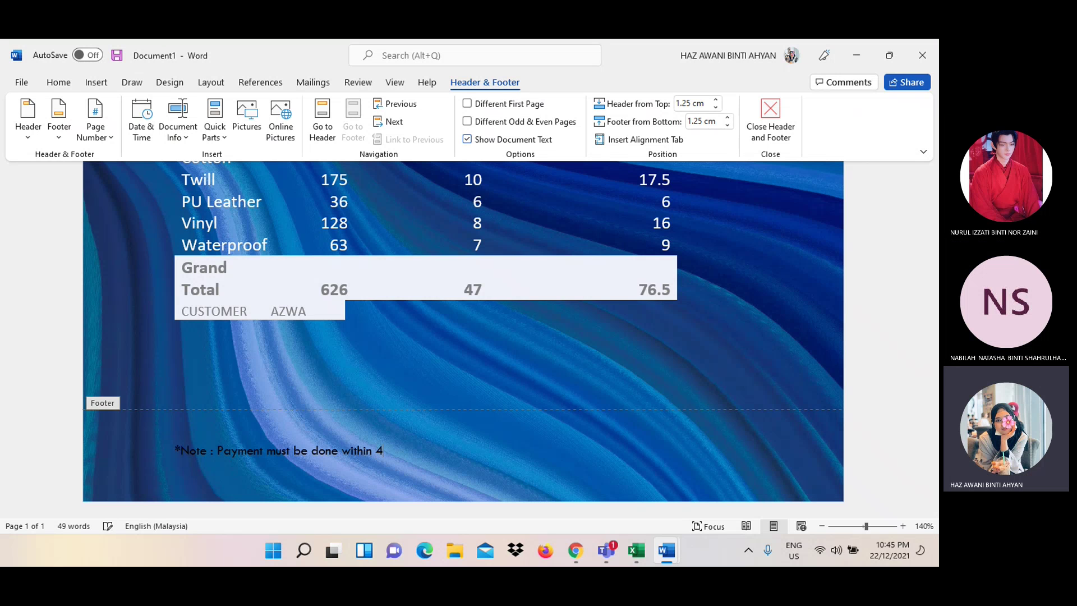
pyautogui.write('g h')
pyautogui.write('ours')
pyautogui.press('BackSpace')
pyautogui.press('BackSpace')
pyautogui.press('BackSpace')
pyautogui.press('BackSpace')
pyautogui.press('BackSpace')
pyautogui.press('BackSpace')
pyautogui.write('8 hours')
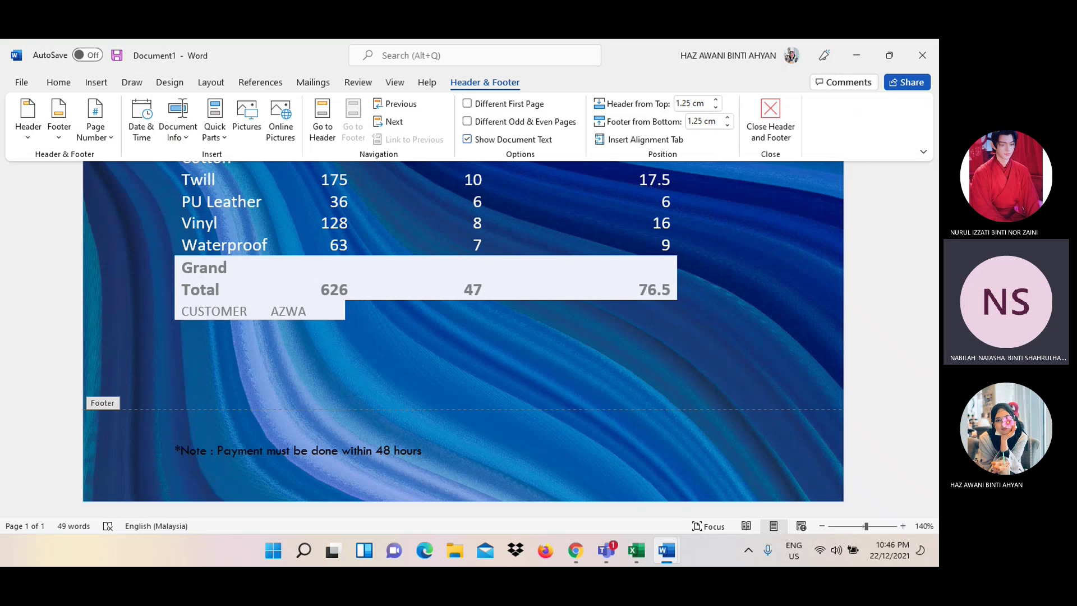
pyautogui.write('. ')
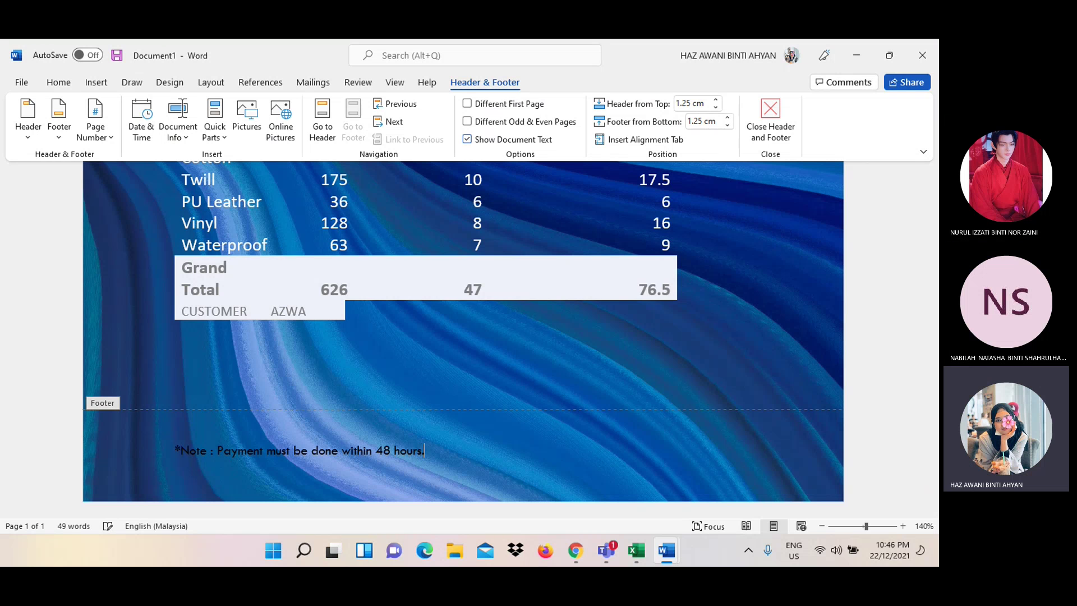
pyautogui.write('Products sold')
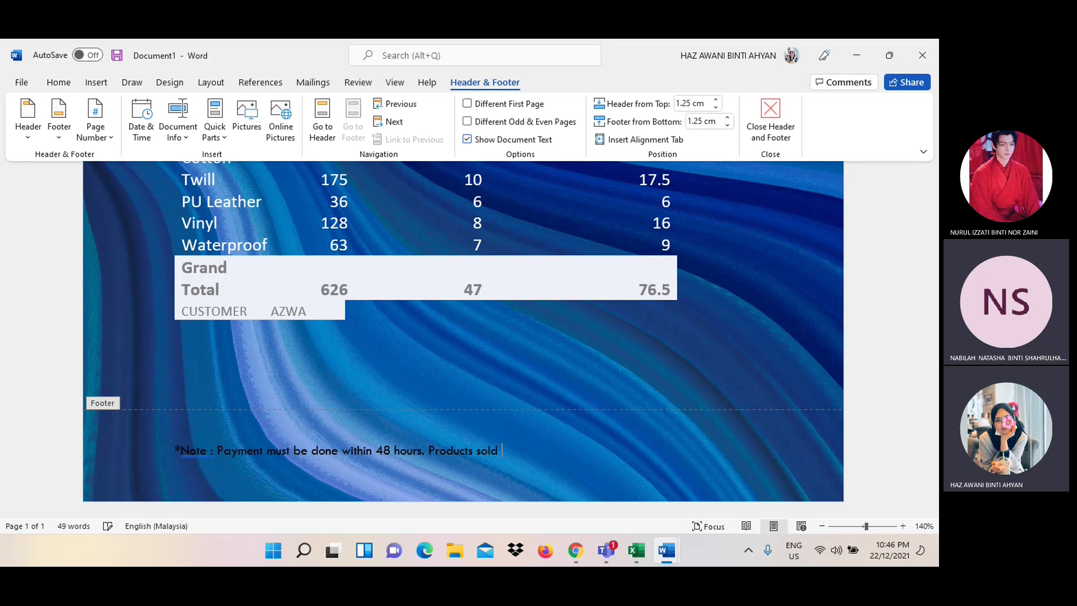
pyautogui.write(' are not ')
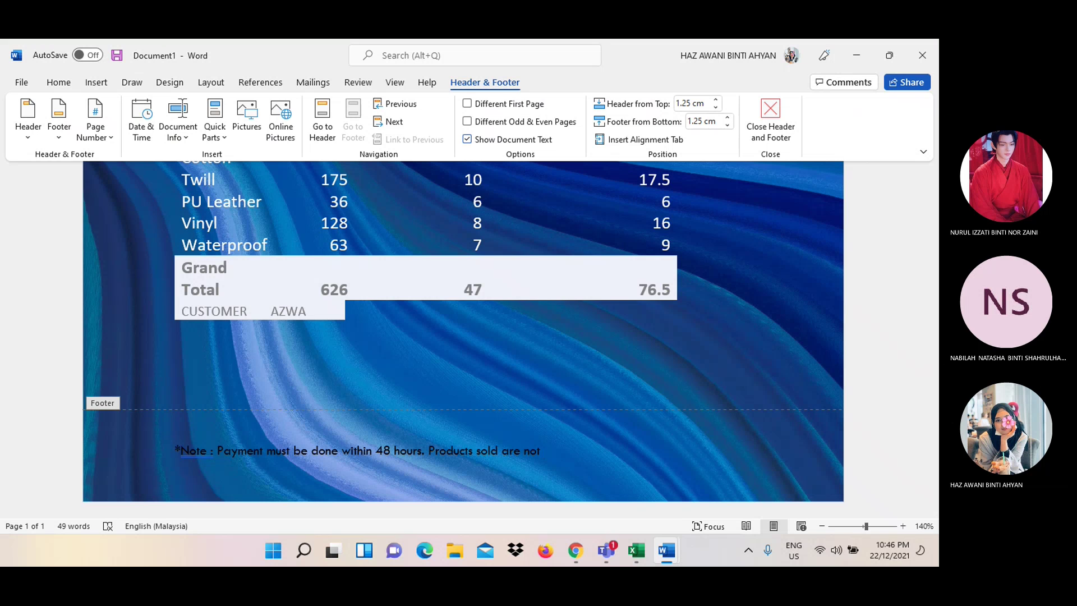
pyautogui.write('returnable ')
pyautogui.write('or ex')
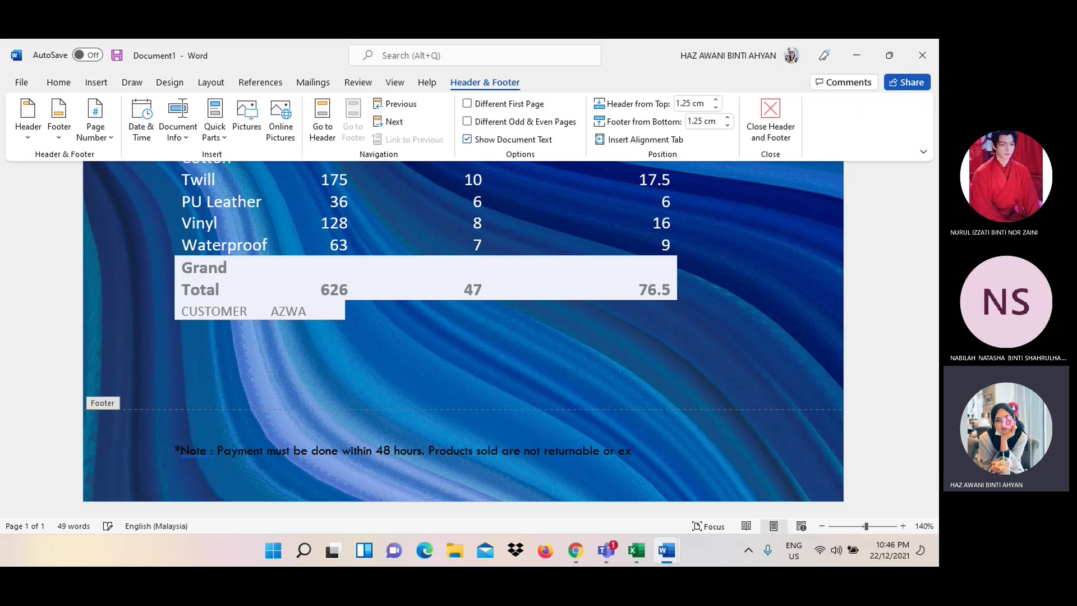
pyautogui.write('changeb')
pyautogui.write('le')
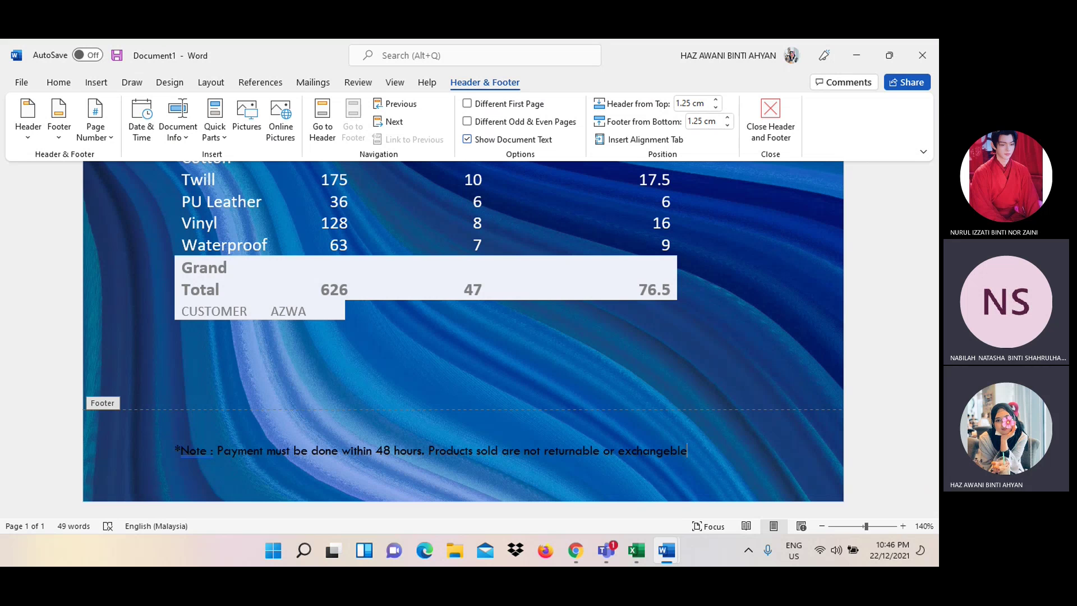
# Correct the spelling of 'exchangeable' and end the note with 'Thanks for your purchase'
pyautogui.press('Left')
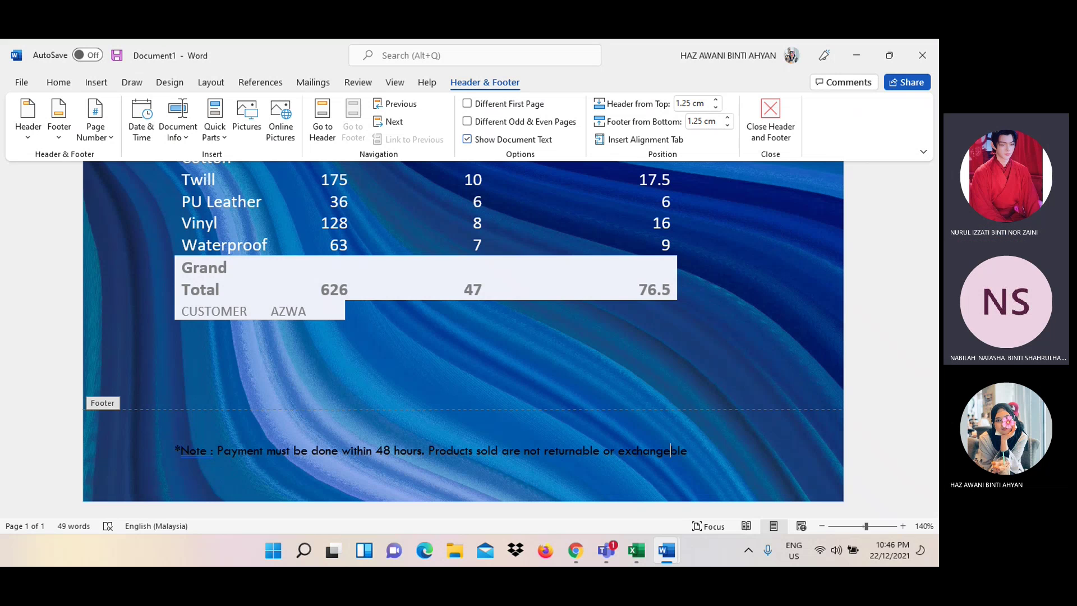
pyautogui.write('a')
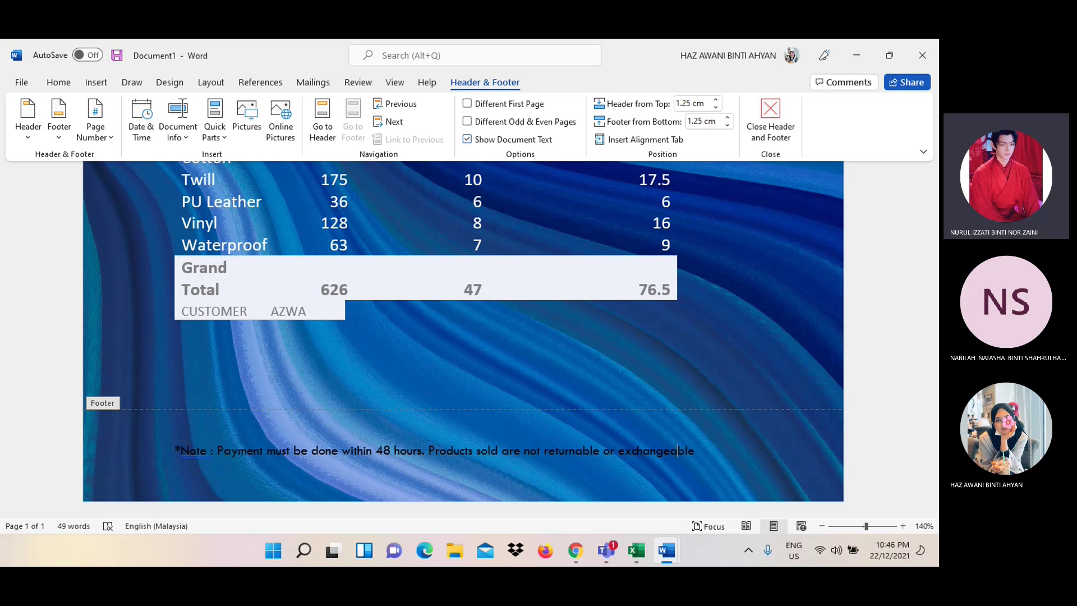
pyautogui.press('Left')
pyautogui.press('BackSpace')
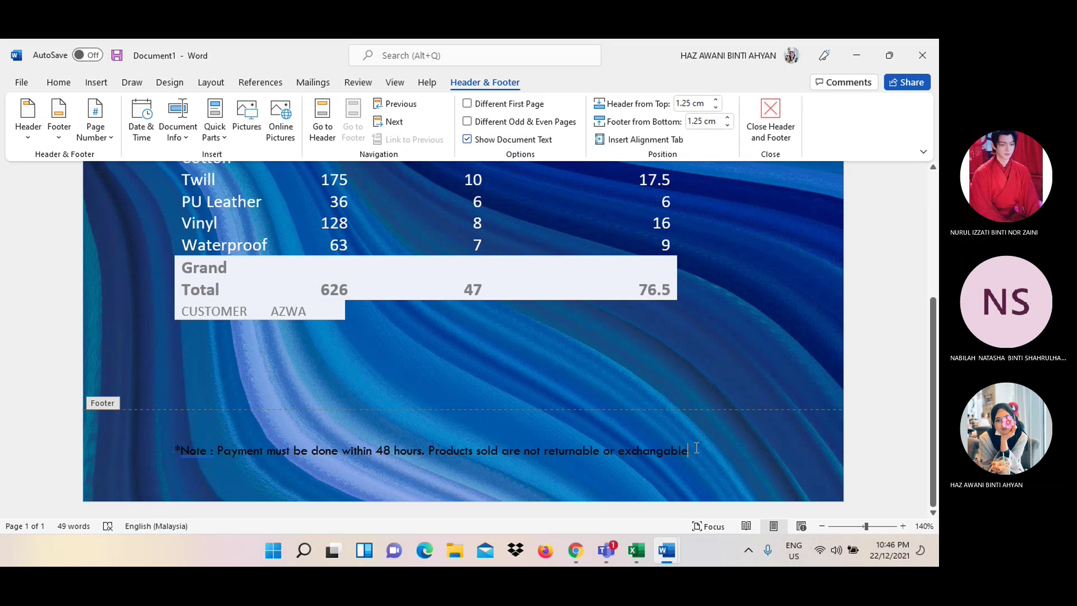
pyautogui.write('.')
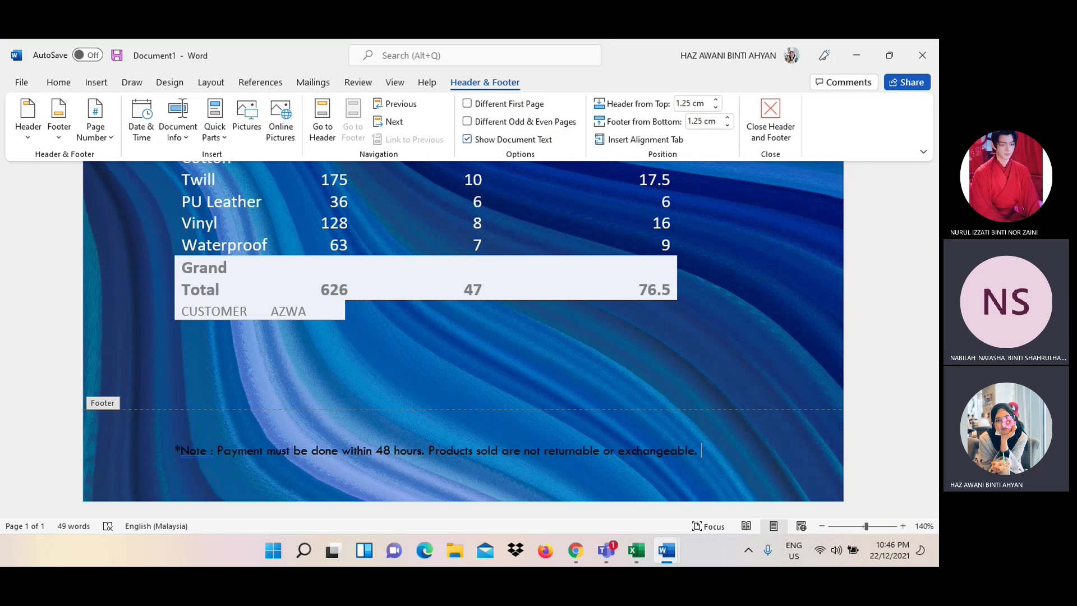
pyautogui.write('Thank')
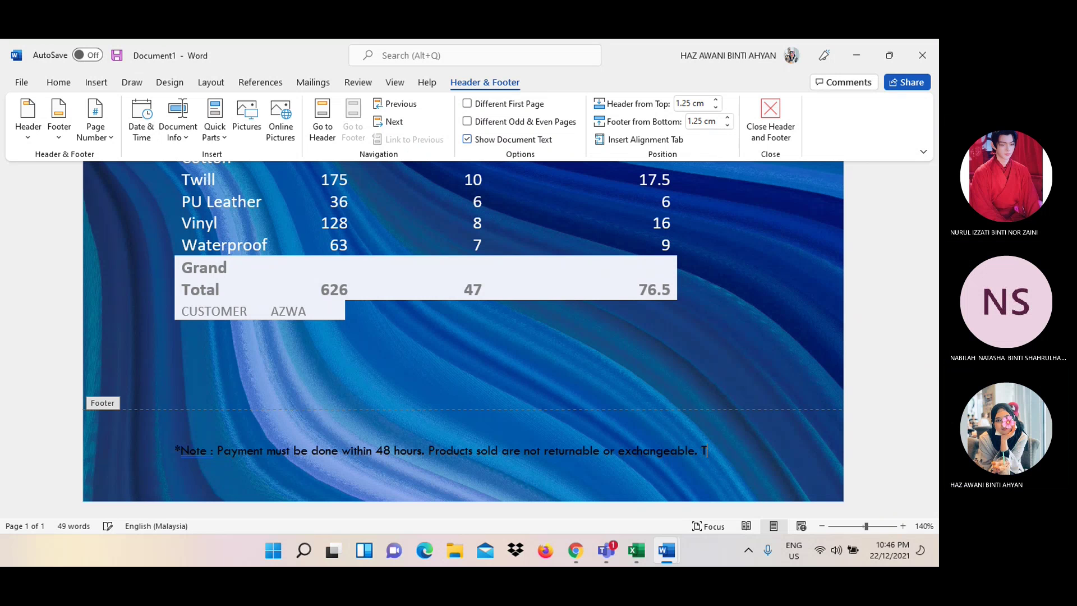
pyautogui.write('s for your purchased')
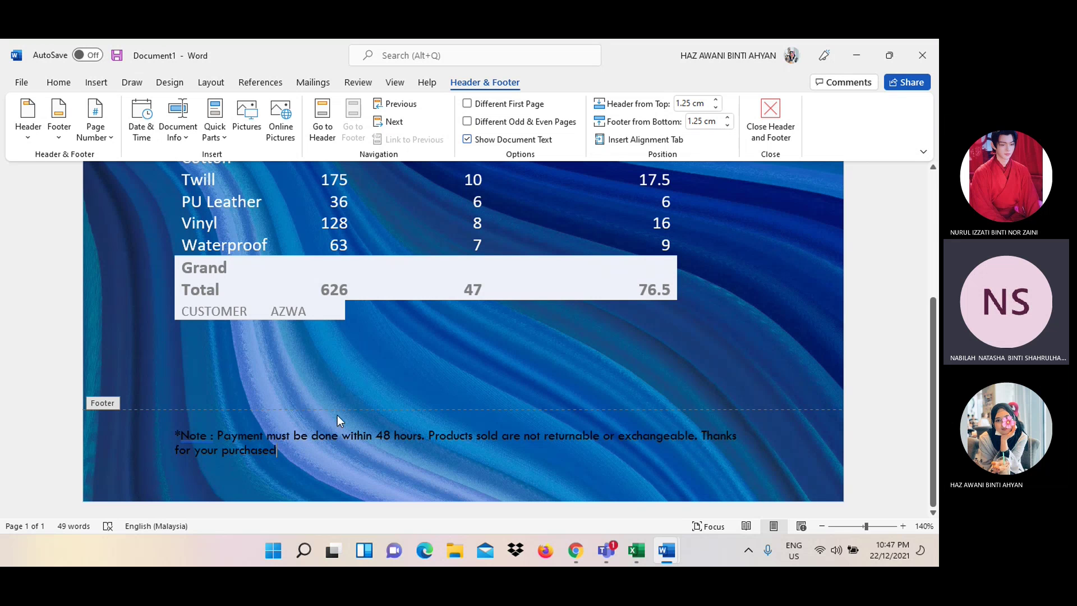
pyautogui.press('BackSpace')
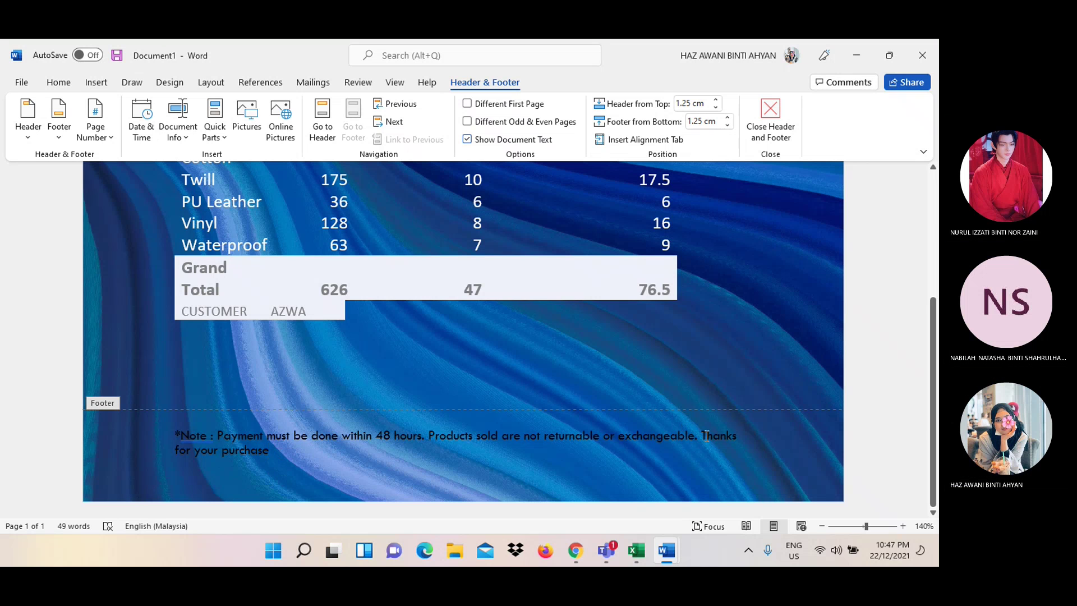
# Change the closing thanks sentence in the footer to all capitals
pyautogui.moveTo(706, 436); pyautogui.dragTo(272, 452)
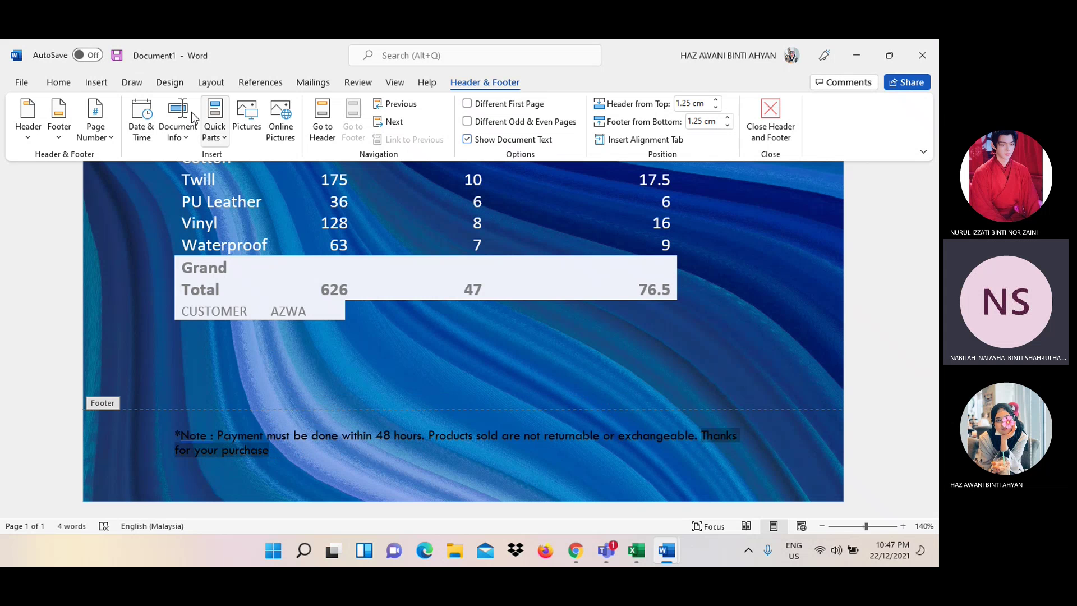
pyautogui.click(70, 83)
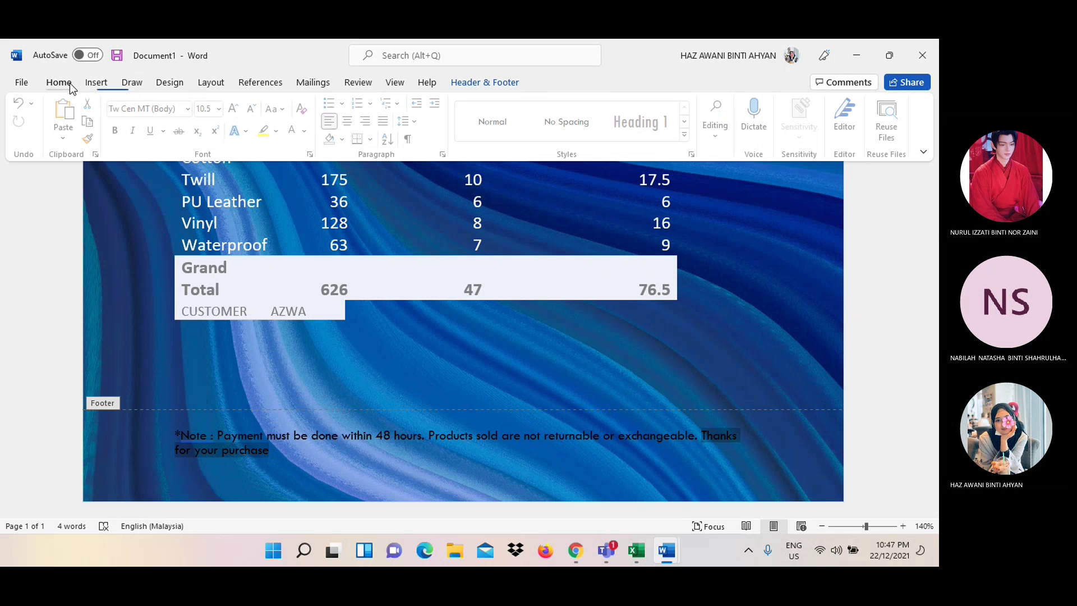
pyautogui.click(278, 109)
pyautogui.click(287, 165)
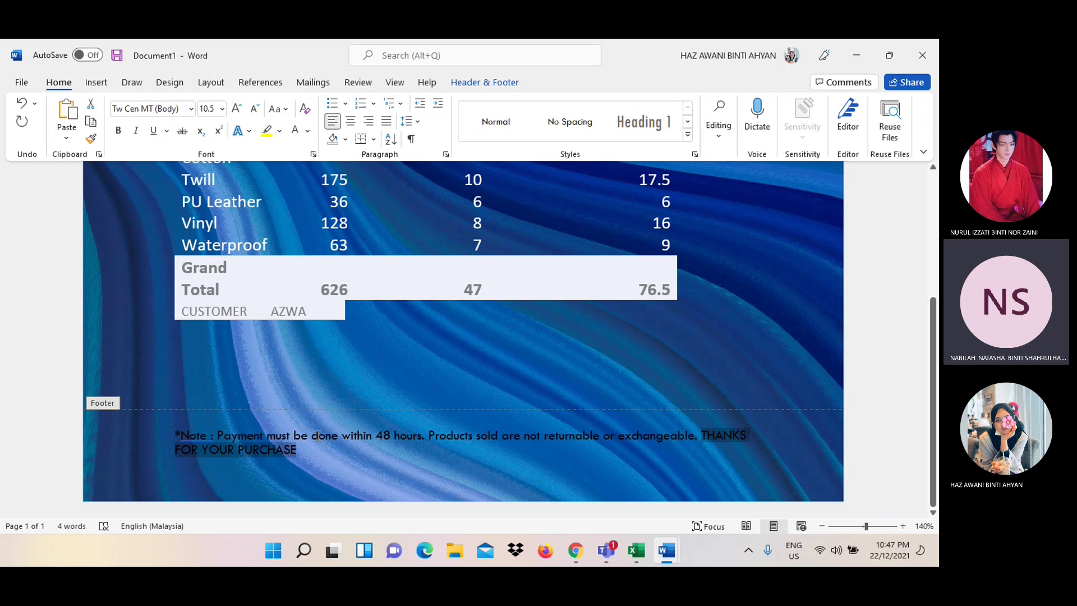
pyautogui.click(316, 439)
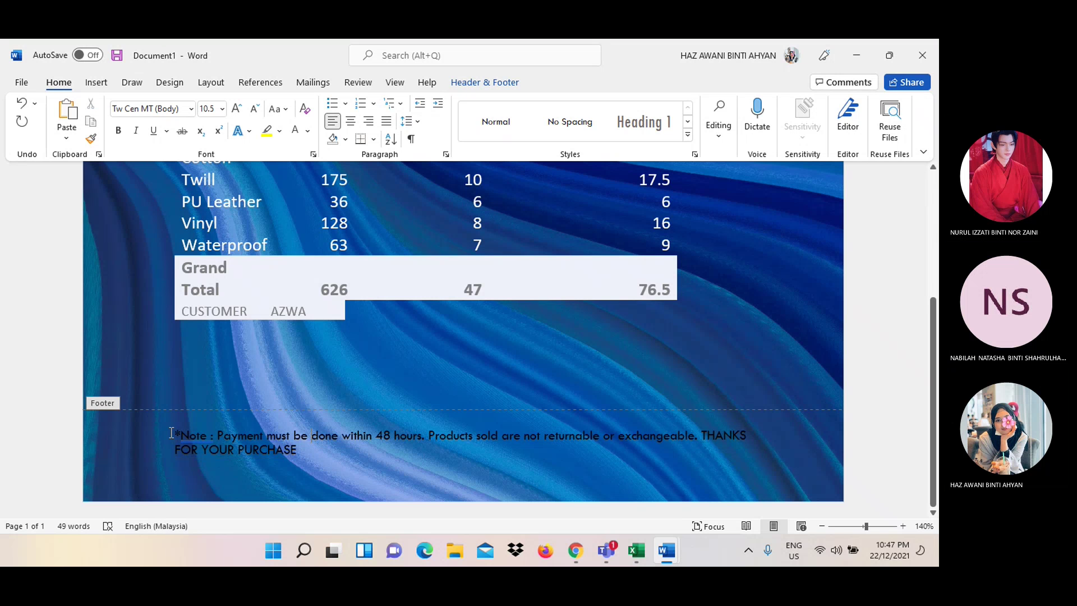
# Make the whole footer note white and undo its automatic bullet
pyautogui.moveTo(176, 436); pyautogui.dragTo(307, 454)
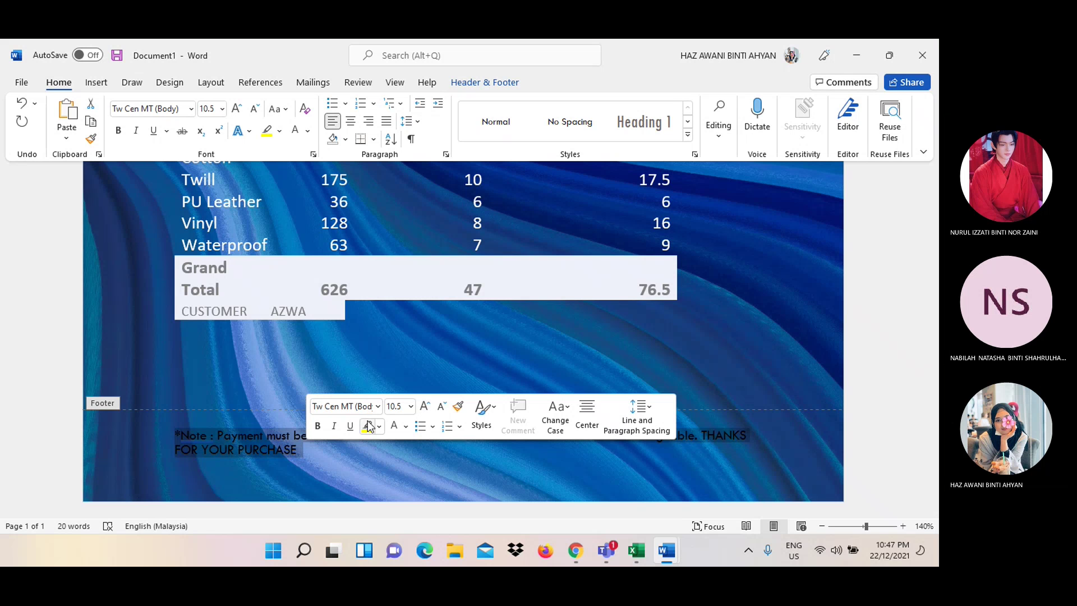
pyautogui.click(404, 426)
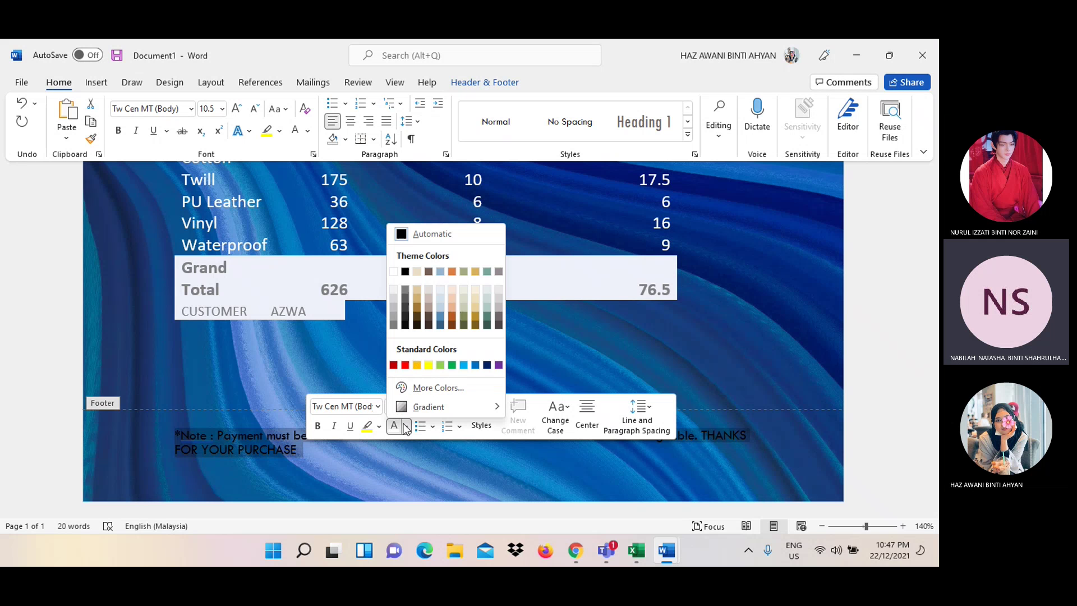
pyautogui.click(393, 288)
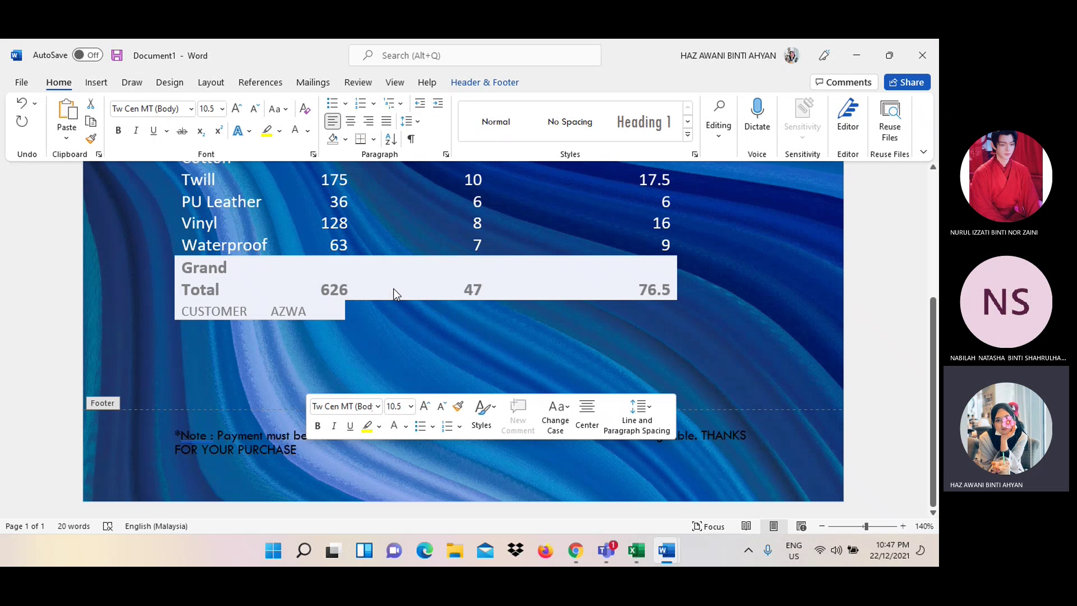
pyautogui.click(180, 429)
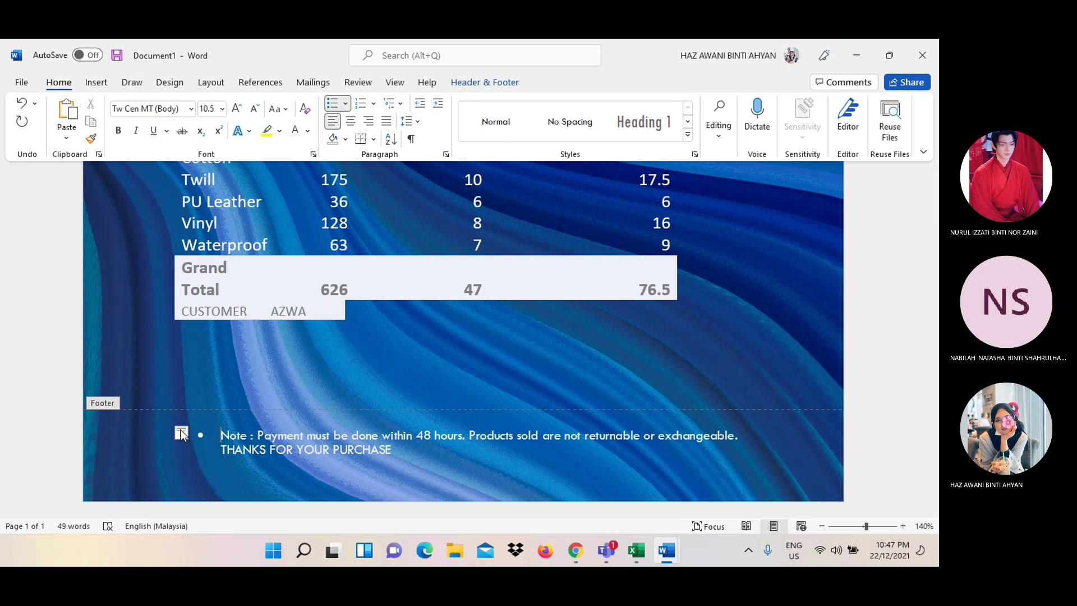
pyautogui.click(22, 105)
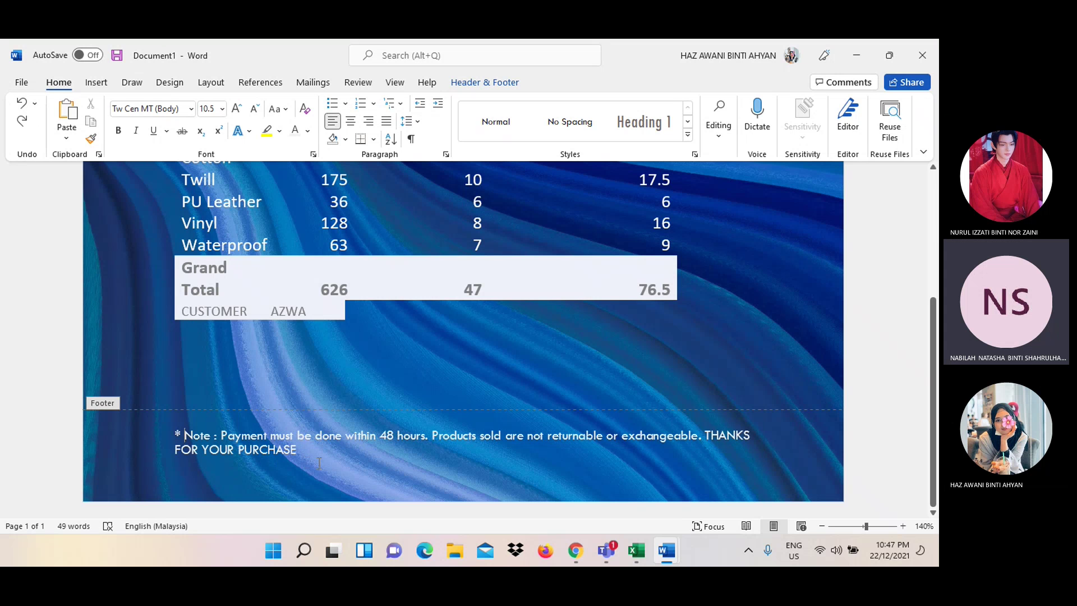
# Set the footer note paragraph to Calibri 11 pt, keeping it left-aligned
pyautogui.tripleClick(286, 441)
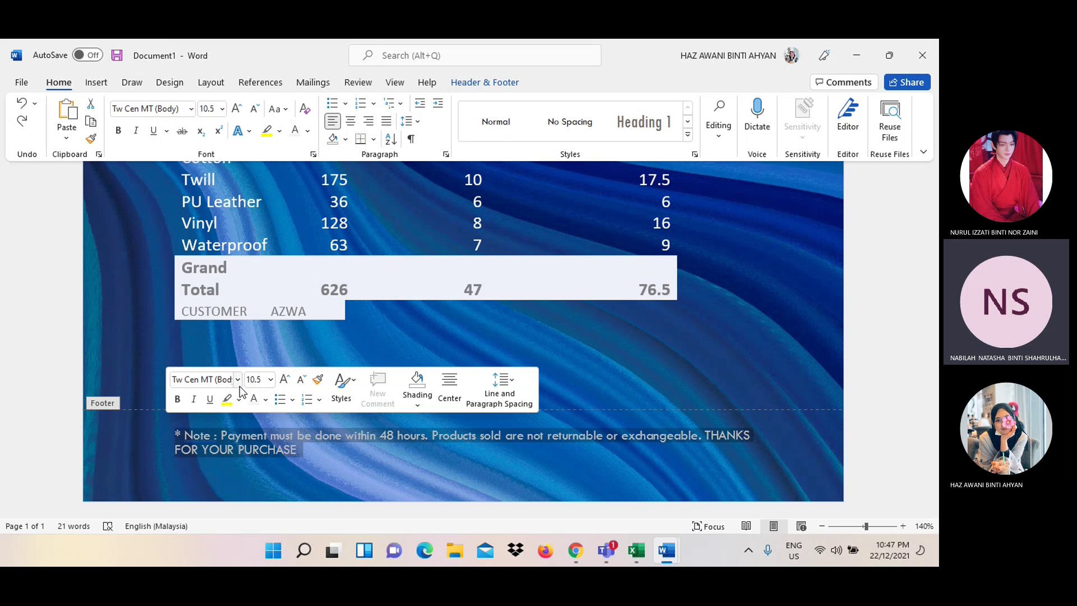
pyautogui.click(237, 381)
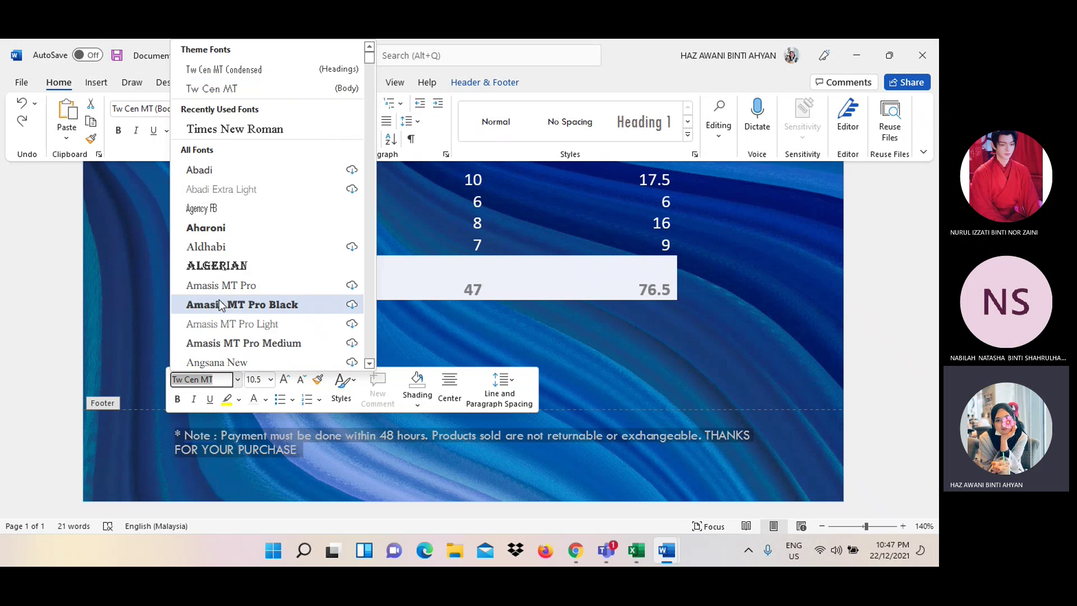
pyautogui.write('Calibri')
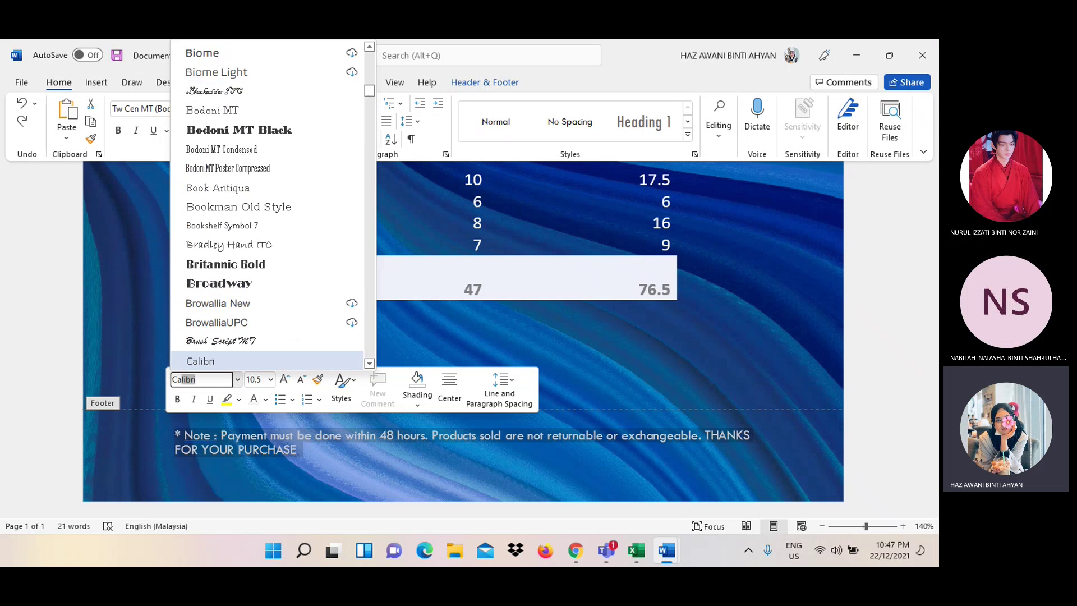
pyautogui.press('Return')
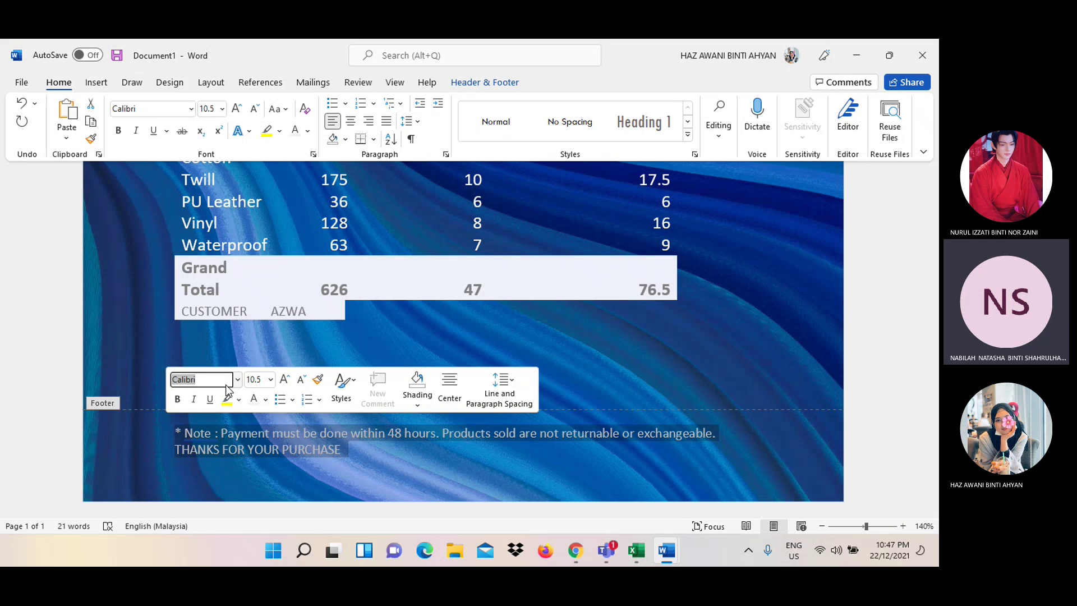
pyautogui.click(286, 381)
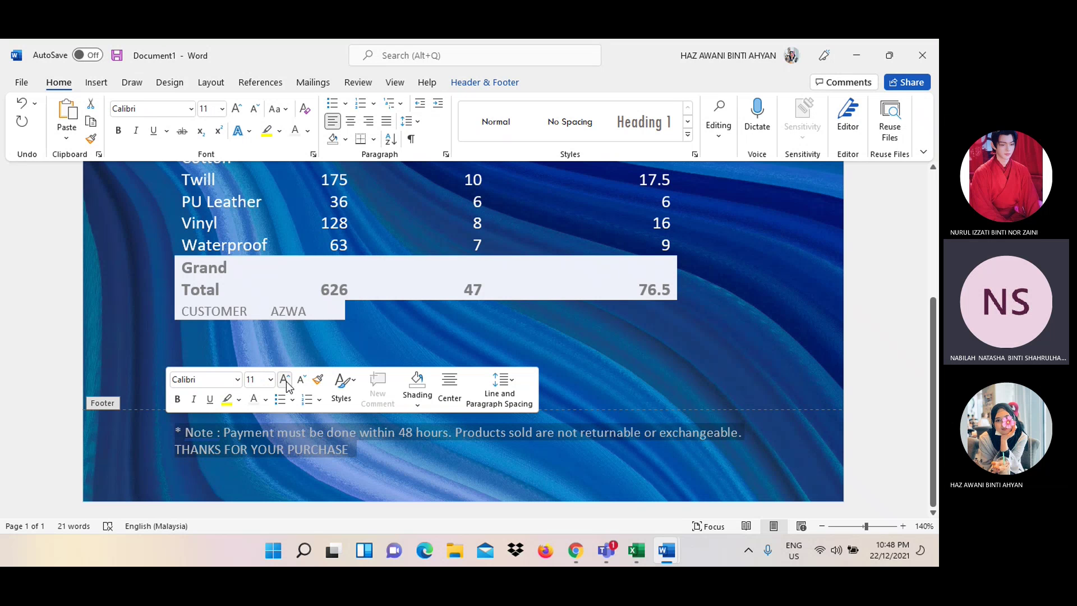
pyautogui.click(450, 386)
pyautogui.click(450, 386)
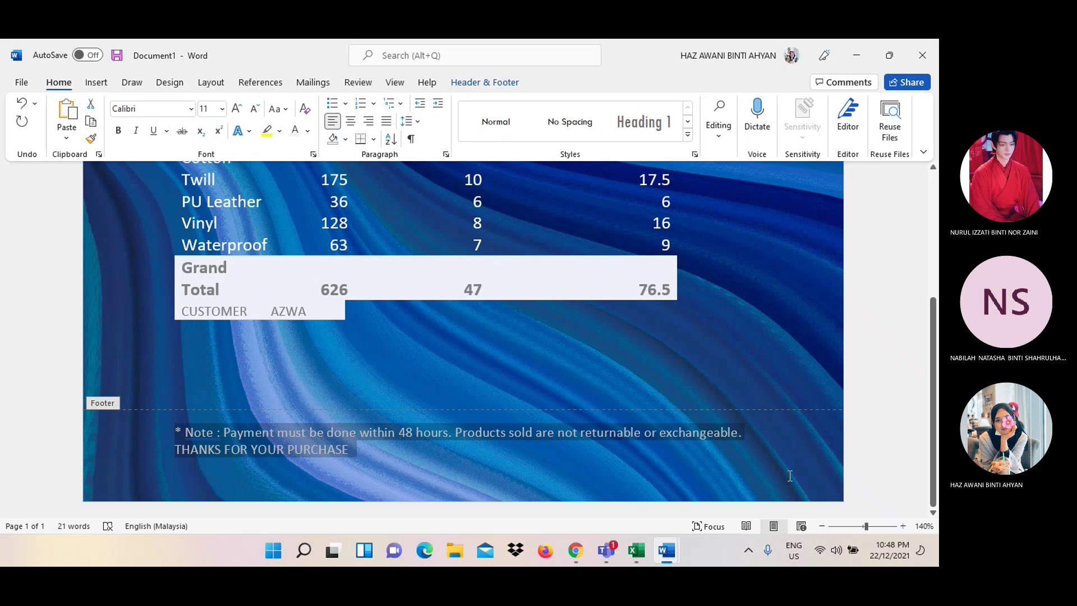
pyautogui.click(878, 459)
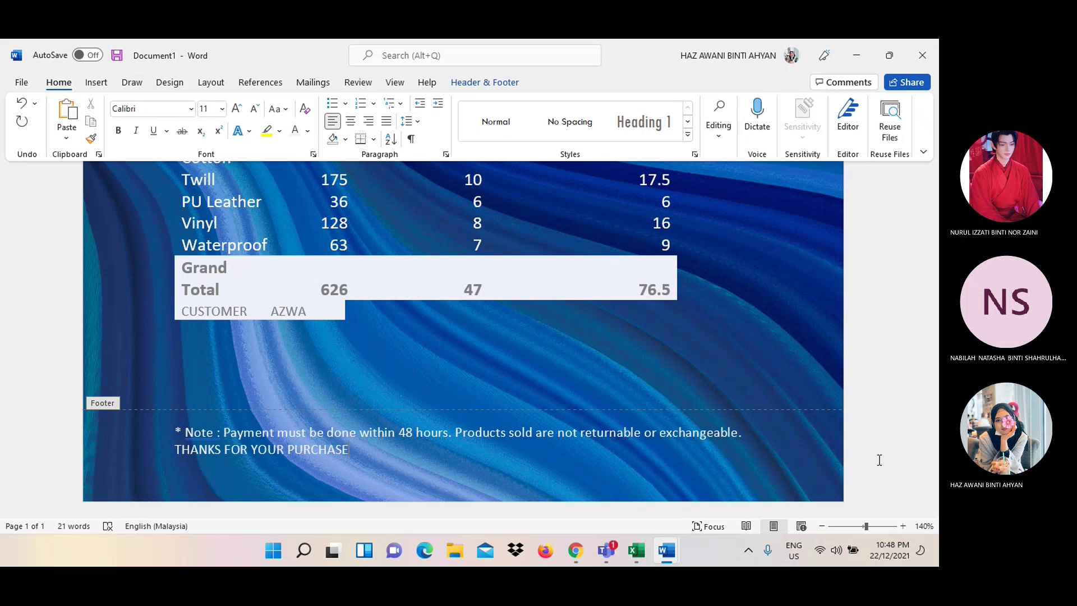
pyautogui.scroll(5, 686, 332)
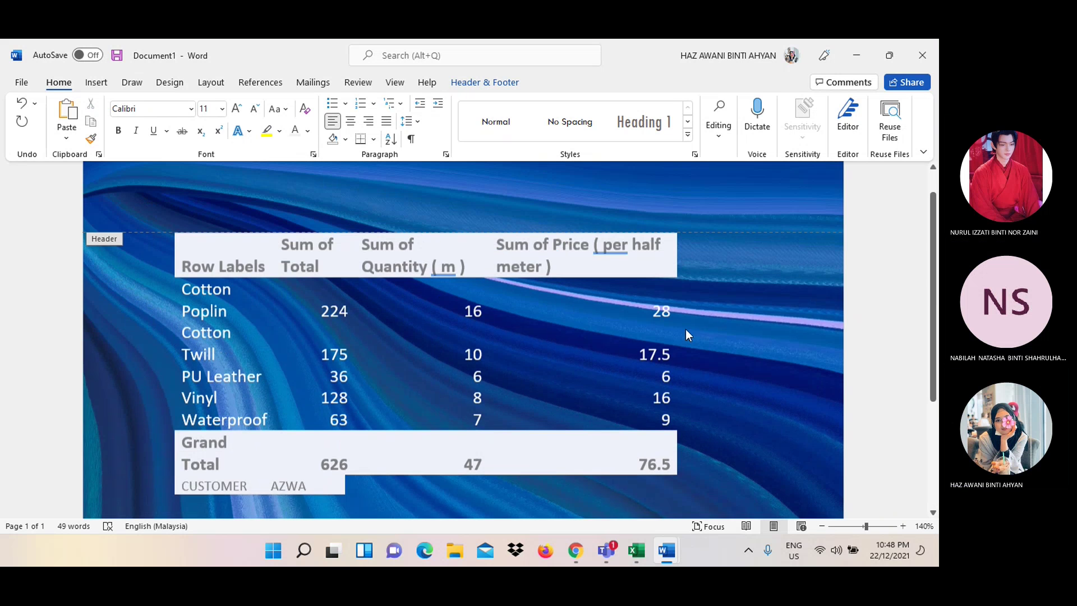
pyautogui.scroll(1, 686, 335)
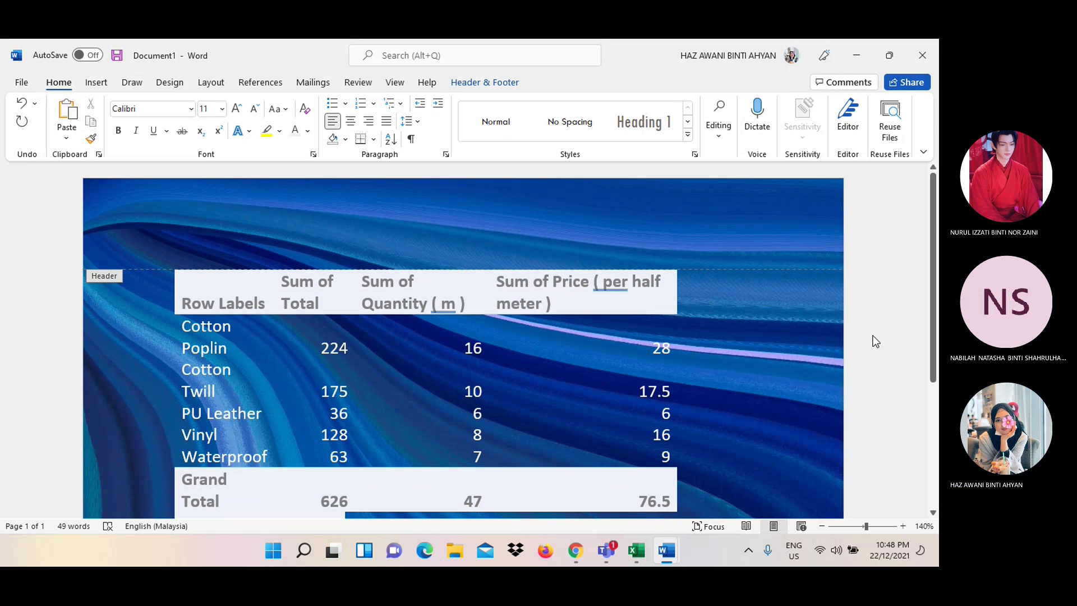
pyautogui.click(821, 526)
pyautogui.click(821, 525)
pyautogui.scroll(-2, 805, 392)
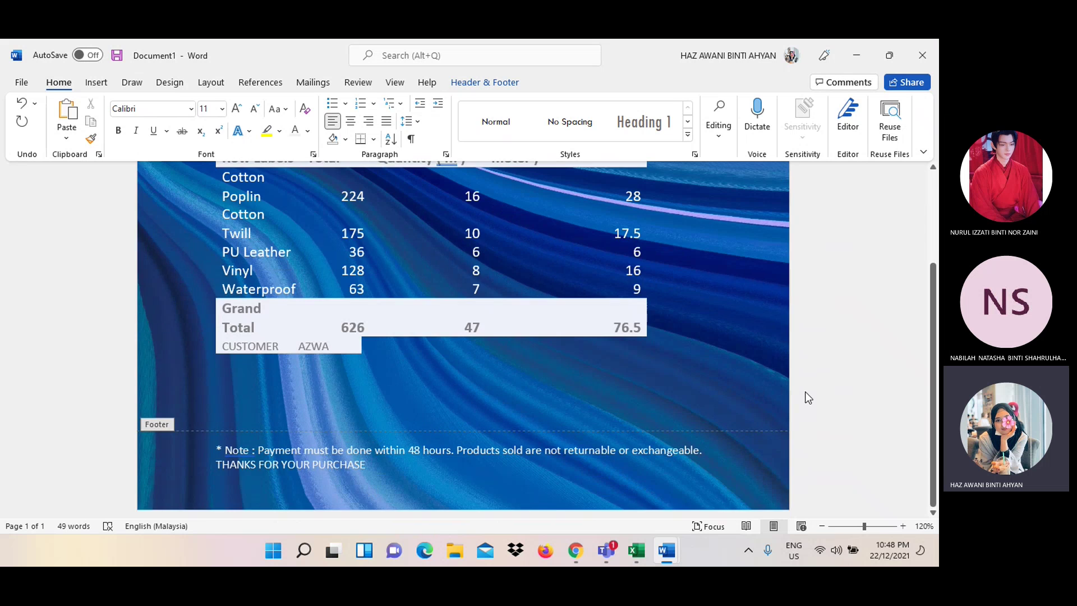
pyautogui.scroll(2, 805, 392)
pyautogui.scroll(-2, 805, 392)
pyautogui.scroll(2, 805, 392)
pyautogui.scroll(-1, 805, 392)
pyautogui.scroll(-1, 805, 392)
pyautogui.scroll(2, 807, 397)
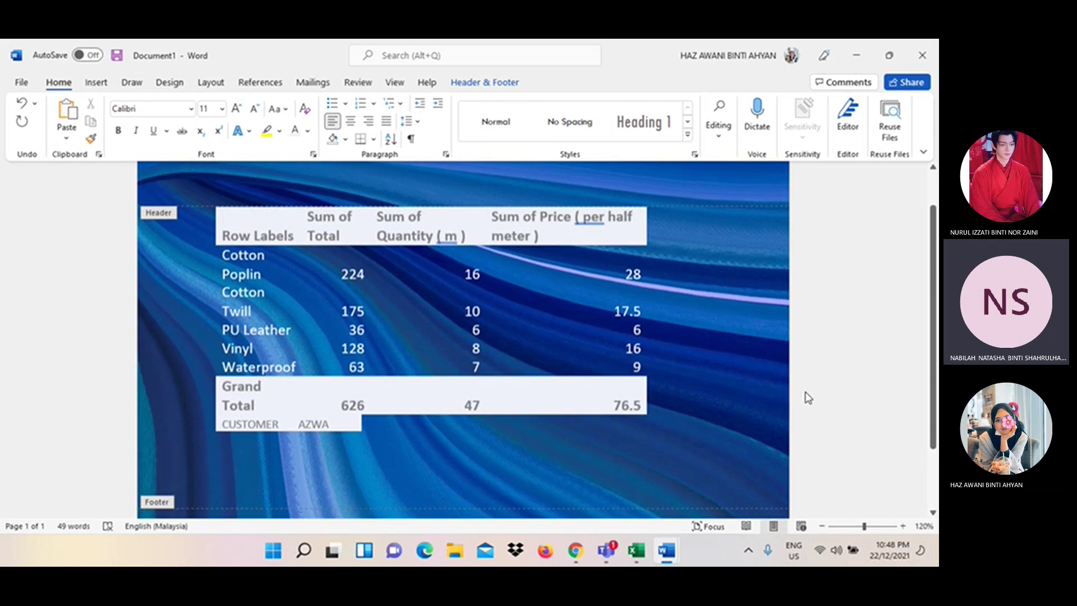
pyautogui.scroll(-2, 807, 398)
pyautogui.scroll(2, 807, 398)
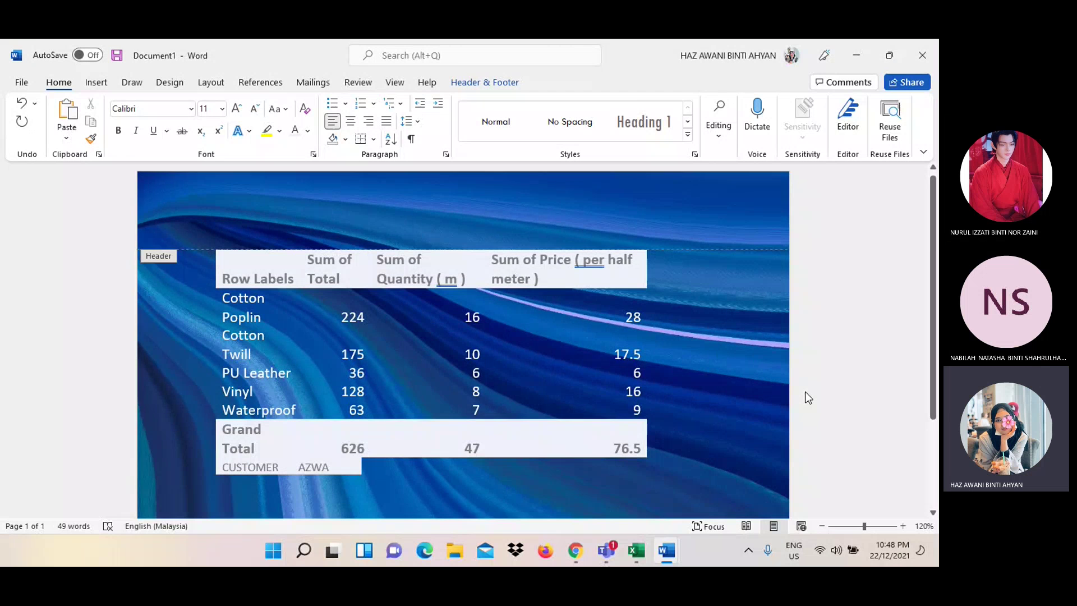
pyautogui.scroll(-2, 806, 394)
pyautogui.scroll(2, 740, 386)
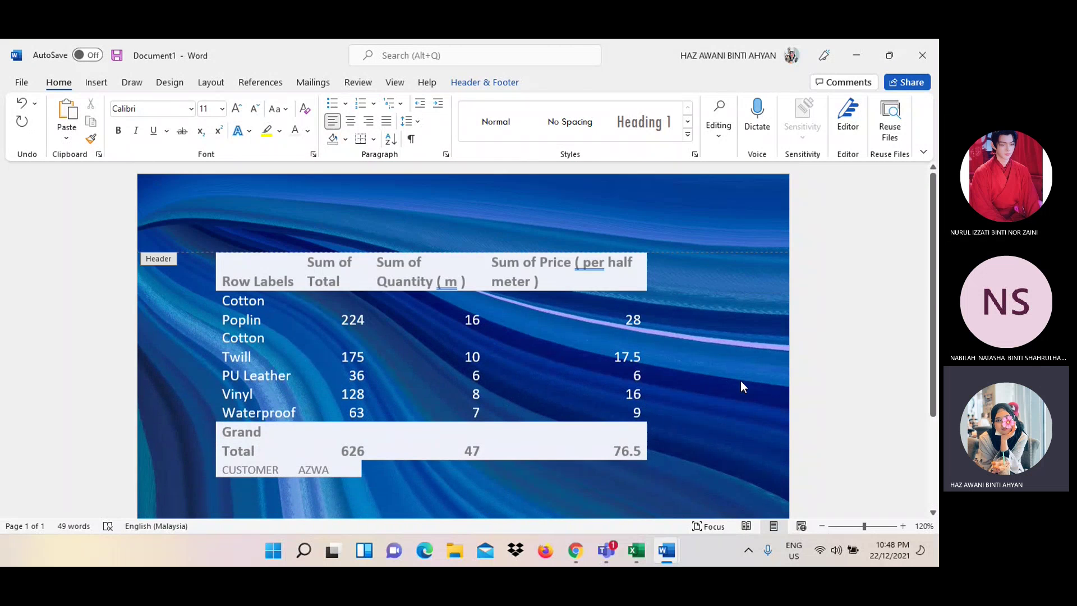
pyautogui.scroll(-1, 740, 386)
pyautogui.scroll(-1, 740, 386)
pyautogui.scroll(2, 740, 386)
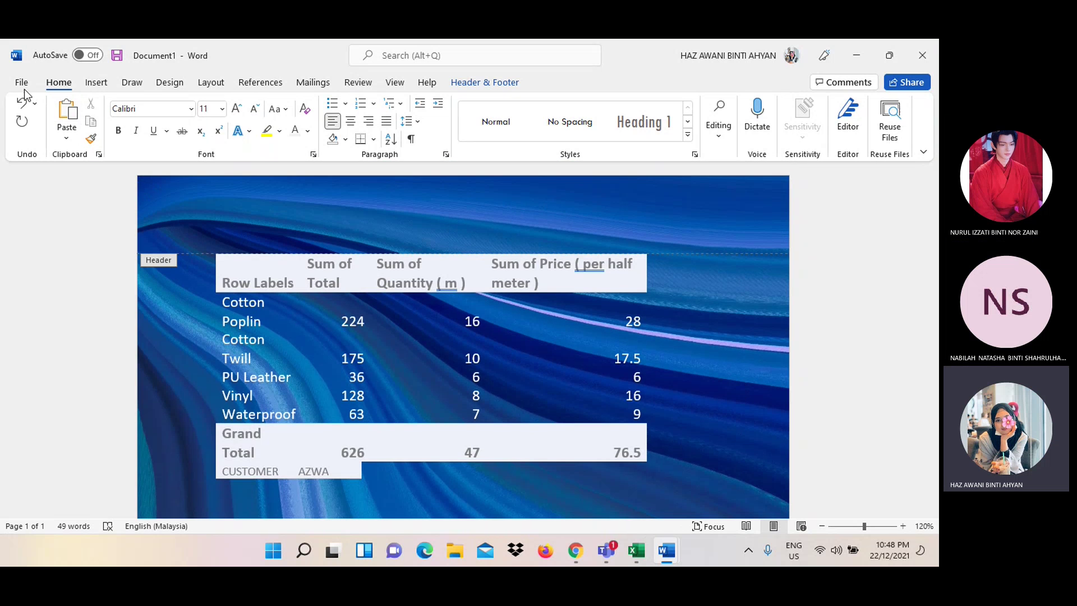
# Open Save As on This PC, showing the Documents folder and the file name box
pyautogui.click(23, 85)
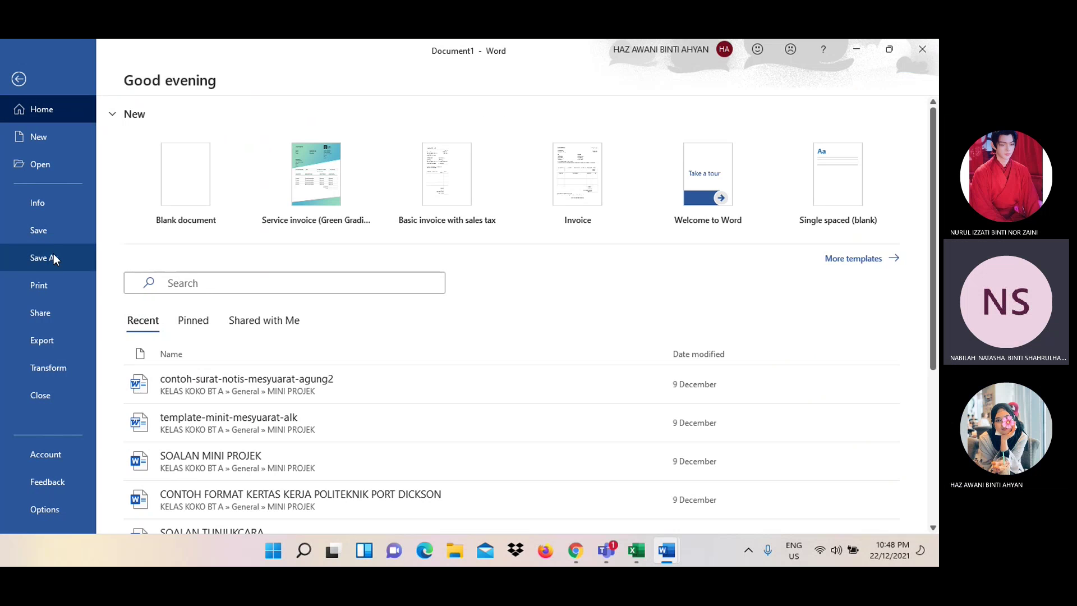
pyautogui.click(53, 253)
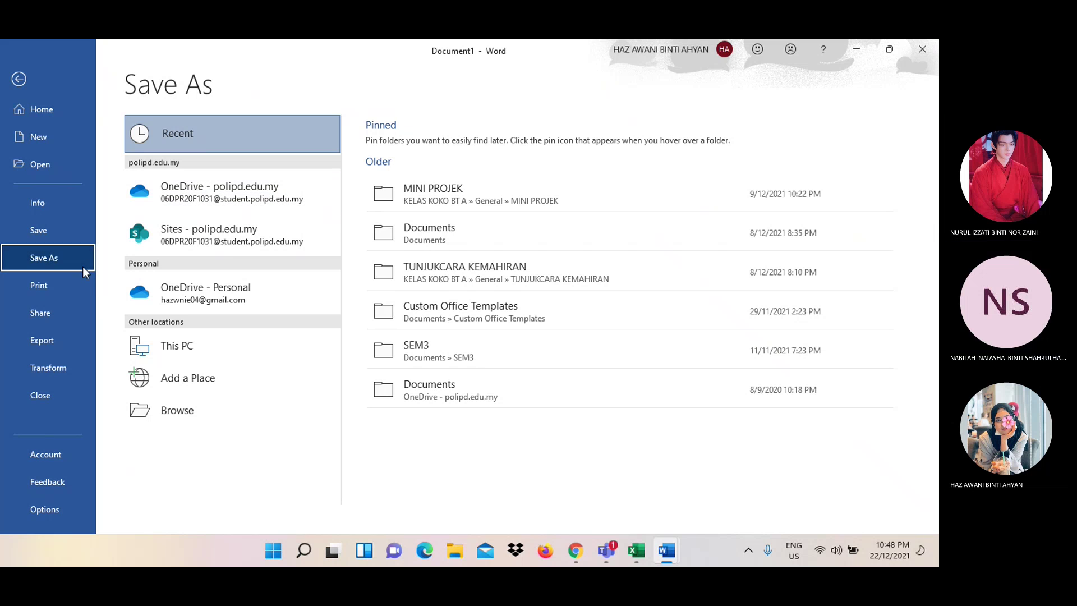
pyautogui.click(166, 348)
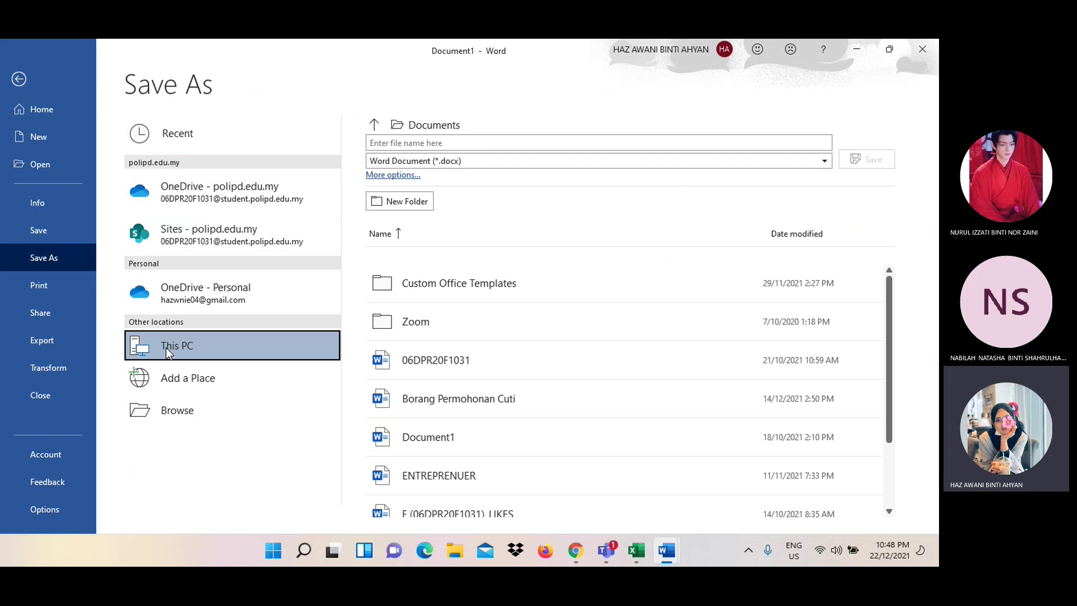
pyautogui.click(399, 141)
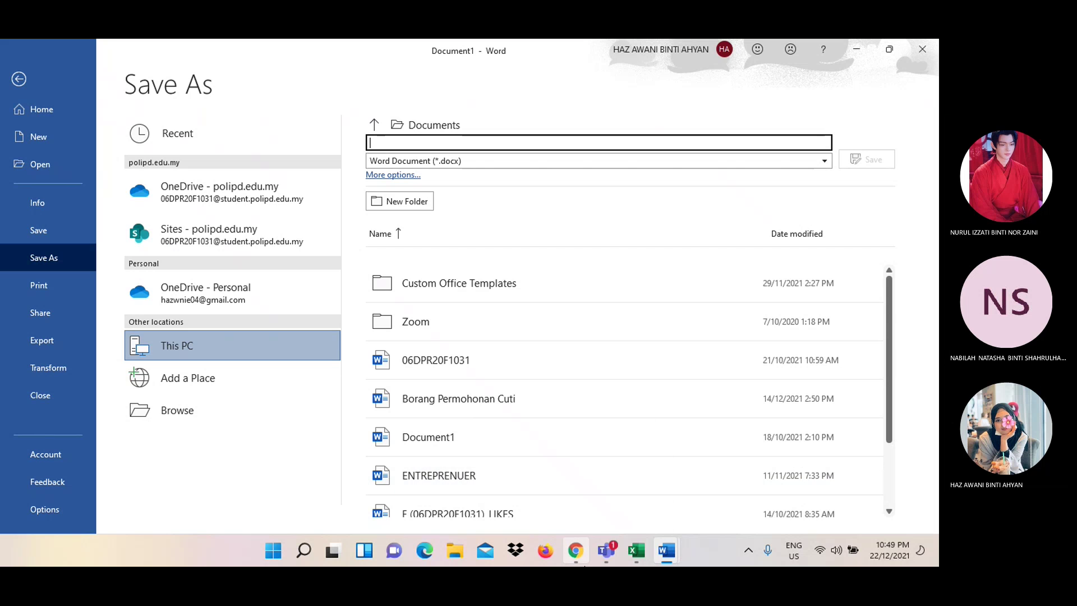
pyautogui.click(575, 550)
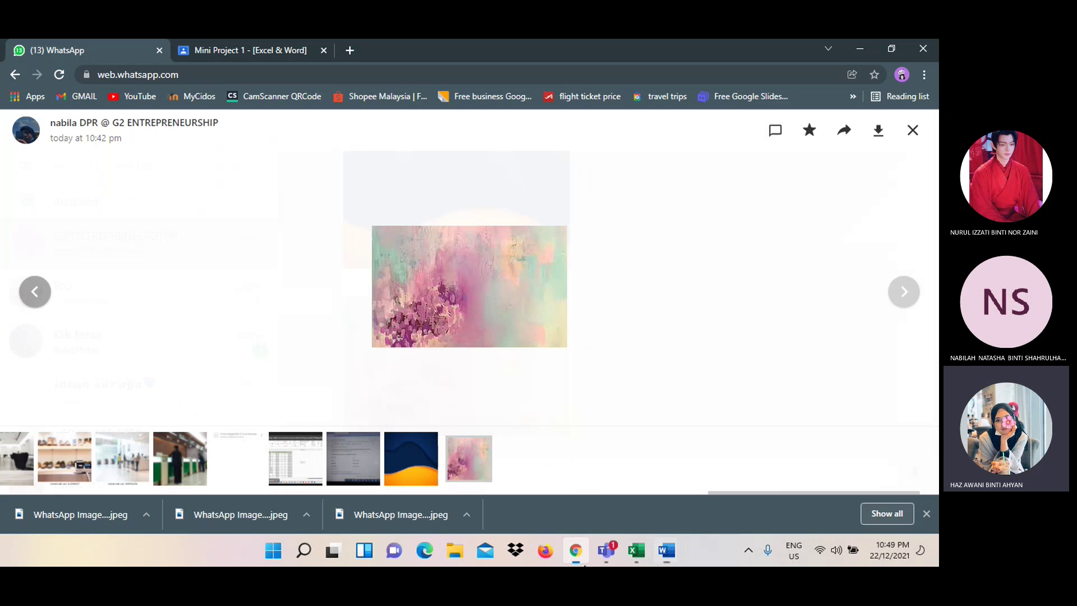
pyautogui.click(255, 40)
pyautogui.scroll(-1, 355, 297)
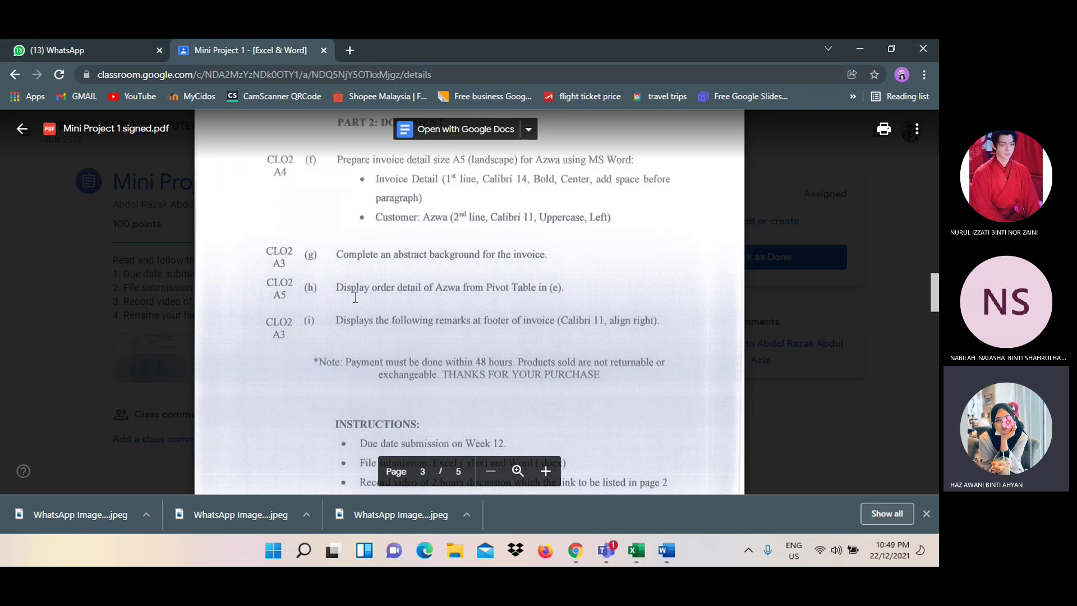
pyautogui.scroll(-3, 356, 297)
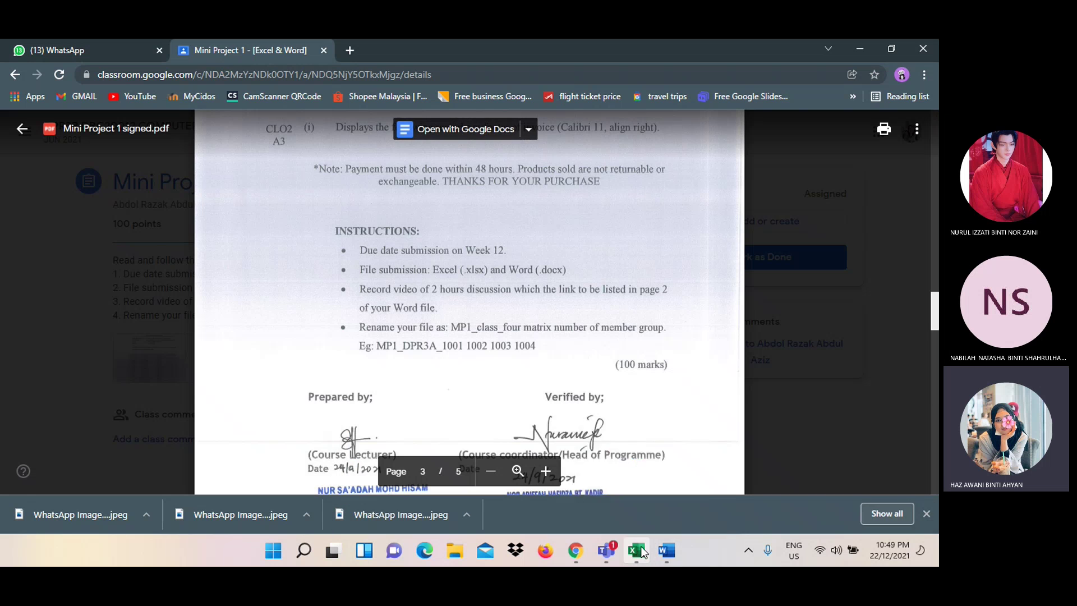
pyautogui.moveTo(665, 550)
pyautogui.moveTo(419, 476)
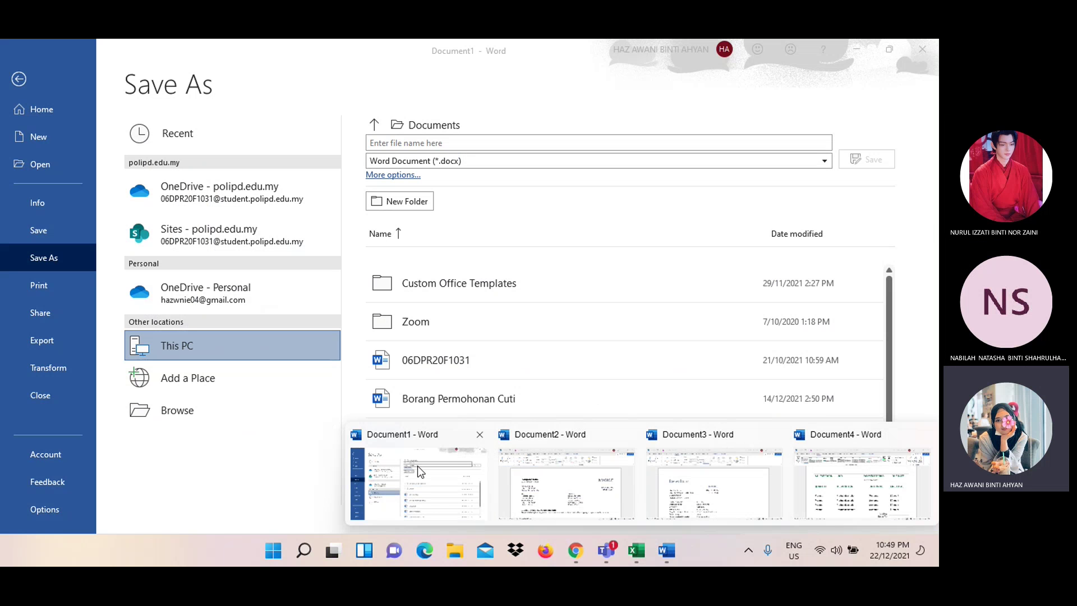
pyautogui.click(417, 465)
pyautogui.click(417, 143)
pyautogui.write('MP1')
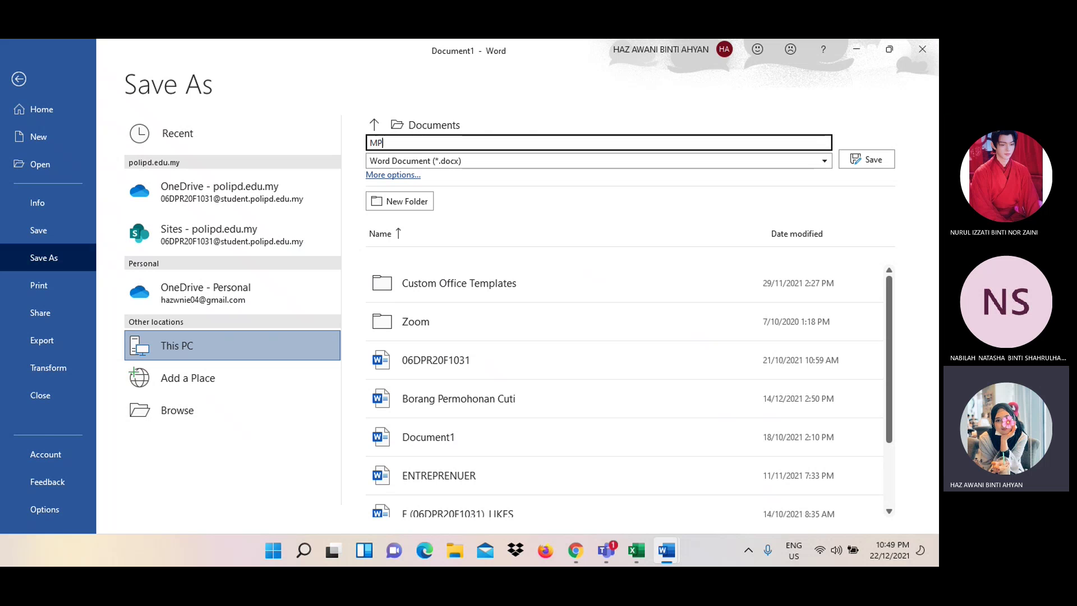
pyautogui.write('_')
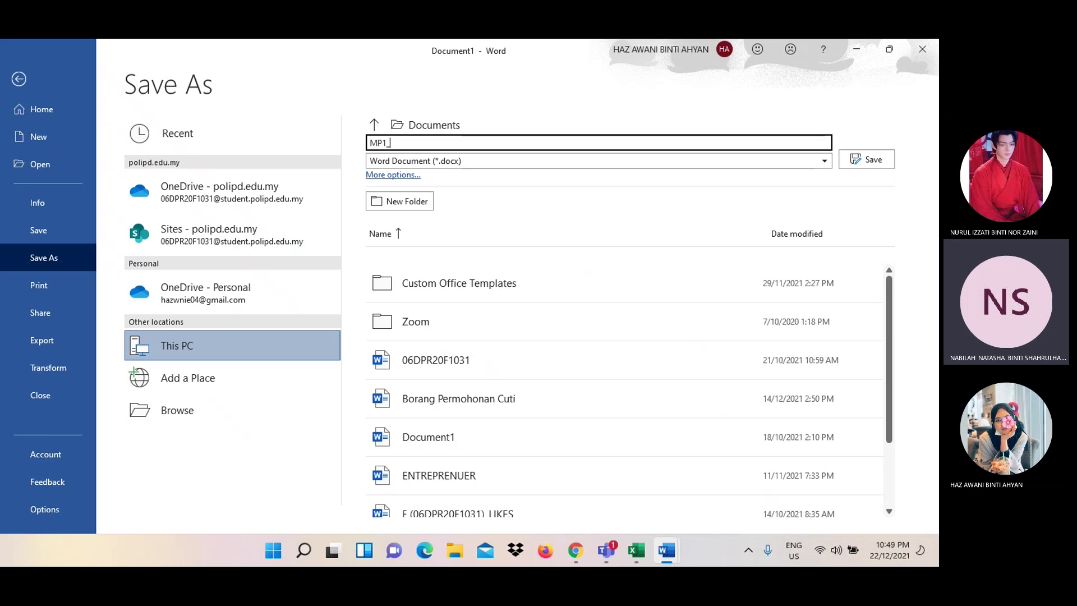
pyautogui.write('DPR')
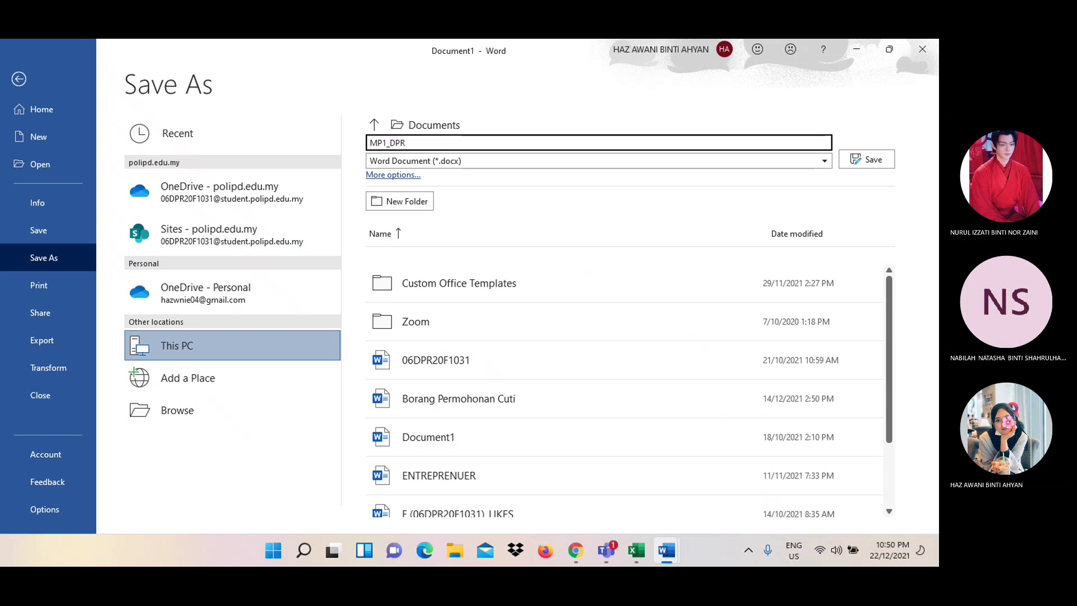
pyautogui.write('3B_')
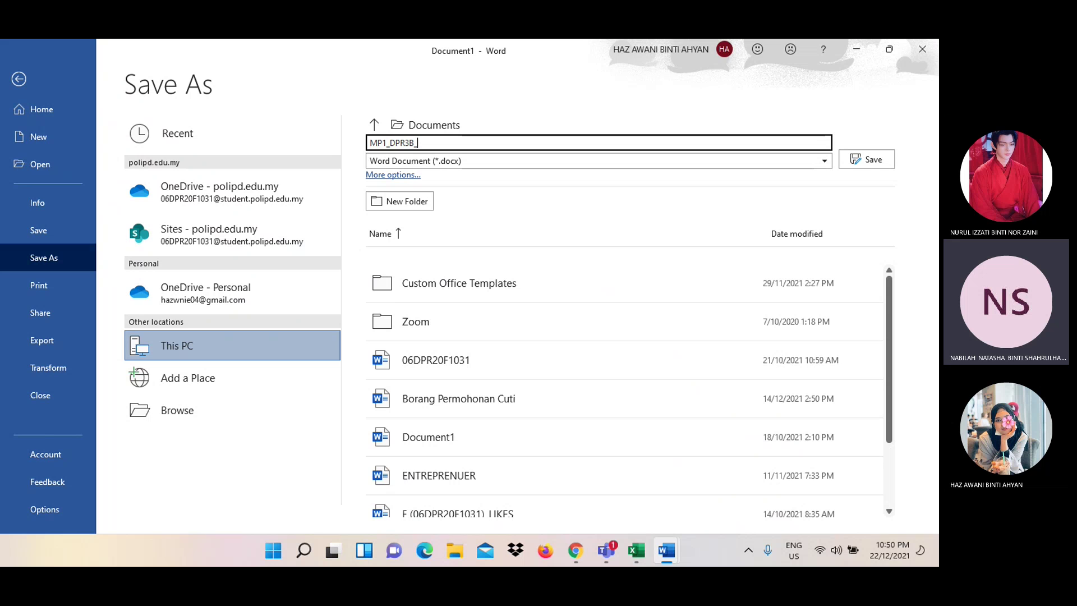
pyautogui.write('10')
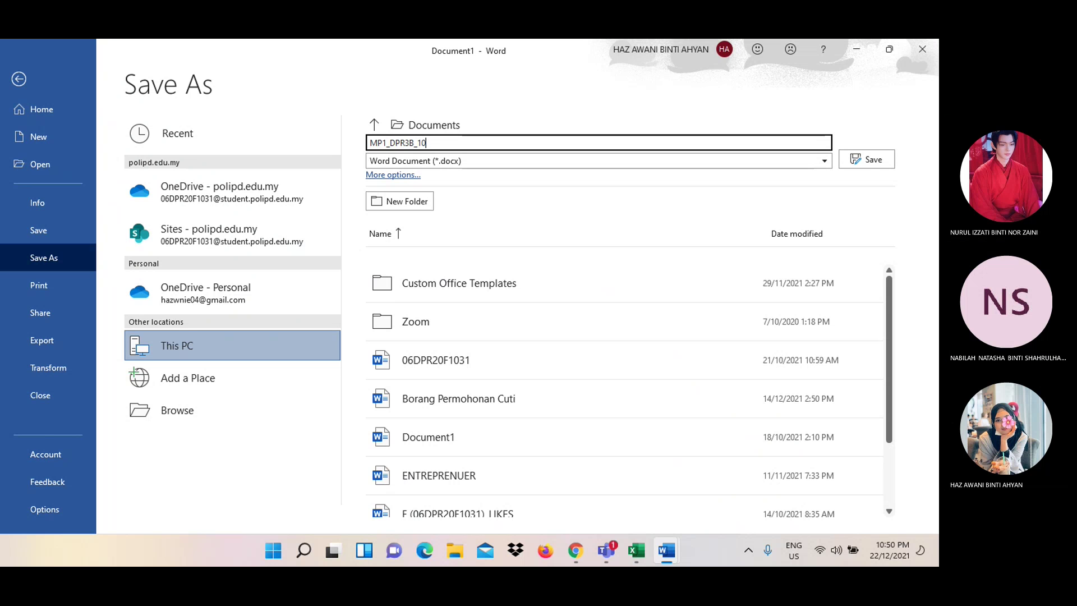
pyautogui.write('31')
pyautogui.write(' 10')
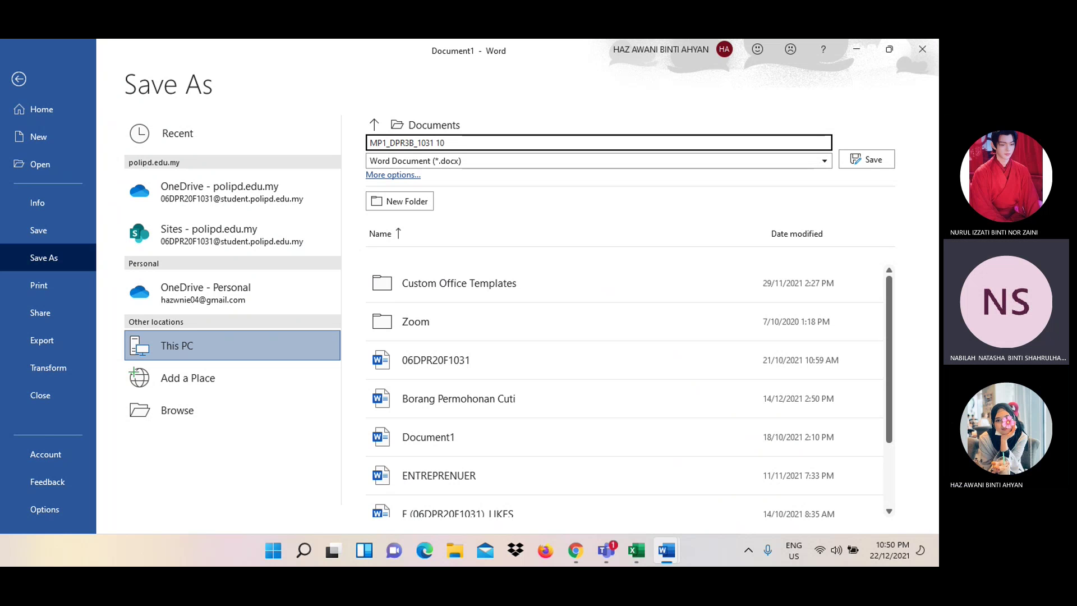
pyautogui.write('28')
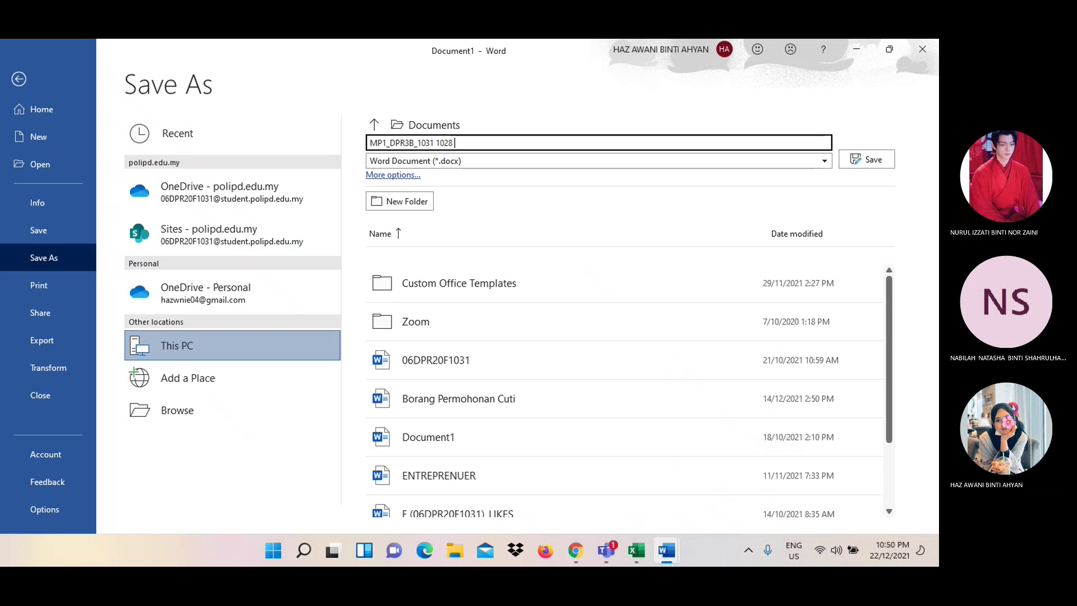
pyautogui.write(' 10')
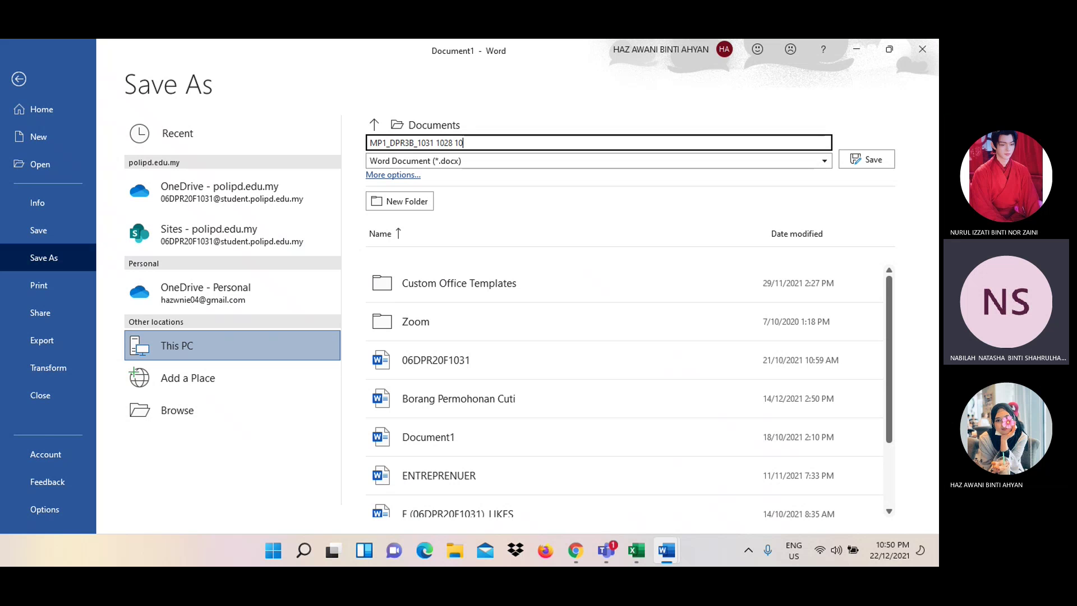
pyautogui.write('25')
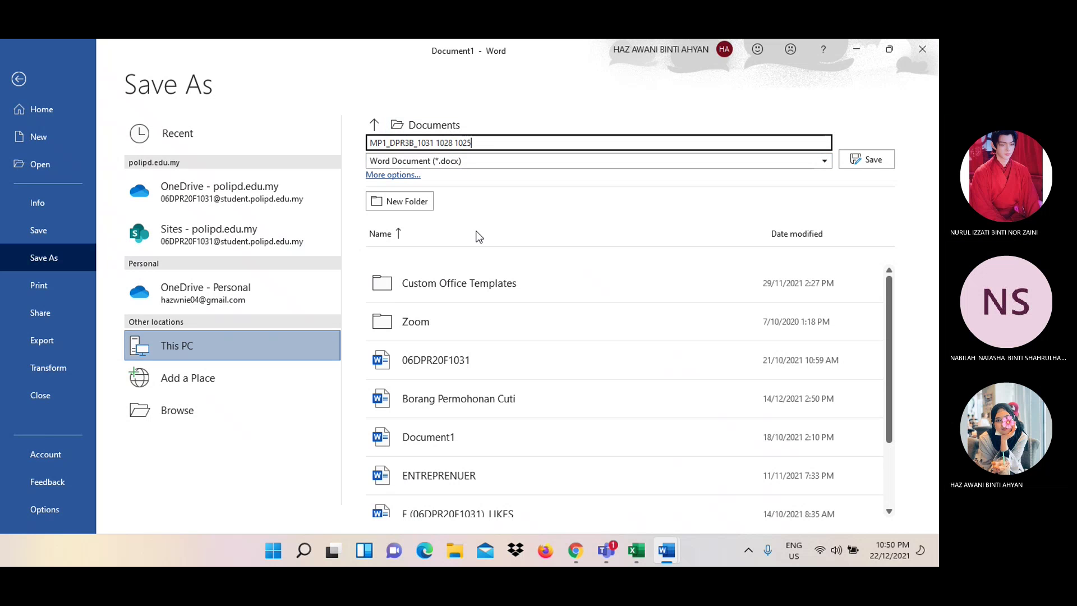
pyautogui.scroll(-2, 490, 344)
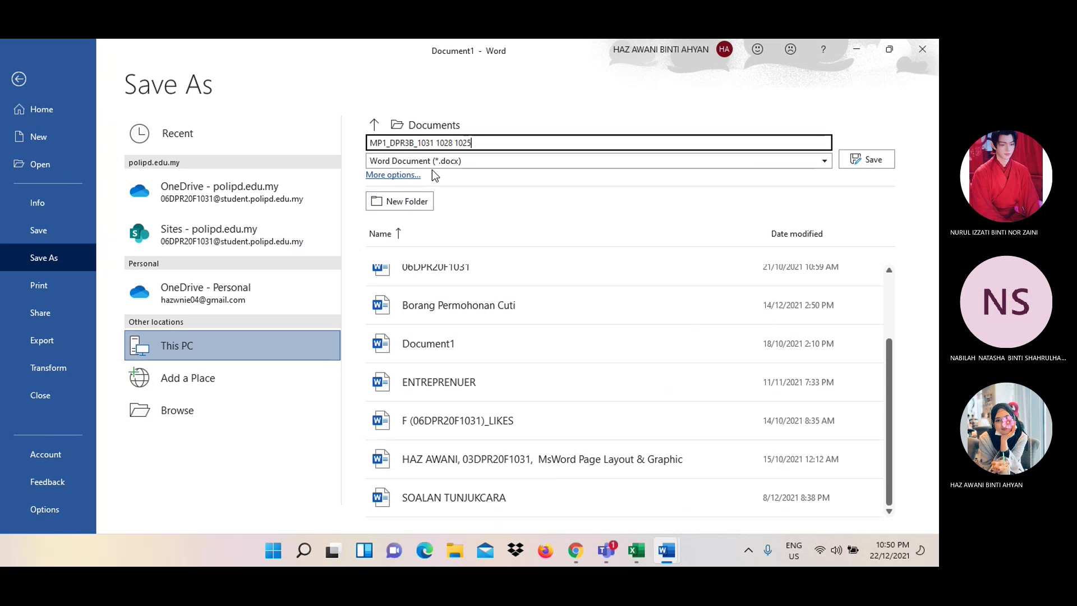
pyautogui.click(420, 207)
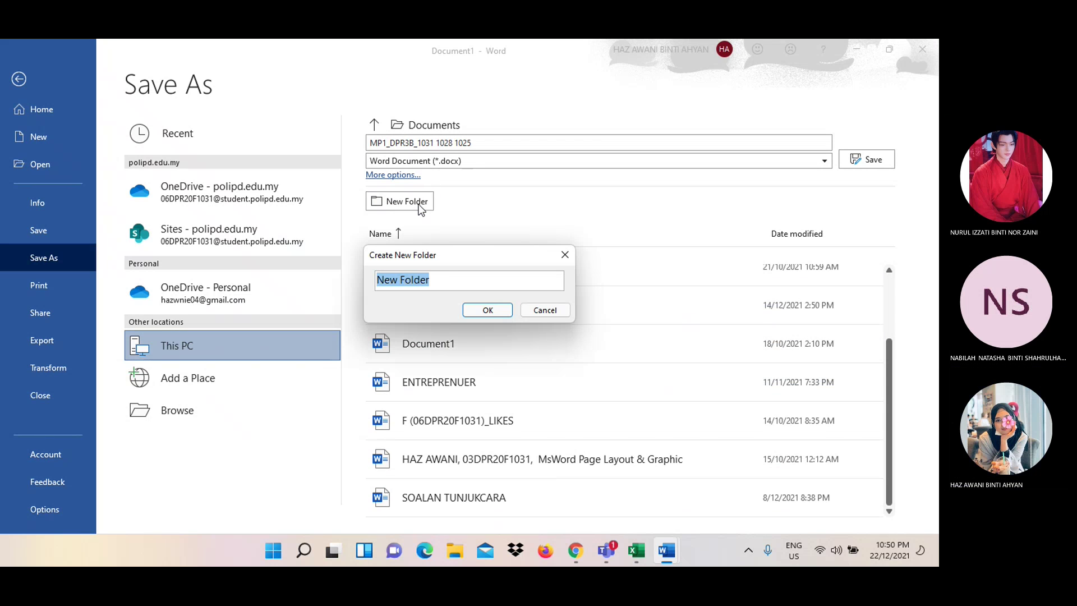
pyautogui.click(562, 257)
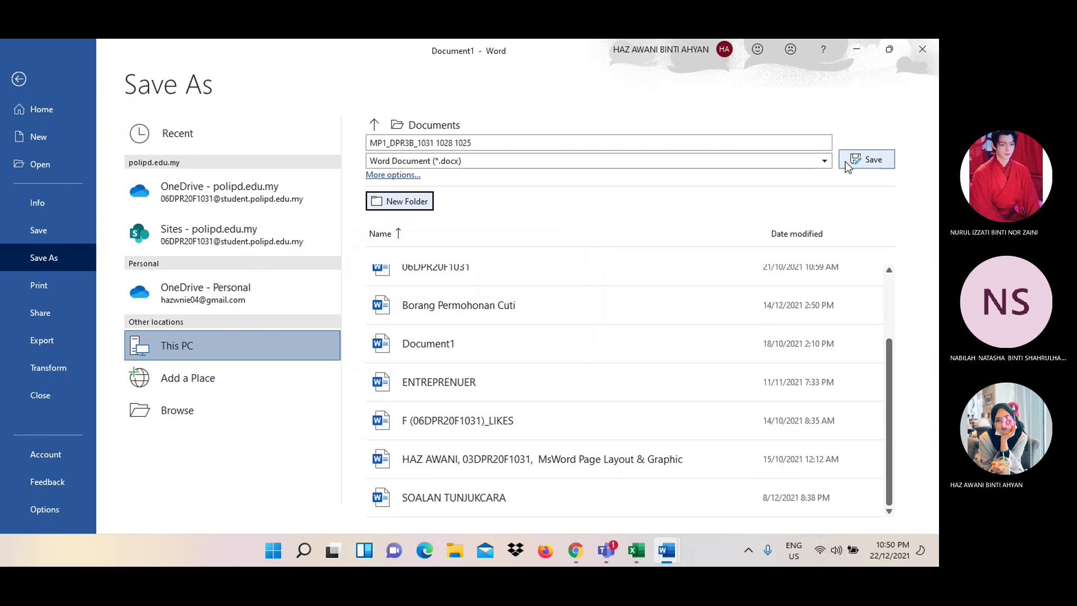
pyautogui.click(866, 160)
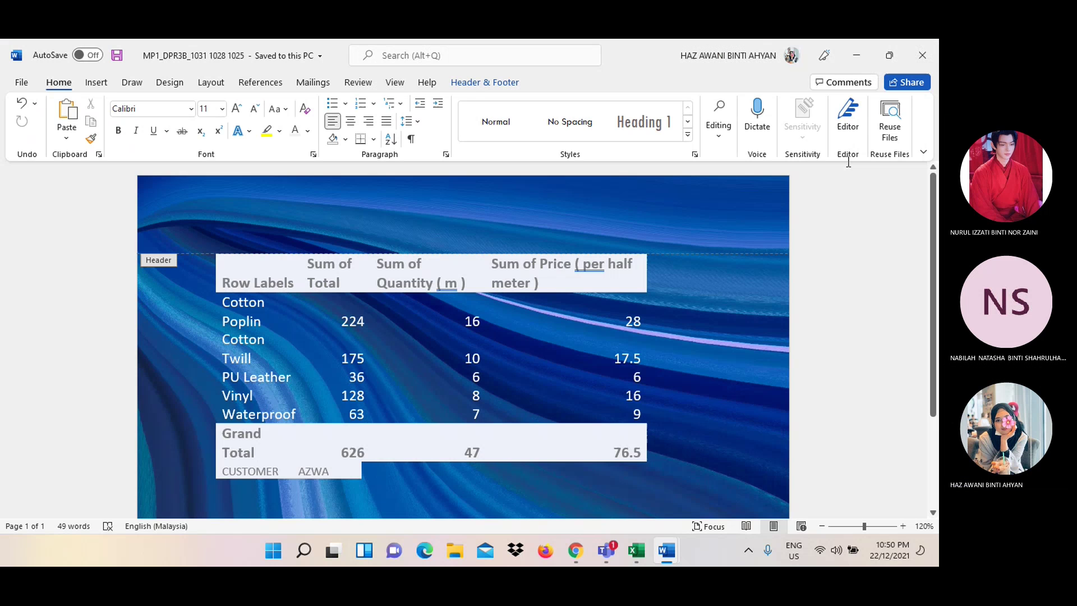
pyautogui.click(642, 552)
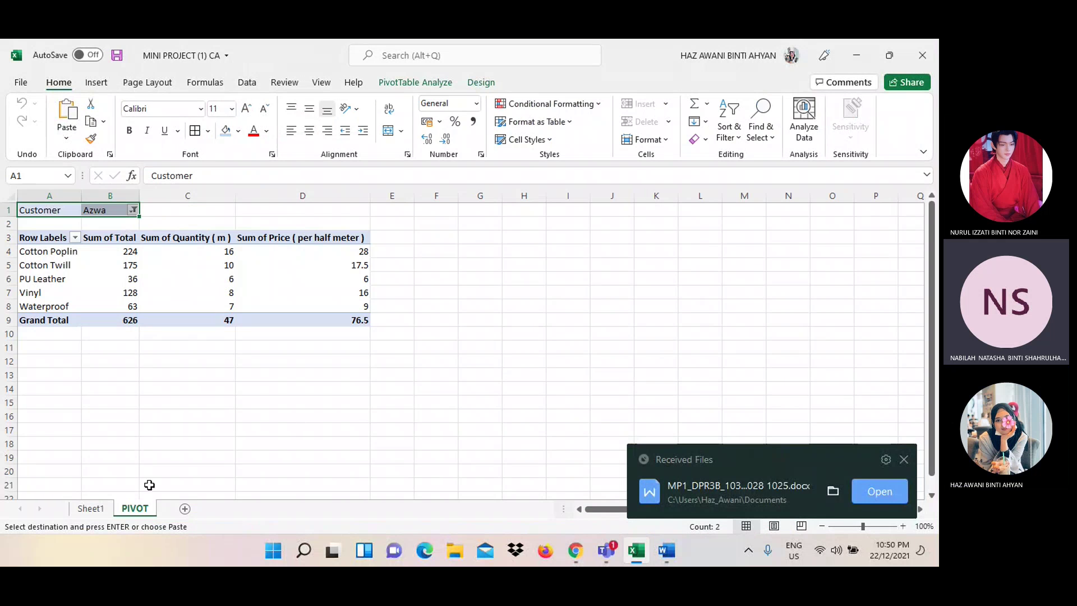
pyautogui.click(100, 511)
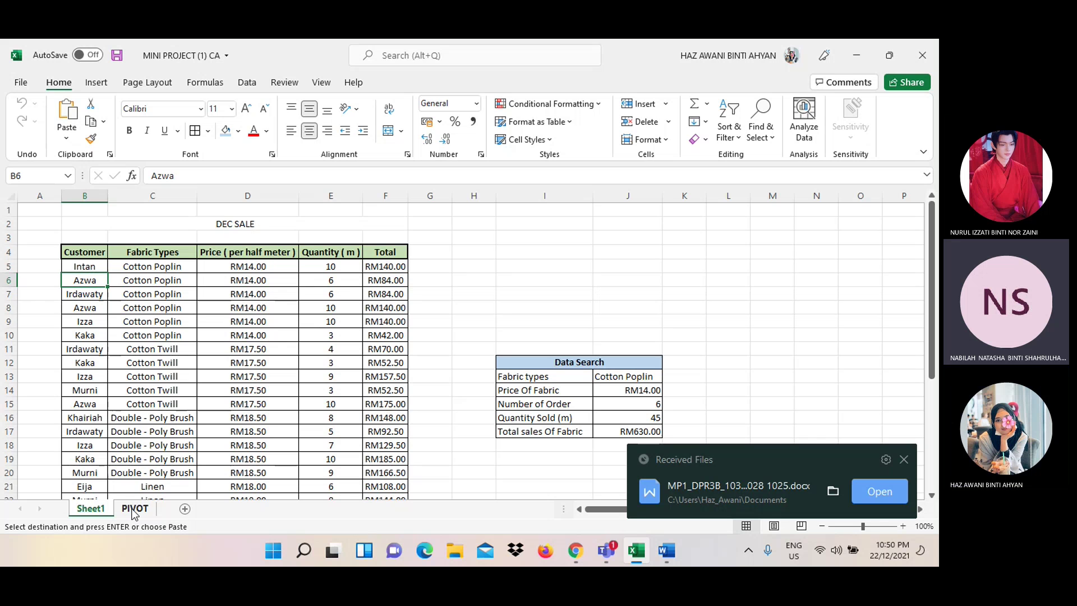
pyautogui.click(22, 82)
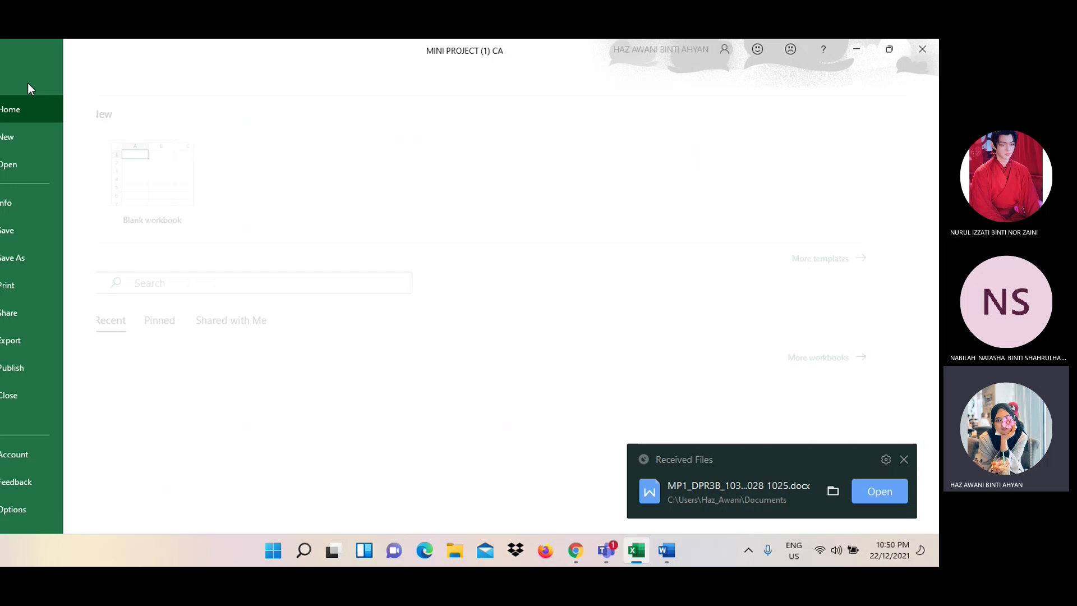
pyautogui.click(63, 253)
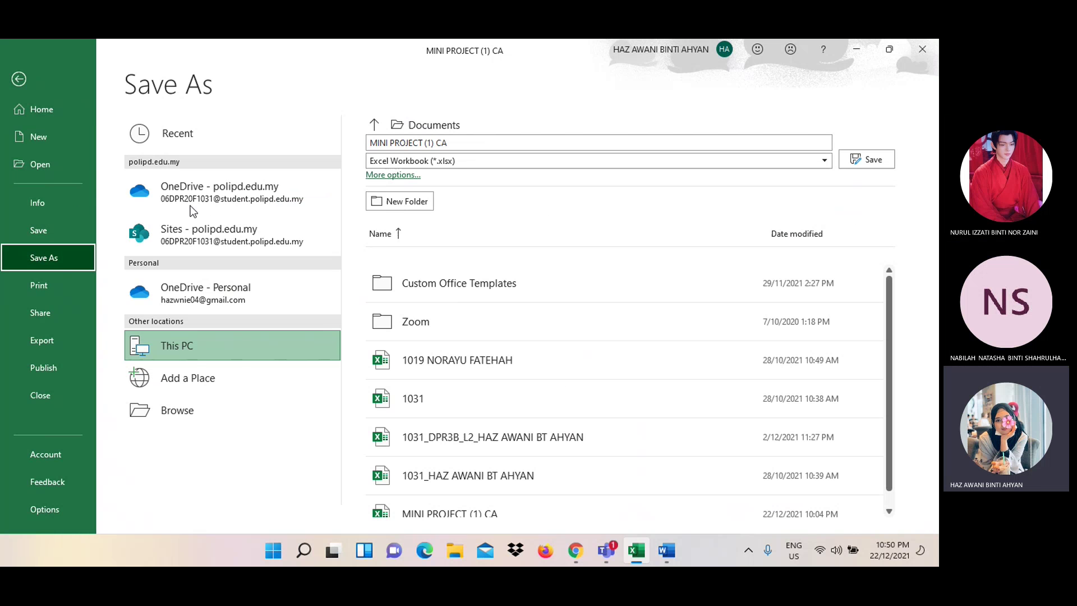
pyautogui.click(459, 147)
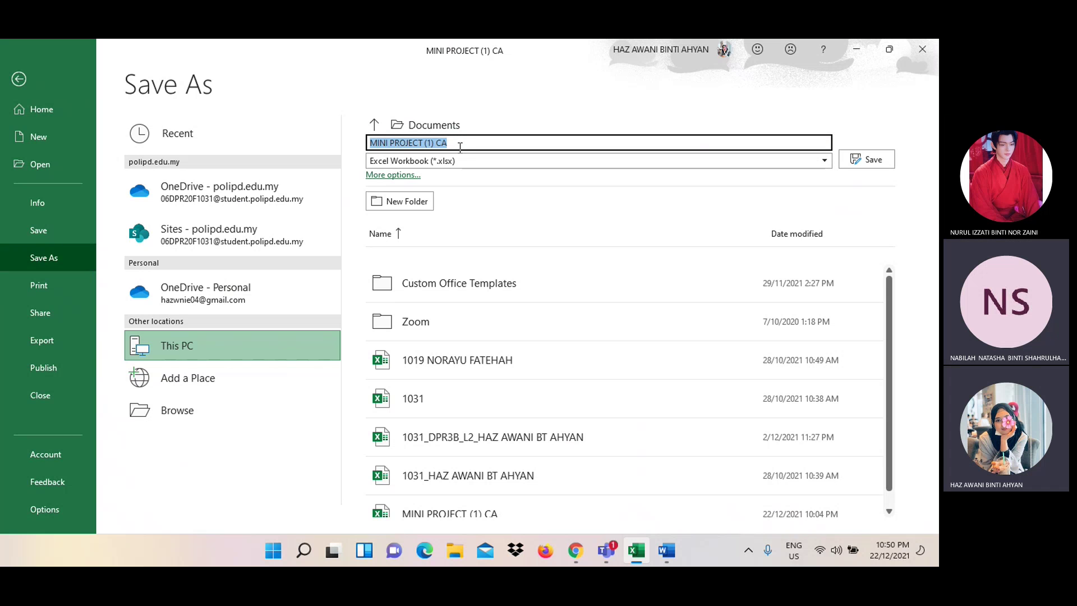
pyautogui.press('BackSpace')
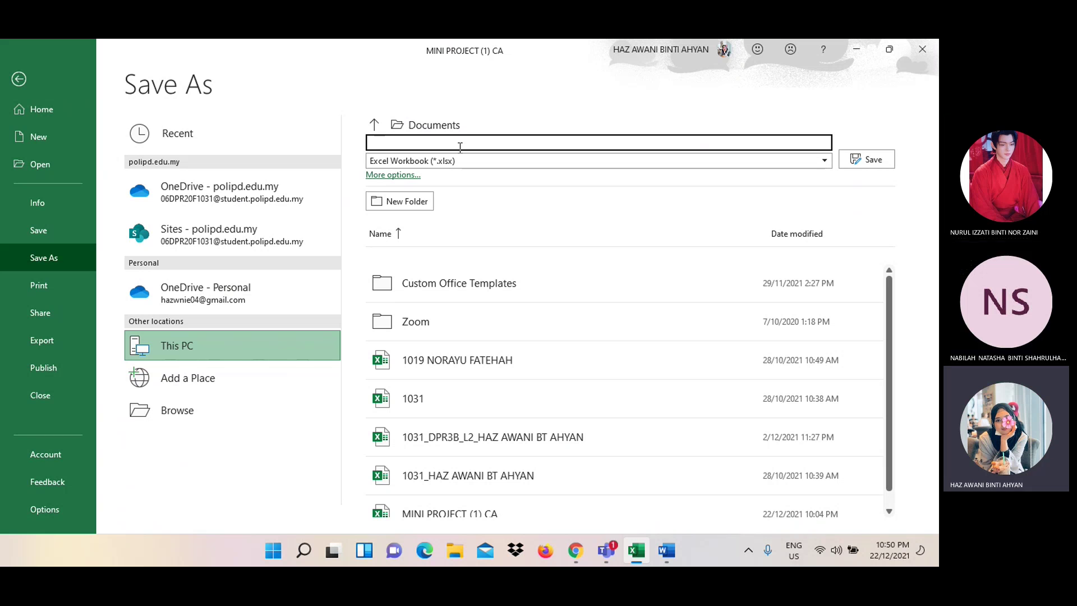
pyautogui.write('MPL')
pyautogui.press('BackSpace')
pyautogui.press('BackSpace')
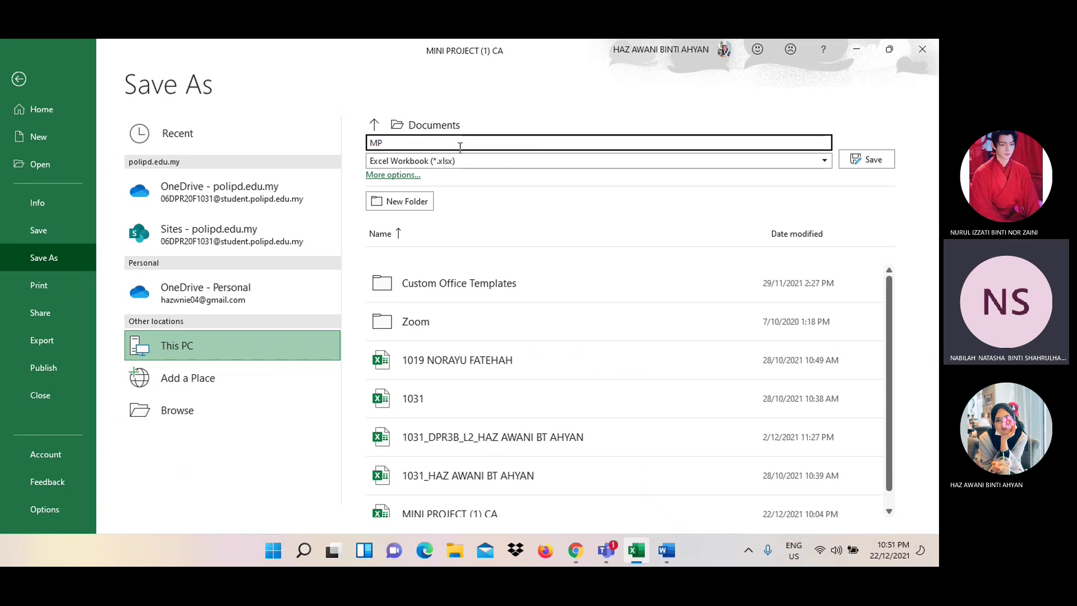
pyautogui.write('_')
pyautogui.write('DPR3B_1031 10')
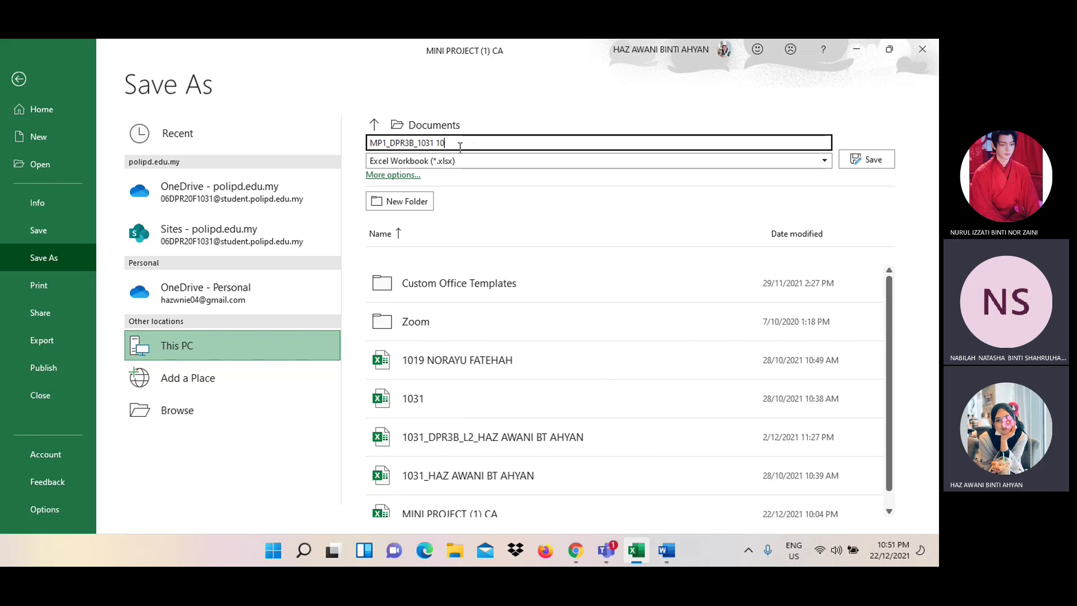
pyautogui.write('28 1025')
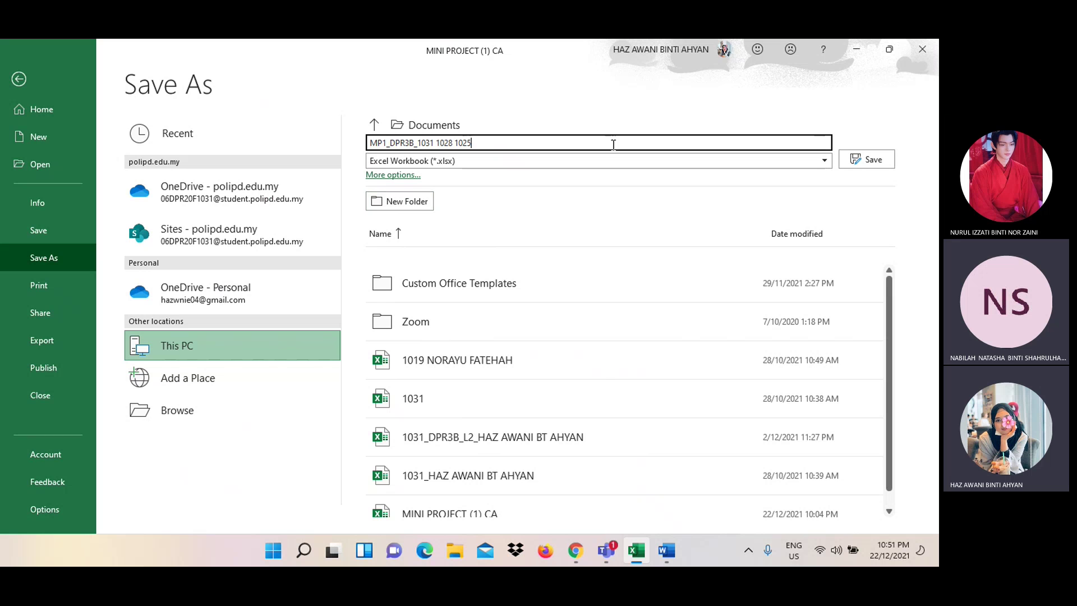
pyautogui.click(860, 155)
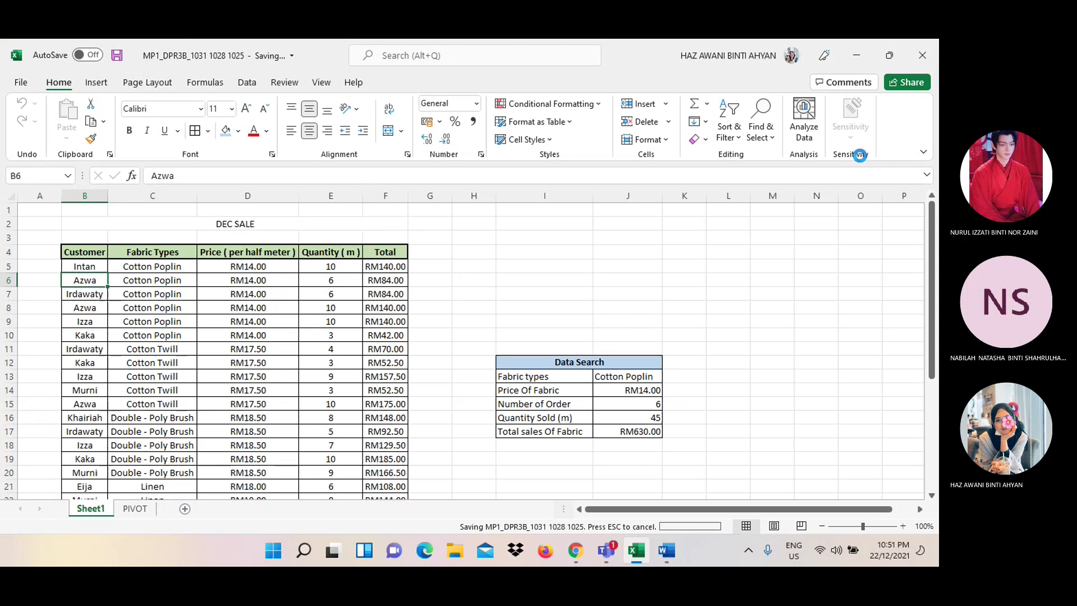
# In WhatsApp Web, close the image preview and start attaching a document to the chat
pyautogui.click(570, 554)
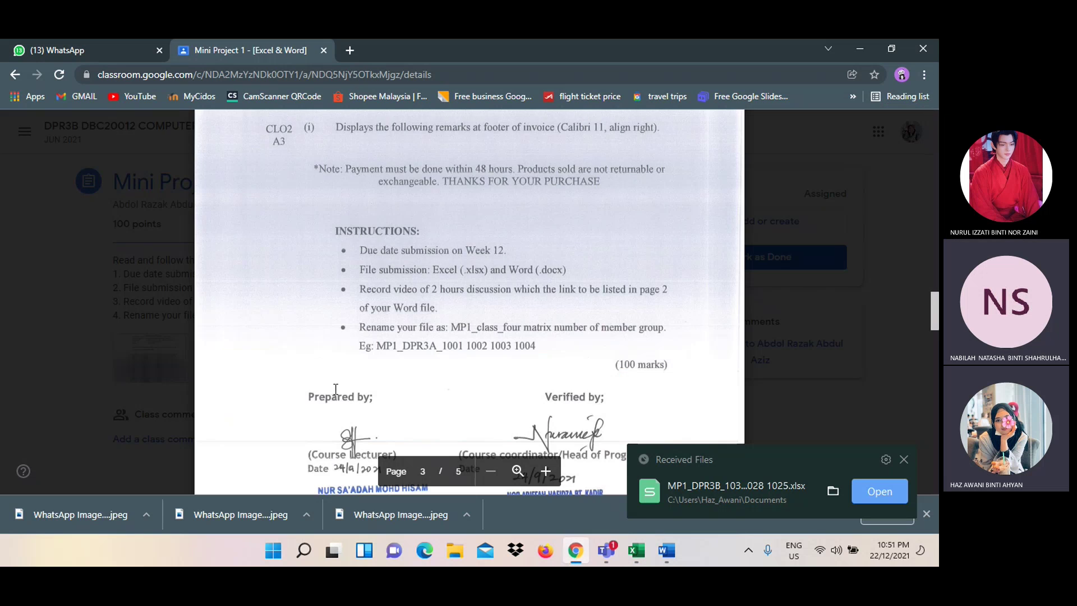
pyautogui.click(110, 44)
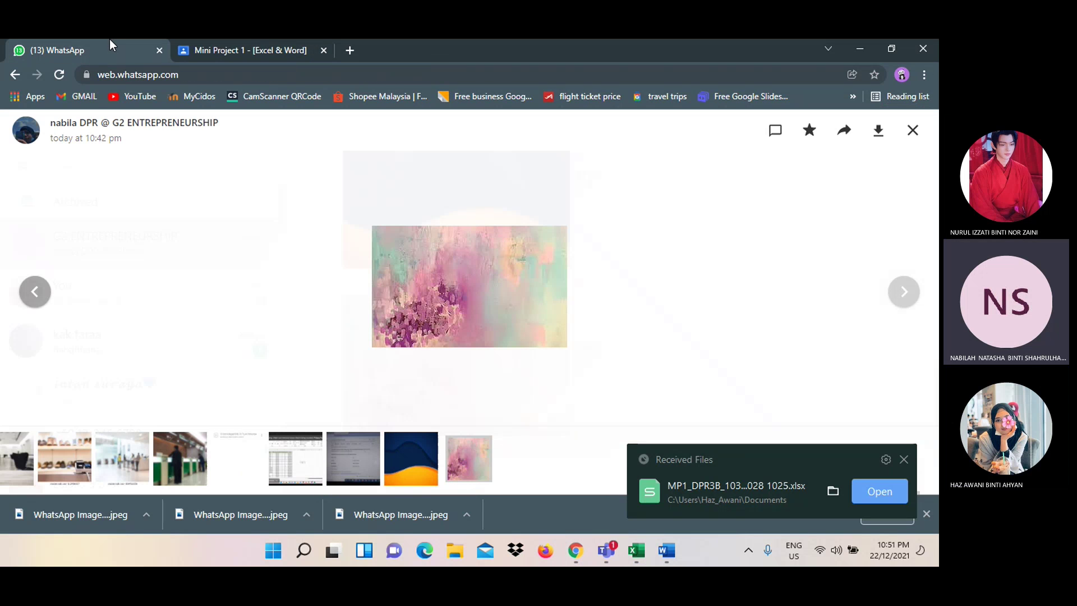
pyautogui.click(912, 130)
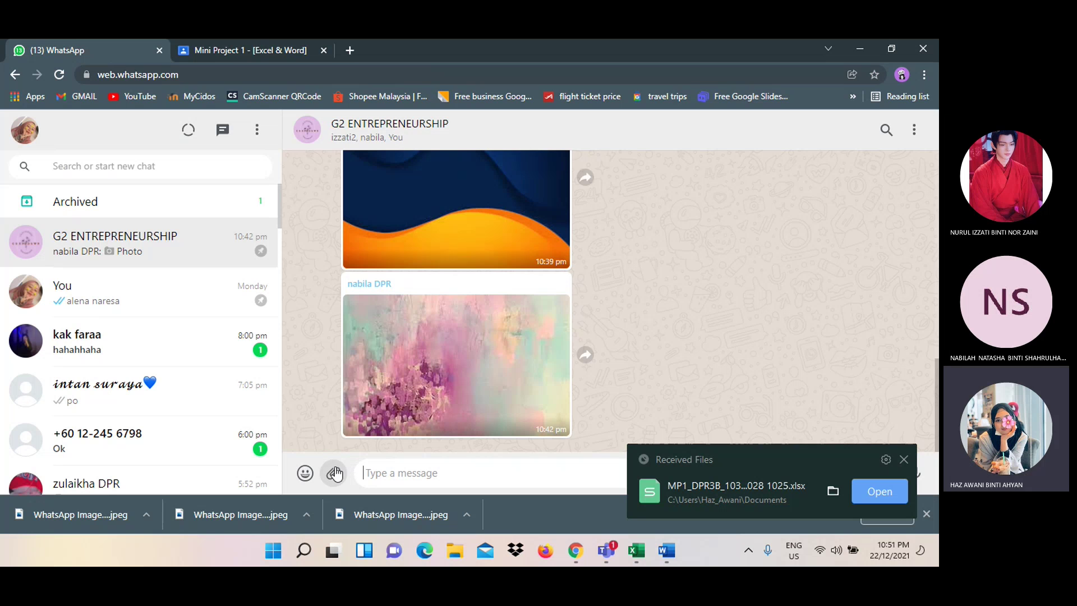
pyautogui.click(333, 472)
pyautogui.click(328, 317)
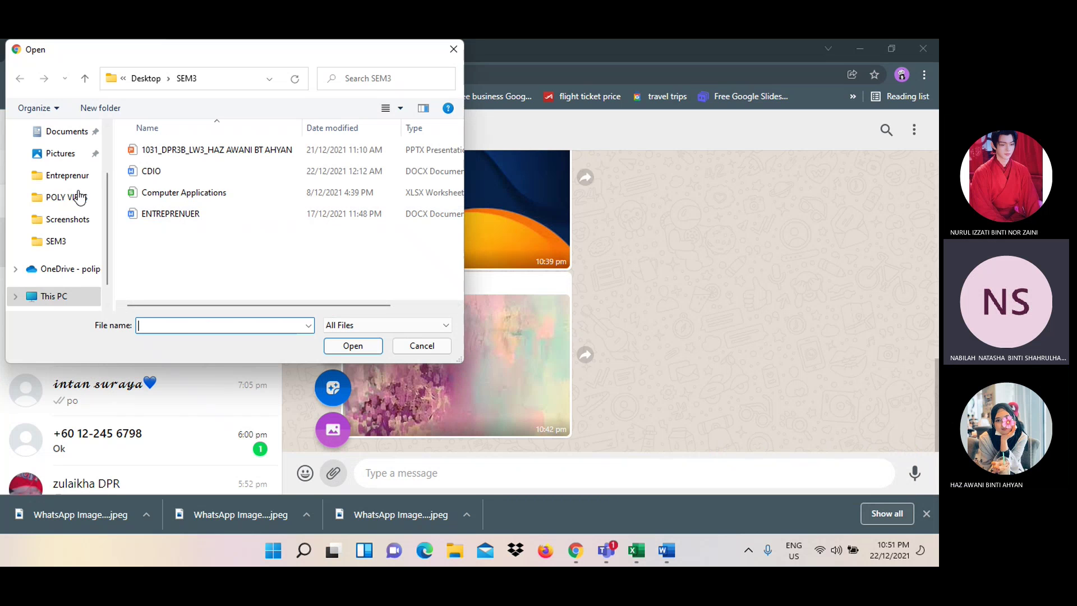
# In the file picker, search Quick access for 'MP1', then open the Desktop folder
pyautogui.scroll(2, 81, 185)
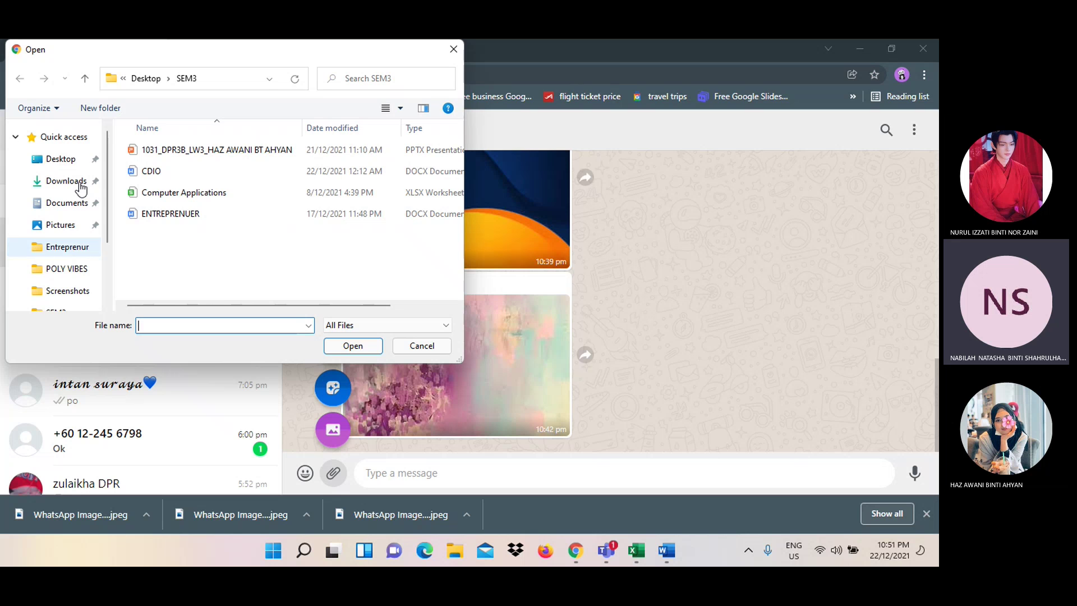
pyautogui.click(86, 140)
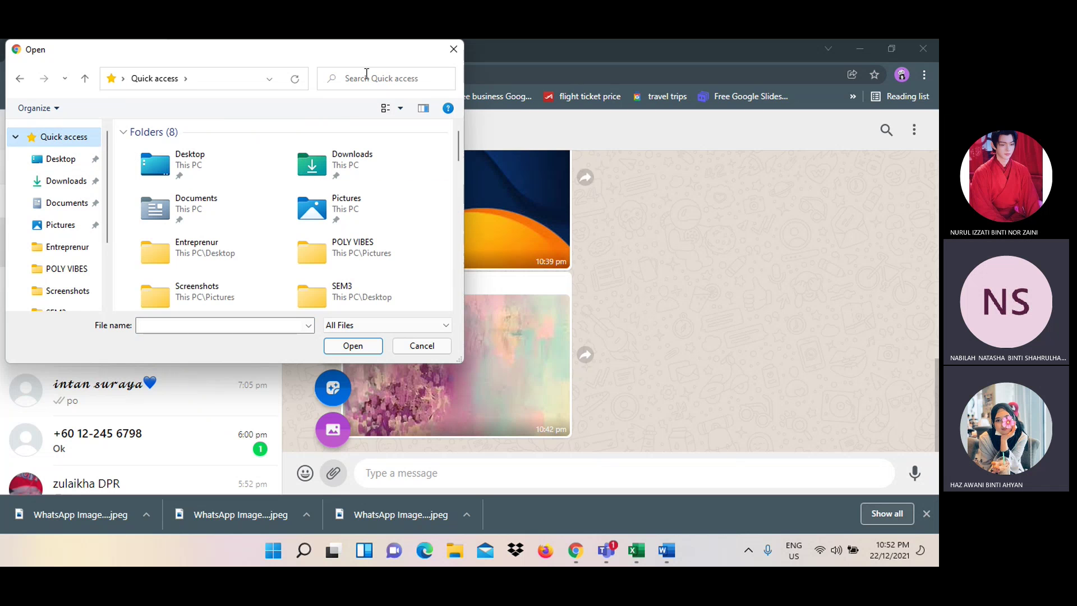
pyautogui.click(366, 74)
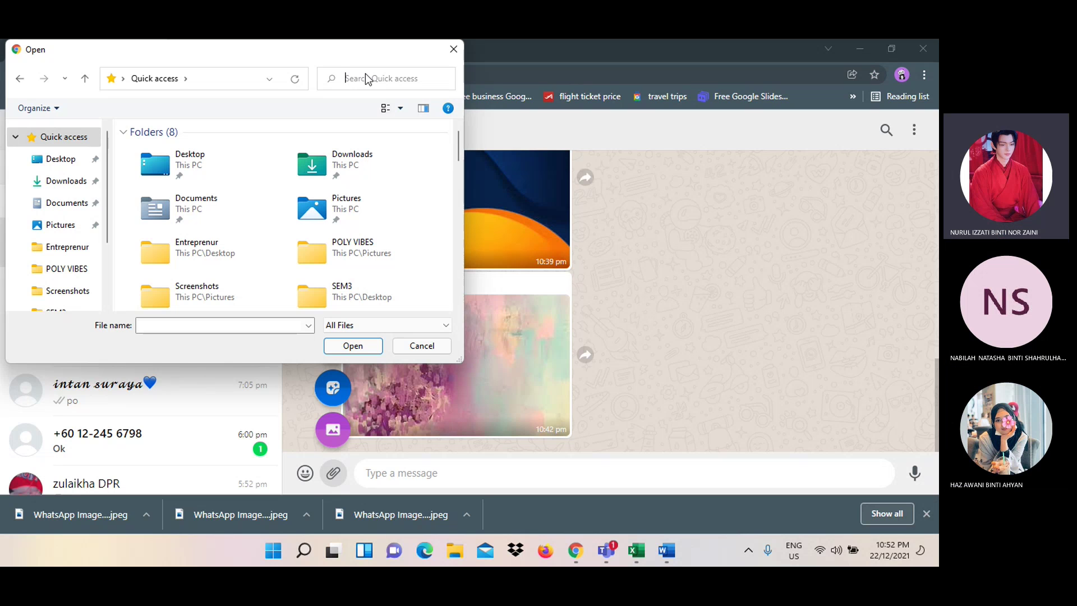
pyautogui.write('MP')
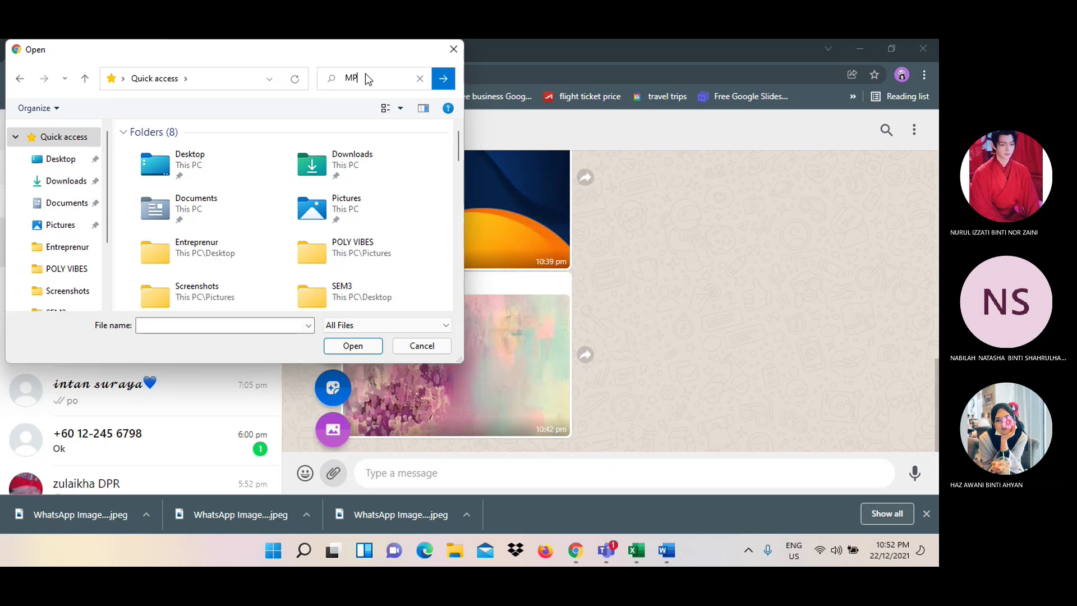
pyautogui.write('1')
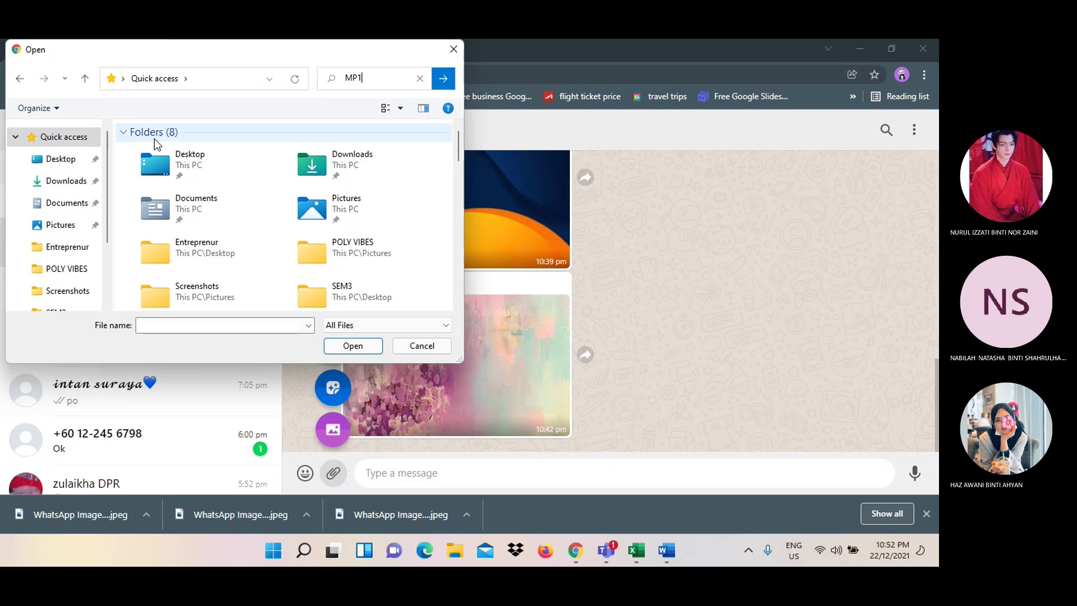
pyautogui.click(173, 216)
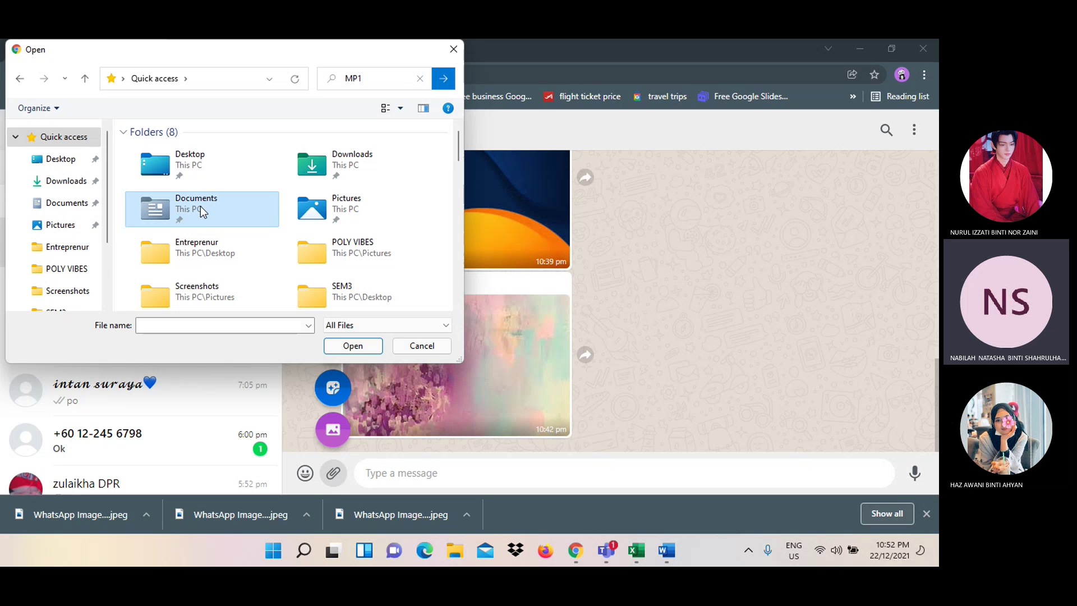
pyautogui.click(338, 204)
pyautogui.click(338, 163)
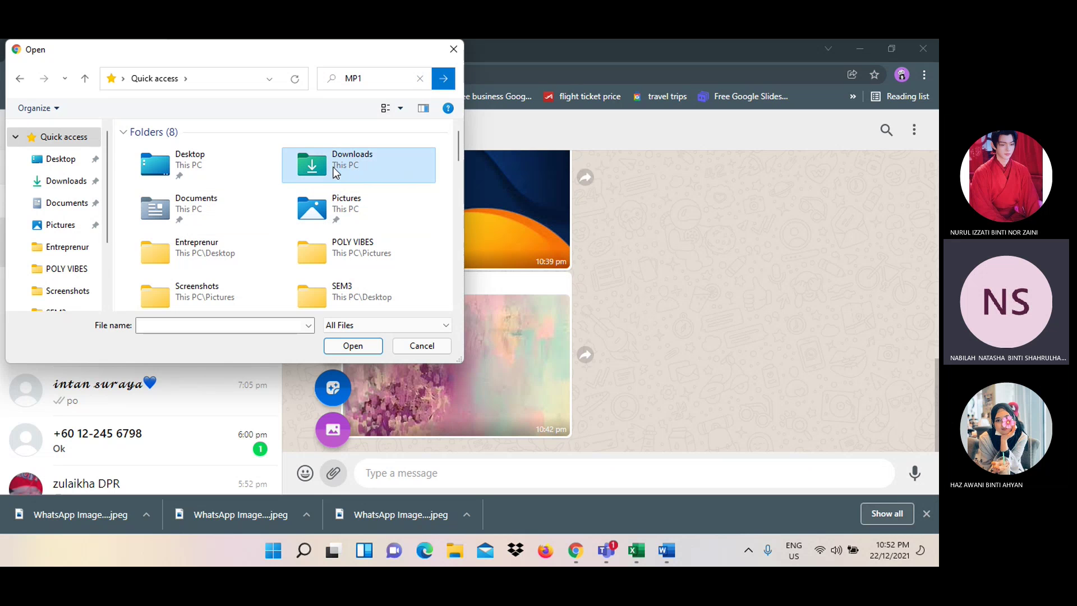
pyautogui.click(196, 180)
pyautogui.click(196, 210)
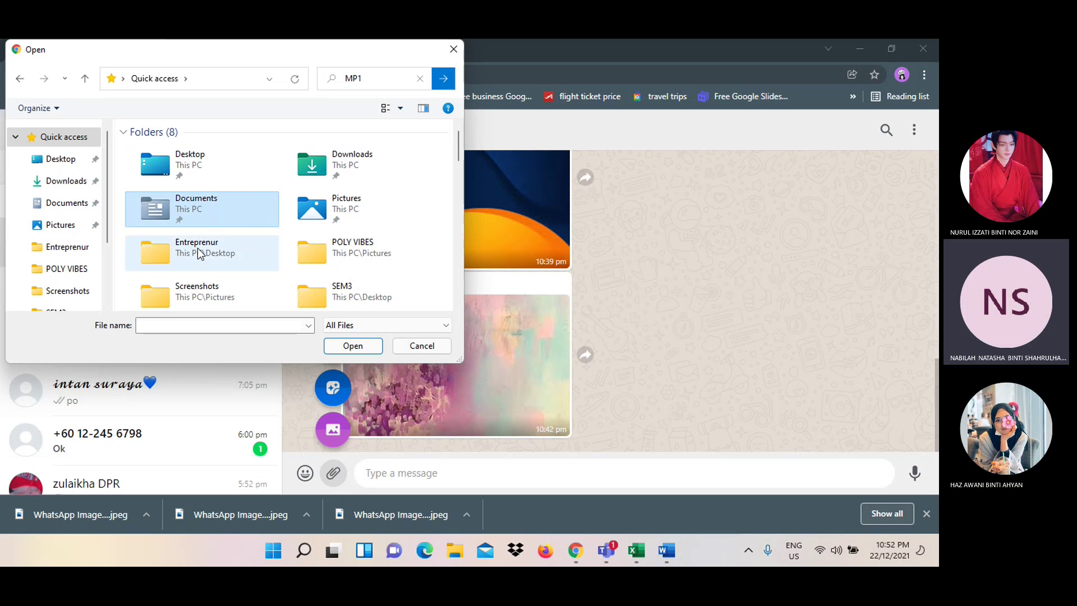
pyautogui.click(65, 166)
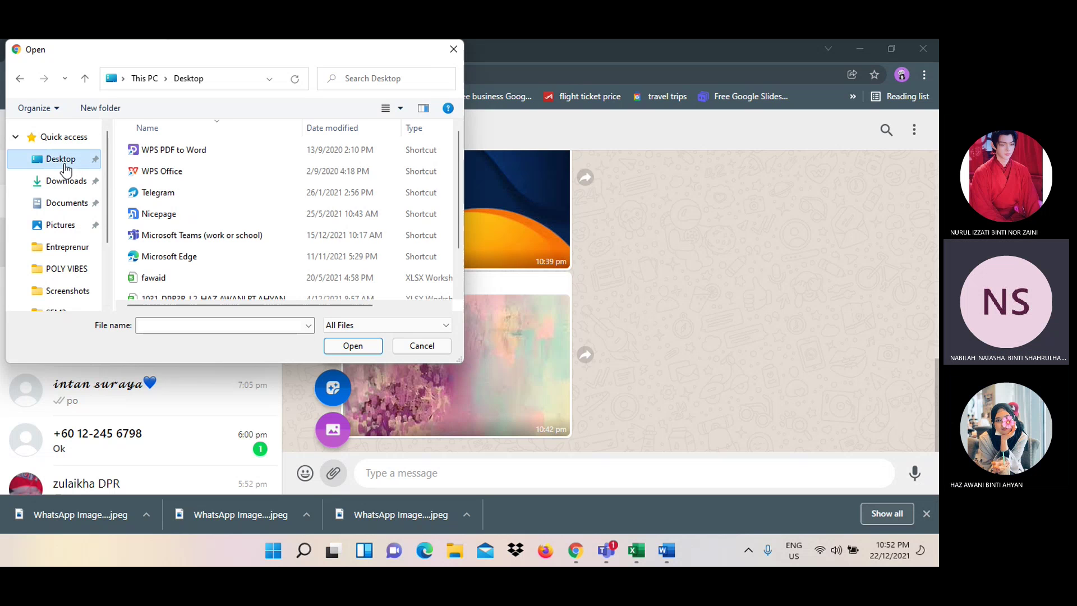